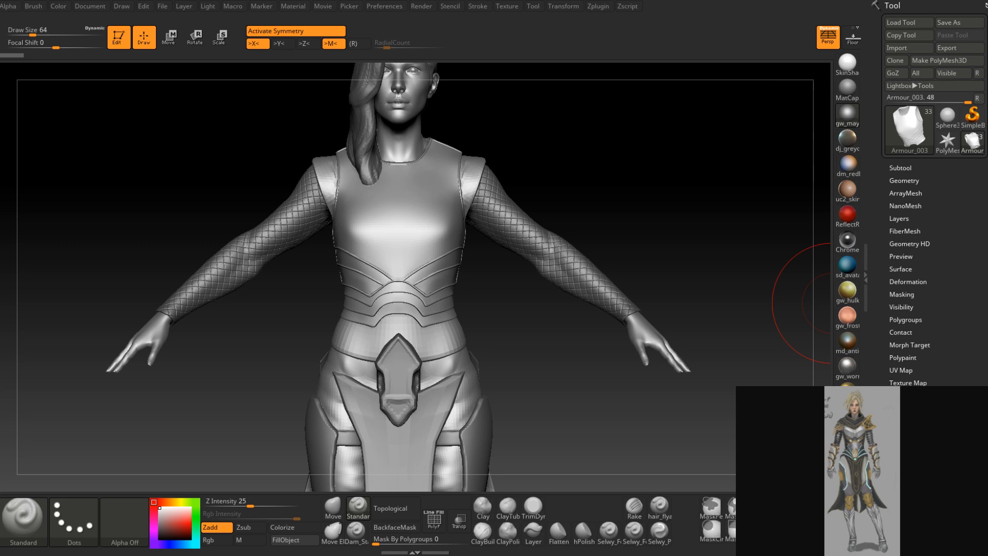
Hide the Sleeves subtool and show Theo1 in the subtool list, checking the arms and torso on the figure
{"action": "mouse_move", "coordinate": [635, 227]}
{"action": "left_mouse_down"}
{"action": "mouse_move", "coordinate": [653, 221]}
{"action": "mouse_move", "coordinate": [625, 272]}
{"action": "mouse_move", "coordinate": [611, 242]}
{"action": "left_mouse_up"}
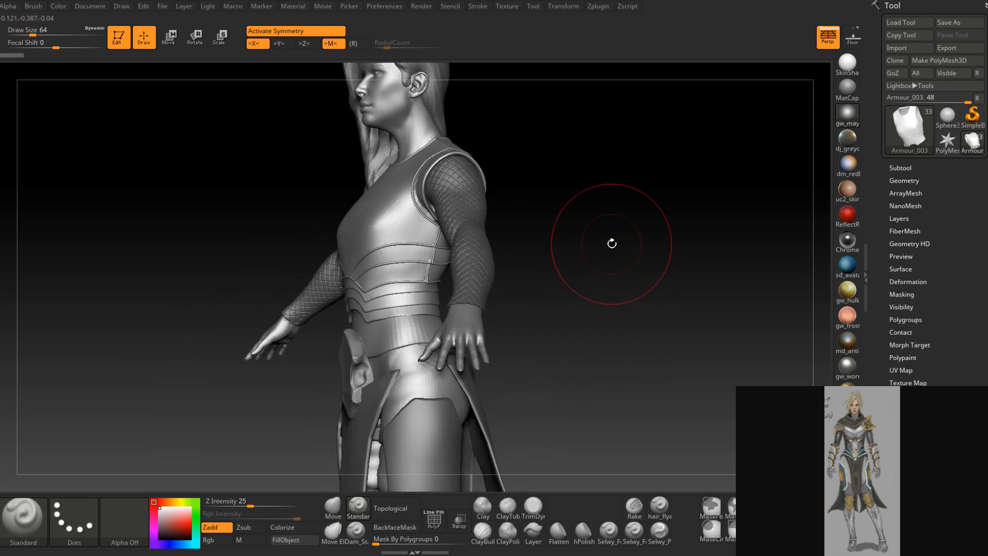
{"action": "left_click_drag", "start_coordinate": [553, 294], "coordinate": [610, 309]}
{"action": "mouse_move", "coordinate": [520, 356]}
{"action": "left_mouse_down"}
{"action": "mouse_move", "coordinate": [531, 364]}
{"action": "mouse_move", "coordinate": [507, 400]}
{"action": "mouse_move", "coordinate": [493, 346]}
{"action": "mouse_move", "coordinate": [422, 371]}
{"action": "mouse_move", "coordinate": [508, 335]}
{"action": "mouse_move", "coordinate": [522, 382]}
{"action": "mouse_move", "coordinate": [516, 339]}
{"action": "mouse_move", "coordinate": [502, 377]}
{"action": "left_mouse_up"}
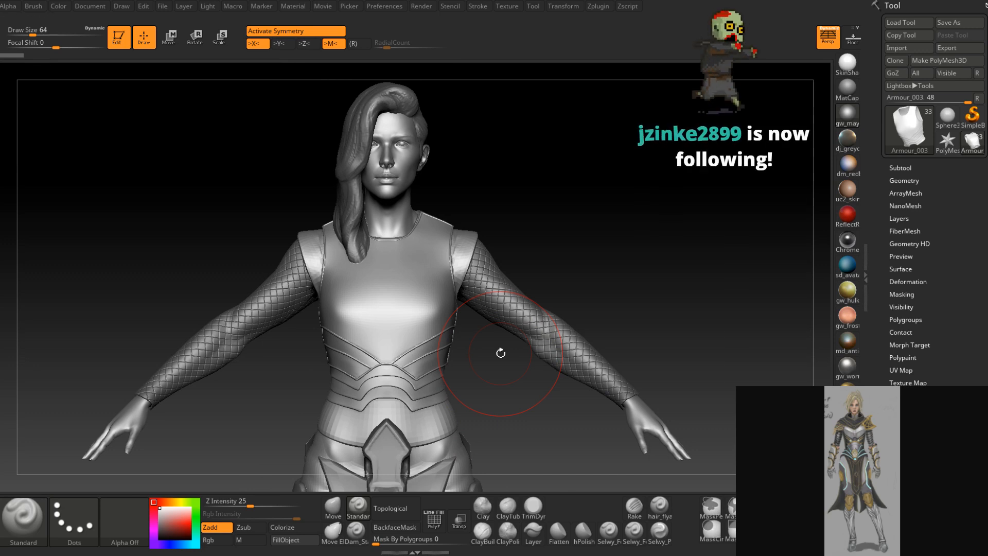
{"action": "left_click_drag", "start_coordinate": [500, 353], "coordinate": [677, 363]}
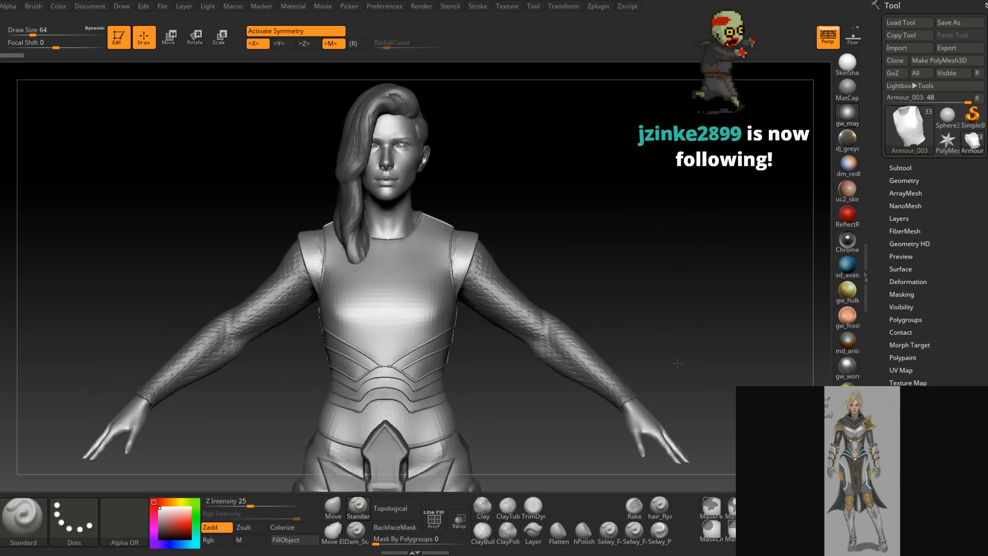
{"action": "left_click", "coordinate": [900, 167]}
{"action": "left_click_drag", "start_coordinate": [890, 317], "coordinate": [888, 223]}
{"action": "mouse_move", "coordinate": [945, 208]}
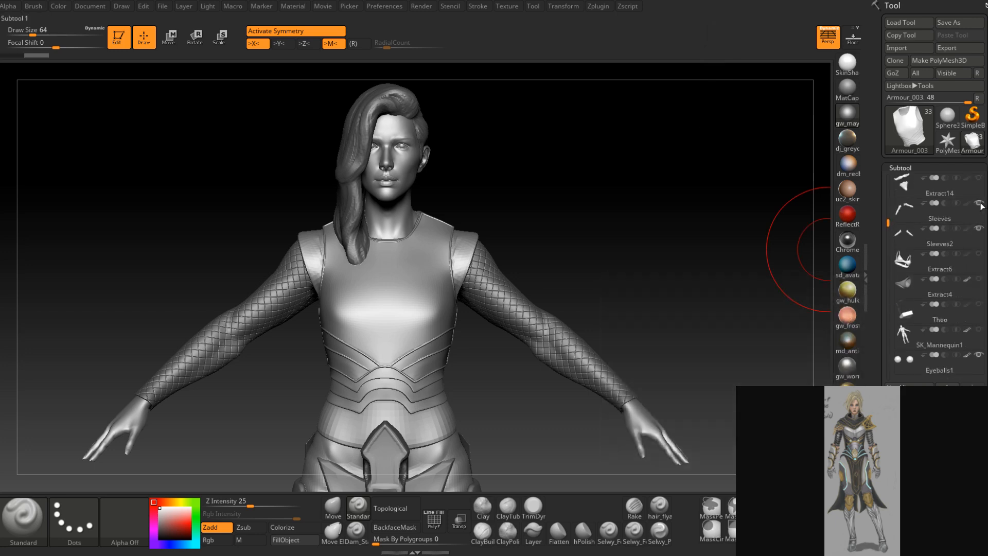
{"action": "left_click_drag", "start_coordinate": [673, 326], "coordinate": [686, 261]}
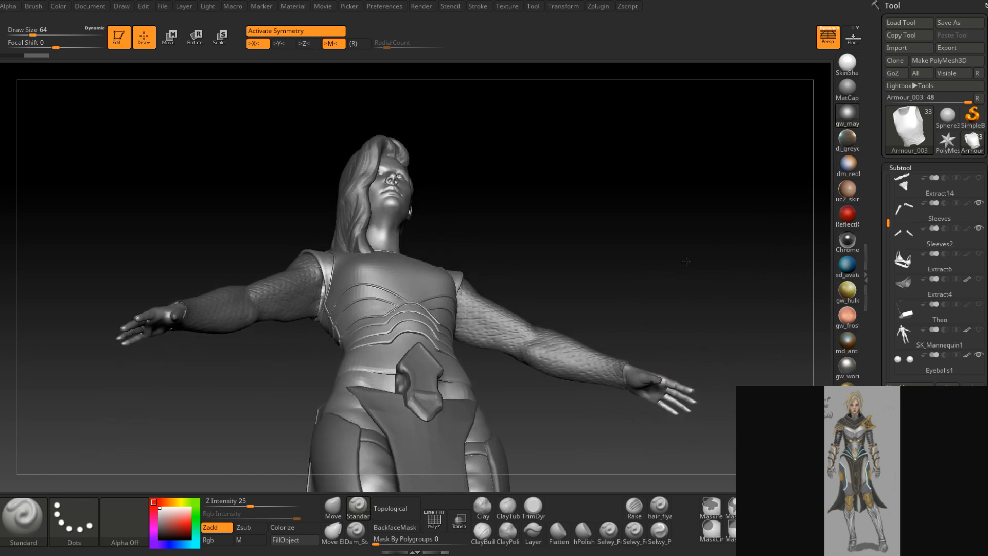
{"action": "left_click_drag", "start_coordinate": [888, 223], "coordinate": [888, 197]}
{"action": "left_click", "coordinate": [978, 204]}
{"action": "left_click_drag", "start_coordinate": [710, 280], "coordinate": [684, 329]}
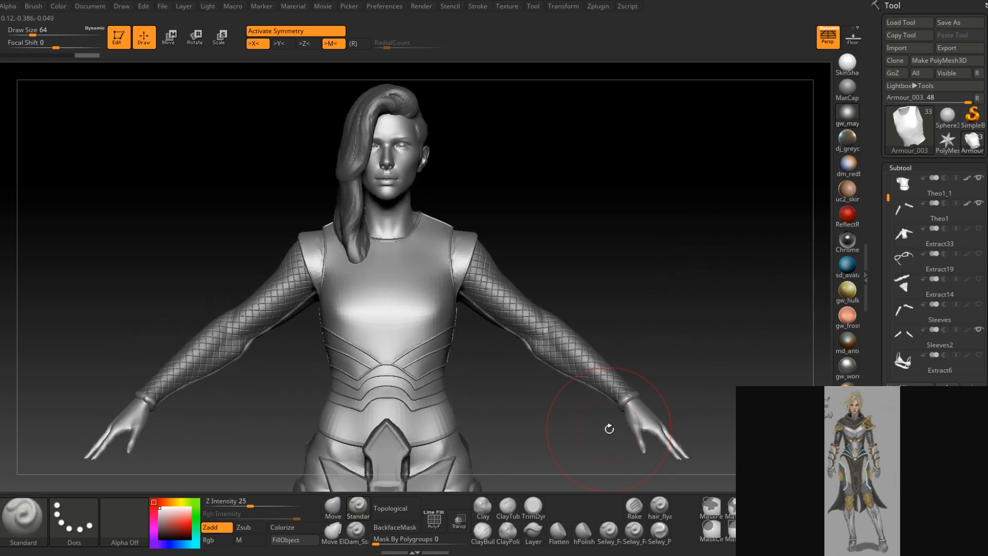
{"action": "left_click_drag", "start_coordinate": [606, 233], "coordinate": [591, 245]}
{"action": "mouse_move", "coordinate": [458, 349]}
{"action": "left_mouse_down", "text": "alt"}
{"action": "mouse_move", "coordinate": [491, 294]}
{"action": "mouse_move", "coordinate": [511, 318]}
{"action": "mouse_move", "coordinate": [509, 280]}
{"action": "left_mouse_up", "text": "alt"}
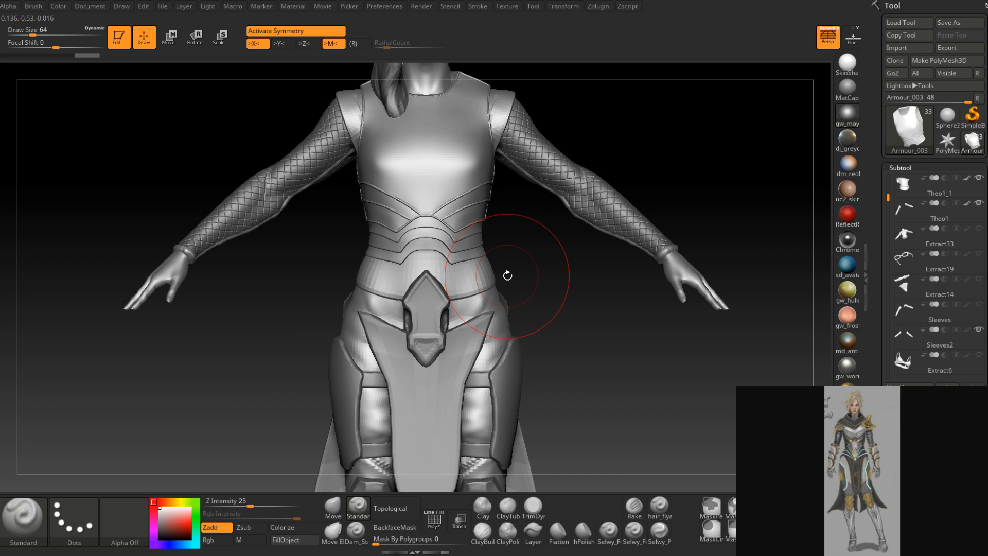
{"action": "left_click_drag", "start_coordinate": [630, 340], "coordinate": [607, 392]}
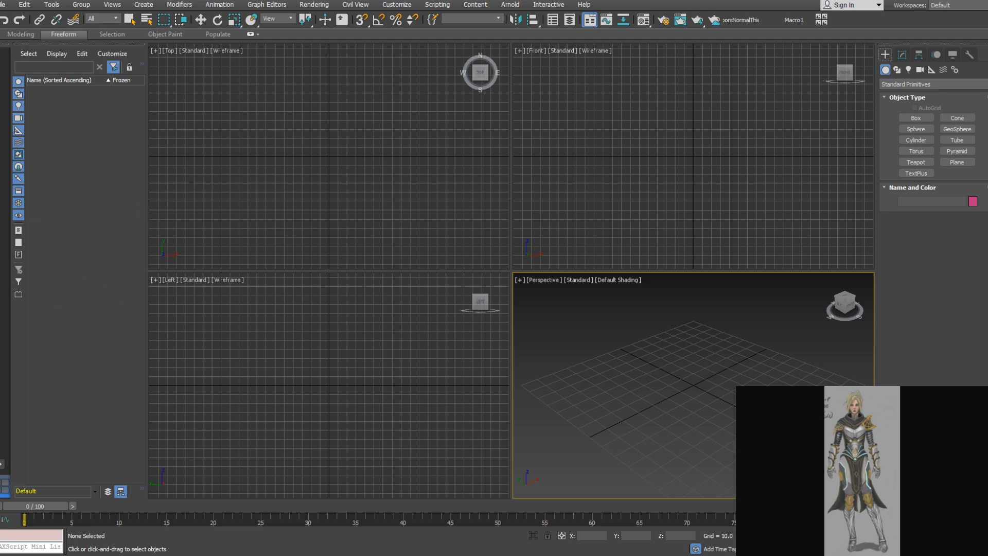
Switch to 3ds Max and move the Armour_002 breastplate about 47.58 along X, so it sits beside the body
{"action": "left_click", "coordinate": [4, 4]}
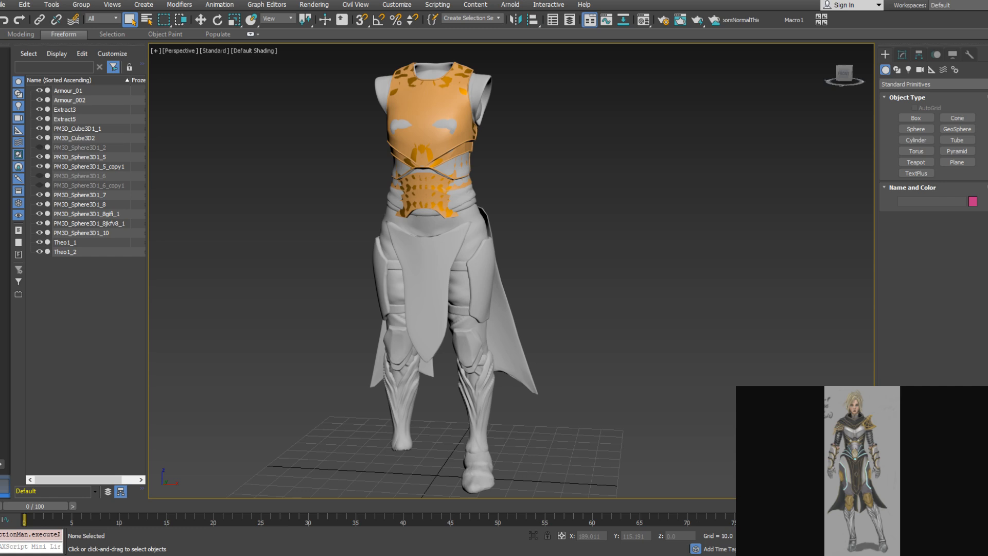
{"action": "scroll", "coordinate": [619, 171], "scroll_direction": "up", "scroll_amount": 4}
{"action": "middle_click_drag", "start_coordinate": [656, 159], "coordinate": [554, 240], "text": "alt"}
{"action": "scroll", "coordinate": [555, 241], "scroll_direction": "down", "scroll_amount": 3}
{"action": "middle_click_drag", "start_coordinate": [558, 279], "coordinate": [607, 270], "text": "alt"}
{"action": "middle_click_drag", "start_coordinate": [661, 270], "coordinate": [599, 263]}
{"action": "scroll", "coordinate": [599, 263], "scroll_direction": "up", "scroll_amount": 4}
{"action": "left_click", "coordinate": [468, 244]}
{"action": "scroll", "coordinate": [514, 211], "scroll_direction": "down", "scroll_amount": 3}
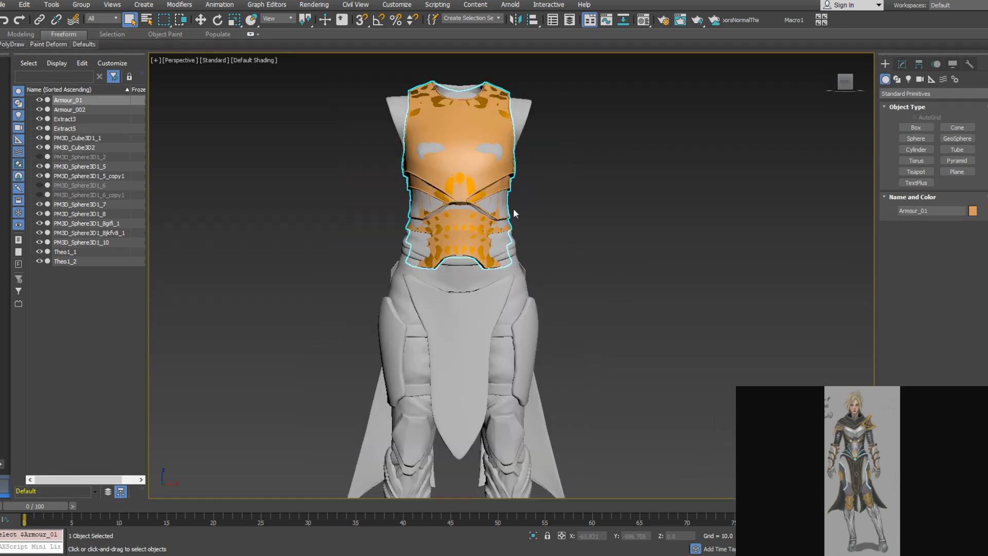
{"action": "left_click", "coordinate": [482, 193]}
{"action": "right_click", "coordinate": [483, 193]}
{"action": "left_click", "coordinate": [585, 214]}
{"action": "scroll", "coordinate": [546, 273], "scroll_direction": "down", "scroll_amount": 4}
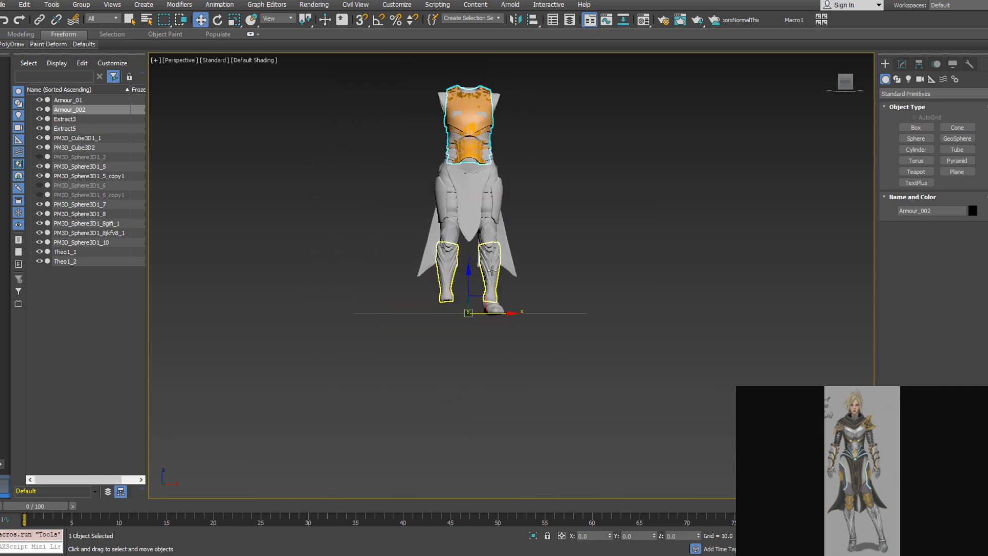
{"action": "left_click_drag", "start_coordinate": [493, 312], "coordinate": [561, 312]}
Examine the separated Armour_002 breastplate next to the Armour_01 breastplate on the body from the front and side
{"action": "middle_click_drag", "start_coordinate": [562, 309], "coordinate": [520, 192], "text": "alt"}
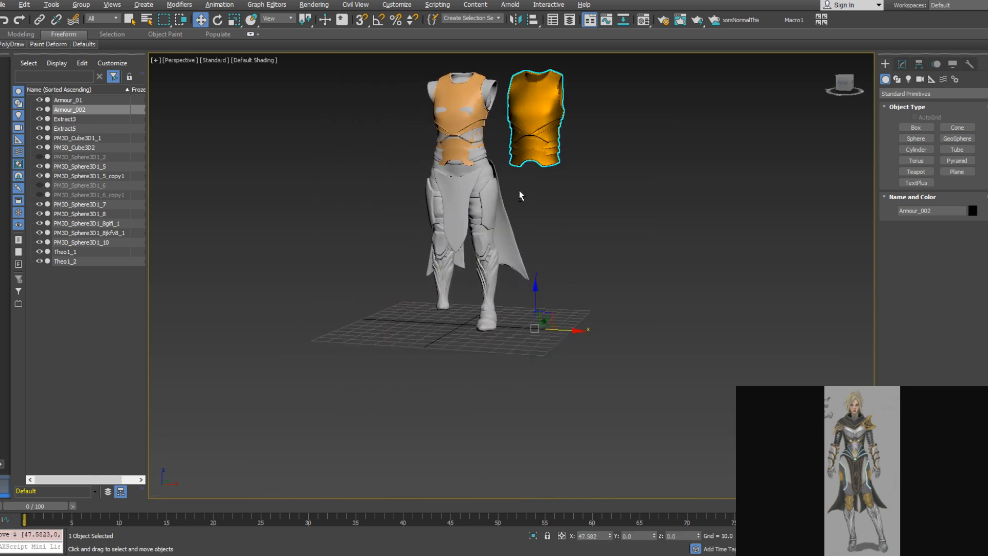
{"action": "middle_click_drag", "start_coordinate": [514, 155], "coordinate": [525, 254]}
{"action": "scroll", "coordinate": [524, 254], "scroll_direction": "up", "scroll_amount": 4}
{"action": "middle_click_drag", "start_coordinate": [553, 209], "coordinate": [455, 231], "text": "alt"}
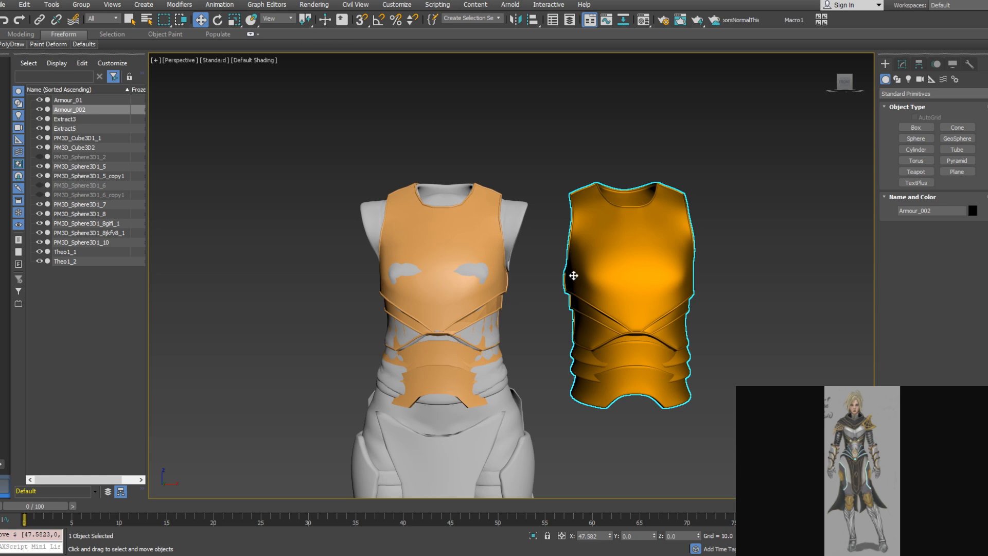
{"action": "middle_click_drag", "start_coordinate": [705, 335], "coordinate": [608, 308], "text": "alt"}
{"action": "middle_click_drag", "start_coordinate": [608, 308], "coordinate": [635, 277]}
{"action": "scroll", "coordinate": [598, 267], "scroll_direction": "up", "scroll_amount": 3}
{"action": "middle_click_drag", "start_coordinate": [663, 340], "coordinate": [551, 315], "text": "alt"}
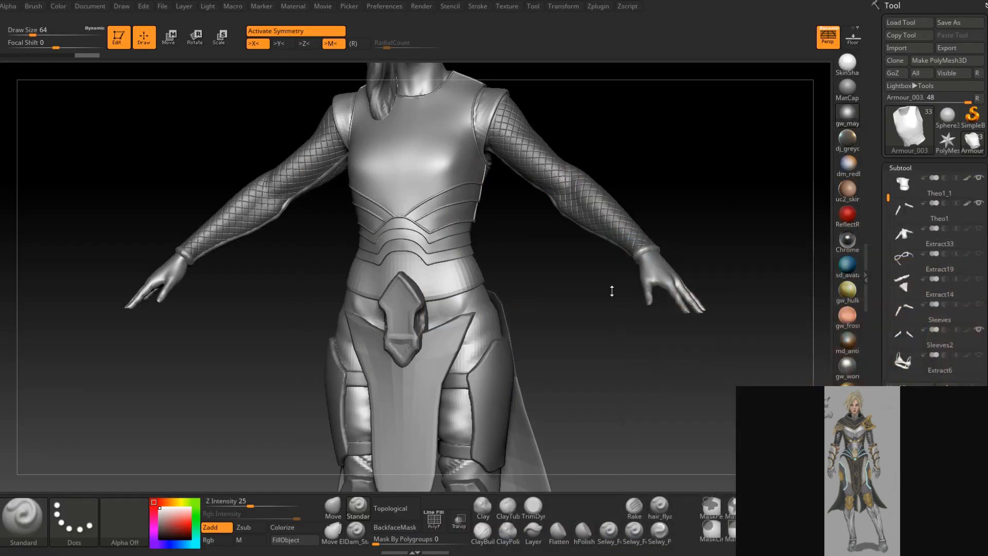
Switch to ZBrush and inspect the sculpt's leg armour, boots and hanging cloth, as well as the torso
{"action": "left_click_drag", "start_coordinate": [597, 341], "coordinate": [581, 357]}
{"action": "left_click_drag", "start_coordinate": [641, 386], "coordinate": [653, 264]}
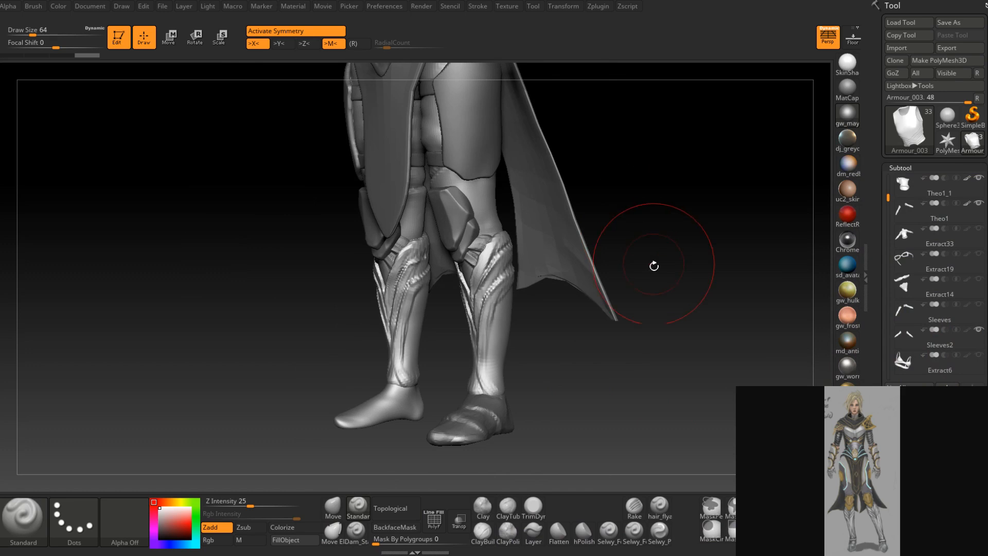
{"action": "left_click_drag", "start_coordinate": [572, 381], "coordinate": [611, 350]}
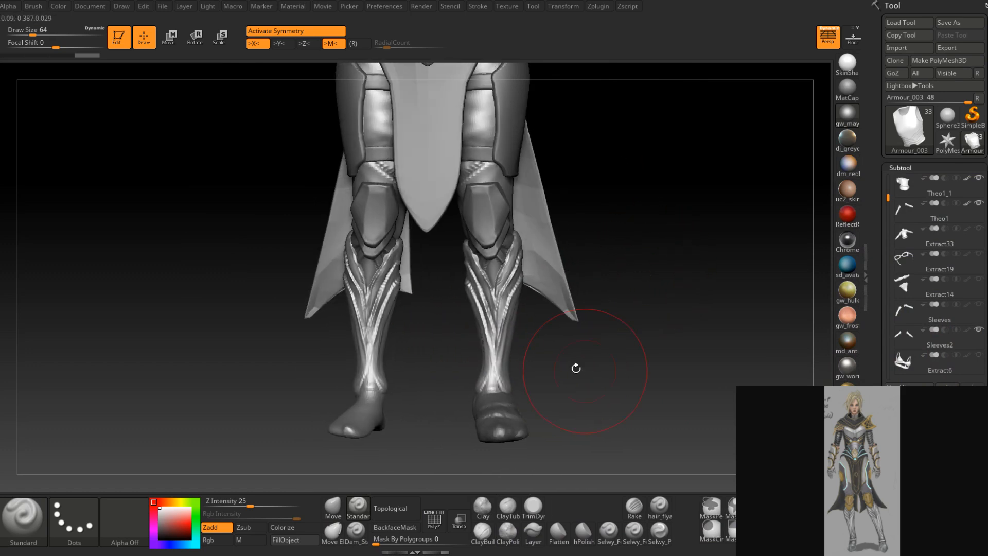
{"action": "left_click_drag", "start_coordinate": [695, 289], "coordinate": [663, 257]}
{"action": "left_click_drag", "start_coordinate": [670, 141], "coordinate": [681, 252], "text": "alt"}
{"action": "mouse_move", "coordinate": [586, 216]}
{"action": "left_mouse_down"}
{"action": "mouse_move", "coordinate": [582, 178]}
{"action": "mouse_move", "coordinate": [549, 148]}
{"action": "mouse_move", "coordinate": [578, 244]}
{"action": "mouse_move", "coordinate": [575, 300]}
{"action": "mouse_move", "coordinate": [523, 309]}
{"action": "mouse_move", "coordinate": [486, 336]}
{"action": "left_mouse_up"}
{"action": "left_click_drag", "start_coordinate": [541, 312], "coordinate": [453, 303]}
{"action": "right_click_drag", "start_coordinate": [453, 303], "coordinate": [513, 315], "text": "ctrl"}
{"action": "left_click_drag", "start_coordinate": [491, 321], "coordinate": [523, 313]}
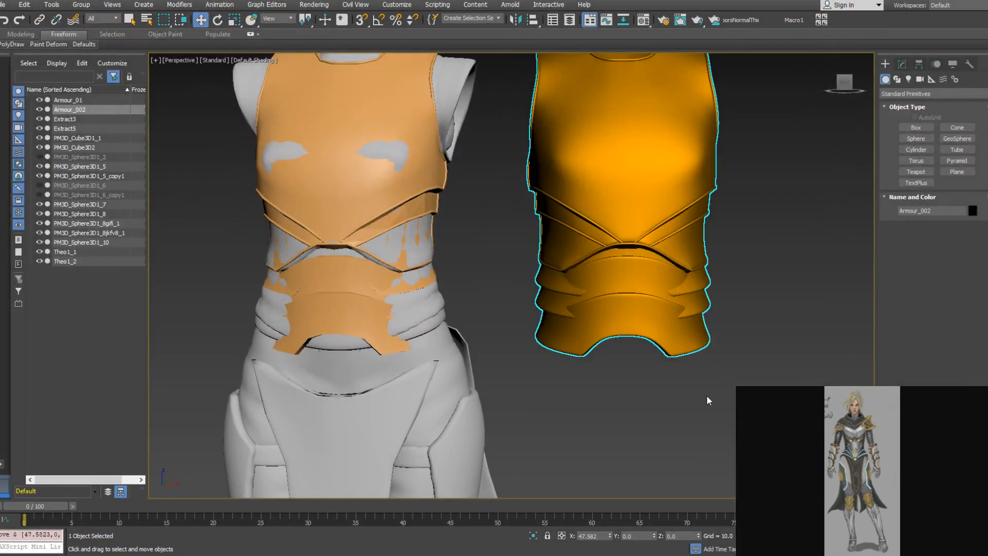
Switch back to 3ds Max and compare the waist plates and side edges of the two breastplates
{"action": "middle_click_drag", "start_coordinate": [706, 400], "coordinate": [637, 351], "text": "alt"}
{"action": "scroll", "coordinate": [617, 309], "scroll_direction": "up", "scroll_amount": 3}
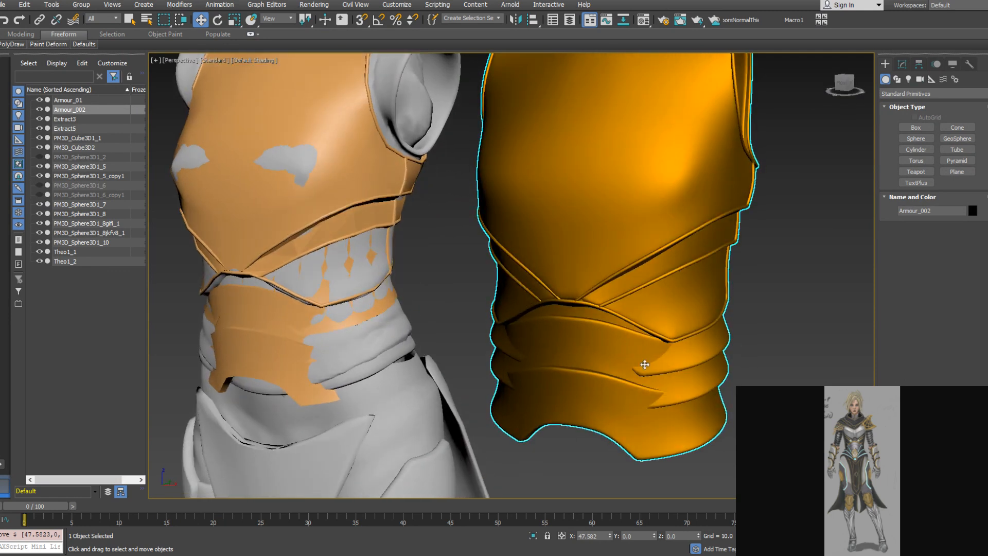
{"action": "middle_click_drag", "start_coordinate": [638, 396], "coordinate": [642, 365], "text": "alt"}
{"action": "scroll", "coordinate": [659, 368], "scroll_direction": "down", "scroll_amount": 3}
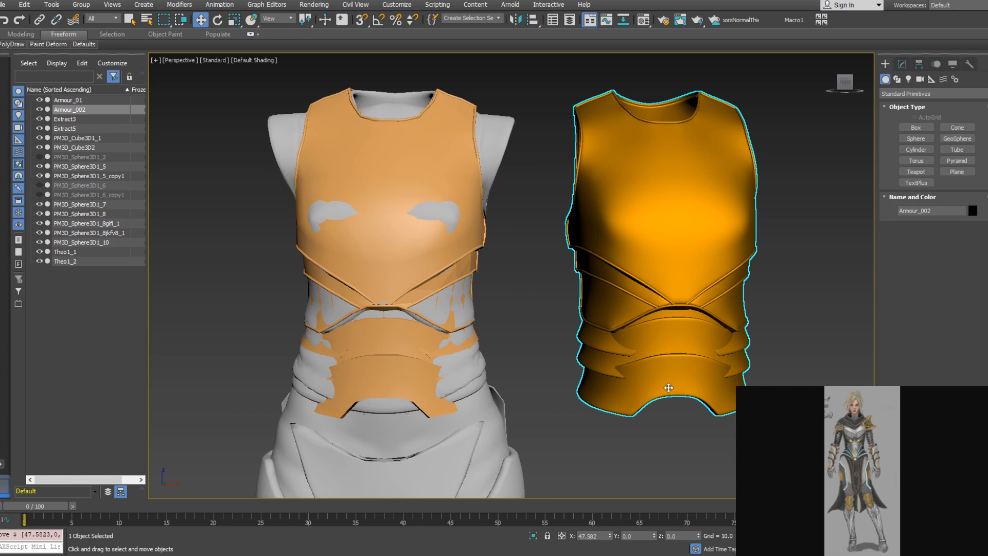
{"action": "middle_click_drag", "start_coordinate": [736, 333], "coordinate": [700, 393], "text": "alt"}
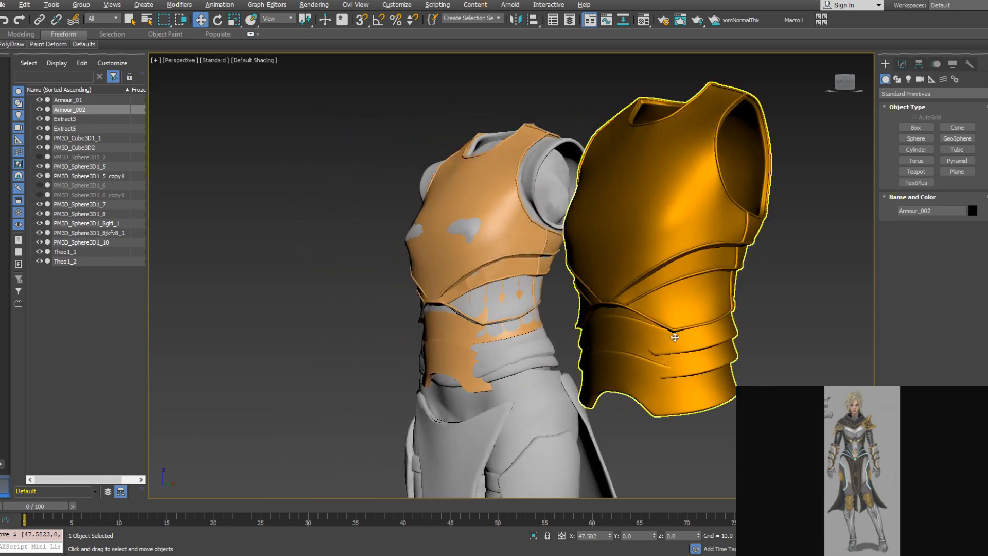
{"action": "middle_click_drag", "start_coordinate": [697, 337], "coordinate": [709, 335], "text": "alt"}
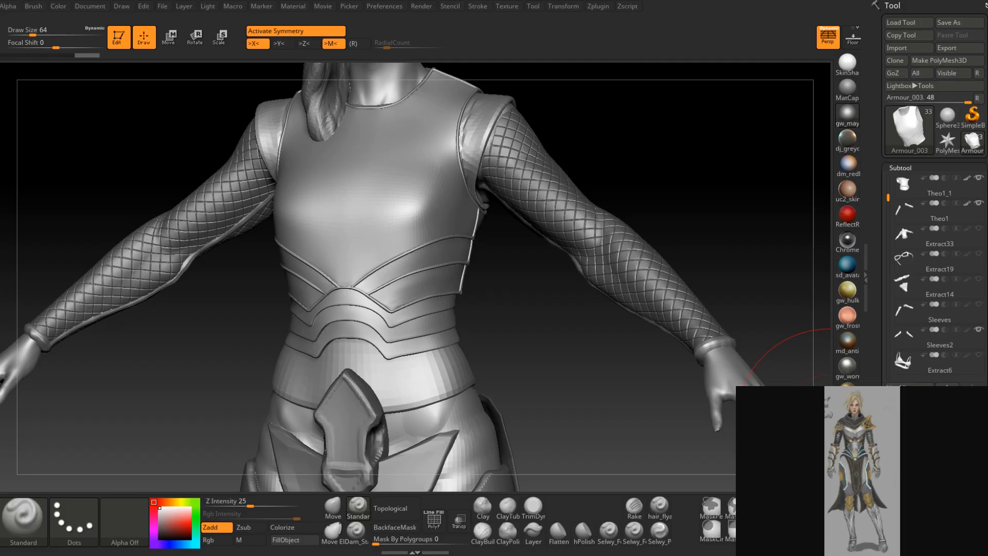
Switch to ZBrush and study how the sculpt's waist plates, belt ornament, front cloth and hip armour fit together
{"action": "left_click_drag", "start_coordinate": [530, 374], "coordinate": [547, 375]}
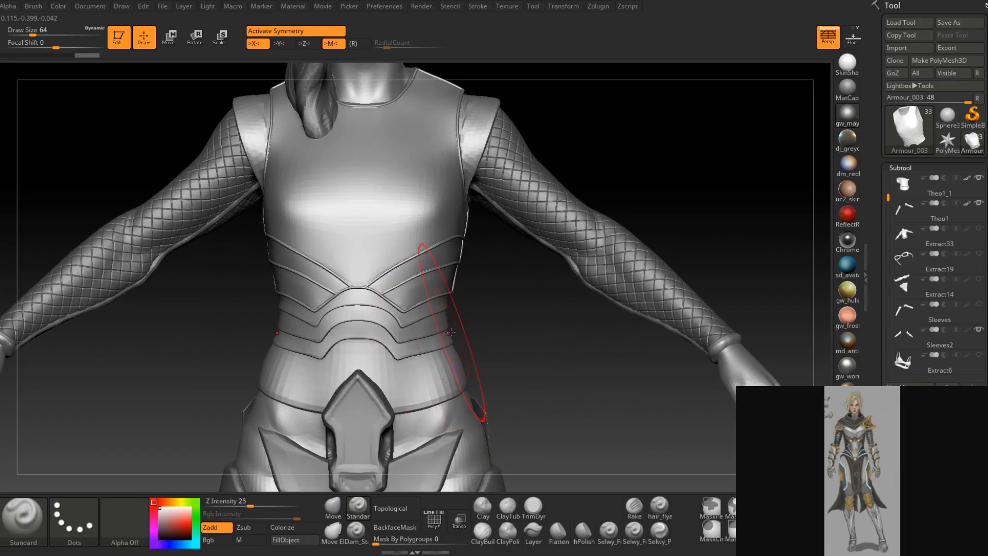
{"action": "left_click_drag", "start_coordinate": [486, 347], "coordinate": [452, 253], "text": "alt"}
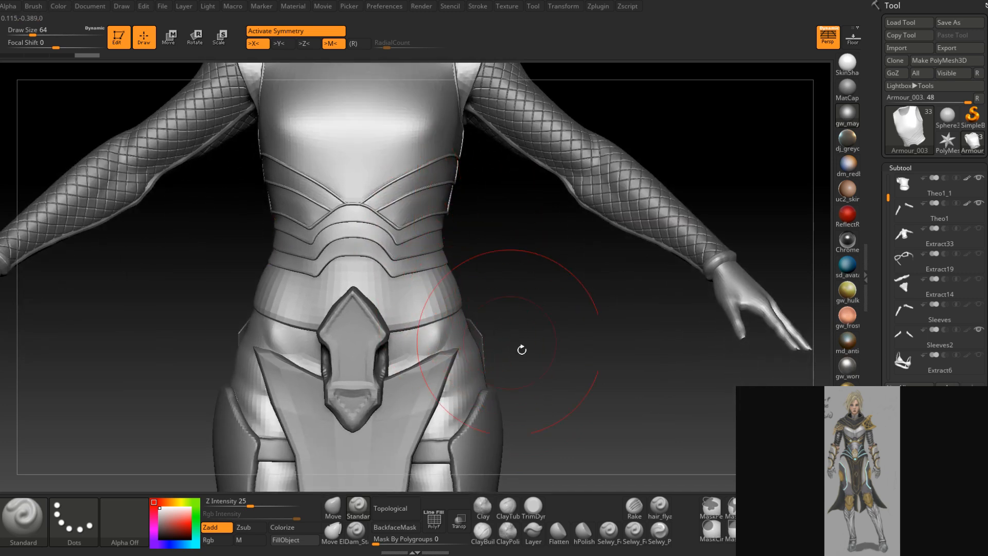
{"action": "right_click_drag", "start_coordinate": [520, 348], "coordinate": [507, 253], "text": "alt"}
{"action": "right_click_drag", "start_coordinate": [566, 313], "coordinate": [540, 271], "text": "ctrl"}
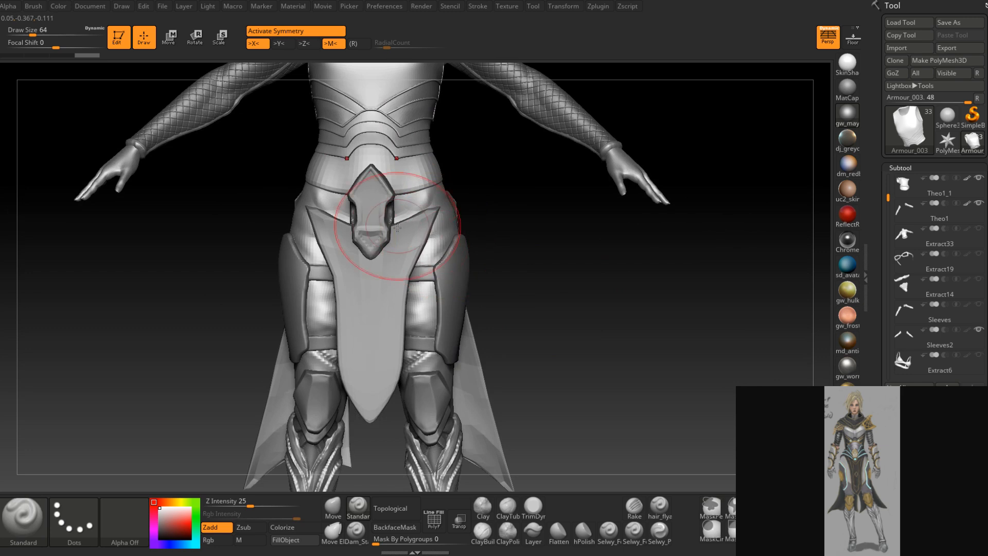
{"action": "left_click_drag", "start_coordinate": [543, 244], "coordinate": [558, 247]}
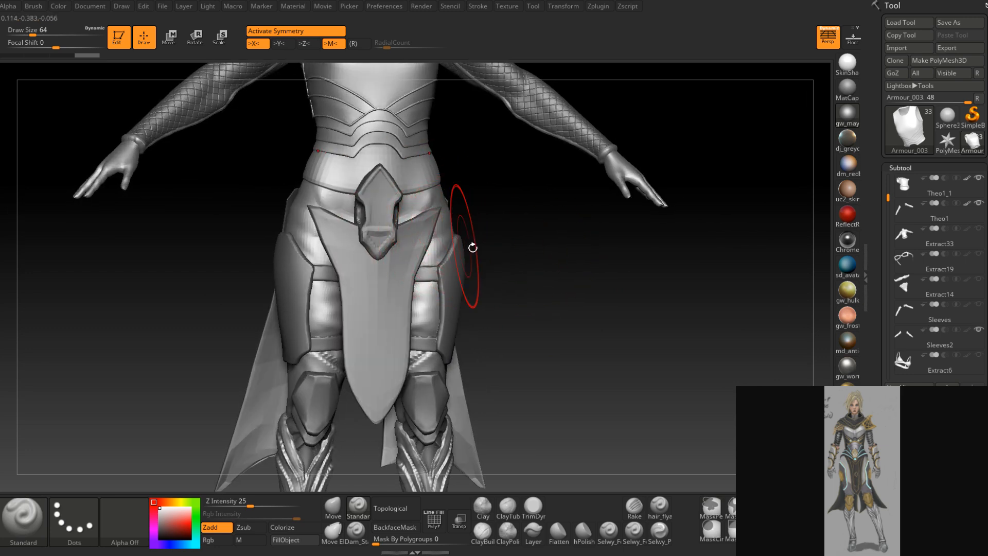
{"action": "right_click_drag", "start_coordinate": [535, 274], "coordinate": [514, 276]}
{"action": "right_click_drag", "start_coordinate": [535, 315], "coordinate": [543, 364], "text": "ctrl"}
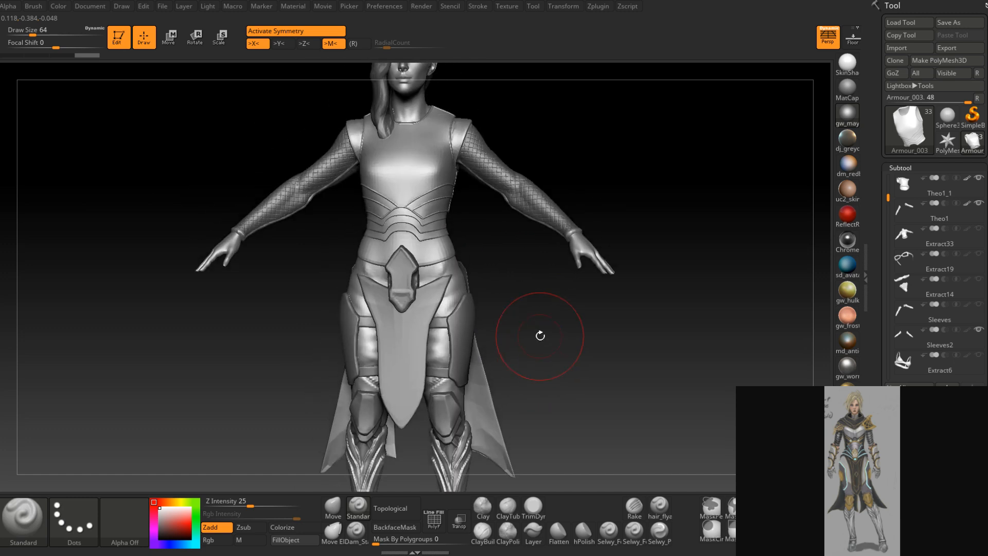
{"action": "mouse_move", "coordinate": [535, 331]}
{"action": "right_mouse_down", "text": "alt"}
{"action": "mouse_move", "coordinate": [540, 375]}
{"action": "mouse_move", "coordinate": [505, 357]}
{"action": "mouse_move", "coordinate": [543, 333]}
{"action": "mouse_move", "coordinate": [522, 323]}
{"action": "mouse_move", "coordinate": [576, 354]}
{"action": "right_mouse_up", "text": "alt"}
{"action": "right_click_drag", "start_coordinate": [451, 248], "coordinate": [508, 320], "text": "ctrl"}
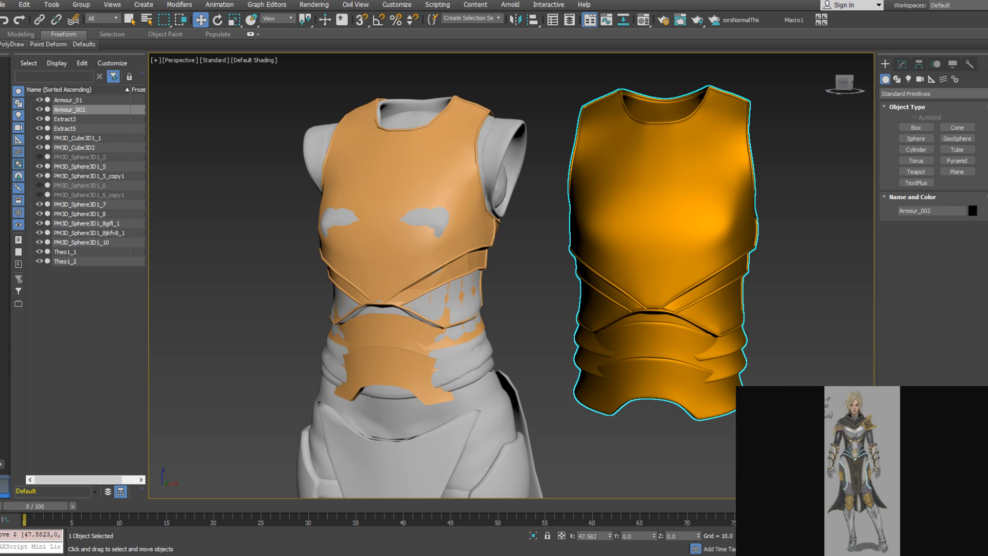
Switch to 3ds Max and unhide the PM3D_Sphere3D1_6 cloth around the waist
{"action": "middle_click_drag", "start_coordinate": [556, 422], "coordinate": [552, 332], "text": "alt"}
{"action": "scroll", "coordinate": [527, 337], "scroll_direction": "down", "scroll_amount": 3}
{"action": "scroll", "coordinate": [514, 324], "scroll_direction": "up", "scroll_amount": 3}
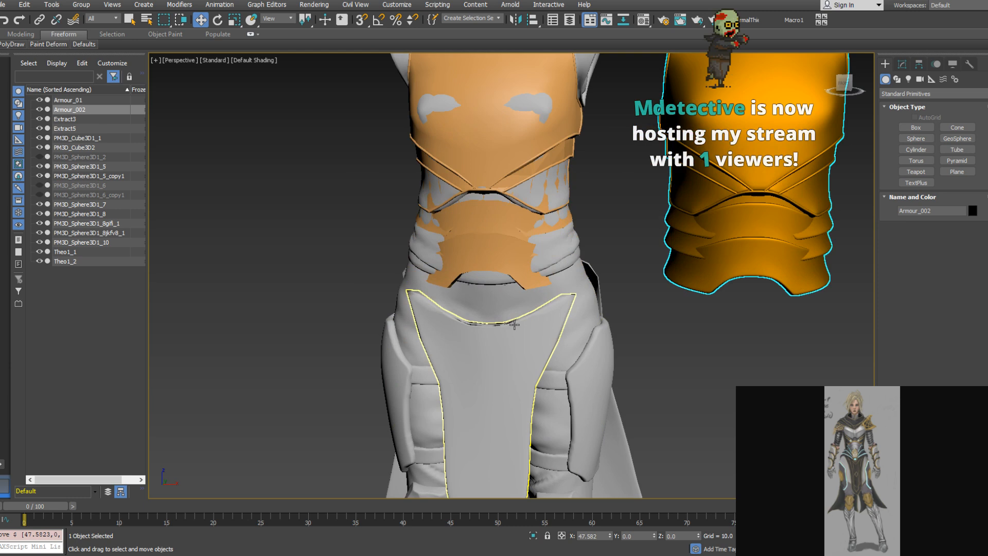
{"action": "scroll", "coordinate": [514, 324], "scroll_direction": "down", "scroll_amount": 4}
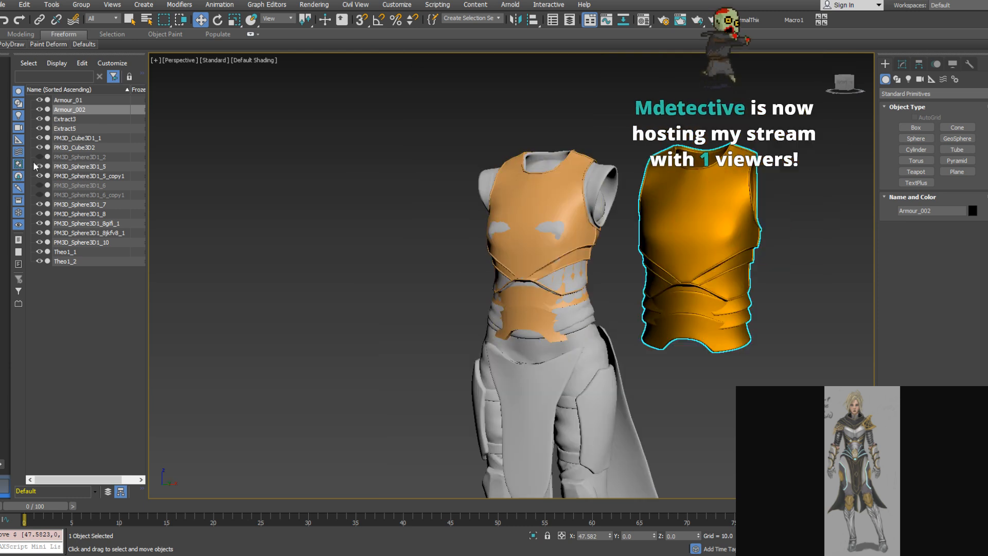
{"action": "left_click", "coordinate": [39, 185]}
{"action": "left_click", "coordinate": [39, 185]}
{"action": "left_click", "coordinate": [39, 185]}
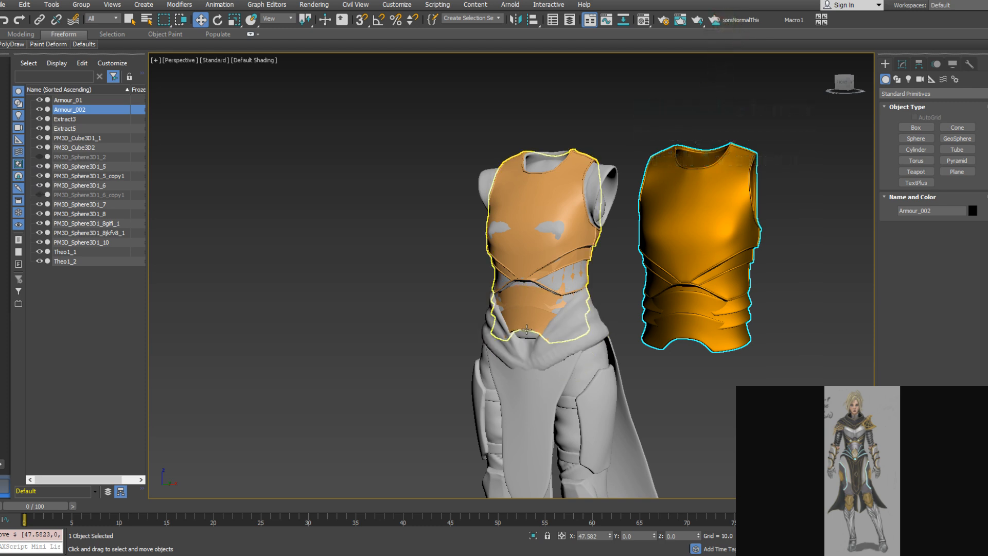
Select the PM3D_Sphere3D1_6 waist cloth and display edged faces to inspect its mesh against the armour
{"action": "left_click", "coordinate": [548, 333]}
{"action": "left_click", "coordinate": [547, 357]}
{"action": "middle_click_drag", "start_coordinate": [546, 357], "coordinate": [575, 332], "text": "alt"}
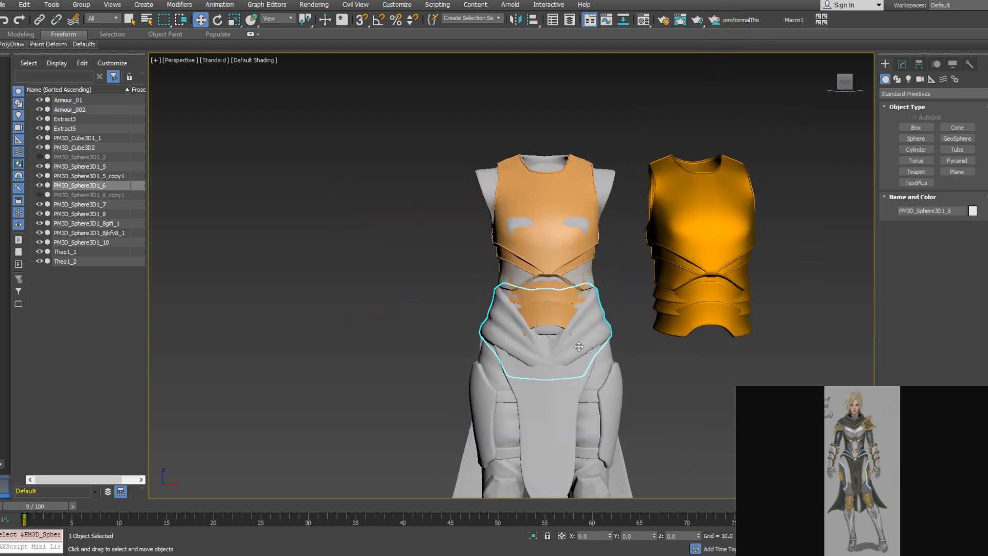
{"action": "scroll", "coordinate": [576, 337], "scroll_direction": "up", "scroll_amount": 3}
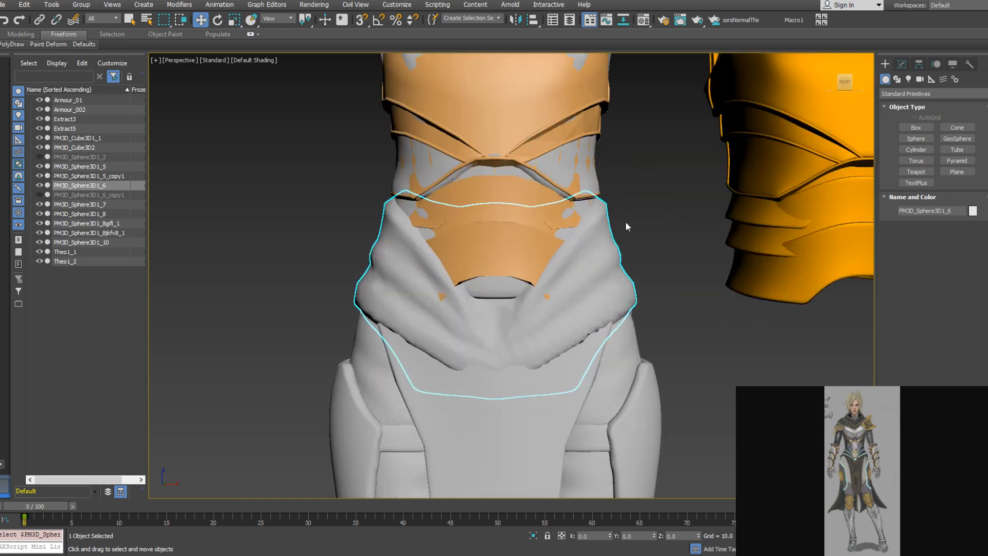
{"action": "key", "text": "F4"}
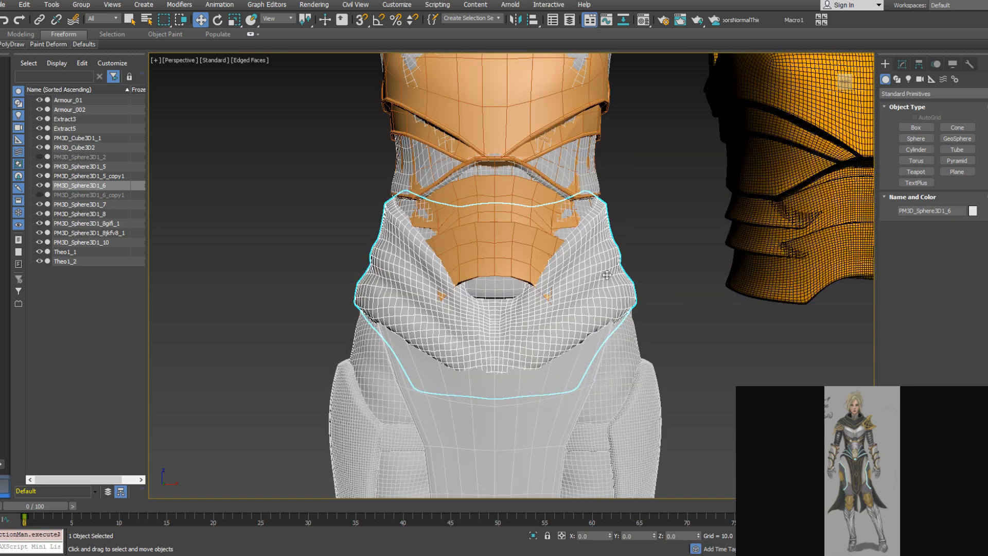
{"action": "middle_click_drag", "start_coordinate": [606, 275], "coordinate": [527, 298], "text": "alt"}
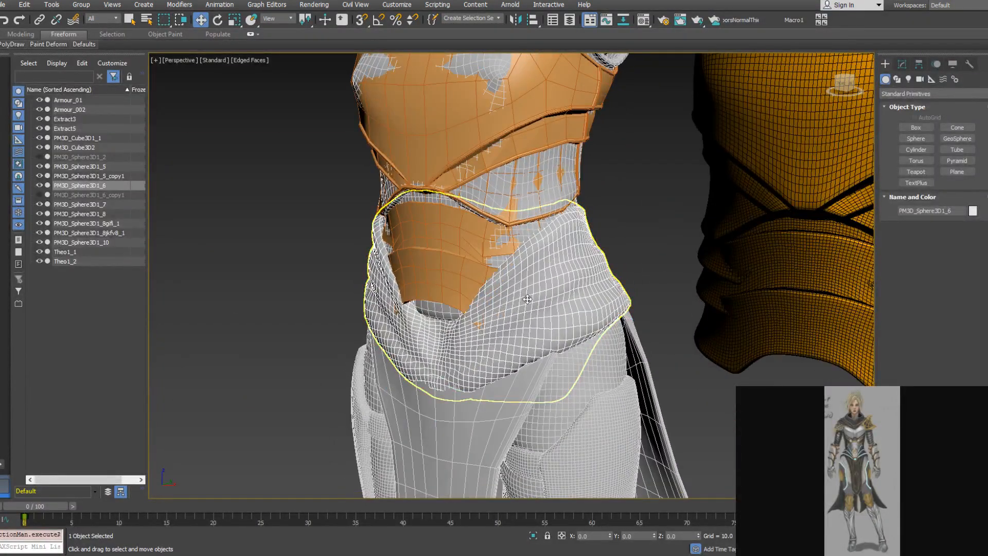
{"action": "middle_click_drag", "start_coordinate": [527, 299], "coordinate": [518, 250], "text": "alt"}
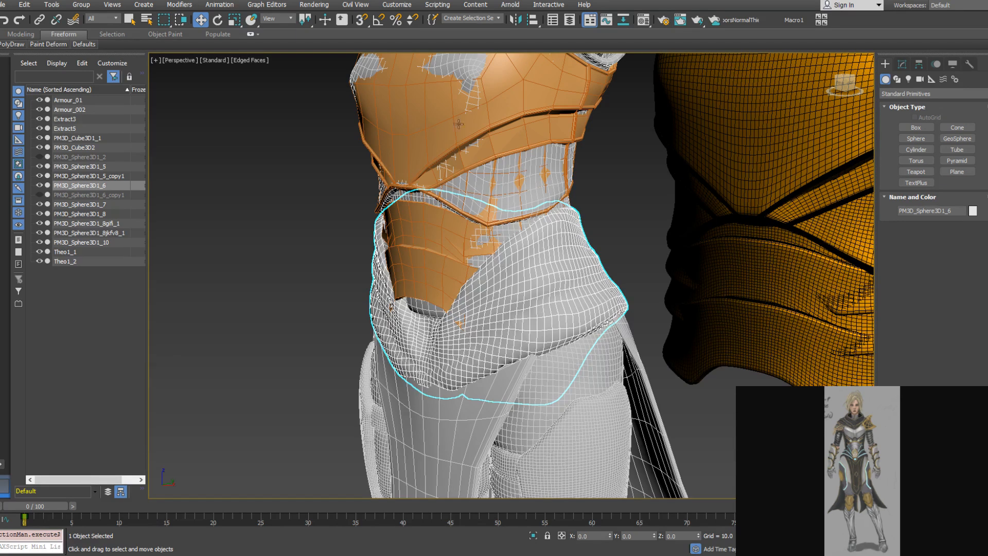
Create a new PolyDraw object for retopologising the front of the PM3D_Sphere3D1_6 waist cloth
{"action": "middle_click_drag", "start_coordinate": [606, 218], "coordinate": [637, 220], "text": "alt"}
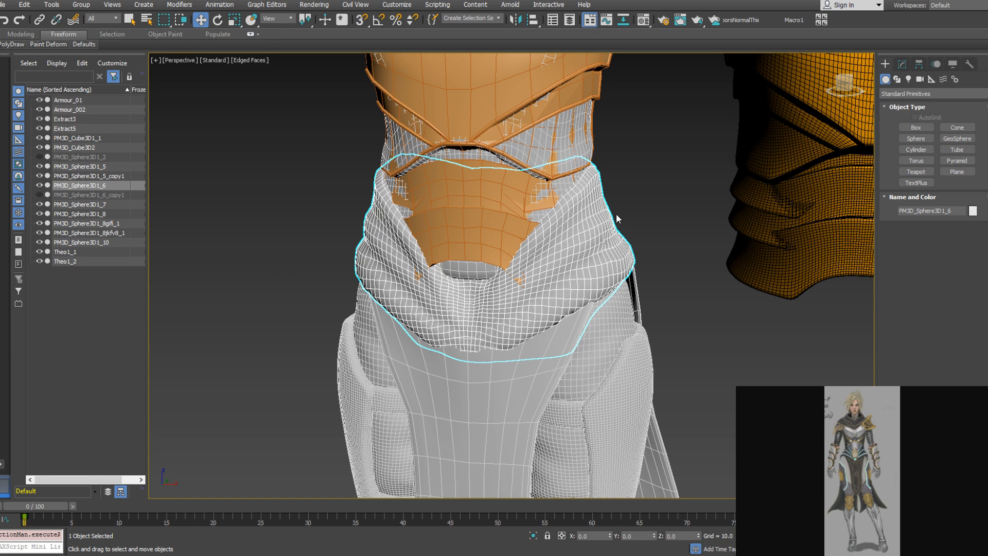
{"action": "mouse_move", "coordinate": [603, 162]}
{"action": "middle_mouse_down", "text": "alt"}
{"action": "mouse_move", "coordinate": [588, 156]}
{"action": "mouse_move", "coordinate": [618, 170]}
{"action": "middle_mouse_up", "text": "alt"}
{"action": "middle_click_drag", "start_coordinate": [617, 170], "coordinate": [631, 187]}
{"action": "scroll", "coordinate": [631, 186], "scroll_direction": "up", "scroll_amount": 3}
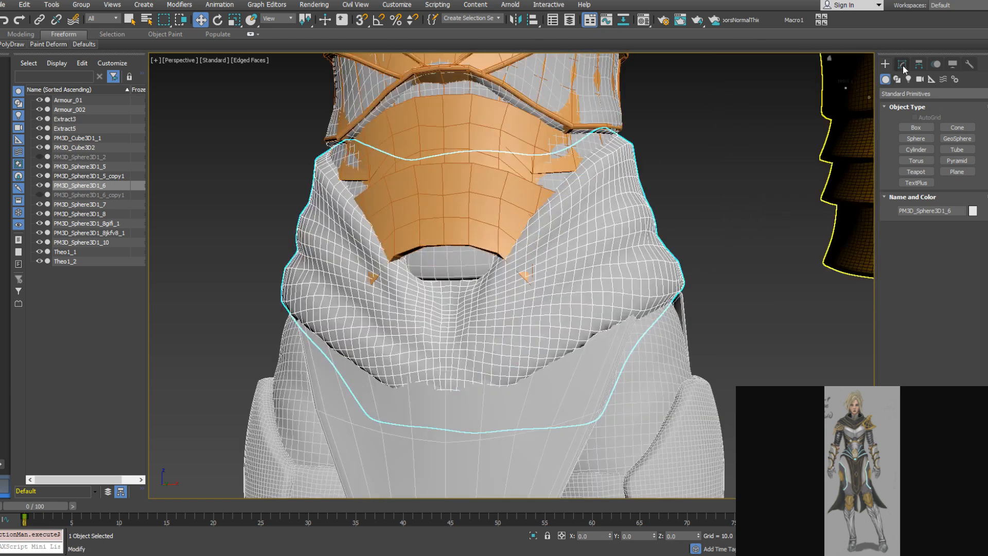
{"action": "left_click", "coordinate": [901, 65]}
{"action": "mouse_move", "coordinate": [5, 44]}
{"action": "mouse_move", "coordinate": [48, 44]}
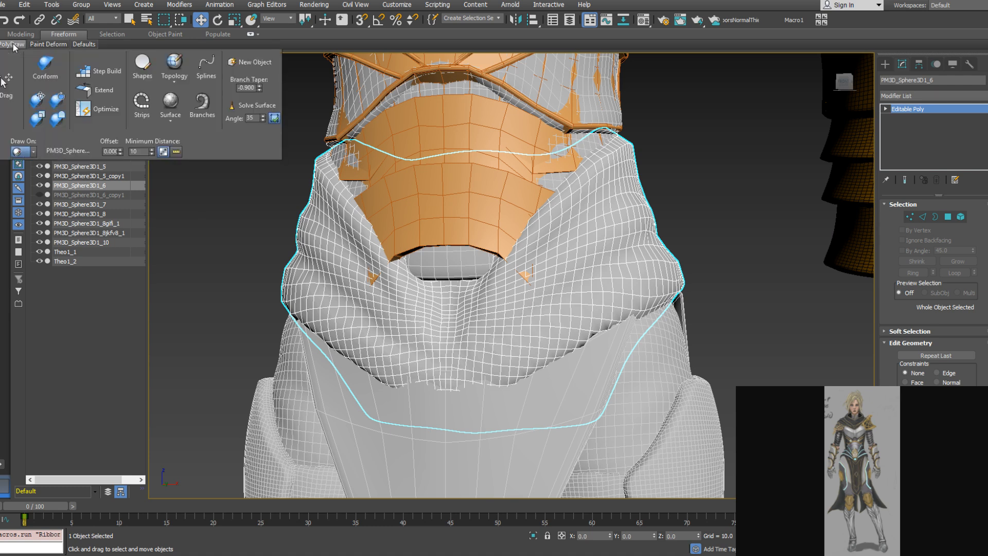
{"action": "left_click", "coordinate": [258, 65]}
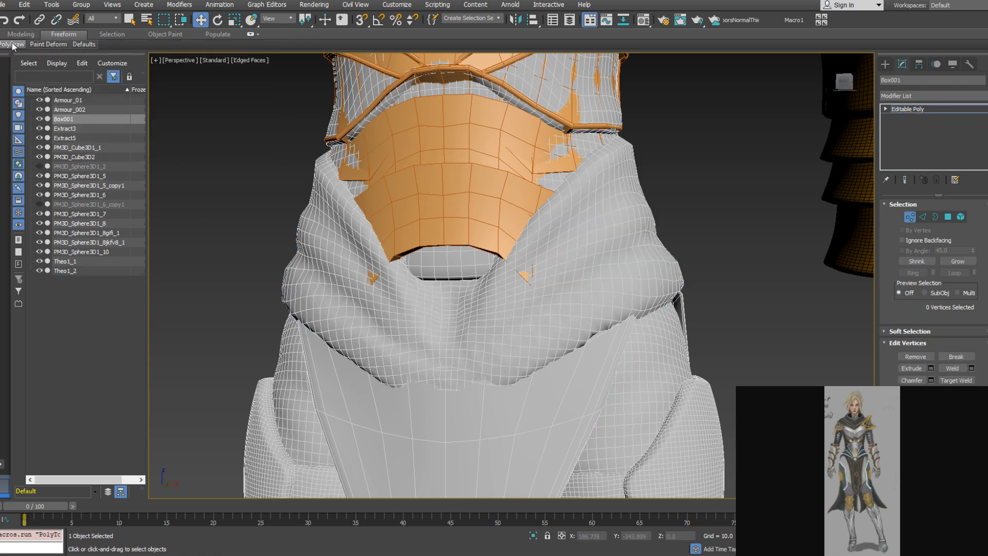
Use Step Build to lay the first polygon on the waist cloth beside the lower edge of the front opening
{"action": "mouse_move", "coordinate": [13, 50]}
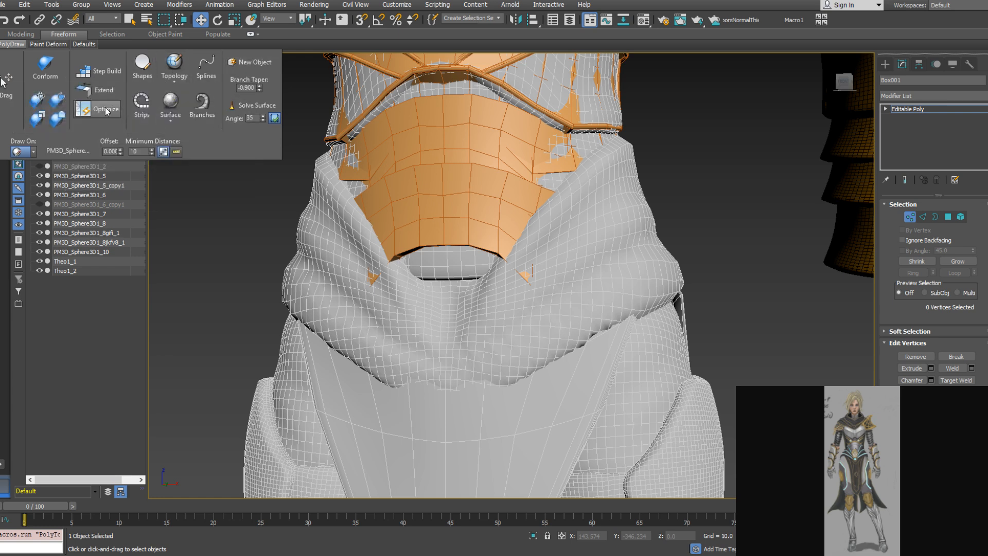
{"action": "left_click", "coordinate": [107, 87]}
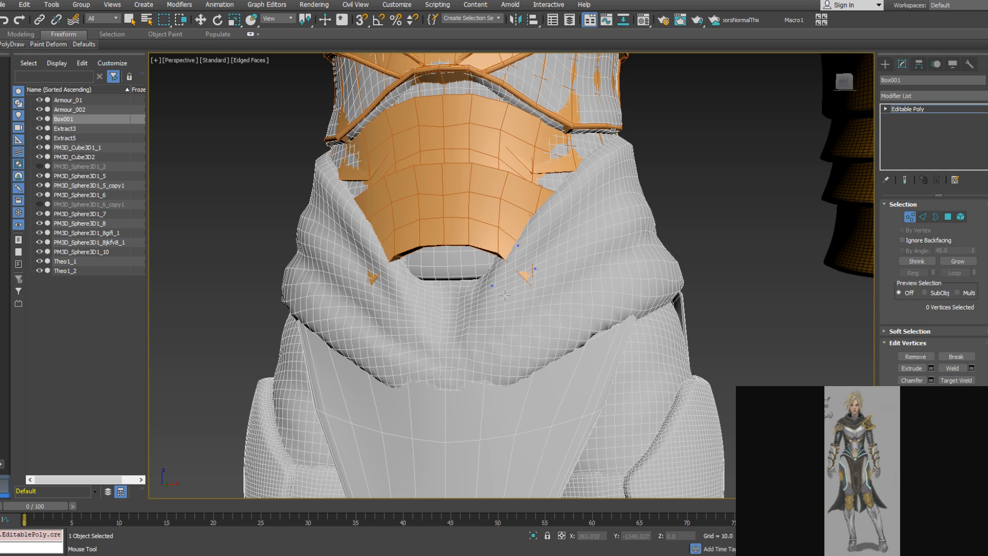
{"action": "mouse_move", "coordinate": [493, 285]}
{"action": "left_mouse_down", "text": "shift"}
{"action": "mouse_move", "coordinate": [507, 299]}
{"action": "mouse_move", "coordinate": [518, 246]}
{"action": "left_mouse_up", "text": "shift"}
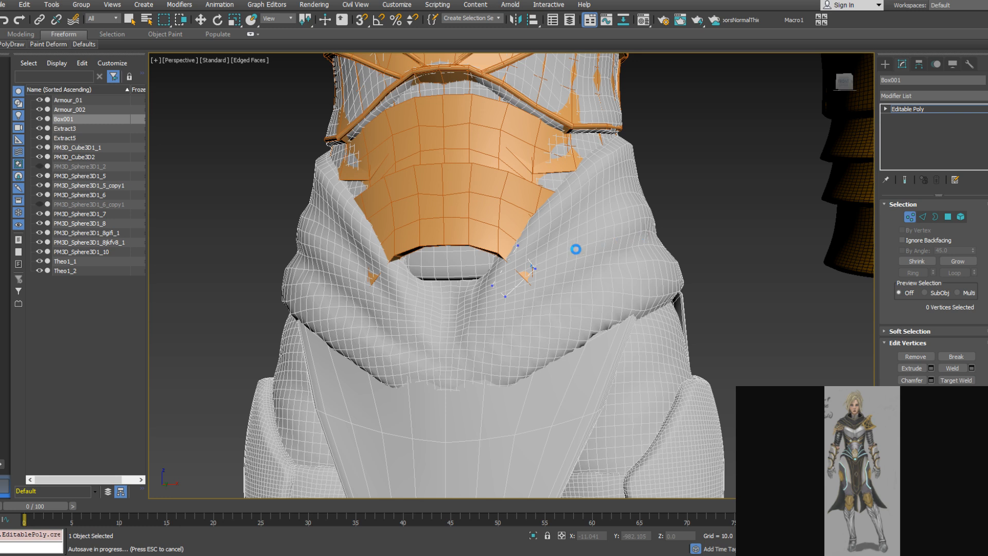
{"action": "middle_click_drag", "start_coordinate": [549, 259], "coordinate": [546, 261], "text": "alt"}
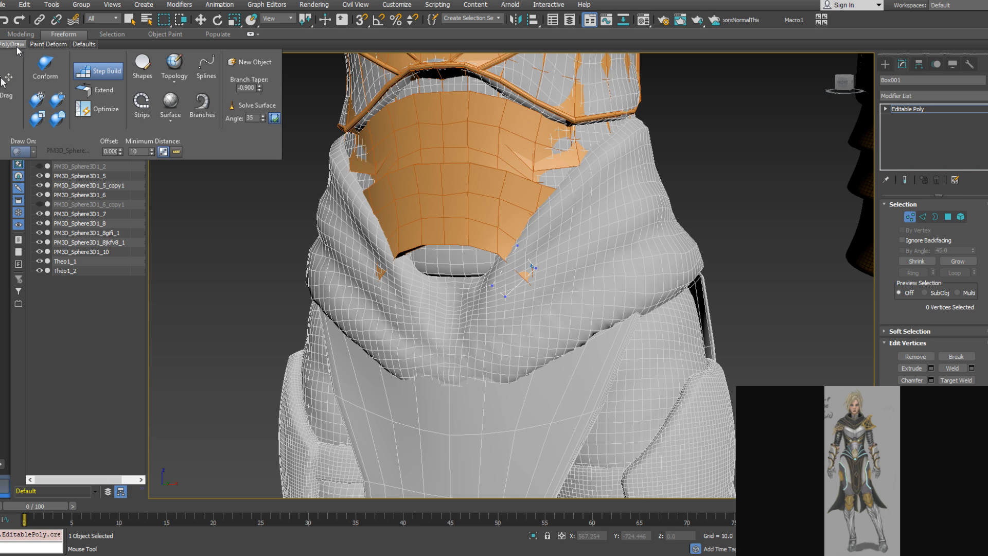
Use the Extend tool to grow the first polygon up the cloth's fold edge and reposition the new vertices
{"action": "left_click", "coordinate": [97, 90]}
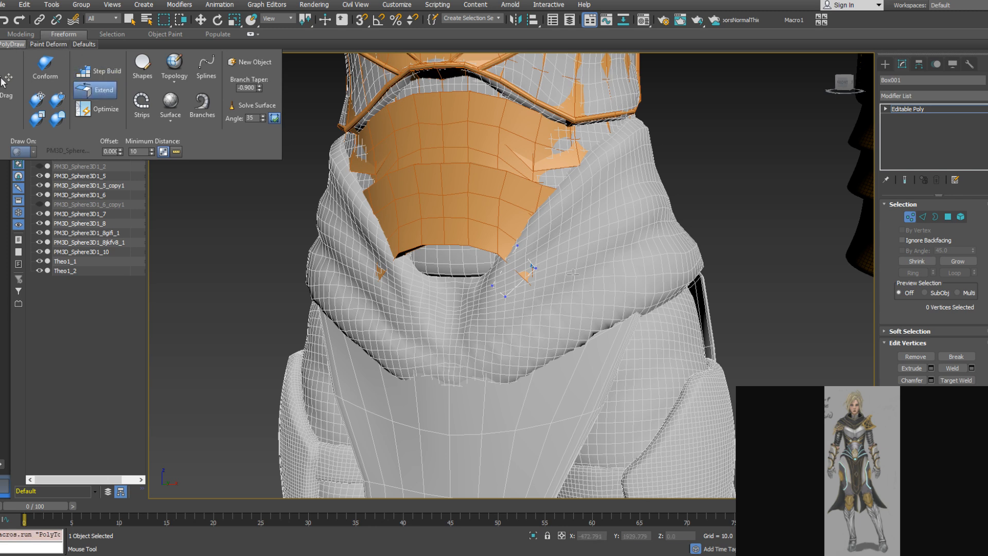
{"action": "middle_click_drag", "start_coordinate": [573, 274], "coordinate": [562, 270], "text": "alt"}
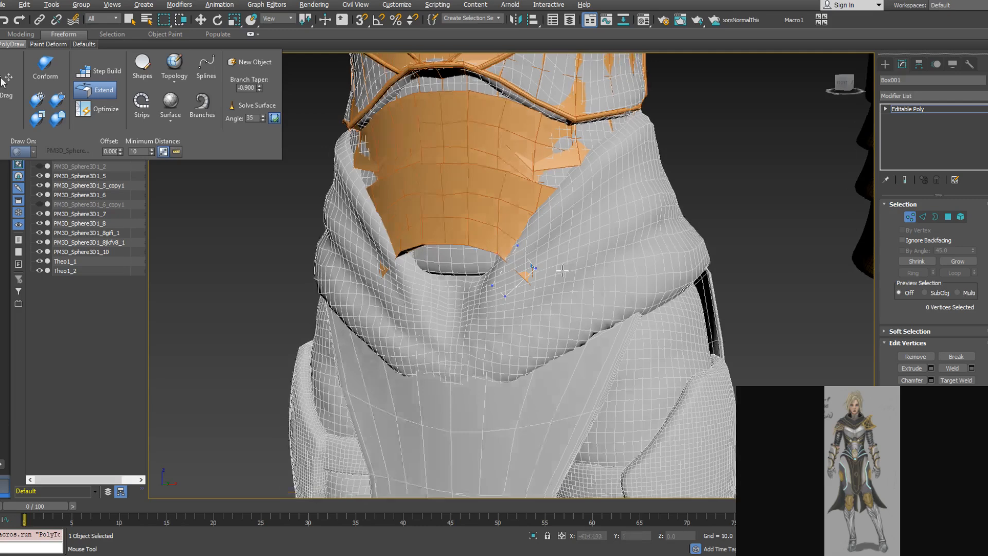
{"action": "mouse_move", "coordinate": [584, 204]}
{"action": "left_mouse_down"}
{"action": "mouse_move", "coordinate": [600, 212]}
{"action": "mouse_move", "coordinate": [593, 219]}
{"action": "left_mouse_up"}
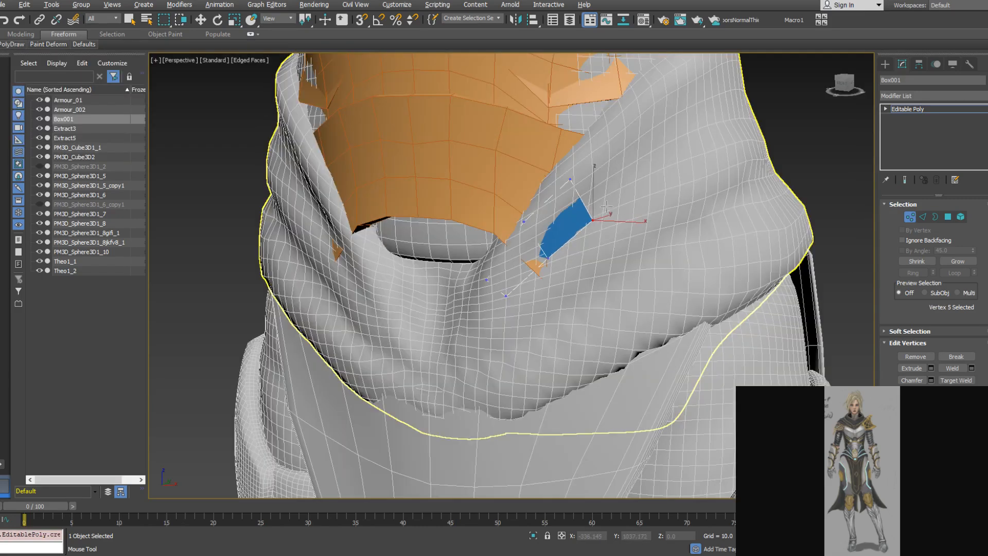
{"action": "middle_click_drag", "start_coordinate": [593, 220], "coordinate": [565, 247], "text": "alt"}
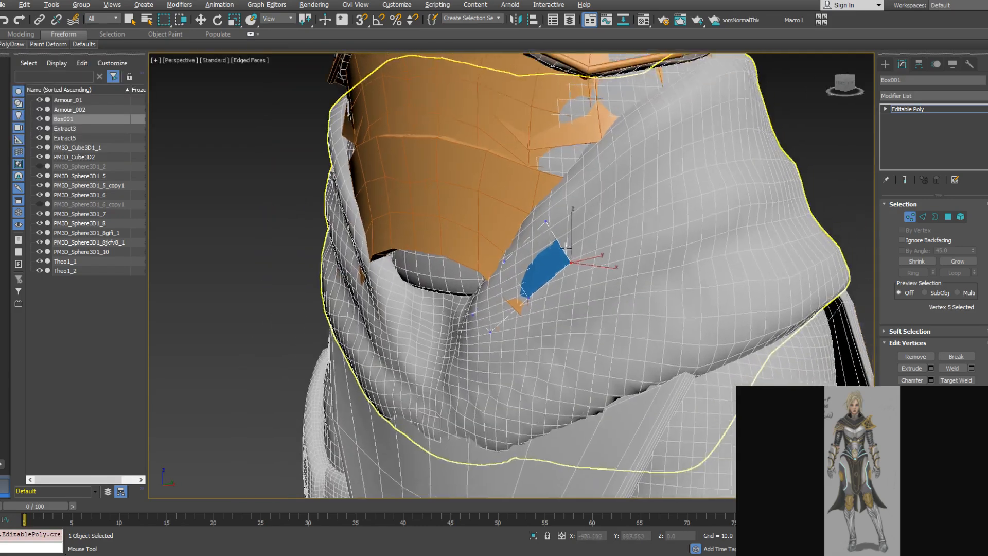
{"action": "scroll", "coordinate": [565, 247], "scroll_direction": "down", "scroll_amount": 3}
{"action": "left_click_drag", "start_coordinate": [559, 243], "coordinate": [594, 219], "text": "shift"}
{"action": "middle_click_drag", "start_coordinate": [594, 220], "coordinate": [566, 229], "text": "alt"}
{"action": "left_click_drag", "start_coordinate": [604, 232], "coordinate": [584, 204]}
{"action": "middle_click_drag", "start_coordinate": [583, 203], "coordinate": [597, 214], "text": "alt"}
Extend the polygon strip along the cloth's upper edge toward the hip, adjusting a vertex between segments
{"action": "left_click_drag", "start_coordinate": [591, 218], "coordinate": [619, 173], "text": "shift"}
{"action": "left_click_drag", "start_coordinate": [632, 213], "coordinate": [630, 214]}
{"action": "mouse_move", "coordinate": [629, 214]}
{"action": "middle_mouse_down", "text": "alt"}
{"action": "mouse_move", "coordinate": [688, 200]}
{"action": "mouse_move", "coordinate": [625, 209]}
{"action": "middle_mouse_up", "text": "alt"}
{"action": "left_click_drag", "start_coordinate": [622, 187], "coordinate": [658, 145], "text": "shift"}
{"action": "middle_click_drag", "start_coordinate": [686, 173], "coordinate": [704, 187], "text": "alt"}
{"action": "left_click_drag", "start_coordinate": [654, 176], "coordinate": [701, 146], "text": "shift"}
Continue the strip around the side of the hip and move its upper vertices onto the cloth's top edge
{"action": "middle_click_drag", "start_coordinate": [681, 166], "coordinate": [592, 238], "text": "alt"}
{"action": "middle_click_drag", "start_coordinate": [699, 249], "coordinate": [590, 263]}
{"action": "left_click_drag", "start_coordinate": [562, 232], "coordinate": [572, 240], "text": "shift"}
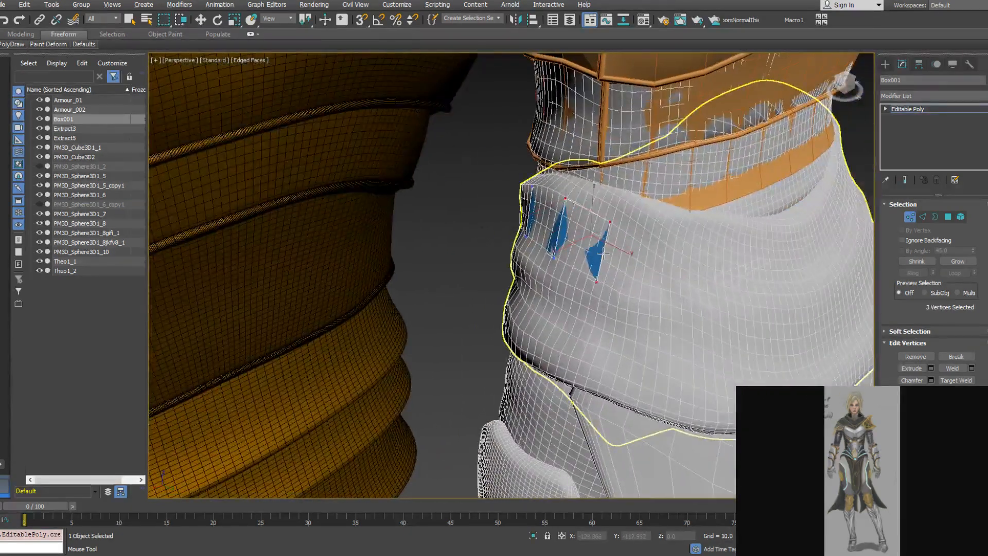
{"action": "left_click", "coordinate": [613, 224]}
{"action": "middle_click_drag", "start_coordinate": [616, 222], "coordinate": [613, 280], "text": "alt"}
{"action": "middle_click_drag", "start_coordinate": [627, 226], "coordinate": [633, 267], "text": "alt"}
{"action": "left_click", "coordinate": [649, 210]}
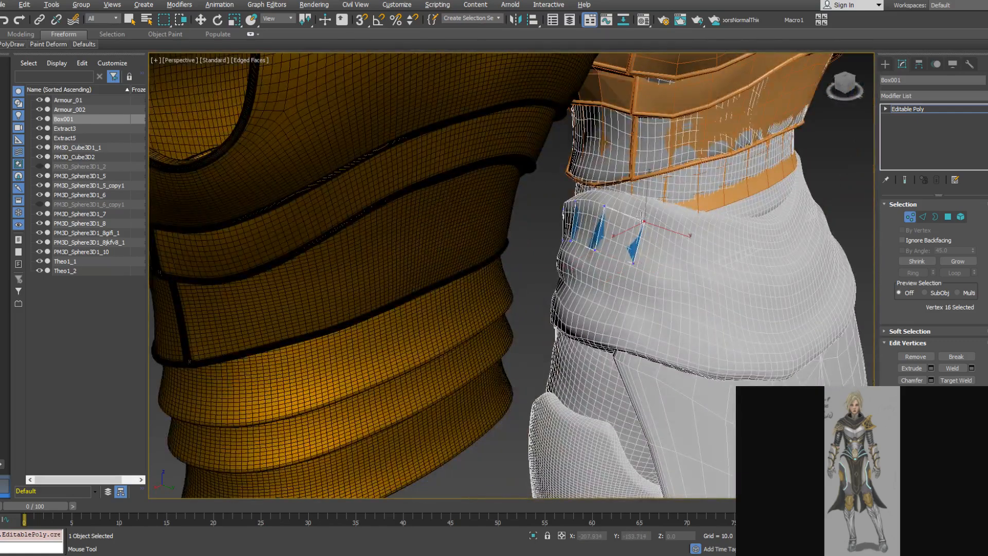
{"action": "left_click_drag", "start_coordinate": [604, 206], "coordinate": [607, 203]}
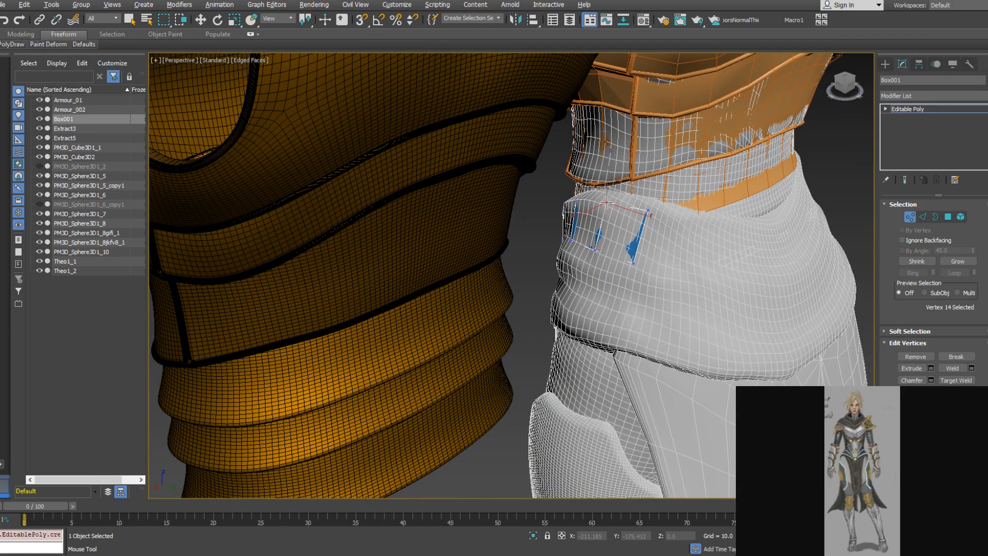
Extend the strip by two more polygons from the hip toward the back and nudge their lower vertices into line
{"action": "middle_click_drag", "start_coordinate": [607, 205], "coordinate": [731, 204], "text": "alt"}
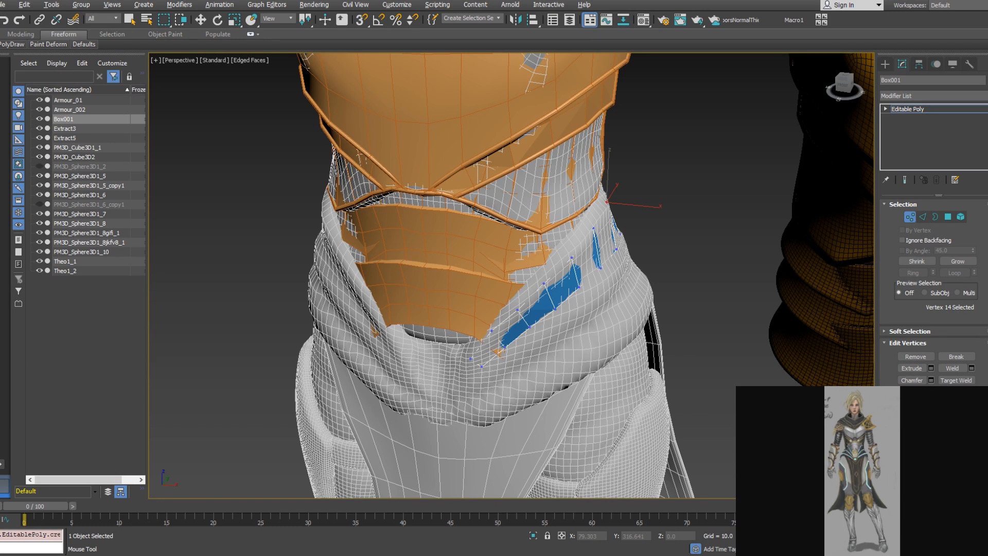
{"action": "middle_click_drag", "start_coordinate": [636, 264], "coordinate": [514, 262], "text": "alt"}
{"action": "middle_click_drag", "start_coordinate": [591, 264], "coordinate": [560, 271]}
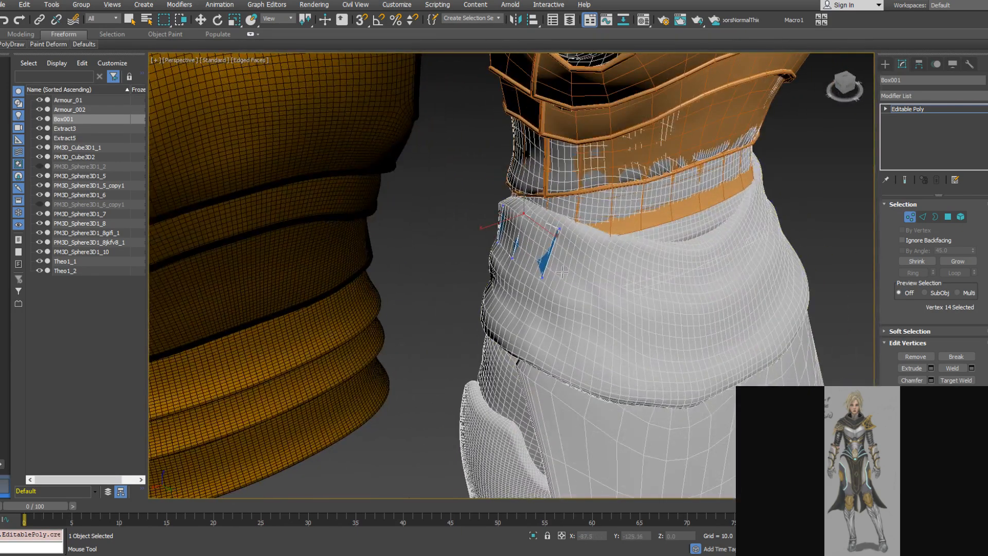
{"action": "left_click_drag", "start_coordinate": [551, 253], "coordinate": [598, 241], "text": "shift"}
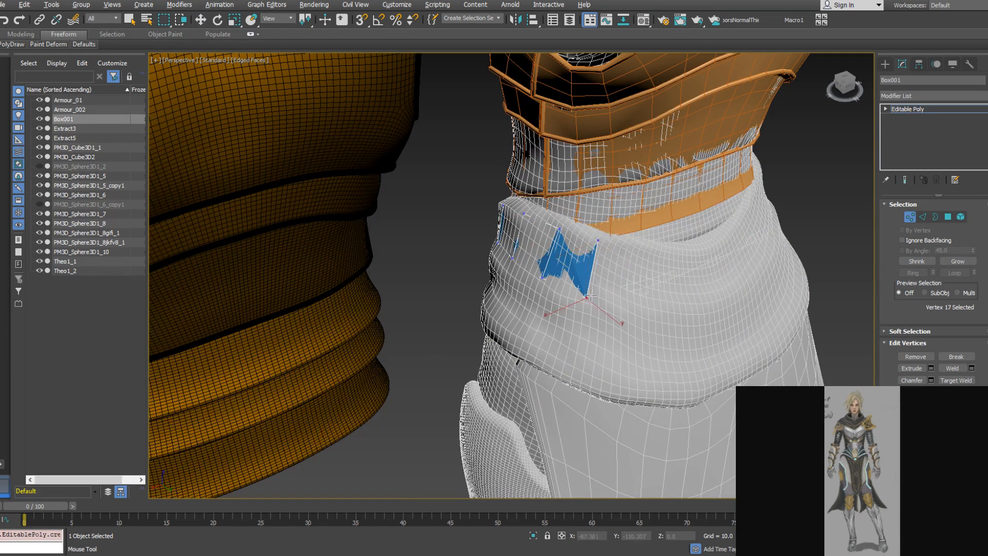
{"action": "left_click_drag", "start_coordinate": [589, 295], "coordinate": [587, 294], "text": "ctrl+alt+shift"}
{"action": "middle_click_drag", "start_coordinate": [636, 278], "coordinate": [560, 276], "text": "alt"}
{"action": "left_click_drag", "start_coordinate": [507, 266], "coordinate": [561, 250], "text": "shift"}
{"action": "left_click", "coordinate": [549, 307]}
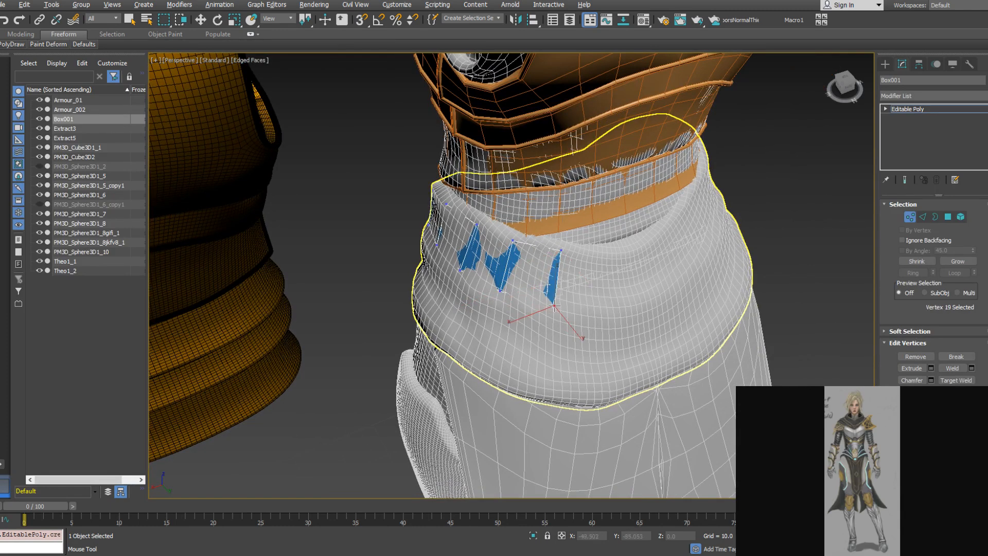
Add another polygon to the strip on the back of the waist cloth and adjust its outer vertices
{"action": "middle_click_drag", "start_coordinate": [611, 293], "coordinate": [523, 276], "text": "alt"}
{"action": "left_click_drag", "start_coordinate": [503, 278], "coordinate": [560, 263], "text": "shift"}
{"action": "left_click", "coordinate": [541, 322]}
{"action": "left_click", "coordinate": [566, 267]}
{"action": "left_click_drag", "start_coordinate": [541, 322], "coordinate": [546, 318], "text": "ctrl+alt+shift"}
{"action": "middle_click_drag", "start_coordinate": [566, 308], "coordinate": [569, 326], "text": "alt"}
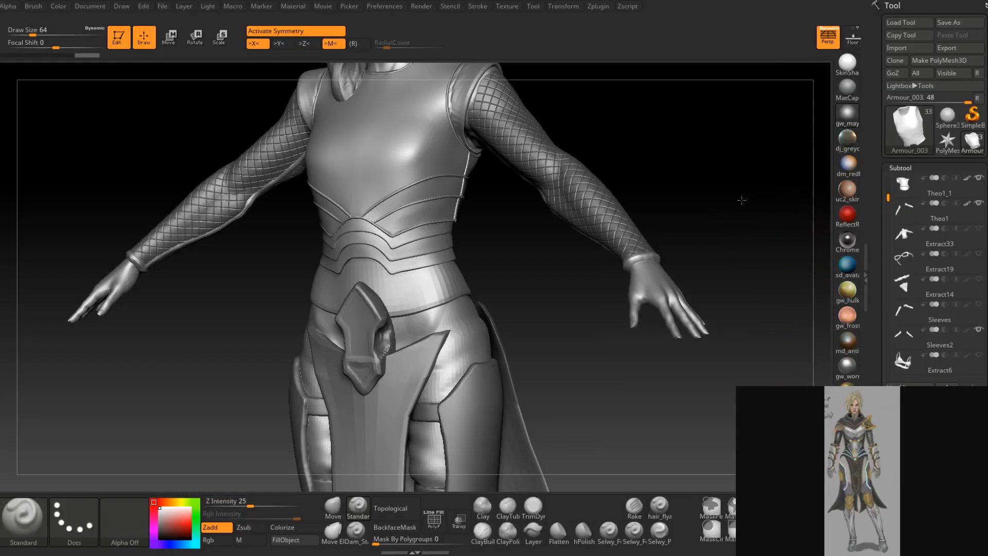
Switch to ZBrush, show the Sleeves subtool in place of Sleeves2, and inspect the panelled sleeve design on the arms
{"action": "left_click_drag", "start_coordinate": [741, 200], "coordinate": [649, 298]}
{"action": "left_click_drag", "start_coordinate": [664, 254], "coordinate": [707, 248]}
{"action": "mouse_move", "coordinate": [901, 207]}
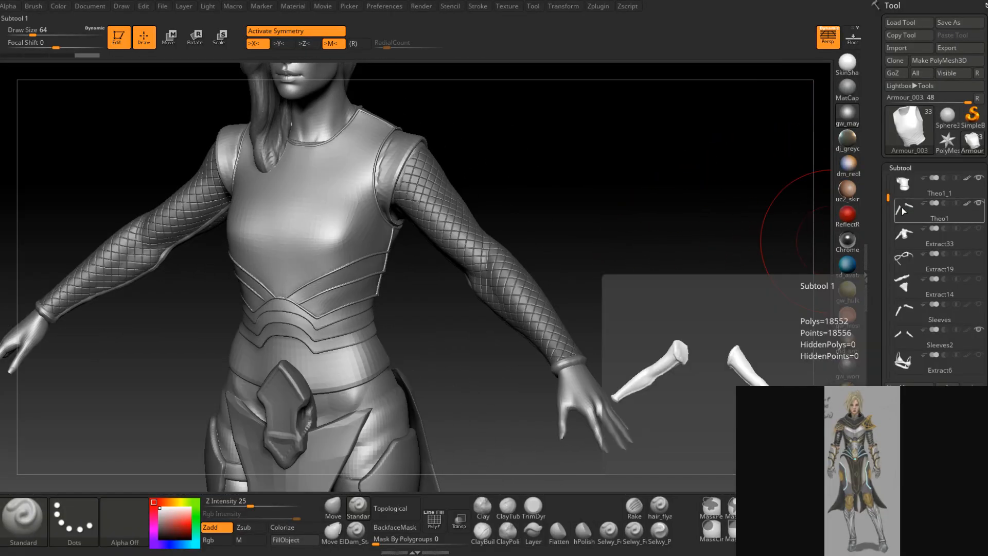
{"action": "left_click_drag", "start_coordinate": [888, 197], "coordinate": [888, 174]}
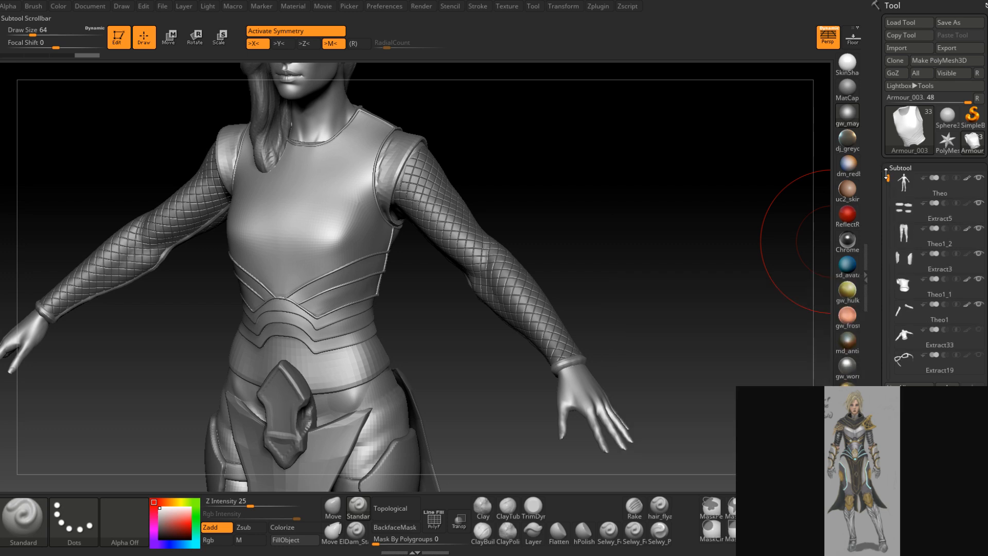
{"action": "left_click_drag", "start_coordinate": [886, 175], "coordinate": [887, 209]}
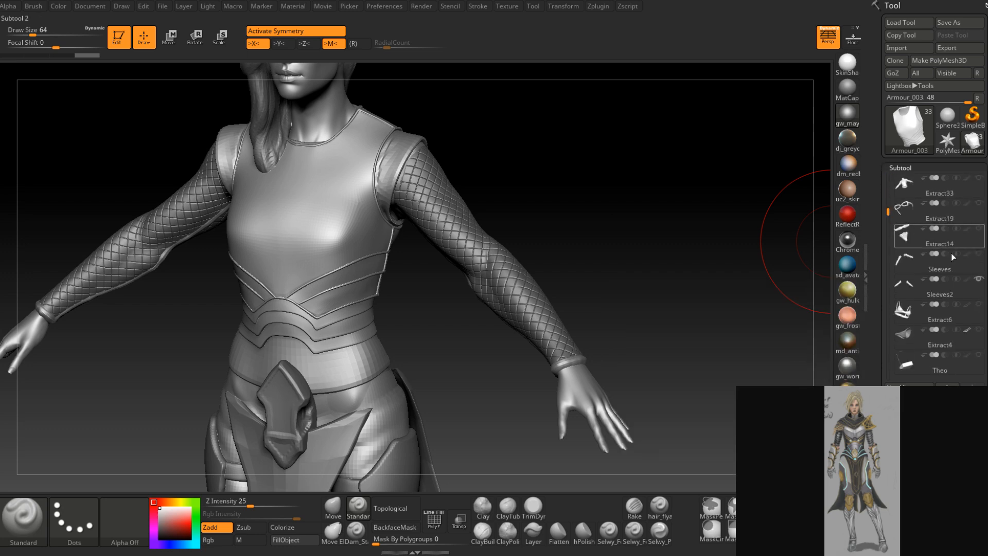
{"action": "left_click", "coordinate": [978, 279]}
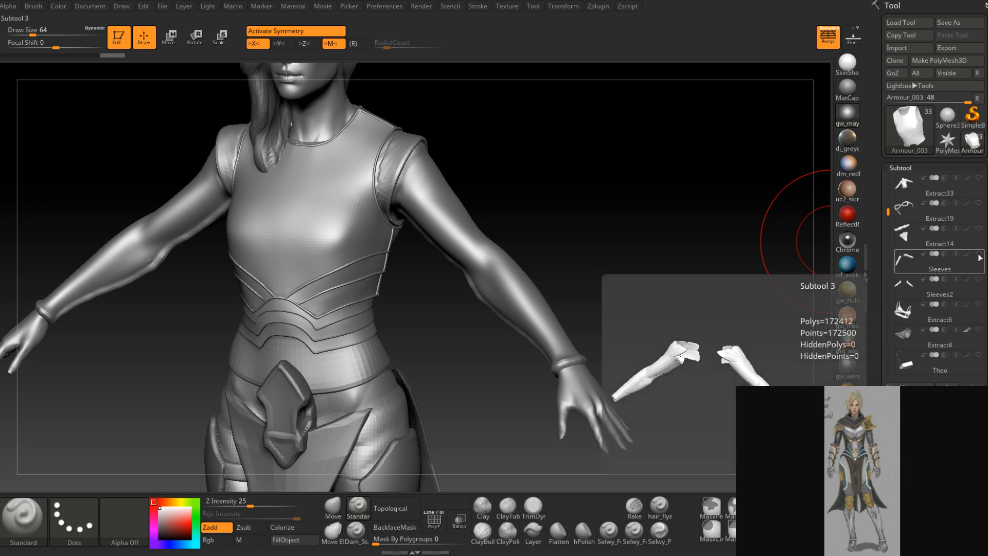
{"action": "left_click", "coordinate": [978, 255]}
{"action": "right_click_drag", "start_coordinate": [666, 236], "coordinate": [620, 221]}
{"action": "right_click_drag", "start_coordinate": [489, 221], "coordinate": [602, 249], "text": "ctrl"}
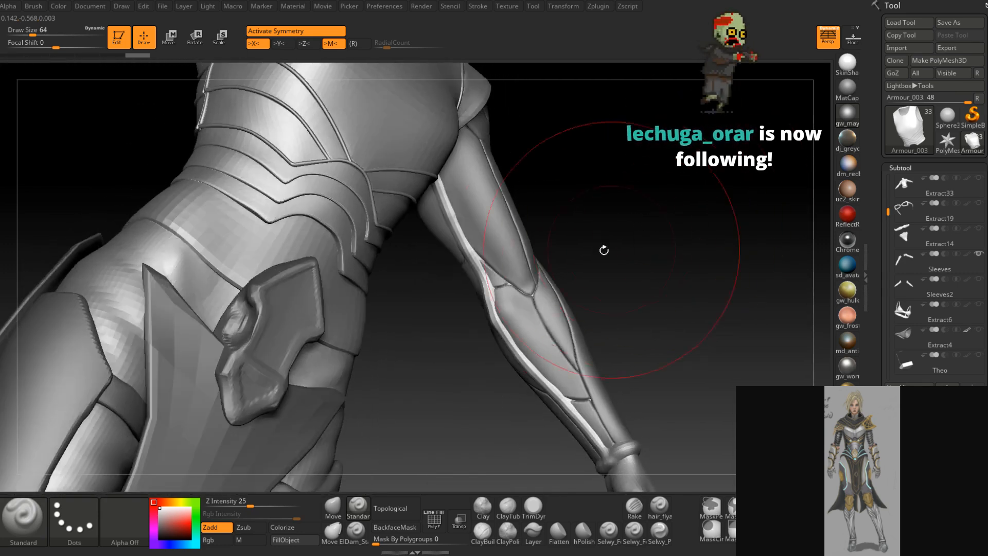
{"action": "right_click_drag", "start_coordinate": [507, 254], "coordinate": [886, 281]}
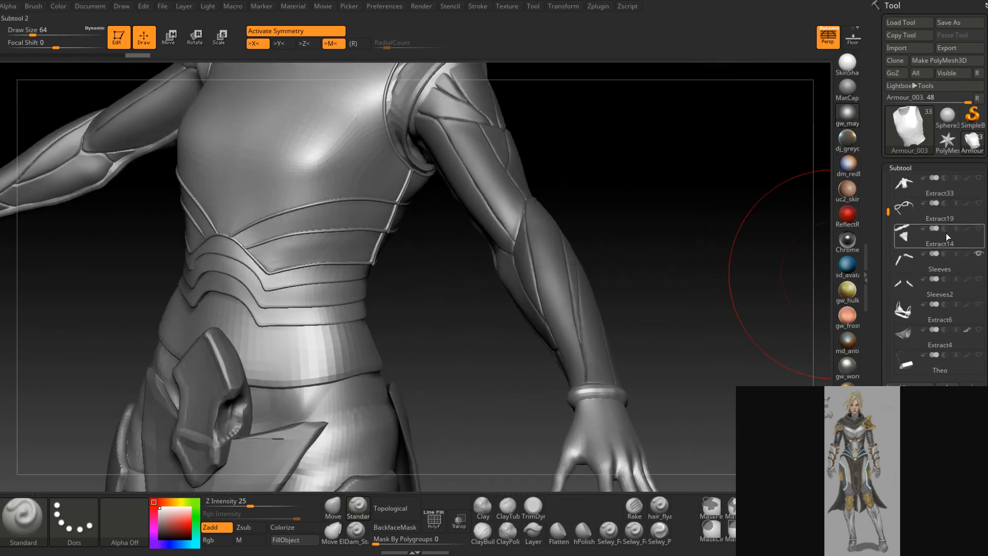
Hide the Sleeves subtool and show the diamond-patterned Sleeves2 subtool again
{"action": "mouse_move", "coordinate": [885, 212]}
{"action": "left_mouse_down"}
{"action": "mouse_move", "coordinate": [888, 225]}
{"action": "mouse_move", "coordinate": [888, 192]}
{"action": "left_mouse_up"}
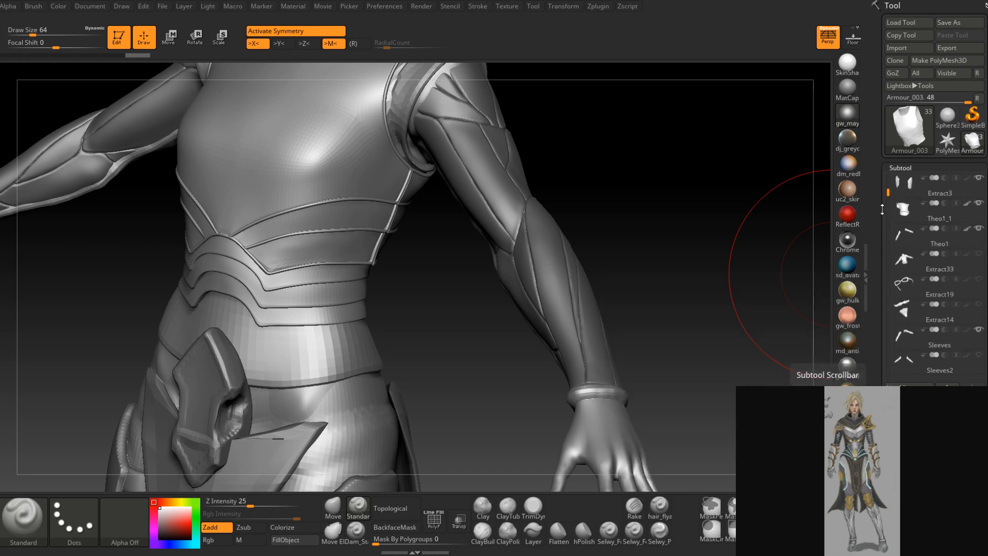
{"action": "left_click_drag", "start_coordinate": [887, 194], "coordinate": [888, 202]}
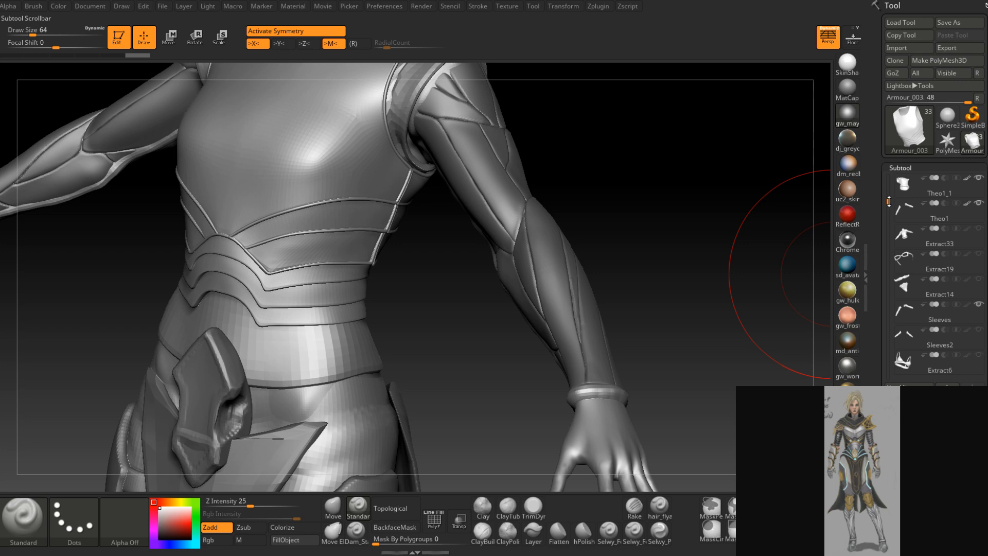
{"action": "left_click", "coordinate": [976, 305]}
{"action": "left_click", "coordinate": [980, 329]}
{"action": "mouse_move", "coordinate": [705, 267]}
{"action": "left_mouse_down"}
{"action": "mouse_move", "coordinate": [712, 261]}
{"action": "mouse_move", "coordinate": [680, 275]}
{"action": "mouse_move", "coordinate": [651, 254]}
{"action": "mouse_move", "coordinate": [617, 285]}
{"action": "mouse_move", "coordinate": [595, 288]}
{"action": "mouse_move", "coordinate": [604, 283]}
{"action": "mouse_move", "coordinate": [689, 315]}
{"action": "mouse_move", "coordinate": [700, 249]}
{"action": "left_mouse_up"}
{"action": "right_click_drag", "start_coordinate": [700, 249], "coordinate": [668, 232], "text": "ctrl"}
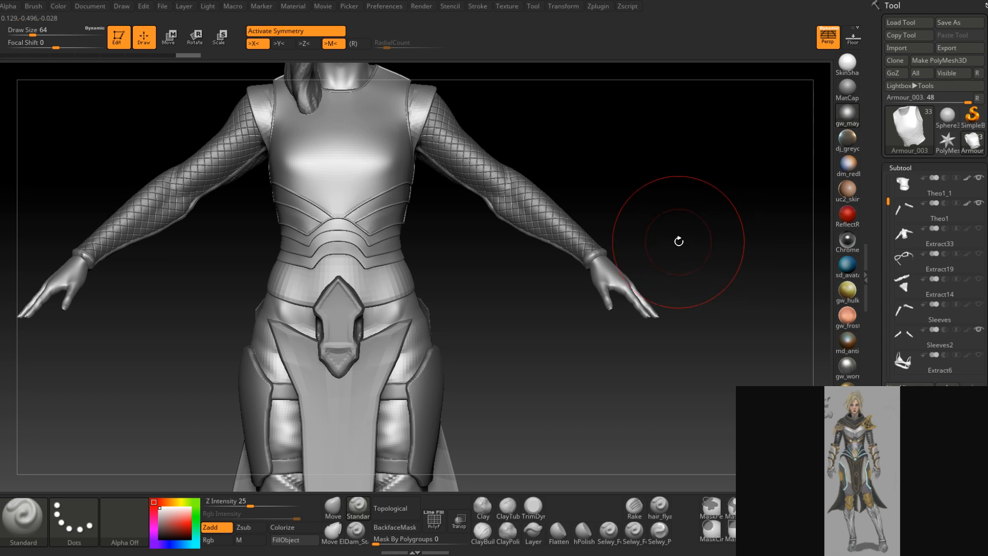
Examine the diamond-patterned sleeves, shoulder openings and cuffs of the sculpt from the side and front
{"action": "left_click_drag", "start_coordinate": [632, 199], "coordinate": [456, 183]}
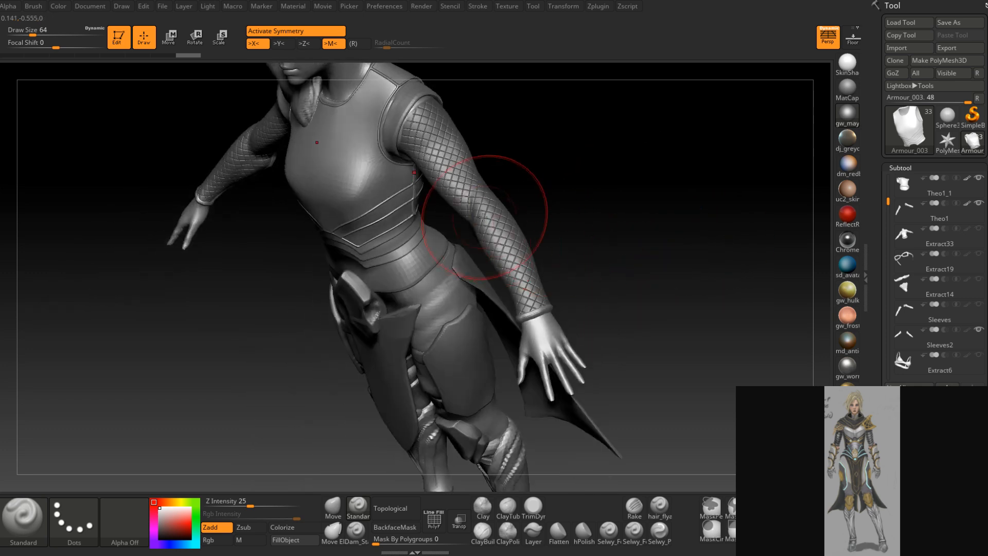
{"action": "left_click_drag", "start_coordinate": [551, 186], "coordinate": [525, 221]}
{"action": "right_click_drag", "start_coordinate": [476, 234], "coordinate": [543, 238], "text": "ctrl"}
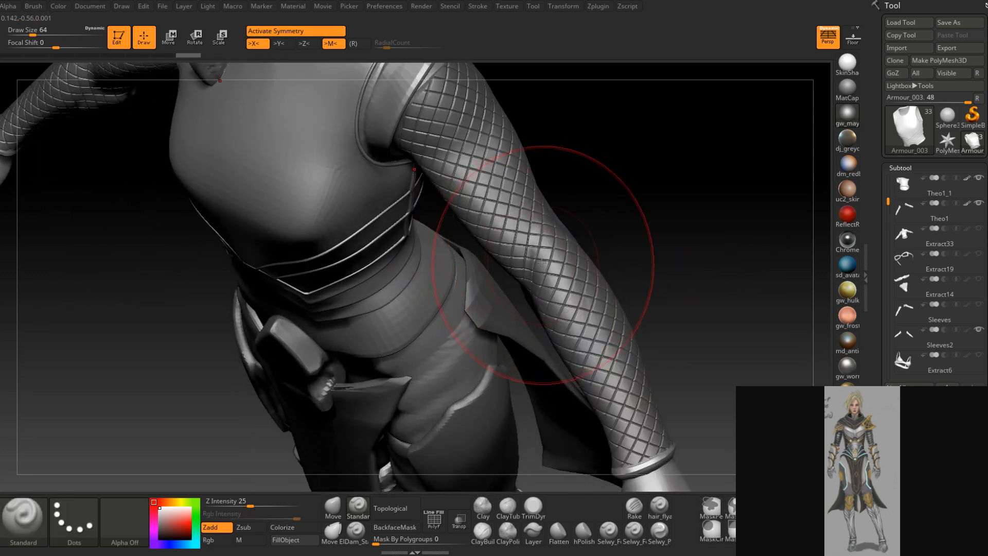
{"action": "left_click_drag", "start_coordinate": [631, 239], "coordinate": [566, 281]}
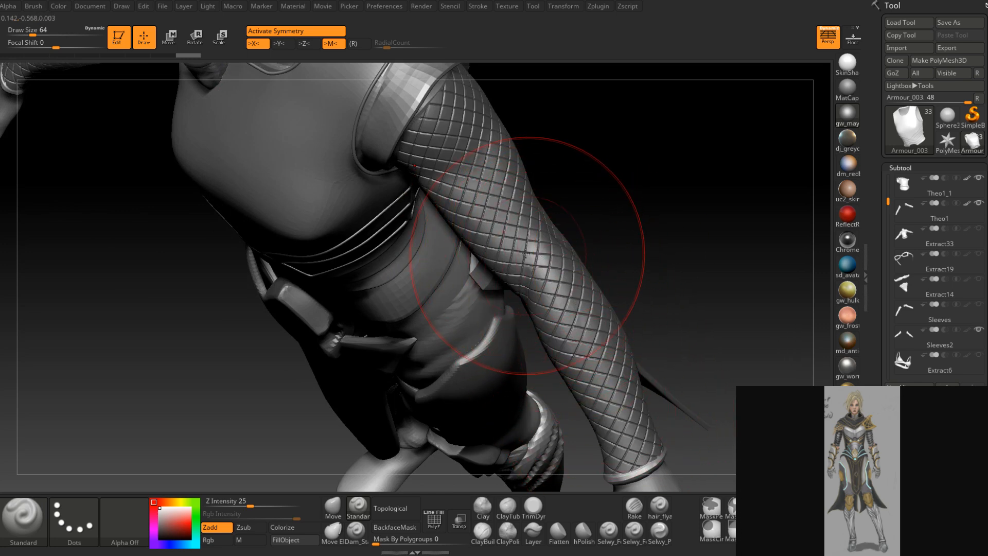
{"action": "left_click_drag", "start_coordinate": [611, 223], "coordinate": [495, 209]}
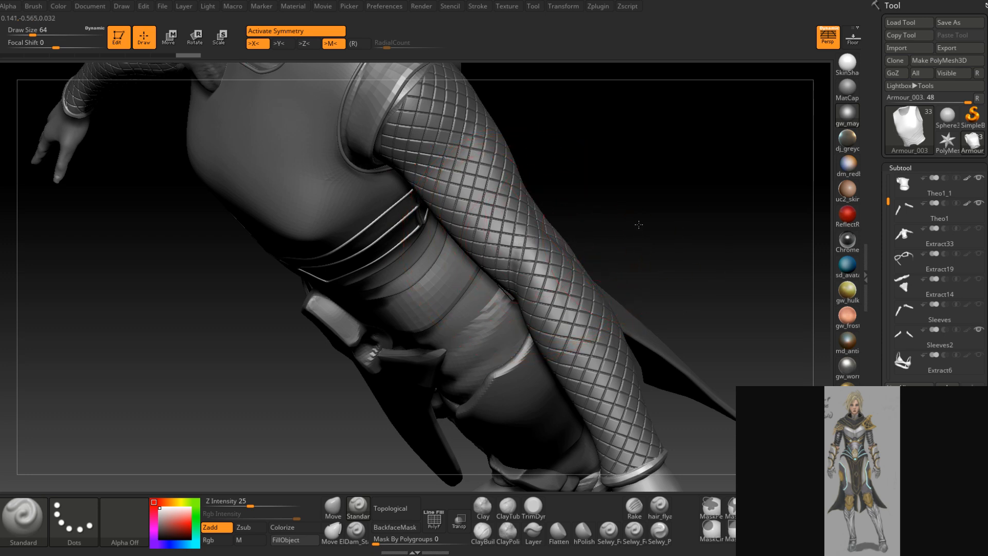
{"action": "left_click_drag", "start_coordinate": [635, 227], "coordinate": [538, 240]}
{"action": "left_click_drag", "start_coordinate": [646, 250], "coordinate": [587, 295]}
{"action": "left_click_drag", "start_coordinate": [646, 273], "coordinate": [617, 348]}
{"action": "left_click_drag", "start_coordinate": [551, 335], "coordinate": [540, 313], "text": "alt"}
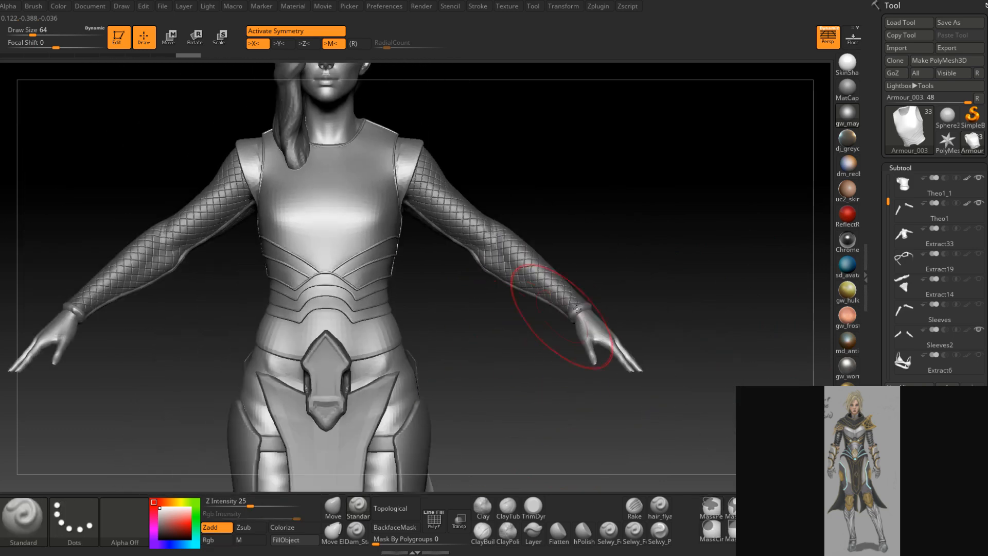
{"action": "left_click_drag", "start_coordinate": [647, 299], "coordinate": [691, 254], "text": "alt"}
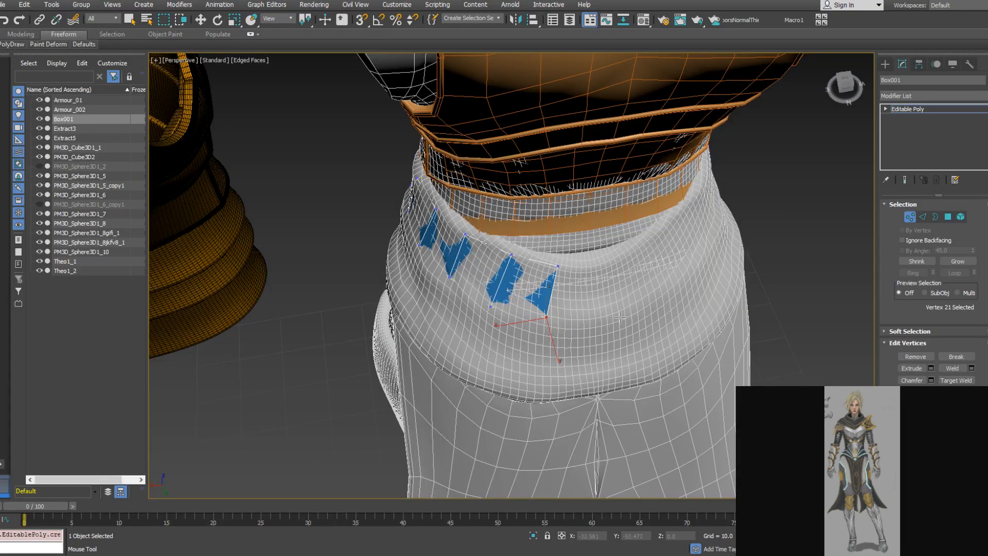
Extend the low-poly strip by another polygon toward the centre of the waist cloth's back
{"action": "middle_click_drag", "start_coordinate": [620, 317], "coordinate": [601, 273], "text": "alt"}
{"action": "left_click_drag", "start_coordinate": [554, 290], "coordinate": [592, 267], "text": "shift"}
{"action": "middle_click_drag", "start_coordinate": [593, 323], "coordinate": [636, 308], "text": "alt"}
Adjust the strip's front-end and upper-edge vertices so they follow the waist cloth's top fold
{"action": "scroll", "coordinate": [607, 289], "scroll_direction": "down", "scroll_amount": 3}
{"action": "middle_click_drag", "start_coordinate": [535, 267], "coordinate": [588, 286], "text": "alt"}
{"action": "scroll", "coordinate": [564, 292], "scroll_direction": "up", "scroll_amount": 4}
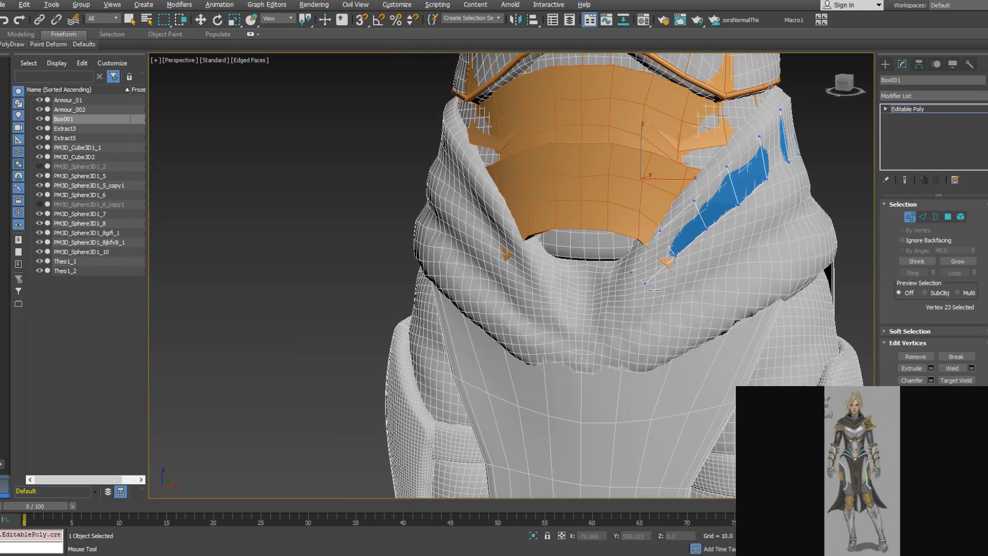
{"action": "scroll", "coordinate": [636, 280], "scroll_direction": "up", "scroll_amount": 3}
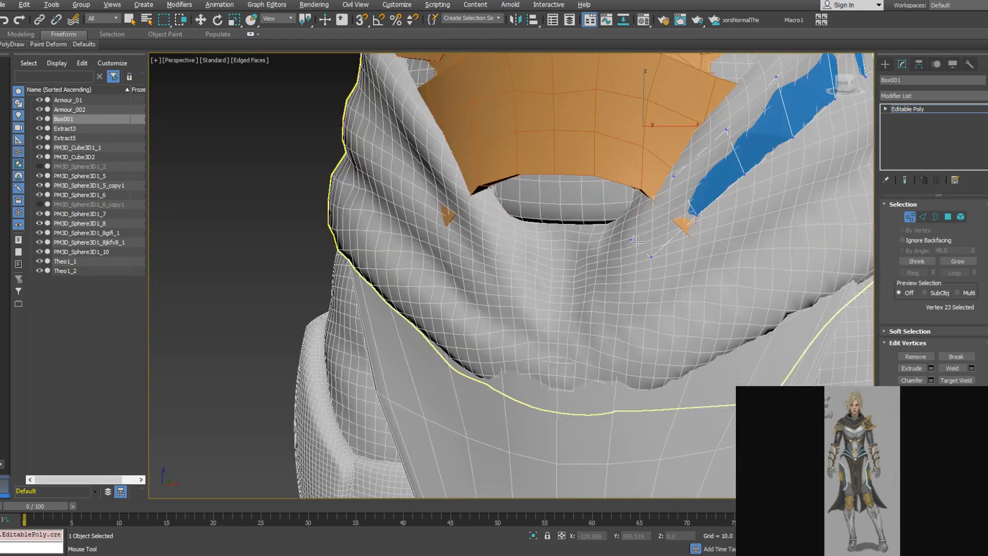
{"action": "middle_click_drag", "start_coordinate": [634, 247], "coordinate": [642, 252], "text": "alt"}
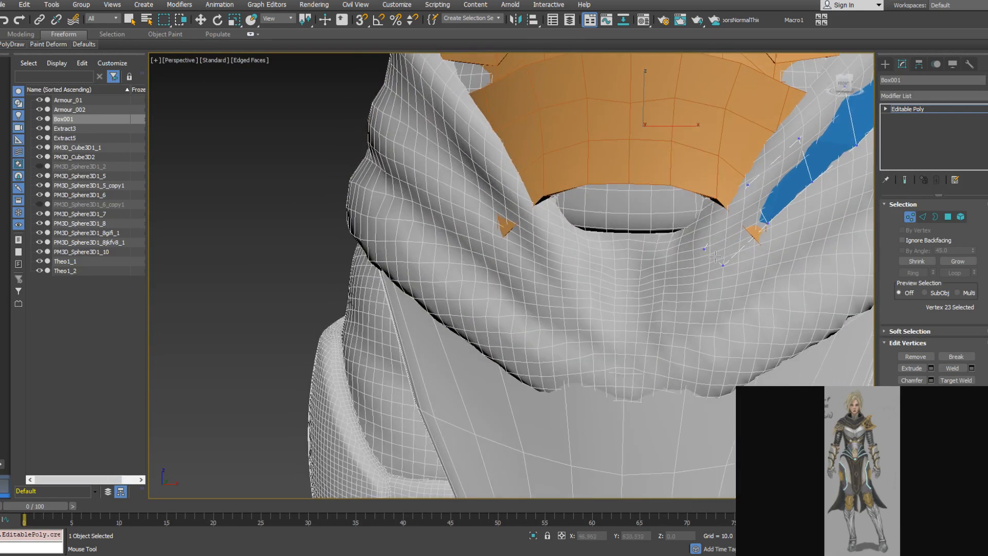
{"action": "middle_click_drag", "start_coordinate": [715, 257], "coordinate": [633, 292]}
{"action": "scroll", "coordinate": [633, 291], "scroll_direction": "down", "scroll_amount": 3}
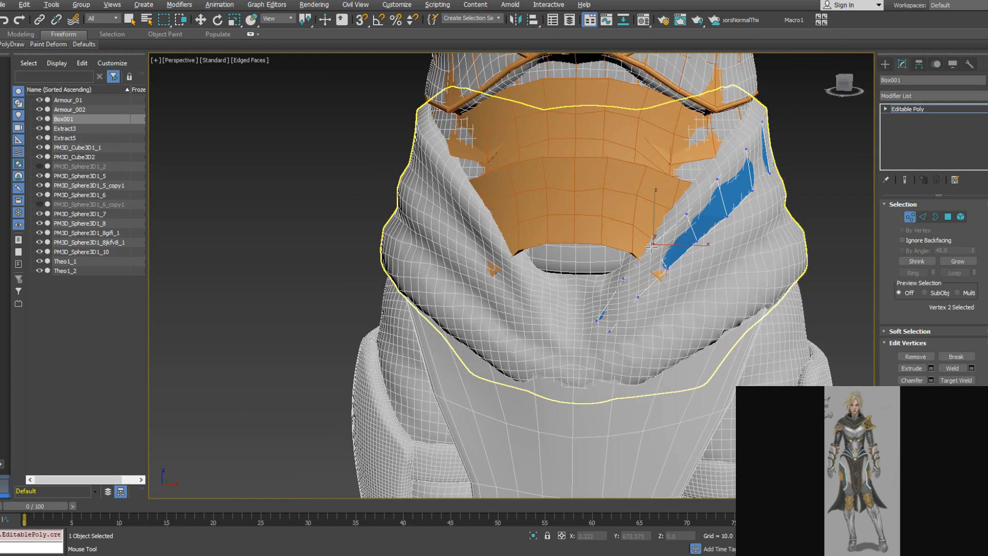
{"action": "left_click_drag", "start_coordinate": [686, 210], "coordinate": [718, 170]}
{"action": "middle_click_drag", "start_coordinate": [735, 193], "coordinate": [673, 180], "text": "alt"}
{"action": "left_click_drag", "start_coordinate": [756, 151], "coordinate": [750, 144]}
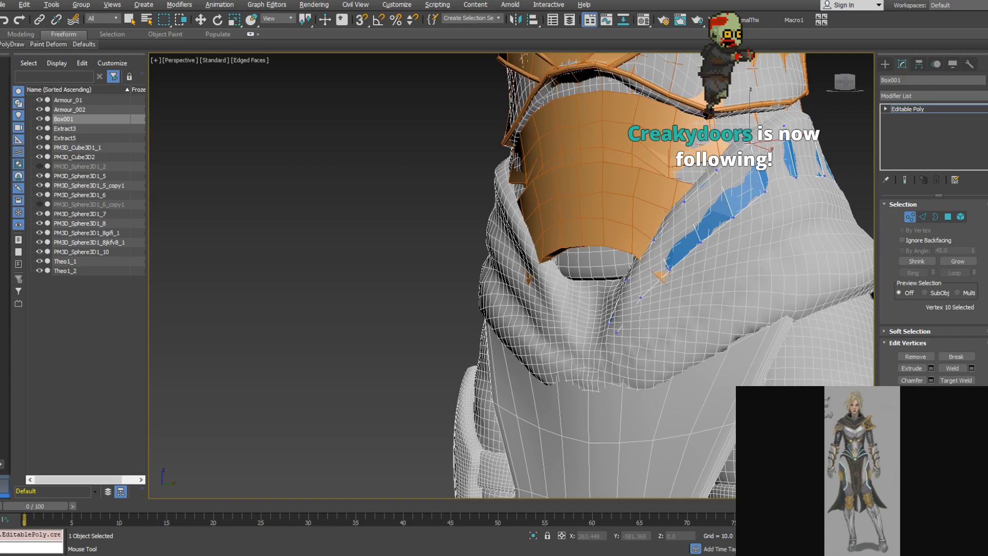
Reposition the strip's vertices from the front around the hip to the back of the waist cloth
{"action": "middle_click_drag", "start_coordinate": [750, 144], "coordinate": [639, 316], "text": "alt"}
{"action": "left_click", "coordinate": [680, 270]}
{"action": "middle_click_drag", "start_coordinate": [679, 270], "coordinate": [528, 291]}
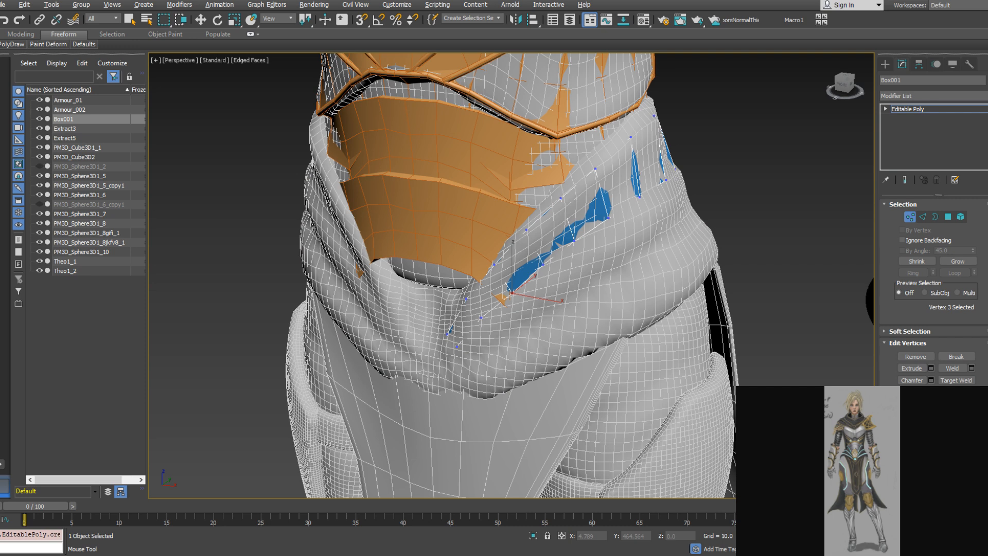
{"action": "middle_click_drag", "start_coordinate": [694, 255], "coordinate": [703, 249], "text": "alt"}
{"action": "middle_click_drag", "start_coordinate": [574, 275], "coordinate": [509, 283], "text": "alt"}
{"action": "left_click_drag", "start_coordinate": [628, 223], "coordinate": [633, 221]}
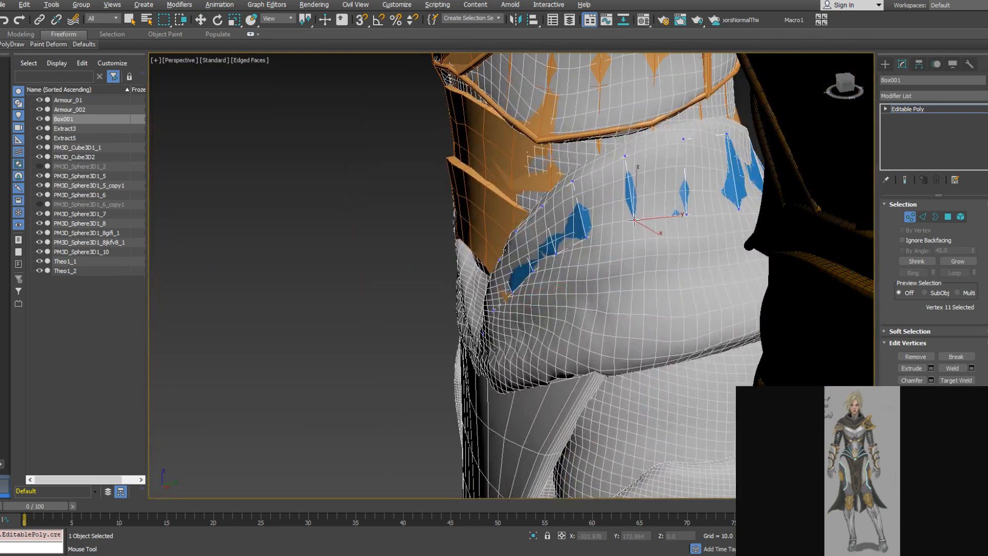
{"action": "middle_click_drag", "start_coordinate": [623, 163], "coordinate": [463, 219], "text": "alt"}
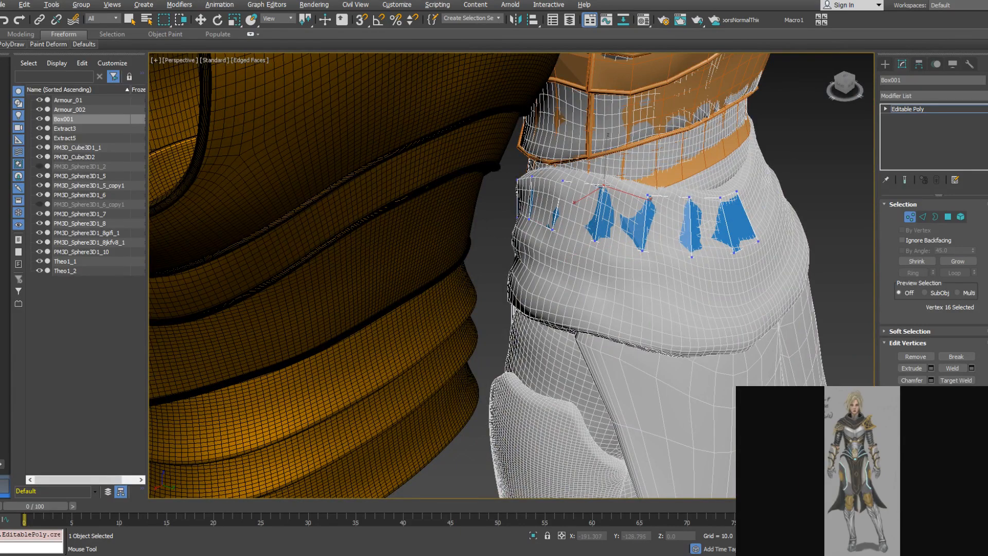
{"action": "middle_click_drag", "start_coordinate": [707, 221], "coordinate": [558, 213], "text": "alt"}
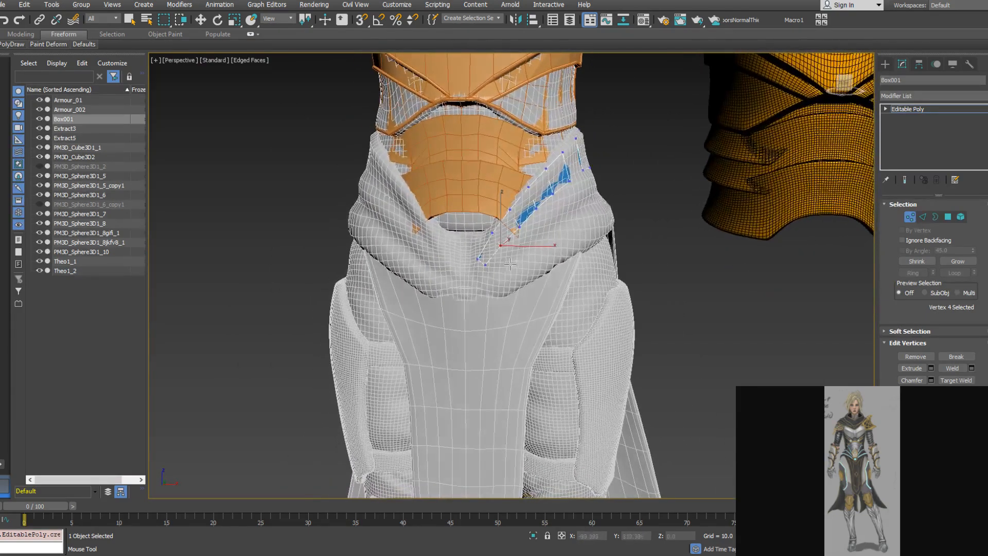
Fine-tune the vertices along the front section of the strip against the waist cloth
{"action": "scroll", "coordinate": [463, 268], "scroll_direction": "up", "scroll_amount": 5}
{"action": "left_click_drag", "start_coordinate": [491, 221], "coordinate": [503, 234]}
{"action": "left_click_drag", "start_coordinate": [533, 179], "coordinate": [545, 183]}
{"action": "left_click_drag", "start_coordinate": [571, 138], "coordinate": [582, 143]}
{"action": "middle_click_drag", "start_coordinate": [582, 144], "coordinate": [590, 176], "text": "alt"}
Use the Move tool to shift individual vertices near the strip's front end away from the cloth surface
{"action": "key", "text": "w"}
{"action": "left_click_drag", "start_coordinate": [598, 139], "coordinate": [594, 134]}
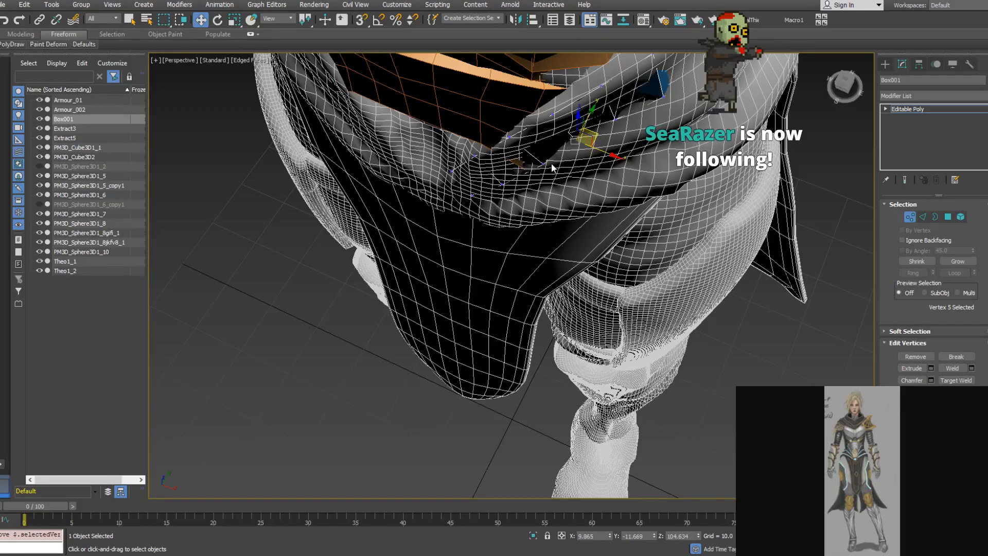
{"action": "left_click", "coordinate": [500, 186]}
{"action": "left_click_drag", "start_coordinate": [500, 185], "coordinate": [497, 178]}
{"action": "middle_click_drag", "start_coordinate": [463, 275], "coordinate": [494, 216], "text": "alt"}
{"action": "left_click", "coordinate": [473, 220]}
{"action": "left_click_drag", "start_coordinate": [500, 211], "coordinate": [496, 214]}
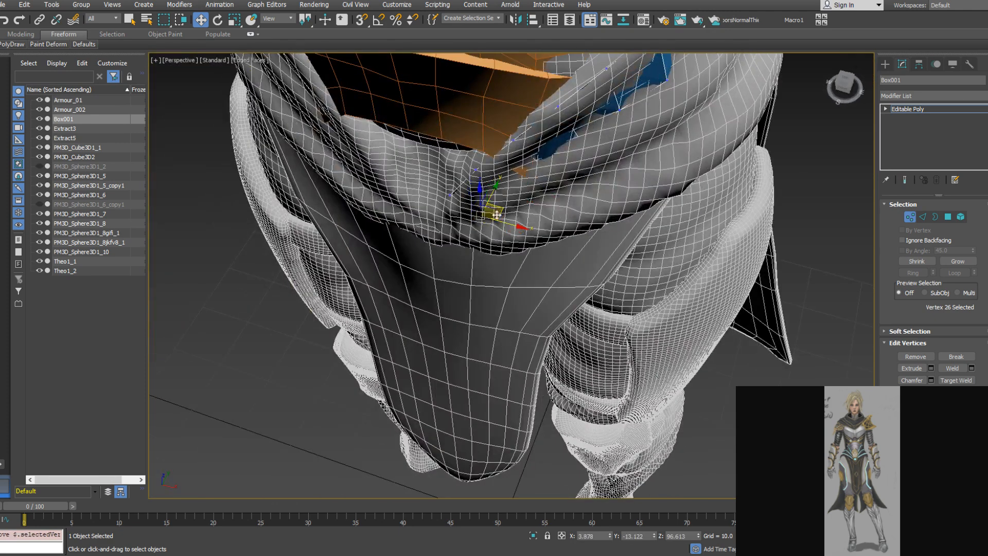
Toggle the scene meshes to identify the sculpted waist cloth and hide PM3D_Sphere3D1_6
{"action": "left_click", "coordinate": [39, 147]}
{"action": "left_click", "coordinate": [39, 147]}
{"action": "left_click", "coordinate": [41, 158]}
{"action": "left_click", "coordinate": [40, 157]}
{"action": "left_click", "coordinate": [39, 175]}
{"action": "left_click", "coordinate": [39, 174]}
{"action": "left_click", "coordinate": [39, 185]}
{"action": "left_click", "coordinate": [39, 185]}
{"action": "left_click", "coordinate": [39, 138]}
{"action": "left_click", "coordinate": [39, 138]}
{"action": "left_click", "coordinate": [39, 195]}
{"action": "left_click", "coordinate": [39, 195]}
{"action": "left_click", "coordinate": [39, 195]}
Move the exposed strip's front-end vertices to even out its first polygons over the abdomen
{"action": "left_click_drag", "start_coordinate": [422, 184], "coordinate": [519, 163], "text": "alt"}
{"action": "middle_click_drag", "start_coordinate": [520, 164], "coordinate": [479, 197]}
{"action": "scroll", "coordinate": [499, 218], "scroll_direction": "down", "scroll_amount": 3}
{"action": "left_click", "coordinate": [464, 202]}
{"action": "left_click_drag", "start_coordinate": [480, 189], "coordinate": [484, 207]}
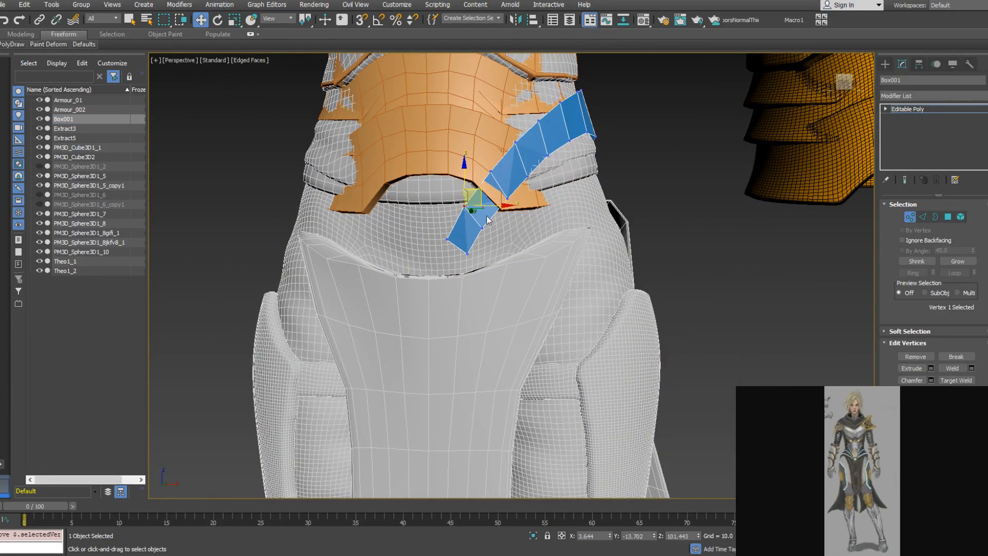
{"action": "left_click", "coordinate": [483, 227]}
{"action": "middle_click_drag", "start_coordinate": [483, 228], "coordinate": [487, 244], "text": "alt"}
{"action": "left_click_drag", "start_coordinate": [501, 219], "coordinate": [506, 218]}
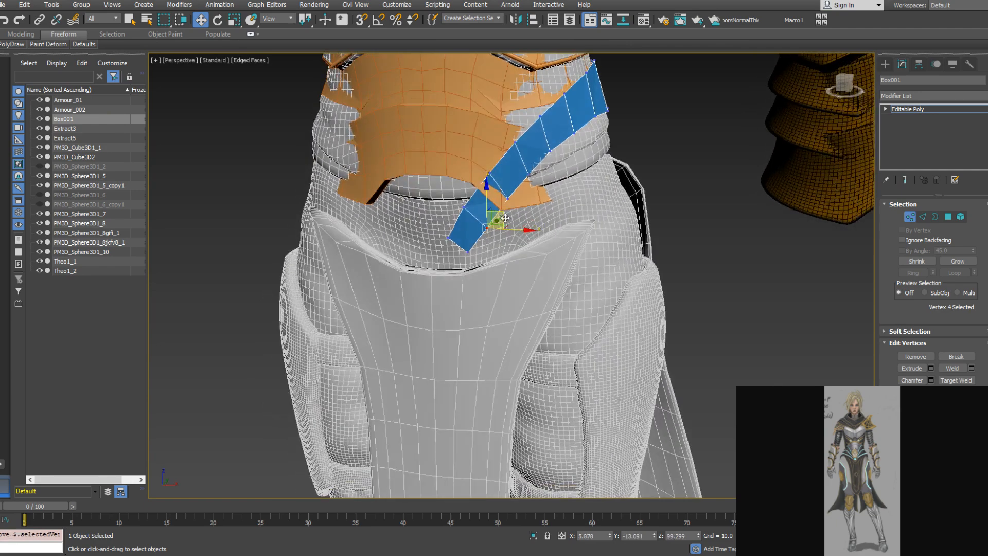
{"action": "left_click", "coordinate": [470, 253]}
{"action": "middle_click_drag", "start_coordinate": [481, 241], "coordinate": [509, 216], "text": "alt"}
{"action": "scroll", "coordinate": [541, 217], "scroll_direction": "down", "scroll_amount": 3}
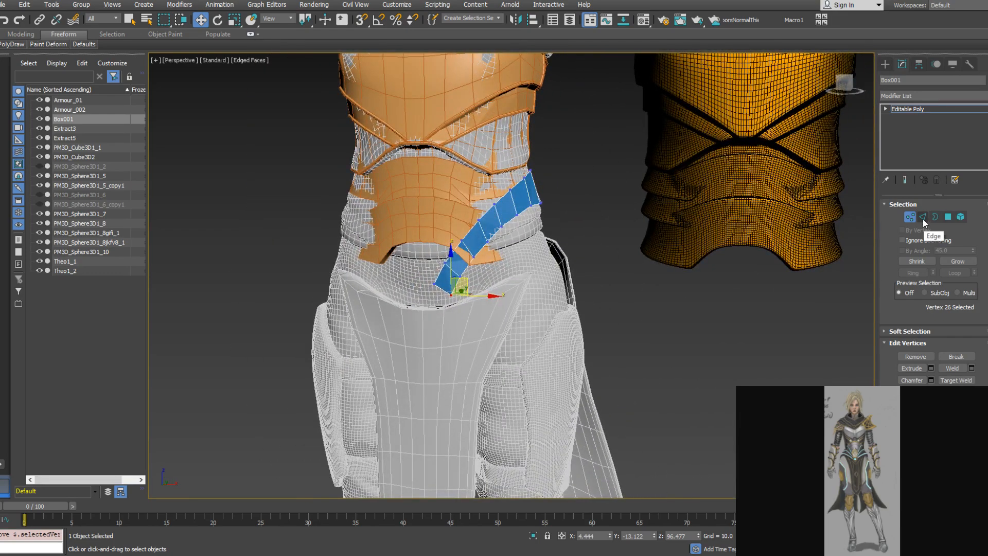
Adjust the strip's lower-edge vertices between the front end and the hip to smooth its curve from above
{"action": "middle_click_drag", "start_coordinate": [536, 273], "coordinate": [523, 294], "text": "alt"}
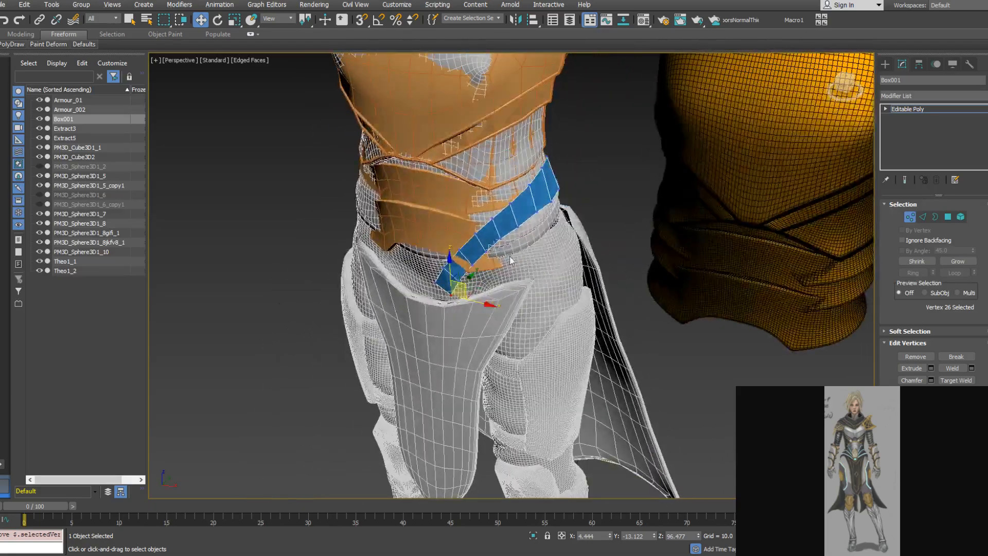
{"action": "scroll", "coordinate": [500, 242], "scroll_direction": "up", "scroll_amount": 3}
{"action": "left_click", "coordinate": [503, 239]}
{"action": "middle_click_drag", "start_coordinate": [504, 239], "coordinate": [528, 237], "text": "alt"}
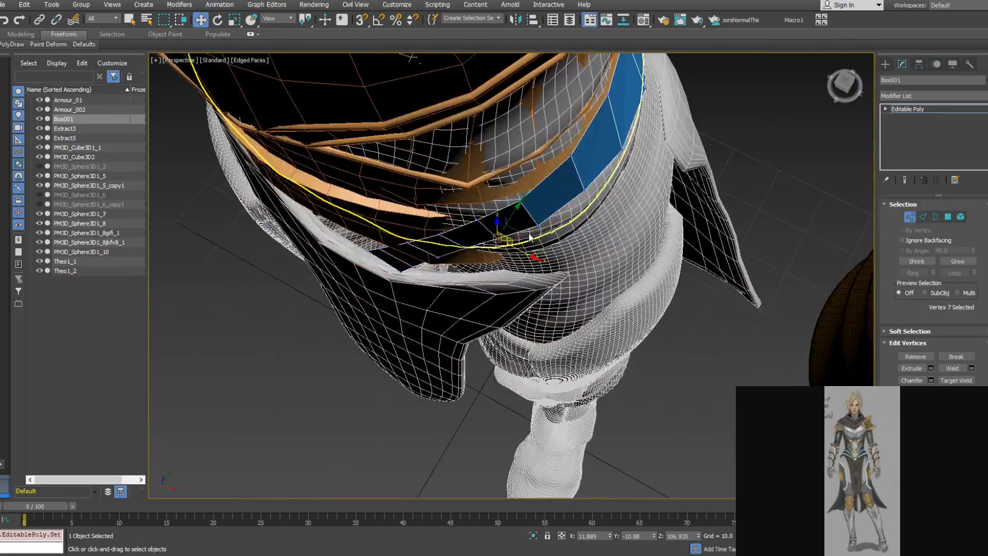
{"action": "left_click_drag", "start_coordinate": [522, 235], "coordinate": [522, 237]}
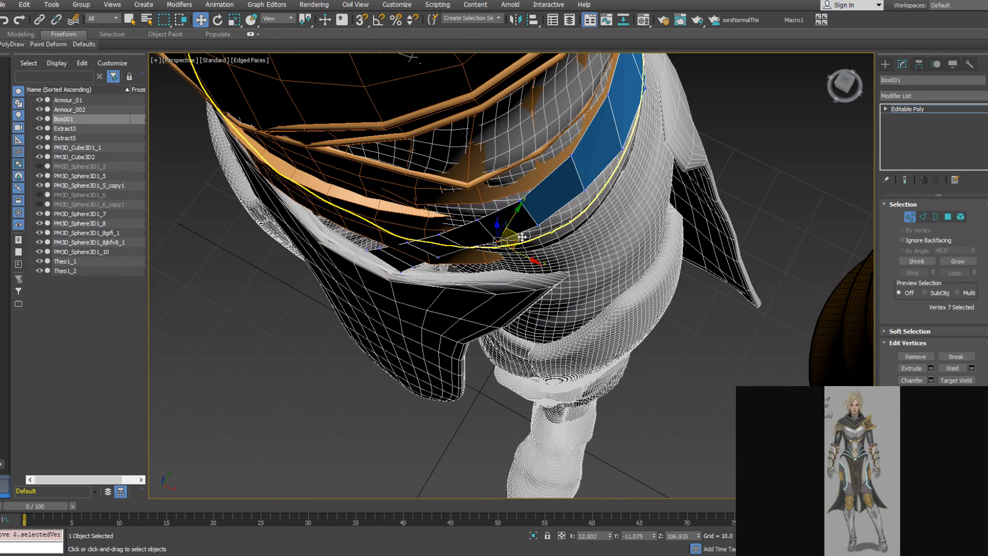
{"action": "left_click", "coordinate": [467, 249]}
{"action": "middle_click_drag", "start_coordinate": [467, 252], "coordinate": [371, 207], "text": "alt"}
{"action": "left_click", "coordinate": [439, 281]}
Move the strip's vertices where it wraps from the hip toward the back to smooth the bend
{"action": "left_click", "coordinate": [478, 212]}
{"action": "middle_click_drag", "start_coordinate": [517, 206], "coordinate": [466, 199], "text": "alt"}
{"action": "mouse_move", "coordinate": [470, 190]}
{"action": "left_mouse_down"}
{"action": "mouse_move", "coordinate": [478, 199]}
{"action": "mouse_move", "coordinate": [480, 186]}
{"action": "left_mouse_up"}
{"action": "left_click", "coordinate": [492, 219]}
{"action": "middle_click_drag", "start_coordinate": [514, 229], "coordinate": [512, 209], "text": "alt"}
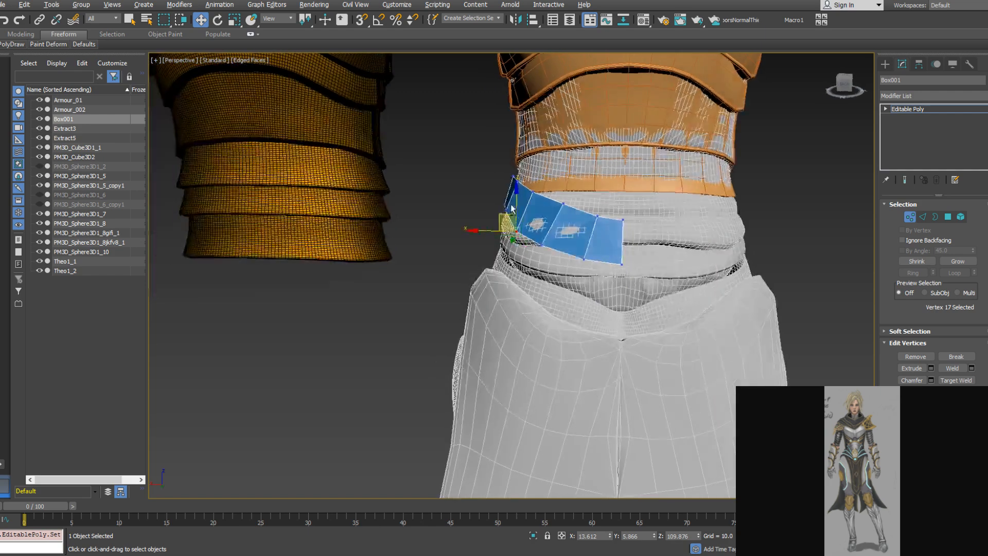
{"action": "left_click_drag", "start_coordinate": [504, 213], "coordinate": [509, 211]}
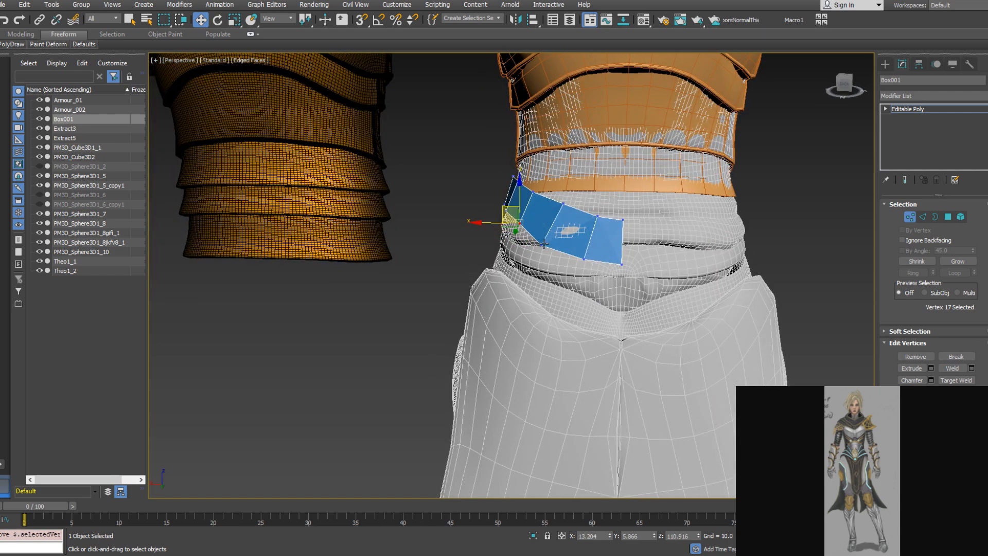
Shift the lower vertices and end vertices of the strip across the back to form an even curve
{"action": "left_click_drag", "start_coordinate": [543, 244], "coordinate": [548, 234]}
{"action": "middle_click_drag", "start_coordinate": [549, 235], "coordinate": [543, 261], "text": "alt"}
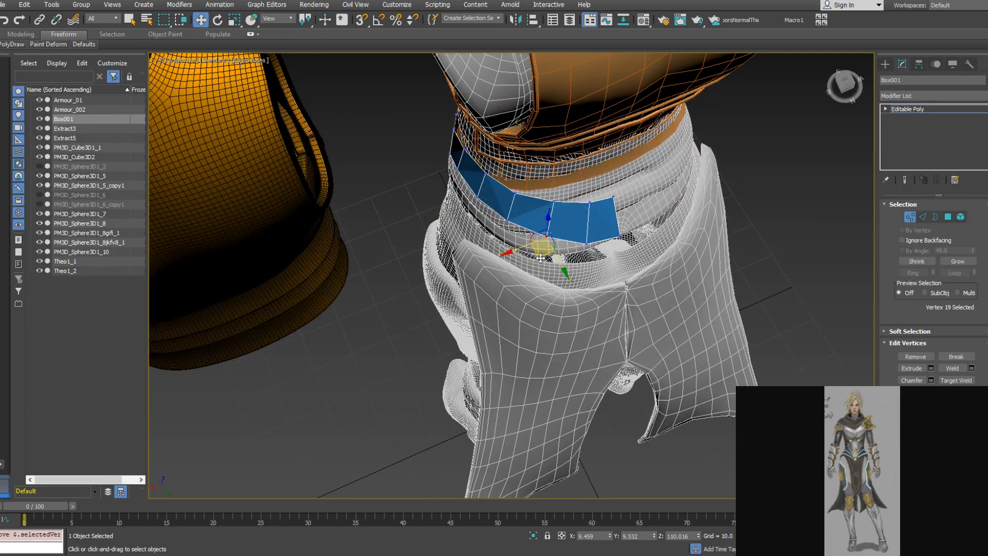
{"action": "left_click_drag", "start_coordinate": [540, 257], "coordinate": [557, 243]}
{"action": "middle_click_drag", "start_coordinate": [557, 244], "coordinate": [575, 257], "text": "alt"}
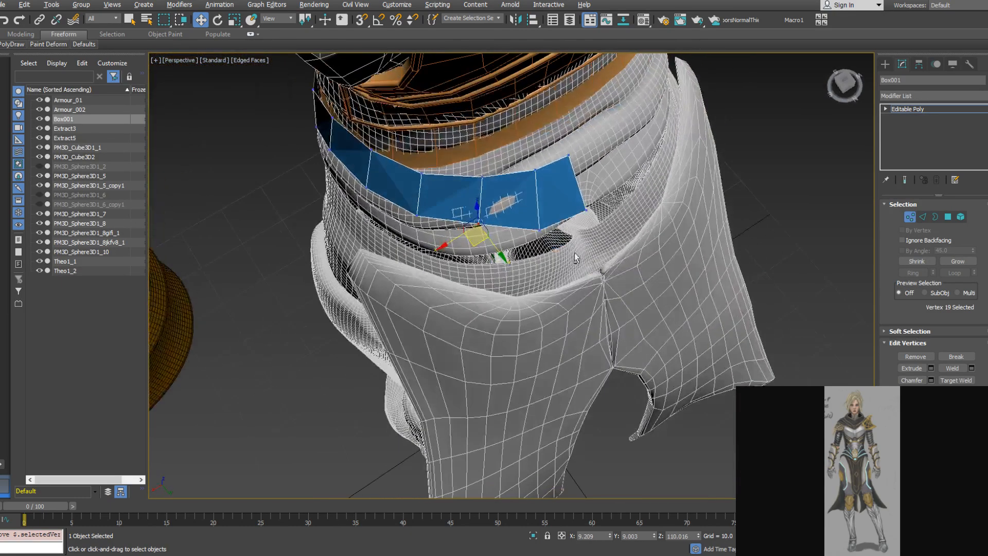
{"action": "left_click_drag", "start_coordinate": [538, 206], "coordinate": [534, 204]}
{"action": "middle_click_drag", "start_coordinate": [538, 205], "coordinate": [587, 147], "text": "alt"}
{"action": "left_click_drag", "start_coordinate": [584, 212], "coordinate": [571, 196]}
{"action": "mouse_move", "coordinate": [570, 196]}
{"action": "middle_mouse_down", "text": "alt"}
{"action": "mouse_move", "coordinate": [410, 207]}
{"action": "mouse_move", "coordinate": [580, 202]}
{"action": "middle_mouse_up", "text": "alt"}
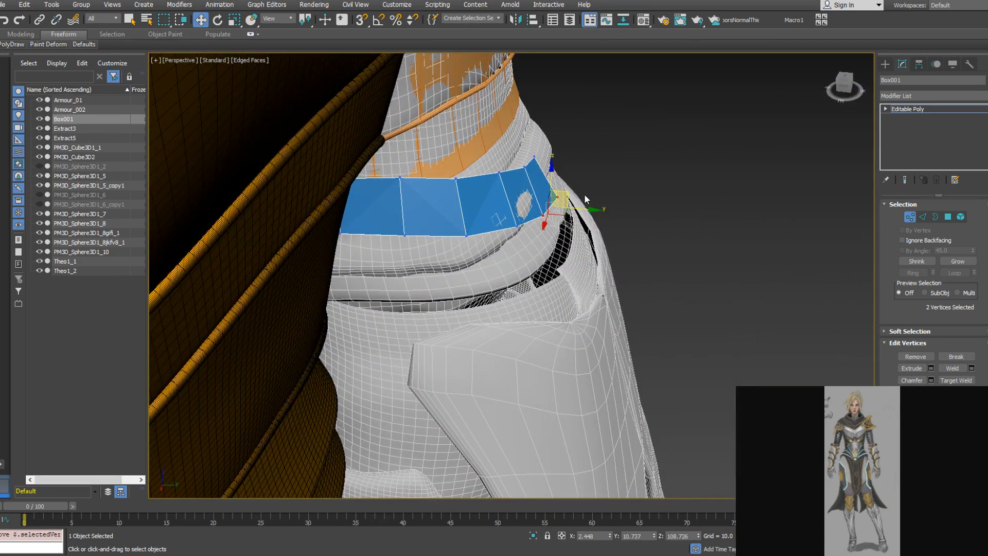
Reposition the strip's lower-edge vertex at the side of the hip
{"action": "middle_click_drag", "start_coordinate": [535, 168], "coordinate": [688, 228], "text": "alt"}
{"action": "scroll", "coordinate": [601, 257], "scroll_direction": "down", "scroll_amount": 3}
{"action": "left_click", "coordinate": [672, 314]}
{"action": "middle_click_drag", "start_coordinate": [676, 307], "coordinate": [722, 292], "text": "alt"}
{"action": "left_click_drag", "start_coordinate": [684, 300], "coordinate": [681, 294]}
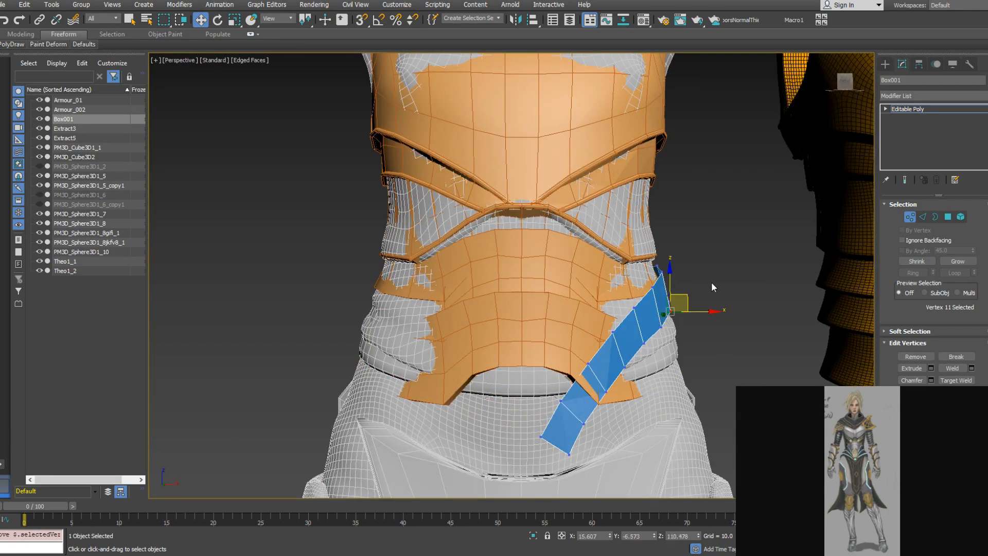
{"action": "middle_click_drag", "start_coordinate": [714, 279], "coordinate": [463, 274], "text": "alt"}
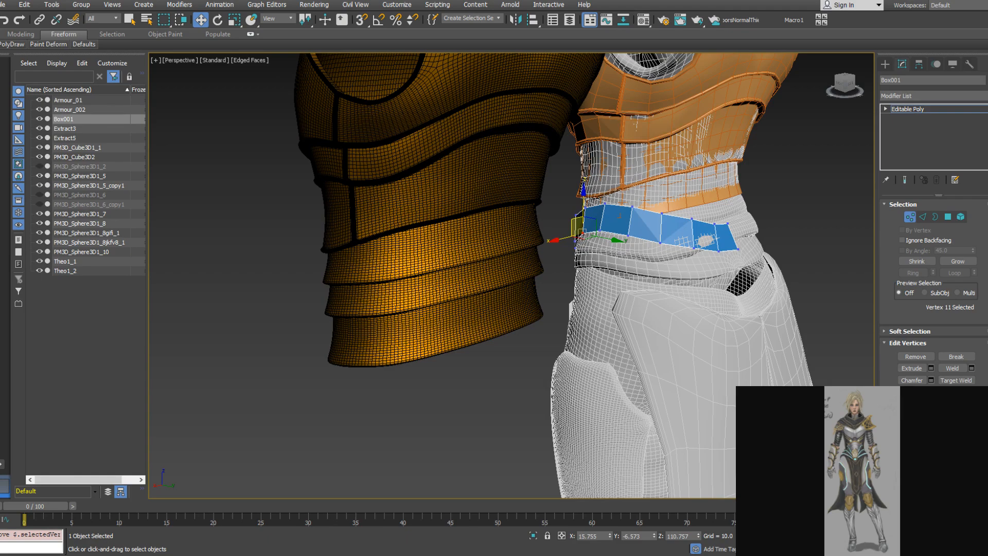
{"action": "middle_click_drag", "start_coordinate": [666, 258], "coordinate": [900, 192], "text": "alt"}
Extrude the strip's 12 lower border edges downward into a second row of polygons
{"action": "left_click", "coordinate": [921, 217]}
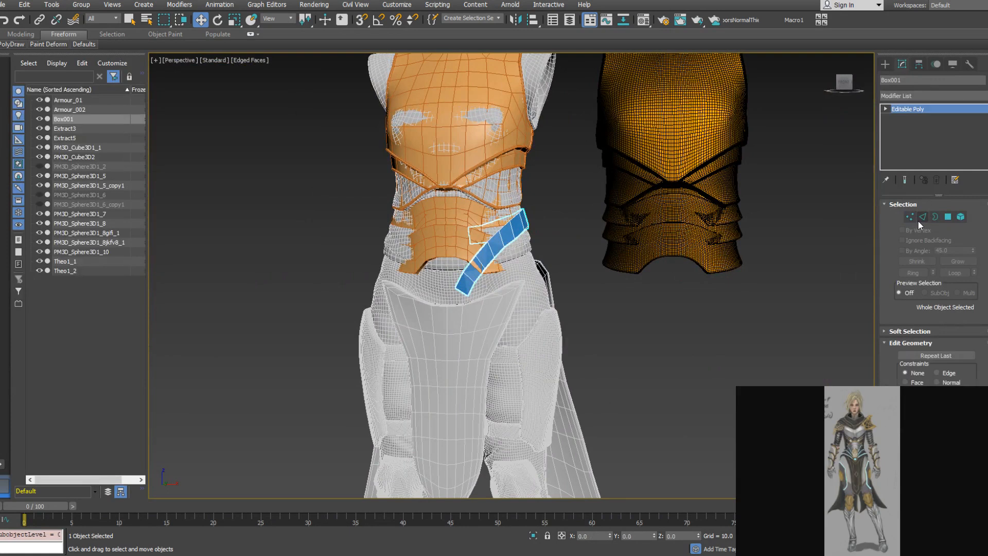
{"action": "middle_click_drag", "start_coordinate": [497, 254], "coordinate": [536, 245], "text": "alt"}
{"action": "left_click_drag", "start_coordinate": [521, 235], "coordinate": [525, 246]}
{"action": "middle_click_drag", "start_coordinate": [525, 246], "coordinate": [495, 255], "text": "alt"}
Show PM3D_Sphere3D1_6 again and activate PolyDraw's Optimize tool at vertex level
{"action": "mouse_move", "coordinate": [2, 44]}
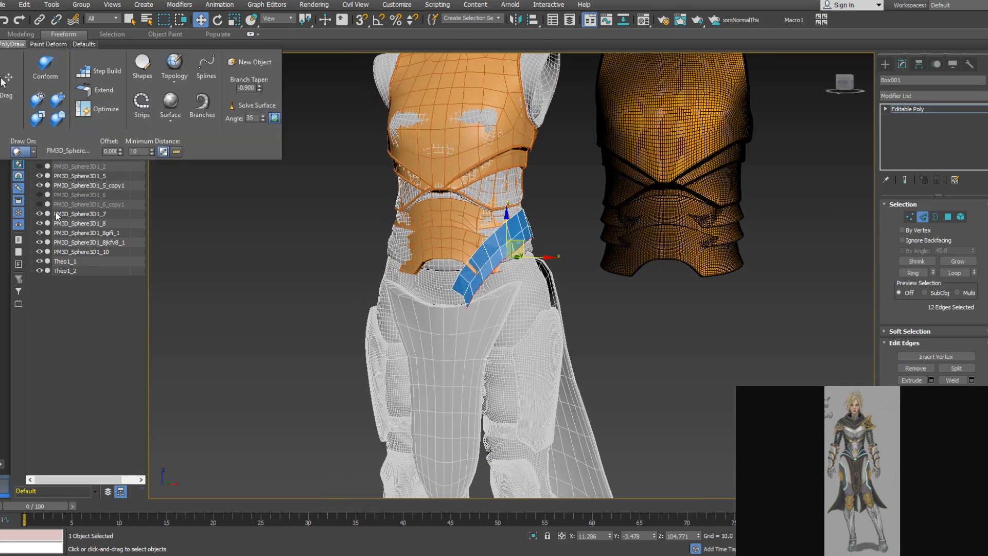
{"action": "left_click", "coordinate": [41, 197]}
{"action": "scroll", "coordinate": [499, 244], "scroll_direction": "up", "scroll_amount": 4}
{"action": "left_click", "coordinate": [910, 217]}
{"action": "mouse_move", "coordinate": [12, 45]}
{"action": "left_click", "coordinate": [99, 108]}
Move the strip's vertices onto the waist cloth surface around the hip toward the back
{"action": "middle_click_drag", "start_coordinate": [522, 176], "coordinate": [457, 195], "text": "alt"}
{"action": "left_click_drag", "start_coordinate": [533, 211], "coordinate": [576, 198], "text": "ctrl+alt+shift"}
{"action": "middle_click_drag", "start_coordinate": [576, 198], "coordinate": [515, 192], "text": "alt"}
{"action": "left_click_drag", "start_coordinate": [607, 187], "coordinate": [605, 195], "text": "ctrl+alt+shift"}
{"action": "middle_click_drag", "start_coordinate": [638, 184], "coordinate": [626, 203], "text": "alt"}
{"action": "left_click_drag", "start_coordinate": [647, 203], "coordinate": [700, 218], "text": "ctrl+alt+shift"}
{"action": "middle_click_drag", "start_coordinate": [700, 218], "coordinate": [689, 226], "text": "alt"}
Position the new row's lower vertices across the back of the waist cloth up to the centre line
{"action": "left_click", "coordinate": [652, 233]}
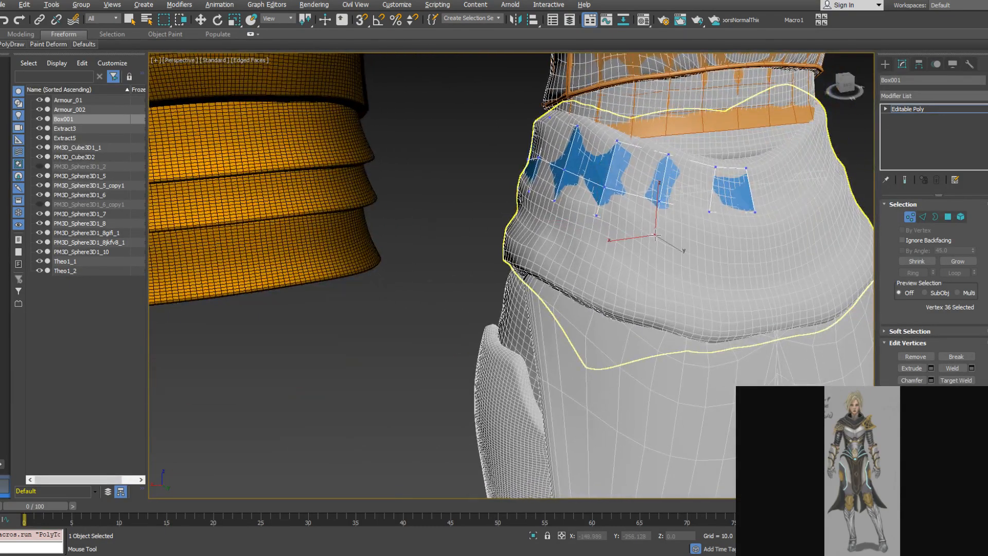
{"action": "left_click", "coordinate": [700, 239]}
{"action": "middle_click_drag", "start_coordinate": [703, 239], "coordinate": [604, 267], "text": "alt"}
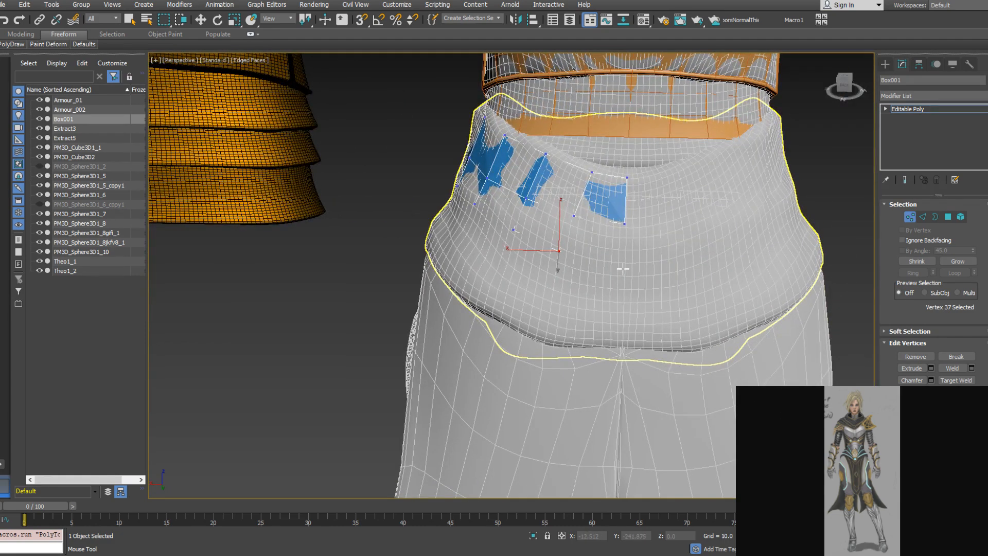
{"action": "key", "text": "F3"}
{"action": "key", "text": "F3"}
{"action": "left_click", "coordinate": [622, 263]}
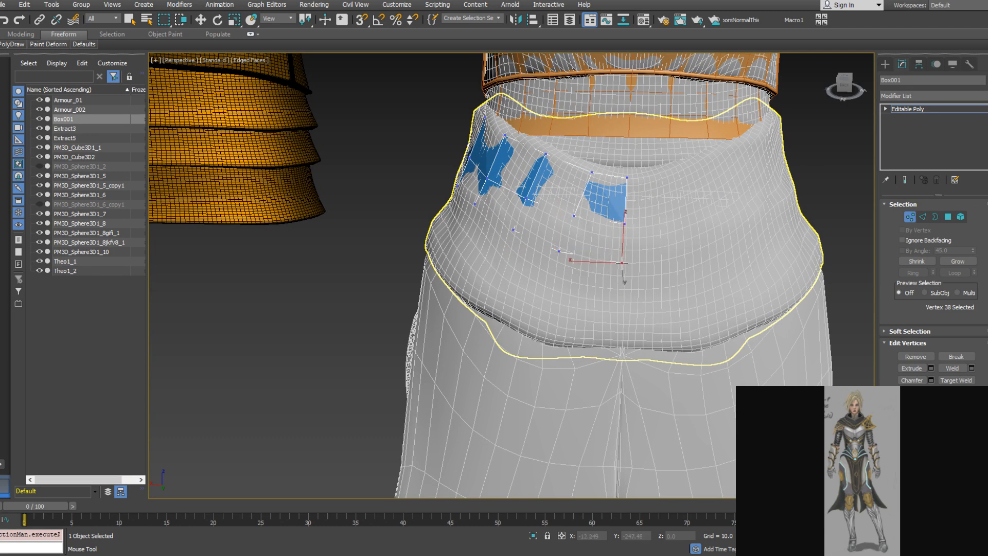
{"action": "middle_click_drag", "start_coordinate": [553, 240], "coordinate": [560, 248], "text": "alt"}
{"action": "left_click", "coordinate": [567, 252]}
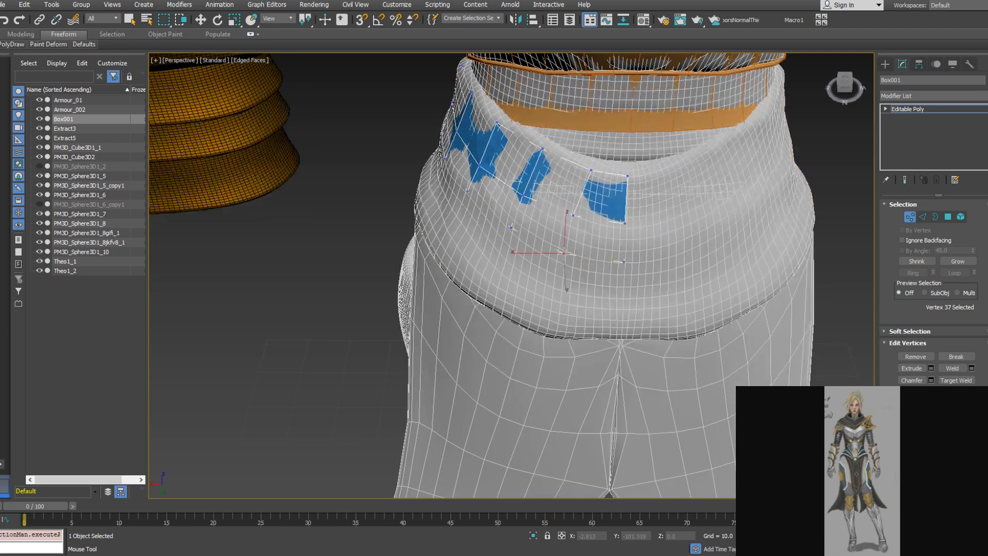
Even out the middle and lower row vertices between the back and the hip of the waist cloth
{"action": "left_click_drag", "start_coordinate": [572, 216], "coordinate": [575, 216], "text": "ctrl+alt+shift"}
{"action": "middle_click_drag", "start_coordinate": [574, 216], "coordinate": [611, 207], "text": "alt"}
{"action": "left_click_drag", "start_coordinate": [518, 219], "coordinate": [524, 215], "text": "ctrl+alt+shift"}
{"action": "left_click", "coordinate": [524, 255]}
{"action": "left_click_drag", "start_coordinate": [465, 210], "coordinate": [464, 205], "text": "ctrl+alt+shift"}
{"action": "middle_click_drag", "start_coordinate": [464, 205], "coordinate": [483, 208], "text": "alt"}
{"action": "left_click_drag", "start_coordinate": [465, 241], "coordinate": [466, 248], "text": "ctrl+alt+shift"}
{"action": "middle_click_drag", "start_coordinate": [466, 247], "coordinate": [490, 235], "text": "alt"}
Place the second row's vertices along the fold at the side of the waist cloth
{"action": "left_click_drag", "start_coordinate": [435, 202], "coordinate": [434, 202]}
{"action": "middle_click_drag", "start_coordinate": [434, 202], "coordinate": [490, 199], "text": "alt"}
{"action": "left_click", "coordinate": [490, 200]}
{"action": "left_click", "coordinate": [452, 220]}
{"action": "left_click", "coordinate": [486, 198]}
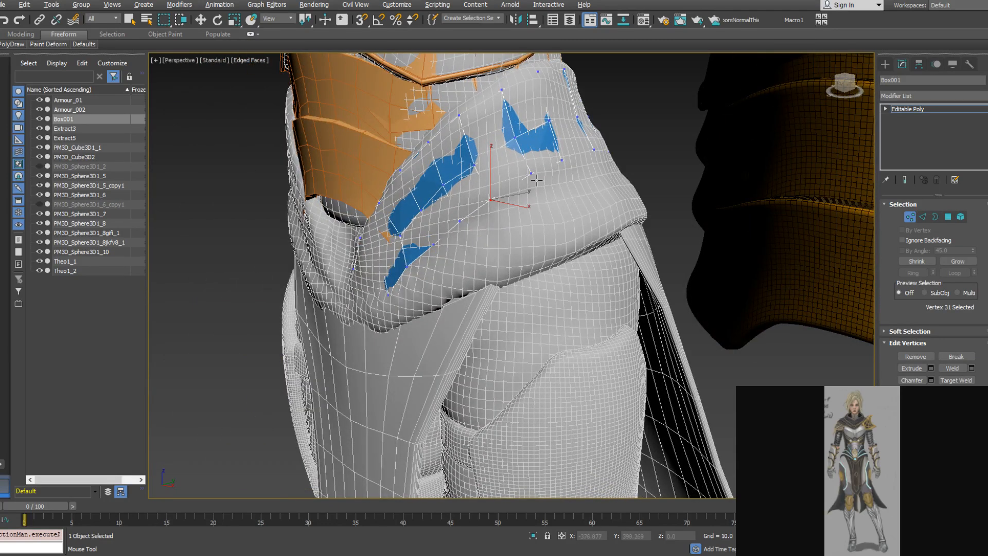
{"action": "middle_click_drag", "start_coordinate": [565, 177], "coordinate": [573, 164], "text": "alt"}
{"action": "left_click", "coordinate": [570, 163]}
Pull the second row's lower vertices down along the front fold of the waist cloth to its front end
{"action": "left_click", "coordinate": [465, 251]}
{"action": "left_click_drag", "start_coordinate": [465, 251], "coordinate": [466, 250]}
{"action": "left_click_drag", "start_coordinate": [429, 281], "coordinate": [438, 275]}
{"action": "left_click_drag", "start_coordinate": [399, 320], "coordinate": [410, 314]}
{"action": "key", "text": "F3"}
{"action": "key", "text": "F3"}
{"action": "left_click_drag", "start_coordinate": [381, 358], "coordinate": [390, 343]}
Refine the strip's middle-row vertices from the front end to the hip to even the polygon spacing
{"action": "middle_click_drag", "start_coordinate": [390, 343], "coordinate": [451, 312], "text": "alt"}
{"action": "scroll", "coordinate": [443, 311], "scroll_direction": "down", "scroll_amount": 5}
{"action": "scroll", "coordinate": [449, 293], "scroll_direction": "up", "scroll_amount": 5}
{"action": "scroll", "coordinate": [451, 312], "scroll_direction": "down", "scroll_amount": 1}
{"action": "left_click", "coordinate": [400, 334]}
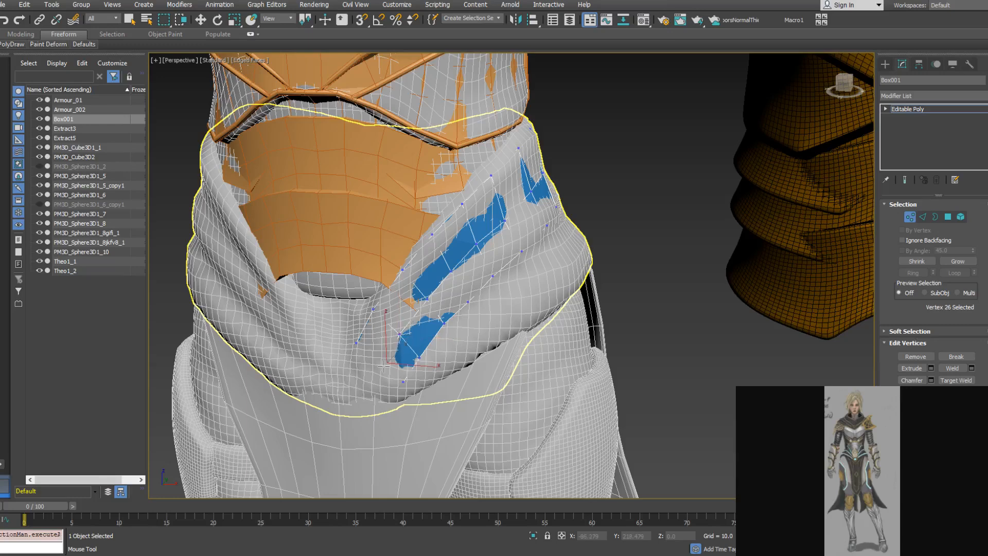
{"action": "middle_click_drag", "start_coordinate": [400, 333], "coordinate": [457, 263], "text": "alt"}
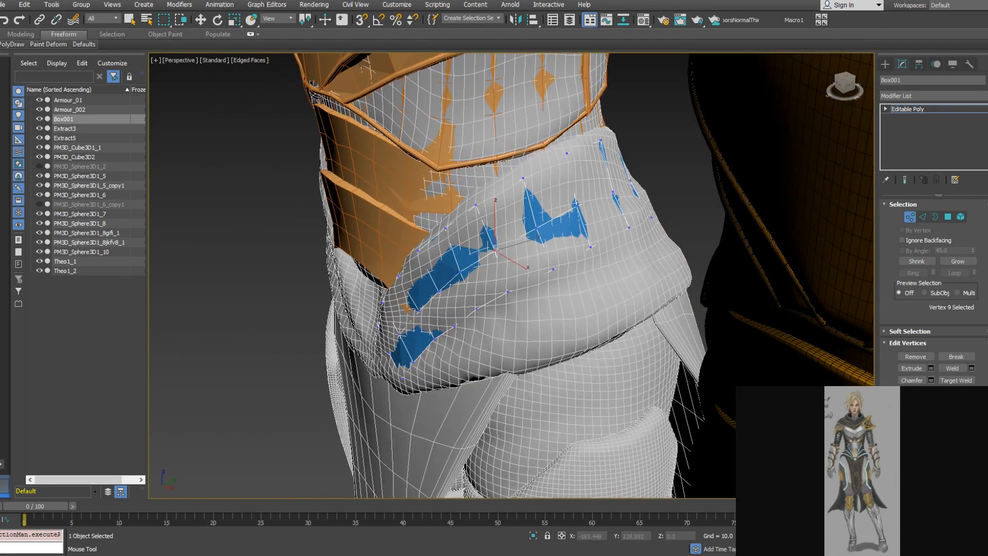
{"action": "middle_click_drag", "start_coordinate": [505, 251], "coordinate": [400, 262], "text": "alt"}
{"action": "scroll", "coordinate": [417, 273], "scroll_direction": "down", "scroll_amount": 3}
{"action": "middle_click_drag", "start_coordinate": [509, 304], "coordinate": [594, 219]}
{"action": "scroll", "coordinate": [486, 256], "scroll_direction": "down", "scroll_amount": 3}
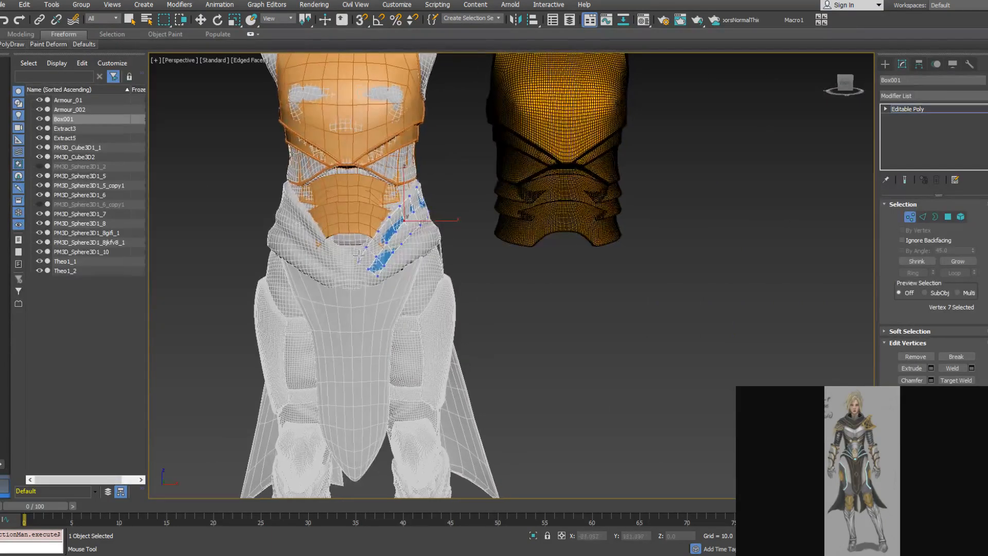
{"action": "scroll", "coordinate": [408, 236], "scroll_direction": "up", "scroll_amount": 3}
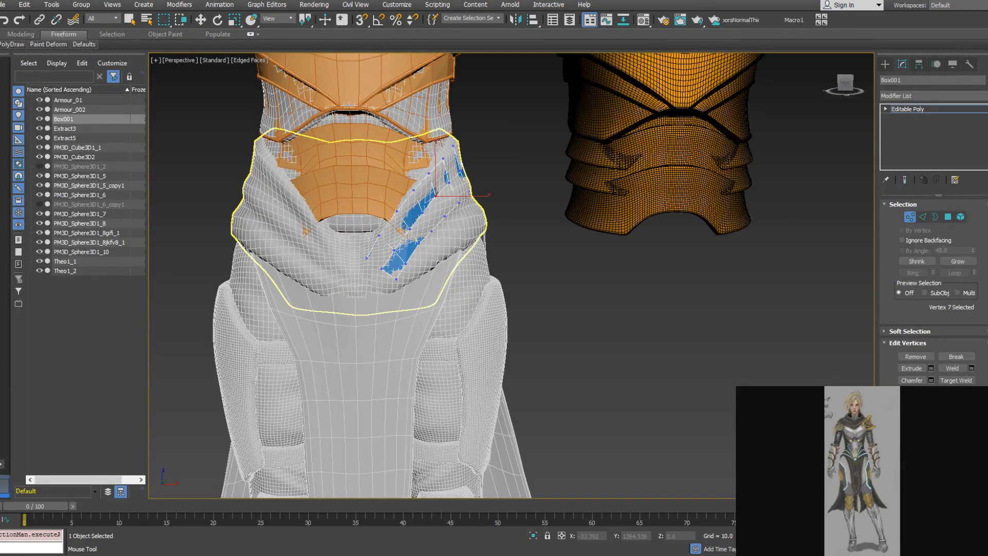
Refine the strip's lower-row vertices between the front fold and the hip of the waist cloth, then leave vertex drawing
{"action": "middle_click_drag", "start_coordinate": [405, 244], "coordinate": [375, 248]}
{"action": "scroll", "coordinate": [404, 216], "scroll_direction": "up", "scroll_amount": 1}
{"action": "scroll", "coordinate": [404, 241], "scroll_direction": "down", "scroll_amount": 1}
{"action": "scroll", "coordinate": [404, 241], "scroll_direction": "up", "scroll_amount": 1}
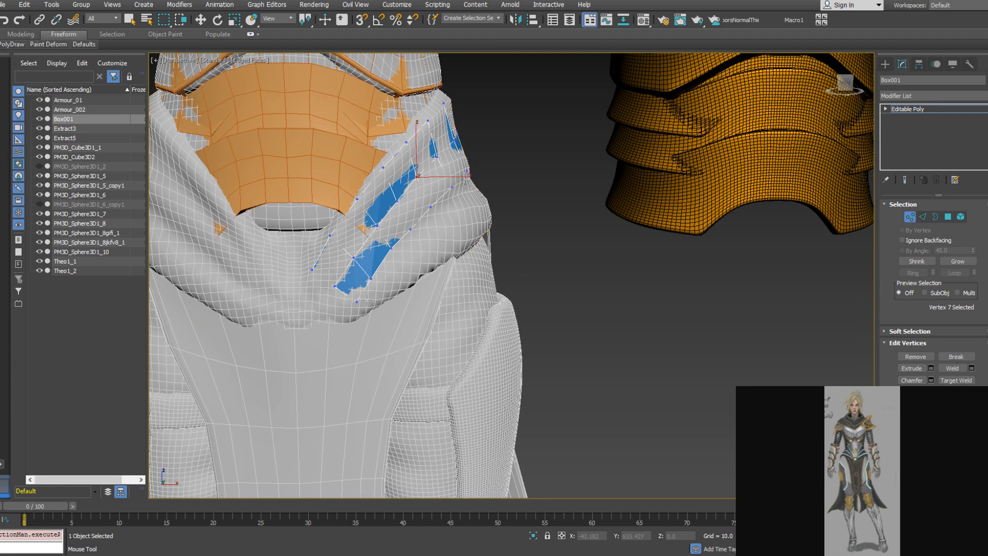
{"action": "middle_click_drag", "start_coordinate": [370, 255], "coordinate": [350, 261], "text": "alt"}
{"action": "mouse_move", "coordinate": [373, 266]}
{"action": "left_mouse_down"}
{"action": "mouse_move", "coordinate": [387, 266]}
{"action": "mouse_move", "coordinate": [375, 265]}
{"action": "left_mouse_up"}
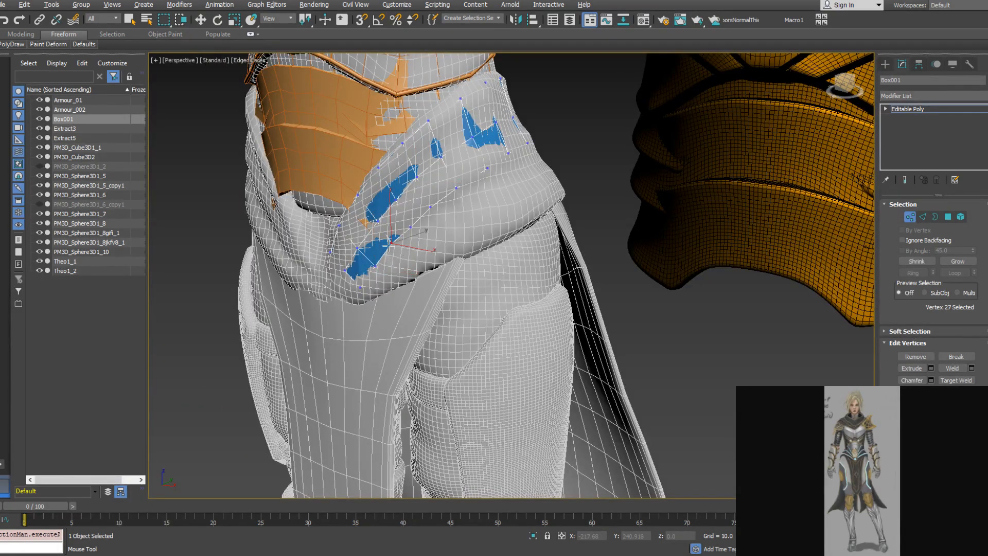
{"action": "left_click", "coordinate": [411, 226]}
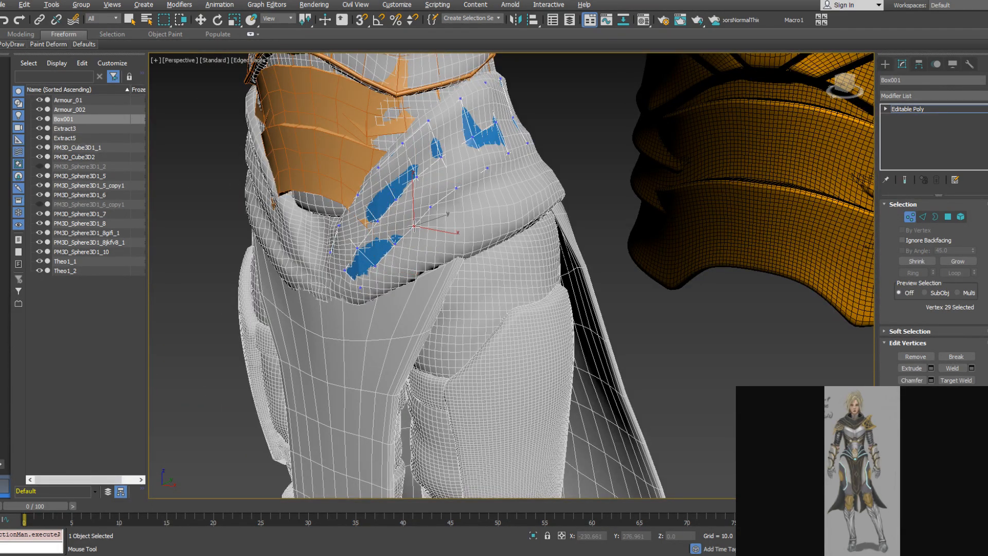
{"action": "left_click", "coordinate": [458, 188]}
{"action": "middle_click_drag", "start_coordinate": [486, 169], "coordinate": [491, 166], "text": "alt"}
{"action": "middle_click_drag", "start_coordinate": [541, 167], "coordinate": [520, 217], "text": "alt"}
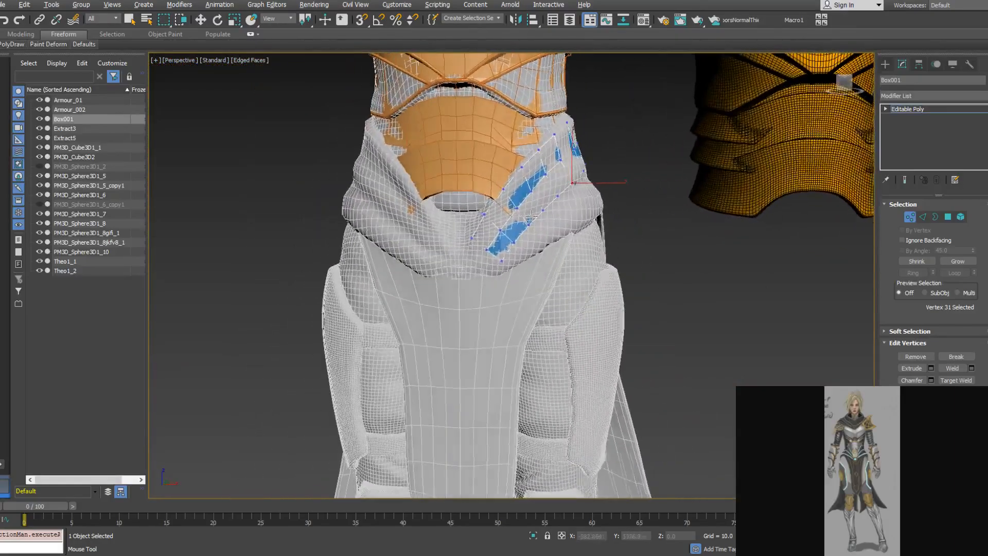
{"action": "scroll", "coordinate": [774, 188], "scroll_direction": "up", "scroll_amount": 2}
{"action": "key", "text": "w"}
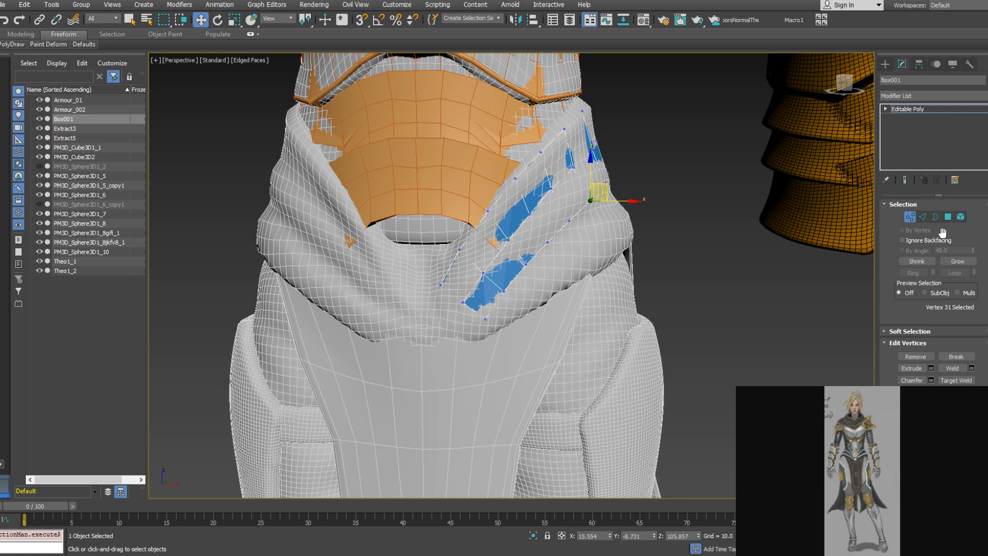
Mirror the whole strip across the X axis as a copy to cover the other half of the waist cloth
{"action": "middle_click_drag", "start_coordinate": [553, 226], "coordinate": [403, 249], "text": "alt"}
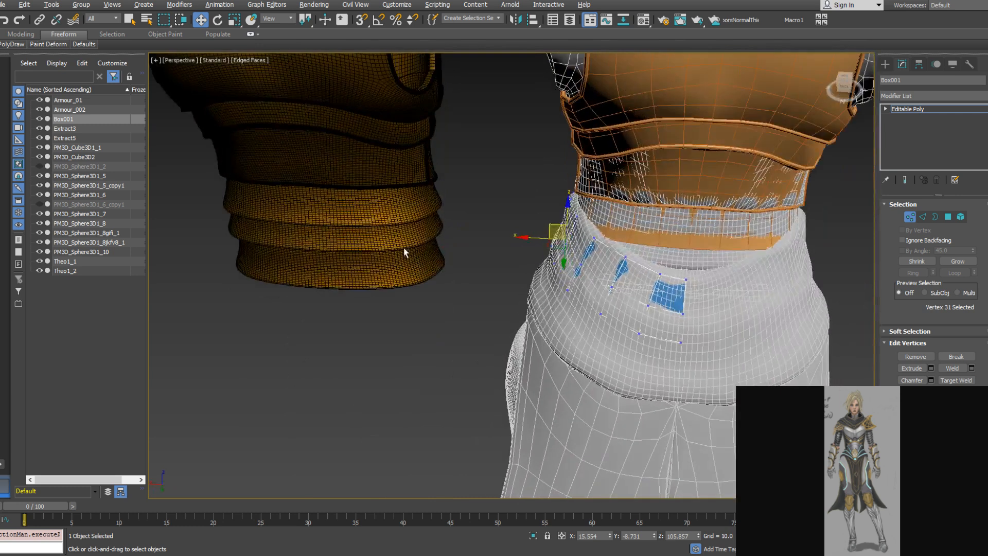
{"action": "left_click", "coordinate": [910, 217]}
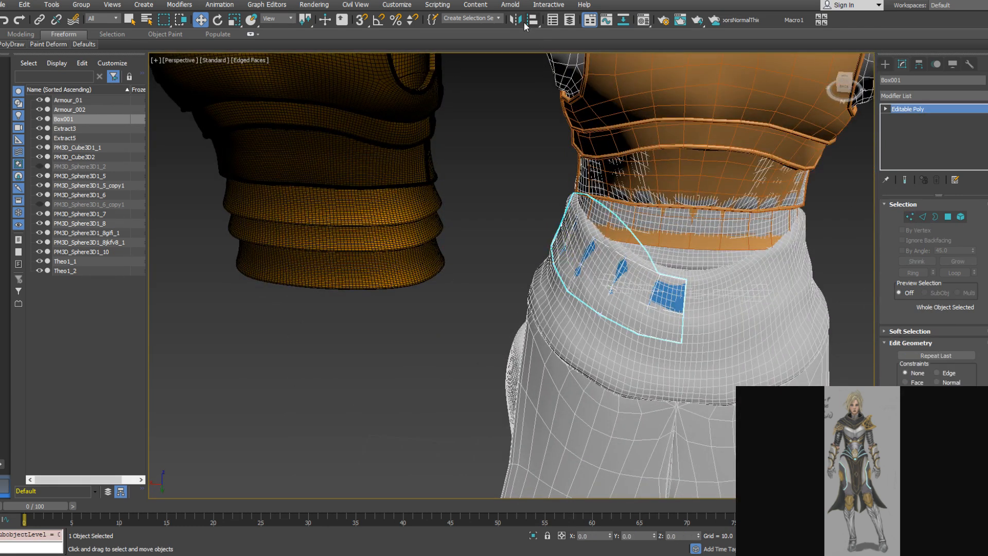
{"action": "left_click", "coordinate": [516, 20]}
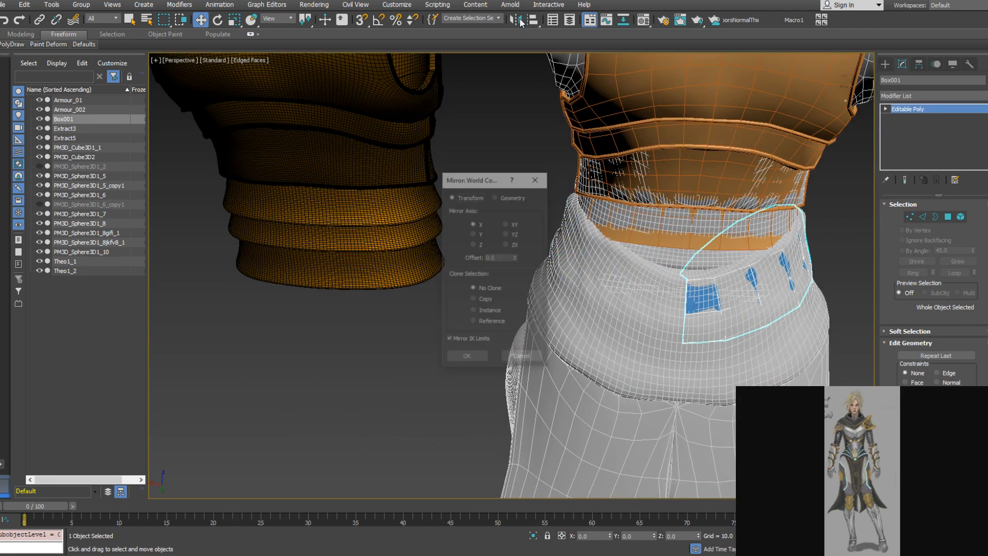
{"action": "left_click", "coordinate": [480, 299]}
{"action": "left_click", "coordinate": [482, 357]}
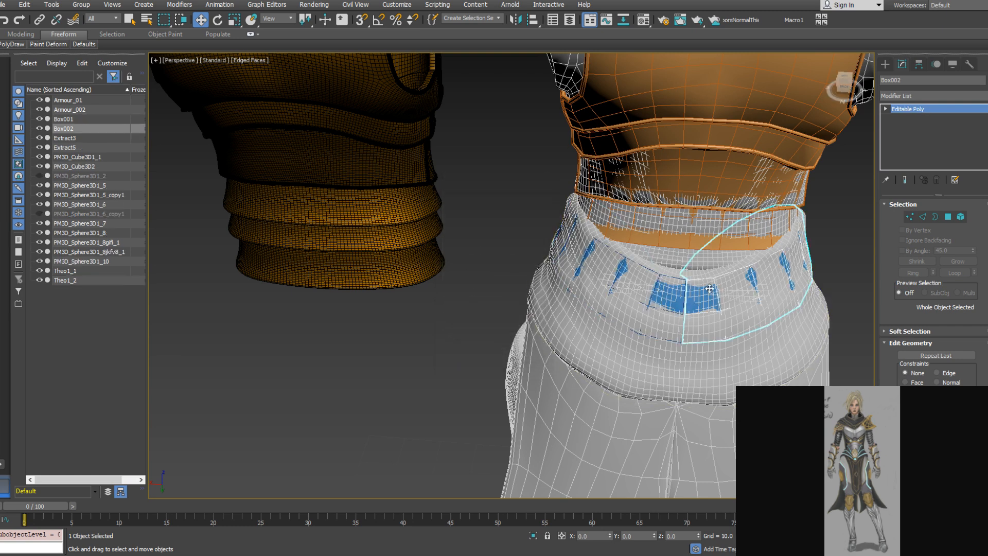
Attach the mirrored half to the original waist strip as one editable poly object
{"action": "right_click", "coordinate": [681, 296]}
{"action": "left_click", "coordinate": [660, 210]}
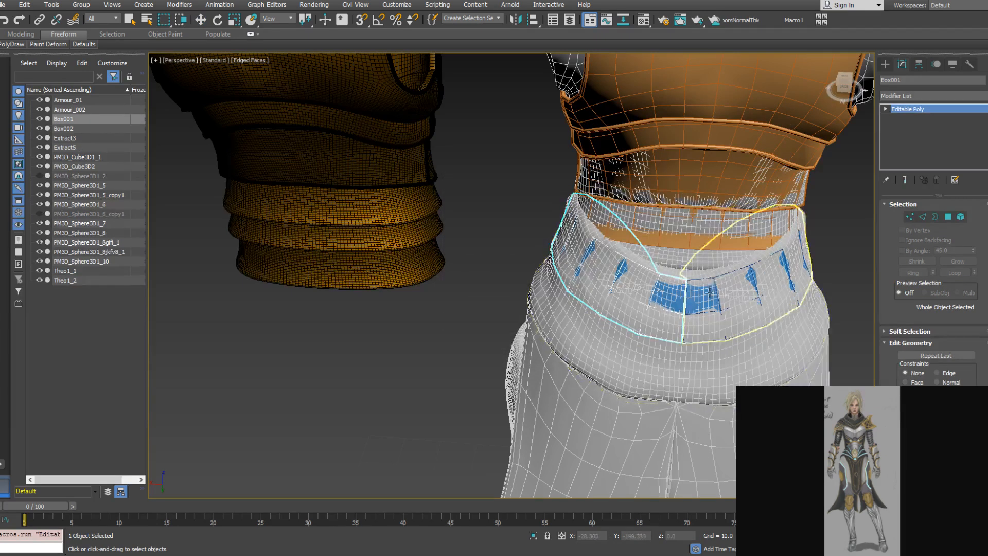
{"action": "left_click", "coordinate": [710, 291]}
{"action": "right_click", "coordinate": [796, 302]}
{"action": "middle_click_drag", "start_coordinate": [796, 302], "coordinate": [677, 276]}
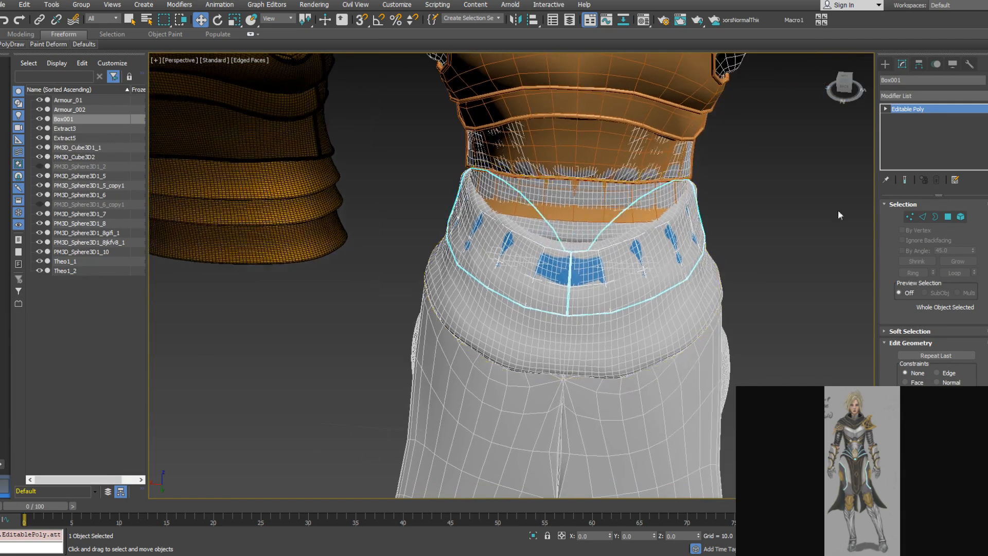
Select the paired vertices along the strip's back centre seam and weld them together
{"action": "left_click", "coordinate": [910, 218]}
{"action": "middle_click_drag", "start_coordinate": [570, 282], "coordinate": [568, 317], "text": "alt"}
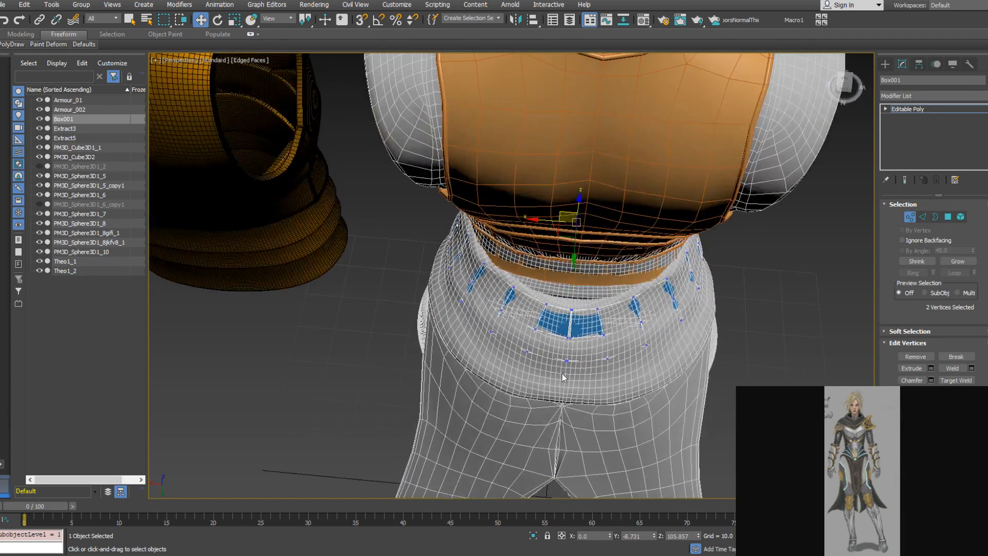
{"action": "left_click_drag", "start_coordinate": [573, 311], "coordinate": [577, 301]}
{"action": "right_click", "coordinate": [577, 305]}
{"action": "left_click", "coordinate": [586, 338]}
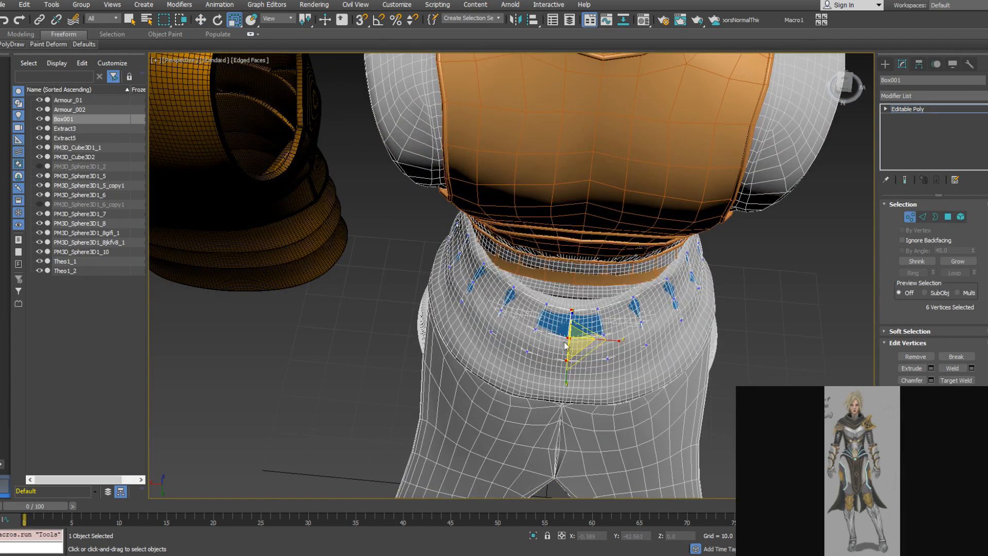
{"action": "left_click", "coordinate": [945, 367]}
Examine the joined waist strip from the front and sides to check how it follows the cloth folds
{"action": "middle_click_drag", "start_coordinate": [591, 288], "coordinate": [717, 196], "text": "alt"}
{"action": "scroll", "coordinate": [643, 216], "scroll_direction": "up", "scroll_amount": 4}
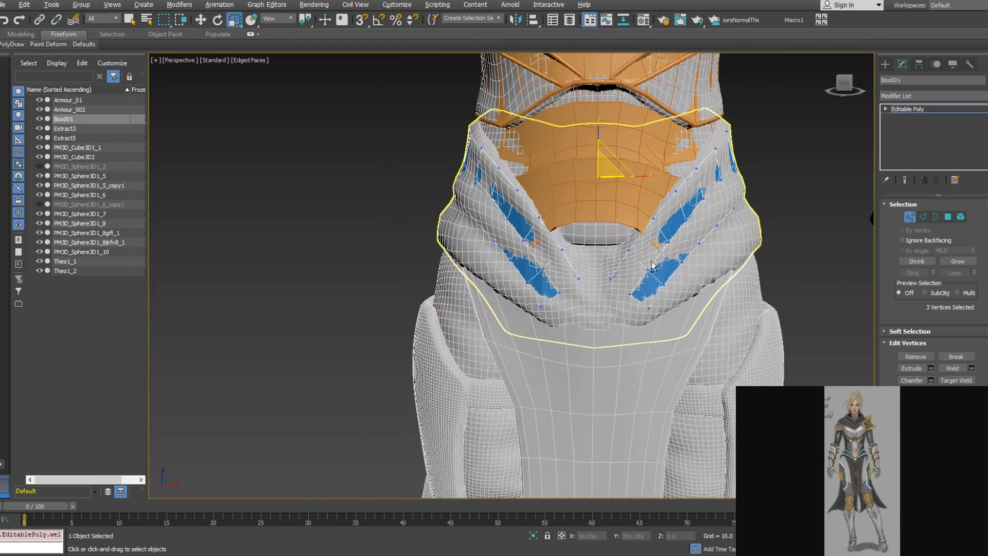
{"action": "middle_click_drag", "start_coordinate": [628, 269], "coordinate": [638, 269], "text": "alt"}
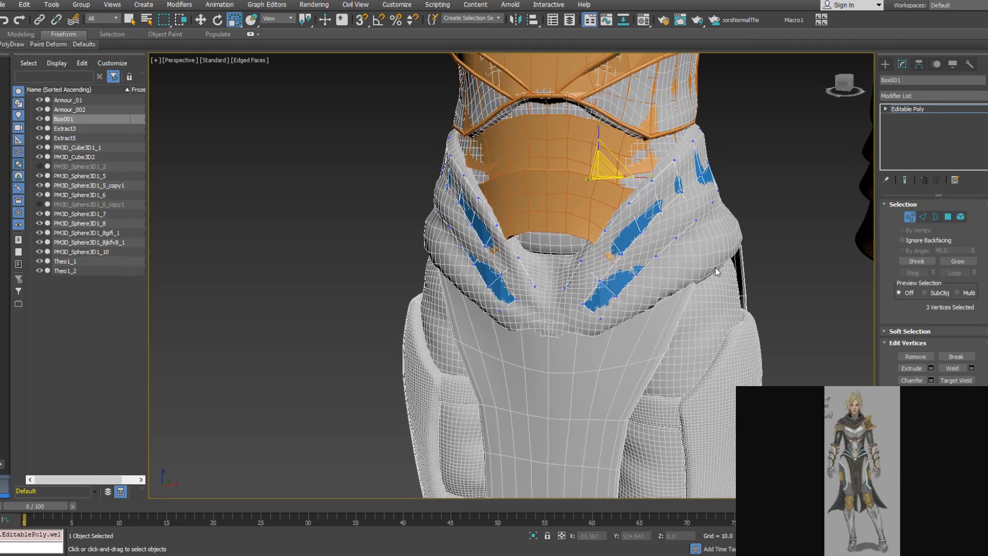
{"action": "middle_click_drag", "start_coordinate": [632, 221], "coordinate": [611, 241], "text": "alt"}
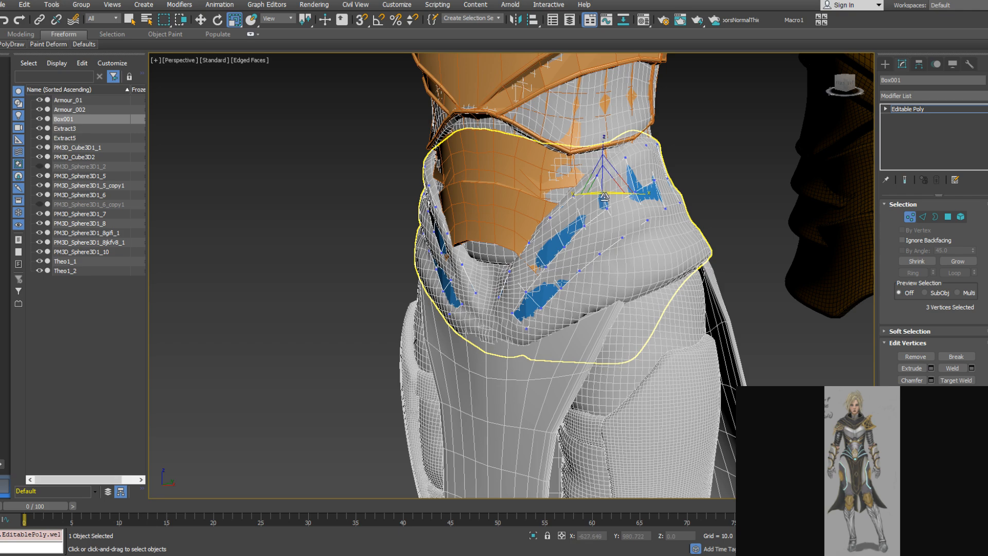
{"action": "middle_click_drag", "start_coordinate": [538, 227], "coordinate": [739, 259], "text": "alt"}
{"action": "middle_click_drag", "start_coordinate": [437, 273], "coordinate": [561, 265], "text": "alt"}
{"action": "scroll", "coordinate": [540, 260], "scroll_direction": "up", "scroll_amount": 3}
{"action": "left_click", "coordinate": [910, 217]}
{"action": "middle_click_drag", "start_coordinate": [607, 234], "coordinate": [648, 236], "text": "alt"}
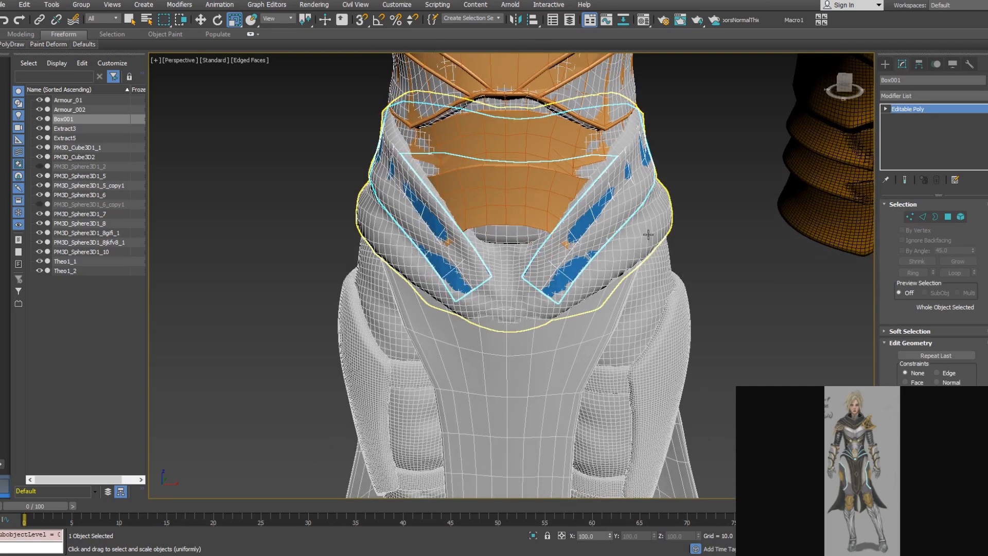
{"action": "middle_click_drag", "start_coordinate": [621, 218], "coordinate": [635, 228], "text": "alt"}
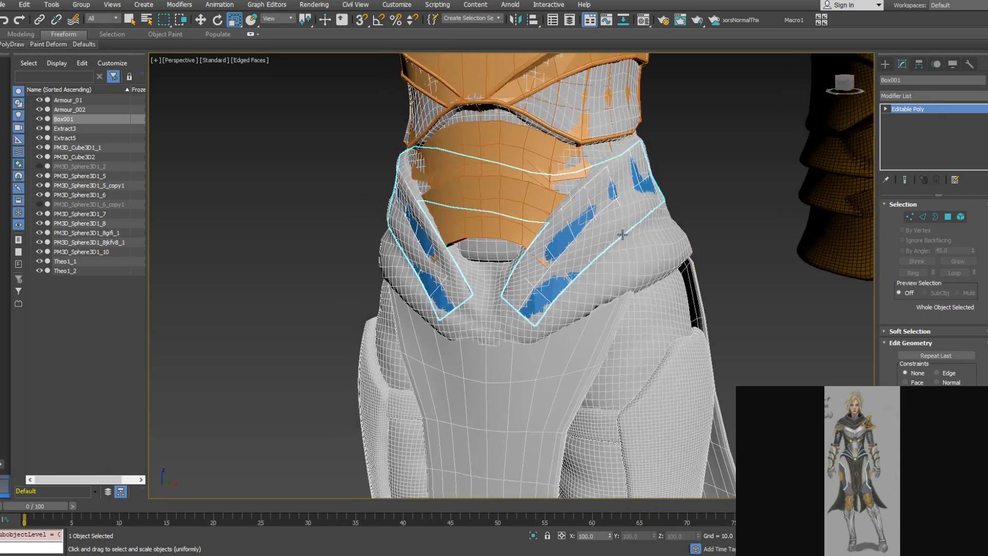
Select the entire strip element and make a scaled clone of it as a new element
{"action": "left_click", "coordinate": [960, 216]}
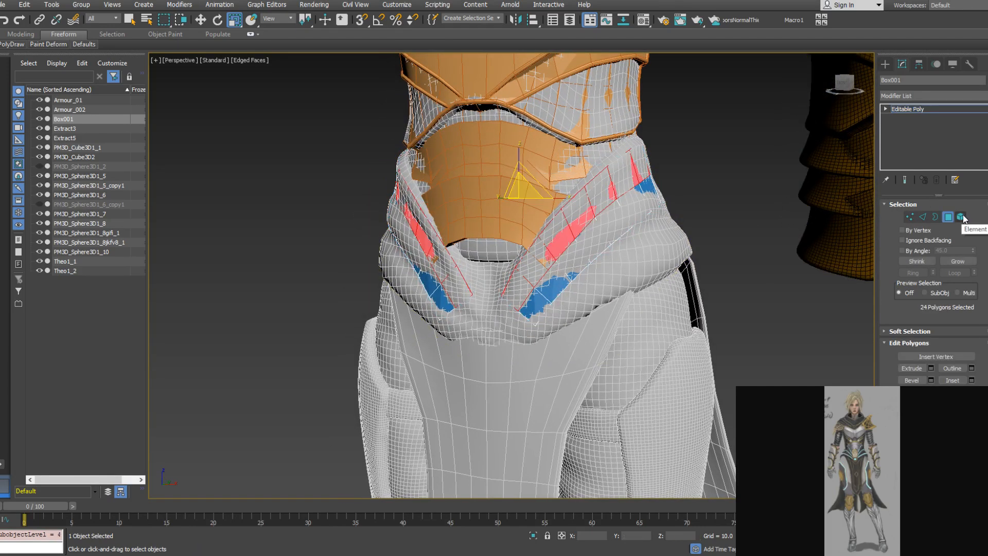
{"action": "middle_click_drag", "start_coordinate": [600, 224], "coordinate": [616, 227], "text": "alt"}
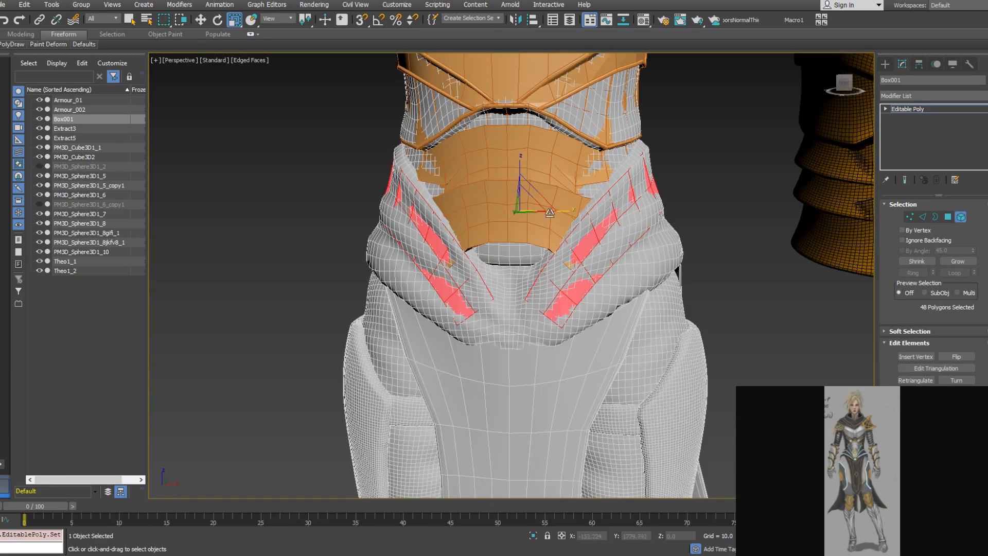
{"action": "middle_click_drag", "start_coordinate": [536, 204], "coordinate": [544, 271], "text": "alt"}
{"action": "mouse_move", "coordinate": [536, 219]}
{"action": "left_mouse_down"}
{"action": "mouse_move", "coordinate": [535, 185]}
{"action": "mouse_move", "coordinate": [538, 221]}
{"action": "left_mouse_up"}
{"action": "left_click", "coordinate": [542, 286]}
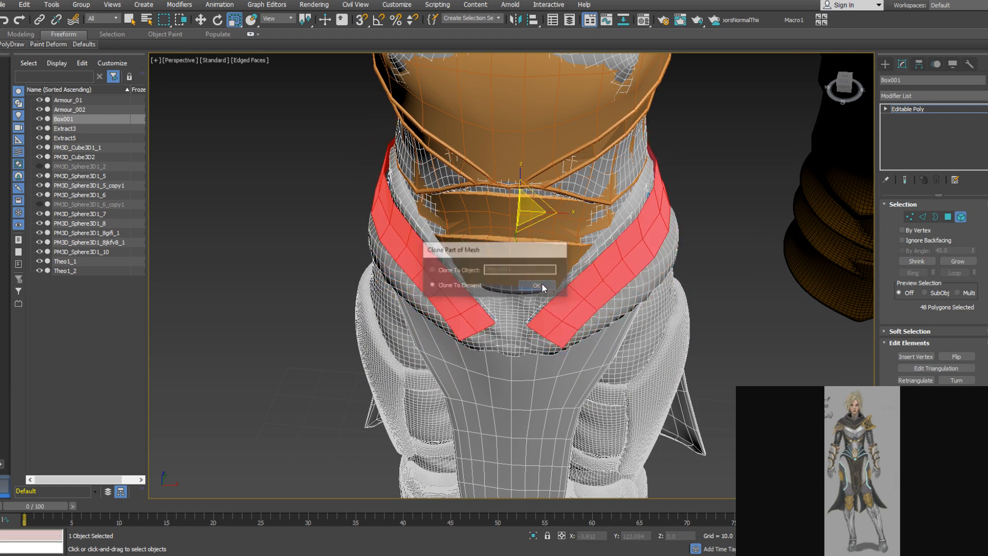
{"action": "middle_click_drag", "start_coordinate": [544, 287], "coordinate": [548, 229], "text": "alt"}
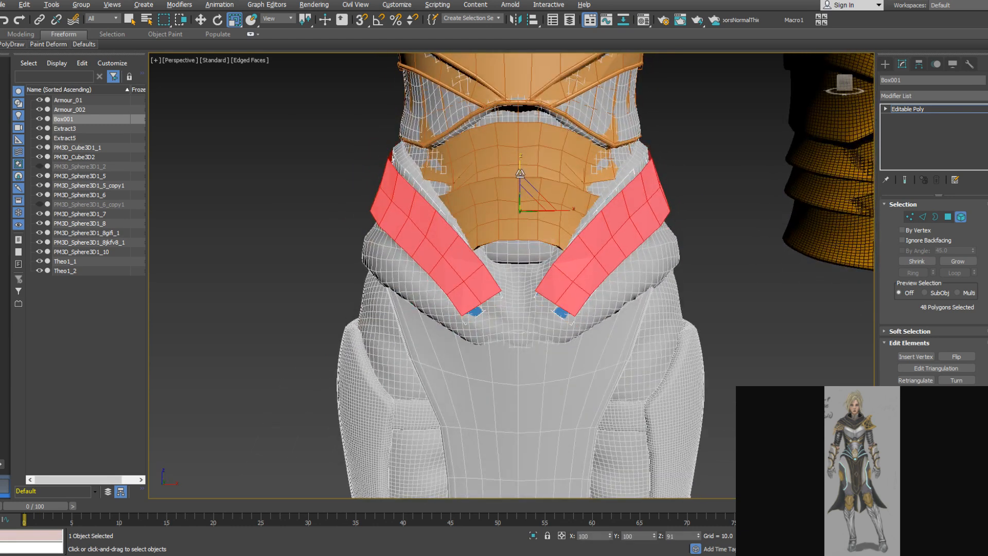
Move the cloned strip down about 4 units along Z over the lower fold of the waist cloth
{"action": "right_click", "coordinate": [524, 167]}
{"action": "left_click", "coordinate": [536, 178]}
{"action": "left_click_drag", "start_coordinate": [521, 166], "coordinate": [522, 200]}
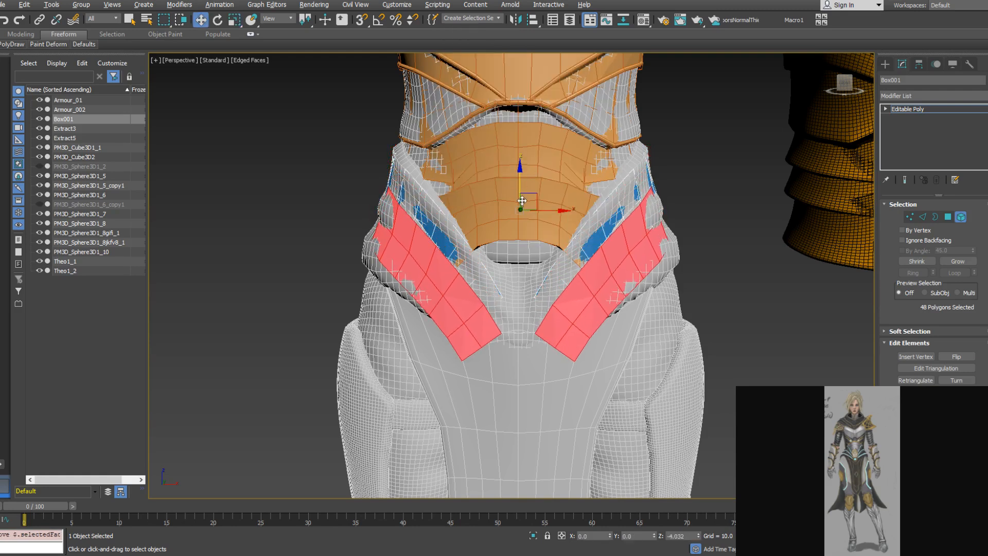
{"action": "middle_click_drag", "start_coordinate": [610, 219], "coordinate": [609, 237], "text": "alt"}
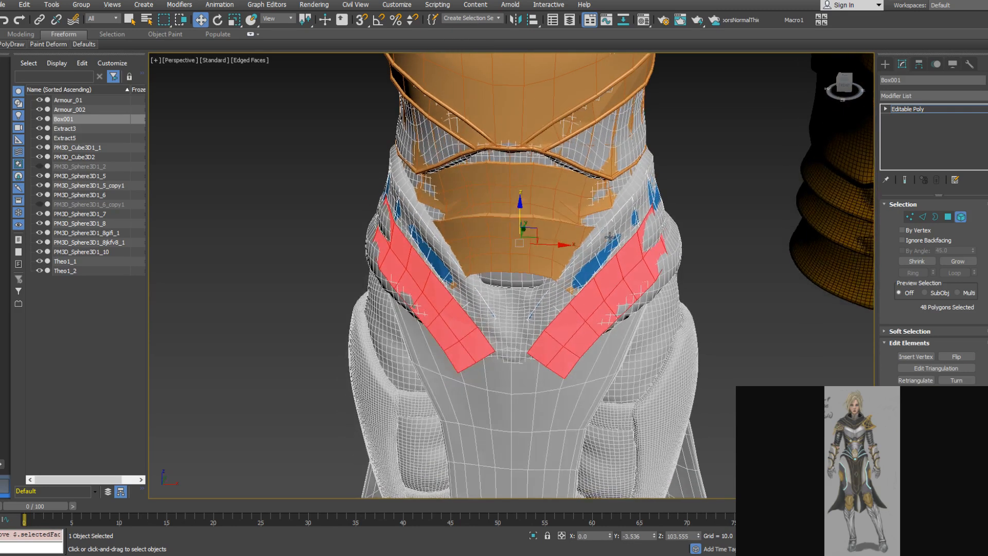
Detach the lower cloned strip as a separate object and return to object level on the upper strip
{"action": "scroll", "coordinate": [982, 355], "scroll_direction": "down", "scroll_amount": 5}
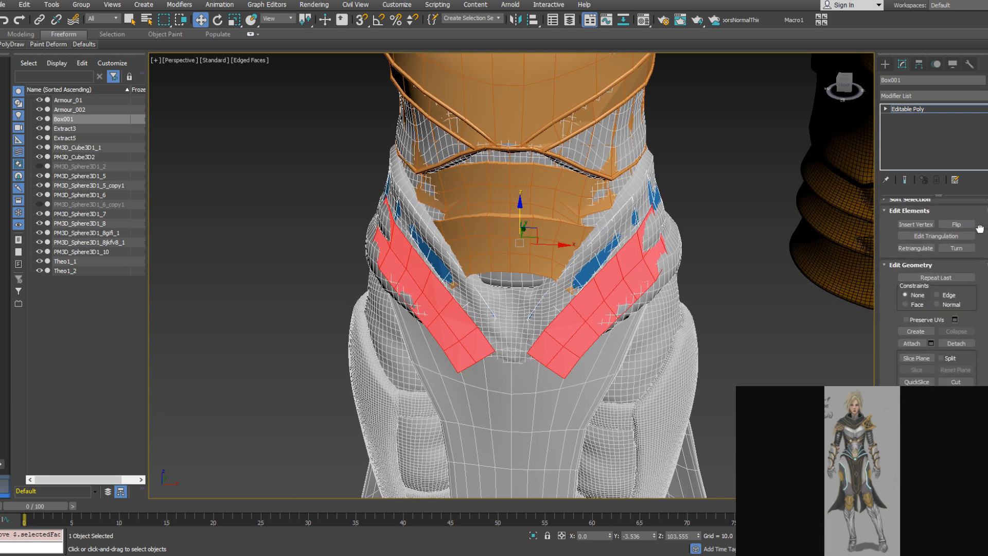
{"action": "left_click", "coordinate": [970, 343]}
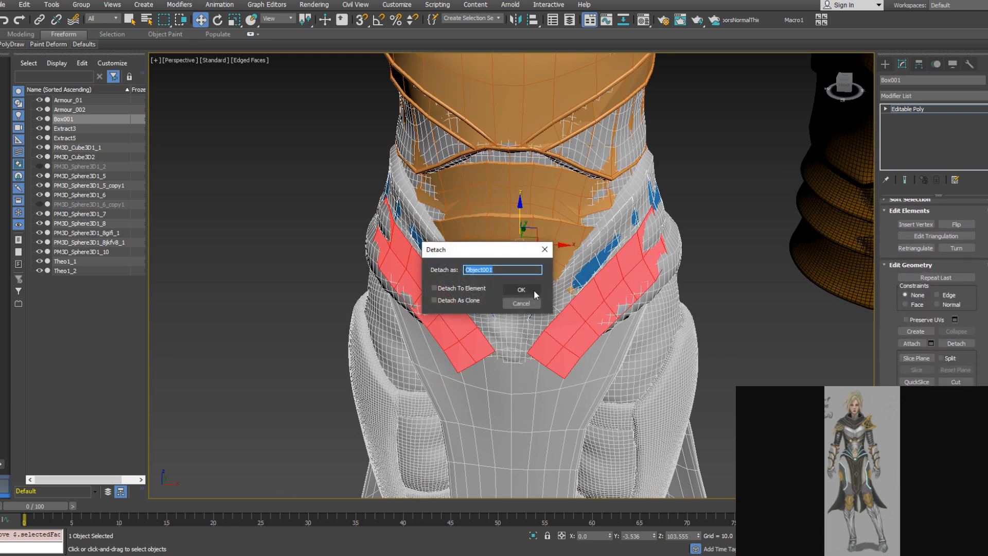
{"action": "left_click", "coordinate": [522, 290]}
{"action": "left_click", "coordinate": [906, 109]}
Add a Shell modifier to the upper strip with an outer amount of 0 and an inner amount of 1.2
{"action": "middle_click_drag", "start_coordinate": [566, 237], "coordinate": [630, 239], "text": "alt"}
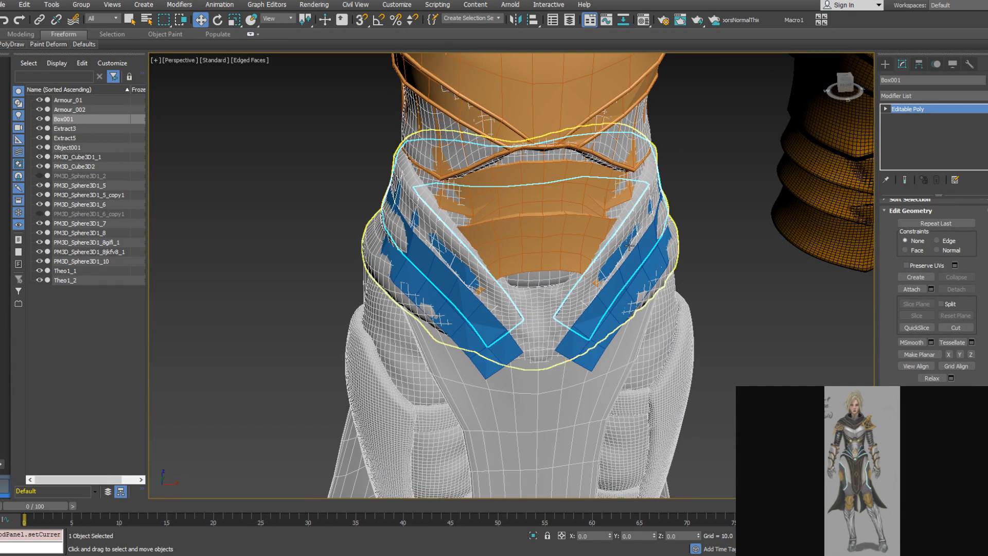
{"action": "middle_click_drag", "start_coordinate": [574, 240], "coordinate": [615, 235], "text": "alt"}
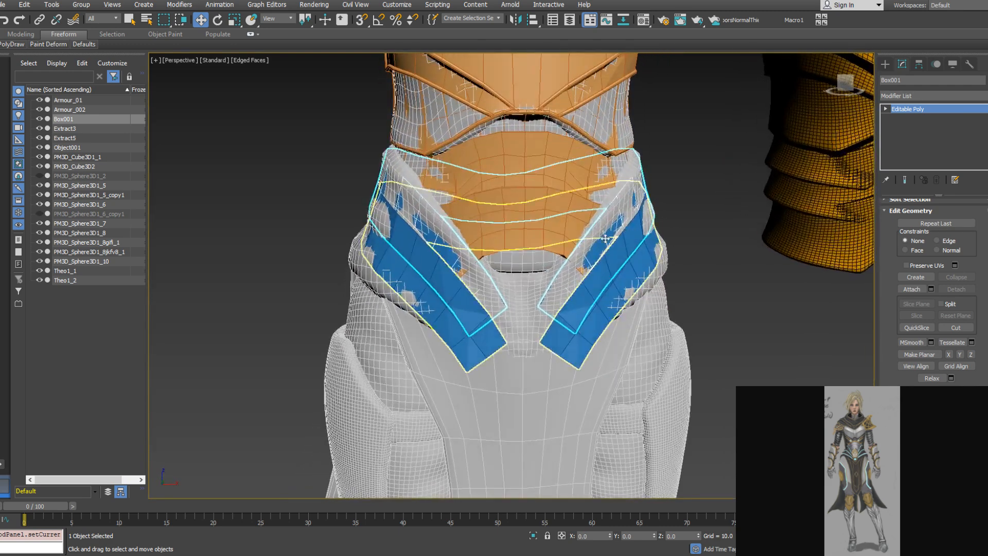
{"action": "scroll", "coordinate": [590, 260], "scroll_direction": "up", "scroll_amount": 3}
{"action": "left_click", "coordinate": [920, 96]}
{"action": "scroll", "coordinate": [921, 241], "scroll_direction": "down", "scroll_amount": 10}
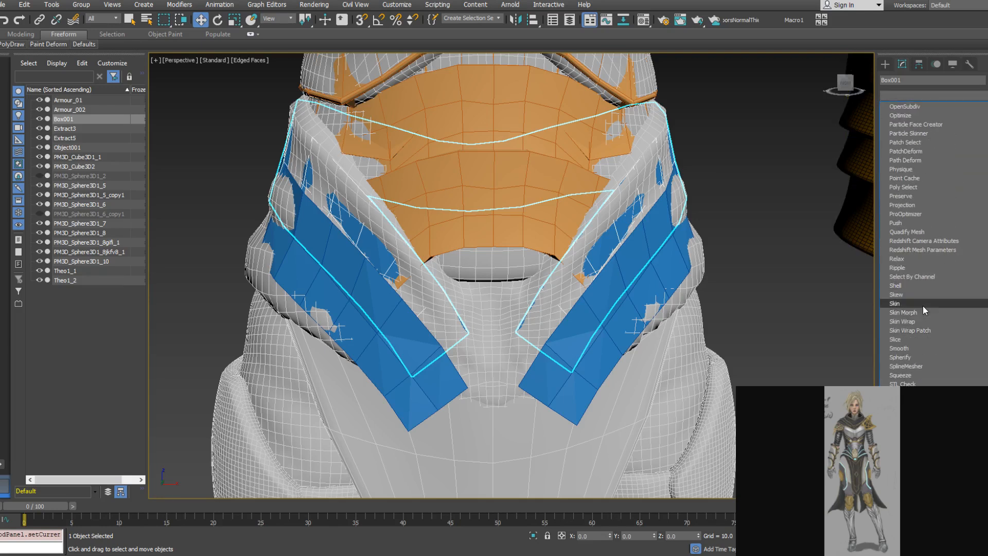
{"action": "left_click", "coordinate": [918, 286]}
{"action": "middle_click_drag", "start_coordinate": [634, 274], "coordinate": [660, 288], "text": "alt"}
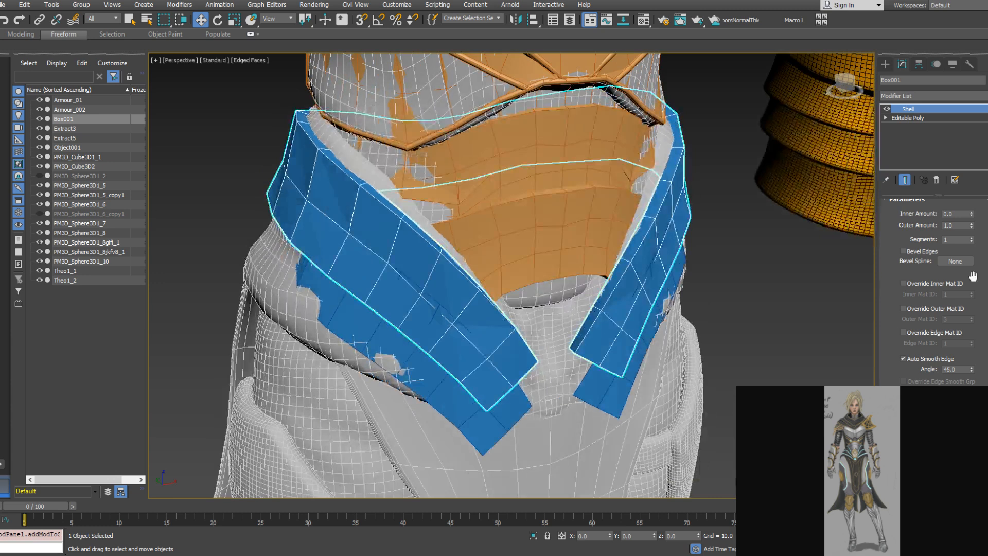
{"action": "left_click_drag", "start_coordinate": [971, 226], "coordinate": [972, 308]}
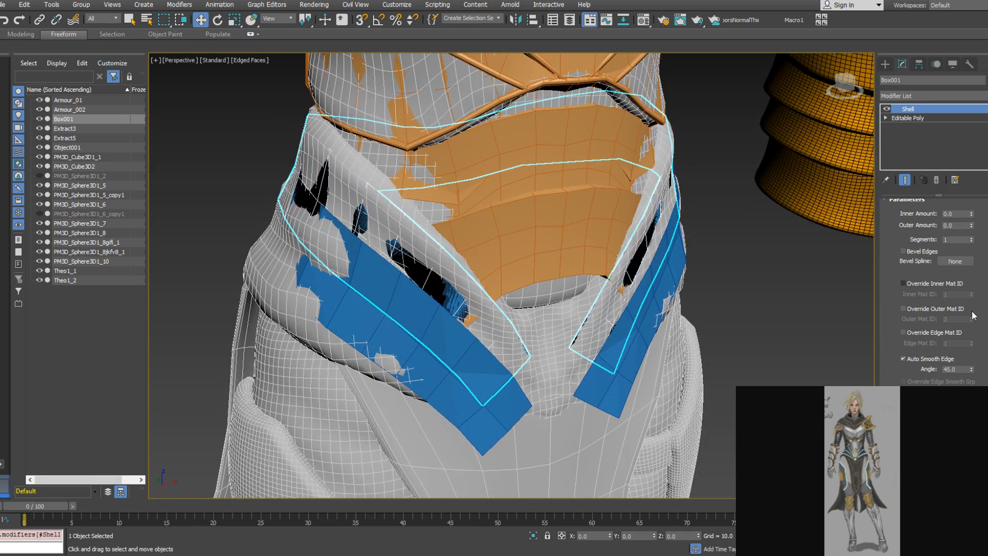
{"action": "left_click_drag", "start_coordinate": [970, 214], "coordinate": [970, 149]}
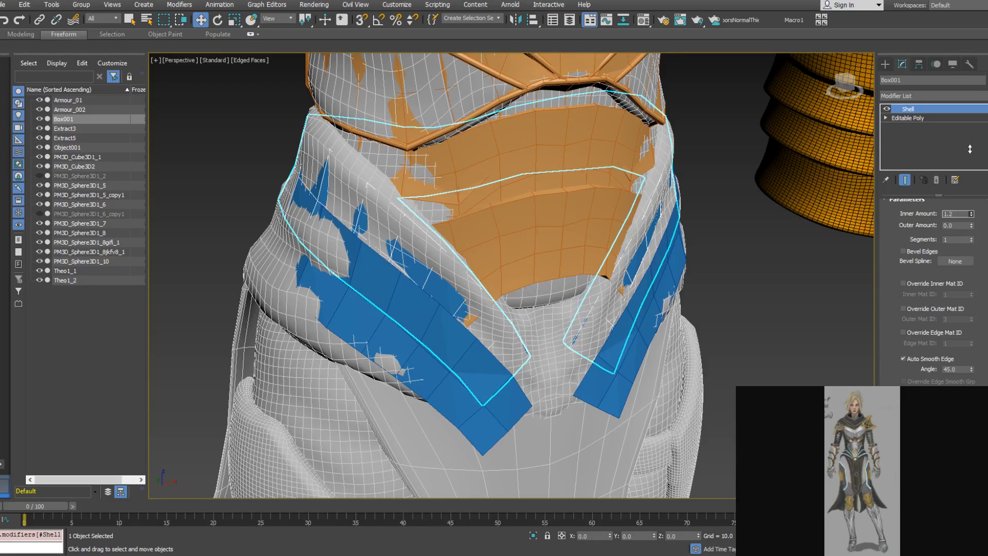
{"action": "mouse_move", "coordinate": [714, 301]}
{"action": "middle_mouse_down", "text": "alt"}
{"action": "mouse_move", "coordinate": [673, 280]}
{"action": "mouse_move", "coordinate": [535, 303]}
{"action": "mouse_move", "coordinate": [501, 328]}
{"action": "mouse_move", "coordinate": [506, 347]}
{"action": "mouse_move", "coordinate": [552, 328]}
{"action": "mouse_move", "coordinate": [572, 304]}
{"action": "mouse_move", "coordinate": [721, 285]}
{"action": "middle_mouse_up", "text": "alt"}
Collapse the upper strip's Shell modifier into its editable poly base
{"action": "right_click", "coordinate": [932, 137]}
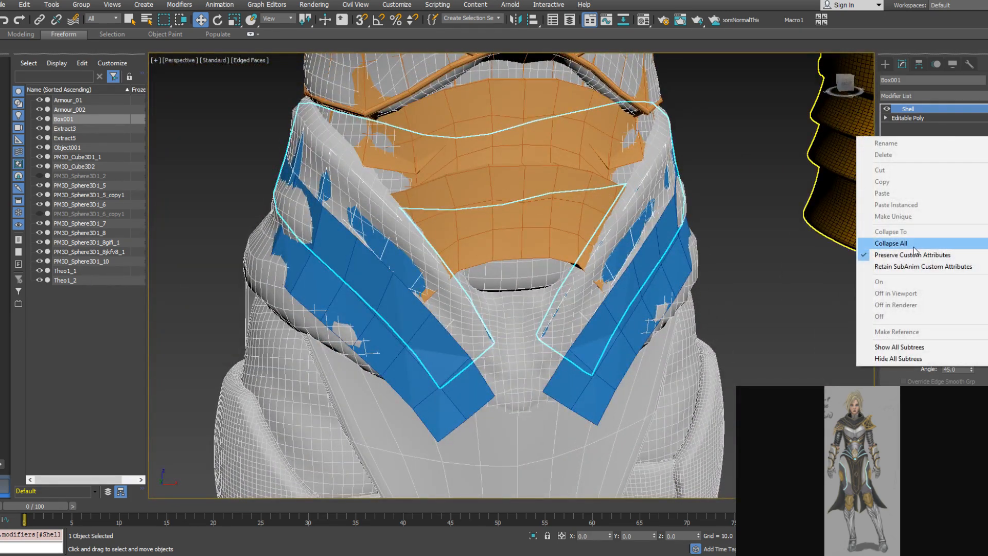
{"action": "left_click", "coordinate": [915, 246]}
{"action": "right_click", "coordinate": [922, 125]}
{"action": "left_click", "coordinate": [940, 206]}
Select a ring of edges around the upper strip and return to object level
{"action": "middle_click_drag", "start_coordinate": [675, 247], "coordinate": [692, 215]}
{"action": "left_click", "coordinate": [885, 109]}
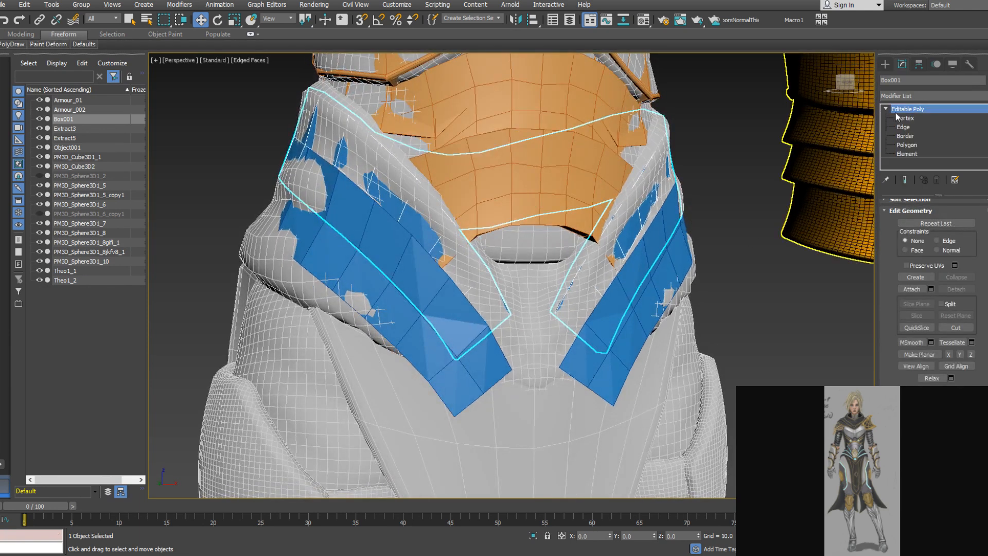
{"action": "left_click", "coordinate": [905, 127]}
{"action": "left_click", "coordinate": [622, 249]}
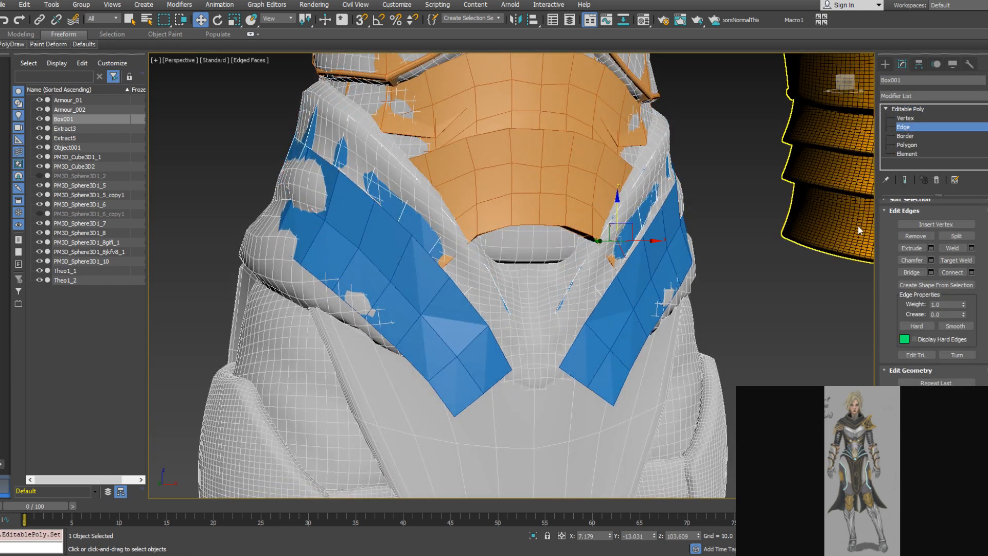
{"action": "left_click_drag", "start_coordinate": [914, 242], "coordinate": [921, 376]}
{"action": "left_click", "coordinate": [916, 274]}
{"action": "middle_click_drag", "start_coordinate": [659, 263], "coordinate": [629, 277], "text": "alt"}
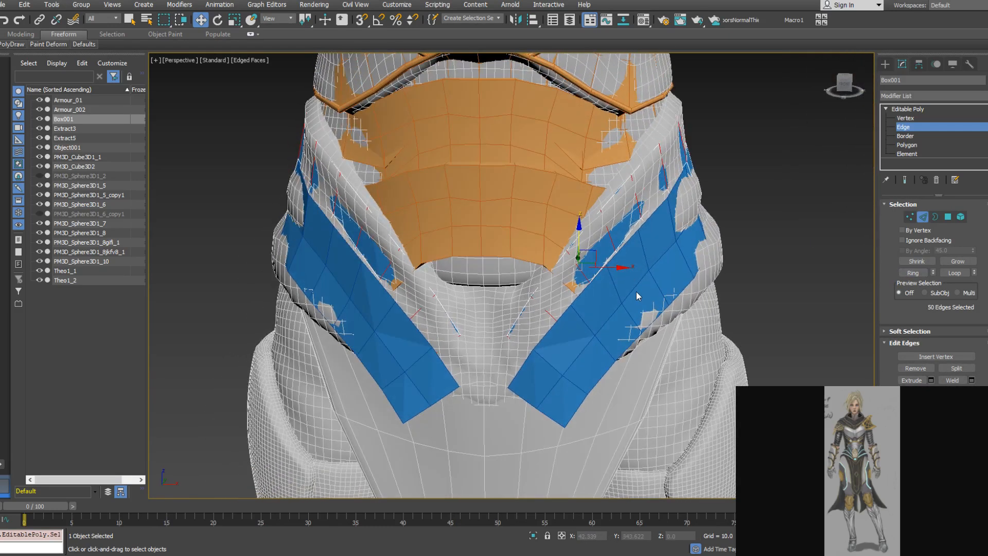
{"action": "middle_click_drag", "start_coordinate": [726, 221], "coordinate": [576, 268]}
{"action": "left_click_drag", "start_coordinate": [938, 245], "coordinate": [897, 237]}
{"action": "left_click", "coordinate": [922, 218]}
Hide the Armour_002 object standing beside the character
{"action": "scroll", "coordinate": [659, 264], "scroll_direction": "down", "scroll_amount": 5}
{"action": "middle_click_drag", "start_coordinate": [701, 259], "coordinate": [705, 221]}
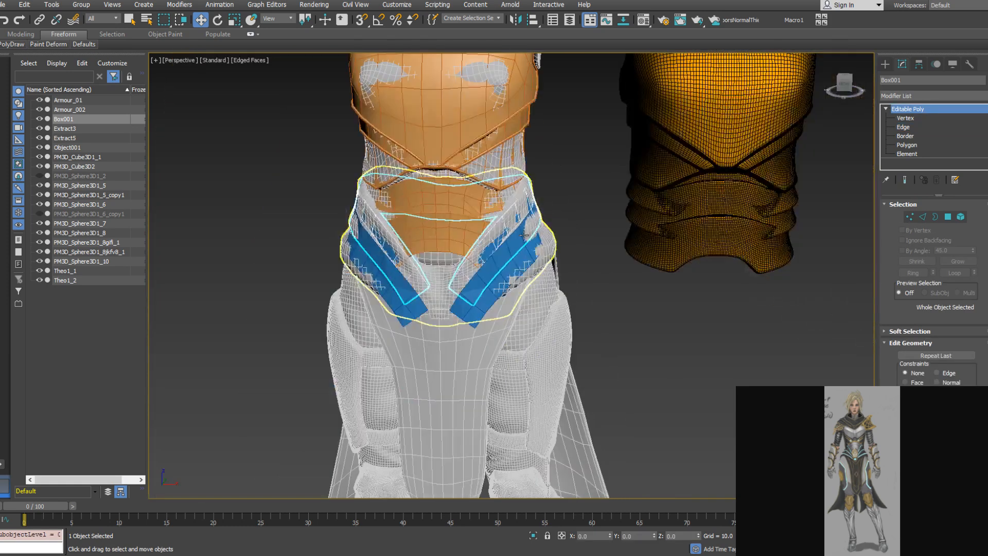
{"action": "scroll", "coordinate": [701, 220], "scroll_direction": "down", "scroll_amount": 6}
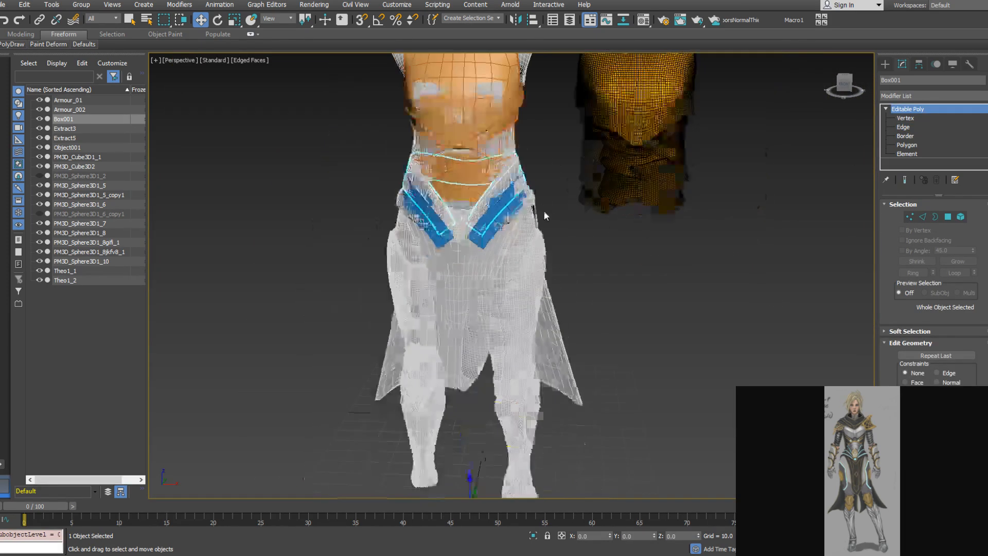
{"action": "left_click", "coordinate": [595, 210]}
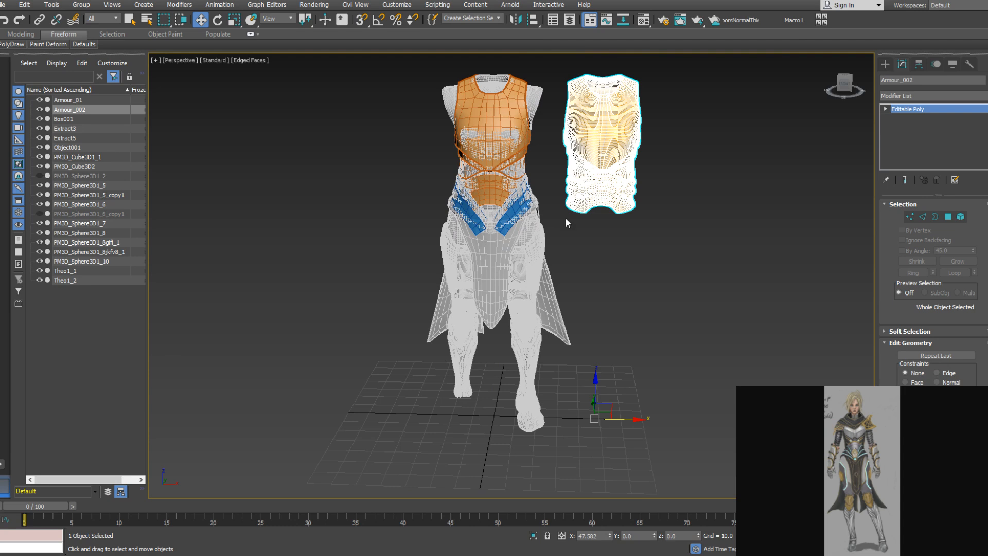
{"action": "left_click", "coordinate": [39, 110]}
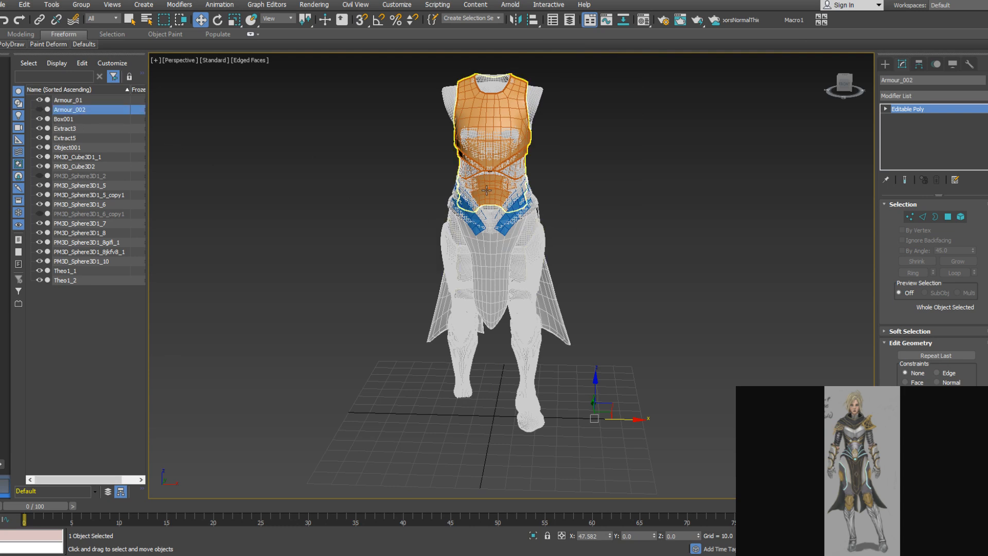
Clone the upper strip Box001 about 55.6 units along X as a single reference copy named Box002
{"action": "left_click", "coordinate": [519, 222]}
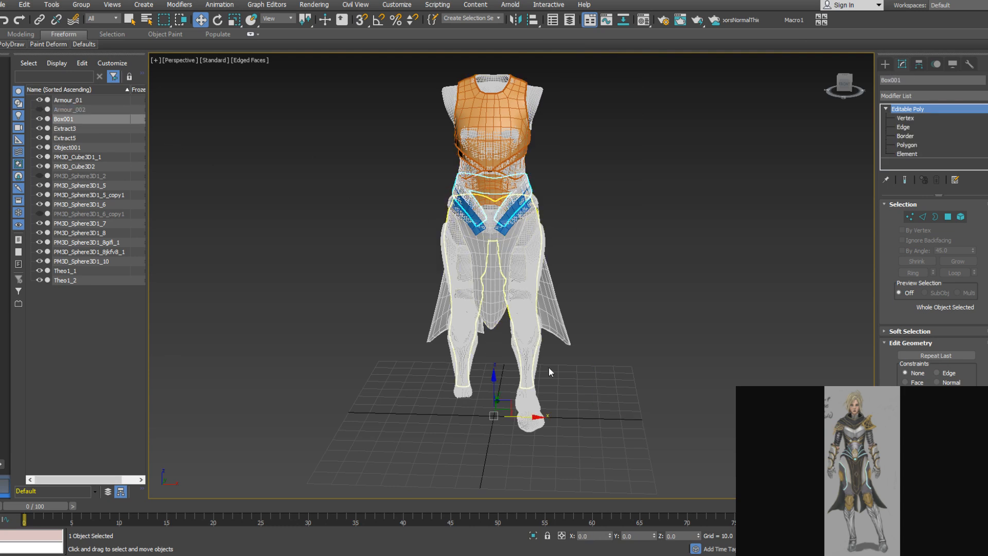
{"action": "left_click_drag", "start_coordinate": [536, 414], "coordinate": [654, 407]}
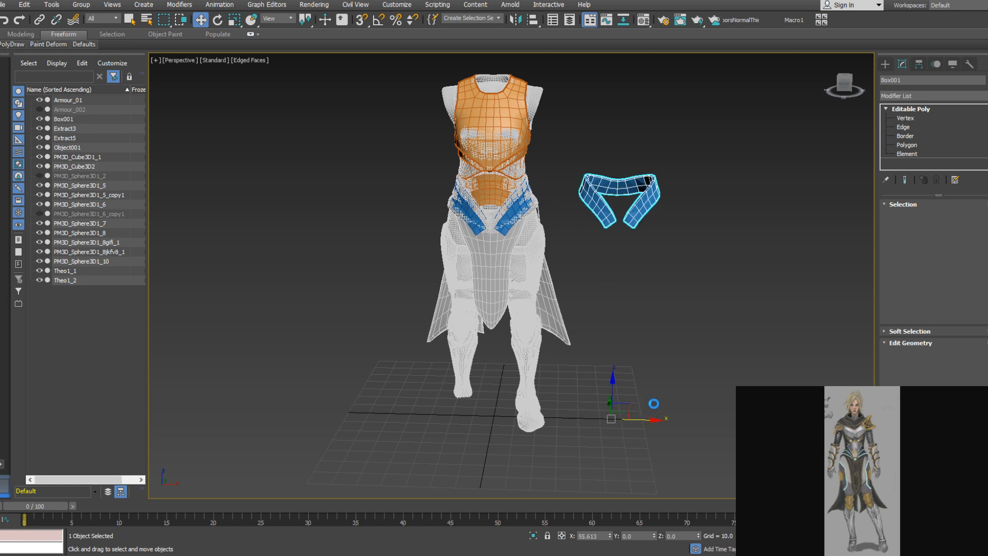
{"action": "left_click", "coordinate": [445, 265]}
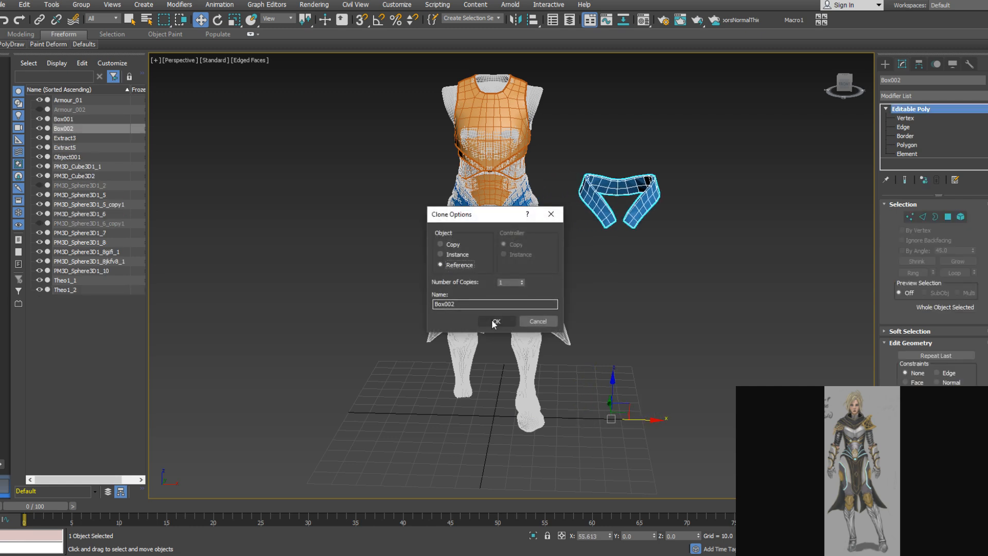
{"action": "left_click", "coordinate": [495, 321]}
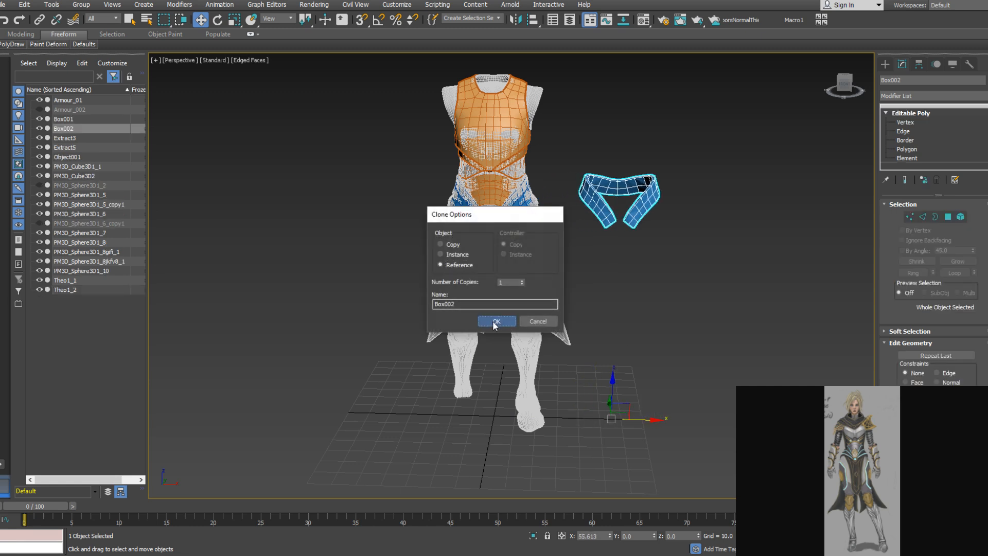
Add a TurboSmooth modifier to the reference copy, separated by smoothing groups, with 2 iterations
{"action": "left_click", "coordinate": [986, 97]}
{"action": "scroll", "coordinate": [933, 49], "scroll_direction": "down", "scroll_amount": 2}
{"action": "left_click", "coordinate": [986, 96]}
{"action": "left_click", "coordinate": [986, 97]}
{"action": "scroll", "coordinate": [933, 242], "scroll_direction": "down", "scroll_amount": 20}
{"action": "left_click", "coordinate": [912, 456]}
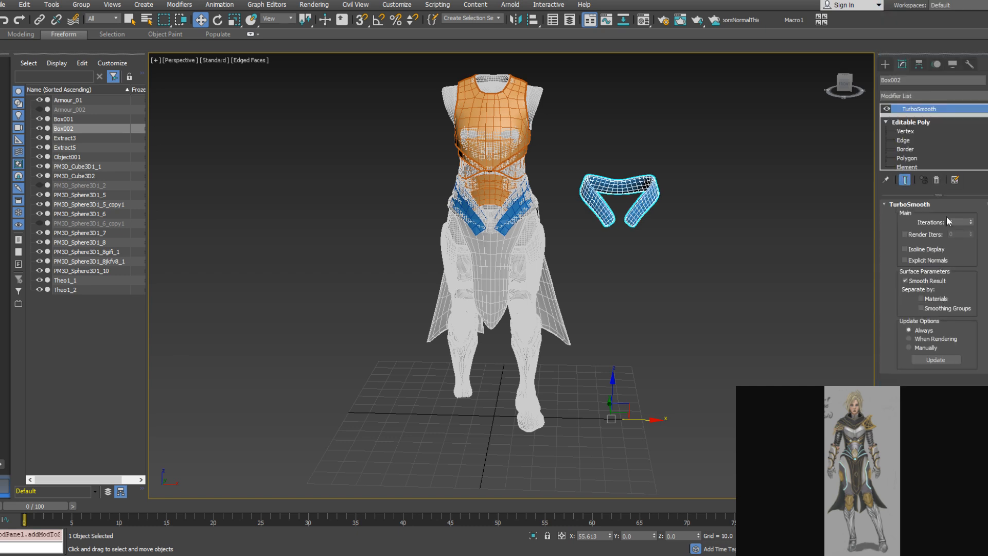
{"action": "left_click", "coordinate": [921, 308]}
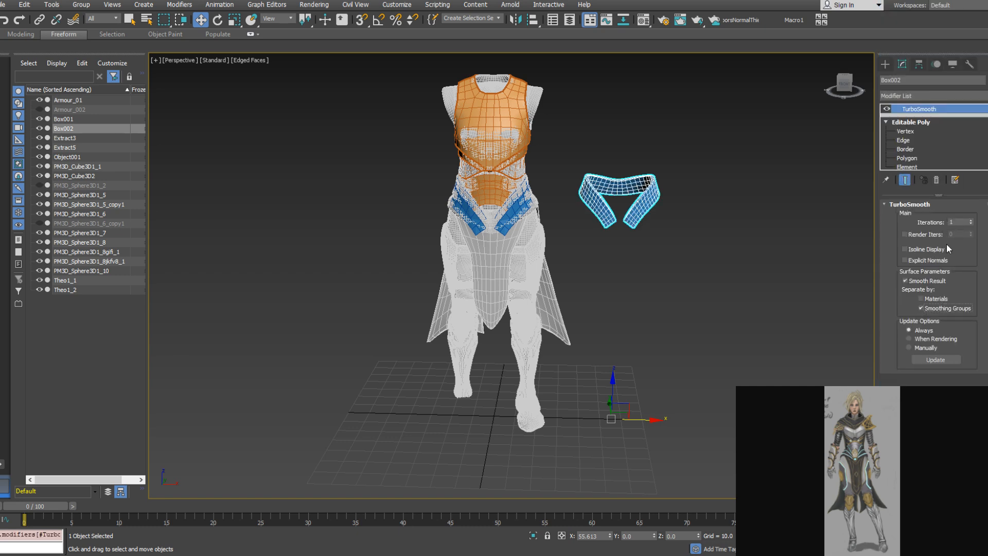
{"action": "left_click", "coordinate": [971, 220]}
Add a second TurboSmooth modifier with 1 iteration on top of the reference copy's stack
{"action": "left_click", "coordinate": [932, 95]}
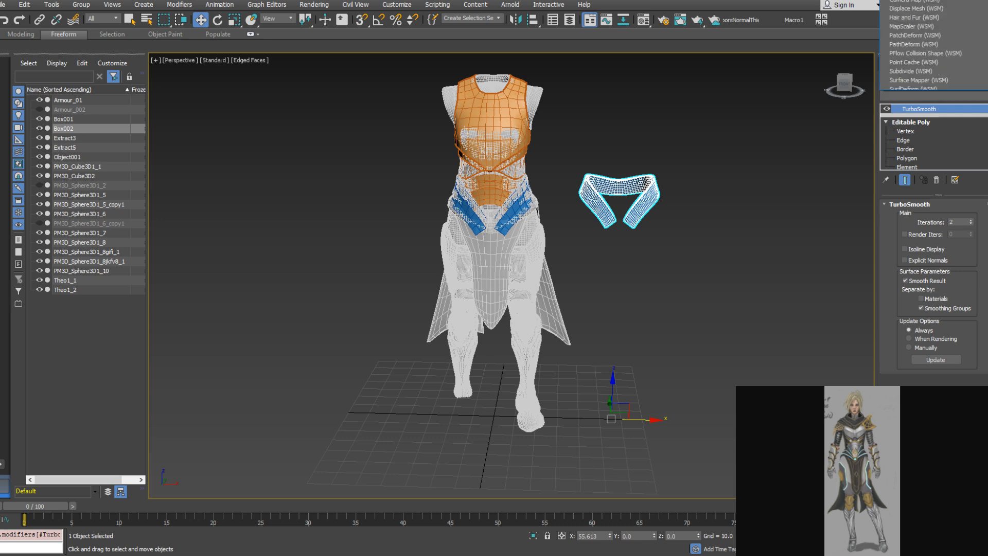
{"action": "left_click", "coordinate": [932, 96]}
{"action": "left_click", "coordinate": [932, 95]}
{"action": "scroll", "coordinate": [932, 236], "scroll_direction": "down", "scroll_amount": 15}
{"action": "left_click", "coordinate": [905, 456]}
Select the original upper strip and examine it over the waist cloth against its smoothed reference
{"action": "middle_click_drag", "start_coordinate": [662, 246], "coordinate": [601, 283], "text": "alt"}
{"action": "middle_click_drag", "start_coordinate": [601, 283], "coordinate": [603, 334]}
{"action": "scroll", "coordinate": [571, 246], "scroll_direction": "up", "scroll_amount": 5}
{"action": "middle_click_drag", "start_coordinate": [571, 245], "coordinate": [643, 237], "text": "alt"}
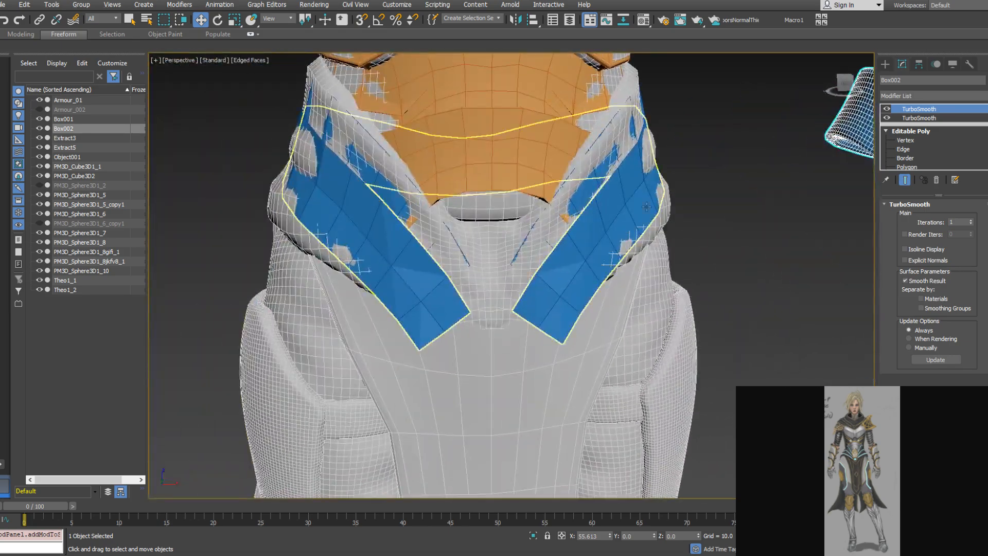
{"action": "left_click", "coordinate": [581, 190]}
{"action": "middle_click_drag", "start_coordinate": [621, 188], "coordinate": [616, 211]}
{"action": "scroll", "coordinate": [535, 209], "scroll_direction": "down", "scroll_amount": 3}
{"action": "scroll", "coordinate": [614, 211], "scroll_direction": "down", "scroll_amount": 5}
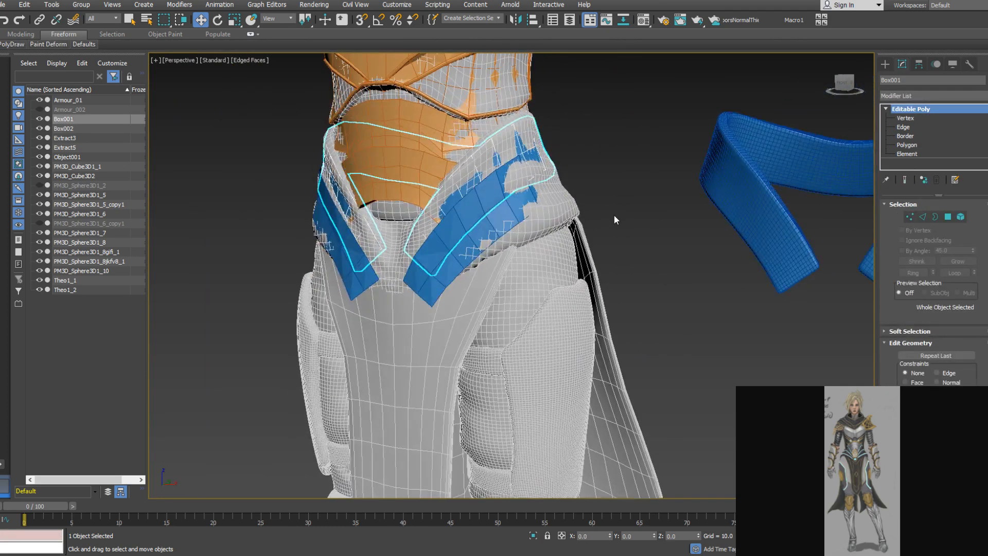
Move the smoothed reference strip about 19.3 units closer to the body along X and reselect the original strip
{"action": "left_click", "coordinate": [672, 216]}
{"action": "left_click_drag", "start_coordinate": [730, 211], "coordinate": [673, 206]}
{"action": "middle_click_drag", "start_coordinate": [673, 206], "coordinate": [577, 242], "text": "alt"}
{"action": "scroll", "coordinate": [576, 243], "scroll_direction": "up", "scroll_amount": 6}
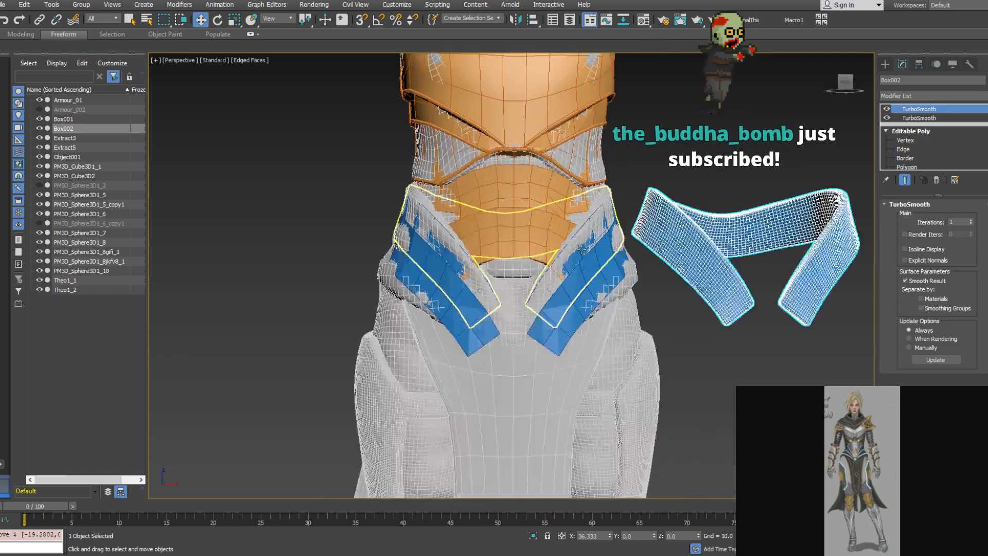
{"action": "left_click", "coordinate": [586, 251]}
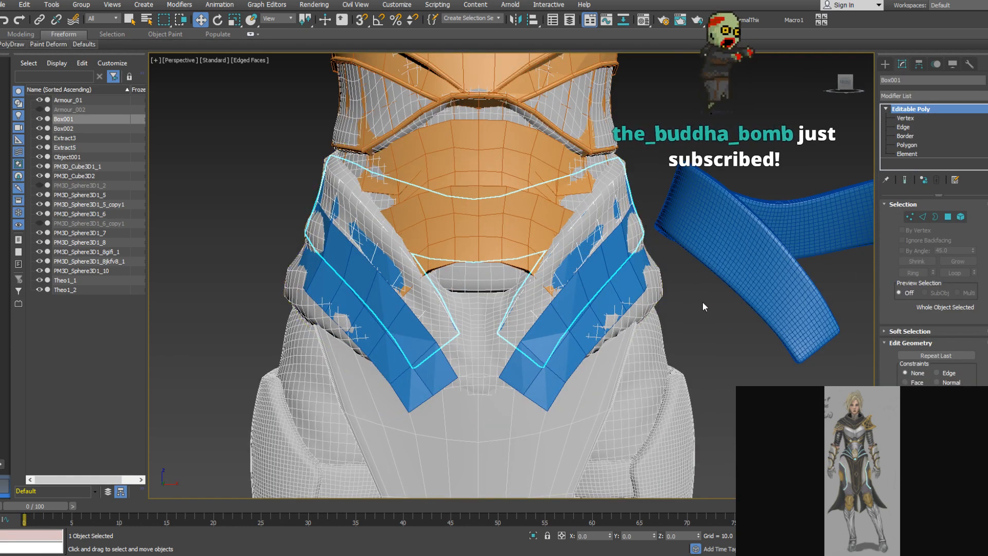
{"action": "middle_click_drag", "start_coordinate": [677, 282], "coordinate": [598, 257], "text": "alt"}
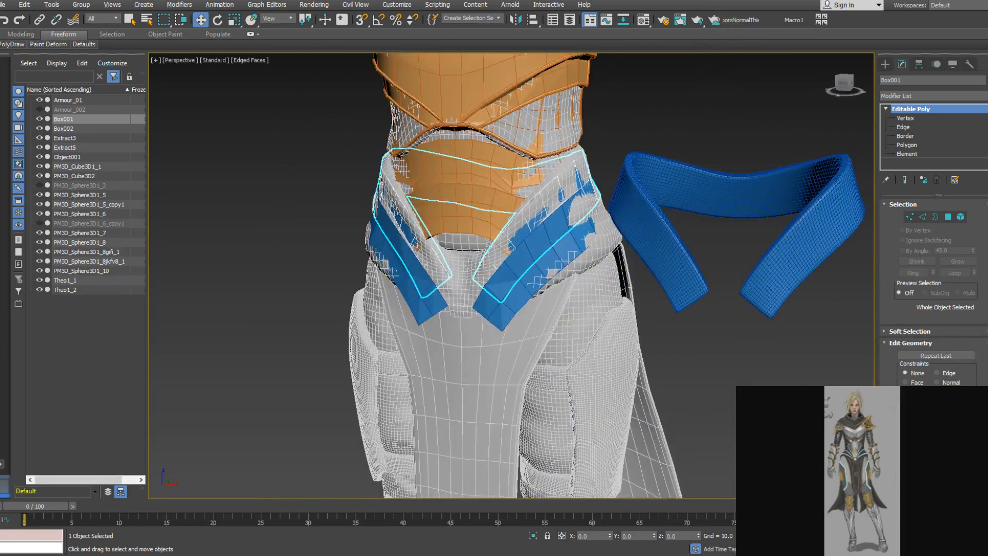
Switch to ZBrush and show the subtools PM3D_Sphere3D1_2, _3, _4, both _5 and the first _6
{"action": "key", "text": "alt+Tab"}
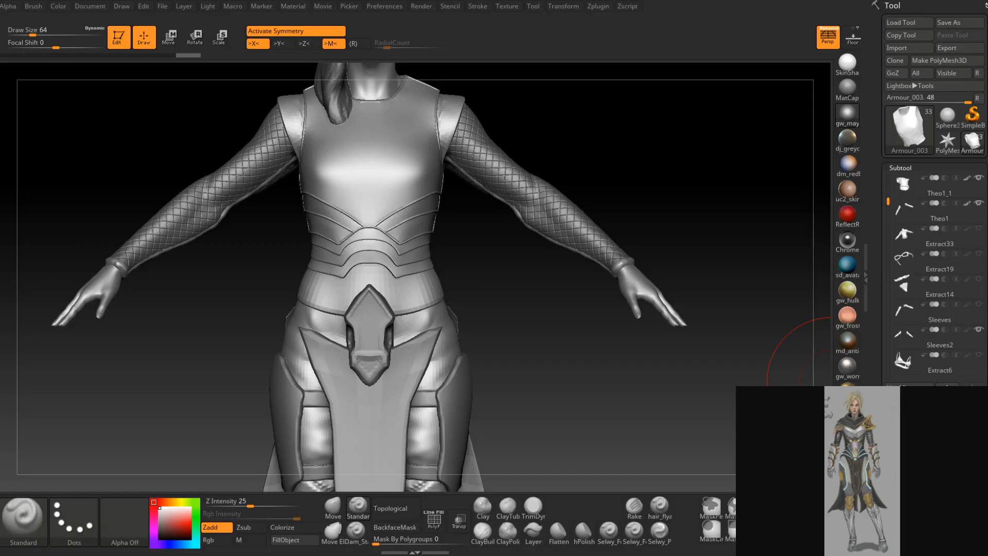
{"action": "left_click_drag", "start_coordinate": [548, 350], "coordinate": [502, 288]}
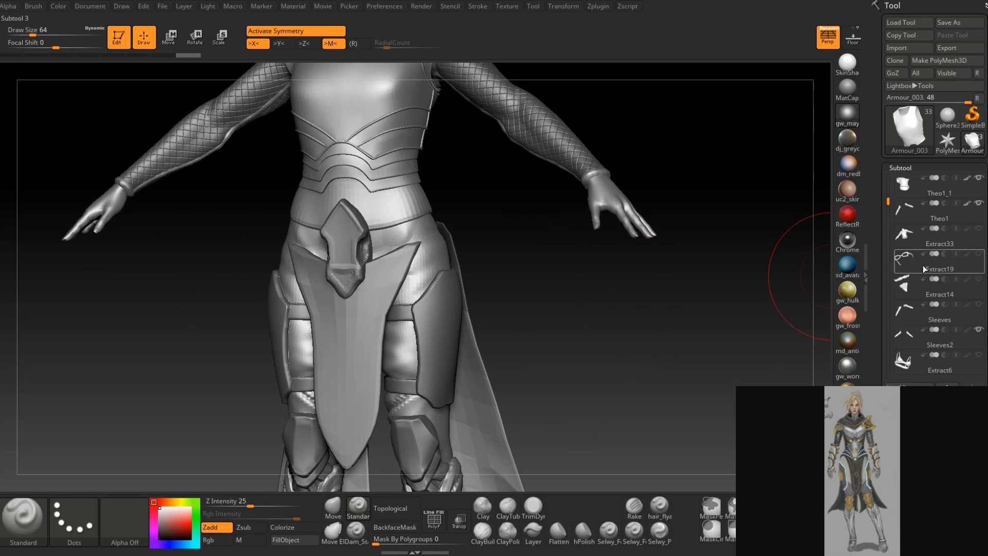
{"action": "left_click_drag", "start_coordinate": [883, 198], "coordinate": [897, 265]}
{"action": "left_click", "coordinate": [978, 254]}
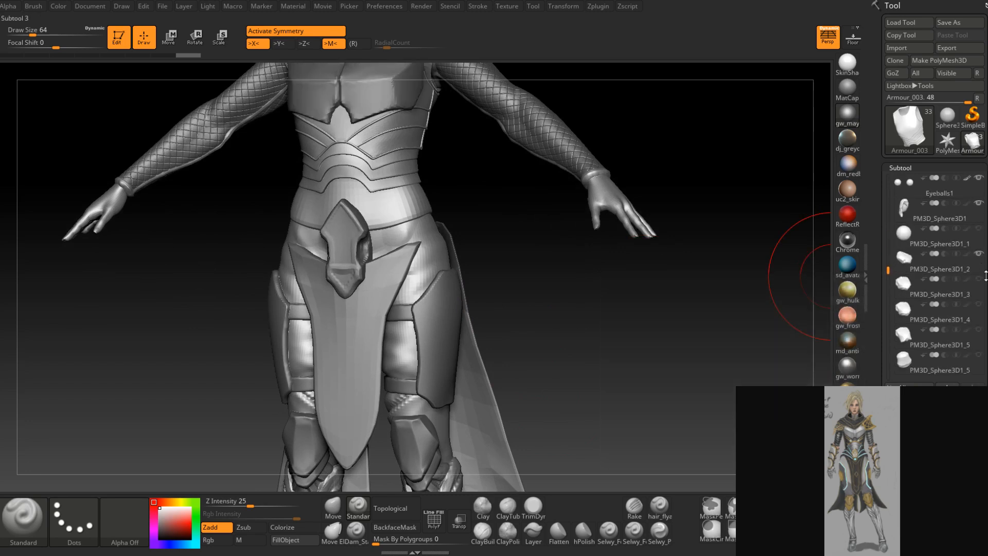
{"action": "left_click", "coordinate": [979, 279]}
{"action": "left_click", "coordinate": [979, 304]}
{"action": "left_click", "coordinate": [979, 329]}
{"action": "left_click", "coordinate": [979, 355]}
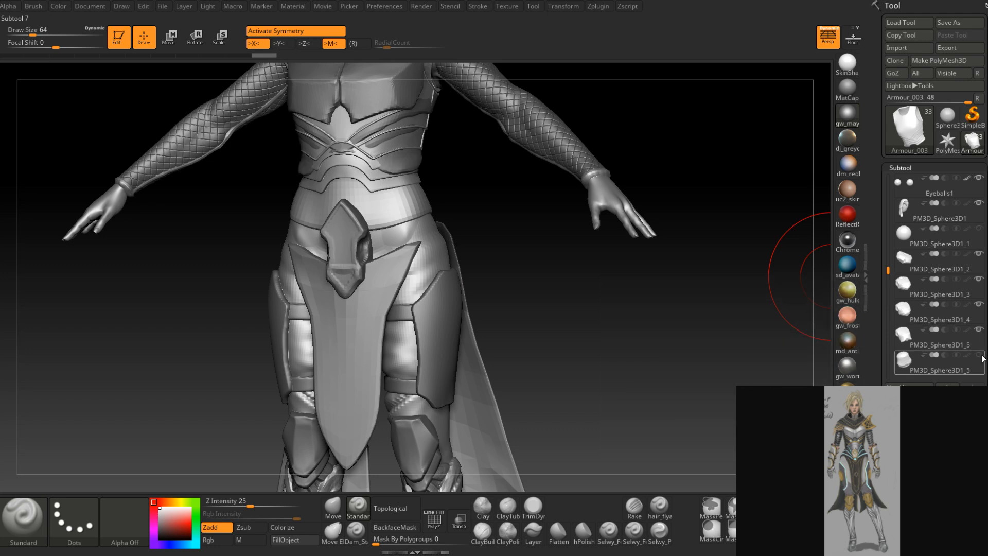
{"action": "left_click_drag", "start_coordinate": [889, 270], "coordinate": [918, 293]}
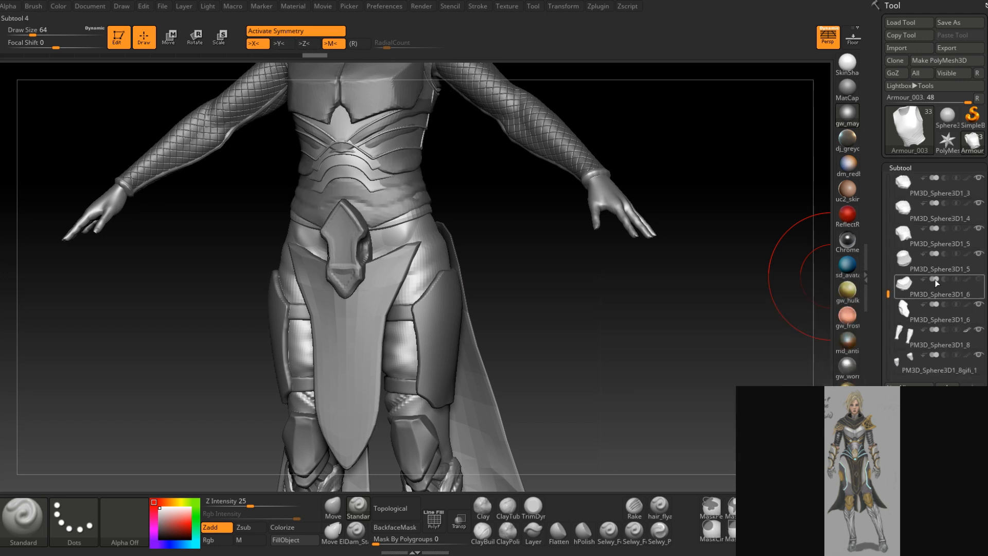
{"action": "left_click", "coordinate": [980, 280]}
Hide the Armour_003 subtool and examine the sculpted armour plates underneath it
{"action": "mouse_move", "coordinate": [571, 245]}
{"action": "left_mouse_down"}
{"action": "mouse_move", "coordinate": [544, 273]}
{"action": "mouse_move", "coordinate": [564, 357]}
{"action": "mouse_move", "coordinate": [536, 341]}
{"action": "left_mouse_up"}
{"action": "left_click_drag", "start_coordinate": [889, 295], "coordinate": [896, 344]}
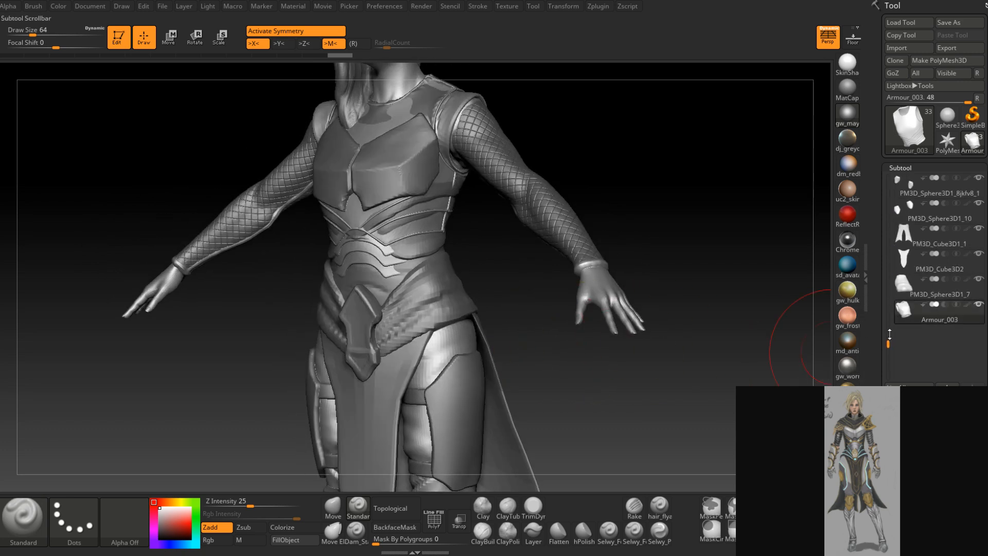
{"action": "left_click", "coordinate": [979, 304]}
{"action": "left_click_drag", "start_coordinate": [672, 189], "coordinate": [584, 346]}
{"action": "left_click_drag", "start_coordinate": [527, 326], "coordinate": [411, 288]}
{"action": "mouse_move", "coordinate": [526, 316]}
{"action": "left_mouse_down"}
{"action": "mouse_move", "coordinate": [433, 322]}
{"action": "mouse_move", "coordinate": [541, 318]}
{"action": "mouse_move", "coordinate": [535, 332]}
{"action": "left_mouse_up"}
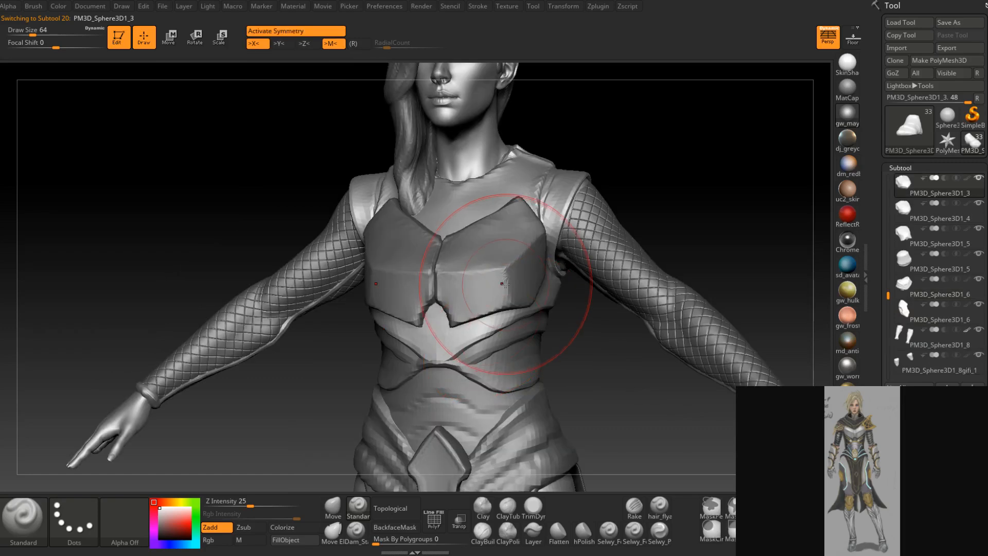
Hide the chest and upper waist plate subtools PM3D_Sphere3D1_2, _3, _4 and the first _5
{"action": "left_click", "coordinate": [505, 284], "text": "alt"}
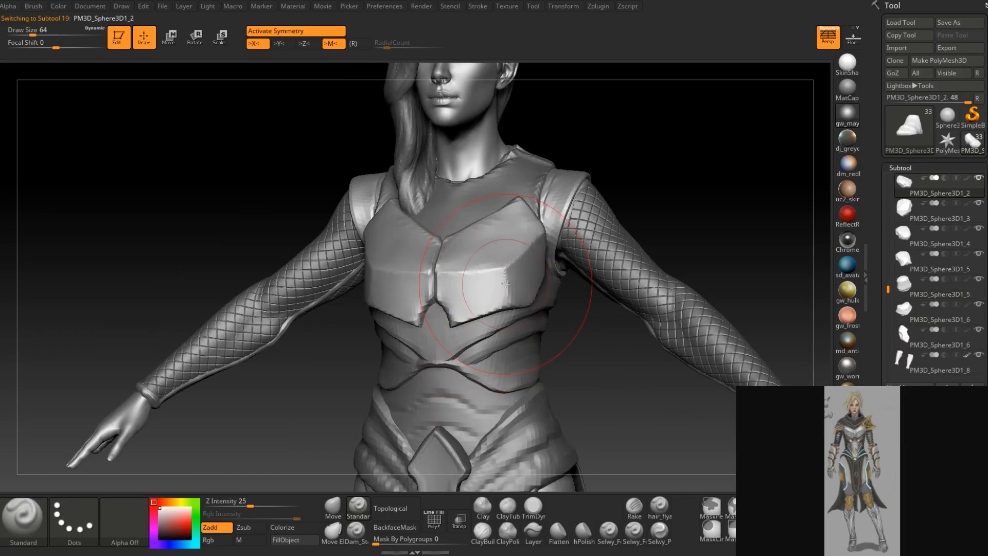
{"action": "left_click", "coordinate": [980, 178]}
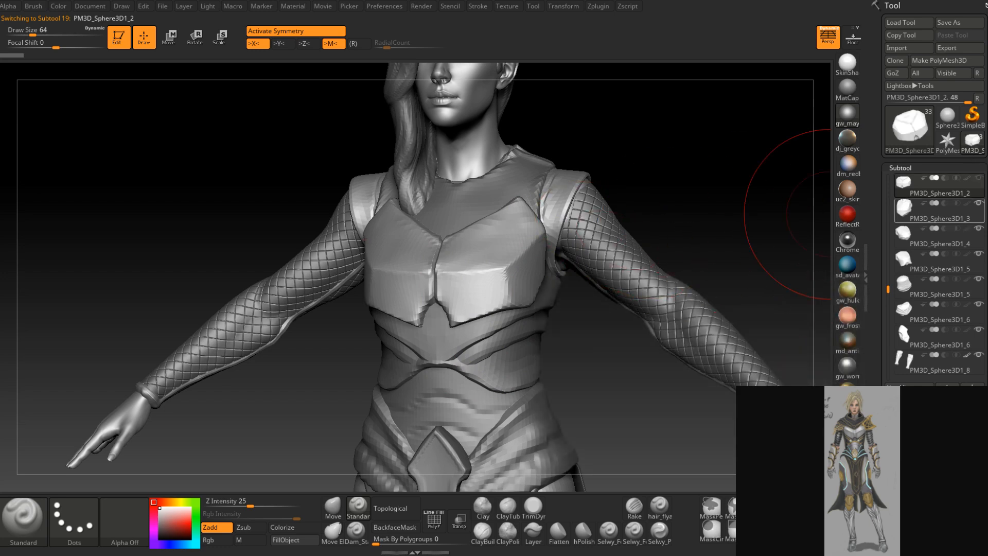
{"action": "left_click", "coordinate": [491, 195], "text": "alt"}
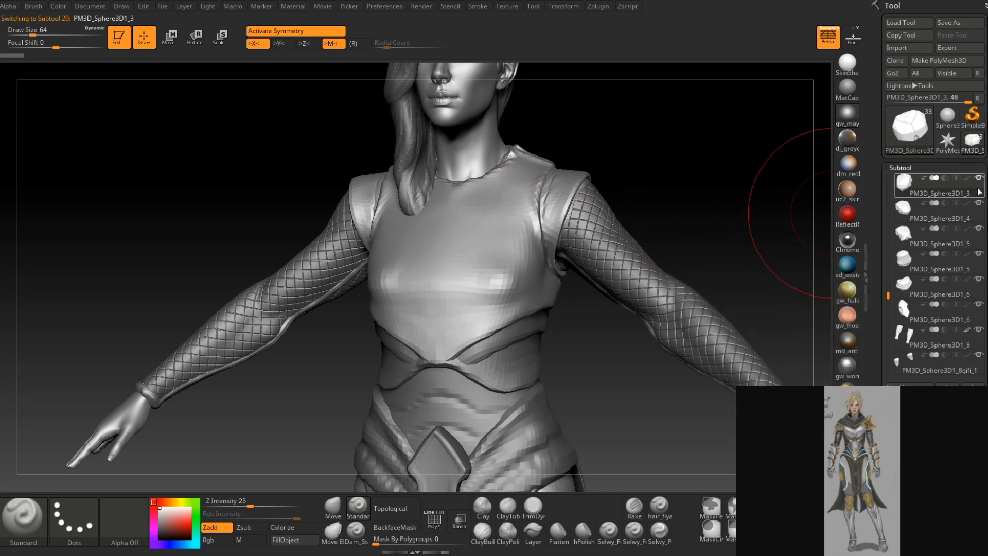
{"action": "left_click", "coordinate": [979, 204]}
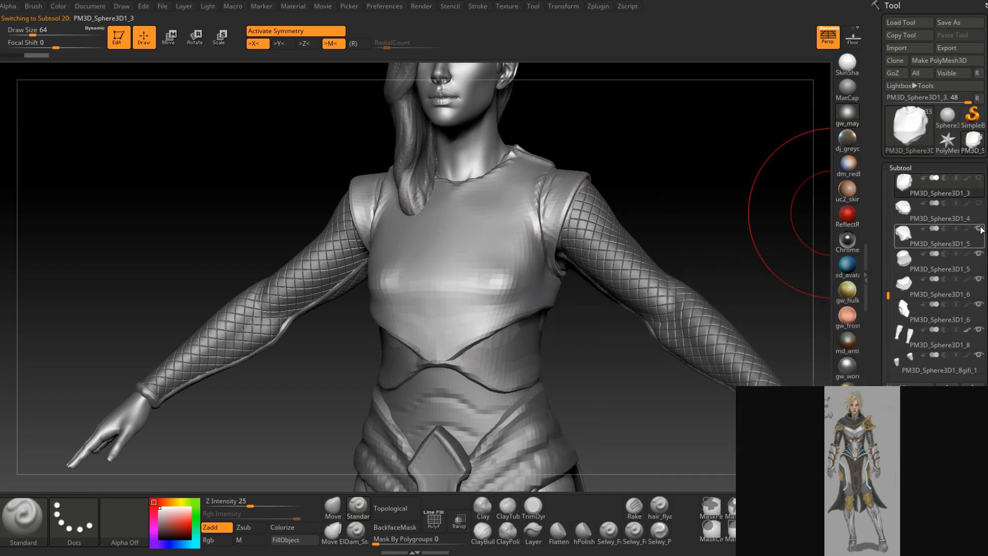
{"action": "left_click", "coordinate": [980, 229]}
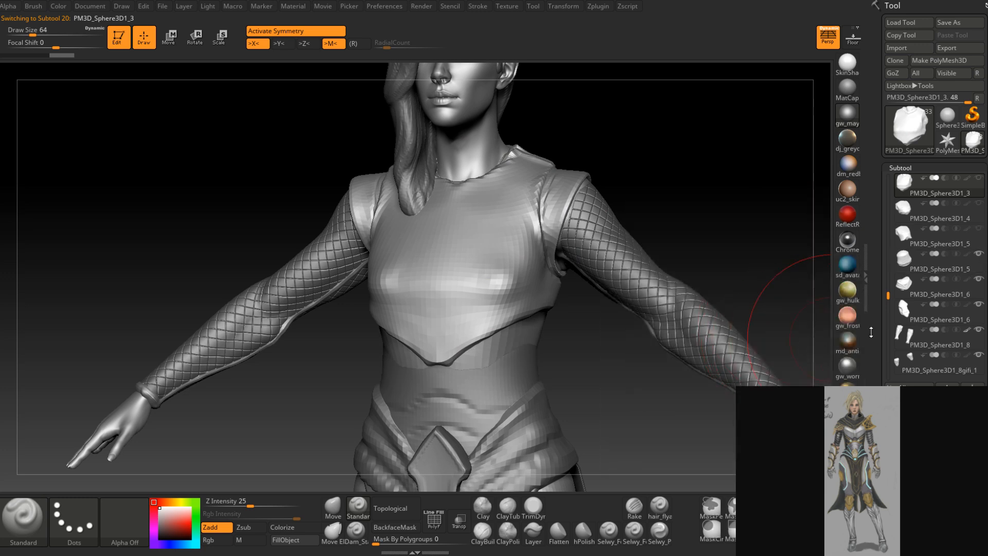
Show the Armour_003 subtool, make it the active subtool and examine its torso bands from the side
{"action": "left_click_drag", "start_coordinate": [888, 297], "coordinate": [888, 334]}
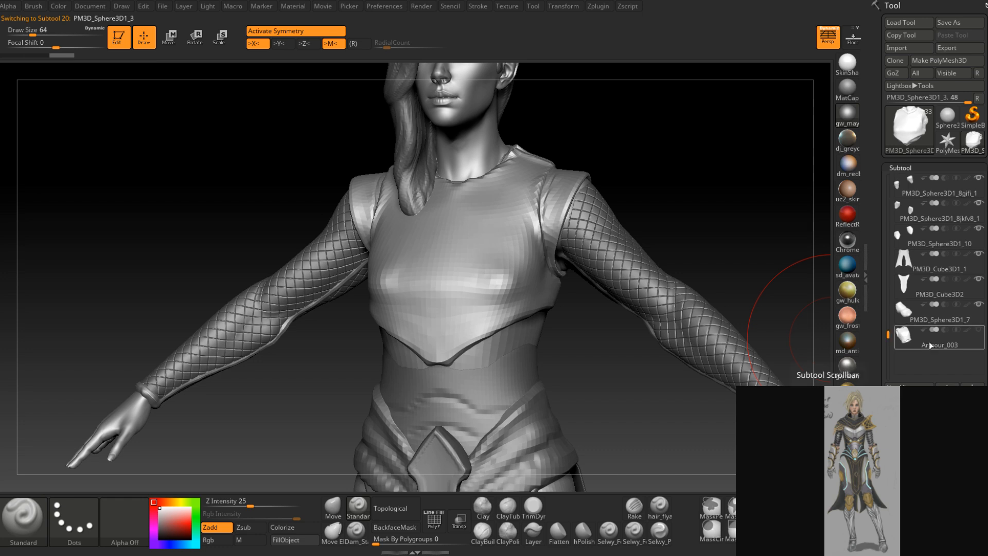
{"action": "left_click", "coordinate": [978, 331]}
{"action": "left_click", "coordinate": [910, 347]}
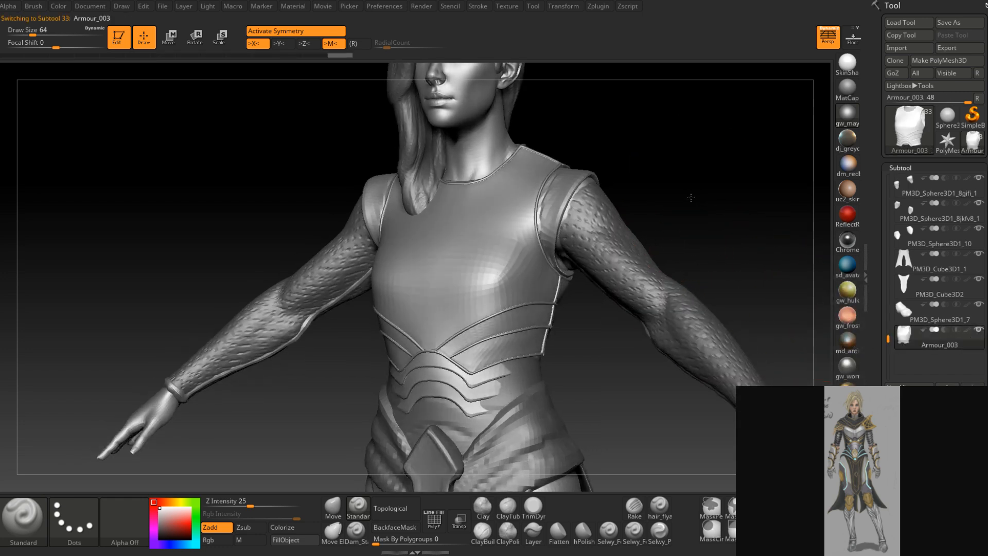
{"action": "left_click_drag", "start_coordinate": [691, 198], "coordinate": [701, 157], "text": "alt"}
{"action": "left_click_drag", "start_coordinate": [620, 300], "coordinate": [624, 331]}
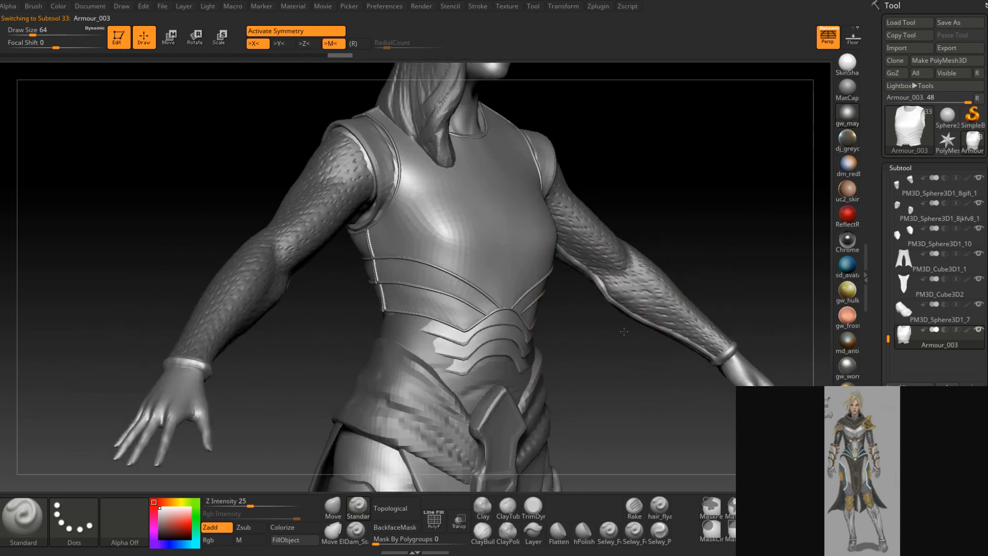
{"action": "mouse_move", "coordinate": [717, 172]}
{"action": "left_mouse_down"}
{"action": "mouse_move", "coordinate": [588, 342]}
{"action": "mouse_move", "coordinate": [585, 327]}
{"action": "left_mouse_up"}
{"action": "right_click_drag", "start_coordinate": [585, 327], "coordinate": [664, 329], "text": "ctrl"}
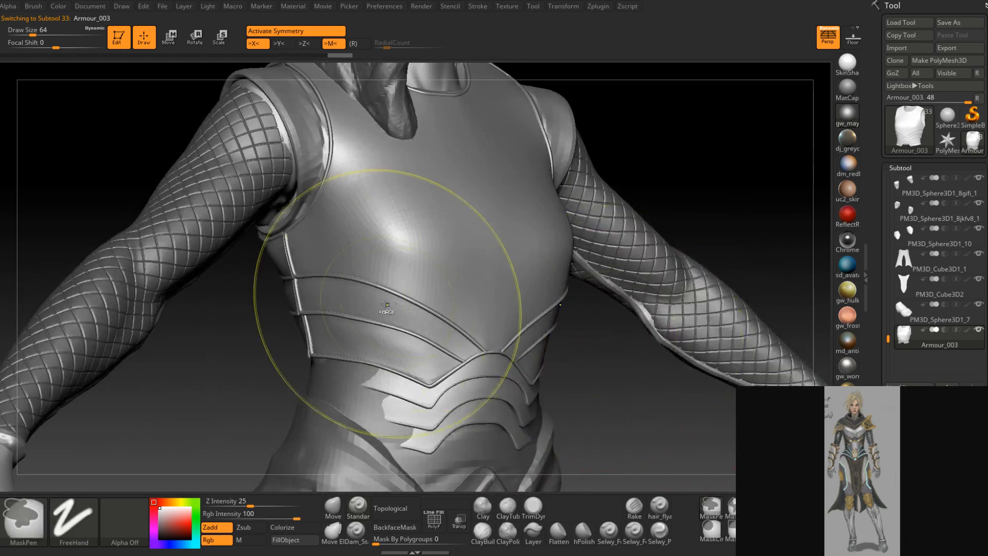
Examine the torso bands of Armour_003 and make the first PM3D_Sphere3D1_6 waist-cloth subtool active
{"action": "right_click_drag", "start_coordinate": [387, 304], "coordinate": [326, 280], "text": "ctrl"}
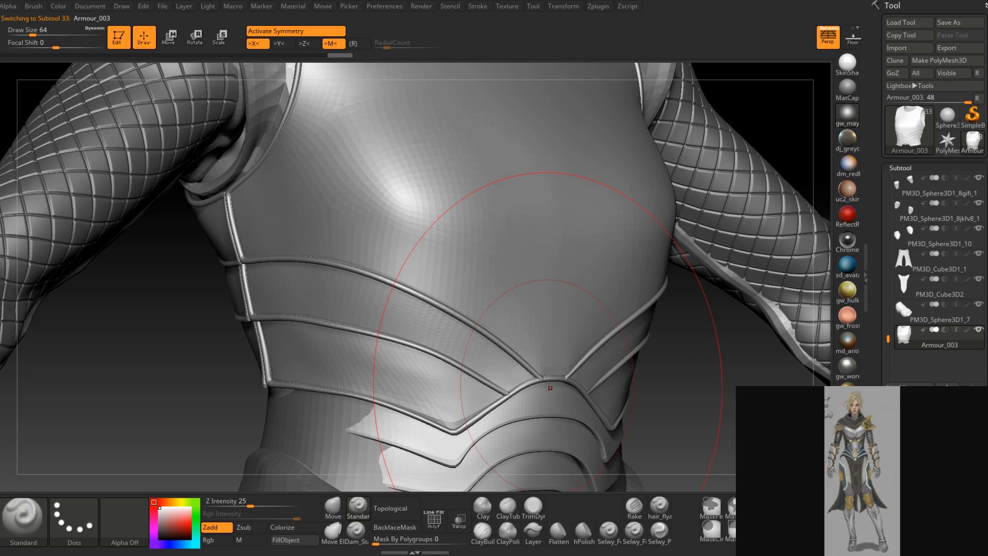
{"action": "left_click_drag", "start_coordinate": [669, 391], "coordinate": [582, 345]}
{"action": "left_click_drag", "start_coordinate": [582, 432], "coordinate": [535, 242], "text": "alt"}
{"action": "left_click", "coordinate": [393, 174], "text": "alt"}
{"action": "right_click_drag", "start_coordinate": [468, 194], "coordinate": [537, 290], "text": "alt"}
{"action": "right_click_drag", "start_coordinate": [454, 249], "coordinate": [425, 266], "text": "ctrl"}
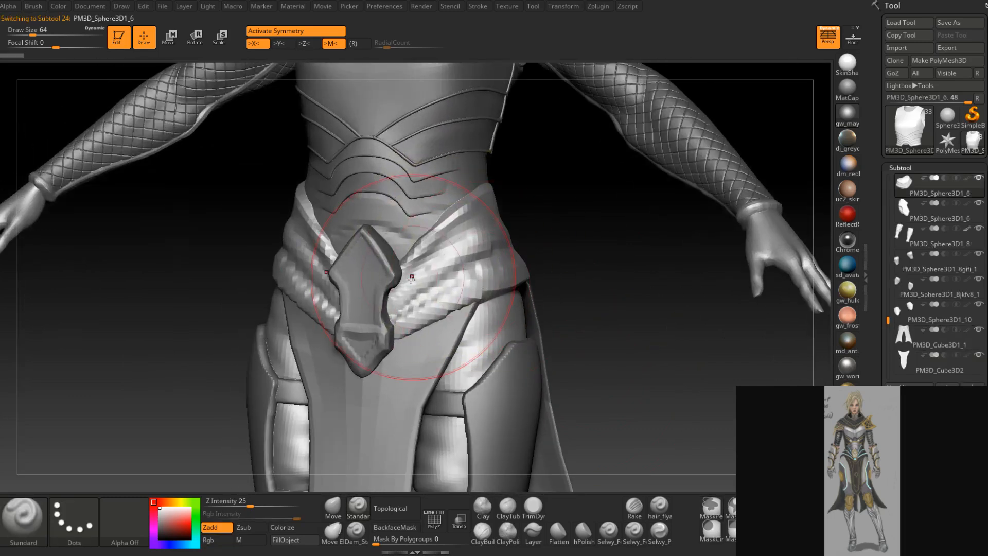
Examine the waist from the front, activating PM3D_Sphere3D1_5 and the PM3D_Sphere3D1_6 subtool listed directly below it
{"action": "left_click_drag", "start_coordinate": [557, 257], "coordinate": [568, 273]}
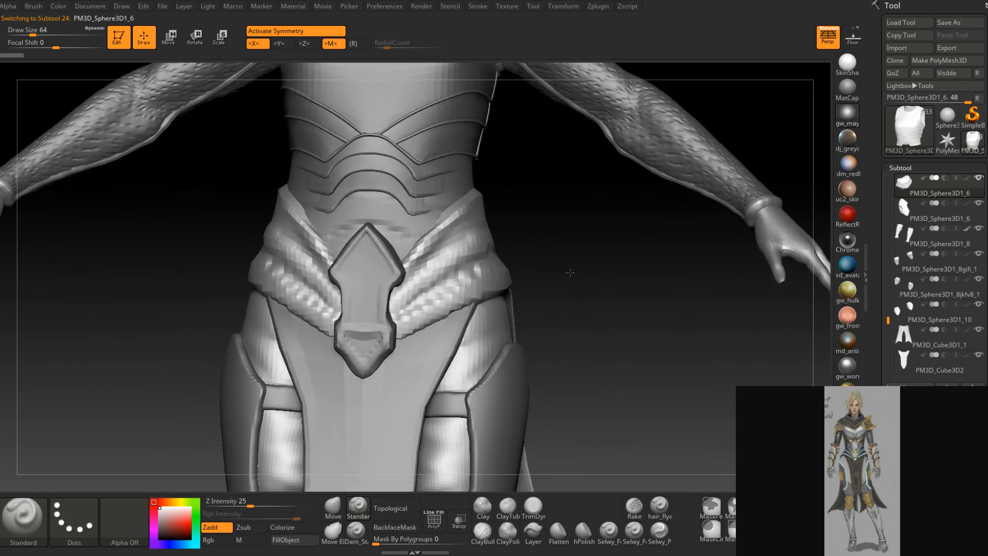
{"action": "left_click", "coordinate": [449, 212], "text": "alt"}
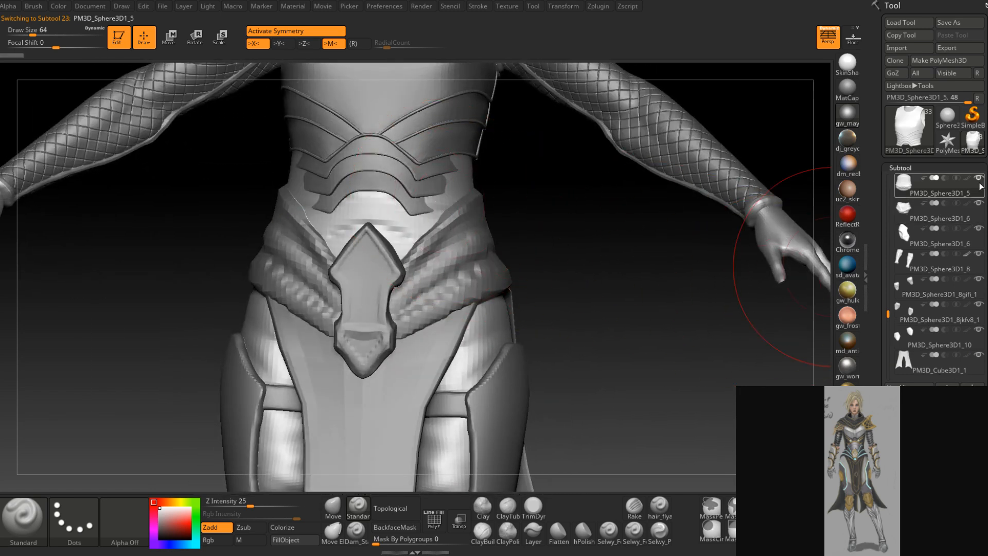
{"action": "left_click", "coordinate": [941, 211]}
{"action": "mouse_move", "coordinate": [611, 288]}
{"action": "left_mouse_down"}
{"action": "mouse_move", "coordinate": [615, 300]}
{"action": "mouse_move", "coordinate": [604, 294]}
{"action": "left_mouse_up"}
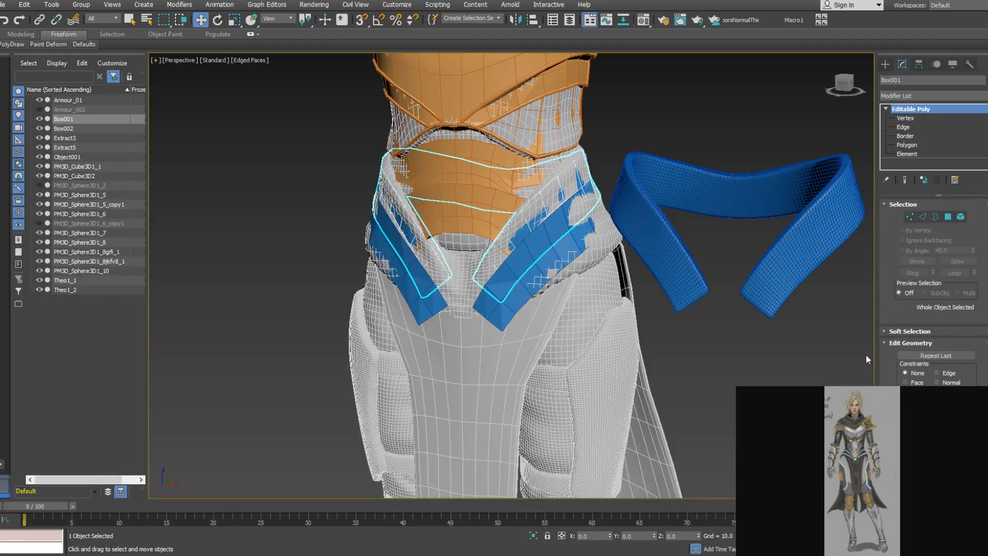
Switch to 3ds Max, inspect the smoothed reference strip Box002, and select the low-poly waist strip Box001
{"action": "left_click", "coordinate": [777, 289]}
{"action": "middle_click_drag", "start_coordinate": [803, 339], "coordinate": [675, 350], "text": "alt"}
{"action": "scroll", "coordinate": [650, 284], "scroll_direction": "up", "scroll_amount": 5}
{"action": "middle_click_drag", "start_coordinate": [649, 284], "coordinate": [694, 299], "text": "alt"}
{"action": "scroll", "coordinate": [715, 289], "scroll_direction": "down", "scroll_amount": 4}
{"action": "scroll", "coordinate": [643, 299], "scroll_direction": "up", "scroll_amount": 4}
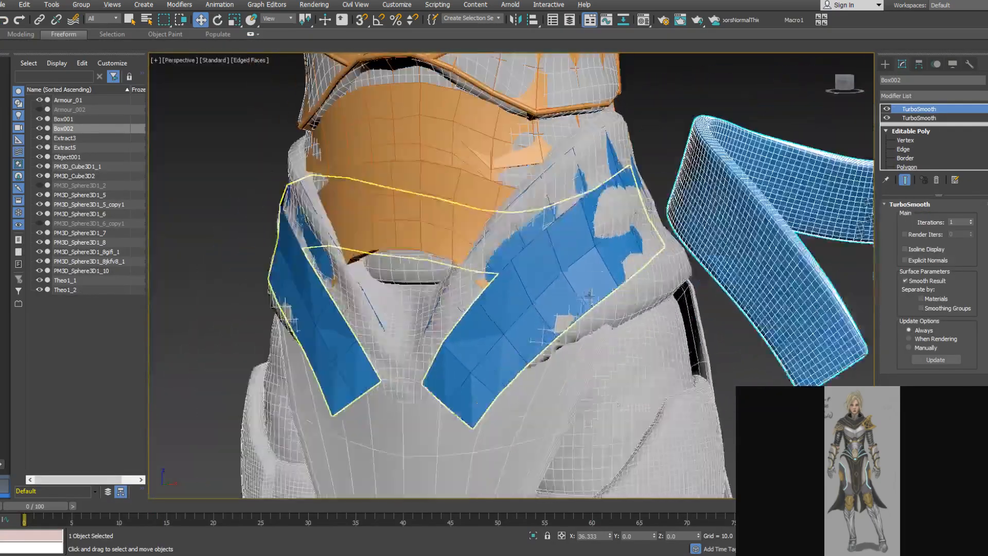
{"action": "left_click", "coordinate": [520, 233]}
{"action": "middle_click_drag", "start_coordinate": [519, 235], "coordinate": [584, 258], "text": "alt"}
{"action": "scroll", "coordinate": [585, 258], "scroll_direction": "up", "scroll_amount": 4}
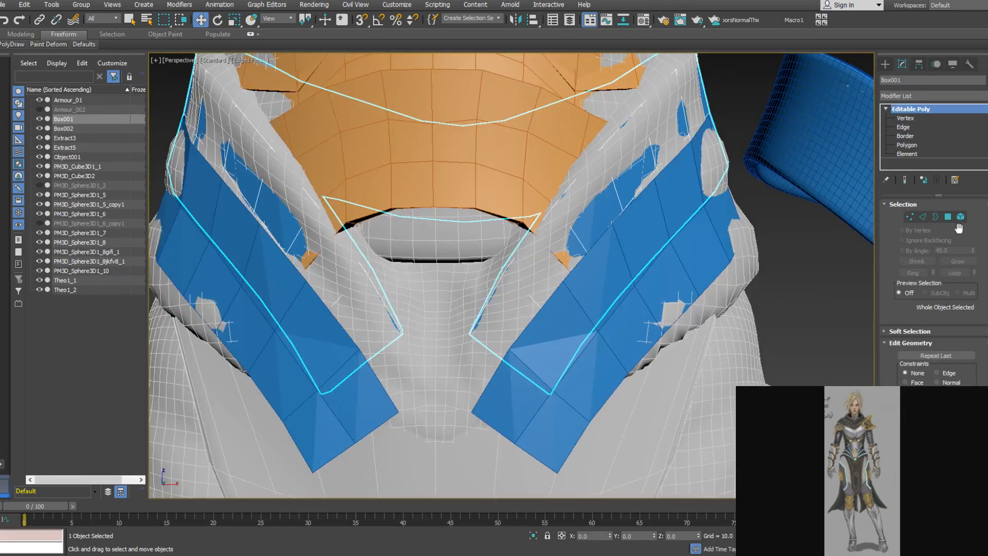
Select the upper waist strip of Box001 as an element and assign it to smoothing group 1
{"action": "left_click", "coordinate": [925, 216]}
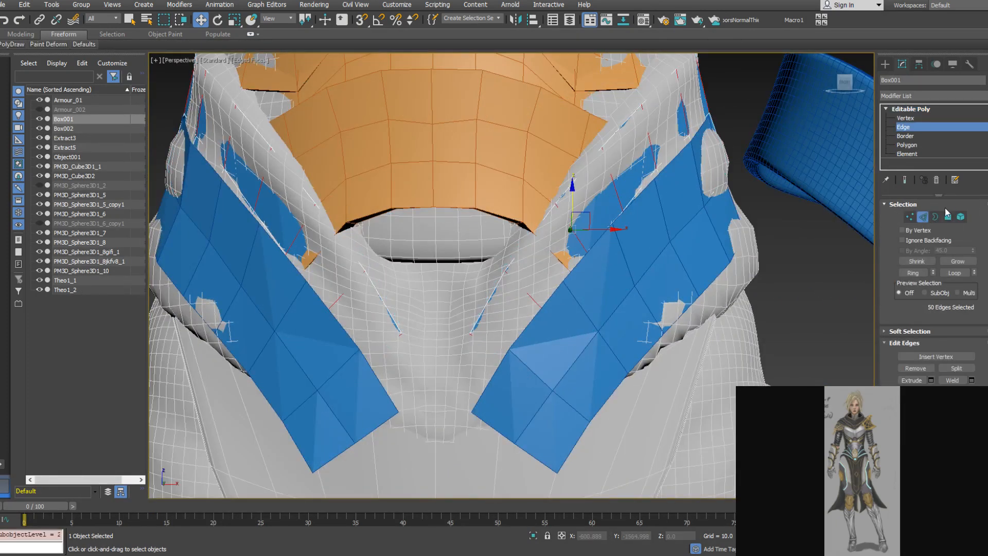
{"action": "left_click", "coordinate": [959, 217]}
{"action": "left_click", "coordinate": [616, 220]}
{"action": "left_click_drag", "start_coordinate": [976, 319], "coordinate": [958, 135]}
{"action": "scroll", "coordinate": [909, 375], "scroll_direction": "down", "scroll_amount": 5}
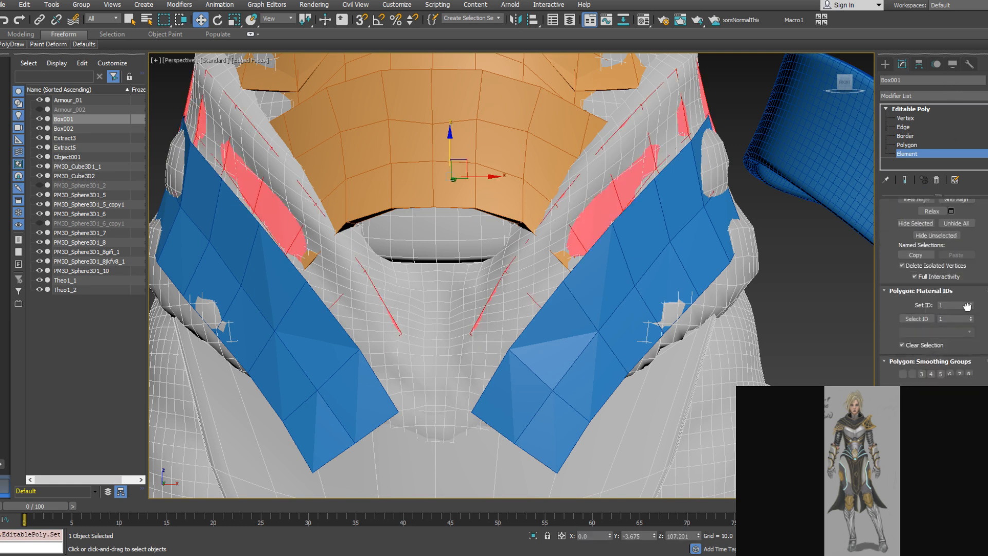
{"action": "left_click", "coordinate": [902, 366]}
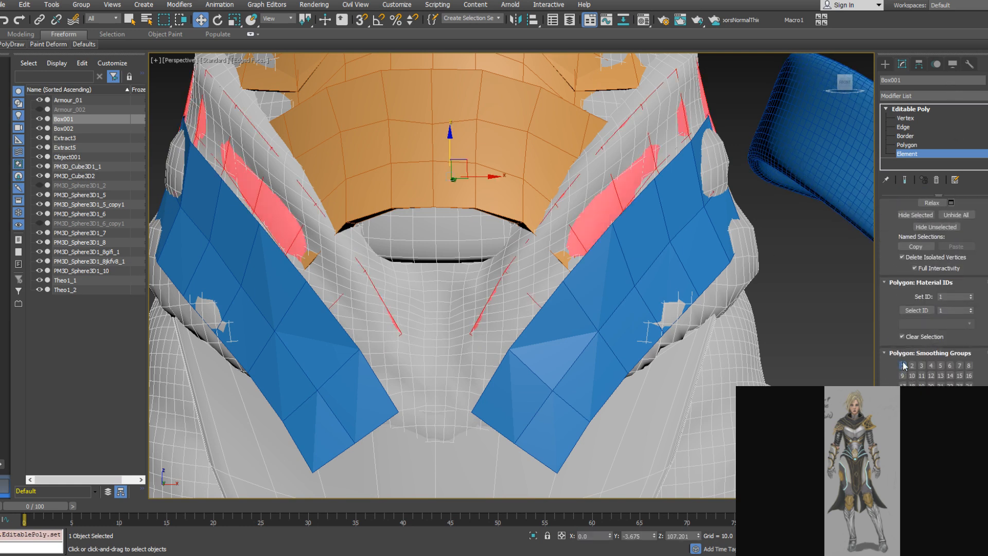
Select an edge ring on the upper waist strip of Box001 and convert it to a polygon selection
{"action": "left_click", "coordinate": [904, 128]}
{"action": "middle_click_drag", "start_coordinate": [587, 261], "coordinate": [615, 240], "text": "alt"}
{"action": "left_click", "coordinate": [612, 223]}
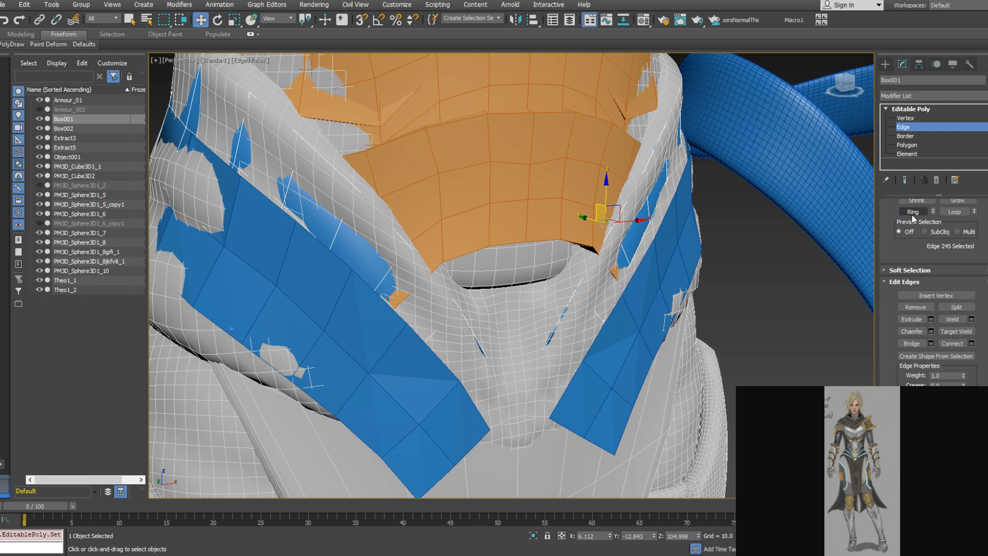
{"action": "left_click", "coordinate": [912, 213]}
{"action": "right_click", "coordinate": [752, 249]}
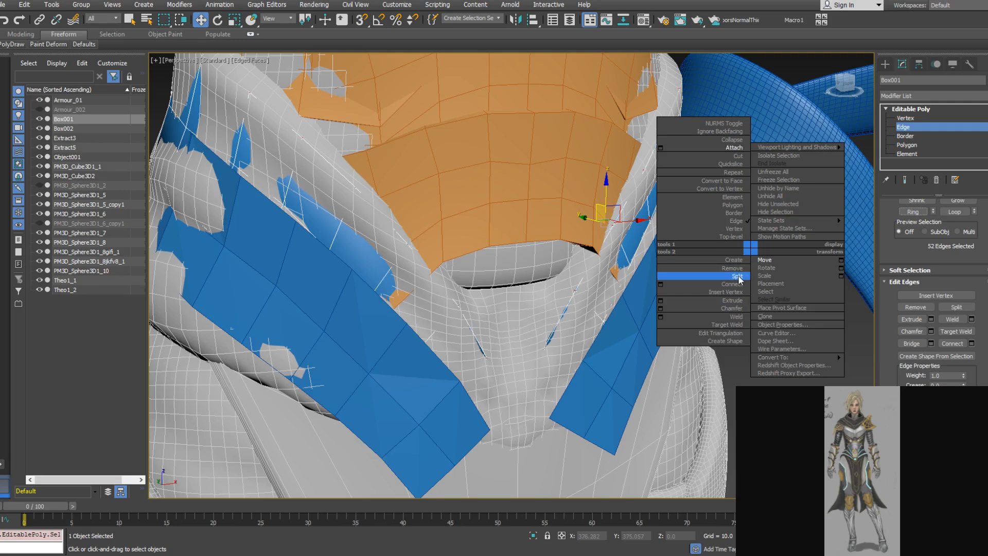
{"action": "left_click", "coordinate": [728, 181]}
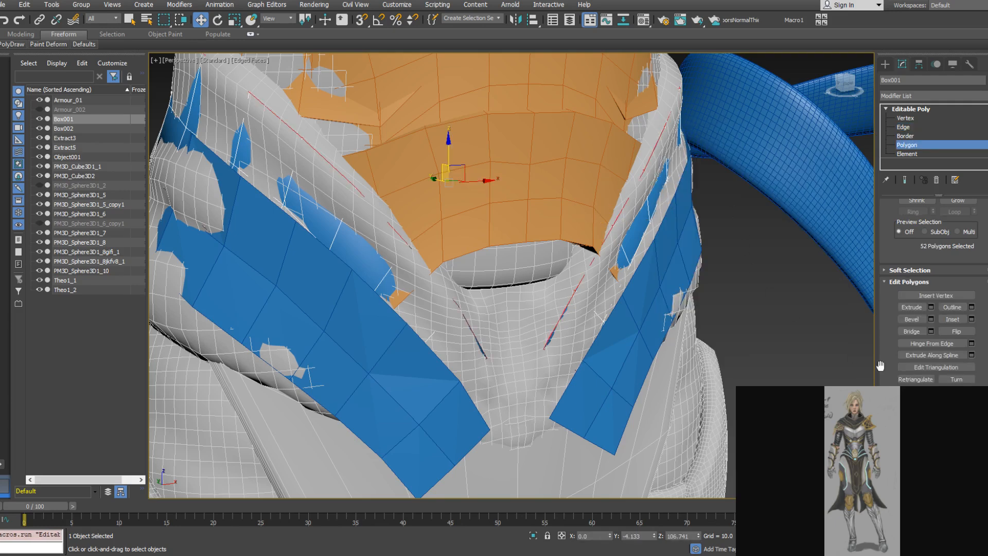
{"action": "scroll", "coordinate": [985, 379], "scroll_direction": "down", "scroll_amount": 5}
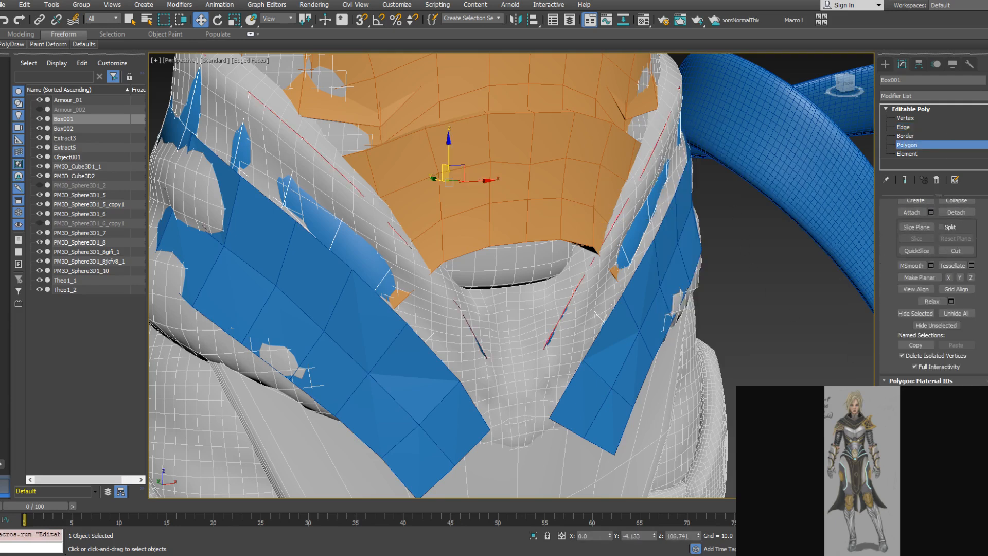
Select the narrow polygons at the front ends of the Box001 strip in wireframe display, and leave polygon editing
{"action": "middle_click_drag", "start_coordinate": [630, 314], "coordinate": [635, 292], "text": "alt"}
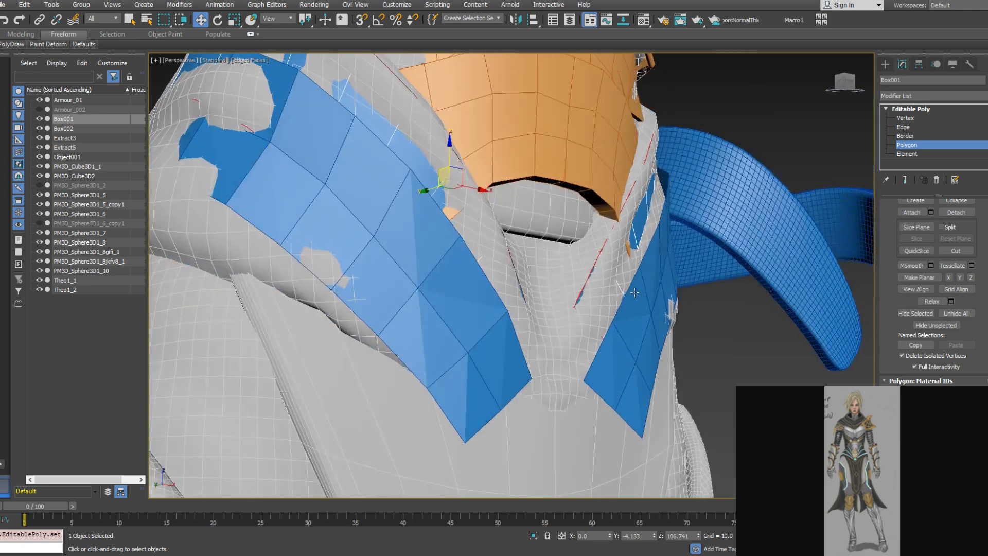
{"action": "key", "text": "F3"}
{"action": "left_click", "coordinate": [589, 330]}
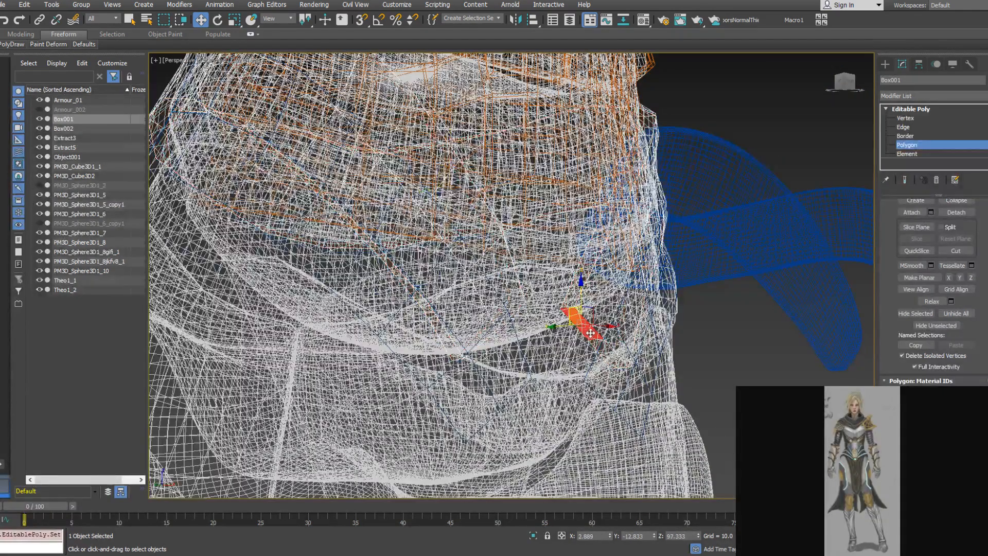
{"action": "left_click", "coordinate": [610, 357], "text": "ctrl"}
{"action": "middle_click_drag", "start_coordinate": [609, 357], "coordinate": [509, 332], "text": "alt"}
{"action": "left_click", "coordinate": [488, 343], "text": "ctrl"}
{"action": "left_click", "coordinate": [466, 364], "text": "ctrl"}
{"action": "middle_click_drag", "start_coordinate": [466, 364], "coordinate": [544, 294], "text": "alt"}
{"action": "scroll", "coordinate": [571, 254], "scroll_direction": "down", "scroll_amount": 2}
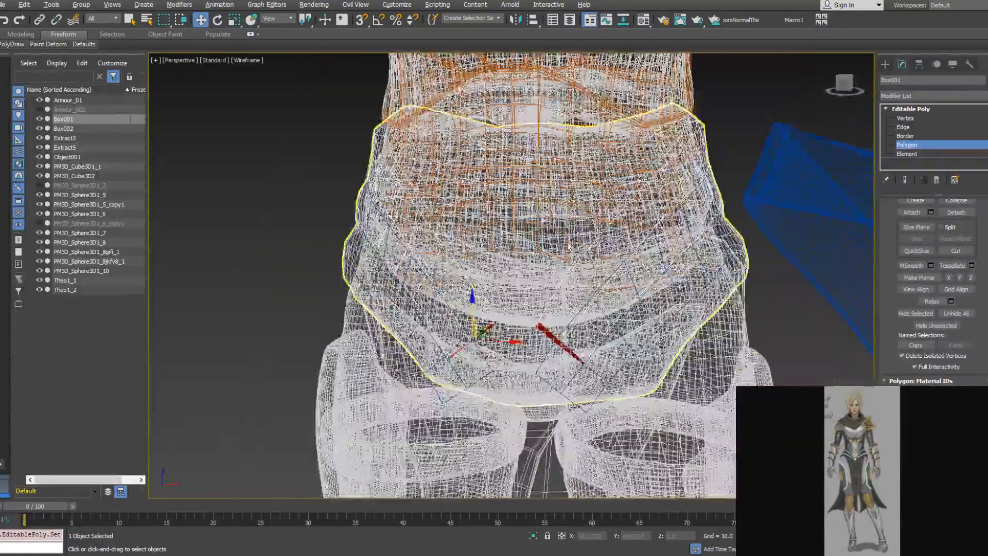
{"action": "middle_click_drag", "start_coordinate": [571, 254], "coordinate": [558, 221], "text": "alt"}
{"action": "middle_click_drag", "start_coordinate": [709, 265], "coordinate": [575, 279], "text": "alt"}
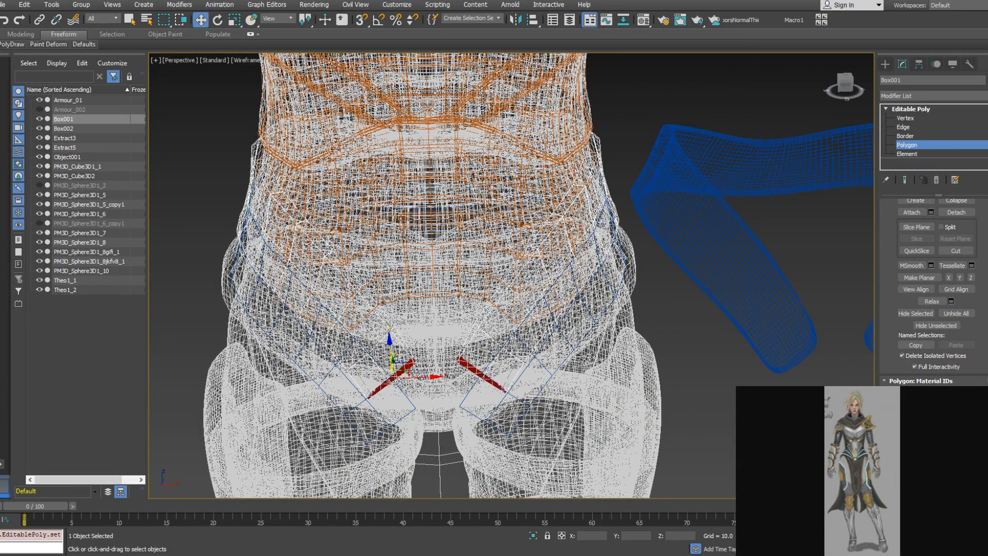
{"action": "middle_click_drag", "start_coordinate": [635, 370], "coordinate": [676, 332], "text": "alt"}
{"action": "left_click", "coordinate": [904, 145]}
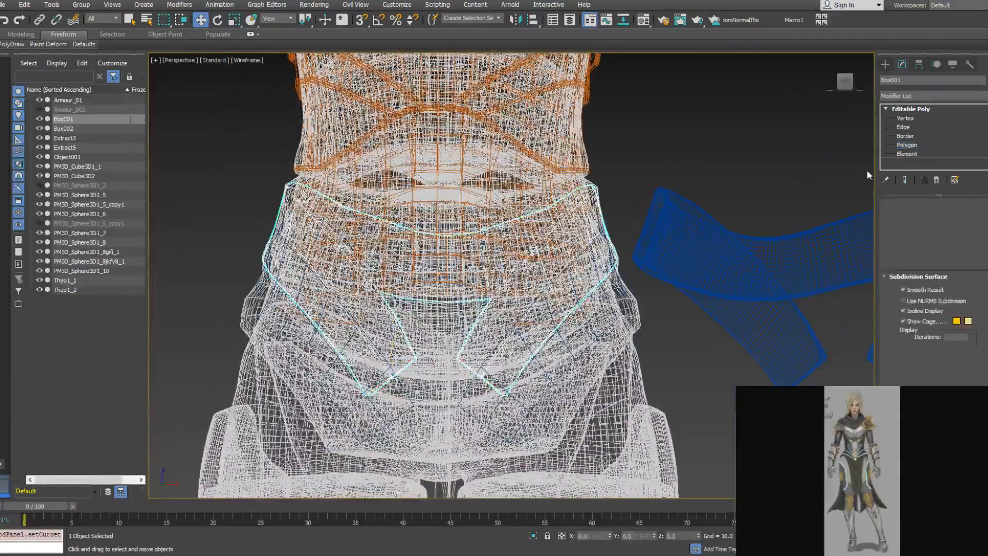
Return to edge editing on Box001 and select the full edge ring around the upper waist strip
{"action": "scroll", "coordinate": [887, 229], "scroll_direction": "up", "scroll_amount": 5}
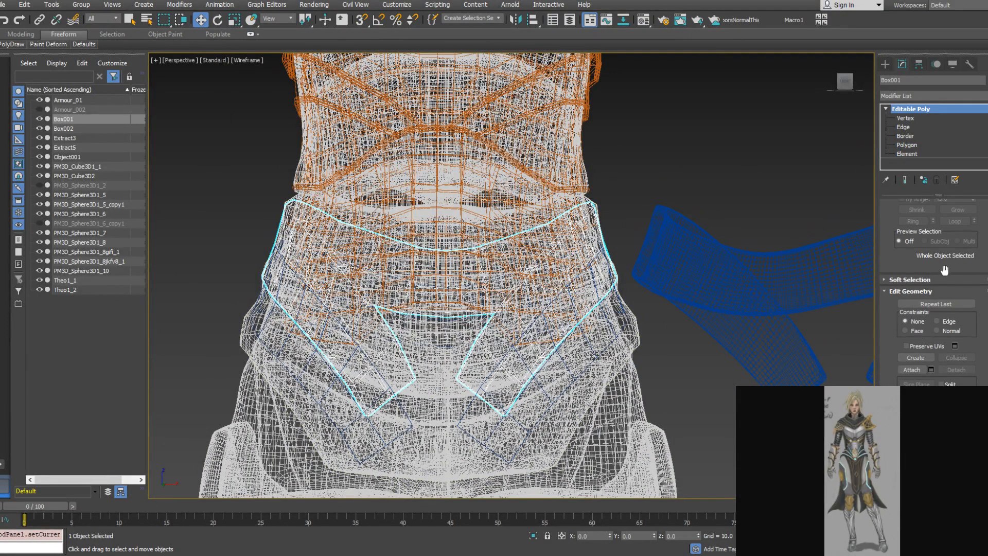
{"action": "scroll", "coordinate": [944, 270], "scroll_direction": "up", "scroll_amount": 2}
{"action": "left_click", "coordinate": [923, 216]}
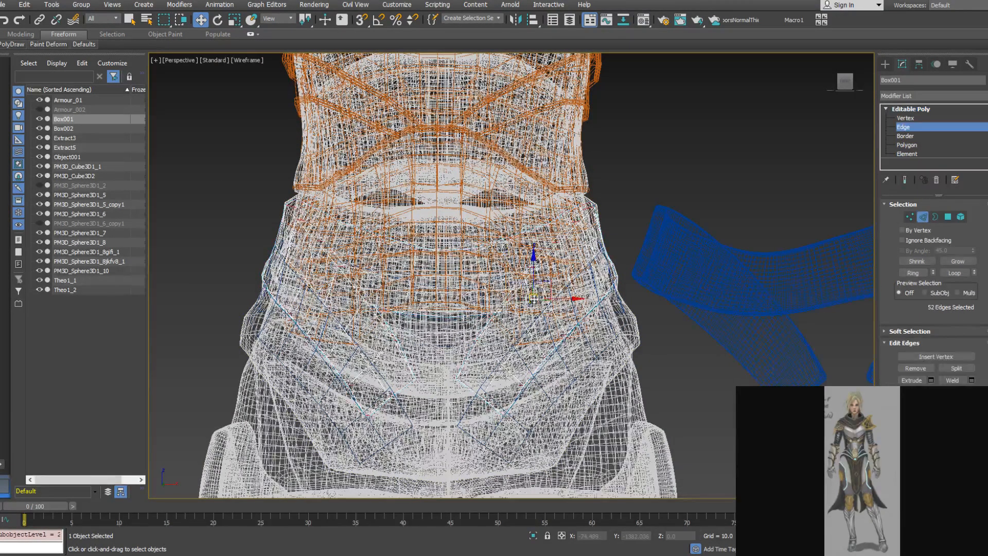
{"action": "left_click", "coordinate": [548, 280]}
{"action": "left_click", "coordinate": [924, 275]}
{"action": "middle_click_drag", "start_coordinate": [637, 278], "coordinate": [556, 247], "text": "alt"}
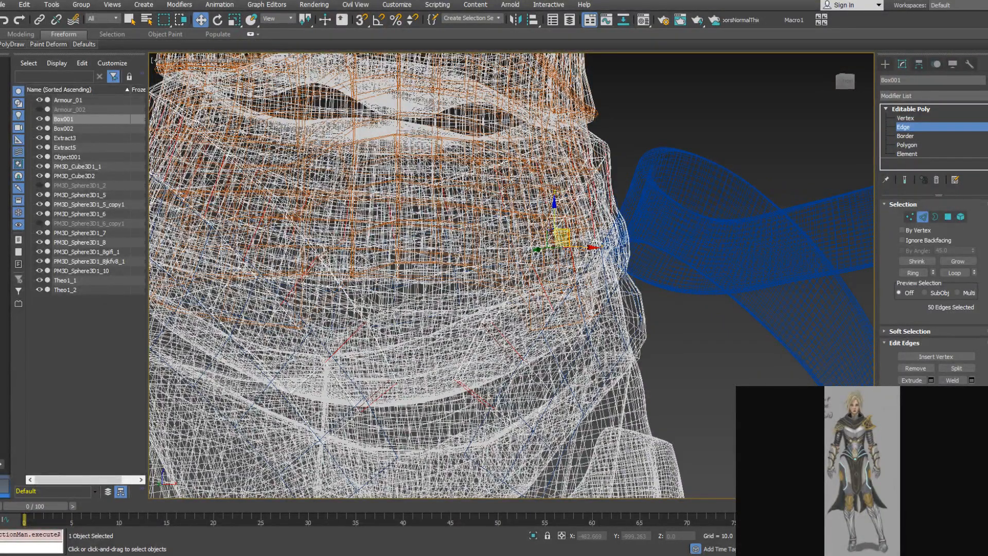
{"action": "middle_click_drag", "start_coordinate": [554, 275], "coordinate": [650, 240]}
{"action": "scroll", "coordinate": [574, 198], "scroll_direction": "up", "scroll_amount": 2}
{"action": "scroll", "coordinate": [596, 256], "scroll_direction": "down", "scroll_amount": 3}
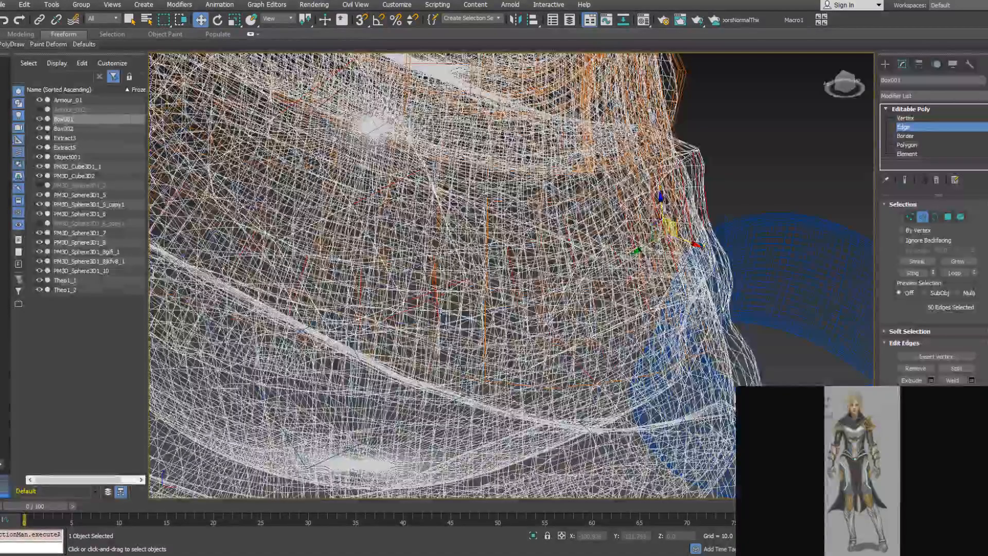
Connect the selected edge ring with one segment, adjust its slide, and apply it while keeping the Connect settings open
{"action": "key", "text": "F3"}
{"action": "key", "text": "F3"}
{"action": "middle_click_drag", "start_coordinate": [674, 233], "coordinate": [657, 220], "text": "alt"}
{"action": "scroll", "coordinate": [664, 214], "scroll_direction": "down", "scroll_amount": 4}
{"action": "scroll", "coordinate": [658, 220], "scroll_direction": "up", "scroll_amount": 6}
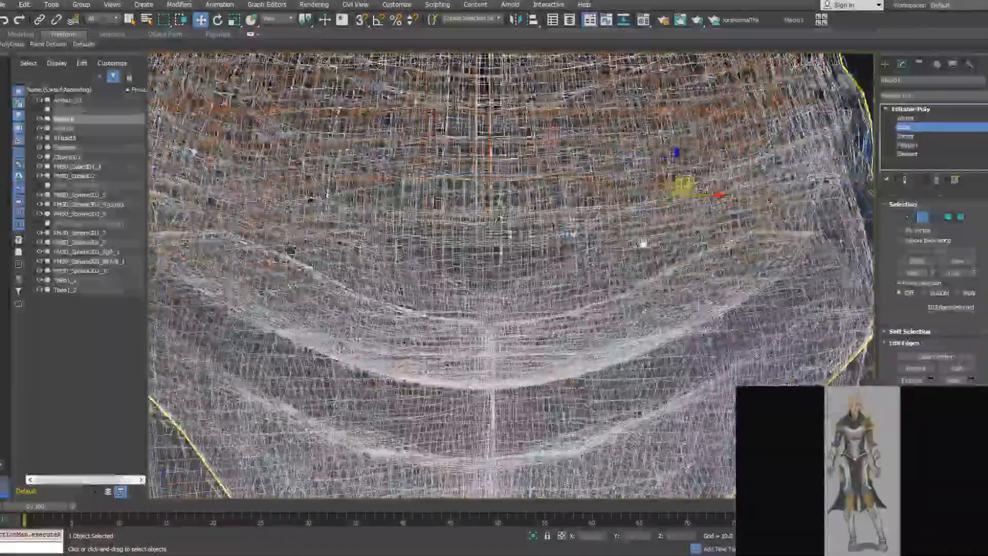
{"action": "scroll", "coordinate": [643, 241], "scroll_direction": "down", "scroll_amount": 5}
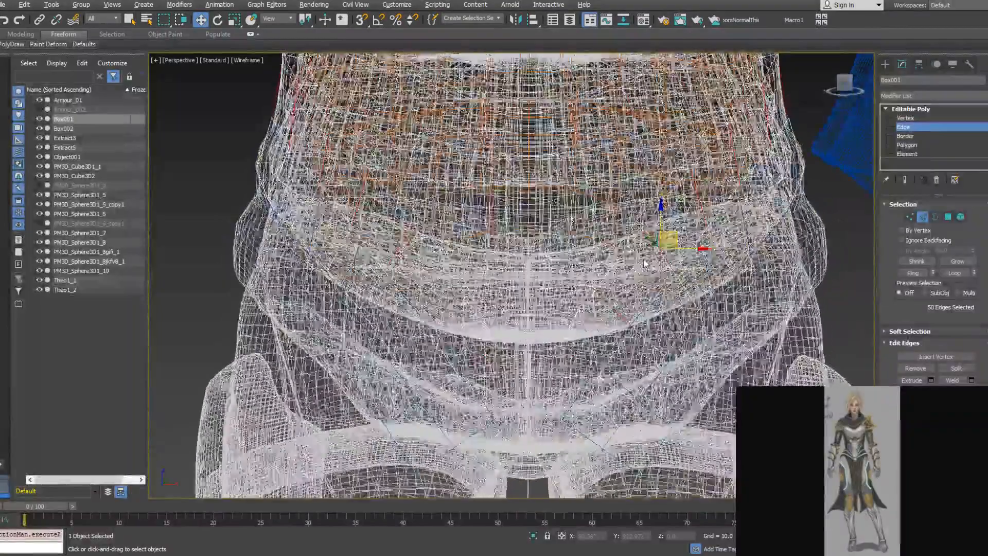
{"action": "middle_click_drag", "start_coordinate": [644, 263], "coordinate": [649, 268], "text": "alt"}
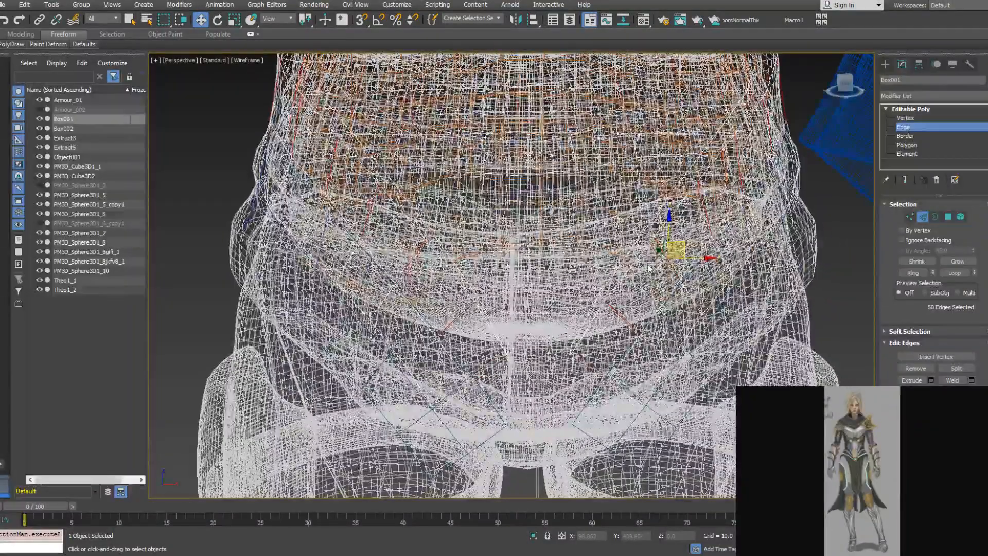
{"action": "scroll", "coordinate": [649, 252], "scroll_direction": "up", "scroll_amount": 3}
{"action": "right_click", "coordinate": [652, 237]}
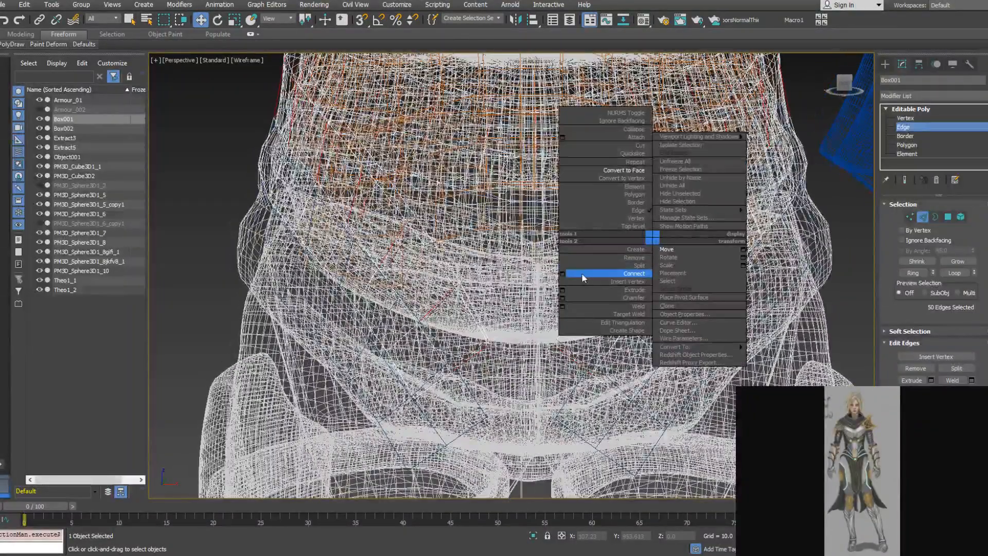
{"action": "left_click", "coordinate": [564, 273]}
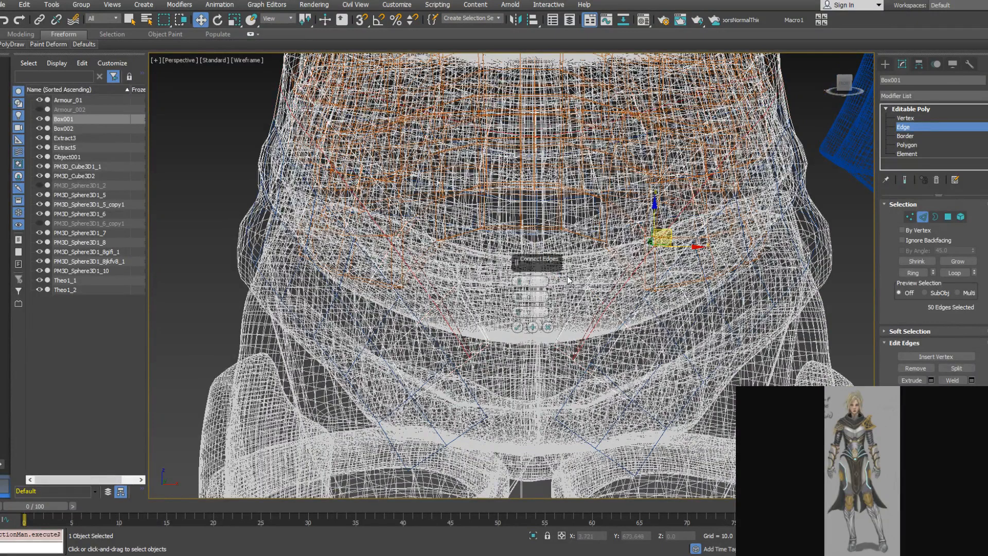
{"action": "left_click", "coordinate": [519, 281]}
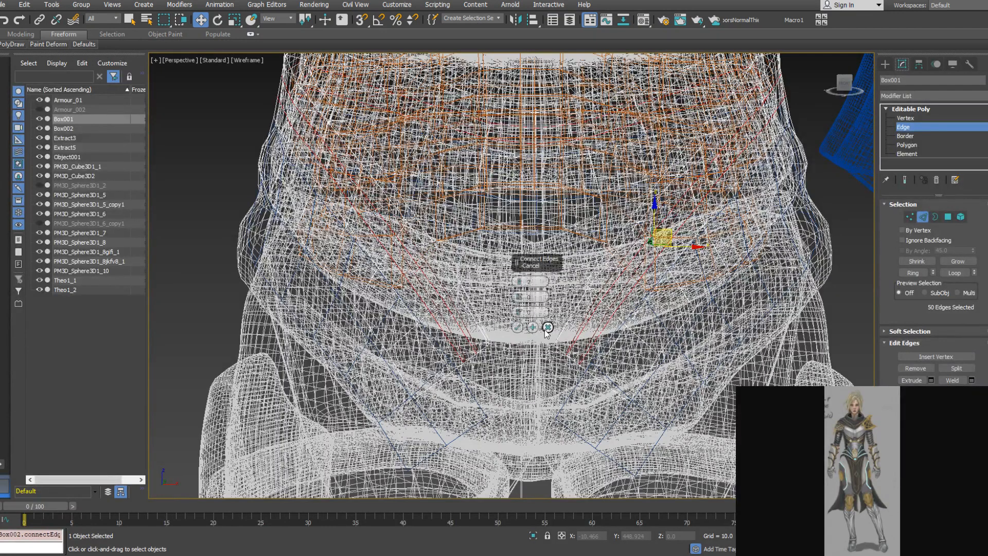
{"action": "left_click", "coordinate": [520, 284]}
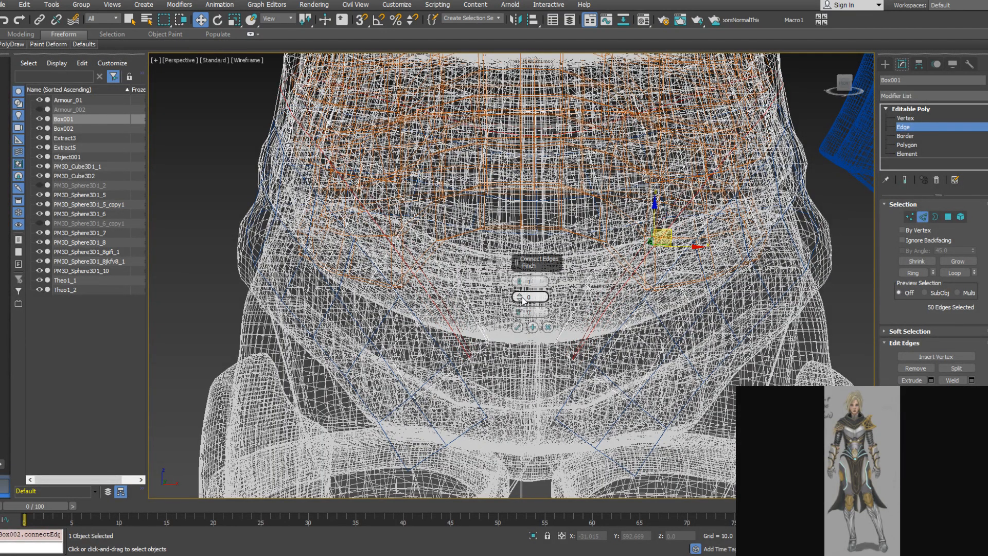
{"action": "left_click_drag", "start_coordinate": [519, 311], "coordinate": [522, 274]}
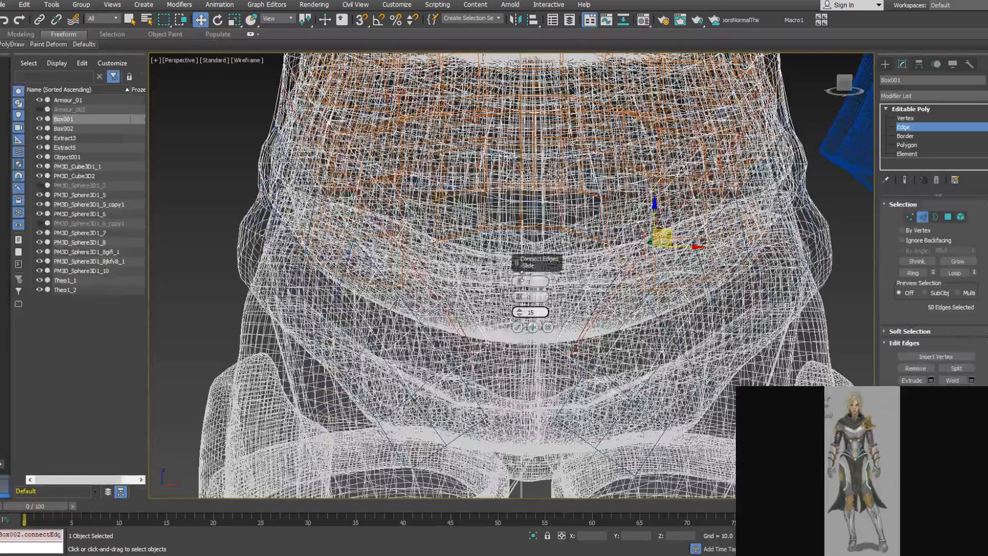
{"action": "left_click_drag", "start_coordinate": [522, 278], "coordinate": [533, 315]}
{"action": "left_click", "coordinate": [533, 327]}
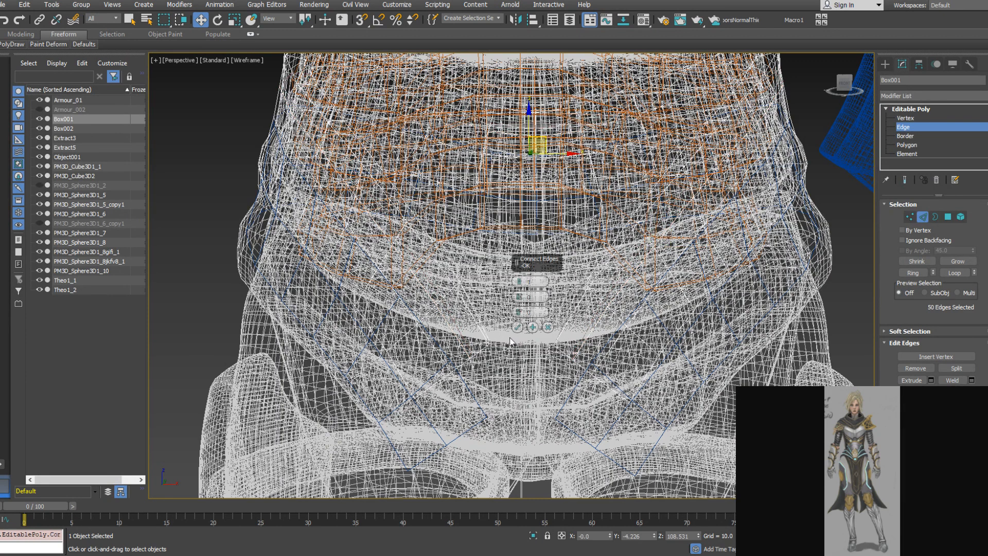
Select the next edge ring on the upper waist strip and connect it, adjusting the segments and their spacing
{"action": "left_click", "coordinate": [481, 351]}
{"action": "left_click", "coordinate": [912, 273]}
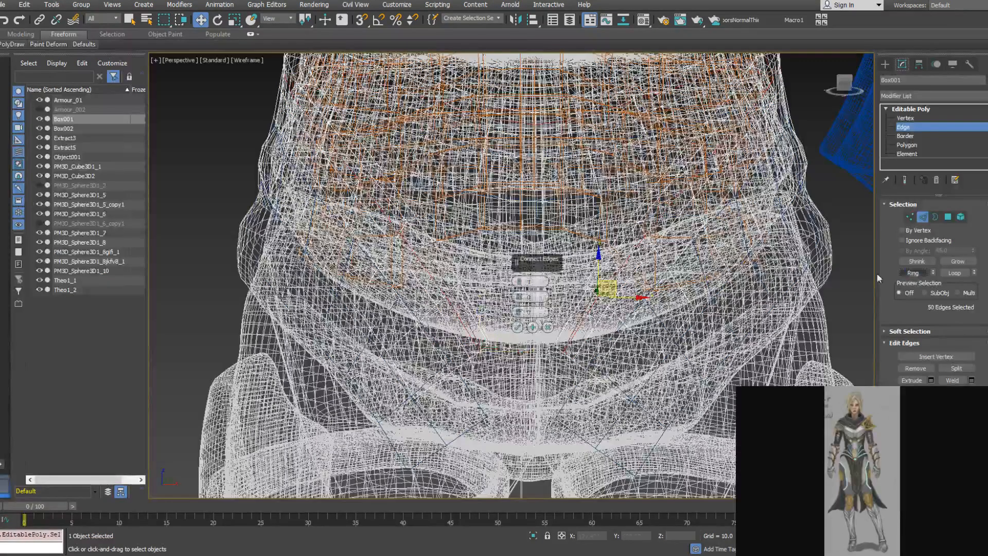
{"action": "left_click", "coordinate": [519, 280]}
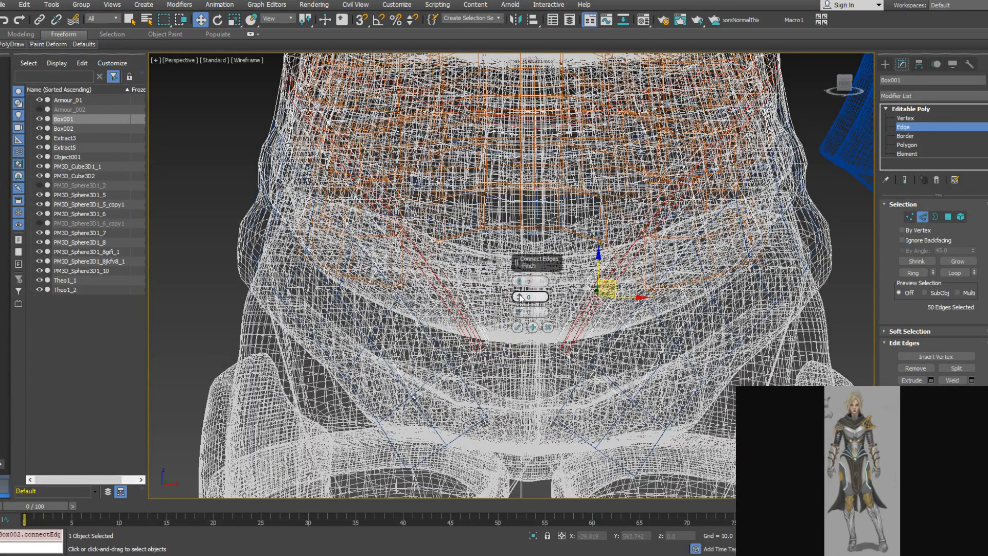
{"action": "left_click_drag", "start_coordinate": [519, 312], "coordinate": [533, 396]}
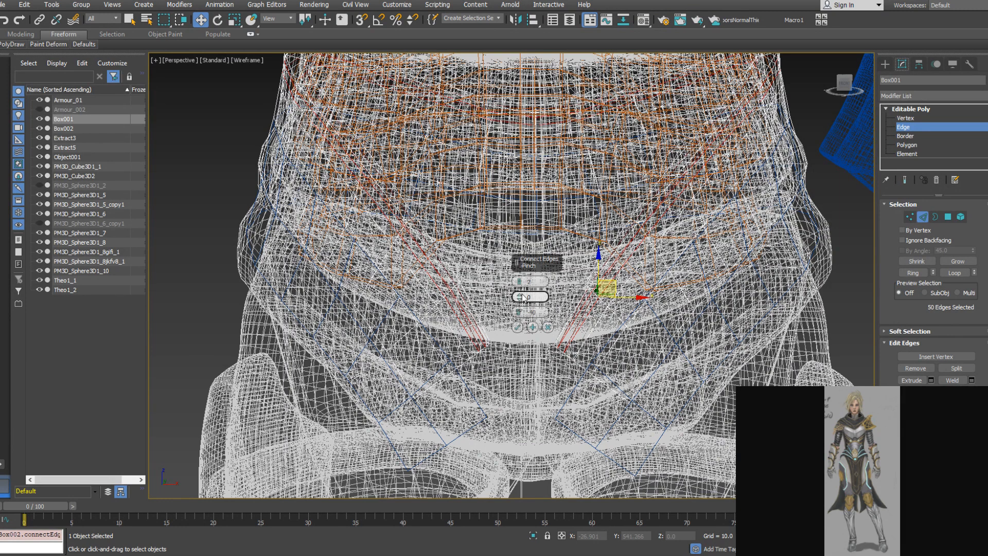
{"action": "left_click", "coordinate": [519, 326]}
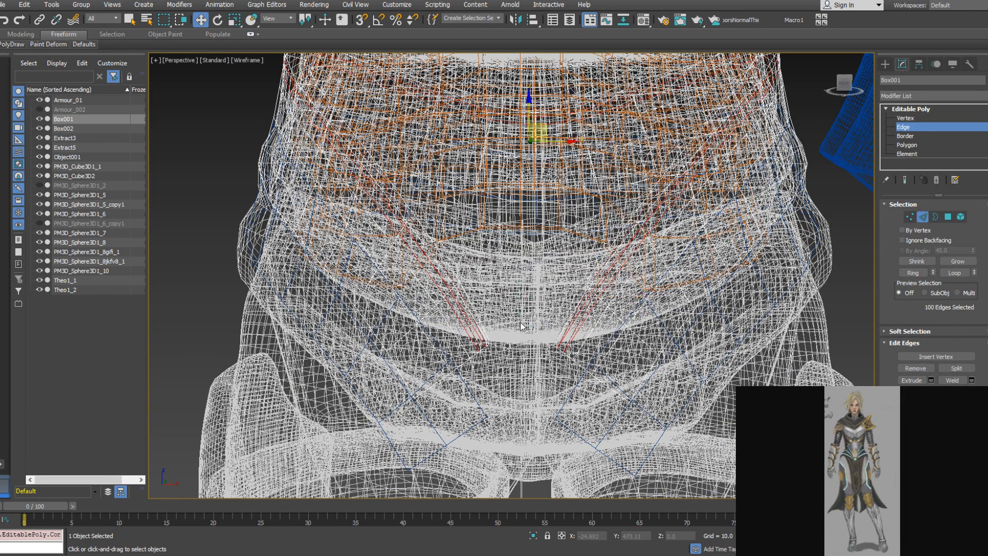
Select the edge ring between the new loops on the Box001 strip and convert it to a polygon selection
{"action": "left_click", "coordinate": [596, 294]}
{"action": "left_click", "coordinate": [918, 273]}
{"action": "right_click", "coordinate": [687, 239]}
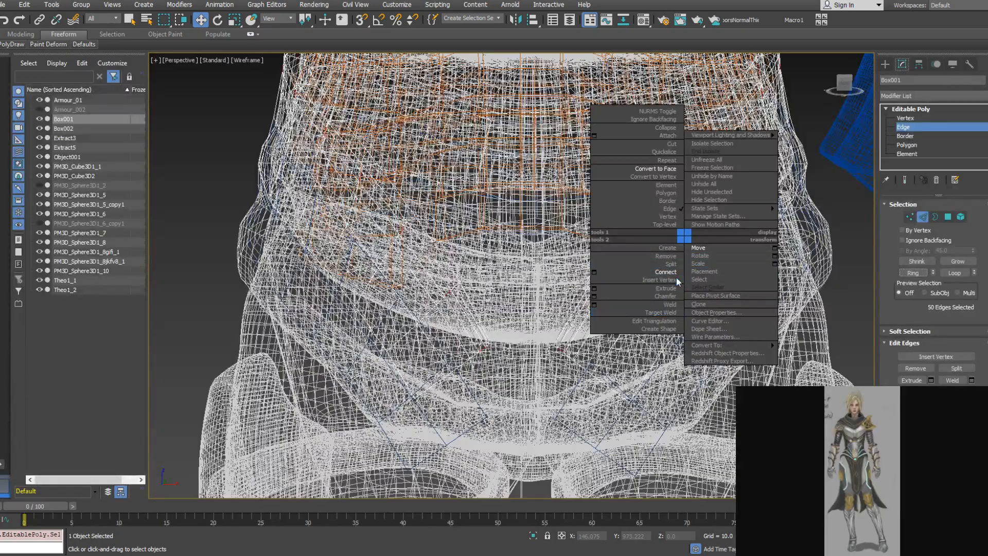
{"action": "left_click", "coordinate": [666, 170]}
Open the Bevel settings for the selected narrow polygons, with outline 0 and height -0.01, in edged-faces display
{"action": "middle_click_drag", "start_coordinate": [666, 173], "coordinate": [581, 180], "text": "alt"}
{"action": "middle_click_drag", "start_coordinate": [487, 177], "coordinate": [813, 219], "text": "alt"}
{"action": "mouse_move", "coordinate": [724, 288]}
{"action": "middle_mouse_down", "text": "alt"}
{"action": "mouse_move", "coordinate": [643, 289]}
{"action": "mouse_move", "coordinate": [612, 216]}
{"action": "mouse_move", "coordinate": [661, 293]}
{"action": "mouse_move", "coordinate": [712, 304]}
{"action": "mouse_move", "coordinate": [728, 288]}
{"action": "middle_mouse_up", "text": "alt"}
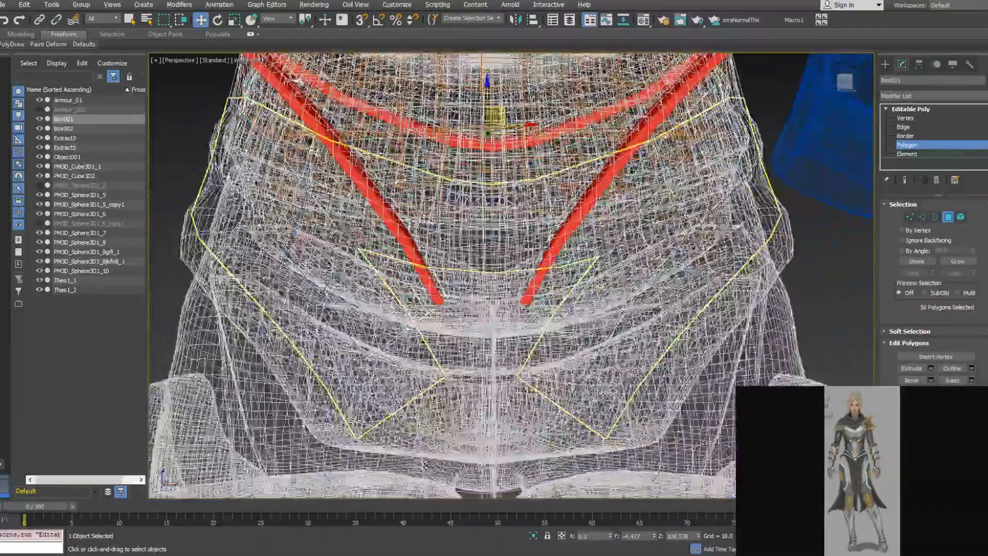
{"action": "scroll", "coordinate": [728, 288], "scroll_direction": "up", "scroll_amount": 3}
{"action": "middle_click_drag", "start_coordinate": [735, 326], "coordinate": [761, 333], "text": "alt"}
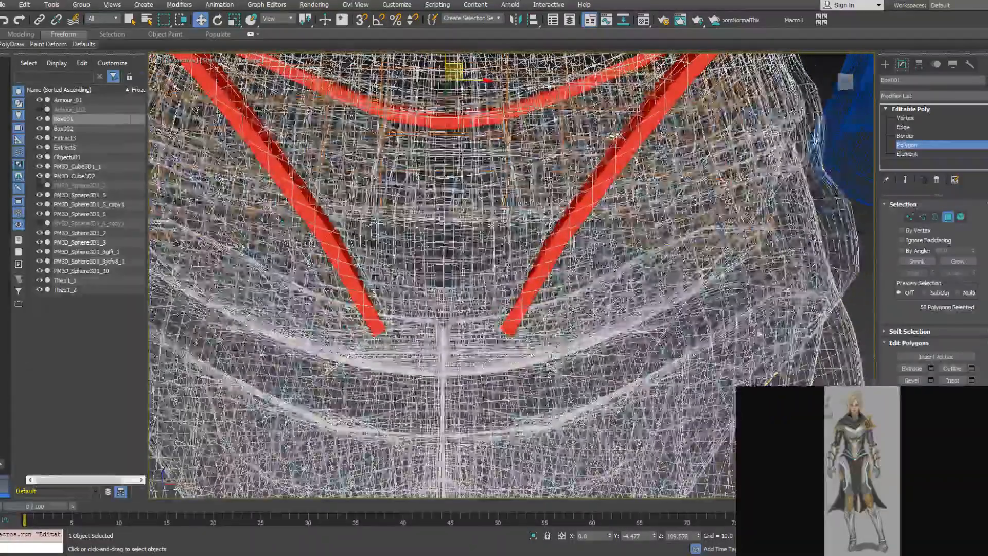
{"action": "left_click", "coordinate": [930, 392]}
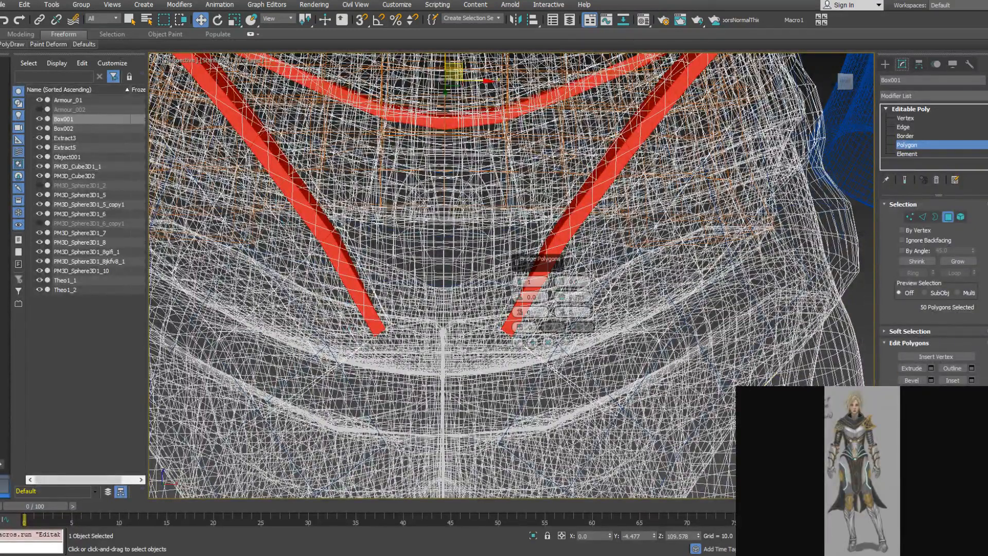
{"action": "left_click", "coordinate": [930, 381]}
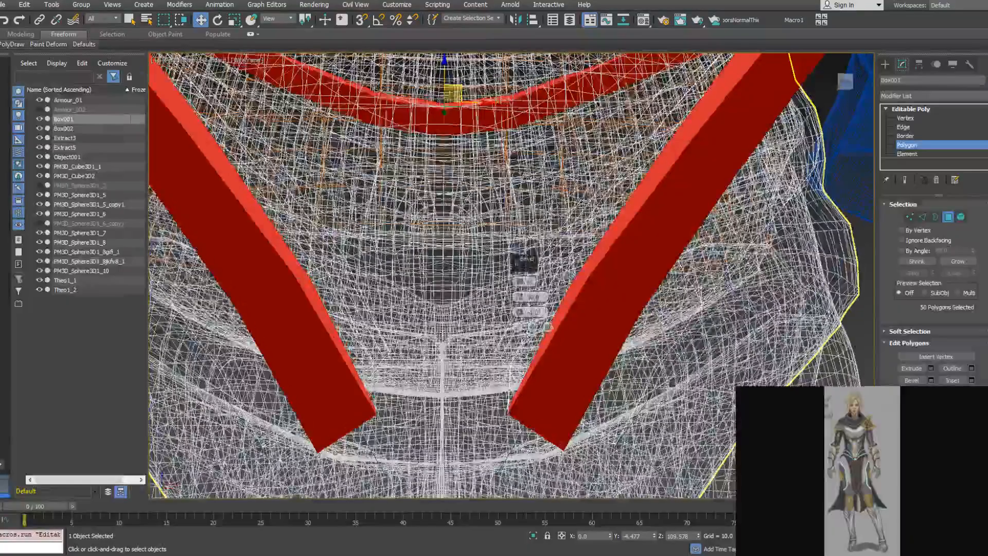
{"action": "key", "text": "F3"}
{"action": "middle_click_drag", "start_coordinate": [639, 262], "coordinate": [682, 266], "text": "alt"}
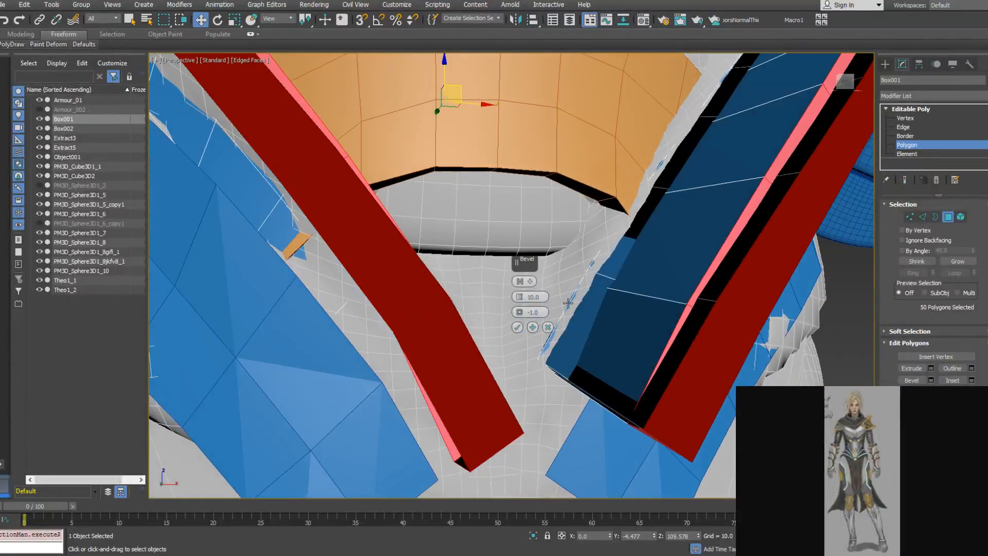
{"action": "double_click", "coordinate": [543, 313]}
{"action": "type", "text": "0"}
{"action": "key", "text": "Return"}
{"action": "double_click", "coordinate": [530, 296]}
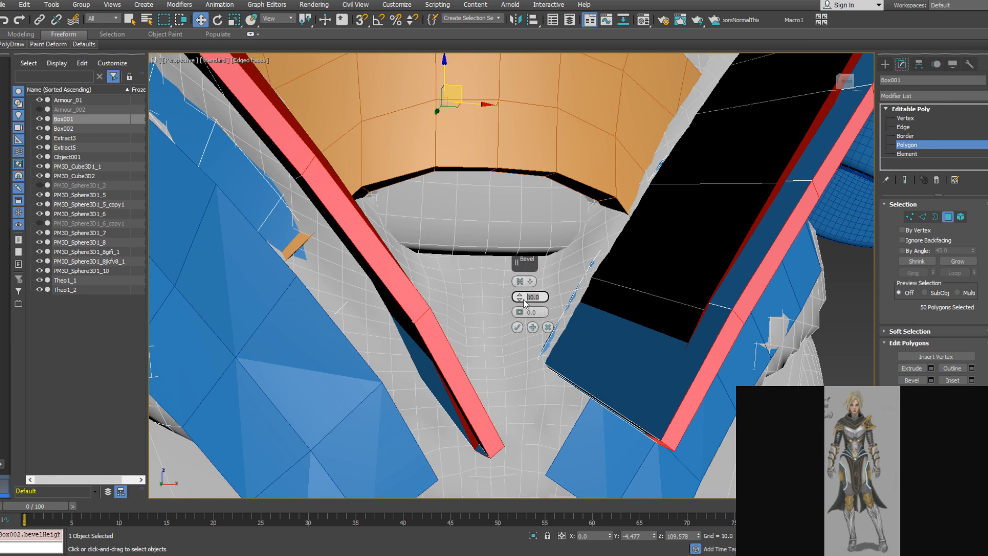
{"action": "left_click", "coordinate": [525, 298]}
{"action": "key", "text": "Return"}
{"action": "left_click", "coordinate": [519, 299]}
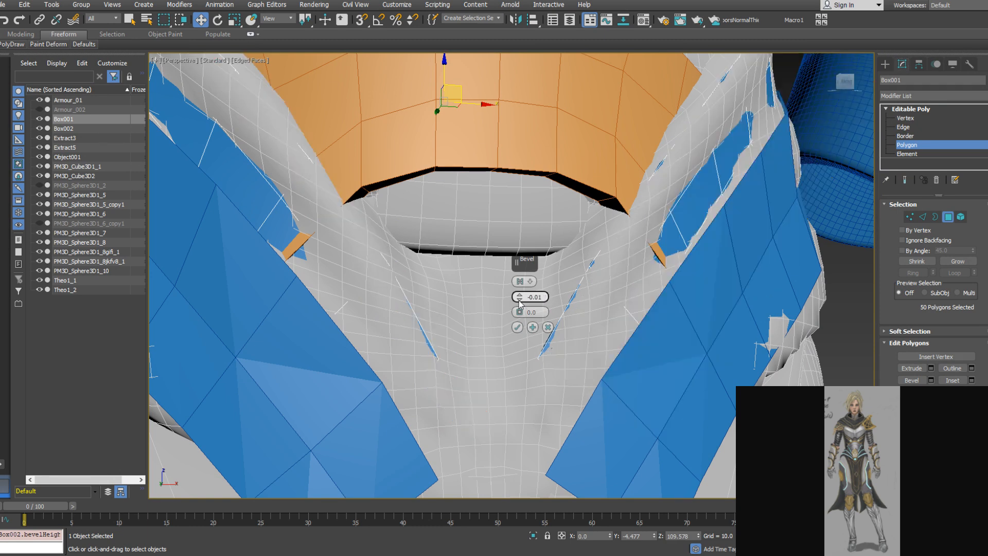
Set the bevel height to -0.502 and the outline to -0.12 while viewing the strip in wireframe, and return to edged faces
{"action": "middle_click_drag", "start_coordinate": [676, 282], "coordinate": [687, 315]}
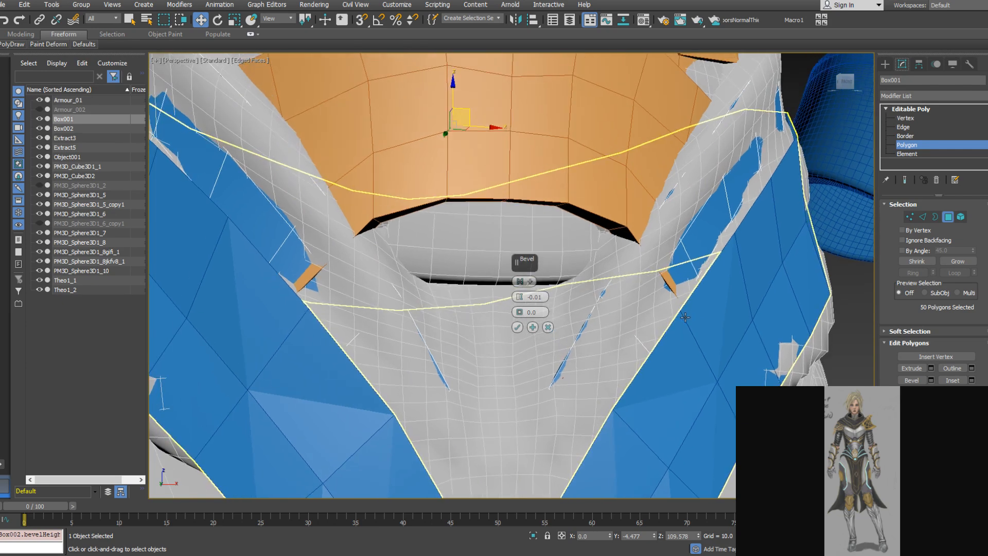
{"action": "key", "text": "F3"}
{"action": "key", "text": "F3"}
{"action": "key", "text": "F3"}
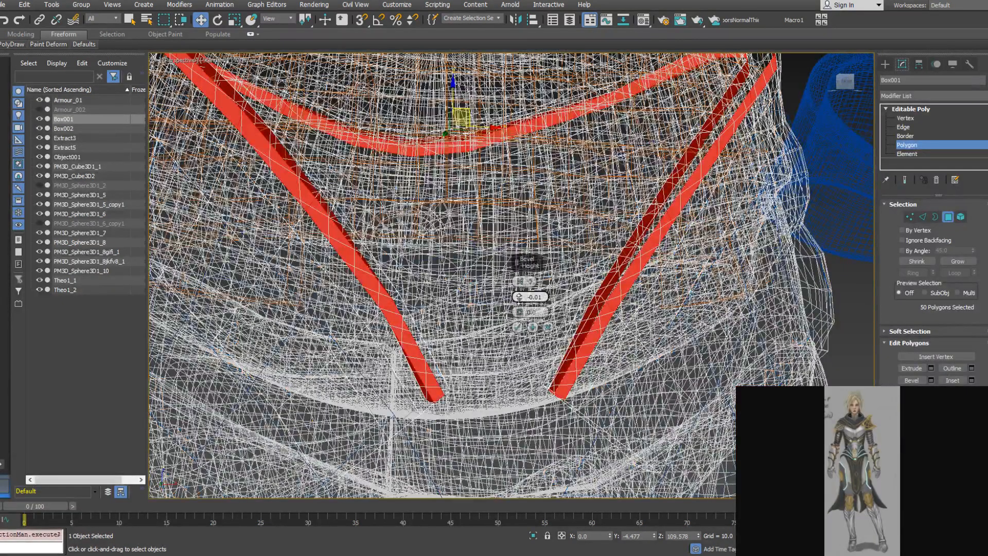
{"action": "left_click_drag", "start_coordinate": [518, 298], "coordinate": [518, 310]}
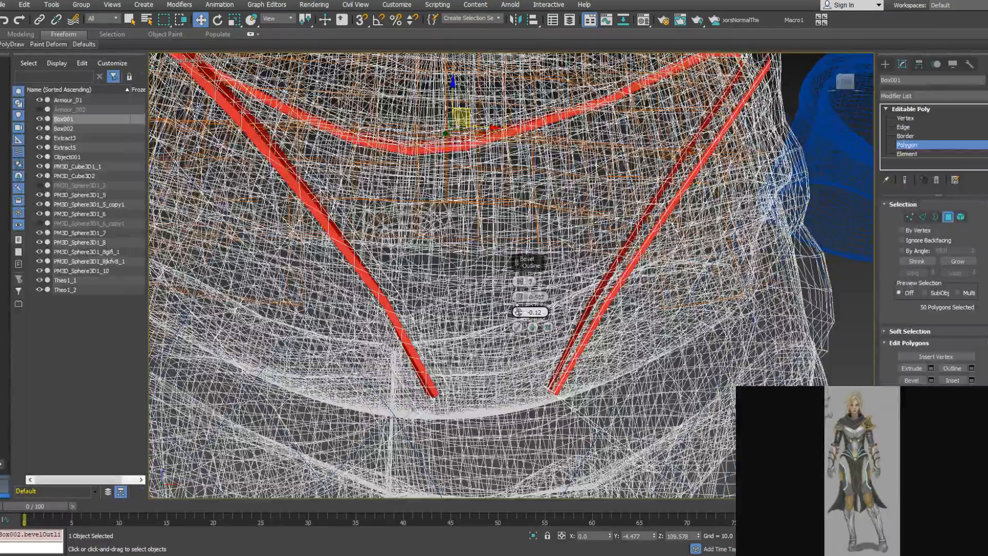
{"action": "key", "text": "F3"}
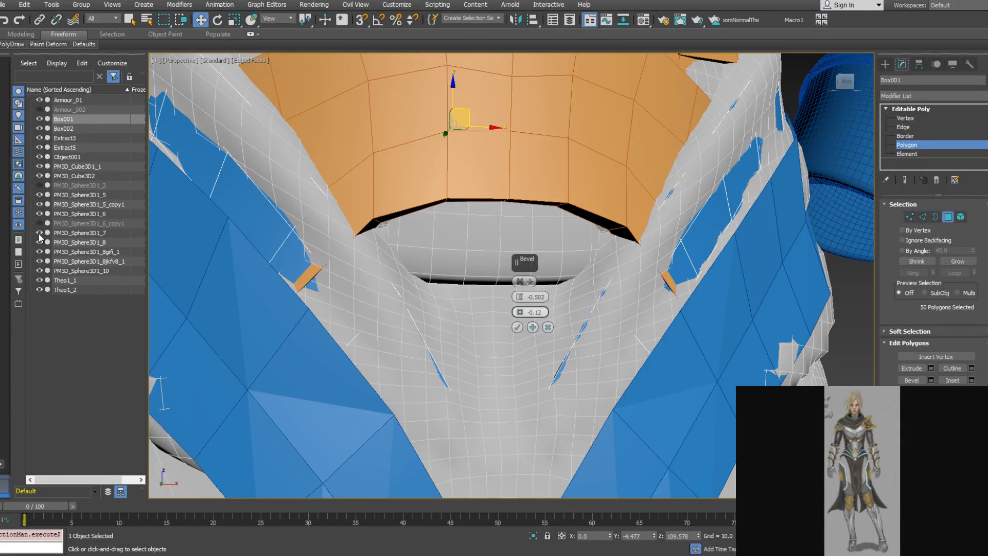
Hide PM3D_Sphere3D1_6 and inspect the bevelled groove along the waist strip
{"action": "left_click", "coordinate": [39, 215]}
{"action": "middle_click_drag", "start_coordinate": [541, 255], "coordinate": [361, 251]}
{"action": "scroll", "coordinate": [522, 257], "scroll_direction": "down", "scroll_amount": 2}
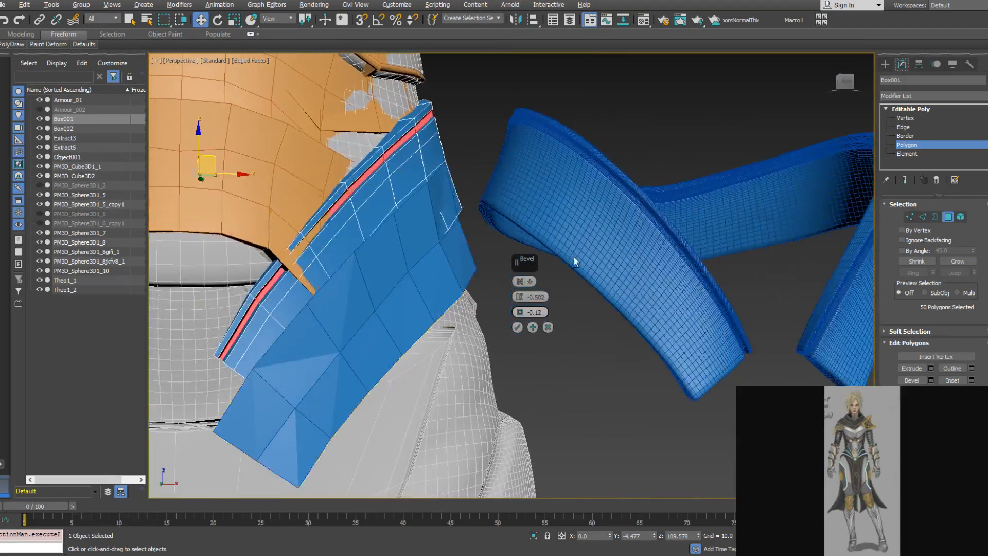
{"action": "middle_click_drag", "start_coordinate": [578, 257], "coordinate": [536, 261], "text": "alt"}
{"action": "scroll", "coordinate": [582, 267], "scroll_direction": "up", "scroll_amount": 2}
{"action": "middle_click_drag", "start_coordinate": [645, 248], "coordinate": [597, 264]}
{"action": "scroll", "coordinate": [582, 267], "scroll_direction": "down", "scroll_amount": 2}
{"action": "middle_click_drag", "start_coordinate": [280, 261], "coordinate": [426, 226]}
{"action": "scroll", "coordinate": [349, 328], "scroll_direction": "up", "scroll_amount": 3}
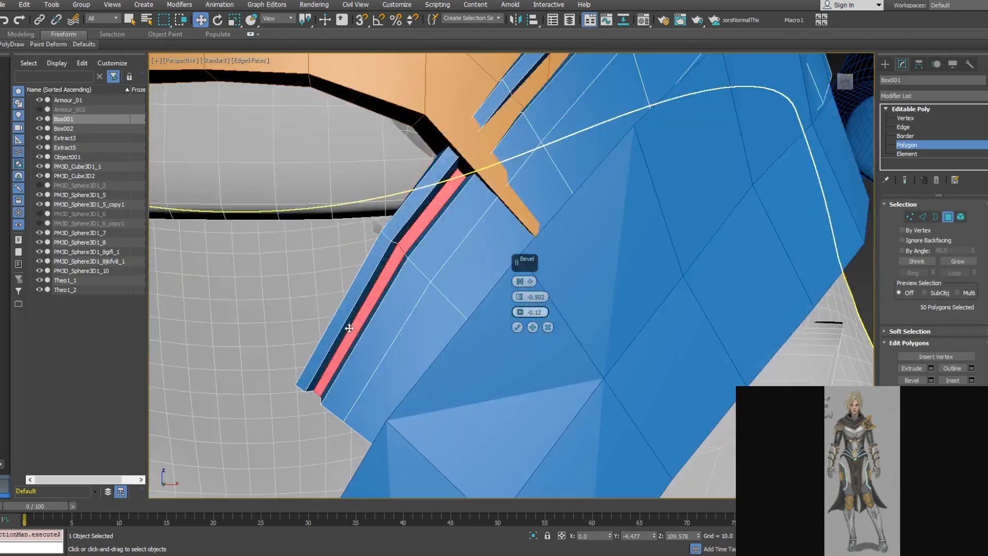
{"action": "scroll", "coordinate": [349, 329], "scroll_direction": "down", "scroll_amount": 3}
{"action": "middle_click_drag", "start_coordinate": [348, 328], "coordinate": [409, 295], "text": "alt"}
Set the bevel type to Local Normal and compare the groove with the sculpted waist strip
{"action": "left_click", "coordinate": [525, 284]}
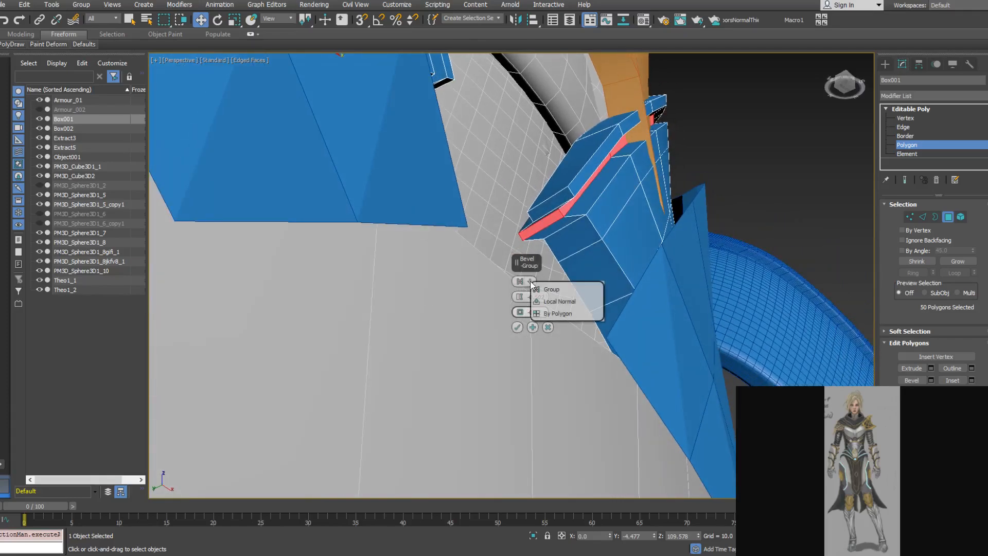
{"action": "left_click", "coordinate": [558, 301]}
{"action": "middle_click_drag", "start_coordinate": [636, 232], "coordinate": [412, 248], "text": "alt"}
{"action": "middle_click_drag", "start_coordinate": [750, 249], "coordinate": [500, 252]}
{"action": "middle_click_drag", "start_coordinate": [595, 249], "coordinate": [634, 322], "text": "alt"}
{"action": "scroll", "coordinate": [628, 339], "scroll_direction": "down", "scroll_amount": 5}
{"action": "scroll", "coordinate": [616, 344], "scroll_direction": "up", "scroll_amount": 5}
{"action": "scroll", "coordinate": [614, 346], "scroll_direction": "up", "scroll_amount": 3}
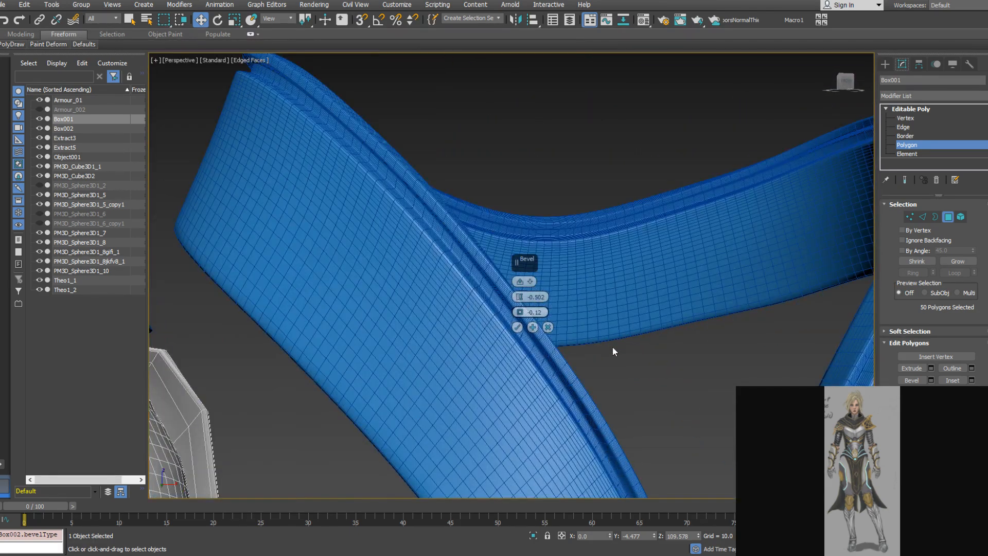
{"action": "middle_click_drag", "start_coordinate": [610, 335], "coordinate": [519, 230]}
{"action": "scroll", "coordinate": [579, 234], "scroll_direction": "down", "scroll_amount": 4}
{"action": "middle_click_drag", "start_coordinate": [606, 240], "coordinate": [593, 259], "text": "alt"}
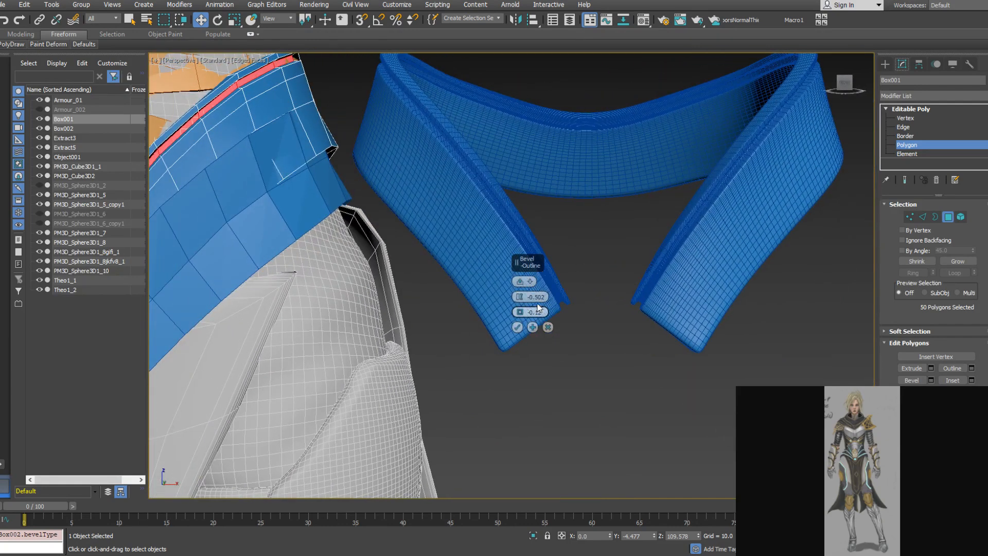
Set the bevel height to -0.25, check the groove against the sculpt, and apply the bevel
{"action": "left_click_drag", "start_coordinate": [519, 299], "coordinate": [519, 291]}
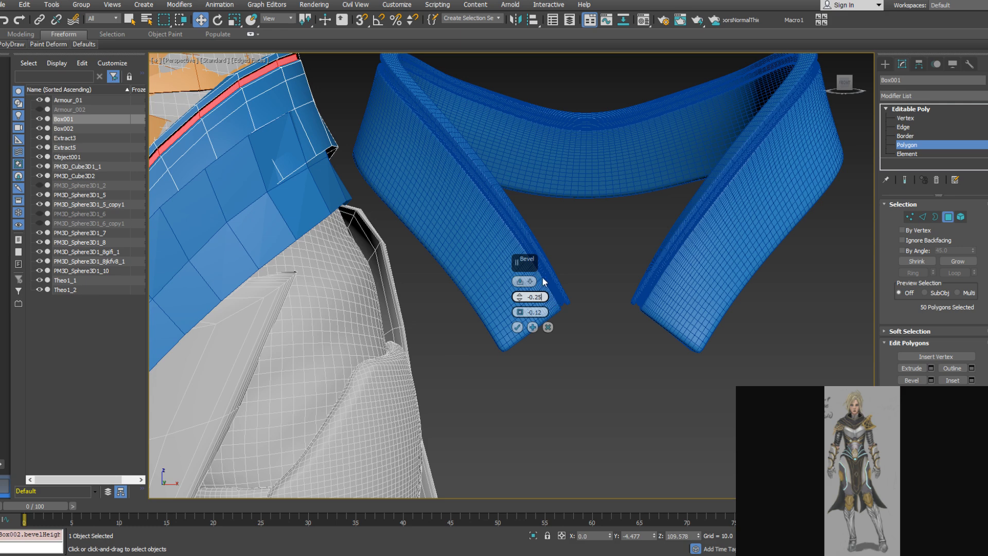
{"action": "scroll", "coordinate": [551, 265], "scroll_direction": "up", "scroll_amount": 5}
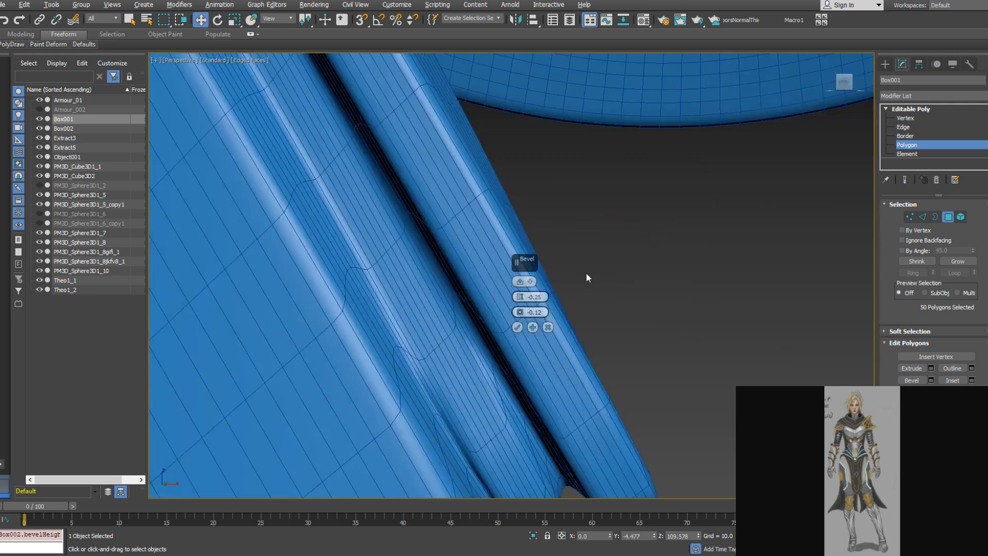
{"action": "scroll", "coordinate": [588, 278], "scroll_direction": "down", "scroll_amount": 5}
{"action": "scroll", "coordinate": [591, 276], "scroll_direction": "up", "scroll_amount": 3}
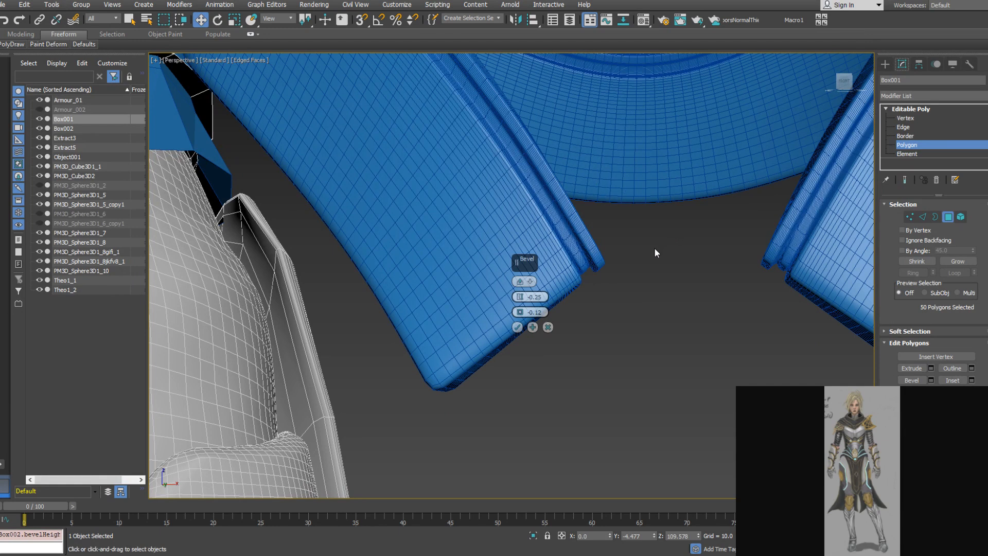
{"action": "middle_click_drag", "start_coordinate": [767, 249], "coordinate": [669, 246], "text": "alt"}
{"action": "middle_click_drag", "start_coordinate": [606, 241], "coordinate": [605, 243]}
{"action": "scroll", "coordinate": [606, 242], "scroll_direction": "down", "scroll_amount": 5}
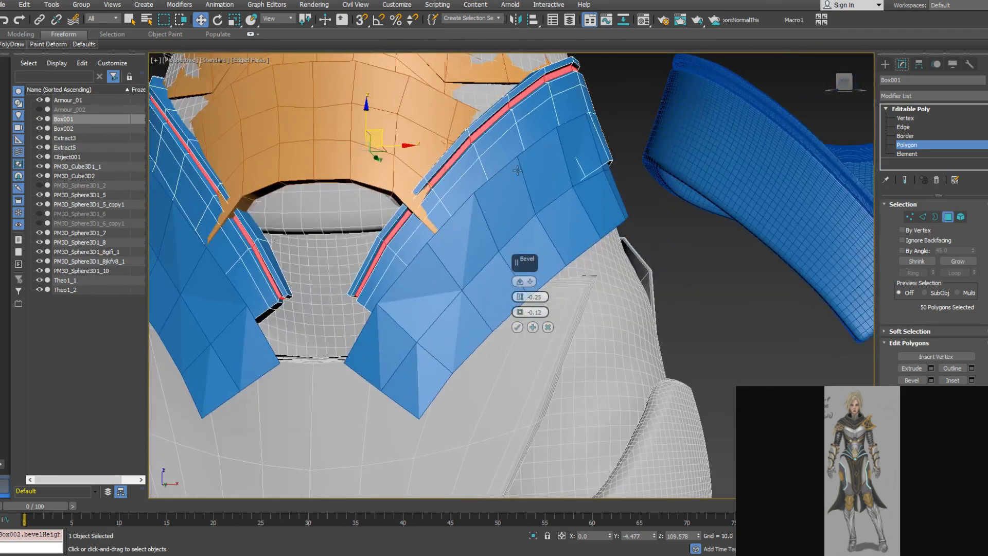
{"action": "middle_click_drag", "start_coordinate": [420, 211], "coordinate": [476, 244], "text": "alt"}
{"action": "scroll", "coordinate": [462, 247], "scroll_direction": "up", "scroll_amount": 2}
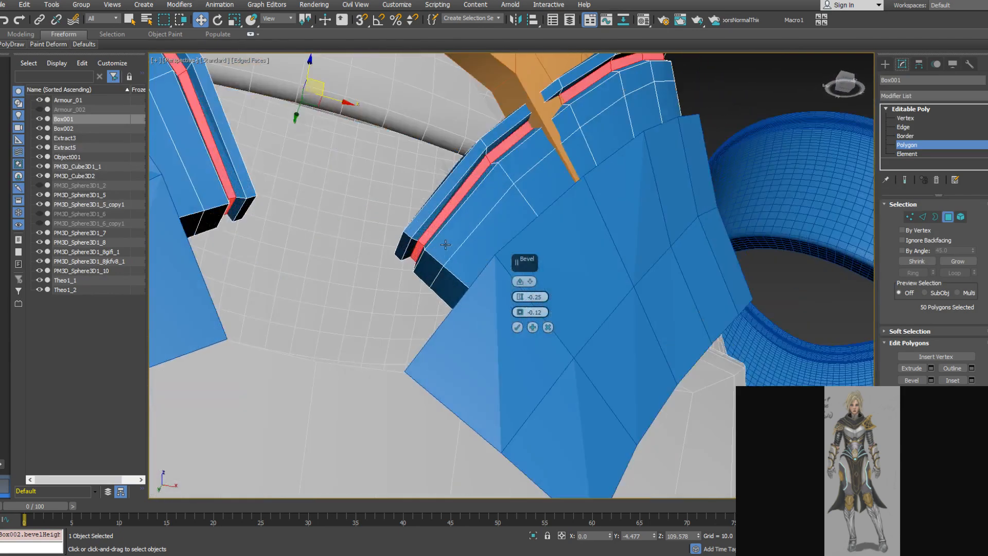
{"action": "scroll", "coordinate": [461, 247], "scroll_direction": "down", "scroll_amount": 1}
{"action": "middle_click_drag", "start_coordinate": [557, 223], "coordinate": [551, 246], "text": "alt"}
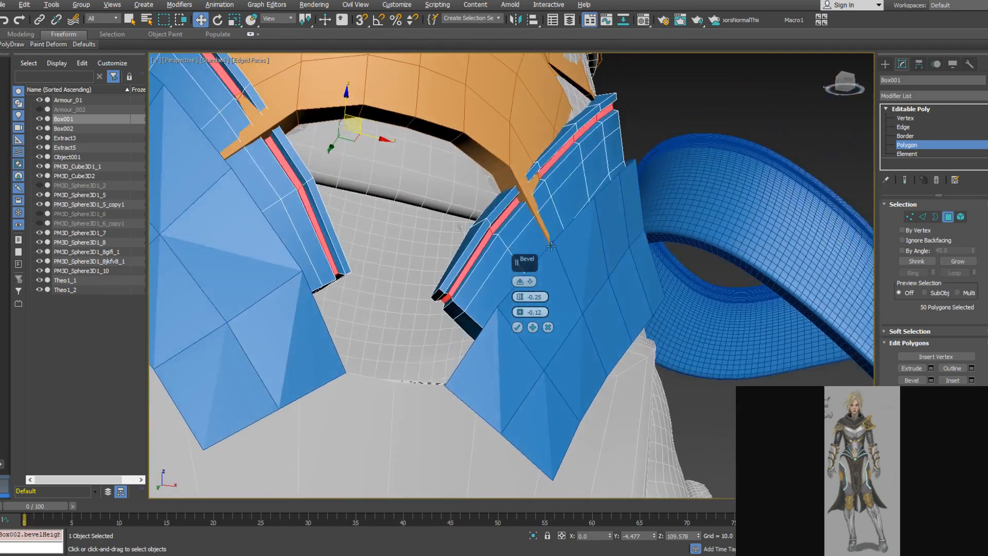
{"action": "left_click", "coordinate": [517, 327]}
Bring up the smoothing group settings and examine the front ends of the grooved strip alongside the sculpt
{"action": "scroll", "coordinate": [983, 384], "scroll_direction": "down", "scroll_amount": 5}
{"action": "scroll", "coordinate": [980, 378], "scroll_direction": "down", "scroll_amount": 5}
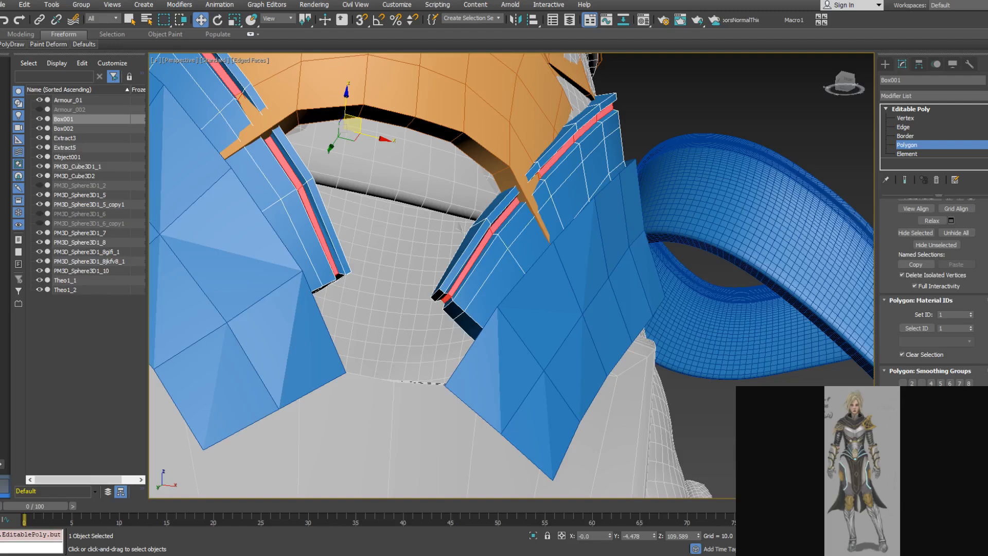
{"action": "scroll", "coordinate": [700, 282], "scroll_direction": "down", "scroll_amount": 5}
{"action": "middle_click_drag", "start_coordinate": [700, 283], "coordinate": [584, 307], "text": "alt"}
{"action": "left_click", "coordinate": [584, 307]}
{"action": "scroll", "coordinate": [584, 308], "scroll_direction": "down", "scroll_amount": 4}
{"action": "middle_click_drag", "start_coordinate": [509, 351], "coordinate": [515, 346], "text": "alt"}
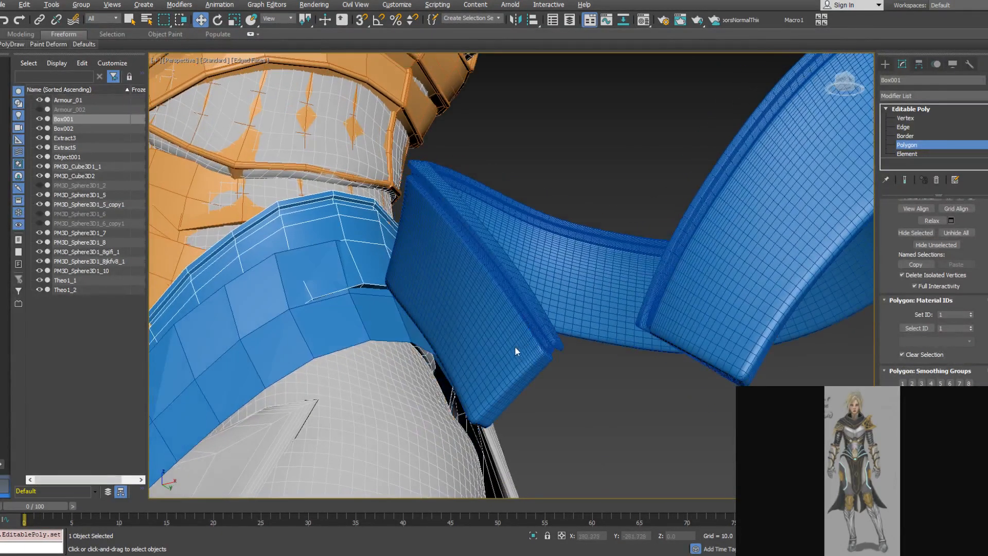
{"action": "scroll", "coordinate": [515, 348], "scroll_direction": "up", "scroll_amount": 6}
{"action": "scroll", "coordinate": [546, 341], "scroll_direction": "down", "scroll_amount": 3}
{"action": "middle_click_drag", "start_coordinate": [457, 351], "coordinate": [592, 206], "text": "alt"}
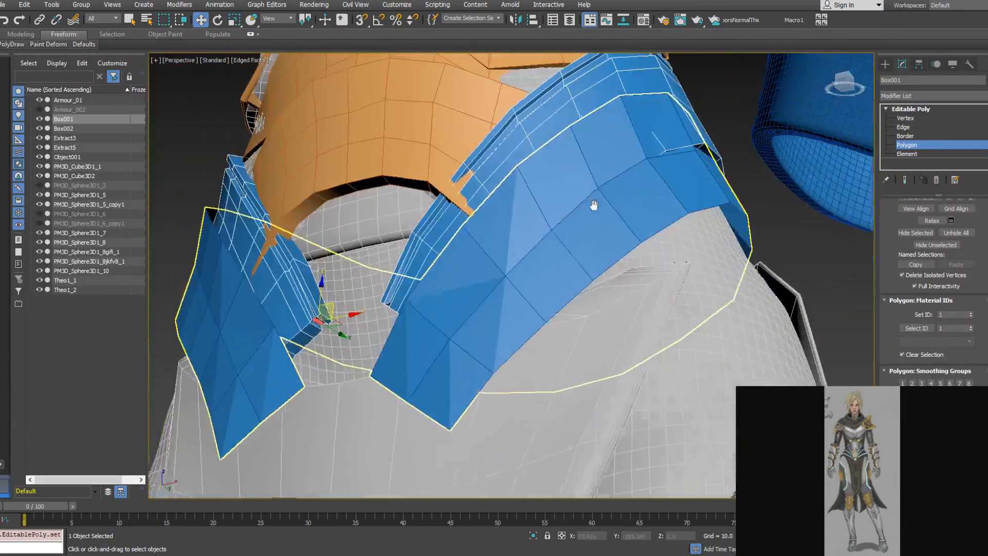
{"action": "scroll", "coordinate": [310, 316], "scroll_direction": "up", "scroll_amount": 4}
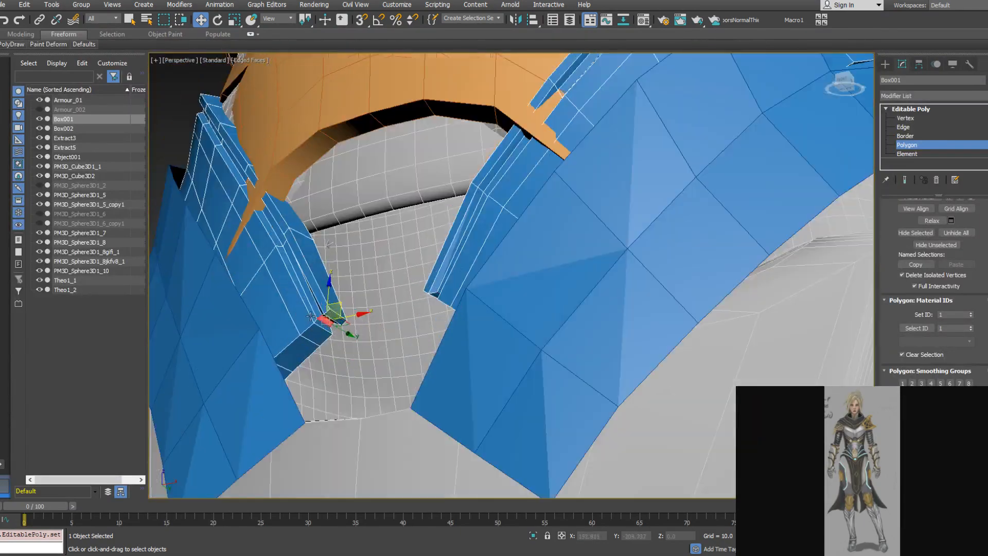
Select the small end polygons around the groove at both front ends of the strip and assign smoothing group 3
{"action": "left_click", "coordinate": [330, 324]}
{"action": "middle_click_drag", "start_coordinate": [330, 325], "coordinate": [365, 300], "text": "alt"}
{"action": "scroll", "coordinate": [363, 305], "scroll_direction": "up", "scroll_amount": 3}
{"action": "left_click", "coordinate": [380, 296]}
{"action": "left_click", "coordinate": [368, 297]}
{"action": "middle_click_drag", "start_coordinate": [368, 297], "coordinate": [637, 330], "text": "alt"}
{"action": "left_click", "coordinate": [351, 310], "text": "ctrl"}
{"action": "left_click", "coordinate": [637, 331], "text": "ctrl"}
{"action": "left_click", "coordinate": [647, 344], "text": "ctrl"}
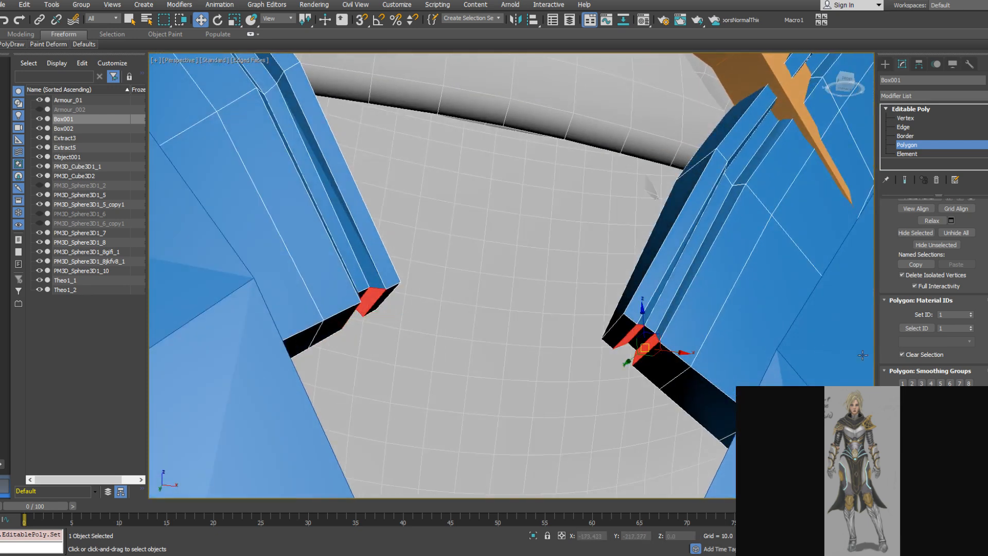
{"action": "left_click", "coordinate": [921, 384]}
Examine the shading of the grooved waist strips from several angles and compare them with the sculpt
{"action": "middle_click_drag", "start_coordinate": [726, 317], "coordinate": [474, 283]}
{"action": "scroll", "coordinate": [478, 282], "scroll_direction": "down", "scroll_amount": 7}
{"action": "middle_click_drag", "start_coordinate": [646, 282], "coordinate": [525, 327], "text": "alt"}
{"action": "scroll", "coordinate": [520, 304], "scroll_direction": "up", "scroll_amount": 4}
{"action": "scroll", "coordinate": [371, 256], "scroll_direction": "down", "scroll_amount": 2}
{"action": "middle_click_drag", "start_coordinate": [371, 256], "coordinate": [535, 324]}
{"action": "scroll", "coordinate": [535, 324], "scroll_direction": "up", "scroll_amount": 3}
{"action": "scroll", "coordinate": [360, 266], "scroll_direction": "down", "scroll_amount": 3}
{"action": "middle_click_drag", "start_coordinate": [396, 269], "coordinate": [458, 270]}
{"action": "scroll", "coordinate": [491, 267], "scroll_direction": "up", "scroll_amount": 1}
{"action": "scroll", "coordinate": [530, 272], "scroll_direction": "up", "scroll_amount": 1}
{"action": "middle_click_drag", "start_coordinate": [529, 272], "coordinate": [484, 280], "text": "alt"}
{"action": "scroll", "coordinate": [407, 276], "scroll_direction": "up", "scroll_amount": 8}
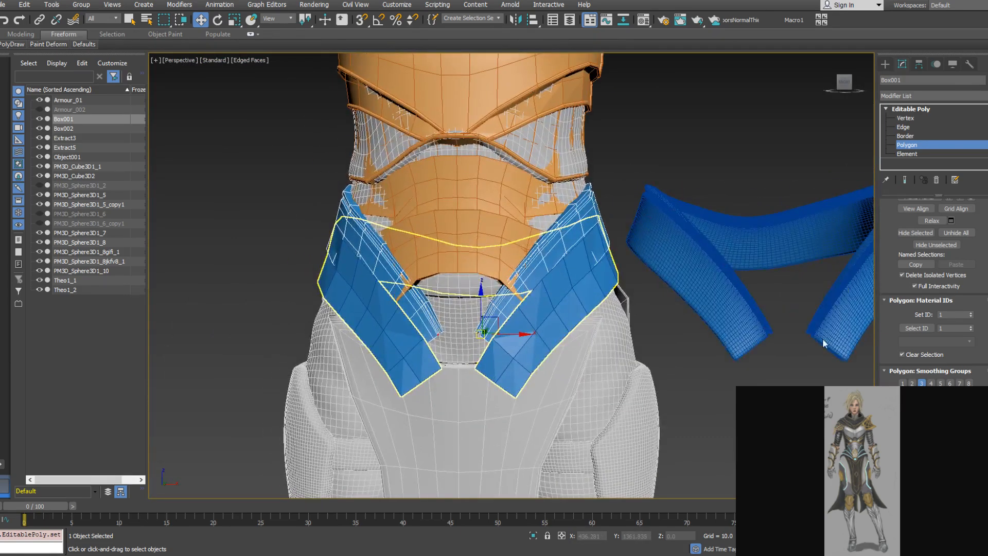
Leave polygon editing on Box001 and review the whole waist strip from the front and side
{"action": "left_click", "coordinate": [914, 145]}
{"action": "middle_click_drag", "start_coordinate": [639, 269], "coordinate": [632, 292], "text": "alt"}
{"action": "middle_click_drag", "start_coordinate": [689, 300], "coordinate": [605, 299], "text": "alt"}
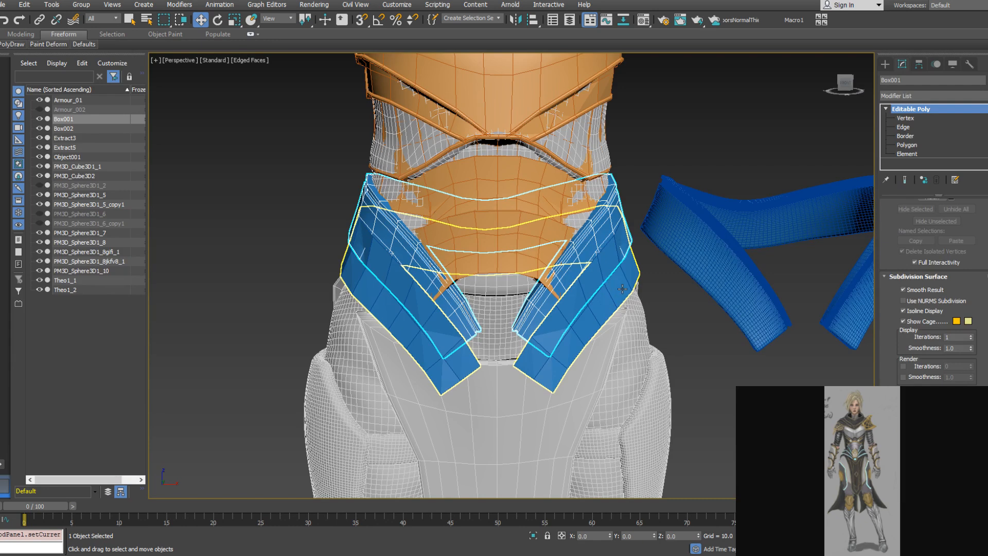
{"action": "middle_click_drag", "start_coordinate": [612, 286], "coordinate": [649, 318], "text": "alt"}
{"action": "scroll", "coordinate": [566, 309], "scroll_direction": "up", "scroll_amount": 2}
{"action": "middle_click_drag", "start_coordinate": [537, 308], "coordinate": [600, 297], "text": "alt"}
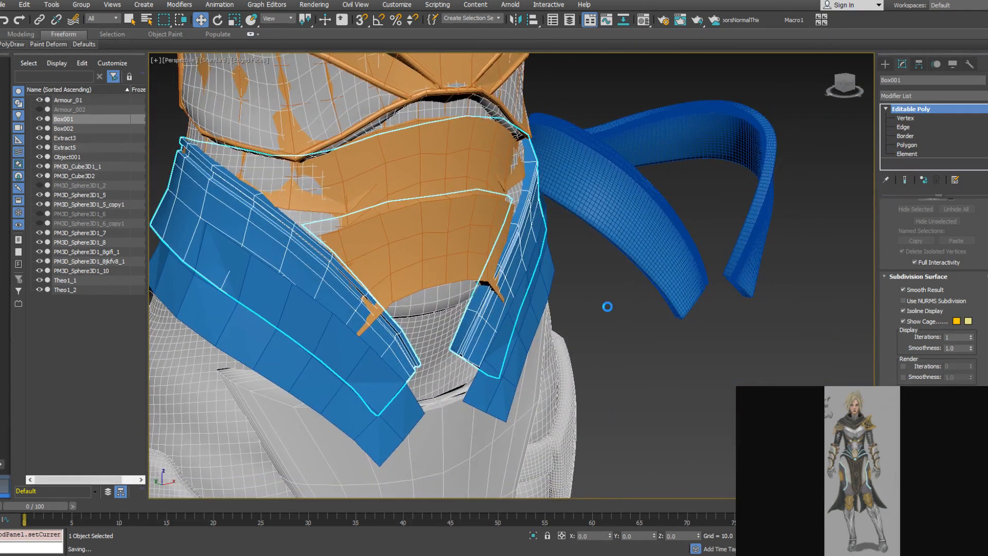
Examine the layered waist strips on the body and the dense copy beside it from the front and sides
{"action": "middle_click_drag", "start_coordinate": [539, 278], "coordinate": [474, 239], "text": "alt"}
{"action": "scroll", "coordinate": [489, 263], "scroll_direction": "down", "scroll_amount": 5}
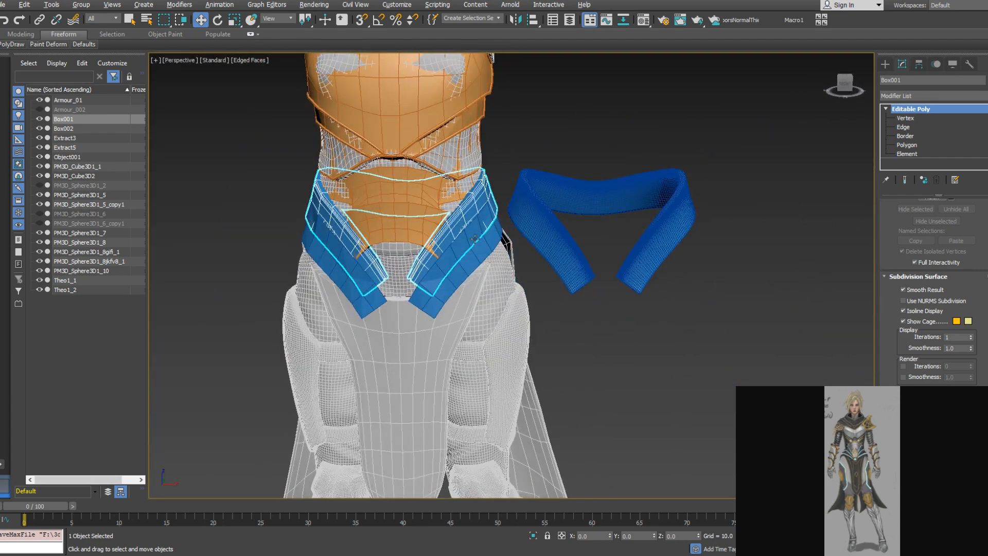
{"action": "middle_click_drag", "start_coordinate": [475, 239], "coordinate": [361, 219], "text": "alt"}
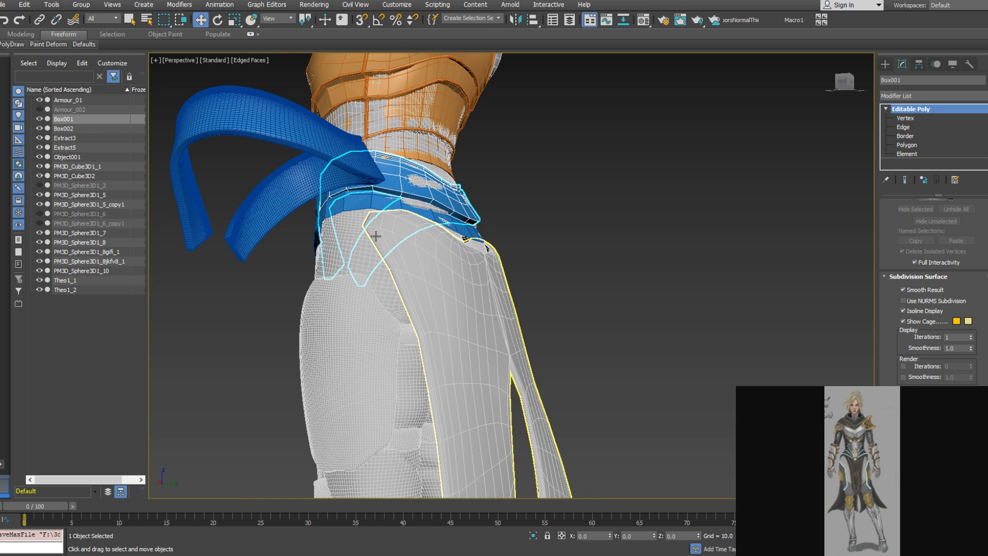
{"action": "middle_click_drag", "start_coordinate": [431, 186], "coordinate": [528, 204], "text": "alt"}
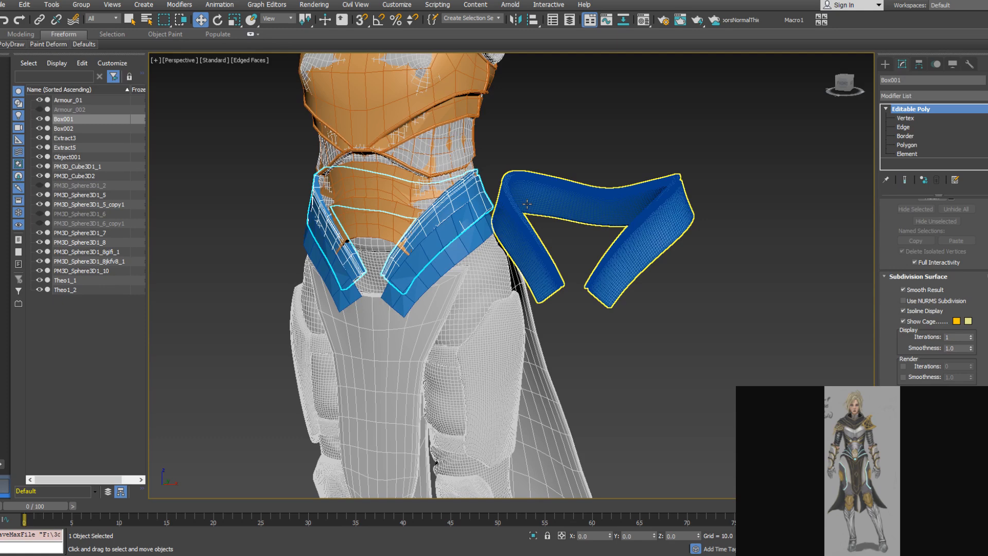
{"action": "middle_click_drag", "start_coordinate": [456, 231], "coordinate": [538, 253], "text": "alt"}
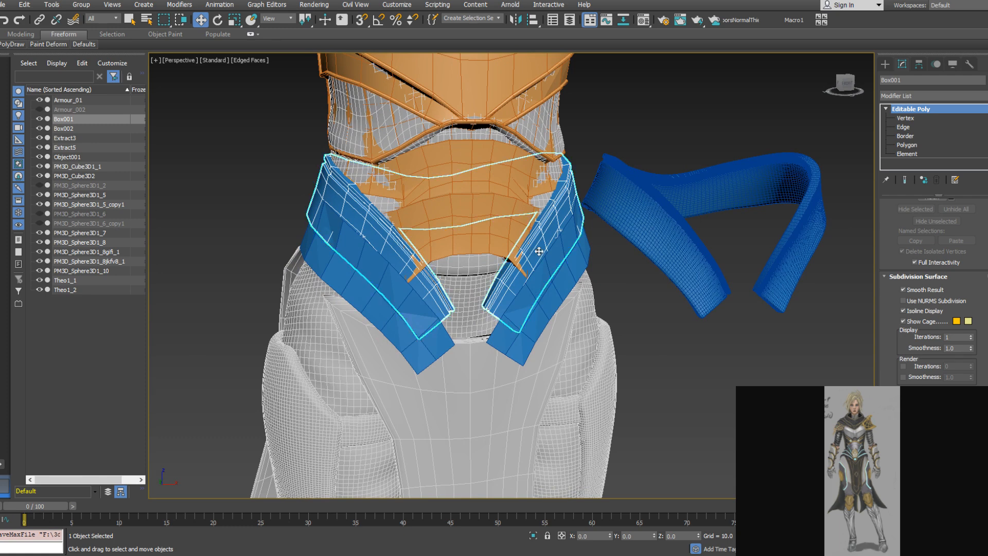
{"action": "middle_click_drag", "start_coordinate": [547, 227], "coordinate": [517, 229], "text": "alt"}
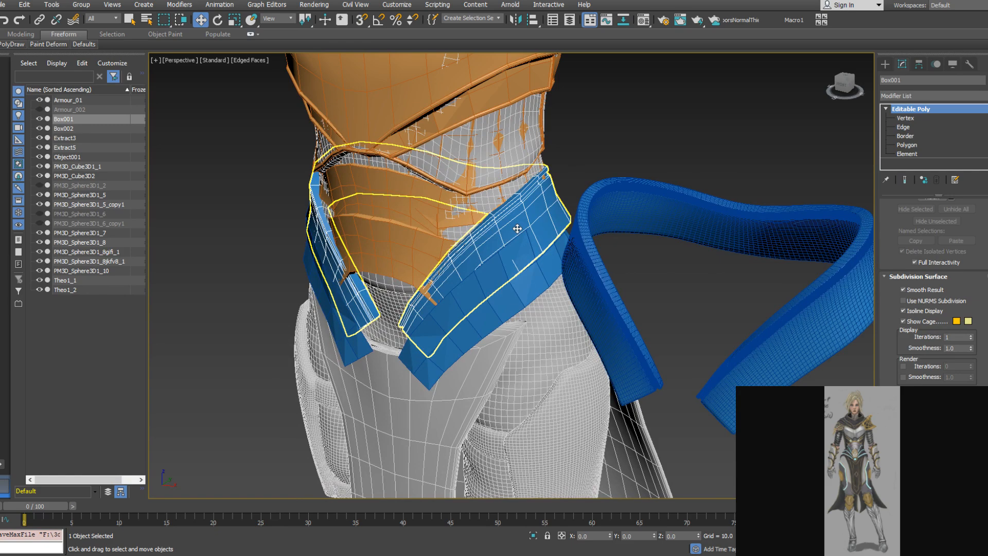
{"action": "middle_click_drag", "start_coordinate": [517, 228], "coordinate": [514, 188], "text": "alt"}
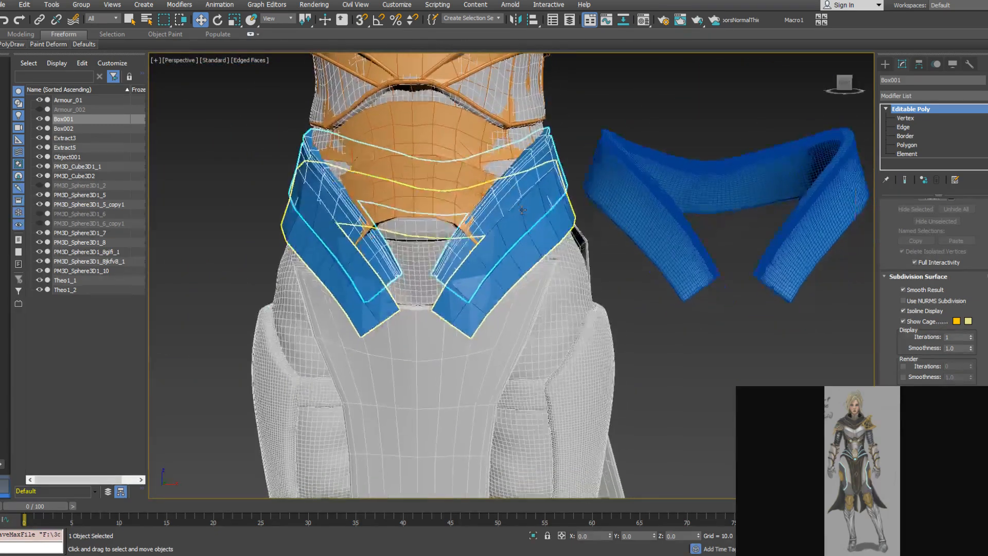
{"action": "scroll", "coordinate": [515, 188], "scroll_direction": "down", "scroll_amount": 3}
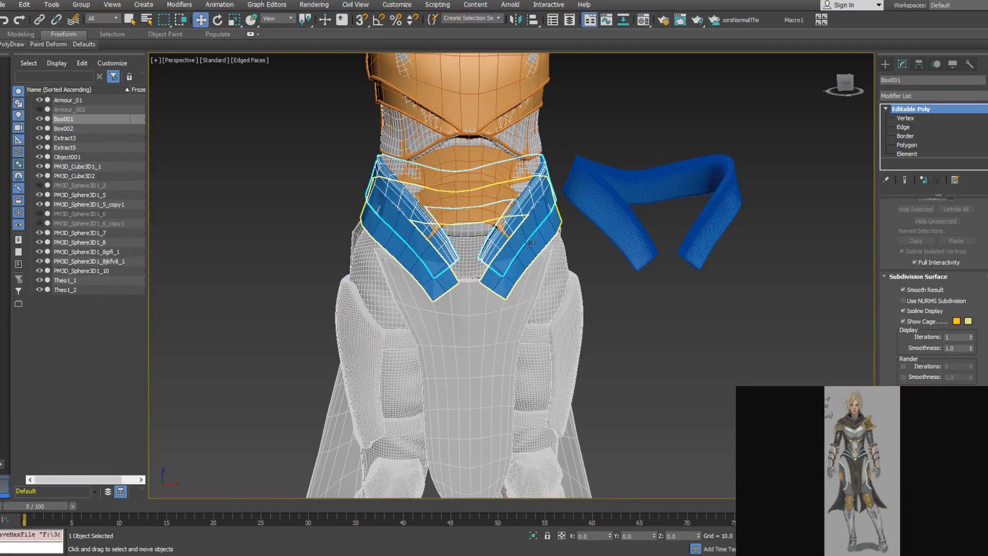
Delete the plain low-poly strip beneath the grooved one and enter element editing on Box001
{"action": "left_click", "coordinate": [528, 238]}
{"action": "left_click", "coordinate": [560, 226]}
{"action": "key", "text": "5"}
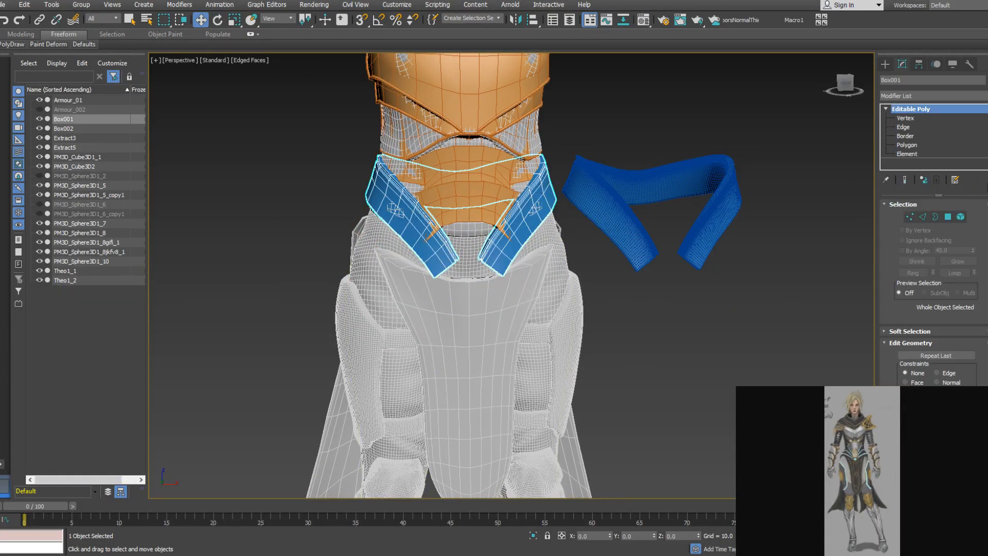
Clone the whole grooved strip downward twice as overlapping elements within Box001, finishing element editing
{"action": "left_click", "coordinate": [532, 215]}
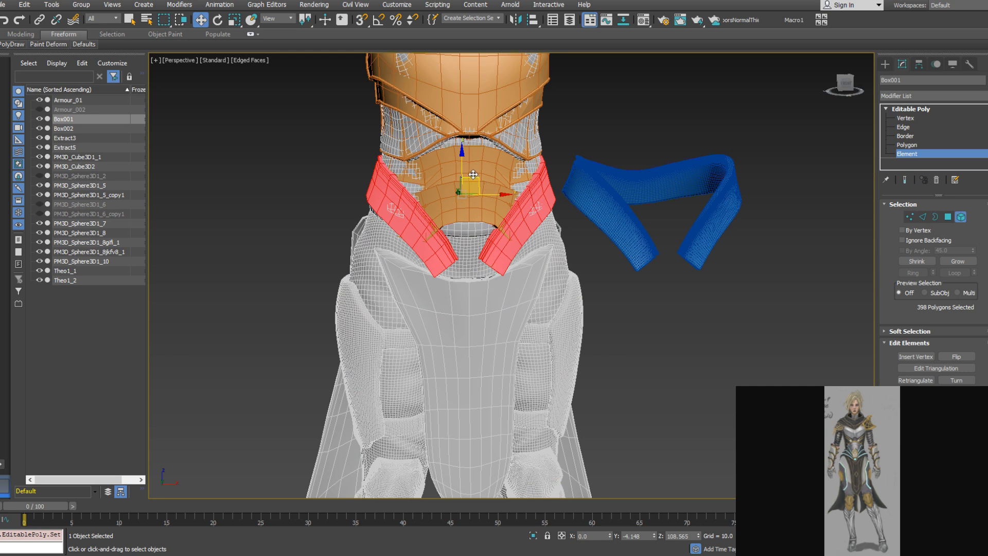
{"action": "mouse_move", "coordinate": [462, 166]}
{"action": "left_mouse_down", "text": "shift"}
{"action": "mouse_move", "coordinate": [461, 187]}
{"action": "mouse_move", "coordinate": [458, 179]}
{"action": "left_mouse_up", "text": "shift"}
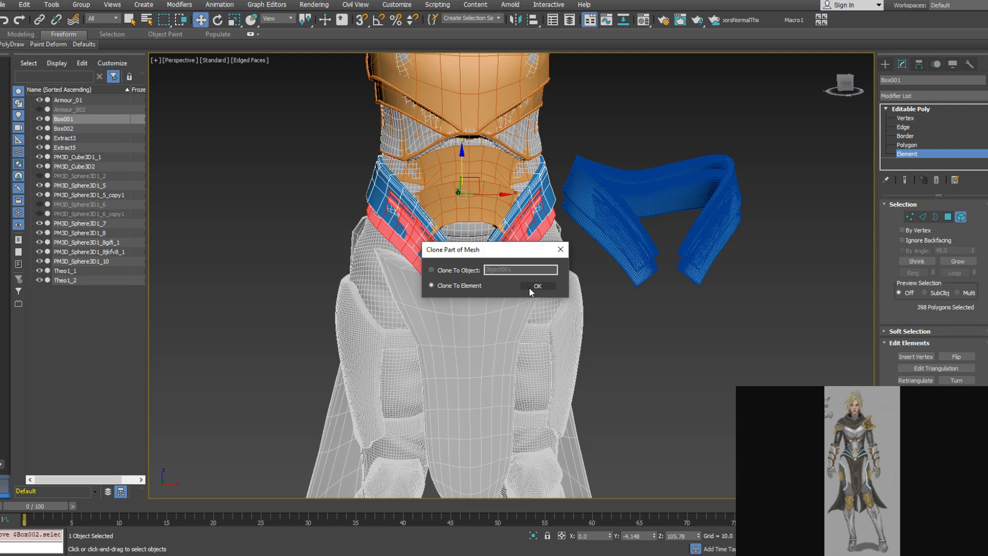
{"action": "left_click", "coordinate": [528, 288]}
{"action": "left_click_drag", "start_coordinate": [464, 178], "coordinate": [465, 203]}
{"action": "left_click", "coordinate": [538, 286]}
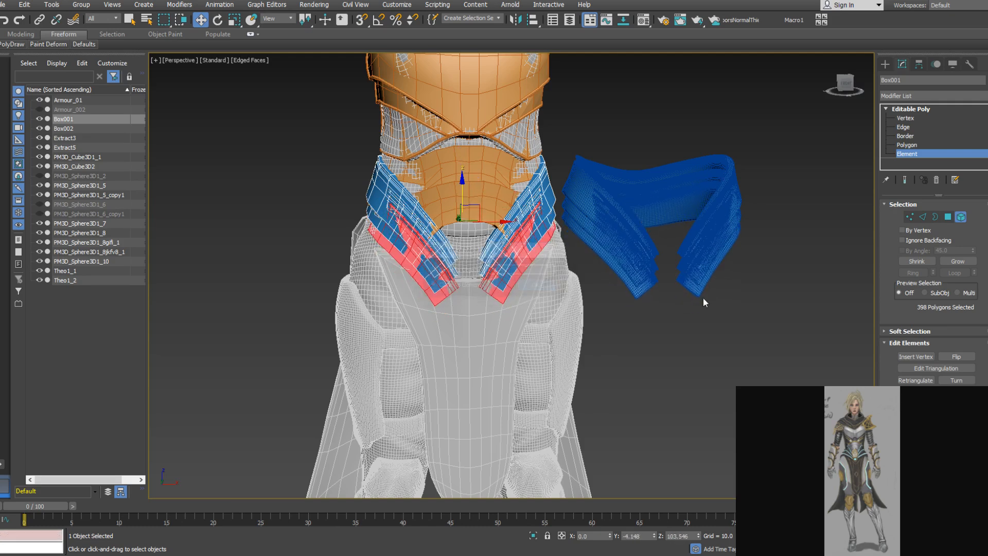
{"action": "left_click", "coordinate": [960, 216]}
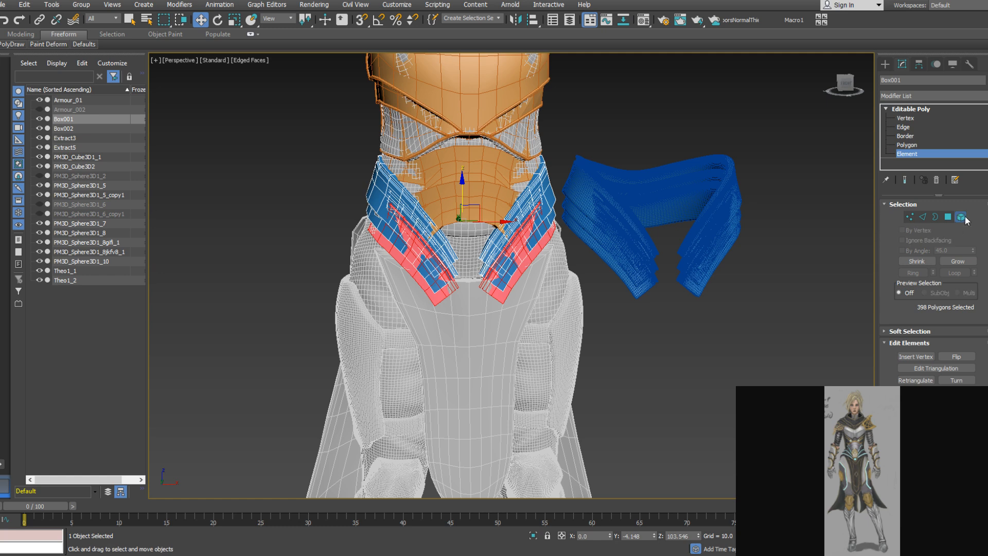
Move the smoothed copy Box002 to X 0 so it sits on the body, and collapse all its modifiers
{"action": "left_click", "coordinate": [633, 220]}
{"action": "right_click", "coordinate": [759, 290]}
{"action": "left_click", "coordinate": [842, 300]}
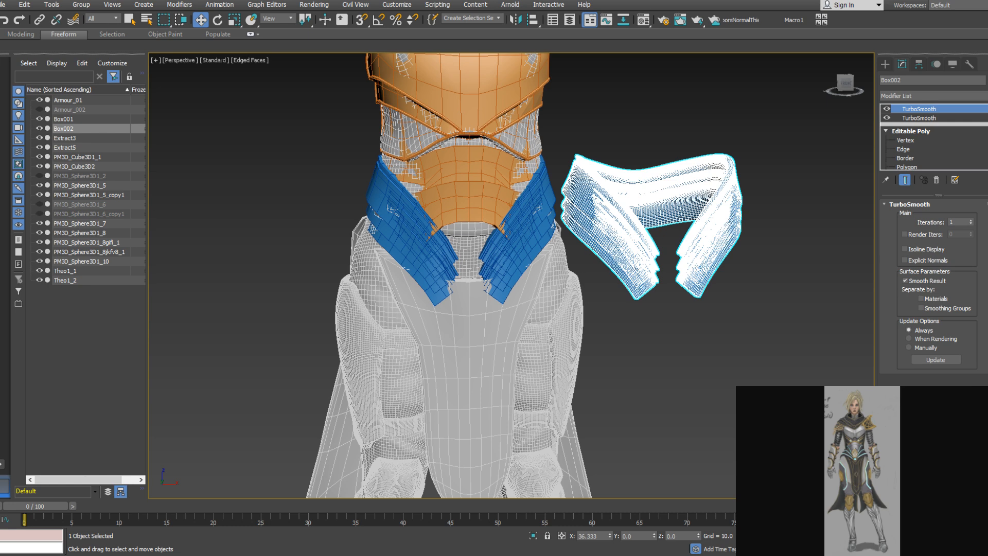
{"action": "key", "text": "Return"}
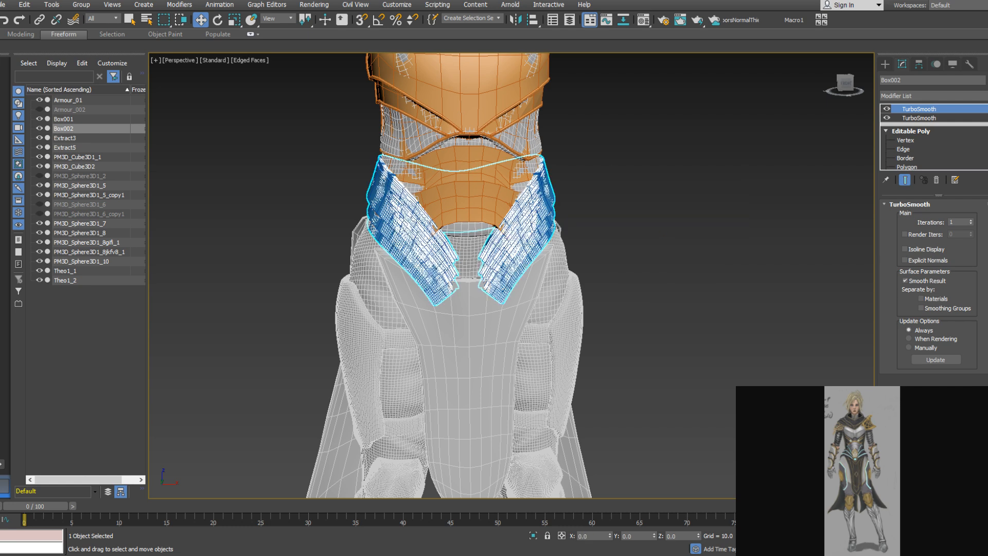
{"action": "right_click", "coordinate": [947, 110]}
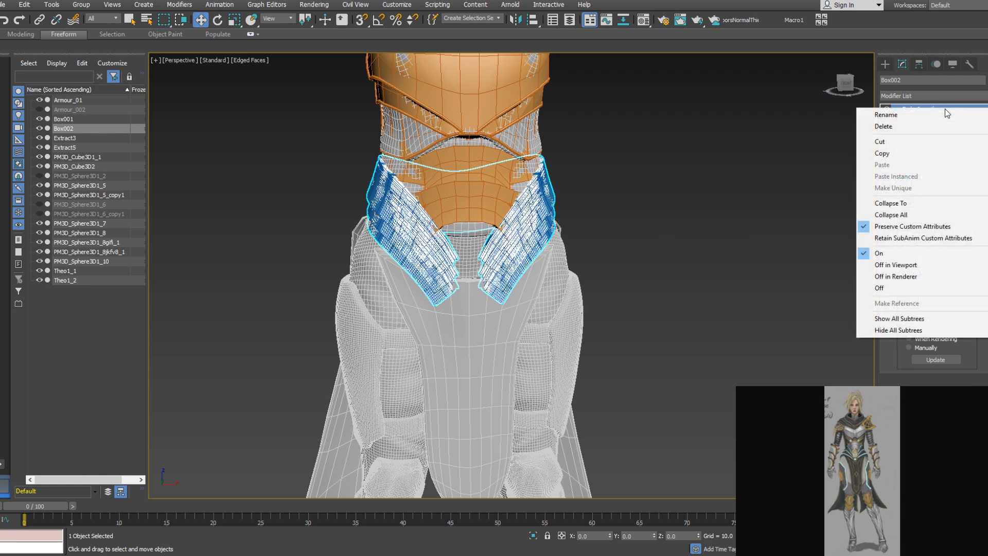
{"action": "left_click", "coordinate": [931, 215]}
Export the collapsed Box002 as an FBX file named BeltThing into the Theo\Temp scene folder
{"action": "left_click", "coordinate": [4, 5]}
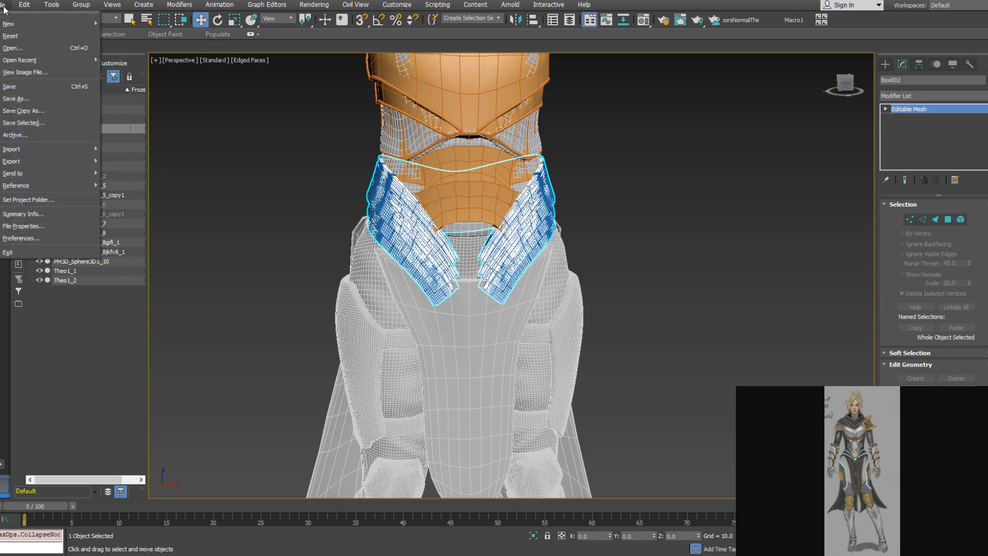
{"action": "mouse_move", "coordinate": [91, 163]}
{"action": "left_click", "coordinate": [152, 181]}
{"action": "left_click", "coordinate": [137, 27]}
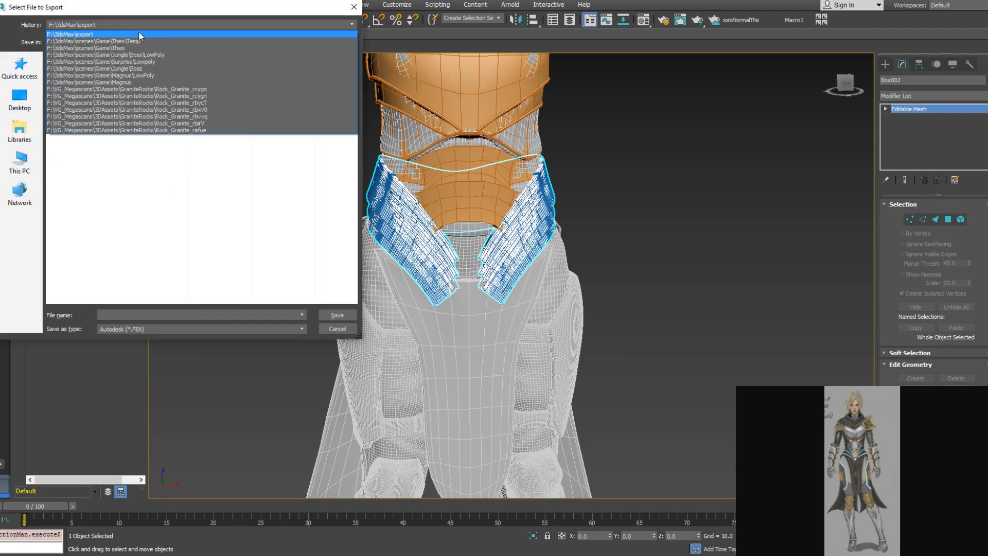
{"action": "left_click", "coordinate": [183, 41]}
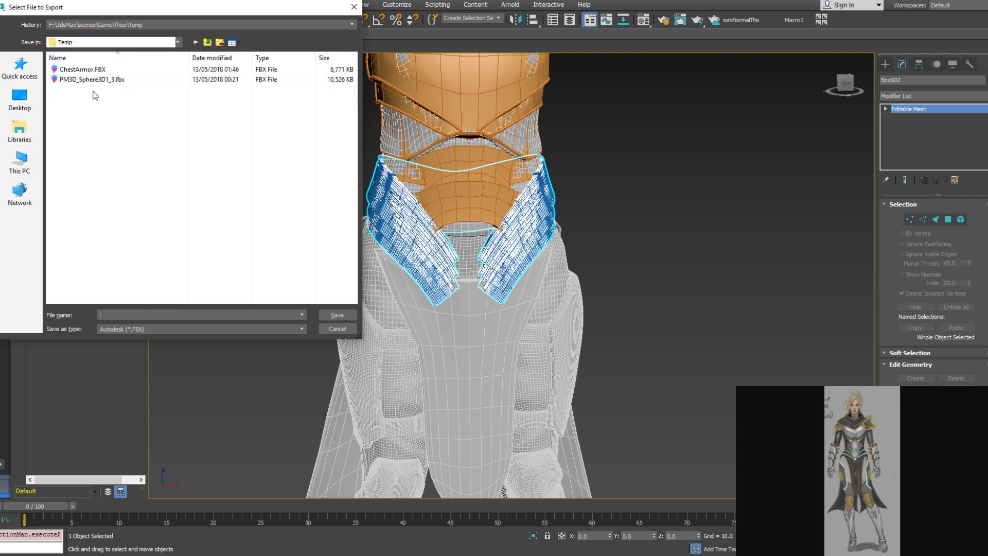
{"action": "left_click", "coordinate": [83, 69]}
{"action": "left_click", "coordinate": [150, 316]}
{"action": "type", "text": "Bel"}
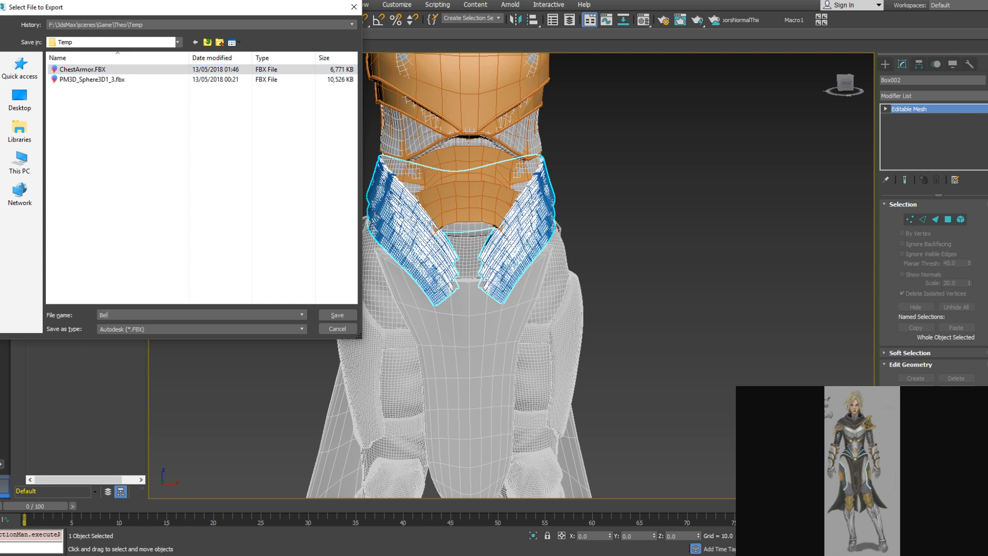
{"action": "type", "text": "tThing"}
{"action": "key", "text": "Return"}
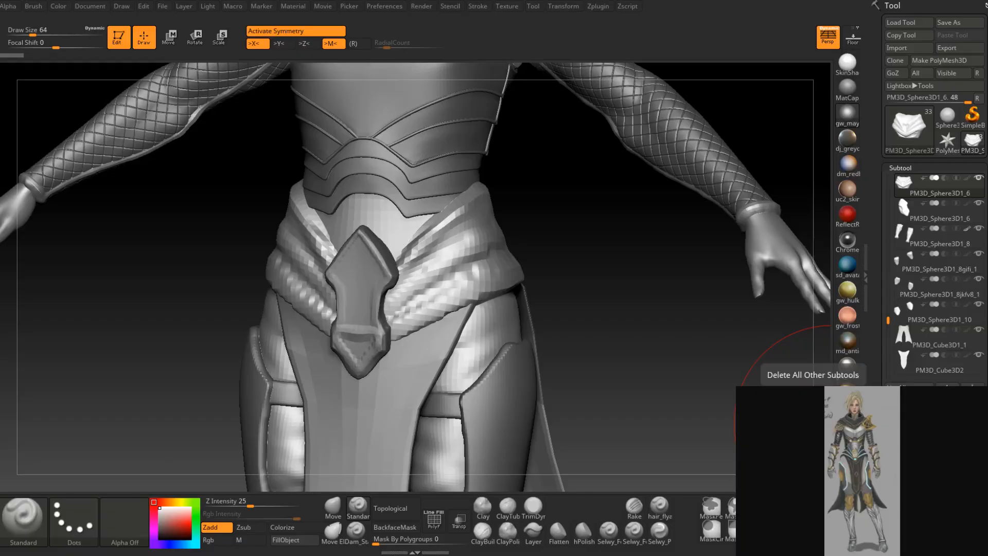
Switch to ZBrush and import BeltThing.FBX from the Temp folder with the FBX ExportImport plugin
{"action": "right_click_drag", "start_coordinate": [690, 325], "coordinate": [644, 306]}
{"action": "right_click_drag", "start_coordinate": [610, 262], "coordinate": [612, 342], "text": "alt"}
{"action": "right_click_drag", "start_coordinate": [613, 342], "coordinate": [573, 381], "text": "ctrl"}
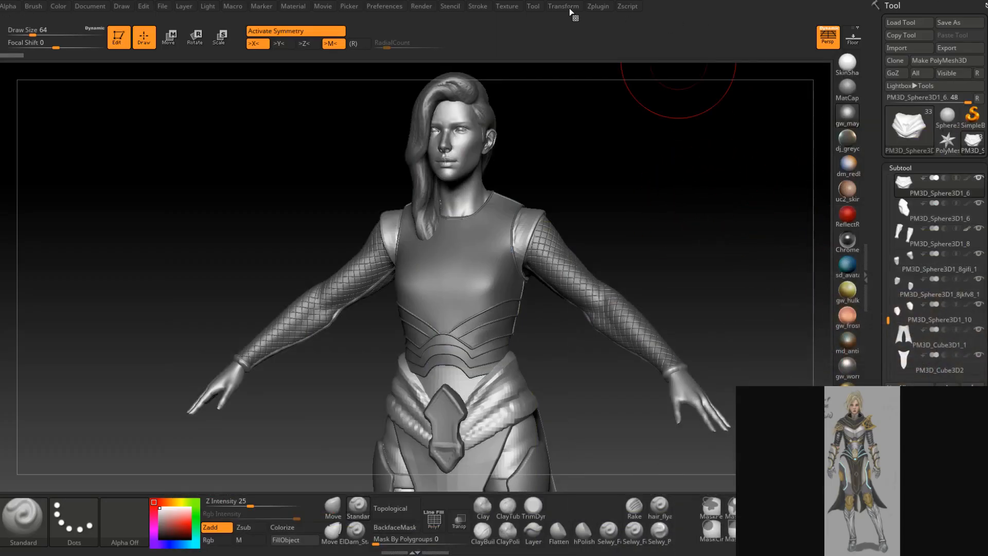
{"action": "left_click", "coordinate": [566, 7]}
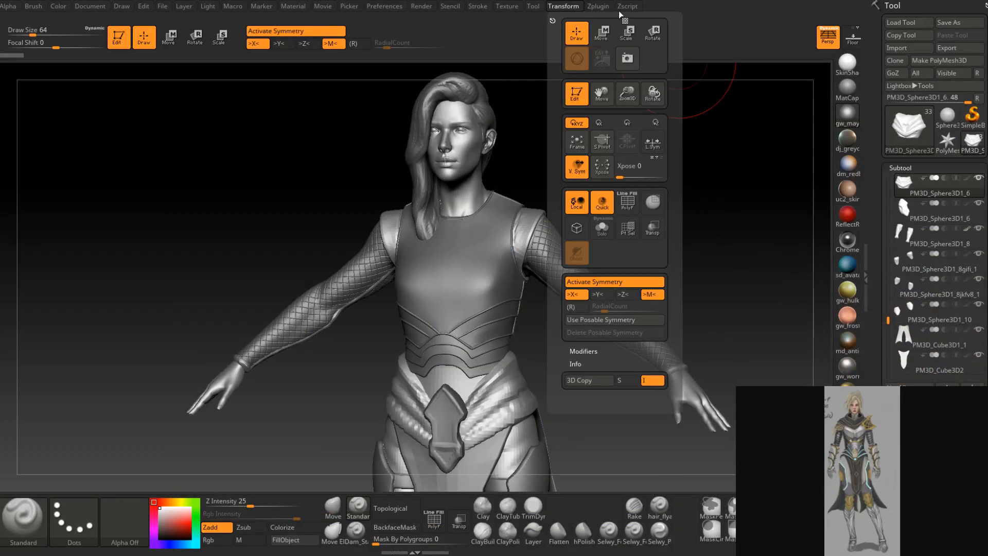
{"action": "left_click", "coordinate": [597, 6]}
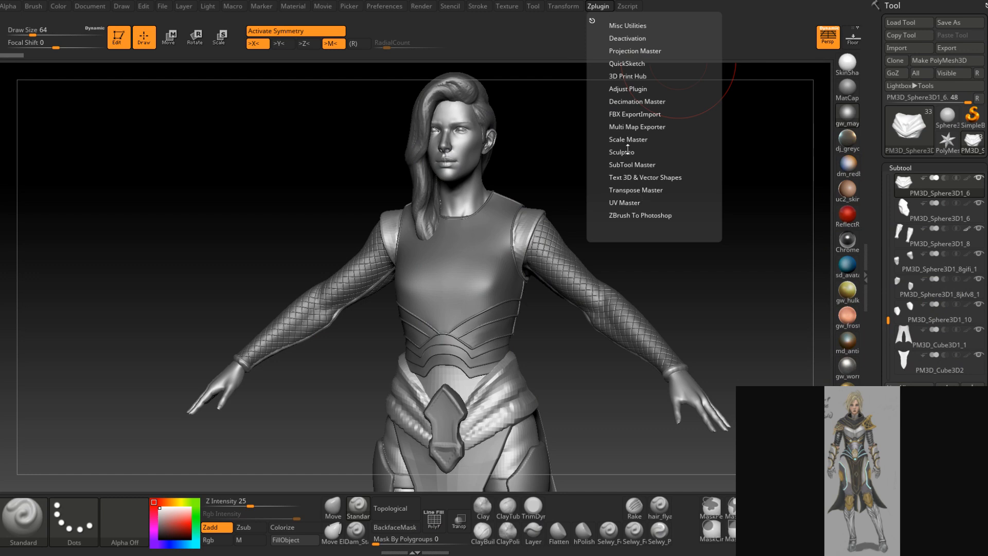
{"action": "left_click", "coordinate": [625, 114]}
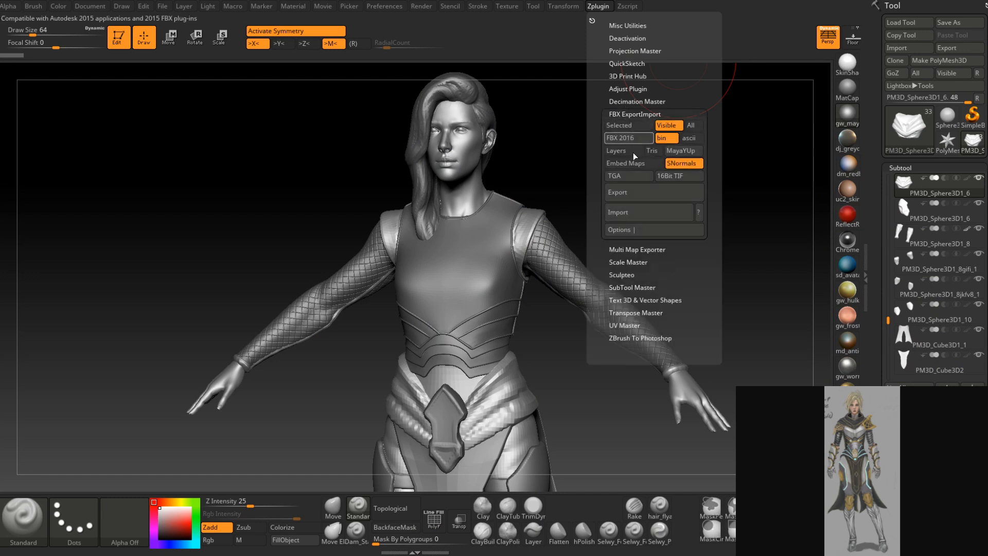
{"action": "left_click", "coordinate": [642, 209]}
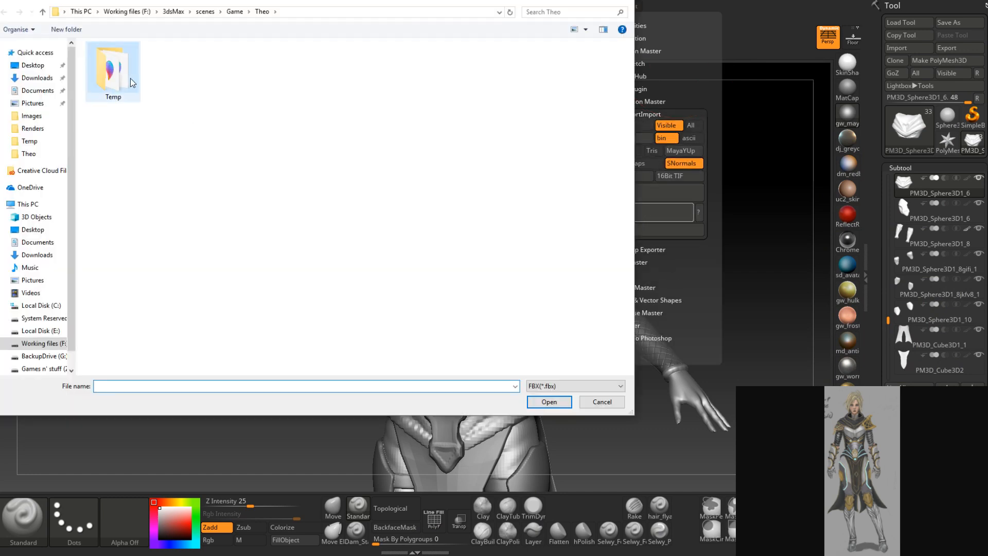
{"action": "double_click", "coordinate": [133, 83]}
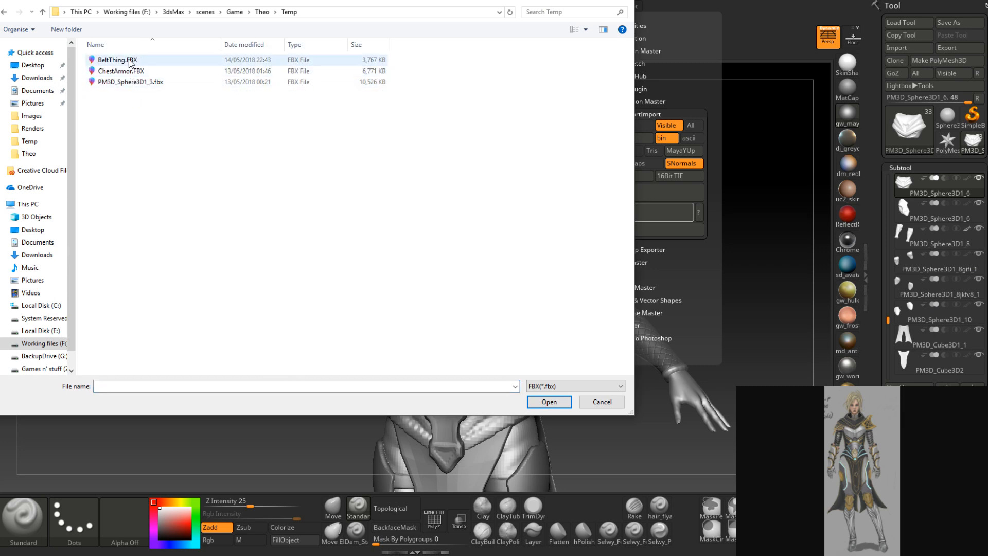
{"action": "double_click", "coordinate": [130, 61]}
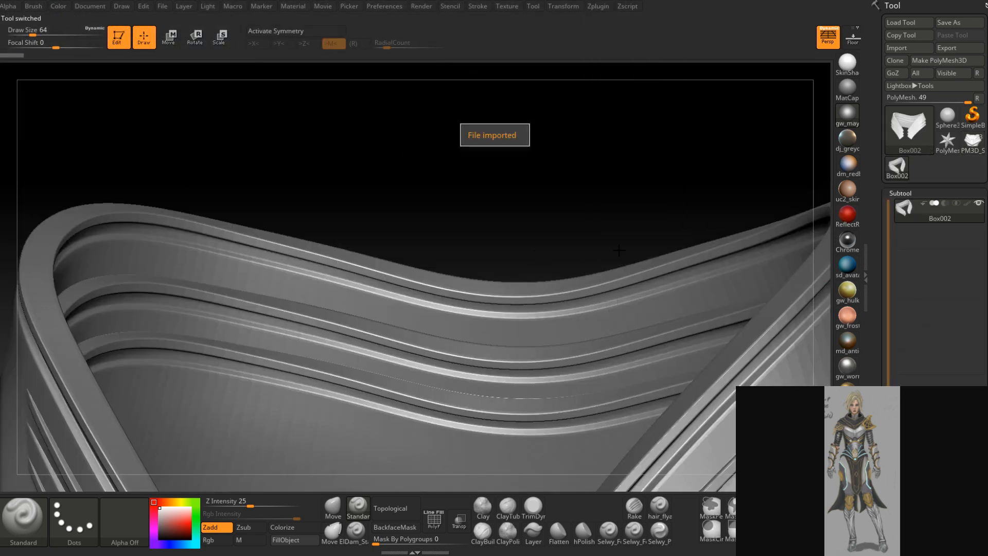
Return to the full character tool and append the imported Box002 mesh as a subtool
{"action": "left_click", "coordinate": [972, 140]}
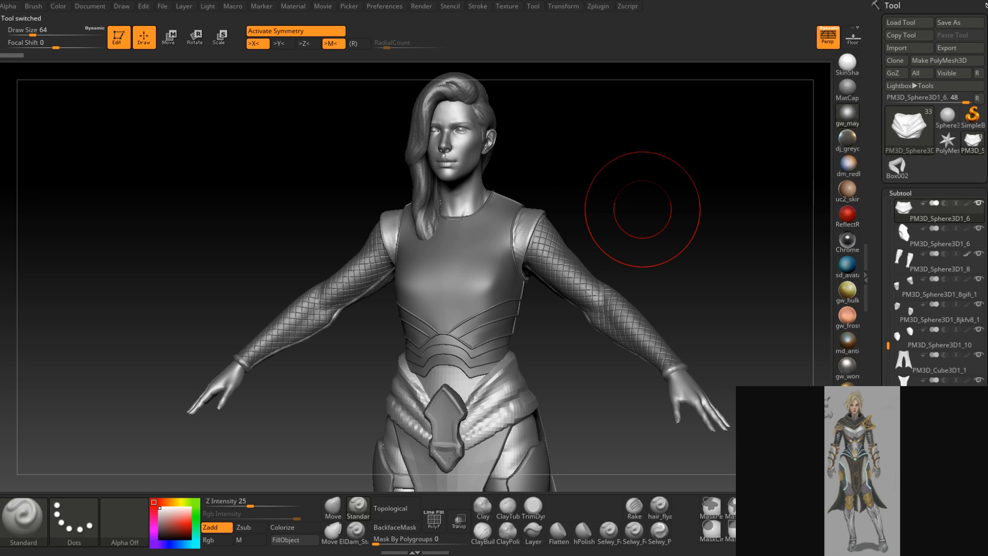
{"action": "left_click", "coordinate": [959, 483]}
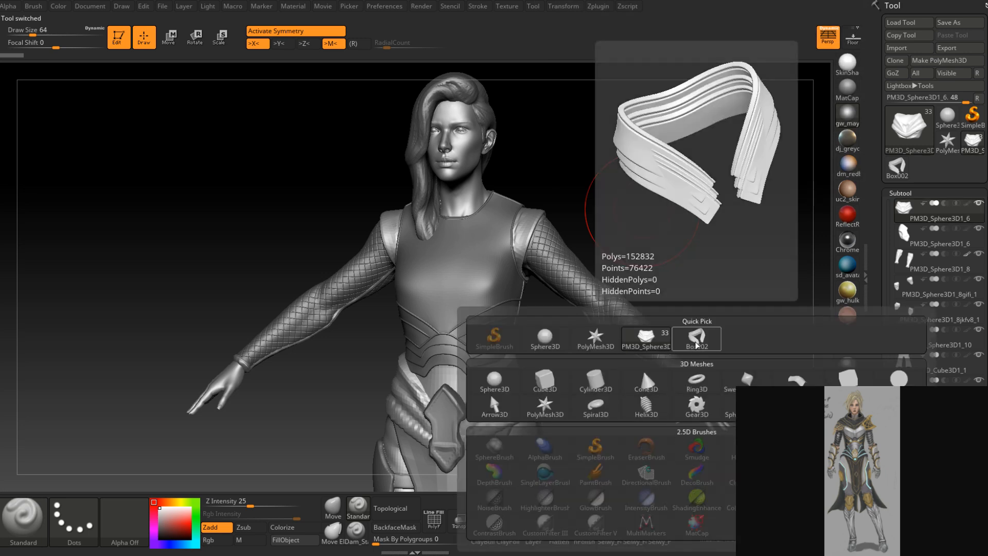
{"action": "left_click", "coordinate": [697, 342]}
Make the appended belt strips the active subtool and move them straight up onto the character's waist
{"action": "left_click_drag", "start_coordinate": [723, 293], "coordinate": [725, 172], "text": "alt"}
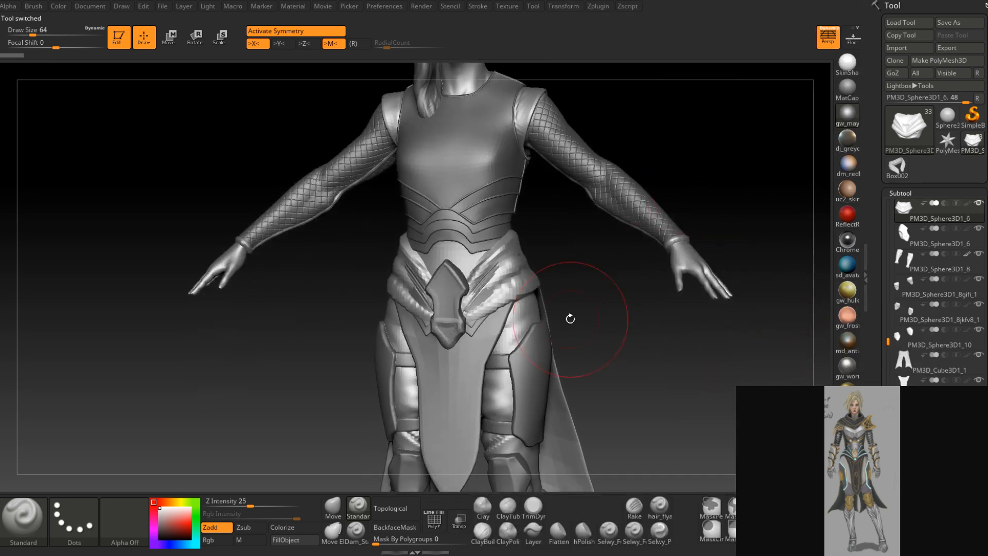
{"action": "left_click", "coordinate": [477, 328], "text": "alt"}
{"action": "left_click_drag", "start_coordinate": [603, 338], "coordinate": [516, 327], "text": "shift"}
{"action": "left_click", "coordinate": [171, 40]}
{"action": "left_click_drag", "start_coordinate": [447, 359], "coordinate": [447, 194]}
{"action": "left_click_drag", "start_coordinate": [598, 173], "coordinate": [641, 217]}
{"action": "mouse_move", "coordinate": [578, 257]}
{"action": "right_mouse_down", "text": "alt"}
{"action": "mouse_move", "coordinate": [595, 287]}
{"action": "mouse_move", "coordinate": [575, 315]}
{"action": "right_mouse_up", "text": "alt"}
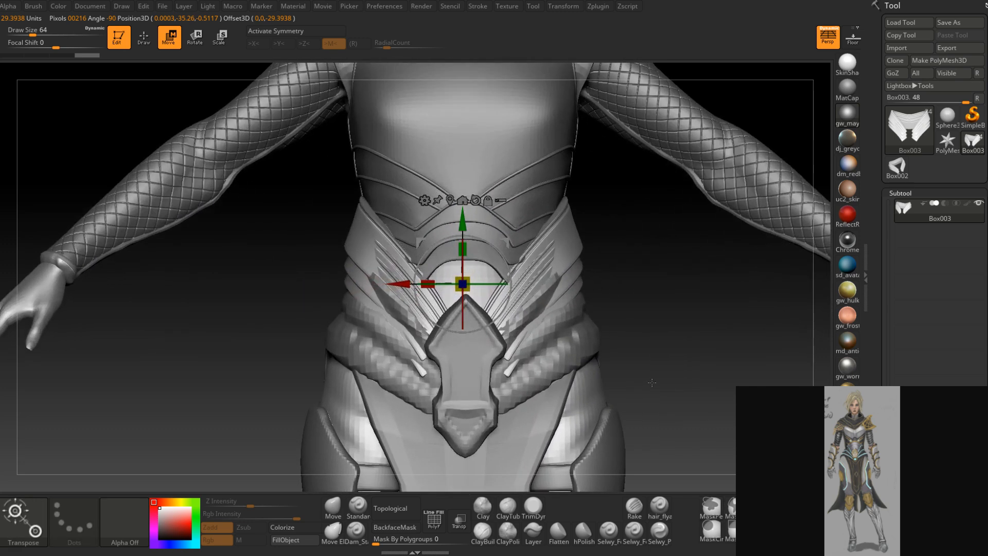
Activate X symmetry for the belt strips and bring the subtool operations into reach
{"action": "key", "text": "x"}
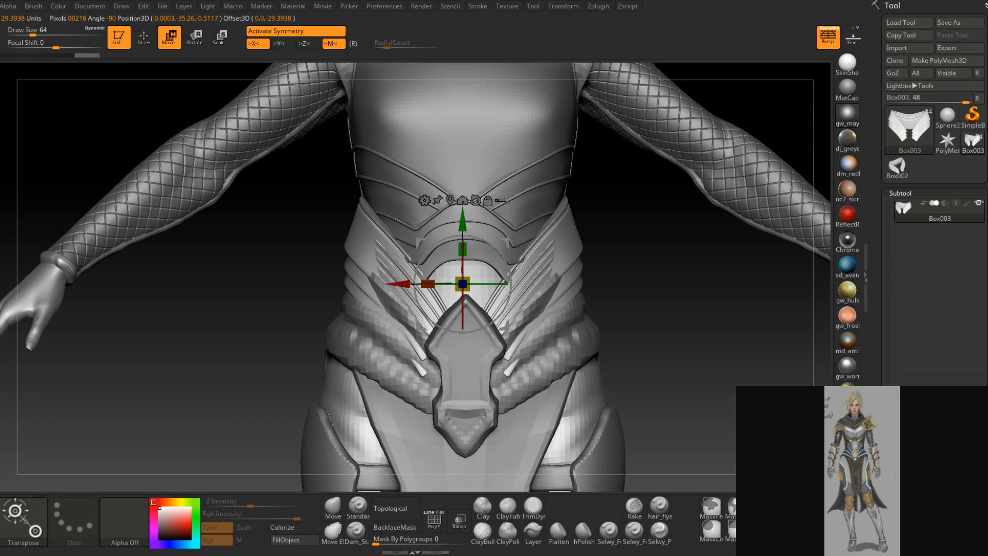
{"action": "scroll", "coordinate": [934, 205], "scroll_direction": "down", "scroll_amount": 5}
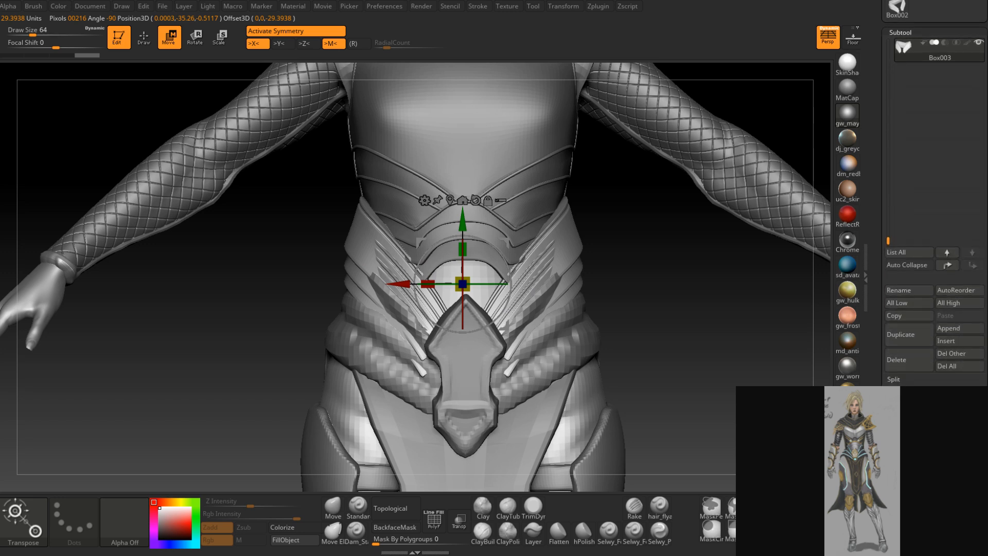
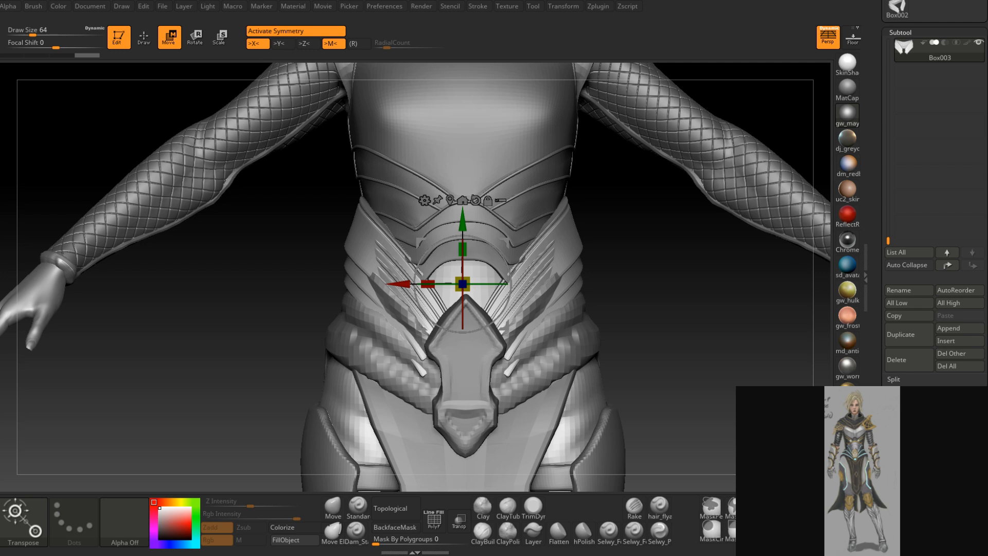
{"action": "left_click_drag", "start_coordinate": [659, 275], "coordinate": [660, 278]}
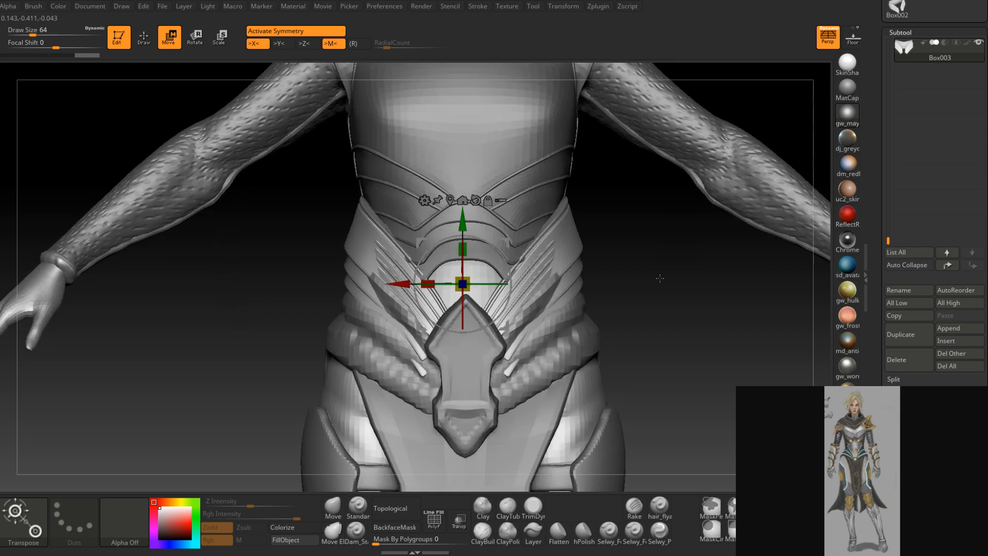
Move the belt strips slightly down the waist and hide the thick old PM3D_Sphere3D1_6 belt, leaving the strips as the active subtool
{"action": "left_click_drag", "start_coordinate": [462, 221], "coordinate": [462, 237]}
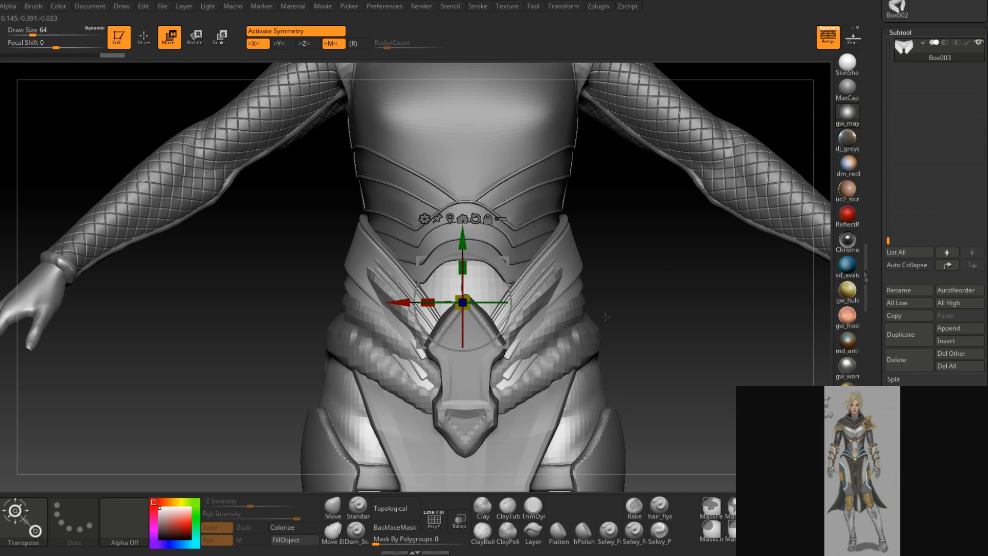
{"action": "left_click", "coordinate": [590, 327], "text": "alt"}
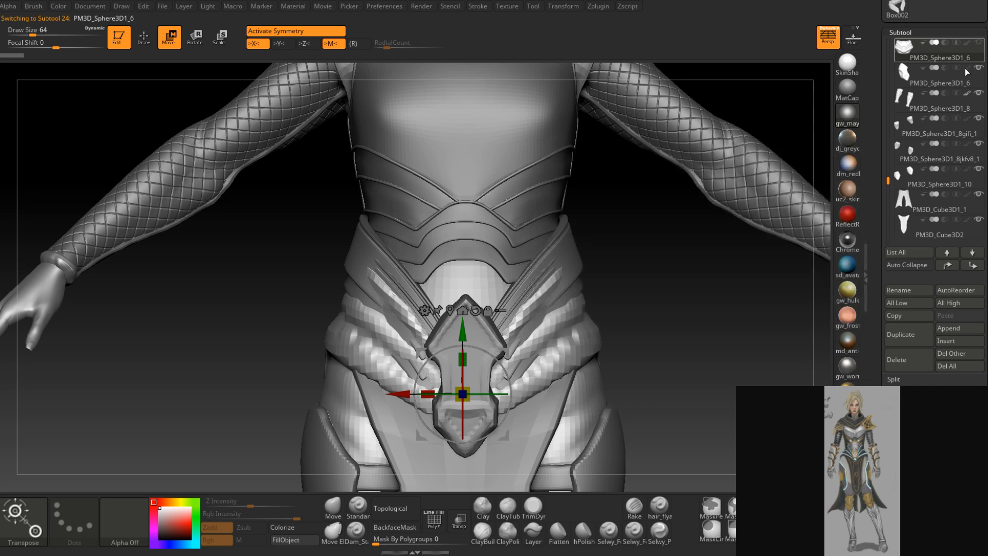
{"action": "left_click", "coordinate": [487, 311], "text": "alt"}
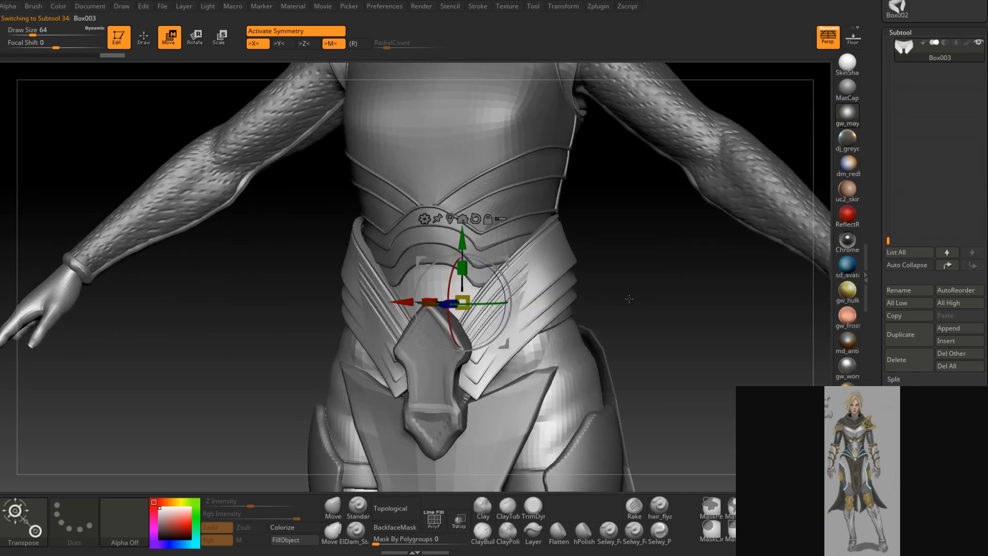
{"action": "mouse_move", "coordinate": [637, 311]}
{"action": "right_mouse_down", "text": "alt"}
{"action": "mouse_move", "coordinate": [627, 331]}
{"action": "mouse_move", "coordinate": [654, 327]}
{"action": "right_mouse_up", "text": "alt"}
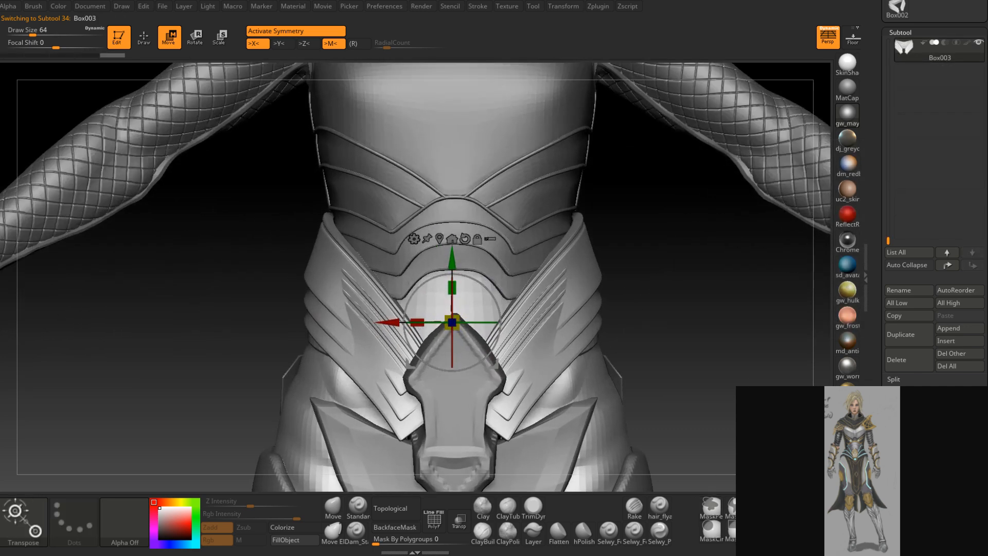
Disable smooth subdivision for the Box003 belt strips and try to reconstruct their lower subdivision levels
{"action": "left_click", "coordinate": [904, 459]}
{"action": "left_click_drag", "start_coordinate": [885, 343], "coordinate": [907, 504]}
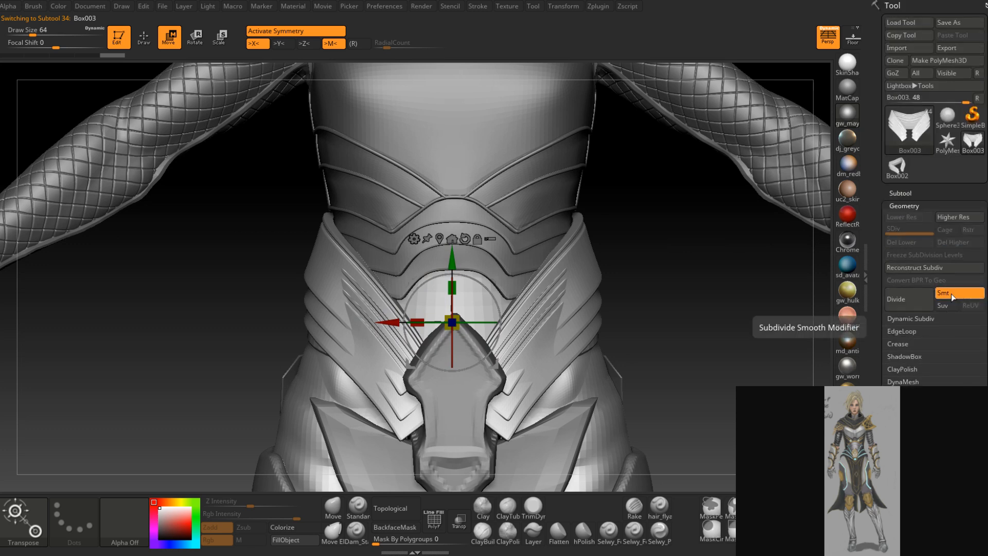
{"action": "left_click", "coordinate": [949, 293]}
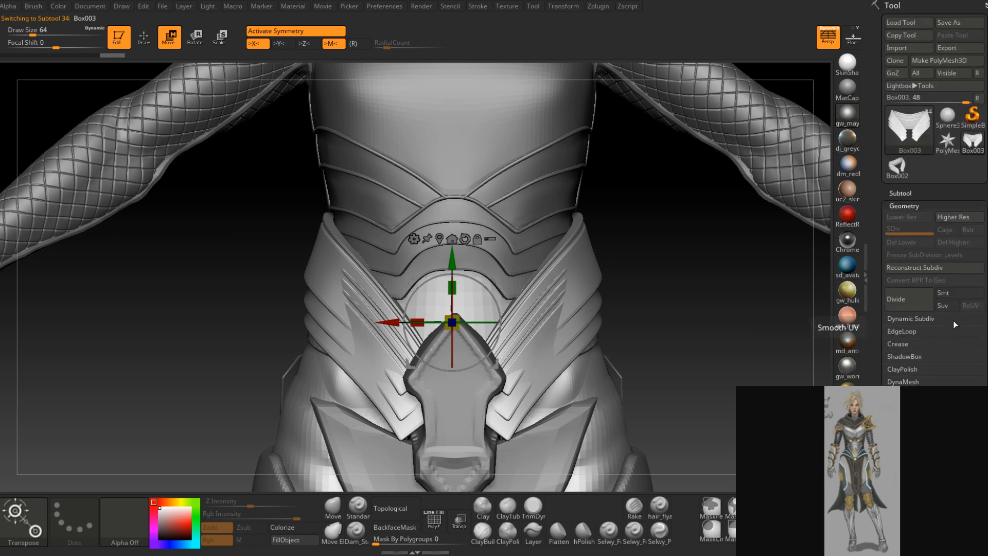
{"action": "left_click", "coordinate": [924, 271]}
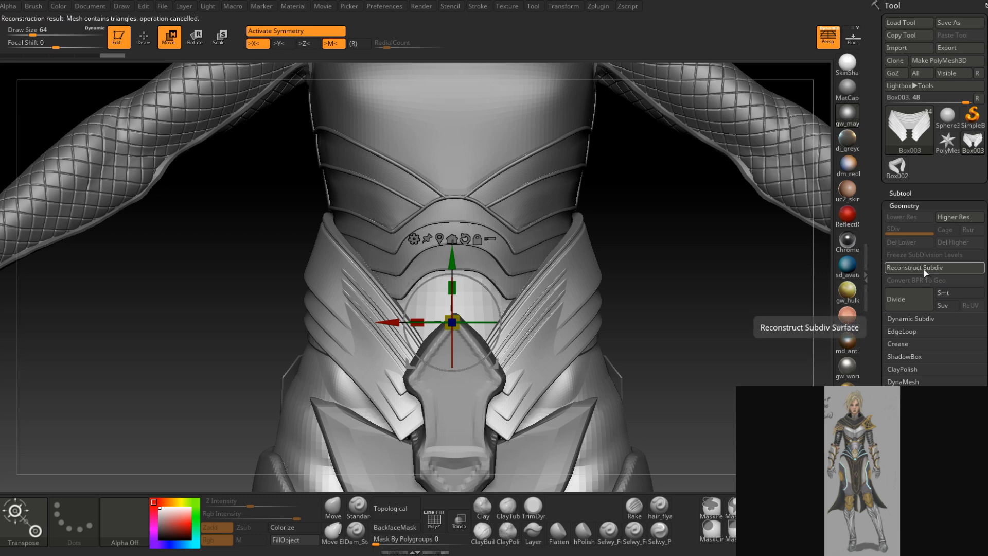
{"action": "left_click_drag", "start_coordinate": [649, 272], "coordinate": [681, 249]}
{"action": "left_click_drag", "start_coordinate": [613, 278], "coordinate": [676, 268]}
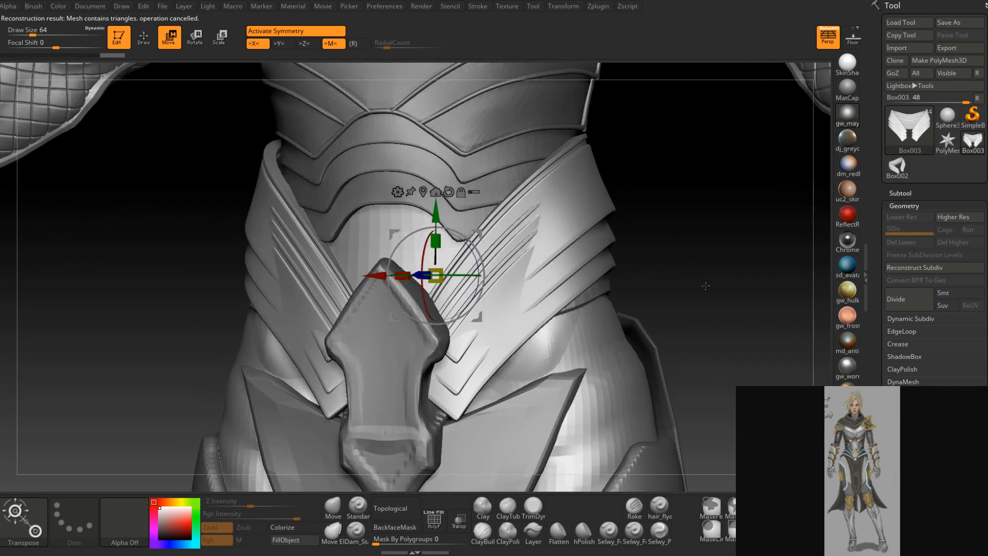
{"action": "left_click", "coordinate": [901, 205]}
{"action": "left_click", "coordinate": [903, 205]}
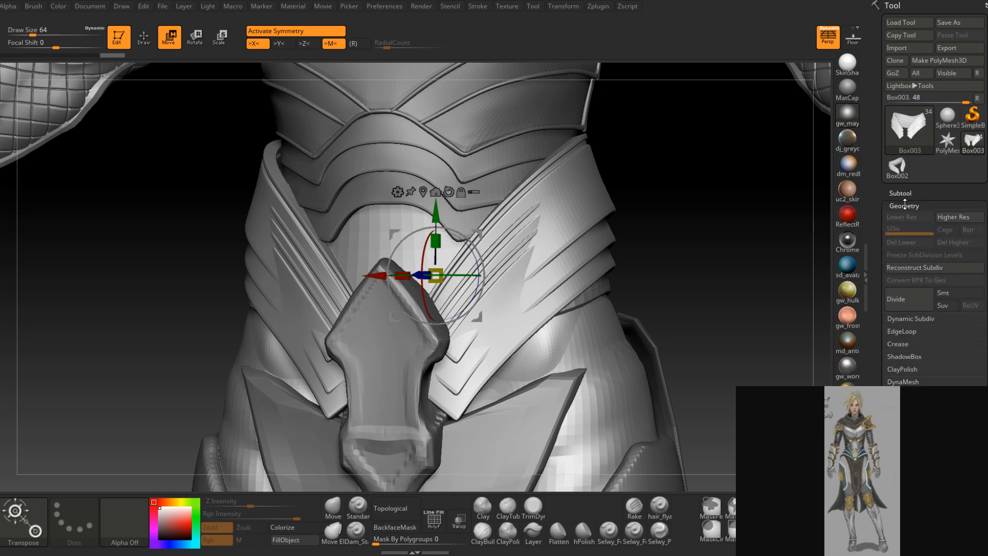
{"action": "mouse_move", "coordinate": [880, 327]}
{"action": "left_mouse_down"}
{"action": "mouse_move", "coordinate": [886, 270]}
{"action": "mouse_move", "coordinate": [886, 316]}
{"action": "left_mouse_up"}
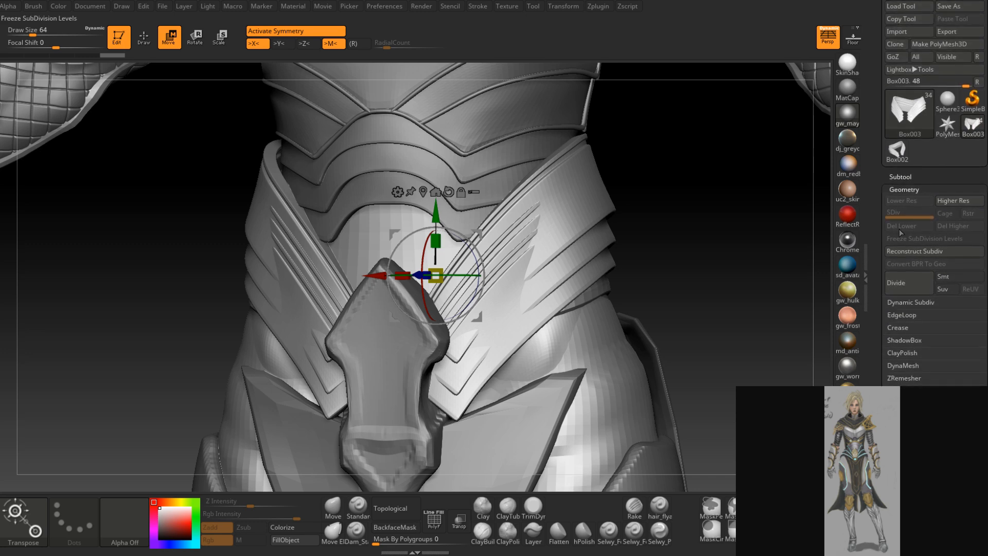
{"action": "left_click", "coordinate": [898, 175]}
{"action": "left_click_drag", "start_coordinate": [885, 250], "coordinate": [891, 340]}
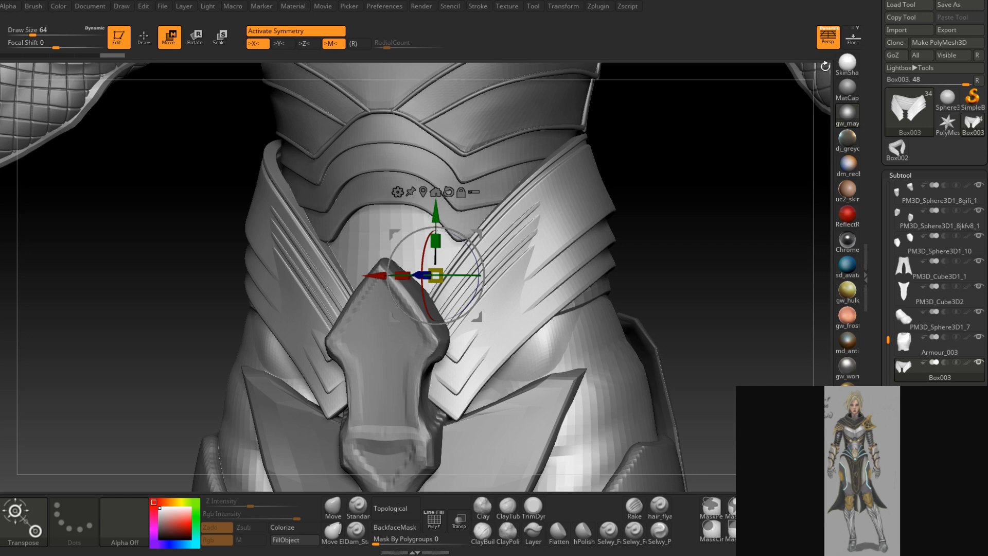
{"action": "left_click_drag", "start_coordinate": [752, 217], "coordinate": [689, 212]}
{"action": "right_click_drag", "start_coordinate": [689, 211], "coordinate": [665, 236], "text": "ctrl"}
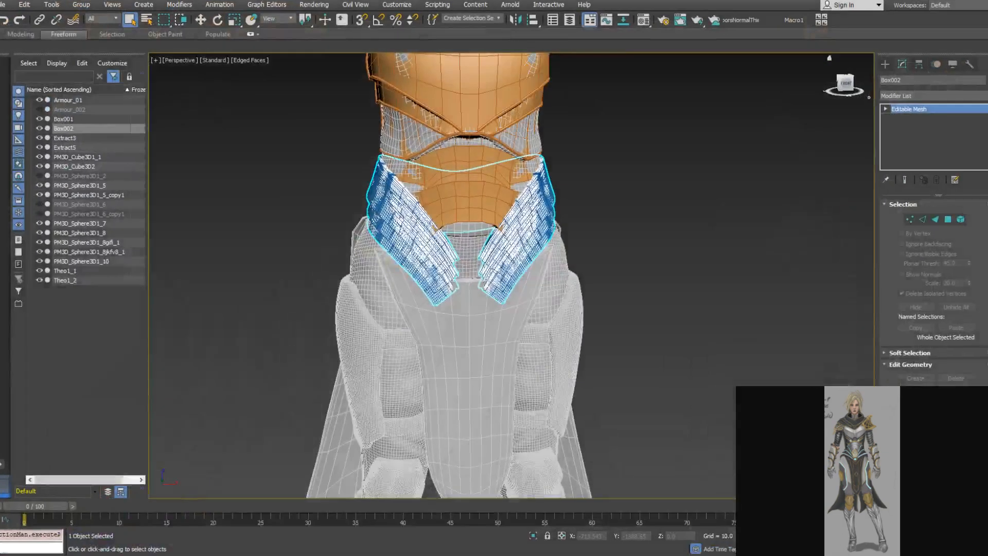
Switch to 3ds Max and start exporting the selected Box002 belt strips to the Temp folder in gw::OBJ-Exporter format
{"action": "middle_click_drag", "start_coordinate": [390, 196], "coordinate": [448, 256], "text": "alt"}
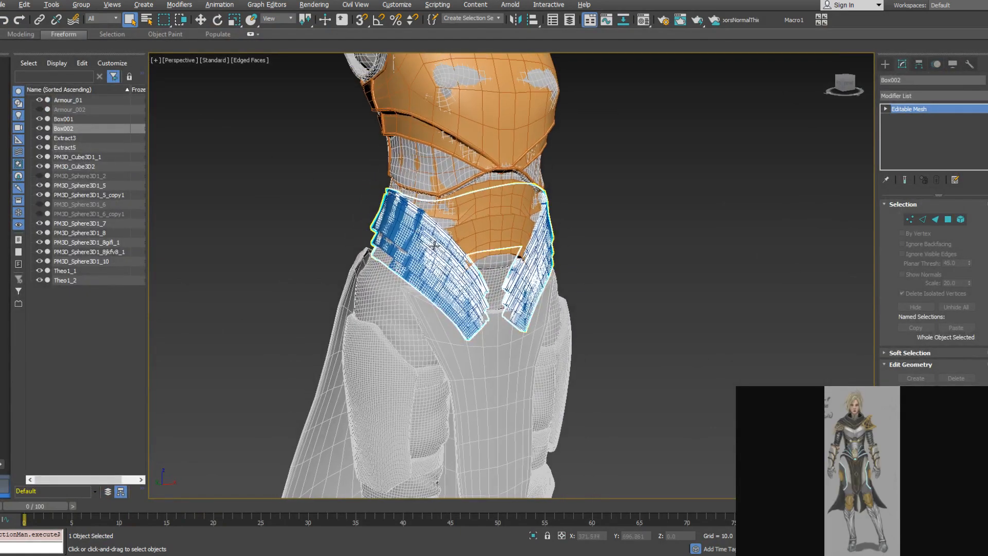
{"action": "scroll", "coordinate": [448, 256], "scroll_direction": "up", "scroll_amount": 5}
{"action": "middle_click_drag", "start_coordinate": [488, 285], "coordinate": [443, 254], "text": "alt"}
{"action": "scroll", "coordinate": [444, 254], "scroll_direction": "up", "scroll_amount": 8}
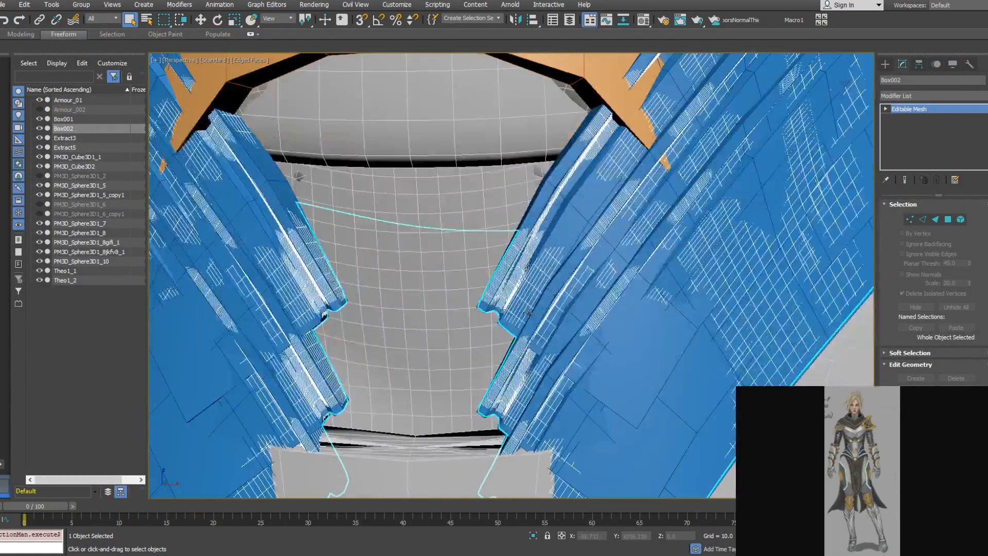
{"action": "scroll", "coordinate": [443, 253], "scroll_direction": "down", "scroll_amount": 7}
{"action": "left_click", "coordinate": [3, 4]}
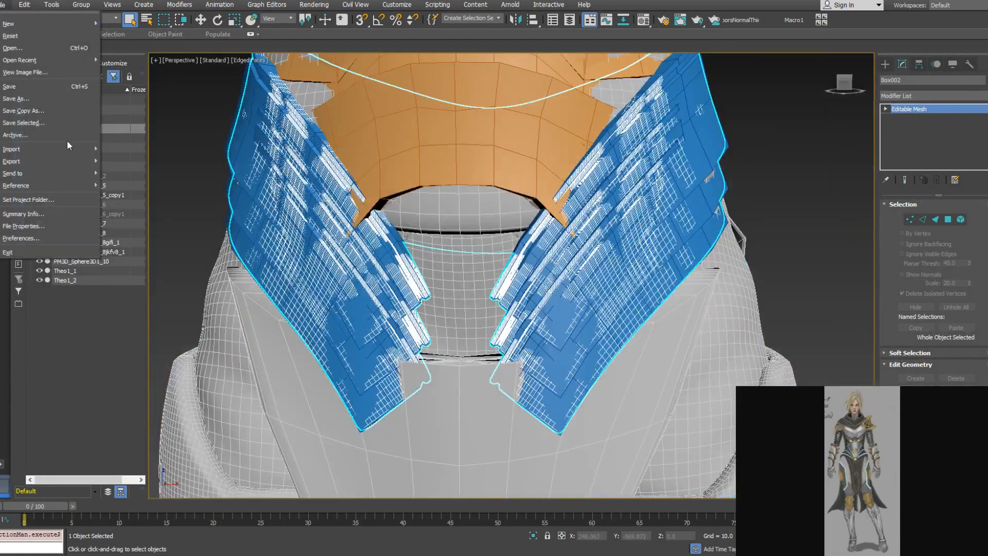
{"action": "mouse_move", "coordinate": [88, 166]}
{"action": "left_click", "coordinate": [138, 180]}
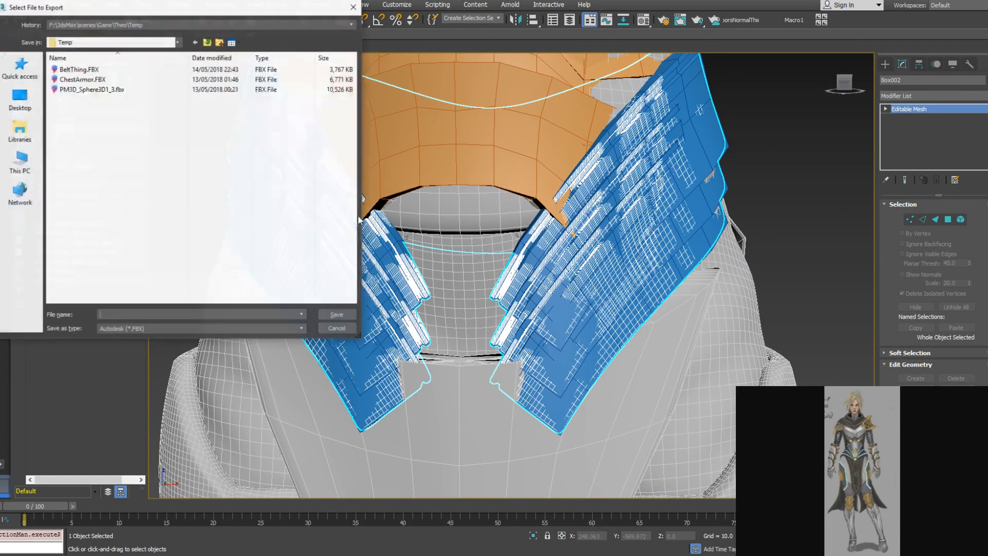
{"action": "left_click", "coordinate": [146, 329]}
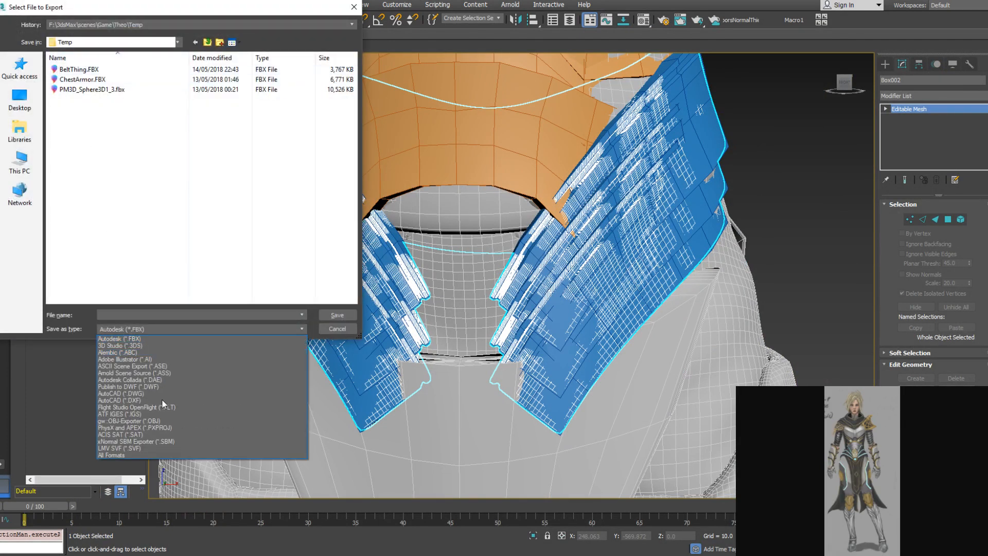
{"action": "left_click", "coordinate": [168, 420]}
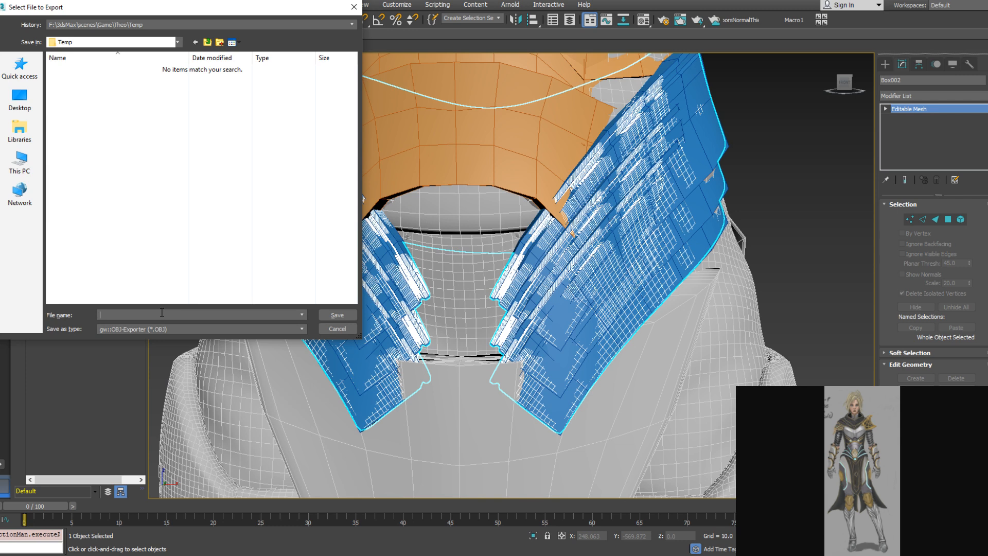
Name the export BeltThing, exclude texture coordinates, and export the OBJ with quad faces
{"action": "left_click", "coordinate": [162, 313]}
{"action": "type", "text": "Bel"}
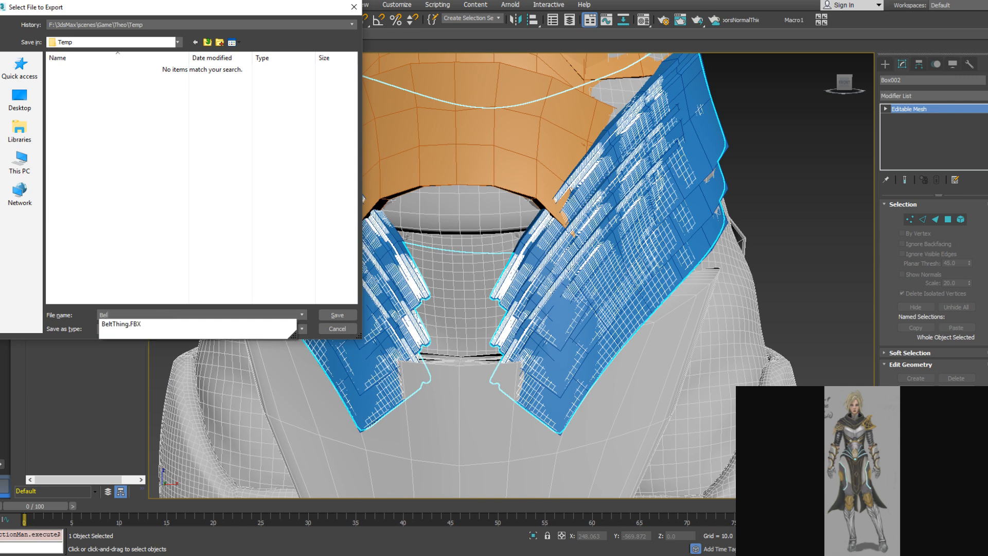
{"action": "key", "text": "Down"}
{"action": "key", "text": "BackSpace"}
{"action": "key", "text": "Return"}
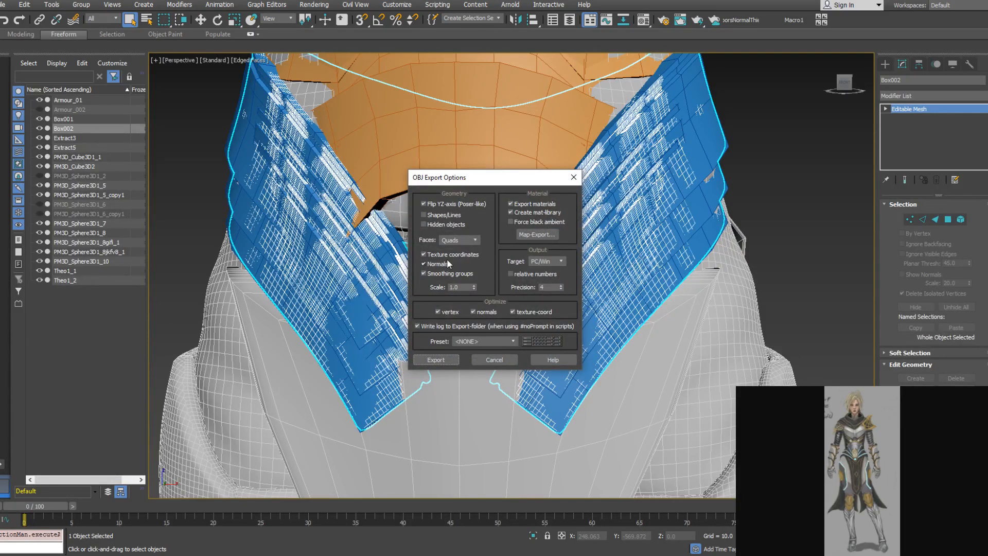
{"action": "left_click", "coordinate": [424, 254]}
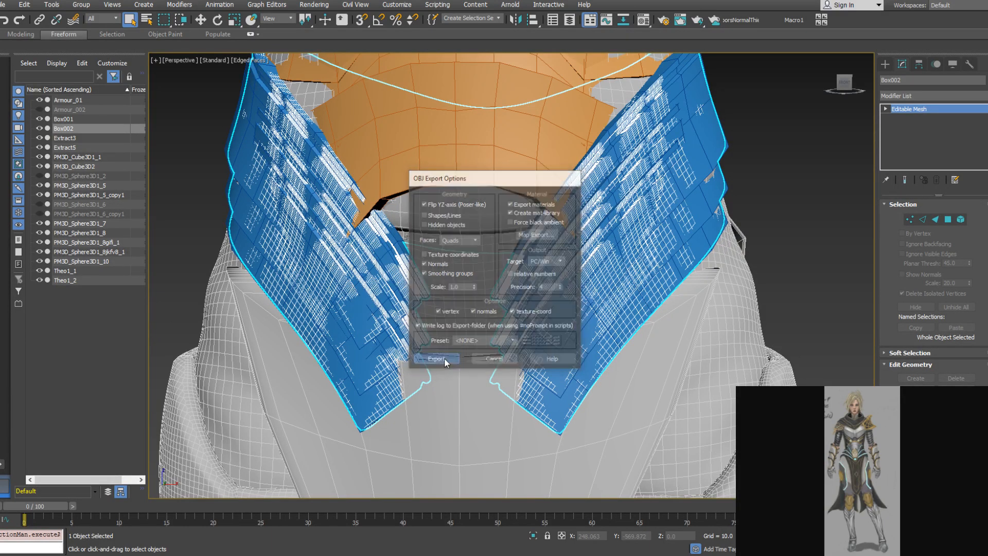
{"action": "left_click", "coordinate": [445, 360]}
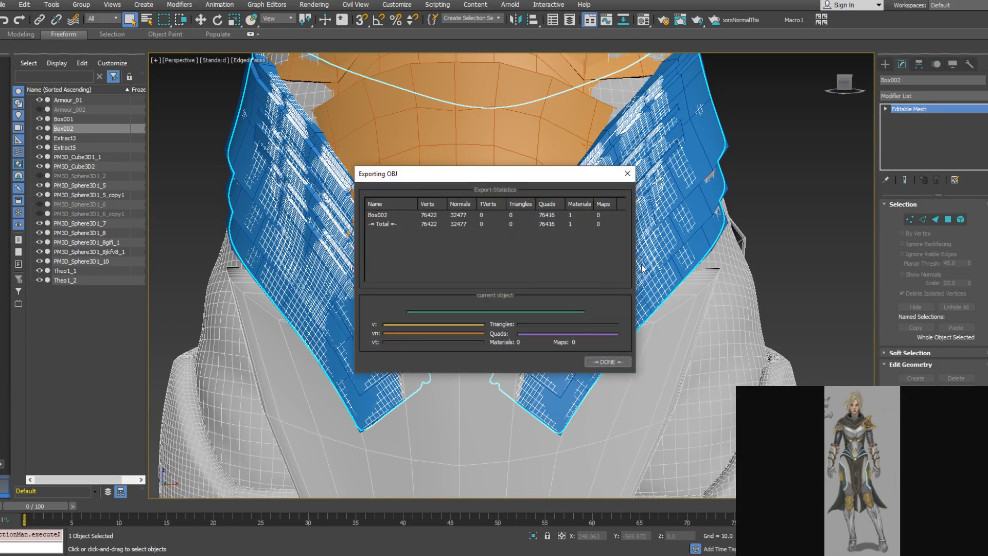
{"action": "left_click", "coordinate": [614, 362]}
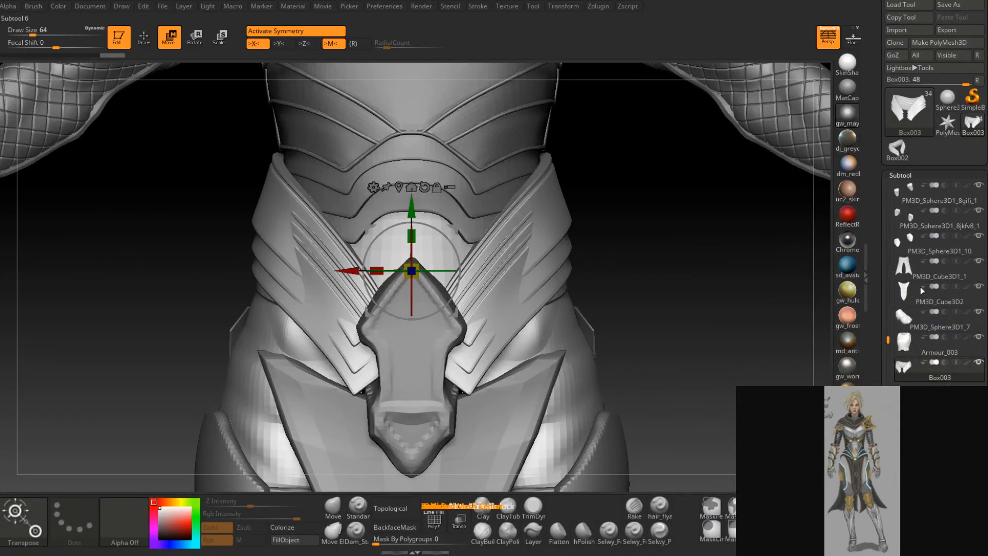
Switch to ZBrush, import BeltThing.obj from the Temp folder over the Box003 subtool, and reconstruct its subdivision levels down to the lowest possible
{"action": "left_click", "coordinate": [907, 31]}
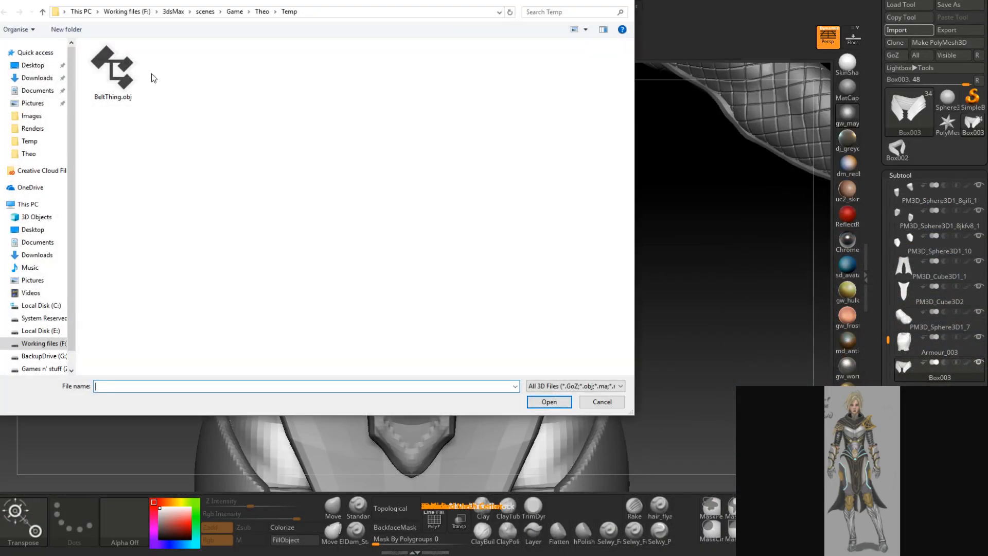
{"action": "double_click", "coordinate": [113, 69]}
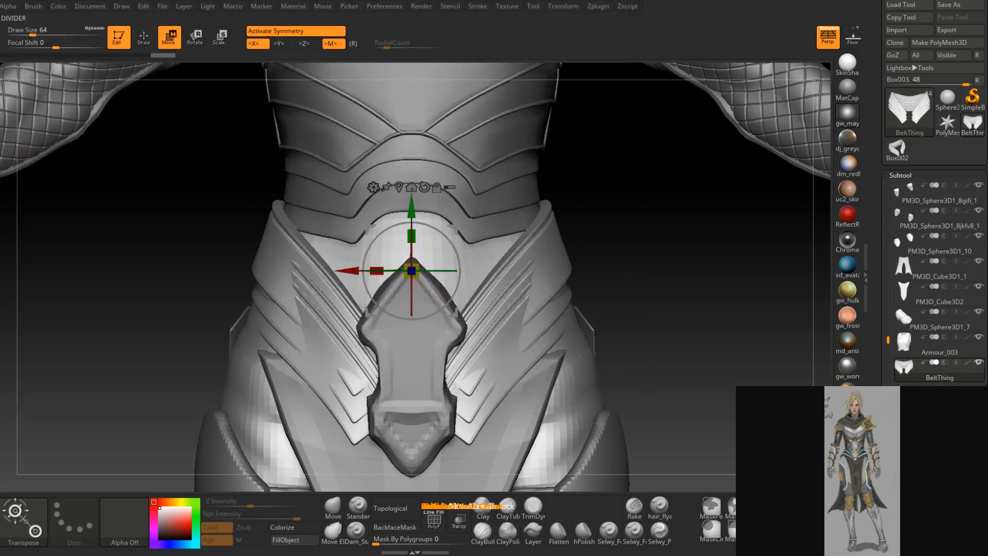
{"action": "scroll", "coordinate": [902, 355], "scroll_direction": "down", "scroll_amount": 5}
{"action": "left_click", "coordinate": [904, 343]}
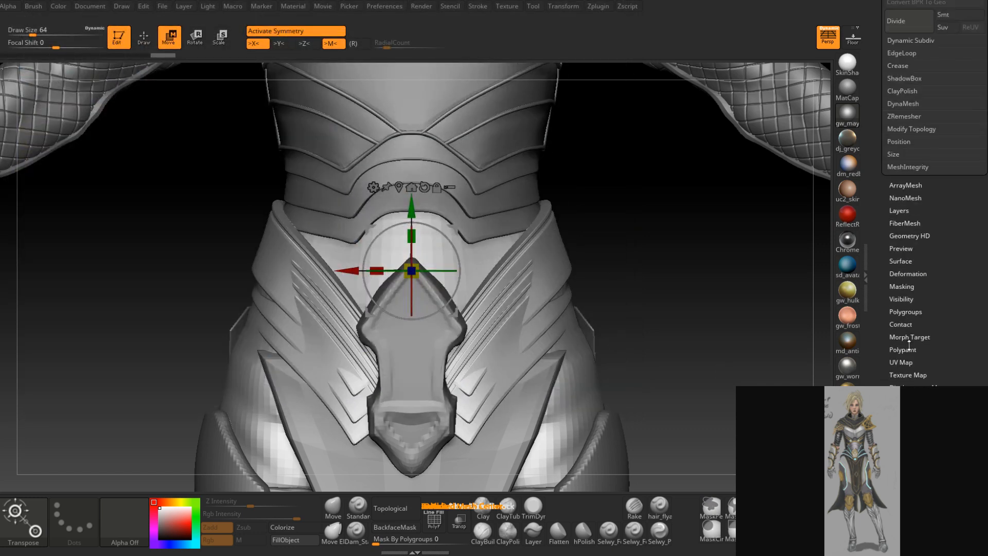
{"action": "scroll", "coordinate": [876, 253], "scroll_direction": "up", "scroll_amount": 5}
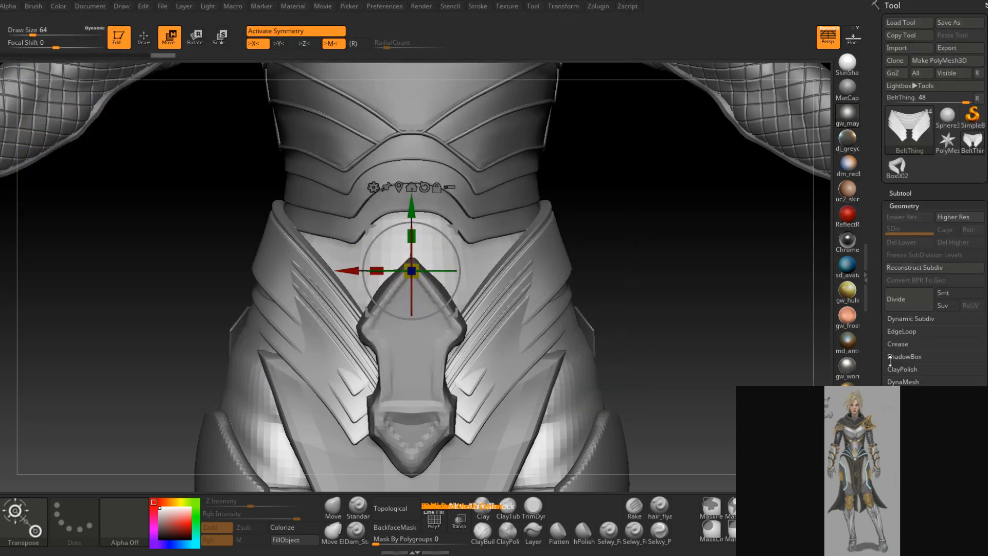
{"action": "left_click", "coordinate": [919, 269]}
{"action": "left_click", "coordinate": [918, 268]}
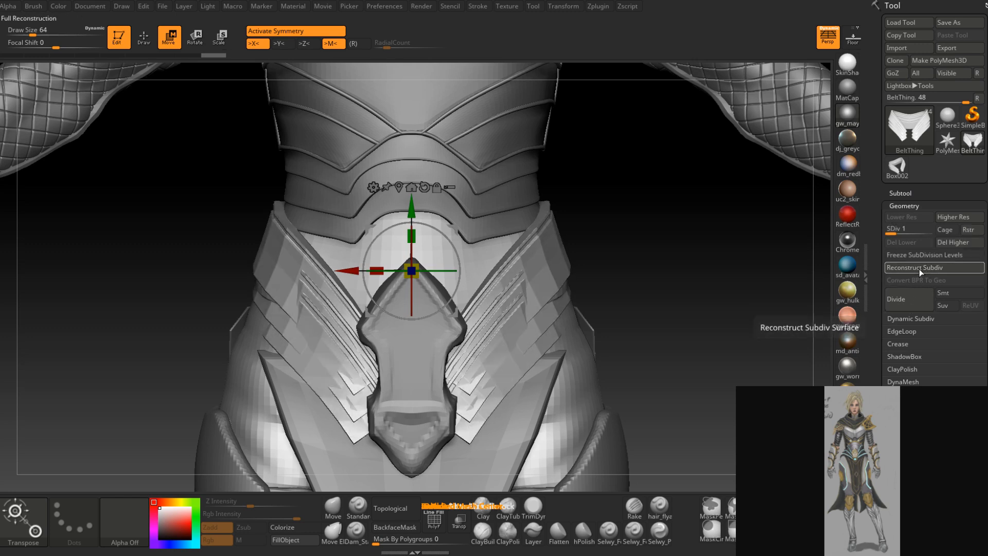
{"action": "left_click", "coordinate": [919, 268]}
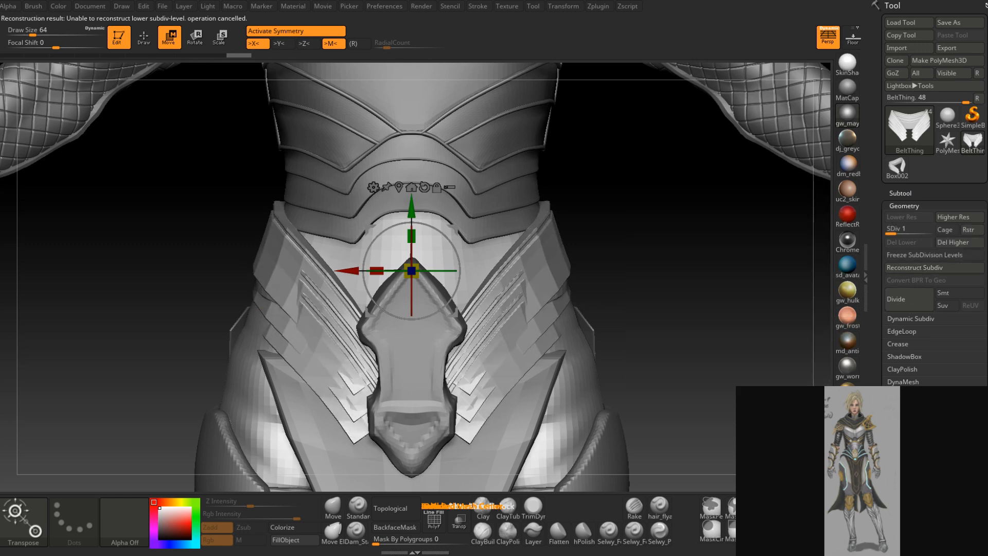
Set the belt strips to subdivision level 4 and enable smooth subdivision
{"action": "scroll", "coordinate": [933, 206], "scroll_direction": "down", "scroll_amount": 3}
{"action": "left_click_drag", "start_coordinate": [892, 182], "coordinate": [933, 179]}
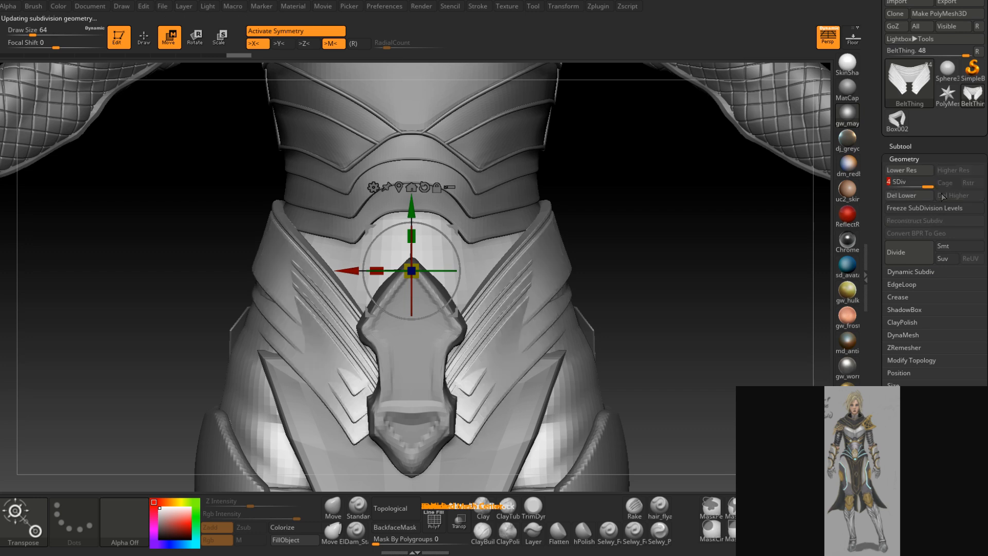
{"action": "left_click", "coordinate": [952, 250]}
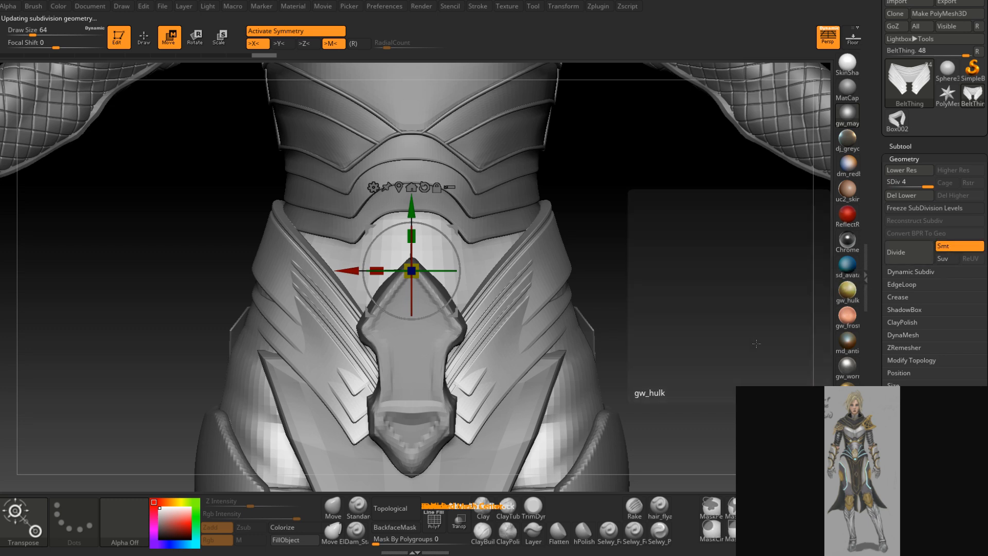
Assign automatic polygroups to the separate belt strips and display the polyframe colours
{"action": "left_click_drag", "start_coordinate": [879, 268], "coordinate": [878, 220]}
{"action": "left_click", "coordinate": [905, 495]}
{"action": "left_click", "coordinate": [919, 263]}
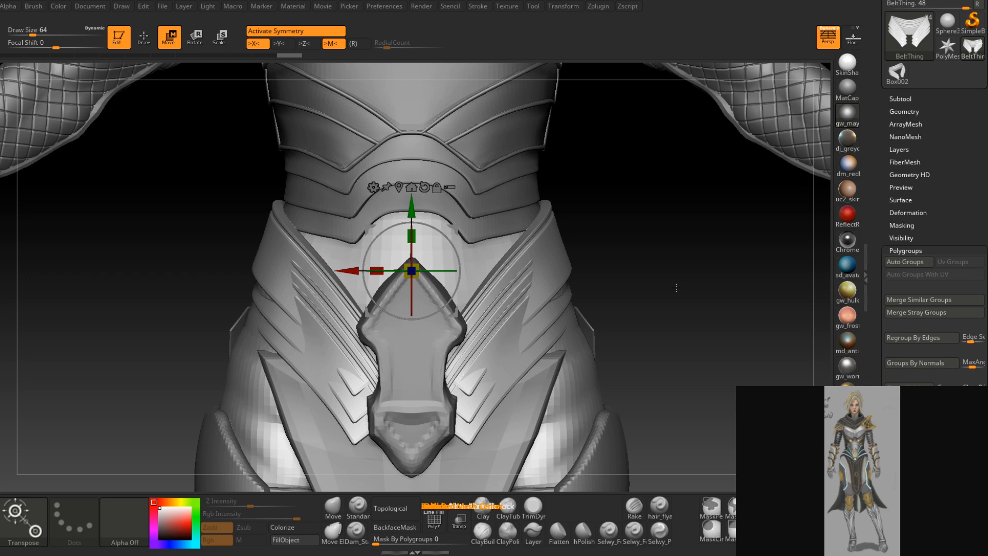
{"action": "left_click", "coordinate": [436, 522]}
{"action": "left_click_drag", "start_coordinate": [738, 304], "coordinate": [653, 330]}
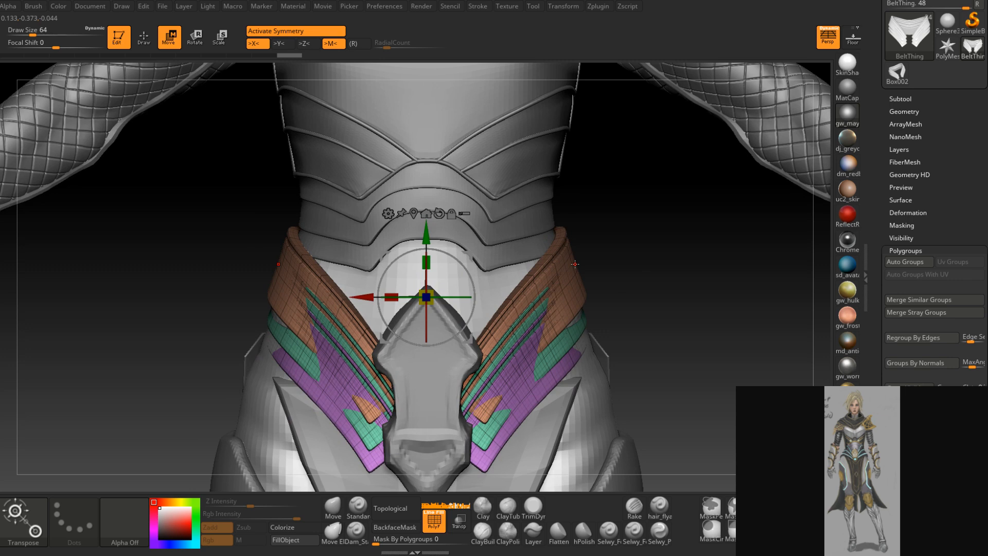
Centre the transform gizmo on the belt strips and move them up vertically so they sit higher on the waist
{"action": "left_click", "coordinate": [575, 264]}
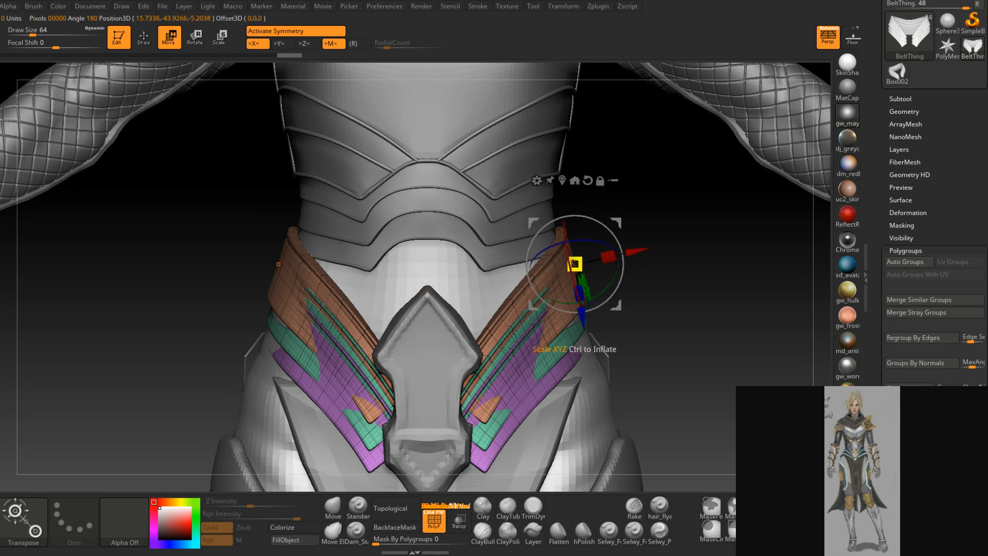
{"action": "left_click", "coordinate": [506, 344]}
{"action": "left_click_drag", "start_coordinate": [692, 286], "coordinate": [598, 273]}
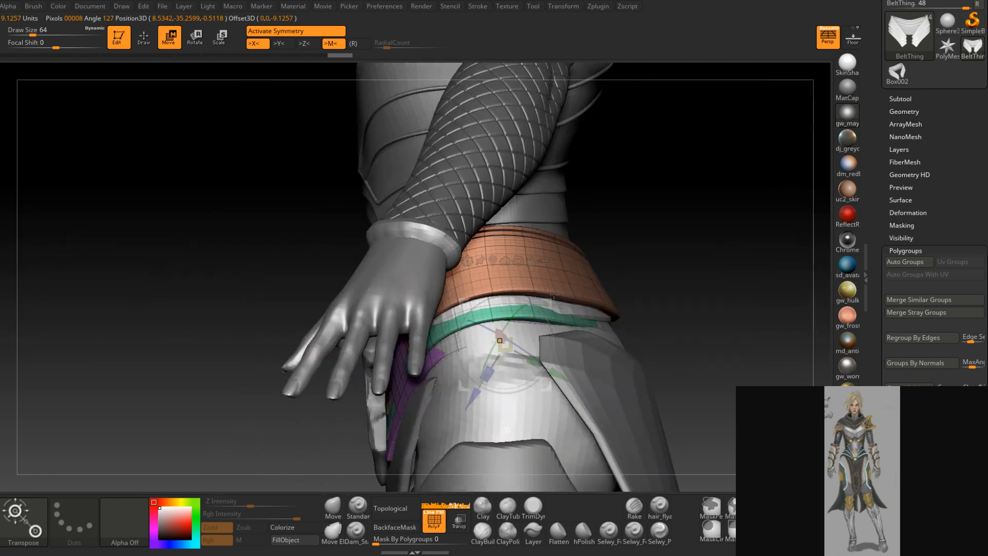
{"action": "left_click", "coordinate": [666, 275], "text": "ctrl"}
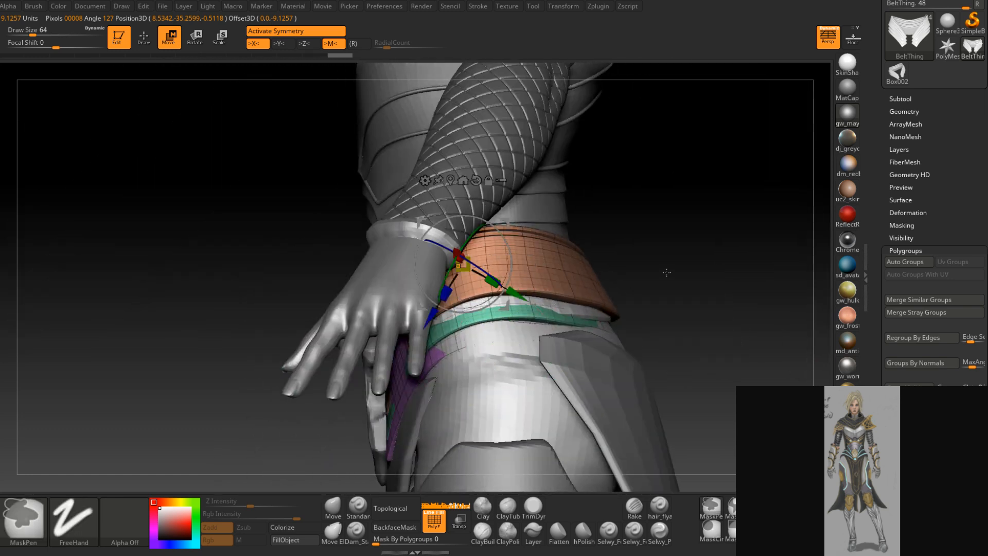
{"action": "mouse_move", "coordinate": [667, 270]}
{"action": "left_mouse_down", "text": "shift"}
{"action": "mouse_move", "coordinate": [705, 262]}
{"action": "mouse_move", "coordinate": [693, 282]}
{"action": "mouse_move", "coordinate": [641, 252]}
{"action": "left_mouse_up", "text": "shift"}
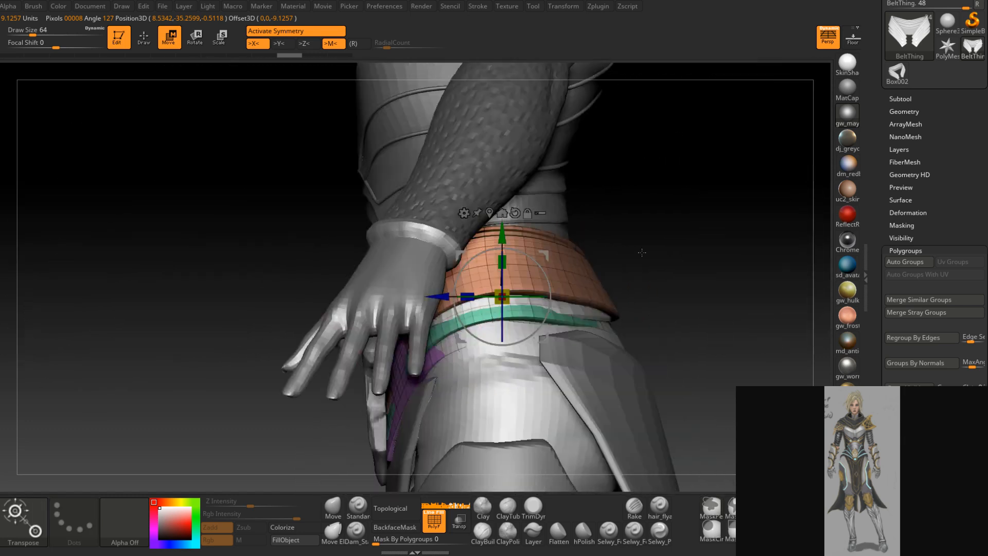
{"action": "left_click_drag", "start_coordinate": [502, 228], "coordinate": [502, 174]}
{"action": "left_click_drag", "start_coordinate": [695, 176], "coordinate": [741, 180]}
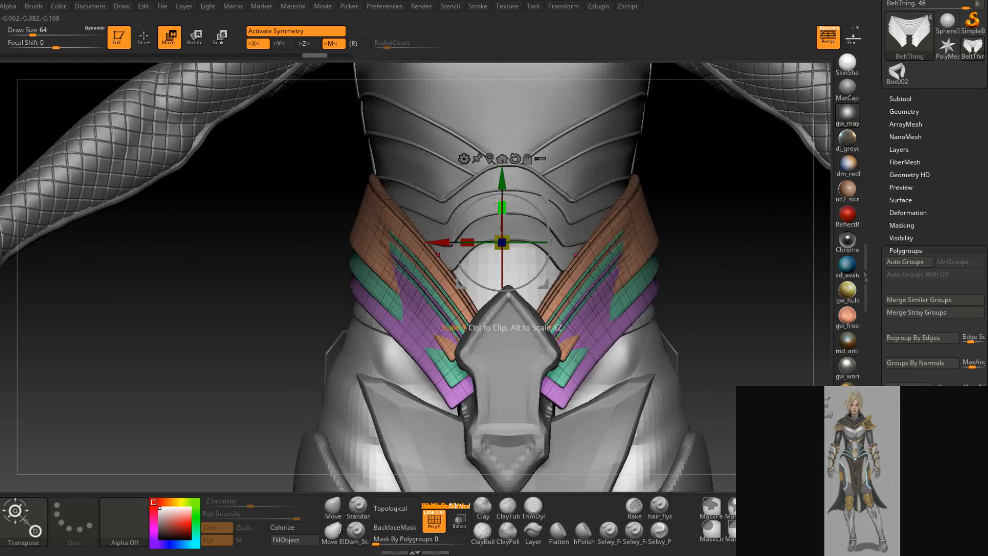
{"action": "left_click_drag", "start_coordinate": [502, 176], "coordinate": [507, 187]}
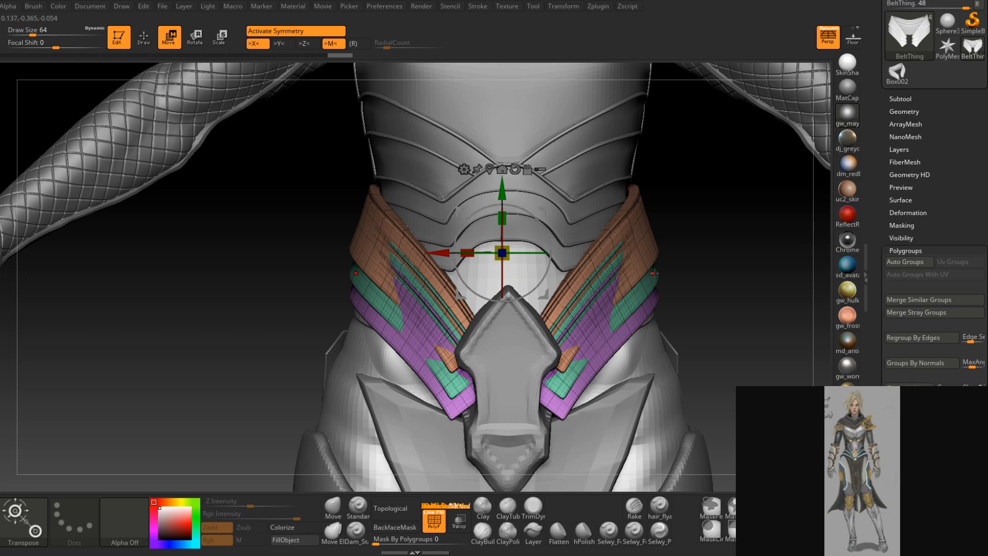
Drop the belt strips to subdivision level 1 and ready the Move brush at a draw size of 49
{"action": "key", "text": "shift+d"}
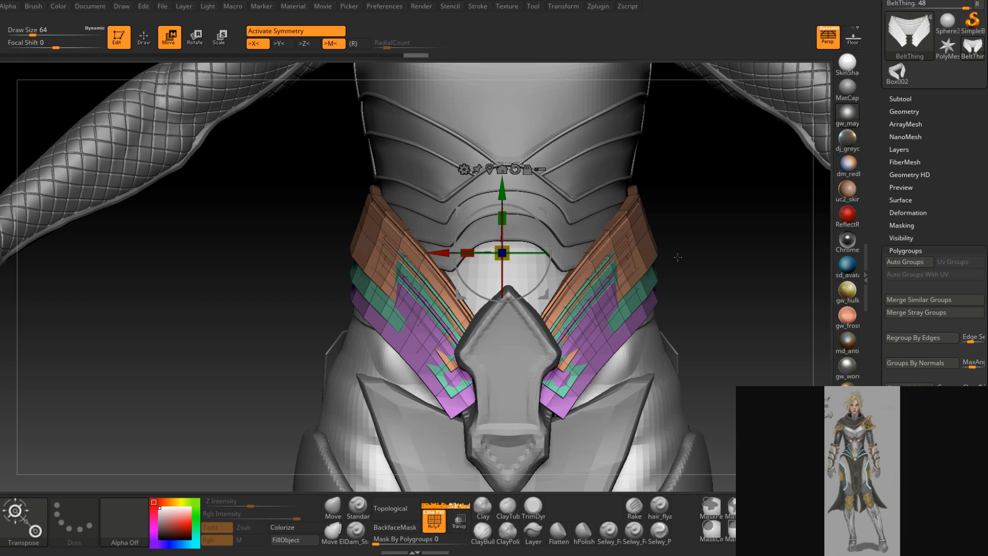
{"action": "left_click_drag", "start_coordinate": [677, 257], "coordinate": [651, 262]}
{"action": "left_click_drag", "start_coordinate": [878, 248], "coordinate": [882, 255]}
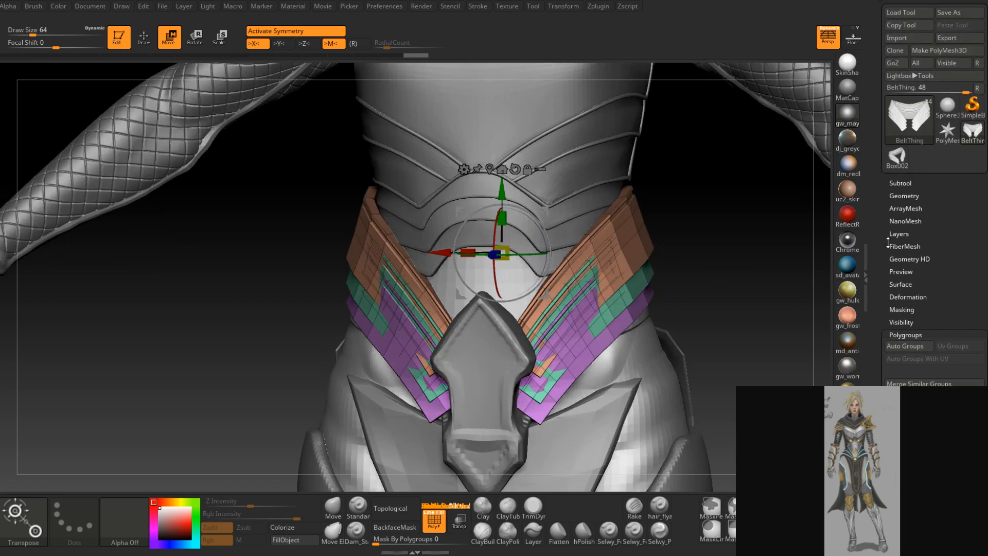
{"action": "left_click", "coordinate": [905, 196]}
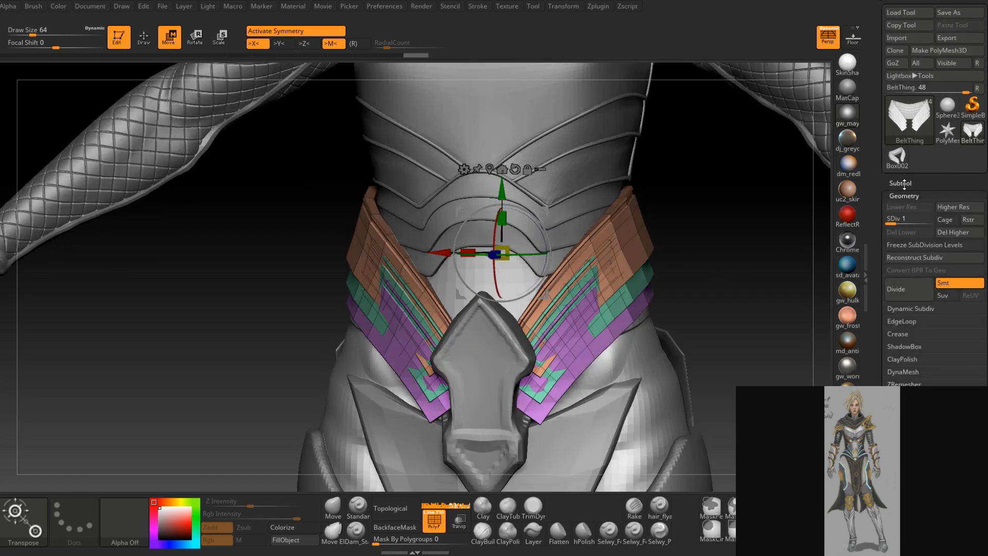
{"action": "mouse_move", "coordinate": [735, 299]}
{"action": "left_mouse_down"}
{"action": "mouse_move", "coordinate": [689, 301]}
{"action": "mouse_move", "coordinate": [710, 301]}
{"action": "left_mouse_up"}
{"action": "key", "text": "q"}
{"action": "key", "text": "space"}
{"action": "mouse_move", "coordinate": [662, 258]}
{"action": "left_mouse_down"}
{"action": "mouse_move", "coordinate": [648, 258]}
{"action": "mouse_move", "coordinate": [683, 251]}
{"action": "mouse_move", "coordinate": [667, 255]}
{"action": "left_mouse_up"}
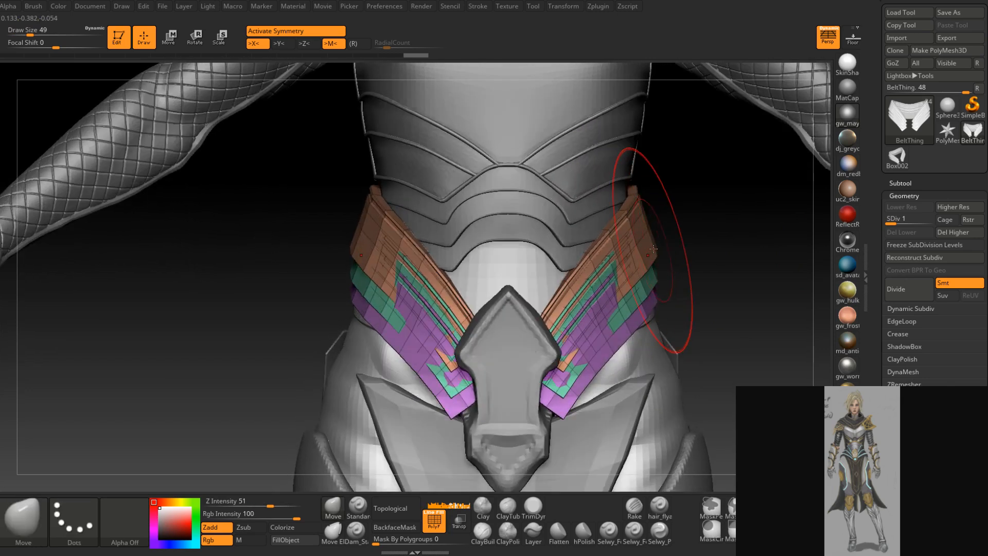
Mask the green and purple strips and reshape the orange strip's upper front ends with the Move brush at about size 54
{"action": "left_click", "coordinate": [659, 256], "text": "ctrl+shift"}
{"action": "left_click", "coordinate": [659, 255], "text": "ctrl+shift"}
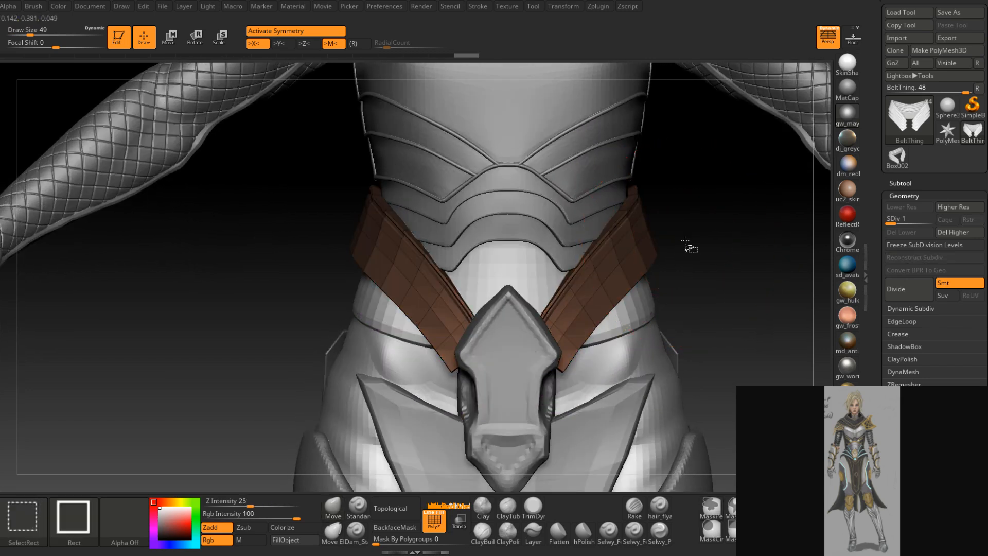
{"action": "right_click_drag", "start_coordinate": [637, 226], "coordinate": [638, 225]}
{"action": "key", "text": "space"}
{"action": "left_click_drag", "start_coordinate": [637, 226], "coordinate": [636, 222]}
{"action": "mouse_move", "coordinate": [638, 220]}
{"action": "right_mouse_down"}
{"action": "mouse_move", "coordinate": [652, 226]}
{"action": "mouse_move", "coordinate": [647, 215]}
{"action": "right_mouse_up"}
{"action": "key", "text": "space"}
{"action": "left_click_drag", "start_coordinate": [648, 215], "coordinate": [643, 215]}
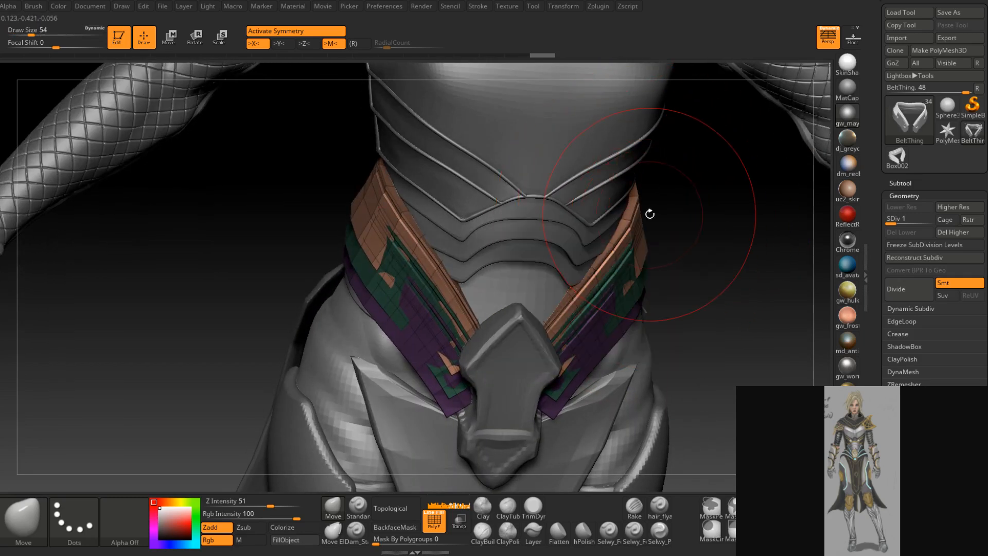
{"action": "right_click_drag", "start_coordinate": [649, 214], "coordinate": [643, 210]}
{"action": "left_click_drag", "start_coordinate": [643, 211], "coordinate": [639, 212]}
Fit the orange strip around the side of the waist using the Move brush at about size 74
{"action": "mouse_move", "coordinate": [640, 212]}
{"action": "right_mouse_down"}
{"action": "mouse_move", "coordinate": [693, 193]}
{"action": "mouse_move", "coordinate": [676, 197]}
{"action": "mouse_move", "coordinate": [633, 261]}
{"action": "right_mouse_up"}
{"action": "key", "text": "space"}
{"action": "key", "text": "space"}
{"action": "left_click_drag", "start_coordinate": [633, 262], "coordinate": [618, 280]}
{"action": "right_click_drag", "start_coordinate": [653, 154], "coordinate": [668, 188]}
{"action": "key", "text": "space"}
{"action": "left_click_drag", "start_coordinate": [670, 189], "coordinate": [667, 188]}
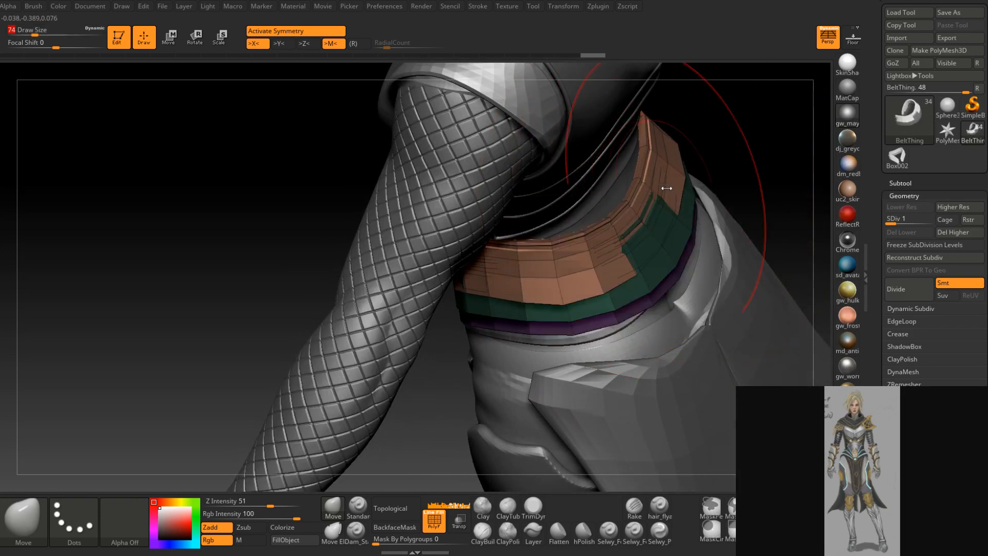
Tuck the orange strip closer to the body around the back of the waist with the Move brush at size 62
{"action": "mouse_move", "coordinate": [666, 188]}
{"action": "right_mouse_down"}
{"action": "mouse_move", "coordinate": [641, 214]}
{"action": "mouse_move", "coordinate": [628, 210]}
{"action": "right_mouse_up"}
{"action": "key", "text": "space"}
{"action": "left_click_drag", "start_coordinate": [628, 210], "coordinate": [624, 210]}
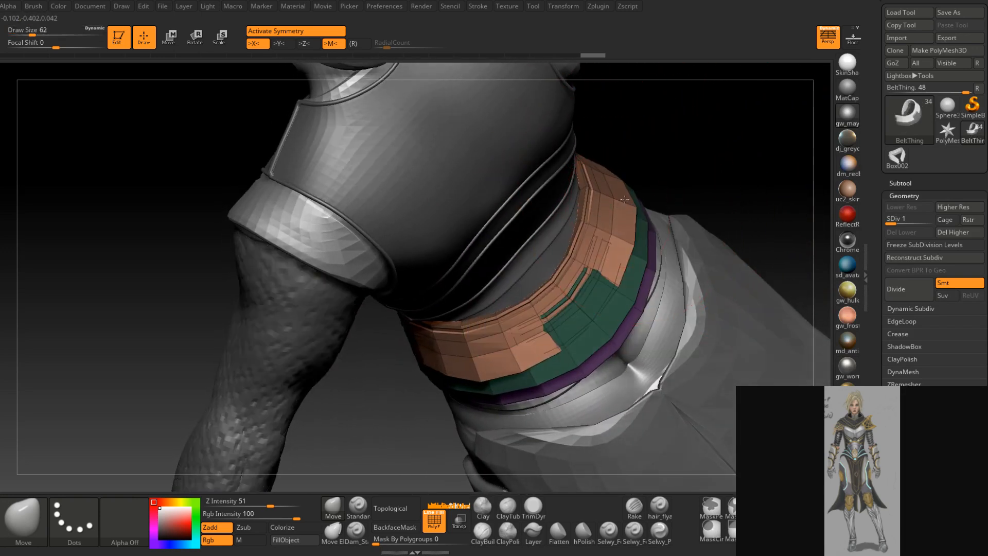
{"action": "right_click_drag", "start_coordinate": [624, 199], "coordinate": [632, 200]}
{"action": "left_click_drag", "start_coordinate": [631, 200], "coordinate": [613, 212]}
{"action": "right_click_drag", "start_coordinate": [614, 212], "coordinate": [608, 264]}
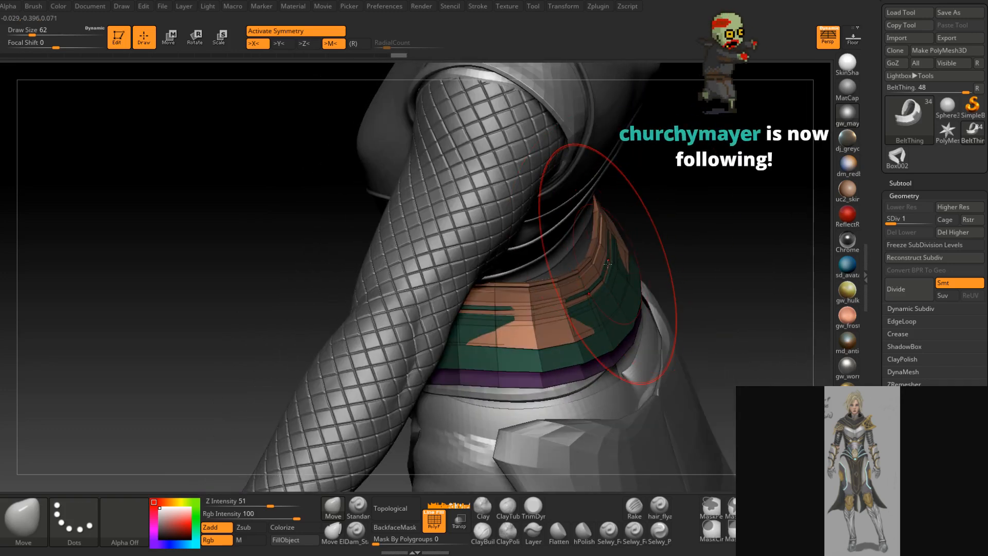
{"action": "mouse_move", "coordinate": [608, 263]}
{"action": "right_mouse_down"}
{"action": "mouse_move", "coordinate": [573, 338]}
{"action": "mouse_move", "coordinate": [585, 270]}
{"action": "mouse_move", "coordinate": [640, 287]}
{"action": "right_mouse_up"}
Mask the orange and purple strips so that only the green middle strip can be edited
{"action": "key", "text": "ctrl"}
{"action": "left_click", "coordinate": [570, 302], "text": "ctrl+shift"}
{"action": "left_click", "coordinate": [589, 283], "text": "ctrl"}
{"action": "left_click", "coordinate": [589, 284], "text": "ctrl+shift"}
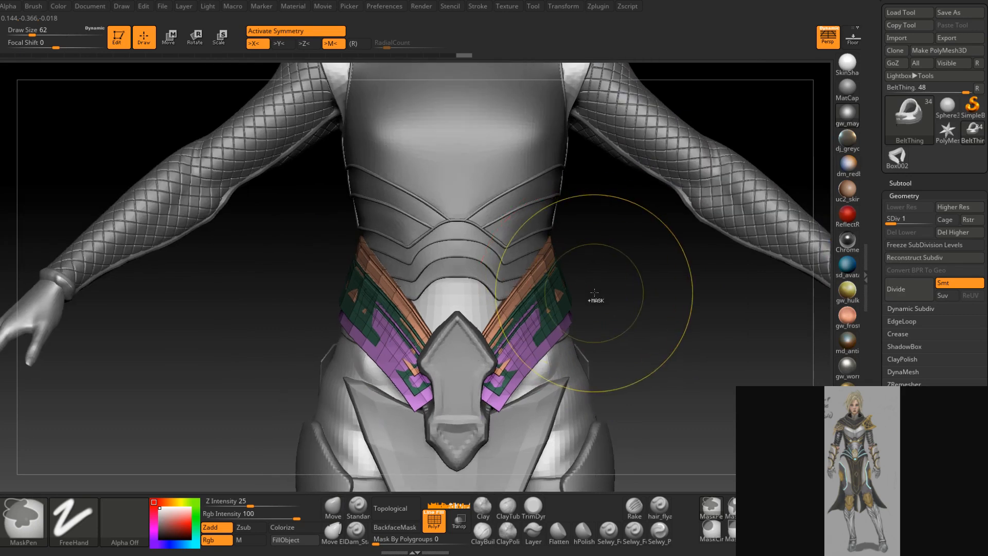
{"action": "left_click", "coordinate": [593, 295], "text": "ctrl"}
Pull the green strip down and outward over the hips with the Move brush at about size 80
{"action": "right_click_drag", "start_coordinate": [573, 313], "coordinate": [595, 246], "text": "alt"}
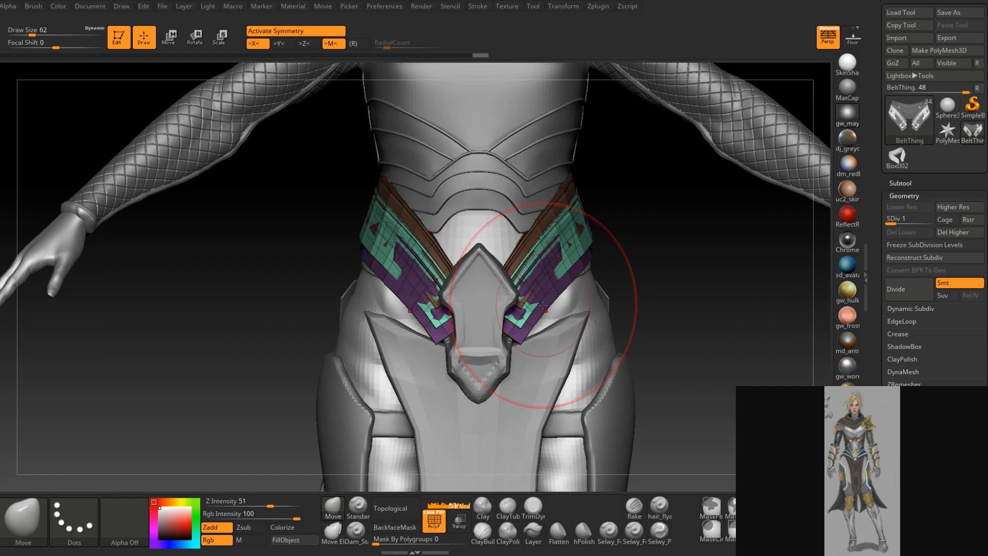
{"action": "right_click_drag", "start_coordinate": [655, 259], "coordinate": [720, 263]}
{"action": "right_click_drag", "start_coordinate": [560, 266], "coordinate": [587, 299], "text": "ctrl"}
{"action": "right_click_drag", "start_coordinate": [646, 253], "coordinate": [565, 250]}
{"action": "key", "text": "space"}
{"action": "left_click_drag", "start_coordinate": [592, 233], "coordinate": [606, 236]}
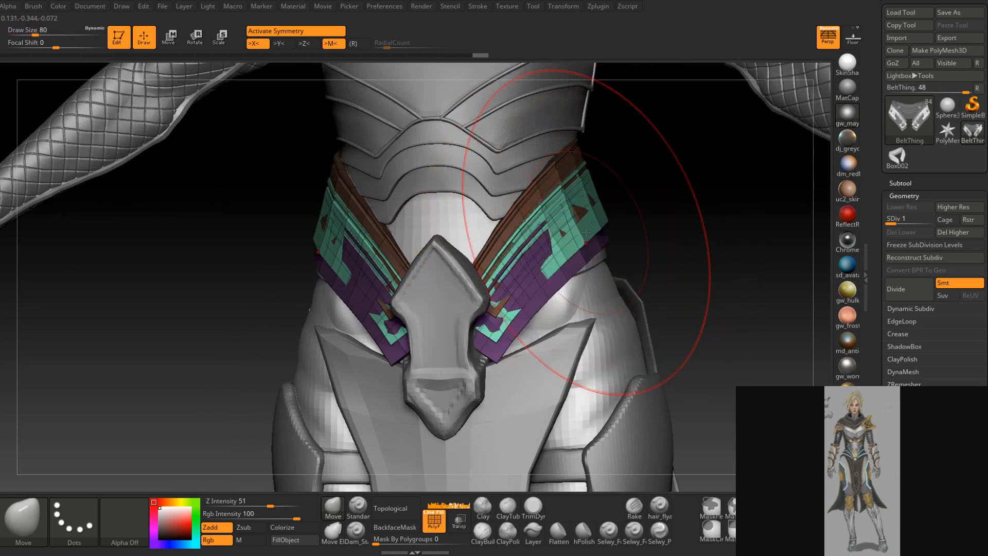
{"action": "right_click_drag", "start_coordinate": [559, 257], "coordinate": [568, 260]}
{"action": "key", "text": "space"}
{"action": "mouse_move", "coordinate": [598, 223]}
{"action": "left_mouse_down"}
{"action": "mouse_move", "coordinate": [610, 224]}
{"action": "mouse_move", "coordinate": [611, 236]}
{"action": "left_mouse_up"}
{"action": "right_click_drag", "start_coordinate": [553, 263], "coordinate": [571, 267]}
{"action": "key", "text": "space"}
{"action": "left_click_drag", "start_coordinate": [600, 229], "coordinate": [614, 253]}
Reshape the green strip's front ends beside the central buckle with a smaller Move brush
{"action": "key", "text": "space"}
{"action": "left_click_drag", "start_coordinate": [536, 311], "coordinate": [521, 310]}
{"action": "right_click_drag", "start_coordinate": [509, 349], "coordinate": [472, 344]}
{"action": "key", "text": "space"}
{"action": "left_click_drag", "start_coordinate": [505, 327], "coordinate": [502, 326]}
{"action": "mouse_move", "coordinate": [502, 326]}
{"action": "right_mouse_down"}
{"action": "mouse_move", "coordinate": [531, 329]}
{"action": "mouse_move", "coordinate": [504, 315]}
{"action": "mouse_move", "coordinate": [509, 307]}
{"action": "right_mouse_up"}
{"action": "key", "text": "space"}
{"action": "left_click_drag", "start_coordinate": [515, 307], "coordinate": [517, 303]}
Adjust the green strip over the side of the hip with the Move brush at size 62
{"action": "right_click_drag", "start_coordinate": [517, 302], "coordinate": [578, 267]}
{"action": "key", "text": "space"}
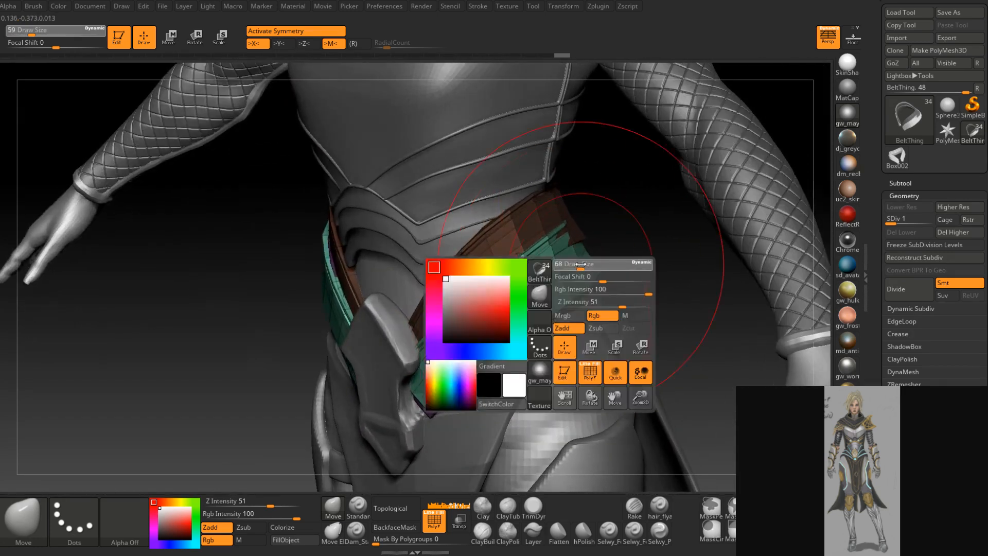
{"action": "left_click_drag", "start_coordinate": [591, 265], "coordinate": [584, 261]}
{"action": "mouse_move", "coordinate": [580, 260]}
{"action": "right_mouse_down"}
{"action": "mouse_move", "coordinate": [581, 230]}
{"action": "mouse_move", "coordinate": [567, 207]}
{"action": "right_mouse_up"}
Clear the mask, isolate the orange strip, and mask the green and purple strips with all strips shown again
{"action": "key", "text": "ctrl"}
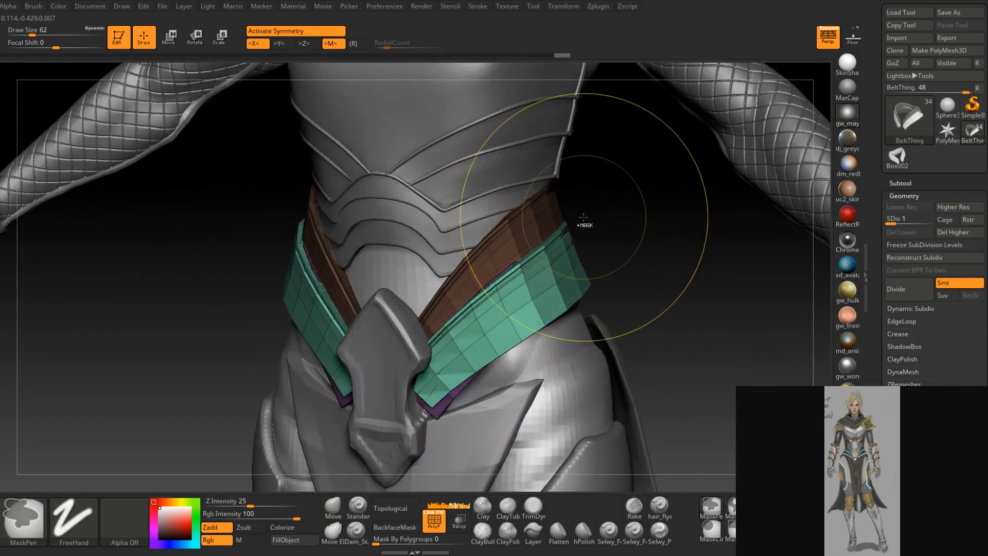
{"action": "left_click_drag", "start_coordinate": [581, 223], "coordinate": [593, 211], "text": "ctrl"}
{"action": "left_click", "coordinate": [557, 209], "text": "ctrl+shift"}
{"action": "left_click", "coordinate": [572, 200], "text": "ctrl"}
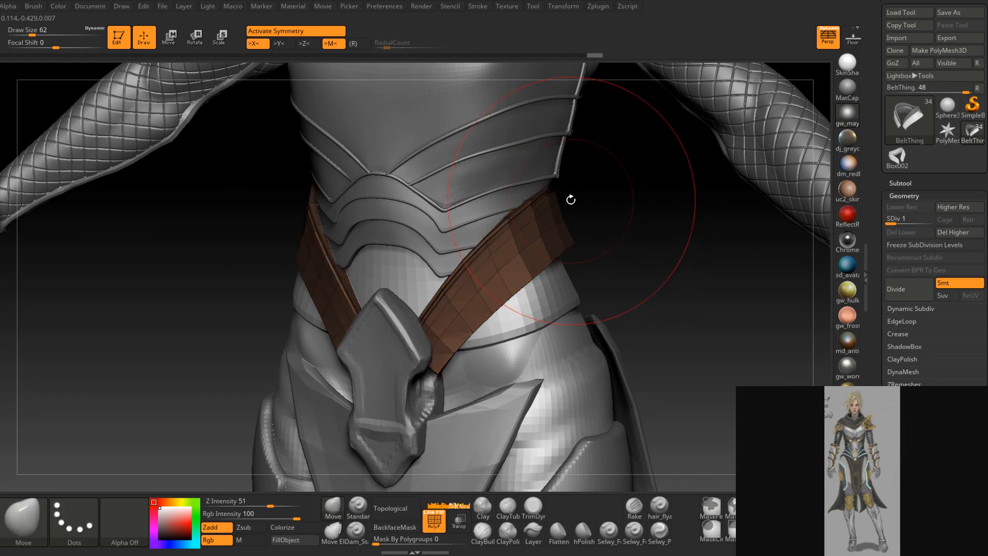
{"action": "right_click_drag", "start_coordinate": [569, 200], "coordinate": [557, 192]}
{"action": "left_click", "coordinate": [570, 197], "text": "ctrl"}
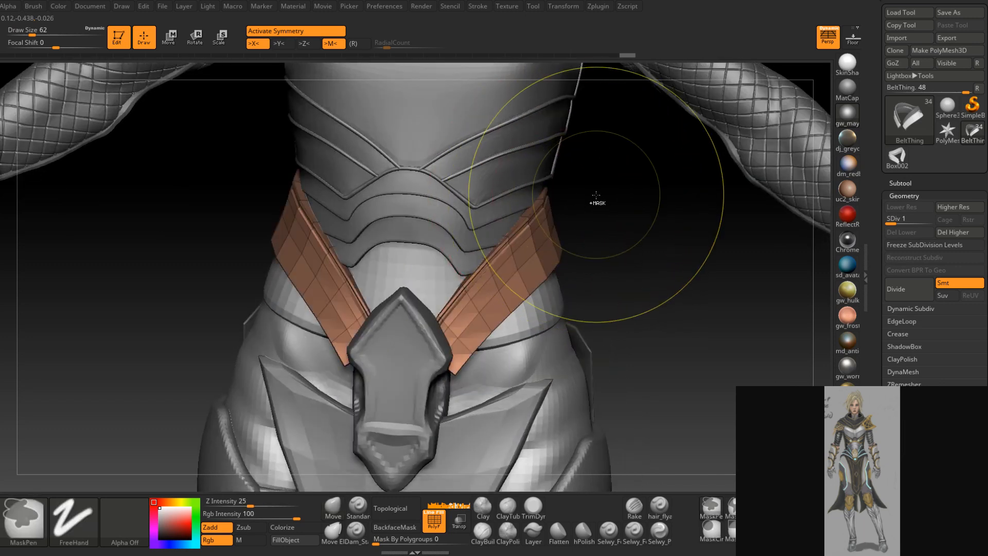
{"action": "left_click", "coordinate": [597, 210], "text": "ctrl+shift"}
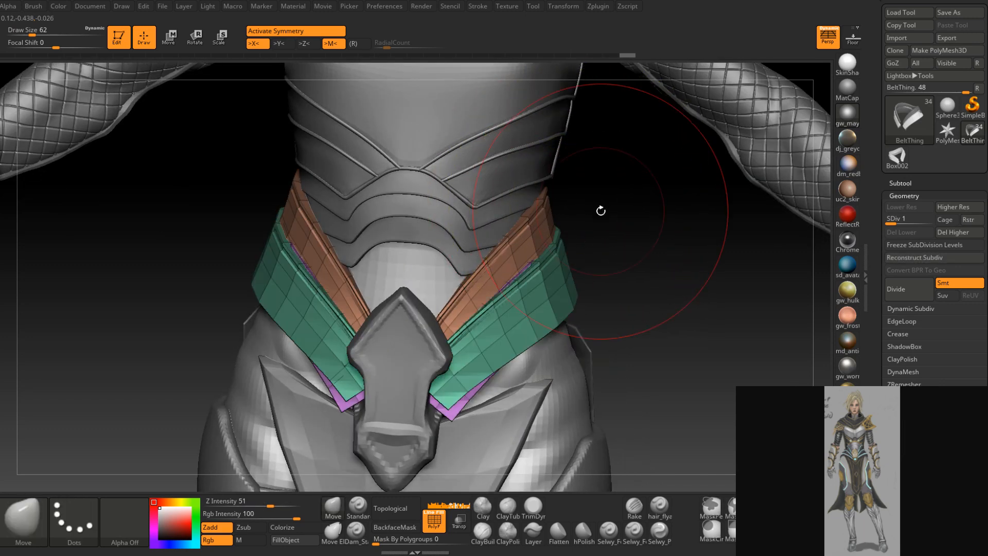
{"action": "left_click", "coordinate": [540, 205], "text": "ctrl+shift"}
{"action": "left_click", "coordinate": [593, 208], "text": "ctrl"}
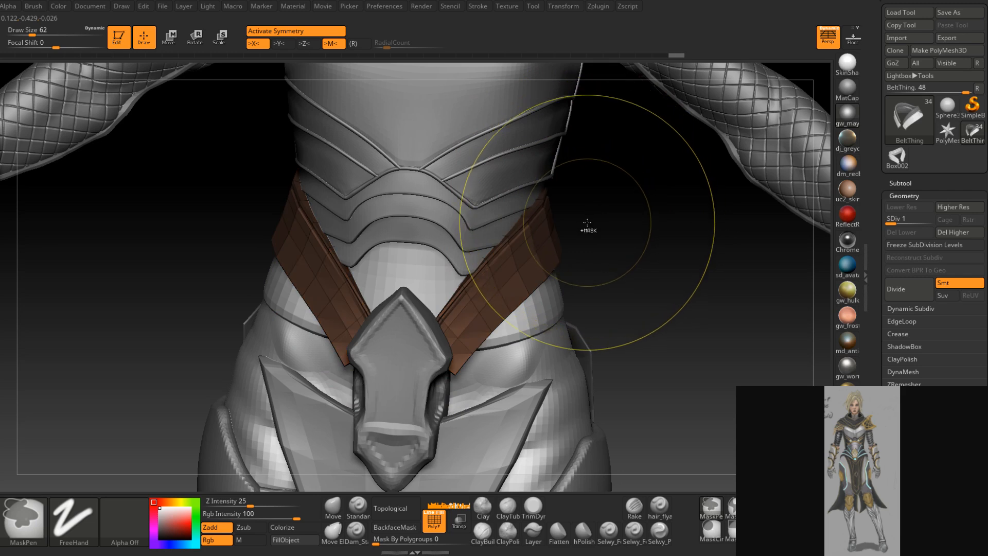
{"action": "left_click", "coordinate": [594, 225], "text": "ctrl+shift"}
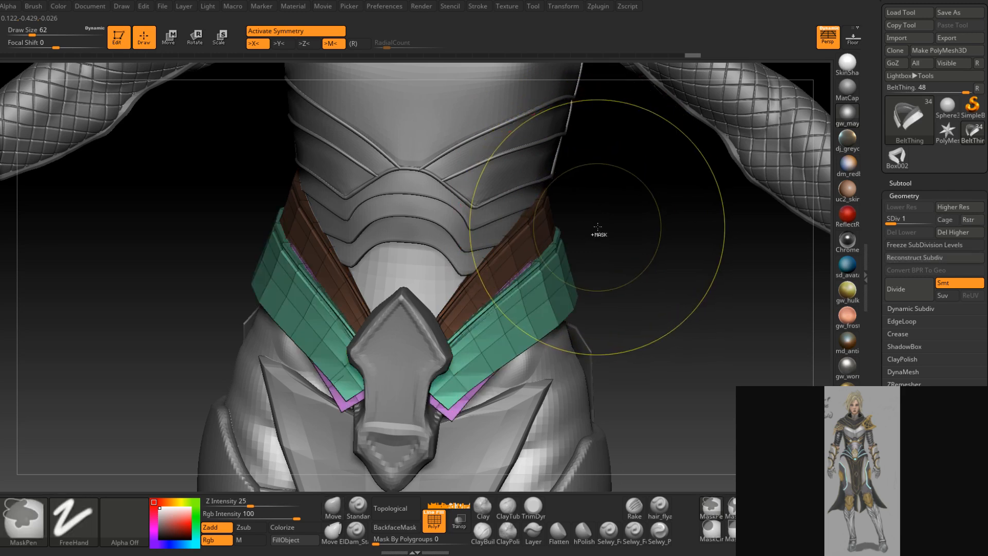
{"action": "left_click", "coordinate": [556, 206], "text": "ctrl"}
Refine the orange strip's fit along the sides and back of the waist with the Move brush at about size 37
{"action": "right_click_drag", "start_coordinate": [556, 206], "coordinate": [524, 211]}
{"action": "key", "text": "space"}
{"action": "left_click_drag", "start_coordinate": [574, 201], "coordinate": [551, 201]}
{"action": "mouse_move", "coordinate": [551, 200]}
{"action": "right_mouse_down"}
{"action": "mouse_move", "coordinate": [575, 183]}
{"action": "mouse_move", "coordinate": [545, 188]}
{"action": "mouse_move", "coordinate": [593, 186]}
{"action": "mouse_move", "coordinate": [607, 232]}
{"action": "mouse_move", "coordinate": [686, 240]}
{"action": "mouse_move", "coordinate": [640, 187]}
{"action": "right_mouse_up"}
{"action": "key", "text": "space"}
{"action": "key", "text": "space"}
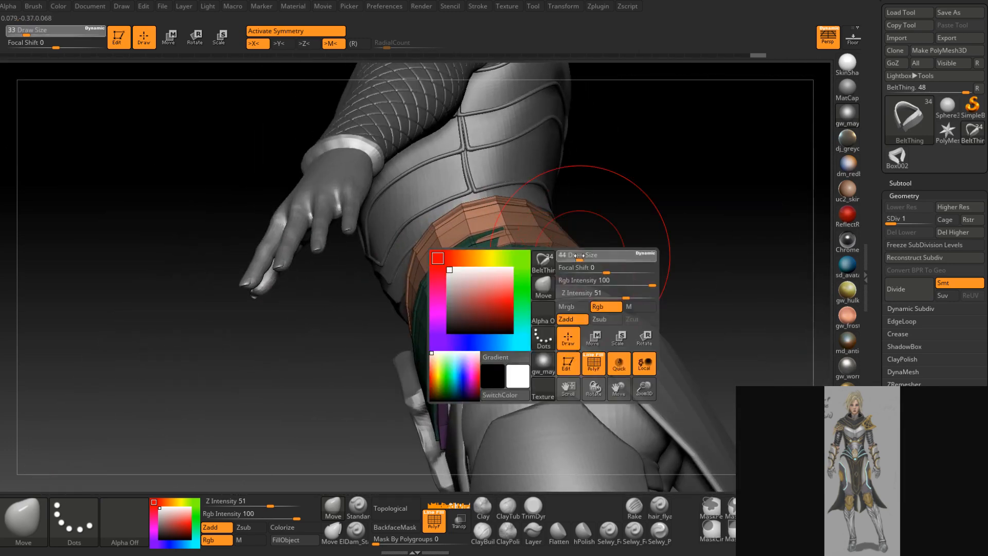
{"action": "left_click_drag", "start_coordinate": [580, 256], "coordinate": [581, 256]}
{"action": "mouse_move", "coordinate": [582, 256]}
{"action": "right_mouse_down"}
{"action": "mouse_move", "coordinate": [647, 253]}
{"action": "mouse_move", "coordinate": [533, 223]}
{"action": "mouse_move", "coordinate": [553, 211]}
{"action": "mouse_move", "coordinate": [516, 216]}
{"action": "mouse_move", "coordinate": [550, 278]}
{"action": "right_mouse_up"}
{"action": "right_click", "coordinate": [548, 226]}
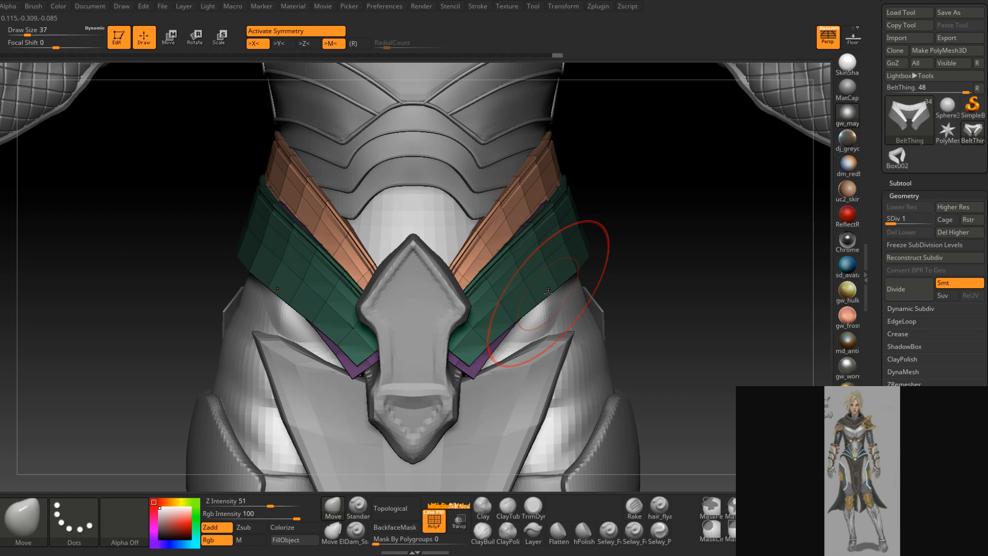
Clear the mask, isolate the purple lower strip, and mask the orange and green strips with all strips shown again
{"action": "left_click_drag", "start_coordinate": [616, 263], "coordinate": [628, 234], "text": "ctrl"}
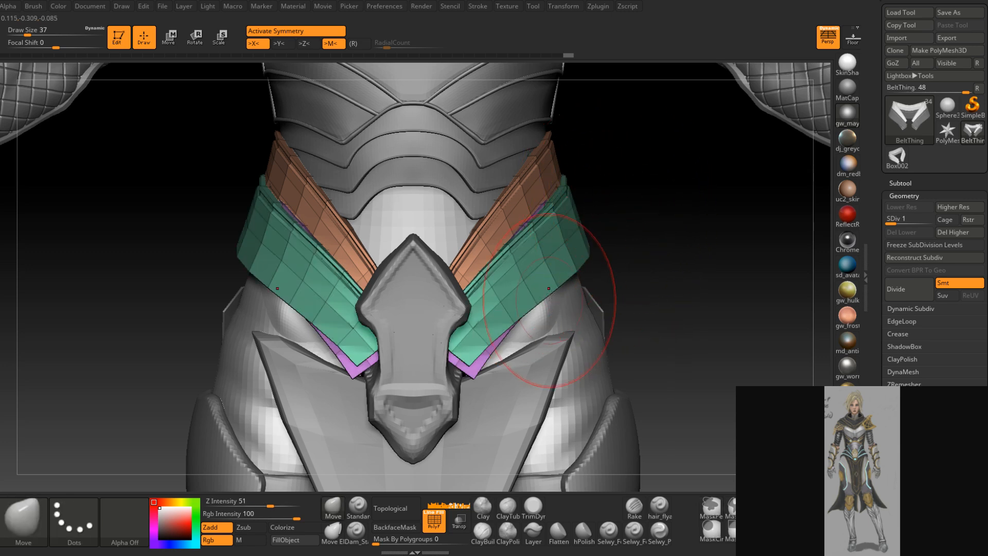
{"action": "right_click_drag", "start_coordinate": [535, 310], "coordinate": [540, 271], "text": "alt"}
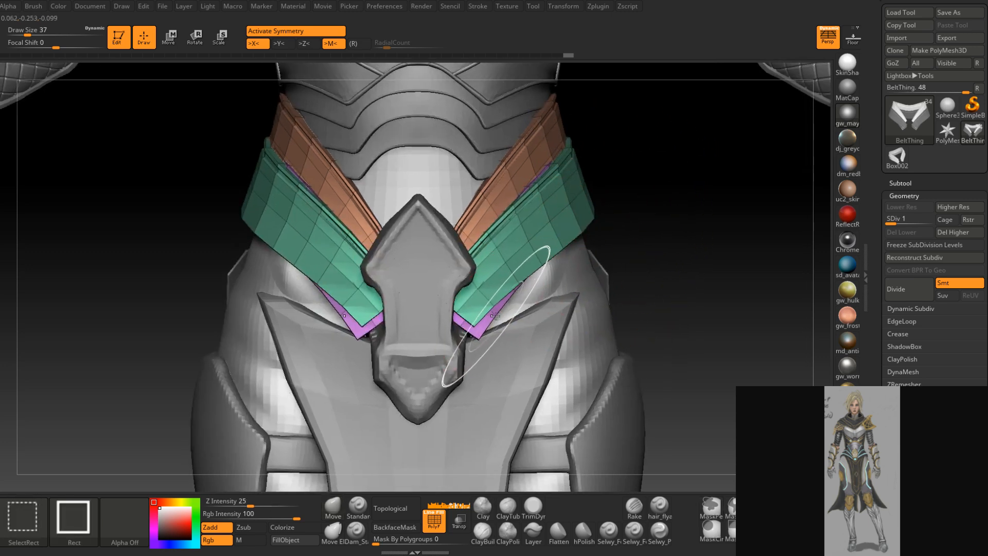
{"action": "left_click", "coordinate": [495, 315], "text": "ctrl+shift"}
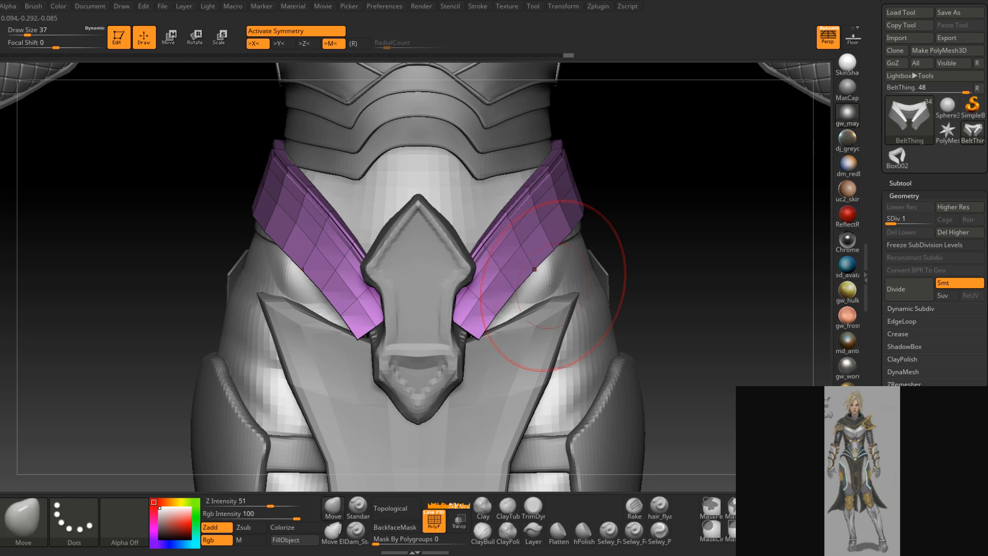
{"action": "left_click", "coordinate": [637, 236], "text": "ctrl+shift"}
Pull the purple strip out from under the green one and down over the hips with the Move brush at size 49
{"action": "mouse_move", "coordinate": [636, 232]}
{"action": "left_mouse_down"}
{"action": "mouse_move", "coordinate": [587, 281]}
{"action": "mouse_move", "coordinate": [574, 263]}
{"action": "left_mouse_up"}
{"action": "key", "text": "space"}
{"action": "right_click_drag", "start_coordinate": [561, 265], "coordinate": [568, 261]}
{"action": "key", "text": "space"}
{"action": "mouse_move", "coordinate": [554, 264]}
{"action": "left_mouse_down"}
{"action": "mouse_move", "coordinate": [585, 271]}
{"action": "mouse_move", "coordinate": [548, 295]}
{"action": "left_mouse_up"}
{"action": "key", "text": "space"}
{"action": "left_click_drag", "start_coordinate": [607, 298], "coordinate": [563, 301]}
{"action": "key", "text": "space"}
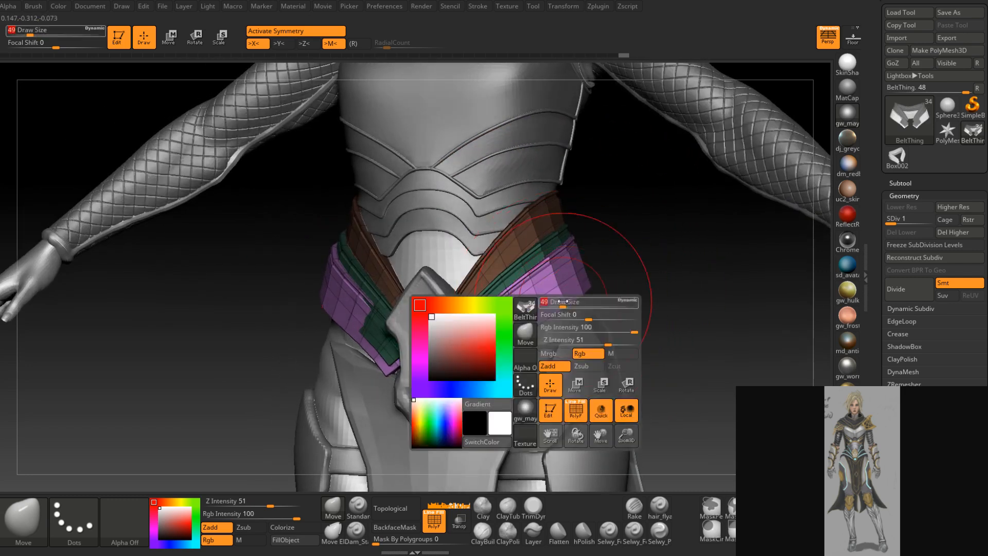
{"action": "right_click_drag", "start_coordinate": [563, 301], "coordinate": [576, 298]}
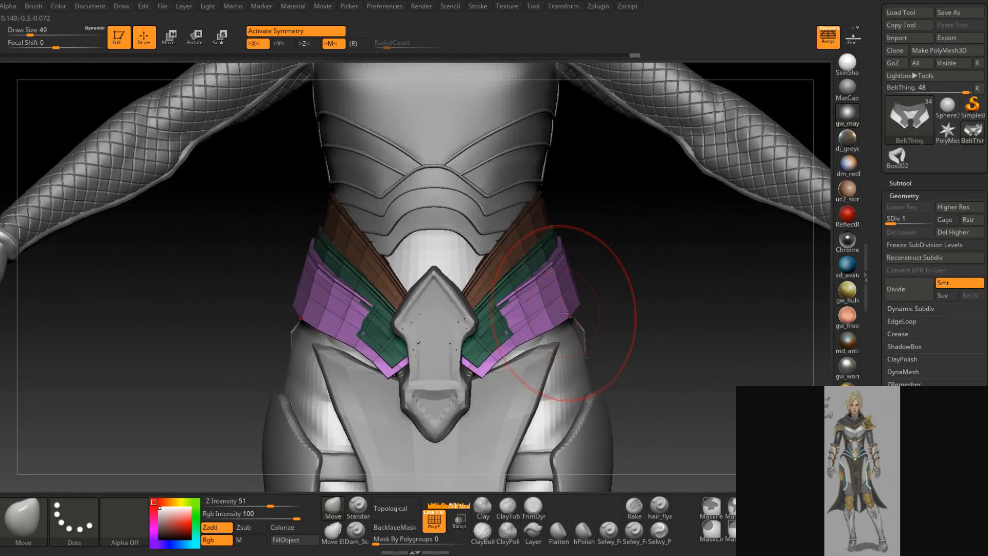
{"action": "mouse_move", "coordinate": [570, 300]}
{"action": "right_mouse_down"}
{"action": "mouse_move", "coordinate": [585, 331]}
{"action": "mouse_move", "coordinate": [604, 278]}
{"action": "mouse_move", "coordinate": [581, 277]}
{"action": "right_mouse_up"}
Even out the purple strip's shape along the side of the hip with the Move brush
{"action": "key", "text": "space"}
{"action": "left_click_drag", "start_coordinate": [582, 277], "coordinate": [585, 276]}
{"action": "right_click_drag", "start_coordinate": [584, 277], "coordinate": [542, 286]}
{"action": "key", "text": "space"}
{"action": "left_click_drag", "start_coordinate": [541, 285], "coordinate": [545, 285]}
{"action": "mouse_move", "coordinate": [545, 285]}
{"action": "right_mouse_down"}
{"action": "mouse_move", "coordinate": [609, 291]}
{"action": "mouse_move", "coordinate": [633, 277]}
{"action": "mouse_move", "coordinate": [559, 243]}
{"action": "mouse_move", "coordinate": [522, 291]}
{"action": "mouse_move", "coordinate": [586, 303]}
{"action": "mouse_move", "coordinate": [608, 285]}
{"action": "mouse_move", "coordinate": [638, 283]}
{"action": "right_mouse_up"}
{"action": "key", "text": "space"}
{"action": "left_click", "coordinate": [608, 283]}
{"action": "mouse_move", "coordinate": [545, 280]}
{"action": "right_mouse_down"}
{"action": "mouse_move", "coordinate": [584, 277]}
{"action": "mouse_move", "coordinate": [529, 280]}
{"action": "mouse_move", "coordinate": [483, 317]}
{"action": "mouse_move", "coordinate": [540, 281]}
{"action": "mouse_move", "coordinate": [480, 299]}
{"action": "mouse_move", "coordinate": [496, 297]}
{"action": "mouse_move", "coordinate": [488, 291]}
{"action": "right_mouse_up"}
Adjust the Move brush size and shape the purple strip's front section so it lies below the green strip
{"action": "key", "text": "s"}
{"action": "left_click", "coordinate": [488, 297]}
{"action": "key", "text": "space"}
{"action": "left_click", "coordinate": [492, 297]}
{"action": "key", "text": "space"}
{"action": "left_click", "coordinate": [488, 289]}
{"action": "left_click_drag", "start_coordinate": [487, 289], "coordinate": [485, 290]}
{"action": "right_click_drag", "start_coordinate": [484, 289], "coordinate": [478, 299], "text": "ctrl"}
Fit the purple strip's front ends against the central buckle and thigh armour with the Move brush, finishing at size 33
{"action": "right_click_drag", "start_coordinate": [478, 299], "coordinate": [470, 300]}
{"action": "key", "text": "space"}
{"action": "left_click", "coordinate": [478, 299]}
{"action": "left_click_drag", "start_coordinate": [477, 304], "coordinate": [472, 301]}
{"action": "mouse_move", "coordinate": [472, 302]}
{"action": "right_mouse_down"}
{"action": "mouse_move", "coordinate": [485, 310]}
{"action": "mouse_move", "coordinate": [463, 318]}
{"action": "right_mouse_up"}
{"action": "key", "text": "space"}
{"action": "left_click_drag", "start_coordinate": [463, 317], "coordinate": [459, 317]}
{"action": "right_click_drag", "start_coordinate": [460, 317], "coordinate": [455, 314]}
{"action": "key", "text": "space"}
{"action": "left_click_drag", "start_coordinate": [455, 314], "coordinate": [456, 314]}
{"action": "mouse_move", "coordinate": [457, 313]}
{"action": "right_mouse_down"}
{"action": "mouse_move", "coordinate": [444, 315]}
{"action": "mouse_move", "coordinate": [498, 328]}
{"action": "right_mouse_up"}
{"action": "key", "text": "space"}
{"action": "left_click_drag", "start_coordinate": [497, 321], "coordinate": [501, 319]}
{"action": "mouse_move", "coordinate": [501, 318]}
{"action": "right_mouse_down"}
{"action": "mouse_move", "coordinate": [513, 282]}
{"action": "mouse_move", "coordinate": [509, 291]}
{"action": "right_mouse_up"}
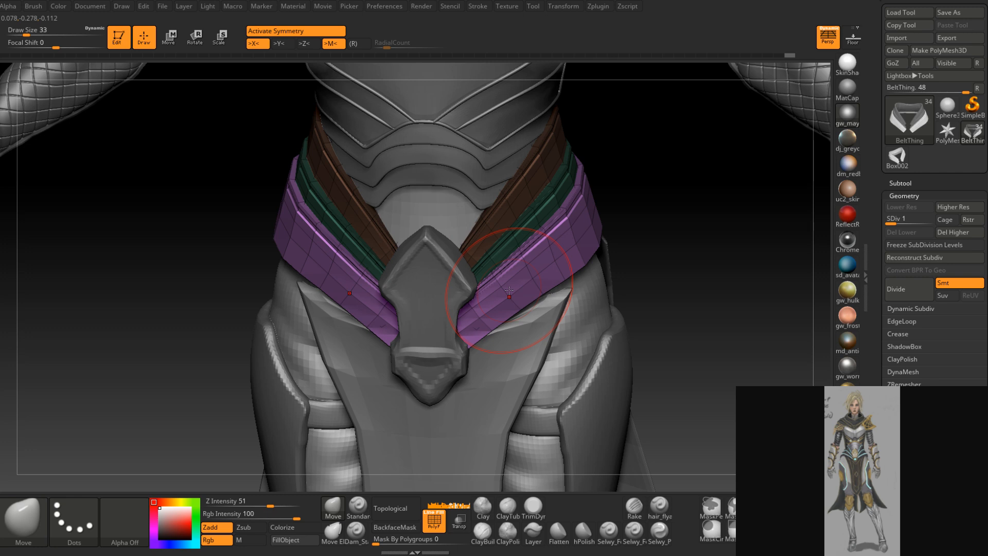
Widen and lower the purple strip's outer parts on the hips with larger Move brush sizes of 59 and 77
{"action": "right_click_drag", "start_coordinate": [550, 277], "coordinate": [582, 275]}
{"action": "key", "text": "space"}
{"action": "left_click_drag", "start_coordinate": [579, 245], "coordinate": [590, 245]}
{"action": "right_click_drag", "start_coordinate": [525, 275], "coordinate": [547, 266]}
{"action": "key", "text": "space"}
{"action": "left_click_drag", "start_coordinate": [556, 266], "coordinate": [545, 265]}
{"action": "mouse_move", "coordinate": [550, 269]}
{"action": "right_mouse_down"}
{"action": "mouse_move", "coordinate": [538, 278]}
{"action": "mouse_move", "coordinate": [540, 265]}
{"action": "mouse_move", "coordinate": [574, 255]}
{"action": "right_mouse_up"}
{"action": "key", "text": "space"}
{"action": "left_click_drag", "start_coordinate": [563, 255], "coordinate": [570, 255]}
{"action": "right_click_drag", "start_coordinate": [570, 254], "coordinate": [539, 261]}
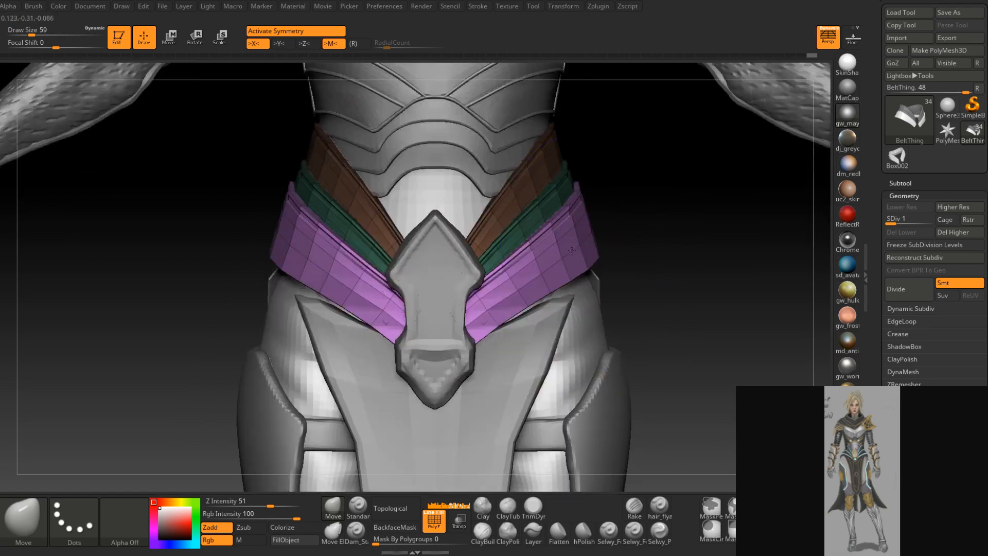
{"action": "key", "text": "space"}
{"action": "left_click_drag", "start_coordinate": [580, 238], "coordinate": [589, 236]}
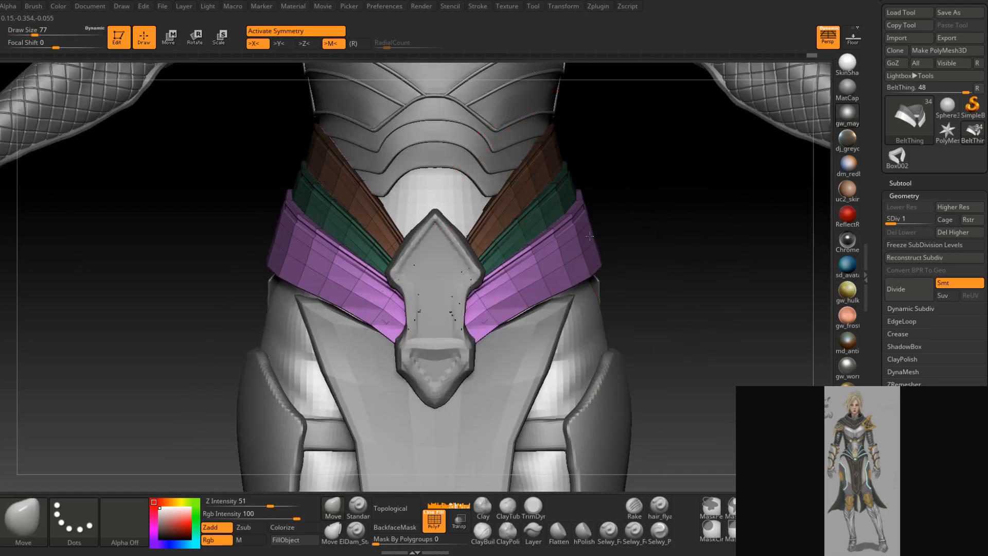
Reshape the purple strip's lower edge around the side of the hip with the Move brush at size 68
{"action": "mouse_move", "coordinate": [584, 238]}
{"action": "right_mouse_down"}
{"action": "mouse_move", "coordinate": [591, 255]}
{"action": "mouse_move", "coordinate": [564, 255]}
{"action": "mouse_move", "coordinate": [622, 256]}
{"action": "mouse_move", "coordinate": [529, 280]}
{"action": "mouse_move", "coordinate": [406, 275]}
{"action": "right_mouse_up"}
{"action": "right_click_drag", "start_coordinate": [540, 275], "coordinate": [538, 298]}
{"action": "key", "text": "space"}
{"action": "left_click_drag", "start_coordinate": [541, 271], "coordinate": [538, 268]}
{"action": "right_click_drag", "start_coordinate": [536, 267], "coordinate": [614, 285]}
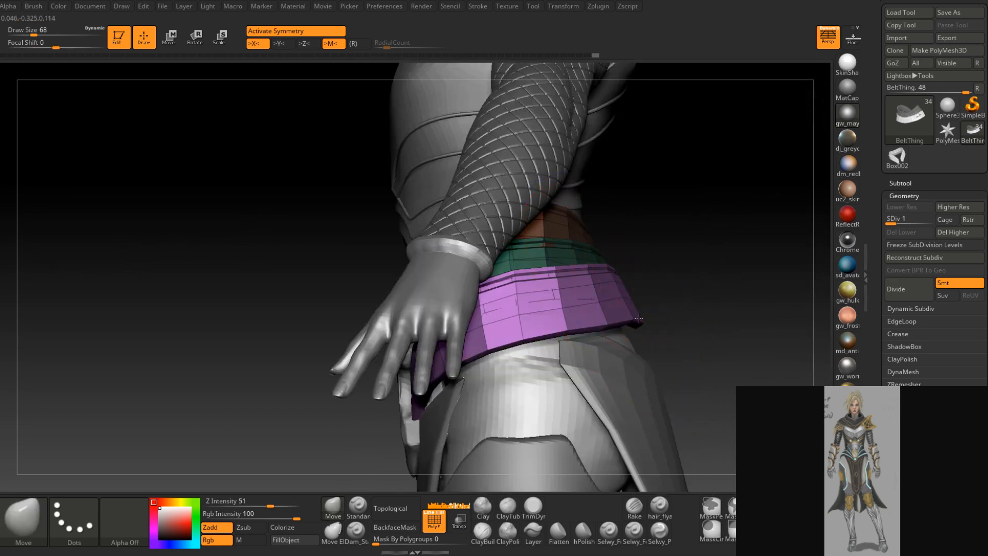
{"action": "left_click_drag", "start_coordinate": [645, 339], "coordinate": [644, 336]}
Fit the rear part of the purple strip over the back of the hip with smaller Move brush sizes down to 44
{"action": "mouse_move", "coordinate": [717, 295]}
{"action": "right_mouse_down"}
{"action": "mouse_move", "coordinate": [625, 301]}
{"action": "mouse_move", "coordinate": [635, 340]}
{"action": "right_mouse_up"}
{"action": "key", "text": "space"}
{"action": "left_click_drag", "start_coordinate": [673, 294], "coordinate": [668, 293]}
{"action": "mouse_move", "coordinate": [641, 291]}
{"action": "right_mouse_down"}
{"action": "mouse_move", "coordinate": [679, 280]}
{"action": "mouse_move", "coordinate": [613, 301]}
{"action": "mouse_move", "coordinate": [615, 321]}
{"action": "right_mouse_up"}
{"action": "key", "text": "space"}
{"action": "left_click_drag", "start_coordinate": [617, 328], "coordinate": [612, 330]}
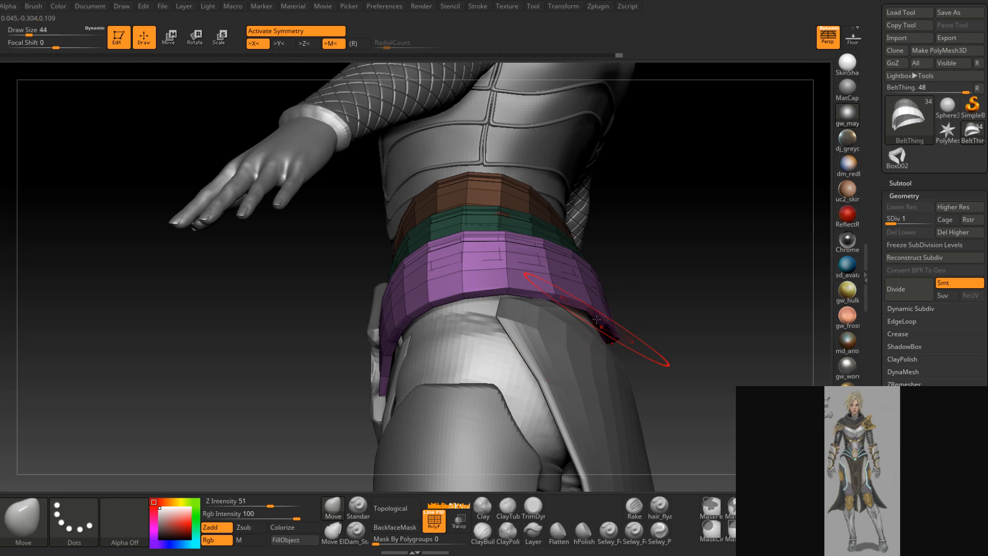
Tuck the purple strip's front ends in beside the central buckle with the Move brush at size 18
{"action": "mouse_move", "coordinate": [584, 319]}
{"action": "right_mouse_down"}
{"action": "mouse_move", "coordinate": [576, 324]}
{"action": "mouse_move", "coordinate": [581, 316]}
{"action": "mouse_move", "coordinate": [550, 295]}
{"action": "mouse_move", "coordinate": [563, 283]}
{"action": "mouse_move", "coordinate": [541, 261]}
{"action": "mouse_move", "coordinate": [553, 242]}
{"action": "mouse_move", "coordinate": [542, 269]}
{"action": "mouse_move", "coordinate": [555, 270]}
{"action": "right_mouse_up"}
{"action": "key", "text": "space"}
{"action": "left_click_drag", "start_coordinate": [431, 334], "coordinate": [420, 333]}
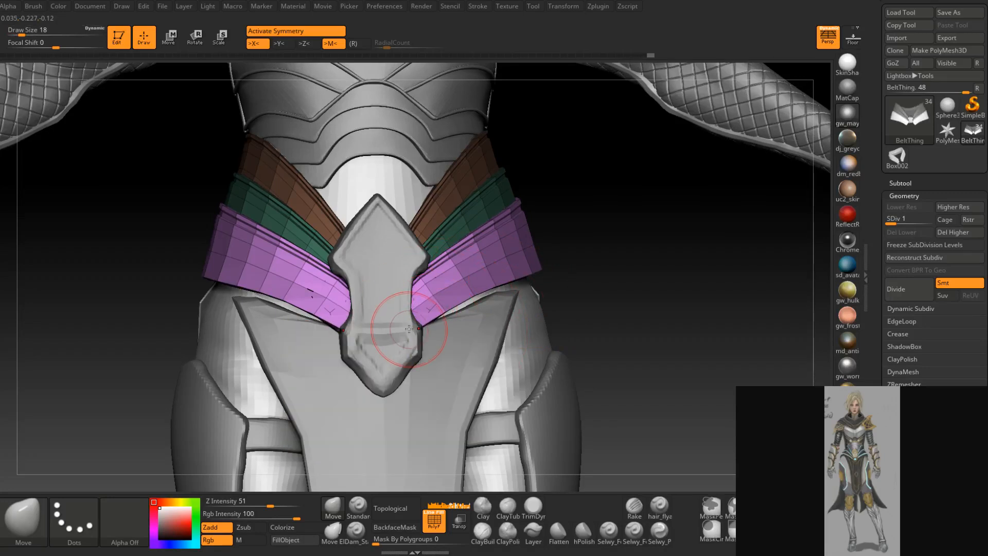
{"action": "mouse_move", "coordinate": [404, 326]}
{"action": "right_mouse_down"}
{"action": "mouse_move", "coordinate": [478, 297]}
{"action": "mouse_move", "coordinate": [517, 298]}
{"action": "mouse_move", "coordinate": [562, 261]}
{"action": "right_mouse_up"}
Refine the purple strip's outer contour at the hips with the Move brush at sizes 31 and 39
{"action": "key", "text": "space"}
{"action": "right_click_drag", "start_coordinate": [566, 300], "coordinate": [575, 345], "text": "alt"}
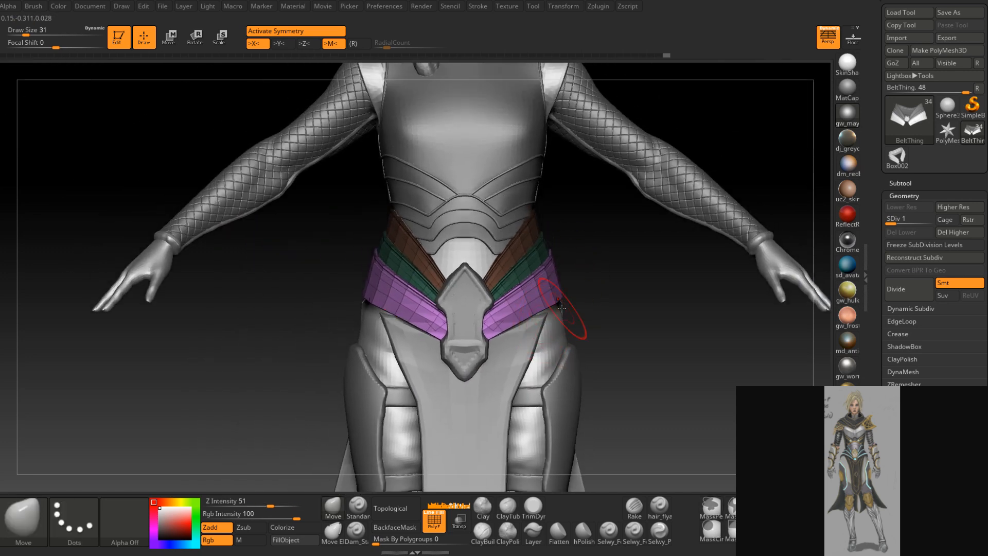
{"action": "mouse_move", "coordinate": [588, 304]}
{"action": "right_mouse_down"}
{"action": "mouse_move", "coordinate": [524, 299]}
{"action": "mouse_move", "coordinate": [575, 295]}
{"action": "right_mouse_up"}
{"action": "key", "text": "space"}
{"action": "left_click_drag", "start_coordinate": [575, 295], "coordinate": [578, 294]}
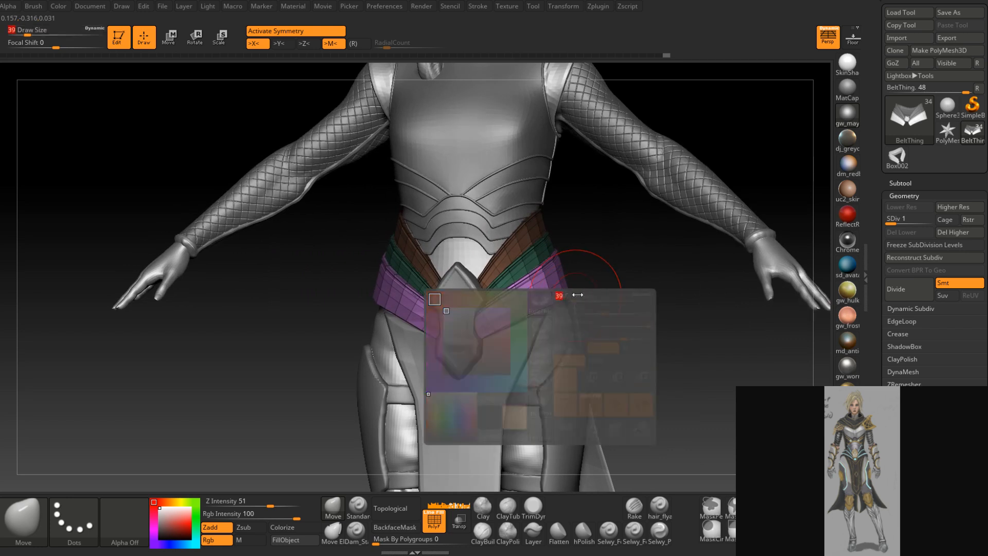
{"action": "right_click_drag", "start_coordinate": [577, 295], "coordinate": [575, 294]}
{"action": "left_click_drag", "start_coordinate": [582, 292], "coordinate": [586, 292]}
{"action": "mouse_move", "coordinate": [586, 292]}
{"action": "right_mouse_down"}
{"action": "mouse_move", "coordinate": [501, 285]}
{"action": "mouse_move", "coordinate": [515, 232]}
{"action": "mouse_move", "coordinate": [540, 216]}
{"action": "mouse_move", "coordinate": [624, 286]}
{"action": "mouse_move", "coordinate": [612, 322]}
{"action": "mouse_move", "coordinate": [700, 288]}
{"action": "right_mouse_up"}
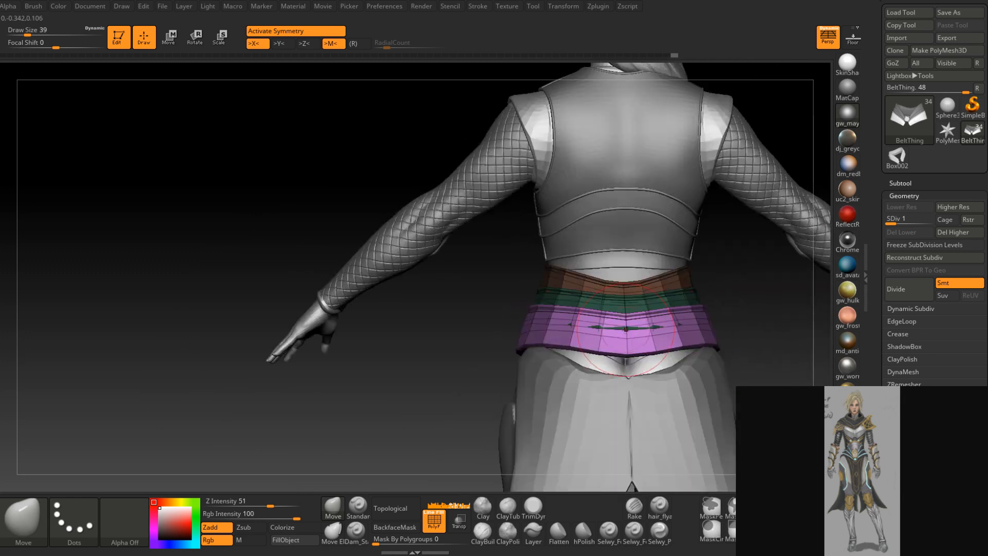
Clear the mask and adjust all three belt strips together around the hips with the Move brush at size 94
{"action": "mouse_move", "coordinate": [628, 307]}
{"action": "right_mouse_down"}
{"action": "mouse_move", "coordinate": [668, 305]}
{"action": "mouse_move", "coordinate": [651, 313]}
{"action": "mouse_move", "coordinate": [674, 322]}
{"action": "right_mouse_up"}
{"action": "key", "text": "space"}
{"action": "left_click_drag", "start_coordinate": [641, 324], "coordinate": [653, 324]}
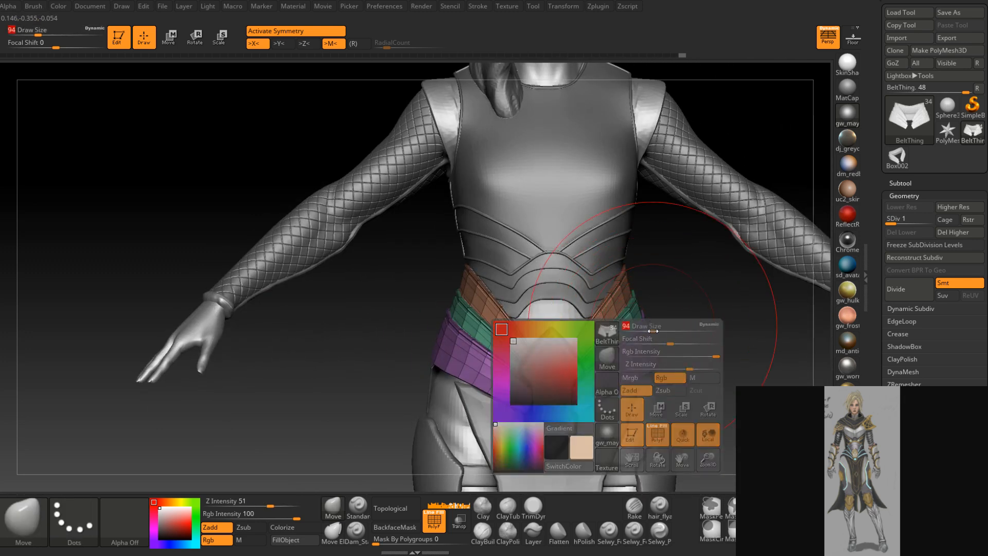
{"action": "mouse_move", "coordinate": [645, 336]}
{"action": "right_mouse_down", "text": "alt"}
{"action": "mouse_move", "coordinate": [614, 285]}
{"action": "mouse_move", "coordinate": [623, 309]}
{"action": "mouse_move", "coordinate": [577, 301]}
{"action": "mouse_move", "coordinate": [604, 295]}
{"action": "mouse_move", "coordinate": [602, 319]}
{"action": "right_mouse_up", "text": "alt"}
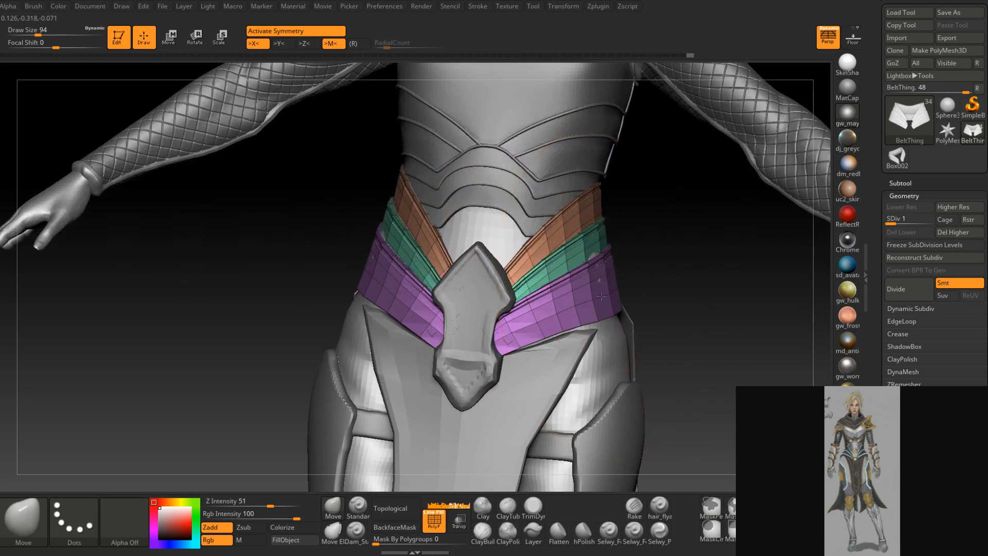
{"action": "right_click_drag", "start_coordinate": [582, 283], "coordinate": [601, 299]}
{"action": "left_click_drag", "start_coordinate": [601, 300], "coordinate": [604, 297]}
{"action": "right_click_drag", "start_coordinate": [603, 297], "coordinate": [607, 288]}
Adjust the three strips along the side of the hip, reducing the Move brush size to 65
{"action": "key", "text": "space"}
{"action": "left_click_drag", "start_coordinate": [607, 288], "coordinate": [600, 266]}
{"action": "mouse_move", "coordinate": [603, 289]}
{"action": "right_mouse_down"}
{"action": "mouse_move", "coordinate": [530, 328]}
{"action": "mouse_move", "coordinate": [534, 345]}
{"action": "mouse_move", "coordinate": [555, 327]}
{"action": "mouse_move", "coordinate": [597, 329]}
{"action": "mouse_move", "coordinate": [622, 291]}
{"action": "mouse_move", "coordinate": [591, 275]}
{"action": "right_mouse_up"}
{"action": "key", "text": "space"}
{"action": "left_click_drag", "start_coordinate": [609, 272], "coordinate": [611, 272]}
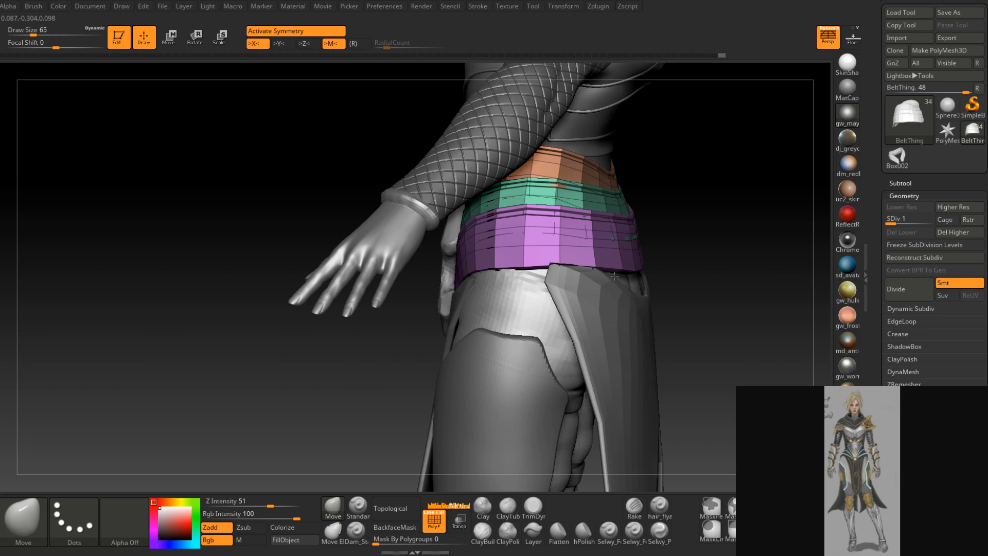
Shape the belt strips from the side around to the lower back with the Move brush at size 59
{"action": "right_click_drag", "start_coordinate": [614, 276], "coordinate": [607, 257]}
{"action": "key", "text": "space"}
{"action": "left_click_drag", "start_coordinate": [607, 244], "coordinate": [603, 244]}
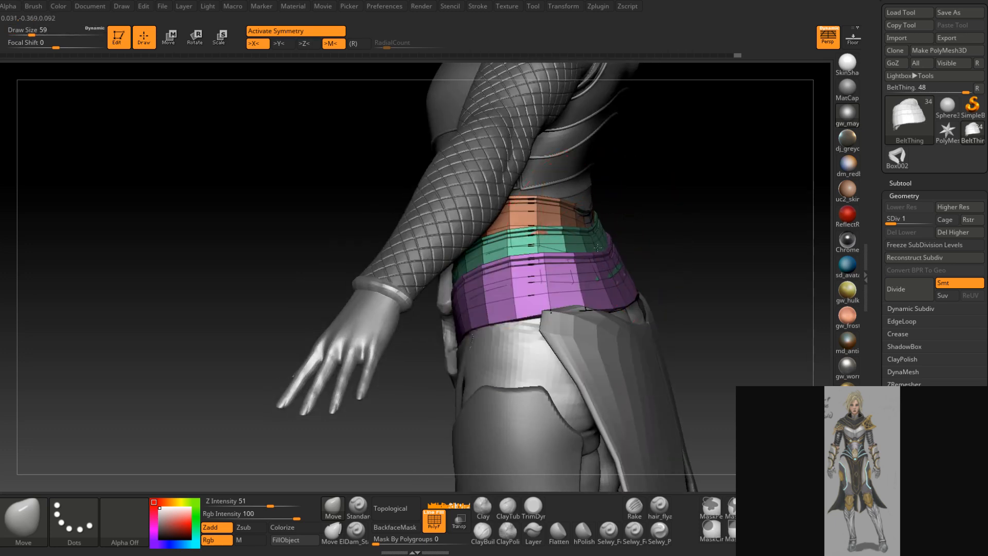
{"action": "right_click_drag", "start_coordinate": [603, 249], "coordinate": [653, 263]}
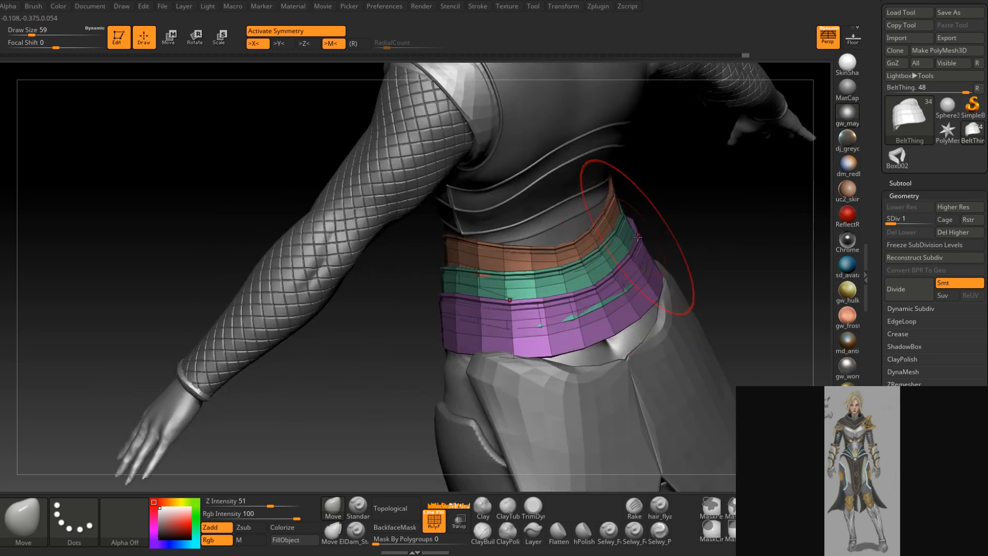
{"action": "left_click_drag", "start_coordinate": [620, 249], "coordinate": [624, 248]}
Set the brush size to 27 and mask the brown strip by isolating its polygroup, with all strips shown again
{"action": "mouse_move", "coordinate": [623, 245]}
{"action": "right_mouse_down"}
{"action": "mouse_move", "coordinate": [610, 224]}
{"action": "mouse_move", "coordinate": [623, 225]}
{"action": "right_mouse_up"}
{"action": "key", "text": "space"}
{"action": "left_click_drag", "start_coordinate": [609, 227], "coordinate": [601, 227]}
{"action": "mouse_move", "coordinate": [584, 229]}
{"action": "right_mouse_down"}
{"action": "mouse_move", "coordinate": [540, 238]}
{"action": "mouse_move", "coordinate": [576, 238]}
{"action": "right_mouse_up"}
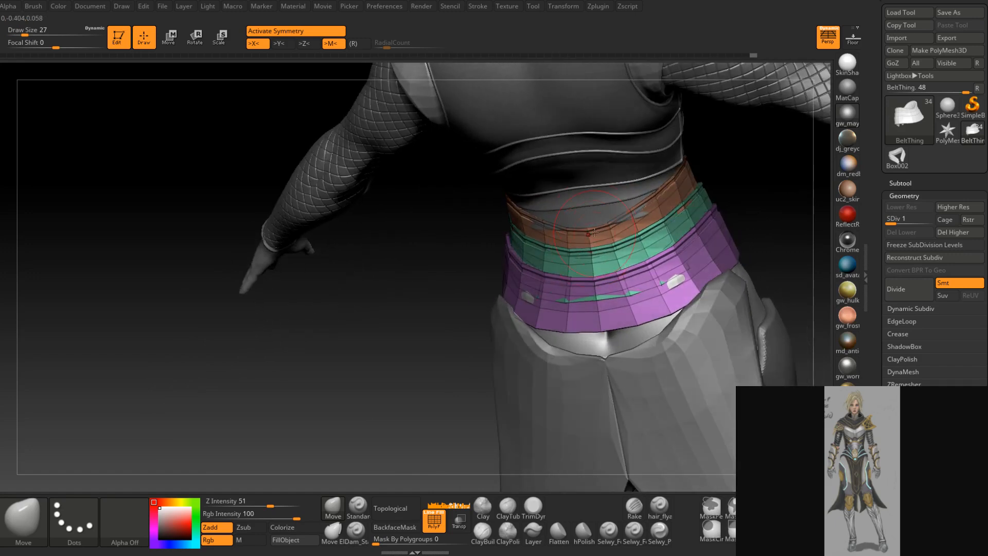
{"action": "left_click", "coordinate": [591, 233], "text": "ctrl+shift"}
{"action": "left_click", "coordinate": [732, 175], "text": "ctrl+shift"}
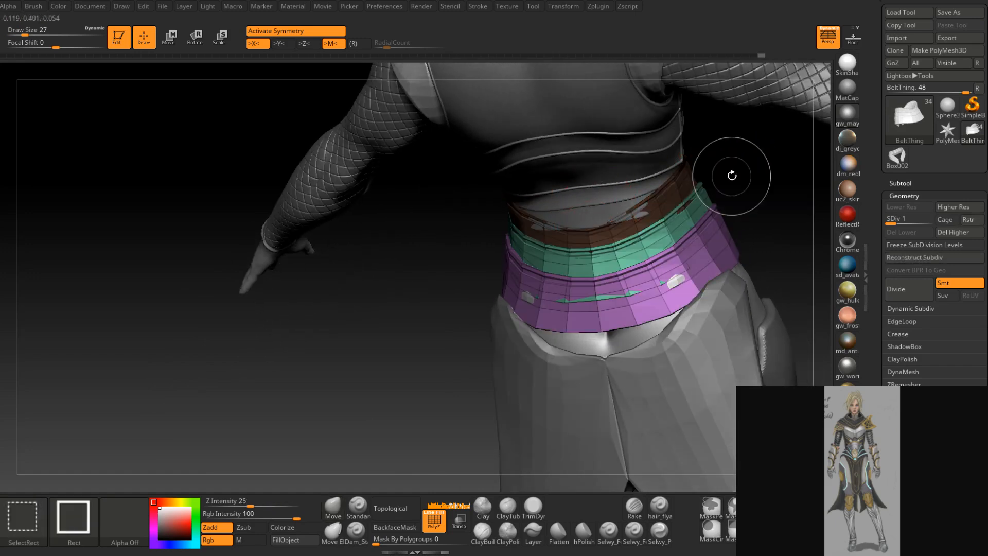
Fit the brown strip against the lower back with the Move brush down to size 18, and clear the mask
{"action": "mouse_move", "coordinate": [723, 181]}
{"action": "right_mouse_down"}
{"action": "mouse_move", "coordinate": [601, 252]}
{"action": "mouse_move", "coordinate": [585, 187]}
{"action": "mouse_move", "coordinate": [592, 242]}
{"action": "mouse_move", "coordinate": [602, 229]}
{"action": "mouse_move", "coordinate": [568, 290]}
{"action": "mouse_move", "coordinate": [562, 283]}
{"action": "mouse_move", "coordinate": [602, 261]}
{"action": "mouse_move", "coordinate": [556, 312]}
{"action": "mouse_move", "coordinate": [639, 246]}
{"action": "mouse_move", "coordinate": [638, 227]}
{"action": "mouse_move", "coordinate": [629, 249]}
{"action": "mouse_move", "coordinate": [637, 217]}
{"action": "mouse_move", "coordinate": [662, 210]}
{"action": "right_mouse_up"}
{"action": "key", "text": "s"}
{"action": "left_click", "coordinate": [594, 251]}
{"action": "key", "text": "s"}
{"action": "left_click", "coordinate": [562, 288]}
{"action": "left_click", "coordinate": [657, 246], "text": "ctrl"}
{"action": "right_click_drag", "start_coordinate": [644, 253], "coordinate": [541, 292]}
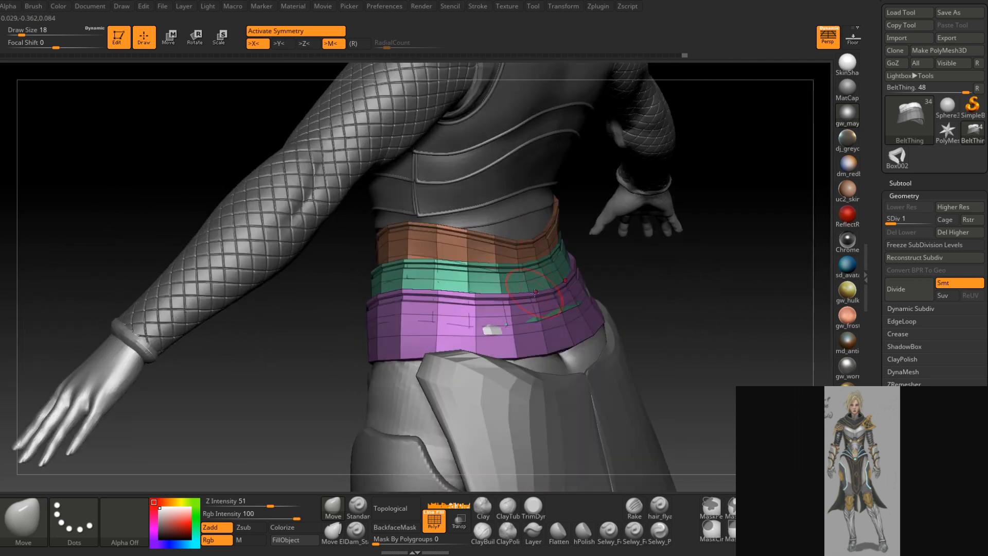
Isolate the green strip, mask it, show all strips, and invert the mask so only the green strip is editable
{"action": "left_click", "coordinate": [526, 272], "text": "ctrl+shift"}
{"action": "left_click", "coordinate": [613, 269], "text": "ctrl"}
{"action": "left_click", "coordinate": [616, 266], "text": "ctrl+shift"}
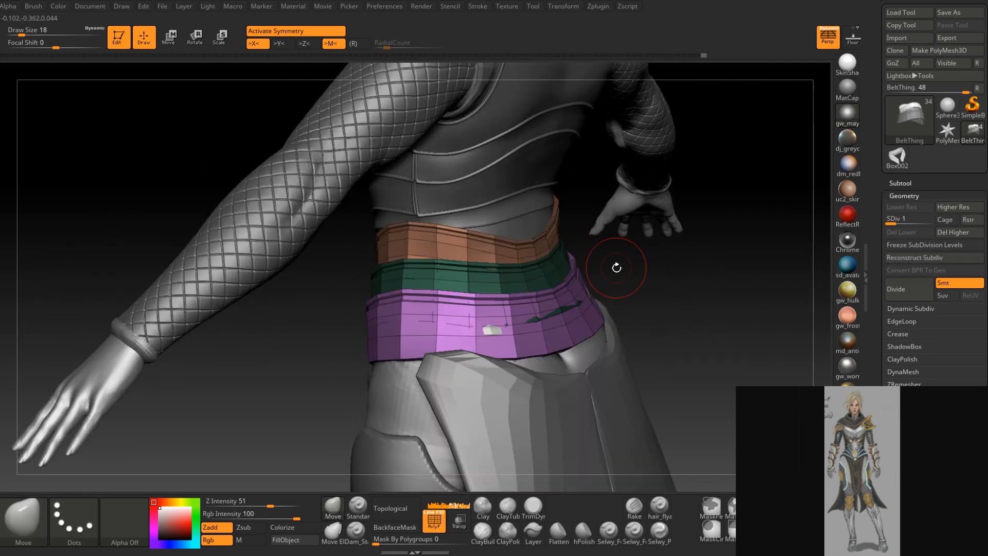
{"action": "left_click", "coordinate": [617, 267], "text": "ctrl"}
Reshape the green strip along the side and back of the waist with the Move brush at size 35
{"action": "mouse_move", "coordinate": [617, 267]}
{"action": "right_mouse_down"}
{"action": "mouse_move", "coordinate": [592, 270]}
{"action": "mouse_move", "coordinate": [643, 281]}
{"action": "right_mouse_up"}
{"action": "key", "text": "space"}
{"action": "left_click_drag", "start_coordinate": [607, 302], "coordinate": [612, 300]}
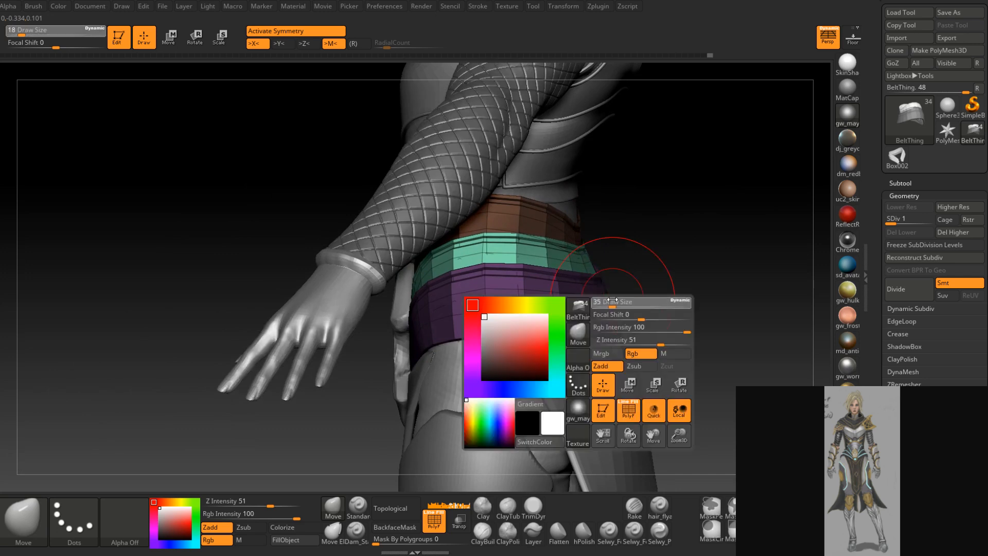
{"action": "right_click_drag", "start_coordinate": [605, 306], "coordinate": [624, 287]}
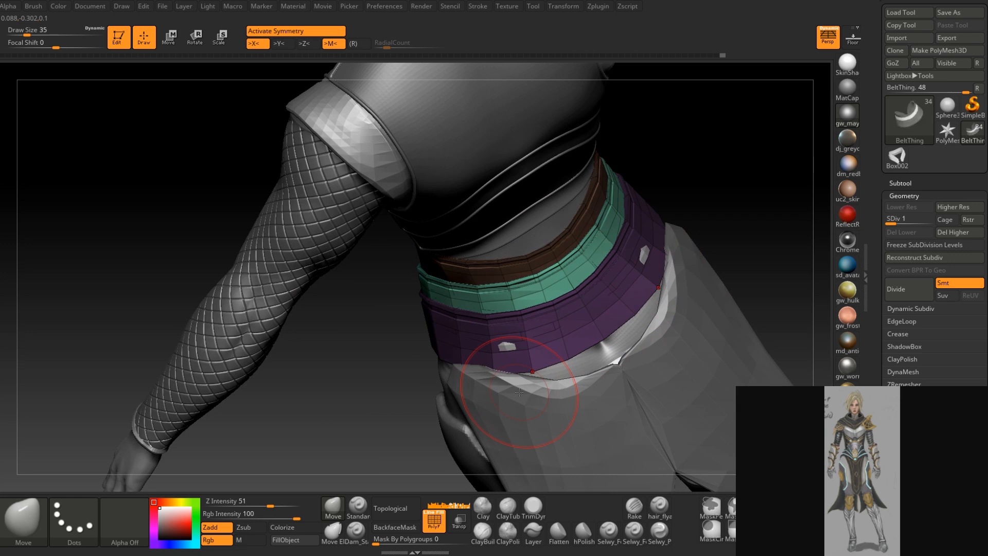
{"action": "mouse_move", "coordinate": [640, 220]}
{"action": "right_mouse_down"}
{"action": "mouse_move", "coordinate": [512, 227]}
{"action": "mouse_move", "coordinate": [505, 261]}
{"action": "right_mouse_up"}
Fine-tune the green strip between the brown and purple strips at the back with the Move brush at size 22
{"action": "key", "text": "["}
{"action": "mouse_move", "coordinate": [482, 194]}
{"action": "right_mouse_down"}
{"action": "mouse_move", "coordinate": [441, 265]}
{"action": "mouse_move", "coordinate": [441, 199]}
{"action": "mouse_move", "coordinate": [541, 203]}
{"action": "mouse_move", "coordinate": [523, 225]}
{"action": "mouse_move", "coordinate": [486, 226]}
{"action": "mouse_move", "coordinate": [517, 194]}
{"action": "right_mouse_up"}
{"action": "key", "text": "space"}
{"action": "left_click", "coordinate": [493, 203]}
{"action": "mouse_move", "coordinate": [484, 228]}
{"action": "right_mouse_down"}
{"action": "mouse_move", "coordinate": [458, 280]}
{"action": "mouse_move", "coordinate": [415, 311]}
{"action": "mouse_move", "coordinate": [497, 277]}
{"action": "right_mouse_up"}
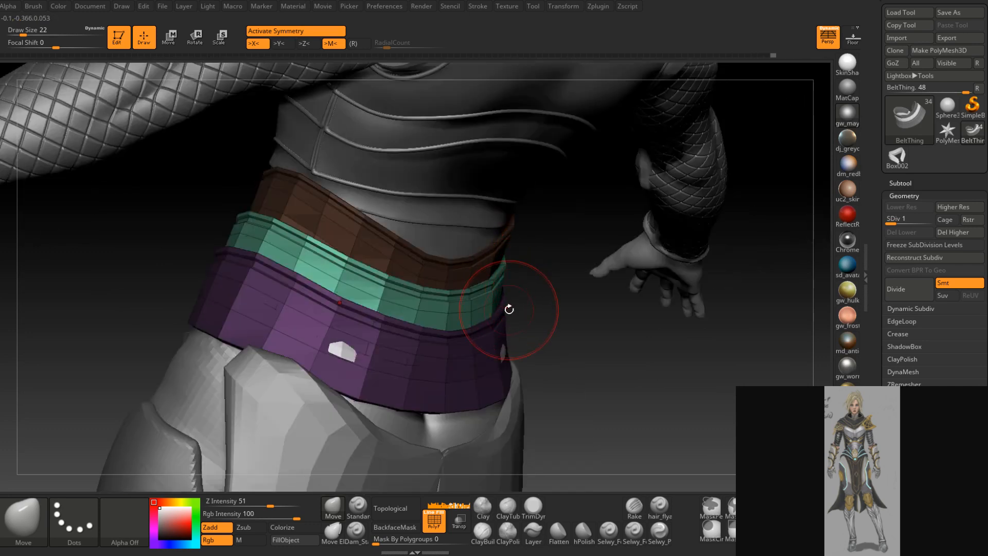
Even out the green strip around the side of the waist with the Move brush at size 23
{"action": "right_click_drag", "start_coordinate": [509, 306], "coordinate": [553, 288]}
{"action": "key", "text": "space"}
{"action": "left_click_drag", "start_coordinate": [546, 243], "coordinate": [542, 232]}
{"action": "right_click_drag", "start_coordinate": [541, 278], "coordinate": [569, 283]}
{"action": "left_click_drag", "start_coordinate": [577, 307], "coordinate": [574, 309]}
Fit the green strip's front ends beside the central buckle and save the project
{"action": "mouse_move", "coordinate": [587, 296]}
{"action": "right_mouse_down"}
{"action": "mouse_move", "coordinate": [634, 299]}
{"action": "mouse_move", "coordinate": [564, 302]}
{"action": "mouse_move", "coordinate": [616, 303]}
{"action": "mouse_move", "coordinate": [611, 323]}
{"action": "right_mouse_up"}
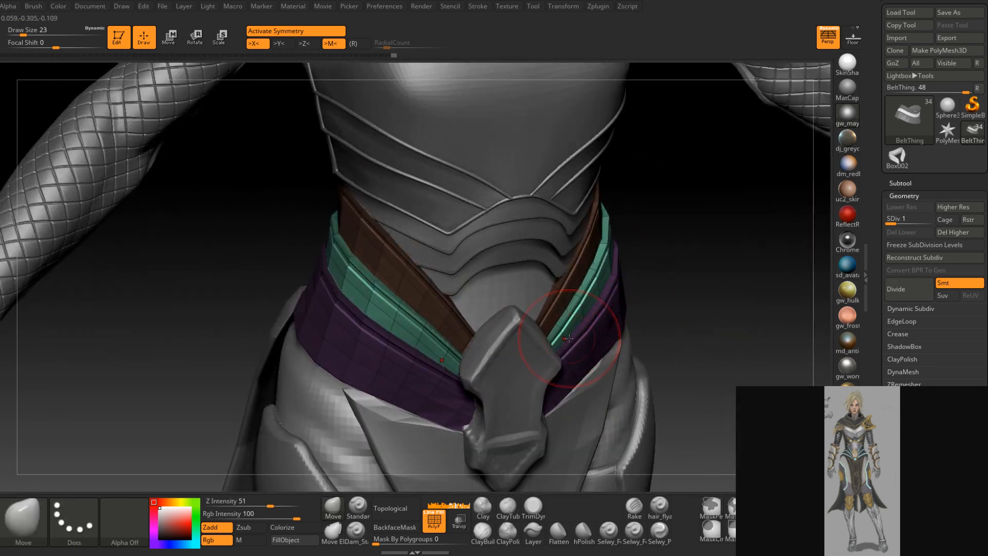
{"action": "right_click_drag", "start_coordinate": [569, 338], "coordinate": [517, 333]}
{"action": "right_click_drag", "start_coordinate": [640, 303], "coordinate": [642, 283], "text": "ctrl"}
{"action": "mouse_move", "coordinate": [642, 283]}
{"action": "right_mouse_down"}
{"action": "mouse_move", "coordinate": [594, 282]}
{"action": "mouse_move", "coordinate": [637, 281]}
{"action": "right_mouse_up"}
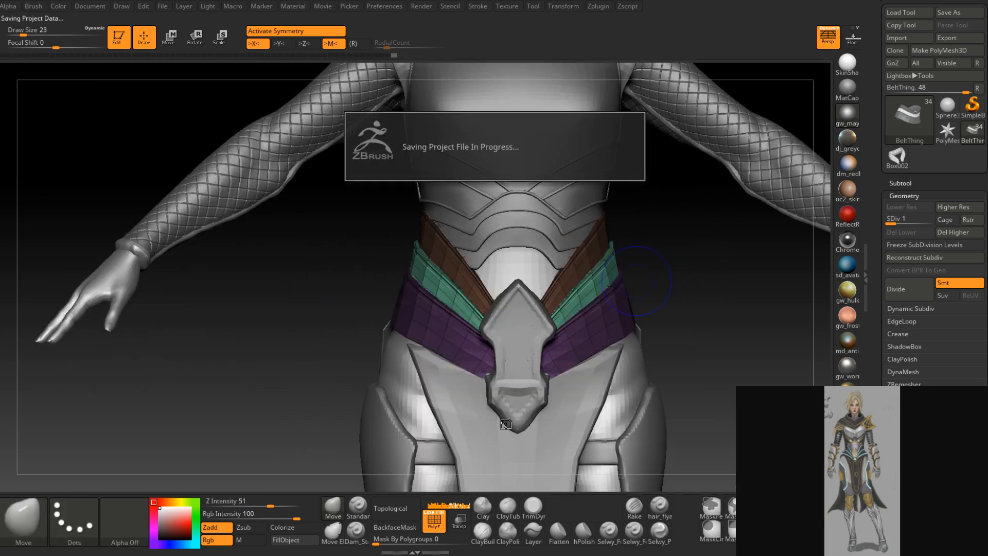
Raise the layered belt straps to subdivision level 4
{"action": "right_click_drag", "start_coordinate": [690, 269], "coordinate": [659, 306]}
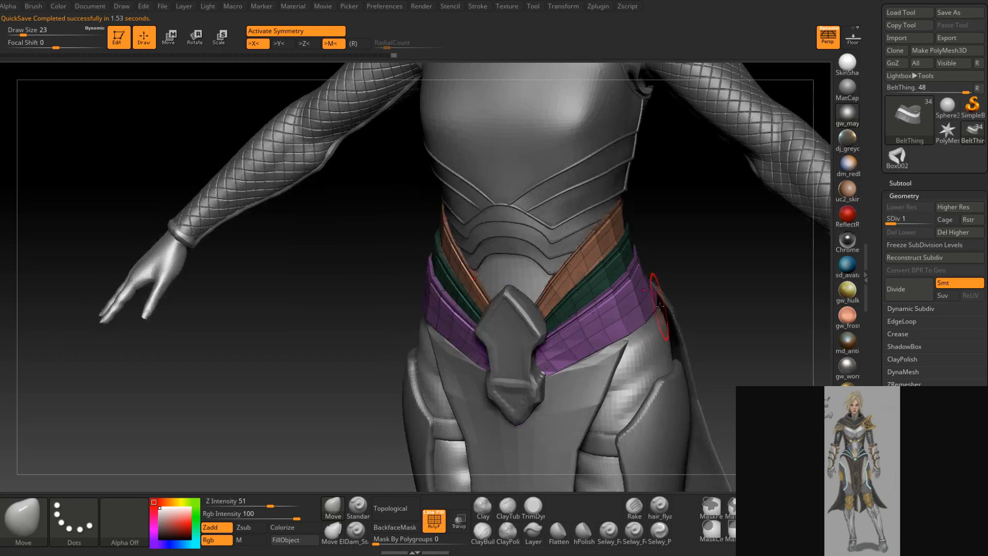
{"action": "key", "text": "d"}
{"action": "key", "text": "d"}
{"action": "key", "text": "d"}
{"action": "right_click_drag", "start_coordinate": [659, 307], "coordinate": [646, 287]}
Reshape the belt straps around the hips with the Move brush, changing the brush size as needed up to draw size 49
{"action": "key", "text": "s"}
{"action": "left_click_drag", "start_coordinate": [608, 306], "coordinate": [613, 305]}
{"action": "mouse_move", "coordinate": [613, 305]}
{"action": "right_mouse_down"}
{"action": "mouse_move", "coordinate": [572, 338]}
{"action": "mouse_move", "coordinate": [590, 355]}
{"action": "mouse_move", "coordinate": [580, 349]}
{"action": "right_mouse_up"}
{"action": "key", "text": "s"}
{"action": "left_click_drag", "start_coordinate": [579, 349], "coordinate": [576, 350]}
{"action": "mouse_move", "coordinate": [573, 349]}
{"action": "right_mouse_down"}
{"action": "mouse_move", "coordinate": [547, 358]}
{"action": "mouse_move", "coordinate": [603, 327]}
{"action": "mouse_move", "coordinate": [624, 291]}
{"action": "right_mouse_up"}
{"action": "key", "text": "s"}
{"action": "left_click_drag", "start_coordinate": [624, 286], "coordinate": [628, 284]}
{"action": "mouse_move", "coordinate": [632, 274]}
{"action": "right_mouse_down"}
{"action": "mouse_move", "coordinate": [626, 254]}
{"action": "mouse_move", "coordinate": [634, 270]}
{"action": "right_mouse_up"}
{"action": "key", "text": "s"}
{"action": "left_click_drag", "start_coordinate": [628, 253], "coordinate": [633, 252]}
{"action": "right_click_drag", "start_coordinate": [632, 251], "coordinate": [629, 249]}
{"action": "key", "text": "space"}
{"action": "left_click_drag", "start_coordinate": [629, 249], "coordinate": [631, 249]}
{"action": "mouse_move", "coordinate": [624, 234]}
{"action": "right_mouse_down"}
{"action": "mouse_move", "coordinate": [654, 208]}
{"action": "mouse_move", "coordinate": [616, 261]}
{"action": "mouse_move", "coordinate": [645, 240]}
{"action": "mouse_move", "coordinate": [636, 252]}
{"action": "mouse_move", "coordinate": [602, 276]}
{"action": "mouse_move", "coordinate": [597, 241]}
{"action": "mouse_move", "coordinate": [530, 322]}
{"action": "mouse_move", "coordinate": [557, 306]}
{"action": "mouse_move", "coordinate": [574, 249]}
{"action": "mouse_move", "coordinate": [577, 281]}
{"action": "mouse_move", "coordinate": [612, 254]}
{"action": "mouse_move", "coordinate": [641, 269]}
{"action": "mouse_move", "coordinate": [601, 299]}
{"action": "mouse_move", "coordinate": [572, 342]}
{"action": "right_mouse_up"}
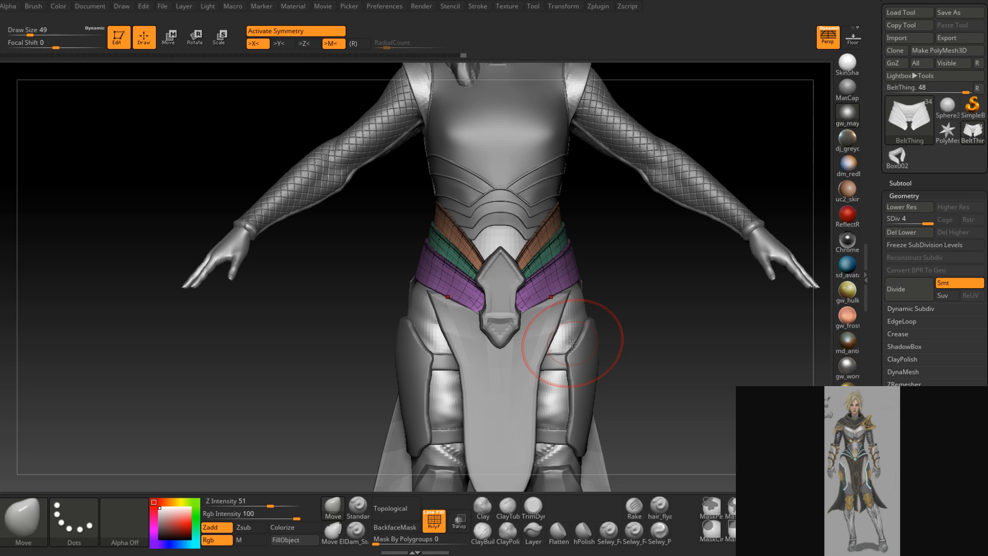
{"action": "left_click_drag", "start_coordinate": [614, 300], "coordinate": [654, 291]}
{"action": "mouse_move", "coordinate": [616, 285]}
{"action": "left_mouse_down"}
{"action": "mouse_move", "coordinate": [557, 295]}
{"action": "mouse_move", "coordinate": [562, 320]}
{"action": "mouse_move", "coordinate": [530, 331]}
{"action": "mouse_move", "coordinate": [542, 342]}
{"action": "mouse_move", "coordinate": [569, 300]}
{"action": "mouse_move", "coordinate": [578, 256]}
{"action": "mouse_move", "coordinate": [535, 243]}
{"action": "mouse_move", "coordinate": [535, 275]}
{"action": "mouse_move", "coordinate": [569, 342]}
{"action": "mouse_move", "coordinate": [545, 347]}
{"action": "mouse_move", "coordinate": [527, 375]}
{"action": "mouse_move", "coordinate": [538, 370]}
{"action": "left_mouse_up"}
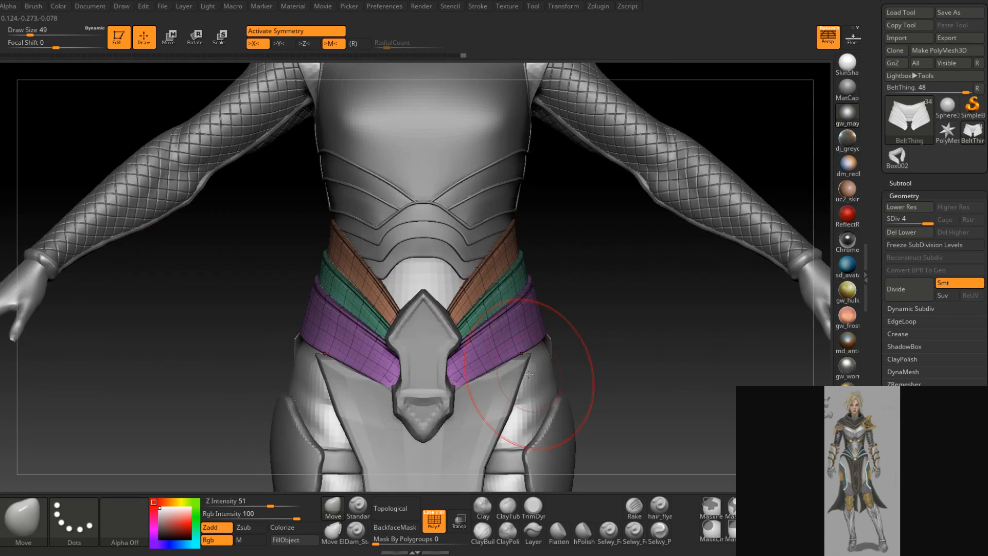
{"action": "mouse_move", "coordinate": [540, 335]}
{"action": "right_mouse_down", "text": "ctrl"}
{"action": "mouse_move", "coordinate": [526, 375]}
{"action": "mouse_move", "coordinate": [522, 337]}
{"action": "mouse_move", "coordinate": [474, 366]}
{"action": "right_mouse_up", "text": "ctrl"}
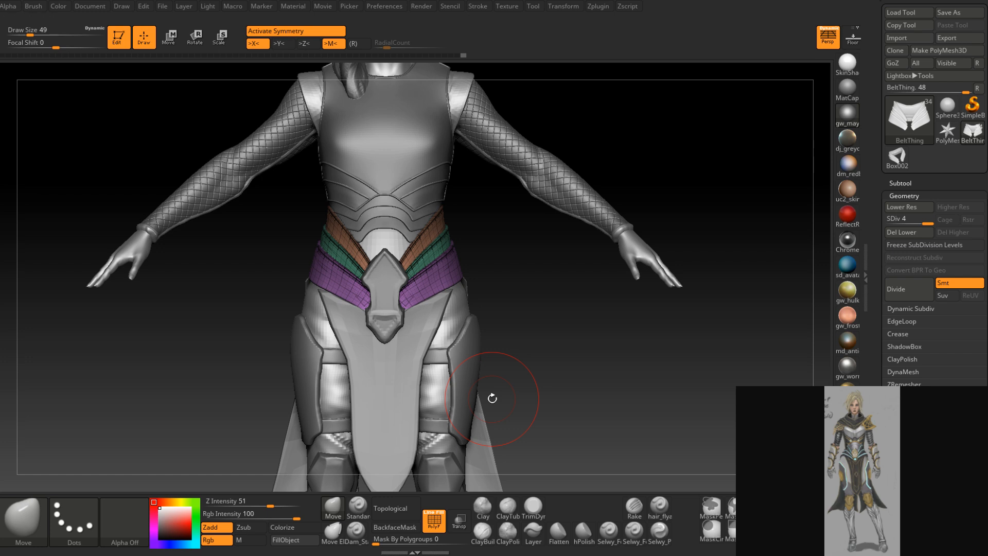
Turn off the polyframe, reduce the draw size to 9 and lower the belt to subdivision level 1
{"action": "left_click", "coordinate": [441, 528]}
{"action": "mouse_move", "coordinate": [470, 282]}
{"action": "right_mouse_down"}
{"action": "mouse_move", "coordinate": [461, 302]}
{"action": "mouse_move", "coordinate": [456, 278]}
{"action": "mouse_move", "coordinate": [452, 330]}
{"action": "right_mouse_up"}
{"action": "key", "text": "space"}
{"action": "left_click_drag", "start_coordinate": [453, 326], "coordinate": [440, 327]}
{"action": "key", "text": "shift+d"}
{"action": "key", "text": "shift+d"}
{"action": "key", "text": "shift+d"}
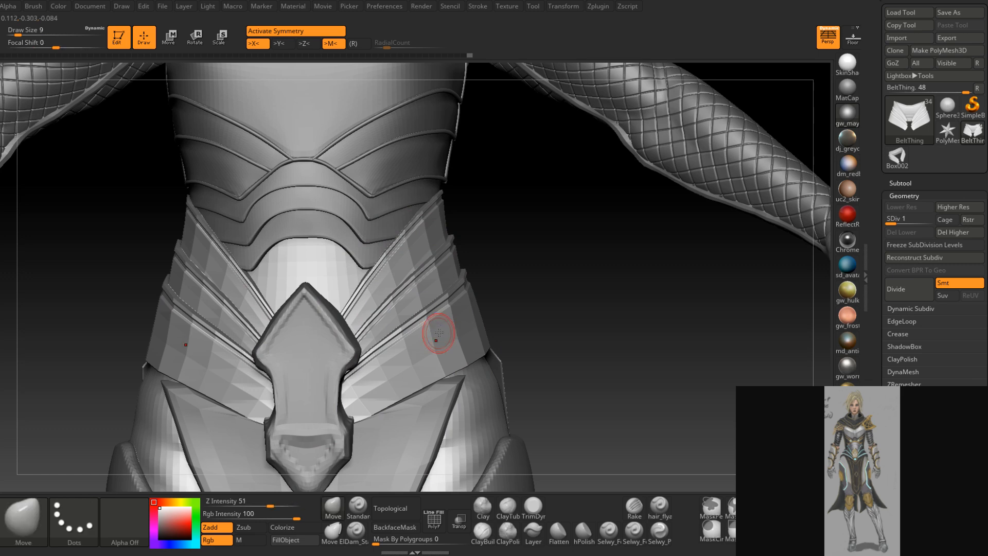
Isolate the lowest belt strap by its polygroup, hiding the two straps above it
{"action": "left_click", "coordinate": [438, 335], "text": "ctrl+shift"}
{"action": "left_click", "coordinate": [490, 299], "text": "ctrl+shift"}
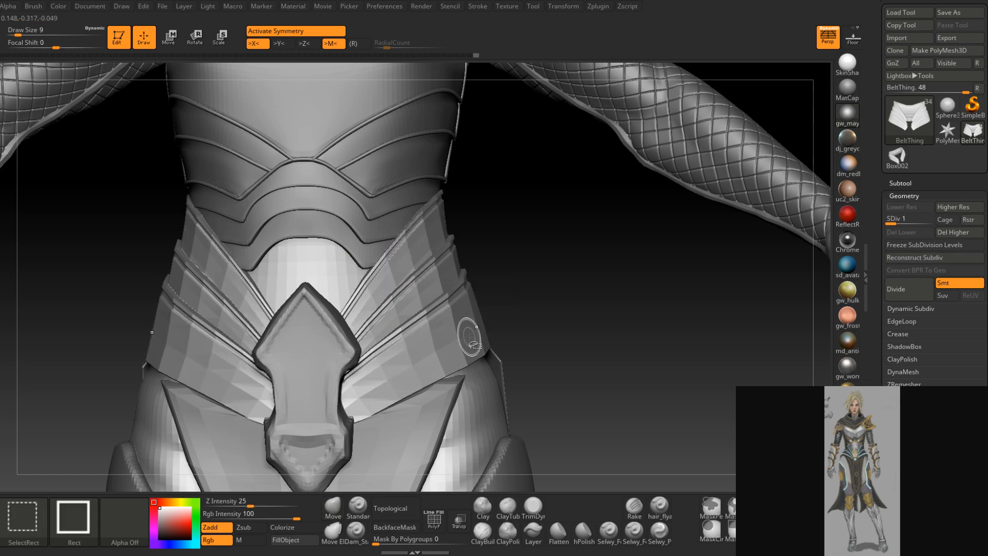
{"action": "left_click", "coordinate": [476, 326], "text": "ctrl+shift"}
Mask the upper trim at the front of the isolated strap with draw size 4, and turn the polyframe on
{"action": "mouse_move", "coordinate": [493, 307]}
{"action": "right_mouse_down"}
{"action": "mouse_move", "coordinate": [452, 306]}
{"action": "mouse_move", "coordinate": [494, 265]}
{"action": "right_mouse_up"}
{"action": "right_click_drag", "start_coordinate": [494, 265], "coordinate": [456, 311], "text": "ctrl"}
{"action": "key", "text": "space"}
{"action": "left_click_drag", "start_coordinate": [419, 317], "coordinate": [413, 317]}
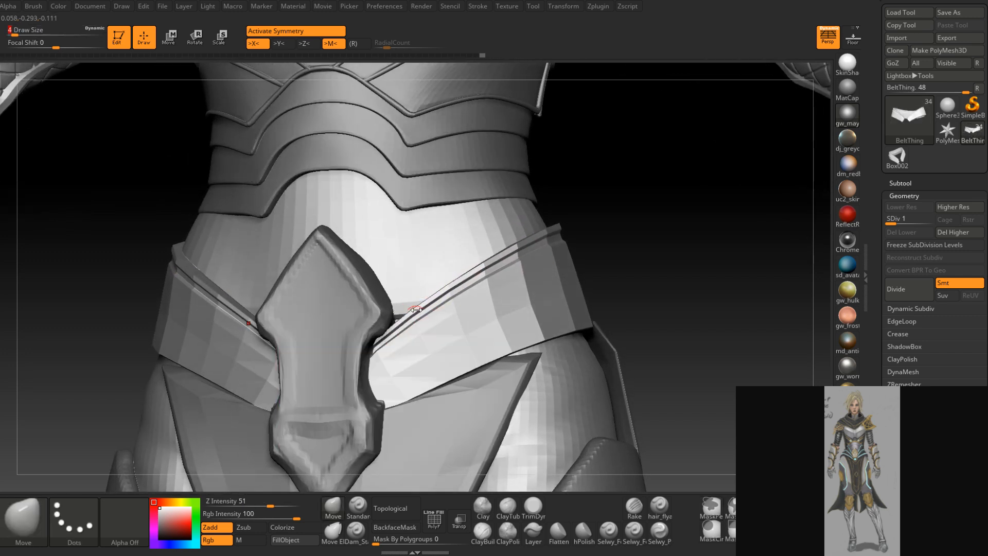
{"action": "right_click_drag", "start_coordinate": [408, 310], "coordinate": [445, 293]}
{"action": "left_click_drag", "start_coordinate": [475, 267], "coordinate": [370, 343], "text": "ctrl"}
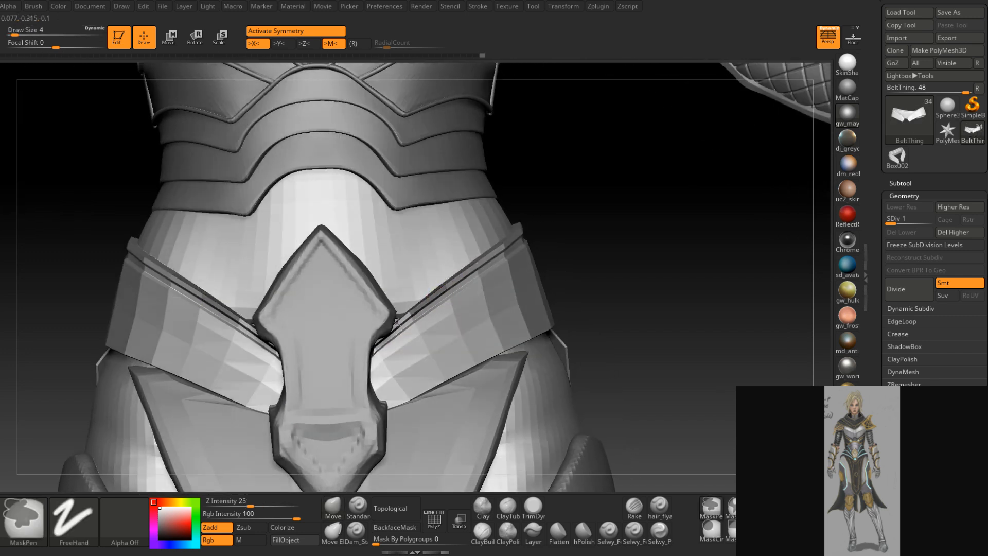
{"action": "left_click", "coordinate": [434, 518]}
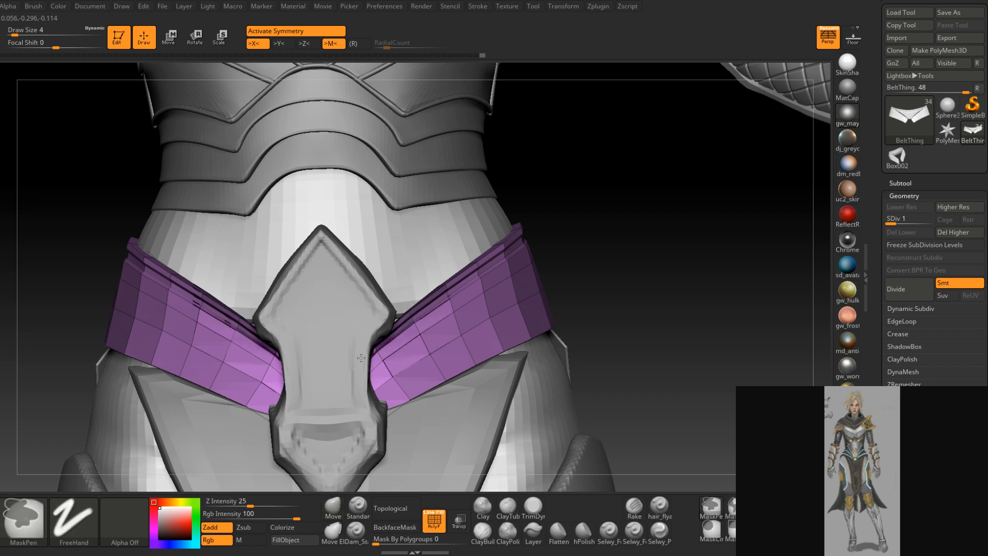
Continue the mask along the strap's upper trim around the hip to the back
{"action": "mouse_move", "coordinate": [481, 254]}
{"action": "right_mouse_down"}
{"action": "mouse_move", "coordinate": [535, 238]}
{"action": "mouse_move", "coordinate": [500, 272]}
{"action": "right_mouse_up"}
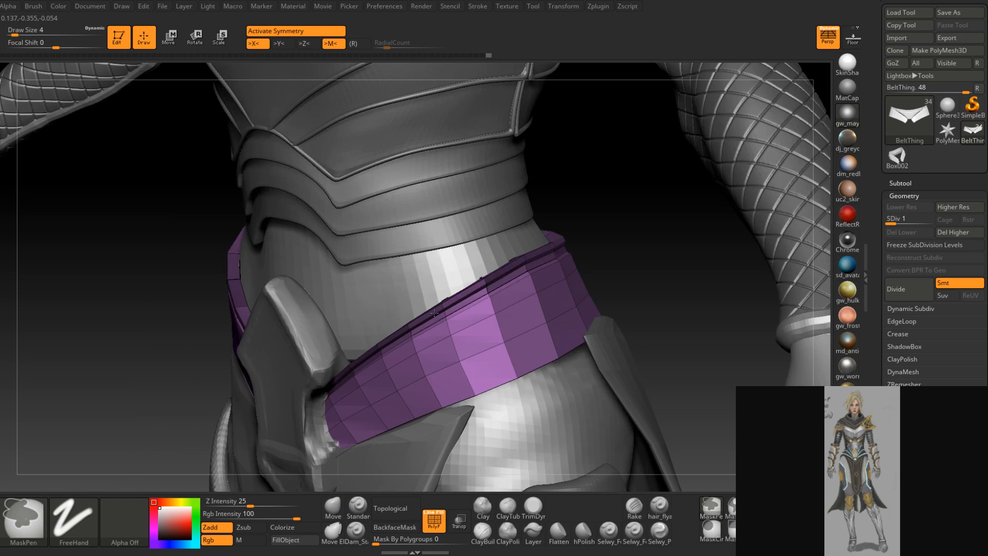
{"action": "right_click_drag", "start_coordinate": [428, 316], "coordinate": [456, 320]}
{"action": "mouse_move", "coordinate": [457, 320]}
{"action": "left_mouse_down", "text": "ctrl"}
{"action": "mouse_move", "coordinate": [483, 300]}
{"action": "mouse_move", "coordinate": [582, 276]}
{"action": "mouse_move", "coordinate": [633, 242]}
{"action": "left_mouse_up", "text": "ctrl"}
{"action": "right_click_drag", "start_coordinate": [633, 242], "coordinate": [583, 268]}
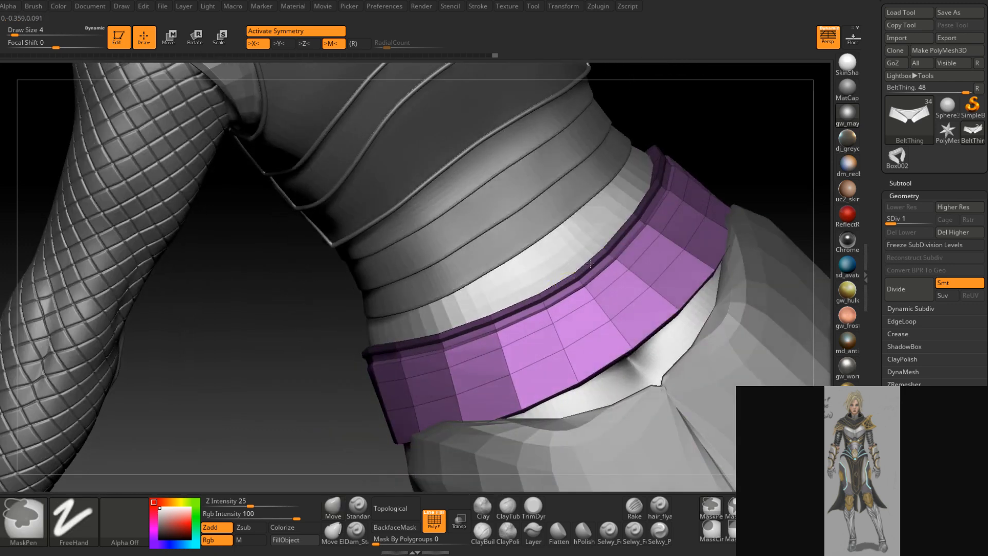
{"action": "right_click_drag", "start_coordinate": [498, 312], "coordinate": [540, 289]}
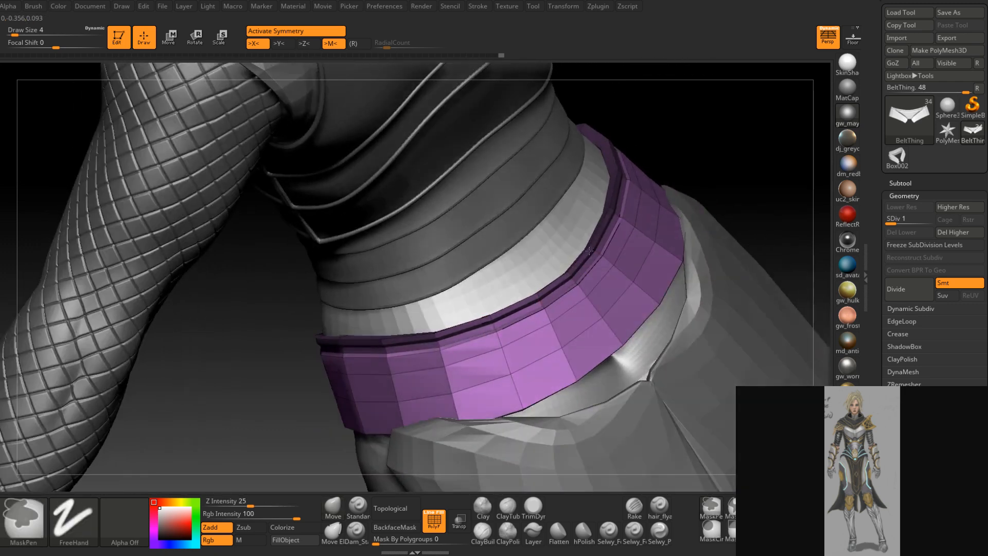
{"action": "right_click_drag", "start_coordinate": [494, 313], "coordinate": [519, 304]}
{"action": "right_click_drag", "start_coordinate": [416, 344], "coordinate": [479, 309]}
{"action": "right_click_drag", "start_coordinate": [379, 340], "coordinate": [448, 322]}
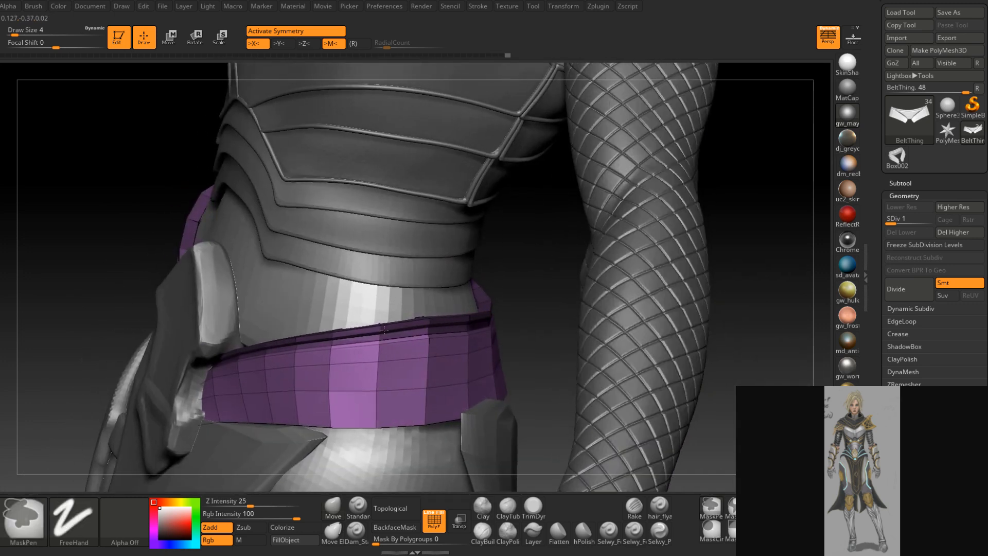
{"action": "right_click_drag", "start_coordinate": [338, 337], "coordinate": [412, 327]}
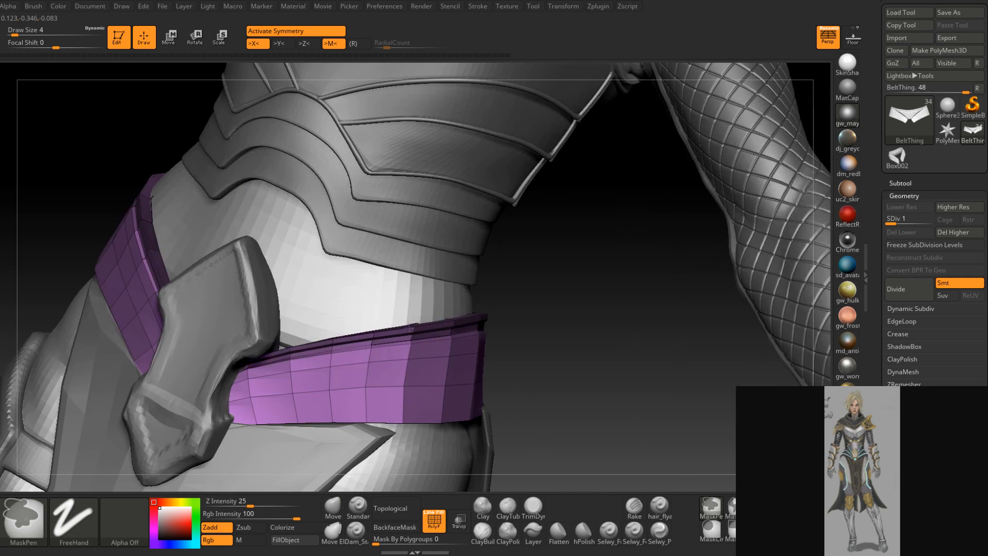
Hide the buckle subtool that covers the front ends of the strap
{"action": "mouse_move", "coordinate": [320, 344]}
{"action": "right_mouse_down", "text": "alt"}
{"action": "mouse_move", "coordinate": [443, 316]}
{"action": "mouse_move", "coordinate": [457, 332]}
{"action": "right_mouse_up", "text": "alt"}
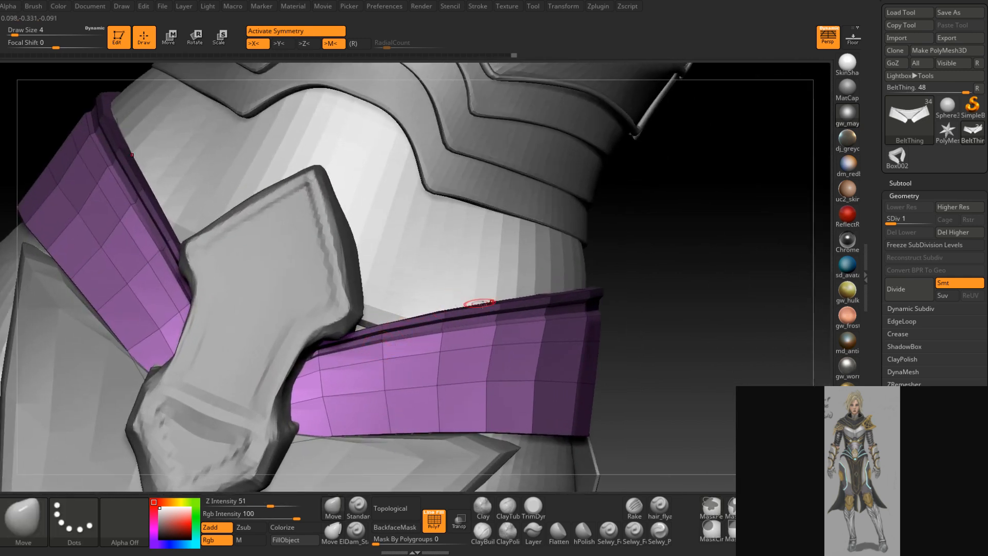
{"action": "left_click", "coordinate": [440, 530]}
{"action": "left_click", "coordinate": [440, 530]}
{"action": "right_click_drag", "start_coordinate": [453, 398], "coordinate": [531, 370], "text": "alt"}
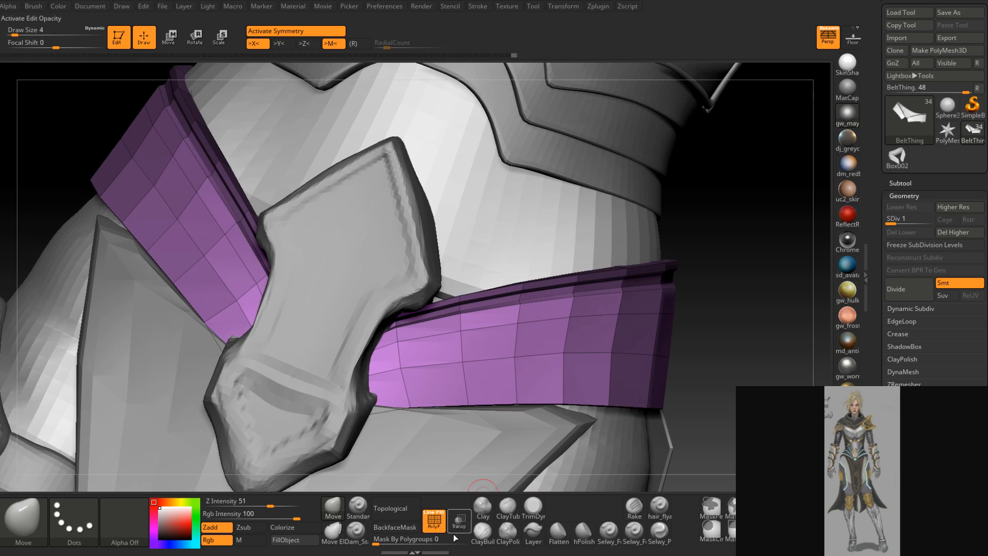
{"action": "left_click", "coordinate": [900, 183]}
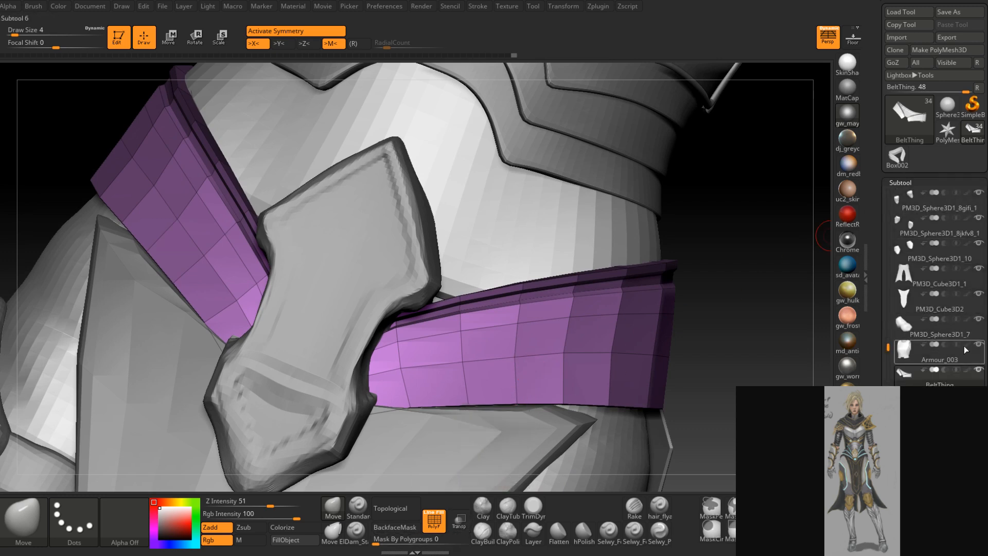
{"action": "left_click_drag", "start_coordinate": [889, 347], "coordinate": [895, 288]}
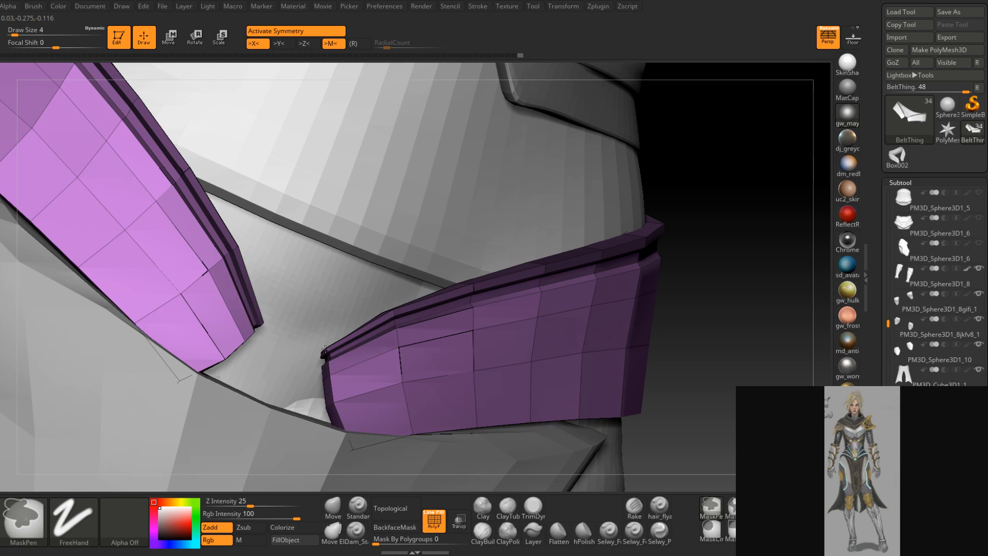
Set the draw size to 2 and mask the tip of the trim at the strap's front end
{"action": "right_click_drag", "start_coordinate": [326, 352], "coordinate": [358, 339]}
{"action": "key", "text": "space"}
{"action": "left_click", "coordinate": [379, 323]}
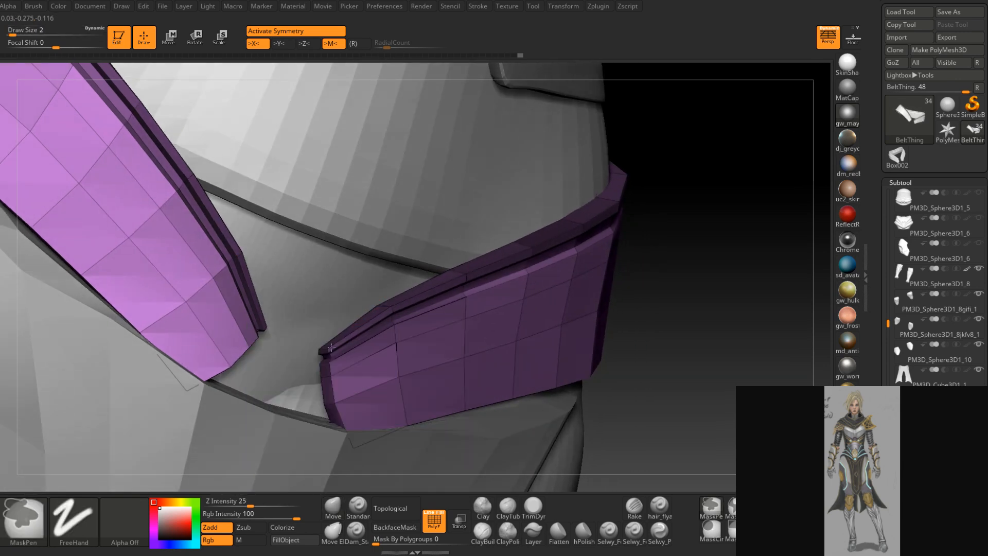
{"action": "left_click_drag", "start_coordinate": [331, 348], "coordinate": [322, 352], "text": "ctrl"}
{"action": "mouse_move", "coordinate": [335, 353]}
{"action": "right_mouse_down"}
{"action": "mouse_move", "coordinate": [441, 357]}
{"action": "mouse_move", "coordinate": [417, 396]}
{"action": "mouse_move", "coordinate": [442, 357]}
{"action": "mouse_move", "coordinate": [620, 284]}
{"action": "mouse_move", "coordinate": [552, 305]}
{"action": "mouse_move", "coordinate": [527, 326]}
{"action": "mouse_move", "coordinate": [540, 288]}
{"action": "mouse_move", "coordinate": [447, 281]}
{"action": "right_mouse_up"}
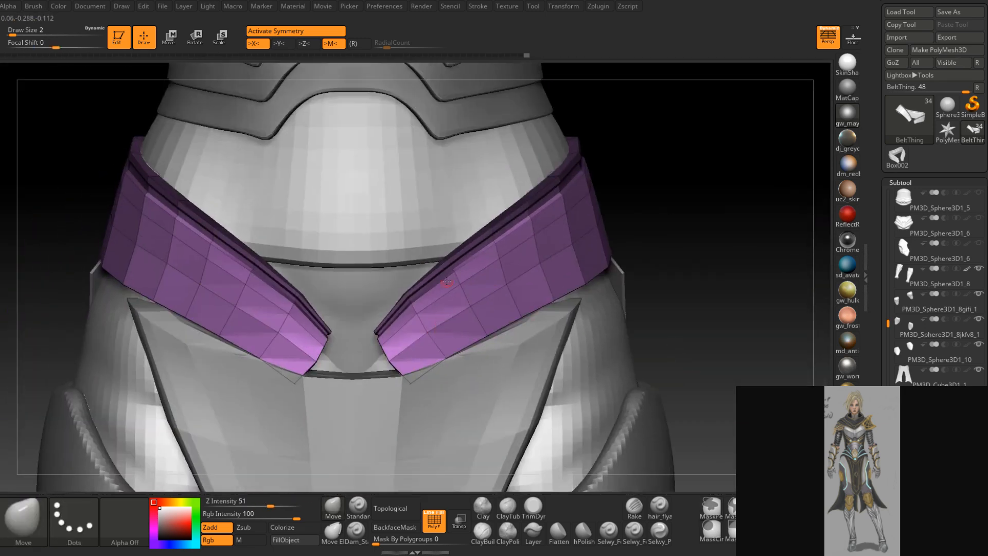
{"action": "right_click", "coordinate": [406, 320]}
{"action": "mouse_move", "coordinate": [405, 320]}
{"action": "left_mouse_down"}
{"action": "mouse_move", "coordinate": [414, 320]}
{"action": "mouse_move", "coordinate": [401, 351]}
{"action": "left_mouse_up"}
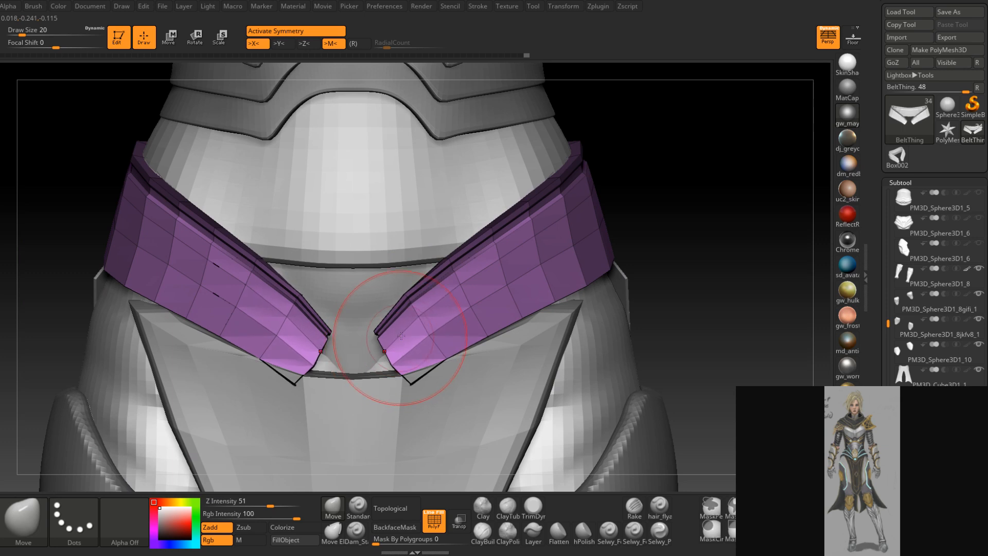
{"action": "right_click_drag", "start_coordinate": [407, 318], "coordinate": [412, 316]}
{"action": "right_click", "coordinate": [412, 316]}
{"action": "left_click_drag", "start_coordinate": [412, 317], "coordinate": [406, 317]}
Mask the narrow trim along the front section of the strap using draw size 2
{"action": "mouse_move", "coordinate": [406, 303]}
{"action": "right_mouse_down", "text": "ctrl"}
{"action": "mouse_move", "coordinate": [413, 325]}
{"action": "mouse_move", "coordinate": [413, 316]}
{"action": "right_mouse_up", "text": "ctrl"}
{"action": "right_click", "coordinate": [413, 315]}
{"action": "left_click_drag", "start_coordinate": [414, 316], "coordinate": [409, 316]}
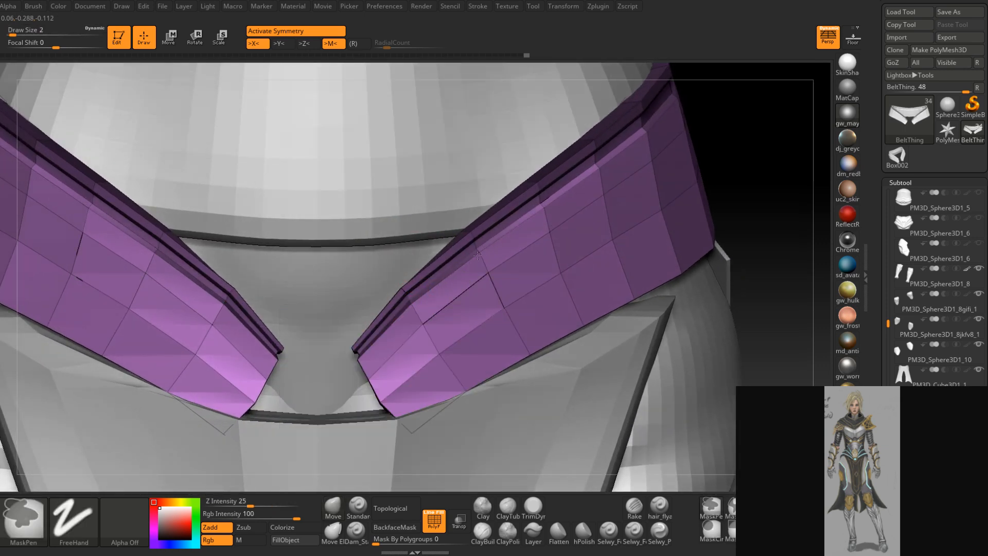
{"action": "left_click_drag", "start_coordinate": [485, 249], "coordinate": [407, 310], "text": "ctrl"}
{"action": "right_click_drag", "start_coordinate": [404, 319], "coordinate": [415, 329]}
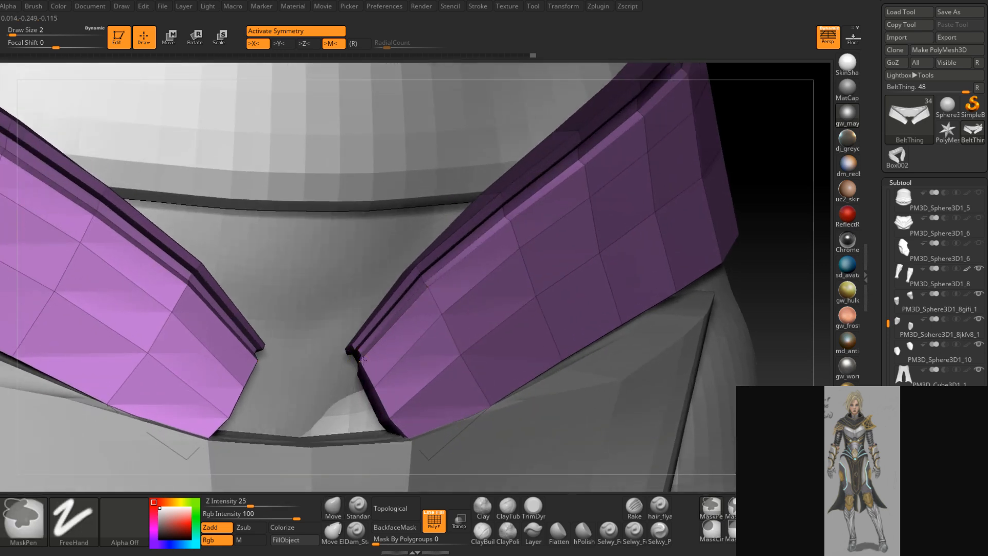
{"action": "left_click_drag", "start_coordinate": [409, 306], "coordinate": [379, 342], "text": "ctrl"}
{"action": "mouse_move", "coordinate": [412, 332]}
{"action": "right_mouse_down"}
{"action": "mouse_move", "coordinate": [363, 330]}
{"action": "mouse_move", "coordinate": [450, 291]}
{"action": "right_mouse_up"}
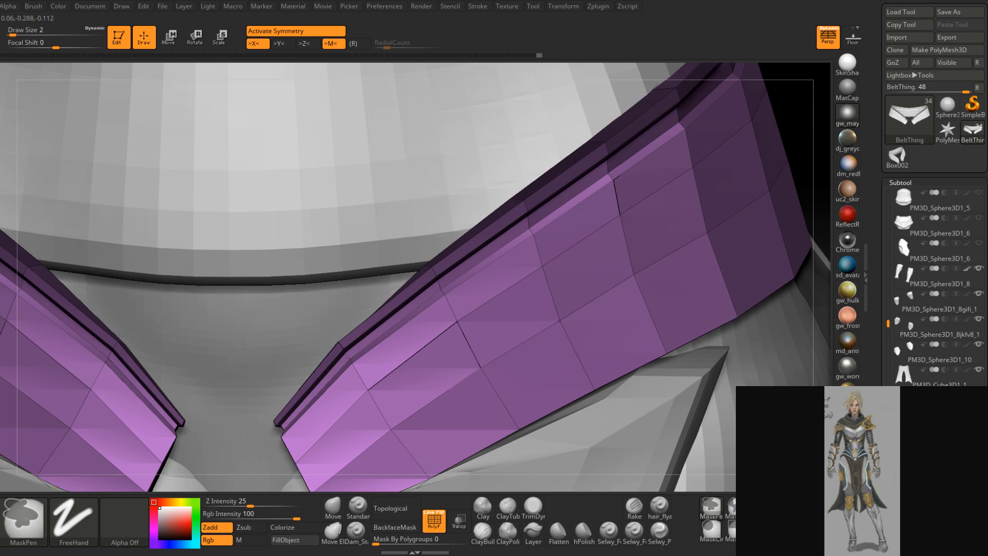
Extend the trim mask along the side of the strap toward the back
{"action": "right_click_drag", "start_coordinate": [651, 162], "coordinate": [586, 232], "text": "ctrl"}
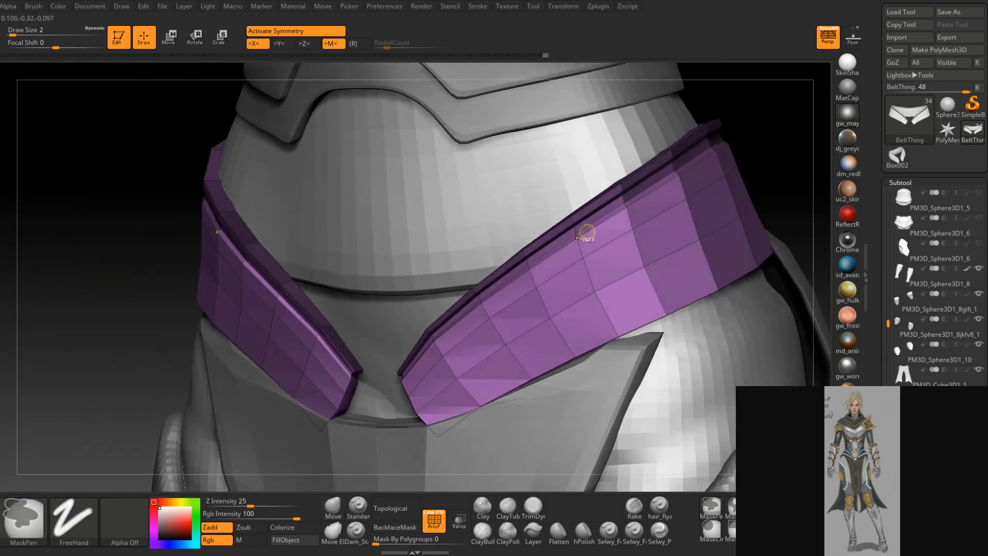
{"action": "right_click_drag", "start_coordinate": [701, 183], "coordinate": [612, 222]}
{"action": "right_click_drag", "start_coordinate": [689, 197], "coordinate": [610, 263]}
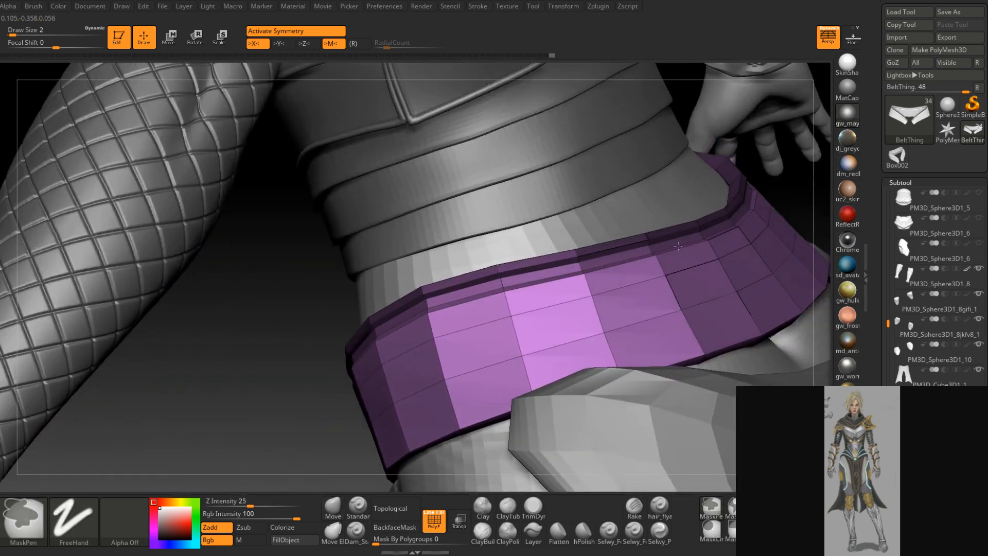
{"action": "mouse_move", "coordinate": [710, 240]}
{"action": "right_mouse_down"}
{"action": "mouse_move", "coordinate": [724, 260]}
{"action": "mouse_move", "coordinate": [705, 331]}
{"action": "mouse_move", "coordinate": [629, 228]}
{"action": "mouse_move", "coordinate": [597, 286]}
{"action": "right_mouse_up"}
Set the draw size to 17 and adjust the front ends of the strap below the trim with the Move brush
{"action": "key", "text": "space"}
{"action": "left_click_drag", "start_coordinate": [596, 287], "coordinate": [606, 287]}
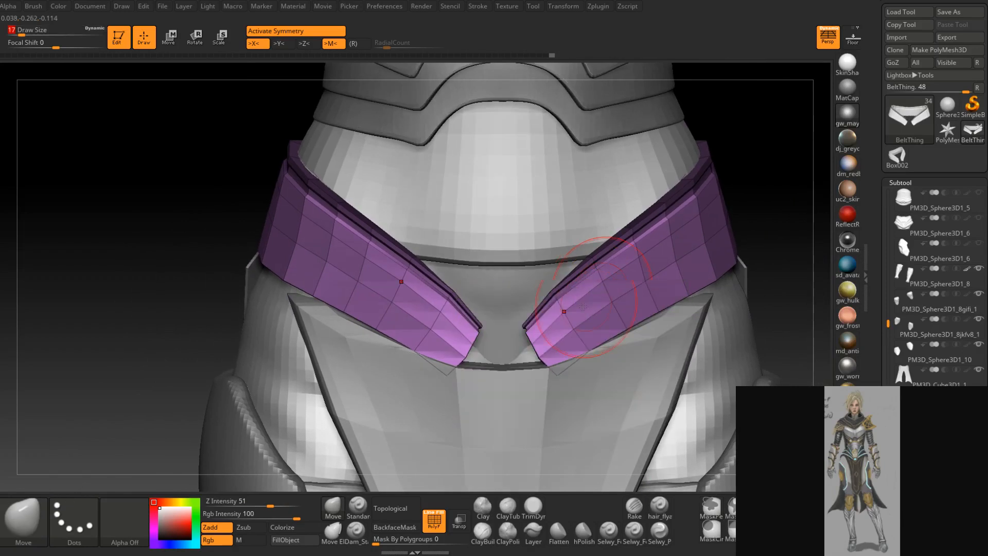
{"action": "left_click_drag", "start_coordinate": [531, 331], "coordinate": [539, 344]}
{"action": "left_click_drag", "start_coordinate": [560, 305], "coordinate": [575, 329]}
{"action": "mouse_move", "coordinate": [603, 270]}
{"action": "left_mouse_down"}
{"action": "mouse_move", "coordinate": [611, 291]}
{"action": "mouse_move", "coordinate": [603, 281]}
{"action": "left_mouse_up"}
{"action": "right_click_drag", "start_coordinate": [608, 279], "coordinate": [575, 313], "text": "alt"}
{"action": "right_click_drag", "start_coordinate": [575, 312], "coordinate": [599, 315]}
{"action": "left_click_drag", "start_coordinate": [597, 319], "coordinate": [587, 334]}
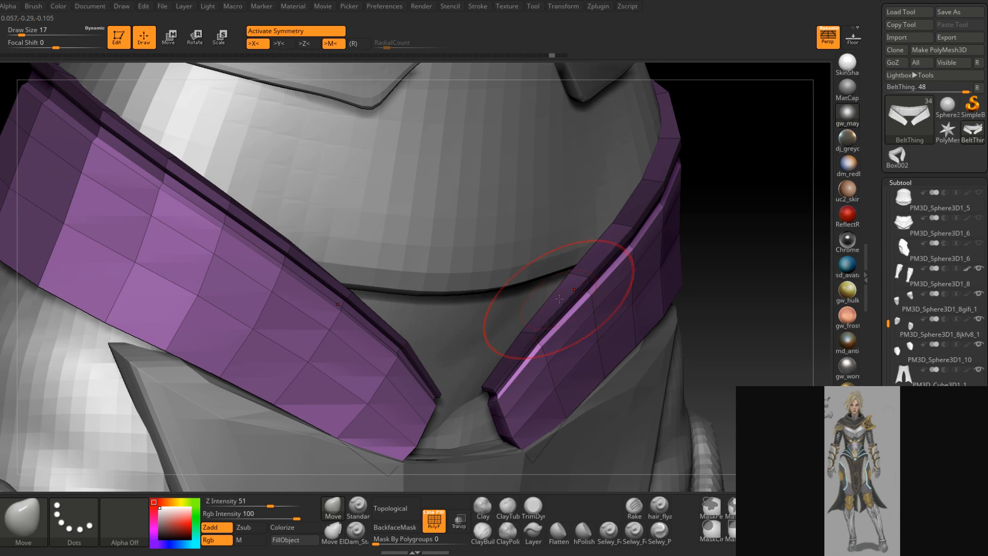
Set the draw size to 3 and mask the inner upper edge of the strap from the front around to the back
{"action": "right_click_drag", "start_coordinate": [559, 298], "coordinate": [562, 297]}
{"action": "key", "text": "space"}
{"action": "left_click_drag", "start_coordinate": [560, 297], "coordinate": [557, 297]}
{"action": "key", "text": "ctrl"}
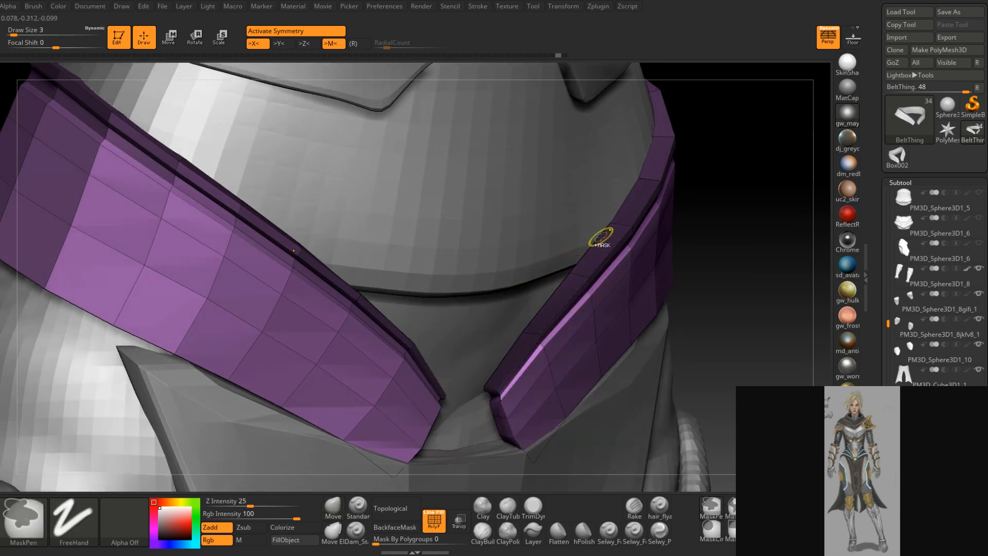
{"action": "right_click_drag", "start_coordinate": [649, 166], "coordinate": [569, 289]}
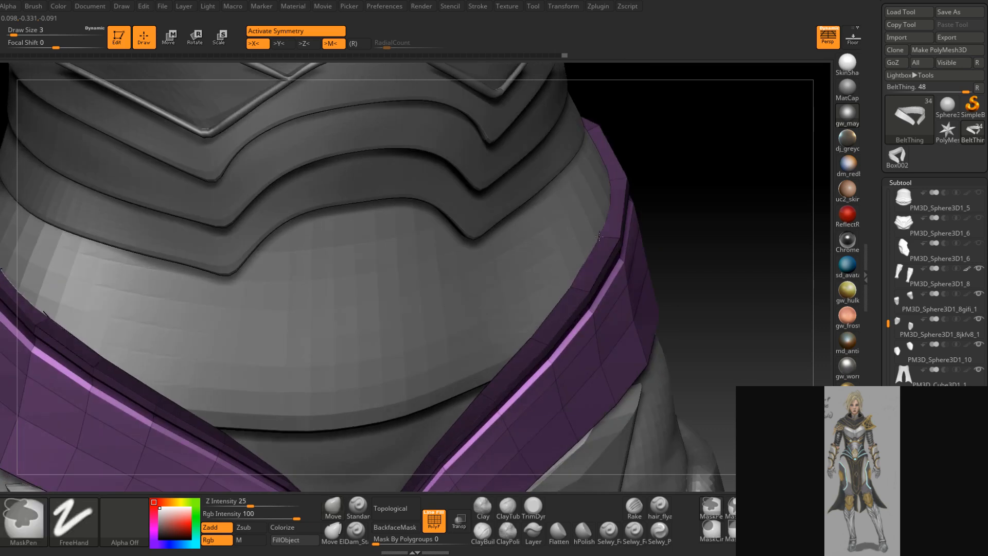
{"action": "right_click_drag", "start_coordinate": [603, 215], "coordinate": [532, 278]}
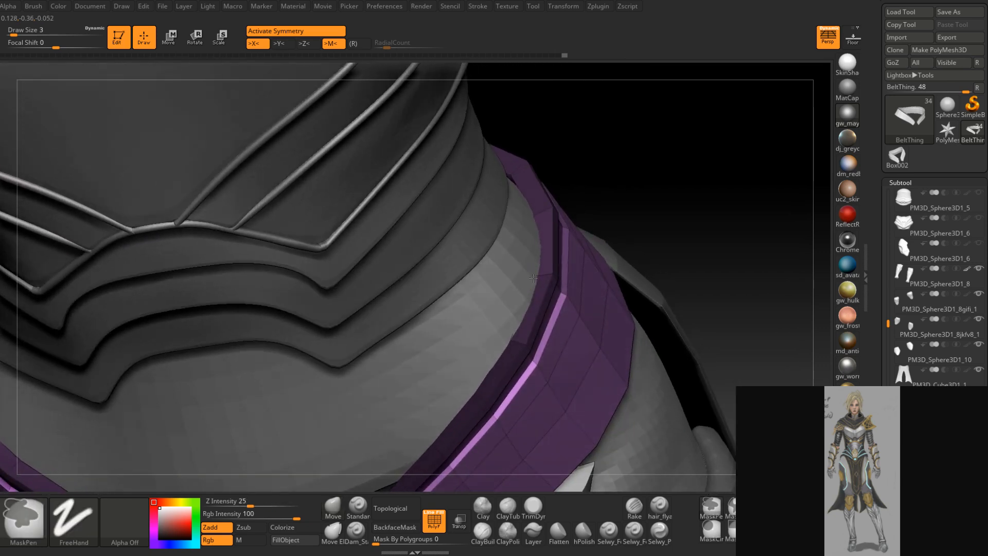
{"action": "right_click_drag", "start_coordinate": [532, 215], "coordinate": [481, 309]}
{"action": "mouse_move", "coordinate": [634, 207]}
{"action": "right_mouse_down"}
{"action": "mouse_move", "coordinate": [629, 247]}
{"action": "mouse_move", "coordinate": [501, 206]}
{"action": "right_mouse_up"}
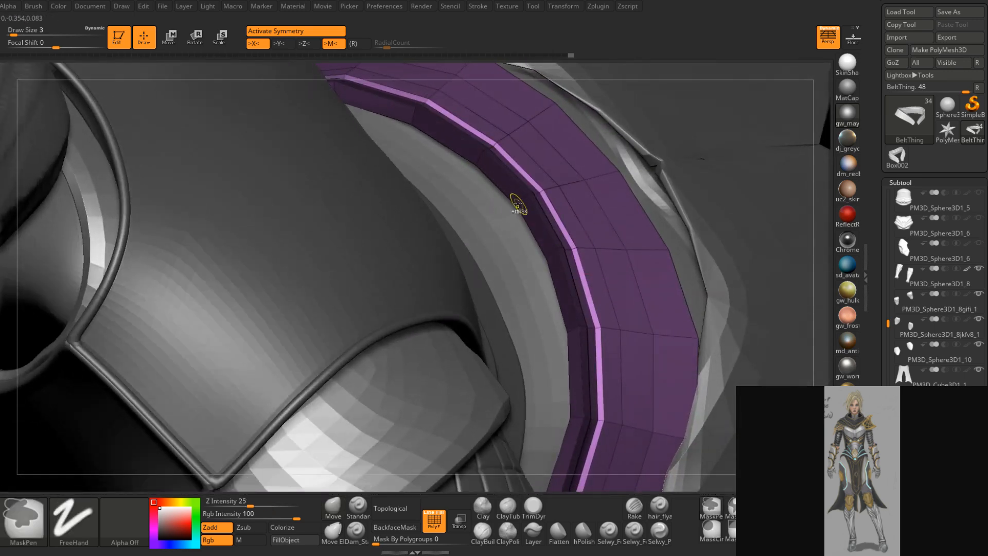
{"action": "right_click_drag", "start_coordinate": [573, 346], "coordinate": [594, 386]}
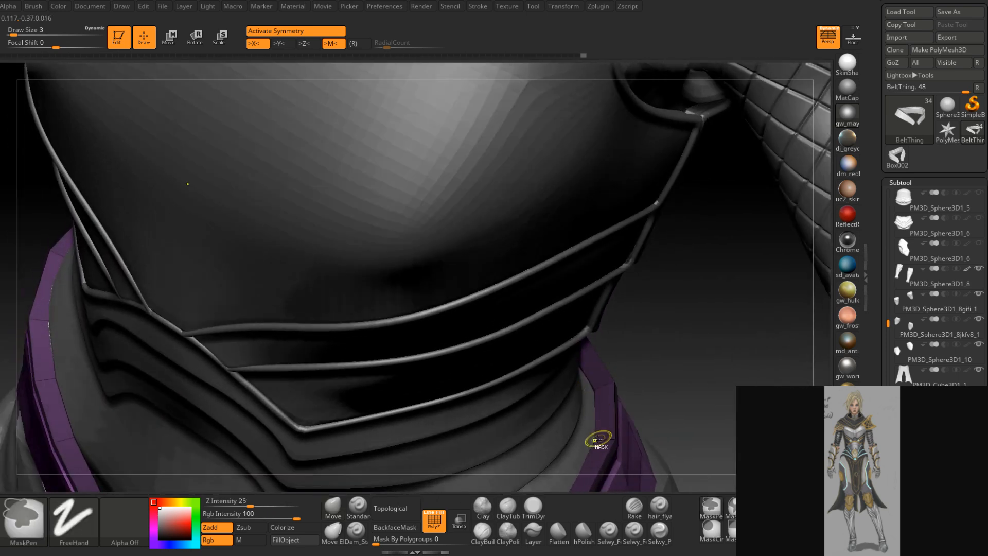
{"action": "mouse_move", "coordinate": [598, 436]}
{"action": "right_mouse_down"}
{"action": "mouse_move", "coordinate": [586, 286]}
{"action": "mouse_move", "coordinate": [402, 476]}
{"action": "right_mouse_up"}
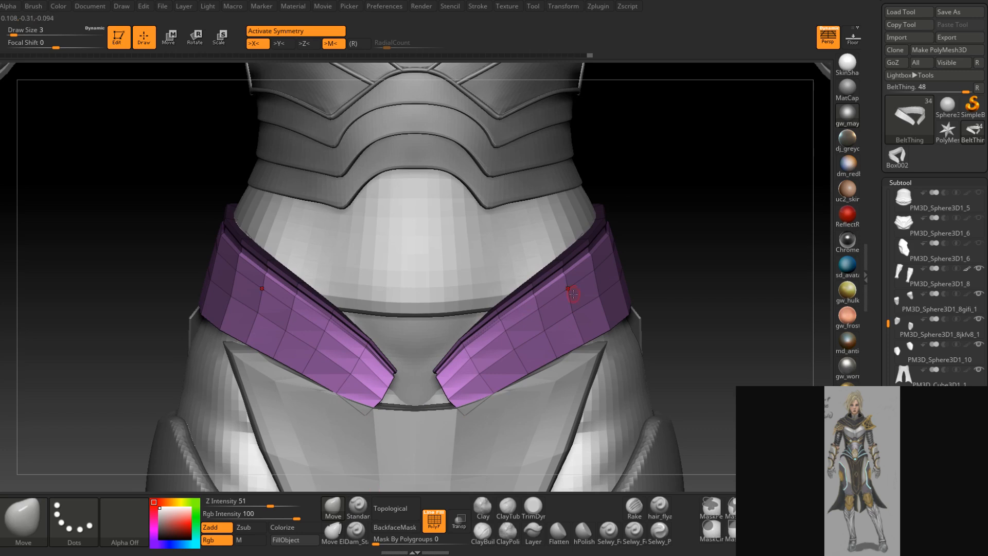
Set the draw size to 25, then 23, and reshape the front and side faces of the strap below its trim with the Move brush
{"action": "right_click_drag", "start_coordinate": [573, 294], "coordinate": [593, 265]}
{"action": "key", "text": "space"}
{"action": "left_click_drag", "start_coordinate": [593, 266], "coordinate": [606, 266]}
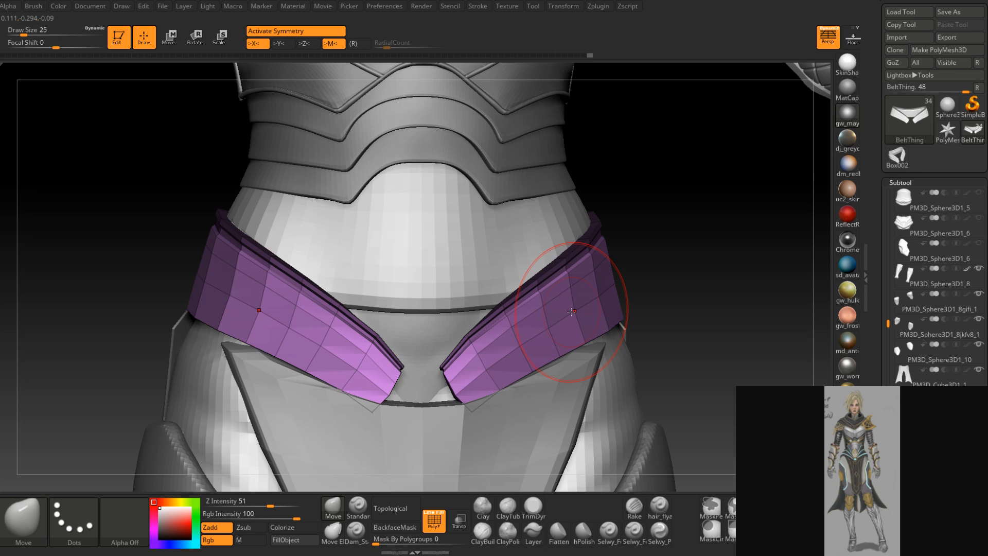
{"action": "right_click_drag", "start_coordinate": [571, 312], "coordinate": [570, 315]}
{"action": "key", "text": "space"}
{"action": "left_click_drag", "start_coordinate": [600, 257], "coordinate": [596, 265]}
{"action": "key", "text": "space"}
{"action": "mouse_move", "coordinate": [598, 254]}
{"action": "right_mouse_down", "text": "ctrl"}
{"action": "mouse_move", "coordinate": [605, 263]}
{"action": "mouse_move", "coordinate": [601, 255]}
{"action": "right_mouse_up", "text": "ctrl"}
{"action": "key", "text": "space"}
{"action": "left_click_drag", "start_coordinate": [601, 256], "coordinate": [610, 254]}
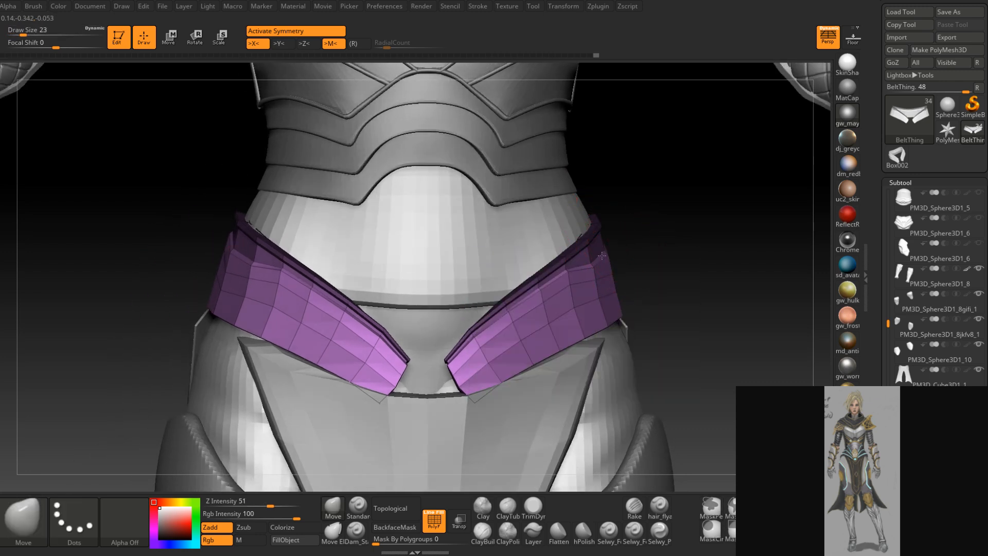
Form a raised ridge line along the front of the strap below the trim, smoothing it and refining it at draw size 11
{"action": "mouse_move", "coordinate": [556, 283]}
{"action": "left_mouse_down"}
{"action": "mouse_move", "coordinate": [564, 308]}
{"action": "mouse_move", "coordinate": [517, 328]}
{"action": "mouse_move", "coordinate": [521, 343]}
{"action": "mouse_move", "coordinate": [477, 352]}
{"action": "mouse_move", "coordinate": [461, 375]}
{"action": "mouse_move", "coordinate": [478, 361]}
{"action": "left_mouse_up"}
{"action": "right_click_drag", "start_coordinate": [479, 362], "coordinate": [450, 359]}
{"action": "right_click", "coordinate": [570, 348]}
{"action": "left_click_drag", "start_coordinate": [601, 281], "coordinate": [591, 281]}
{"action": "mouse_move", "coordinate": [600, 265]}
{"action": "right_mouse_down", "text": "ctrl"}
{"action": "mouse_move", "coordinate": [598, 285]}
{"action": "mouse_move", "coordinate": [628, 273]}
{"action": "mouse_move", "coordinate": [654, 281]}
{"action": "right_mouse_up", "text": "ctrl"}
{"action": "mouse_move", "coordinate": [612, 304]}
{"action": "left_mouse_down", "text": "shift"}
{"action": "mouse_move", "coordinate": [484, 374]}
{"action": "mouse_move", "coordinate": [591, 316]}
{"action": "mouse_move", "coordinate": [562, 336]}
{"action": "left_mouse_up", "text": "shift"}
{"action": "right_click_drag", "start_coordinate": [643, 308], "coordinate": [607, 312]}
{"action": "left_click_drag", "start_coordinate": [627, 312], "coordinate": [685, 292], "text": "shift"}
{"action": "mouse_move", "coordinate": [670, 290]}
{"action": "right_mouse_down"}
{"action": "mouse_move", "coordinate": [705, 285]}
{"action": "mouse_move", "coordinate": [692, 287]}
{"action": "right_mouse_up"}
{"action": "key", "text": "space"}
{"action": "left_click", "coordinate": [665, 292]}
{"action": "left_click_drag", "start_coordinate": [664, 292], "coordinate": [663, 293]}
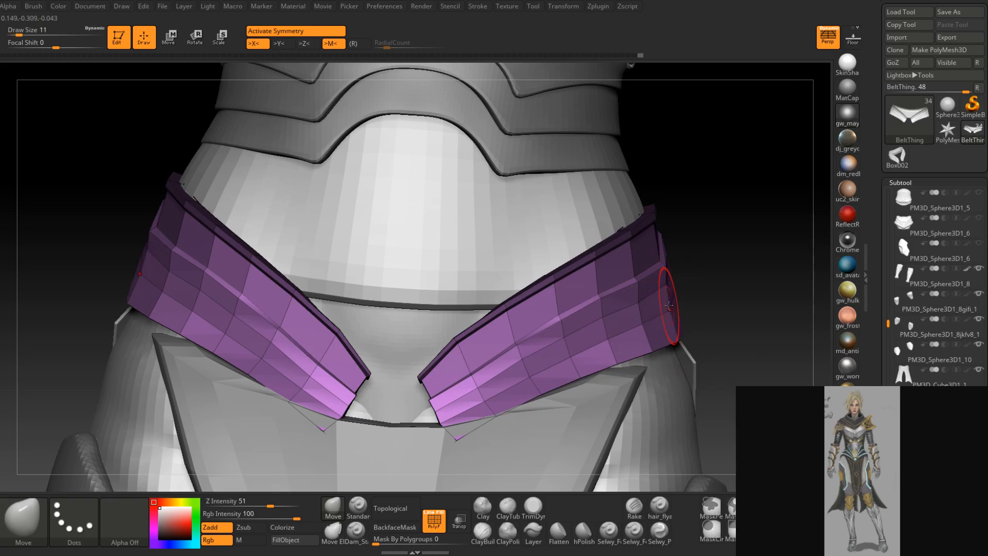
Set the draw size to 22 and pull the ridge line down on the back section of the strap
{"action": "mouse_move", "coordinate": [670, 296]}
{"action": "right_mouse_down"}
{"action": "mouse_move", "coordinate": [615, 335]}
{"action": "mouse_move", "coordinate": [611, 307]}
{"action": "mouse_move", "coordinate": [570, 323]}
{"action": "right_mouse_up"}
{"action": "key", "text": "space"}
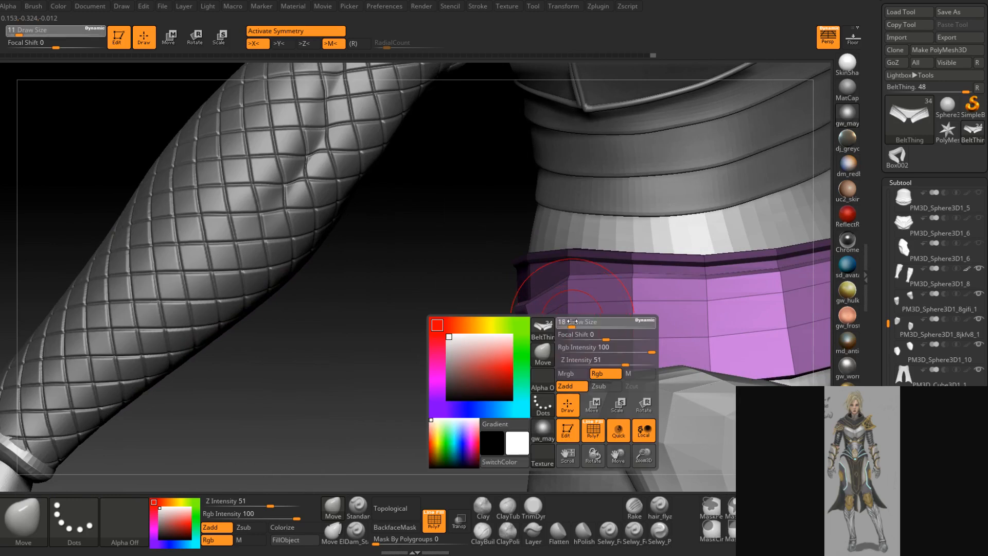
{"action": "left_click_drag", "start_coordinate": [570, 322], "coordinate": [575, 322]}
{"action": "left_click_drag", "start_coordinate": [579, 329], "coordinate": [580, 332]}
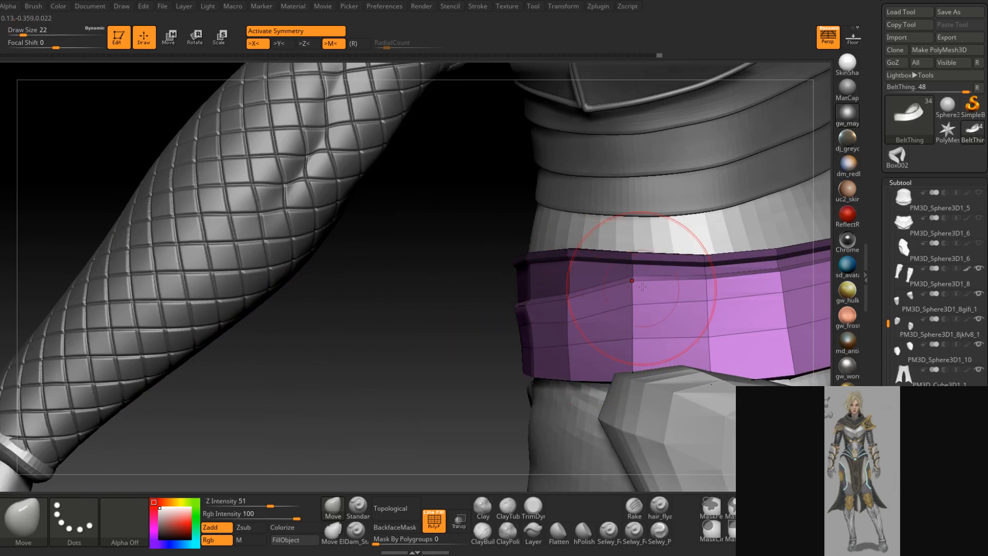
{"action": "left_click_drag", "start_coordinate": [639, 293], "coordinate": [642, 316]}
{"action": "left_click_drag", "start_coordinate": [573, 301], "coordinate": [573, 310]}
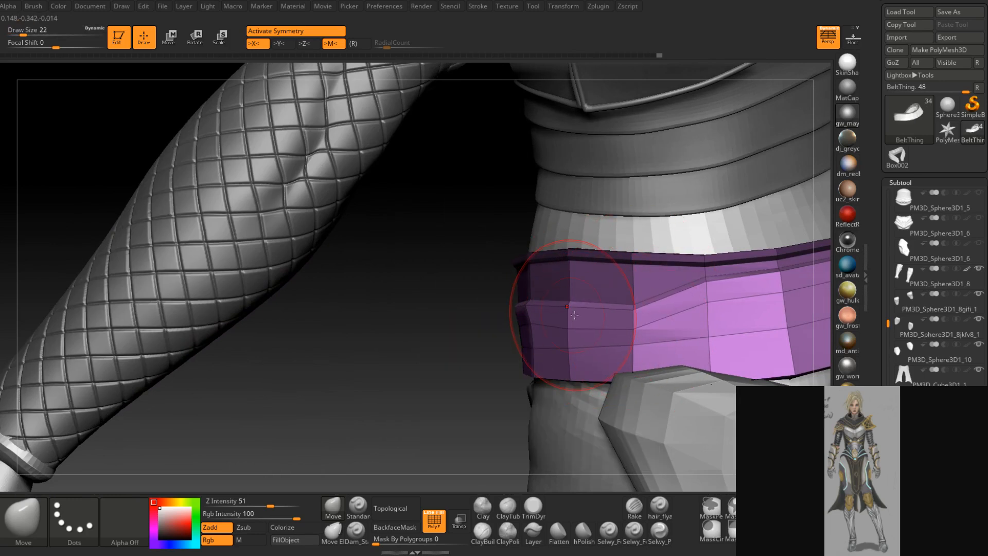
Set the draw size to 14 and carry the ridge line from the strap's back around its side with the Move brush
{"action": "right_click", "coordinate": [650, 312]}
{"action": "left_click_drag", "start_coordinate": [649, 315], "coordinate": [646, 315]}
{"action": "mouse_move", "coordinate": [648, 312]}
{"action": "right_mouse_down"}
{"action": "mouse_move", "coordinate": [639, 297]}
{"action": "mouse_move", "coordinate": [663, 281]}
{"action": "right_mouse_up"}
{"action": "right_click", "coordinate": [662, 286]}
{"action": "left_click_drag", "start_coordinate": [662, 287], "coordinate": [684, 273]}
{"action": "right_click_drag", "start_coordinate": [651, 294], "coordinate": [658, 295]}
{"action": "right_click", "coordinate": [659, 292]}
{"action": "left_click_drag", "start_coordinate": [660, 291], "coordinate": [648, 301]}
{"action": "left_click_drag", "start_coordinate": [591, 288], "coordinate": [589, 325]}
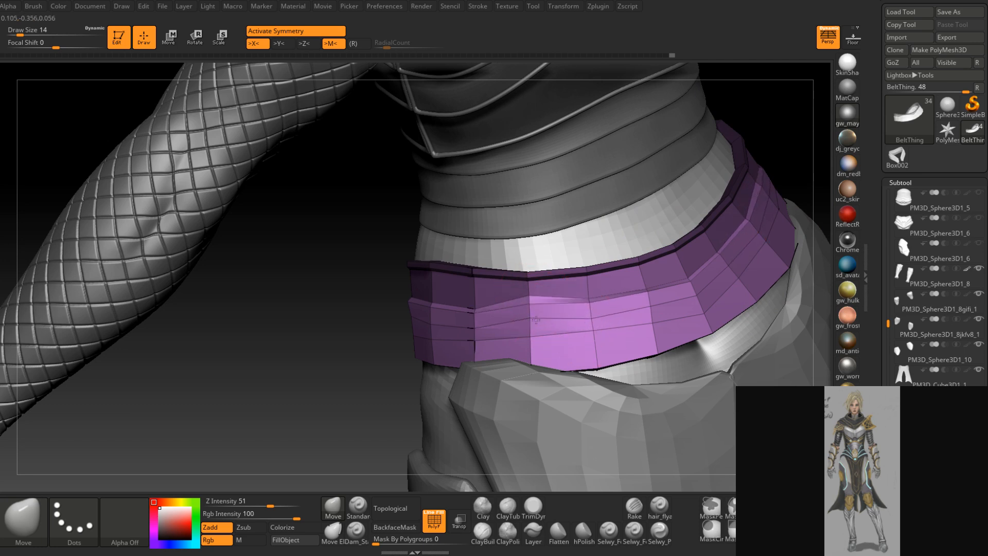
Set the draw size to 6 and level the ridge line's edge points on the strap's back and side
{"action": "right_click", "coordinate": [533, 296]}
{"action": "left_click_drag", "start_coordinate": [533, 296], "coordinate": [530, 297]}
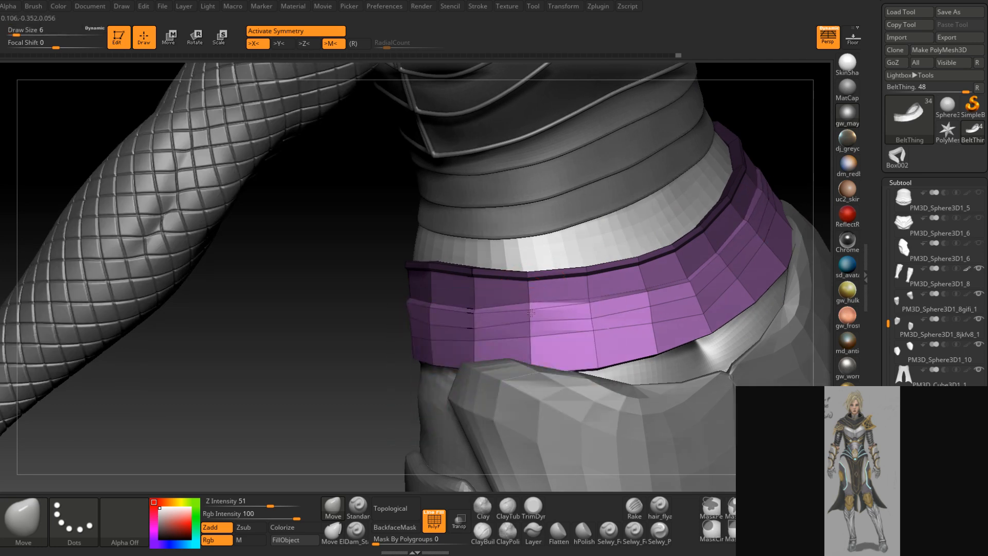
{"action": "right_click", "coordinate": [598, 308]}
{"action": "left_click_drag", "start_coordinate": [598, 308], "coordinate": [653, 304]}
Even out the edge rows below the ridge on the strap's back and side using draw sizes 11 and 5
{"action": "right_click_drag", "start_coordinate": [620, 340], "coordinate": [650, 319]}
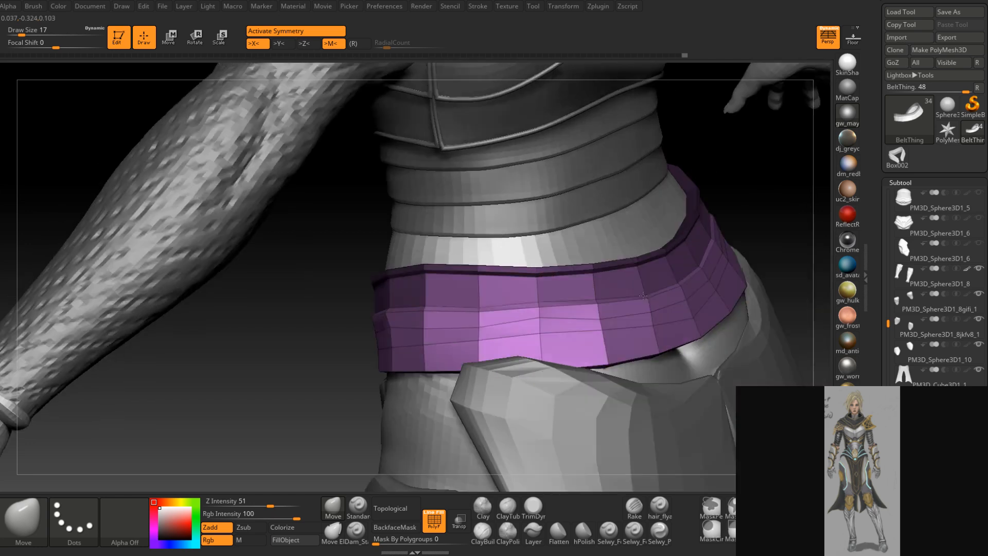
{"action": "right_click", "coordinate": [590, 324]}
{"action": "left_click_drag", "start_coordinate": [590, 323], "coordinate": [542, 338]}
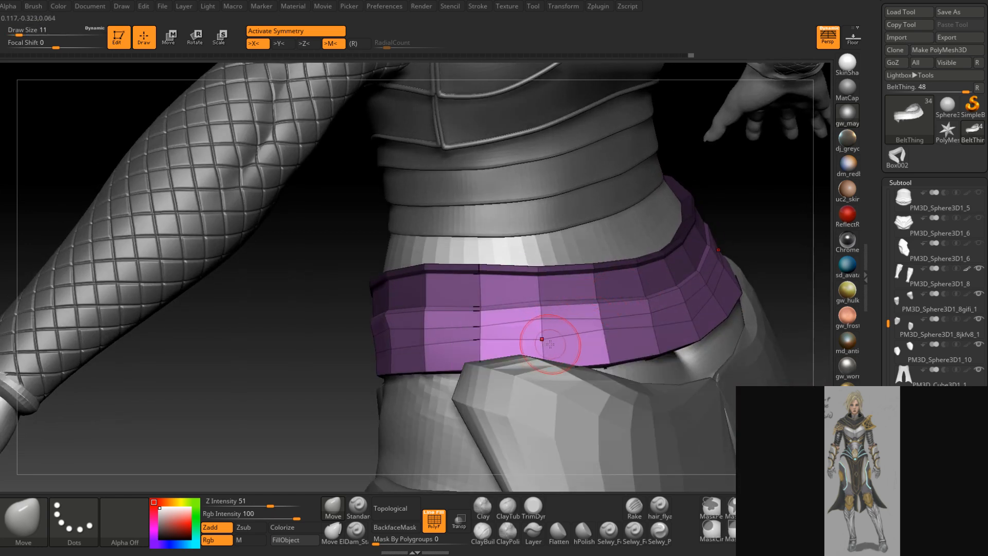
{"action": "mouse_move", "coordinate": [605, 329]}
{"action": "left_mouse_down"}
{"action": "mouse_move", "coordinate": [604, 319]}
{"action": "mouse_move", "coordinate": [614, 320]}
{"action": "left_mouse_up"}
{"action": "right_click", "coordinate": [611, 333]}
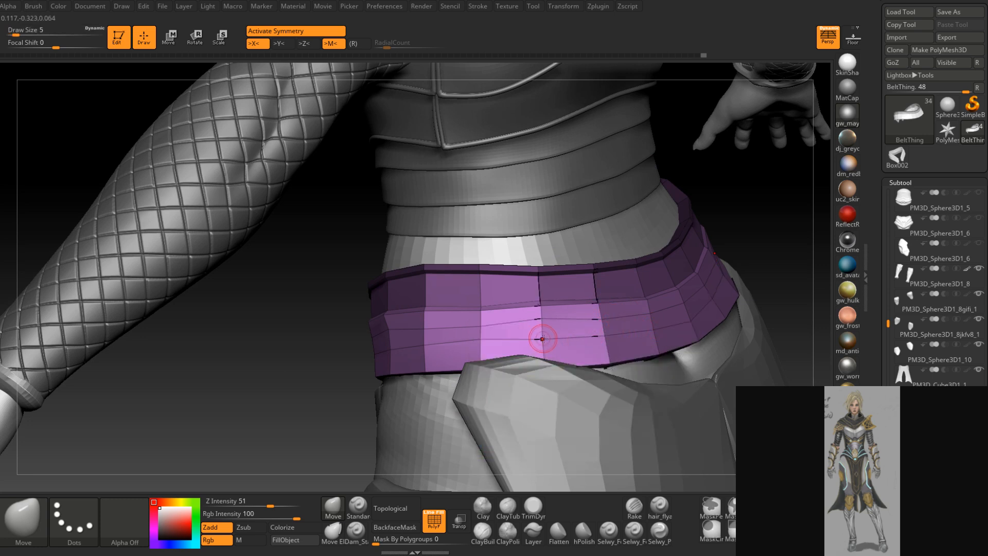
{"action": "left_click_drag", "start_coordinate": [335, 335], "coordinate": [402, 337]}
{"action": "left_click_drag", "start_coordinate": [484, 340], "coordinate": [485, 344]}
{"action": "mouse_move", "coordinate": [308, 342]}
{"action": "left_mouse_down"}
{"action": "mouse_move", "coordinate": [530, 344]}
{"action": "mouse_move", "coordinate": [487, 348]}
{"action": "left_mouse_up"}
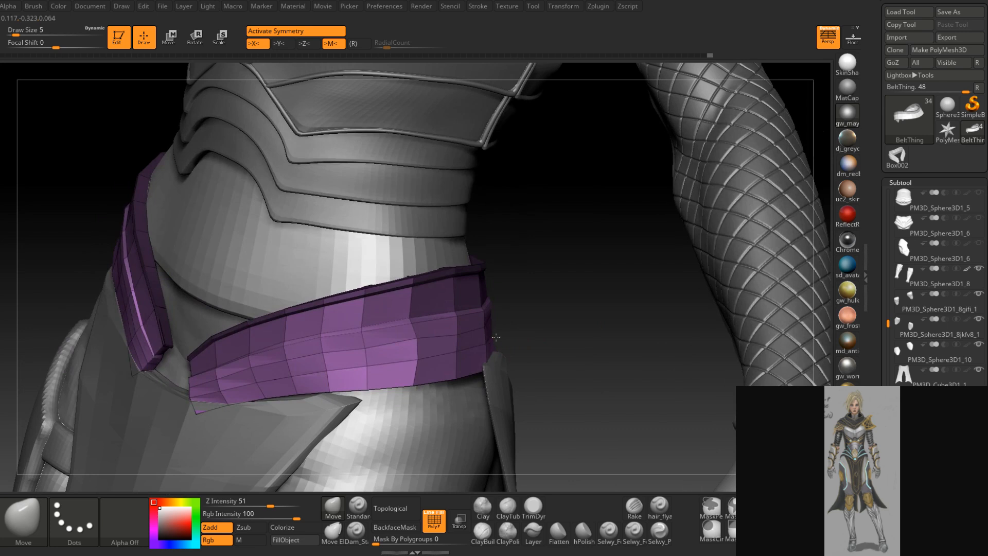
Set the draw size to 12 and adjust the lower rows on the side of the strap with the Move brush
{"action": "left_click_drag", "start_coordinate": [493, 337], "coordinate": [491, 337]}
{"action": "right_click_drag", "start_coordinate": [355, 345], "coordinate": [414, 348]}
{"action": "key", "text": "space"}
{"action": "left_click_drag", "start_coordinate": [416, 345], "coordinate": [419, 346]}
{"action": "left_click_drag", "start_coordinate": [414, 355], "coordinate": [380, 358]}
{"action": "right_click_drag", "start_coordinate": [375, 356], "coordinate": [423, 356]}
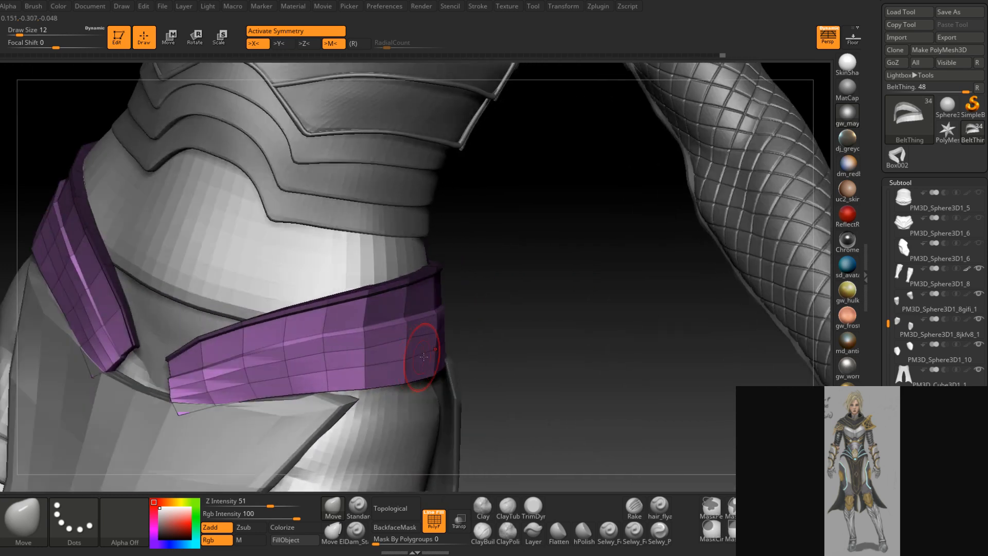
Subdivide the strap, unhide the rest of the belt and turn off the polyframe display
{"action": "key", "text": "ctrl+d"}
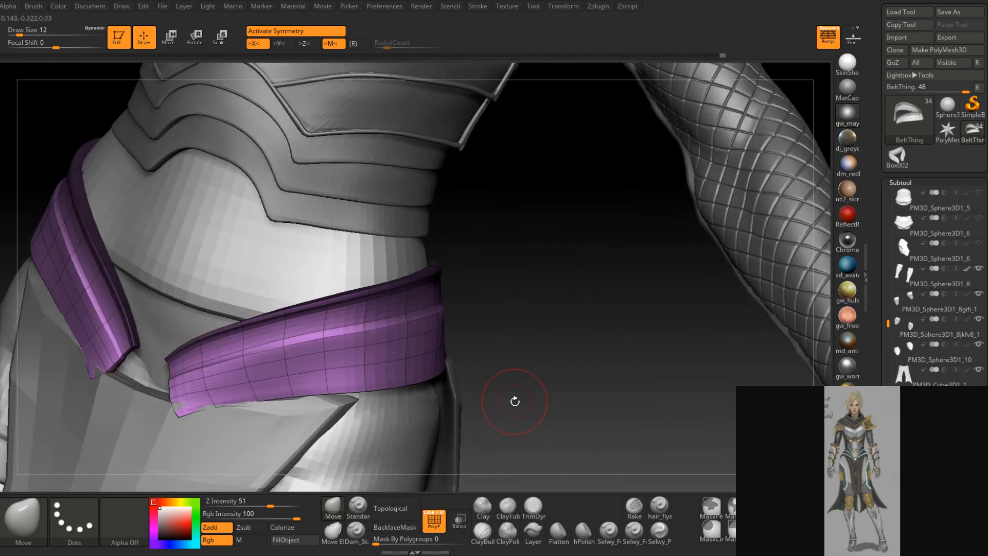
{"action": "mouse_move", "coordinate": [522, 383]}
{"action": "right_mouse_down"}
{"action": "mouse_move", "coordinate": [495, 364]}
{"action": "mouse_move", "coordinate": [488, 335]}
{"action": "mouse_move", "coordinate": [473, 453]}
{"action": "right_mouse_up"}
{"action": "left_click", "coordinate": [484, 361], "text": "ctrl+shift"}
{"action": "left_click", "coordinate": [434, 519]}
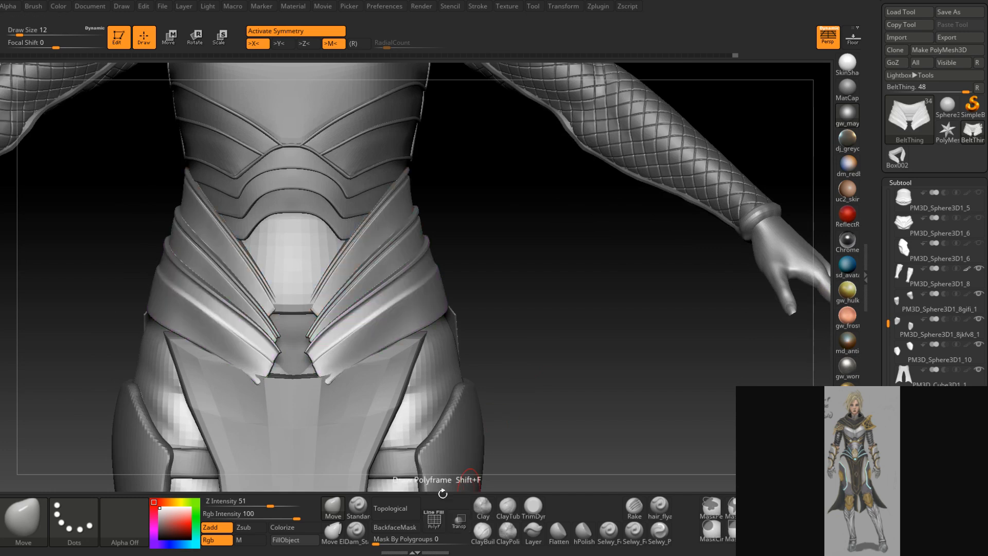
Try to smooth the front ends of the lowest strap at a low subdivision level with draw size 5
{"action": "right_click_drag", "start_coordinate": [453, 251], "coordinate": [453, 216], "text": "ctrl"}
{"action": "mouse_move", "coordinate": [423, 314]}
{"action": "right_mouse_down"}
{"action": "mouse_move", "coordinate": [444, 304]}
{"action": "mouse_move", "coordinate": [433, 360]}
{"action": "mouse_move", "coordinate": [396, 326]}
{"action": "right_mouse_up"}
{"action": "key", "text": "space"}
{"action": "left_click_drag", "start_coordinate": [396, 326], "coordinate": [391, 325]}
{"action": "key", "text": "shift+d"}
{"action": "key", "text": "shift+d"}
{"action": "key", "text": "shift+d"}
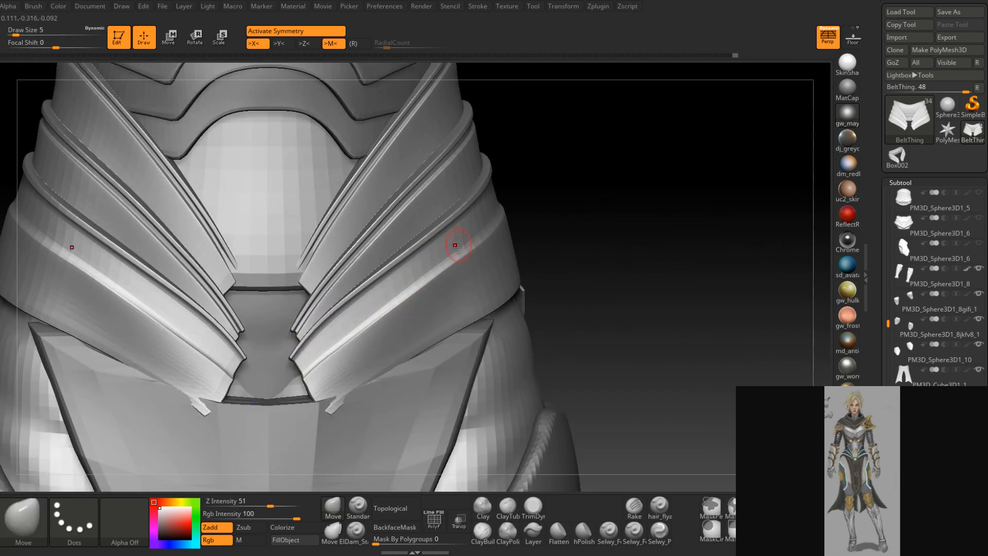
{"action": "key", "text": "d"}
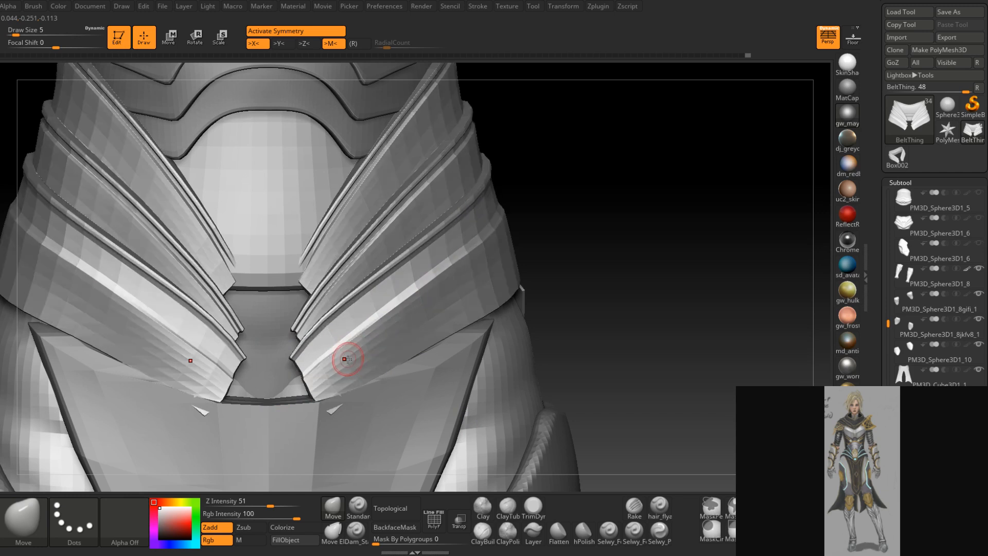
{"action": "key", "text": "d"}
{"action": "key", "text": "shift+d"}
{"action": "key", "text": "shift+d"}
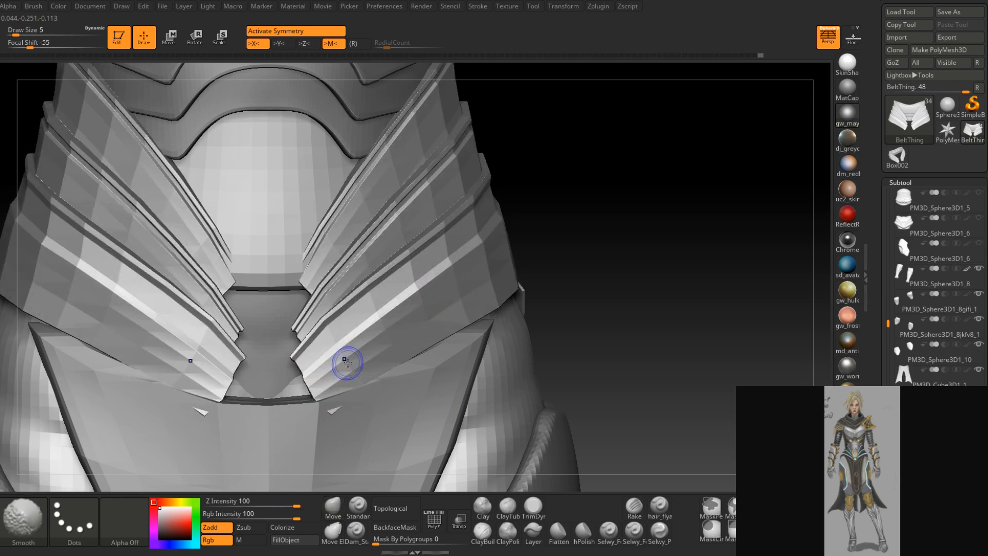
{"action": "left_click_drag", "start_coordinate": [350, 366], "coordinate": [324, 392], "text": "shift"}
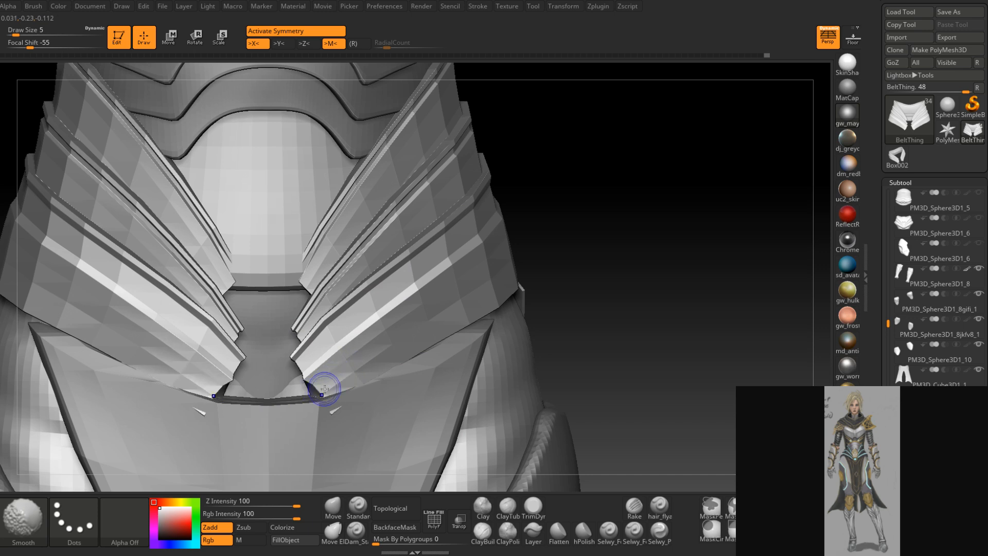
{"action": "key", "text": "shift"}
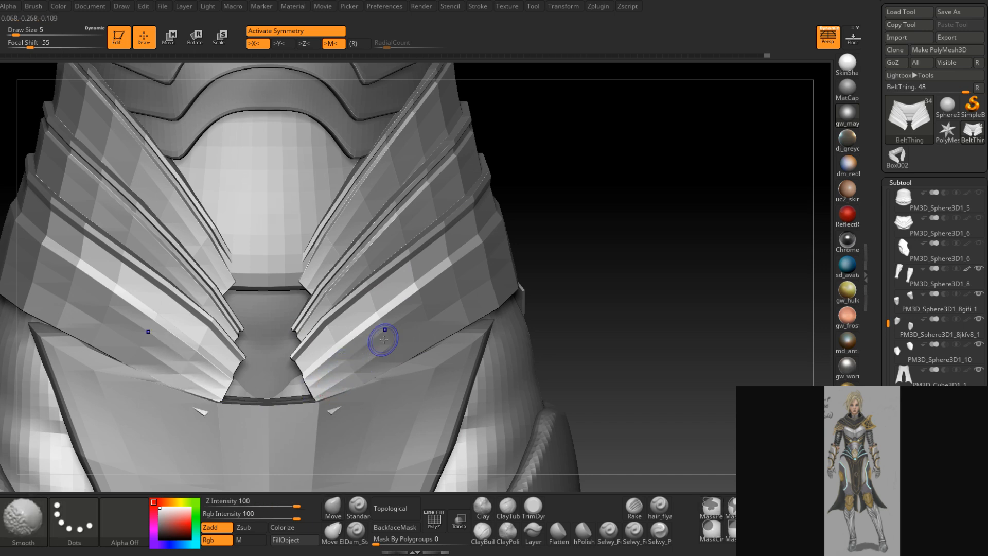
Raise the belt's subdivision level and smooth the front ends of the lowest strap's ridge with draw size 2
{"action": "key", "text": "d"}
{"action": "key", "text": "d"}
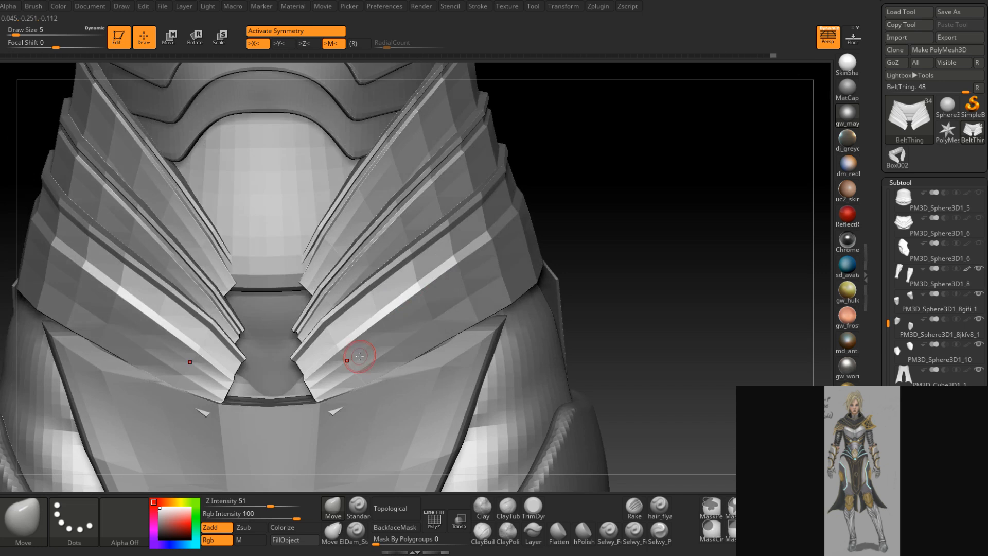
{"action": "key", "text": "d"}
{"action": "left_click_drag", "start_coordinate": [498, 319], "coordinate": [497, 314]}
{"action": "right_click_drag", "start_coordinate": [356, 354], "coordinate": [370, 339]}
{"action": "key", "text": "space"}
{"action": "key", "text": "shift"}
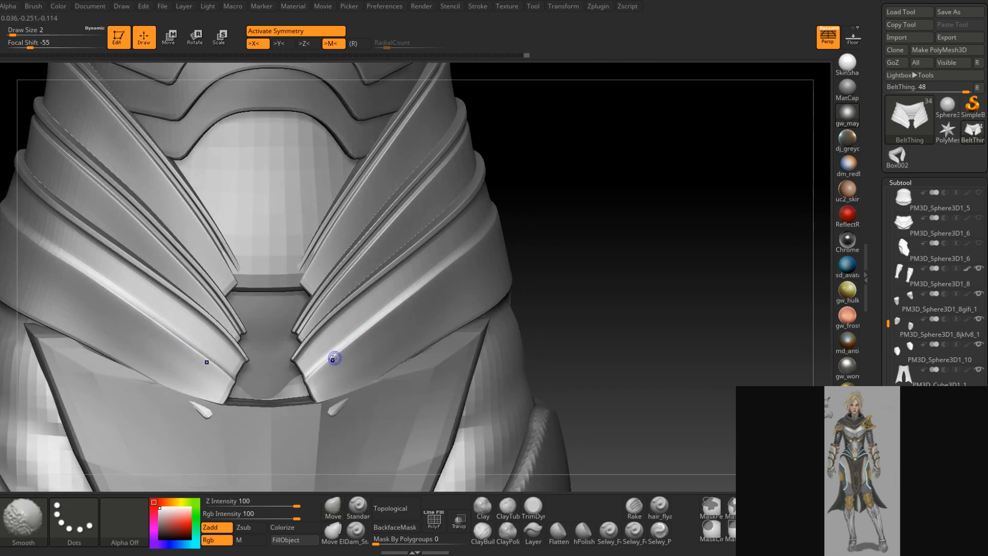
{"action": "right_click_drag", "start_coordinate": [337, 371], "coordinate": [333, 363]}
{"action": "left_click_drag", "start_coordinate": [315, 372], "coordinate": [341, 355], "text": "shift"}
{"action": "mouse_move", "coordinate": [430, 307]}
{"action": "right_mouse_down"}
{"action": "mouse_move", "coordinate": [418, 305]}
{"action": "mouse_move", "coordinate": [411, 257]}
{"action": "right_mouse_up"}
{"action": "right_click_drag", "start_coordinate": [507, 278], "coordinate": [437, 270]}
{"action": "mouse_move", "coordinate": [664, 227]}
{"action": "right_mouse_down"}
{"action": "mouse_move", "coordinate": [603, 218]}
{"action": "mouse_move", "coordinate": [544, 273]}
{"action": "mouse_move", "coordinate": [587, 221]}
{"action": "right_mouse_up"}
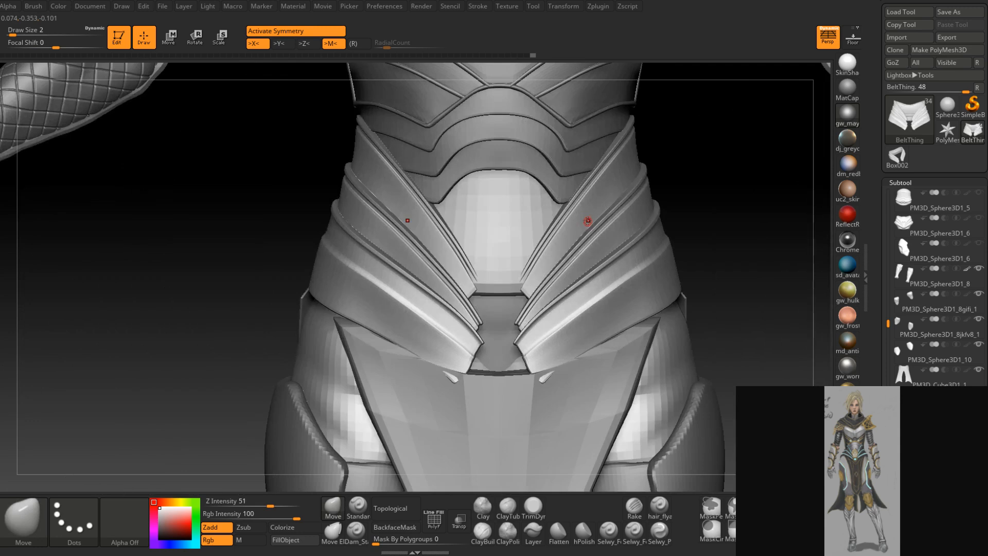
{"action": "mouse_move", "coordinate": [740, 213]}
{"action": "right_mouse_down", "text": "alt"}
{"action": "mouse_move", "coordinate": [651, 206]}
{"action": "mouse_move", "coordinate": [603, 232]}
{"action": "mouse_move", "coordinate": [597, 262]}
{"action": "mouse_move", "coordinate": [532, 276]}
{"action": "mouse_move", "coordinate": [530, 301]}
{"action": "right_mouse_up", "text": "alt"}
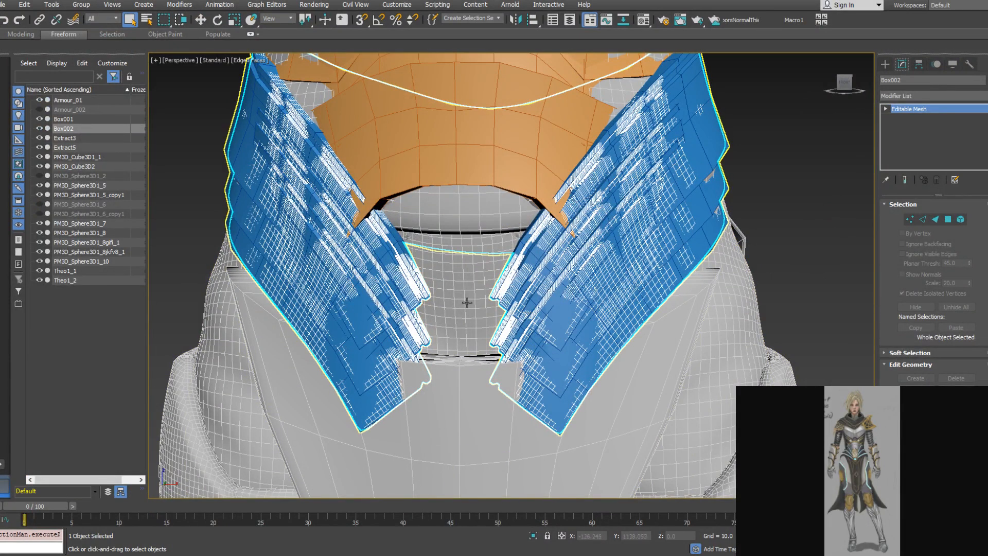
Switch to 3ds Max, hide Box002 and select the low-poly belt Box001
{"action": "left_click", "coordinate": [39, 129]}
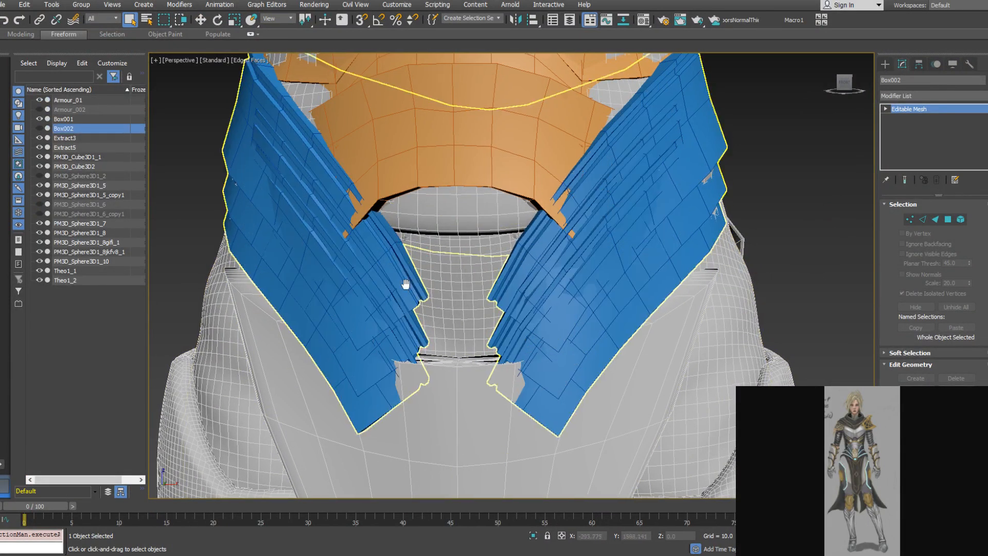
{"action": "scroll", "coordinate": [406, 281], "scroll_direction": "down", "scroll_amount": 4}
{"action": "left_click", "coordinate": [399, 302]}
{"action": "mouse_move", "coordinate": [399, 303]}
{"action": "middle_mouse_down", "text": "alt"}
{"action": "mouse_move", "coordinate": [431, 303]}
{"action": "mouse_move", "coordinate": [386, 308]}
{"action": "middle_mouse_up", "text": "alt"}
{"action": "scroll", "coordinate": [417, 311], "scroll_direction": "up", "scroll_amount": 5}
{"action": "scroll", "coordinate": [417, 310], "scroll_direction": "down", "scroll_amount": 5}
{"action": "scroll", "coordinate": [417, 311], "scroll_direction": "up", "scroll_amount": 5}
{"action": "scroll", "coordinate": [417, 311], "scroll_direction": "down", "scroll_amount": 5}
{"action": "mouse_move", "coordinate": [482, 310]}
{"action": "middle_mouse_down", "text": "alt"}
{"action": "mouse_move", "coordinate": [528, 310]}
{"action": "mouse_move", "coordinate": [423, 291]}
{"action": "mouse_move", "coordinate": [441, 308]}
{"action": "mouse_move", "coordinate": [507, 316]}
{"action": "mouse_move", "coordinate": [476, 308]}
{"action": "middle_mouse_up", "text": "alt"}
{"action": "scroll", "coordinate": [474, 294], "scroll_direction": "up", "scroll_amount": 4}
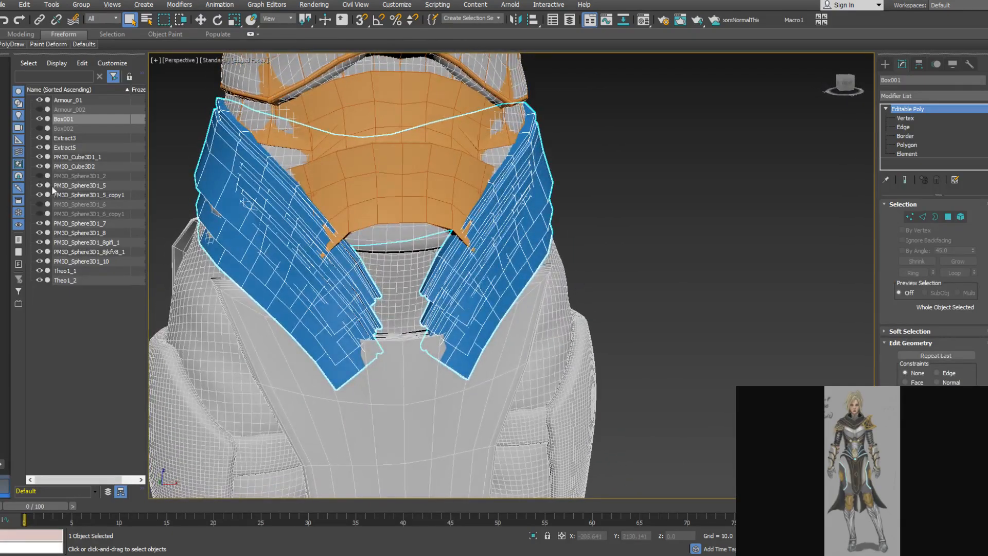
Unhide the front plate PM3D_Sphere3D1_6_copy1 and pick it as the PolyDraw draw-on surface
{"action": "left_click", "coordinate": [44, 216]}
{"action": "left_click", "coordinate": [41, 214]}
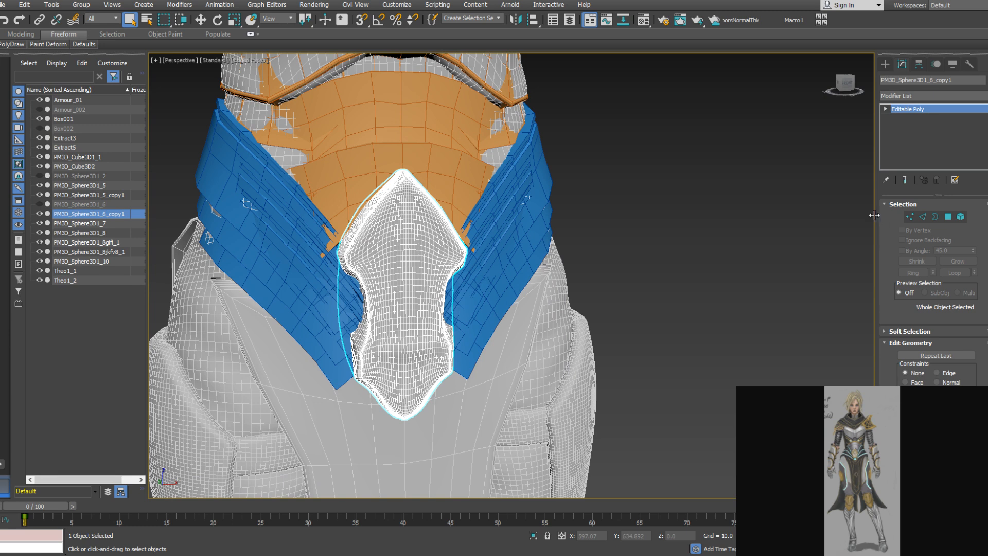
{"action": "scroll", "coordinate": [666, 252], "scroll_direction": "down", "scroll_amount": 4}
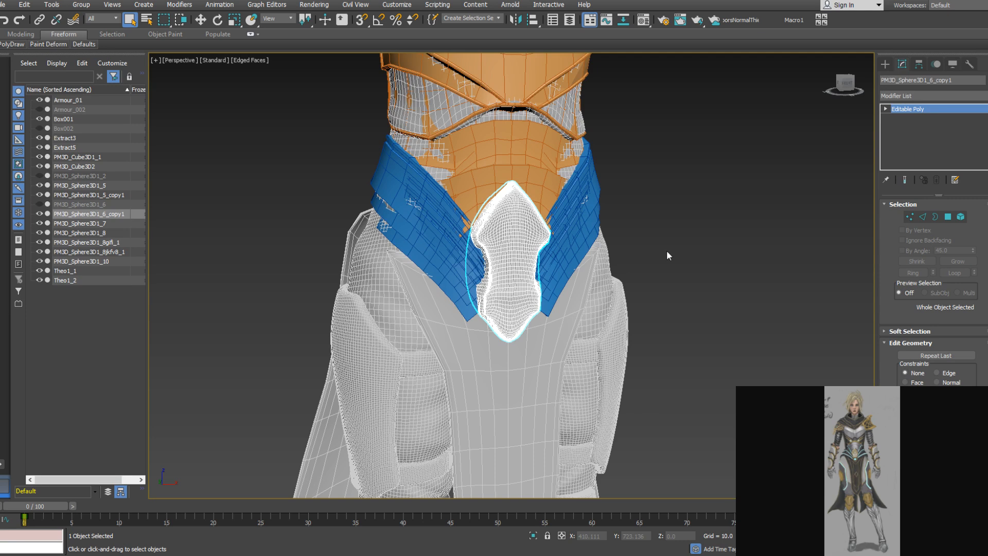
{"action": "scroll", "coordinate": [513, 256], "scroll_direction": "up", "scroll_amount": 4}
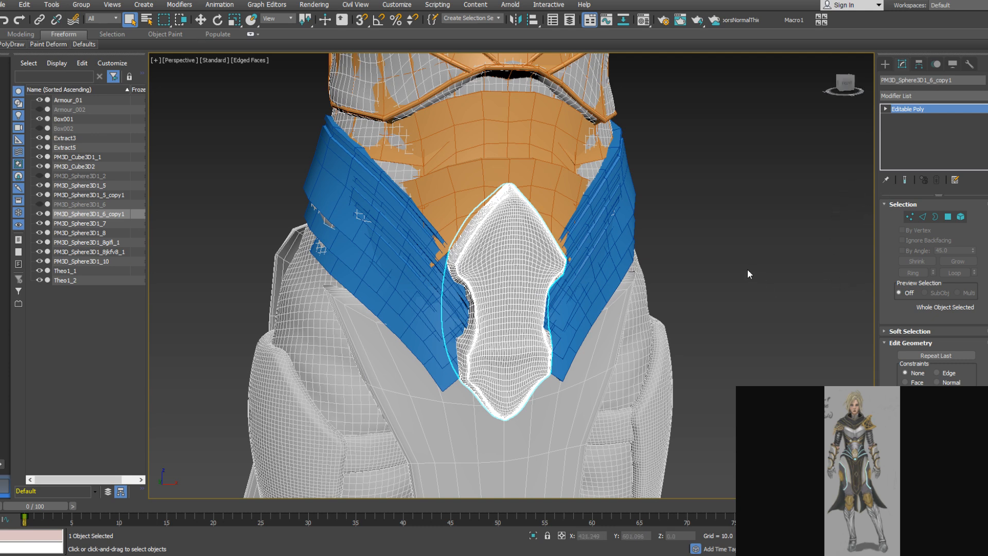
{"action": "mouse_move", "coordinate": [13, 43]}
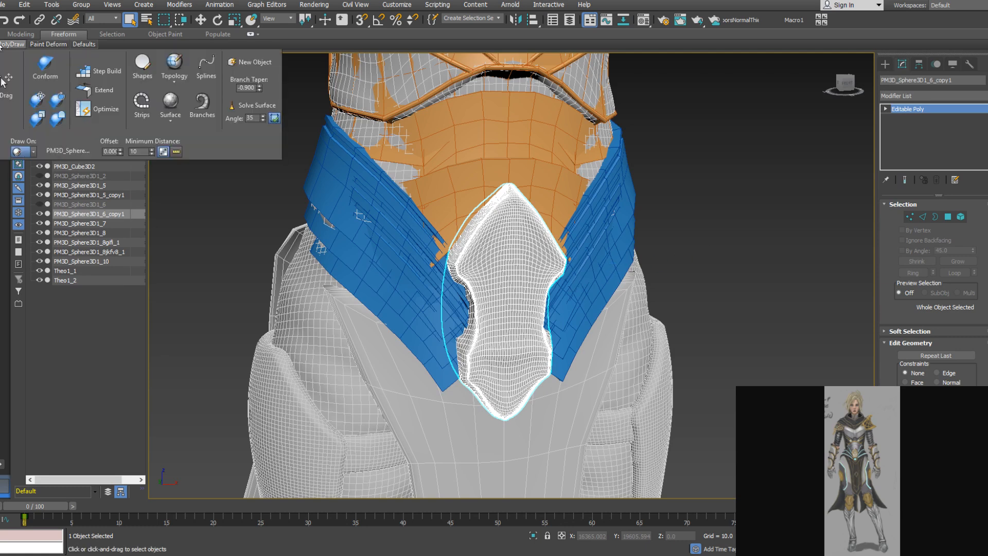
{"action": "left_click", "coordinate": [493, 288]}
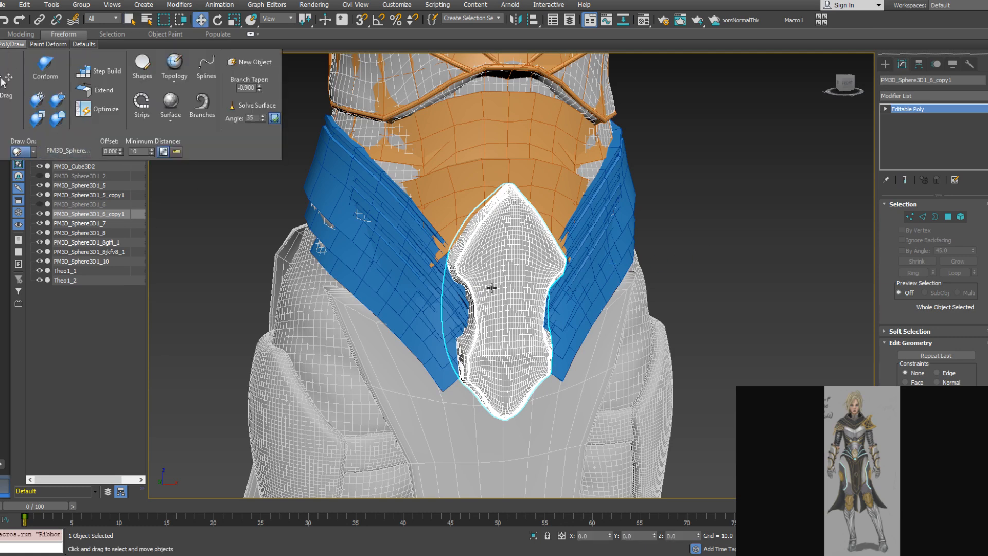
Create a new PolyDraw object and place its first vertices on the upper tip of the front plate
{"action": "mouse_move", "coordinate": [3, 48]}
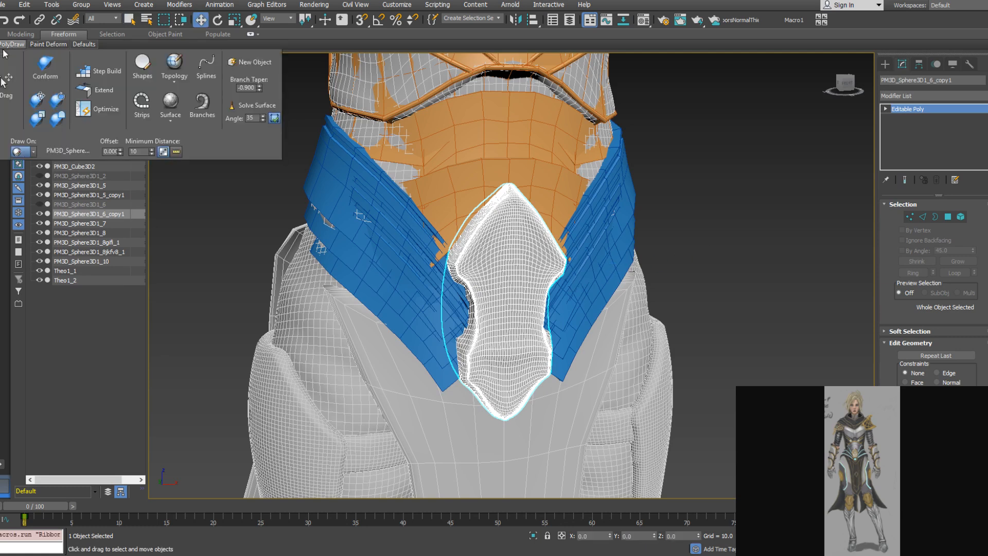
{"action": "left_click", "coordinate": [245, 60]}
{"action": "scroll", "coordinate": [461, 216], "scroll_direction": "up", "scroll_amount": 2}
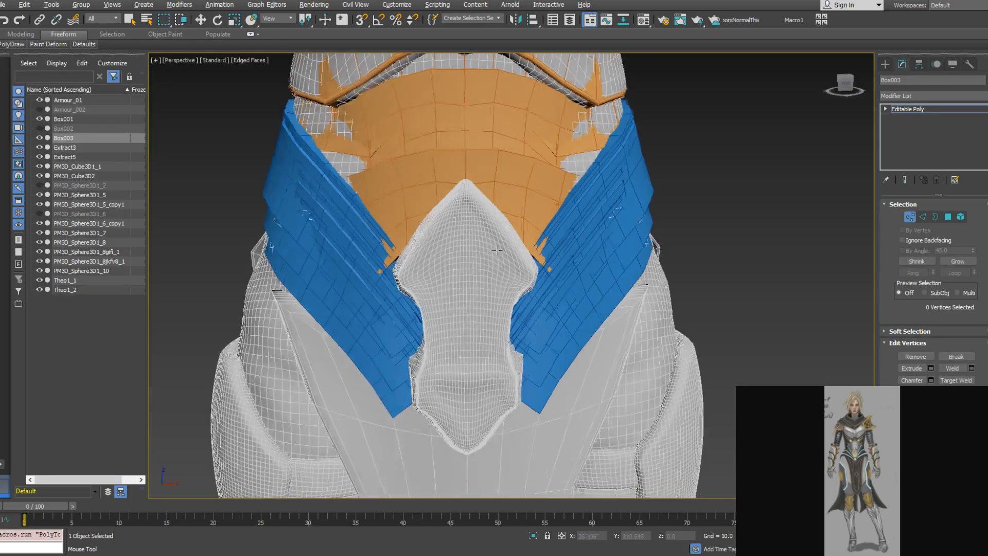
{"action": "left_click", "coordinate": [451, 193]}
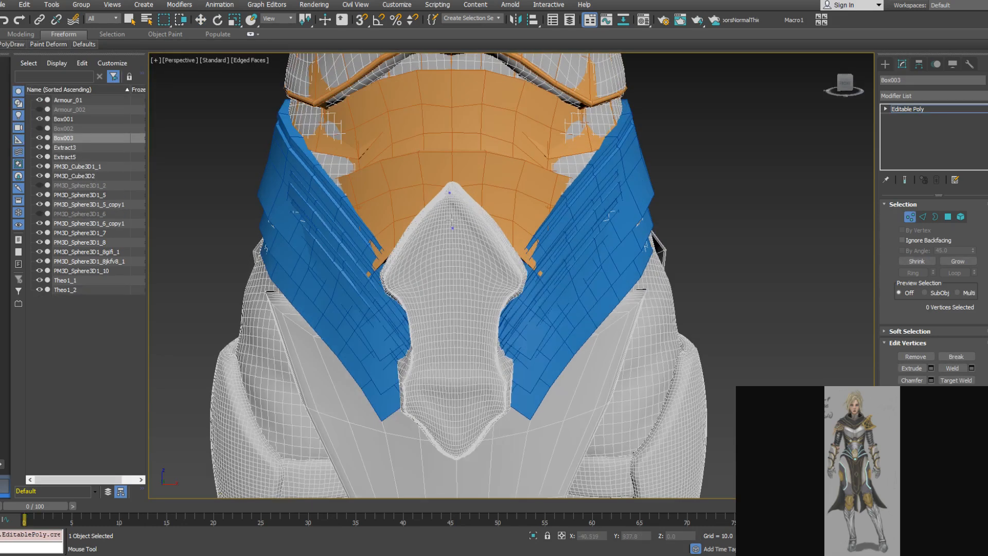
{"action": "mouse_move", "coordinate": [449, 193]}
{"action": "left_mouse_down", "text": "shift"}
{"action": "mouse_move", "coordinate": [468, 234]}
{"action": "mouse_move", "coordinate": [476, 220]}
{"action": "left_mouse_up", "text": "shift"}
{"action": "left_click", "coordinate": [96, 89]}
Extend a strip of PolyDraw polygons from the plate's upper tip along its right edge to the widest side corner
{"action": "middle_click_drag", "start_coordinate": [395, 194], "coordinate": [414, 186], "text": "alt"}
{"action": "left_click_drag", "start_coordinate": [473, 233], "coordinate": [496, 246], "text": "shift"}
{"action": "left_click_drag", "start_coordinate": [486, 259], "coordinate": [500, 281], "text": "ctrl+alt+shift"}
{"action": "mouse_move", "coordinate": [518, 271]}
{"action": "left_mouse_down", "text": "ctrl+alt+shift"}
{"action": "mouse_move", "coordinate": [519, 282]}
{"action": "mouse_move", "coordinate": [514, 272]}
{"action": "mouse_move", "coordinate": [499, 277]}
{"action": "mouse_move", "coordinate": [517, 291]}
{"action": "left_mouse_up", "text": "ctrl+alt+shift"}
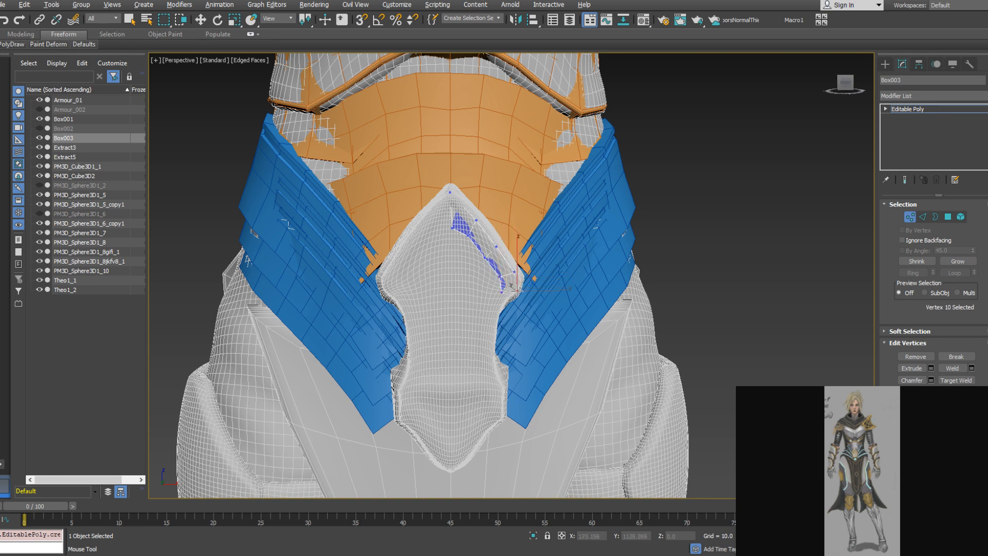
Move the new vertices at the plate's widest side corner so they follow the sculpted outline
{"action": "scroll", "coordinate": [511, 285], "scroll_direction": "up", "scroll_amount": 4}
{"action": "key", "text": "w"}
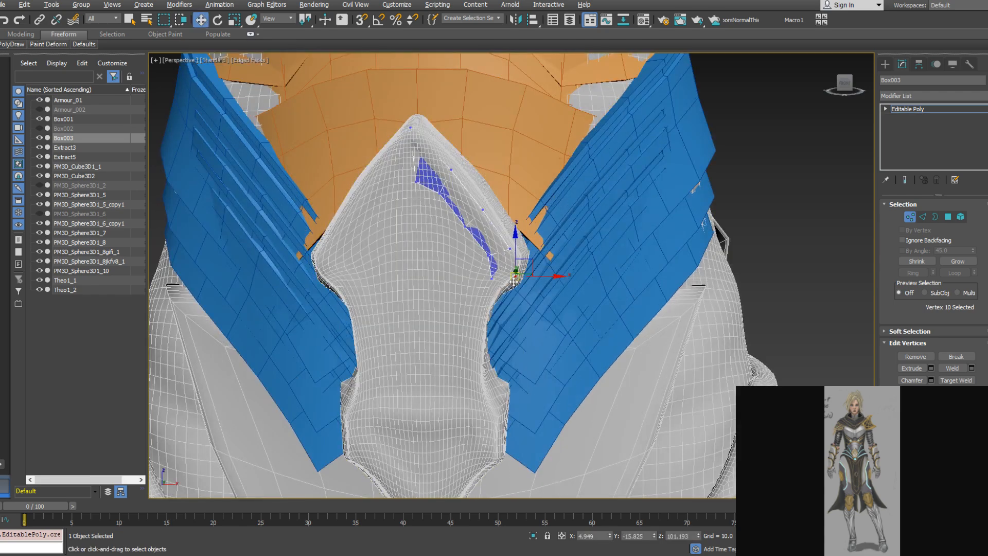
{"action": "middle_click_drag", "start_coordinate": [519, 278], "coordinate": [406, 287], "text": "alt"}
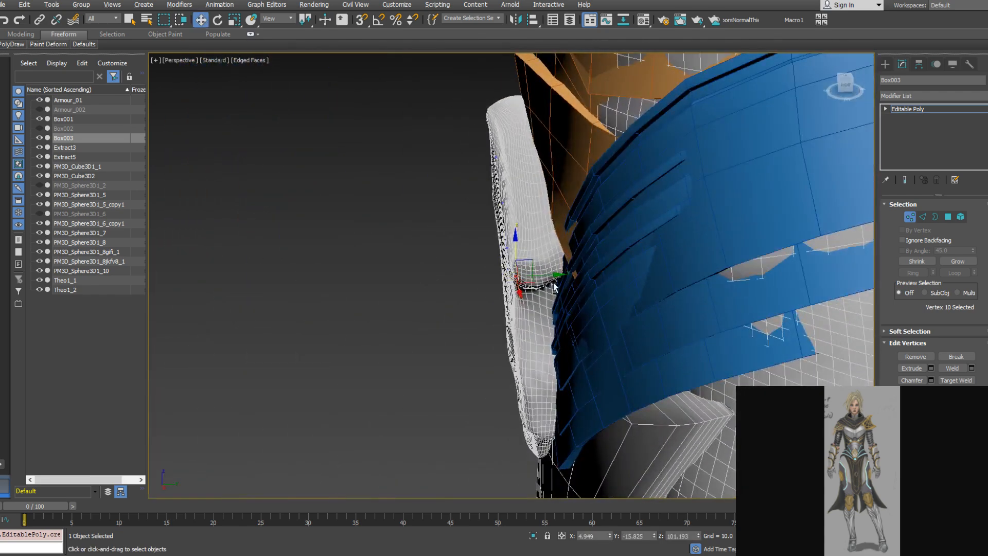
{"action": "left_click_drag", "start_coordinate": [551, 276], "coordinate": [548, 276]}
{"action": "middle_click_drag", "start_coordinate": [548, 277], "coordinate": [615, 252], "text": "alt"}
{"action": "left_click", "coordinate": [507, 248]}
{"action": "middle_click_drag", "start_coordinate": [506, 247], "coordinate": [519, 239], "text": "alt"}
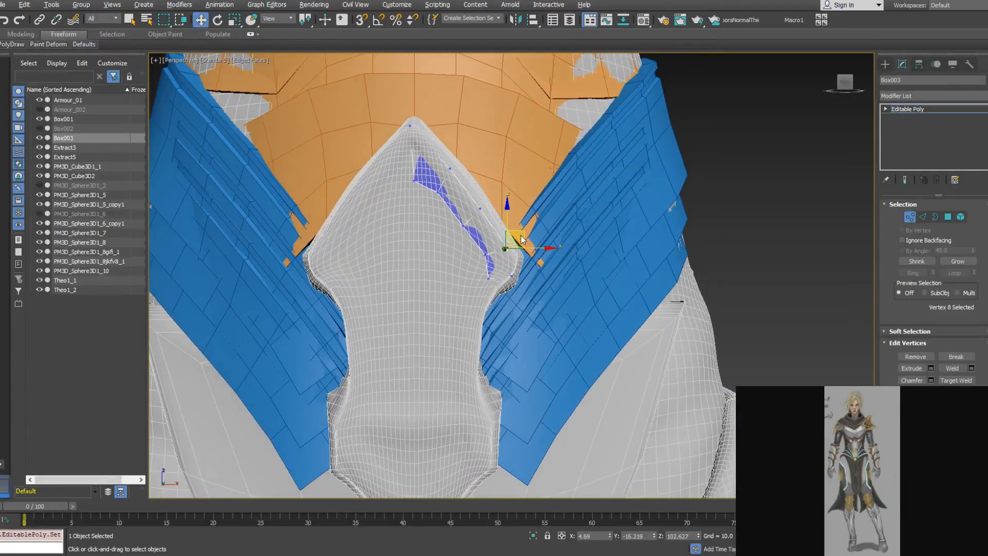
{"action": "left_click_drag", "start_coordinate": [523, 239], "coordinate": [528, 239]}
{"action": "middle_click_drag", "start_coordinate": [529, 239], "coordinate": [404, 229], "text": "alt"}
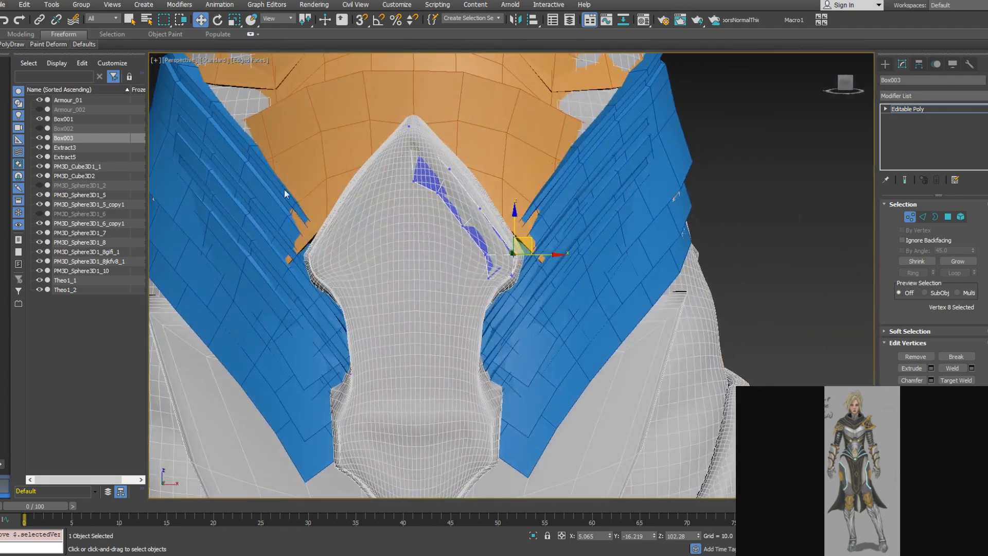
Resume PolyDraw Extend and add polygons inward from the edge strip, one below the tip and one at the side corner
{"action": "mouse_move", "coordinate": [16, 49]}
{"action": "left_click", "coordinate": [107, 98]}
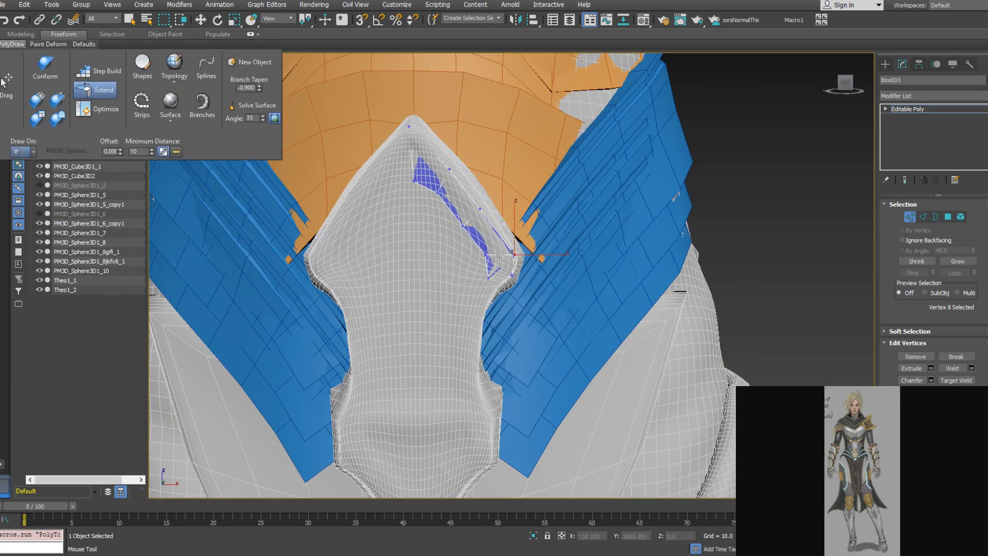
{"action": "left_click_drag", "start_coordinate": [488, 267], "coordinate": [456, 266], "text": "shift"}
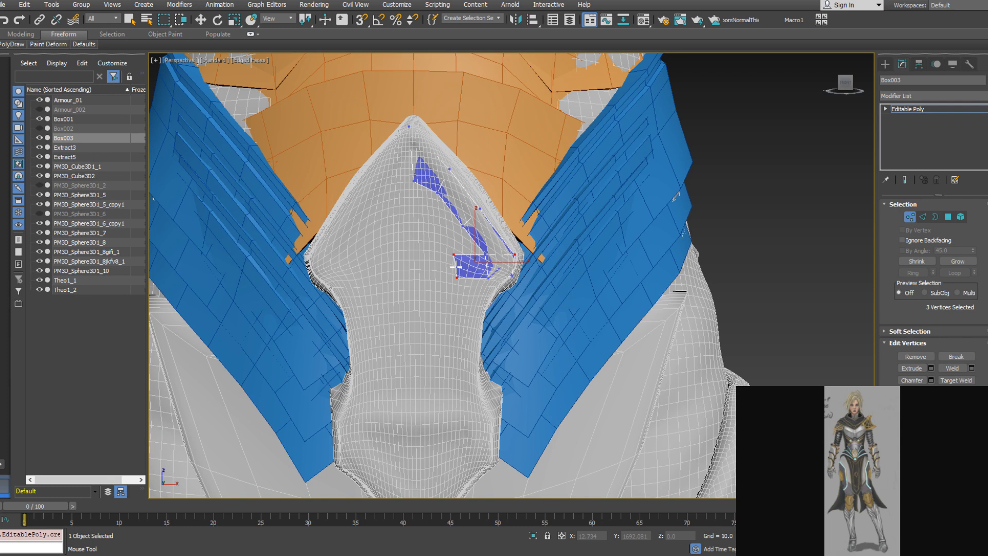
{"action": "key", "text": "ctrl+z"}
{"action": "left_click_drag", "start_coordinate": [424, 184], "coordinate": [431, 225], "text": "shift"}
{"action": "mouse_move", "coordinate": [450, 233]}
{"action": "left_mouse_down", "text": "ctrl+alt+shift"}
{"action": "mouse_move", "coordinate": [446, 225]}
{"action": "mouse_move", "coordinate": [463, 226]}
{"action": "mouse_move", "coordinate": [454, 224]}
{"action": "left_mouse_up", "text": "ctrl+alt+shift"}
{"action": "left_click_drag", "start_coordinate": [485, 255], "coordinate": [480, 278], "text": "ctrl+alt+shift"}
{"action": "left_click_drag", "start_coordinate": [482, 277], "coordinate": [450, 274]}
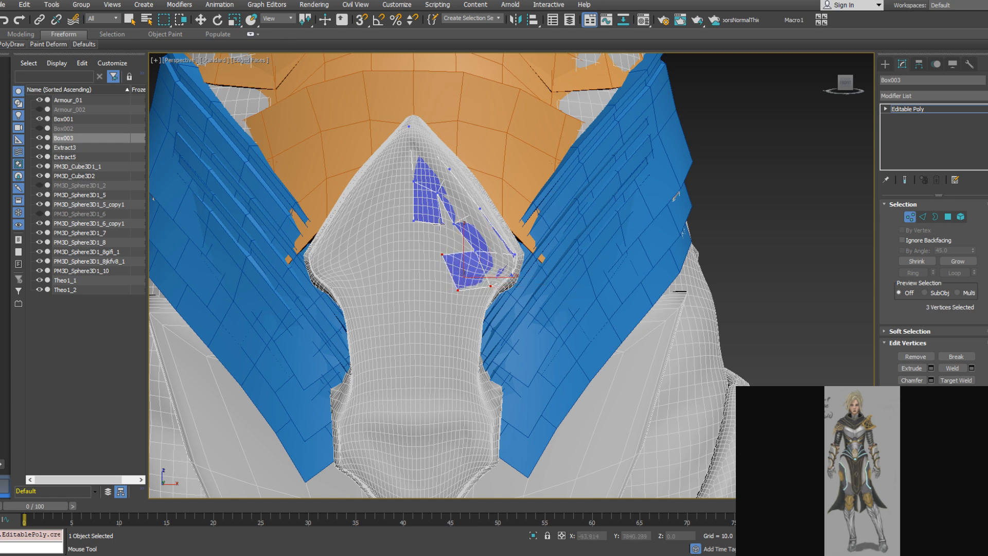
Reactivate PolyDraw Extend and close the gap between the upper polygons and the side corner polygons
{"action": "mouse_move", "coordinate": [15, 46]}
{"action": "left_click", "coordinate": [98, 107]}
{"action": "left_click_drag", "start_coordinate": [441, 223], "coordinate": [470, 250], "text": "shift"}
{"action": "left_click", "coordinate": [442, 251], "text": "ctrl"}
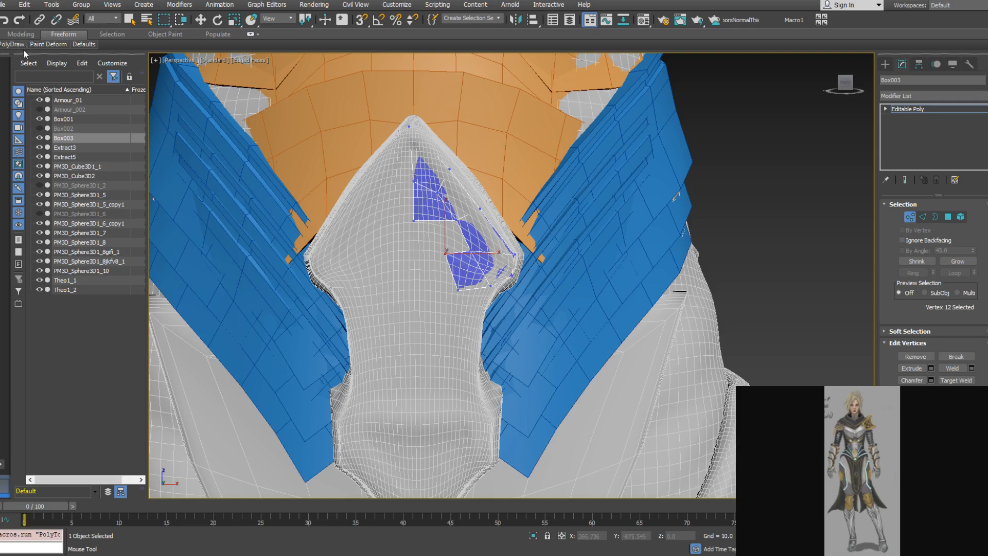
Switch to ZBrush and save the tool as Theo.ztl in the Theo folder, overwriting the existing file
{"action": "mouse_move", "coordinate": [12, 45]}
{"action": "middle_click_drag", "start_coordinate": [794, 183], "coordinate": [794, 211]}
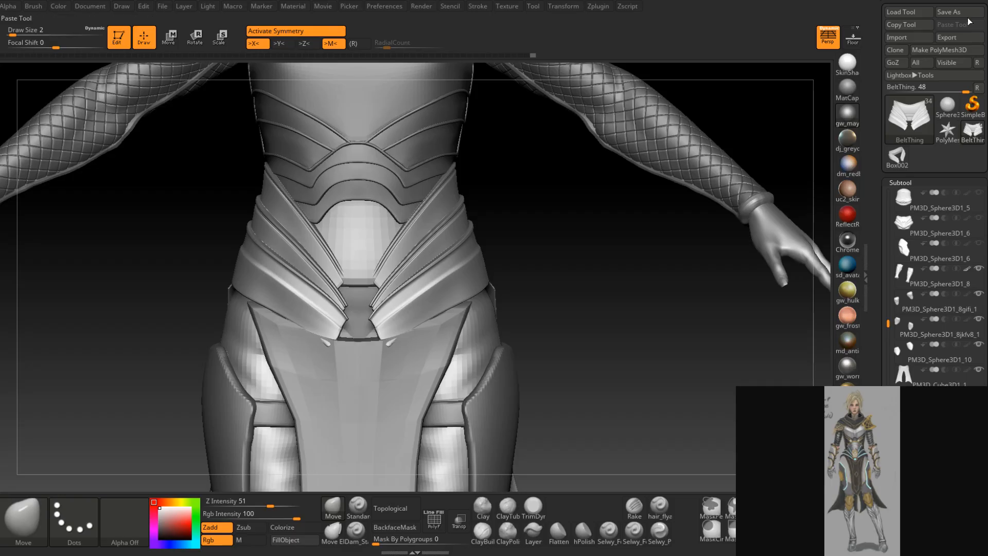
{"action": "left_click", "coordinate": [948, 13]}
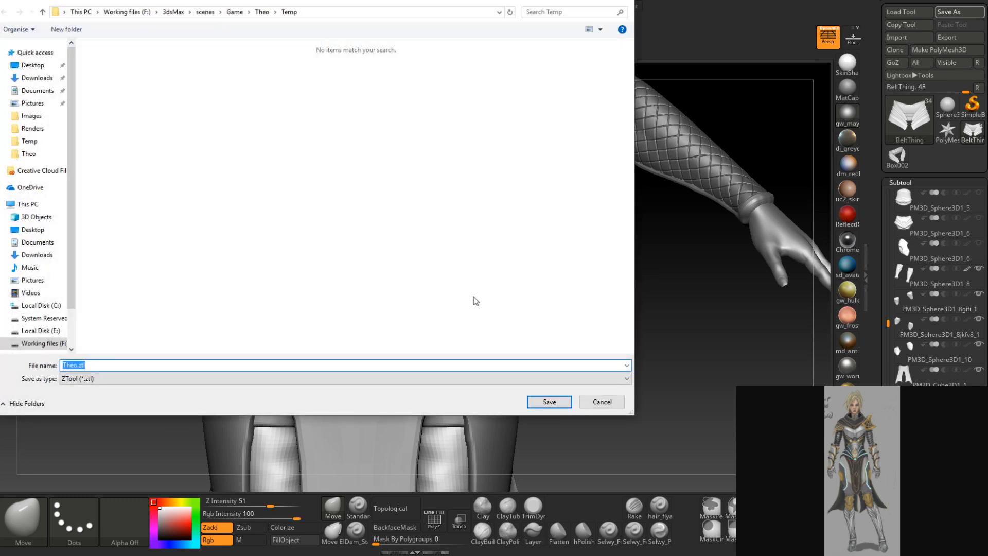
{"action": "left_click", "coordinate": [262, 12]}
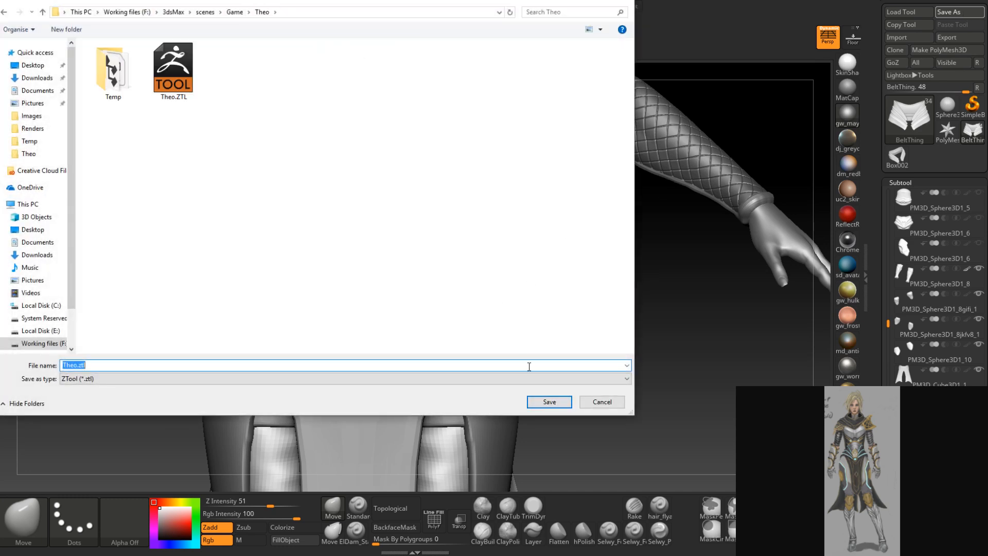
{"action": "left_click", "coordinate": [549, 401]}
{"action": "left_click", "coordinate": [525, 279]}
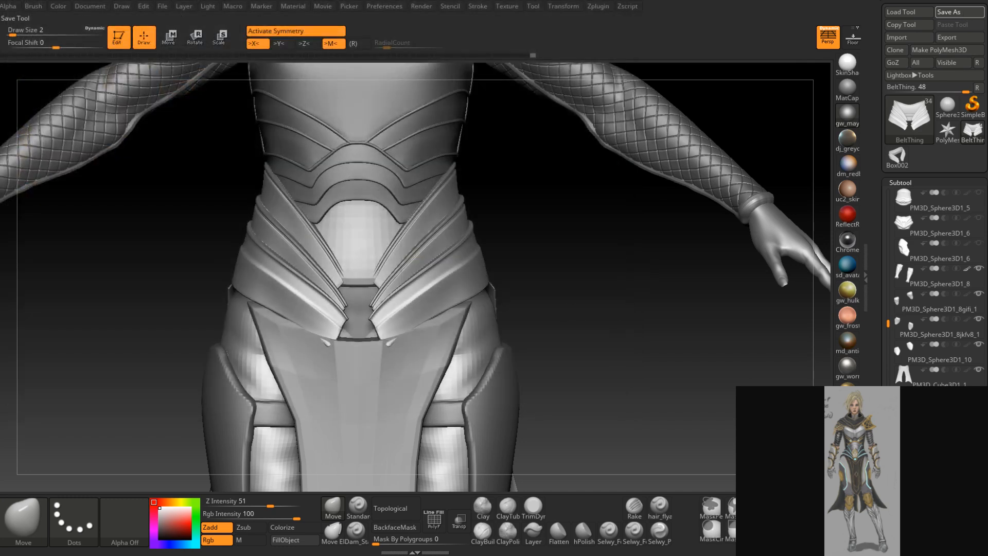
Switch to 3ds Max and extend the retopology polygons down the plate's narrow neck and in toward its centre line
{"action": "key", "text": "alt+Tab"}
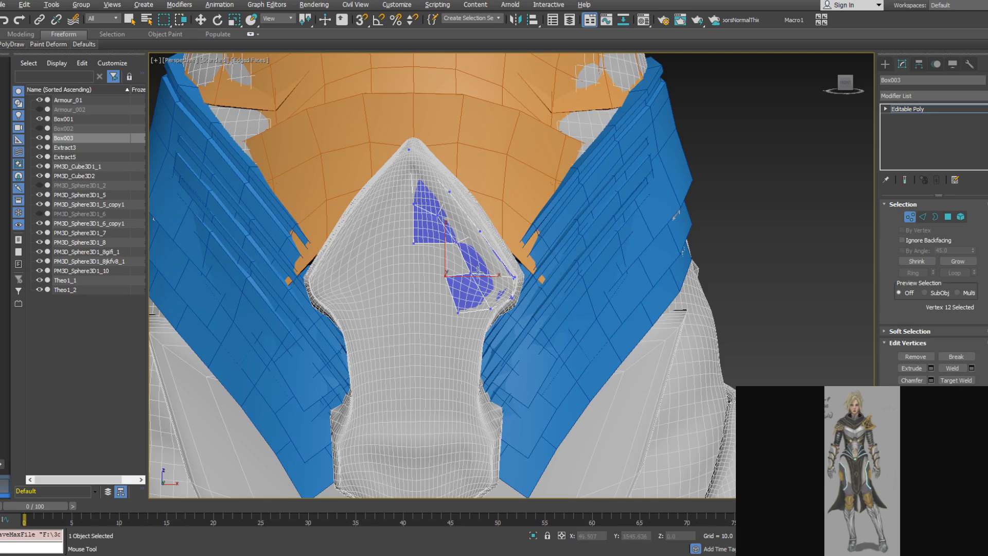
{"action": "mouse_move", "coordinate": [477, 272]}
{"action": "middle_mouse_down", "text": "alt"}
{"action": "mouse_move", "coordinate": [502, 282]}
{"action": "mouse_move", "coordinate": [482, 276]}
{"action": "middle_mouse_up", "text": "alt"}
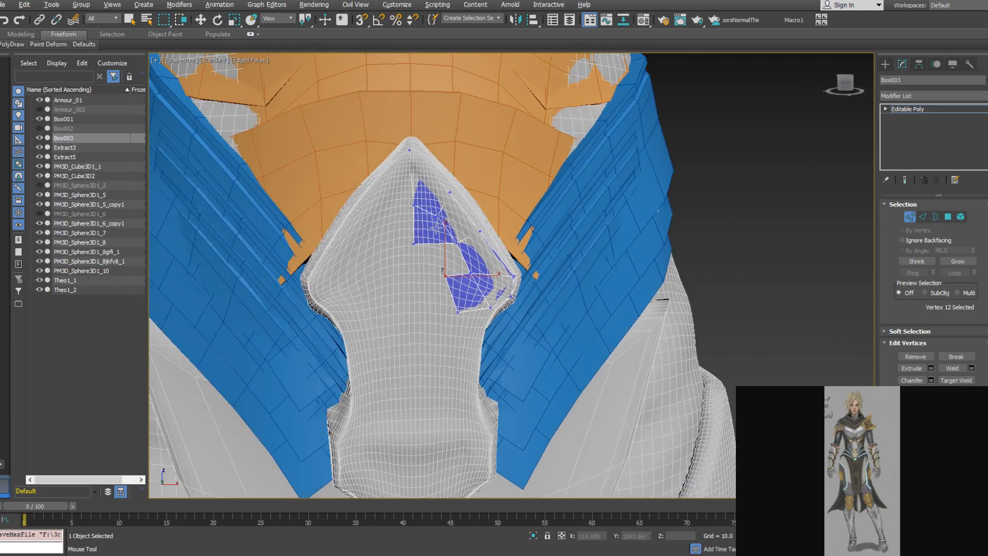
{"action": "left_click_drag", "start_coordinate": [458, 313], "coordinate": [479, 346], "text": "ctrl+alt+shift"}
{"action": "mouse_move", "coordinate": [477, 345]}
{"action": "middle_mouse_down", "text": "alt"}
{"action": "mouse_move", "coordinate": [451, 334]}
{"action": "mouse_move", "coordinate": [468, 332]}
{"action": "middle_mouse_up", "text": "alt"}
{"action": "left_click_drag", "start_coordinate": [445, 346], "coordinate": [450, 345], "text": "ctrl+alt+shift"}
{"action": "middle_click_drag", "start_coordinate": [450, 306], "coordinate": [447, 314], "text": "alt"}
{"action": "left_click_drag", "start_coordinate": [450, 306], "coordinate": [421, 276], "text": "ctrl+alt+shift"}
{"action": "left_click_drag", "start_coordinate": [450, 307], "coordinate": [419, 304], "text": "ctrl+alt+shift"}
{"action": "left_click_drag", "start_coordinate": [450, 346], "coordinate": [421, 349], "text": "ctrl+alt+shift"}
{"action": "left_click_drag", "start_coordinate": [444, 274], "coordinate": [457, 238], "text": "shift"}
Reactivate PolyDraw Extend, tidy the centre column and add polygon rows down to the start of the lower flare
{"action": "mouse_move", "coordinate": [5, 45]}
{"action": "left_click", "coordinate": [97, 109]}
{"action": "middle_click_drag", "start_coordinate": [439, 263], "coordinate": [430, 270], "text": "alt"}
{"action": "left_click_drag", "start_coordinate": [424, 275], "coordinate": [416, 273], "text": "ctrl+alt+shift"}
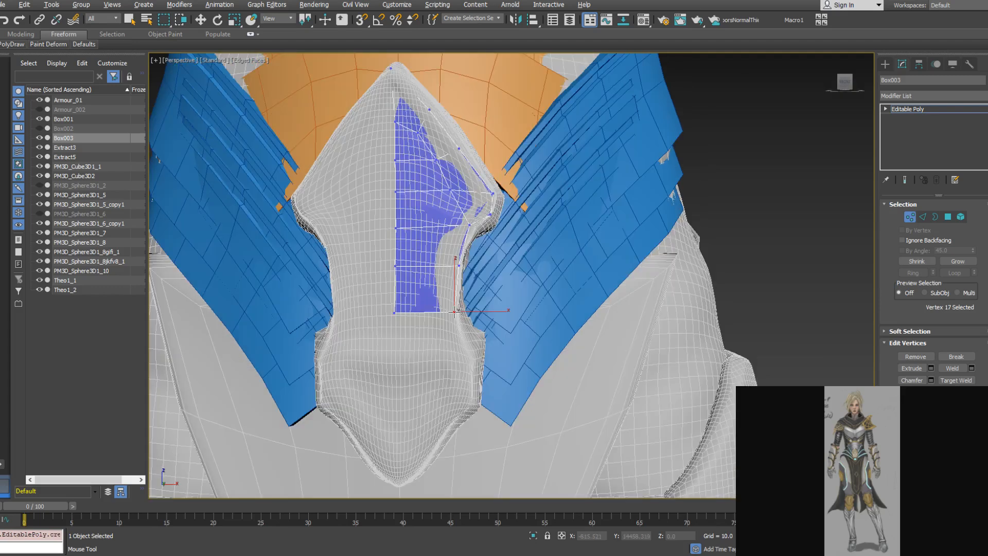
{"action": "left_click_drag", "start_coordinate": [426, 314], "coordinate": [426, 343], "text": "shift"}
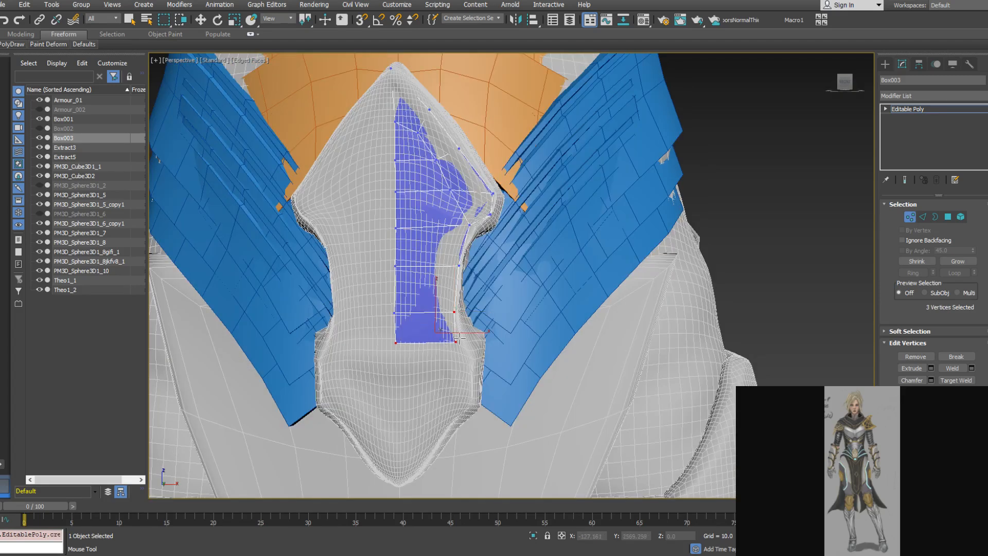
{"action": "middle_click_drag", "start_coordinate": [463, 351], "coordinate": [457, 264]}
{"action": "scroll", "coordinate": [460, 300], "scroll_direction": "up", "scroll_amount": 3}
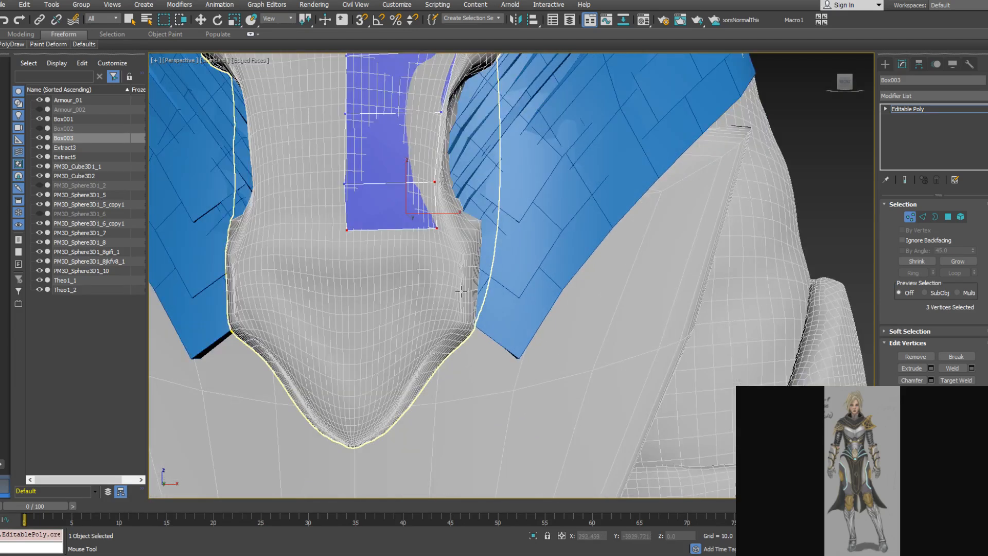
{"action": "left_click_drag", "start_coordinate": [434, 232], "coordinate": [450, 253]}
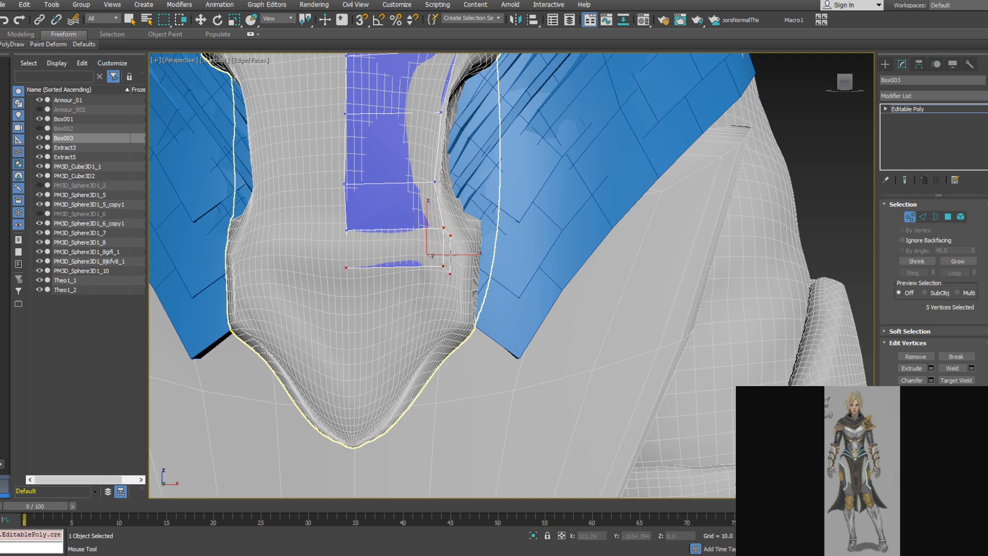
Move the two outer vertices of the lower flare polygon outward to the plate's edge
{"action": "middle_click_drag", "start_coordinate": [450, 252], "coordinate": [460, 286], "text": "alt"}
{"action": "key", "text": "w"}
{"action": "left_click", "coordinate": [450, 235]}
{"action": "left_click", "coordinate": [452, 264]}
{"action": "left_click_drag", "start_coordinate": [482, 265], "coordinate": [504, 258]}
{"action": "middle_click_drag", "start_coordinate": [504, 258], "coordinate": [492, 226], "text": "alt"}
{"action": "left_click", "coordinate": [462, 224]}
{"action": "left_click_drag", "start_coordinate": [491, 225], "coordinate": [492, 226]}
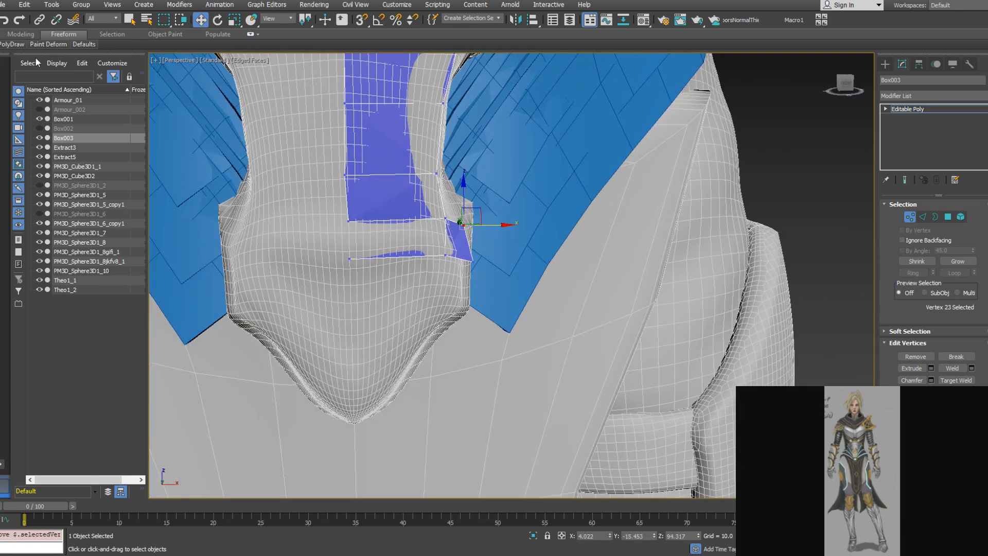
Select the two bottom edges of the lower flare and extrude them downward into a new polygon row
{"action": "left_click", "coordinate": [922, 219]}
{"action": "left_click", "coordinate": [410, 257]}
{"action": "left_click", "coordinate": [457, 258], "text": "ctrl"}
{"action": "left_click_drag", "start_coordinate": [429, 228], "coordinate": [427, 268], "text": "shift"}
{"action": "middle_click_drag", "start_coordinate": [470, 247], "coordinate": [458, 241], "text": "alt"}
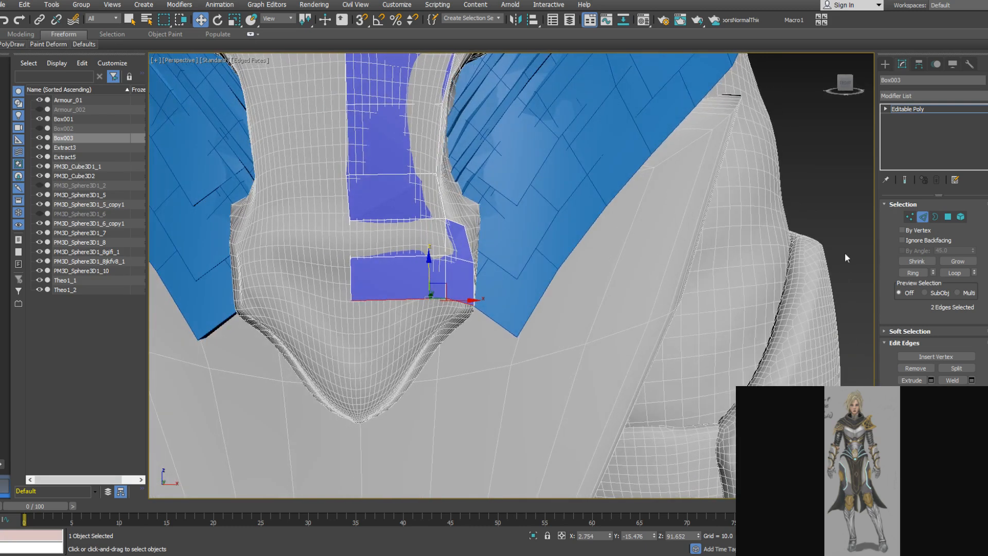
Delete the three outer vertices of the lower flare and move the adjacent two vertices out to the plate's edge
{"action": "left_click", "coordinate": [914, 219]}
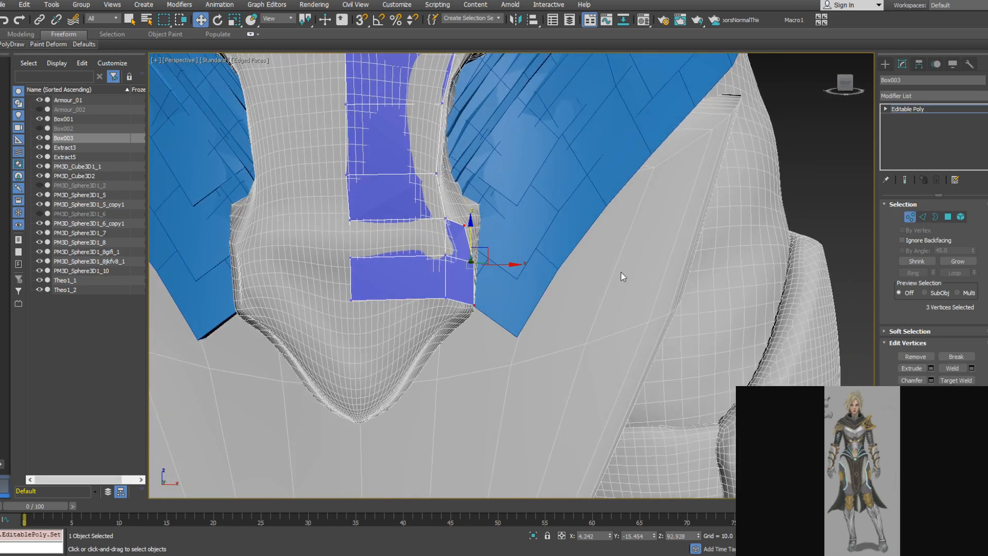
{"action": "key", "text": "Delete"}
{"action": "left_click_drag", "start_coordinate": [439, 243], "coordinate": [457, 301]}
{"action": "middle_click_drag", "start_coordinate": [457, 291], "coordinate": [453, 298], "text": "alt"}
{"action": "left_click_drag", "start_coordinate": [474, 277], "coordinate": [497, 275]}
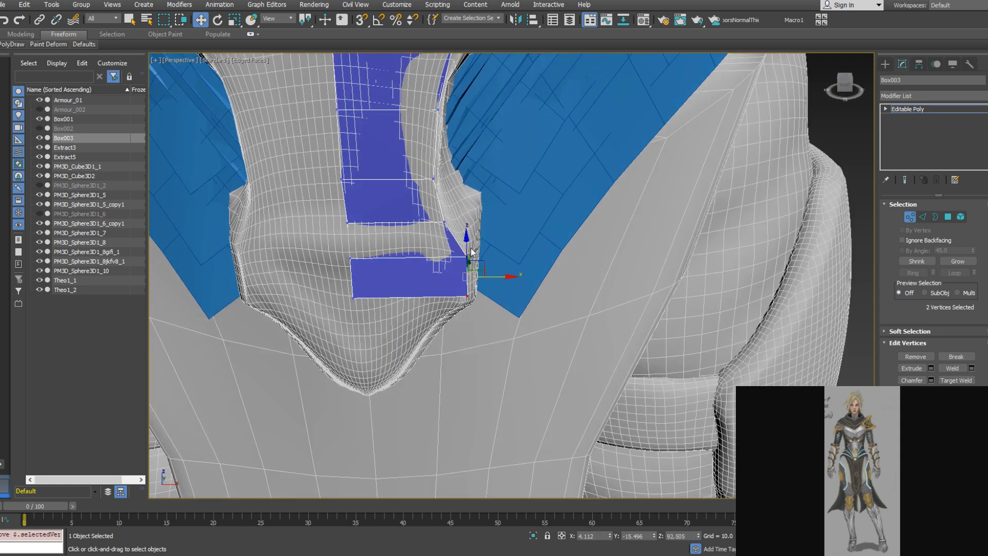
{"action": "middle_click_drag", "start_coordinate": [469, 274], "coordinate": [489, 262], "text": "alt"}
{"action": "left_click_drag", "start_coordinate": [498, 276], "coordinate": [501, 277]}
Extrude the bottom edge downward and move its outer vertex inward to follow the taper of the lower point
{"action": "left_click", "coordinate": [924, 217]}
{"action": "left_click", "coordinate": [410, 299]}
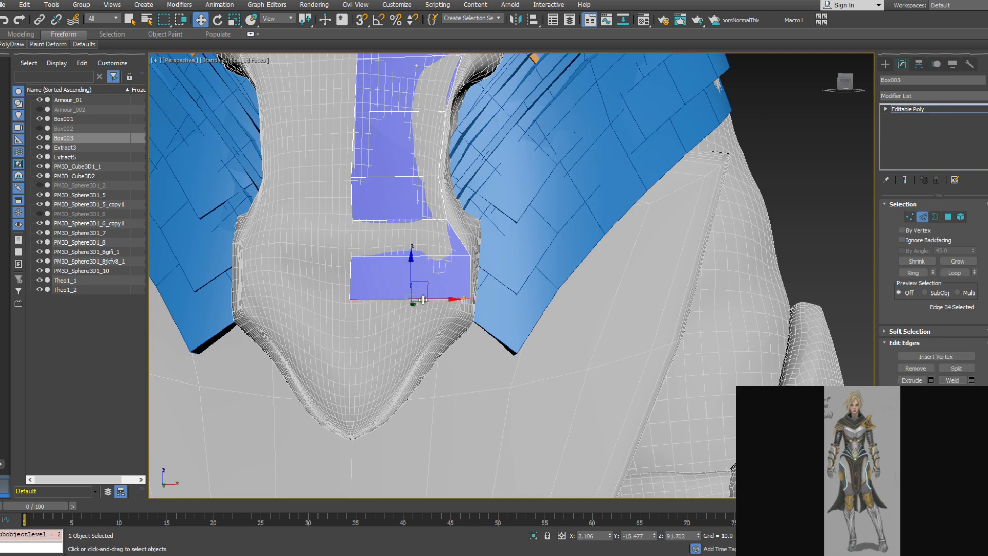
{"action": "left_click_drag", "start_coordinate": [410, 273], "coordinate": [411, 328]}
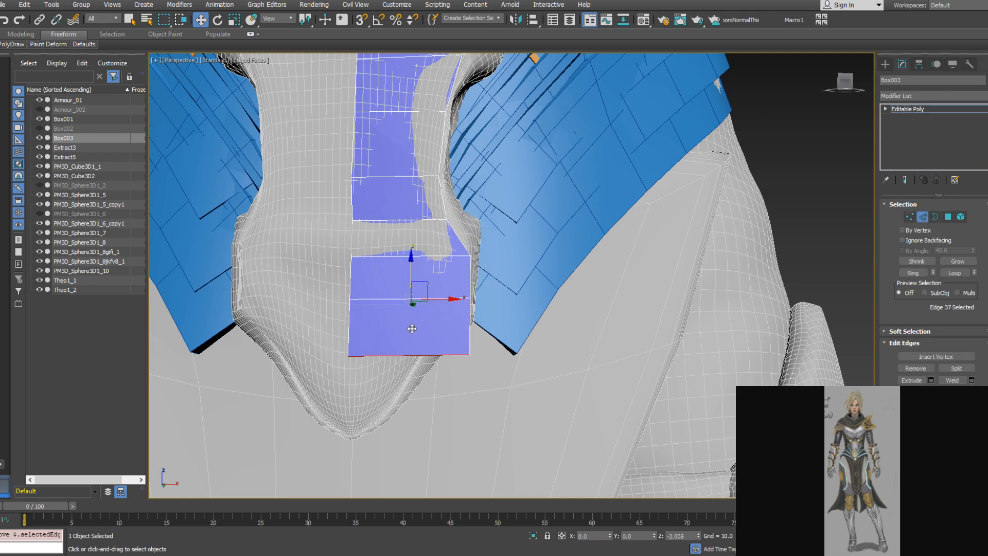
{"action": "left_click", "coordinate": [909, 217]}
{"action": "left_click", "coordinate": [469, 354]}
{"action": "left_click_drag", "start_coordinate": [491, 354], "coordinate": [443, 354]}
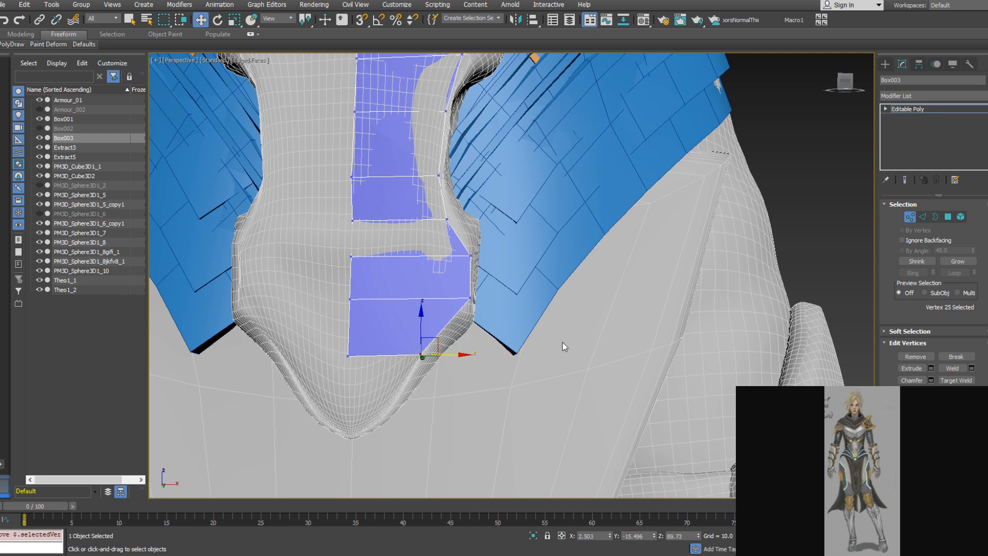
Extrude the bottom edge down to the plate's lower tip and pull its outer vertex in close to the centre line
{"action": "left_click", "coordinate": [923, 217]}
{"action": "left_click_drag", "start_coordinate": [385, 321], "coordinate": [390, 377], "text": "shift"}
{"action": "left_click", "coordinate": [906, 222]}
{"action": "left_click_drag", "start_coordinate": [432, 424], "coordinate": [409, 400]}
{"action": "middle_click_drag", "start_coordinate": [410, 400], "coordinate": [449, 415], "text": "alt"}
{"action": "left_click_drag", "start_coordinate": [449, 410], "coordinate": [397, 406]}
{"action": "middle_click_drag", "start_coordinate": [403, 389], "coordinate": [379, 333], "text": "alt"}
Flatten all vertices of the half mesh with Make Planar on Y and move them forward in front of the sculpted plate
{"action": "left_click_drag", "start_coordinate": [323, 110], "coordinate": [438, 520]}
{"action": "left_click_drag", "start_coordinate": [961, 497], "coordinate": [961, 366]}
{"action": "left_click", "coordinate": [957, 446]}
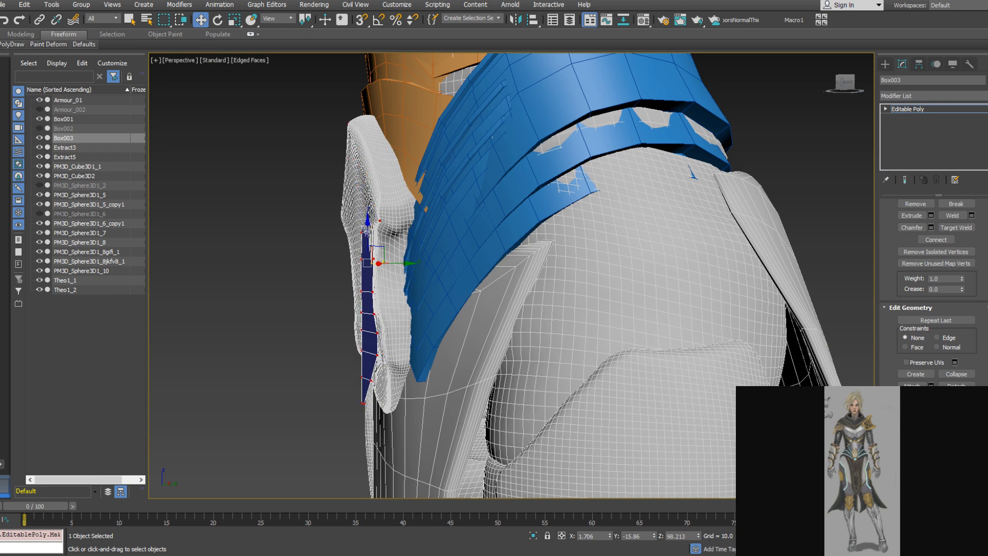
{"action": "left_click_drag", "start_coordinate": [398, 264], "coordinate": [362, 267]}
{"action": "middle_click_drag", "start_coordinate": [342, 260], "coordinate": [445, 304], "text": "alt"}
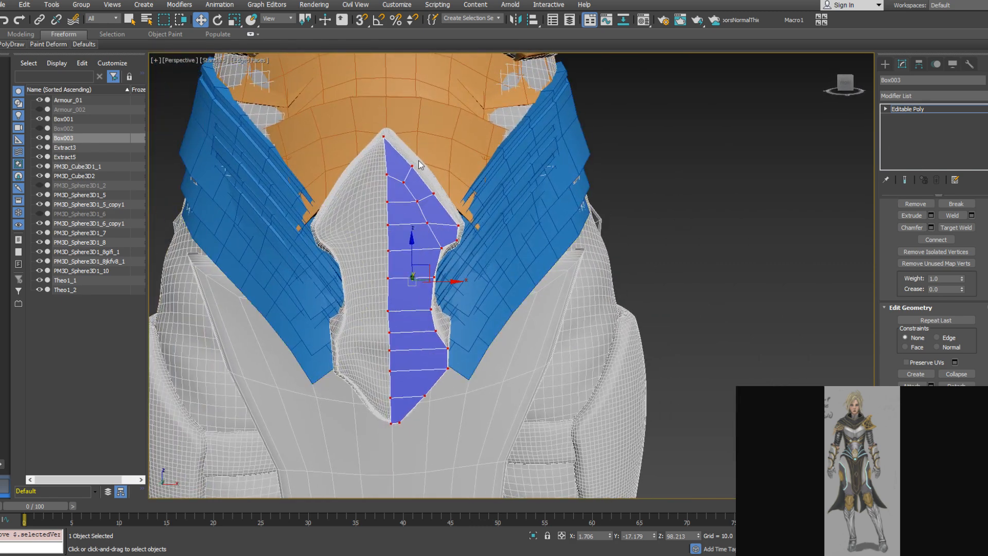
Select the centre-line vertices and straighten them into one vertical line with a horizontal scale and Make Planar on X
{"action": "left_click_drag", "start_coordinate": [372, 101], "coordinate": [393, 446]}
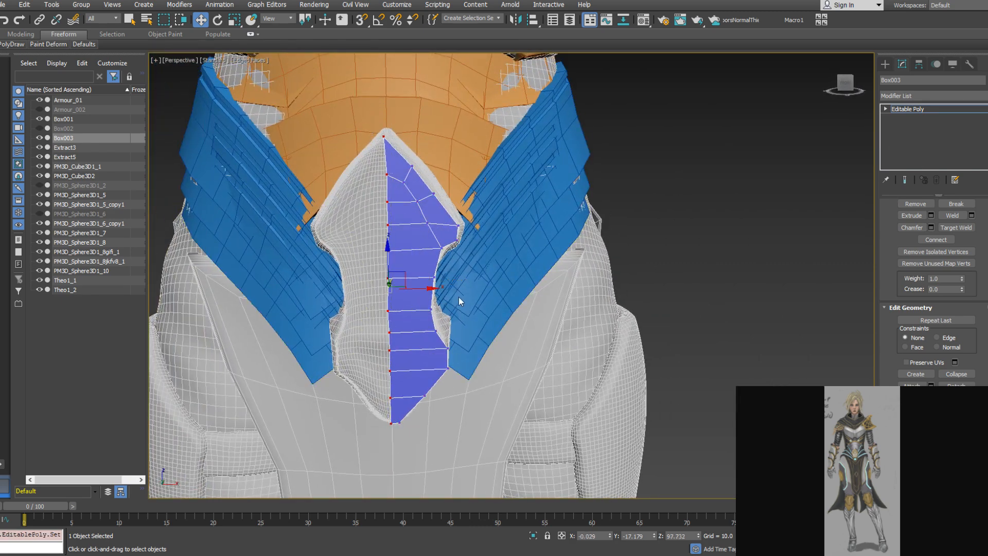
{"action": "right_click", "coordinate": [501, 310]}
{"action": "left_click", "coordinate": [526, 337]}
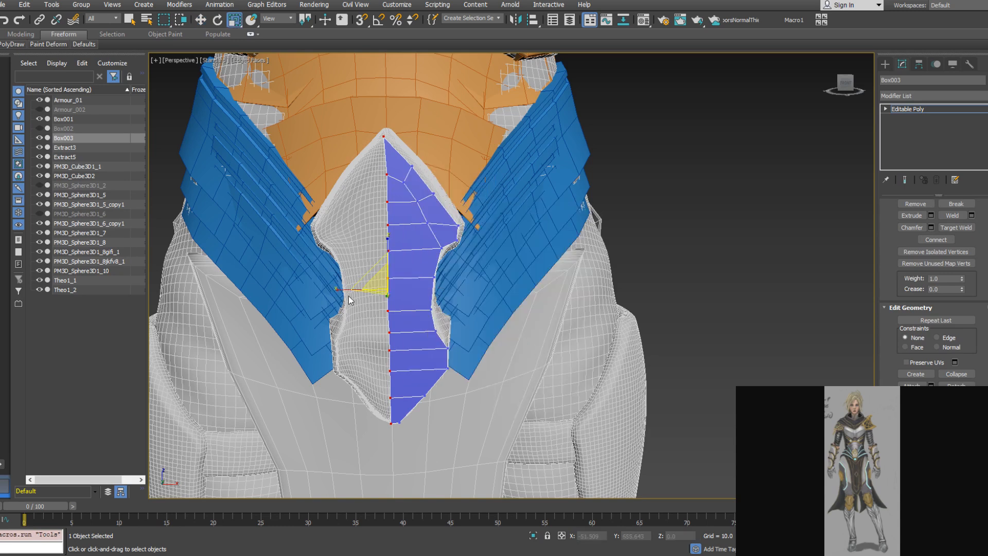
{"action": "left_click_drag", "start_coordinate": [346, 290], "coordinate": [366, 291]}
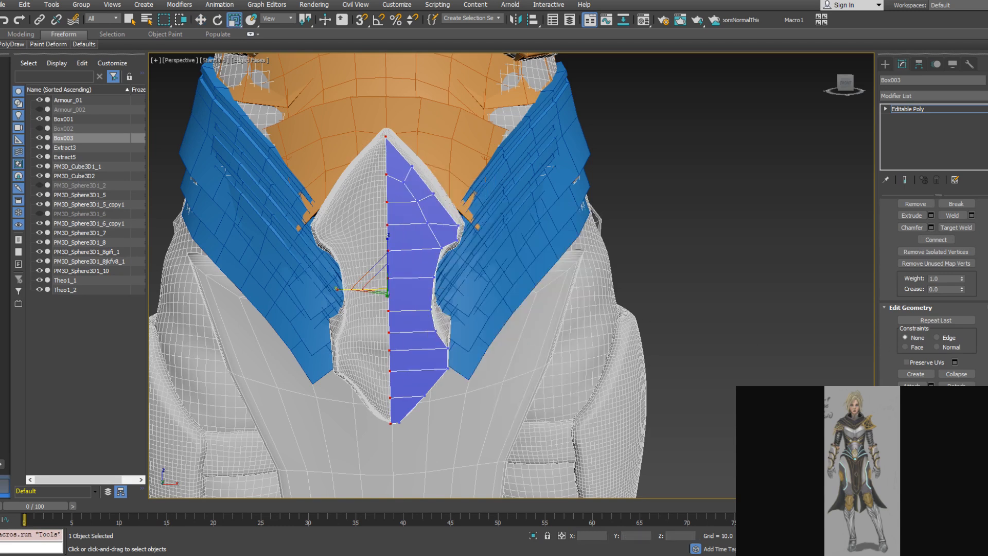
{"action": "scroll", "coordinate": [935, 288], "scroll_direction": "down", "scroll_amount": 2}
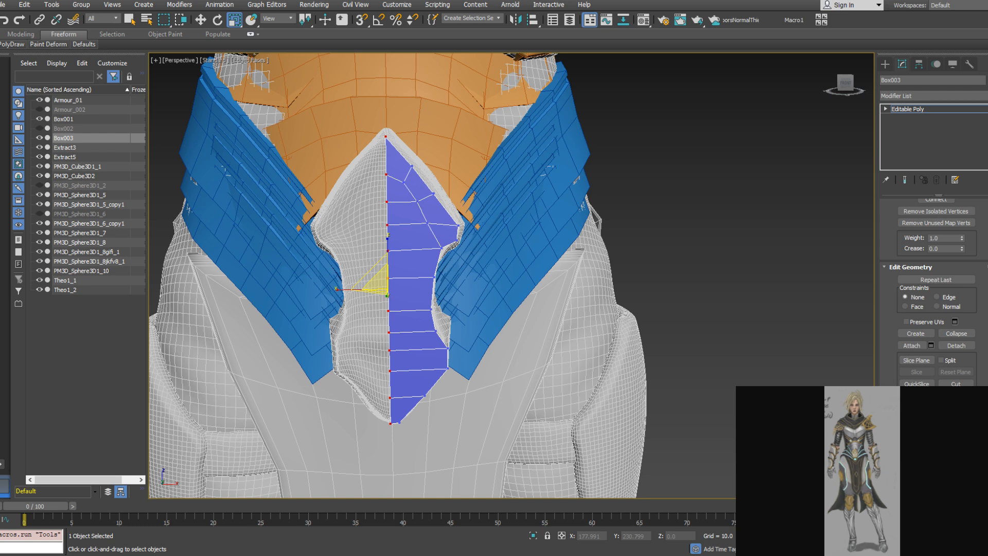
{"action": "left_click", "coordinate": [945, 407]}
Mirror the half mesh across its centre line as a copy and attach the copy to the original
{"action": "left_click", "coordinate": [898, 110]}
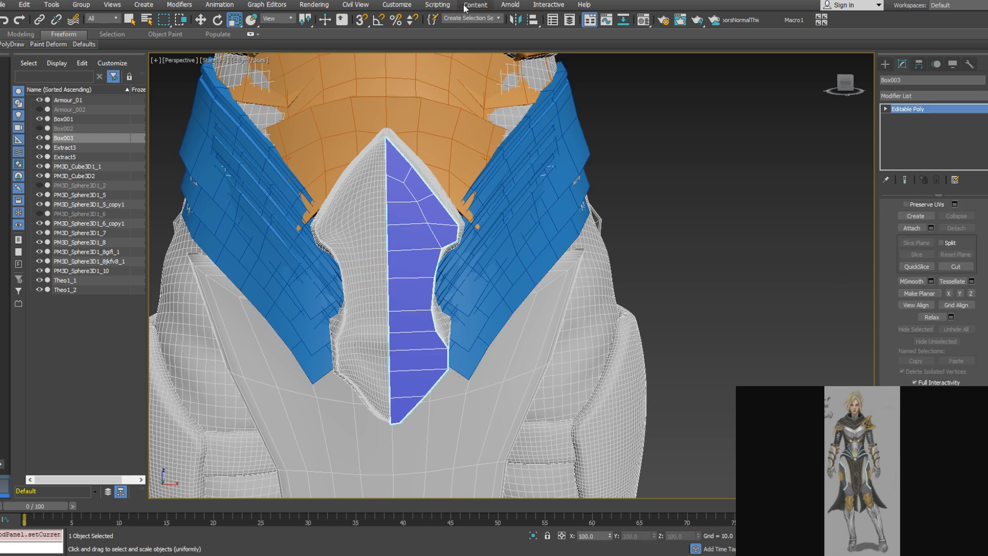
{"action": "left_click", "coordinate": [466, 358]}
{"action": "left_click", "coordinate": [412, 241]}
{"action": "right_click", "coordinate": [415, 246]}
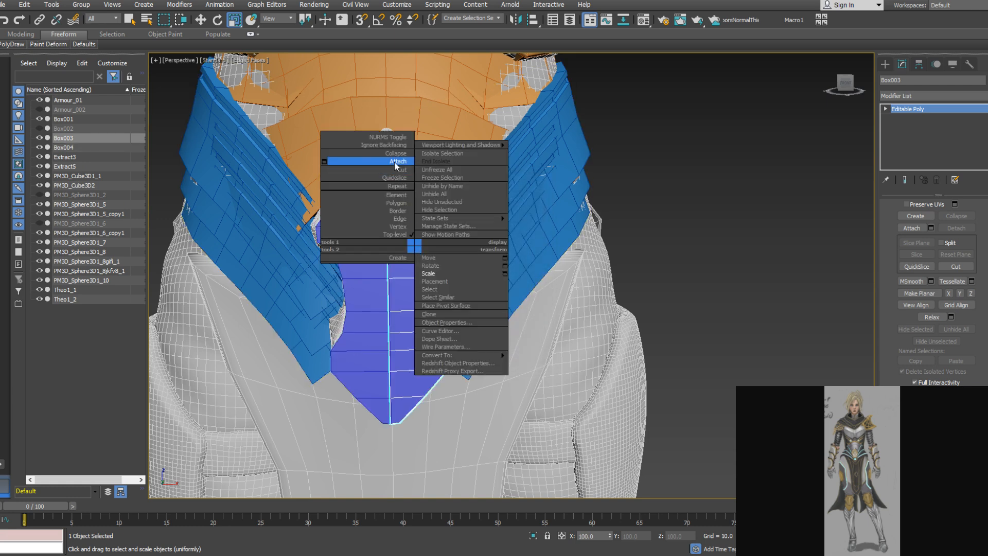
{"action": "left_click", "coordinate": [394, 162]}
{"action": "left_click", "coordinate": [419, 309]}
{"action": "left_click", "coordinate": [886, 108]}
{"action": "left_click", "coordinate": [905, 118]}
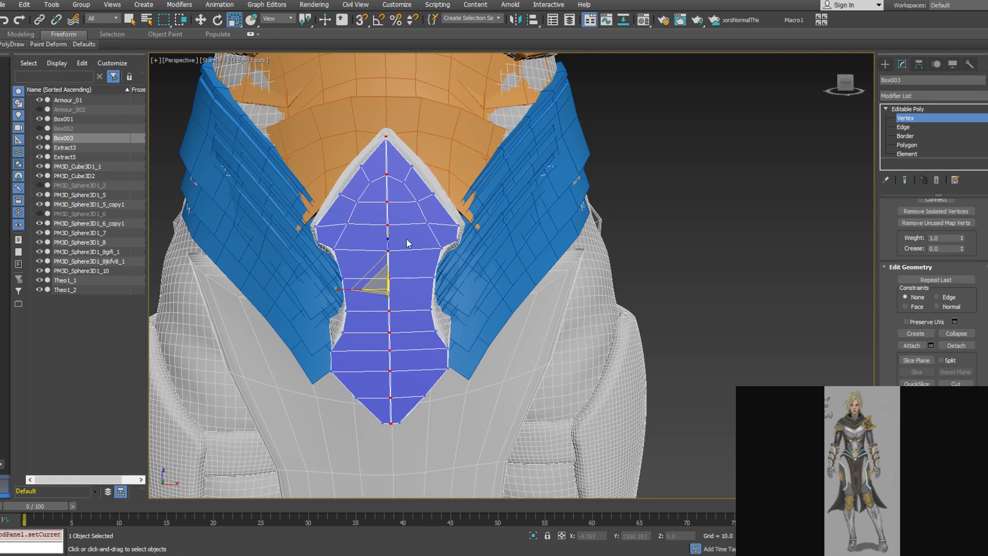
Weld the doubled vertices along the plate's centre line to join the two mirrored halves
{"action": "left_click_drag", "start_coordinate": [345, 292], "coordinate": [628, 333]}
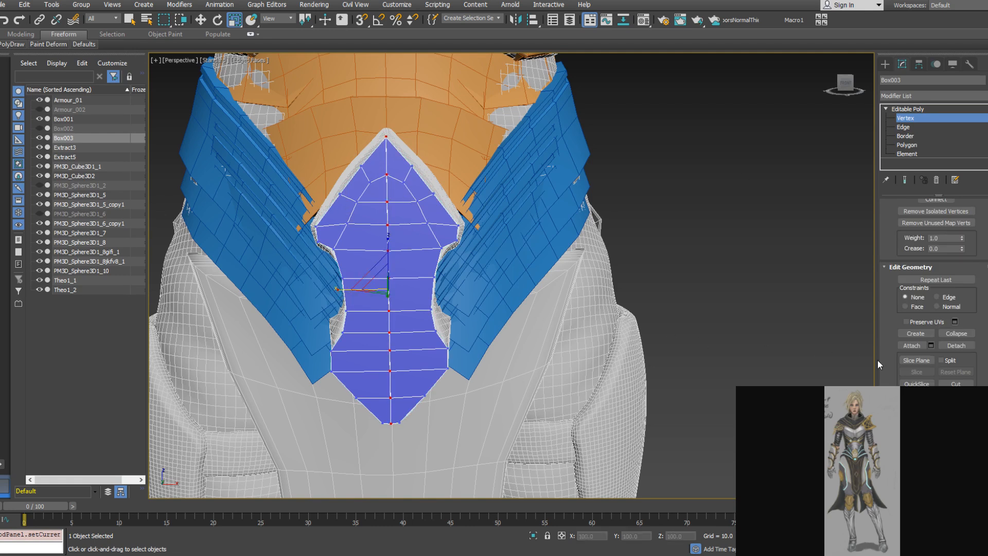
{"action": "scroll", "coordinate": [976, 337], "scroll_direction": "up", "scroll_amount": 3}
{"action": "scroll", "coordinate": [955, 341], "scroll_direction": "up", "scroll_amount": 2}
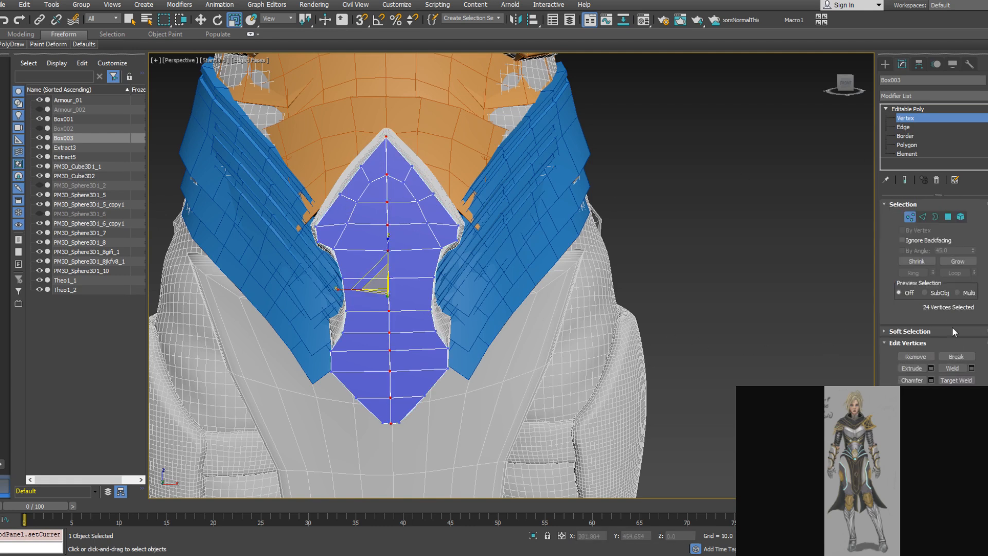
{"action": "left_click", "coordinate": [949, 368]}
Select the edges around the plate's outline, leaving out the edges inside it
{"action": "middle_click_drag", "start_coordinate": [462, 261], "coordinate": [381, 263], "text": "alt"}
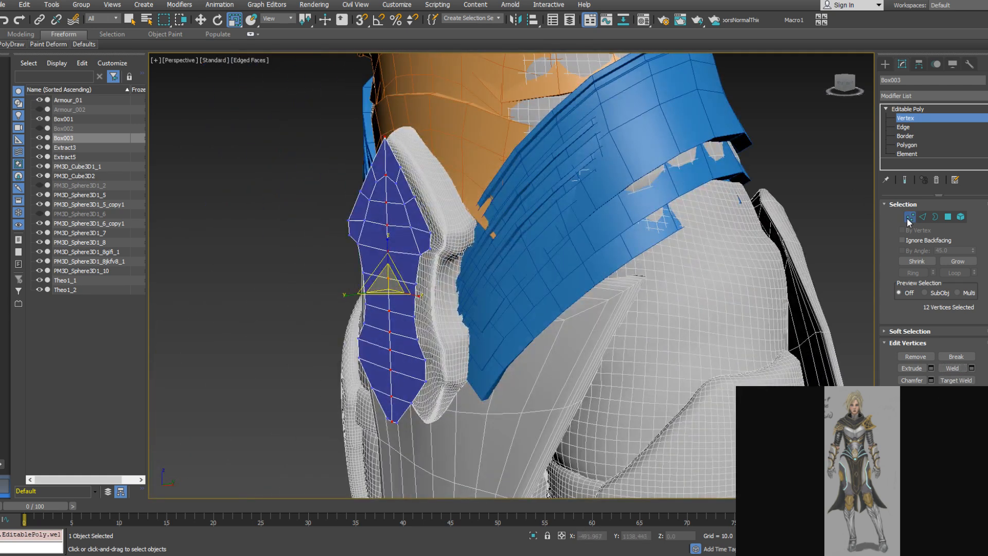
{"action": "left_click", "coordinate": [922, 216]}
{"action": "double_click", "coordinate": [424, 219]}
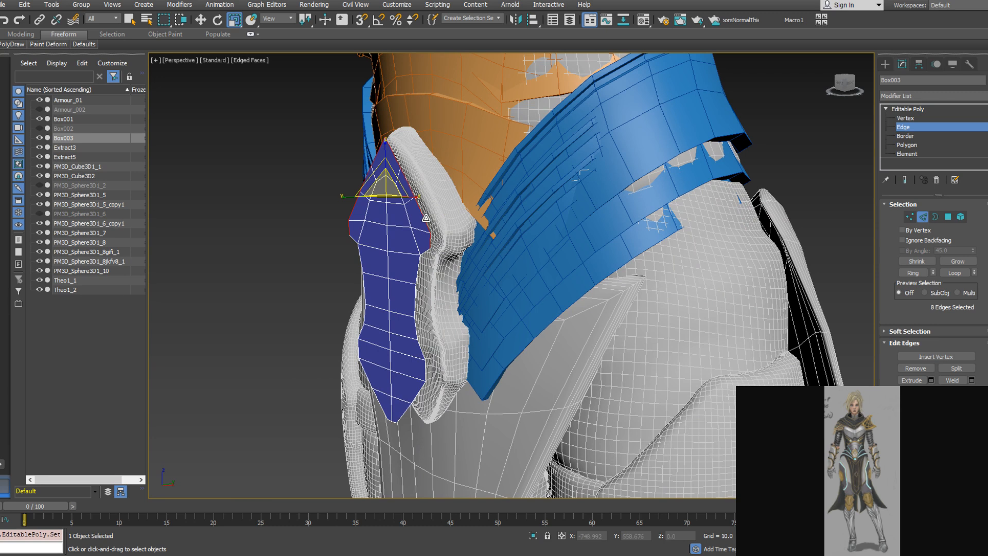
{"action": "middle_click_drag", "start_coordinate": [424, 219], "coordinate": [434, 261], "text": "alt"}
{"action": "double_click", "coordinate": [434, 261], "text": "ctrl"}
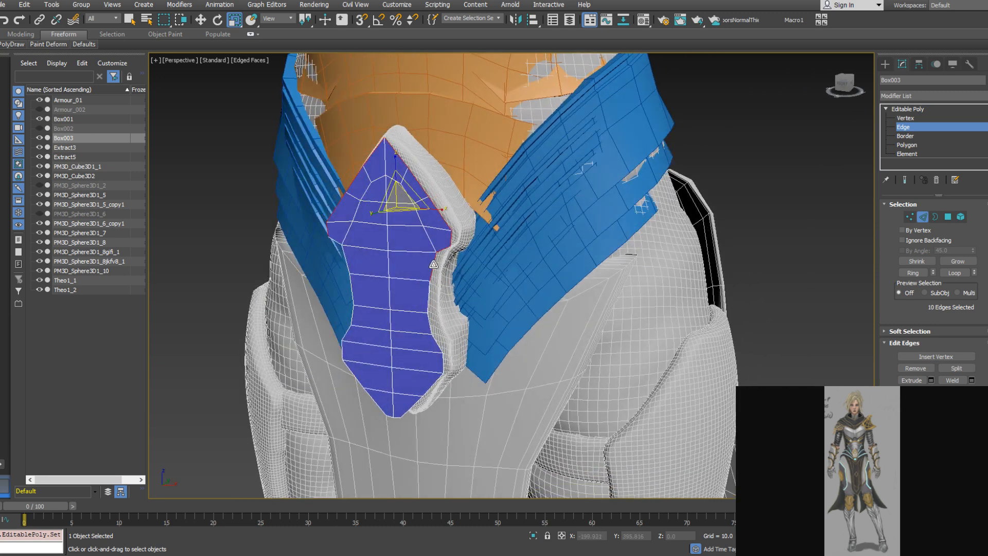
{"action": "double_click", "coordinate": [346, 257], "text": "ctrl"}
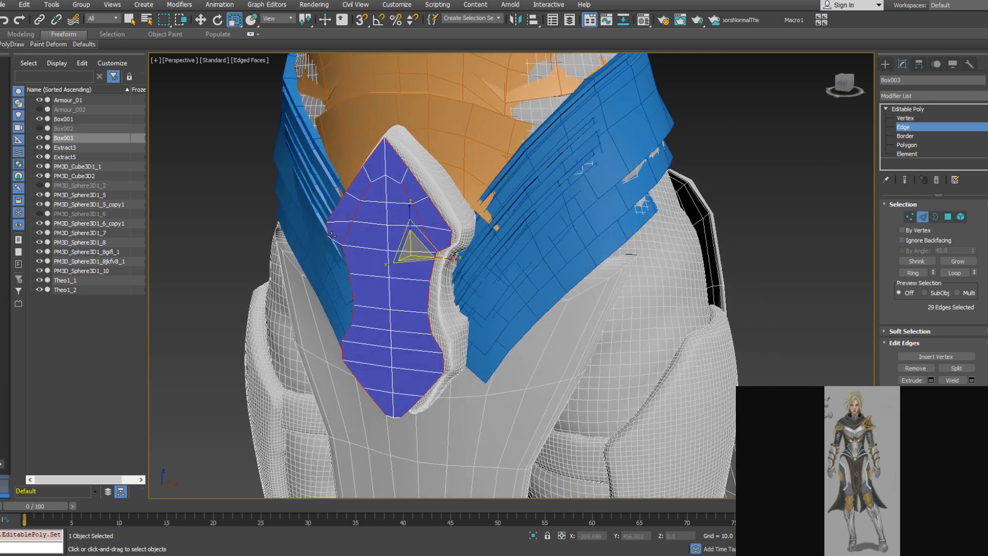
{"action": "left_click", "coordinate": [392, 414], "text": "ctrl"}
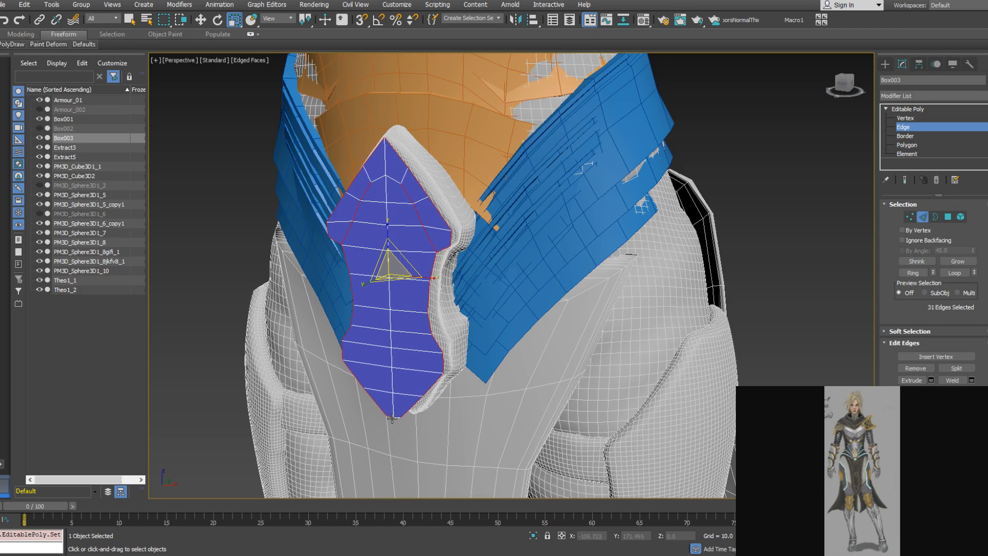
{"action": "middle_click_drag", "start_coordinate": [394, 418], "coordinate": [411, 332]}
{"action": "scroll", "coordinate": [423, 299], "scroll_direction": "up", "scroll_amount": 4}
{"action": "scroll", "coordinate": [433, 348], "scroll_direction": "down", "scroll_amount": 4}
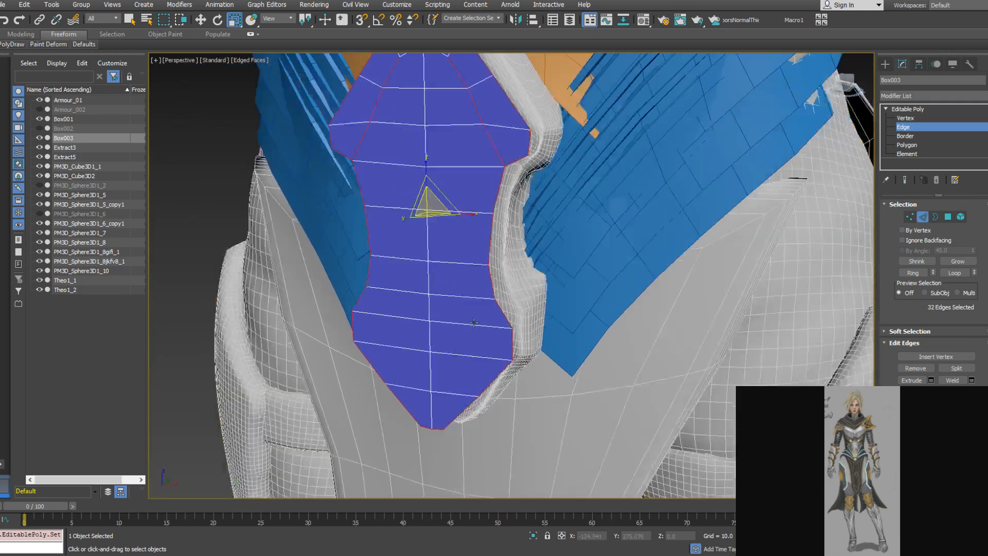
{"action": "left_click_drag", "start_coordinate": [429, 178], "coordinate": [493, 212], "text": "alt"}
{"action": "middle_click_drag", "start_coordinate": [482, 190], "coordinate": [545, 275], "text": "alt"}
{"action": "right_click", "coordinate": [467, 215]}
{"action": "left_click", "coordinate": [472, 223]}
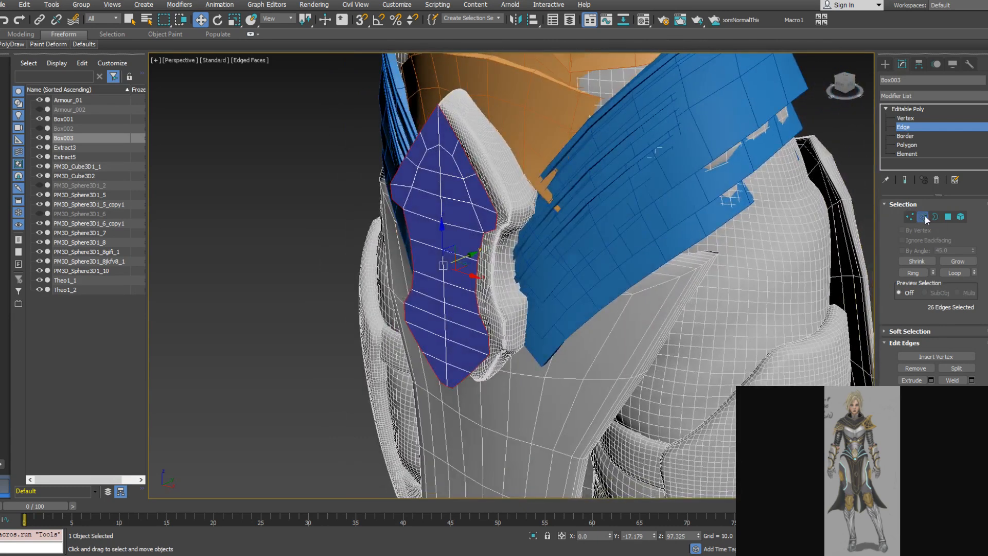
Add a Shell modifier to the plate with an inner amount of 1.2 and an outer amount of 0
{"action": "left_click", "coordinate": [964, 109]}
{"action": "left_click", "coordinate": [934, 96]}
{"action": "left_click", "coordinate": [934, 95]}
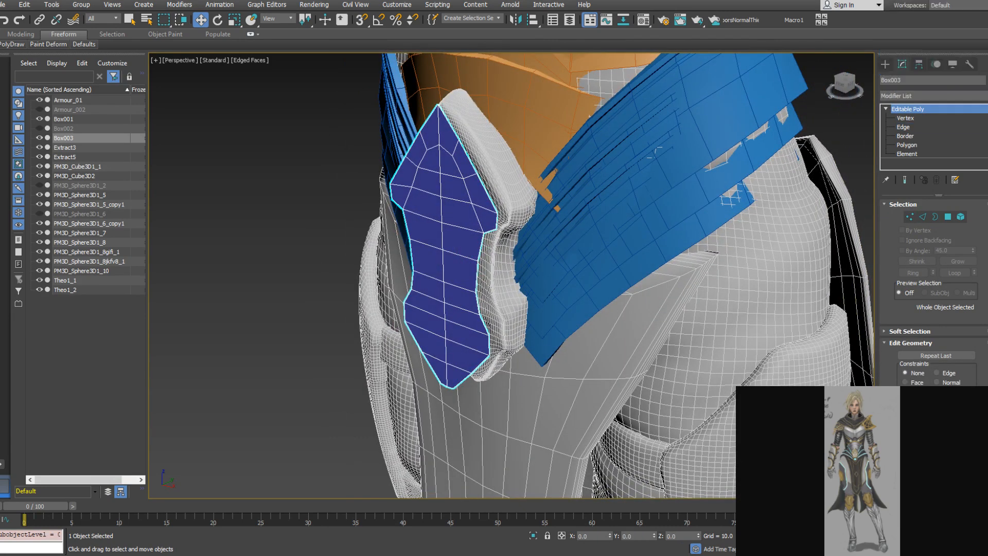
{"action": "left_click", "coordinate": [933, 96]}
{"action": "scroll", "coordinate": [921, 309], "scroll_direction": "down", "scroll_amount": 12}
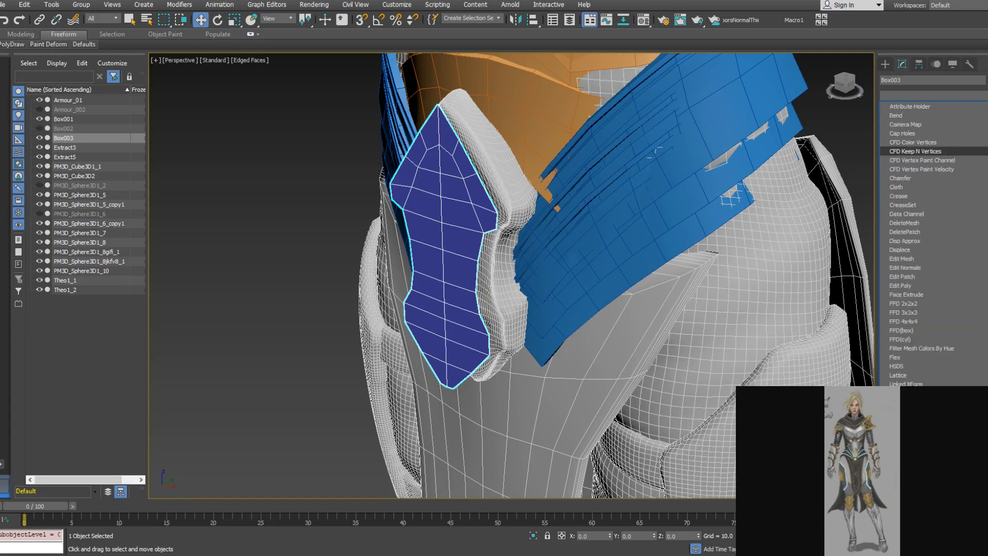
{"action": "left_click", "coordinate": [896, 437]}
{"action": "middle_click_drag", "start_coordinate": [434, 212], "coordinate": [395, 237], "text": "alt"}
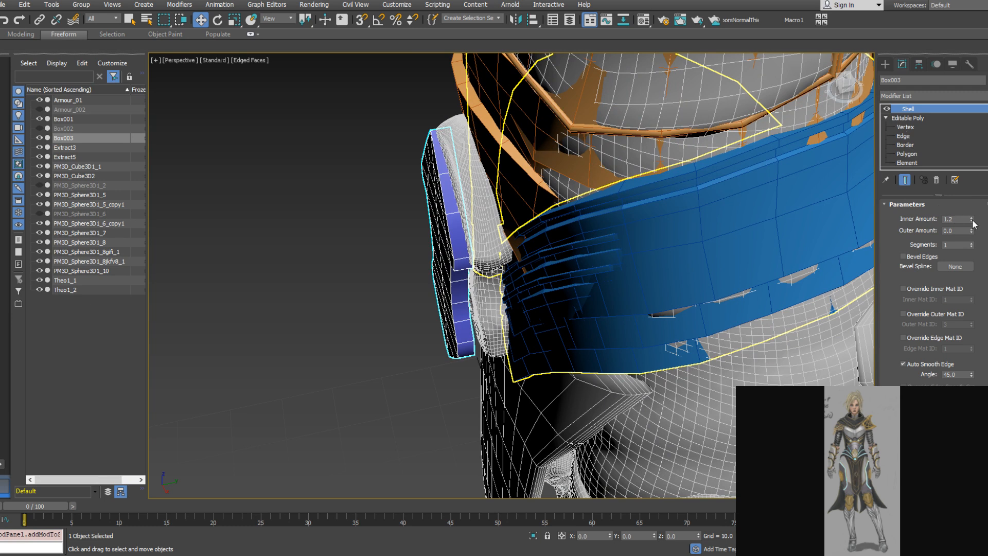
Collapse the plate's modifier stack and convert the mesh to Editable Poly
{"action": "right_click", "coordinate": [939, 163]}
{"action": "left_click", "coordinate": [921, 277]}
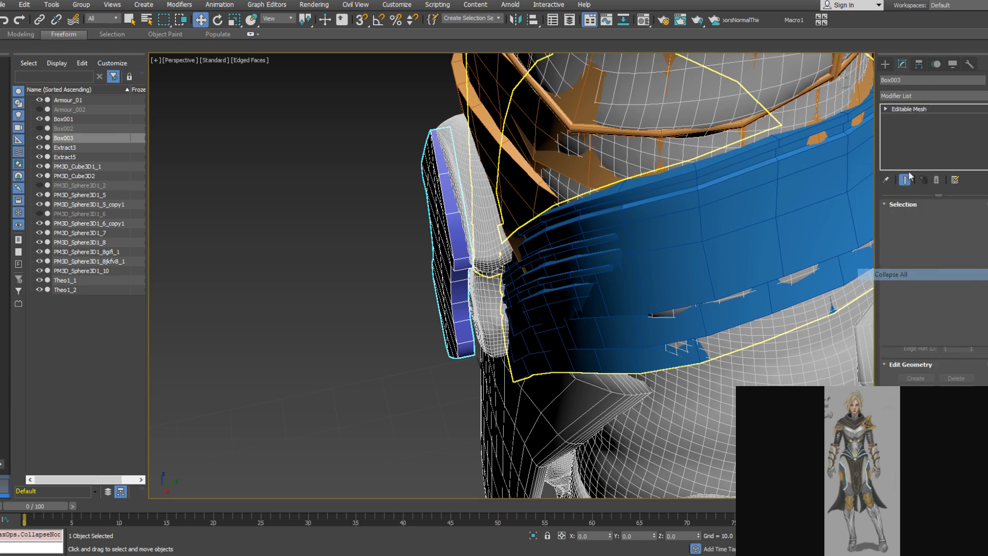
{"action": "right_click", "coordinate": [912, 137]}
{"action": "left_click", "coordinate": [942, 210]}
{"action": "left_click", "coordinate": [948, 217]}
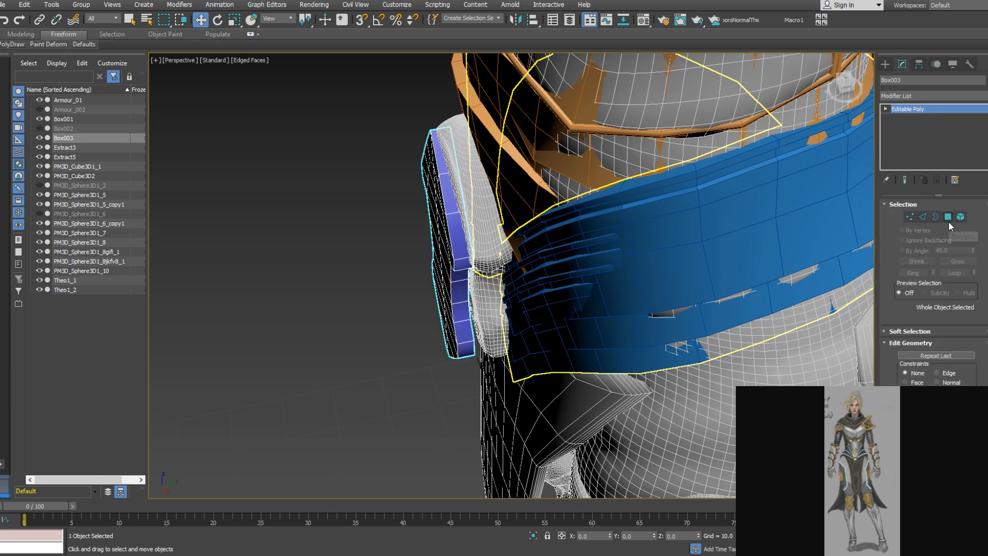
Select the whole plate element, move it back into the sculpted plate and scale it thicker along Y
{"action": "middle_click_drag", "start_coordinate": [546, 252], "coordinate": [780, 247], "text": "alt"}
{"action": "key", "text": "5"}
{"action": "left_click", "coordinate": [443, 282]}
{"action": "left_click_drag", "start_coordinate": [442, 282], "coordinate": [415, 280]}
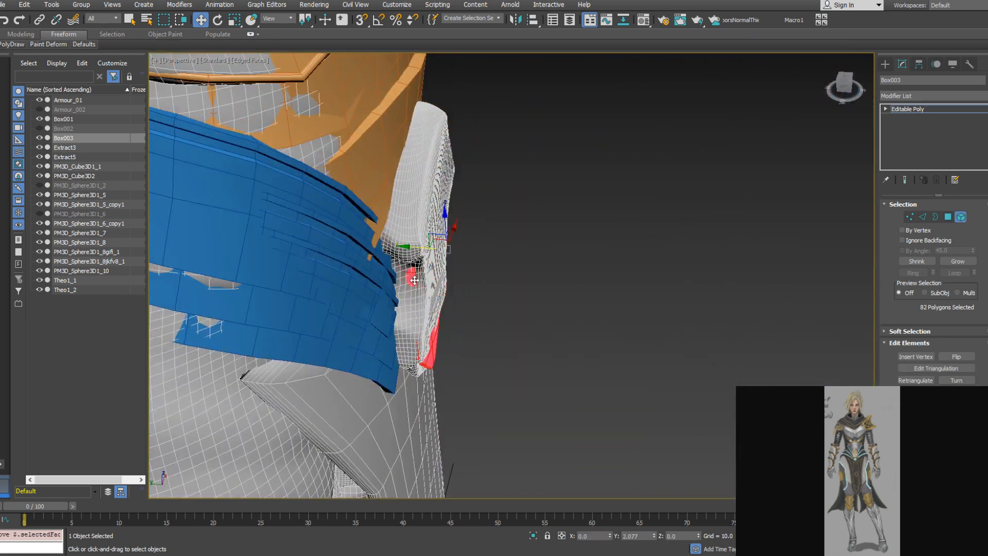
{"action": "right_click", "coordinate": [415, 280]}
{"action": "left_click", "coordinate": [466, 302]}
{"action": "left_click_drag", "start_coordinate": [462, 255], "coordinate": [589, 276]}
{"action": "middle_click_drag", "start_coordinate": [589, 276], "coordinate": [409, 255], "text": "alt"}
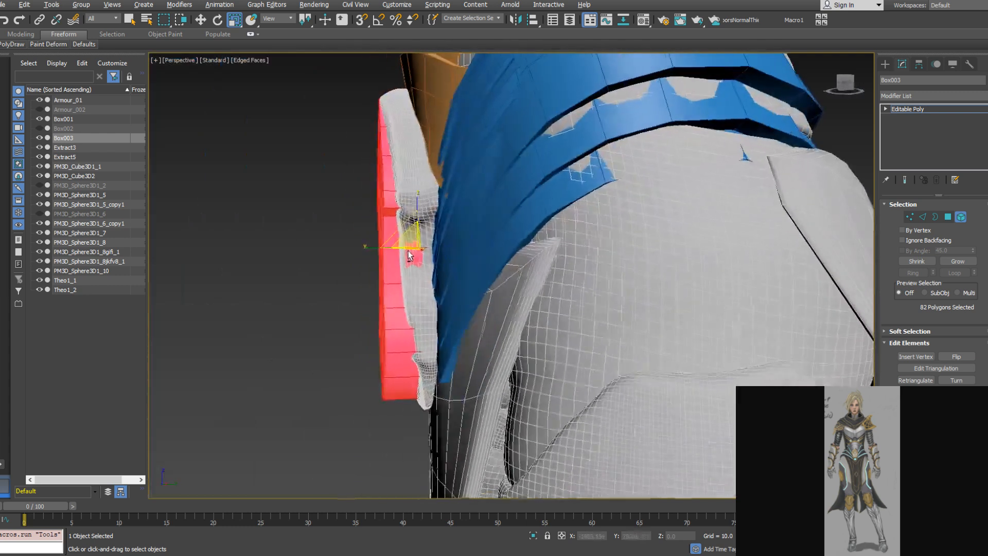
Move the plate element forward in front of the sculpt and scale its depth along Y into a thicker block
{"action": "right_click", "coordinate": [409, 255]}
{"action": "left_click", "coordinate": [437, 260]}
{"action": "left_click_drag", "start_coordinate": [448, 248], "coordinate": [397, 259]}
{"action": "right_click", "coordinate": [397, 258]}
{"action": "left_click", "coordinate": [411, 278]}
{"action": "right_click", "coordinate": [412, 282]}
{"action": "left_click", "coordinate": [421, 307]}
{"action": "left_click_drag", "start_coordinate": [300, 249], "coordinate": [374, 248]}
{"action": "right_click", "coordinate": [335, 257]}
{"action": "left_click", "coordinate": [343, 266]}
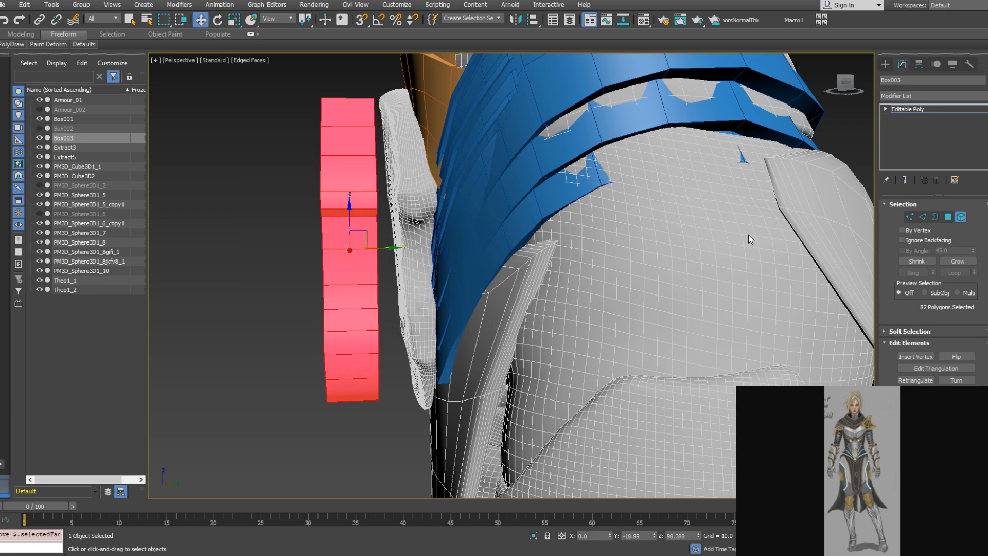
Clear the smoothing groups on all polygons of the plate and assign them all to group 1
{"action": "left_click", "coordinate": [960, 217]}
{"action": "left_click", "coordinate": [948, 217]}
{"action": "middle_click_drag", "start_coordinate": [360, 231], "coordinate": [268, 110], "text": "alt"}
{"action": "left_click", "coordinate": [391, 188]}
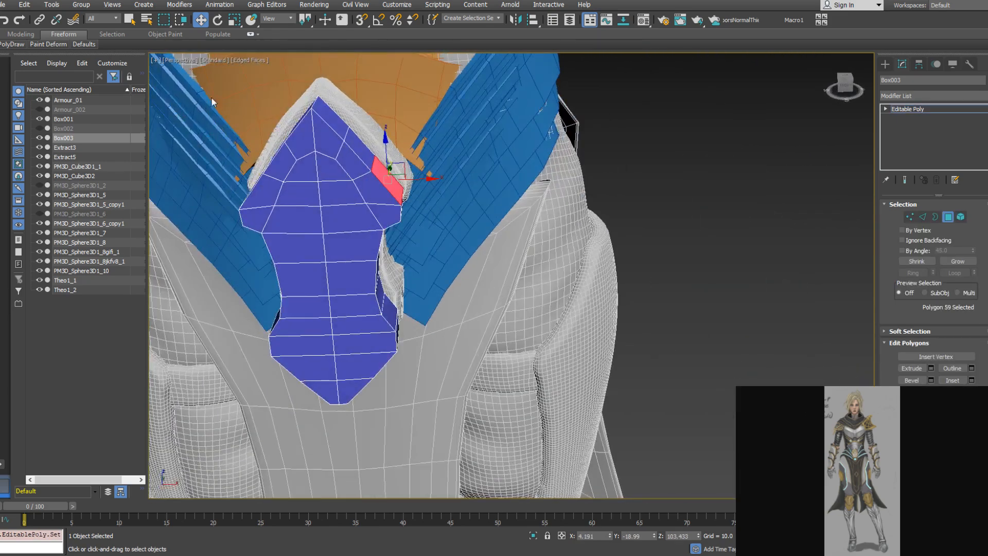
{"action": "key", "text": "ctrl+a"}
{"action": "scroll", "coordinate": [909, 345], "scroll_direction": "down", "scroll_amount": 5}
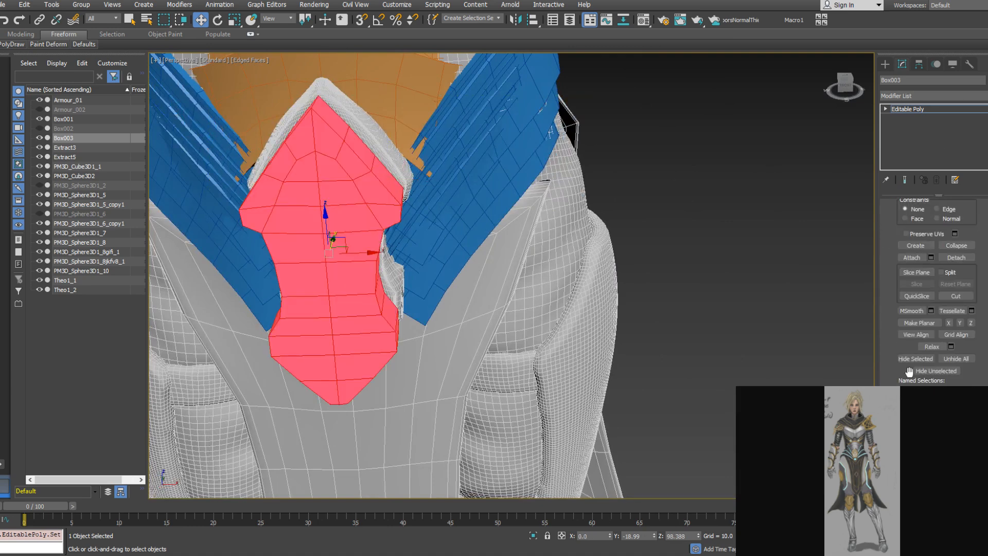
{"action": "scroll", "coordinate": [923, 355], "scroll_direction": "down", "scroll_amount": 5}
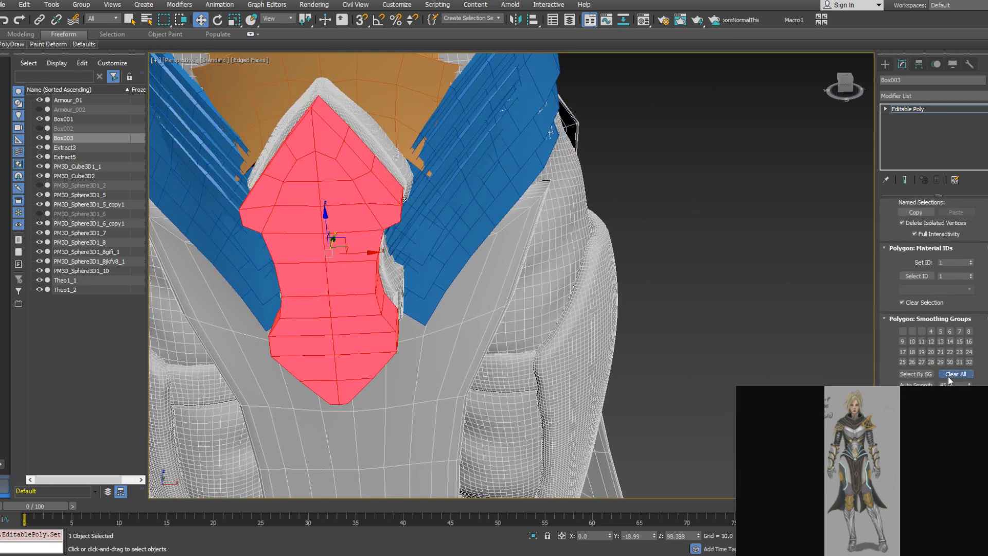
{"action": "left_click", "coordinate": [901, 331]}
Move the plate's side polygons from smoothing group 1 to group 2
{"action": "middle_click_drag", "start_coordinate": [684, 287], "coordinate": [221, 159], "text": "alt"}
{"action": "left_click_drag", "start_coordinate": [338, 447], "coordinate": [337, 448]}
{"action": "left_click", "coordinate": [911, 332]}
{"action": "left_click", "coordinate": [902, 332]}
Assign the polygons under the shoulders and above the lower bulge on both sides to smoothing group 3
{"action": "middle_click_drag", "start_coordinate": [268, 243], "coordinate": [381, 216], "text": "alt"}
{"action": "middle_click_drag", "start_coordinate": [319, 208], "coordinate": [274, 322], "text": "alt"}
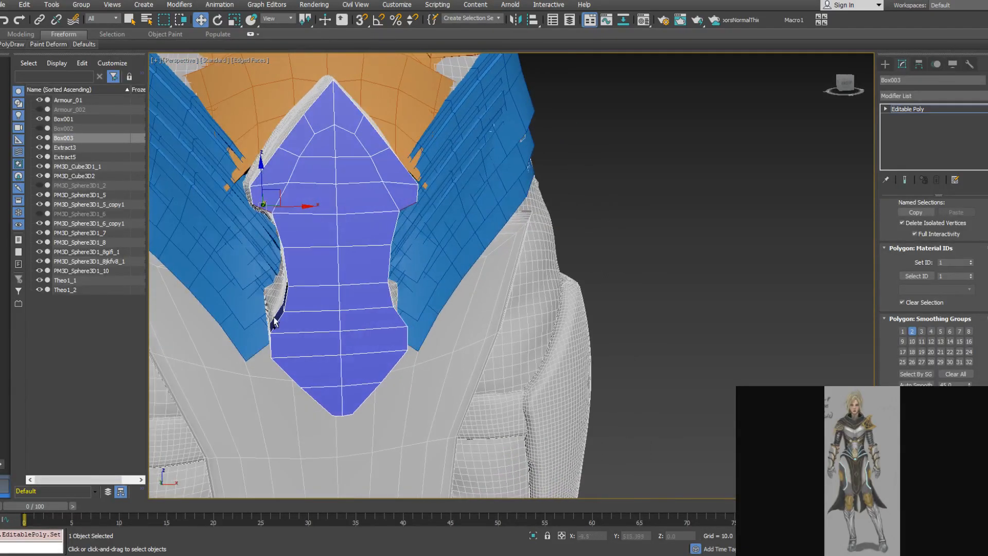
{"action": "left_click", "coordinate": [277, 320], "text": "ctrl"}
{"action": "middle_click_drag", "start_coordinate": [442, 313], "coordinate": [837, 327], "text": "alt"}
{"action": "left_click", "coordinate": [396, 317], "text": "ctrl"}
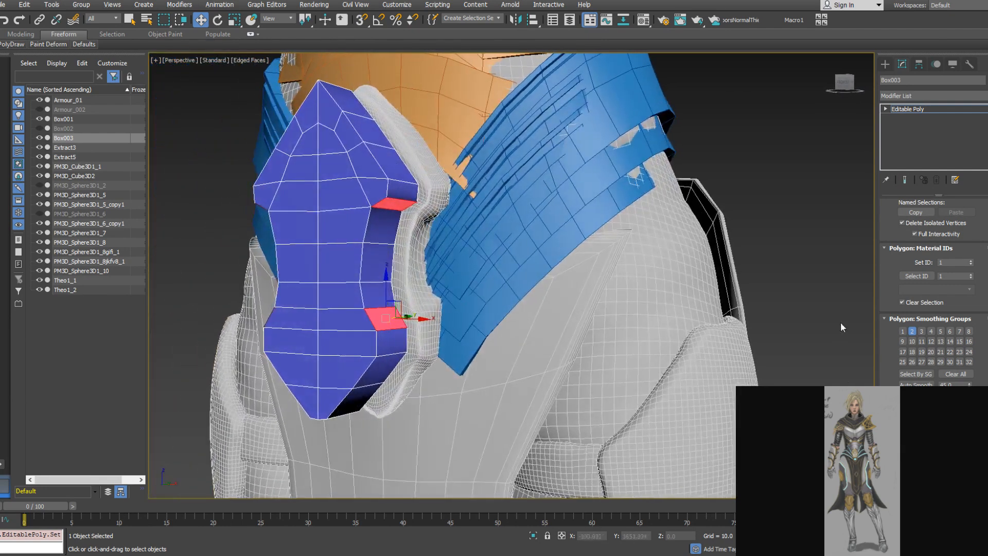
{"action": "left_click", "coordinate": [921, 331]}
Assign the side polygons of the lower taper, on both sides of the tip, to smoothing group 3
{"action": "middle_click_drag", "start_coordinate": [315, 346], "coordinate": [321, 310], "text": "alt"}
{"action": "left_click", "coordinate": [366, 350]}
{"action": "left_click", "coordinate": [343, 381], "text": "ctrl"}
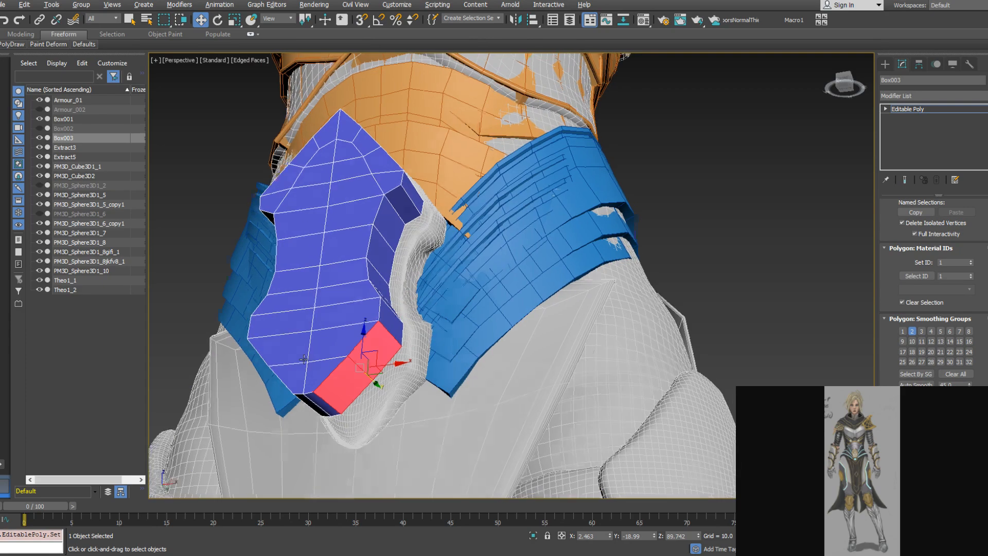
{"action": "middle_click_drag", "start_coordinate": [252, 356], "coordinate": [307, 363], "text": "alt"}
{"action": "left_click", "coordinate": [293, 363], "text": "ctrl"}
{"action": "left_click", "coordinate": [266, 331], "text": "ctrl"}
{"action": "middle_click_drag", "start_coordinate": [265, 332], "coordinate": [211, 343], "text": "alt"}
{"action": "left_click", "coordinate": [921, 332]}
Move the side polygons of the upper point, on both sides, from smoothing group 2 to group 4
{"action": "middle_click_drag", "start_coordinate": [309, 288], "coordinate": [274, 280], "text": "alt"}
{"action": "middle_click_drag", "start_coordinate": [350, 133], "coordinate": [404, 235]}
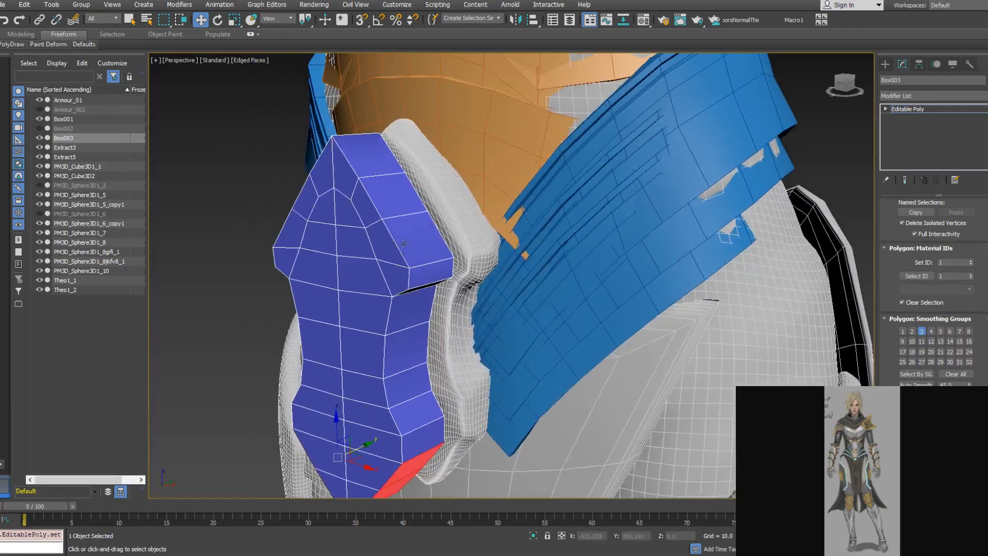
{"action": "left_click", "coordinate": [404, 248]}
{"action": "left_click", "coordinate": [383, 196], "text": "ctrl"}
{"action": "middle_click_drag", "start_coordinate": [365, 156], "coordinate": [427, 165], "text": "alt"}
{"action": "left_click", "coordinate": [930, 332]}
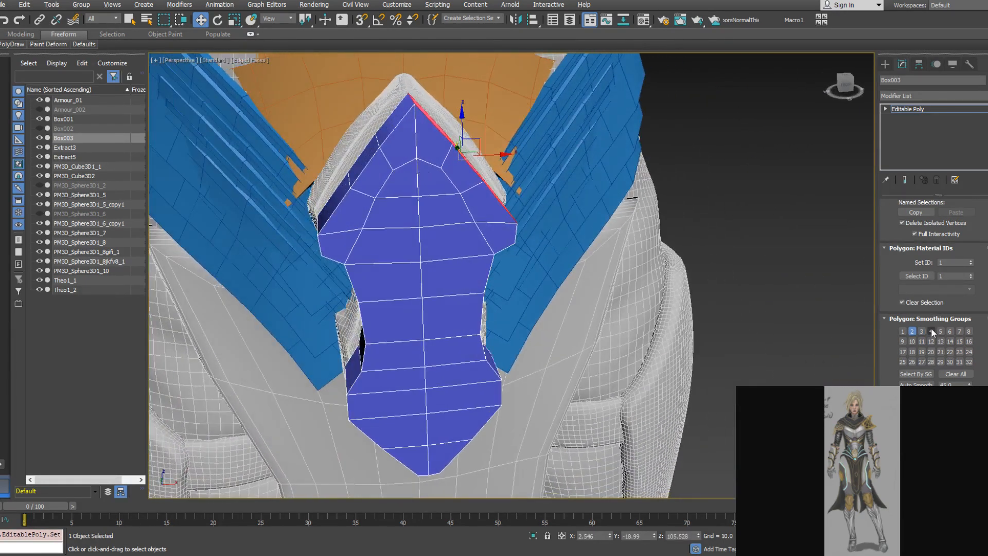
{"action": "middle_click_drag", "start_coordinate": [341, 146], "coordinate": [398, 164], "text": "alt"}
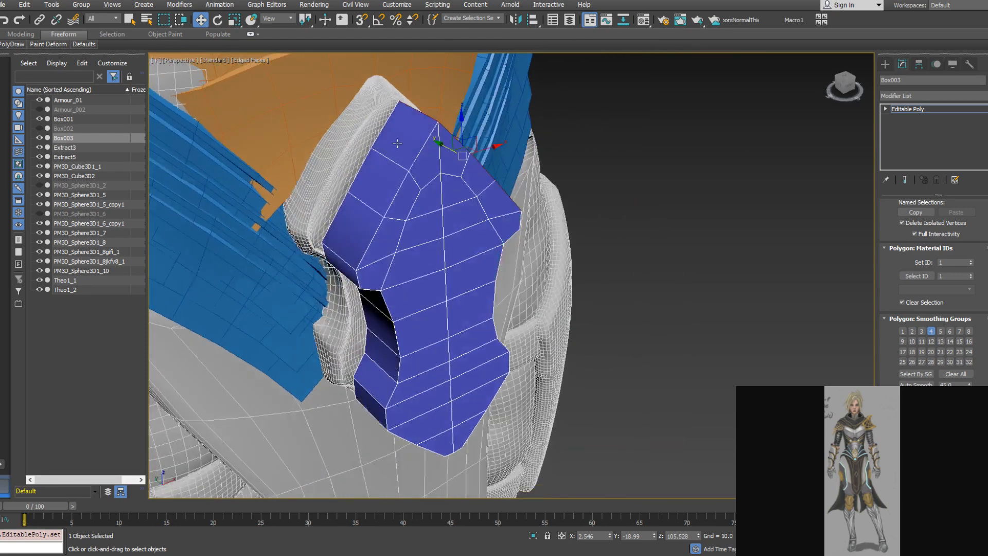
{"action": "left_click", "coordinate": [406, 146]}
{"action": "left_click", "coordinate": [390, 198], "text": "ctrl"}
{"action": "left_click", "coordinate": [351, 228], "text": "ctrl"}
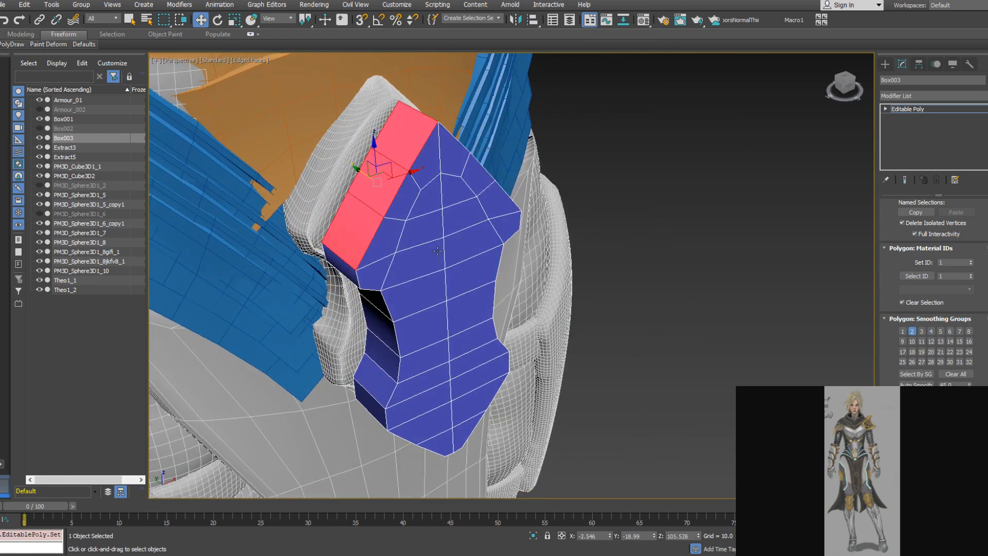
{"action": "left_click", "coordinate": [912, 335]}
Try to move all of the plate's polygons along Y towards the sculpted plate
{"action": "middle_click_drag", "start_coordinate": [561, 282], "coordinate": [293, 206], "text": "alt"}
{"action": "scroll", "coordinate": [374, 255], "scroll_direction": "down", "scroll_amount": 5}
{"action": "left_click_drag", "start_coordinate": [276, 97], "coordinate": [409, 329]}
{"action": "middle_click_drag", "start_coordinate": [406, 278], "coordinate": [379, 200], "text": "alt"}
{"action": "mouse_move", "coordinate": [388, 220]}
{"action": "left_mouse_down"}
{"action": "mouse_move", "coordinate": [452, 225]}
{"action": "mouse_move", "coordinate": [380, 220]}
{"action": "left_mouse_up"}
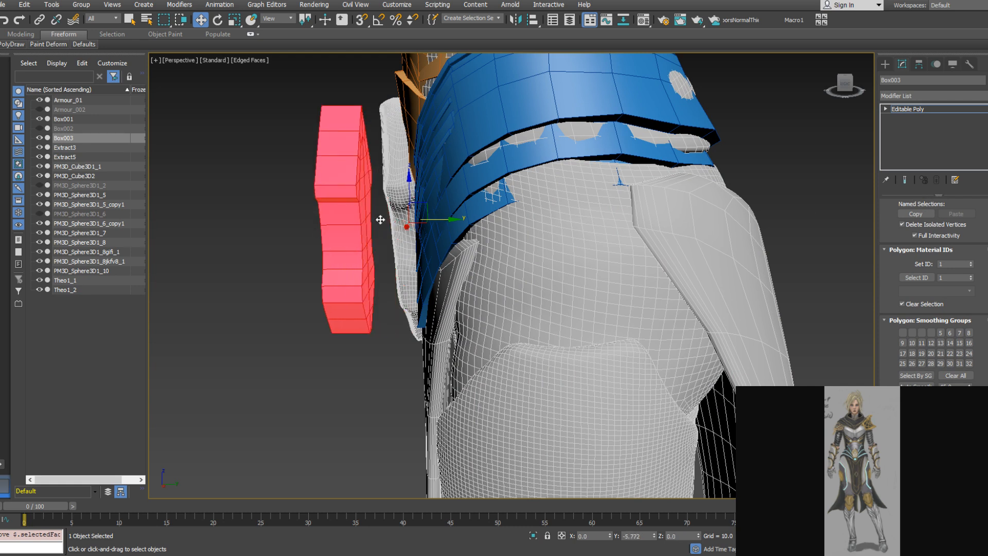
Apply TurboSmooth to the plate with 2 iterations, separated by smoothing groups
{"action": "left_click", "coordinate": [952, 108]}
{"action": "left_click", "coordinate": [983, 97]}
{"action": "left_click", "coordinate": [983, 96]}
{"action": "left_click", "coordinate": [983, 96]}
{"action": "scroll", "coordinate": [926, 242], "scroll_direction": "down", "scroll_amount": 20}
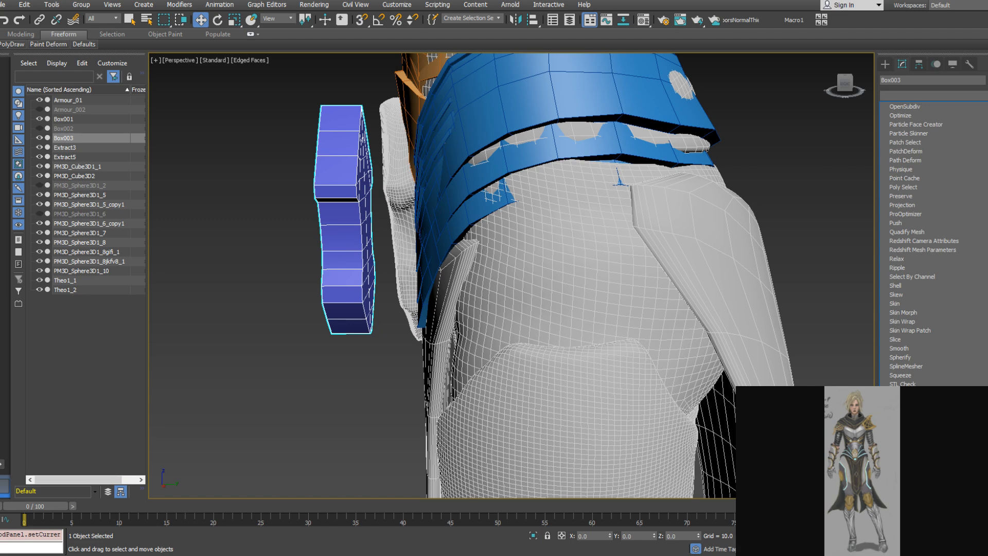
{"action": "left_click", "coordinate": [919, 455]}
{"action": "middle_click_drag", "start_coordinate": [468, 270], "coordinate": [571, 280], "text": "alt"}
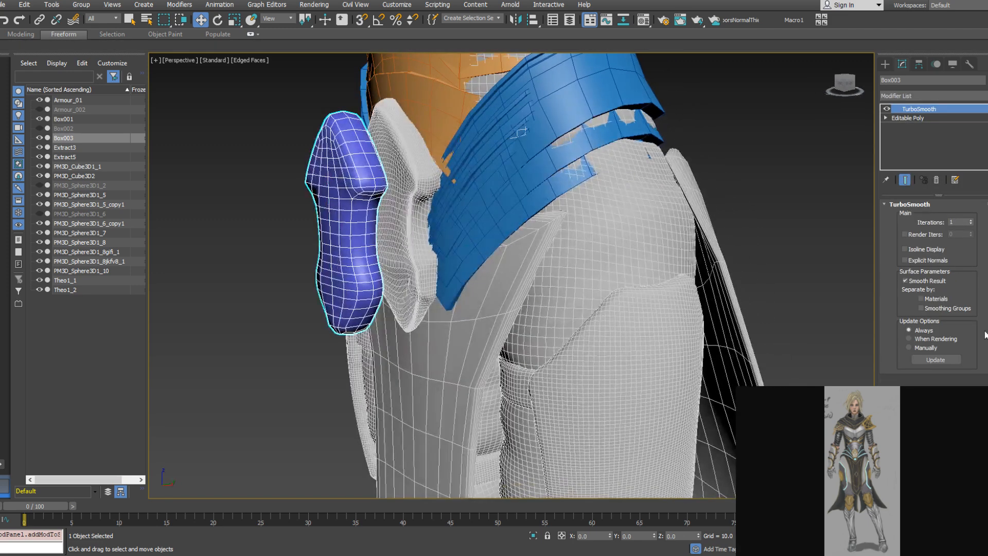
{"action": "left_click", "coordinate": [922, 307]}
{"action": "middle_click_drag", "start_coordinate": [858, 288], "coordinate": [770, 237], "text": "alt"}
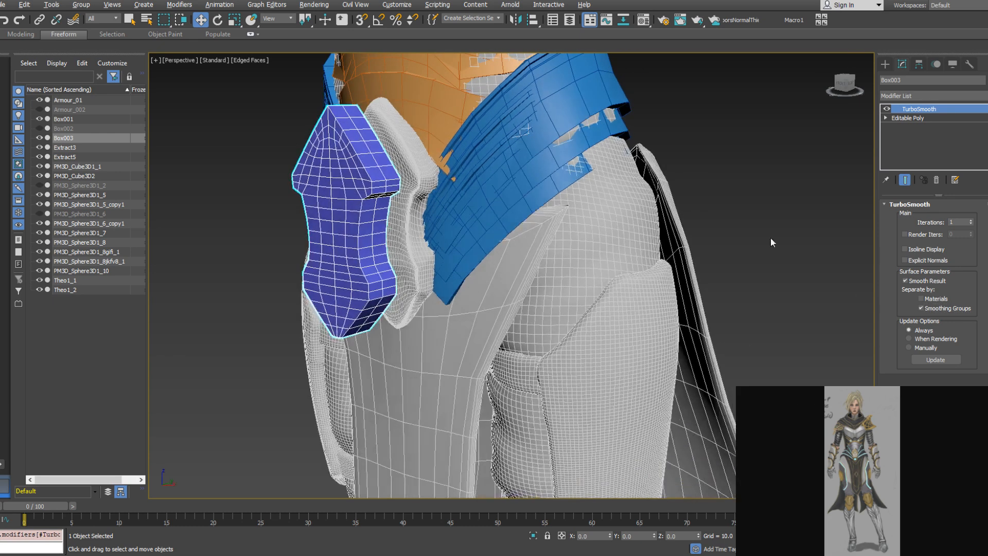
{"action": "left_click", "coordinate": [970, 221]}
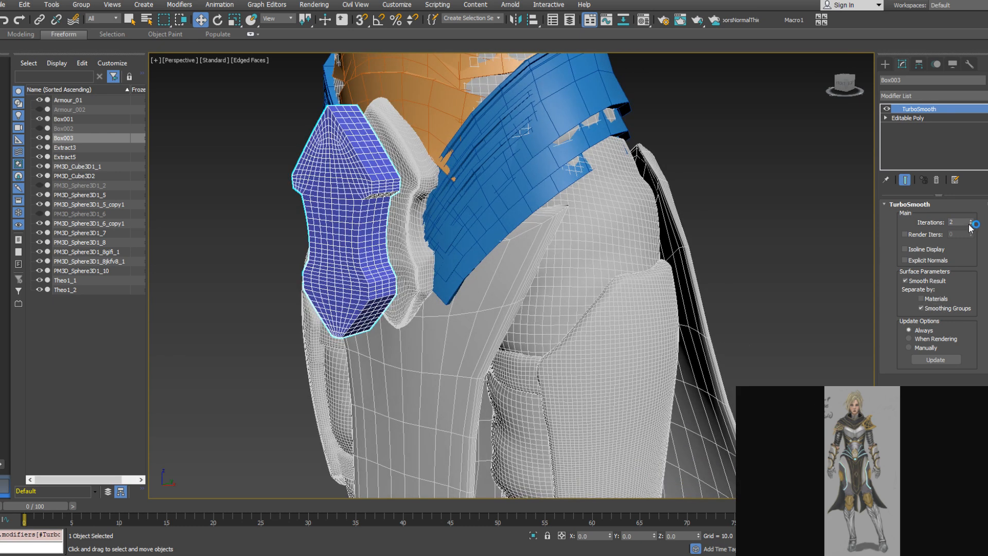
Stack a second TurboSmooth with 1 iteration on the plate and check the rounded edges from the front
{"action": "left_click", "coordinate": [926, 95]}
{"action": "left_click", "coordinate": [926, 96]}
{"action": "left_click", "coordinate": [926, 96]}
{"action": "scroll", "coordinate": [926, 241], "scroll_direction": "down", "scroll_amount": 20}
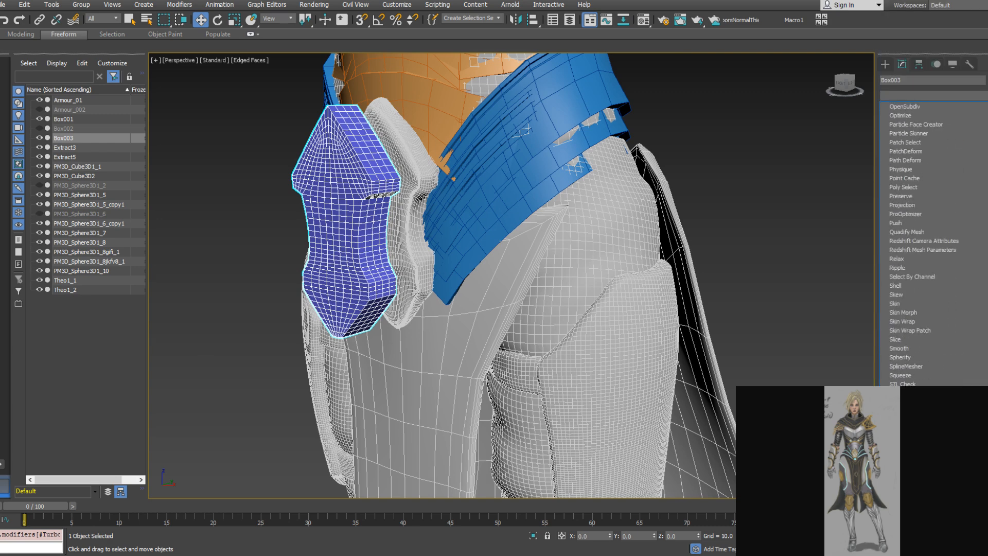
{"action": "left_click", "coordinate": [903, 463]}
{"action": "middle_click_drag", "start_coordinate": [407, 262], "coordinate": [565, 349], "text": "alt"}
{"action": "middle_click_drag", "start_coordinate": [575, 314], "coordinate": [523, 281], "text": "alt"}
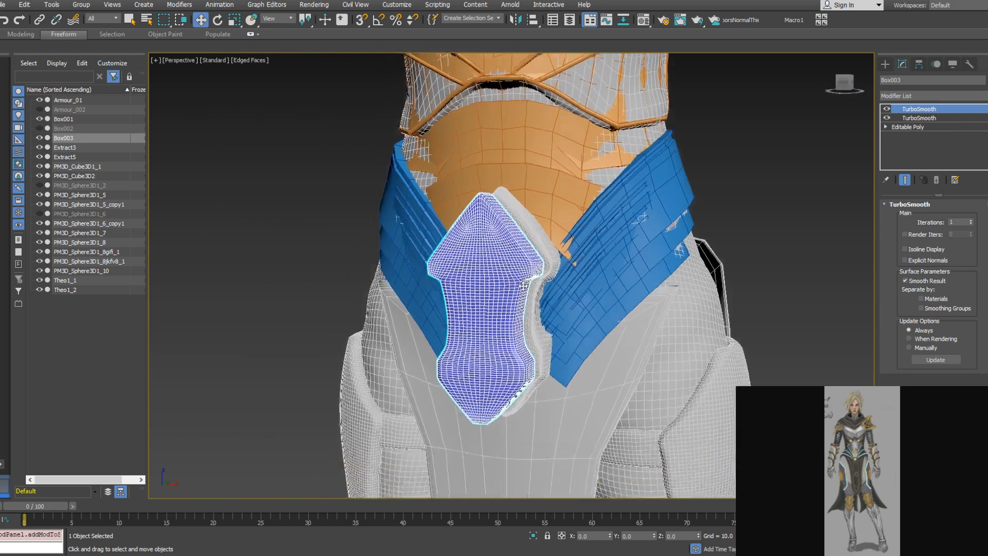
{"action": "scroll", "coordinate": [524, 281], "scroll_direction": "up", "scroll_amount": 3}
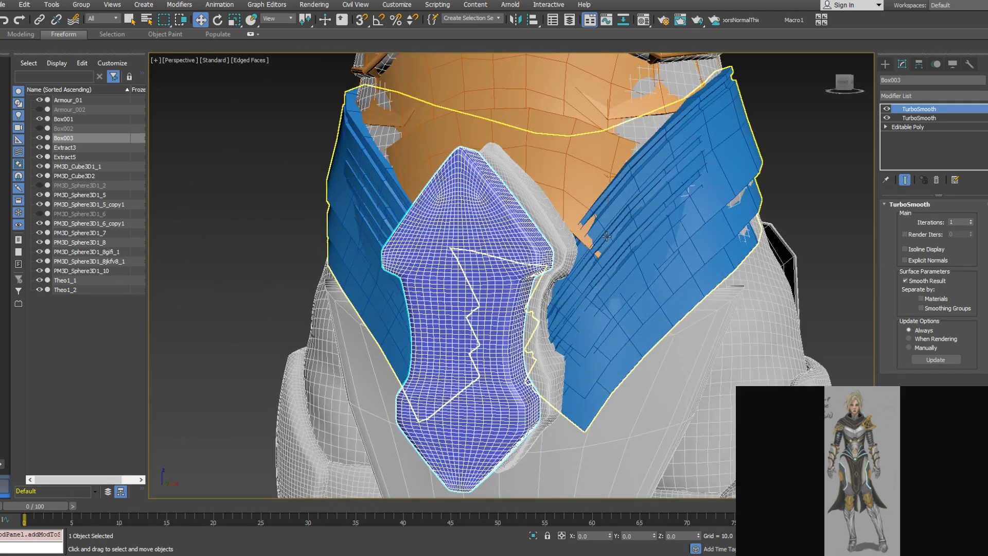
Select the plate's front outline edges together with the horizontal edges crossing it just above the lower flare
{"action": "left_click", "coordinate": [905, 127]}
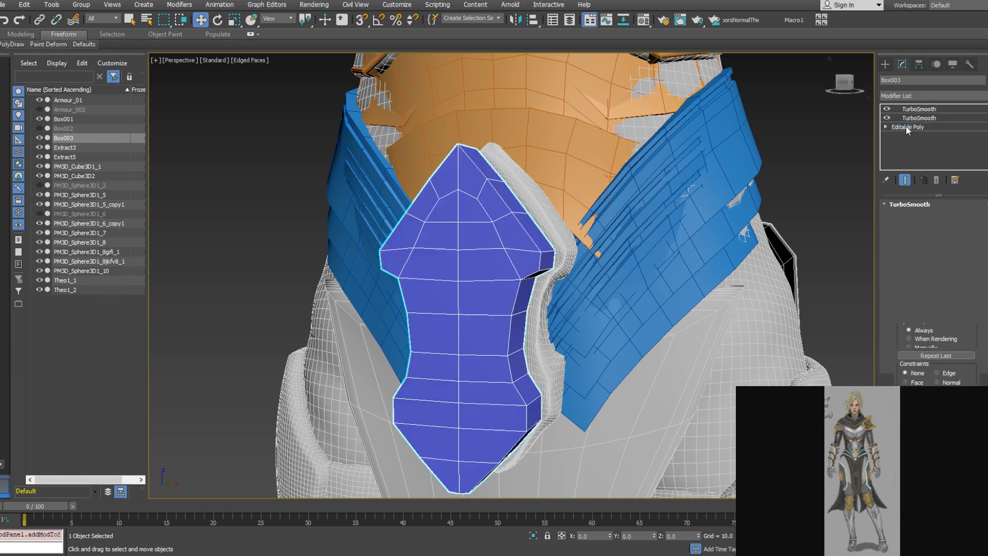
{"action": "middle_click_drag", "start_coordinate": [640, 269], "coordinate": [638, 207]}
{"action": "left_click", "coordinate": [924, 216]}
{"action": "scroll", "coordinate": [532, 198], "scroll_direction": "up", "scroll_amount": 1}
{"action": "middle_click_drag", "start_coordinate": [531, 198], "coordinate": [605, 185], "text": "alt"}
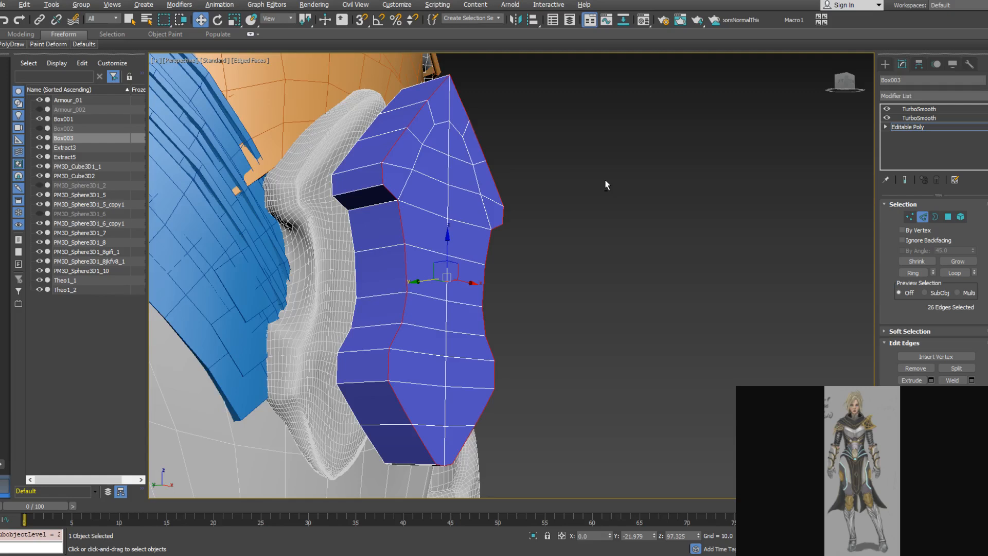
{"action": "middle_click_drag", "start_coordinate": [604, 179], "coordinate": [476, 237], "text": "alt"}
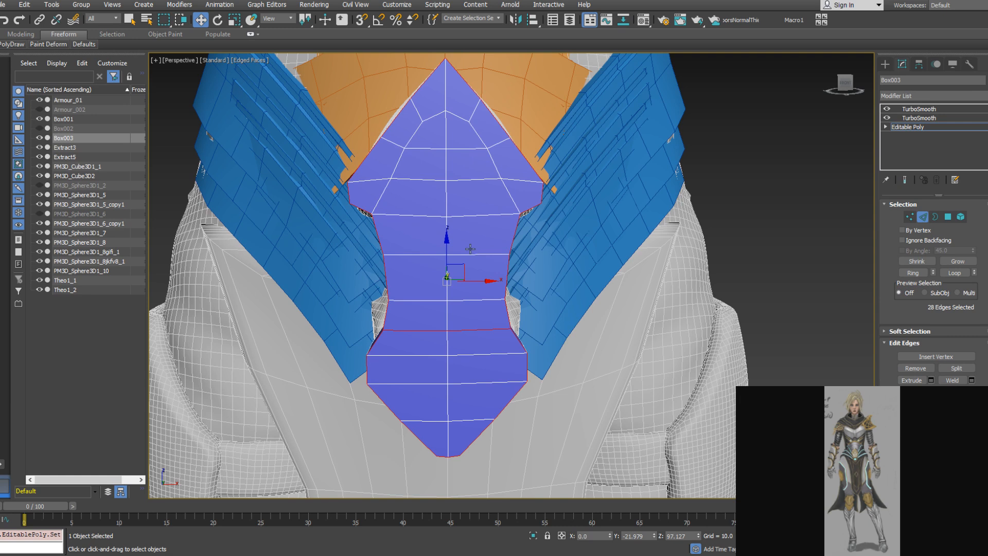
Save the scene
{"action": "middle_click_drag", "start_coordinate": [456, 264], "coordinate": [460, 313]}
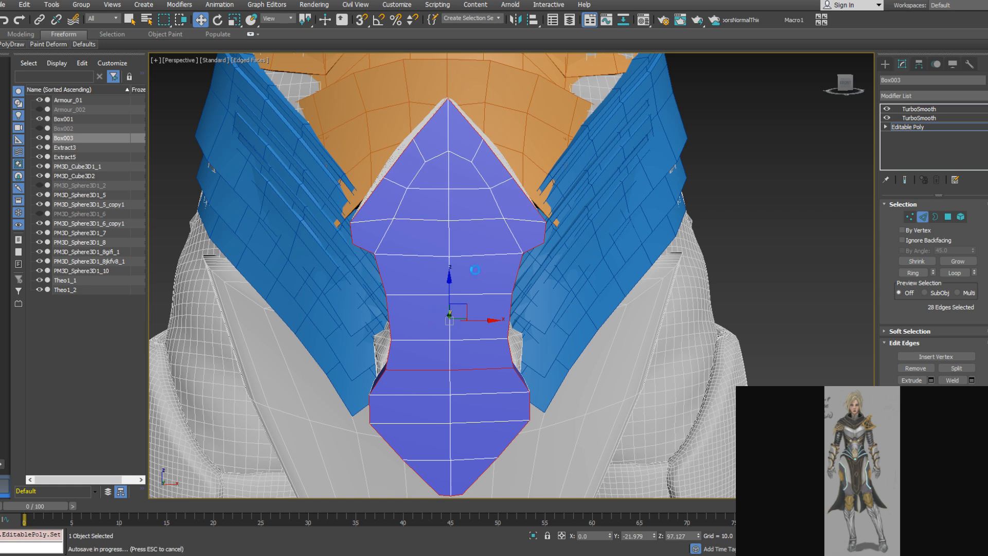
{"action": "middle_click_drag", "start_coordinate": [432, 269], "coordinate": [418, 274], "text": "alt"}
{"action": "key", "text": "ctrl+s"}
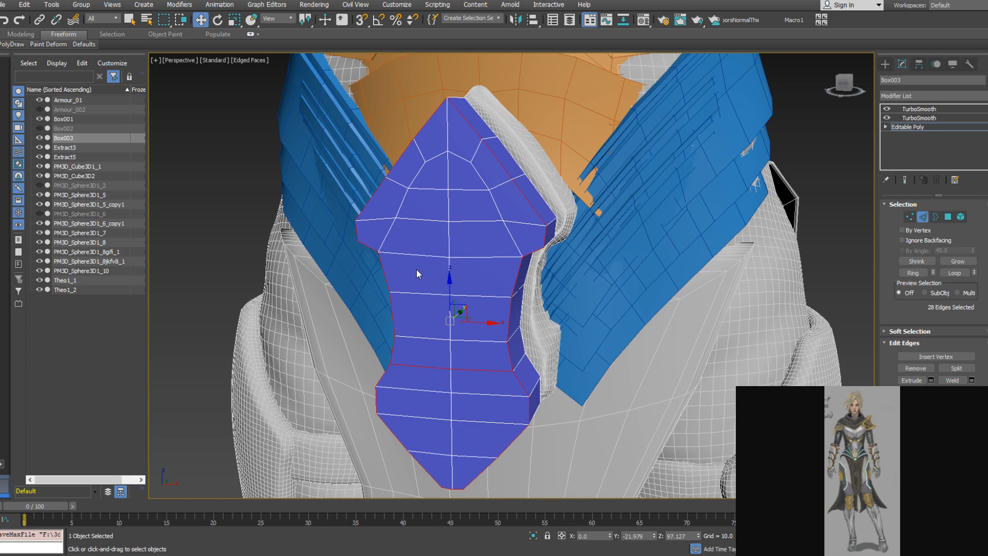
Create a separate shape from the plate's selected outline and cross edges
{"action": "middle_click_drag", "start_coordinate": [416, 270], "coordinate": [544, 251], "text": "alt"}
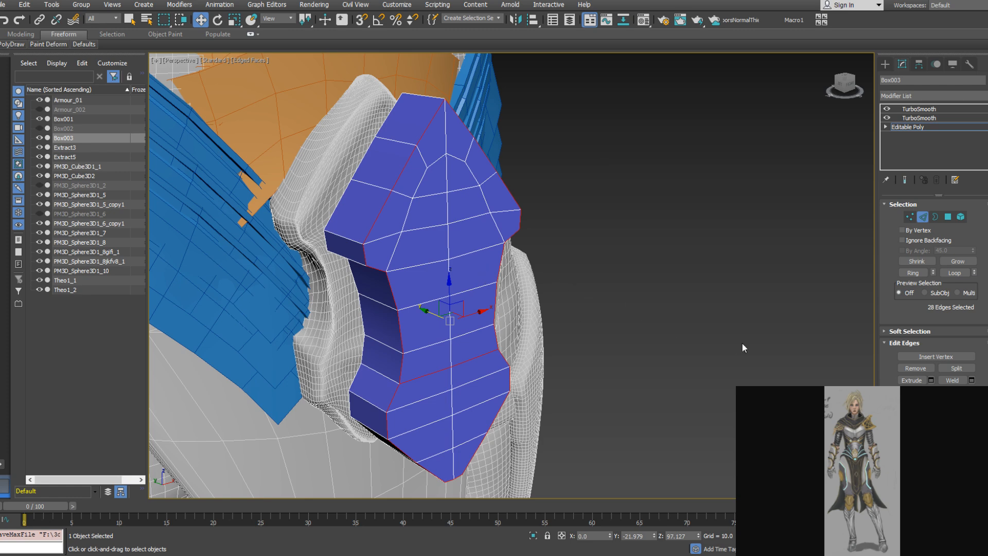
{"action": "middle_click_drag", "start_coordinate": [570, 325], "coordinate": [530, 308], "text": "alt"}
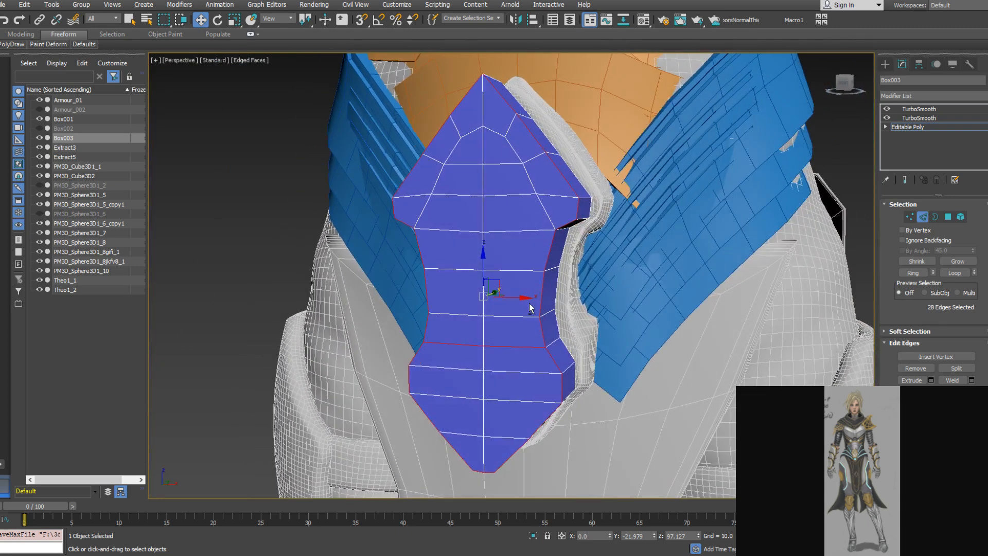
{"action": "mouse_move", "coordinate": [543, 254]}
{"action": "middle_mouse_down", "text": "alt"}
{"action": "mouse_move", "coordinate": [526, 257]}
{"action": "mouse_move", "coordinate": [532, 266]}
{"action": "middle_mouse_up", "text": "alt"}
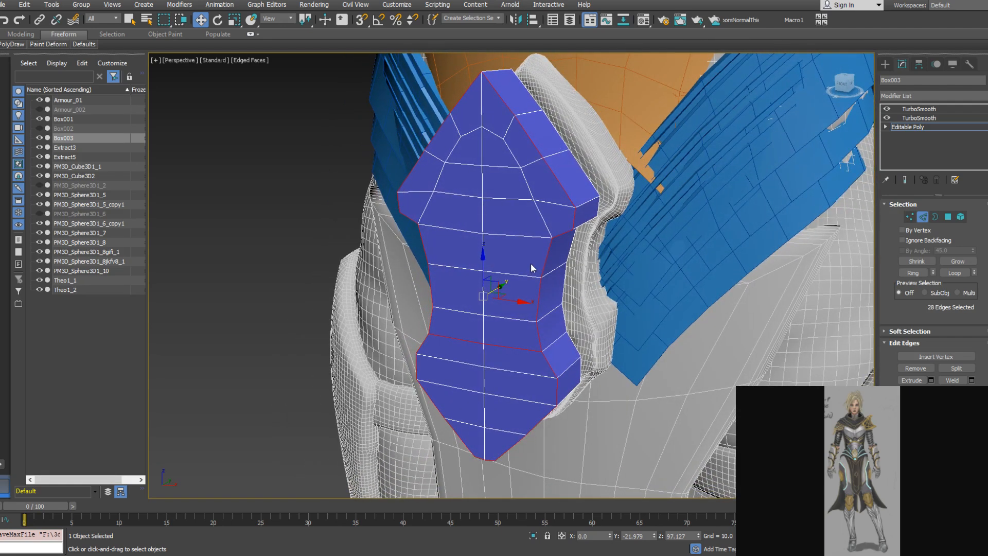
{"action": "middle_click_drag", "start_coordinate": [530, 264], "coordinate": [508, 237], "text": "alt"}
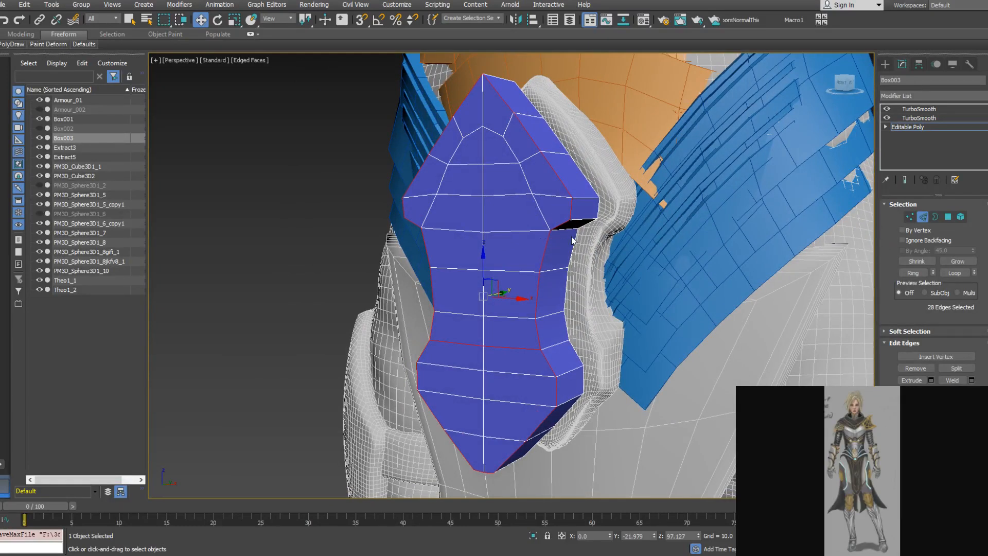
{"action": "right_click", "coordinate": [565, 257]}
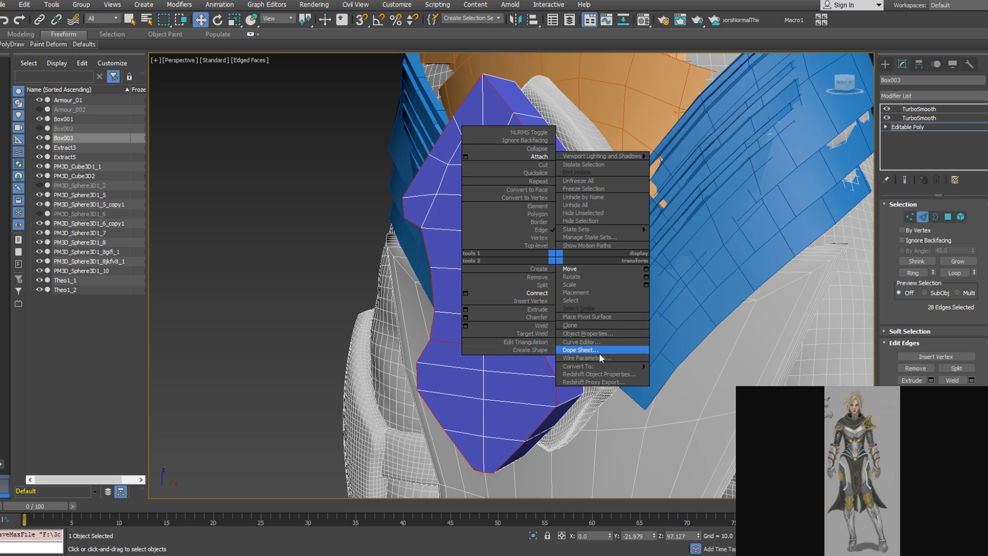
{"action": "mouse_move", "coordinate": [603, 368]}
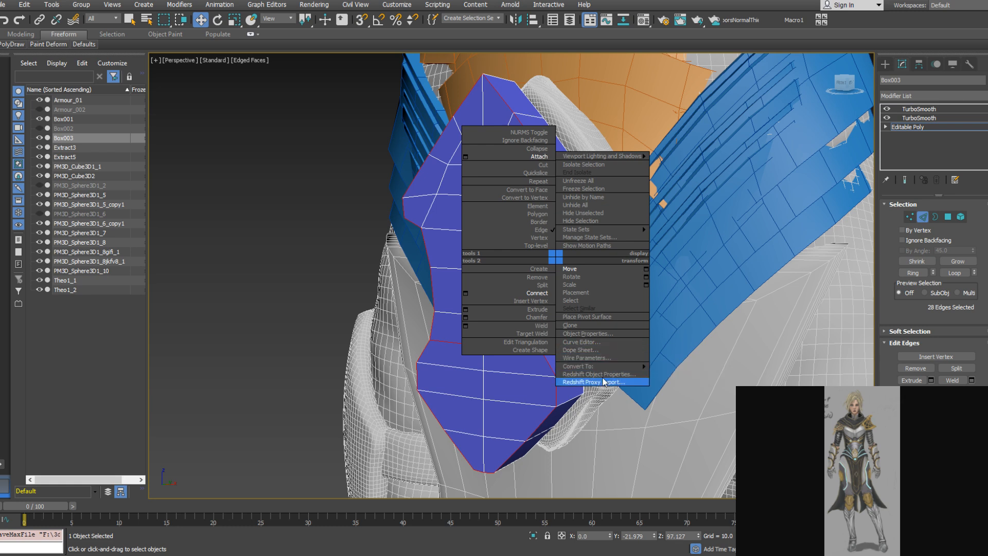
{"action": "left_click", "coordinate": [546, 350]}
{"action": "left_click", "coordinate": [464, 299]}
{"action": "middle_click_drag", "start_coordinate": [468, 298], "coordinate": [739, 160], "text": "alt"}
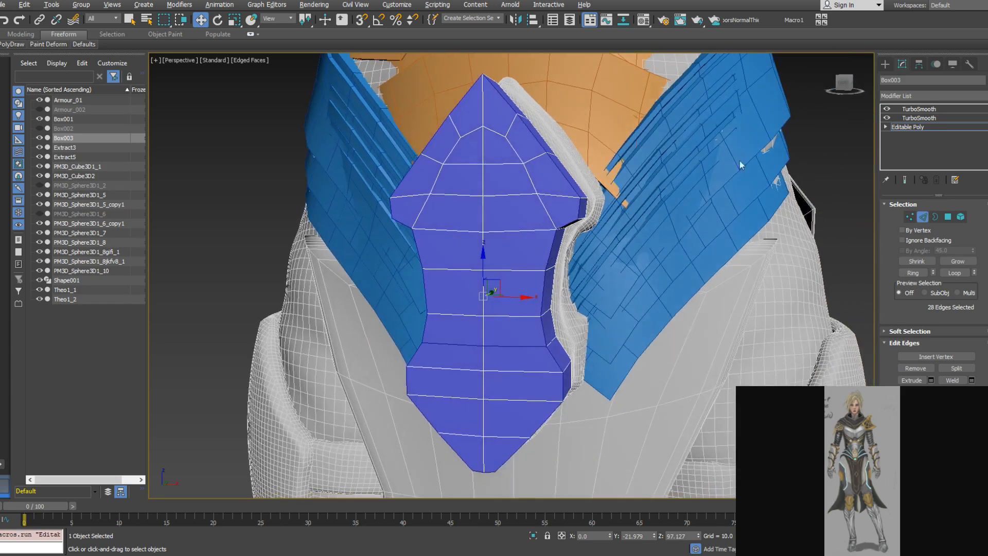
Select the new outline spline and enable its thickness display in the viewport
{"action": "left_click", "coordinate": [907, 127]}
{"action": "left_click", "coordinate": [552, 245]}
{"action": "middle_click_drag", "start_coordinate": [552, 245], "coordinate": [742, 236], "text": "alt"}
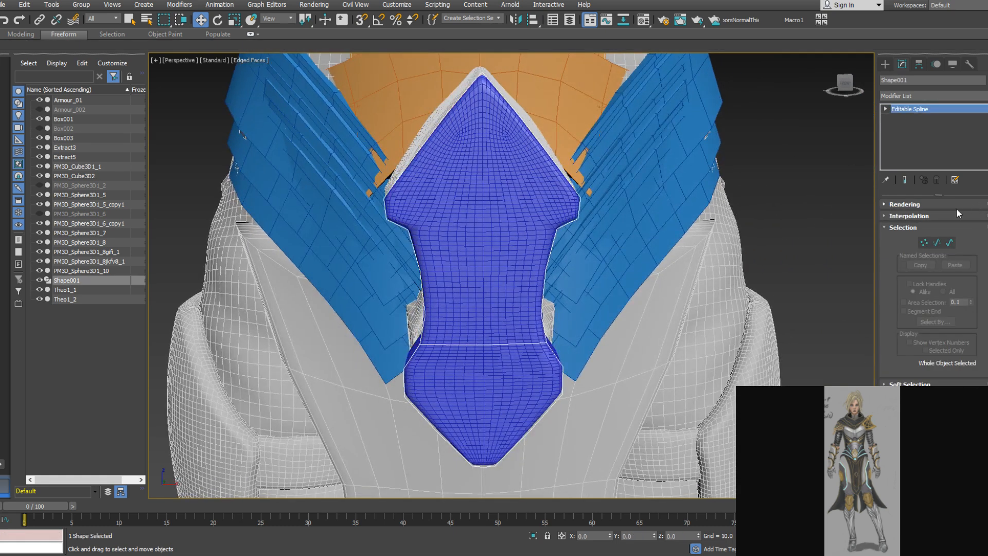
{"action": "left_click", "coordinate": [895, 204]}
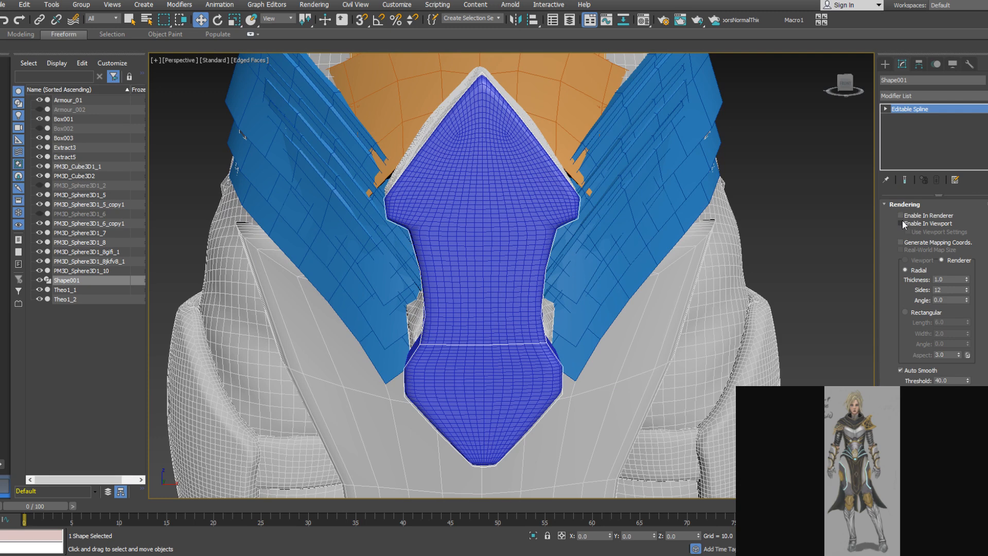
{"action": "left_click", "coordinate": [901, 223]}
{"action": "middle_click_drag", "start_coordinate": [604, 235], "coordinate": [541, 221], "text": "alt"}
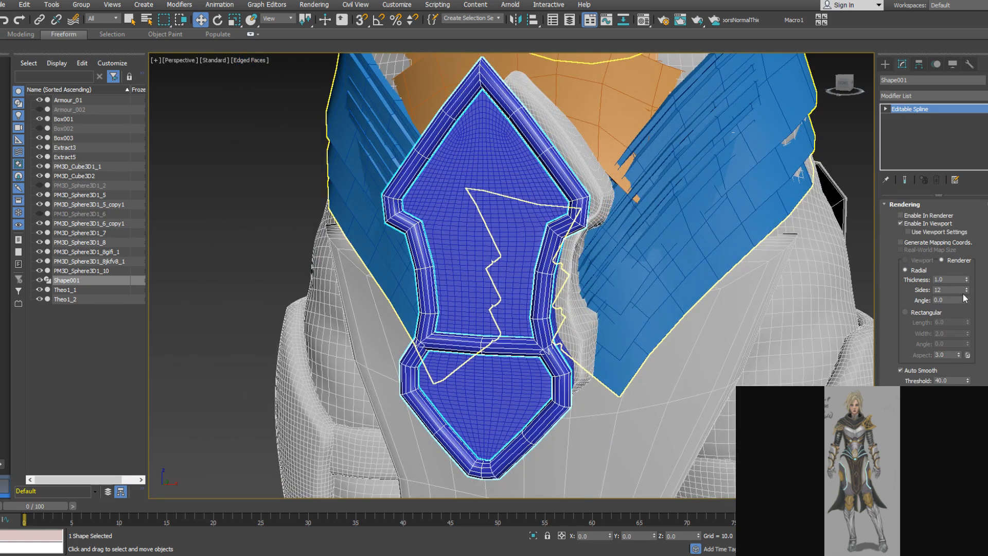
Give the outline spline's radial profile 6 sides and a thickness of 0.5
{"action": "left_click_drag", "start_coordinate": [966, 292], "coordinate": [967, 292]}
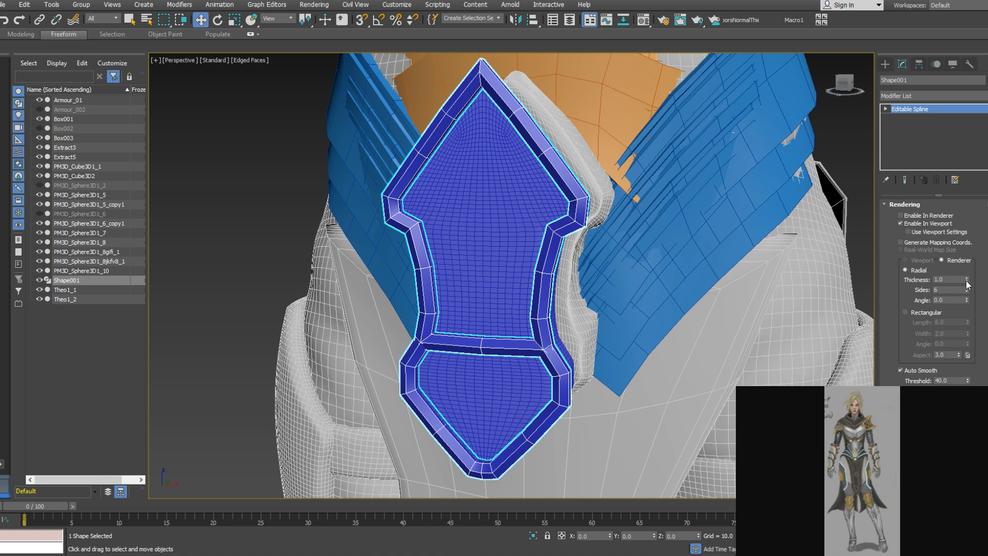
{"action": "left_click_drag", "start_coordinate": [966, 282], "coordinate": [968, 306]}
{"action": "middle_click_drag", "start_coordinate": [607, 280], "coordinate": [504, 295], "text": "alt"}
{"action": "scroll", "coordinate": [519, 282], "scroll_direction": "up", "scroll_amount": 6}
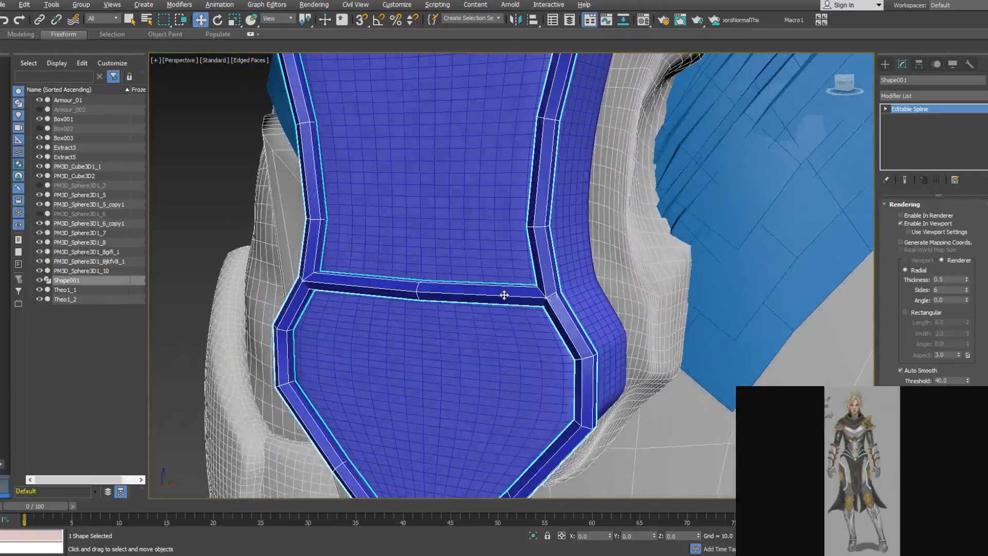
{"action": "key", "text": "z"}
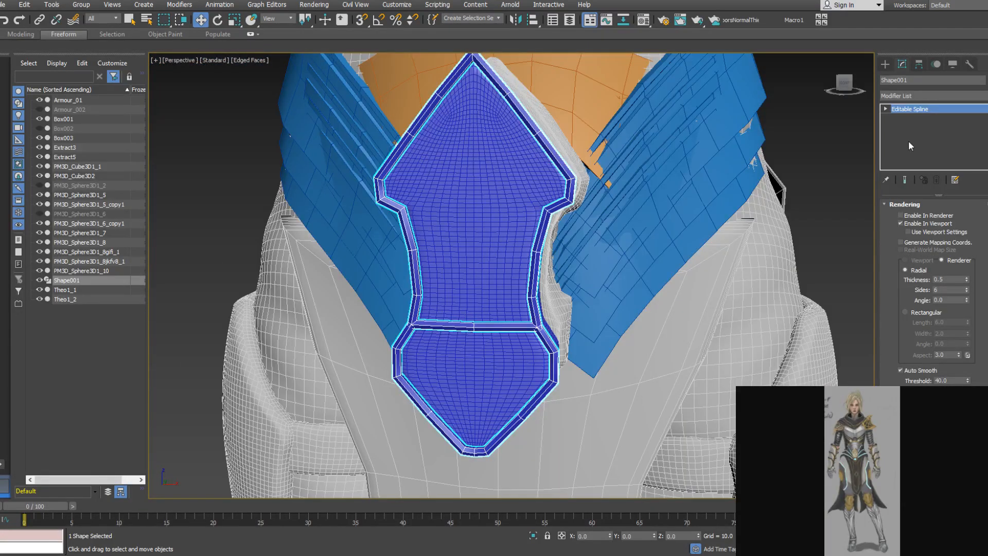
Convert the outline trim to an Editable Poly and assign all its polygons to smoothing group 1
{"action": "right_click", "coordinate": [909, 142]}
{"action": "left_click", "coordinate": [940, 227]}
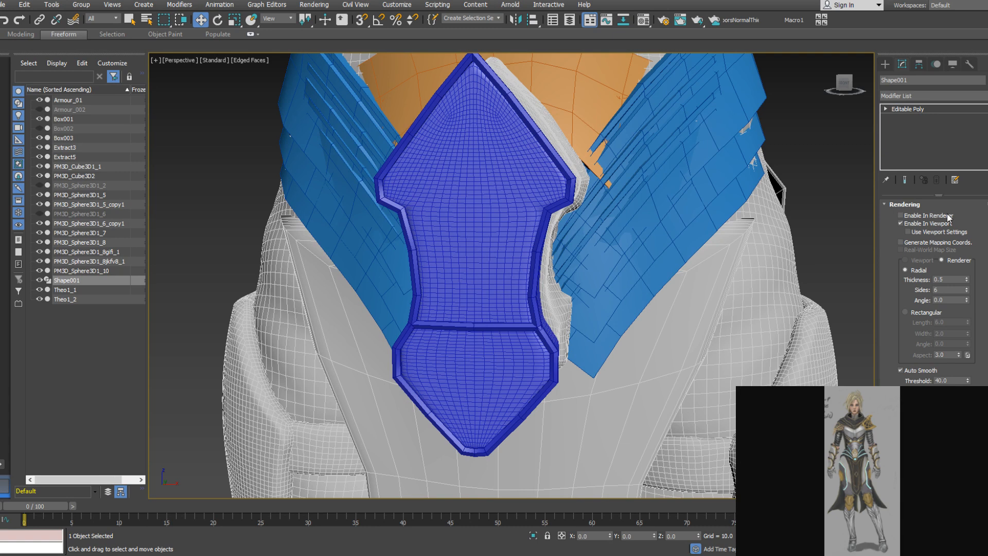
{"action": "left_click", "coordinate": [947, 216]}
{"action": "scroll", "coordinate": [458, 190], "scroll_direction": "down", "scroll_amount": 3}
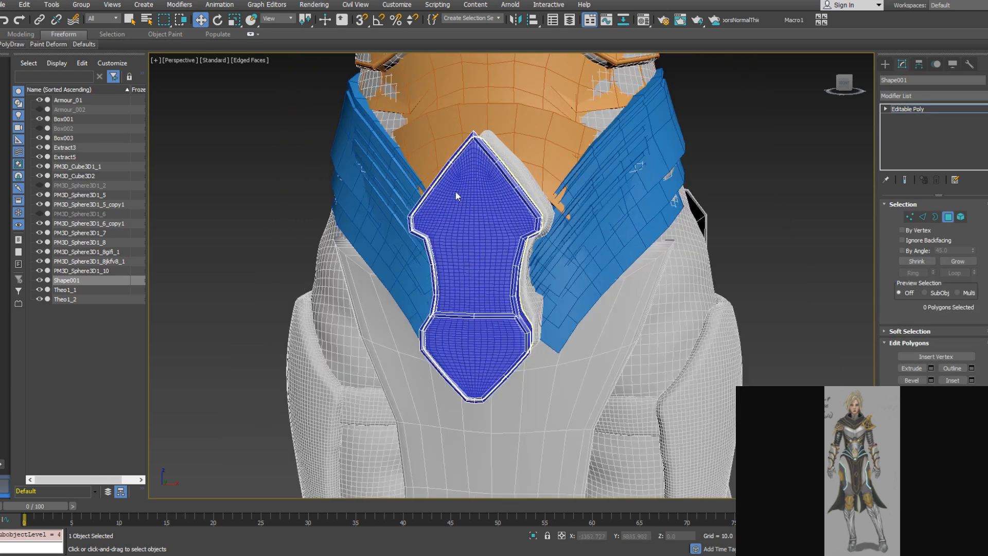
{"action": "left_click_drag", "start_coordinate": [543, 394], "coordinate": [543, 394]}
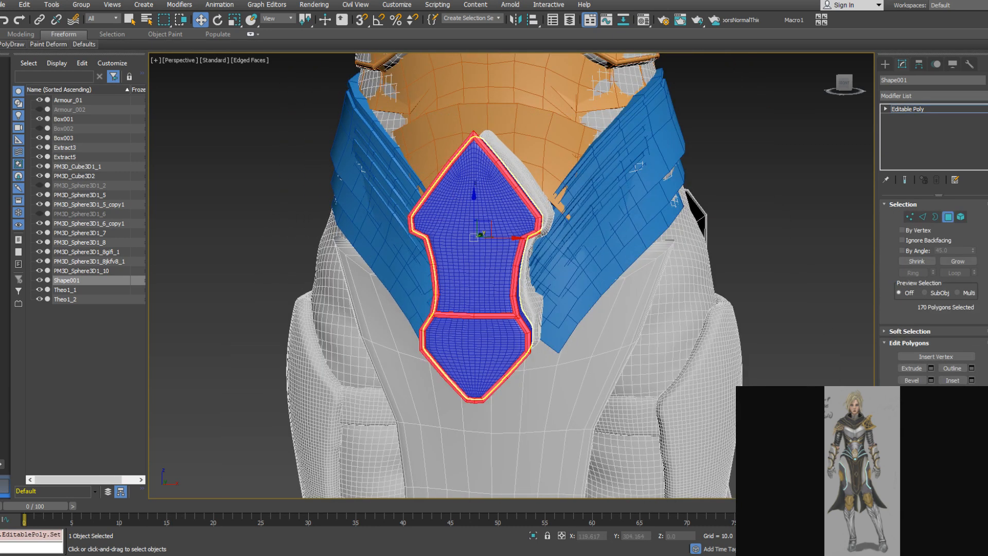
{"action": "scroll", "coordinate": [957, 376], "scroll_direction": "down", "scroll_amount": 5}
{"action": "scroll", "coordinate": [958, 376], "scroll_direction": "down", "scroll_amount": 5}
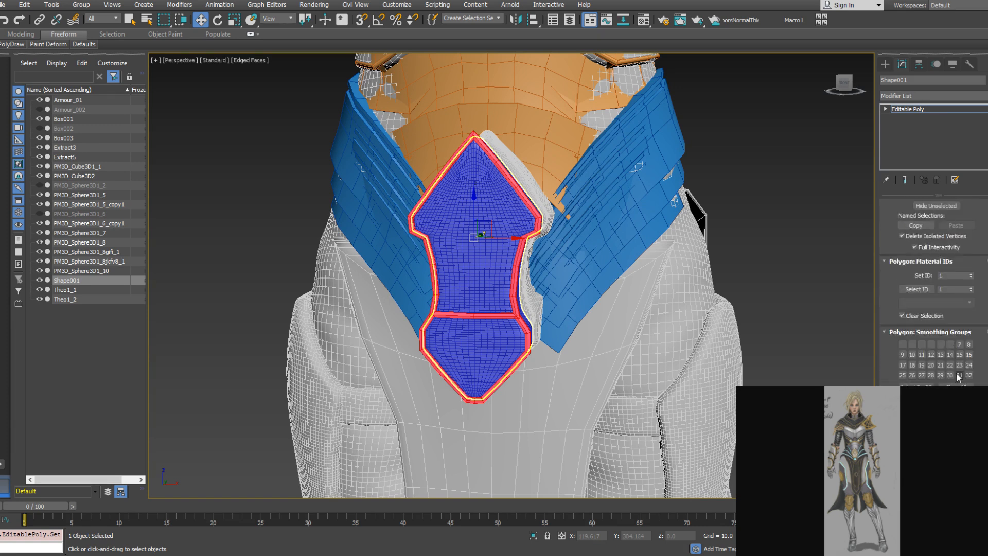
{"action": "left_click", "coordinate": [902, 343]}
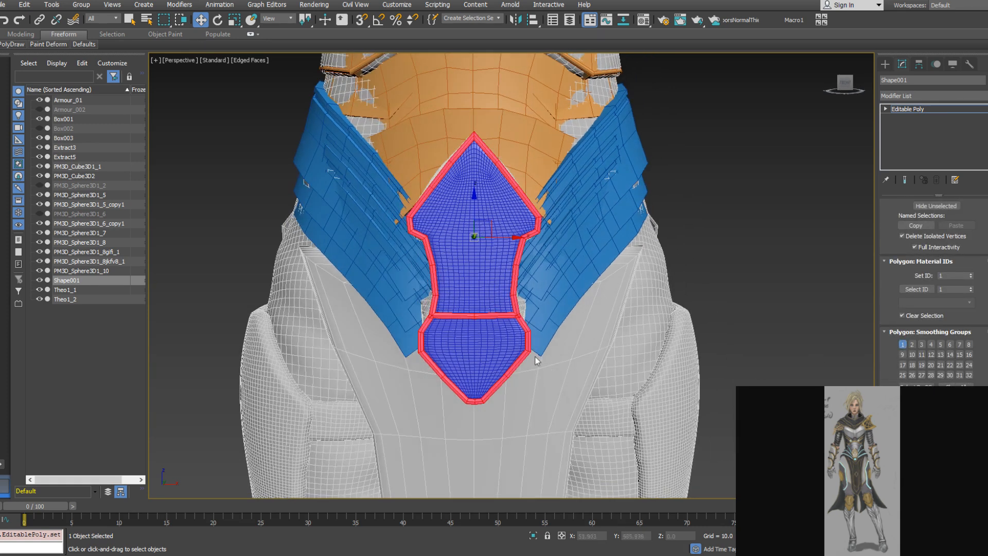
Move alternate trim segments, including the lower diagonals, shoulder undersides and one upper diagonal, from smoothing group 1 to group 2
{"action": "scroll", "coordinate": [541, 362], "scroll_direction": "up", "scroll_amount": 3}
{"action": "left_click", "coordinate": [526, 315]}
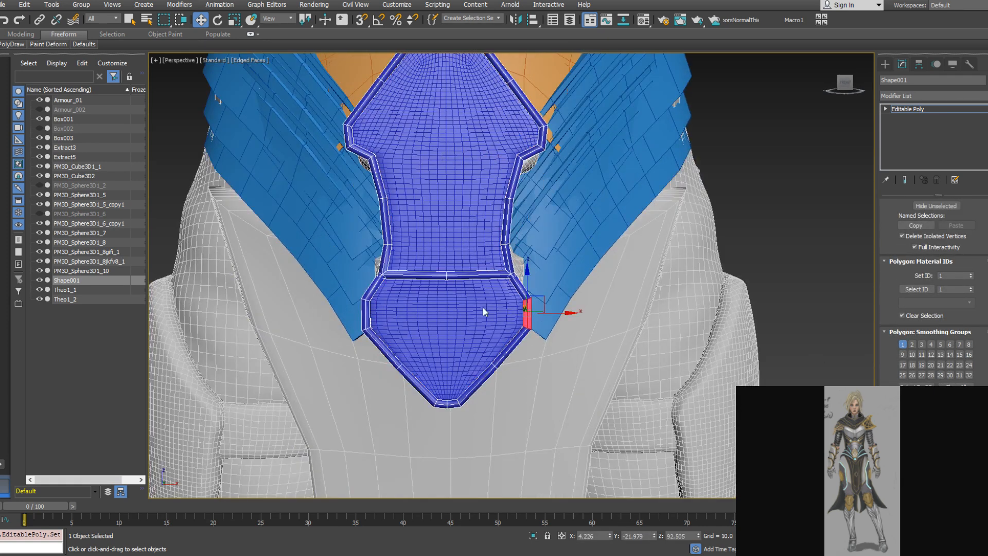
{"action": "left_click", "coordinate": [517, 286]}
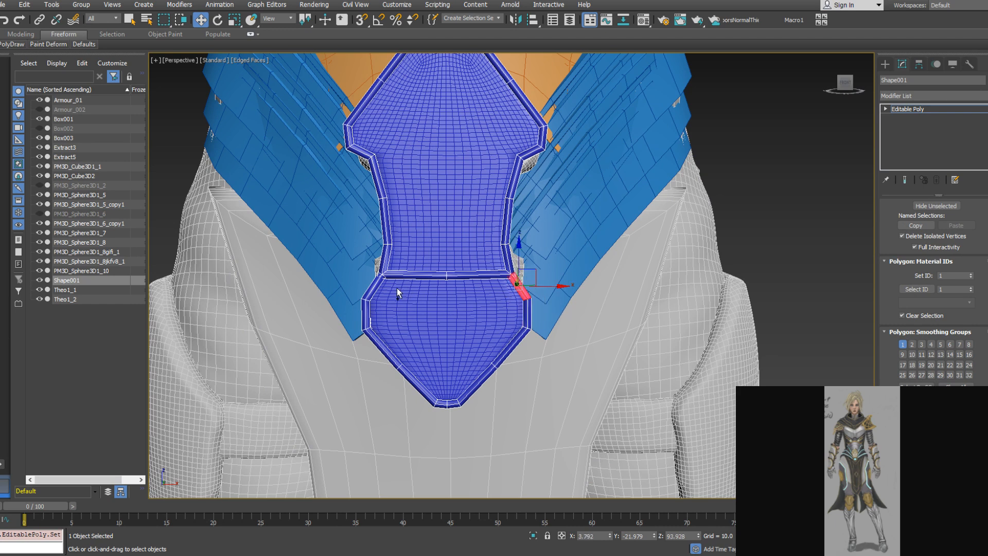
{"action": "left_click", "coordinate": [368, 290], "text": "ctrl"}
{"action": "left_click_drag", "start_coordinate": [396, 323], "coordinate": [410, 407], "text": "ctrl"}
{"action": "left_click_drag", "start_coordinate": [517, 393], "coordinate": [491, 358], "text": "ctrl"}
{"action": "middle_click_drag", "start_coordinate": [489, 227], "coordinate": [507, 337]}
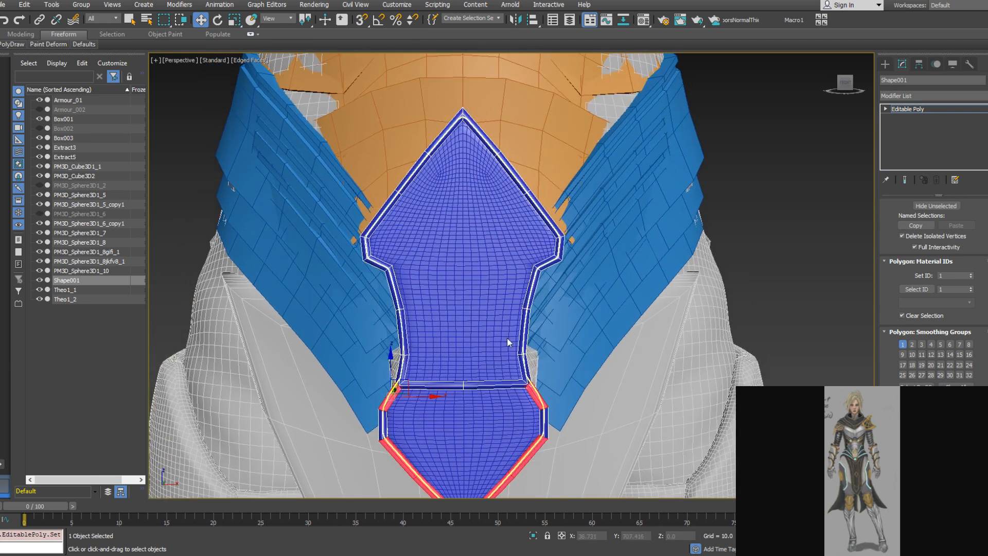
{"action": "left_click", "coordinate": [546, 263], "text": "ctrl"}
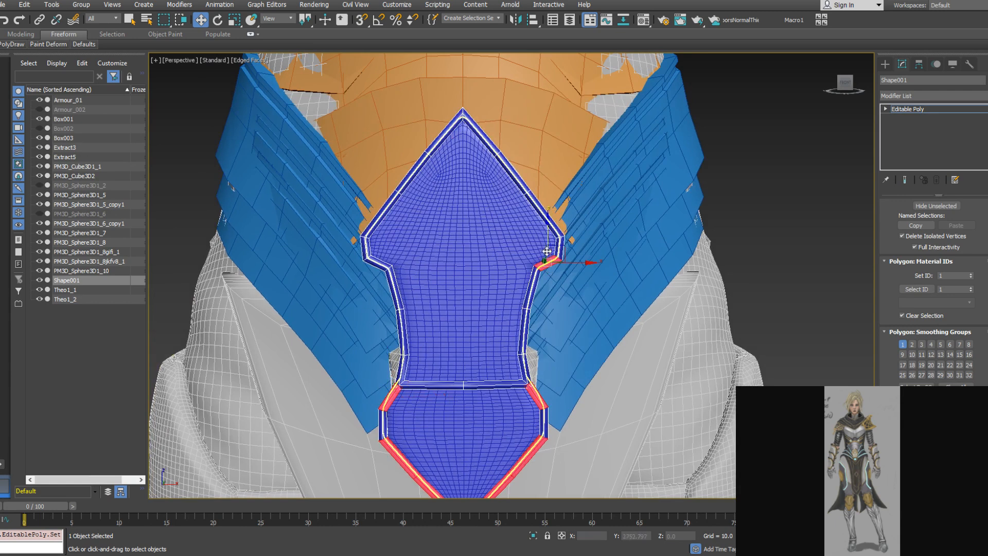
{"action": "left_click", "coordinate": [547, 214], "text": "ctrl"}
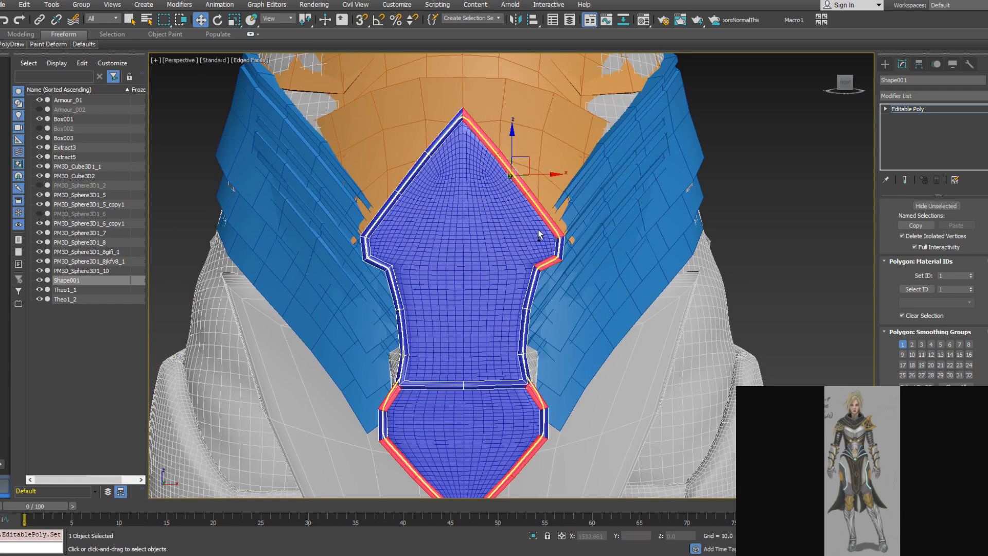
{"action": "left_click", "coordinate": [381, 266], "text": "ctrl"}
{"action": "left_click", "coordinate": [911, 344]}
{"action": "left_click", "coordinate": [903, 344]}
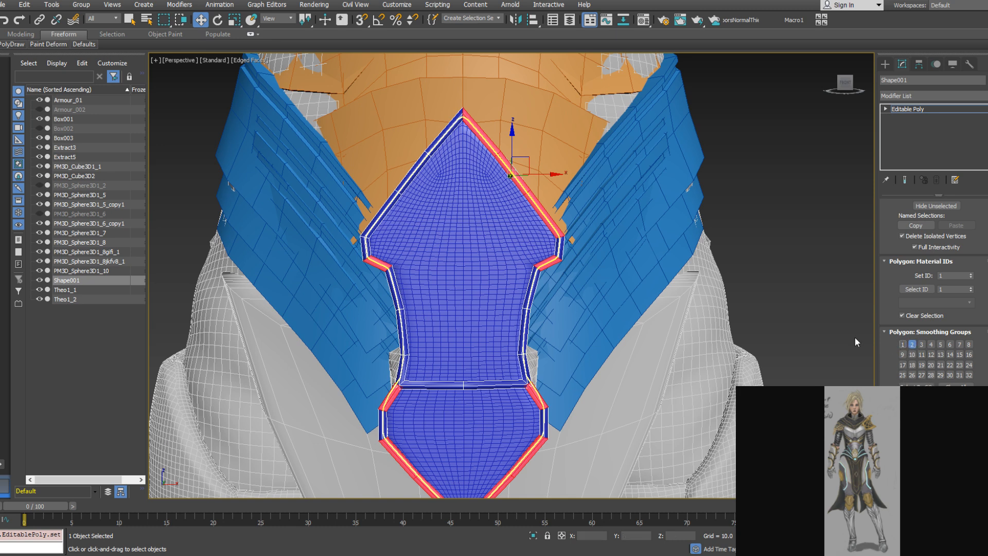
Move the trim's remaining upper diagonal segment from smoothing group 1 to group 3
{"action": "left_click_drag", "start_coordinate": [379, 151], "coordinate": [436, 225]}
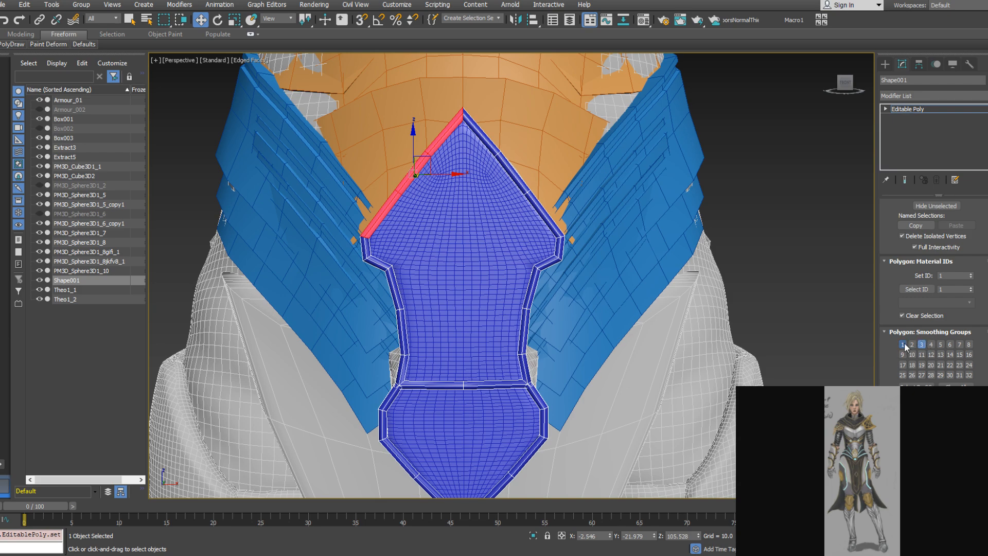
{"action": "middle_click_drag", "start_coordinate": [470, 301], "coordinate": [457, 268], "text": "alt"}
{"action": "scroll", "coordinate": [458, 270], "scroll_direction": "up", "scroll_amount": 5}
{"action": "middle_click_drag", "start_coordinate": [514, 309], "coordinate": [492, 329], "text": "alt"}
{"action": "scroll", "coordinate": [471, 324], "scroll_direction": "up", "scroll_amount": 2}
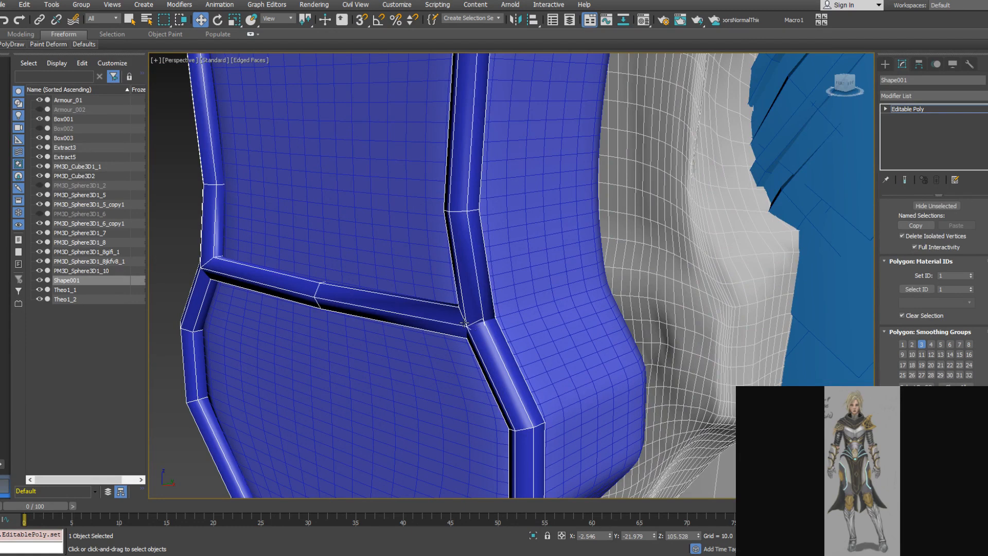
Check in Element mode which trim segments are connected to the crossbar
{"action": "left_click", "coordinate": [886, 108]}
{"action": "left_click", "coordinate": [907, 154]}
{"action": "left_click", "coordinate": [394, 307]}
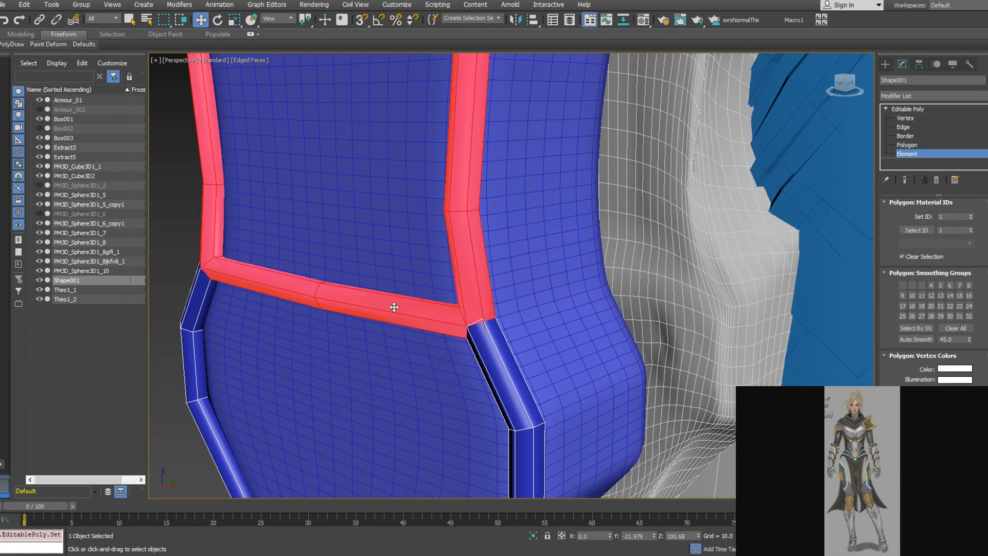
{"action": "scroll", "coordinate": [408, 309], "scroll_direction": "up", "scroll_amount": 3}
{"action": "scroll", "coordinate": [425, 308], "scroll_direction": "down", "scroll_amount": 4}
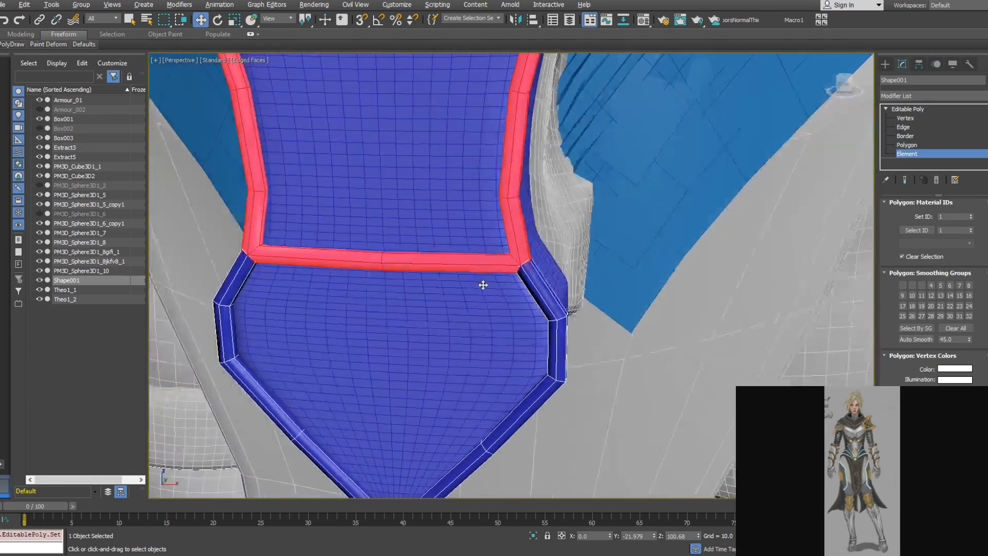
Move the trim's crossbar polygons from smoothing group 1 to group 2
{"action": "left_click", "coordinate": [910, 145]}
{"action": "left_click_drag", "start_coordinate": [418, 345], "coordinate": [417, 344]}
{"action": "middle_click_drag", "start_coordinate": [440, 348], "coordinate": [488, 317], "text": "alt"}
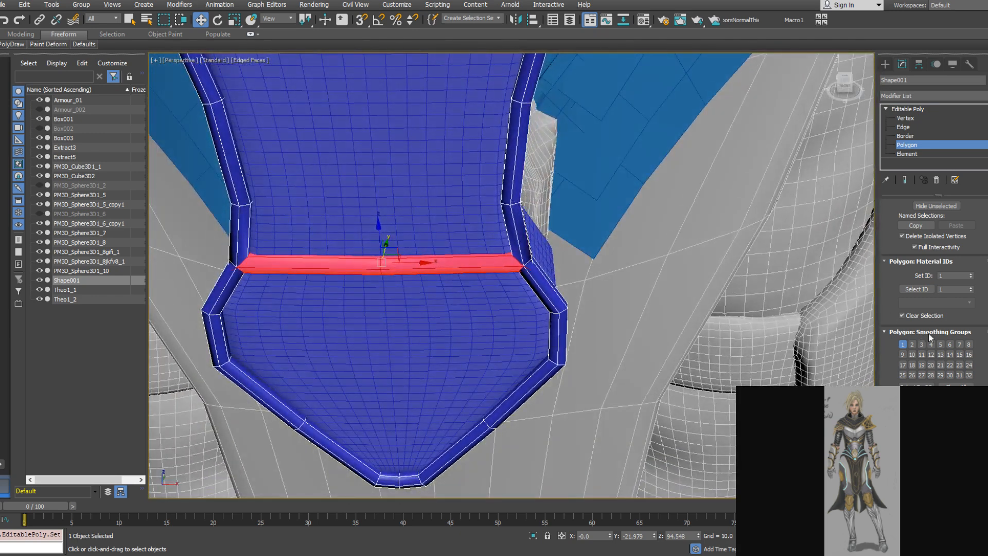
{"action": "left_click", "coordinate": [508, 234]}
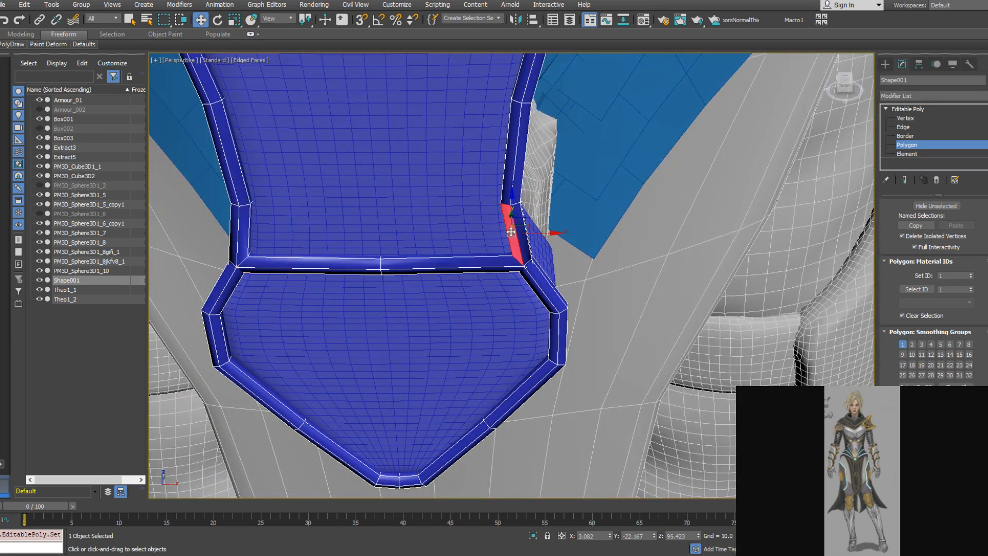
{"action": "left_click_drag", "start_coordinate": [399, 312], "coordinate": [399, 314]}
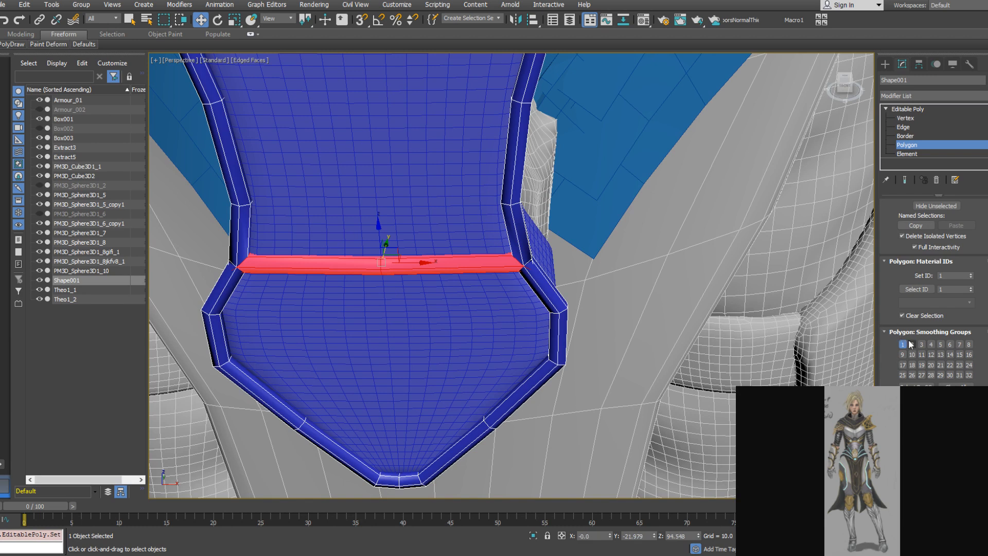
{"action": "left_click", "coordinate": [903, 344]}
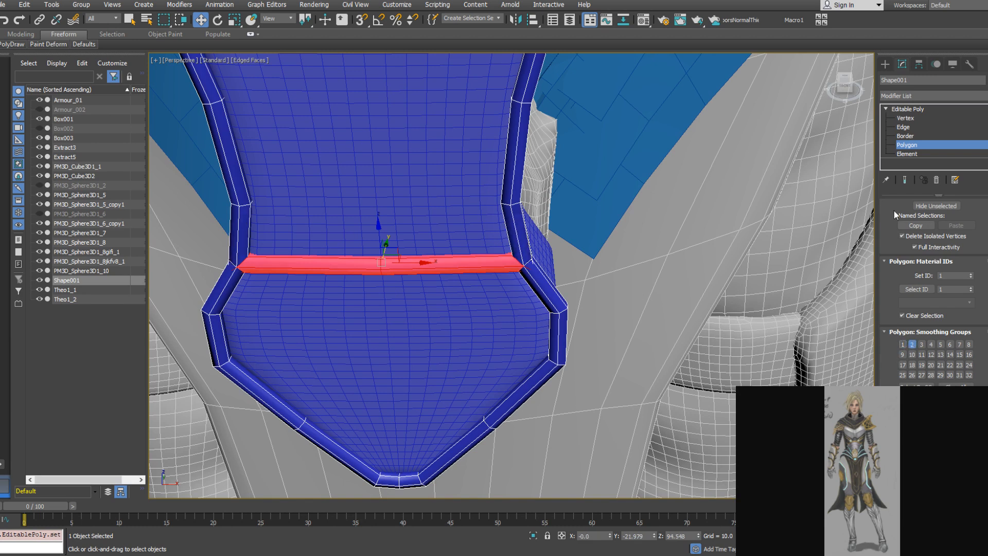
Check the lower trim loop as an element and move the polygons at the crossbar's end from smoothing group 1 to group 9
{"action": "left_click", "coordinate": [907, 154]}
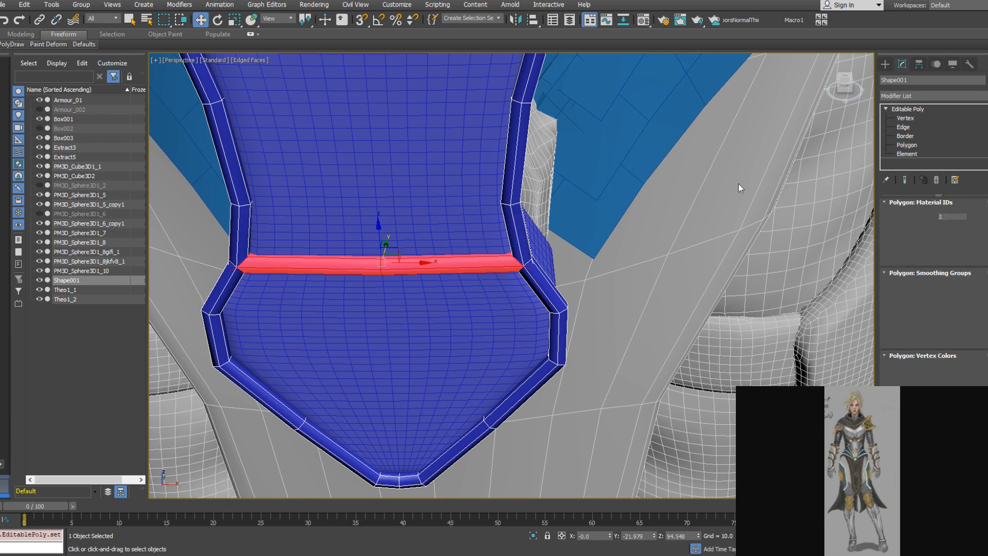
{"action": "left_click", "coordinate": [549, 291]}
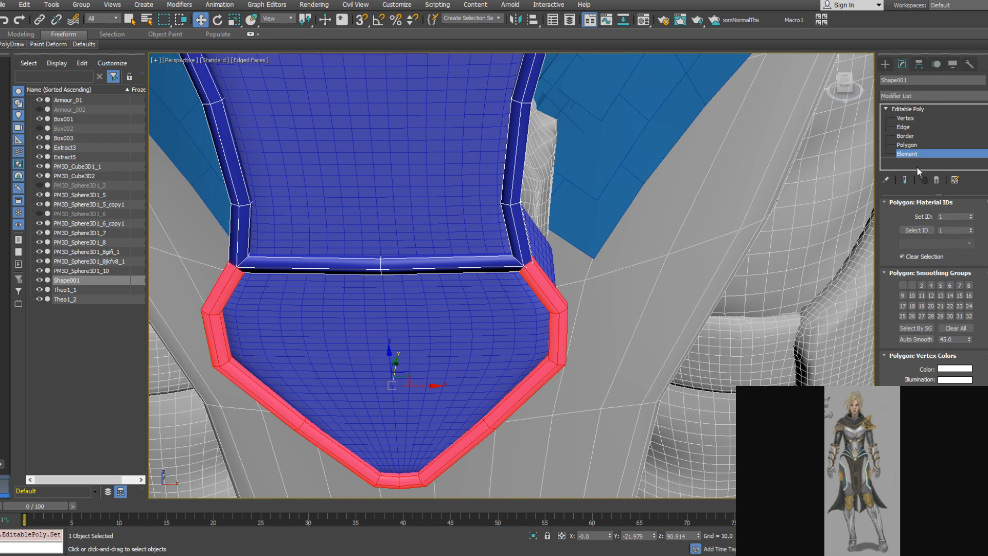
{"action": "middle_click_drag", "start_coordinate": [717, 279], "coordinate": [682, 231], "text": "alt"}
{"action": "key", "text": "4"}
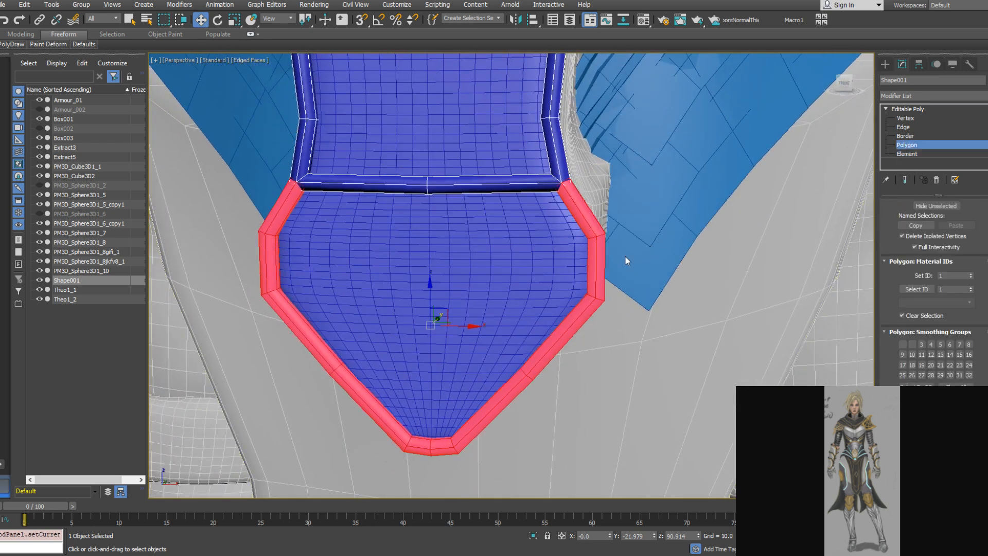
{"action": "left_click_drag", "start_coordinate": [558, 453], "coordinate": [559, 454]}
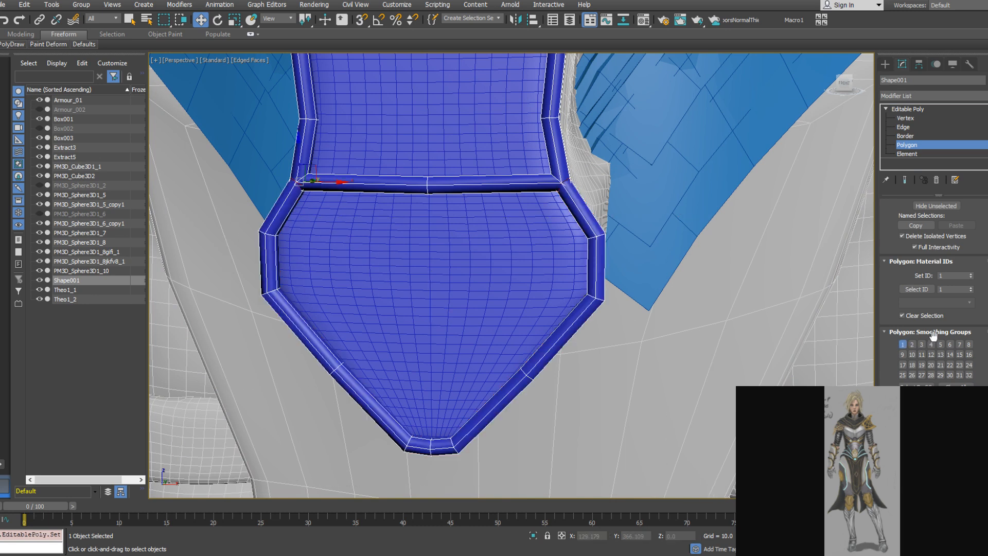
{"action": "left_click", "coordinate": [903, 354]}
{"action": "left_click", "coordinate": [902, 344]}
{"action": "left_click", "coordinate": [902, 147]}
{"action": "scroll", "coordinate": [596, 288], "scroll_direction": "down", "scroll_amount": 3}
{"action": "mouse_move", "coordinate": [591, 252]}
{"action": "middle_mouse_down", "text": "alt"}
{"action": "mouse_move", "coordinate": [541, 238]}
{"action": "mouse_move", "coordinate": [581, 236]}
{"action": "middle_mouse_up", "text": "alt"}
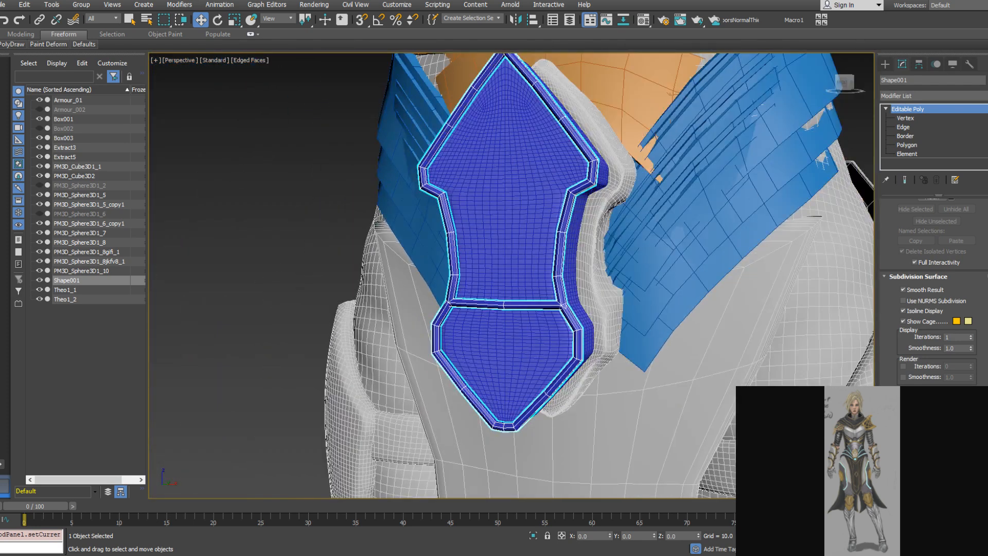
Apply TurboSmooth to the outline trim with 2 iterations, separated by smoothing groups
{"action": "left_click", "coordinate": [920, 96]}
{"action": "left_click", "coordinate": [926, 95]}
{"action": "left_click", "coordinate": [926, 96]}
{"action": "scroll", "coordinate": [933, 205], "scroll_direction": "down", "scroll_amount": 15}
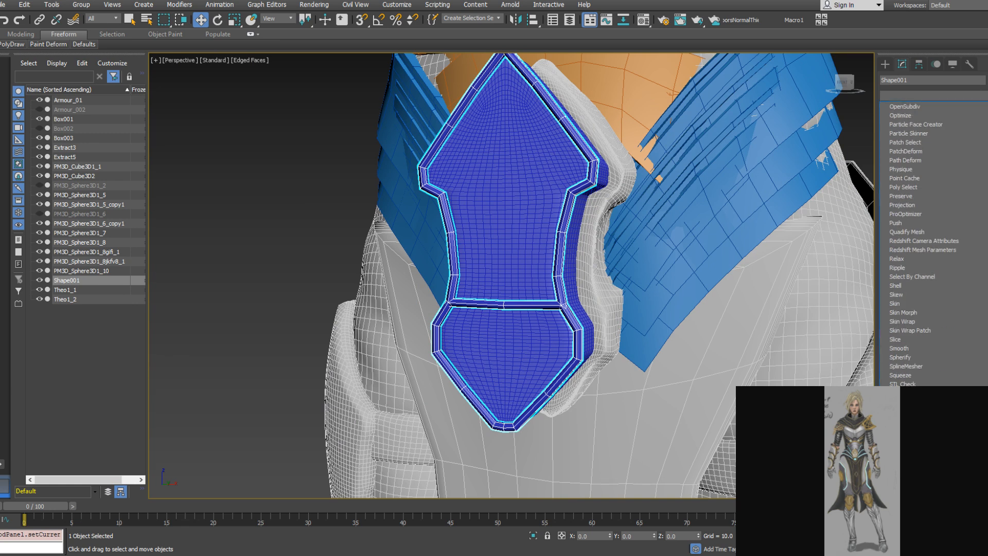
{"action": "left_click", "coordinate": [903, 447]}
{"action": "left_click", "coordinate": [925, 299]}
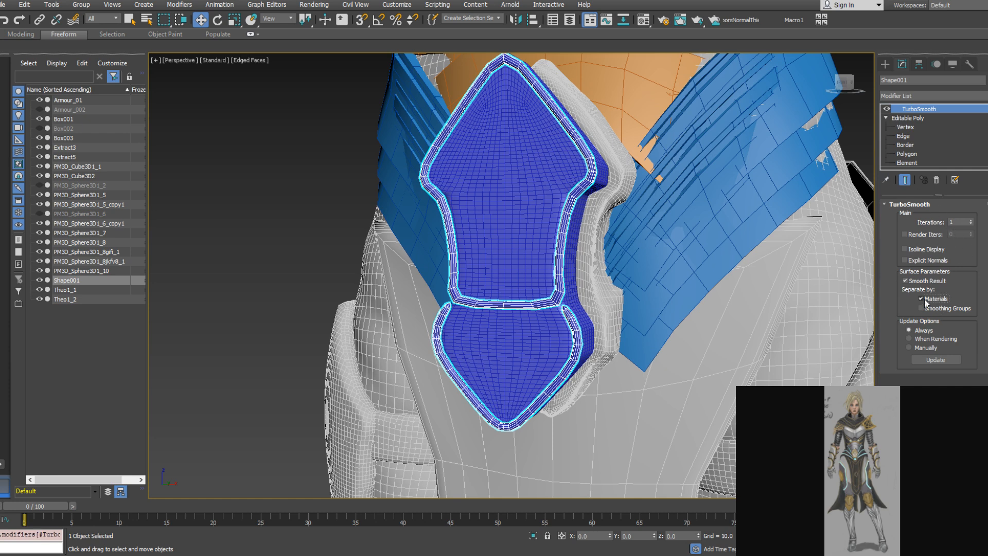
{"action": "left_click", "coordinate": [924, 299]}
{"action": "left_click", "coordinate": [925, 307]}
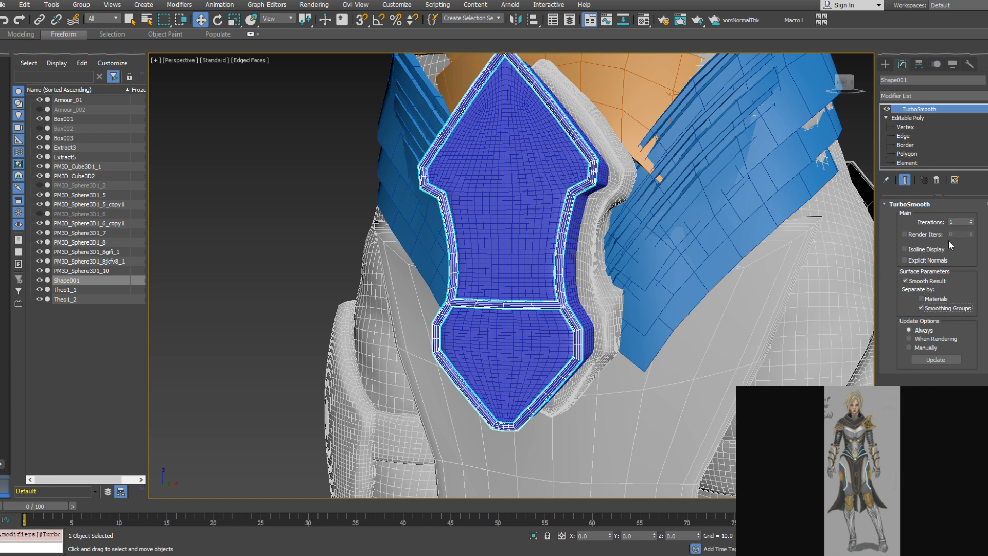
{"action": "left_click", "coordinate": [970, 220]}
Stack a second TurboSmooth on the trim with 1 iteration and no separation by materials or smoothing groups
{"action": "middle_click_drag", "start_coordinate": [727, 238], "coordinate": [653, 216], "text": "alt"}
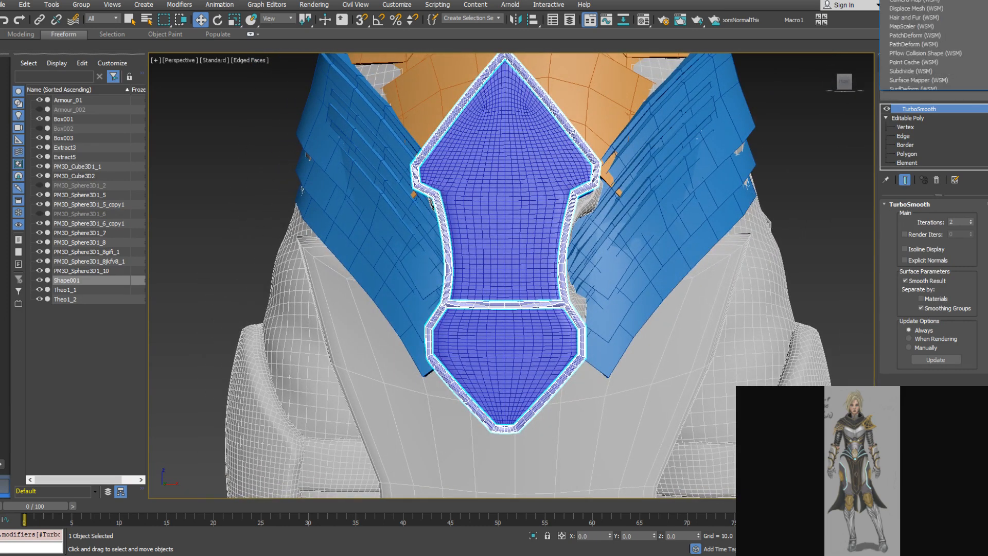
{"action": "left_click", "coordinate": [932, 95]}
{"action": "scroll", "coordinate": [926, 242], "scroll_direction": "down", "scroll_amount": 5}
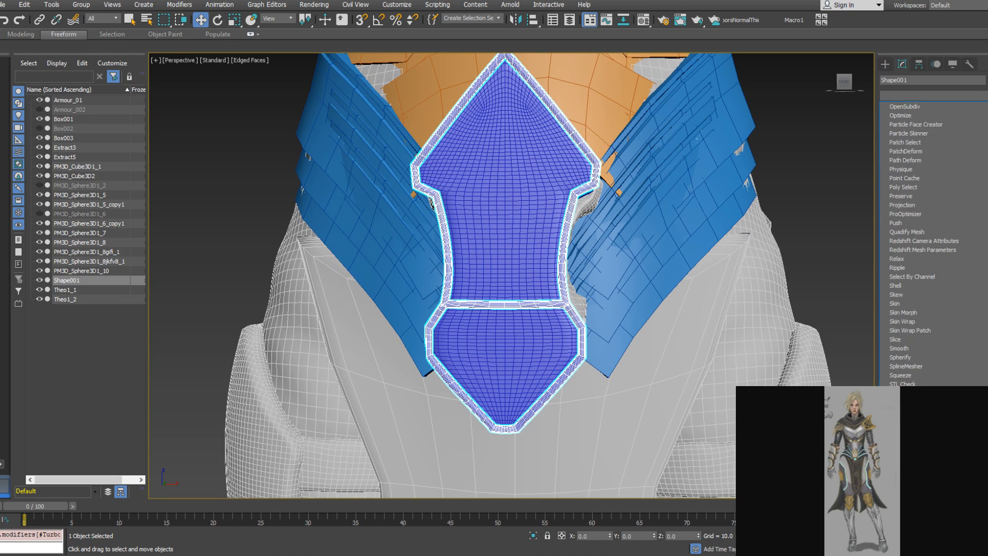
{"action": "left_click", "coordinate": [906, 456]}
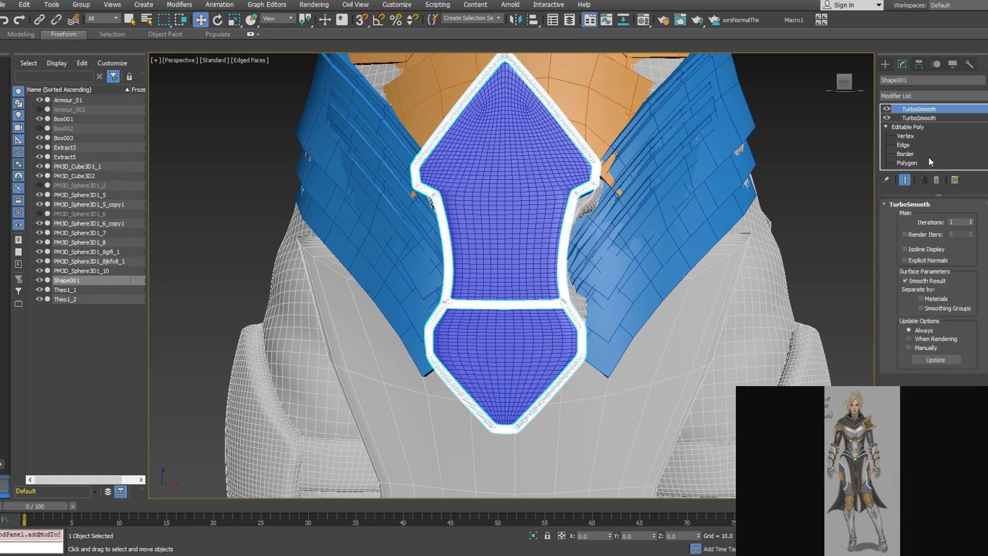
Examine the smoothed trim's corners, crossbar joints and fit on the plate from the front and the side
{"action": "middle_click_drag", "start_coordinate": [743, 215], "coordinate": [653, 231], "text": "alt"}
{"action": "left_click", "coordinate": [538, 255]}
{"action": "left_click", "coordinate": [539, 255]}
{"action": "scroll", "coordinate": [557, 225], "scroll_direction": "up", "scroll_amount": 6}
{"action": "scroll", "coordinate": [557, 224], "scroll_direction": "down", "scroll_amount": 5}
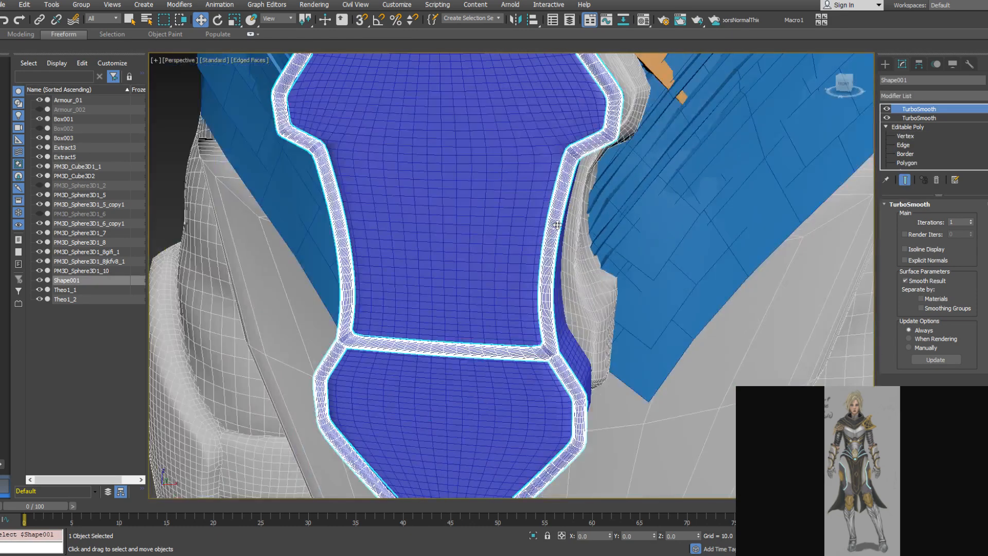
{"action": "scroll", "coordinate": [557, 221], "scroll_direction": "up", "scroll_amount": 2}
{"action": "middle_click_drag", "start_coordinate": [557, 221], "coordinate": [537, 224], "text": "alt"}
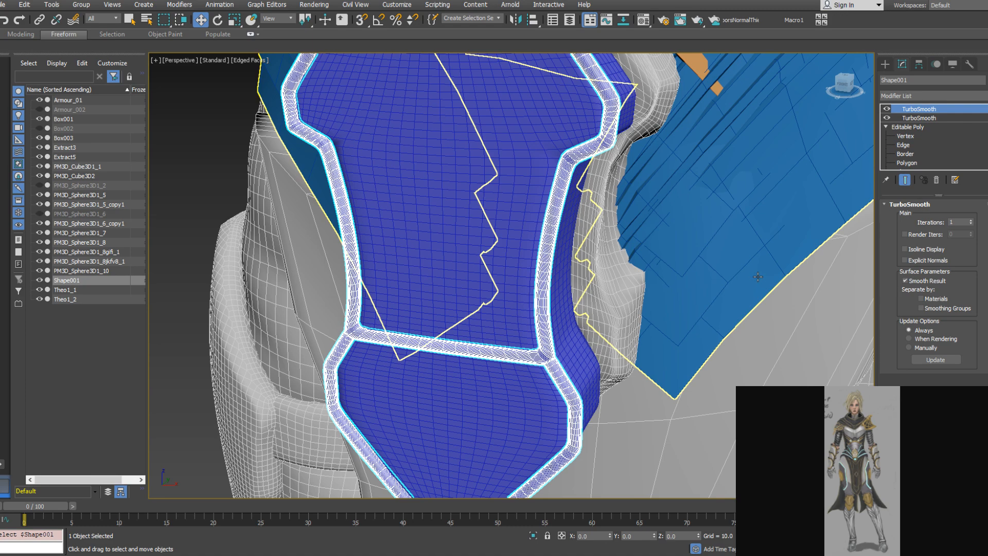
{"action": "middle_click_drag", "start_coordinate": [677, 291], "coordinate": [482, 228], "text": "alt"}
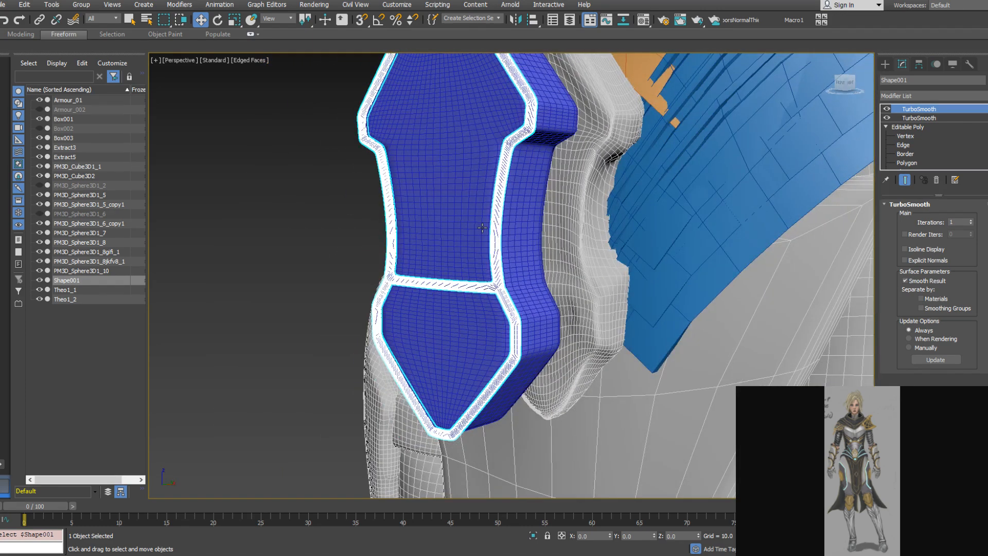
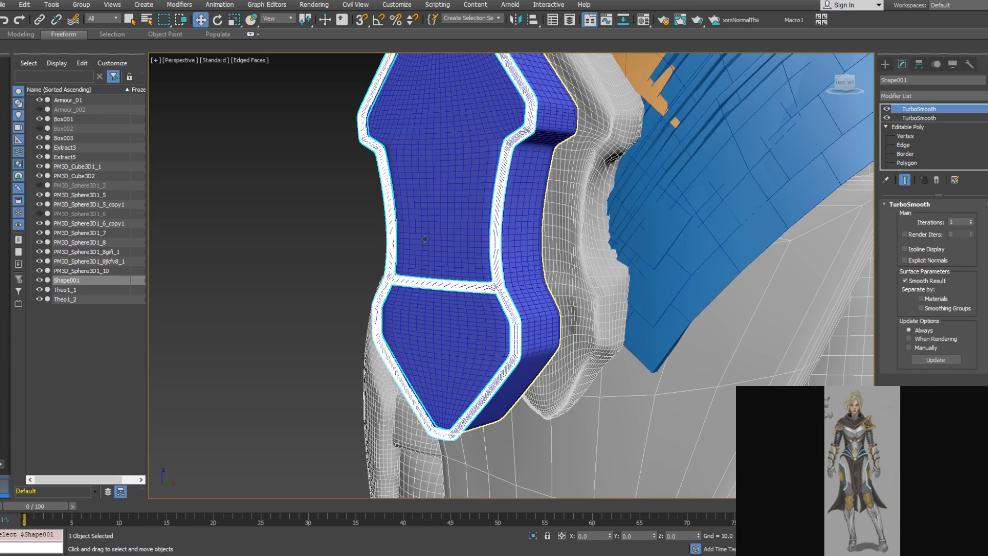
{"action": "middle_click_drag", "start_coordinate": [424, 239], "coordinate": [447, 231], "text": "alt"}
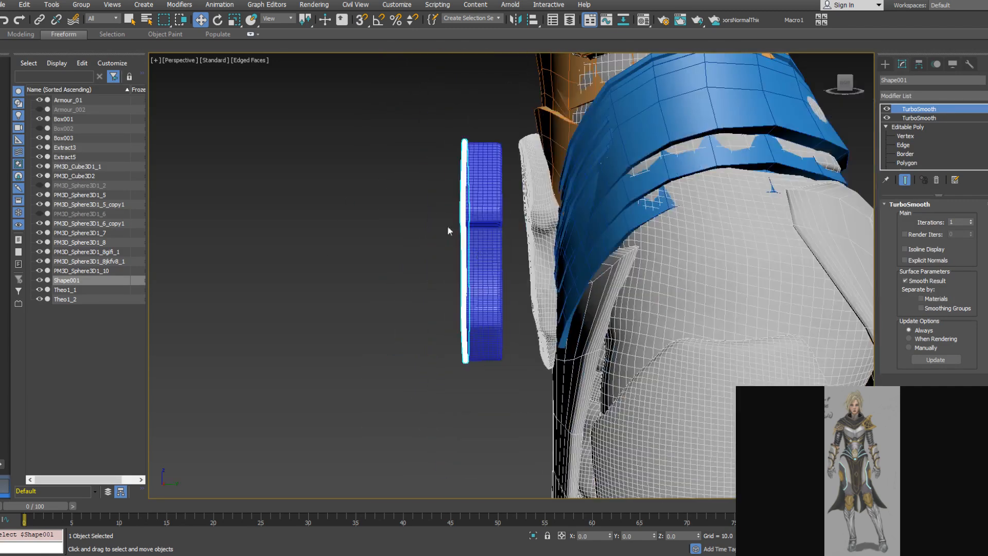
{"action": "middle_click_drag", "start_coordinate": [403, 122], "coordinate": [569, 196], "text": "alt"}
Select the waist plate and go to its base Editable Poly level beneath both TurboSmooth modifiers
{"action": "scroll", "coordinate": [483, 208], "scroll_direction": "up", "scroll_amount": 5}
{"action": "left_click", "coordinate": [497, 213]}
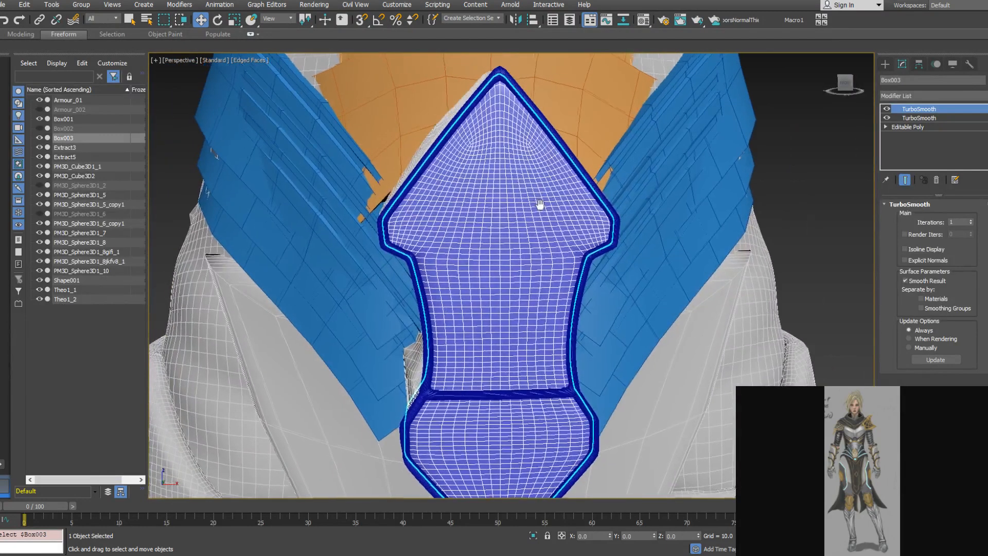
{"action": "scroll", "coordinate": [538, 205], "scroll_direction": "up", "scroll_amount": 3}
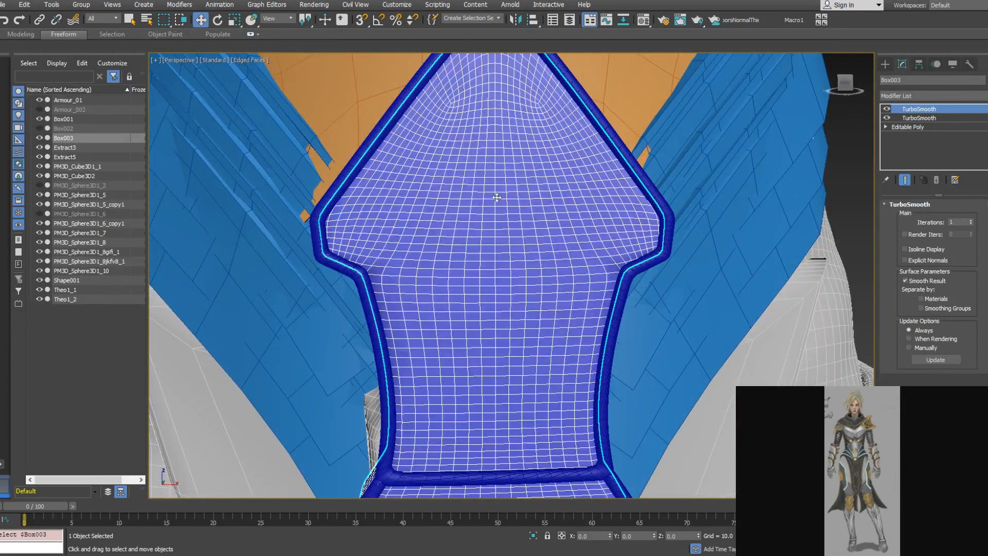
{"action": "middle_click_drag", "start_coordinate": [497, 198], "coordinate": [506, 274]}
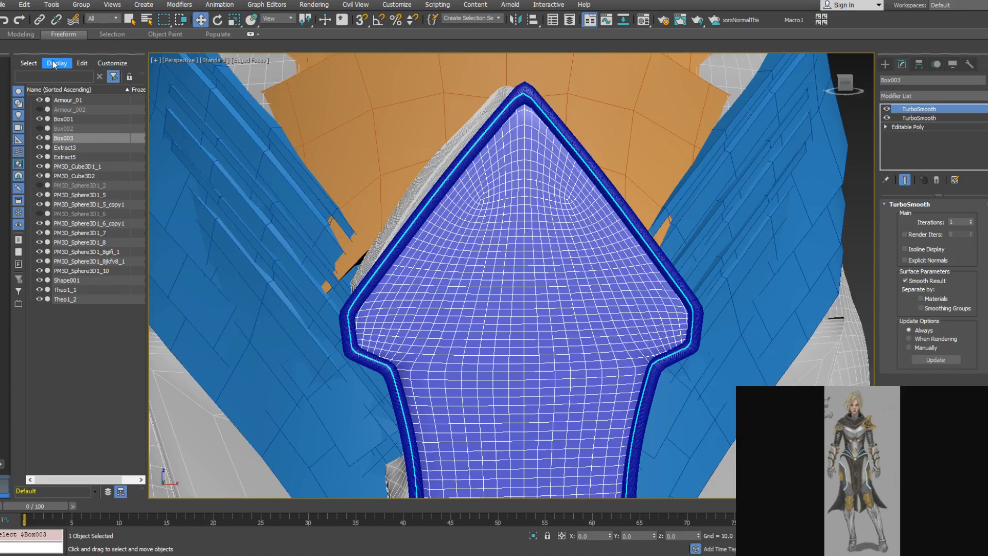
{"action": "left_click", "coordinate": [7, 35]}
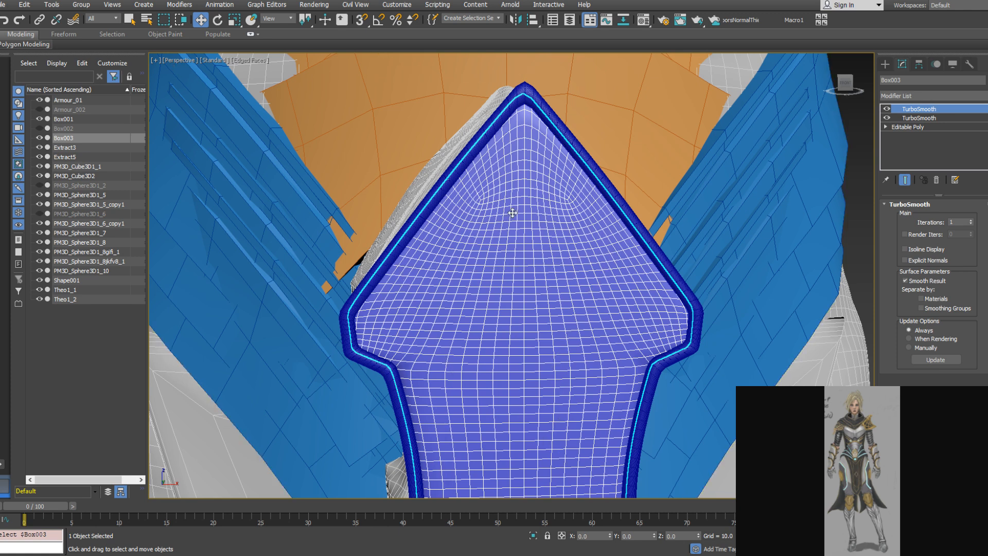
{"action": "left_click", "coordinate": [84, 34]}
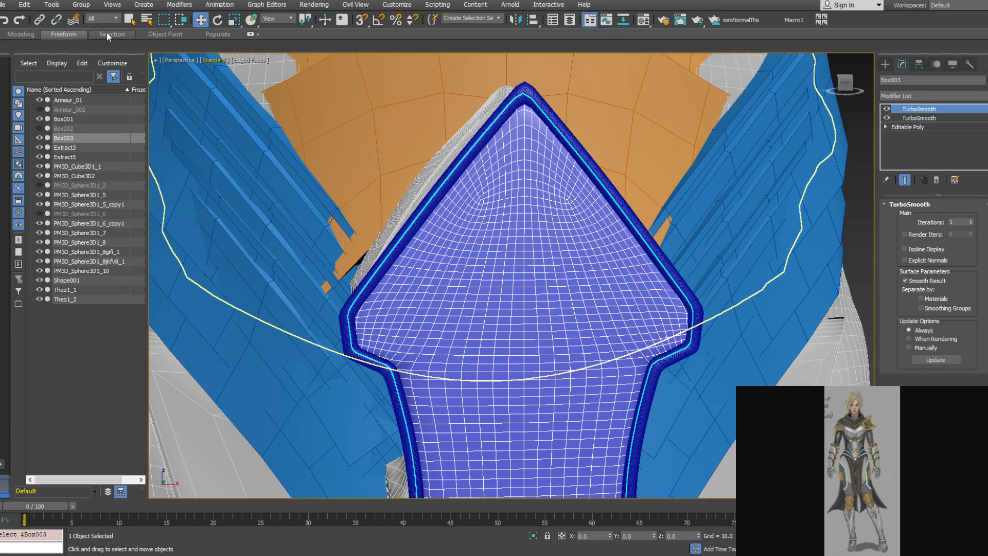
{"action": "left_click", "coordinate": [23, 34]}
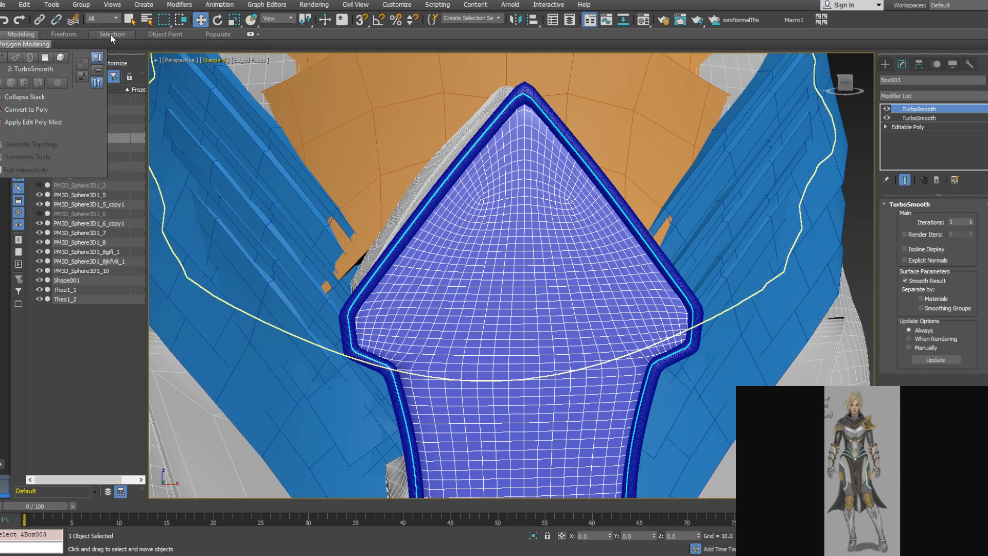
{"action": "left_click", "coordinate": [921, 129]}
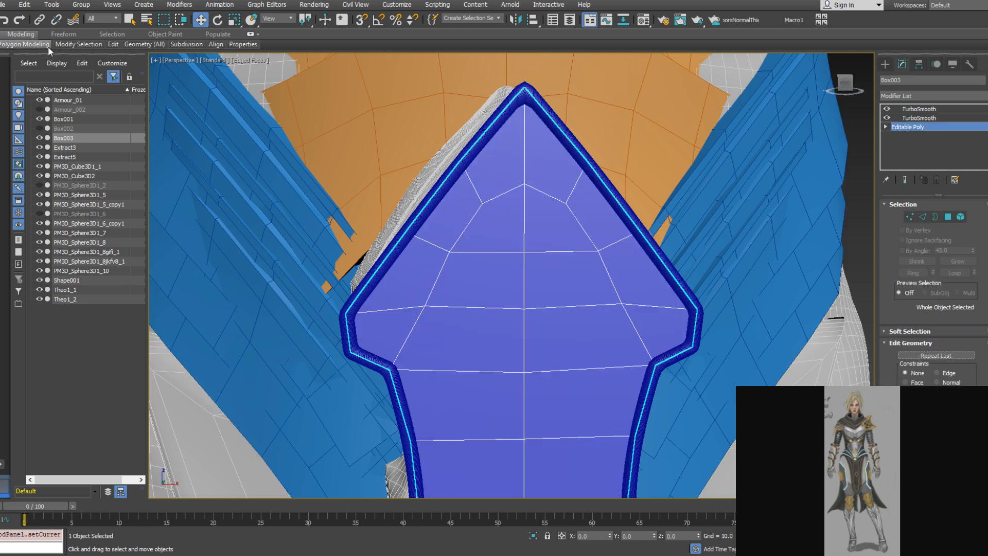
Pick the waist plate Box003 as the surface for PolyDraw to draw on
{"action": "left_click", "coordinate": [60, 34]}
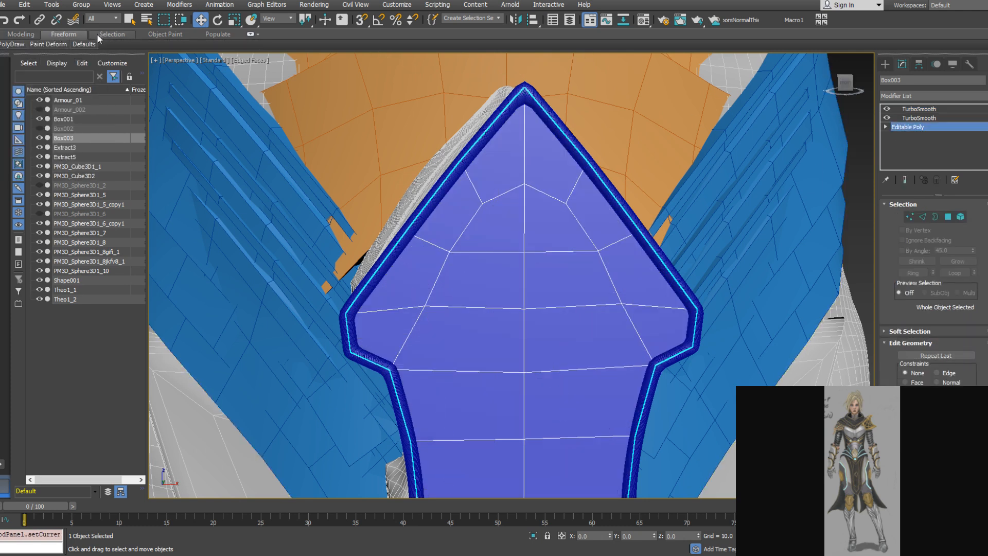
{"action": "mouse_move", "coordinate": [22, 47]}
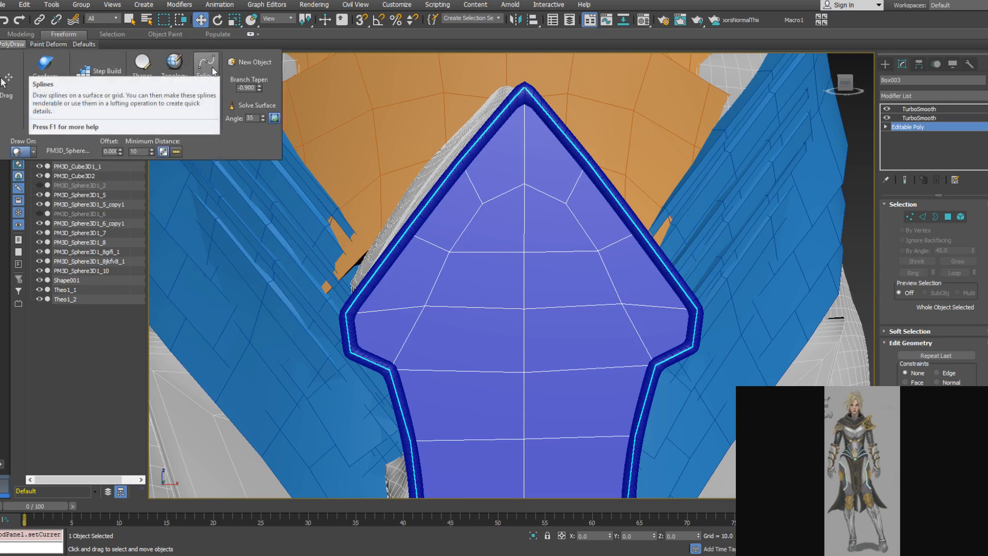
{"action": "left_click", "coordinate": [67, 151]}
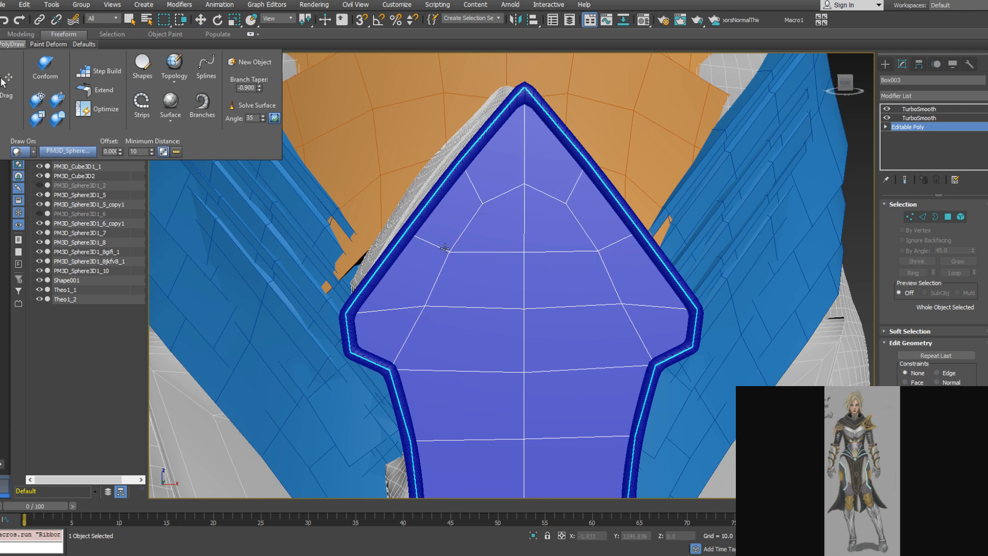
{"action": "left_click", "coordinate": [460, 250]}
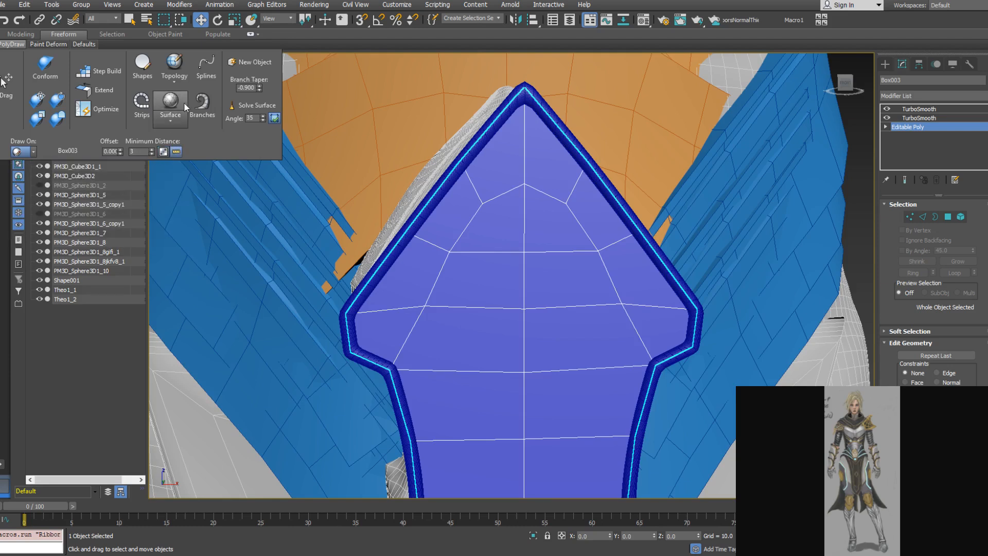
Try to draw a diagonal freehand spline across the plate's arrow-shaped upper part
{"action": "left_click", "coordinate": [206, 65]}
{"action": "left_click_drag", "start_coordinate": [453, 188], "coordinate": [504, 280]}
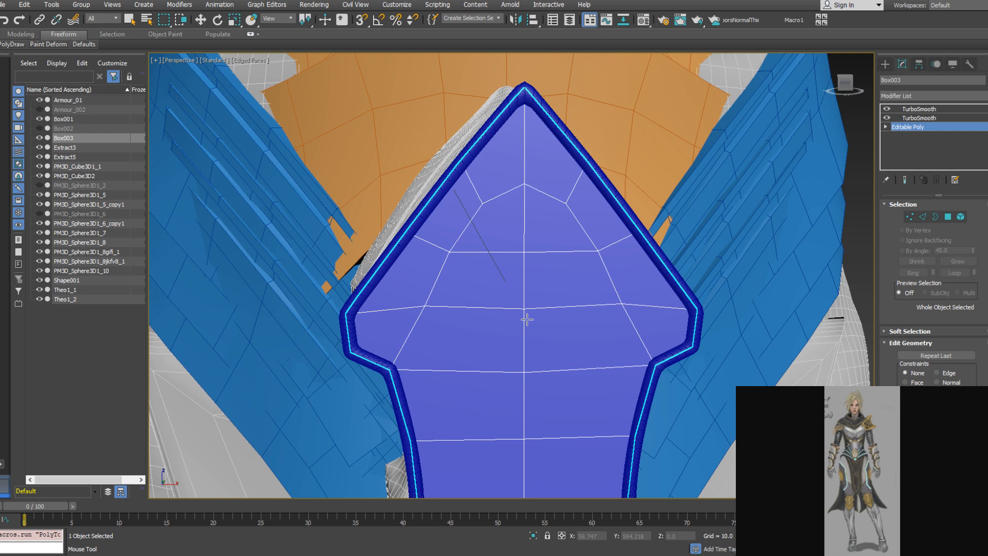
{"action": "right_click", "coordinate": [509, 299]}
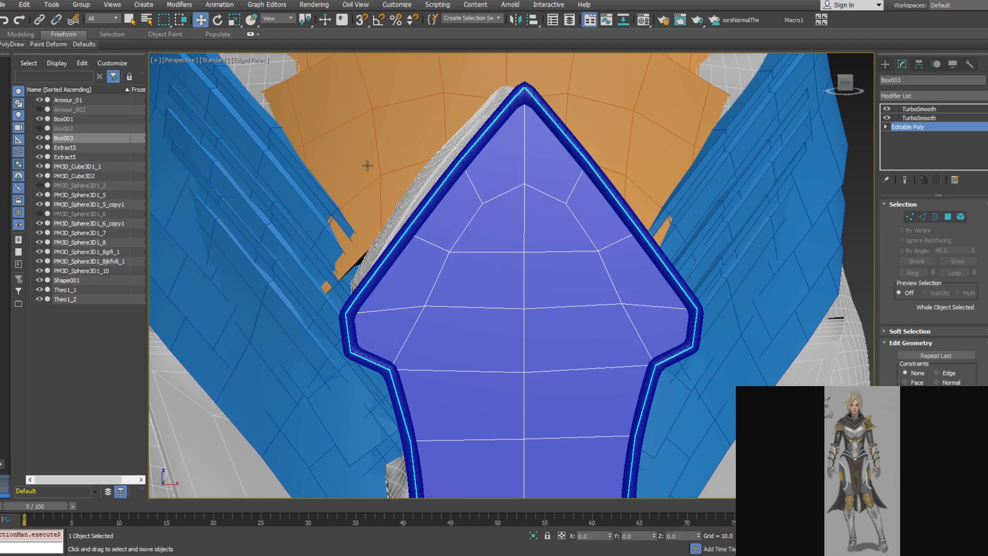
Try a single freehand spline stroke from the plate's upper slanted edge towards its centreline
{"action": "mouse_move", "coordinate": [6, 45]}
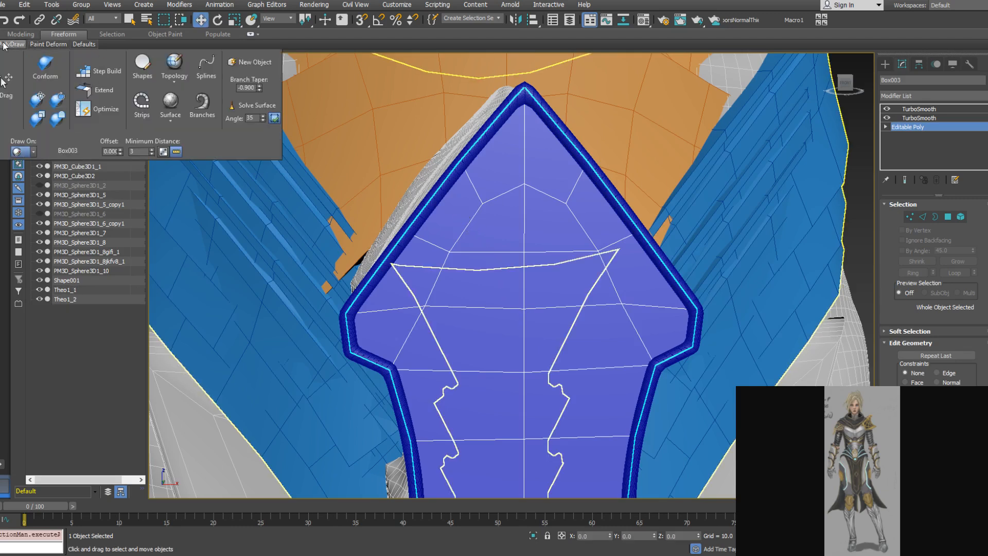
{"action": "left_click", "coordinate": [206, 66]}
{"action": "middle_click_drag", "start_coordinate": [500, 212], "coordinate": [441, 198]}
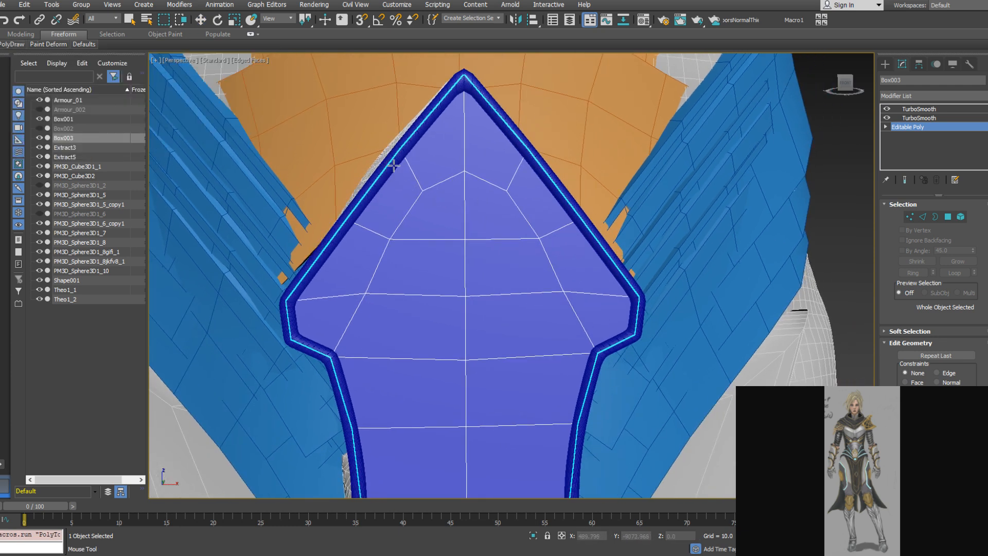
{"action": "left_click_drag", "start_coordinate": [395, 164], "coordinate": [482, 245]}
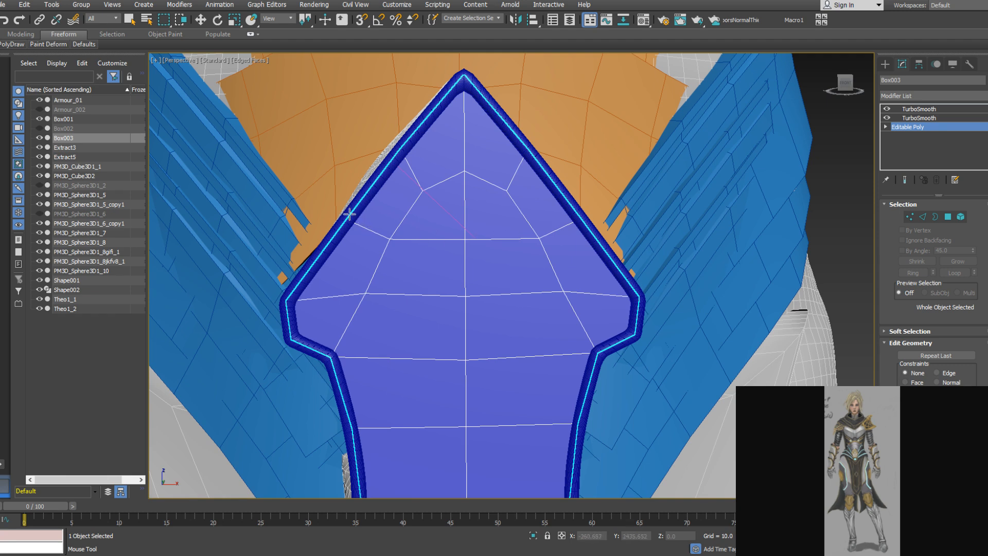
{"action": "key", "text": "w"}
Draw three parallel diagonal splines from the plate's left edge to its centreline, continuing the lowest one down the centre to the crossbar
{"action": "left_click", "coordinate": [4, 46]}
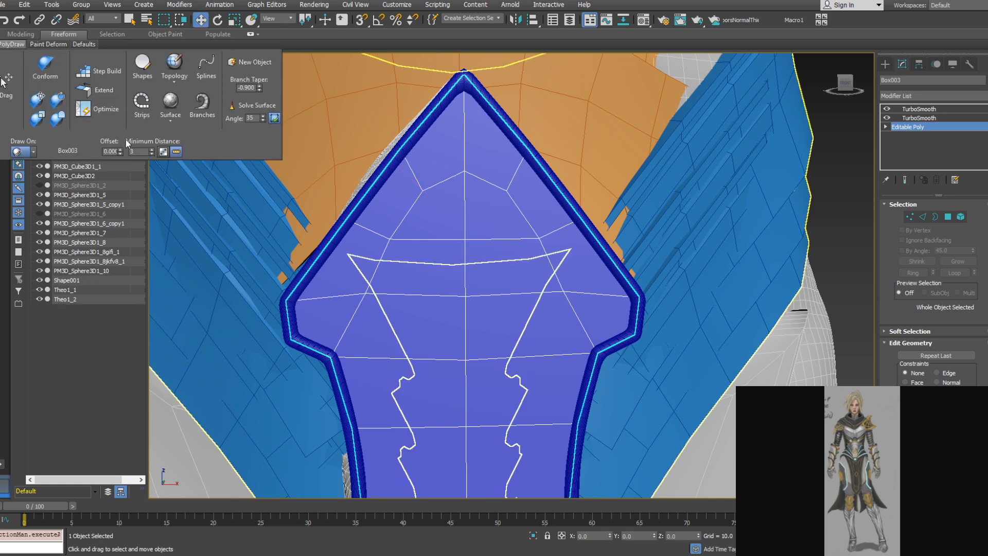
{"action": "left_click", "coordinate": [205, 66]}
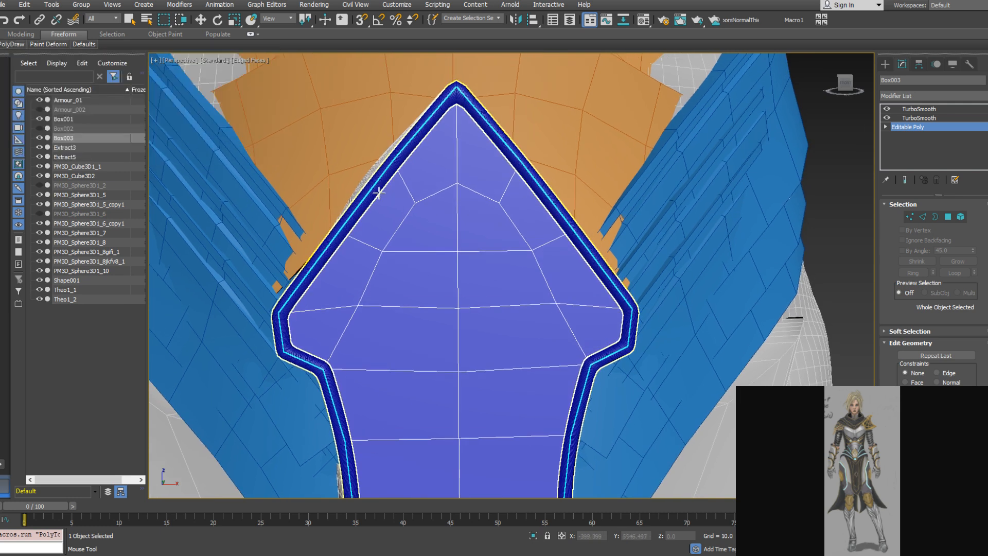
{"action": "left_click_drag", "start_coordinate": [380, 192], "coordinate": [459, 269]}
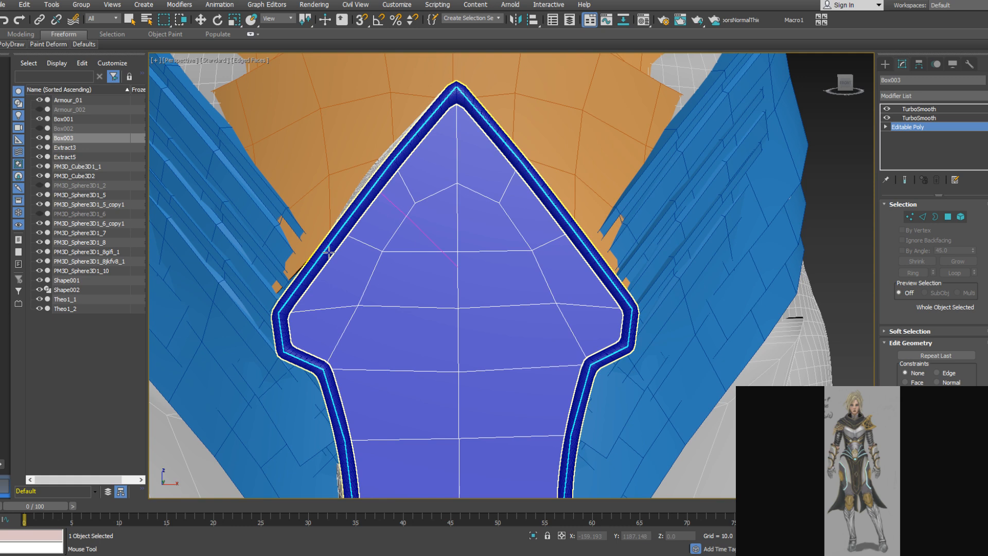
{"action": "left_click_drag", "start_coordinate": [329, 252], "coordinate": [466, 364]}
{"action": "middle_click_drag", "start_coordinate": [381, 311], "coordinate": [347, 227]}
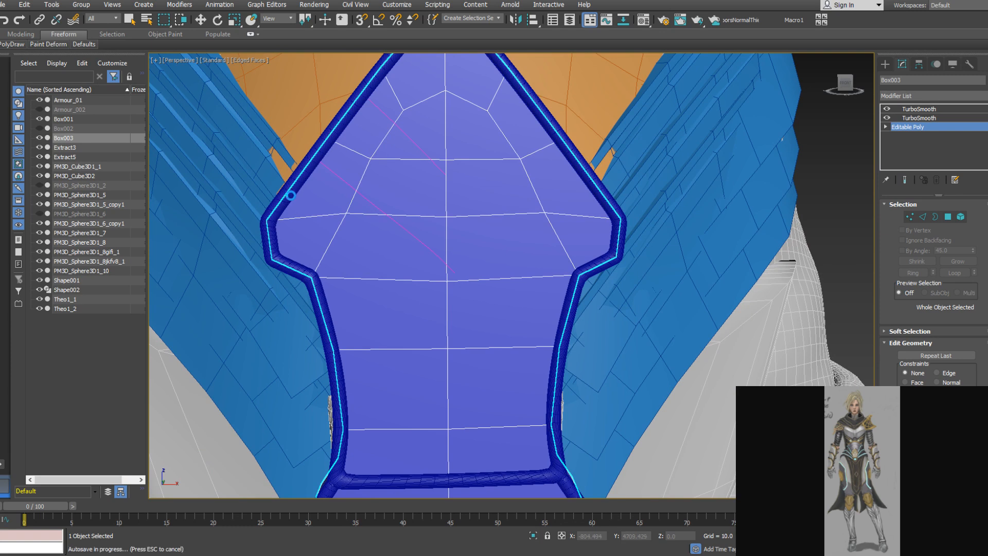
{"action": "mouse_move", "coordinate": [290, 197]}
{"action": "left_mouse_down"}
{"action": "mouse_move", "coordinate": [448, 338]}
{"action": "mouse_move", "coordinate": [449, 476]}
{"action": "left_mouse_up"}
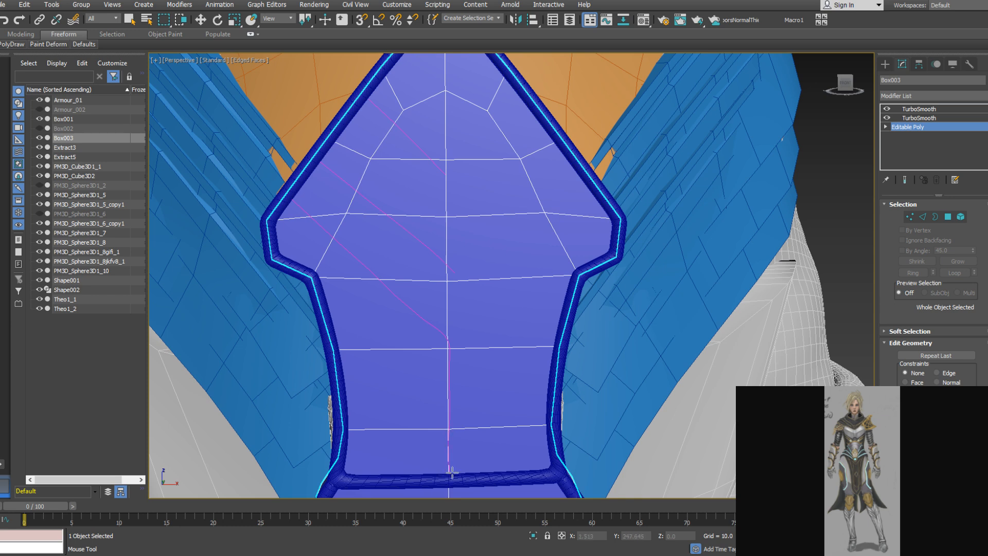
Draw a spline crossing the three diagonals, from the plate's left inner corner up to the centreline near the tip, and finish drawing
{"action": "middle_click_drag", "start_coordinate": [404, 322], "coordinate": [419, 355]}
{"action": "scroll", "coordinate": [360, 363], "scroll_direction": "down", "scroll_amount": 2}
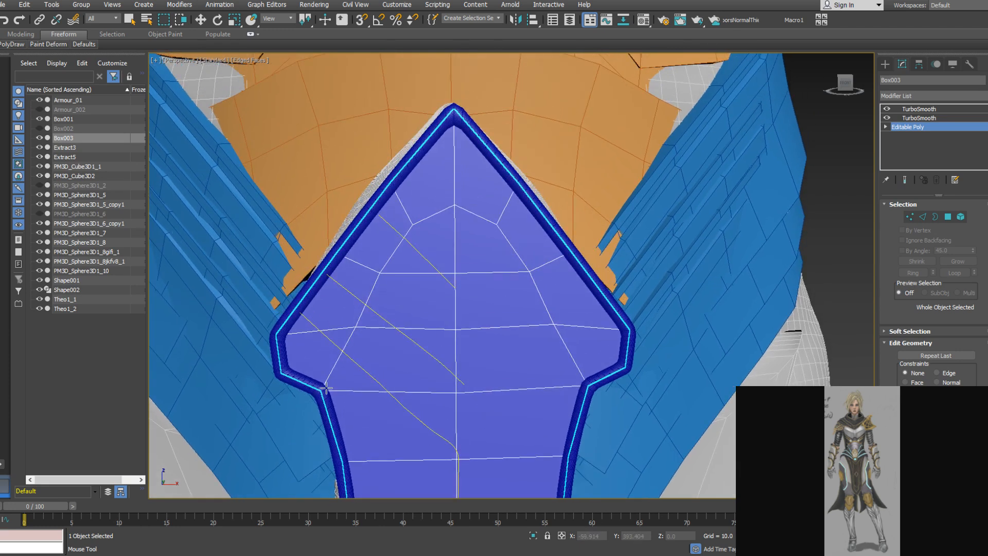
{"action": "mouse_move", "coordinate": [326, 388]}
{"action": "left_mouse_down"}
{"action": "mouse_move", "coordinate": [404, 244]}
{"action": "mouse_move", "coordinate": [444, 195]}
{"action": "left_mouse_up"}
{"action": "key", "text": "ctrl+z"}
{"action": "left_click_drag", "start_coordinate": [327, 387], "coordinate": [374, 334]}
{"action": "key", "text": "ctrl+z"}
{"action": "left_click_drag", "start_coordinate": [328, 389], "coordinate": [463, 186]}
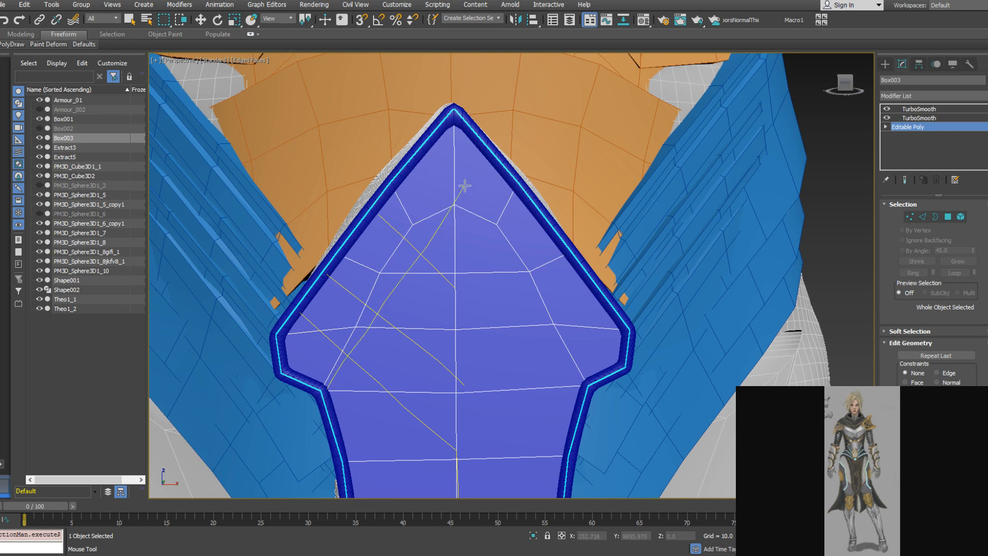
{"action": "right_click", "coordinate": [471, 194]}
Select the drawn ornament splines Shape002 and enter vertex editing
{"action": "middle_click_drag", "start_coordinate": [459, 228], "coordinate": [451, 184]}
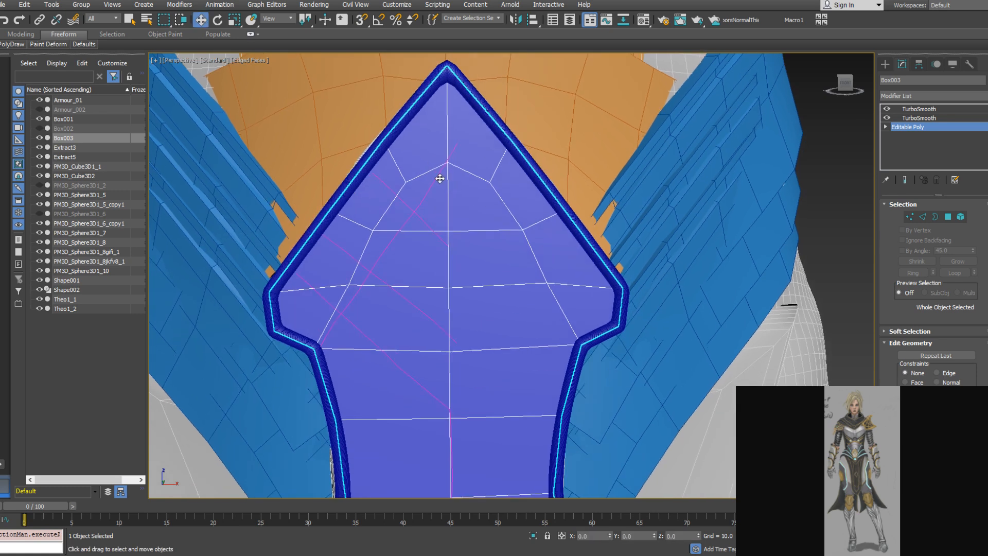
{"action": "left_click", "coordinate": [439, 174]}
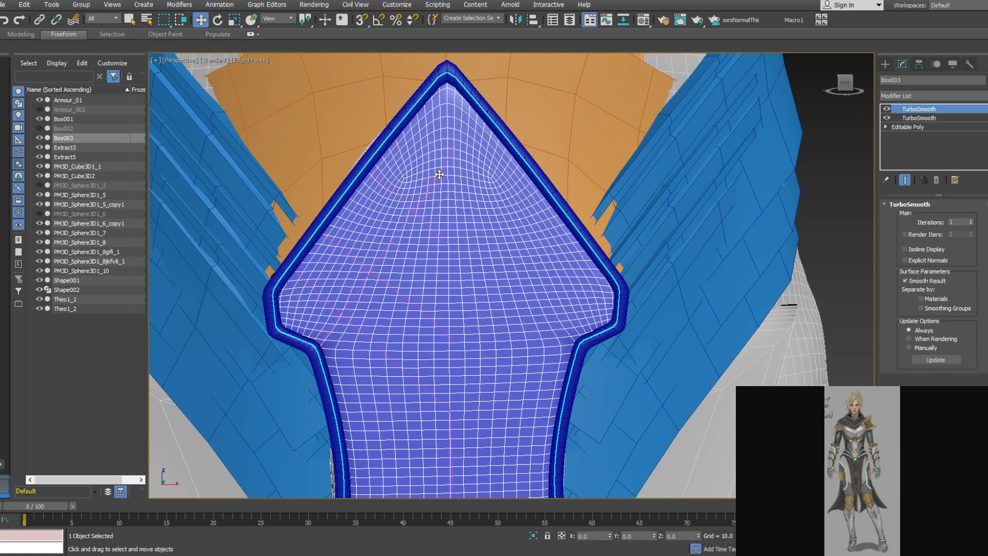
{"action": "left_click", "coordinate": [442, 177]}
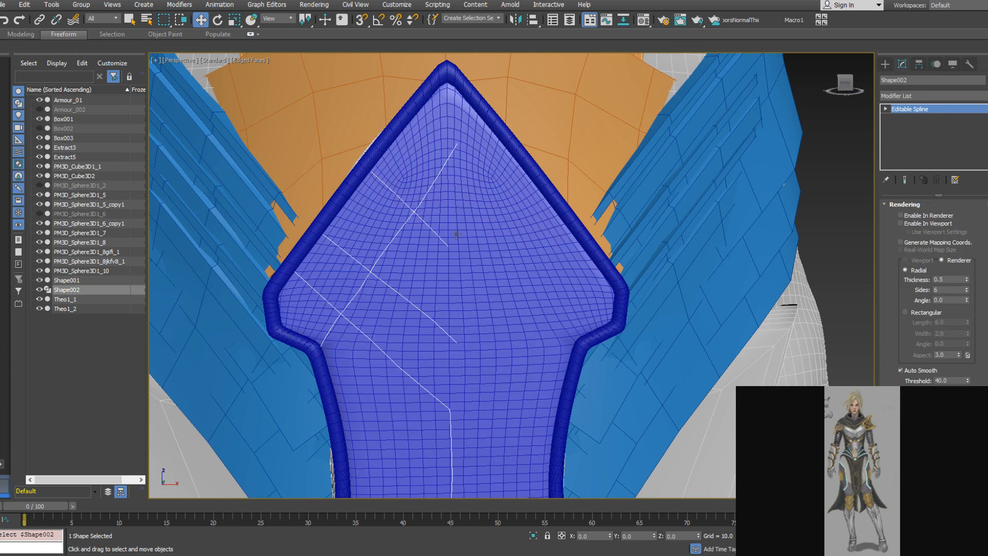
{"action": "scroll", "coordinate": [457, 174], "scroll_direction": "down", "scroll_amount": 3}
{"action": "left_click", "coordinate": [885, 109]}
{"action": "left_click", "coordinate": [904, 118]}
Delete the intermediate vertices of the crossing and uppermost diagonal splines, and move the crossing spline's upper end onto the plate's centreline
{"action": "scroll", "coordinate": [449, 150], "scroll_direction": "up", "scroll_amount": 4}
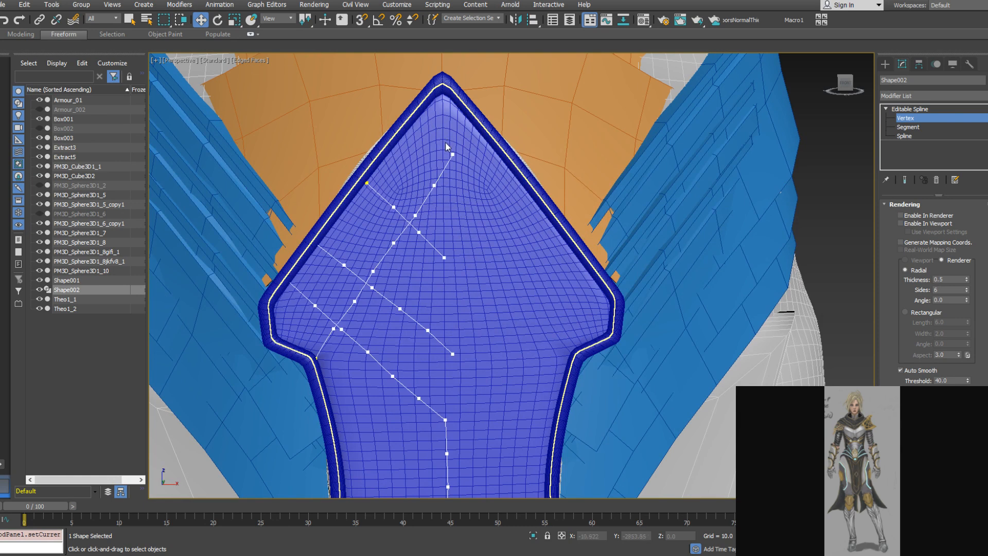
{"action": "left_click", "coordinate": [435, 185]}
{"action": "left_click", "coordinate": [470, 178]}
{"action": "left_click_drag", "start_coordinate": [464, 177], "coordinate": [461, 152]}
{"action": "left_click_drag", "start_coordinate": [419, 217], "coordinate": [406, 277]}
{"action": "key", "text": "Delete"}
{"action": "left_click", "coordinate": [373, 272]}
{"action": "key", "text": "Delete"}
{"action": "left_click", "coordinate": [334, 328]}
{"action": "key", "text": "Delete"}
Straighten the middle diagonal spline by deleting its intermediate vertices, and move its inner end onto the plate's centreline
{"action": "middle_click_drag", "start_coordinate": [422, 265], "coordinate": [416, 231]}
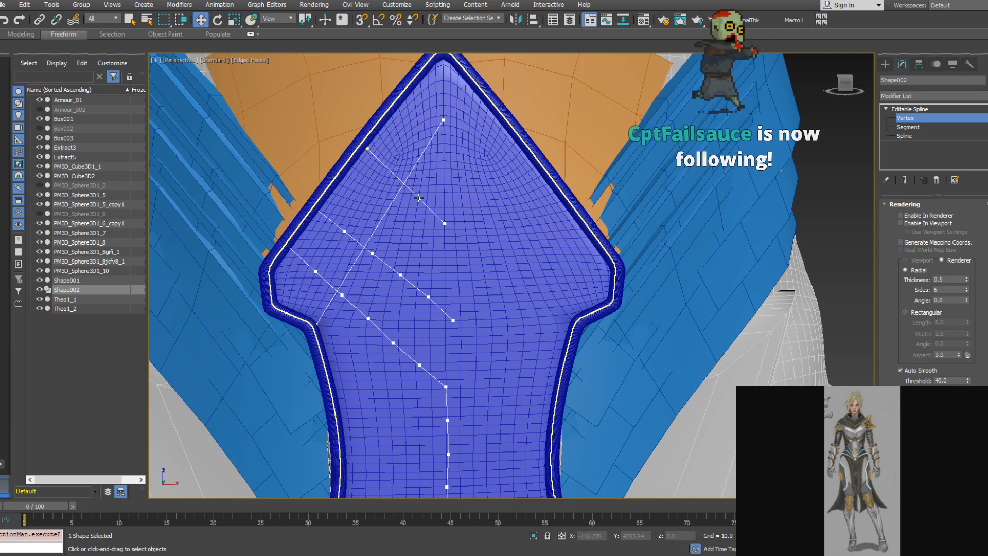
{"action": "left_click", "coordinate": [345, 230]}
{"action": "key", "text": "Delete"}
{"action": "left_click", "coordinate": [372, 253]}
{"action": "key", "text": "Delete"}
{"action": "left_click", "coordinate": [401, 276]}
{"action": "key", "text": "Delete"}
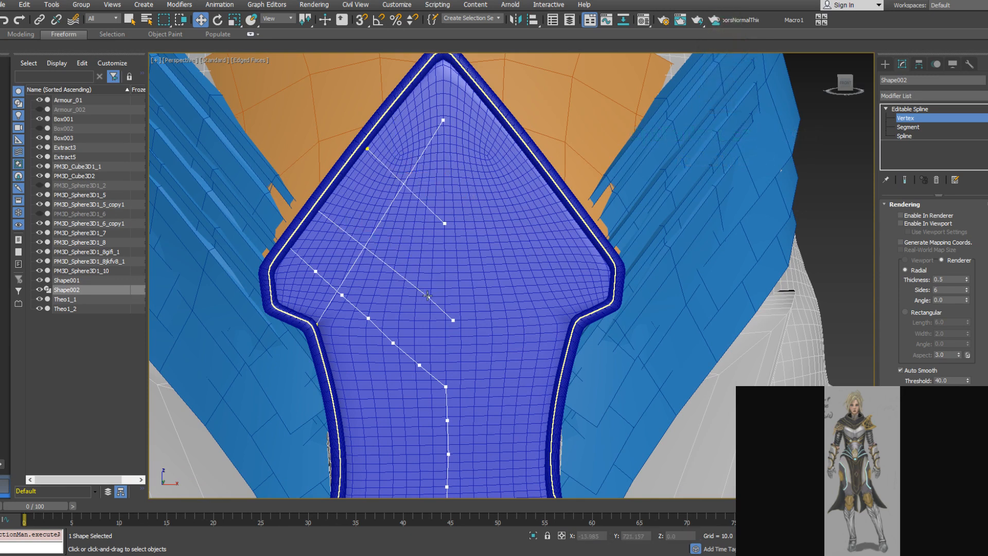
{"action": "left_click", "coordinate": [453, 320]}
{"action": "left_click_drag", "start_coordinate": [483, 321], "coordinate": [448, 307]}
{"action": "middle_click_drag", "start_coordinate": [449, 307], "coordinate": [425, 258]}
Delete the intermediate vertices of the lowest spline, keeping only its ends and the bend between the diagonal and the vertical centre part
{"action": "left_click", "coordinate": [311, 207]}
{"action": "key", "text": "Delete"}
{"action": "key", "text": "Delete"}
{"action": "left_click_drag", "start_coordinate": [335, 226], "coordinate": [425, 315]}
{"action": "key", "text": "Delete"}
{"action": "key", "text": "Delete"}
{"action": "key", "text": "Delete"}
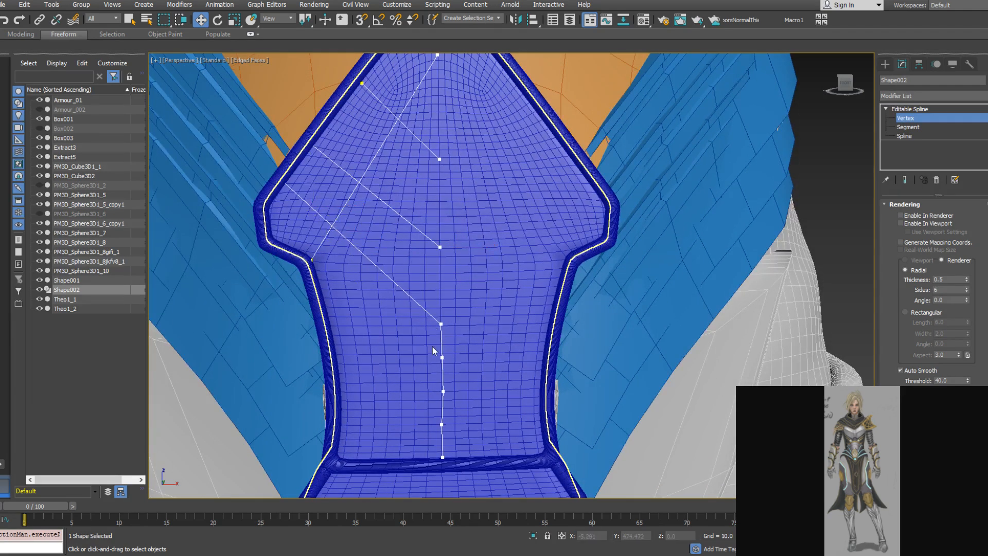
{"action": "middle_click_drag", "start_coordinate": [432, 347], "coordinate": [403, 317]}
{"action": "left_click_drag", "start_coordinate": [455, 388], "coordinate": [455, 389]}
{"action": "key", "text": "Delete"}
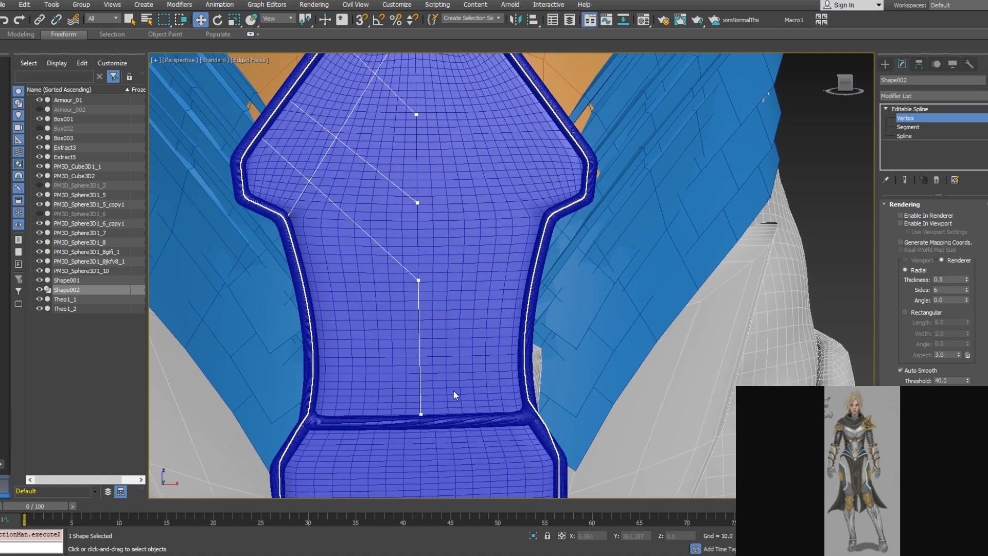
Enable viewport rendering for the ornament splines so they display as solid bars
{"action": "scroll", "coordinate": [414, 278], "scroll_direction": "up", "scroll_amount": 2}
{"action": "middle_click_drag", "start_coordinate": [410, 216], "coordinate": [417, 291]}
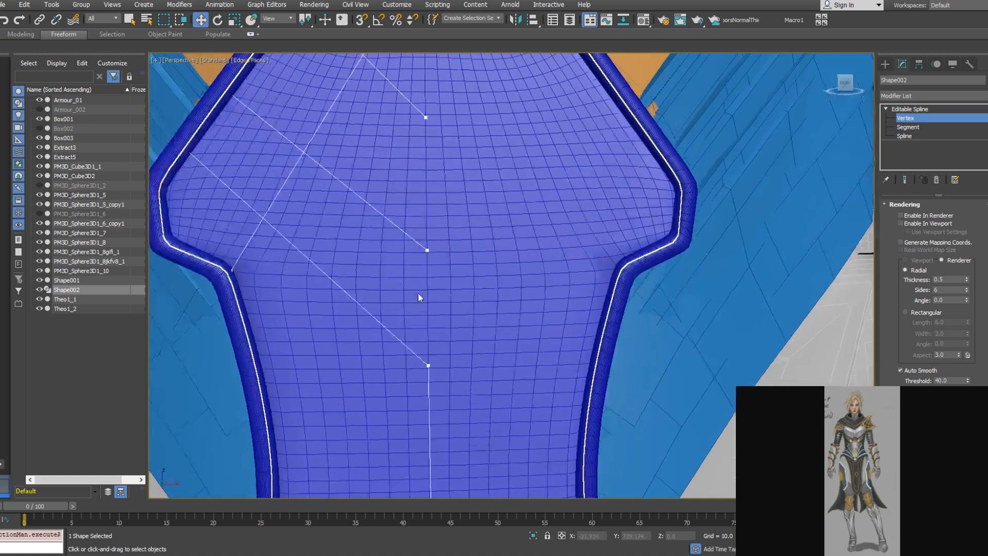
{"action": "scroll", "coordinate": [420, 287], "scroll_direction": "down", "scroll_amount": 4}
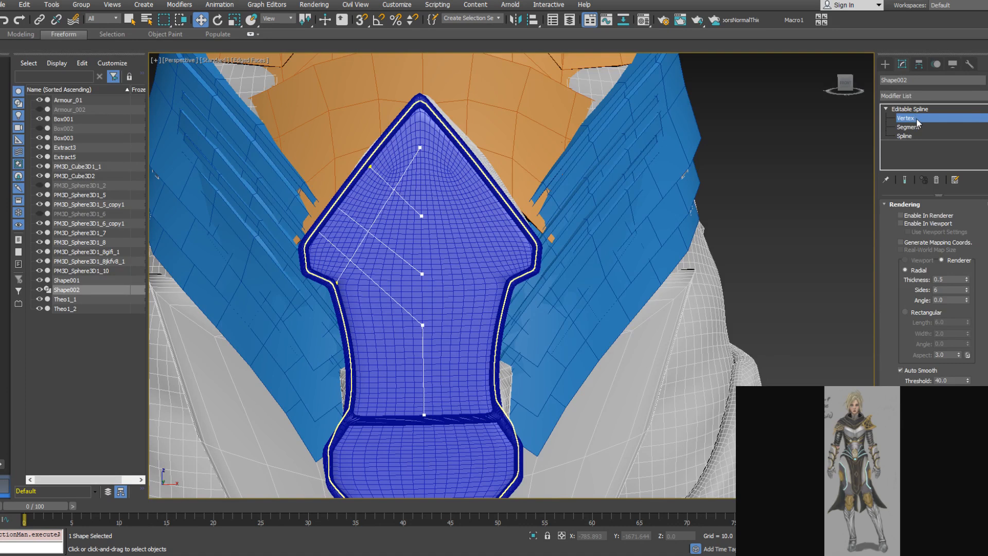
{"action": "left_click", "coordinate": [902, 222]}
{"action": "left_click", "coordinate": [901, 223]}
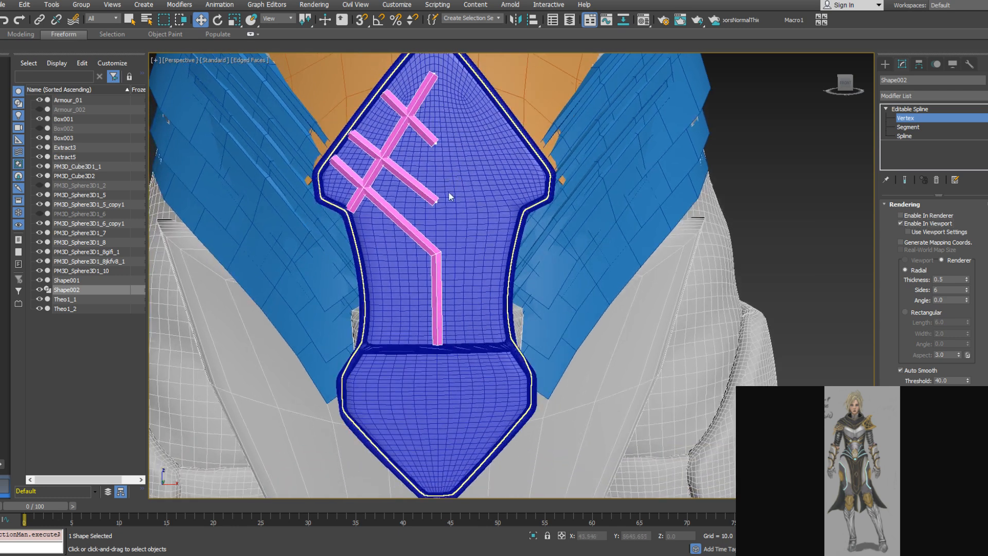
{"action": "scroll", "coordinate": [436, 242], "scroll_direction": "up", "scroll_amount": 5}
{"action": "scroll", "coordinate": [436, 239], "scroll_direction": "down", "scroll_amount": 4}
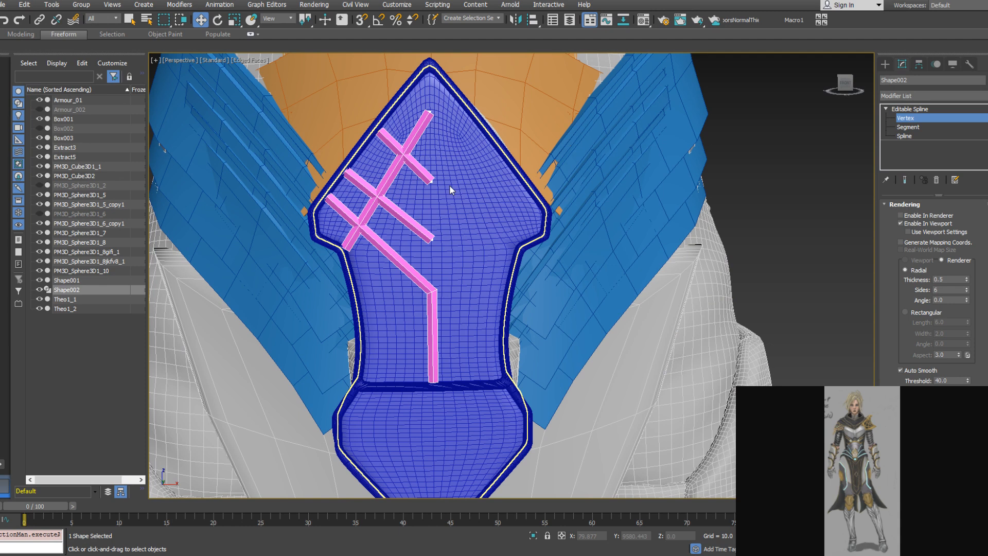
Convert the ornament to Editable Poly and mirror it across the X axis as a copy
{"action": "right_click", "coordinate": [906, 153]}
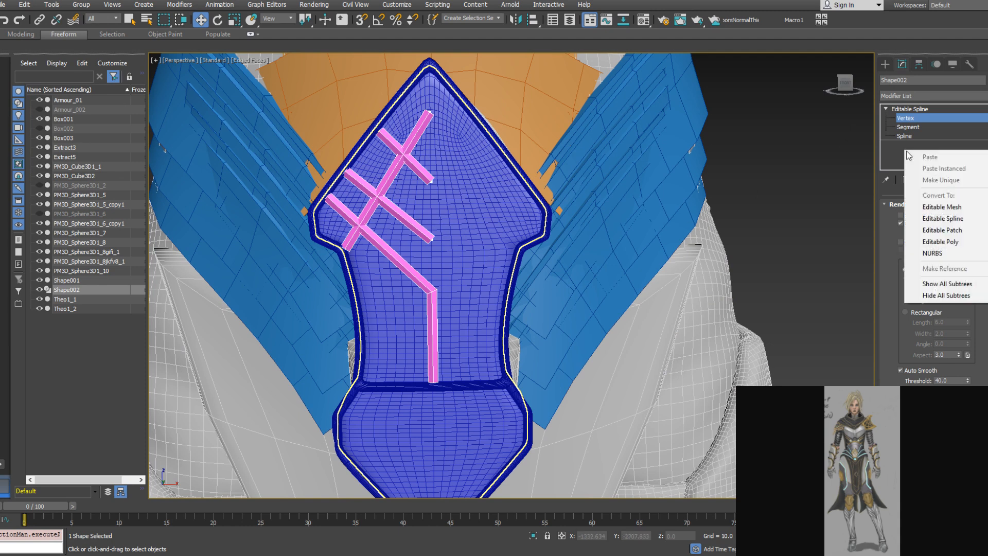
{"action": "left_click", "coordinate": [919, 242]}
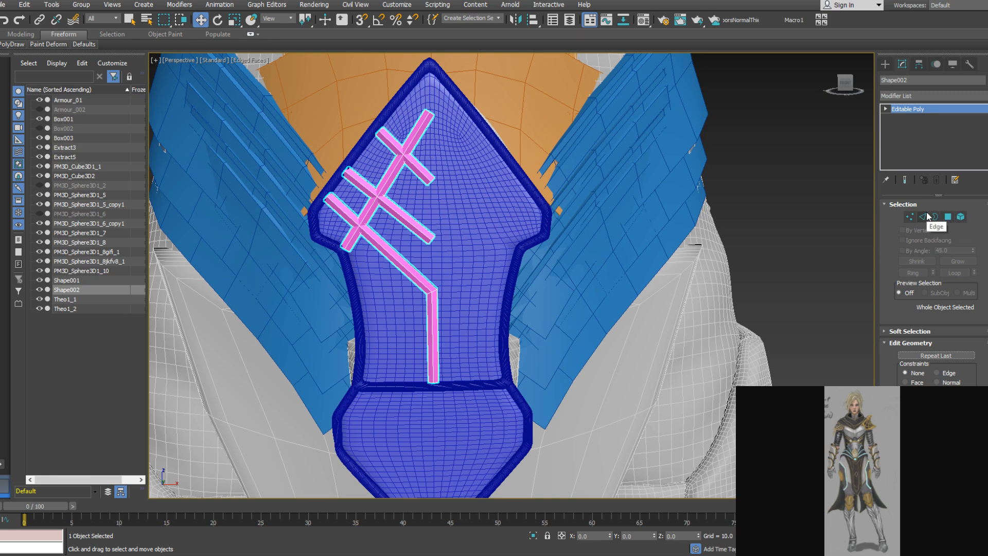
{"action": "left_click", "coordinate": [515, 20]}
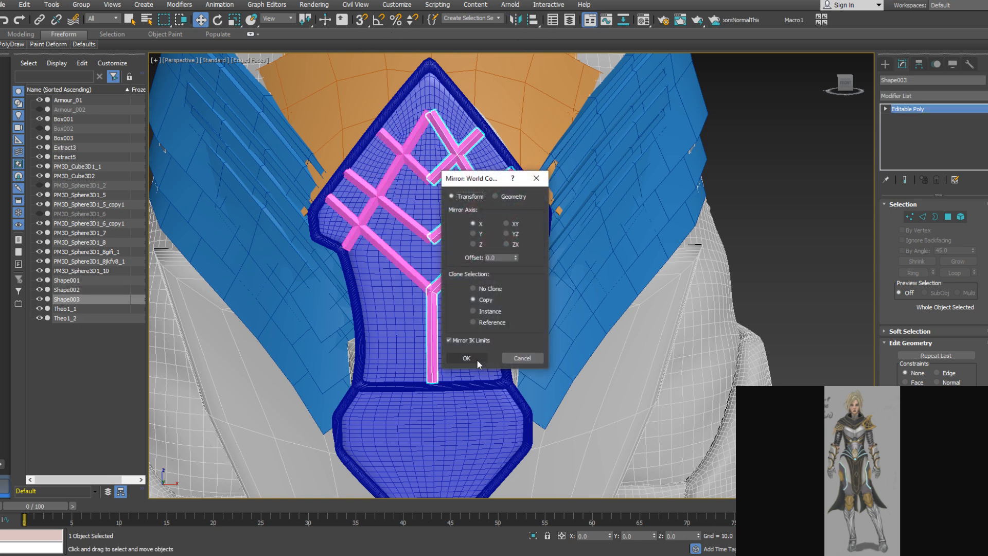
{"action": "left_click", "coordinate": [466, 358]}
Delete the polygons of the mirrored copy's duplicate vertical centre bar
{"action": "scroll", "coordinate": [437, 232], "scroll_direction": "up", "scroll_amount": 5}
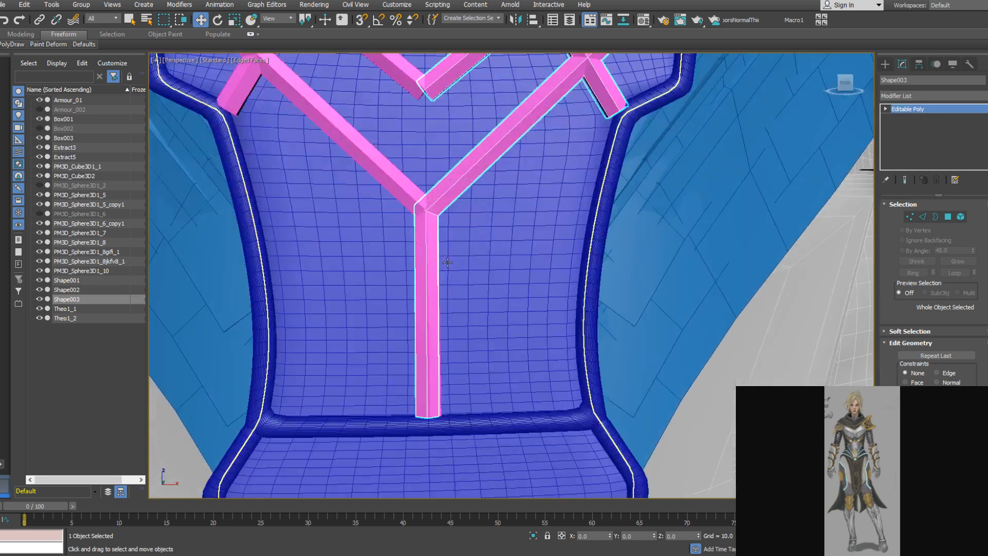
{"action": "left_click", "coordinate": [946, 217]}
{"action": "middle_click_drag", "start_coordinate": [462, 329], "coordinate": [462, 287]}
{"action": "left_click_drag", "start_coordinate": [418, 339], "coordinate": [491, 198]}
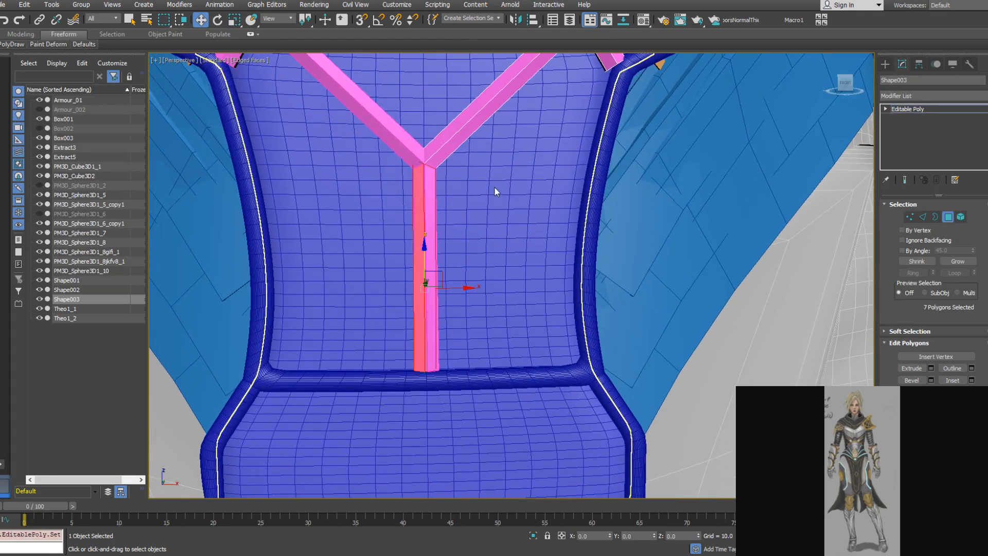
{"action": "key", "text": "Delete"}
{"action": "middle_click_drag", "start_coordinate": [498, 187], "coordinate": [447, 227]}
{"action": "scroll", "coordinate": [432, 210], "scroll_direction": "up", "scroll_amount": 3}
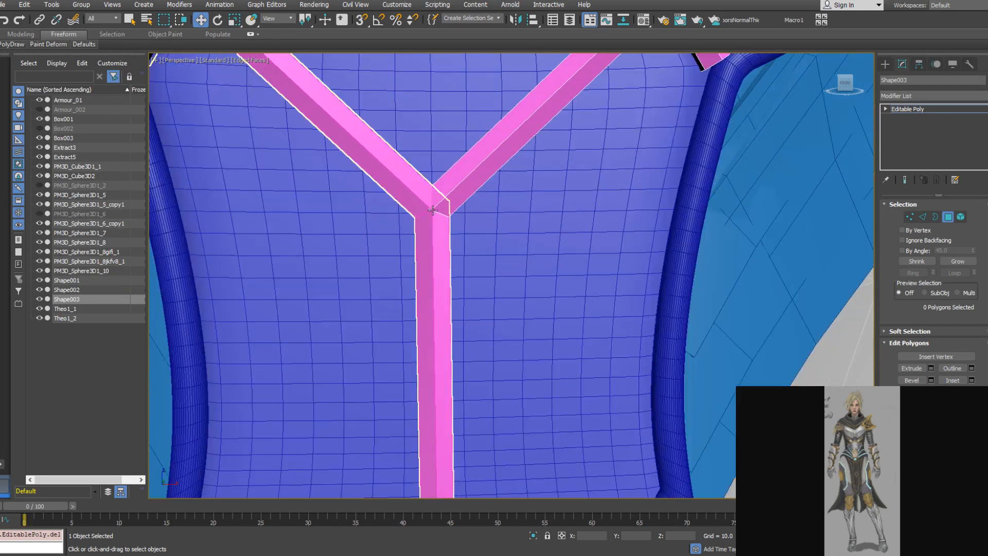
On the original ornament half, select the edge loop where its lowest diagonal meets the vertical centre bar
{"action": "left_click", "coordinate": [948, 217]}
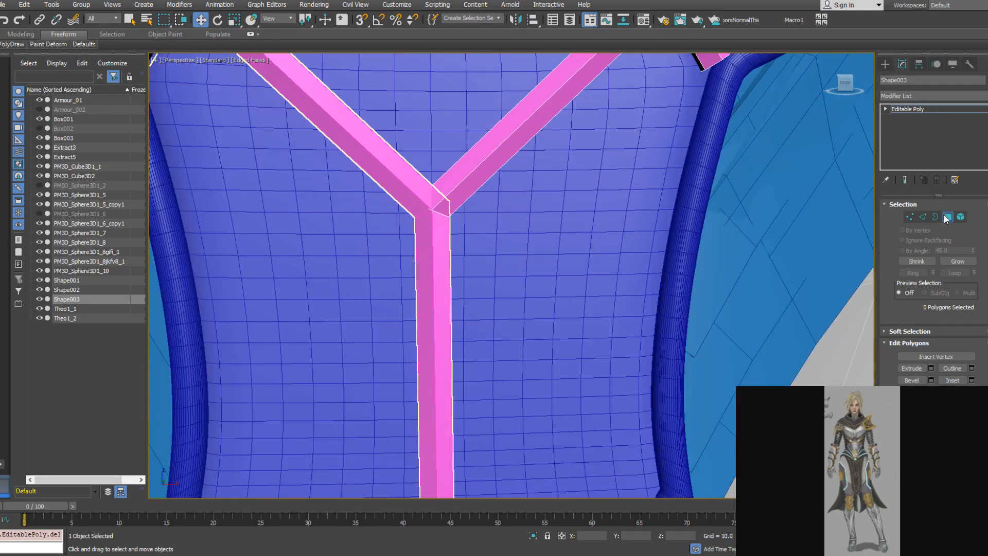
{"action": "left_click", "coordinate": [448, 247]}
{"action": "scroll", "coordinate": [442, 231], "scroll_direction": "up", "scroll_amount": 5}
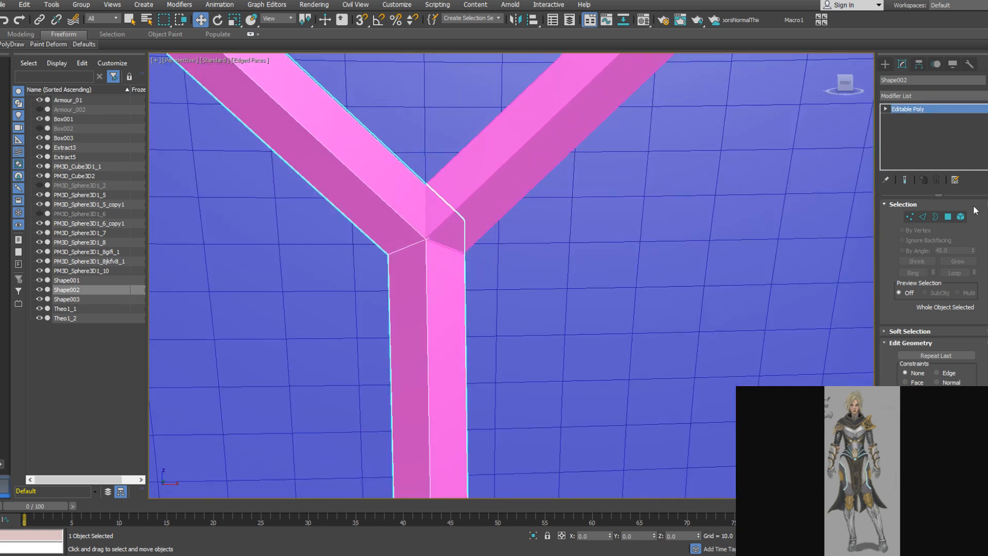
{"action": "left_click", "coordinate": [923, 217]}
{"action": "double_click", "coordinate": [412, 243]}
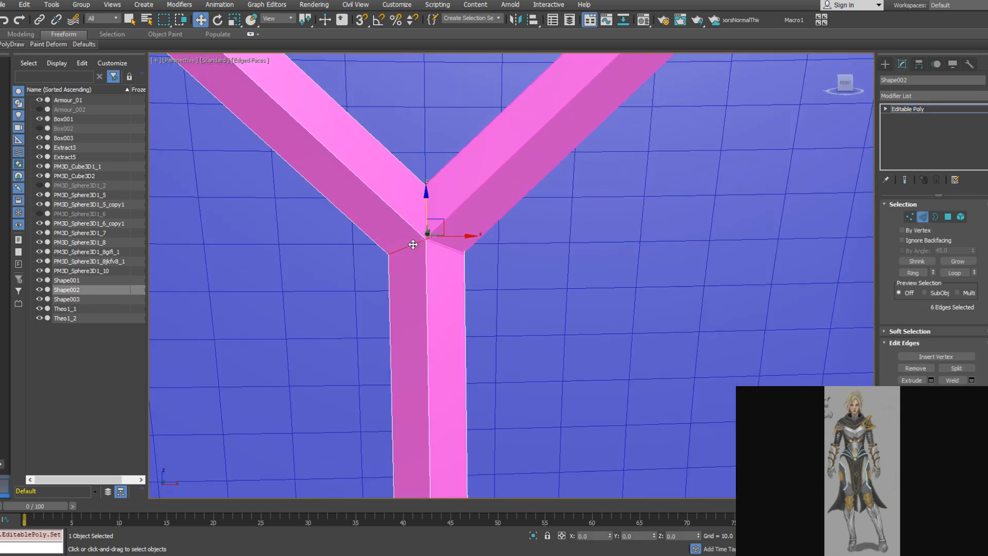
{"action": "right_click", "coordinate": [521, 255]}
{"action": "left_click", "coordinate": [510, 281]}
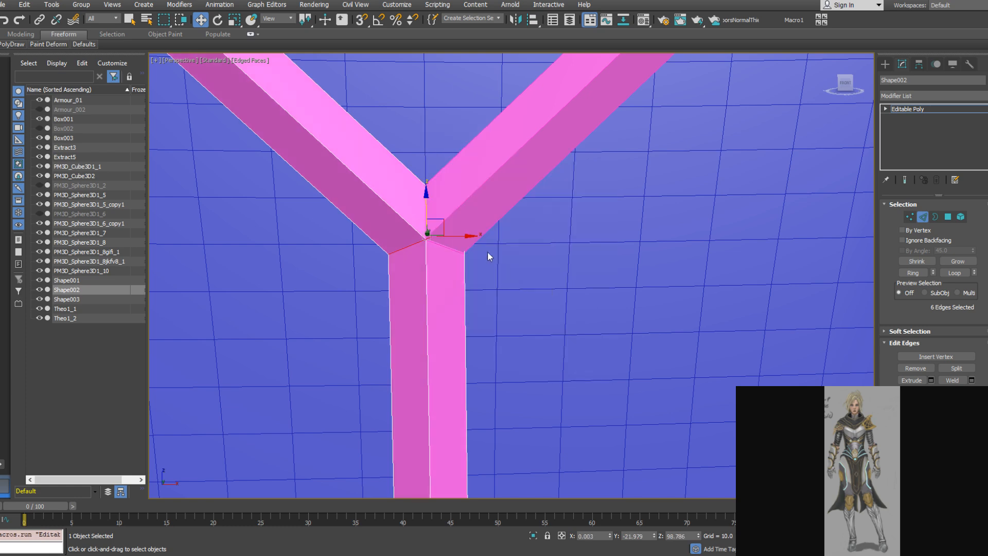
Examine the central junction of the two ornament halves in wireframe and shaded display
{"action": "middle_click_drag", "start_coordinate": [454, 238], "coordinate": [457, 294]}
{"action": "key", "text": "F3"}
{"action": "key", "text": "F3"}
{"action": "key", "text": "F3"}
{"action": "key", "text": "F3"}
{"action": "key", "text": "F3"}
{"action": "key", "text": "F3"}
{"action": "scroll", "coordinate": [468, 302], "scroll_direction": "down", "scroll_amount": 6}
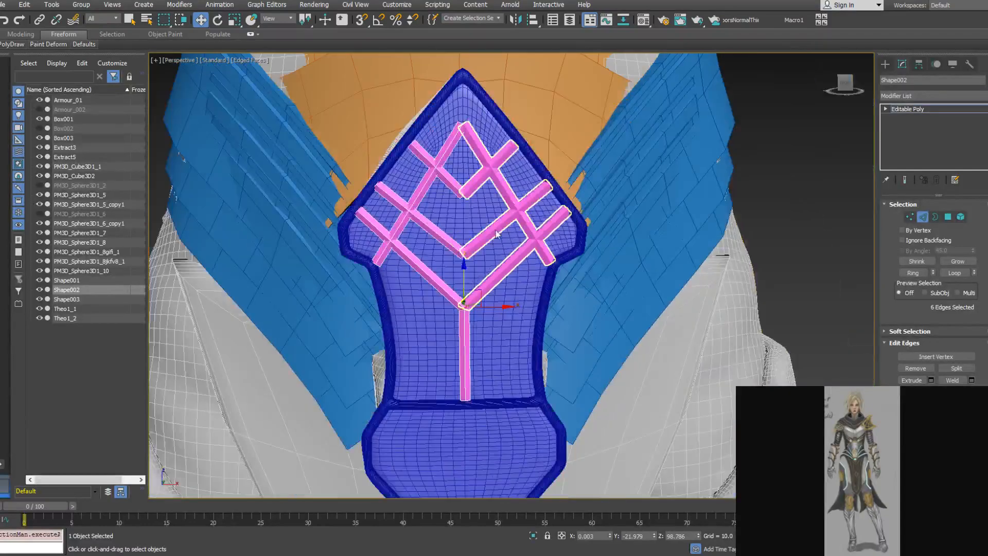
Attach the mirrored ornament half Shape003 to the original half Shape002
{"action": "scroll", "coordinate": [495, 231], "scroll_direction": "up", "scroll_amount": 3}
{"action": "right_click", "coordinate": [476, 348]}
{"action": "left_click", "coordinate": [428, 242]}
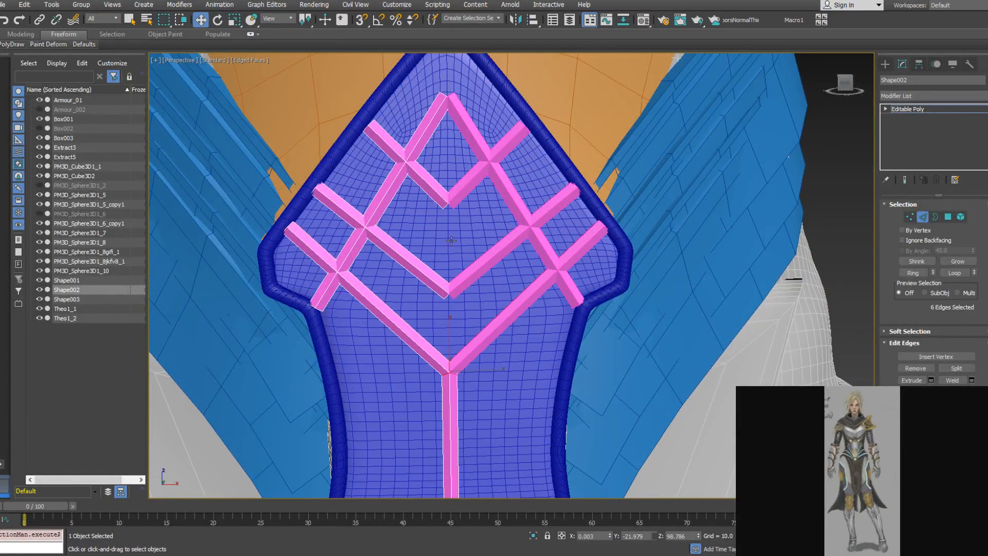
{"action": "scroll", "coordinate": [477, 269], "scroll_direction": "up", "scroll_amount": 5}
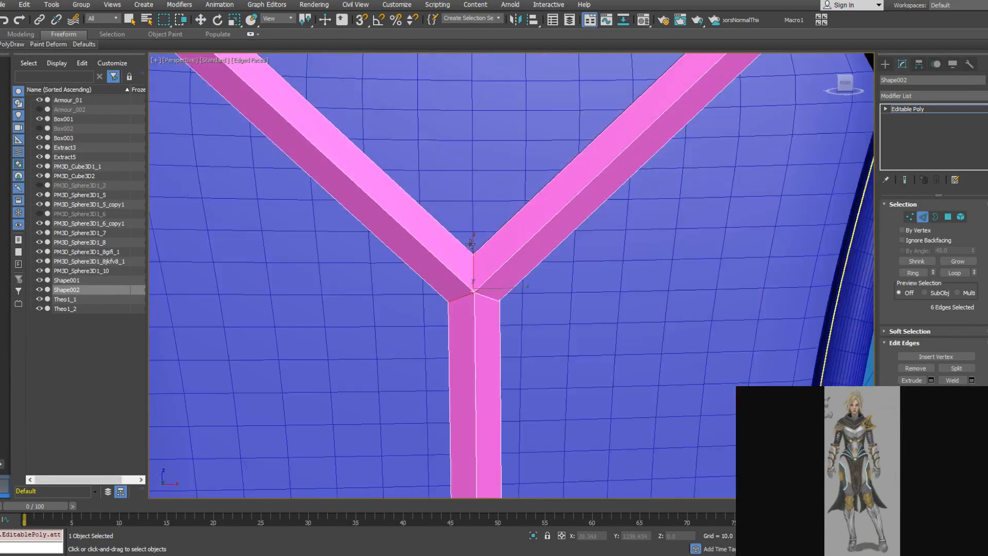
Select the polygons along the full length of the lowest diagonal bar on the right ornament half
{"action": "key", "text": "w"}
{"action": "left_click", "coordinate": [947, 217]}
{"action": "scroll", "coordinate": [489, 232], "scroll_direction": "up", "scroll_amount": 2}
{"action": "left_click", "coordinate": [490, 297]}
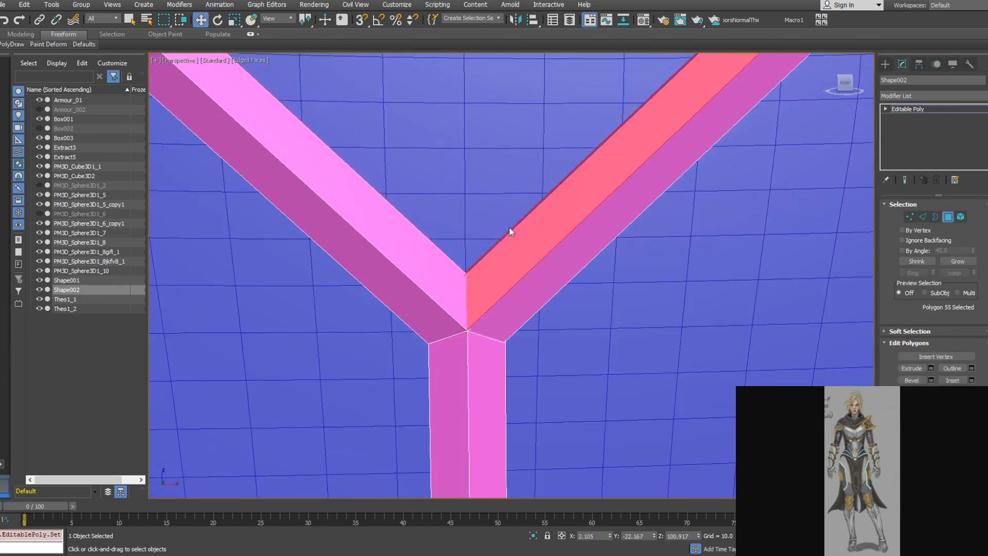
{"action": "left_click_drag", "start_coordinate": [583, 266], "coordinate": [585, 270]}
{"action": "scroll", "coordinate": [591, 245], "scroll_direction": "down", "scroll_amount": 5}
{"action": "middle_click_drag", "start_coordinate": [661, 168], "coordinate": [638, 247]}
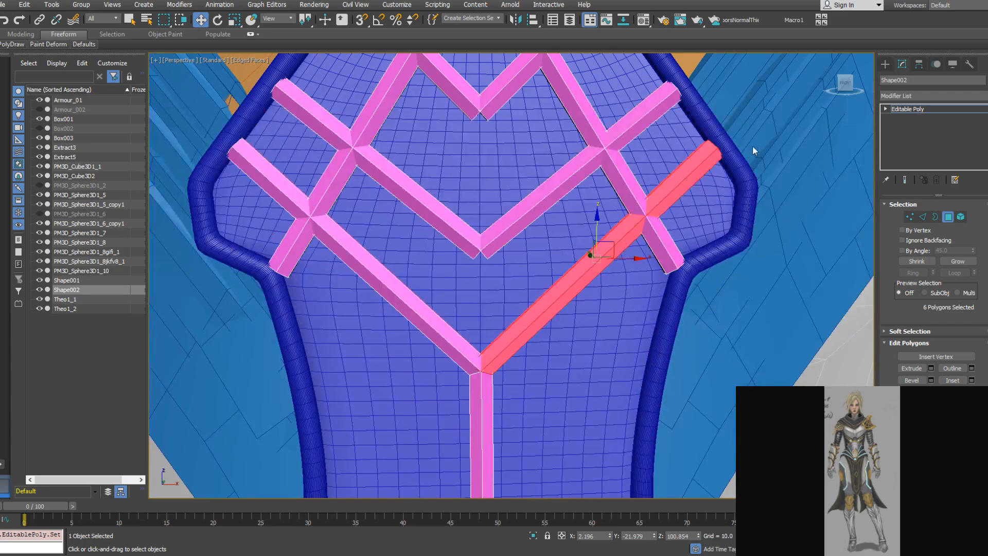
{"action": "left_click", "coordinate": [712, 162], "text": "ctrl"}
Inspect the inner ends of the two lowest diagonal bars at the central junction in wireframe and shaded display
{"action": "middle_click_drag", "start_coordinate": [524, 304], "coordinate": [584, 211]}
{"action": "scroll", "coordinate": [536, 283], "scroll_direction": "up", "scroll_amount": 5}
{"action": "key", "text": "F3"}
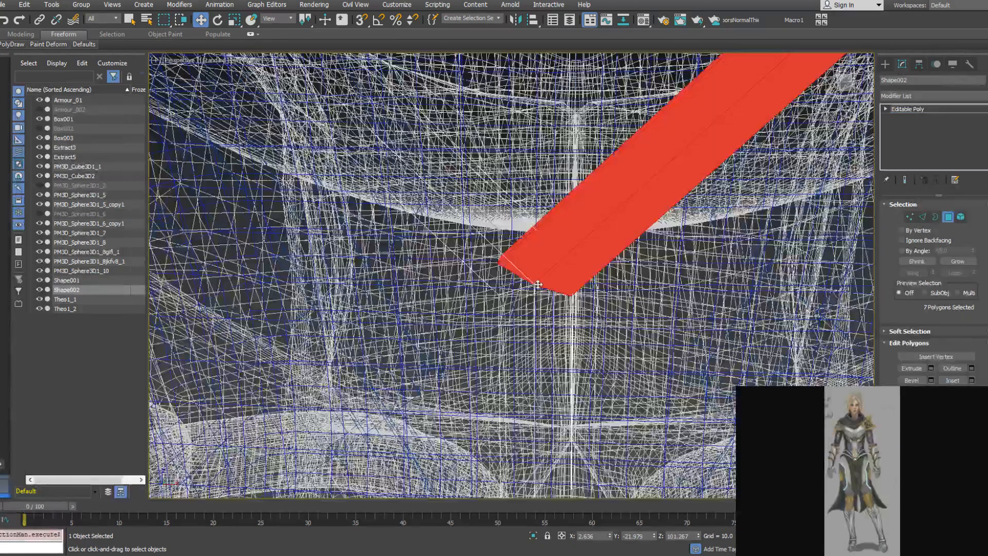
{"action": "middle_click_drag", "start_coordinate": [537, 279], "coordinate": [643, 195], "text": "alt"}
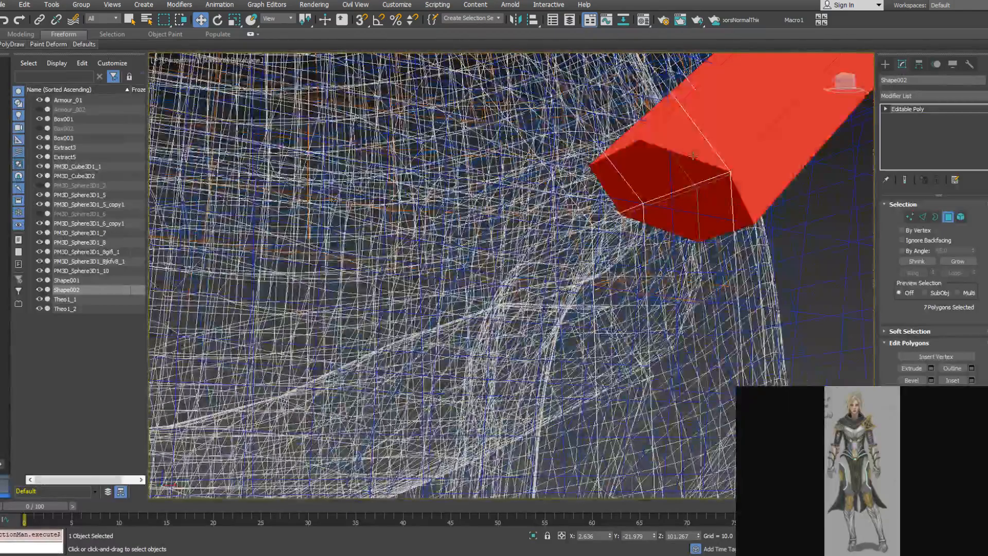
{"action": "left_click", "coordinate": [683, 171]}
{"action": "left_click", "coordinate": [683, 172]}
{"action": "left_click", "coordinate": [683, 171]}
{"action": "mouse_move", "coordinate": [684, 171]}
{"action": "middle_mouse_down", "text": "alt"}
{"action": "mouse_move", "coordinate": [521, 264]}
{"action": "mouse_move", "coordinate": [515, 295]}
{"action": "middle_mouse_up", "text": "alt"}
{"action": "left_click", "coordinate": [521, 265]}
{"action": "scroll", "coordinate": [515, 295], "scroll_direction": "down", "scroll_amount": 4}
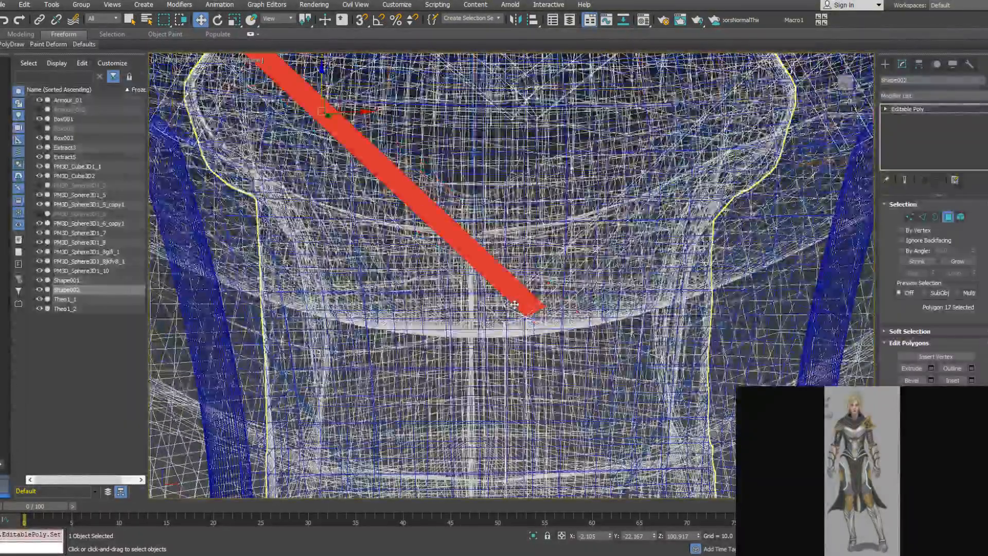
{"action": "key", "text": "F3"}
{"action": "scroll", "coordinate": [514, 295], "scroll_direction": "up", "scroll_amount": 5}
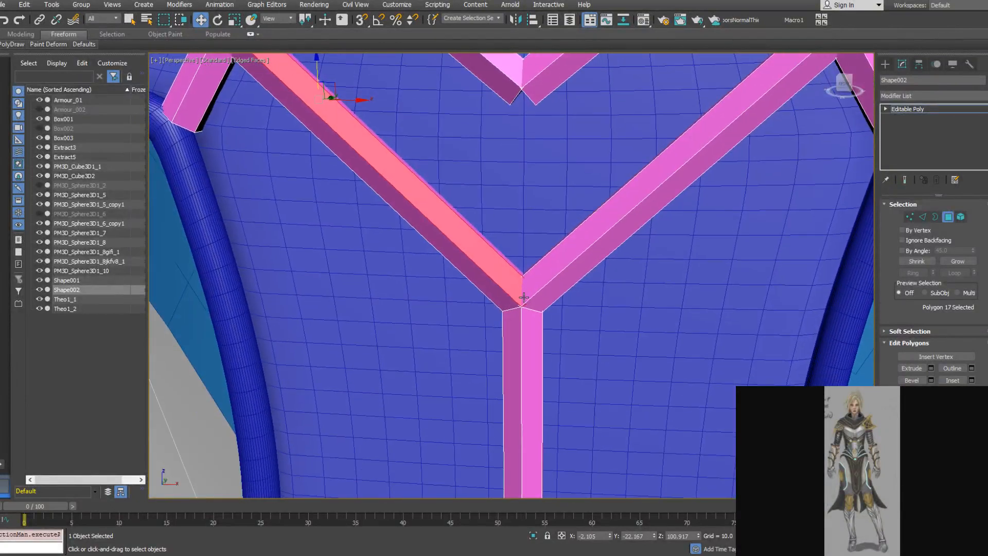
Split the selected edge loop where the lowest diagonals meet the vertical centre bar
{"action": "left_click", "coordinate": [921, 216]}
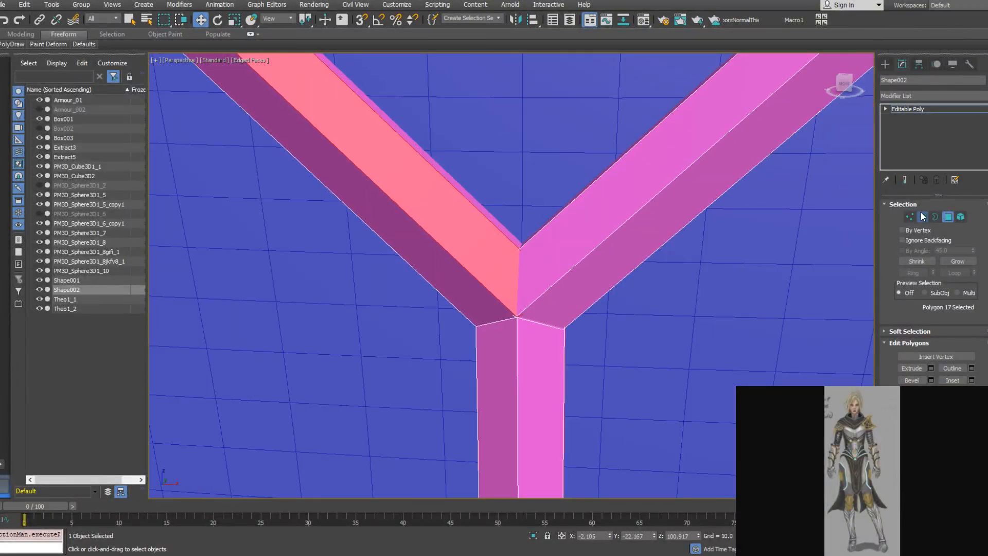
{"action": "right_click", "coordinate": [504, 316]}
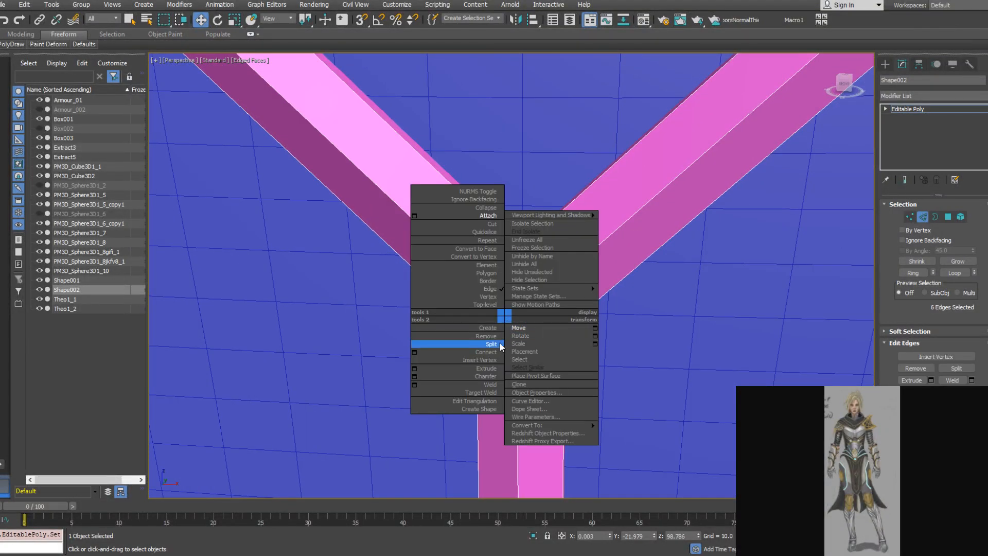
{"action": "left_click", "coordinate": [491, 343]}
Select the edge in the upper notch between the two lowest diagonals and nudge it into line with the junction
{"action": "scroll", "coordinate": [519, 280], "scroll_direction": "up", "scroll_amount": 3}
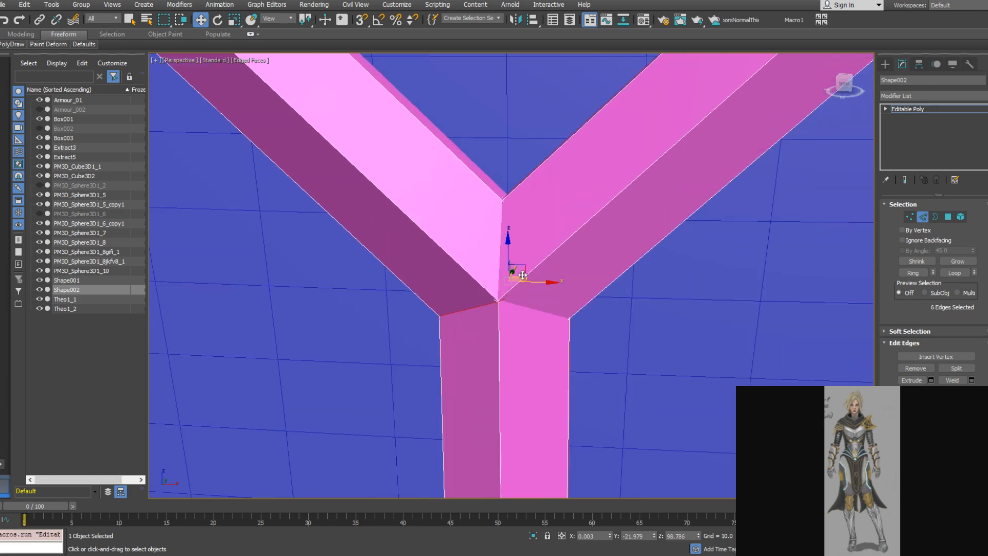
{"action": "scroll", "coordinate": [519, 280], "scroll_direction": "up", "scroll_amount": 2}
{"action": "key", "text": "F3"}
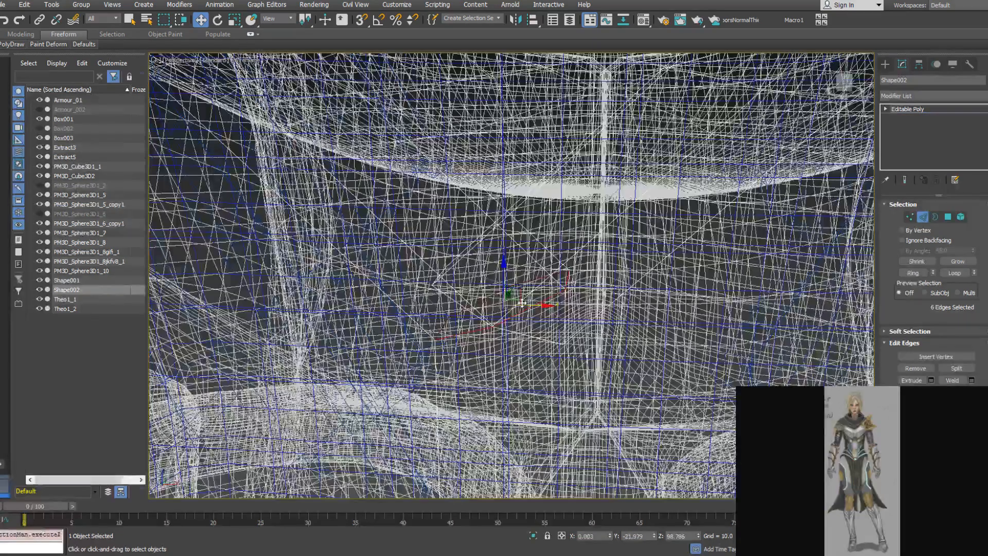
{"action": "left_click", "coordinate": [568, 278]}
{"action": "middle_click_drag", "start_coordinate": [568, 278], "coordinate": [573, 302], "text": "alt"}
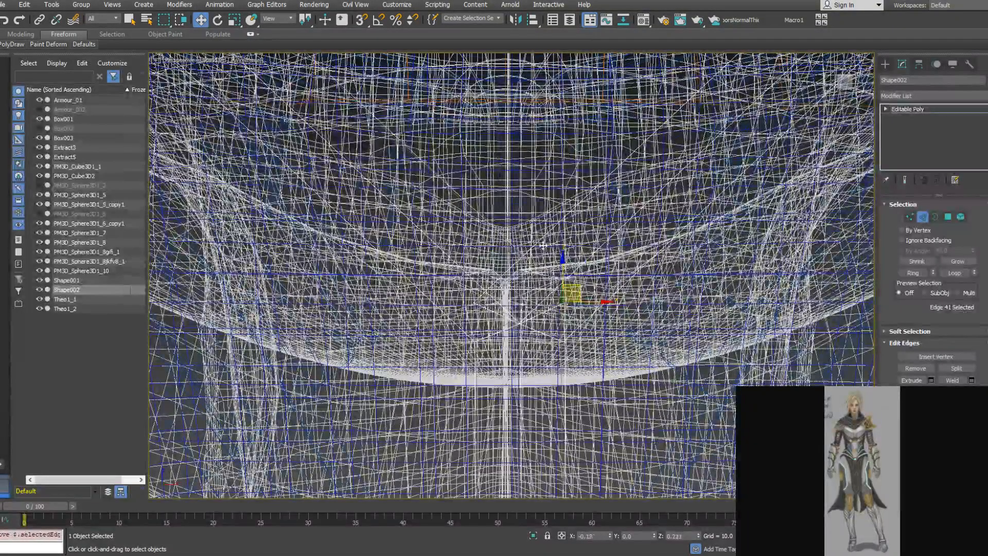
{"action": "key", "text": "F3"}
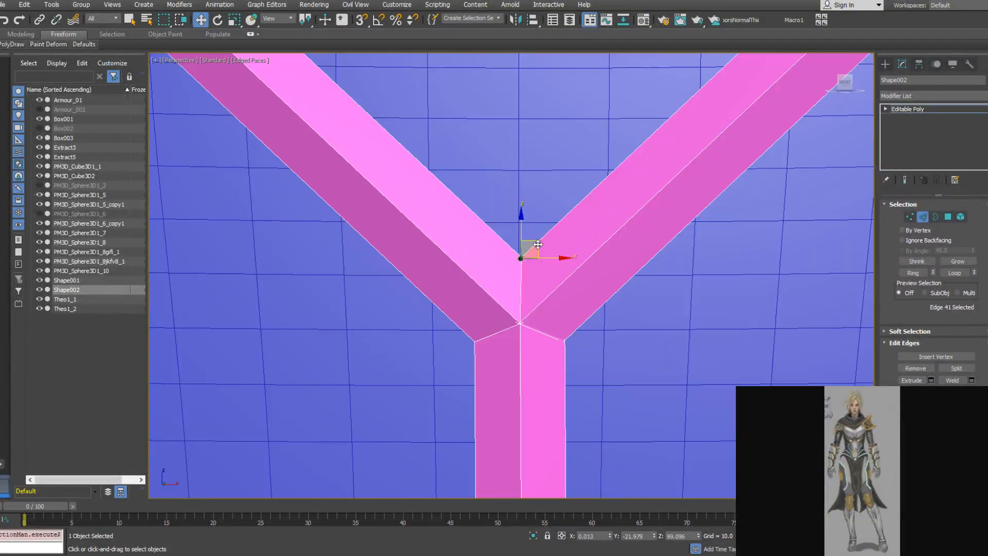
{"action": "middle_click_drag", "start_coordinate": [536, 254], "coordinate": [540, 255], "text": "alt"}
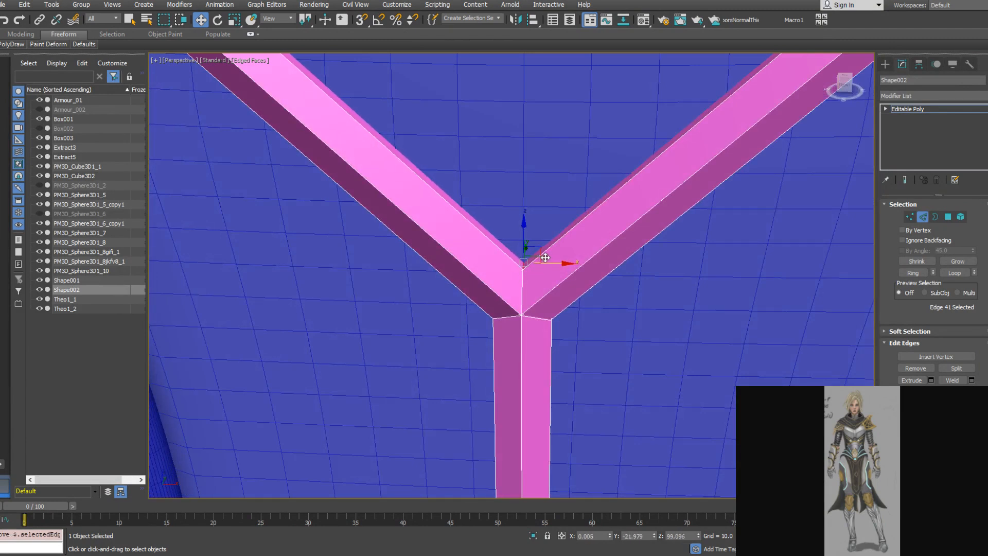
{"action": "middle_click_drag", "start_coordinate": [545, 257], "coordinate": [538, 258], "text": "alt"}
Convert the selected notch edge to its two vertices and set their X position to 0
{"action": "right_click", "coordinate": [536, 257]}
{"action": "left_click", "coordinate": [515, 191]}
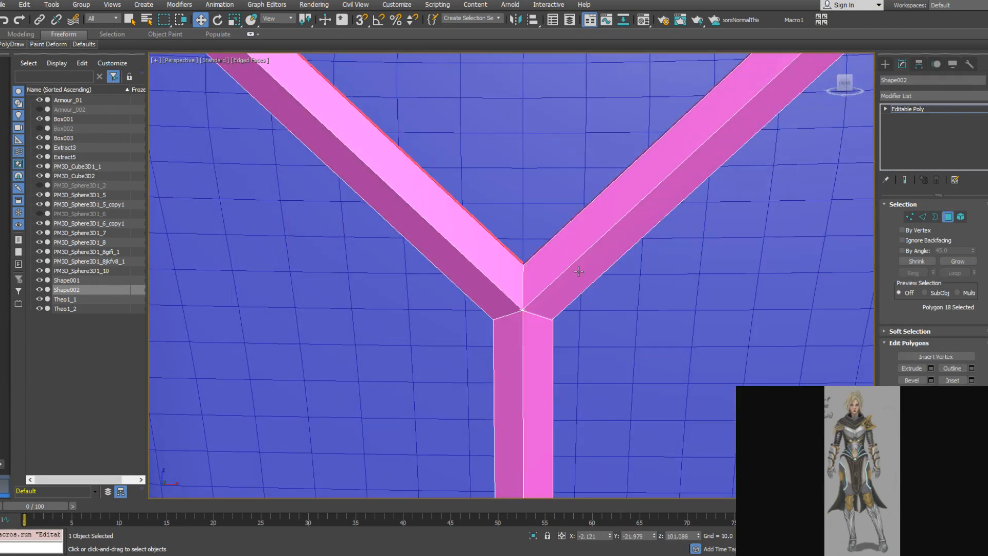
{"action": "left_click", "coordinate": [914, 221]}
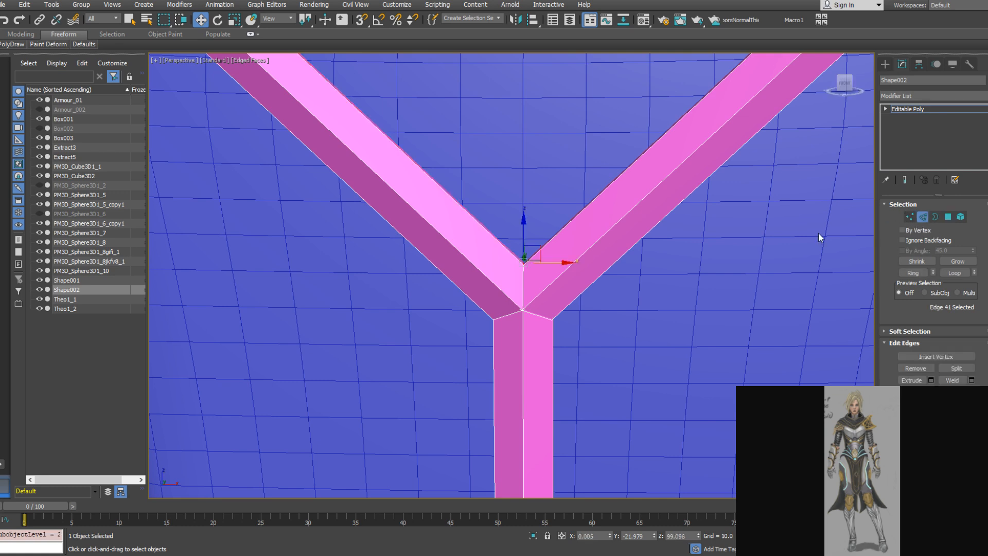
{"action": "right_click", "coordinate": [702, 237]}
{"action": "left_click", "coordinate": [682, 189]}
{"action": "middle_click_drag", "start_coordinate": [643, 300], "coordinate": [632, 291], "text": "alt"}
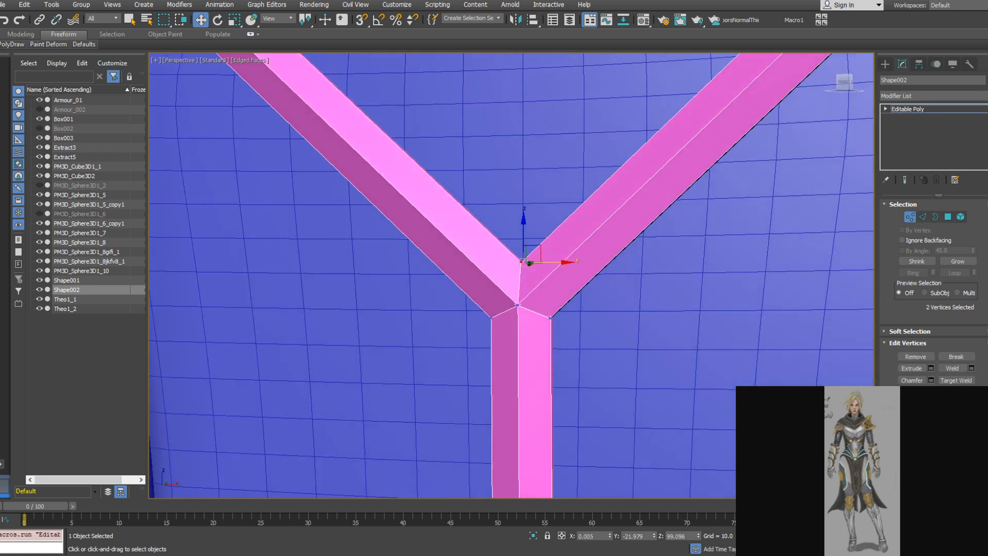
{"action": "scroll", "coordinate": [958, 226], "scroll_direction": "down", "scroll_amount": 5}
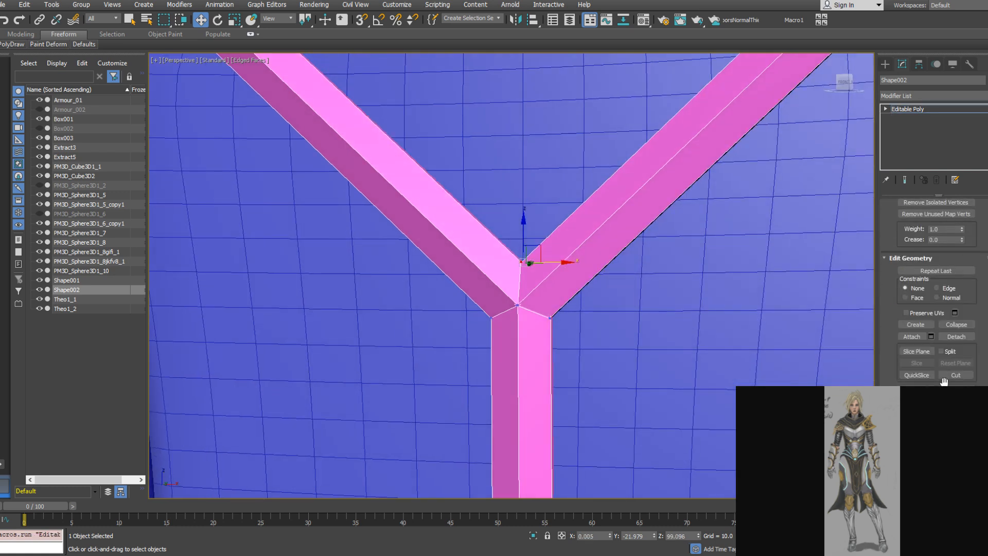
{"action": "middle_click_drag", "start_coordinate": [525, 247], "coordinate": [571, 265], "text": "alt"}
{"action": "right_click", "coordinate": [580, 268]}
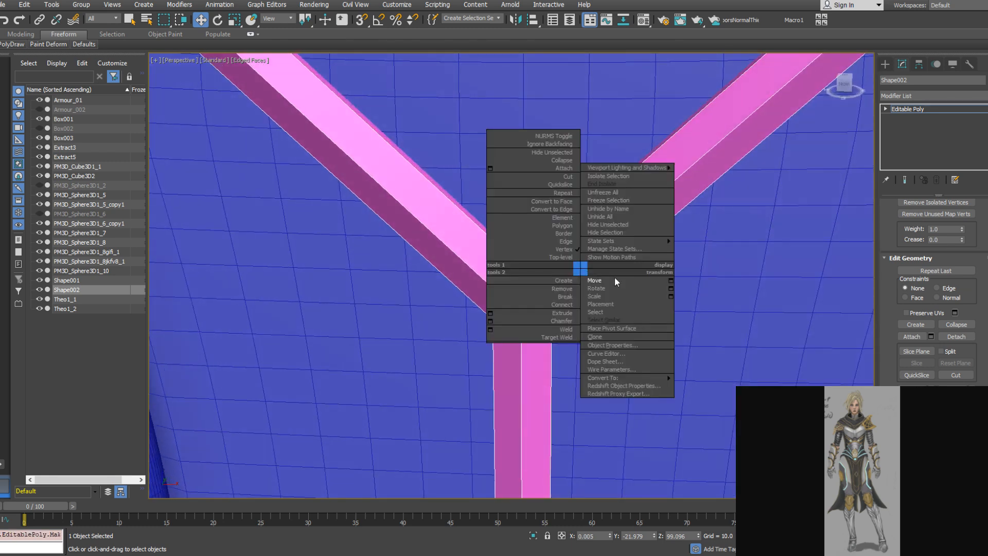
{"action": "left_click", "coordinate": [672, 282]}
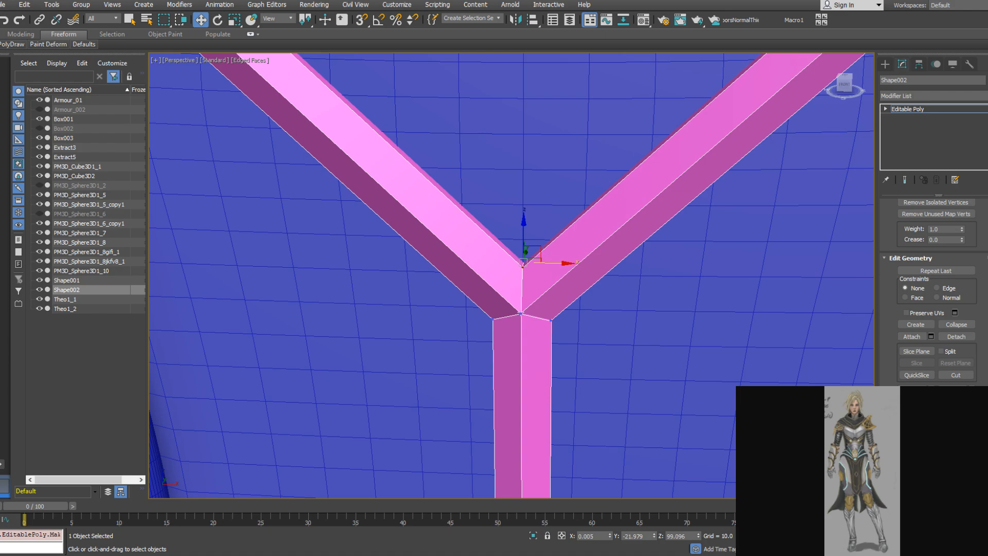
Target weld the overlapping vertices in the upper notch between the two lowest diagonals
{"action": "scroll", "coordinate": [533, 263], "scroll_direction": "up", "scroll_amount": 2}
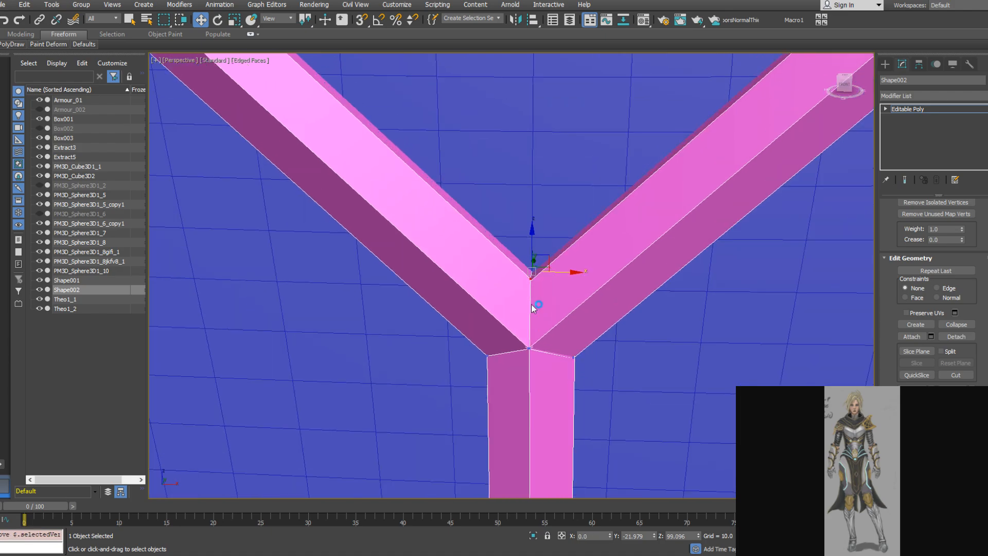
{"action": "key", "text": "F3"}
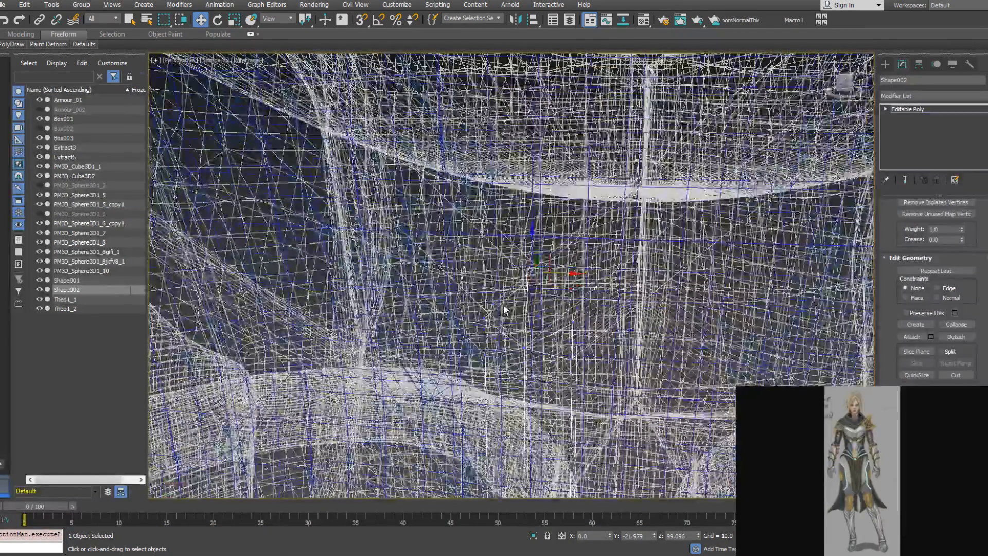
{"action": "right_click", "coordinate": [504, 309]}
{"action": "left_click", "coordinate": [519, 312]}
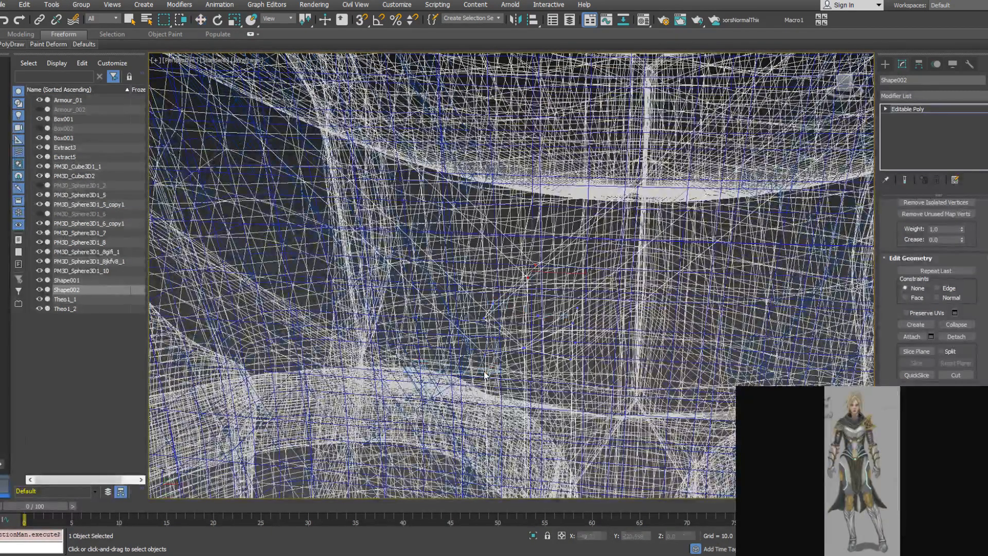
{"action": "left_click", "coordinate": [512, 307]}
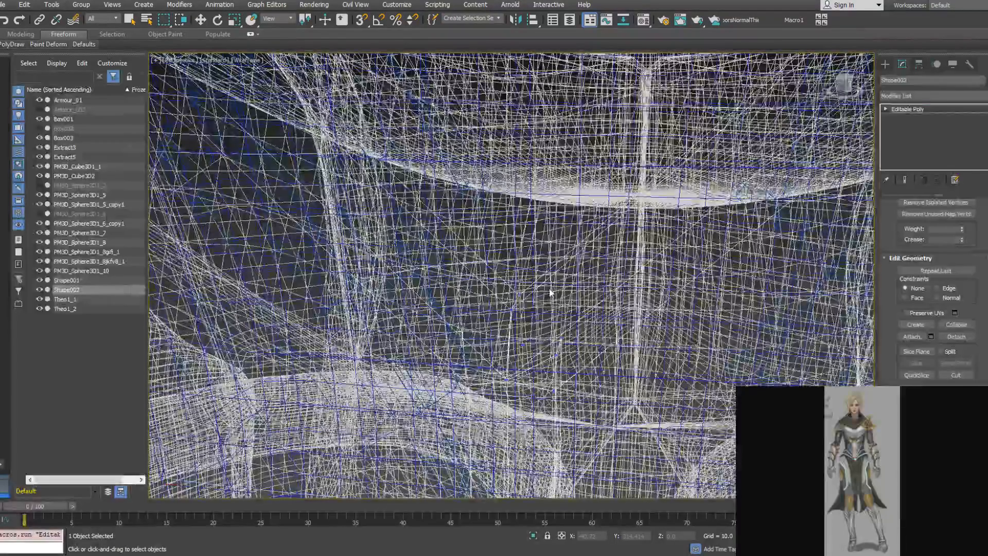
{"action": "key", "text": "F3"}
{"action": "middle_click_drag", "start_coordinate": [532, 357], "coordinate": [539, 299], "text": "alt"}
Target weld the overlapping corner vertices where the right diagonal meets the vertical centre bar
{"action": "key", "text": "w"}
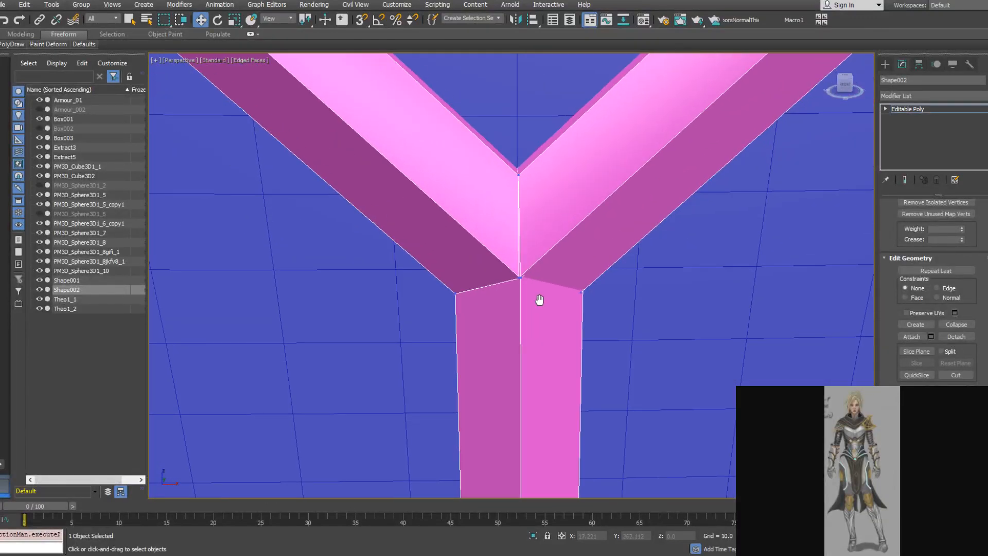
{"action": "key", "text": "F3"}
{"action": "middle_click_drag", "start_coordinate": [562, 256], "coordinate": [585, 249], "text": "alt"}
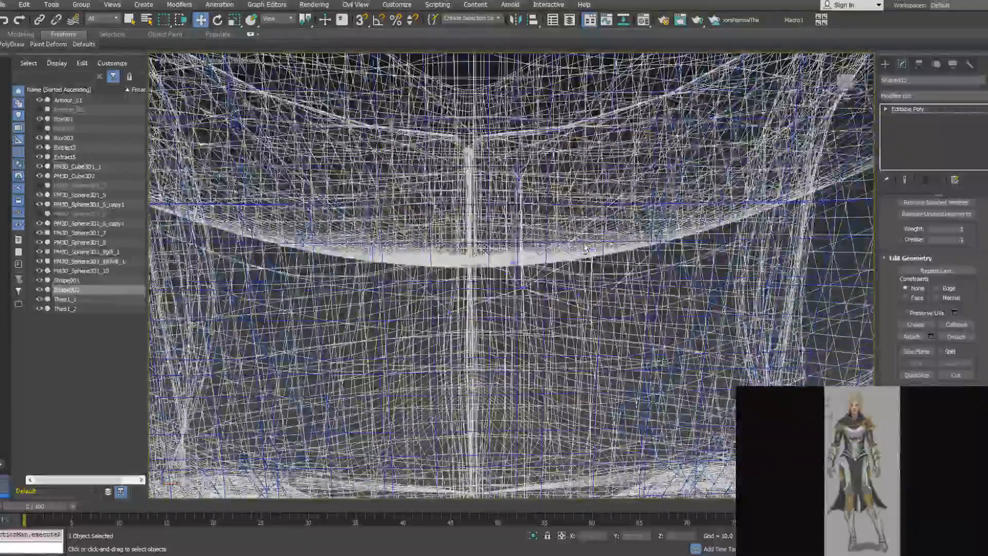
{"action": "key", "text": "F3"}
{"action": "key", "text": "F3"}
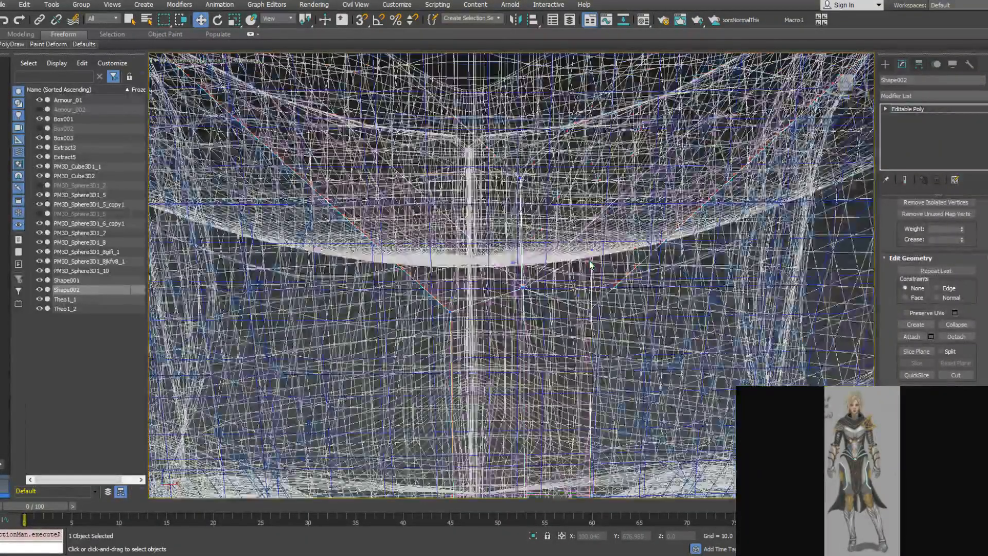
{"action": "right_click", "coordinate": [597, 260]}
{"action": "left_click", "coordinate": [586, 312]}
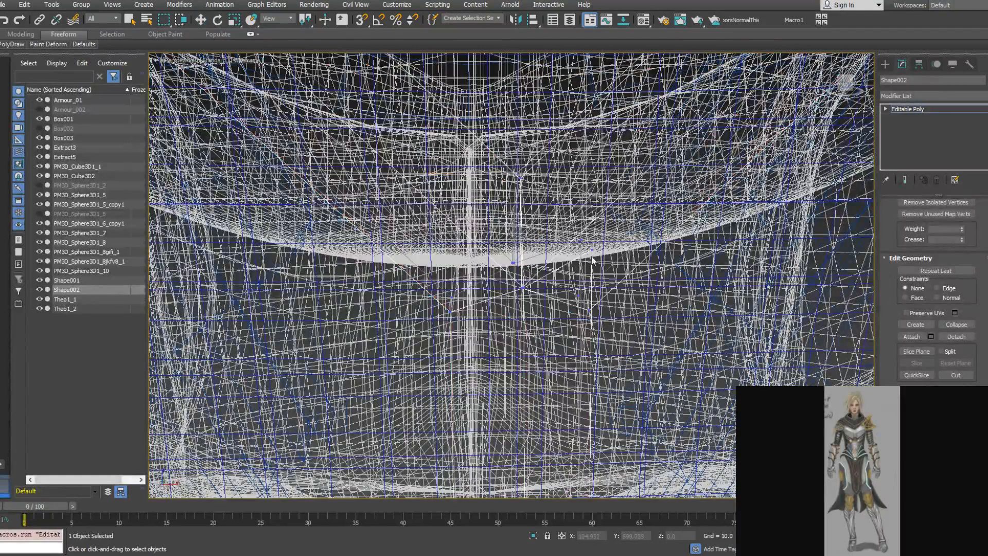
{"action": "left_click", "coordinate": [588, 308]}
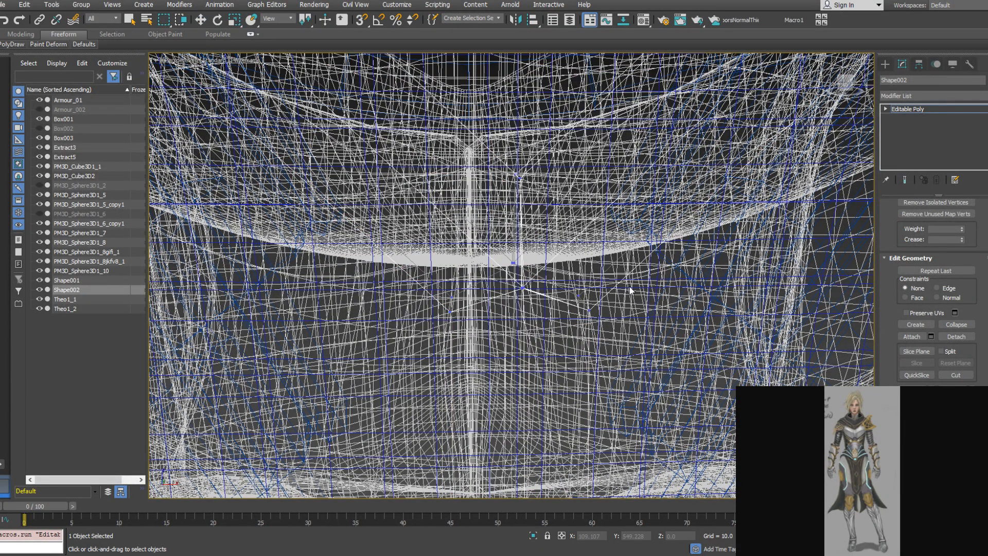
Select the vertices at the centre of the Y-shaped junction and scale them together along the X axis
{"action": "key", "text": "F3"}
{"action": "key", "text": "F3"}
{"action": "key", "text": "F3"}
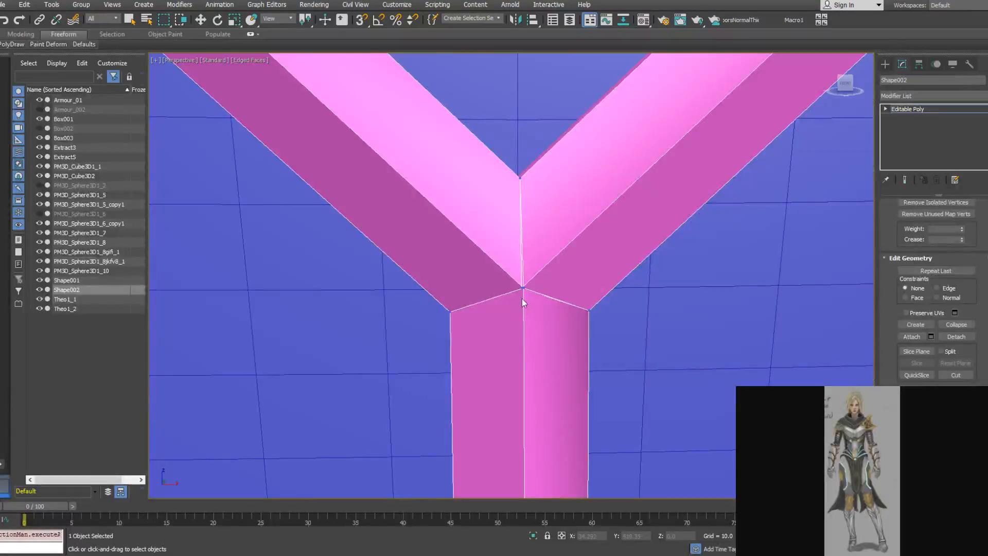
{"action": "key", "text": "w"}
{"action": "key", "text": "F3"}
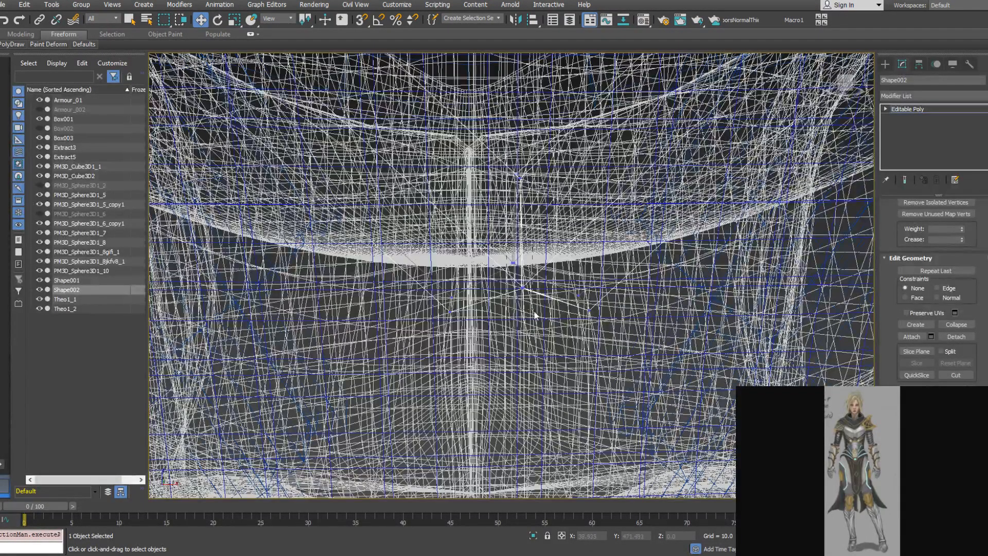
{"action": "key", "text": "F3"}
{"action": "right_click", "coordinate": [564, 278]}
{"action": "left_click", "coordinate": [570, 292]}
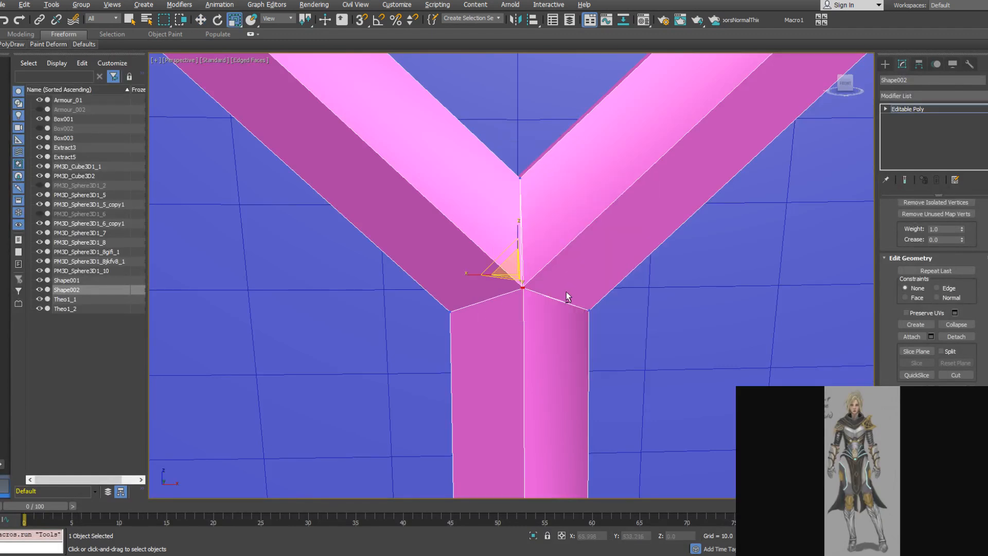
{"action": "middle_click_drag", "start_coordinate": [570, 291], "coordinate": [558, 297], "text": "alt"}
{"action": "left_click_drag", "start_coordinate": [559, 275], "coordinate": [323, 273]}
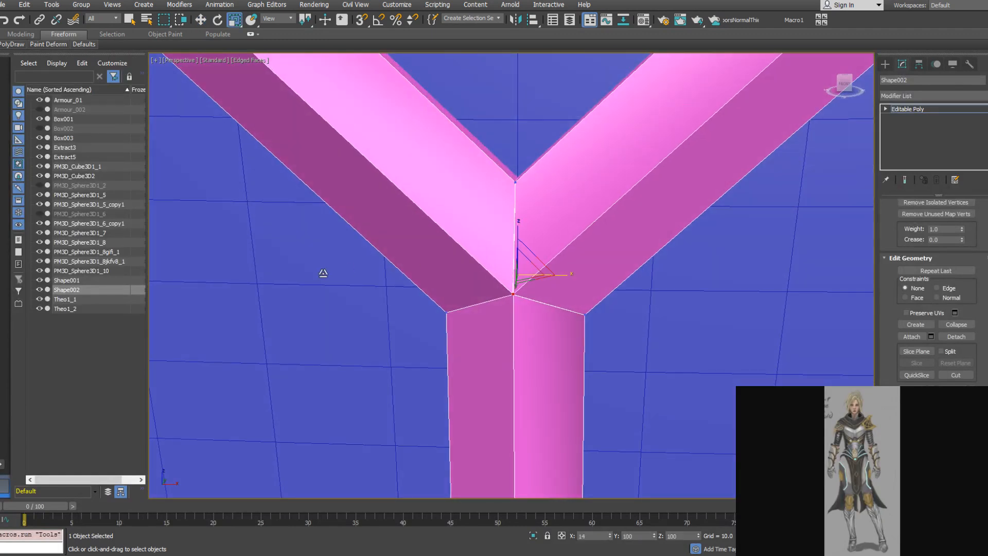
{"action": "left_click_drag", "start_coordinate": [768, 268], "coordinate": [608, 280]}
Weld the selected vertices at the centre of the Y-shaped junction
{"action": "right_click", "coordinate": [600, 296]}
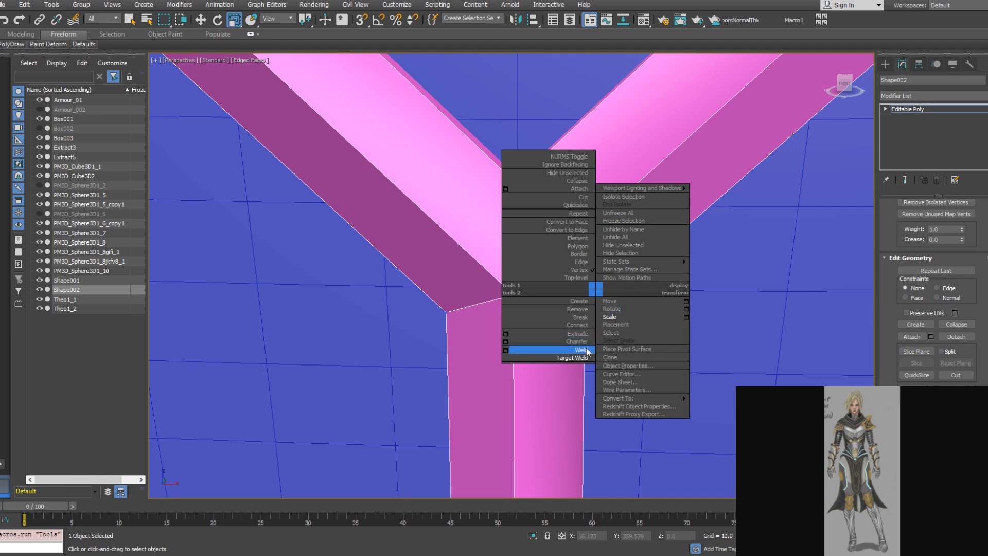
{"action": "left_click", "coordinate": [986, 292]}
{"action": "left_click_drag", "start_coordinate": [985, 308], "coordinate": [986, 486]}
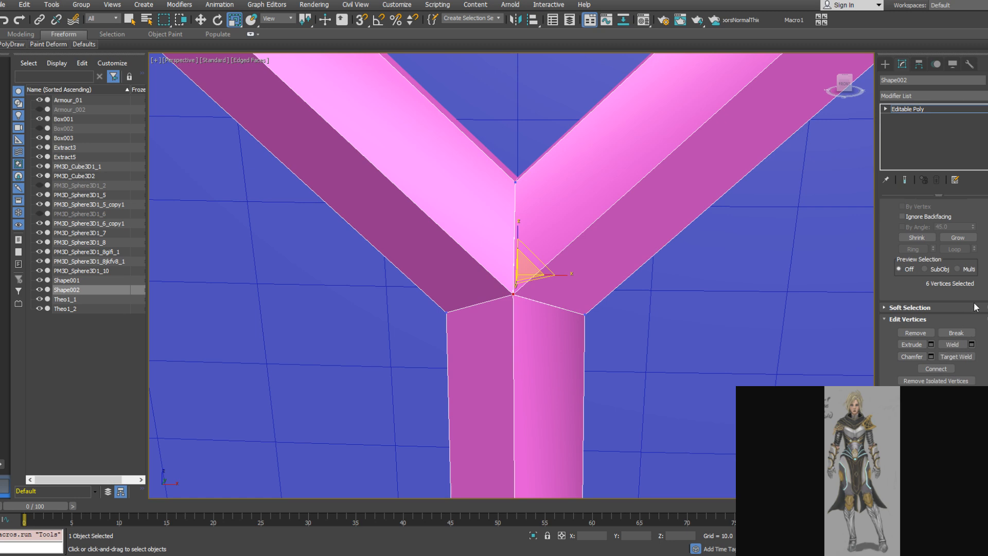
{"action": "left_click", "coordinate": [951, 344]}
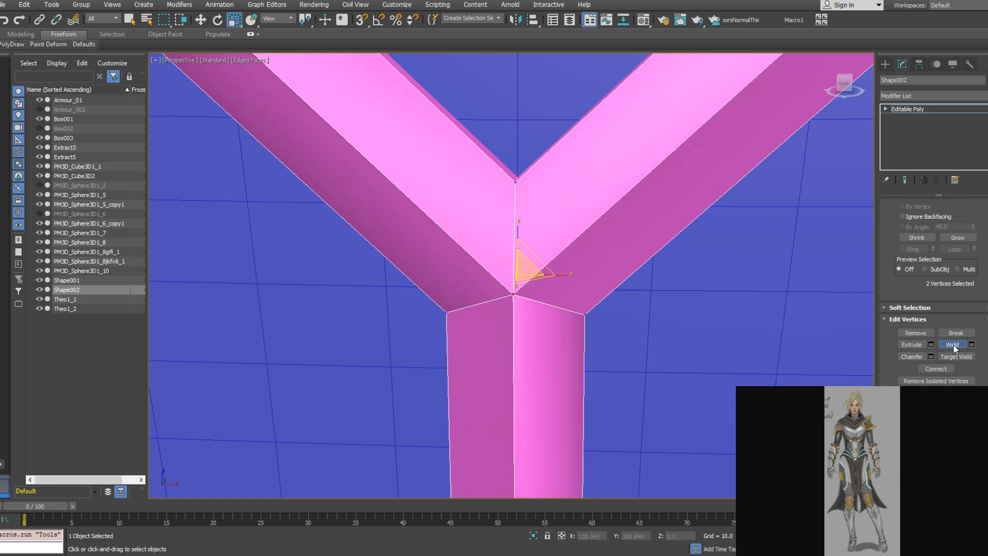
Select the overlapping vertices where the left diagonal meets the vertical centre bar and weld them
{"action": "mouse_move", "coordinate": [515, 308]}
{"action": "middle_mouse_down", "text": "alt"}
{"action": "mouse_move", "coordinate": [505, 304]}
{"action": "mouse_move", "coordinate": [553, 286]}
{"action": "mouse_move", "coordinate": [435, 296]}
{"action": "middle_mouse_up", "text": "alt"}
{"action": "key", "text": "F3"}
{"action": "left_click_drag", "start_coordinate": [431, 313], "coordinate": [457, 289]}
{"action": "mouse_move", "coordinate": [456, 293]}
{"action": "middle_mouse_down", "text": "alt"}
{"action": "mouse_move", "coordinate": [438, 319]}
{"action": "mouse_move", "coordinate": [444, 295]}
{"action": "middle_mouse_up", "text": "alt"}
{"action": "left_click", "coordinate": [951, 344]}
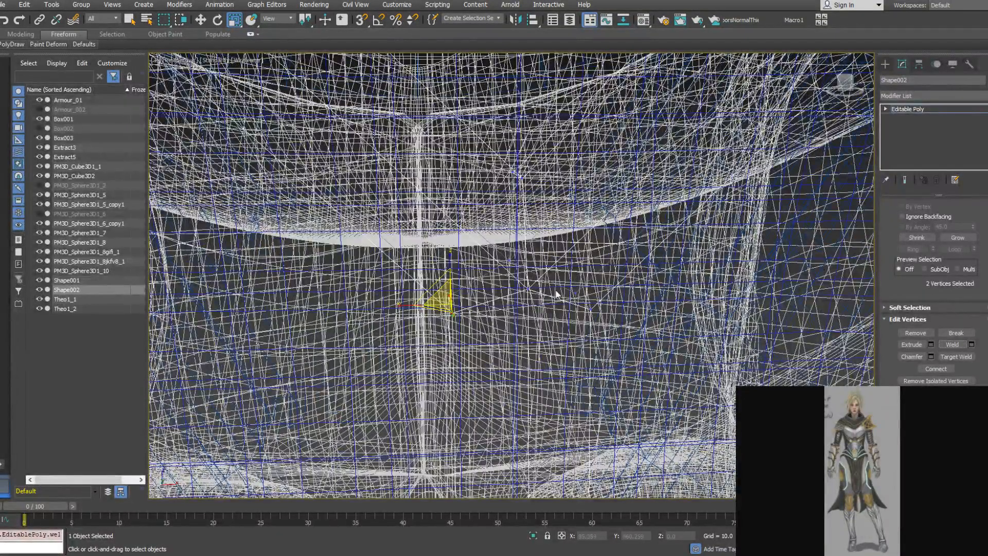
{"action": "key", "text": "F3"}
{"action": "scroll", "coordinate": [551, 300], "scroll_direction": "down", "scroll_amount": 8}
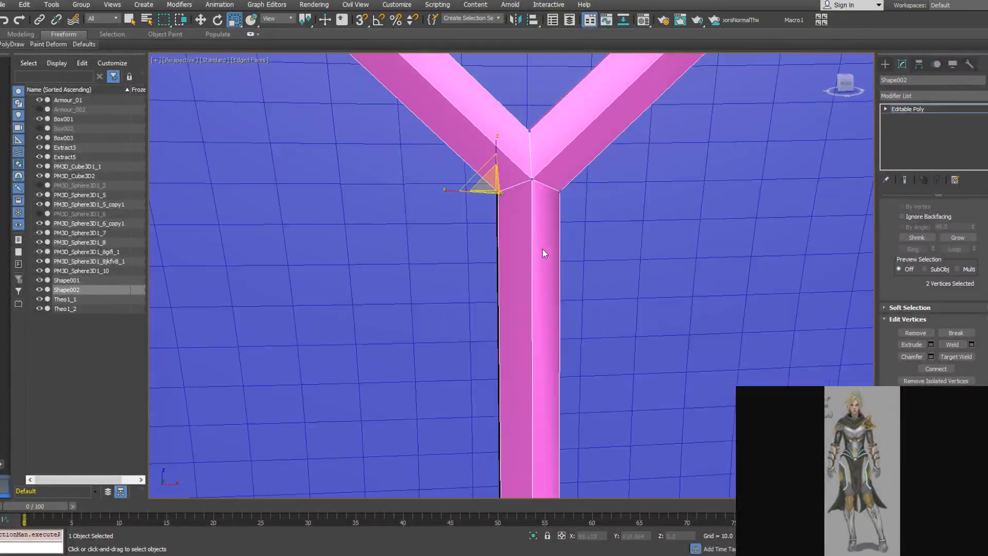
Delete the two facing end-cap polygons at the tip of the V directly above the Y-shaped junction
{"action": "mouse_move", "coordinate": [547, 330]}
{"action": "middle_mouse_down", "text": "alt"}
{"action": "mouse_move", "coordinate": [520, 189]}
{"action": "mouse_move", "coordinate": [531, 196]}
{"action": "mouse_move", "coordinate": [506, 190]}
{"action": "mouse_move", "coordinate": [522, 298]}
{"action": "mouse_move", "coordinate": [536, 226]}
{"action": "mouse_move", "coordinate": [549, 229]}
{"action": "middle_mouse_up", "text": "alt"}
{"action": "scroll", "coordinate": [520, 189], "scroll_direction": "down", "scroll_amount": 3}
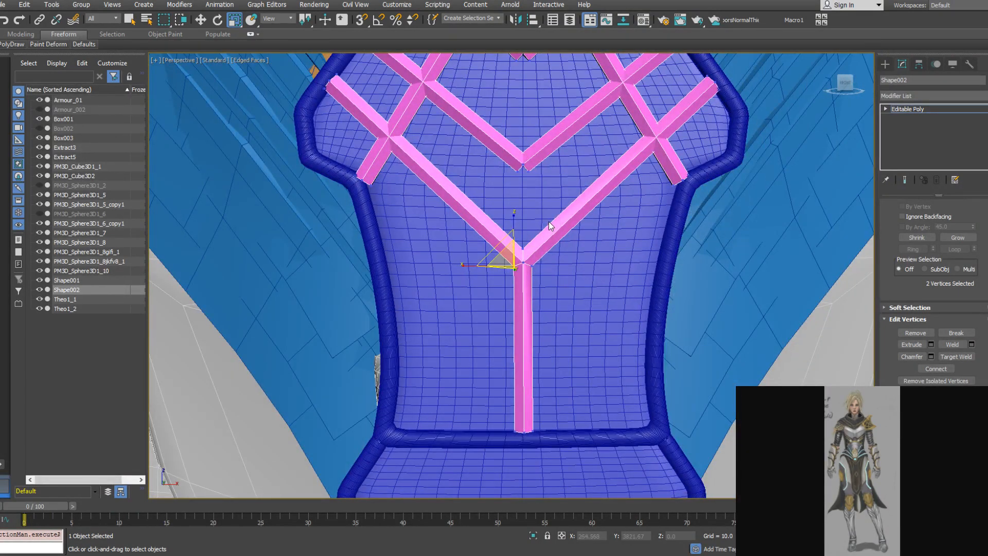
{"action": "middle_click_drag", "start_coordinate": [533, 187], "coordinate": [528, 212], "text": "alt"}
{"action": "scroll", "coordinate": [536, 215], "scroll_direction": "up", "scroll_amount": 3}
{"action": "scroll", "coordinate": [528, 218], "scroll_direction": "down", "scroll_amount": 5}
{"action": "scroll", "coordinate": [525, 216], "scroll_direction": "up", "scroll_amount": 10}
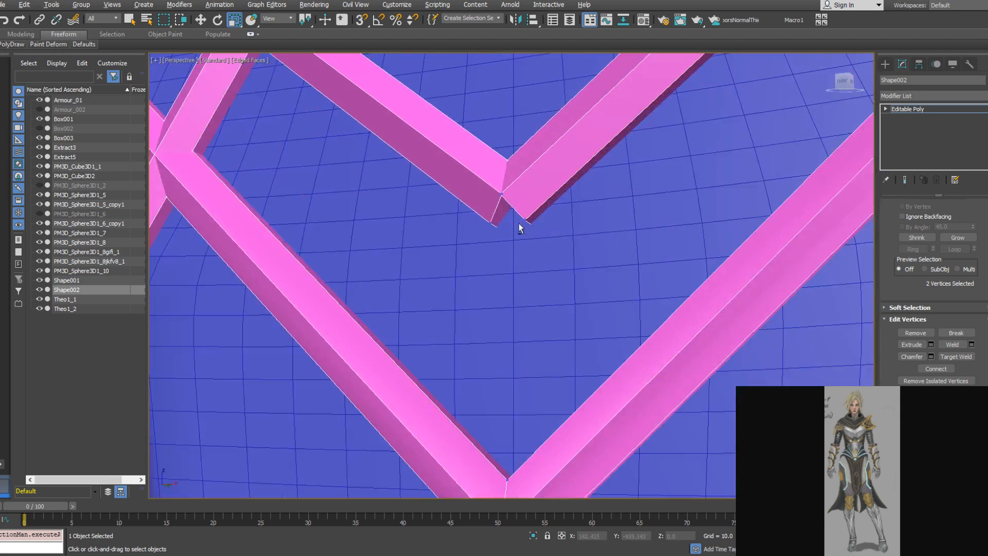
{"action": "left_click", "coordinate": [885, 108]}
{"action": "left_click", "coordinate": [907, 145]}
{"action": "left_click", "coordinate": [501, 229]}
{"action": "left_click", "coordinate": [520, 232], "text": "ctrl"}
{"action": "mouse_move", "coordinate": [521, 231]}
{"action": "middle_mouse_down", "text": "alt"}
{"action": "mouse_move", "coordinate": [543, 222]}
{"action": "mouse_move", "coordinate": [538, 230]}
{"action": "middle_mouse_up", "text": "alt"}
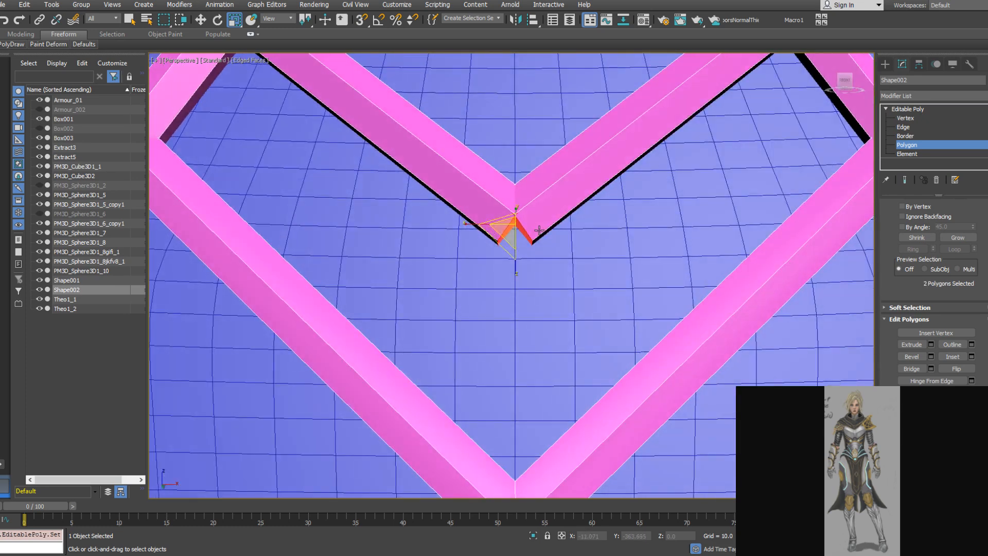
{"action": "key", "text": "F3"}
{"action": "key", "text": "F3"}
{"action": "key", "text": "Delete"}
{"action": "scroll", "coordinate": [538, 231], "scroll_direction": "down", "scroll_amount": 5}
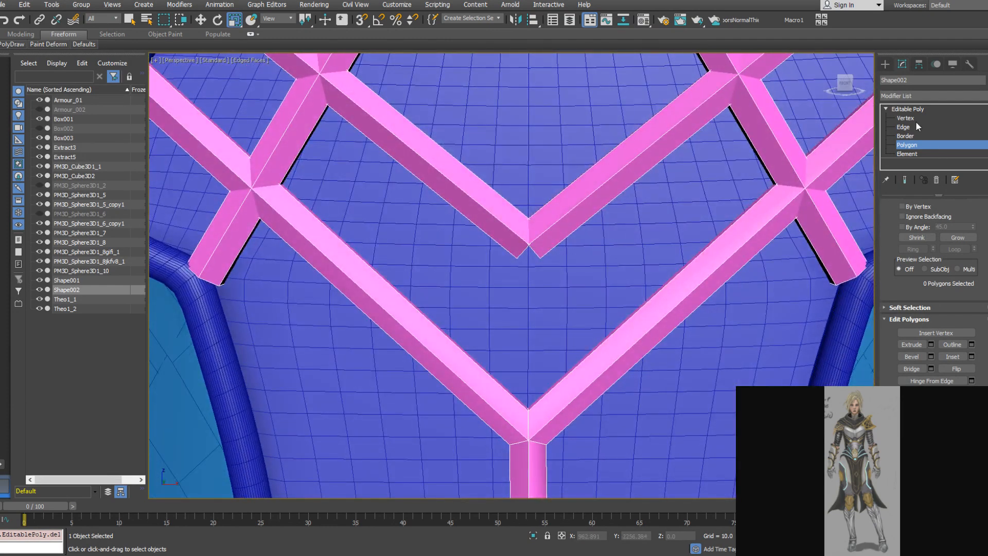
Select the facing end vertices at that V's tip and make them planar in X
{"action": "left_click", "coordinate": [905, 117]}
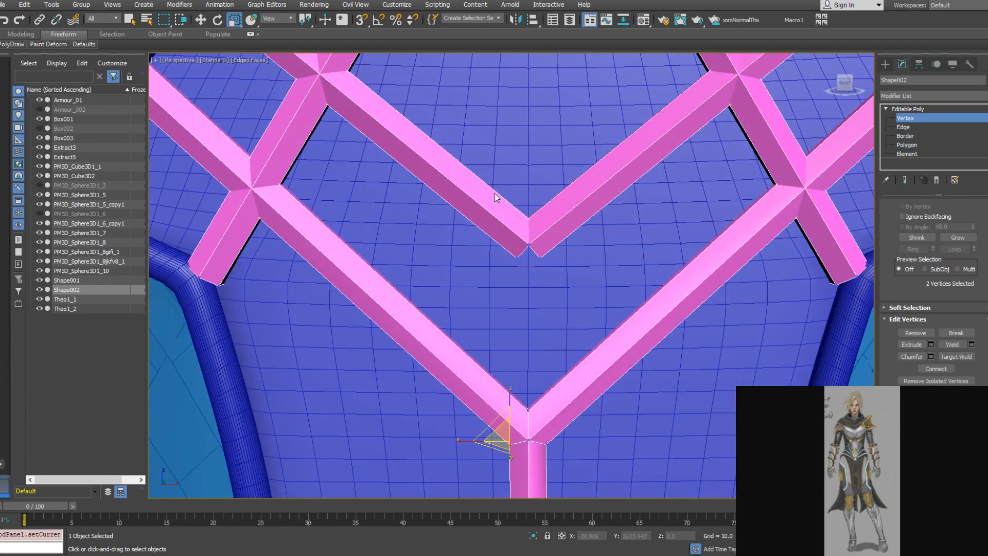
{"action": "left_click_drag", "start_coordinate": [556, 290], "coordinate": [557, 288]}
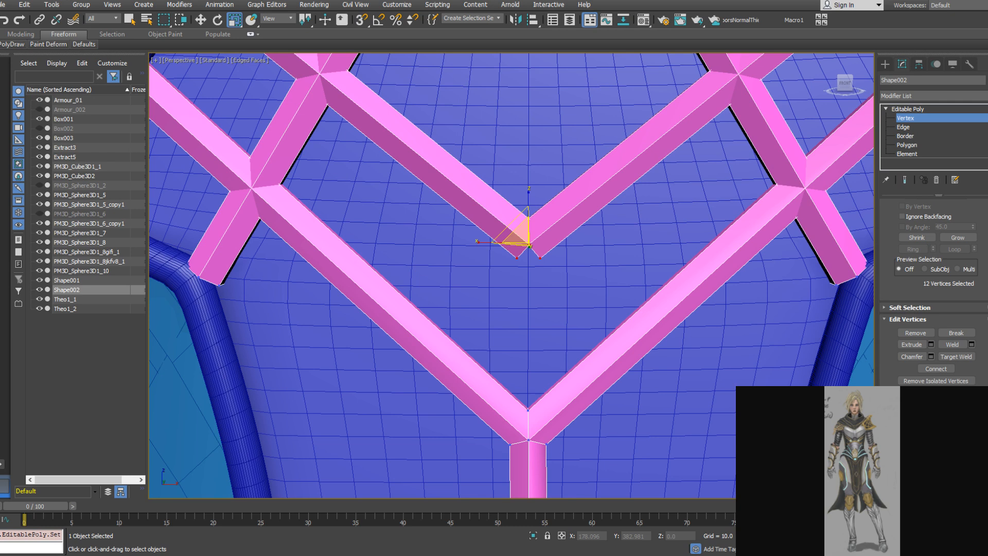
{"action": "scroll", "coordinate": [934, 288], "scroll_direction": "down", "scroll_amount": 4}
{"action": "left_click", "coordinate": [946, 434]}
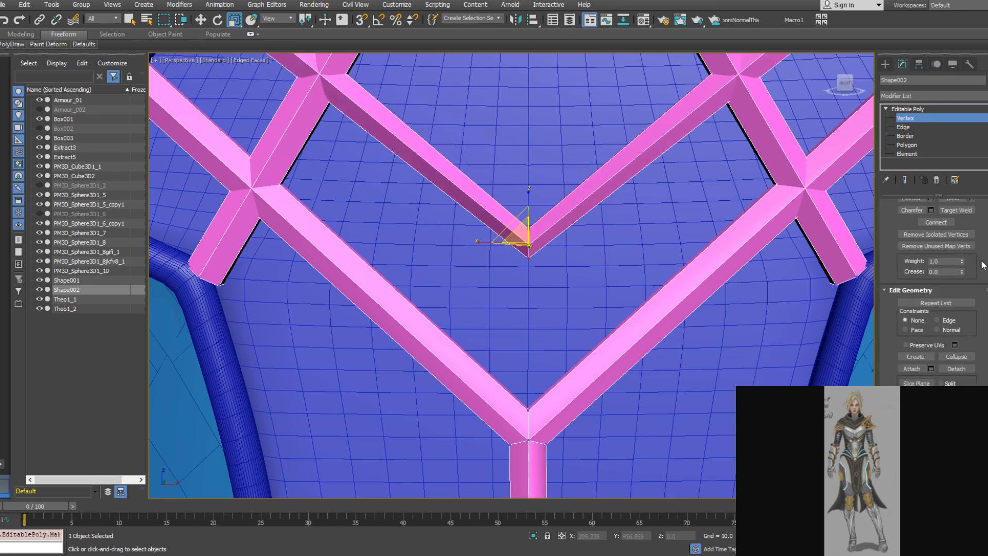
Weld the aligned vertices at the V's tip and scale them up along the Z axis
{"action": "scroll", "coordinate": [978, 260], "scroll_direction": "up", "scroll_amount": 5}
{"action": "left_click", "coordinate": [952, 368]}
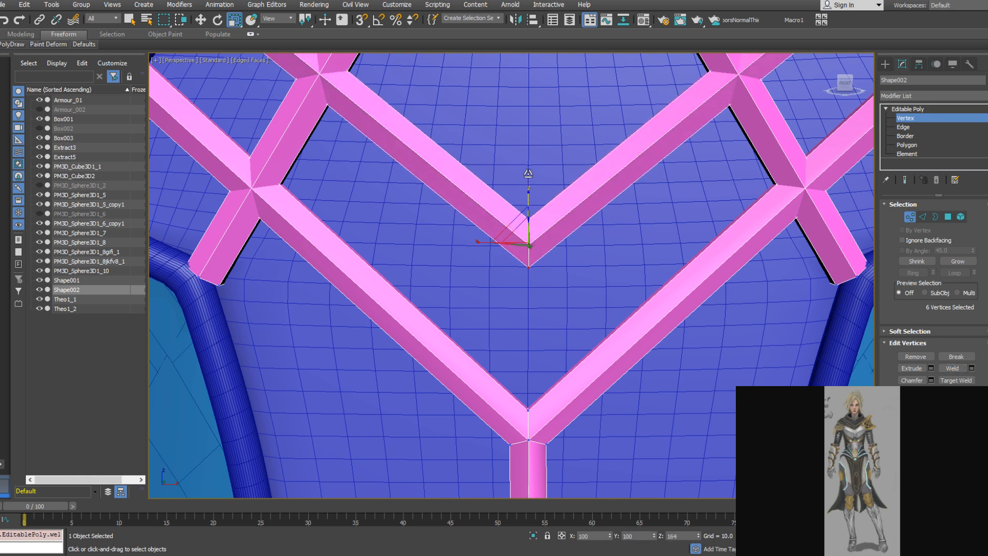
{"action": "scroll", "coordinate": [568, 234], "scroll_direction": "down", "scroll_amount": 10}
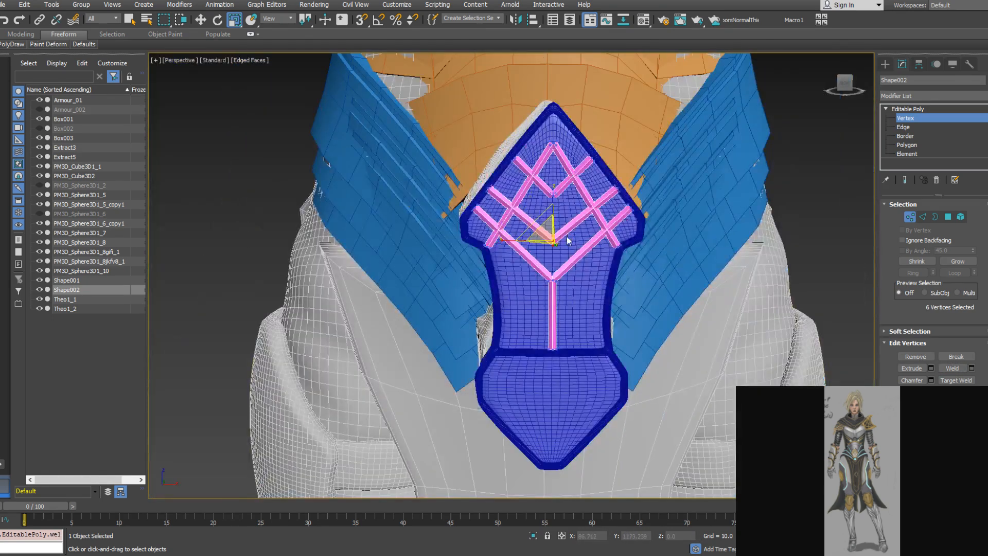
{"action": "scroll", "coordinate": [552, 278], "scroll_direction": "up", "scroll_amount": 8}
{"action": "scroll", "coordinate": [575, 304], "scroll_direction": "down", "scroll_amount": 8}
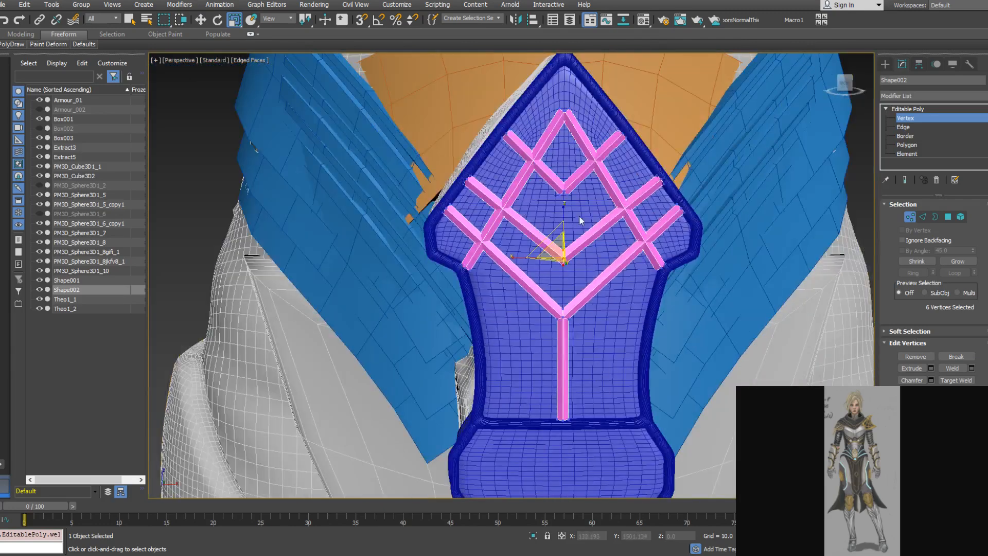
Remove the two facing end-cap polygons at the lower tip of the uppermost diamond
{"action": "scroll", "coordinate": [571, 222], "scroll_direction": "up", "scroll_amount": 10}
{"action": "middle_click_drag", "start_coordinate": [548, 231], "coordinate": [547, 193], "text": "alt"}
{"action": "scroll", "coordinate": [548, 260], "scroll_direction": "up", "scroll_amount": 3}
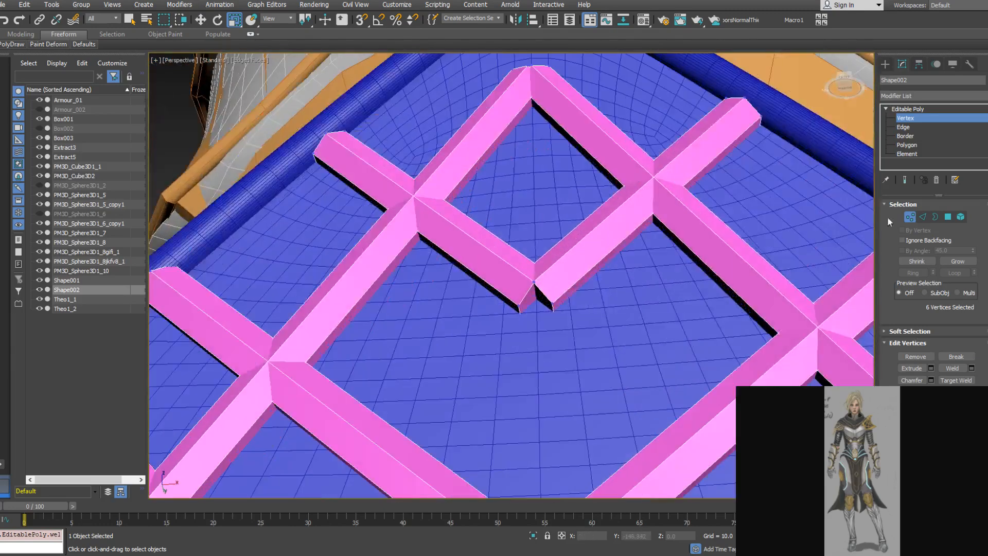
{"action": "left_click", "coordinate": [947, 217]}
{"action": "left_click", "coordinate": [532, 298]}
{"action": "left_click", "coordinate": [544, 301], "text": "ctrl"}
{"action": "middle_click_drag", "start_coordinate": [551, 299], "coordinate": [575, 317], "text": "alt"}
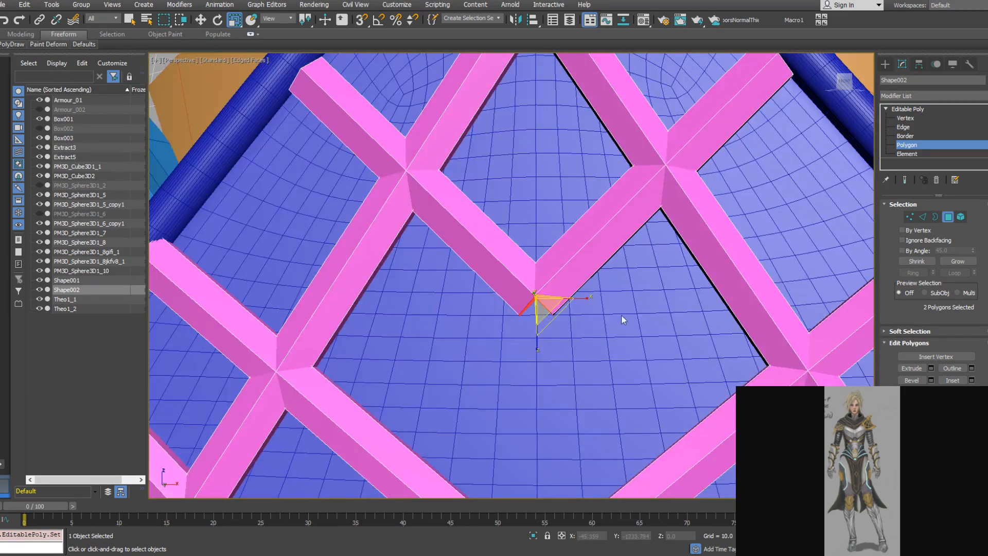
{"action": "left_click", "coordinate": [624, 319]}
Delete the two facing end-cap polygons at the top apex of the lattice
{"action": "scroll", "coordinate": [535, 269], "scroll_direction": "down", "scroll_amount": 5}
{"action": "scroll", "coordinate": [533, 254], "scroll_direction": "up", "scroll_amount": 2}
{"action": "middle_click_drag", "start_coordinate": [532, 247], "coordinate": [538, 221], "text": "alt"}
{"action": "left_click", "coordinate": [539, 211]}
{"action": "left_click", "coordinate": [545, 211], "text": "ctrl"}
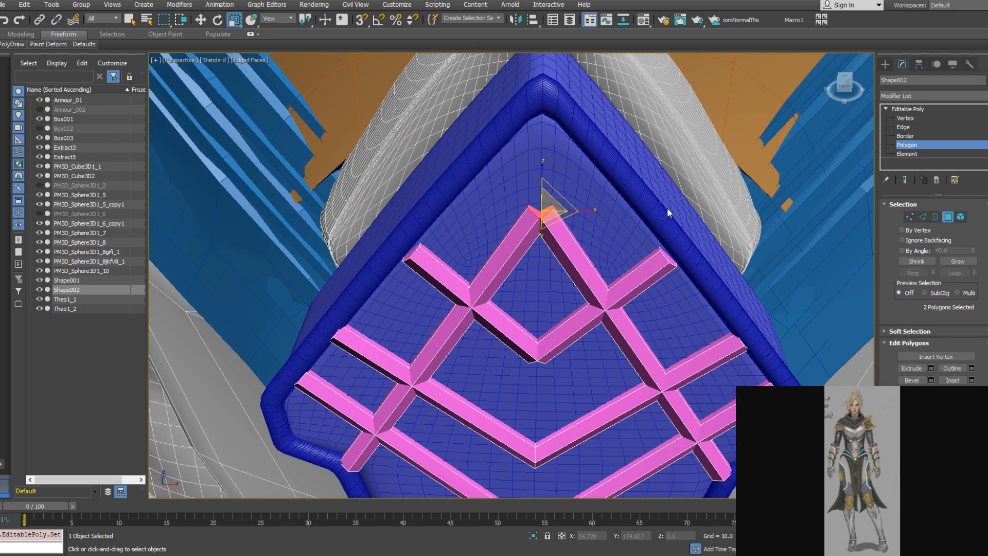
{"action": "key", "text": "Delete"}
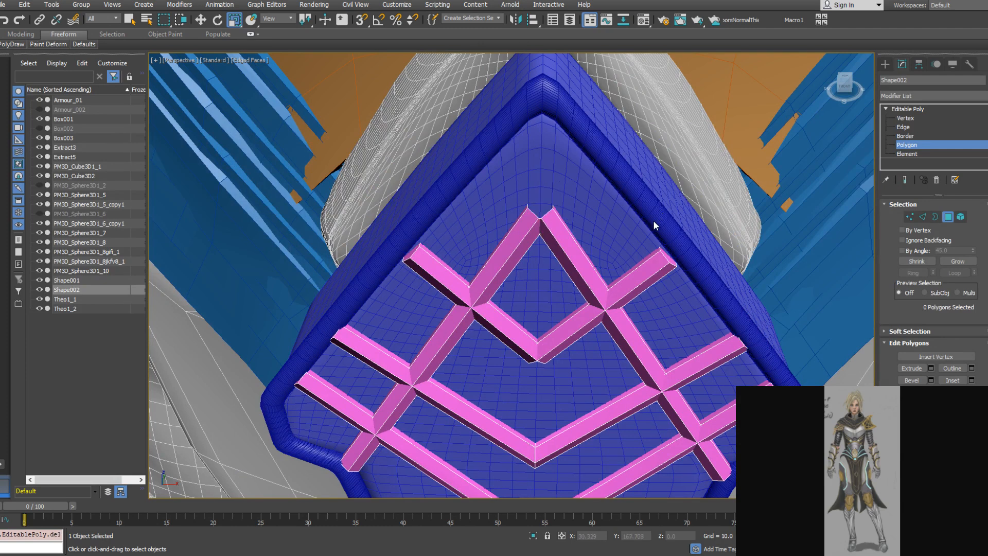
Make the end vertices at the uppermost diamond's top and bottom tips planar in X and weld them
{"action": "left_click", "coordinate": [910, 216]}
{"action": "left_click_drag", "start_coordinate": [559, 251], "coordinate": [560, 252]}
{"action": "middle_click_drag", "start_coordinate": [558, 250], "coordinate": [546, 204], "text": "alt"}
{"action": "left_click_drag", "start_coordinate": [516, 347], "coordinate": [568, 431], "text": "ctrl"}
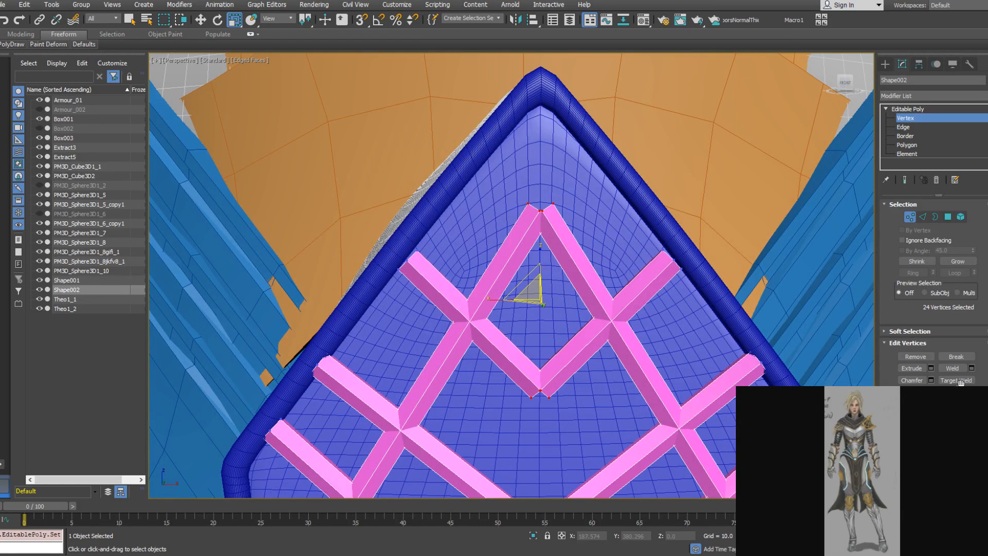
{"action": "scroll", "coordinate": [975, 366], "scroll_direction": "down", "scroll_amount": 5}
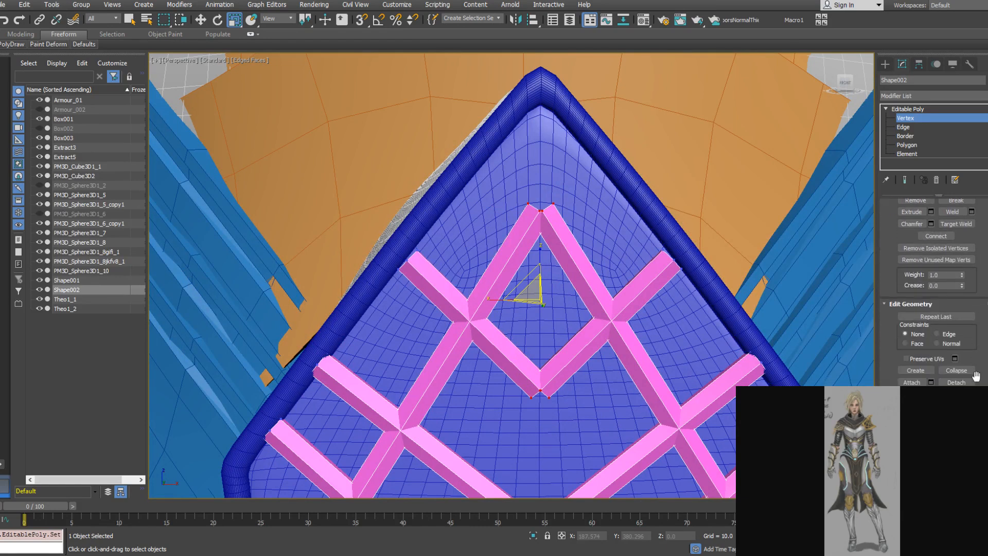
{"action": "scroll", "coordinate": [981, 337], "scroll_direction": "down", "scroll_amount": 3}
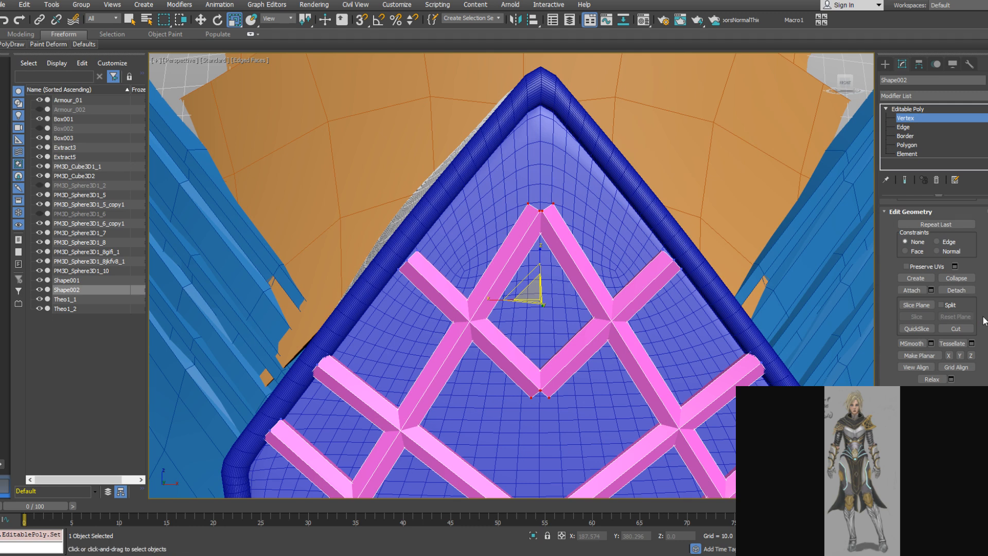
{"action": "scroll", "coordinate": [983, 320], "scroll_direction": "up", "scroll_amount": 1}
{"action": "left_click", "coordinate": [949, 384]}
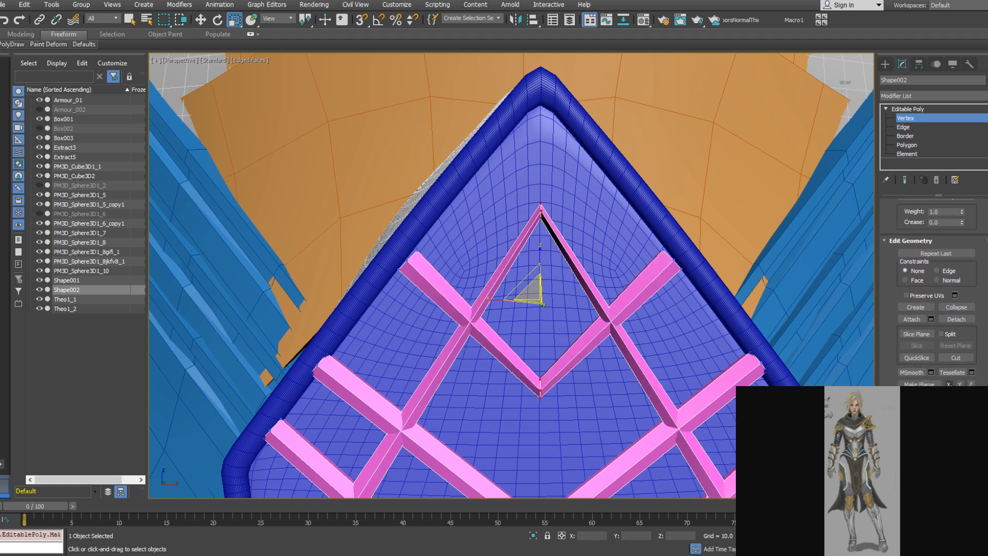
{"action": "right_click", "coordinate": [573, 310]}
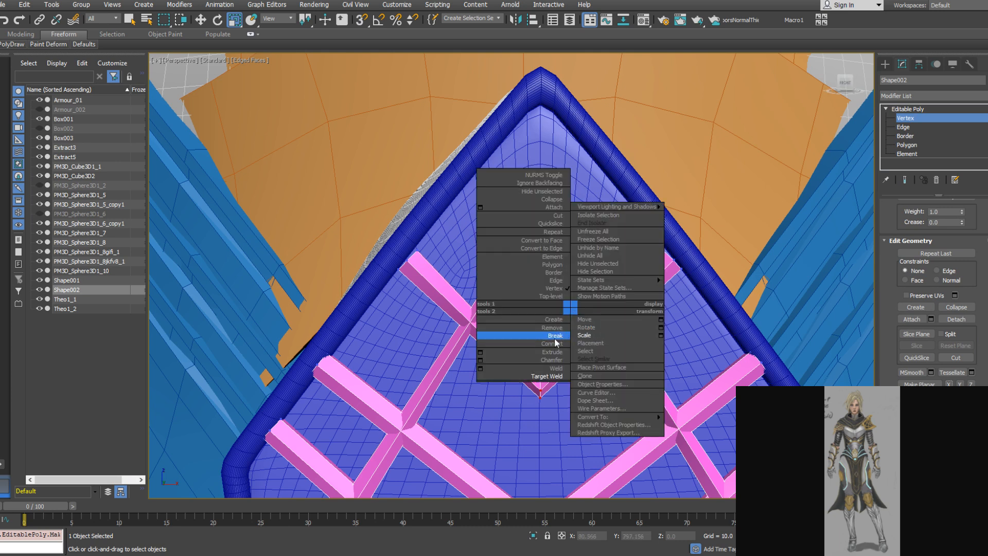
{"action": "left_click", "coordinate": [560, 369]}
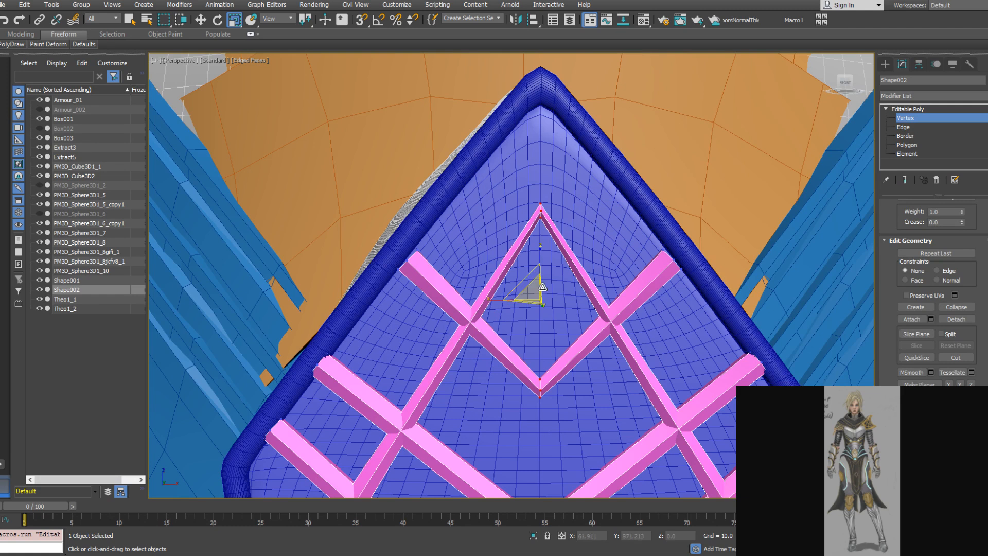
Scale the welded vertices vertically at the diamond's top apex and at its lower tip to restore the bar thickness
{"action": "left_click_drag", "start_coordinate": [535, 185], "coordinate": [552, 248]}
{"action": "left_click_drag", "start_coordinate": [540, 168], "coordinate": [529, 58]}
{"action": "left_click_drag", "start_coordinate": [523, 360], "coordinate": [546, 443]}
{"action": "left_click_drag", "start_coordinate": [536, 342], "coordinate": [536, 309]}
{"action": "mouse_move", "coordinate": [567, 342]}
{"action": "middle_mouse_down", "text": "alt"}
{"action": "mouse_move", "coordinate": [564, 300]}
{"action": "mouse_move", "coordinate": [502, 294]}
{"action": "mouse_move", "coordinate": [540, 309]}
{"action": "mouse_move", "coordinate": [556, 339]}
{"action": "middle_mouse_up", "text": "alt"}
Move the vertex at the lower end of the vertical centre bar slightly down
{"action": "scroll", "coordinate": [571, 322], "scroll_direction": "down", "scroll_amount": 4}
{"action": "middle_click_drag", "start_coordinate": [555, 339], "coordinate": [554, 260]}
{"action": "scroll", "coordinate": [538, 265], "scroll_direction": "down", "scroll_amount": 5}
{"action": "scroll", "coordinate": [526, 292], "scroll_direction": "up", "scroll_amount": 5}
{"action": "middle_click_drag", "start_coordinate": [526, 291], "coordinate": [553, 329], "text": "alt"}
{"action": "left_click", "coordinate": [547, 373]}
{"action": "key", "text": "w"}
{"action": "left_click_drag", "start_coordinate": [548, 335], "coordinate": [549, 340]}
Select the lower end vertices of the outermost crossing bars on both sides of the lattice
{"action": "middle_click_drag", "start_coordinate": [550, 340], "coordinate": [565, 363], "text": "alt"}
{"action": "scroll", "coordinate": [455, 282], "scroll_direction": "up", "scroll_amount": 3}
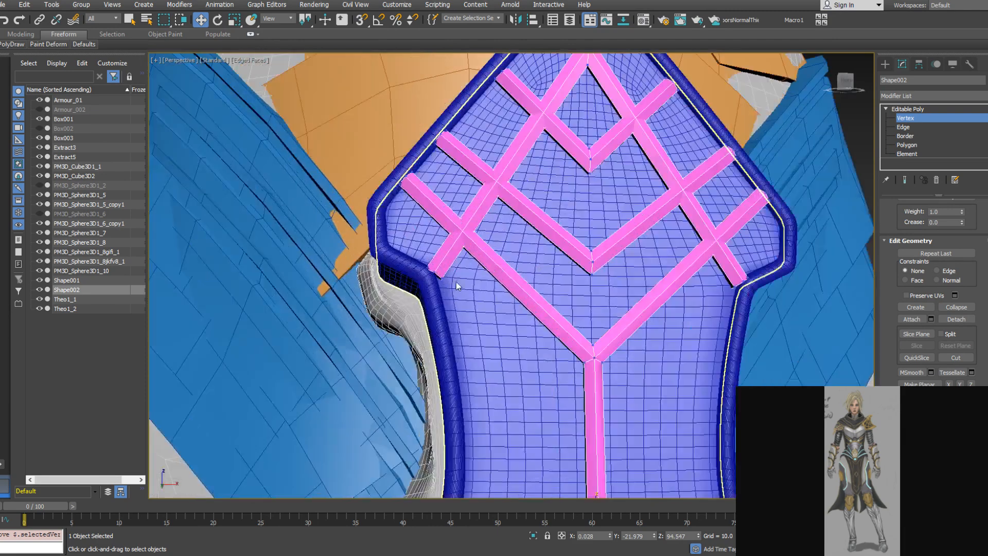
{"action": "middle_click_drag", "start_coordinate": [443, 298], "coordinate": [437, 310], "text": "alt"}
{"action": "left_click_drag", "start_coordinate": [396, 259], "coordinate": [446, 296]}
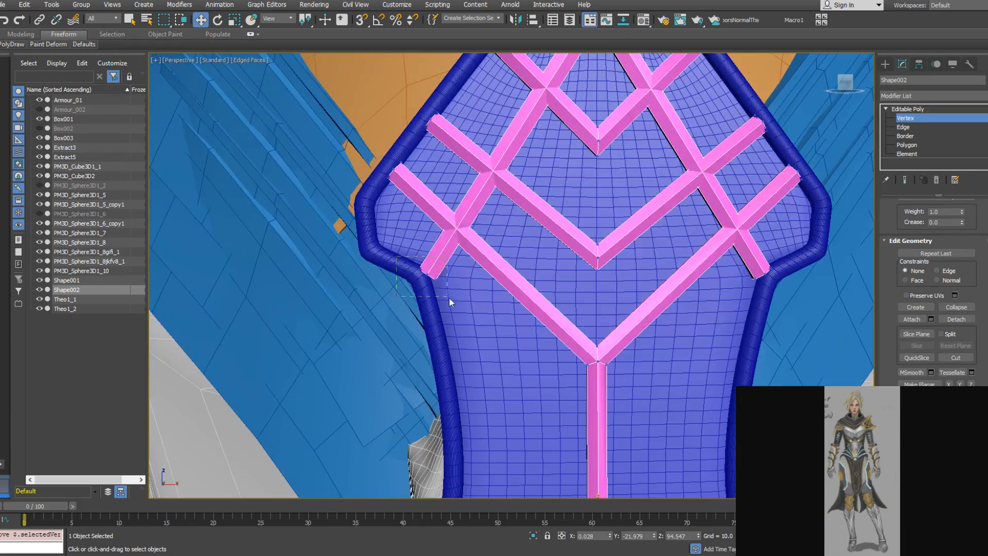
{"action": "left_click_drag", "start_coordinate": [746, 257], "coordinate": [775, 293], "text": "ctrl"}
{"action": "middle_click_drag", "start_coordinate": [760, 291], "coordinate": [678, 331], "text": "alt"}
{"action": "scroll", "coordinate": [719, 340], "scroll_direction": "down", "scroll_amount": 3}
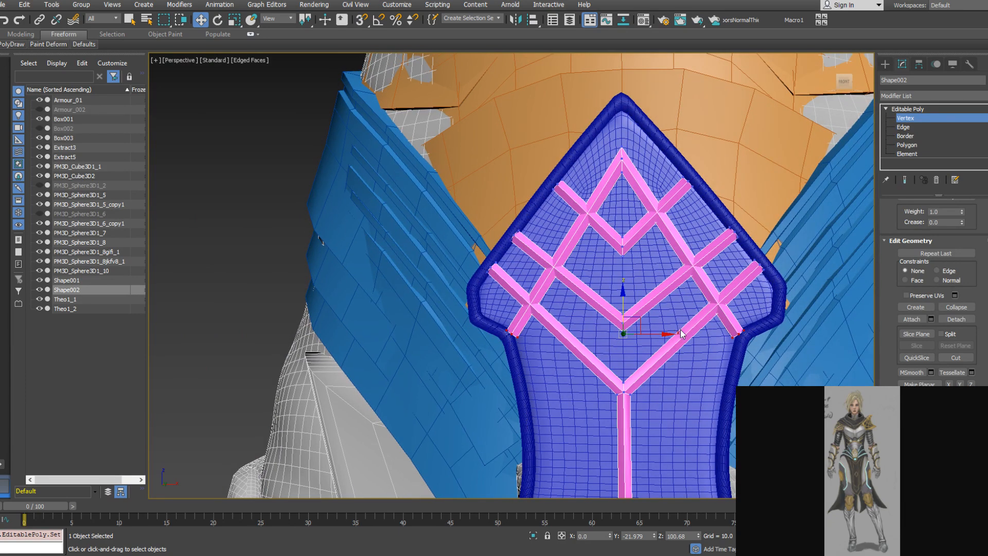
{"action": "middle_click_drag", "start_coordinate": [696, 306], "coordinate": [716, 314], "text": "alt"}
Select the entire lattice as an element and assign it smoothing group 1
{"action": "left_click", "coordinate": [901, 154]}
{"action": "left_click", "coordinate": [623, 206]}
{"action": "key", "text": "z"}
{"action": "middle_click_drag", "start_coordinate": [650, 291], "coordinate": [623, 327], "text": "alt"}
{"action": "scroll", "coordinate": [621, 323], "scroll_direction": "up", "scroll_amount": 3}
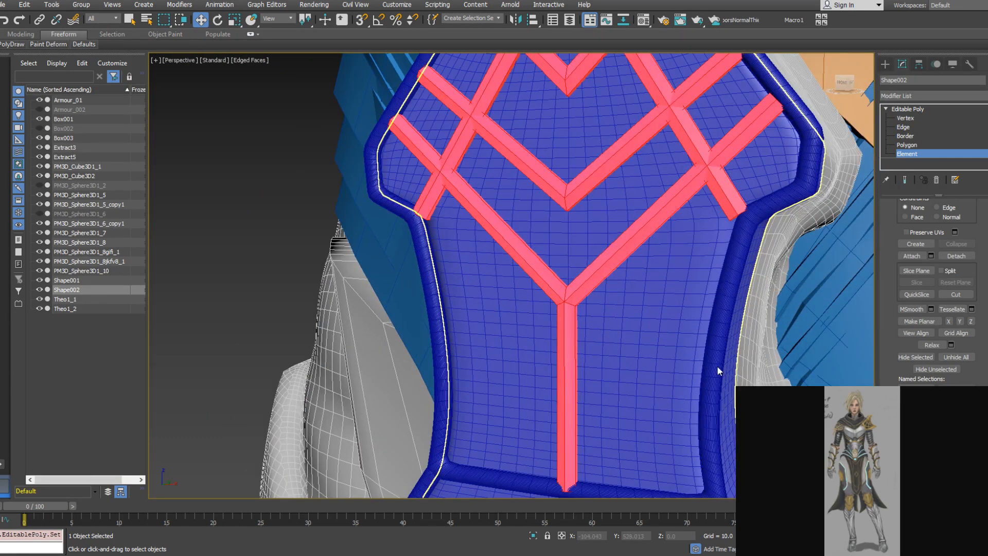
{"action": "middle_click_drag", "start_coordinate": [791, 191], "coordinate": [618, 317]}
{"action": "scroll", "coordinate": [618, 315], "scroll_direction": "down", "scroll_amount": 3}
{"action": "mouse_move", "coordinate": [575, 291]}
{"action": "middle_mouse_down", "text": "alt"}
{"action": "mouse_move", "coordinate": [625, 326]}
{"action": "mouse_move", "coordinate": [686, 329]}
{"action": "mouse_move", "coordinate": [590, 297]}
{"action": "mouse_move", "coordinate": [576, 303]}
{"action": "middle_mouse_up", "text": "alt"}
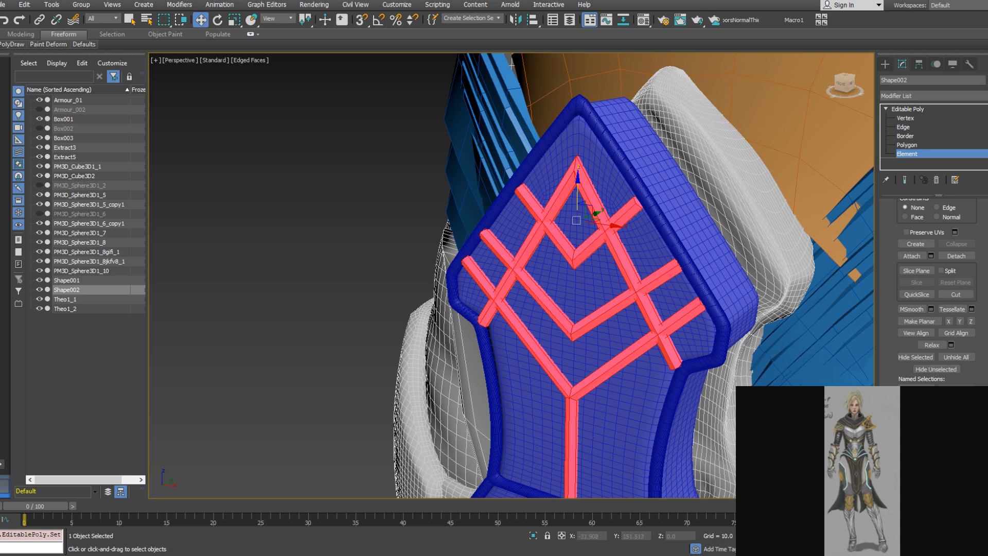
{"action": "scroll", "coordinate": [967, 340], "scroll_direction": "up", "scroll_amount": 5}
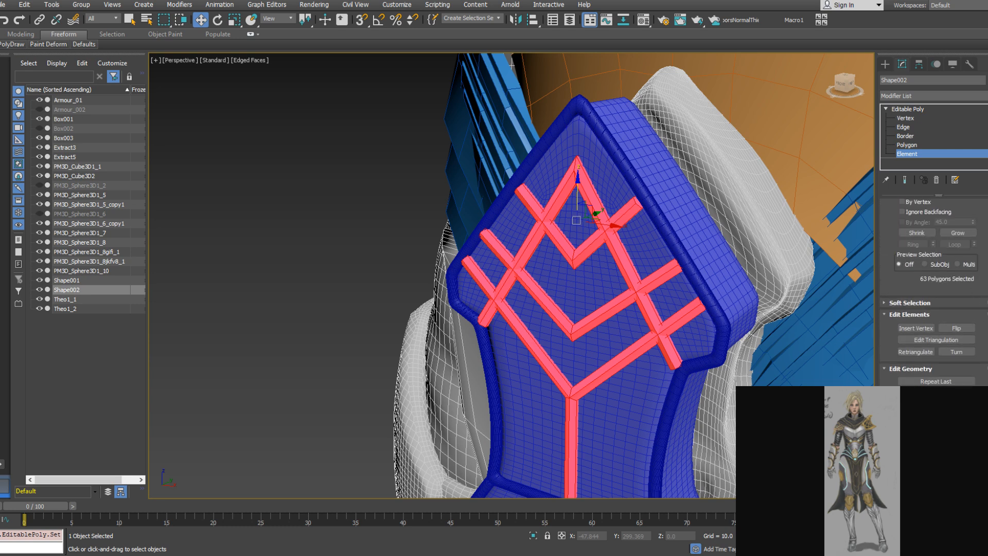
{"action": "scroll", "coordinate": [934, 288], "scroll_direction": "down", "scroll_amount": 5}
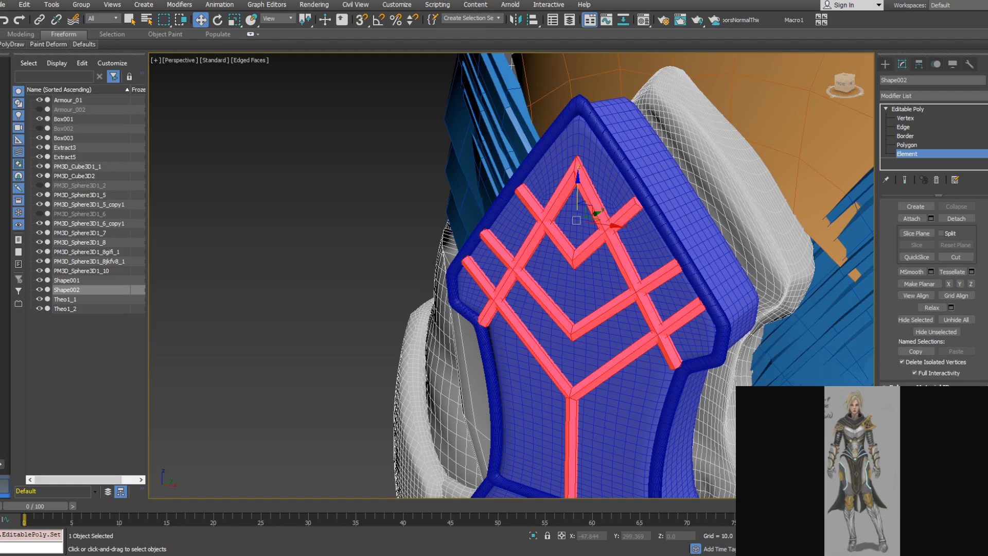
{"action": "scroll", "coordinate": [967, 350], "scroll_direction": "down", "scroll_amount": 5}
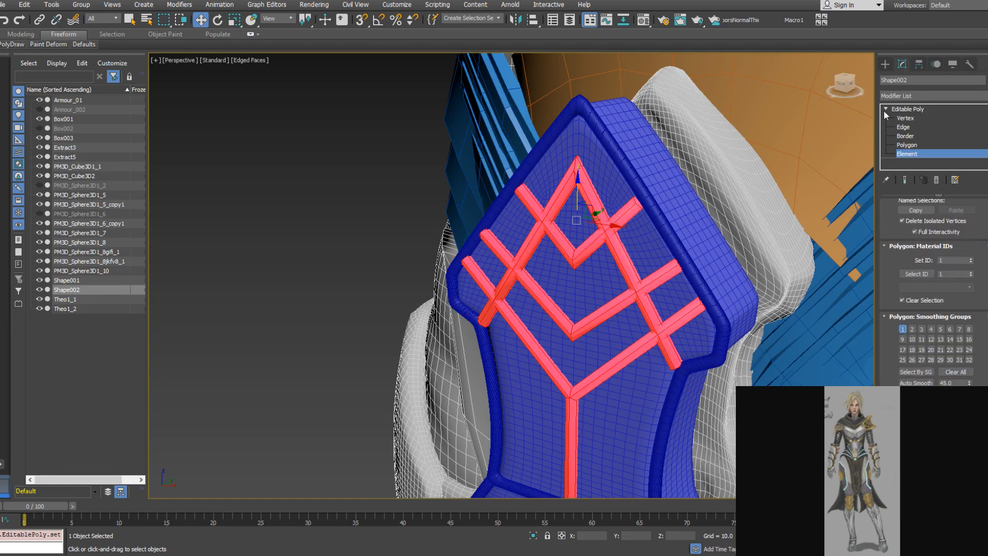
Select the polygons of the lattice's left half and assign them smoothing group 2, undoing and repeating the assignment once
{"action": "left_click", "coordinate": [907, 144]}
{"action": "middle_click_drag", "start_coordinate": [591, 228], "coordinate": [648, 237], "text": "alt"}
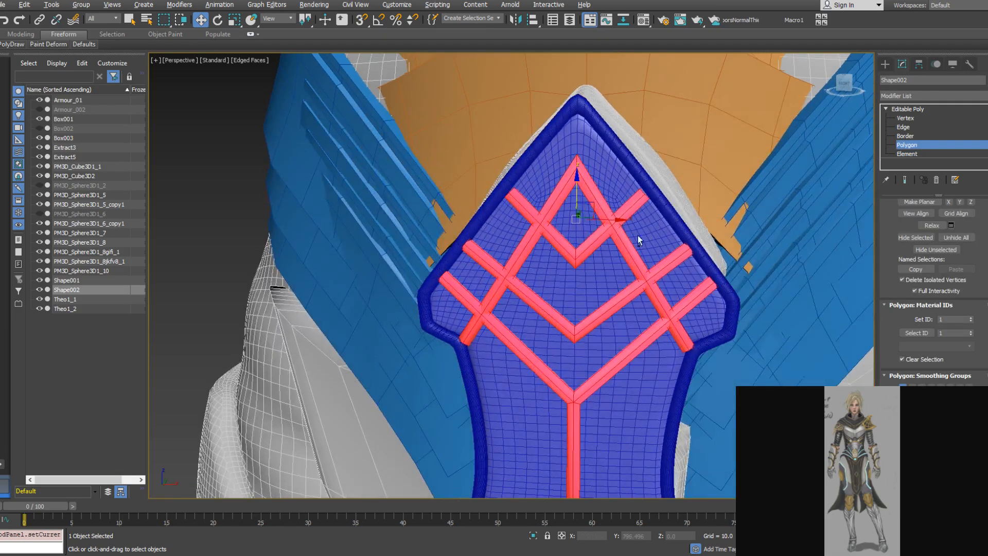
{"action": "left_click_drag", "start_coordinate": [588, 279], "coordinate": [555, 278]}
{"action": "middle_click_drag", "start_coordinate": [555, 278], "coordinate": [560, 177]}
{"action": "left_click_drag", "start_coordinate": [486, 136], "coordinate": [524, 282], "text": "ctrl"}
{"action": "middle_click_drag", "start_coordinate": [580, 290], "coordinate": [590, 313], "text": "alt"}
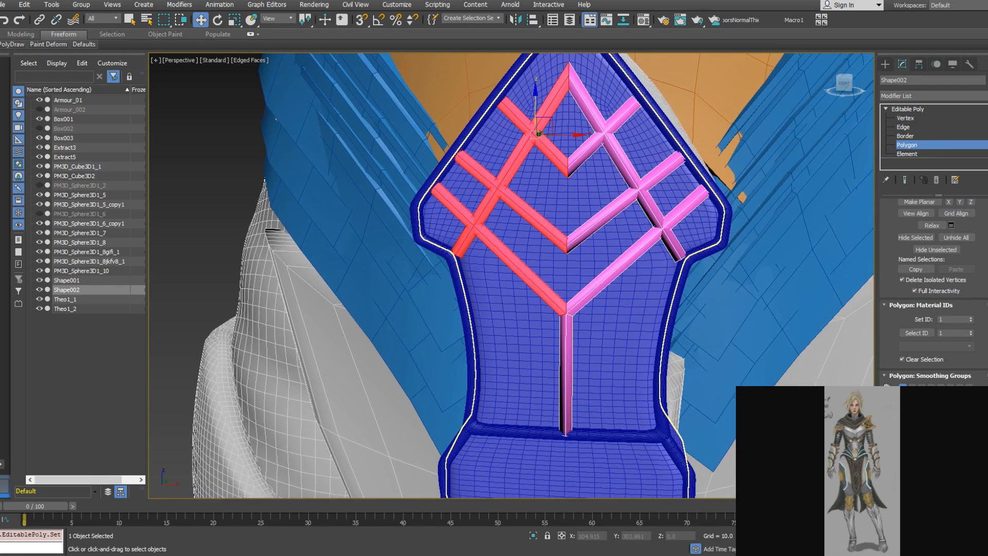
{"action": "left_click", "coordinate": [912, 388]}
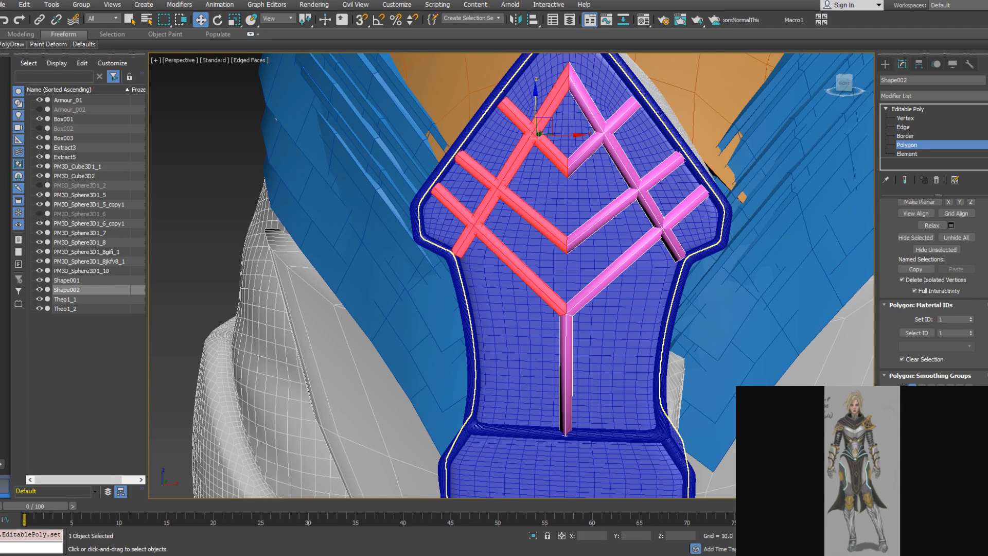
{"action": "mouse_move", "coordinate": [617, 231]}
{"action": "middle_mouse_down", "text": "alt"}
{"action": "mouse_move", "coordinate": [630, 238]}
{"action": "mouse_move", "coordinate": [624, 245]}
{"action": "middle_mouse_up", "text": "alt"}
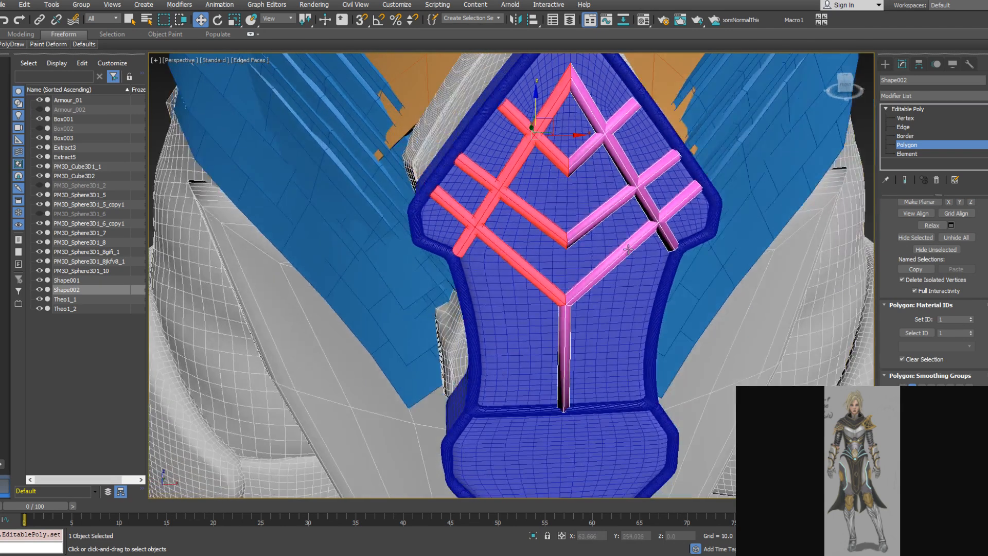
{"action": "key", "text": "ctrl+z"}
{"action": "left_click", "coordinate": [912, 388]}
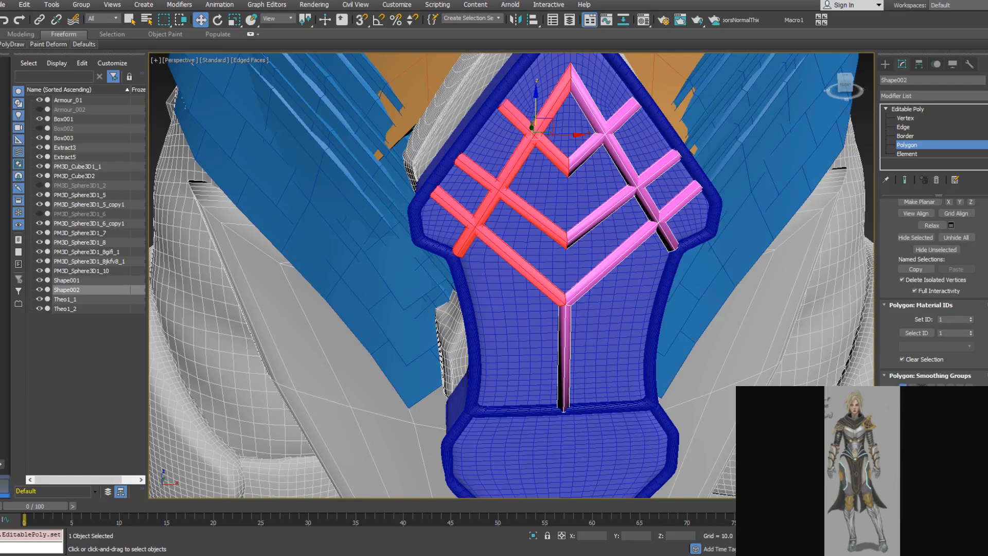
Select the polygons of the lattice's right half and assign them smoothing group 3 instead of group 1
{"action": "middle_click_drag", "start_coordinate": [586, 163], "coordinate": [598, 161], "text": "alt"}
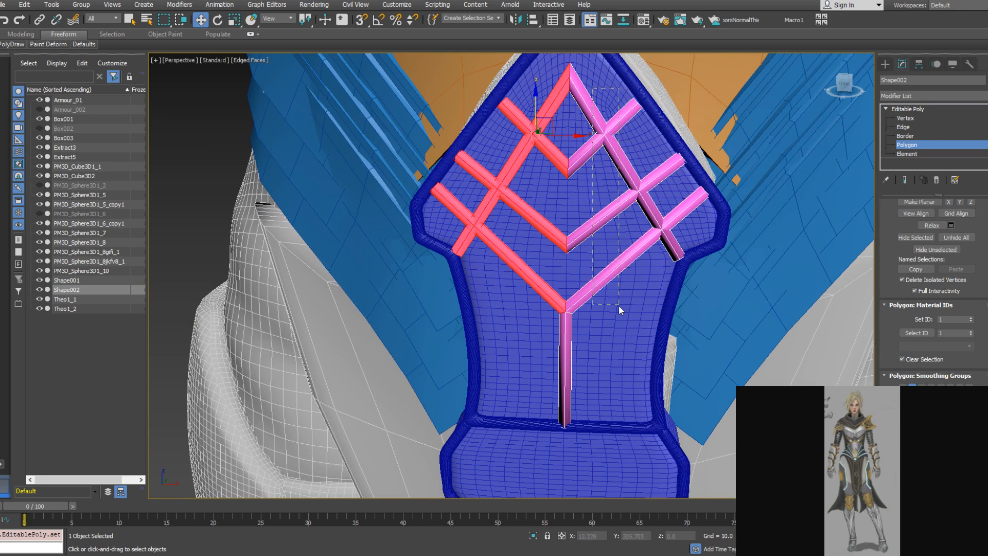
{"action": "left_click_drag", "start_coordinate": [618, 323], "coordinate": [643, 295]}
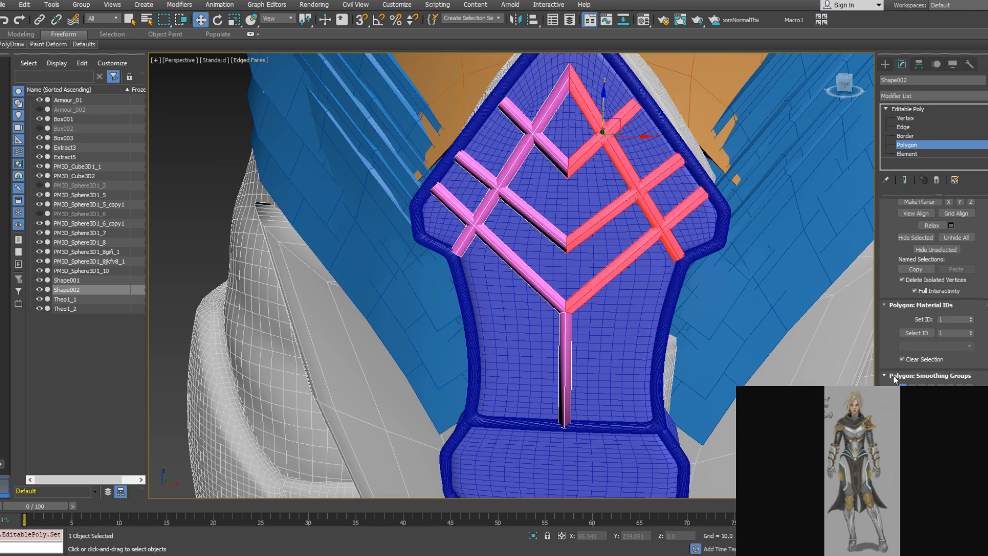
{"action": "left_click", "coordinate": [921, 387]}
{"action": "left_click", "coordinate": [902, 388]}
Select the end polygon at the foot of the vertical centre bar and assign it smoothing group 2 instead of group 1
{"action": "mouse_move", "coordinate": [700, 351]}
{"action": "middle_mouse_down", "text": "alt"}
{"action": "mouse_move", "coordinate": [646, 310]}
{"action": "mouse_move", "coordinate": [589, 227]}
{"action": "middle_mouse_up", "text": "alt"}
{"action": "scroll", "coordinate": [577, 270], "scroll_direction": "up", "scroll_amount": 2}
{"action": "left_click", "coordinate": [585, 280]}
{"action": "key", "text": "F3"}
{"action": "key", "text": "F3"}
{"action": "left_click", "coordinate": [912, 388]}
{"action": "left_click", "coordinate": [903, 388]}
{"action": "middle_click_drag", "start_coordinate": [663, 194], "coordinate": [664, 231], "text": "alt"}
{"action": "middle_click_drag", "start_coordinate": [631, 133], "coordinate": [631, 312]}
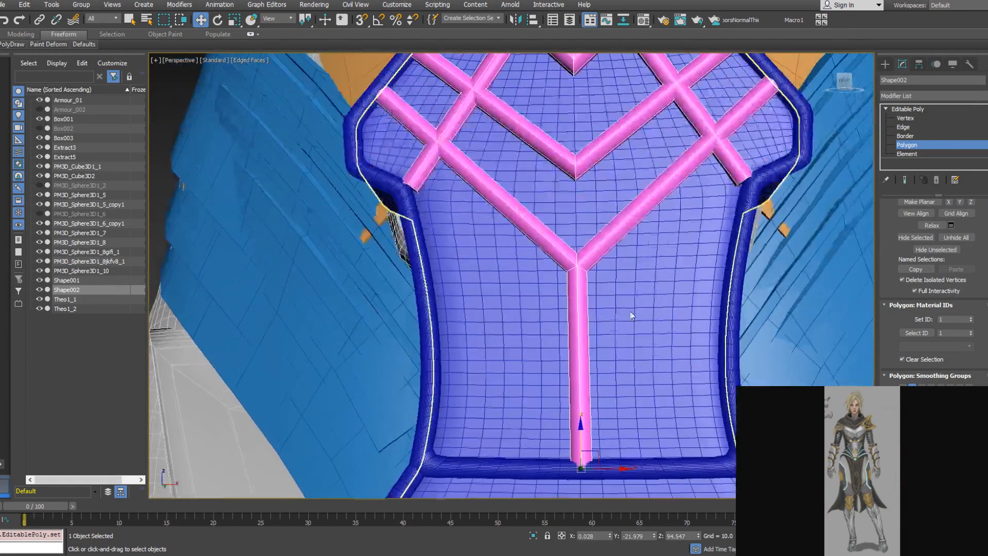
Leave polygon editing and switch the lattice to edge editing
{"action": "scroll", "coordinate": [631, 315], "scroll_direction": "down", "scroll_amount": 5}
{"action": "left_click", "coordinate": [920, 146]}
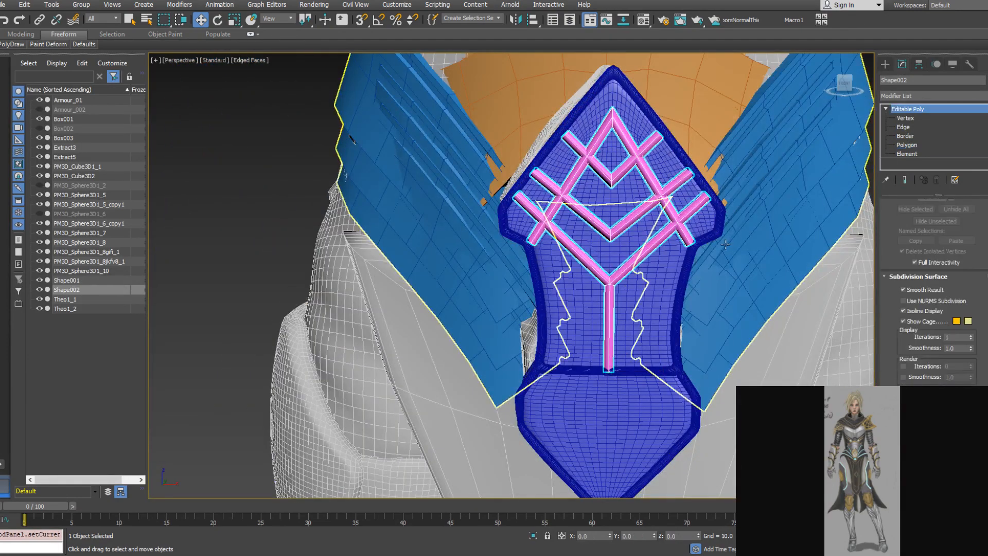
{"action": "key", "text": "z"}
{"action": "left_click", "coordinate": [904, 127]}
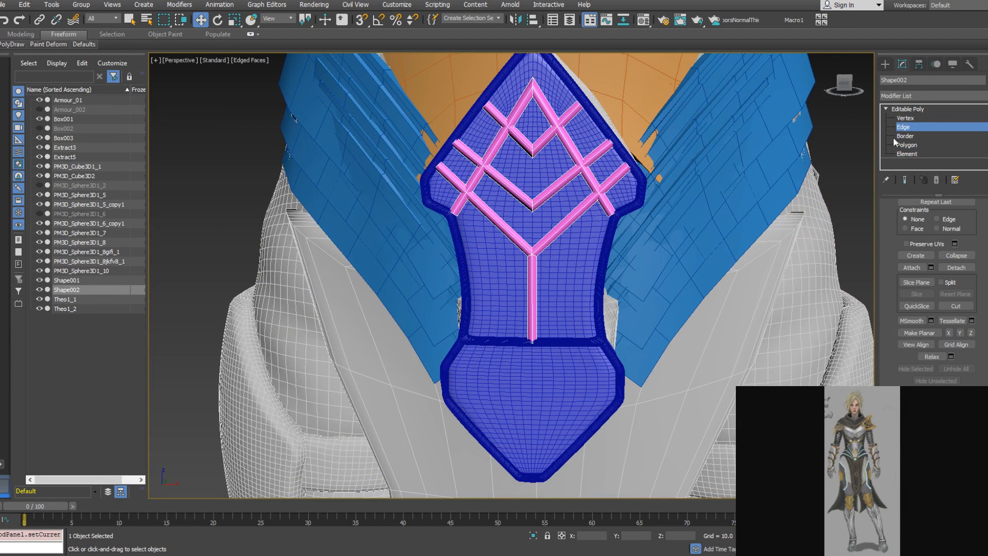
Try connecting the edges of the middle and lower diagonal bars and of the vertical centre bar with single segments
{"action": "left_click_drag", "start_coordinate": [511, 169], "coordinate": [518, 248]}
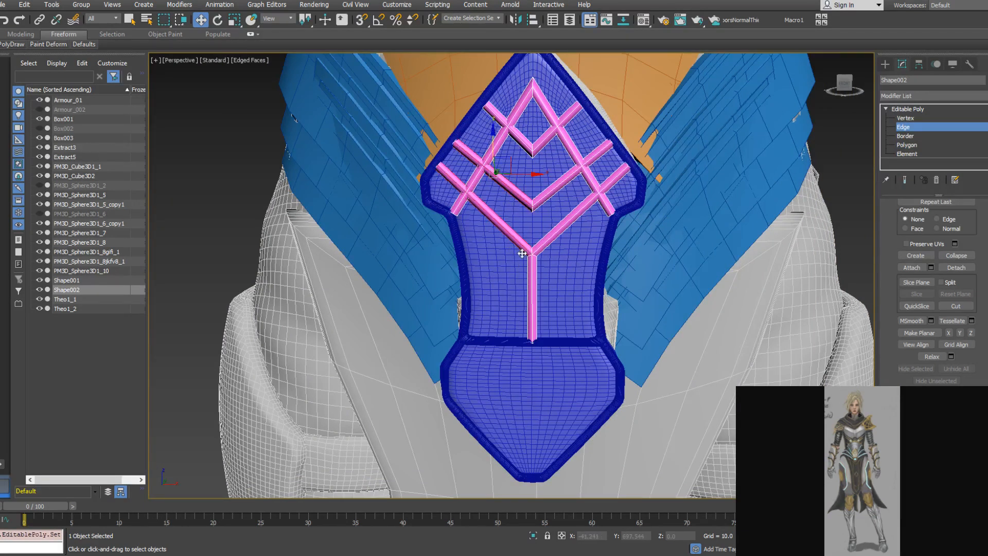
{"action": "left_click_drag", "start_coordinate": [555, 164], "coordinate": [562, 254], "text": "ctrl"}
{"action": "right_click", "coordinate": [597, 251]}
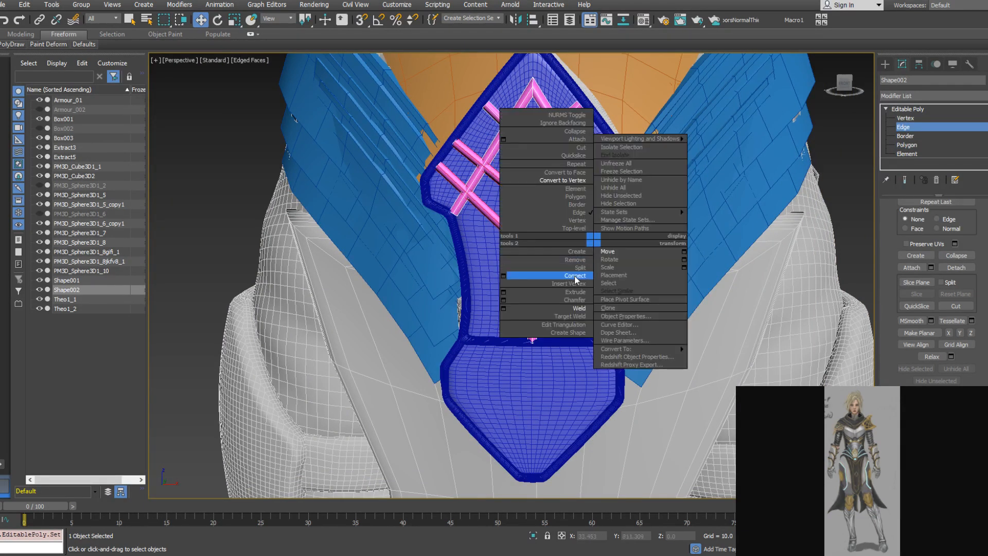
{"action": "left_click", "coordinate": [576, 278]}
{"action": "left_click_drag", "start_coordinate": [511, 302], "coordinate": [551, 307]}
{"action": "right_click", "coordinate": [570, 293]}
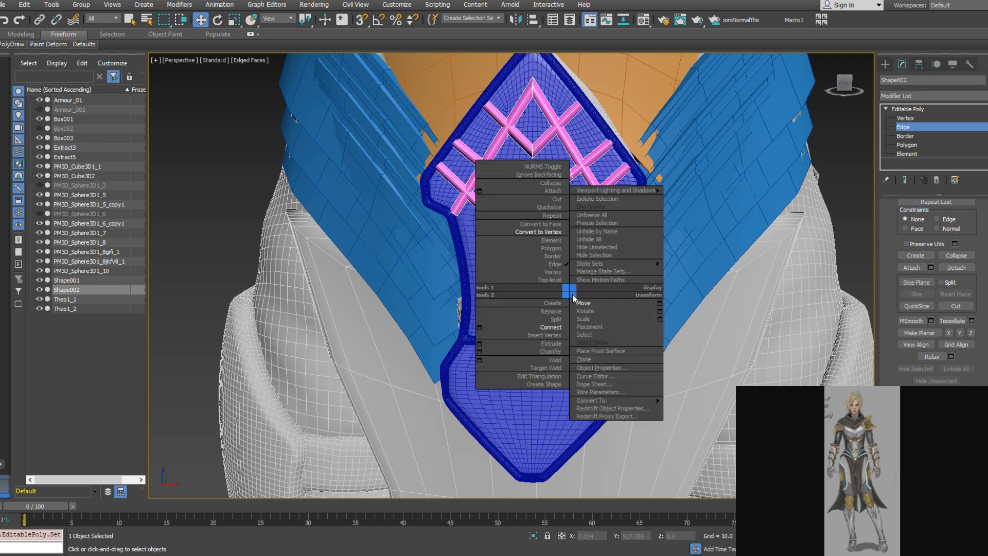
{"action": "left_click", "coordinate": [552, 329]}
Try connecting the edges of the uppermost V-shaped bars with a single segment
{"action": "middle_click_drag", "start_coordinate": [505, 169], "coordinate": [505, 198]}
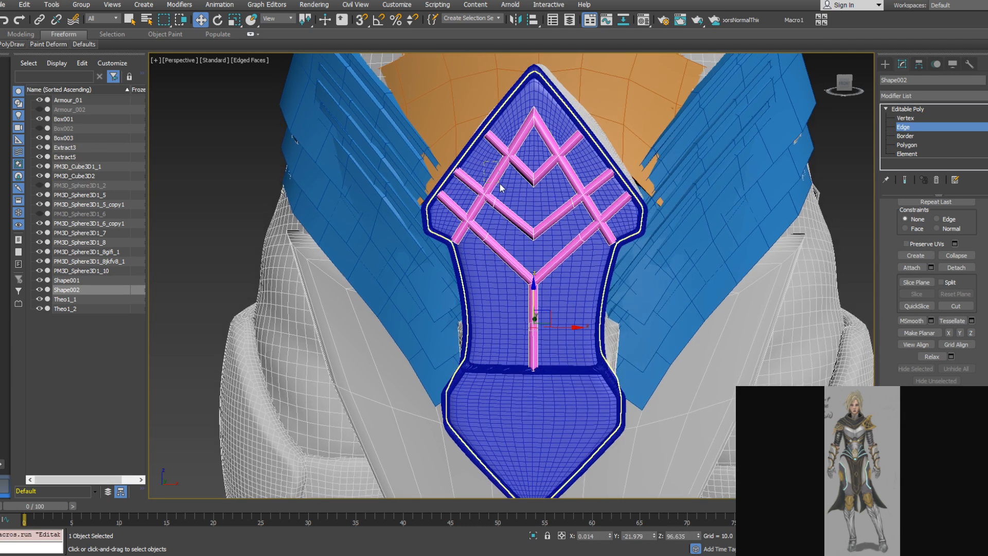
{"action": "left_click_drag", "start_coordinate": [499, 184], "coordinate": [501, 186]}
{"action": "left_click_drag", "start_coordinate": [561, 183], "coordinate": [582, 172], "text": "ctrl"}
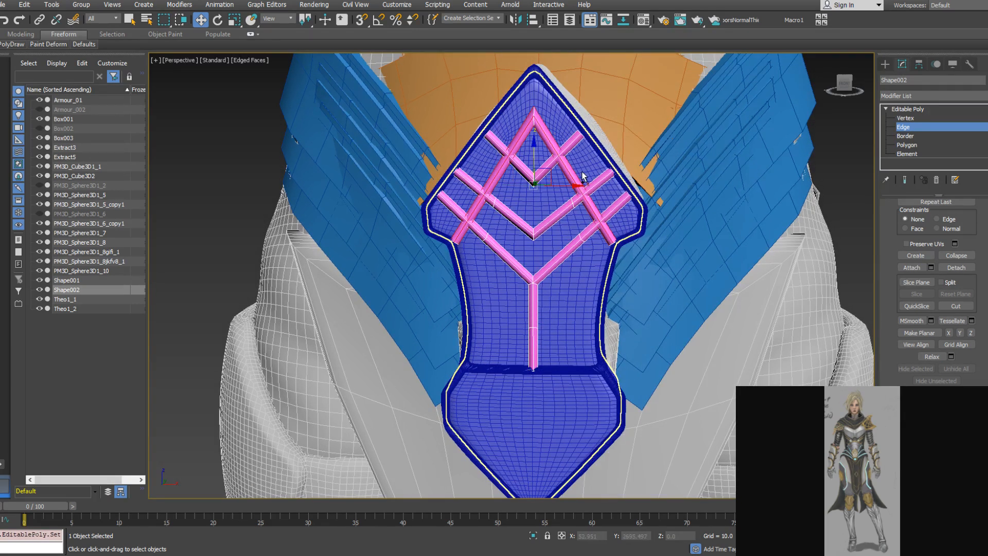
{"action": "right_click", "coordinate": [583, 177]}
{"action": "left_click", "coordinate": [572, 196]}
{"action": "scroll", "coordinate": [581, 216], "scroll_direction": "up", "scroll_amount": 3}
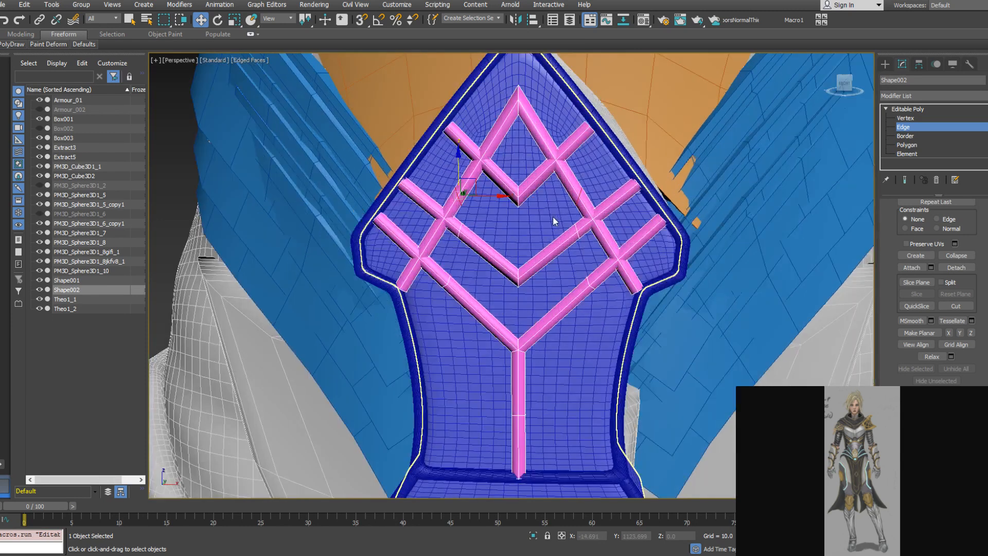
Undo the single-segment edge connections on the lattice bars
{"action": "key", "text": "ctrl+z"}
{"action": "key", "text": "ctrl+z"}
{"action": "key", "text": "ctrl+z"}
{"action": "key", "text": "ctrl+z"}
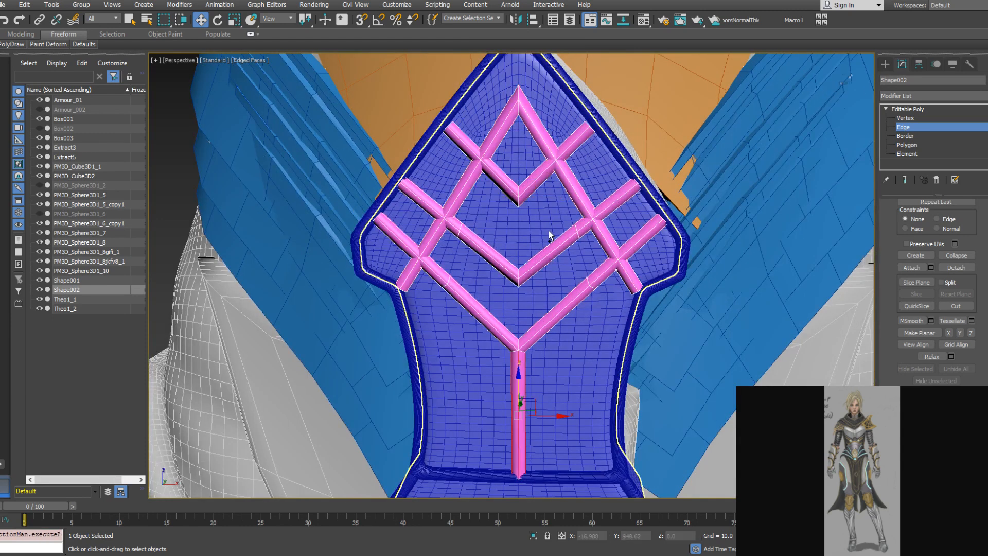
{"action": "key", "text": "ctrl+z"}
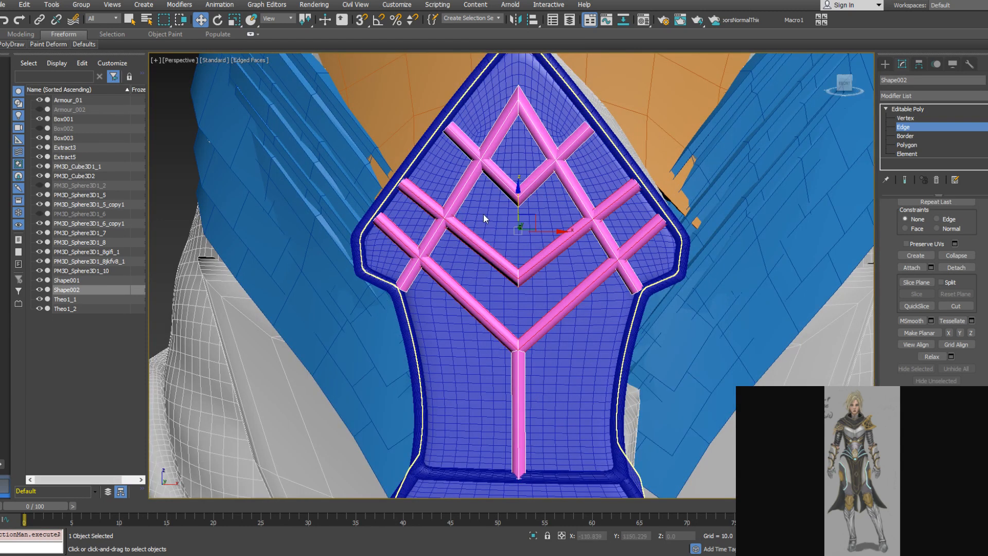
Connect the edges of the middle and lower diagonal bars with 2 segments and do the same for the vertical centre bar
{"action": "left_click_drag", "start_coordinate": [465, 194], "coordinate": [475, 343]}
{"action": "left_click_drag", "start_coordinate": [557, 211], "coordinate": [566, 359], "text": "ctrl"}
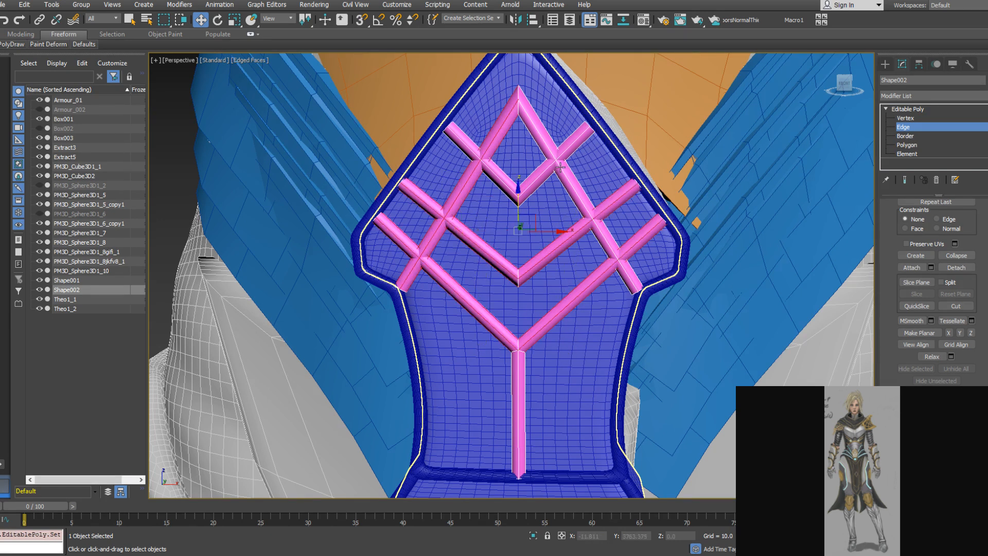
{"action": "right_click", "coordinate": [594, 197]}
{"action": "left_click", "coordinate": [502, 231]}
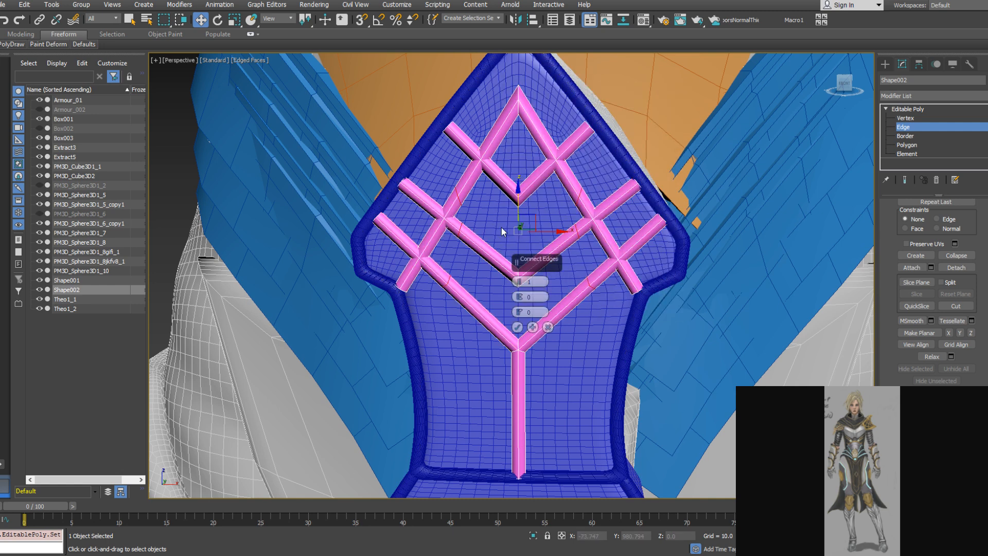
{"action": "left_click", "coordinate": [519, 279]}
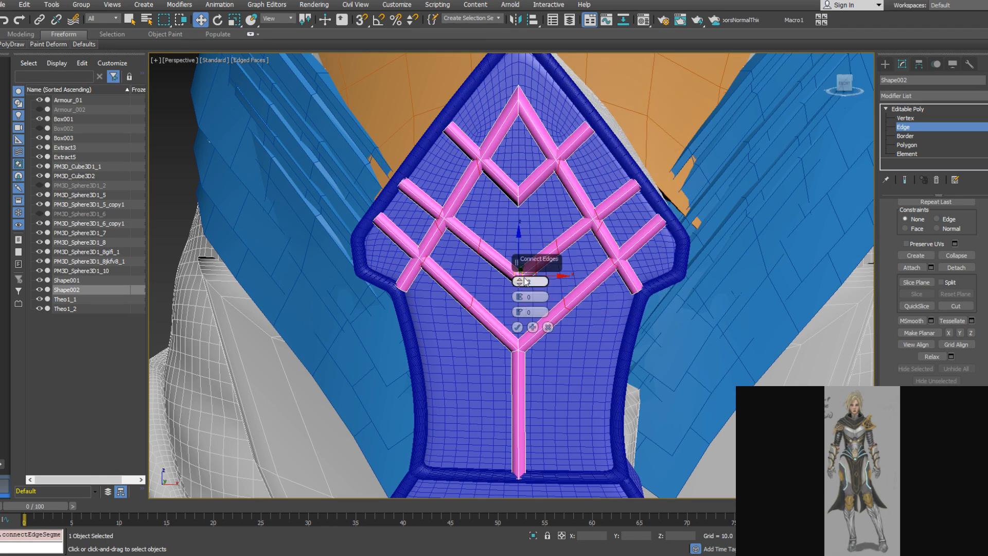
{"action": "left_click", "coordinate": [518, 329]}
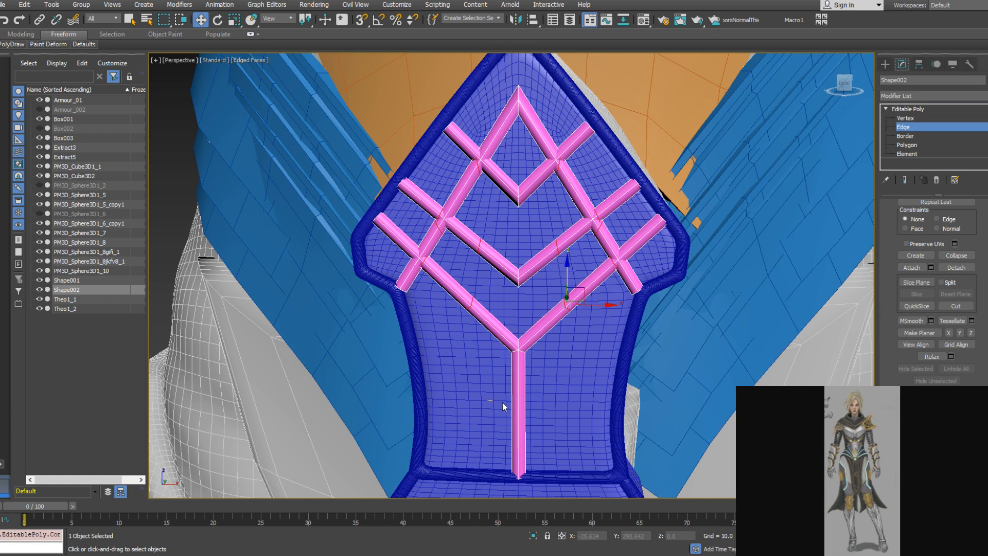
{"action": "right_click", "coordinate": [567, 406]}
{"action": "left_click", "coordinate": [551, 441]}
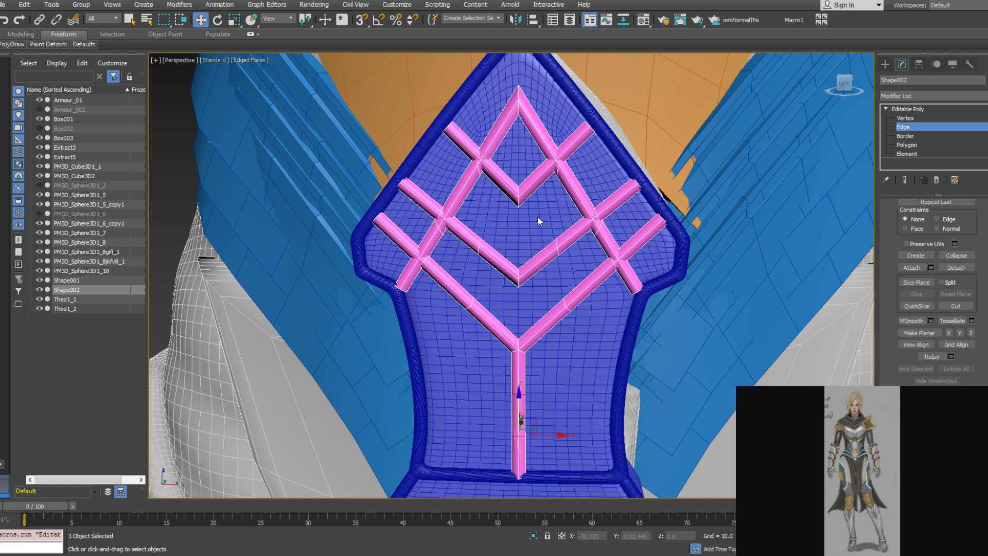
Connect the edges of the uppermost V-shaped bars on both sides with 2 segments
{"action": "middle_click_drag", "start_coordinate": [534, 213], "coordinate": [538, 246]}
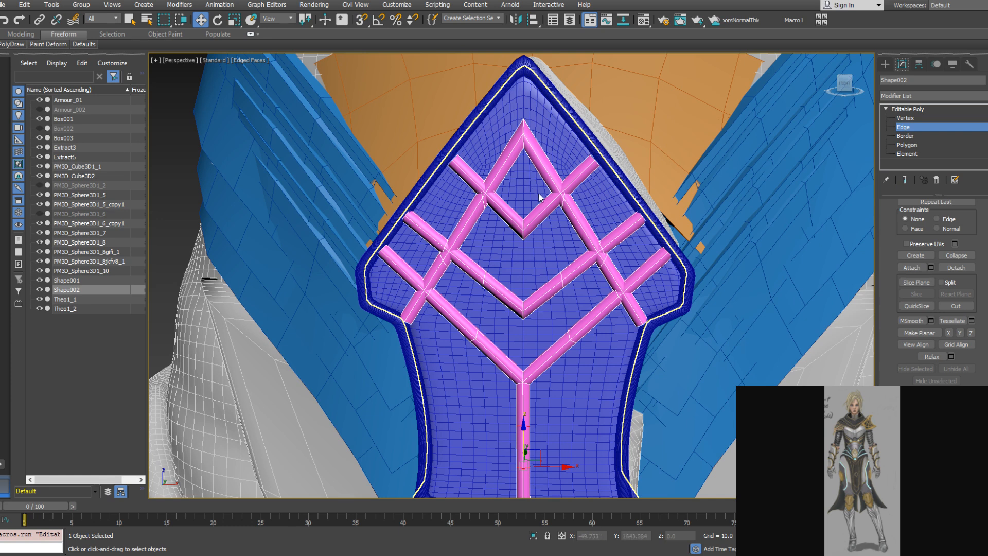
{"action": "left_click", "coordinate": [540, 227]}
{"action": "left_click", "coordinate": [511, 255]}
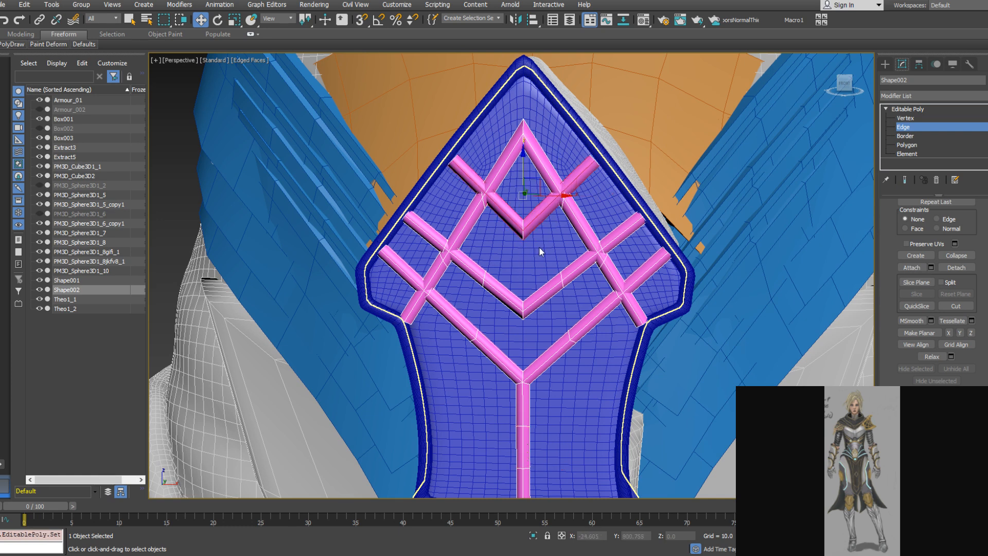
{"action": "right_click", "coordinate": [555, 234]}
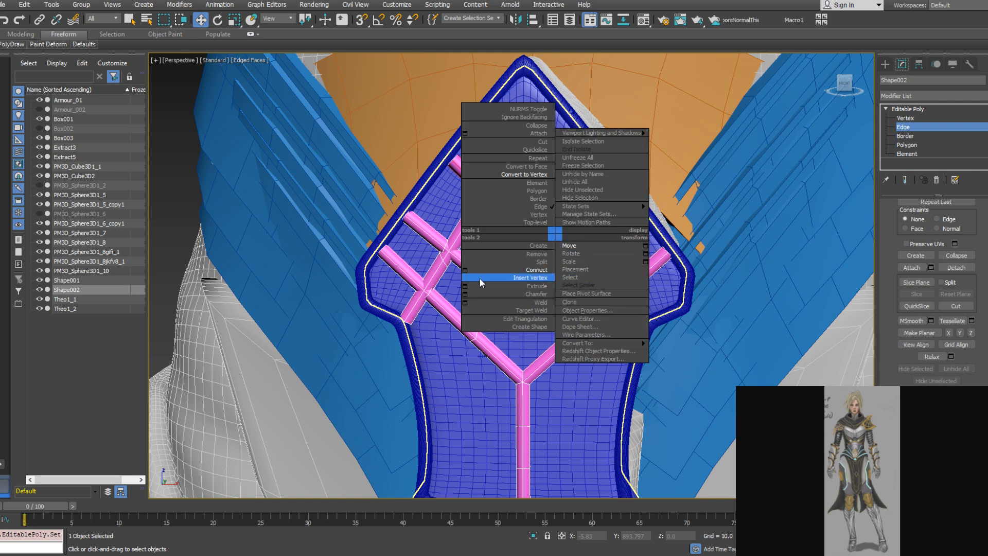
{"action": "left_click", "coordinate": [464, 270]}
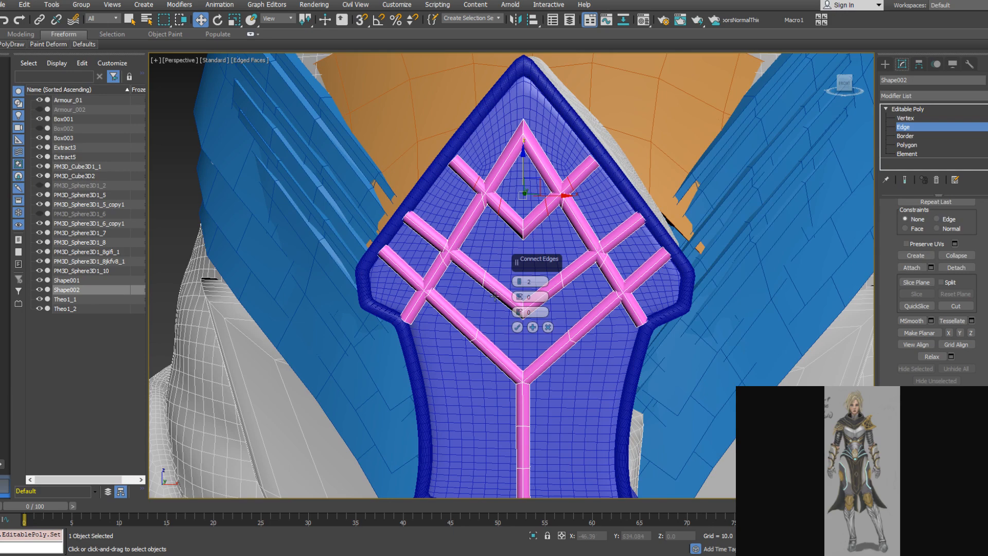
{"action": "left_click", "coordinate": [517, 327]}
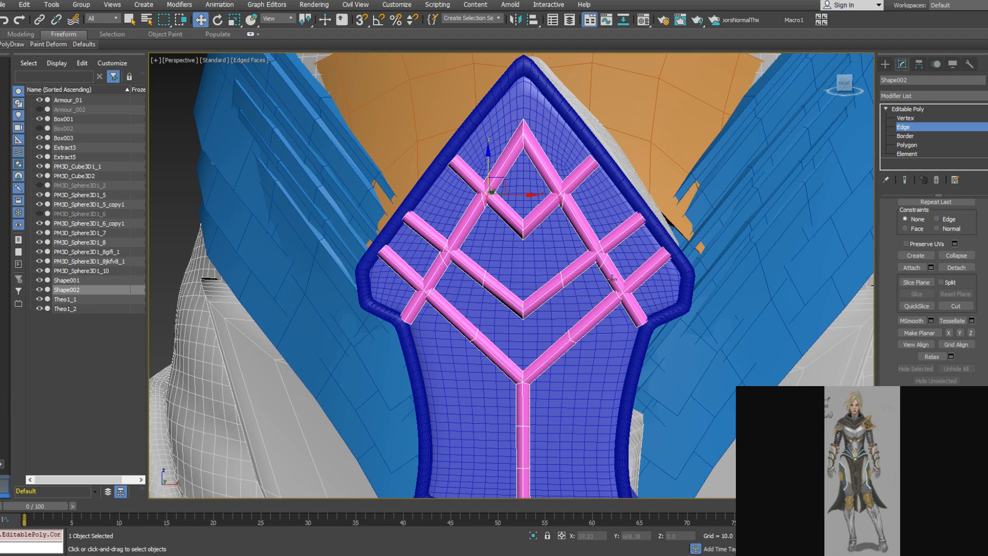
Apply a TurboSmooth modifier to the lattice with 2 iterations, separated by smoothing groups
{"action": "scroll", "coordinate": [612, 279], "scroll_direction": "down", "scroll_amount": 3}
{"action": "middle_click_drag", "start_coordinate": [612, 280], "coordinate": [549, 232], "text": "alt"}
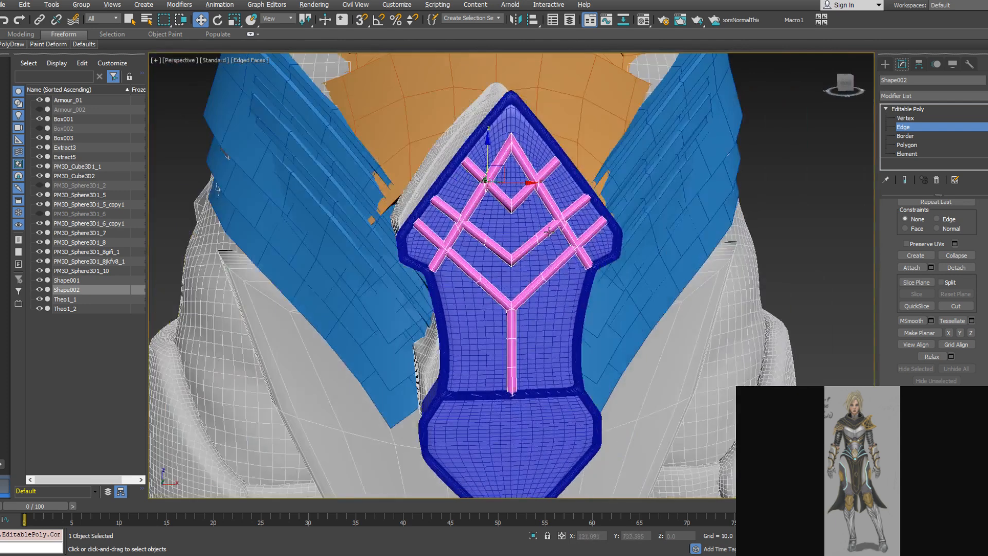
{"action": "left_click", "coordinate": [908, 129]}
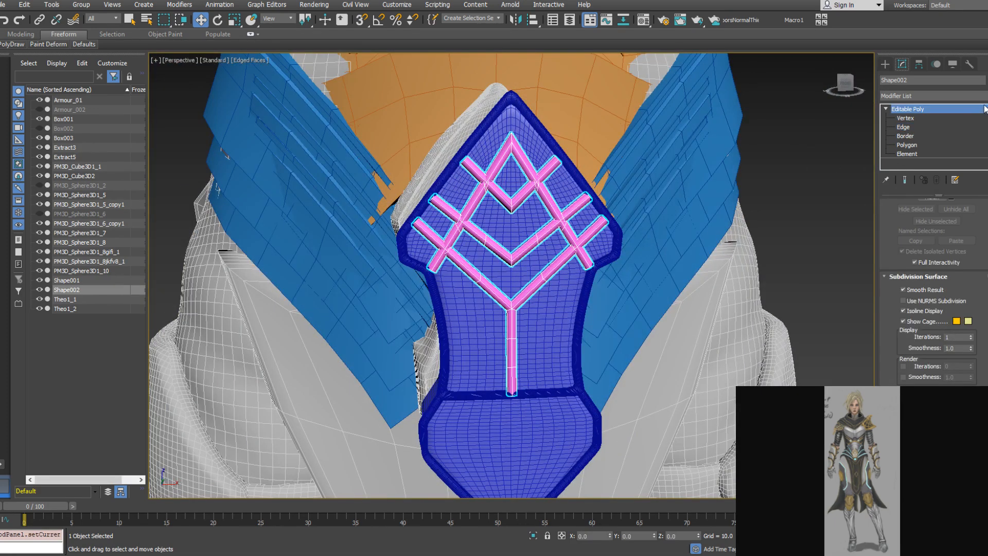
{"action": "left_click", "coordinate": [926, 96]}
{"action": "scroll", "coordinate": [926, 205], "scroll_direction": "down", "scroll_amount": 15}
{"action": "left_click", "coordinate": [978, 273]}
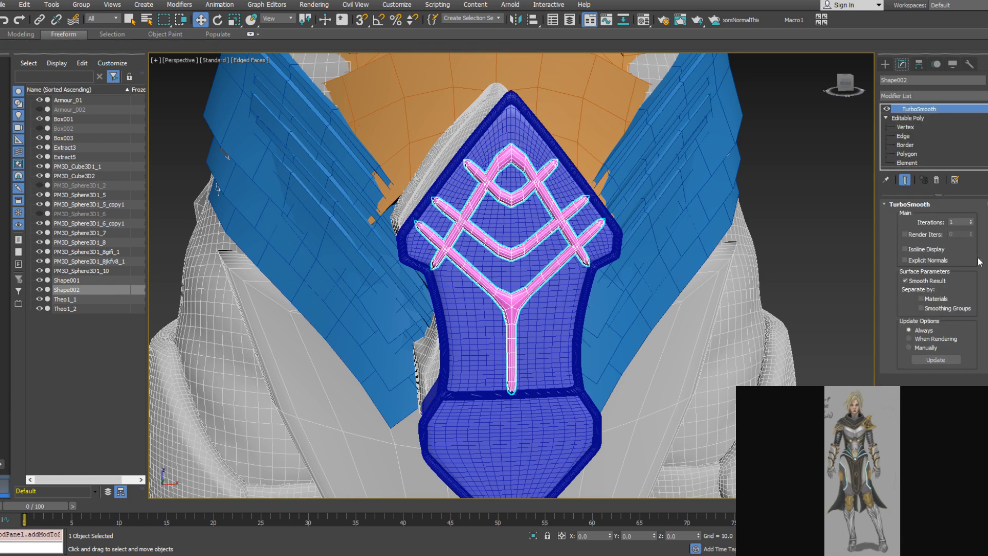
{"action": "left_click", "coordinate": [971, 220]}
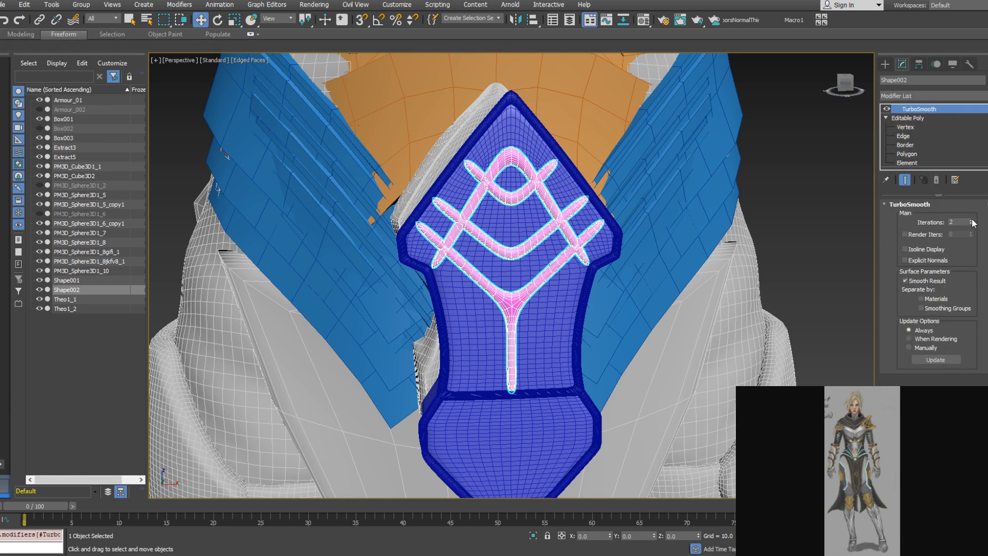
{"action": "left_click", "coordinate": [921, 308]}
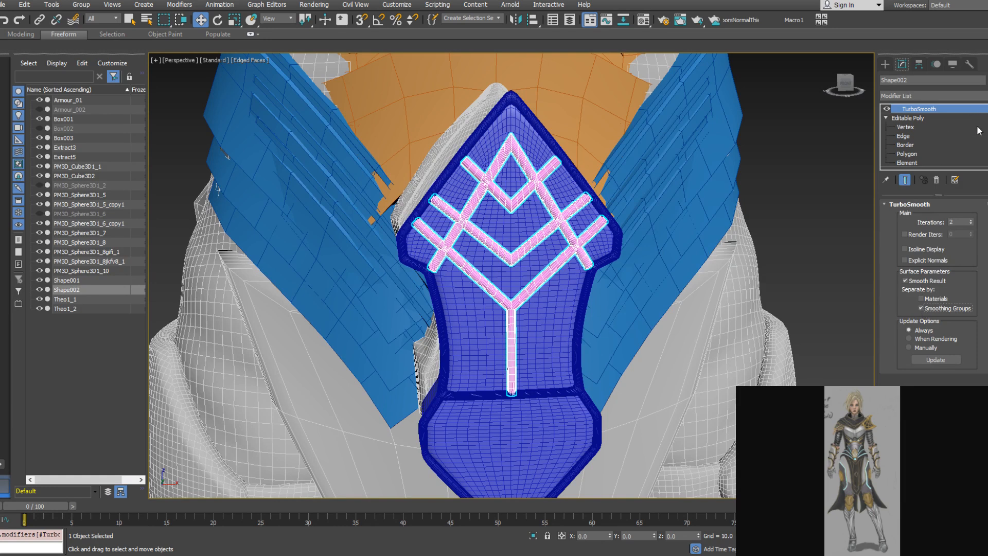
Add a second TurboSmooth modifier with 1 iteration on top of the lattice's first one
{"action": "left_click", "coordinate": [983, 96]}
{"action": "scroll", "coordinate": [982, 61], "scroll_direction": "down", "scroll_amount": 4}
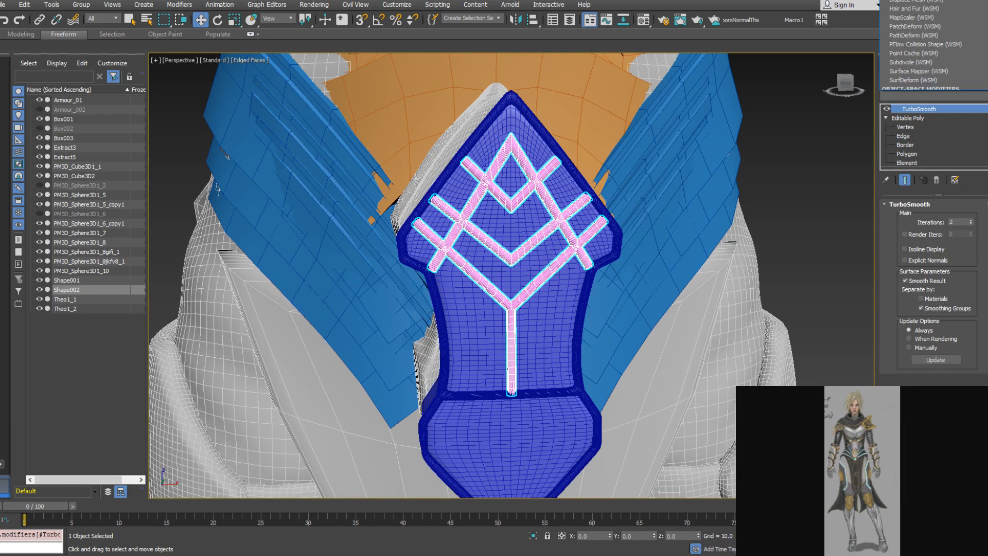
{"action": "left_click", "coordinate": [984, 96]}
{"action": "left_click", "coordinate": [982, 96]}
{"action": "scroll", "coordinate": [933, 247], "scroll_direction": "down", "scroll_amount": 15}
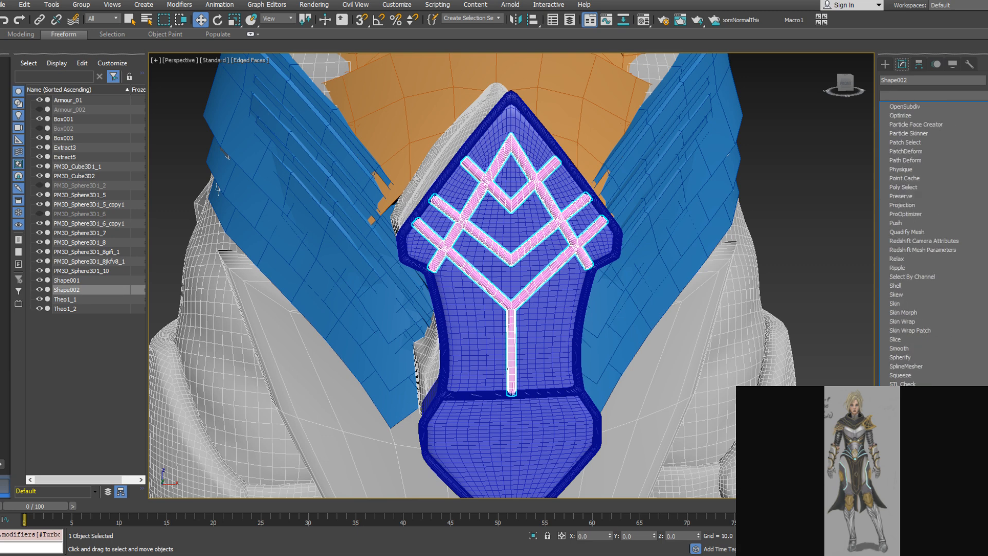
{"action": "left_click", "coordinate": [906, 456]}
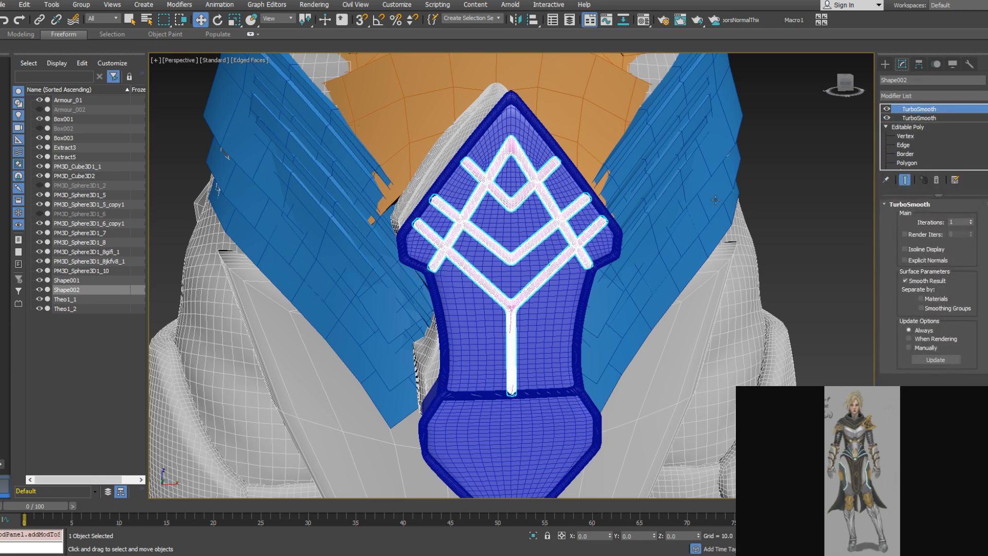
Examine the smoothed lattice up close at the junction of the lower diagonals and centre bar, and from the side
{"action": "left_click", "coordinate": [796, 198]}
{"action": "left_click", "coordinate": [576, 203]}
{"action": "middle_click_drag", "start_coordinate": [576, 198], "coordinate": [552, 257], "text": "alt"}
{"action": "scroll", "coordinate": [550, 256], "scroll_direction": "up", "scroll_amount": 8}
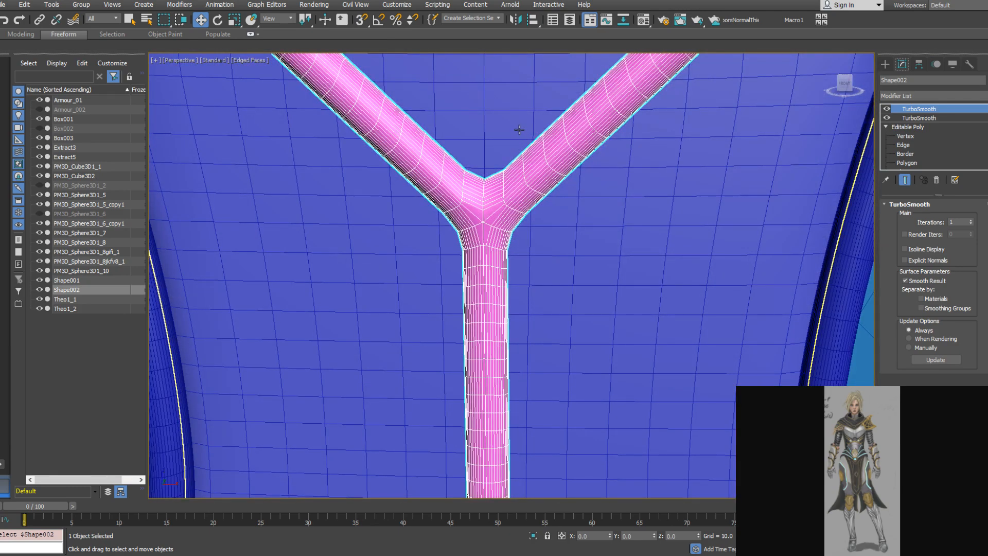
{"action": "scroll", "coordinate": [518, 130], "scroll_direction": "down", "scroll_amount": 5}
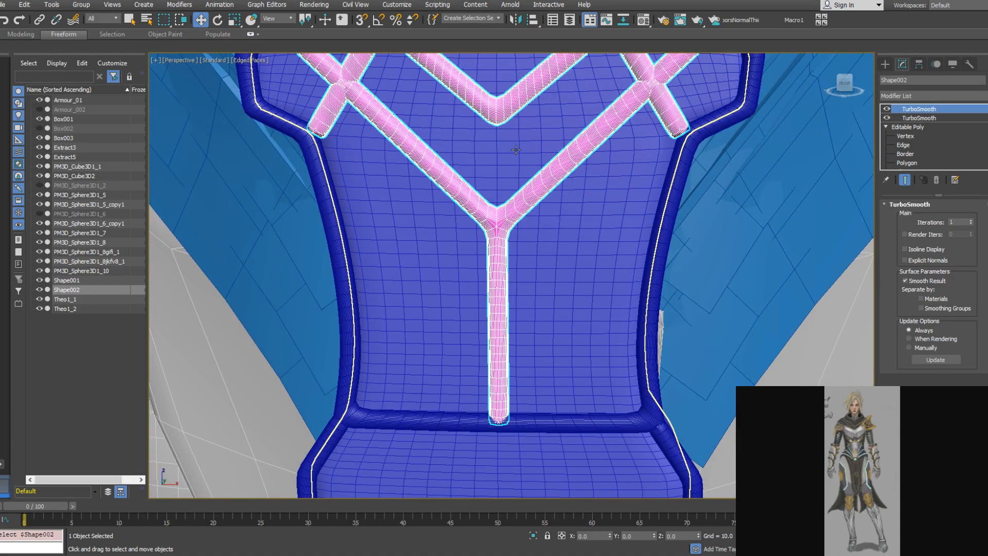
{"action": "scroll", "coordinate": [499, 153], "scroll_direction": "down", "scroll_amount": 5}
{"action": "middle_click_drag", "start_coordinate": [499, 154], "coordinate": [525, 246], "text": "alt"}
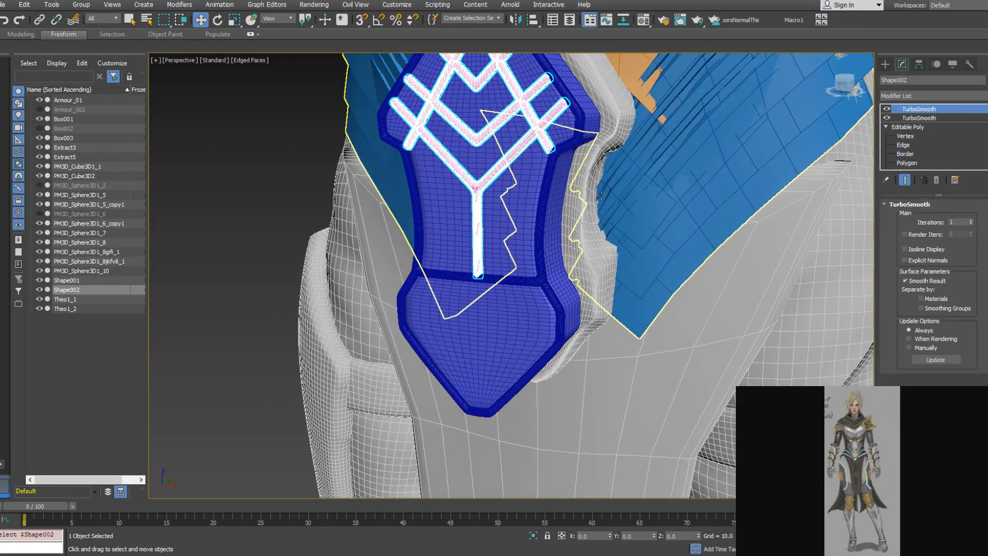
Collapse the two TurboSmooth modifiers on the lattice and convert the result to an Editable Poly
{"action": "right_click", "coordinate": [922, 109]}
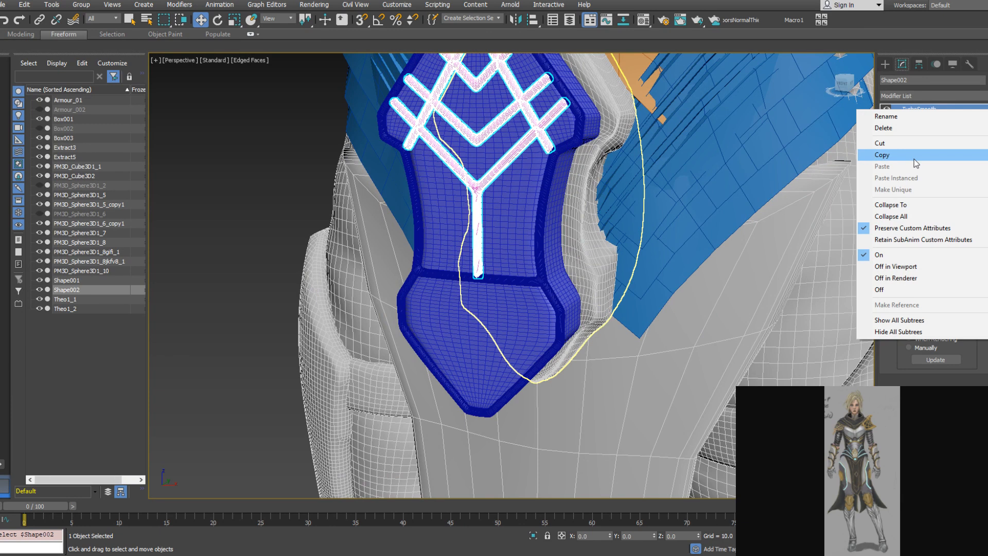
{"action": "left_click", "coordinate": [905, 205]}
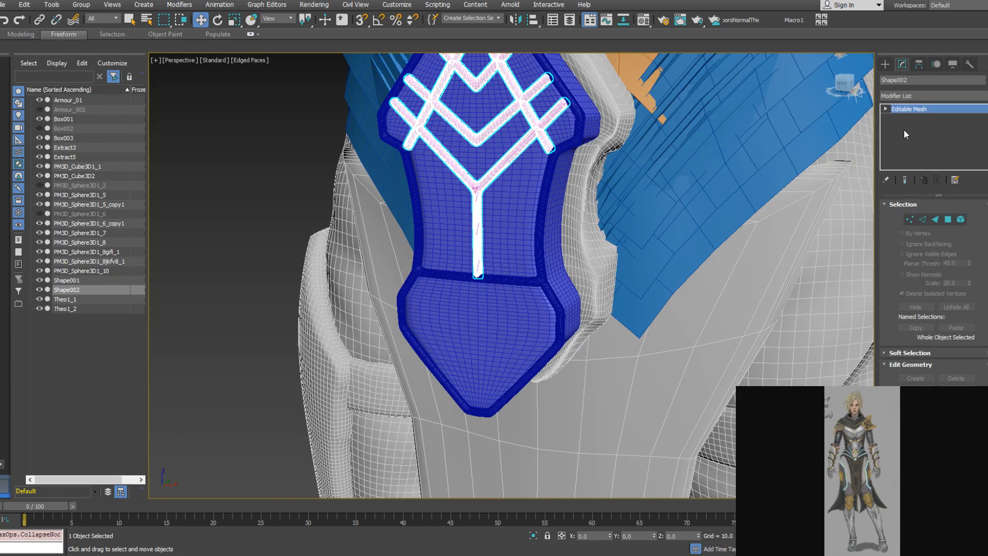
{"action": "right_click", "coordinate": [905, 135]}
{"action": "left_click", "coordinate": [922, 208]}
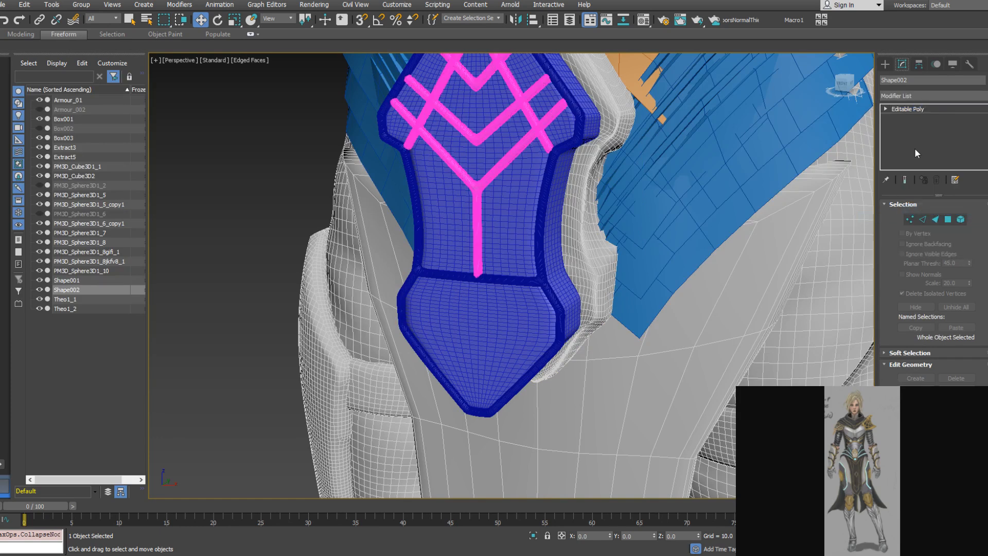
{"action": "right_click", "coordinate": [913, 138]}
Attach the plate's outer trim and the plate body to the lattice, making them a single object
{"action": "right_click", "coordinate": [558, 158]}
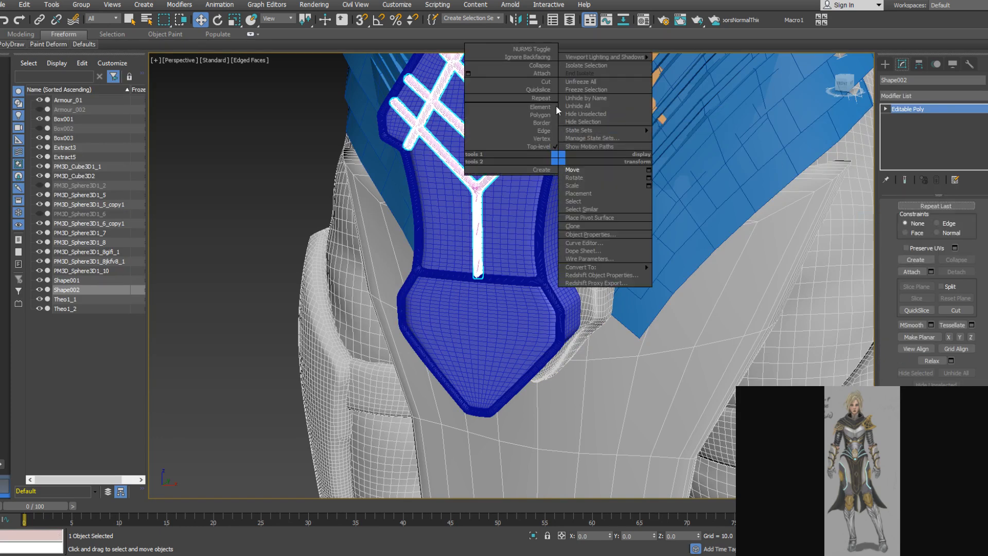
{"action": "left_click", "coordinate": [549, 73]}
{"action": "left_click", "coordinate": [570, 106]}
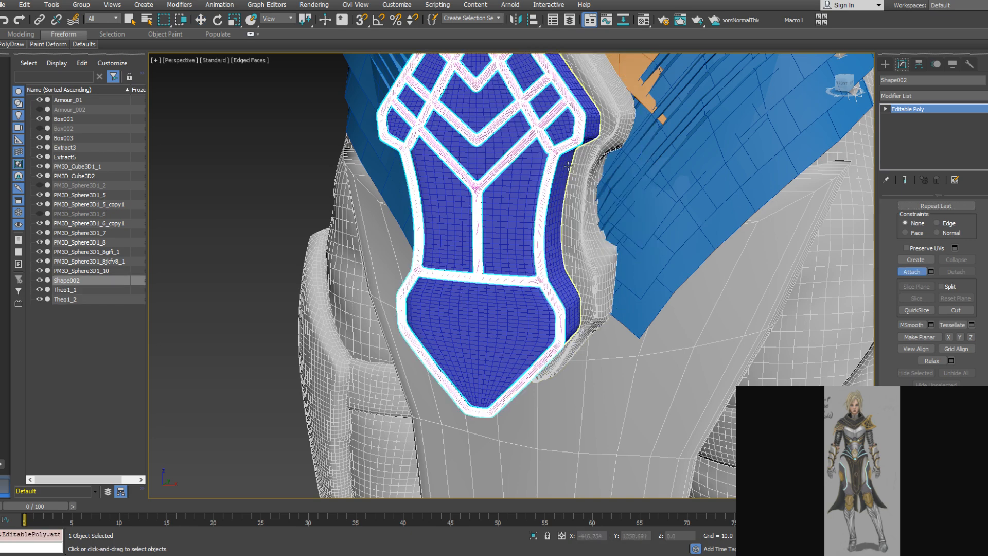
{"action": "left_click", "coordinate": [559, 173]}
{"action": "middle_click_drag", "start_coordinate": [556, 158], "coordinate": [508, 200], "text": "alt"}
{"action": "scroll", "coordinate": [509, 204], "scroll_direction": "down", "scroll_amount": 3}
{"action": "key", "text": "w"}
{"action": "left_click_drag", "start_coordinate": [416, 200], "coordinate": [585, 208], "text": "alt"}
{"action": "middle_click_drag", "start_coordinate": [586, 212], "coordinate": [458, 191], "text": "alt"}
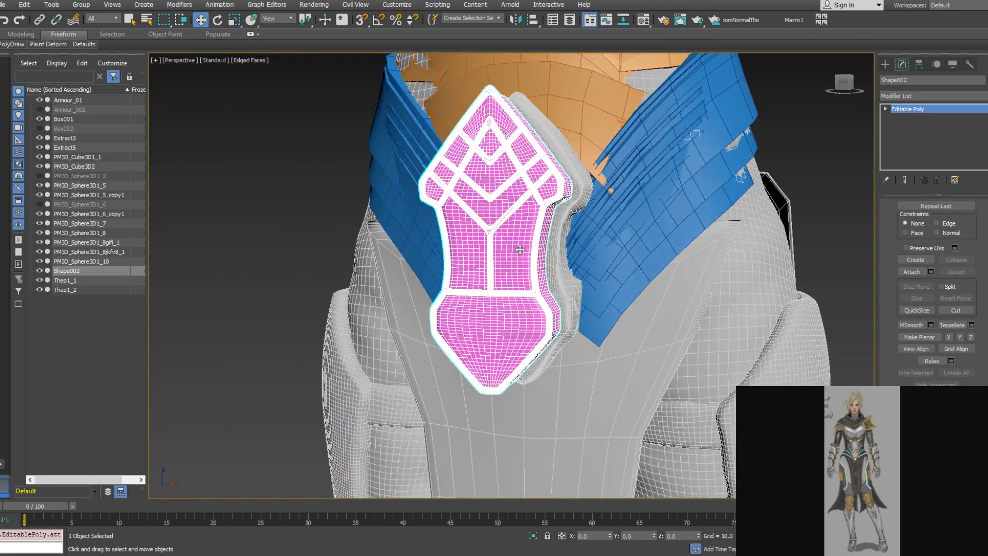
Examine the combined waist plate up close from the front and from the side against the belt
{"action": "scroll", "coordinate": [505, 295], "scroll_direction": "up", "scroll_amount": 4}
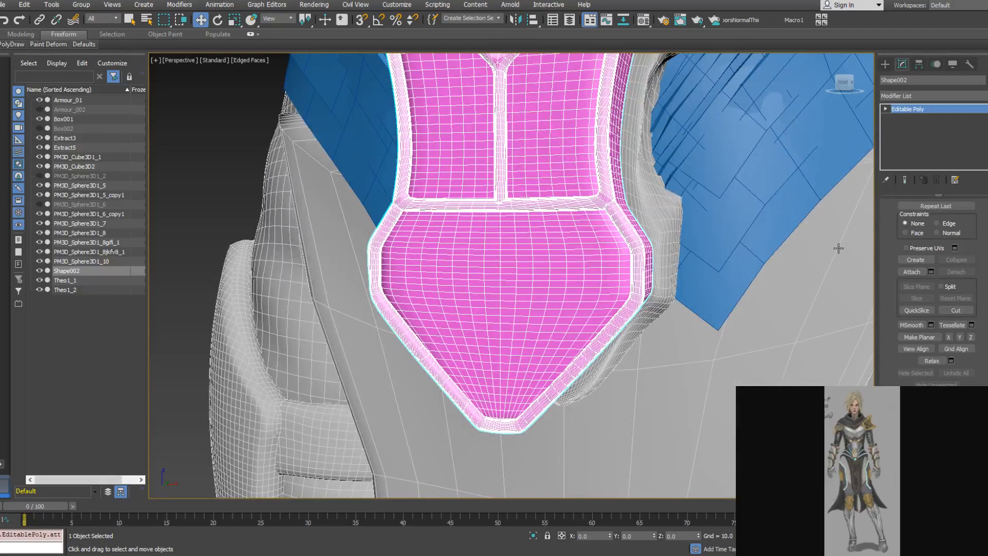
{"action": "left_click", "coordinate": [884, 109]}
{"action": "left_click", "coordinate": [906, 144]}
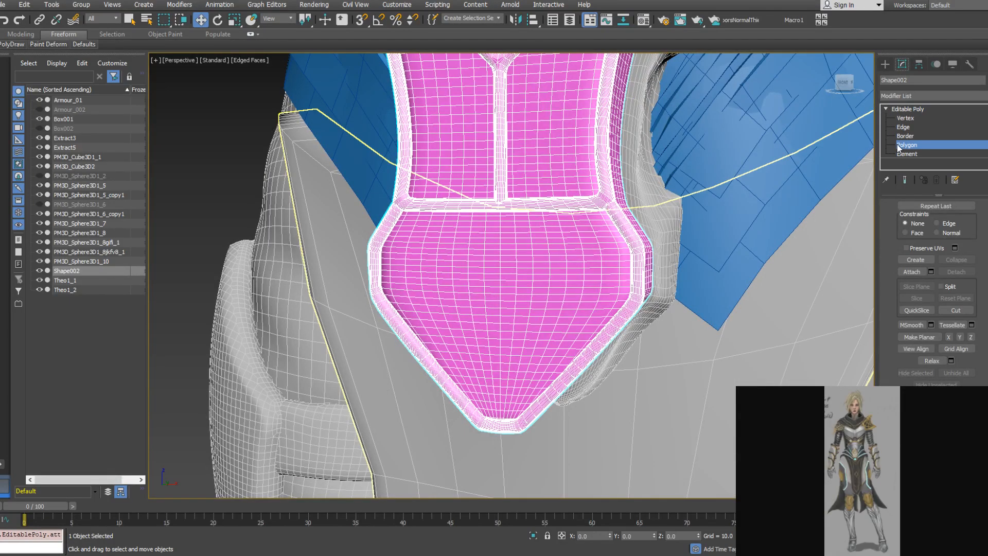
{"action": "scroll", "coordinate": [437, 272], "scroll_direction": "down", "scroll_amount": 5}
{"action": "mouse_move", "coordinate": [448, 293]}
{"action": "middle_mouse_down", "text": "alt"}
{"action": "mouse_move", "coordinate": [469, 281]}
{"action": "mouse_move", "coordinate": [542, 286]}
{"action": "mouse_move", "coordinate": [454, 276]}
{"action": "mouse_move", "coordinate": [456, 289]}
{"action": "middle_mouse_up", "text": "alt"}
{"action": "scroll", "coordinate": [483, 263], "scroll_direction": "up", "scroll_amount": 3}
{"action": "middle_click_drag", "start_coordinate": [658, 245], "coordinate": [604, 240], "text": "alt"}
{"action": "left_click", "coordinate": [908, 145]}
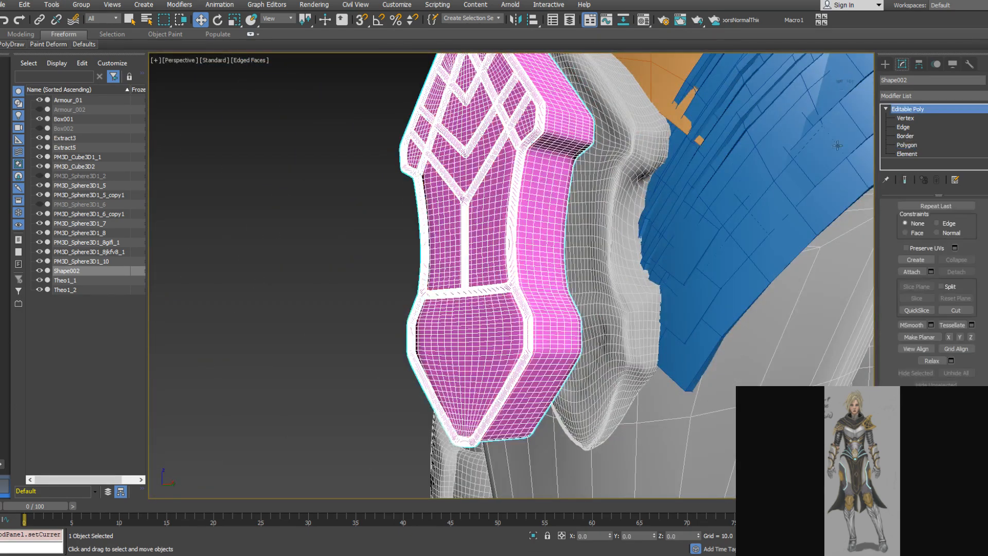
{"action": "scroll", "coordinate": [594, 150], "scroll_direction": "down", "scroll_amount": 5}
{"action": "middle_click_drag", "start_coordinate": [578, 189], "coordinate": [483, 172], "text": "alt"}
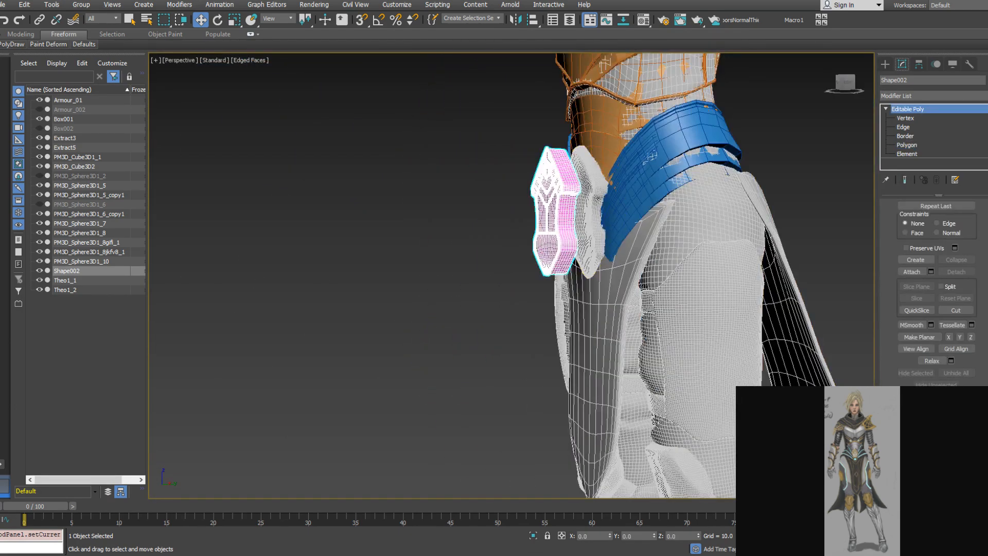
Export only the selected waist plate as BeltThing2.obj into the Temp folder with the current OBJ options
{"action": "left_click", "coordinate": [4, 5]}
{"action": "mouse_move", "coordinate": [63, 162]}
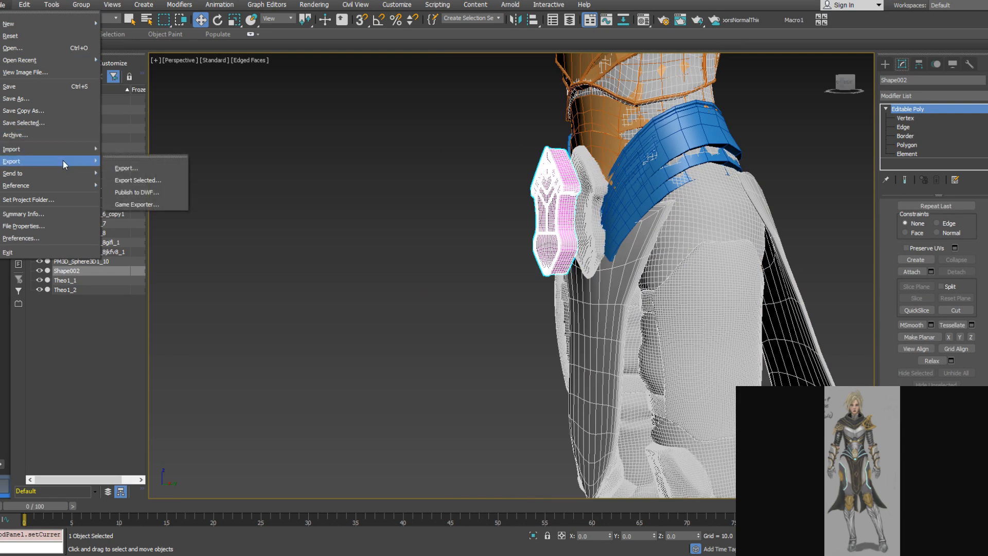
{"action": "left_click", "coordinate": [139, 180]}
{"action": "left_click", "coordinate": [83, 96]}
{"action": "left_click", "coordinate": [125, 315]}
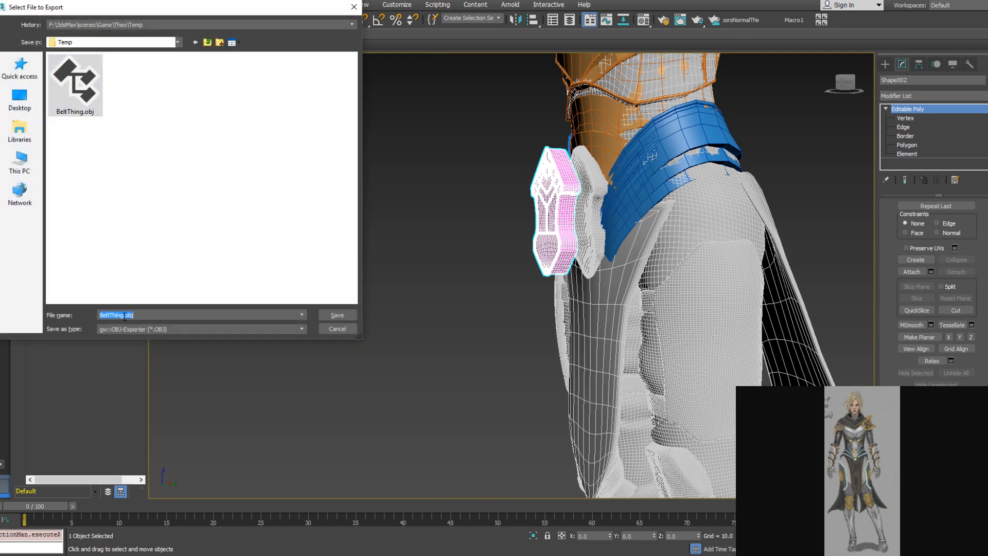
{"action": "key", "text": "Return"}
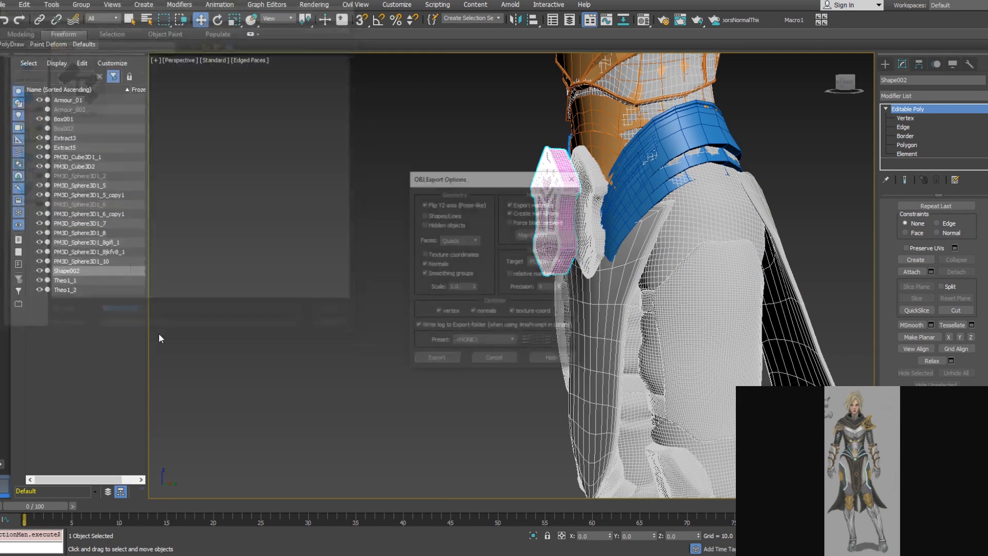
{"action": "left_click", "coordinate": [435, 359]}
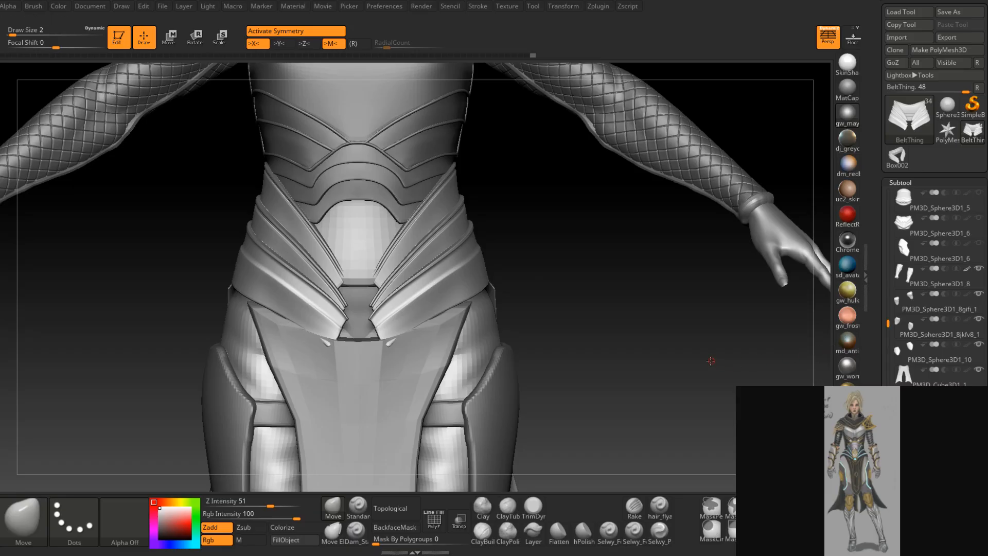
Switch to ZBrush and append a Sphere3D as a new subtool below BeltThing
{"action": "mouse_move", "coordinate": [711, 360]}
{"action": "right_mouse_down"}
{"action": "mouse_move", "coordinate": [593, 364]}
{"action": "mouse_move", "coordinate": [595, 319]}
{"action": "right_mouse_up"}
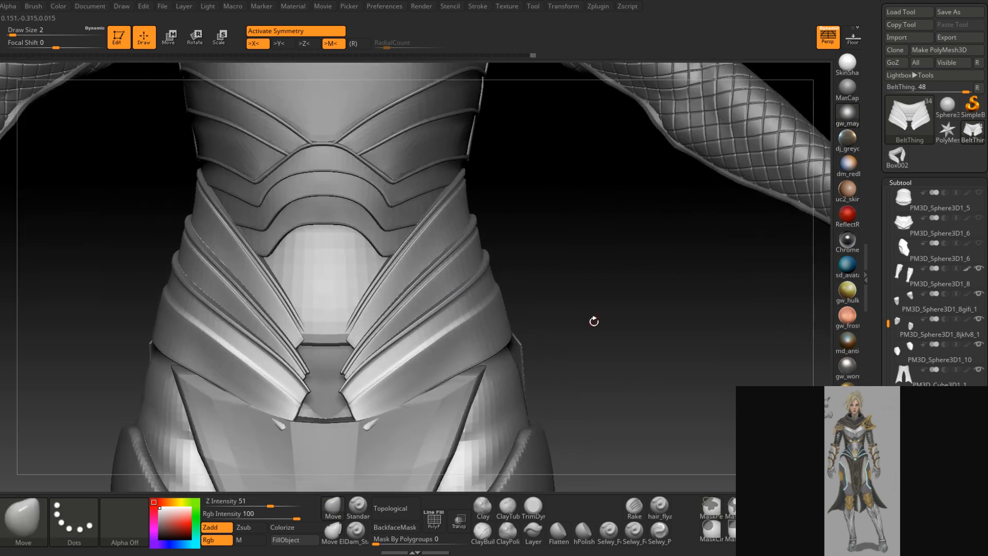
{"action": "left_click_drag", "start_coordinate": [888, 320], "coordinate": [890, 365]}
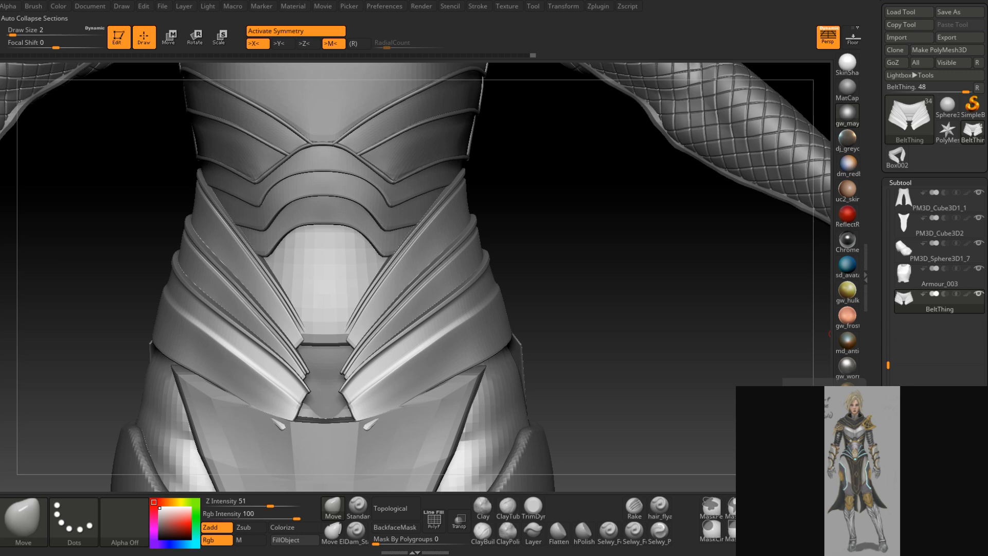
{"action": "left_click", "coordinate": [953, 442]}
{"action": "left_click", "coordinate": [552, 344]}
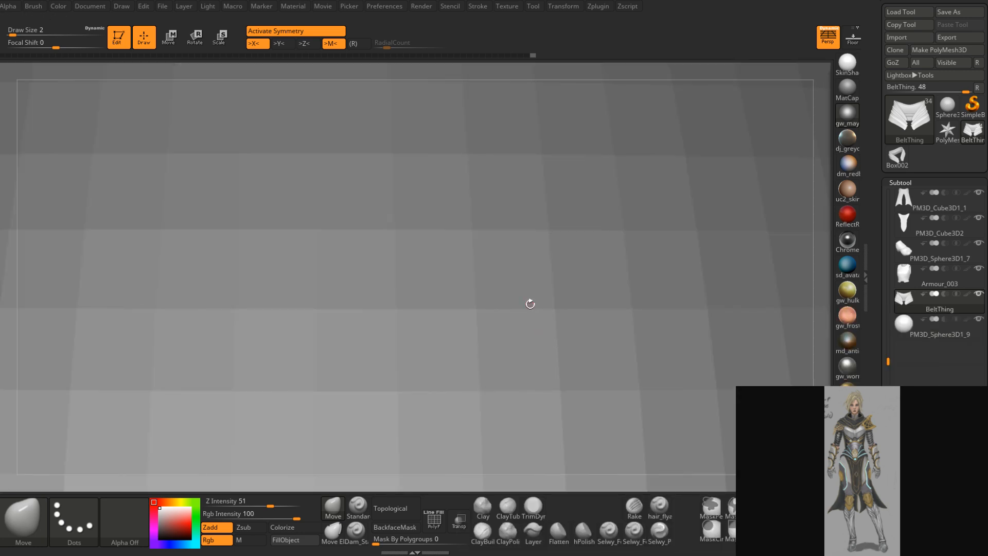
Replace the appended sphere by importing BeltThing2.obj from the Temp folder, and activate Move mode for it
{"action": "left_click", "coordinate": [924, 37]}
{"action": "double_click", "coordinate": [113, 72]}
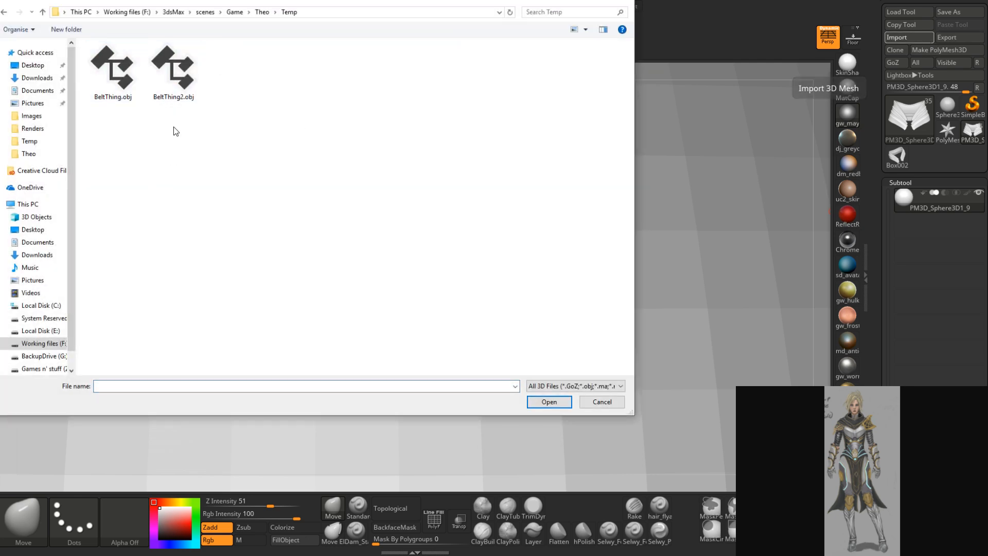
{"action": "double_click", "coordinate": [173, 69]}
{"action": "right_click_drag", "start_coordinate": [562, 263], "coordinate": [541, 195], "text": "alt"}
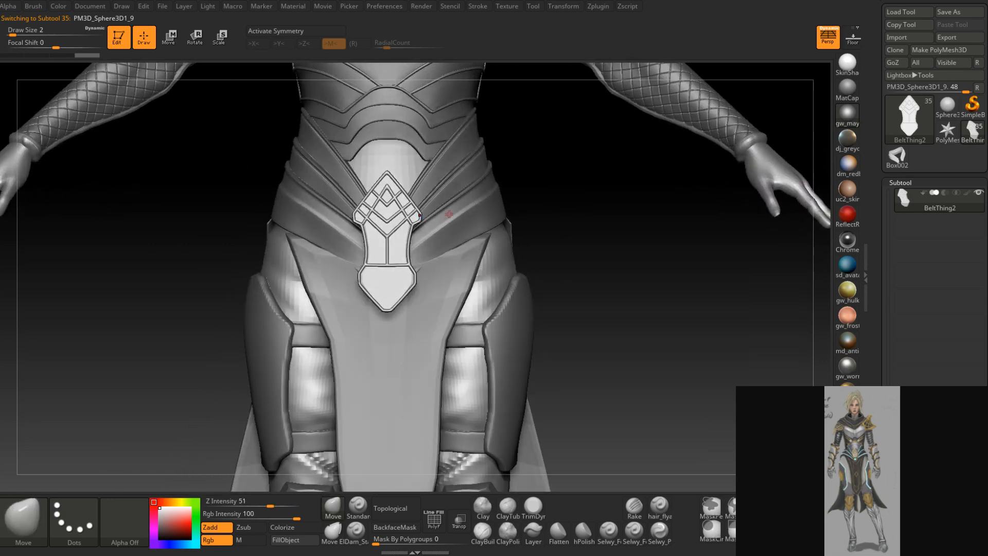
{"action": "key", "text": "w"}
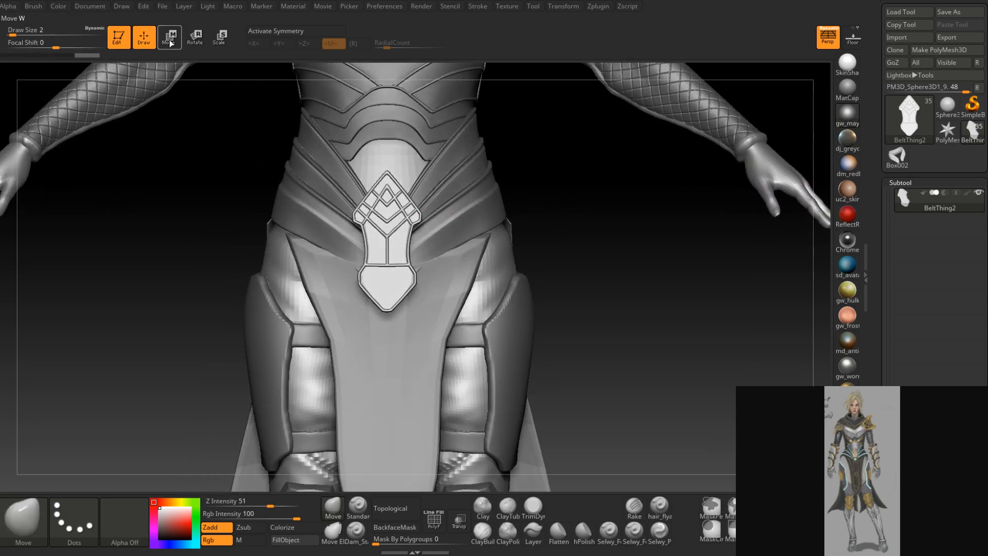
Move the belt ornament back toward the body so it sits against the front of the waist
{"action": "left_click", "coordinate": [376, 348]}
{"action": "right_click_drag", "start_coordinate": [609, 262], "coordinate": [537, 252]}
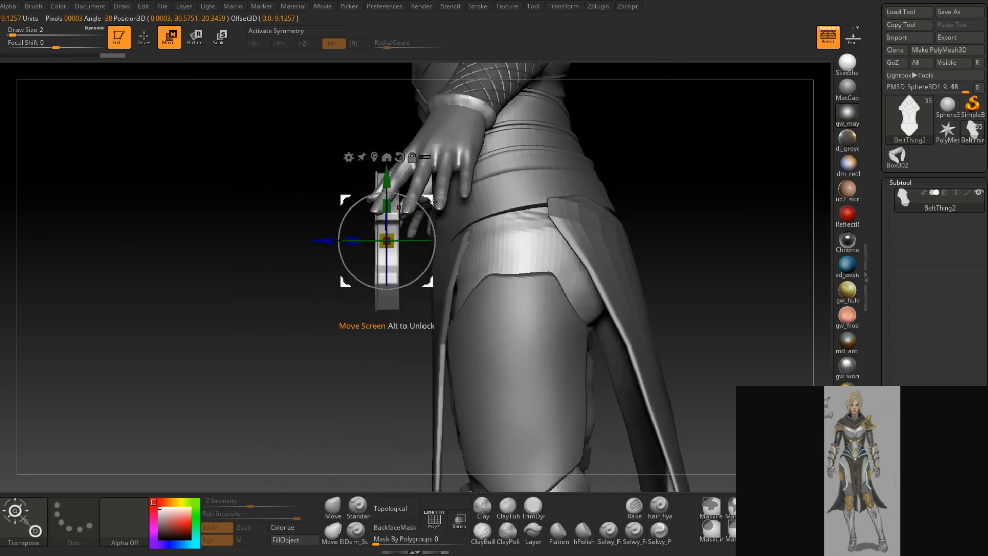
{"action": "left_click_drag", "start_coordinate": [431, 202], "coordinate": [456, 187]}
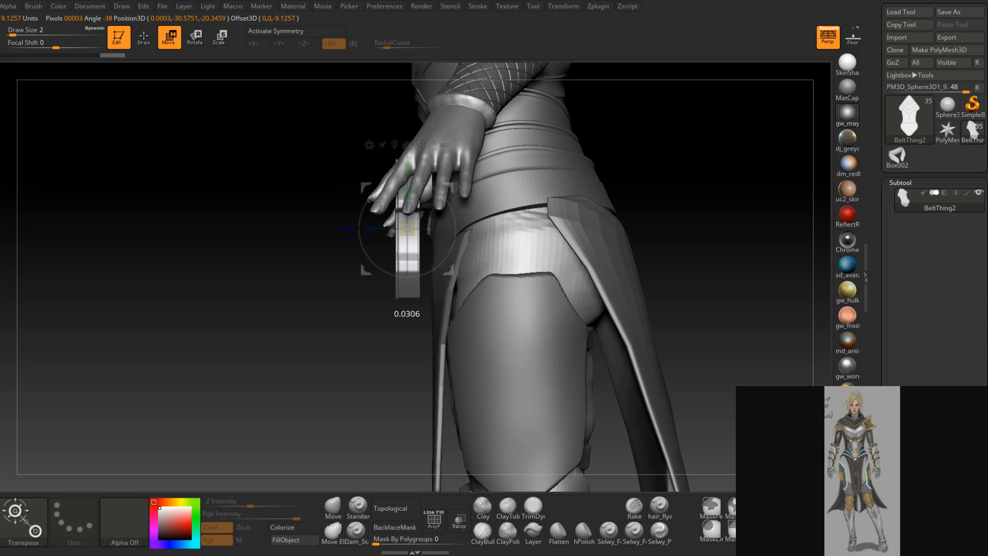
{"action": "right_click_drag", "start_coordinate": [550, 249], "coordinate": [647, 224]}
{"action": "right_click_drag", "start_coordinate": [589, 238], "coordinate": [632, 236]}
{"action": "left_click_drag", "start_coordinate": [469, 181], "coordinate": [471, 203]}
{"action": "right_click_drag", "start_coordinate": [588, 259], "coordinate": [514, 258]}
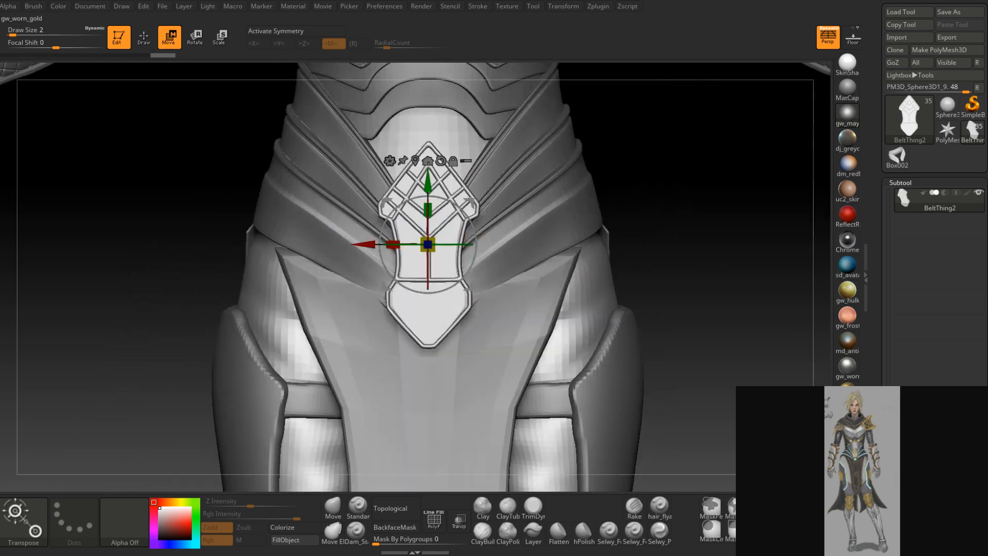
Reconstruct the belt ornament's lower subdivision levels with Smt off, re-enable Smt, and set the mesh to subdivision level 1
{"action": "left_click_drag", "start_coordinate": [872, 437], "coordinate": [871, 381]}
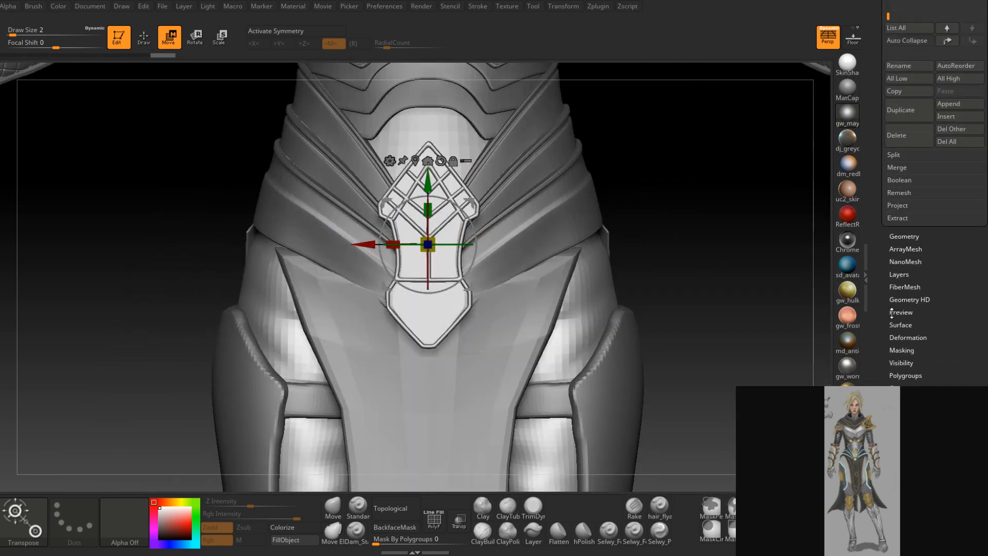
{"action": "left_click", "coordinate": [903, 238]}
{"action": "left_click_drag", "start_coordinate": [885, 208], "coordinate": [893, 313]}
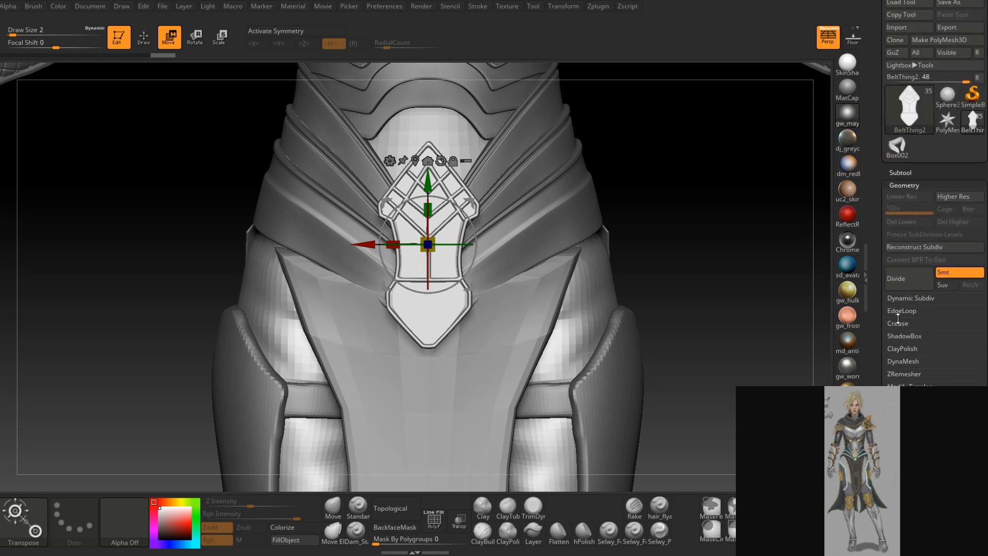
{"action": "left_click", "coordinate": [946, 274]}
{"action": "left_click", "coordinate": [920, 250]}
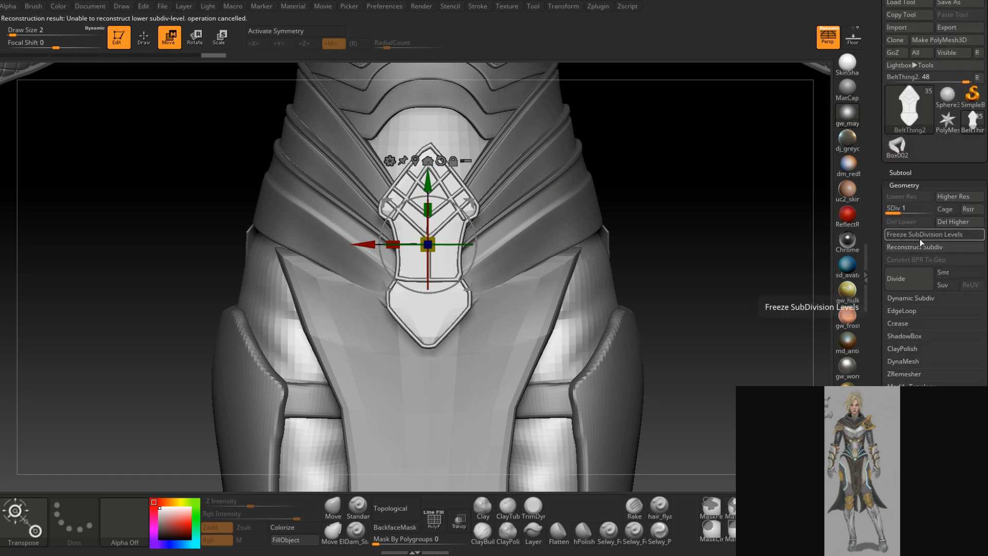
{"action": "left_click", "coordinate": [927, 212]}
{"action": "left_click", "coordinate": [947, 272]}
{"action": "left_click_drag", "start_coordinate": [921, 213], "coordinate": [892, 212]}
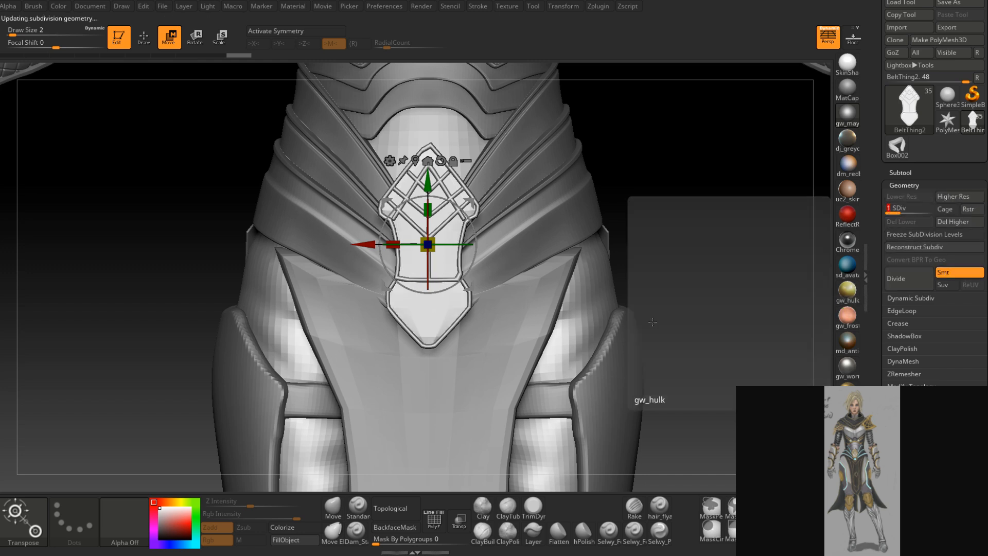
Turn on X symmetry, enlarge the Move brush, and bend the lower part of the ornament to follow the body
{"action": "left_click_drag", "start_coordinate": [622, 269], "coordinate": [599, 276]}
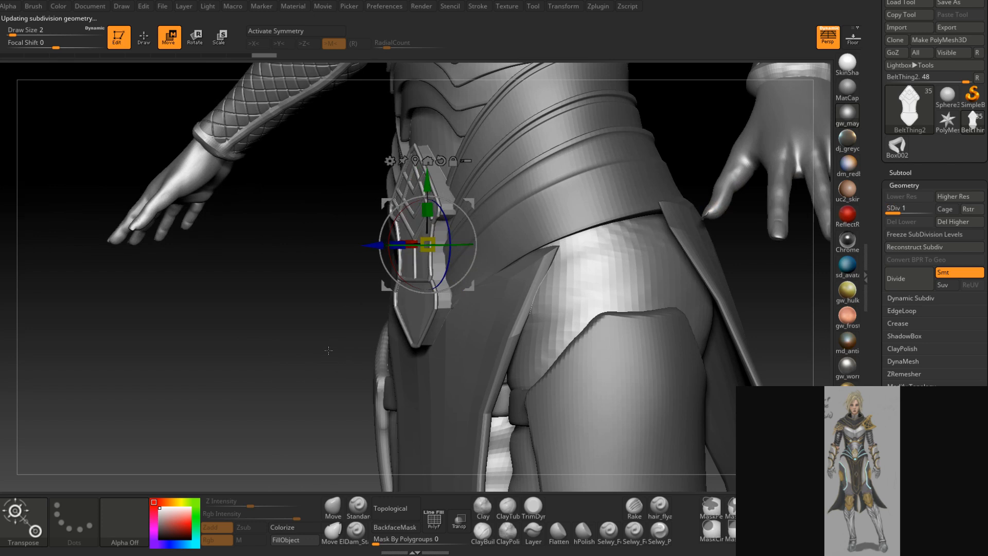
{"action": "left_click_drag", "start_coordinate": [329, 351], "coordinate": [318, 355]}
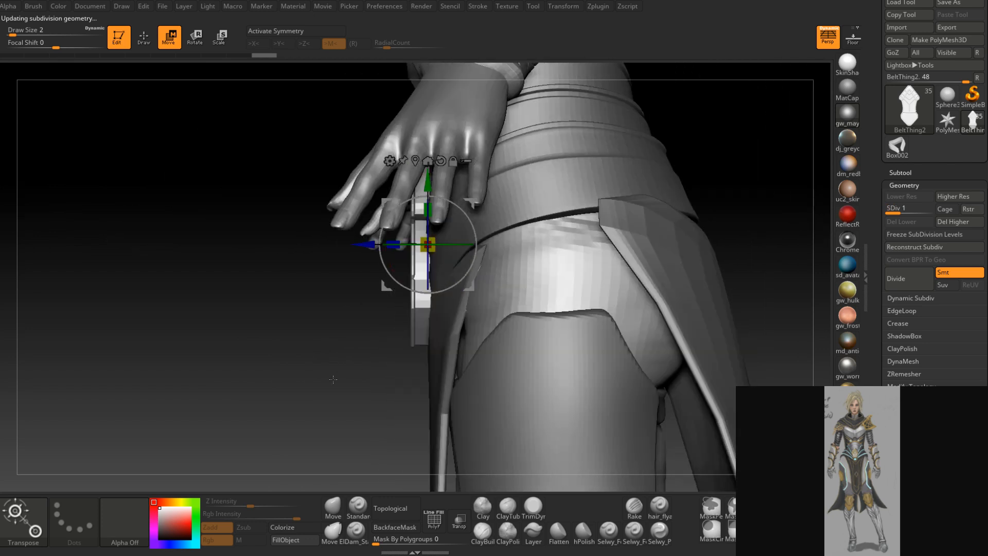
{"action": "left_click", "coordinate": [144, 40]}
{"action": "left_click_drag", "start_coordinate": [389, 382], "coordinate": [494, 374]}
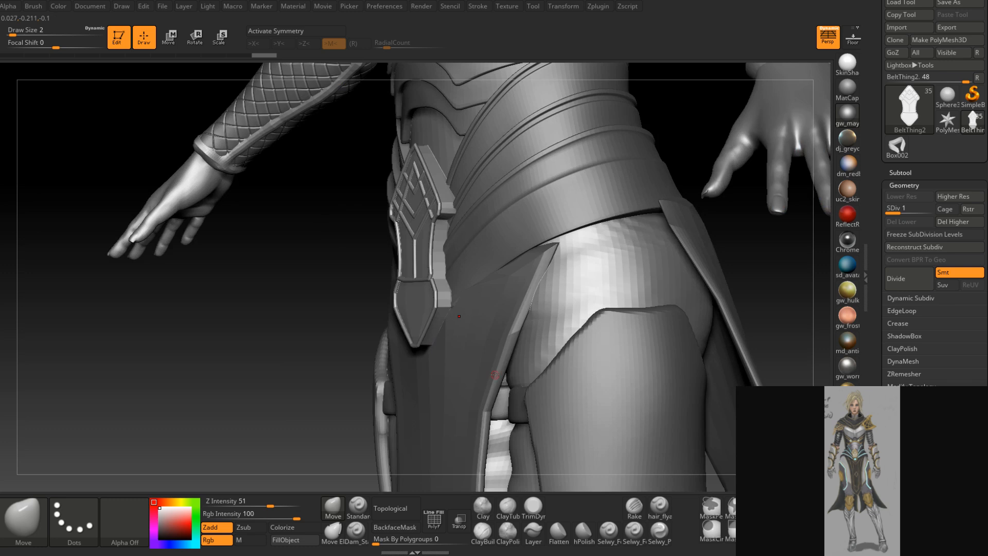
{"action": "key", "text": "x"}
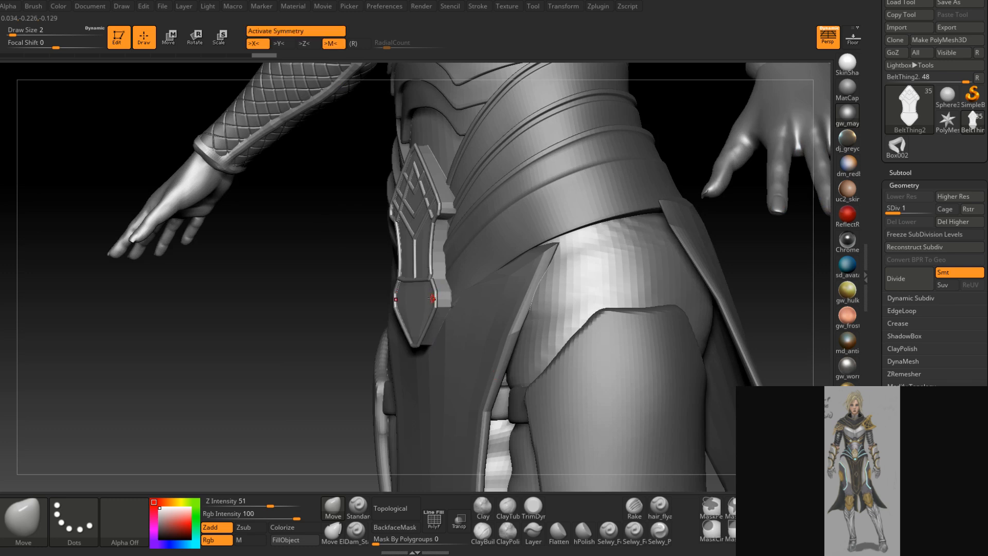
{"action": "key", "text": "bracketright"}
{"action": "key", "text": "bracketright"}
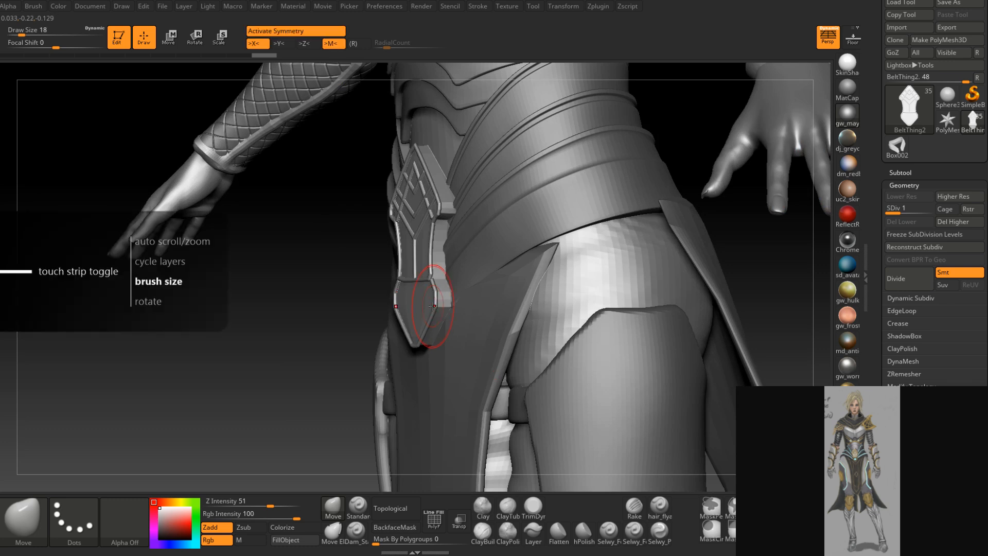
{"action": "key", "text": "bracketright"}
{"action": "key", "text": "bracketright"}
{"action": "mouse_move", "coordinate": [446, 315]}
{"action": "right_mouse_down"}
{"action": "mouse_move", "coordinate": [397, 311]}
{"action": "mouse_move", "coordinate": [441, 303]}
{"action": "mouse_move", "coordinate": [406, 311]}
{"action": "right_mouse_up"}
{"action": "key", "text": "space"}
{"action": "left_click_drag", "start_coordinate": [408, 301], "coordinate": [415, 300]}
{"action": "right_click_drag", "start_coordinate": [409, 287], "coordinate": [415, 286]}
{"action": "key", "text": "space"}
{"action": "left_click_drag", "start_coordinate": [406, 301], "coordinate": [402, 318]}
Reshape the ornament's middle and upper sections with the Move brush to follow the curve of the waist
{"action": "key", "text": "shift"}
{"action": "left_click_drag", "start_coordinate": [409, 244], "coordinate": [412, 244]}
{"action": "mouse_move", "coordinate": [412, 244]}
{"action": "right_mouse_down"}
{"action": "mouse_move", "coordinate": [403, 232]}
{"action": "mouse_move", "coordinate": [406, 267]}
{"action": "mouse_move", "coordinate": [400, 199]}
{"action": "right_mouse_up"}
{"action": "key", "text": "space"}
{"action": "left_click_drag", "start_coordinate": [399, 199], "coordinate": [400, 199]}
{"action": "mouse_move", "coordinate": [401, 202]}
{"action": "right_mouse_down"}
{"action": "mouse_move", "coordinate": [402, 191]}
{"action": "mouse_move", "coordinate": [413, 199]}
{"action": "mouse_move", "coordinate": [396, 299]}
{"action": "mouse_move", "coordinate": [388, 258]}
{"action": "right_mouse_up"}
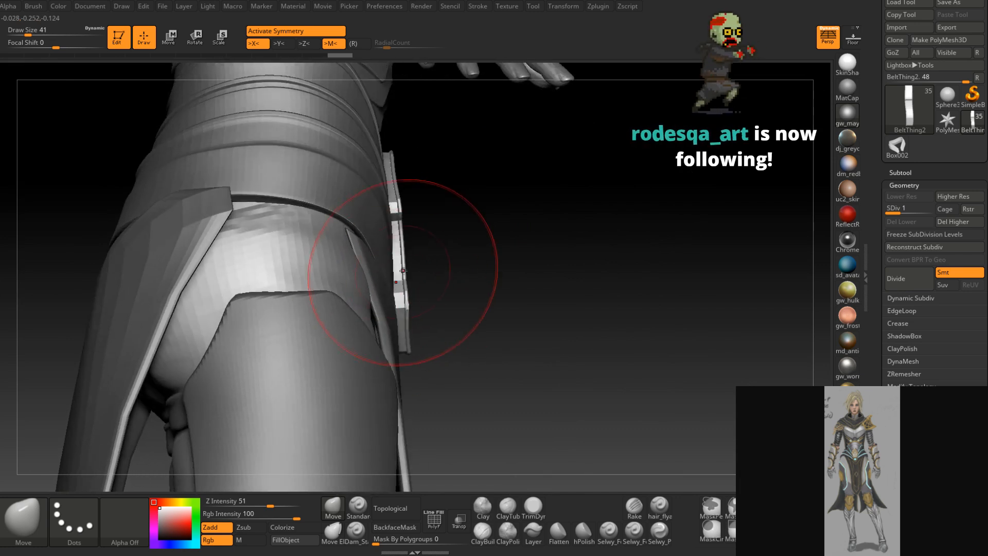
{"action": "right_click_drag", "start_coordinate": [396, 319], "coordinate": [407, 345]}
{"action": "right_click_drag", "start_coordinate": [553, 304], "coordinate": [434, 228]}
{"action": "key", "text": "space"}
{"action": "left_click", "coordinate": [436, 232]}
{"action": "left_click_drag", "start_coordinate": [436, 235], "coordinate": [434, 237]}
{"action": "mouse_move", "coordinate": [434, 237]}
{"action": "right_mouse_down"}
{"action": "mouse_move", "coordinate": [455, 218]}
{"action": "mouse_move", "coordinate": [490, 266]}
{"action": "mouse_move", "coordinate": [447, 381]}
{"action": "right_mouse_up"}
Raise the ornament to subdivision level 3 and open its polygroup options
{"action": "key", "text": "d"}
{"action": "key", "text": "d"}
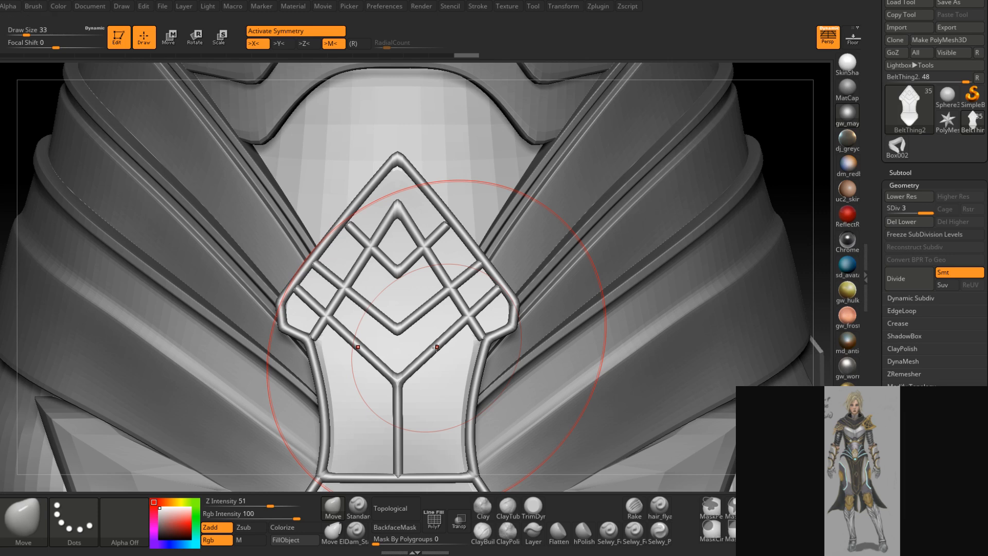
{"action": "left_click_drag", "start_coordinate": [878, 247], "coordinate": [878, 115]}
{"action": "left_click", "coordinate": [906, 436]}
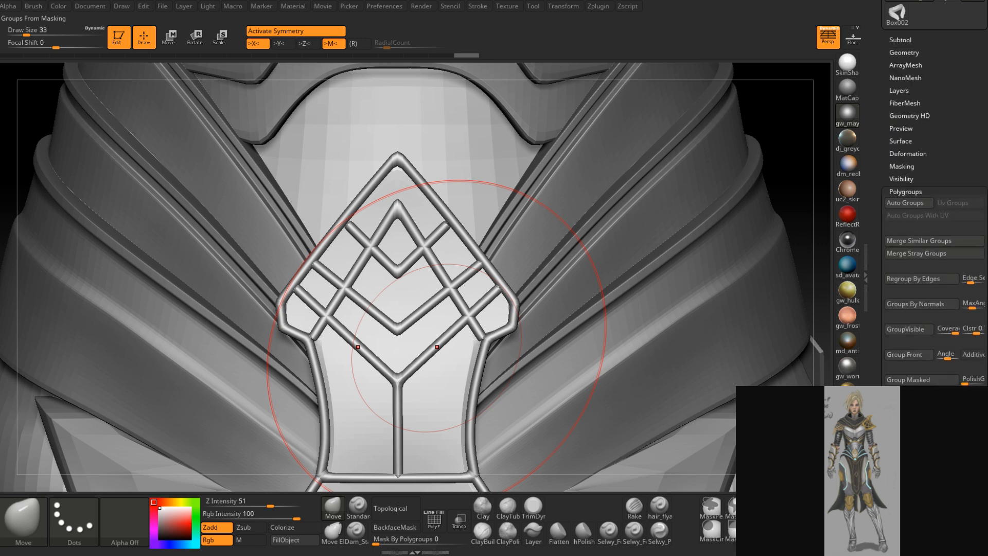
{"action": "left_click_drag", "start_coordinate": [946, 393], "coordinate": [946, 441]}
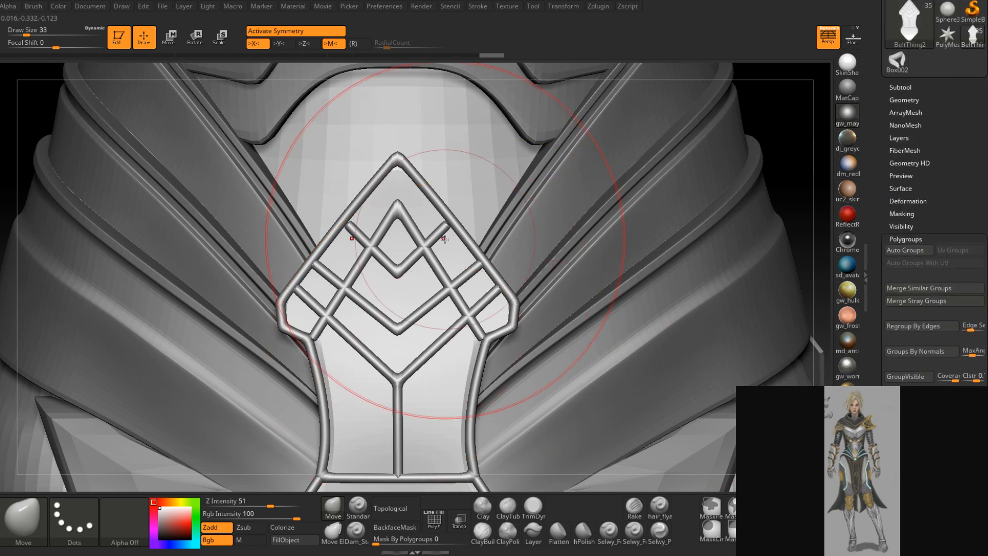
Isolate the uppermost V-shaped strand, mask the rest of the ornament, and drop to the lowest subdivision level
{"action": "right_click_drag", "start_coordinate": [410, 304], "coordinate": [415, 308]}
{"action": "left_click", "coordinate": [441, 229], "text": "ctrl+shift"}
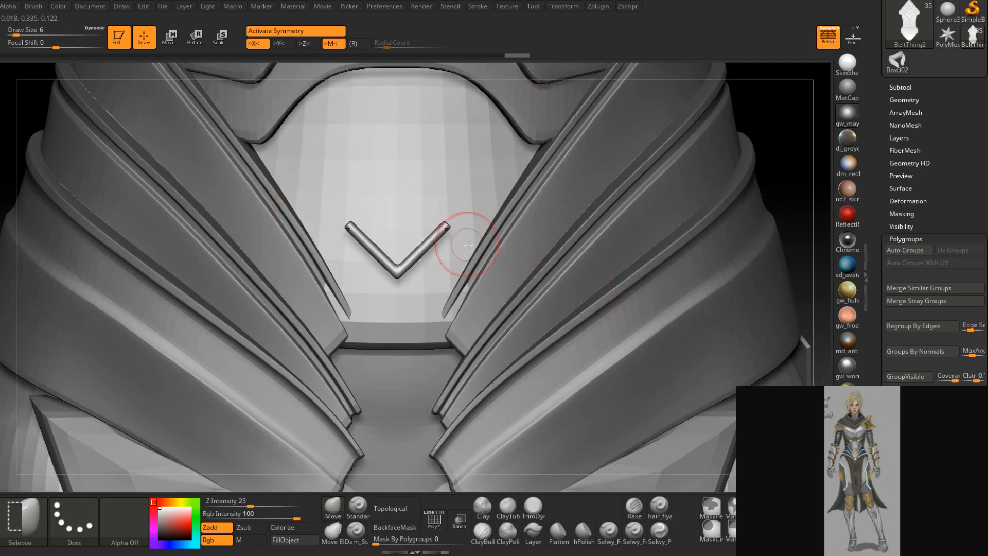
{"action": "left_click", "coordinate": [787, 181], "text": "ctrl+shift"}
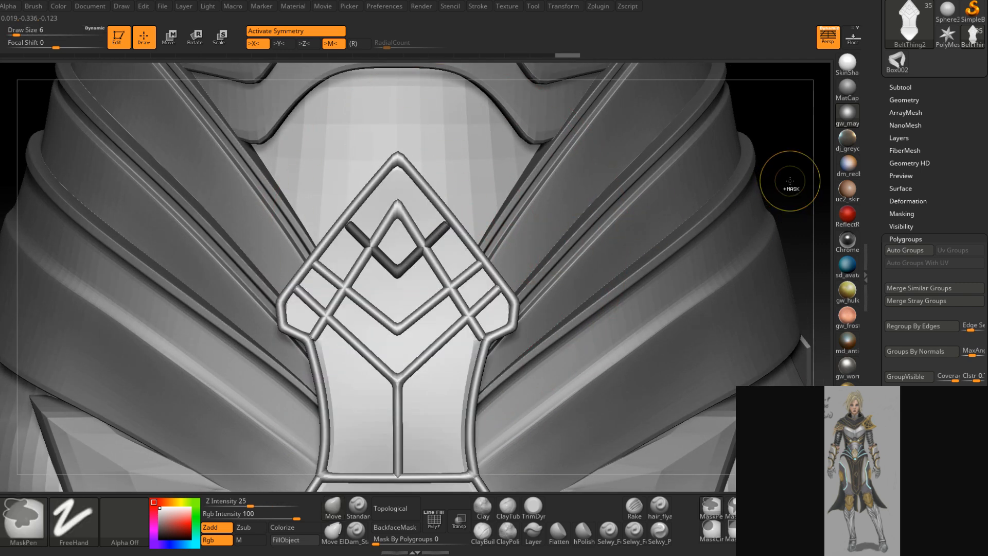
{"action": "key", "text": "shift+d"}
{"action": "key", "text": "shift+d"}
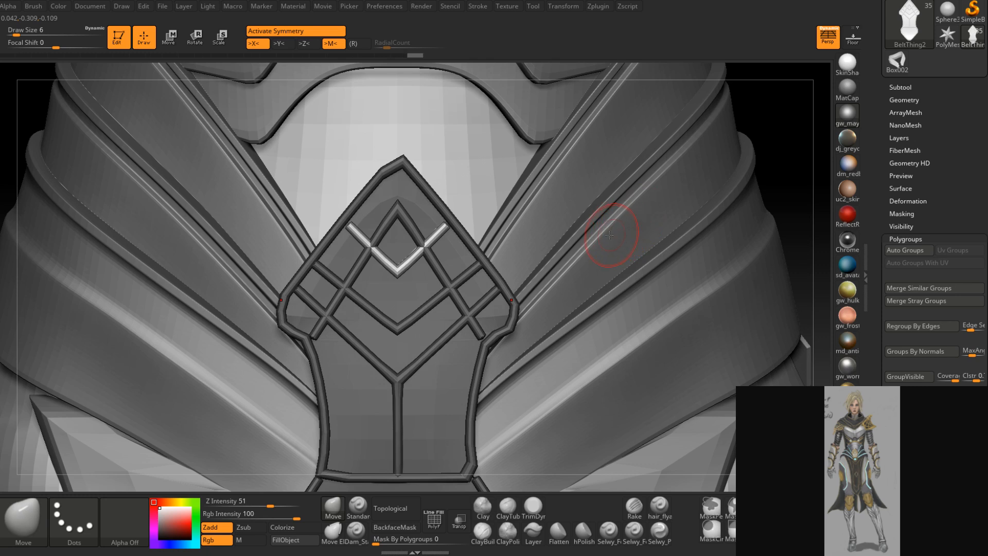
Pull the ends of the uppermost V-shaped strand outward to meet the frame, using the Move brush at draw size 8
{"action": "right_click_drag", "start_coordinate": [448, 224], "coordinate": [450, 258], "text": "ctrl"}
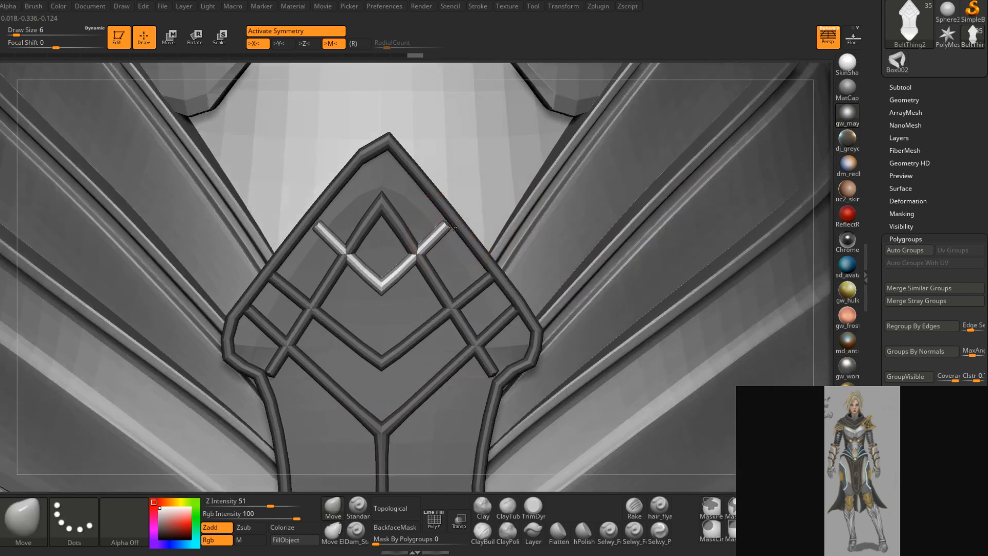
{"action": "key", "text": "space"}
{"action": "left_click_drag", "start_coordinate": [448, 223], "coordinate": [449, 224]}
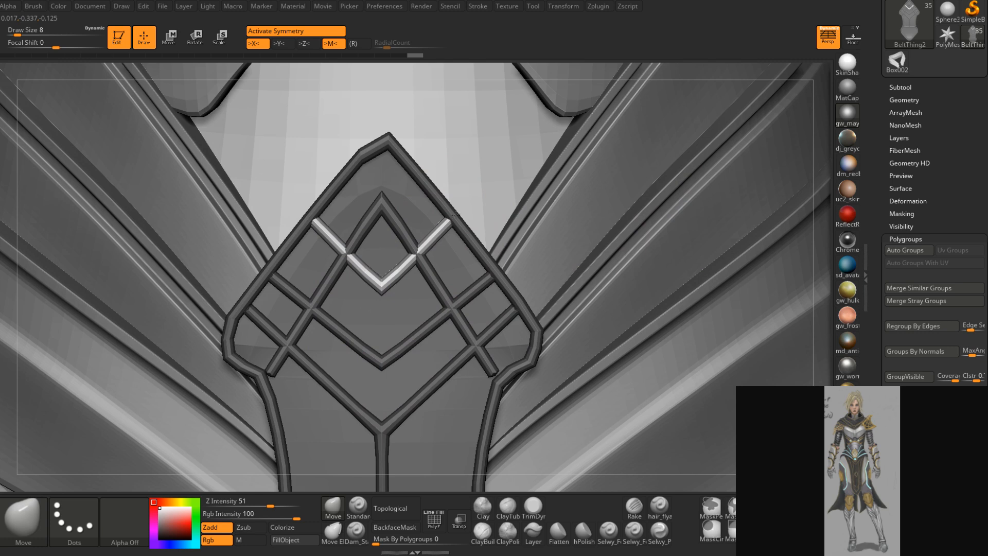
{"action": "mouse_move", "coordinate": [506, 304]}
{"action": "right_mouse_down", "text": "ctrl"}
{"action": "mouse_move", "coordinate": [493, 218]}
{"action": "mouse_move", "coordinate": [482, 288]}
{"action": "right_mouse_up", "text": "ctrl"}
{"action": "right_click_drag", "start_coordinate": [645, 233], "coordinate": [612, 215], "text": "ctrl"}
Clear the mask, isolate the middle V-shaped strand, and mask everything else on the ornament
{"action": "left_click_drag", "start_coordinate": [749, 165], "coordinate": [761, 156], "text": "ctrl"}
{"action": "right_click_drag", "start_coordinate": [491, 206], "coordinate": [449, 196], "text": "alt"}
{"action": "right_click_drag", "start_coordinate": [449, 197], "coordinate": [428, 228], "text": "ctrl"}
{"action": "left_click", "coordinate": [431, 227], "text": "ctrl+shift"}
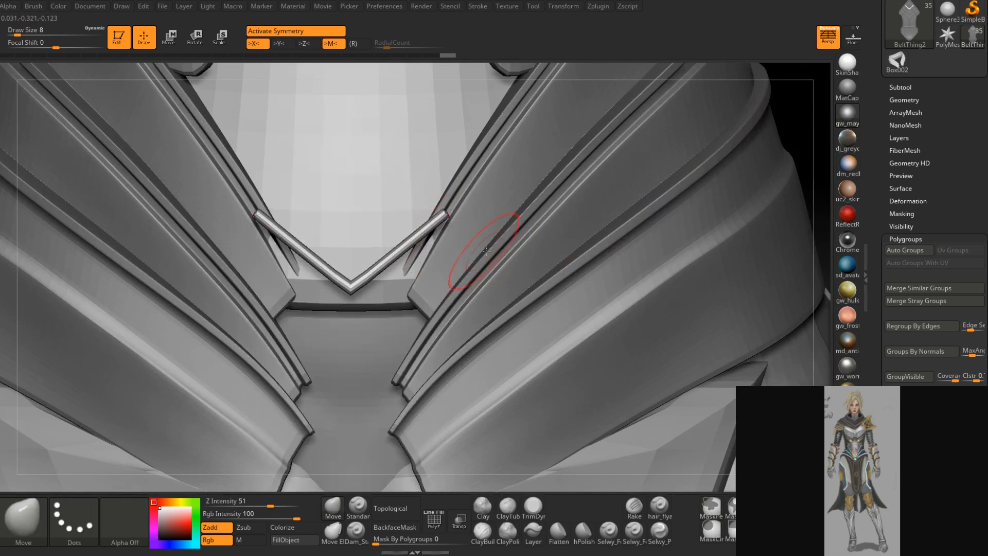
{"action": "left_click", "coordinate": [799, 133], "text": "ctrl"}
{"action": "left_click", "coordinate": [796, 131], "text": "ctrl+shift"}
{"action": "left_click", "coordinate": [793, 135], "text": "ctrl"}
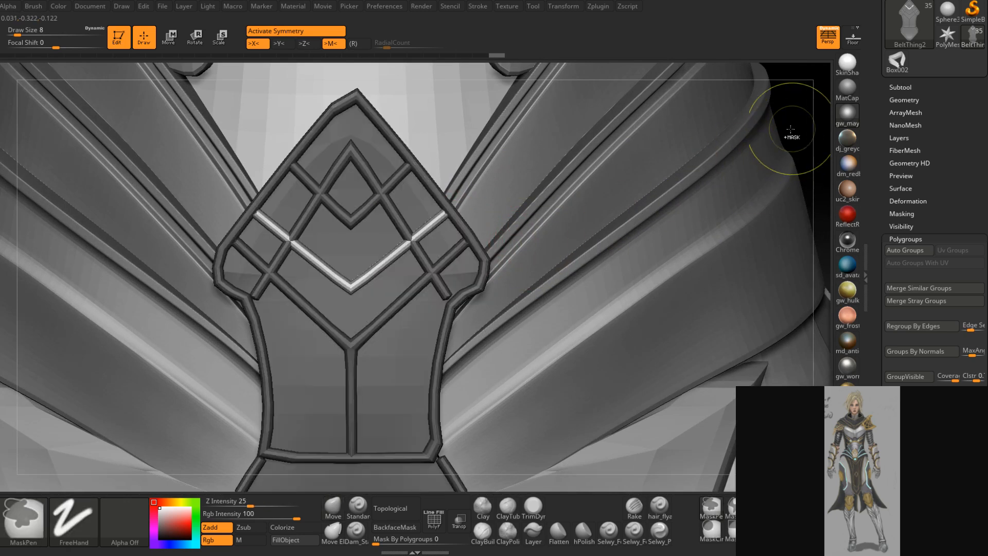
Nudge the ends of the middle V-shaped strand up and inward along the frame with the Move brush at draw size 11
{"action": "right_click", "coordinate": [425, 234]}
{"action": "left_click_drag", "start_coordinate": [426, 234], "coordinate": [437, 209]}
{"action": "key", "text": "space"}
{"action": "left_click_drag", "start_coordinate": [441, 210], "coordinate": [436, 210]}
{"action": "left_click_drag", "start_coordinate": [442, 210], "coordinate": [441, 205]}
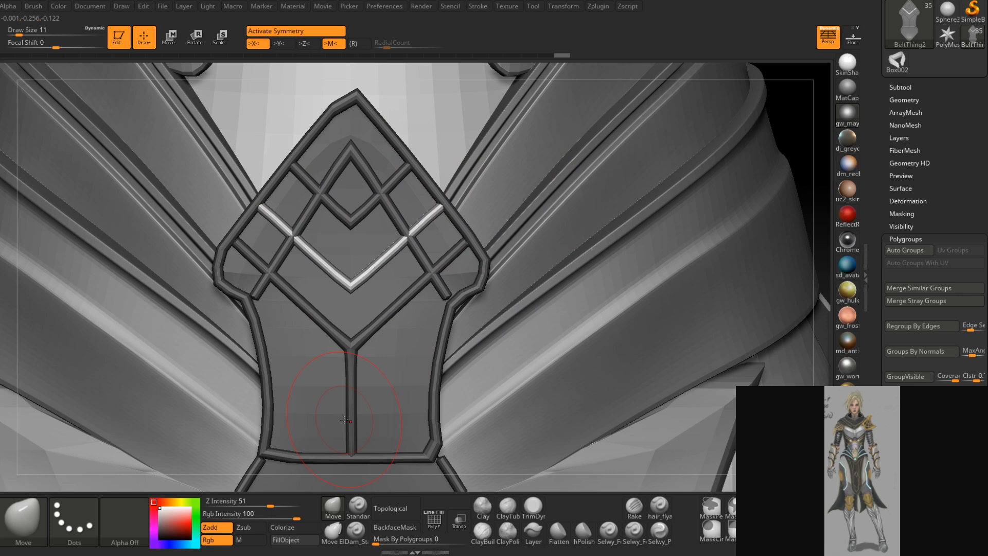
{"action": "mouse_move", "coordinate": [455, 410]}
{"action": "left_mouse_down"}
{"action": "mouse_move", "coordinate": [452, 420]}
{"action": "mouse_move", "coordinate": [451, 384]}
{"action": "left_mouse_up"}
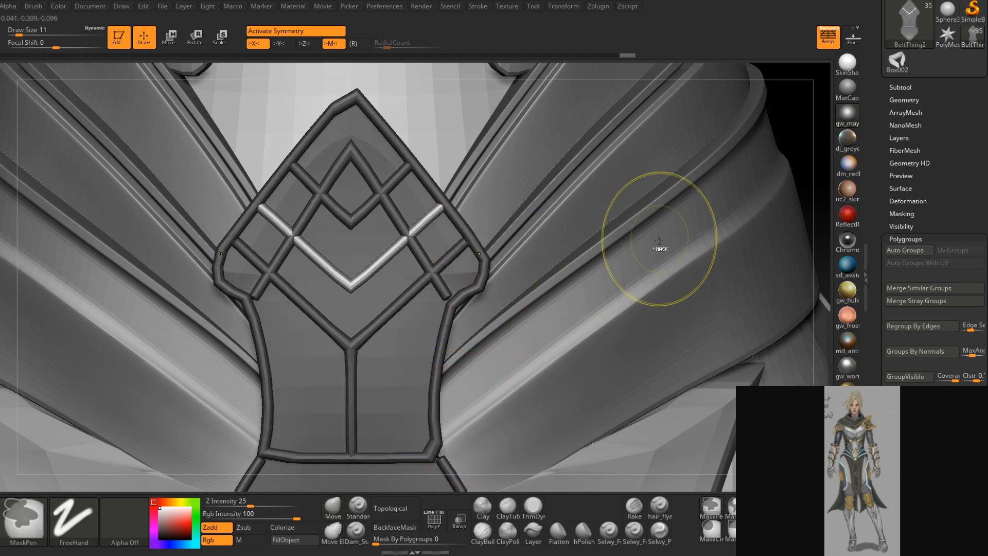
Clear the mask and mask the whole ornament except the inverted V-shaped strand
{"action": "right_click_drag", "start_coordinate": [659, 242], "coordinate": [737, 173], "text": "ctrl"}
{"action": "left_click_drag", "start_coordinate": [737, 174], "coordinate": [743, 191], "text": "ctrl"}
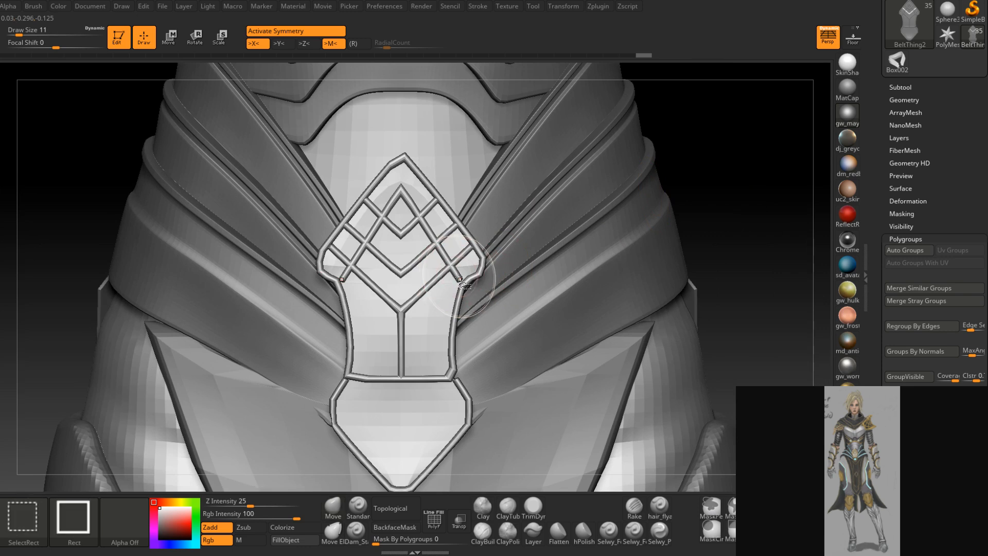
{"action": "left_click", "coordinate": [460, 283], "text": "ctrl+alt+shift"}
{"action": "left_click", "coordinate": [711, 199], "text": "ctrl+shift"}
{"action": "left_click", "coordinate": [718, 200], "text": "ctrl"}
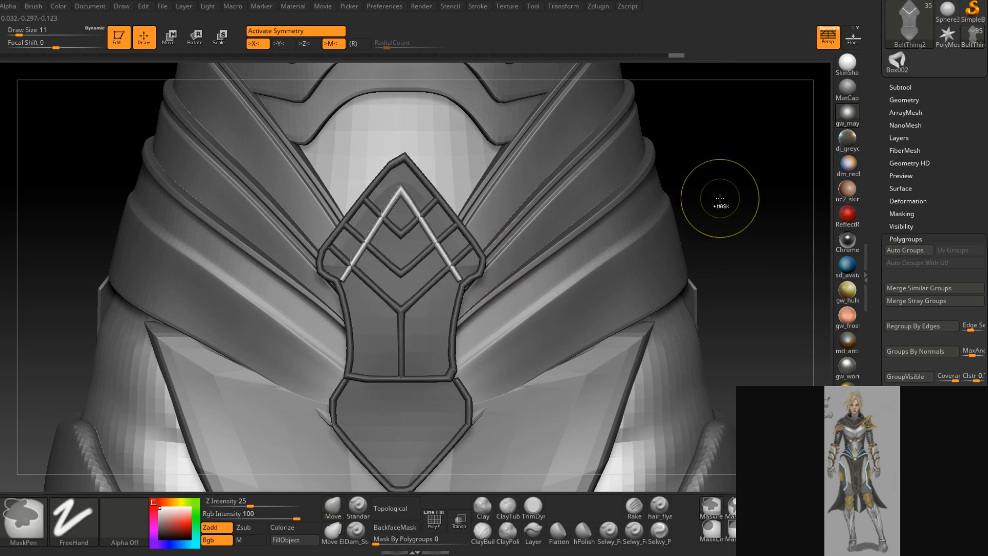
Move the lower ends of the inverted V strand to meet the frame, and raise the subdivision level
{"action": "right_click_drag", "start_coordinate": [546, 254], "coordinate": [456, 282], "text": "ctrl"}
{"action": "key", "text": "space"}
{"action": "left_click_drag", "start_coordinate": [456, 286], "coordinate": [454, 286]}
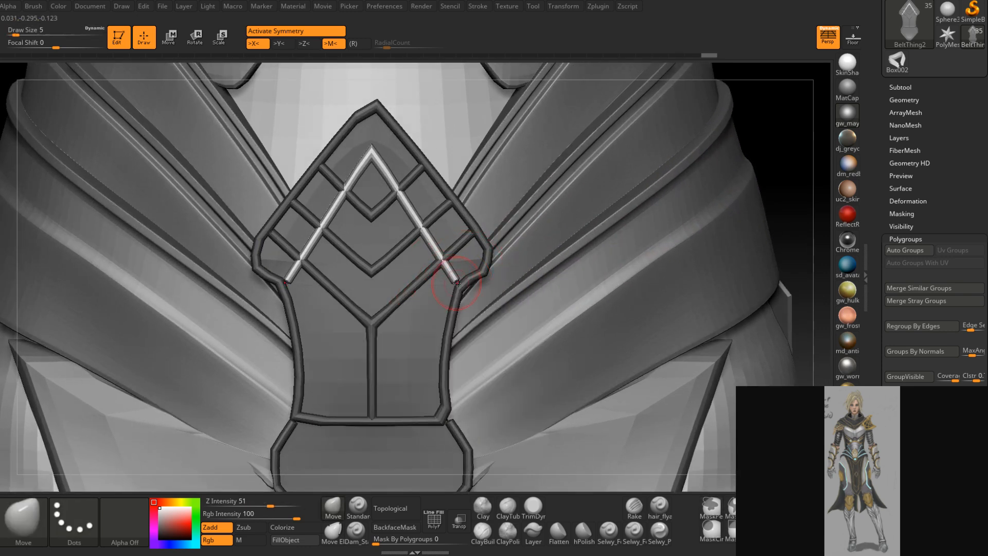
{"action": "key", "text": "space"}
{"action": "right_click_drag", "start_coordinate": [456, 283], "coordinate": [456, 282]}
{"action": "left_click_drag", "start_coordinate": [457, 285], "coordinate": [460, 287]}
{"action": "key", "text": "d"}
{"action": "mouse_move", "coordinate": [630, 378]}
{"action": "right_mouse_down", "text": "ctrl"}
{"action": "mouse_move", "coordinate": [584, 386]}
{"action": "mouse_move", "coordinate": [591, 342]}
{"action": "right_mouse_up", "text": "ctrl"}
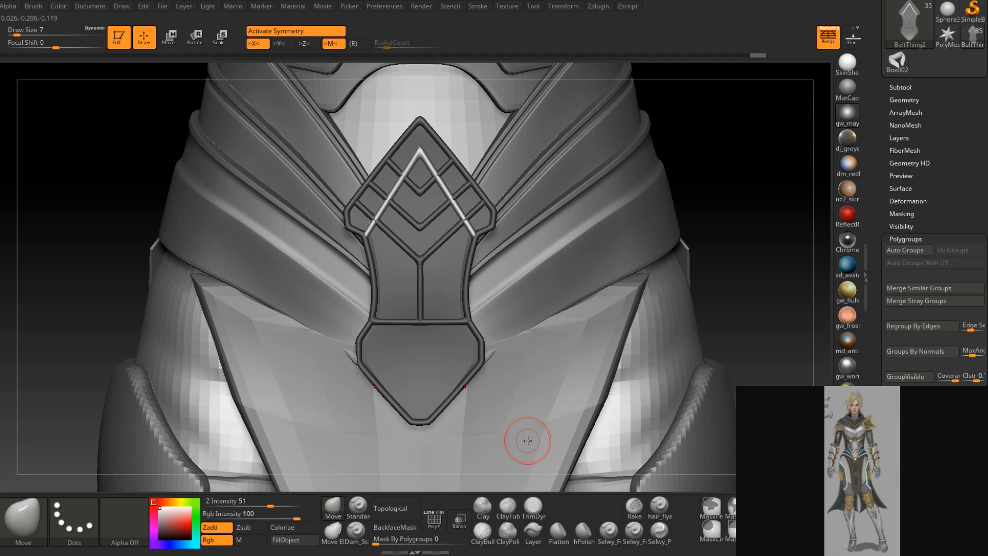
Reduce the draw size to 3 and mask everything on the ornament except the three V-shaped strands and central stem
{"action": "right_click_drag", "start_coordinate": [527, 440], "coordinate": [478, 313], "text": "ctrl"}
{"action": "right_click_drag", "start_coordinate": [426, 211], "coordinate": [423, 264], "text": "alt"}
{"action": "key", "text": "space"}
{"action": "left_click_drag", "start_coordinate": [418, 263], "coordinate": [415, 264]}
{"action": "key", "text": "ctrl"}
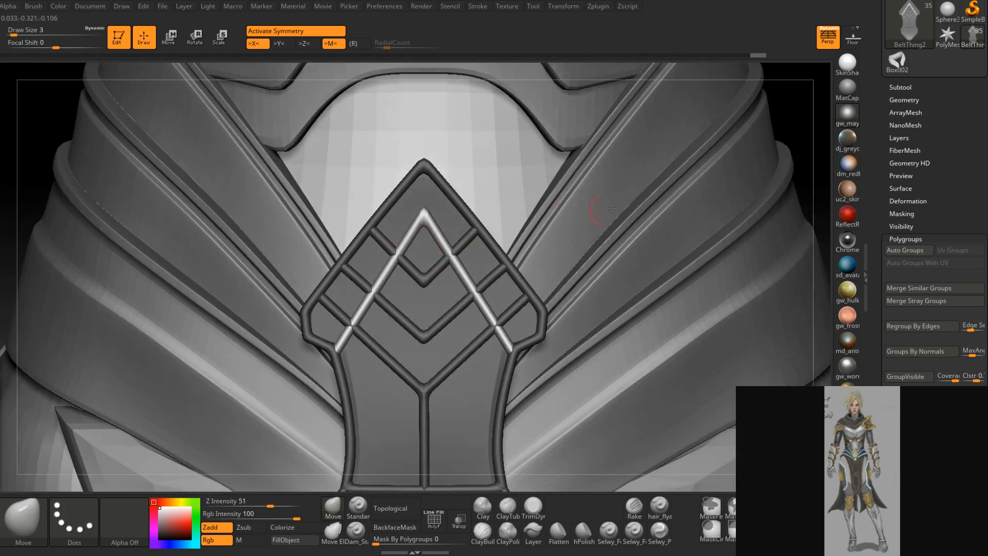
{"action": "left_click", "coordinate": [441, 269], "text": "ctrl+shift"}
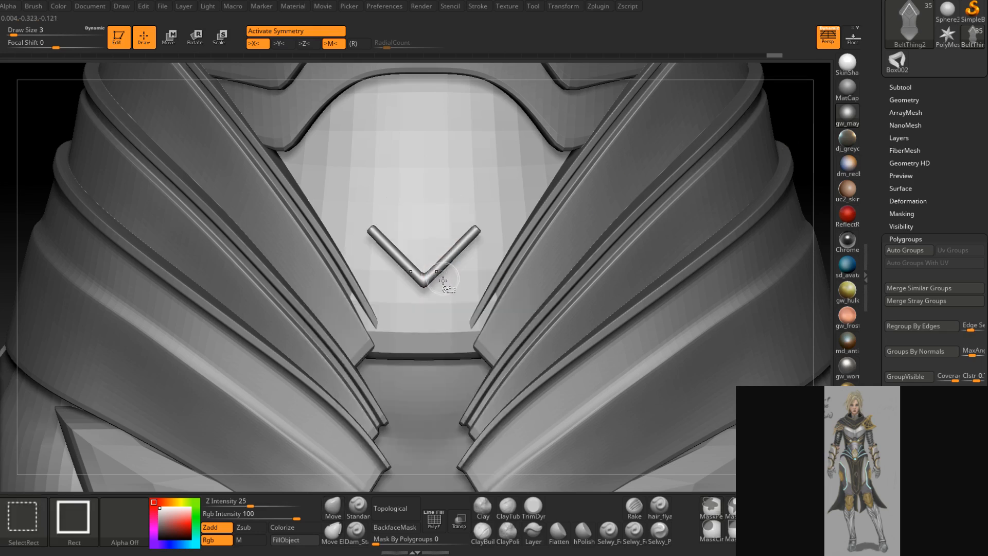
{"action": "left_click_drag", "start_coordinate": [450, 333], "coordinate": [496, 294], "text": "ctrl+shift"}
{"action": "left_click", "coordinate": [458, 320], "text": "ctrl+shift"}
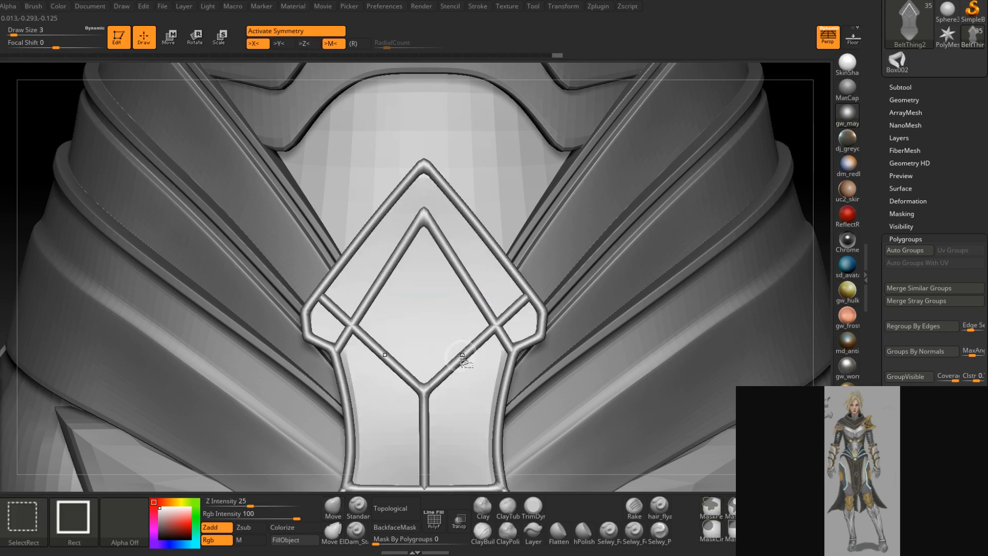
{"action": "left_click", "coordinate": [463, 356], "text": "ctrl+shift"}
{"action": "left_click", "coordinate": [798, 145], "text": "ctrl+shift"}
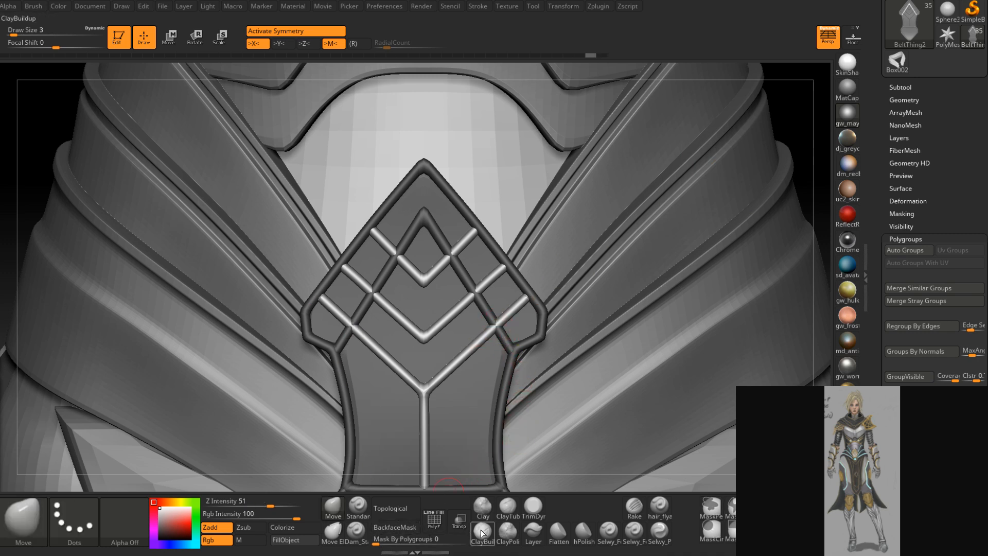
Push the three V-shaped strands beneath the inverted V strand at each crossing with the Standard brush at Z Intensity 25
{"action": "left_click", "coordinate": [358, 506]}
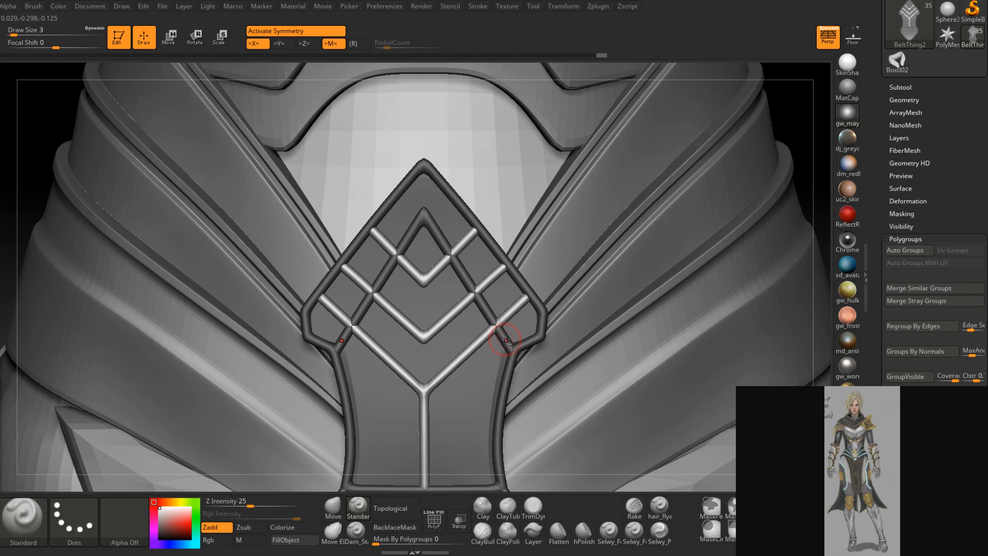
{"action": "left_click_drag", "start_coordinate": [499, 332], "coordinate": [503, 326]}
{"action": "mouse_move", "coordinate": [502, 326]}
{"action": "right_mouse_down"}
{"action": "mouse_move", "coordinate": [489, 330]}
{"action": "mouse_move", "coordinate": [505, 335]}
{"action": "mouse_move", "coordinate": [474, 292]}
{"action": "mouse_move", "coordinate": [490, 298]}
{"action": "right_mouse_up"}
{"action": "left_click", "coordinate": [473, 292]}
{"action": "left_click", "coordinate": [451, 253]}
{"action": "mouse_move", "coordinate": [451, 257]}
{"action": "right_mouse_down"}
{"action": "mouse_move", "coordinate": [437, 262]}
{"action": "mouse_move", "coordinate": [479, 280]}
{"action": "right_mouse_up"}
{"action": "left_click", "coordinate": [496, 329]}
{"action": "right_click_drag", "start_coordinate": [496, 330], "coordinate": [504, 380]}
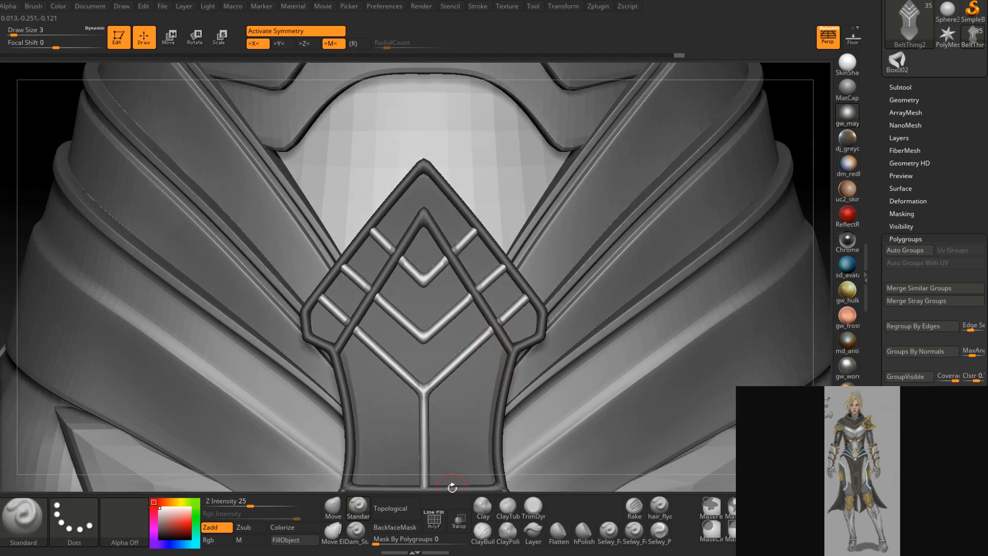
Step back through the undo history to the unmasked ornament with its strands, and mask the inverted V-shaped strand
{"action": "right_click_drag", "start_coordinate": [452, 487], "coordinate": [432, 422], "text": "ctrl"}
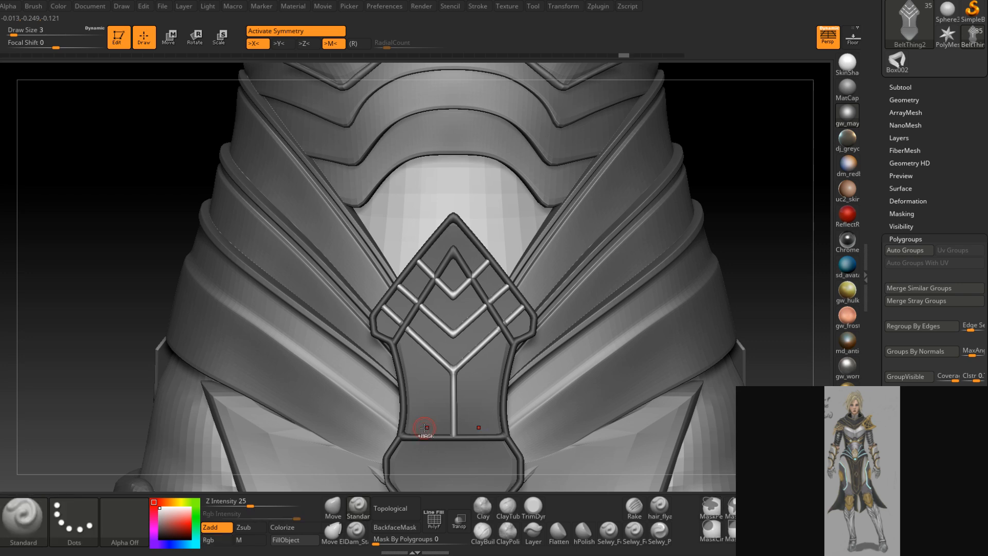
{"action": "key", "text": "ctrl+z"}
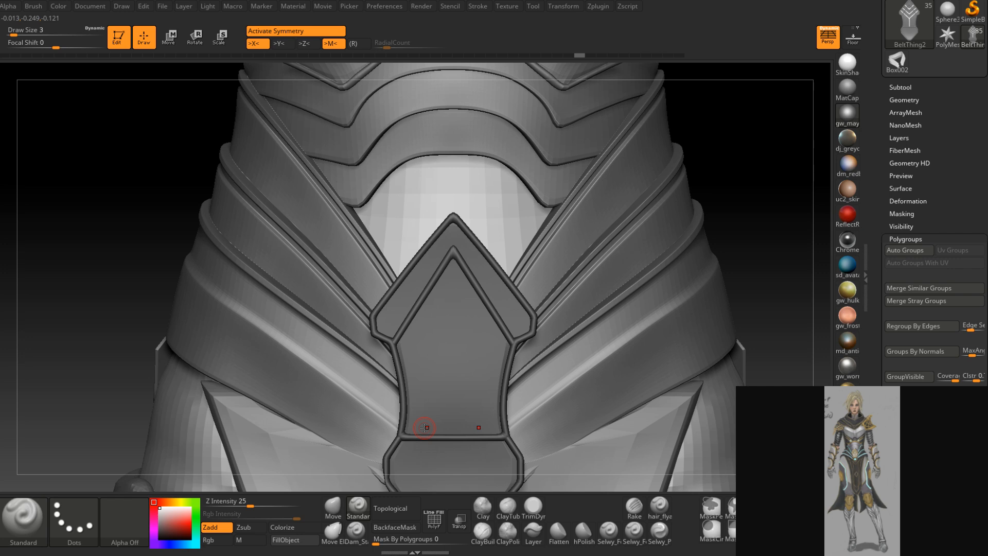
{"action": "key", "text": "ctrl+z"}
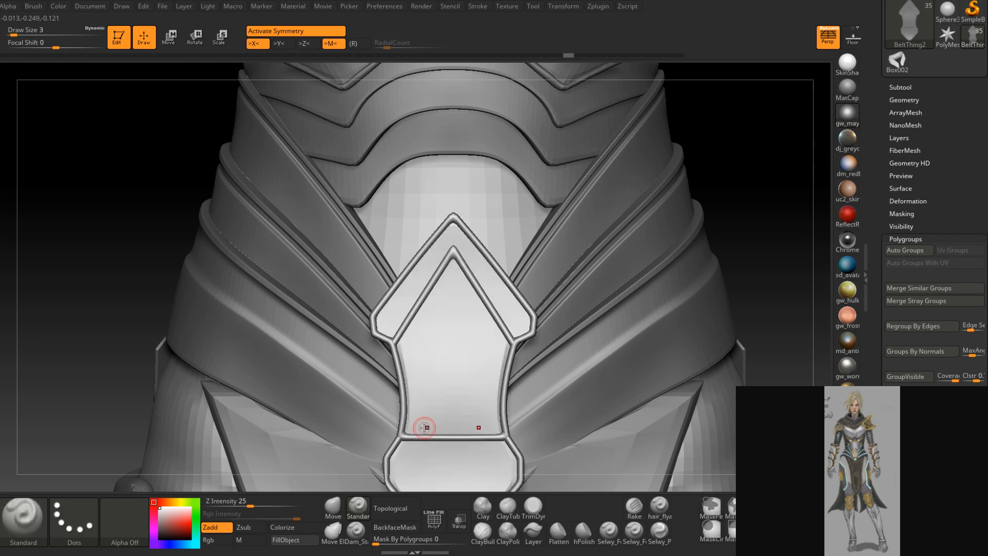
{"action": "key", "text": "ctrl+shift+z"}
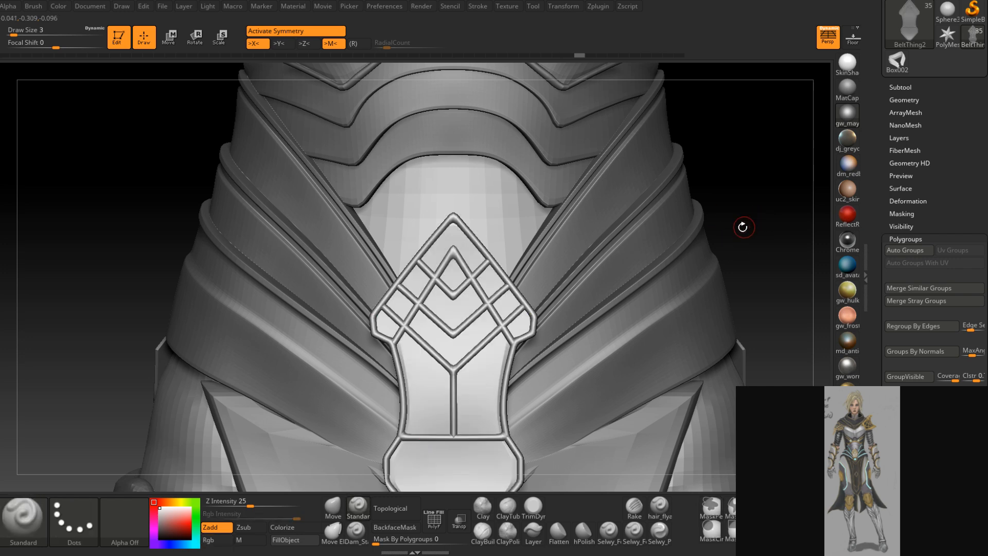
{"action": "left_click", "coordinate": [461, 257], "text": "ctrl+shift"}
{"action": "left_click", "coordinate": [747, 176], "text": "ctrl"}
{"action": "left_click", "coordinate": [746, 176], "text": "ctrl+shift"}
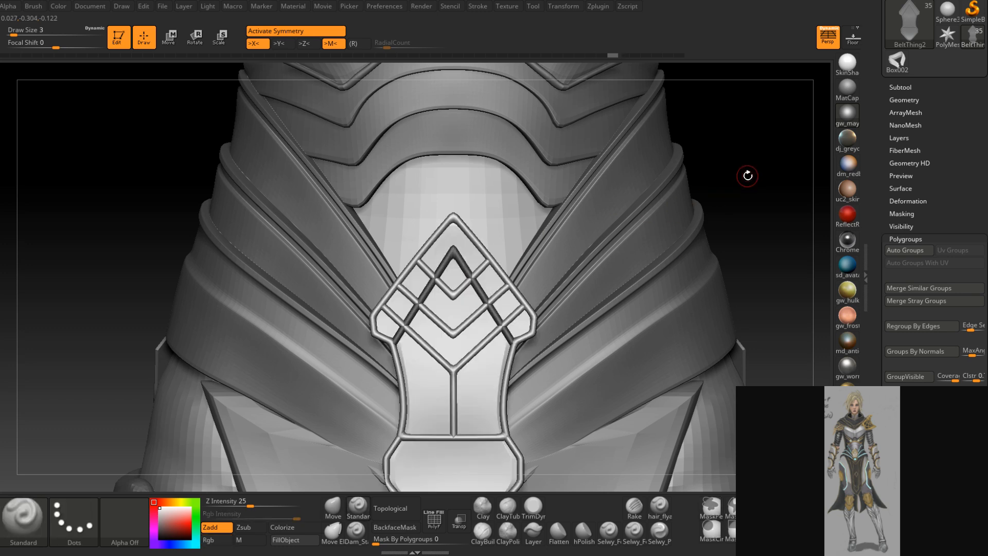
Step back and forth through the undo history to compare the ornament with and without its interlaced strands
{"action": "key", "text": "ctrl+z"}
{"action": "key", "text": "ctrl+z"}
{"action": "key", "text": "ctrl+z"}
{"action": "key", "text": "ctrl+z"}
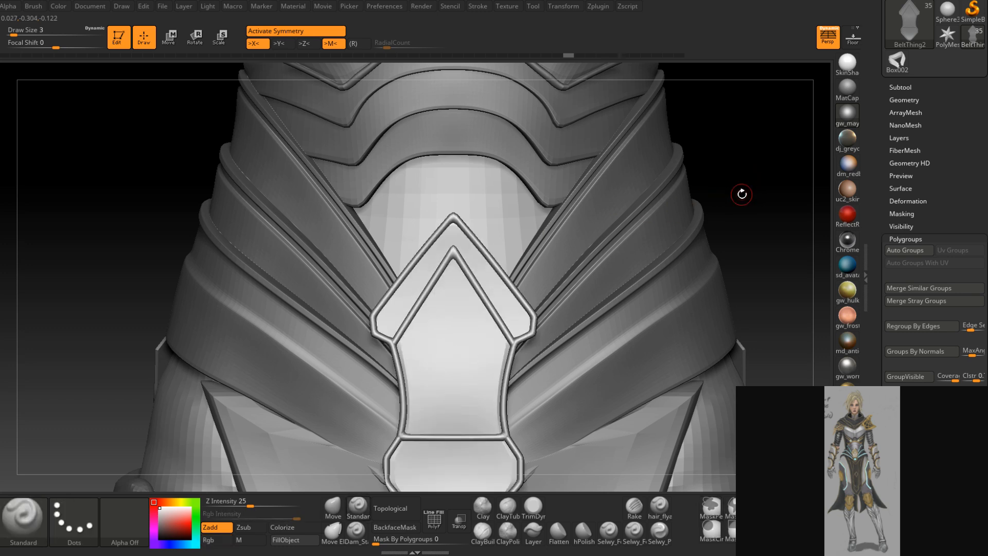
{"action": "key", "text": "ctrl+shift+z"}
{"action": "key", "text": "ctrl+shift+z"}
{"action": "key", "text": "ctrl+shift+z"}
{"action": "key", "text": "ctrl+shift+z"}
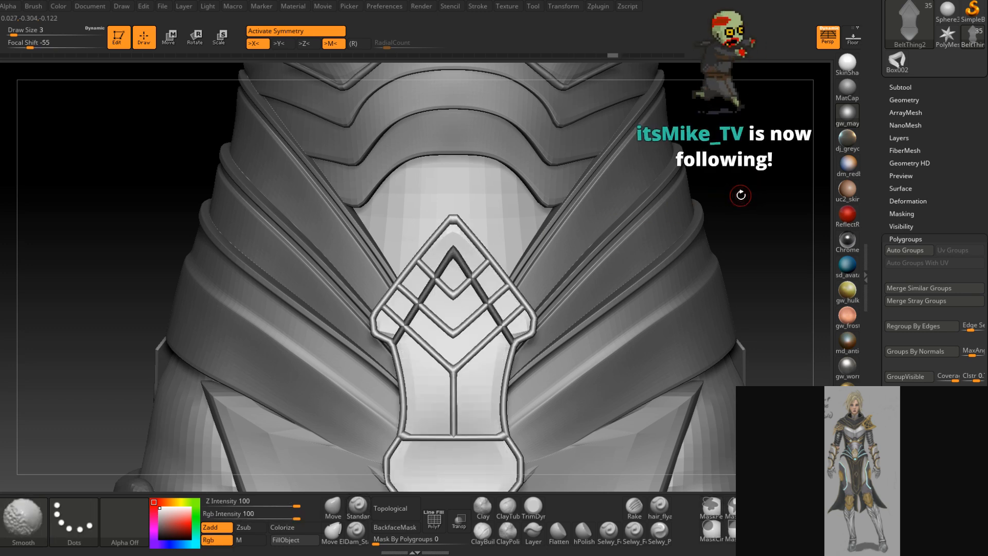
Invert the mask, lower the inverted V strand's peak slightly with the Move brush at draw size 35, and raise the subdivision level
{"action": "left_click", "coordinate": [746, 194], "text": "ctrl"}
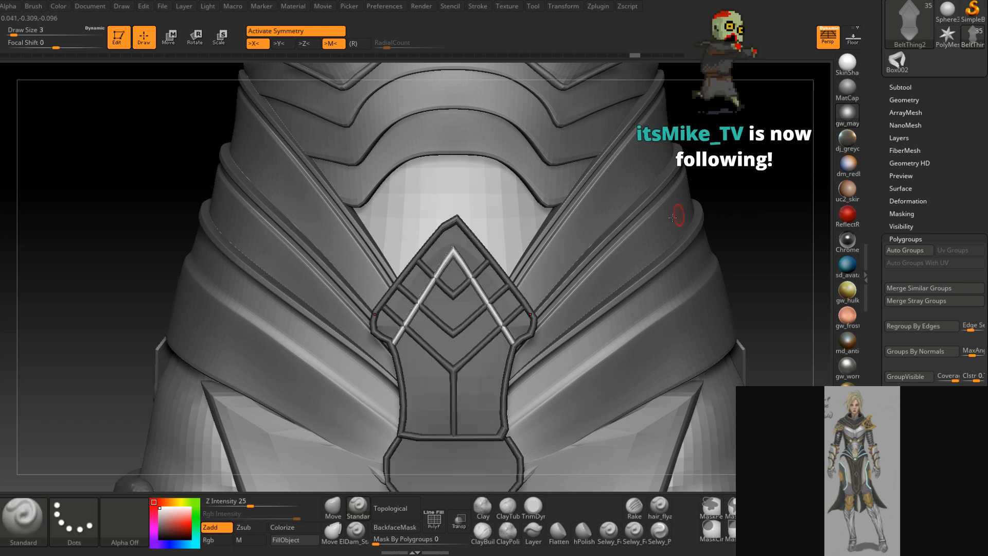
{"action": "left_click", "coordinate": [342, 506]}
{"action": "key", "text": "space"}
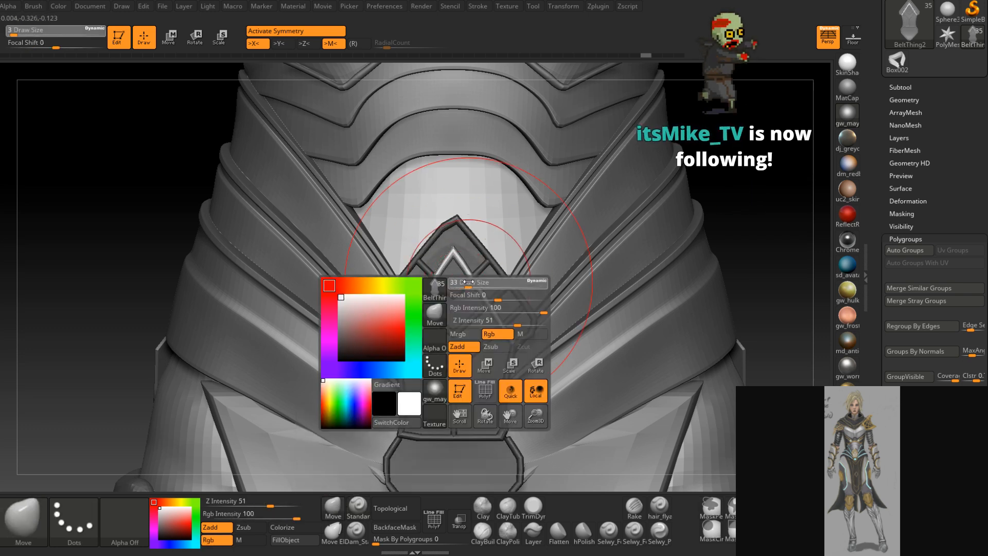
{"action": "left_click_drag", "start_coordinate": [457, 258], "coordinate": [458, 265]}
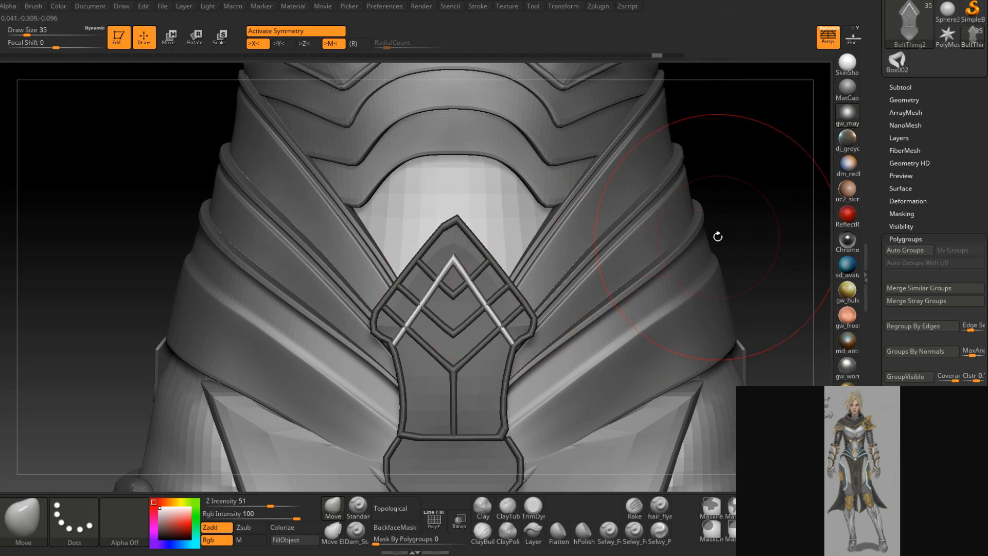
{"action": "key", "text": "ctrl+d"}
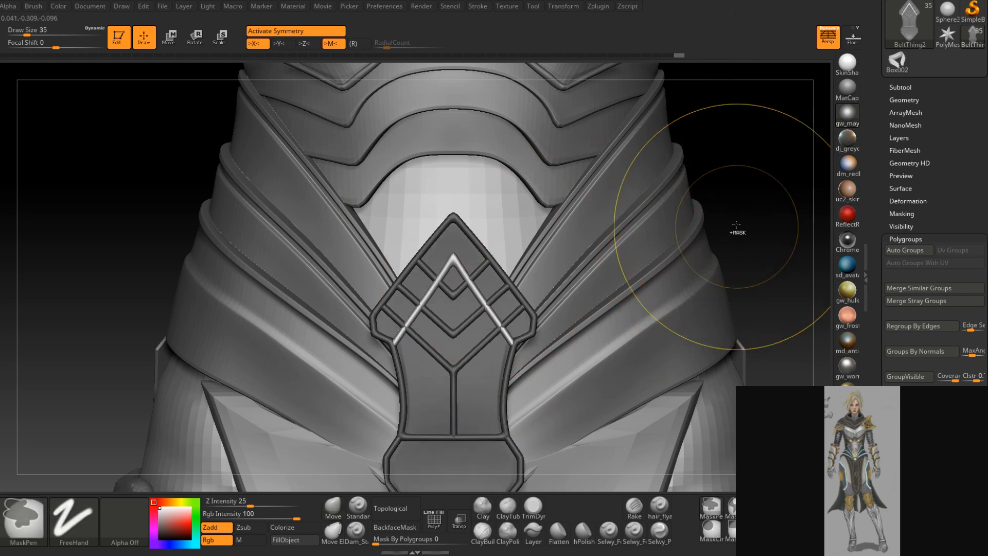
Select the belt and tuck its lower edge behind the ornament with the Move brush at draw size 18
{"action": "right_click_drag", "start_coordinate": [739, 228], "coordinate": [714, 210], "text": "ctrl"}
{"action": "right_click_drag", "start_coordinate": [673, 285], "coordinate": [664, 225], "text": "alt"}
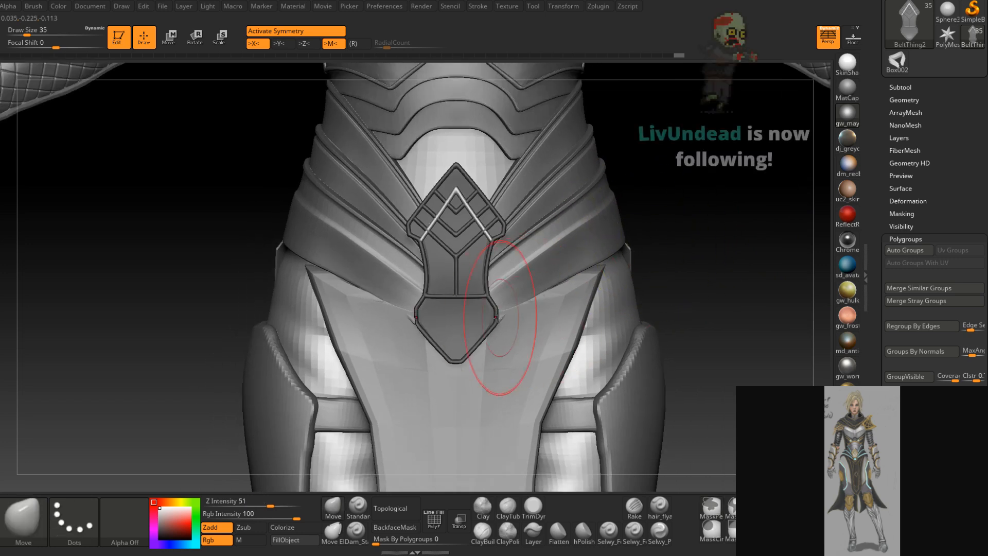
{"action": "right_click_drag", "start_coordinate": [503, 325], "coordinate": [465, 323]}
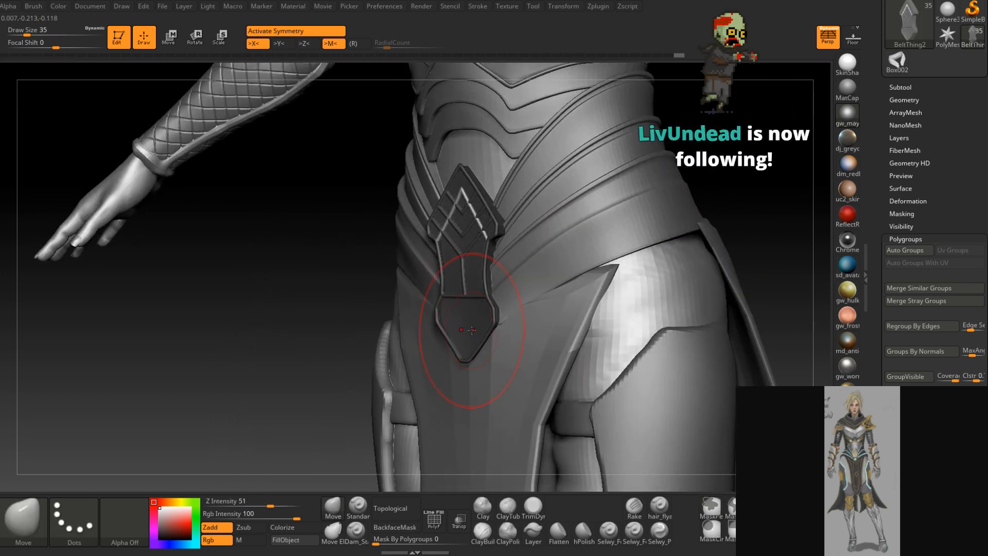
{"action": "mouse_move", "coordinate": [471, 329]}
{"action": "right_mouse_down"}
{"action": "mouse_move", "coordinate": [474, 309]}
{"action": "mouse_move", "coordinate": [510, 306]}
{"action": "mouse_move", "coordinate": [507, 322]}
{"action": "right_mouse_up"}
{"action": "left_click", "coordinate": [521, 297], "text": "alt"}
{"action": "key", "text": "space"}
{"action": "left_click_drag", "start_coordinate": [508, 323], "coordinate": [502, 325]}
{"action": "right_click_drag", "start_coordinate": [507, 326], "coordinate": [543, 301]}
{"action": "mouse_move", "coordinate": [543, 301]}
{"action": "right_mouse_down", "text": "ctrl"}
{"action": "mouse_move", "coordinate": [553, 269]}
{"action": "mouse_move", "coordinate": [565, 299]}
{"action": "right_mouse_up", "text": "ctrl"}
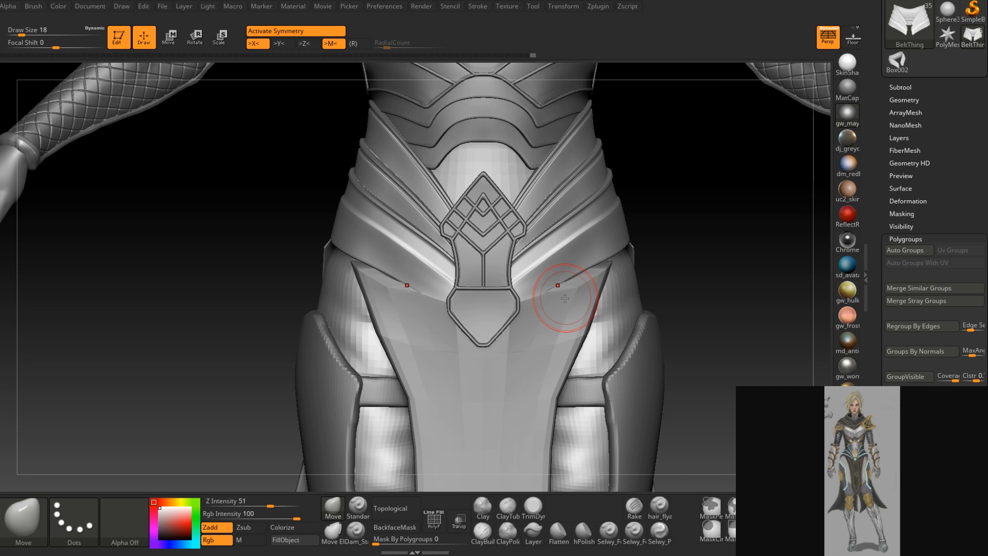
Select the front cloth panel and fit its upper corners to the belt with the Move brush at draw size 51
{"action": "right_click_drag", "start_coordinate": [555, 273], "coordinate": [509, 288]}
{"action": "left_click", "coordinate": [558, 322], "text": "alt"}
{"action": "mouse_move", "coordinate": [559, 322]}
{"action": "right_mouse_down"}
{"action": "mouse_move", "coordinate": [563, 286]}
{"action": "mouse_move", "coordinate": [569, 294]}
{"action": "mouse_move", "coordinate": [575, 283]}
{"action": "right_mouse_up"}
{"action": "right_click_drag", "start_coordinate": [575, 284], "coordinate": [561, 273]}
{"action": "key", "text": "space"}
{"action": "left_click_drag", "start_coordinate": [577, 266], "coordinate": [582, 266]}
{"action": "right_click_drag", "start_coordinate": [582, 267], "coordinate": [569, 270]}
{"action": "key", "text": "space"}
{"action": "left_click_drag", "start_coordinate": [582, 266], "coordinate": [589, 266]}
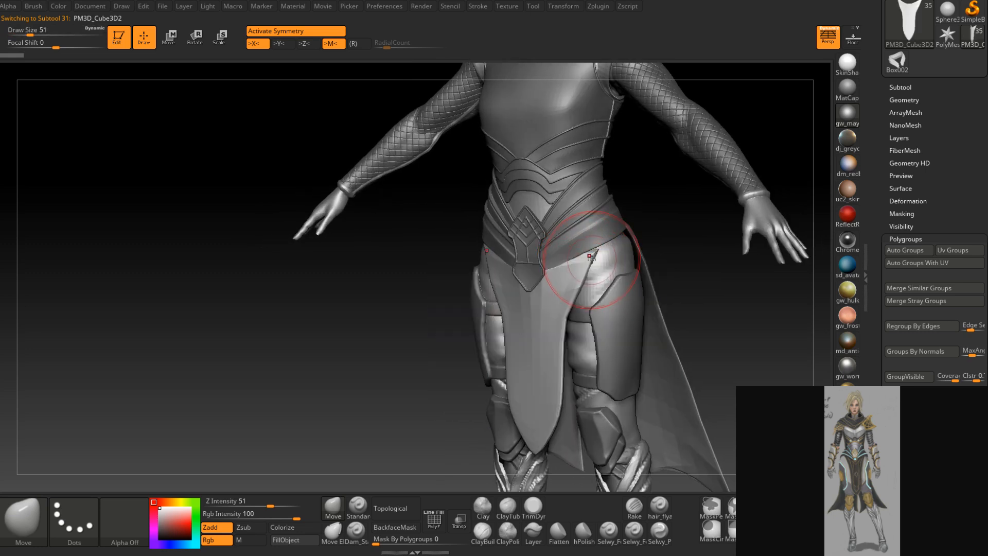
Refine the front cloth panel's upper corners beneath the belt with the Move brush at draw size 35
{"action": "right_click_drag", "start_coordinate": [586, 255], "coordinate": [569, 269]}
{"action": "key", "text": "space"}
{"action": "left_click_drag", "start_coordinate": [575, 286], "coordinate": [580, 285]}
{"action": "right_click_drag", "start_coordinate": [580, 269], "coordinate": [577, 269]}
{"action": "key", "text": "space"}
{"action": "left_click_drag", "start_coordinate": [579, 286], "coordinate": [573, 286]}
{"action": "right_click_drag", "start_coordinate": [572, 286], "coordinate": [569, 287]}
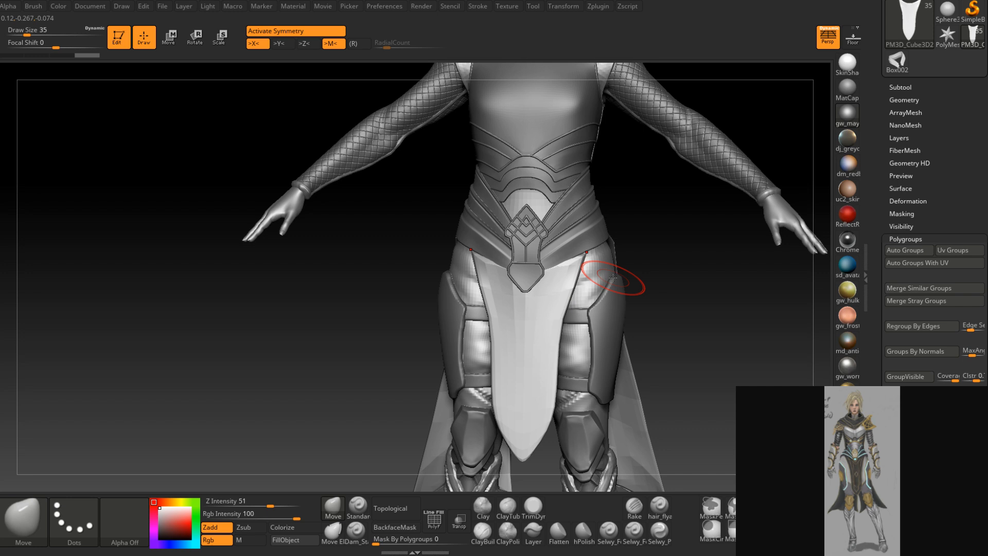
Reshape the front cloth panel's side edges into a narrower taper down to the tip, keeping draw size 35
{"action": "right_click_drag", "start_coordinate": [543, 293], "coordinate": [538, 294], "text": "shift"}
{"action": "left_click_drag", "start_coordinate": [559, 328], "coordinate": [566, 297]}
{"action": "left_click_drag", "start_coordinate": [559, 363], "coordinate": [557, 351]}
{"action": "left_click_drag", "start_coordinate": [557, 388], "coordinate": [552, 399]}
{"action": "left_click_drag", "start_coordinate": [553, 407], "coordinate": [553, 375]}
{"action": "mouse_move", "coordinate": [560, 368]}
{"action": "right_mouse_down"}
{"action": "mouse_move", "coordinate": [448, 368]}
{"action": "mouse_move", "coordinate": [560, 367]}
{"action": "right_mouse_up"}
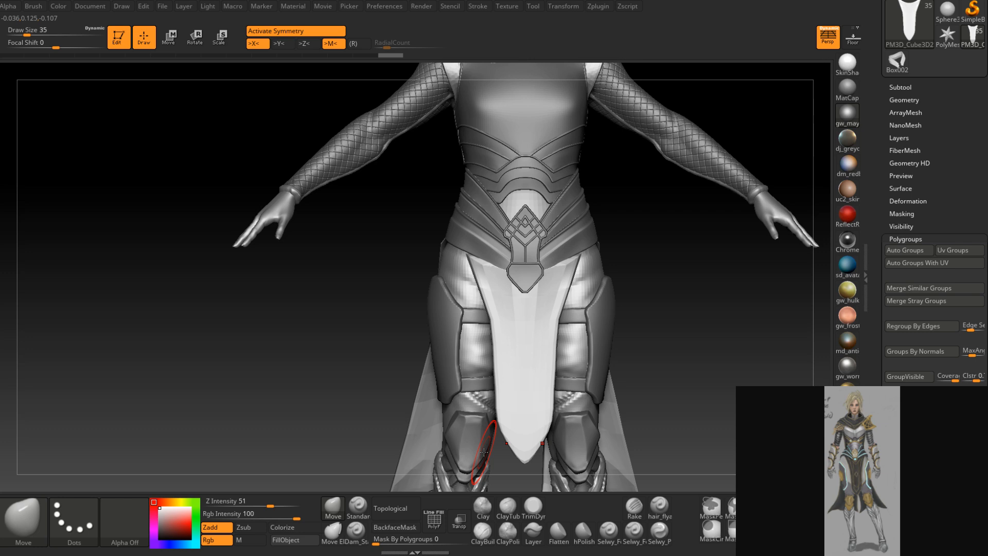
Select the rear cloth panels and set the Move brush to draw size 41 for shaping their upper edge at the hips
{"action": "right_click_drag", "start_coordinate": [654, 330], "coordinate": [560, 332]}
{"action": "right_click_drag", "start_coordinate": [561, 332], "coordinate": [555, 351], "text": "ctrl"}
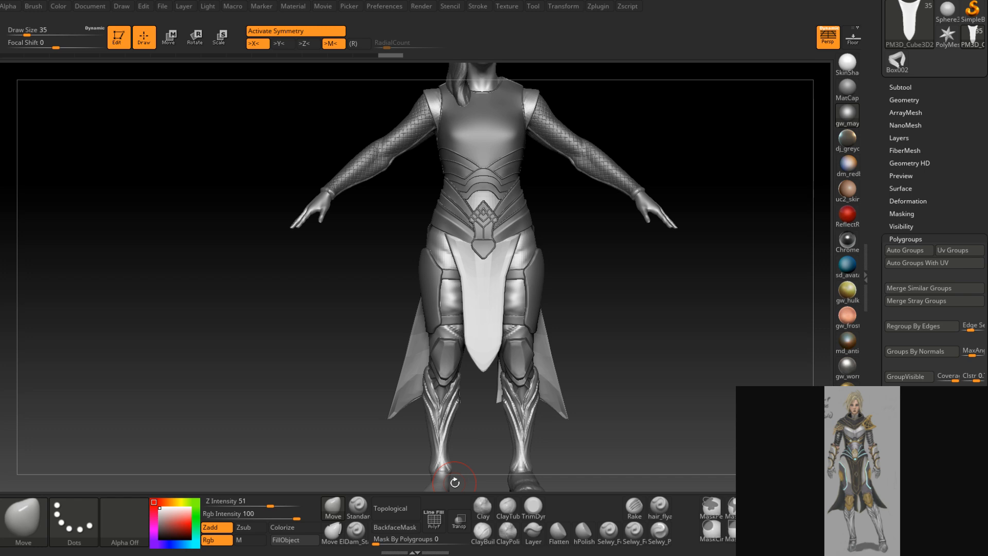
{"action": "left_click_drag", "start_coordinate": [455, 482], "coordinate": [487, 287]}
{"action": "right_click_drag", "start_coordinate": [487, 287], "coordinate": [474, 288]}
{"action": "mouse_move", "coordinate": [545, 284]}
{"action": "right_mouse_down"}
{"action": "mouse_move", "coordinate": [498, 288]}
{"action": "mouse_move", "coordinate": [553, 284]}
{"action": "mouse_move", "coordinate": [522, 282]}
{"action": "mouse_move", "coordinate": [535, 257]}
{"action": "mouse_move", "coordinate": [506, 314]}
{"action": "mouse_move", "coordinate": [519, 300]}
{"action": "right_mouse_up"}
{"action": "left_click", "coordinate": [523, 281], "text": "alt"}
{"action": "key", "text": "space"}
{"action": "left_click_drag", "start_coordinate": [526, 296], "coordinate": [534, 296]}
{"action": "mouse_move", "coordinate": [500, 295]}
{"action": "right_mouse_down"}
{"action": "mouse_move", "coordinate": [512, 311]}
{"action": "mouse_move", "coordinate": [507, 298]}
{"action": "right_mouse_up"}
{"action": "key", "text": "space"}
{"action": "left_click_drag", "start_coordinate": [508, 297], "coordinate": [504, 295]}
{"action": "right_click_drag", "start_coordinate": [501, 286], "coordinate": [518, 289]}
{"action": "key", "text": "space"}
{"action": "left_click_drag", "start_coordinate": [530, 289], "coordinate": [521, 290]}
{"action": "right_click_drag", "start_coordinate": [525, 283], "coordinate": [546, 275]}
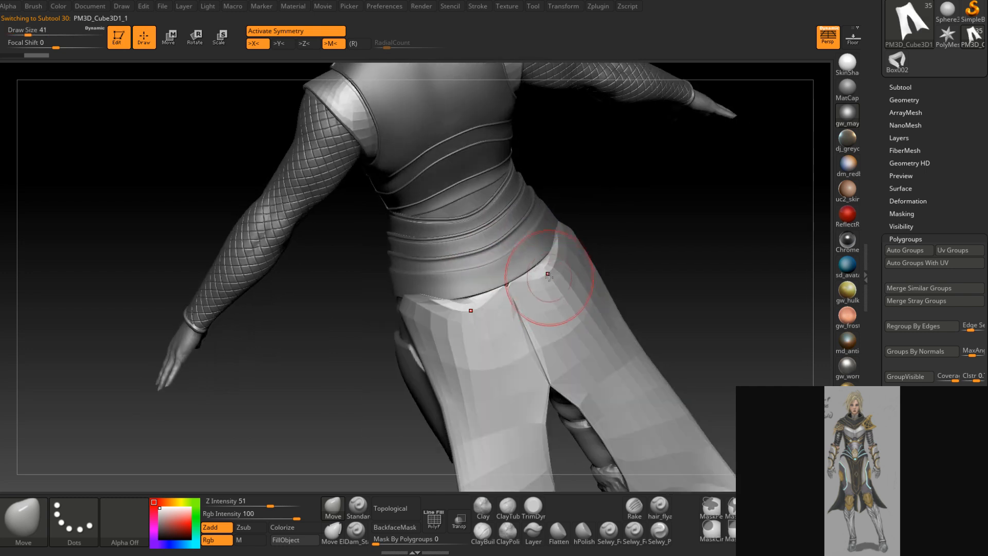
Pull the rear cloth panels' upper edge up under the belt at the hips, and enlarge the draw size to 62
{"action": "left_click_drag", "start_coordinate": [544, 262], "coordinate": [546, 257]}
{"action": "right_click_drag", "start_coordinate": [546, 257], "coordinate": [514, 260]}
{"action": "left_click_drag", "start_coordinate": [559, 252], "coordinate": [562, 243]}
{"action": "right_click_drag", "start_coordinate": [562, 243], "coordinate": [578, 238]}
{"action": "mouse_move", "coordinate": [590, 238]}
{"action": "right_mouse_down"}
{"action": "mouse_move", "coordinate": [568, 232]}
{"action": "mouse_move", "coordinate": [607, 236]}
{"action": "right_mouse_up"}
{"action": "key", "text": "space"}
{"action": "left_click", "coordinate": [541, 280]}
{"action": "left_click_drag", "start_coordinate": [574, 243], "coordinate": [565, 244]}
{"action": "mouse_move", "coordinate": [578, 214]}
{"action": "right_mouse_down"}
{"action": "mouse_move", "coordinate": [510, 286]}
{"action": "mouse_move", "coordinate": [551, 271]}
{"action": "mouse_move", "coordinate": [533, 308]}
{"action": "mouse_move", "coordinate": [639, 324]}
{"action": "mouse_move", "coordinate": [618, 340]}
{"action": "right_mouse_up"}
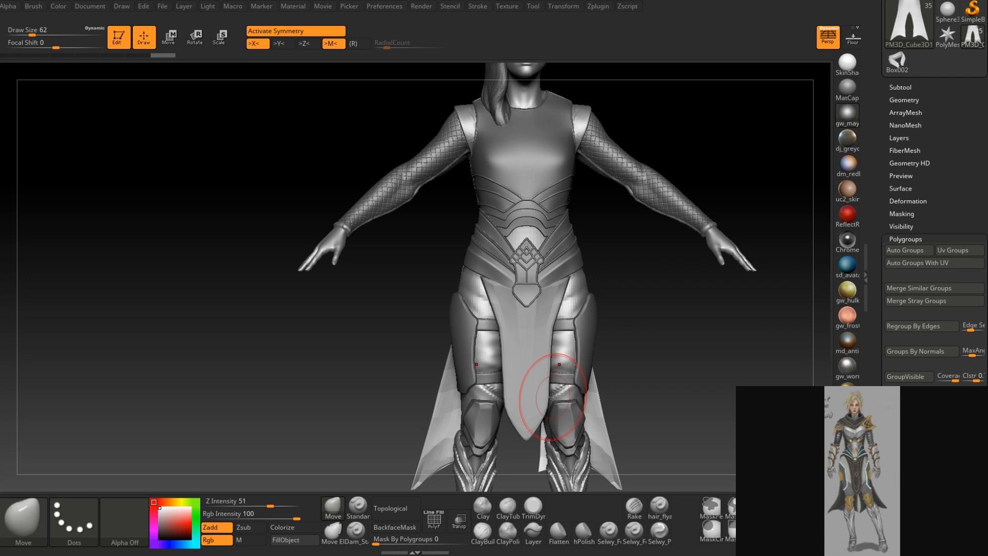
{"action": "mouse_move", "coordinate": [556, 306]}
{"action": "right_mouse_down"}
{"action": "mouse_move", "coordinate": [590, 306]}
{"action": "mouse_move", "coordinate": [541, 315]}
{"action": "mouse_move", "coordinate": [502, 302]}
{"action": "mouse_move", "coordinate": [489, 320]}
{"action": "mouse_move", "coordinate": [446, 319]}
{"action": "mouse_move", "coordinate": [479, 317]}
{"action": "right_mouse_up"}
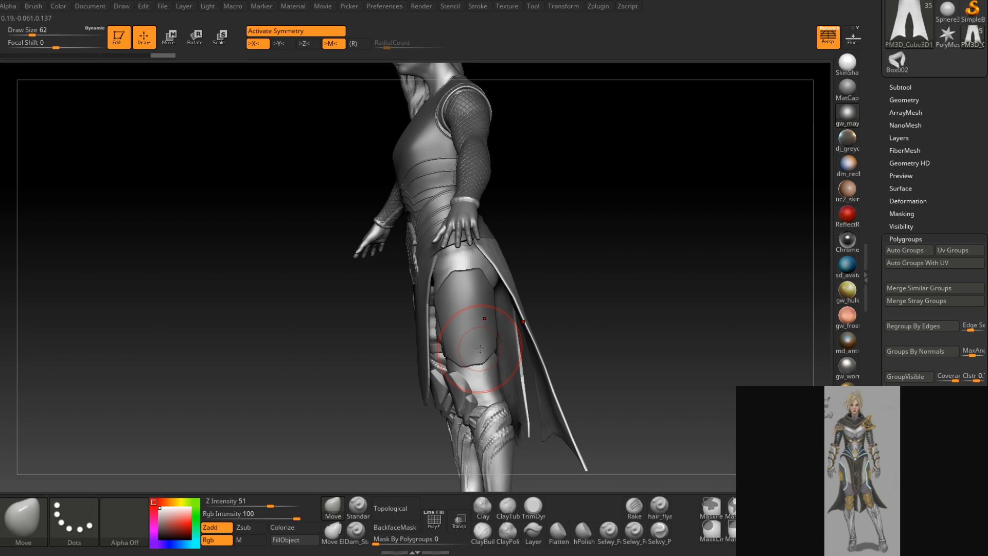
{"action": "mouse_move", "coordinate": [514, 297]}
{"action": "right_mouse_down"}
{"action": "mouse_move", "coordinate": [551, 291]}
{"action": "mouse_move", "coordinate": [545, 273]}
{"action": "mouse_move", "coordinate": [529, 301]}
{"action": "right_mouse_up"}
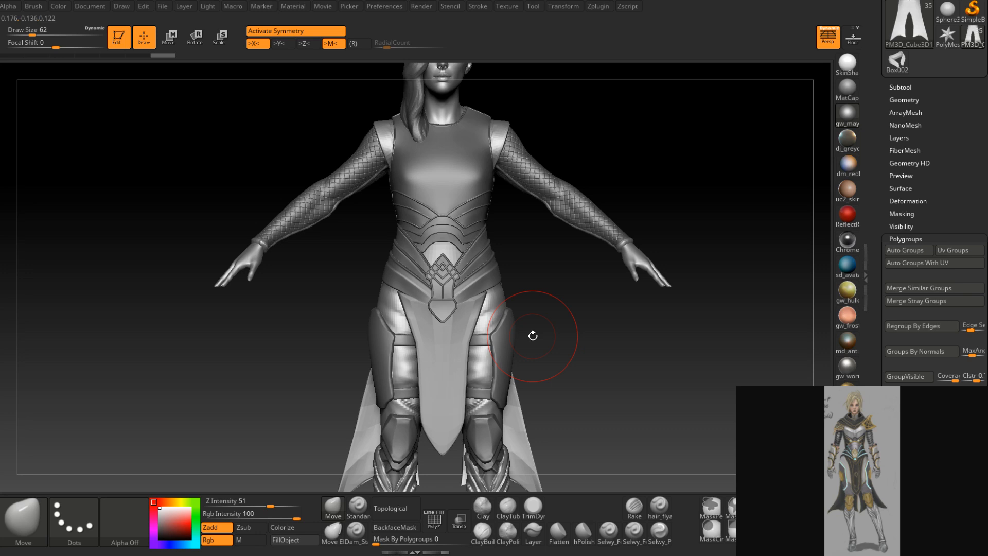
Select the front cloth panel and hide its subtool to expose the hips and thighs
{"action": "left_click", "coordinate": [461, 361], "text": "alt"}
{"action": "left_click_drag", "start_coordinate": [878, 209], "coordinate": [877, 264]}
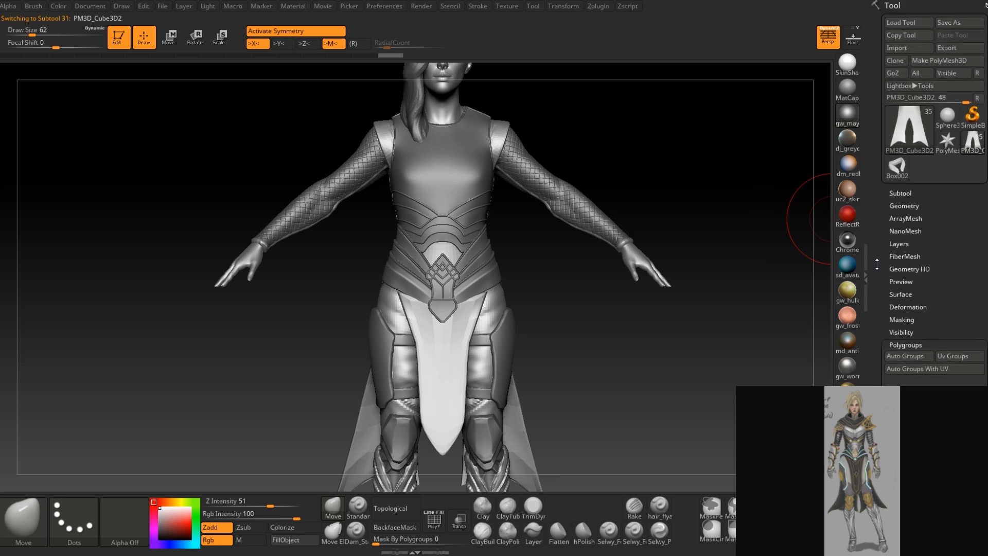
{"action": "left_click", "coordinate": [900, 193]}
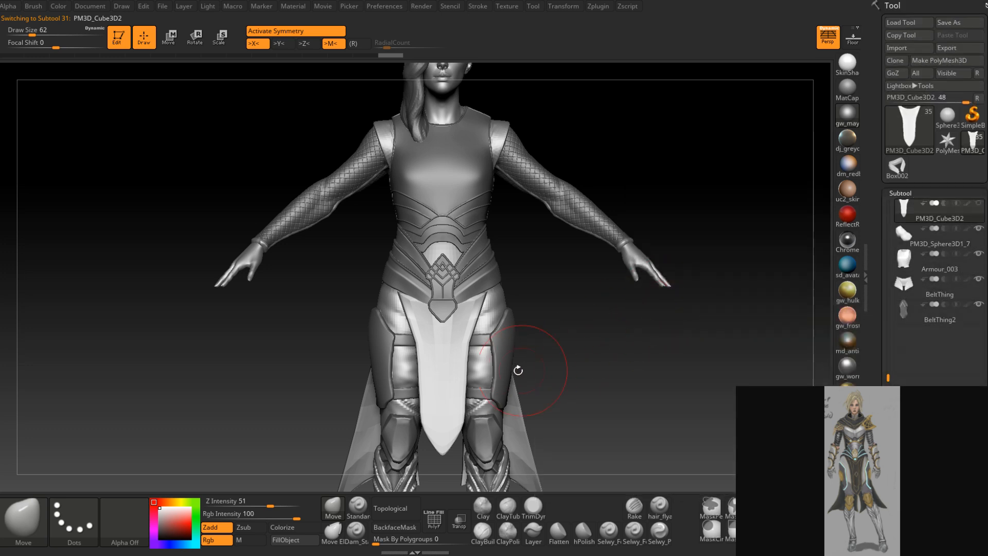
{"action": "left_click", "coordinate": [503, 355], "text": "alt"}
{"action": "left_click_drag", "start_coordinate": [542, 379], "coordinate": [499, 253], "text": "alt"}
{"action": "mouse_move", "coordinate": [499, 253]}
{"action": "right_mouse_down"}
{"action": "mouse_move", "coordinate": [463, 252]}
{"action": "mouse_move", "coordinate": [485, 331]}
{"action": "mouse_move", "coordinate": [492, 258]}
{"action": "mouse_move", "coordinate": [489, 248]}
{"action": "mouse_move", "coordinate": [493, 264]}
{"action": "mouse_move", "coordinate": [470, 277]}
{"action": "mouse_move", "coordinate": [470, 307]}
{"action": "right_mouse_up"}
Select the belt, lower its subdivision level and set the draw size to 49
{"action": "mouse_move", "coordinate": [477, 252]}
{"action": "right_mouse_down"}
{"action": "mouse_move", "coordinate": [478, 200]}
{"action": "mouse_move", "coordinate": [495, 259]}
{"action": "right_mouse_up"}
{"action": "left_click", "coordinate": [487, 246], "text": "alt"}
{"action": "key", "text": "space"}
{"action": "left_click_drag", "start_coordinate": [495, 258], "coordinate": [489, 257]}
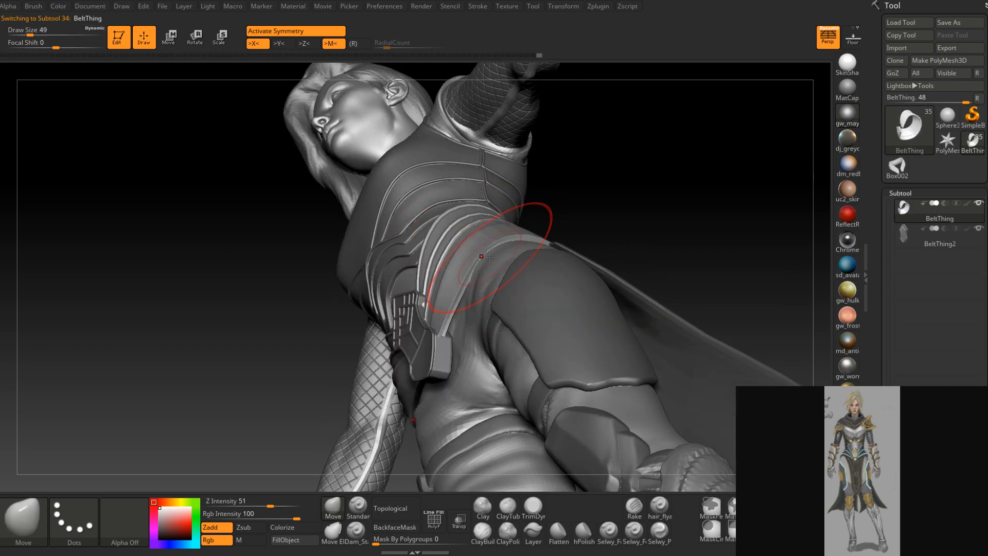
{"action": "mouse_move", "coordinate": [488, 251]}
{"action": "right_mouse_down"}
{"action": "mouse_move", "coordinate": [519, 260]}
{"action": "mouse_move", "coordinate": [535, 242]}
{"action": "mouse_move", "coordinate": [523, 272]}
{"action": "mouse_move", "coordinate": [476, 261]}
{"action": "mouse_move", "coordinate": [437, 303]}
{"action": "right_mouse_up"}
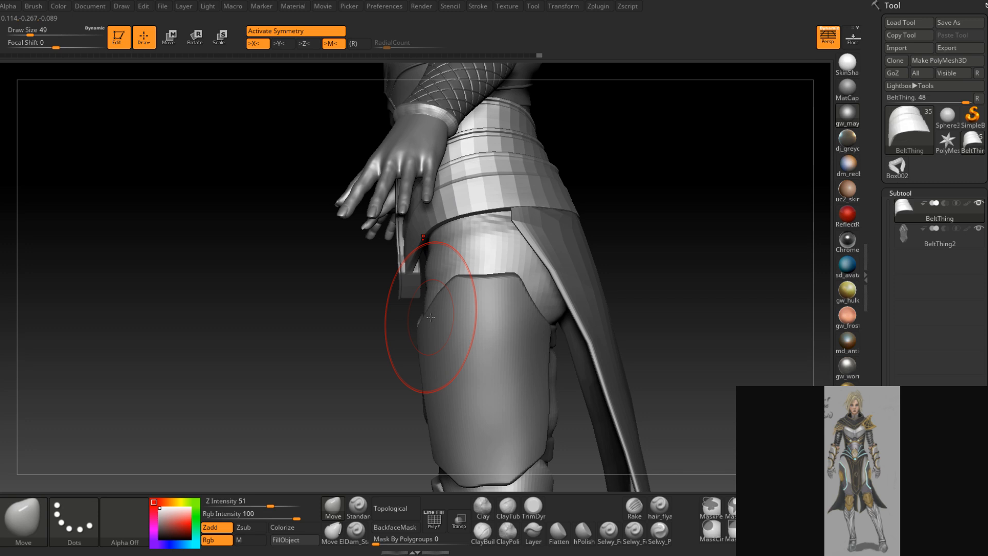
Select the legs and build up the hip just below the belt with the ClayBuildup brush at draw size 31
{"action": "mouse_move", "coordinate": [430, 317]}
{"action": "right_mouse_down"}
{"action": "mouse_move", "coordinate": [469, 269]}
{"action": "mouse_move", "coordinate": [499, 282]}
{"action": "mouse_move", "coordinate": [508, 259]}
{"action": "right_mouse_up"}
{"action": "mouse_move", "coordinate": [406, 294]}
{"action": "right_mouse_down"}
{"action": "mouse_move", "coordinate": [467, 309]}
{"action": "mouse_move", "coordinate": [473, 287]}
{"action": "mouse_move", "coordinate": [451, 280]}
{"action": "mouse_move", "coordinate": [491, 212]}
{"action": "right_mouse_up"}
{"action": "left_click", "coordinate": [453, 267], "text": "alt"}
{"action": "left_click", "coordinate": [482, 532]}
{"action": "mouse_move", "coordinate": [484, 268]}
{"action": "right_mouse_down", "text": "ctrl"}
{"action": "mouse_move", "coordinate": [485, 298]}
{"action": "mouse_move", "coordinate": [443, 276]}
{"action": "mouse_move", "coordinate": [437, 301]}
{"action": "right_mouse_up", "text": "ctrl"}
{"action": "key", "text": "space"}
{"action": "left_click_drag", "start_coordinate": [443, 273], "coordinate": [435, 272]}
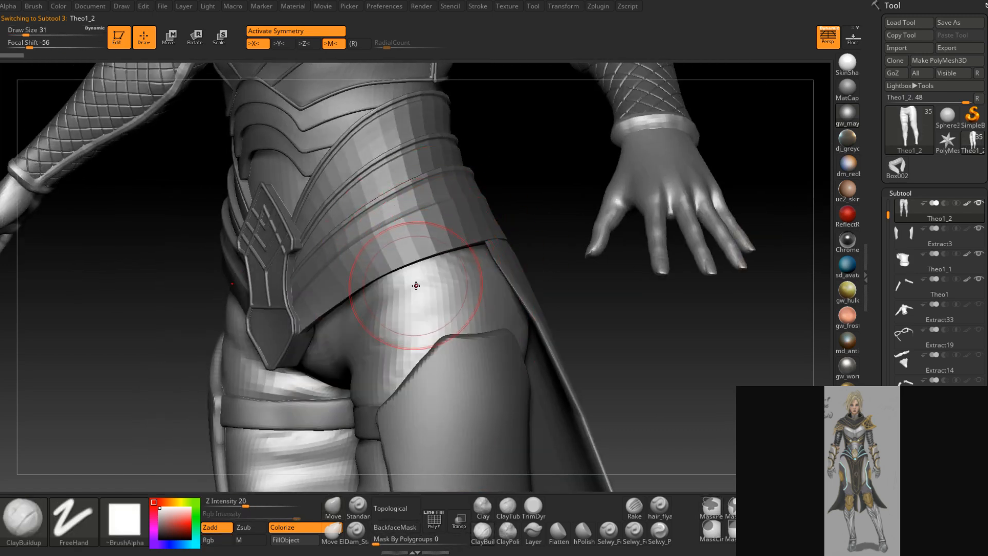
{"action": "right_click_drag", "start_coordinate": [414, 285], "coordinate": [460, 292]}
{"action": "right_click_drag", "start_coordinate": [394, 321], "coordinate": [438, 289]}
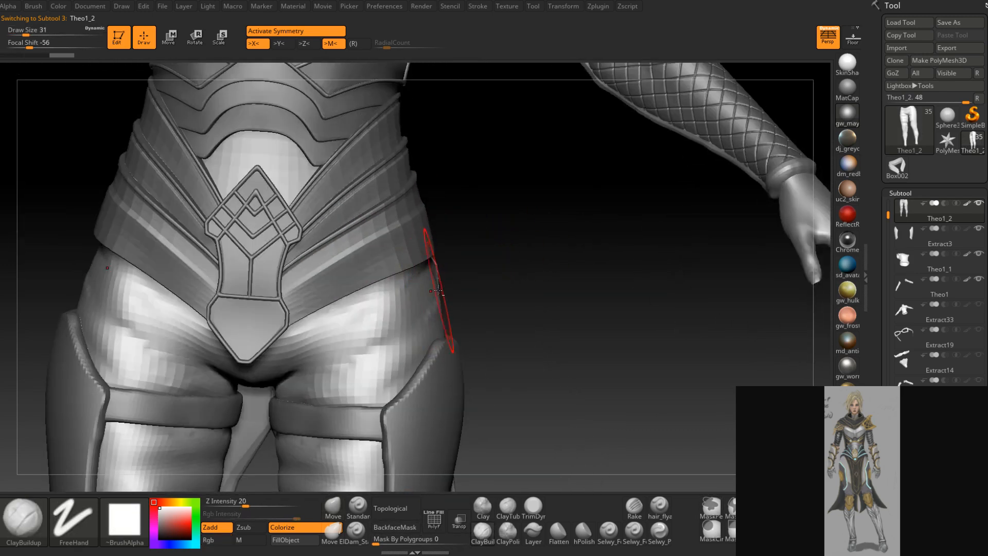
{"action": "mouse_move", "coordinate": [398, 321]}
{"action": "right_mouse_down"}
{"action": "mouse_move", "coordinate": [453, 307]}
{"action": "mouse_move", "coordinate": [432, 331]}
{"action": "right_mouse_up"}
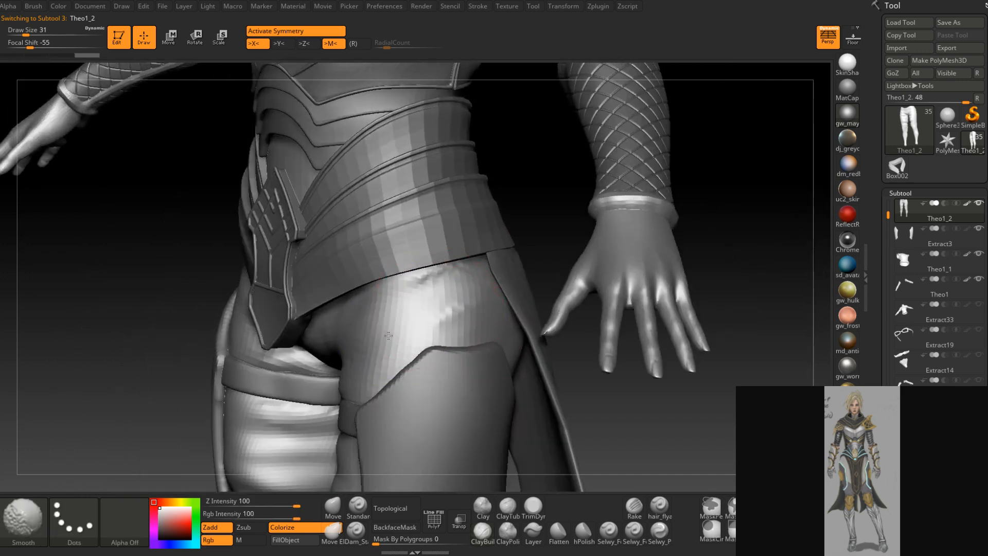
Reduce ClayBuildup to draw size 25, then refine and smooth the outer hip between the belt and thigh armour
{"action": "mouse_move", "coordinate": [452, 297]}
{"action": "right_mouse_down"}
{"action": "mouse_move", "coordinate": [443, 319]}
{"action": "mouse_move", "coordinate": [478, 330]}
{"action": "mouse_move", "coordinate": [442, 396]}
{"action": "right_mouse_up"}
{"action": "mouse_move", "coordinate": [422, 355]}
{"action": "right_mouse_down"}
{"action": "mouse_move", "coordinate": [449, 324]}
{"action": "mouse_move", "coordinate": [420, 355]}
{"action": "right_mouse_up"}
{"action": "key", "text": "space"}
{"action": "left_click_drag", "start_coordinate": [449, 343], "coordinate": [446, 342]}
{"action": "mouse_move", "coordinate": [446, 334]}
{"action": "right_mouse_down"}
{"action": "mouse_move", "coordinate": [411, 337]}
{"action": "mouse_move", "coordinate": [409, 352]}
{"action": "mouse_move", "coordinate": [422, 359]}
{"action": "mouse_move", "coordinate": [447, 341]}
{"action": "right_mouse_up"}
{"action": "mouse_move", "coordinate": [381, 352]}
{"action": "right_mouse_down"}
{"action": "mouse_move", "coordinate": [381, 322]}
{"action": "mouse_move", "coordinate": [418, 332]}
{"action": "mouse_move", "coordinate": [441, 303]}
{"action": "right_mouse_up"}
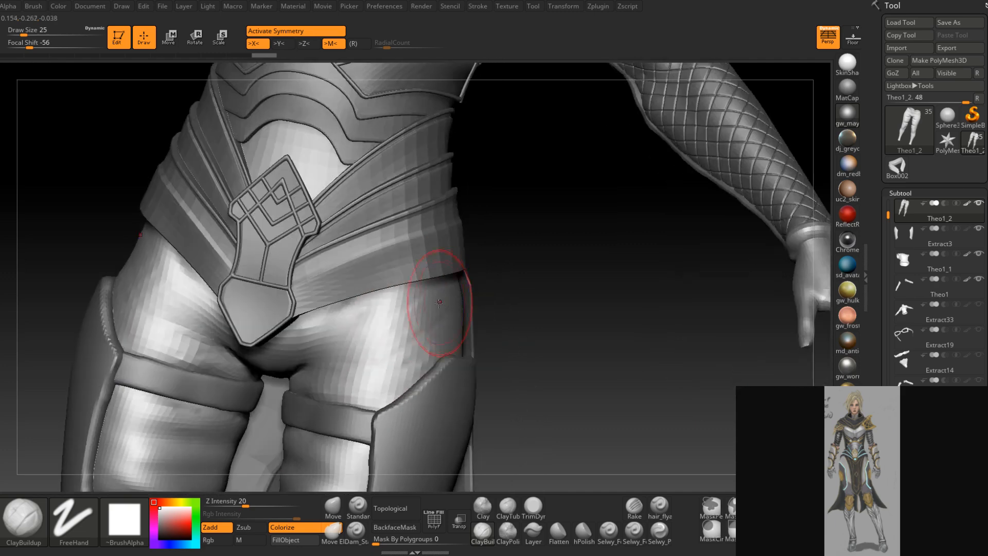
{"action": "right_click_drag", "start_coordinate": [351, 384], "coordinate": [403, 353]}
{"action": "left_click_drag", "start_coordinate": [404, 353], "coordinate": [477, 314], "text": "shift"}
Hide the rear cloth panels and select the legs again
{"action": "mouse_move", "coordinate": [478, 315]}
{"action": "right_mouse_down"}
{"action": "mouse_move", "coordinate": [454, 351]}
{"action": "mouse_move", "coordinate": [467, 375]}
{"action": "mouse_move", "coordinate": [566, 325]}
{"action": "mouse_move", "coordinate": [609, 370]}
{"action": "right_mouse_up"}
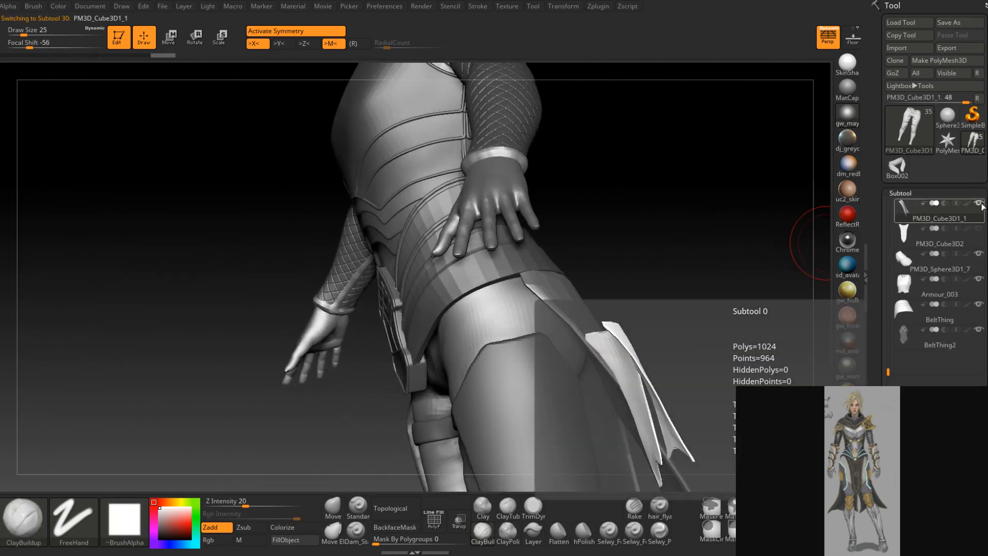
{"action": "left_click", "coordinate": [980, 203]}
{"action": "mouse_move", "coordinate": [646, 317]}
{"action": "right_mouse_down"}
{"action": "mouse_move", "coordinate": [575, 345]}
{"action": "mouse_move", "coordinate": [622, 280]}
{"action": "mouse_move", "coordinate": [610, 280]}
{"action": "mouse_move", "coordinate": [524, 315]}
{"action": "mouse_move", "coordinate": [514, 340]}
{"action": "right_mouse_up"}
{"action": "left_click", "coordinate": [562, 352], "text": "alt"}
Reshape and smooth the centre crease under the rear of the belt, using the Move brush from draw size 35
{"action": "key", "text": "b"}
{"action": "key", "text": "m"}
{"action": "key", "text": "v"}
{"action": "right_click_drag", "start_coordinate": [513, 303], "coordinate": [509, 296]}
{"action": "key", "text": "space"}
{"action": "left_click_drag", "start_coordinate": [508, 302], "coordinate": [512, 301]}
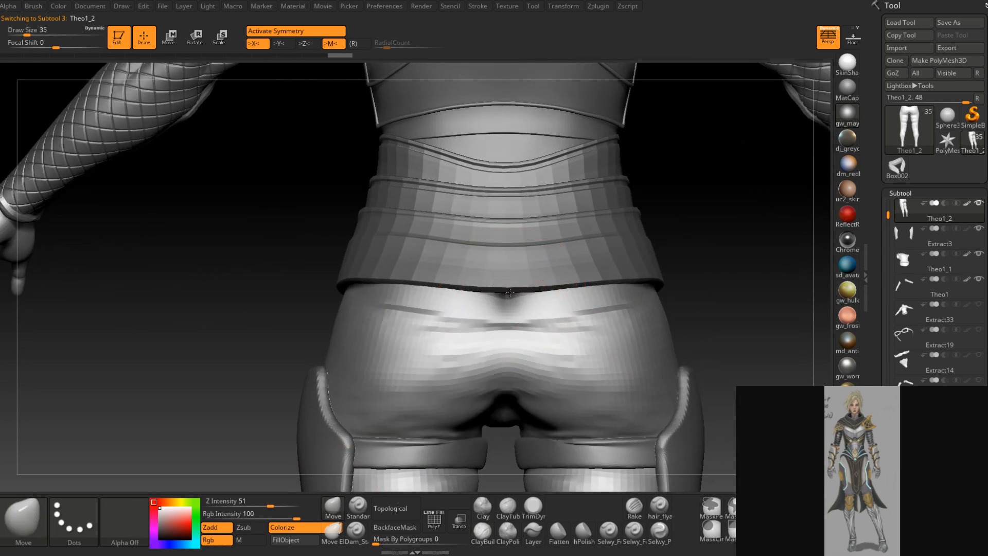
{"action": "right_click_drag", "start_coordinate": [510, 289], "coordinate": [516, 321]}
{"action": "key", "text": "space"}
{"action": "left_click_drag", "start_coordinate": [517, 323], "coordinate": [514, 322]}
{"action": "left_click_drag", "start_coordinate": [514, 322], "coordinate": [517, 315], "text": "shift"}
{"action": "mouse_move", "coordinate": [519, 315]}
{"action": "right_mouse_down"}
{"action": "mouse_move", "coordinate": [568, 313]}
{"action": "mouse_move", "coordinate": [561, 294]}
{"action": "mouse_move", "coordinate": [521, 300]}
{"action": "right_mouse_up"}
Smooth the buttocks and outer hips below the belt at draw size 37
{"action": "key", "text": "space"}
{"action": "left_click_drag", "start_coordinate": [518, 299], "coordinate": [513, 300]}
{"action": "right_click_drag", "start_coordinate": [513, 300], "coordinate": [544, 331]}
{"action": "mouse_move", "coordinate": [592, 309]}
{"action": "left_mouse_down", "text": "shift"}
{"action": "mouse_move", "coordinate": [625, 309]}
{"action": "mouse_move", "coordinate": [612, 313]}
{"action": "left_mouse_up", "text": "shift"}
{"action": "mouse_move", "coordinate": [611, 325]}
{"action": "right_mouse_down"}
{"action": "mouse_move", "coordinate": [606, 309]}
{"action": "mouse_move", "coordinate": [600, 328]}
{"action": "mouse_move", "coordinate": [581, 324]}
{"action": "right_mouse_up"}
{"action": "left_click_drag", "start_coordinate": [581, 324], "coordinate": [575, 332], "text": "shift"}
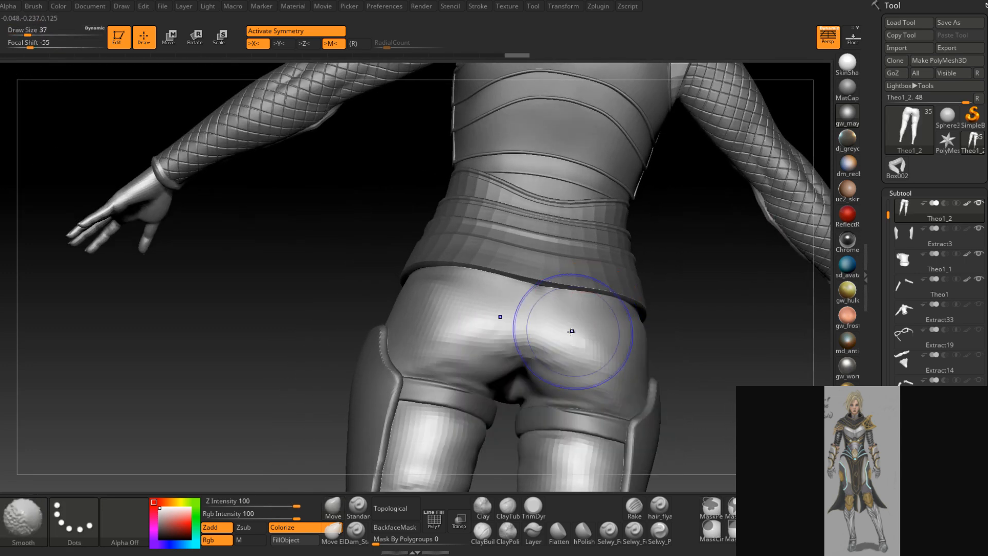
{"action": "left_click_drag", "start_coordinate": [632, 356], "coordinate": [628, 354], "text": "shift"}
{"action": "right_click_drag", "start_coordinate": [585, 345], "coordinate": [604, 349]}
{"action": "left_click_drag", "start_coordinate": [604, 349], "coordinate": [615, 355], "text": "shift"}
{"action": "mouse_move", "coordinate": [615, 356]}
{"action": "right_mouse_down"}
{"action": "mouse_move", "coordinate": [582, 357]}
{"action": "mouse_move", "coordinate": [606, 354]}
{"action": "right_mouse_up"}
{"action": "left_click_drag", "start_coordinate": [607, 354], "coordinate": [603, 340], "text": "shift"}
{"action": "right_click_drag", "start_coordinate": [603, 339], "coordinate": [553, 324]}
{"action": "left_click_drag", "start_coordinate": [627, 330], "coordinate": [635, 337], "text": "shift"}
{"action": "mouse_move", "coordinate": [651, 322]}
{"action": "right_mouse_down"}
{"action": "mouse_move", "coordinate": [694, 318]}
{"action": "mouse_move", "coordinate": [631, 307]}
{"action": "right_mouse_up"}
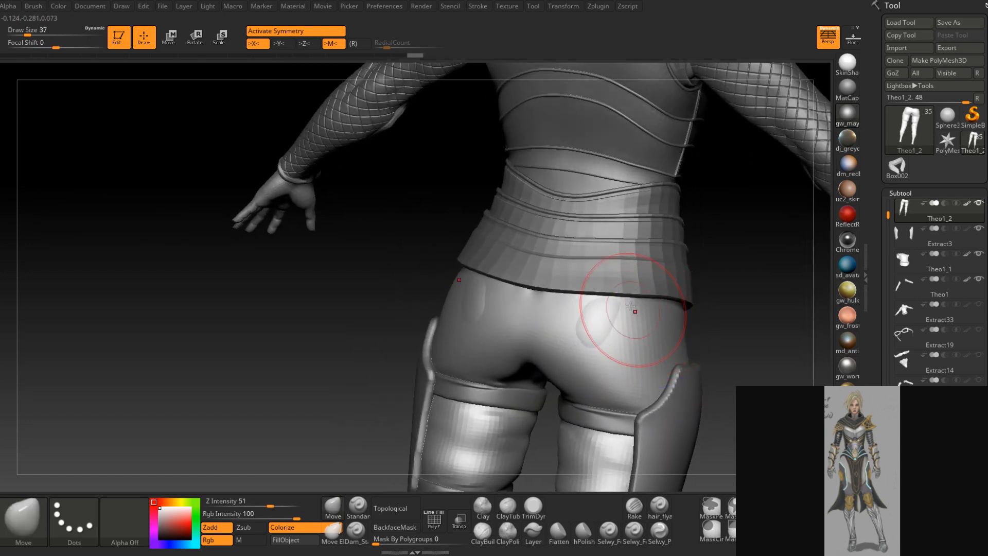
Build up the upper buttocks below the rear belt edge with ClayBuildup at draw size 25 and smooth them
{"action": "left_click", "coordinate": [484, 531]}
{"action": "right_click_drag", "start_coordinate": [535, 401], "coordinate": [560, 408]}
{"action": "key", "text": "space"}
{"action": "left_click_drag", "start_coordinate": [599, 337], "coordinate": [589, 338]}
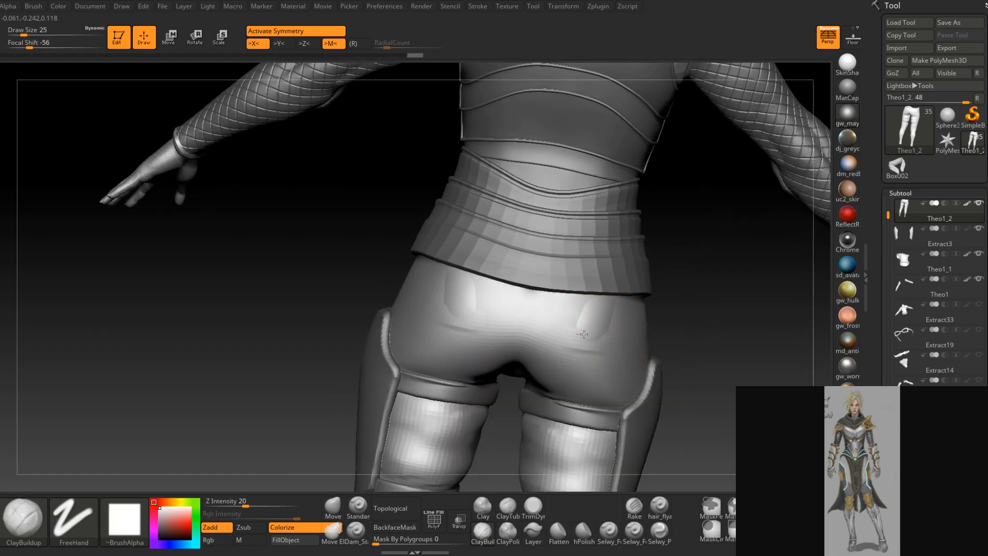
{"action": "right_click_drag", "start_coordinate": [597, 303], "coordinate": [596, 286]}
{"action": "left_click_drag", "start_coordinate": [592, 309], "coordinate": [556, 318]}
{"action": "mouse_move", "coordinate": [650, 335]}
{"action": "right_mouse_down"}
{"action": "mouse_move", "coordinate": [576, 331]}
{"action": "mouse_move", "coordinate": [656, 320]}
{"action": "right_mouse_up"}
{"action": "left_click_drag", "start_coordinate": [555, 324], "coordinate": [589, 331], "text": "shift"}
Select the belt, smooth its faceted surface, and select the legs again
{"action": "left_click", "coordinate": [591, 269], "text": "alt"}
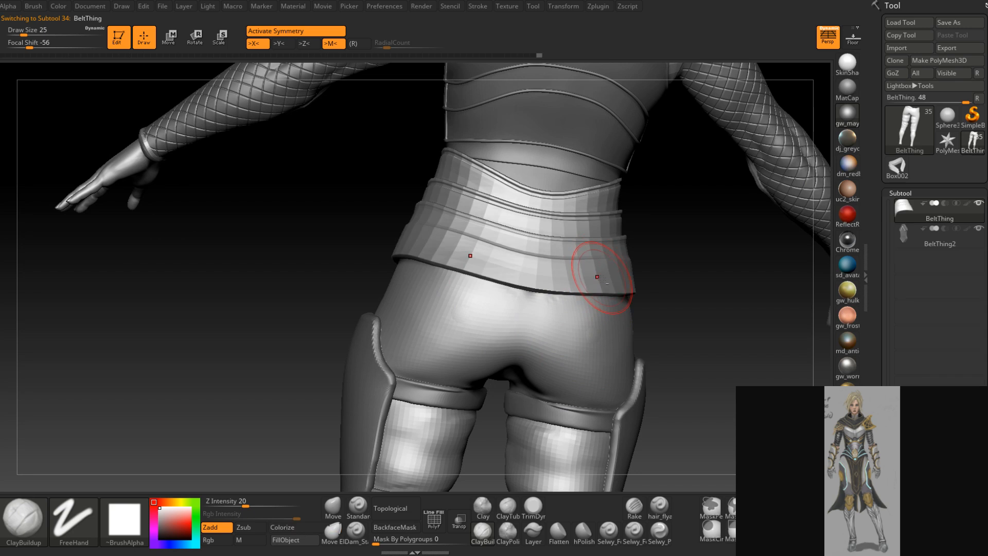
{"action": "right_click_drag", "start_coordinate": [591, 269], "coordinate": [619, 277]}
{"action": "mouse_move", "coordinate": [612, 322]}
{"action": "right_mouse_down"}
{"action": "mouse_move", "coordinate": [591, 319]}
{"action": "mouse_move", "coordinate": [586, 366]}
{"action": "mouse_move", "coordinate": [594, 330]}
{"action": "mouse_move", "coordinate": [676, 305]}
{"action": "mouse_move", "coordinate": [606, 324]}
{"action": "mouse_move", "coordinate": [642, 313]}
{"action": "mouse_move", "coordinate": [472, 333]}
{"action": "mouse_move", "coordinate": [497, 325]}
{"action": "mouse_move", "coordinate": [494, 291]}
{"action": "mouse_move", "coordinate": [473, 289]}
{"action": "right_mouse_up"}
{"action": "left_click", "coordinate": [591, 326], "text": "alt"}
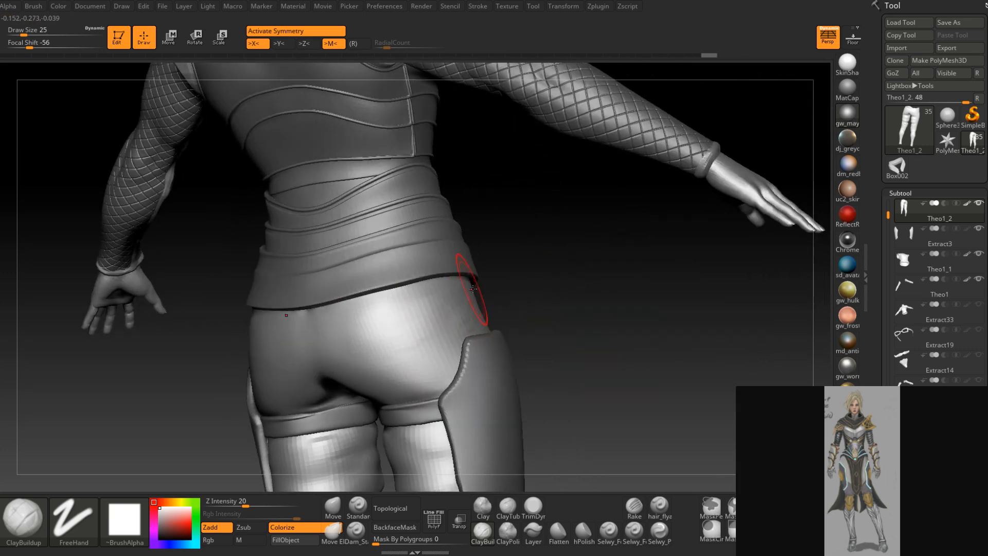
Reshape the crotch area beneath the belt's central ornament using the Move brush at draw size 39
{"action": "mouse_move", "coordinate": [382, 349]}
{"action": "right_mouse_down"}
{"action": "mouse_move", "coordinate": [414, 326]}
{"action": "mouse_move", "coordinate": [452, 331]}
{"action": "mouse_move", "coordinate": [549, 370]}
{"action": "mouse_move", "coordinate": [518, 380]}
{"action": "mouse_move", "coordinate": [640, 359]}
{"action": "mouse_move", "coordinate": [536, 322]}
{"action": "mouse_move", "coordinate": [595, 287]}
{"action": "mouse_move", "coordinate": [532, 224]}
{"action": "mouse_move", "coordinate": [528, 234]}
{"action": "right_mouse_up"}
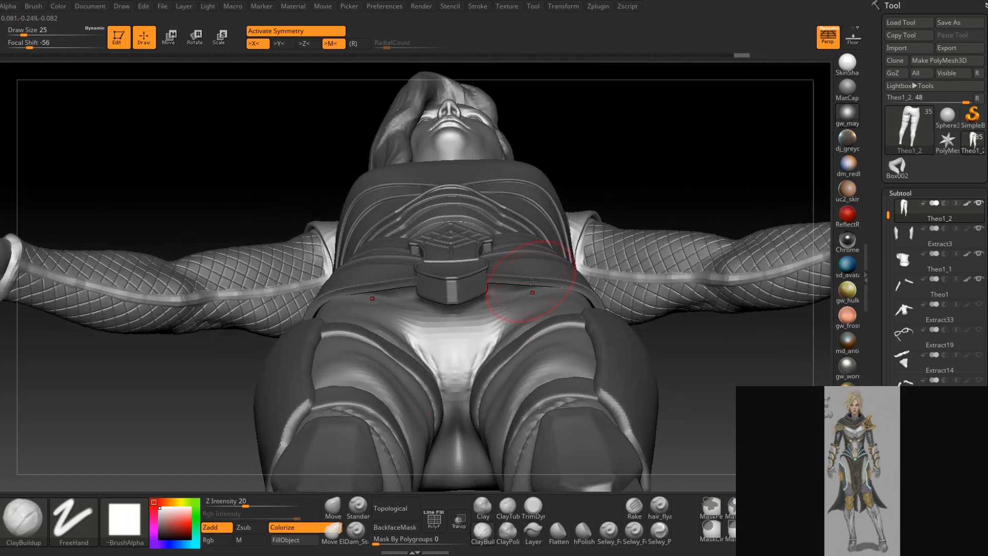
{"action": "left_click", "coordinate": [340, 505]}
{"action": "mouse_move", "coordinate": [468, 341]}
{"action": "right_mouse_down"}
{"action": "mouse_move", "coordinate": [486, 310]}
{"action": "mouse_move", "coordinate": [462, 364]}
{"action": "right_mouse_up"}
{"action": "key", "text": "space"}
{"action": "left_click", "coordinate": [486, 311]}
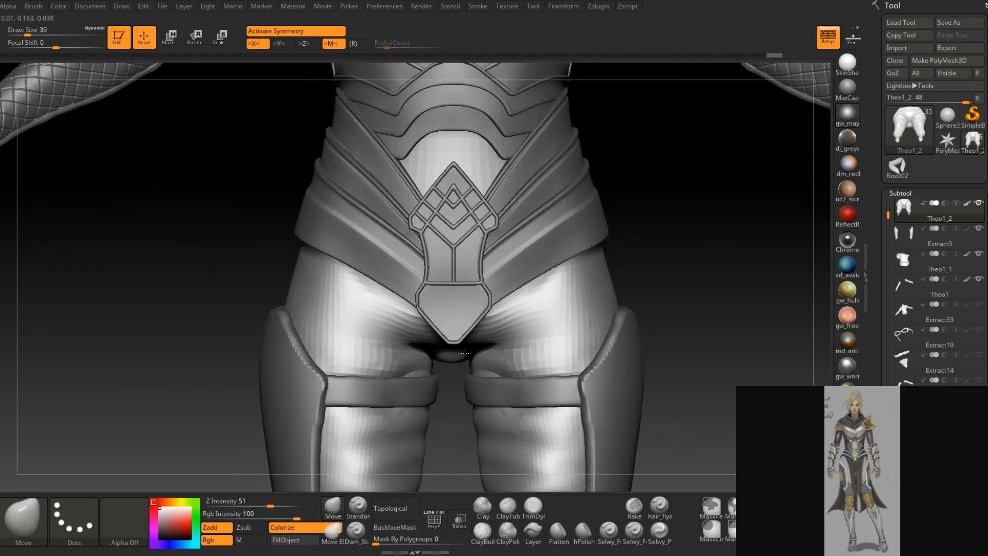
{"action": "mouse_move", "coordinate": [539, 324]}
{"action": "right_mouse_down", "text": "ctrl"}
{"action": "mouse_move", "coordinate": [496, 412]}
{"action": "mouse_move", "coordinate": [440, 400]}
{"action": "right_mouse_up", "text": "ctrl"}
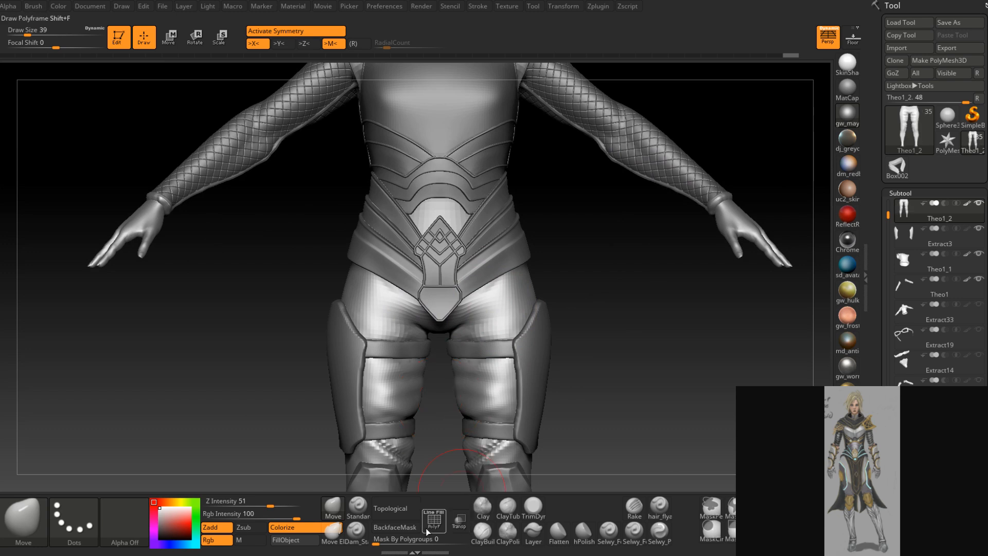
Carve the groin creases below the front belt edge with Dam_Standard at draw size 11 and smooth the surrounding hips
{"action": "left_click", "coordinate": [360, 533]}
{"action": "right_click_drag", "start_coordinate": [479, 326], "coordinate": [504, 206], "text": "alt"}
{"action": "key", "text": "space"}
{"action": "left_click_drag", "start_coordinate": [491, 251], "coordinate": [482, 249]}
{"action": "right_click_drag", "start_coordinate": [547, 190], "coordinate": [560, 198]}
{"action": "mouse_move", "coordinate": [517, 215]}
{"action": "left_mouse_down", "text": "shift"}
{"action": "mouse_move", "coordinate": [524, 210]}
{"action": "mouse_move", "coordinate": [517, 216]}
{"action": "left_mouse_up", "text": "shift"}
{"action": "right_click_drag", "start_coordinate": [517, 216], "coordinate": [496, 208]}
{"action": "left_click_drag", "start_coordinate": [509, 204], "coordinate": [487, 221], "text": "shift"}
{"action": "right_click_drag", "start_coordinate": [487, 220], "coordinate": [507, 215]}
{"action": "left_click_drag", "start_coordinate": [476, 215], "coordinate": [465, 234], "text": "shift"}
{"action": "right_click_drag", "start_coordinate": [496, 219], "coordinate": [461, 216]}
{"action": "left_click_drag", "start_coordinate": [461, 230], "coordinate": [484, 211], "text": "shift"}
{"action": "mouse_move", "coordinate": [483, 210]}
{"action": "right_mouse_down"}
{"action": "mouse_move", "coordinate": [506, 212]}
{"action": "mouse_move", "coordinate": [486, 170]}
{"action": "mouse_move", "coordinate": [499, 252]}
{"action": "right_mouse_up"}
{"action": "left_click_drag", "start_coordinate": [474, 247], "coordinate": [505, 215]}
{"action": "mouse_move", "coordinate": [506, 215]}
{"action": "right_mouse_down"}
{"action": "mouse_move", "coordinate": [521, 248]}
{"action": "mouse_move", "coordinate": [468, 249]}
{"action": "mouse_move", "coordinate": [532, 209]}
{"action": "right_mouse_up"}
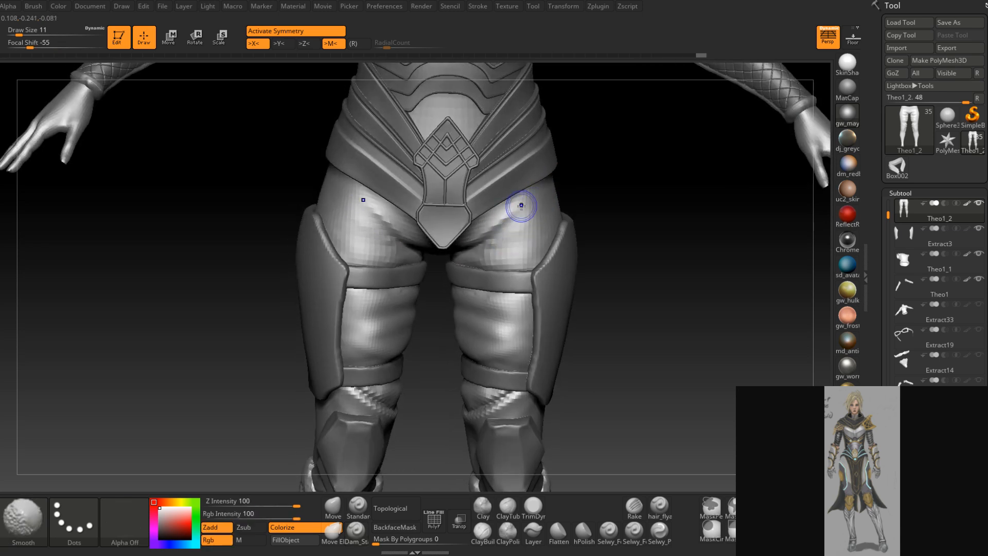
Examine the hips, thigh straps and knees up close, and the full figure from the front
{"action": "right_click_drag", "start_coordinate": [479, 242], "coordinate": [490, 236]}
{"action": "mouse_move", "coordinate": [434, 272]}
{"action": "right_mouse_down"}
{"action": "mouse_move", "coordinate": [468, 286]}
{"action": "mouse_move", "coordinate": [452, 276]}
{"action": "mouse_move", "coordinate": [506, 273]}
{"action": "mouse_move", "coordinate": [459, 274]}
{"action": "right_mouse_up"}
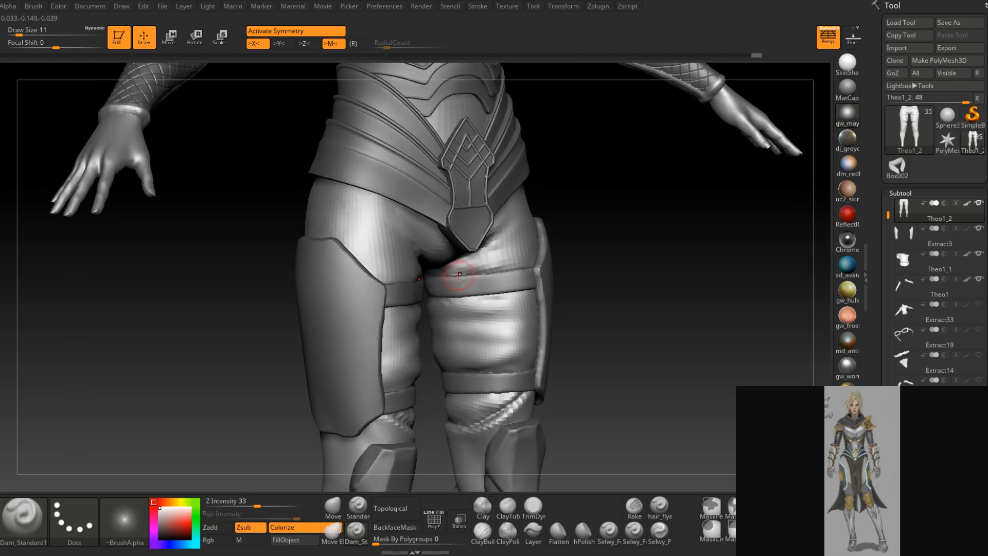
{"action": "mouse_move", "coordinate": [517, 262]}
{"action": "right_mouse_down"}
{"action": "mouse_move", "coordinate": [461, 216]}
{"action": "mouse_move", "coordinate": [476, 363]}
{"action": "right_mouse_up"}
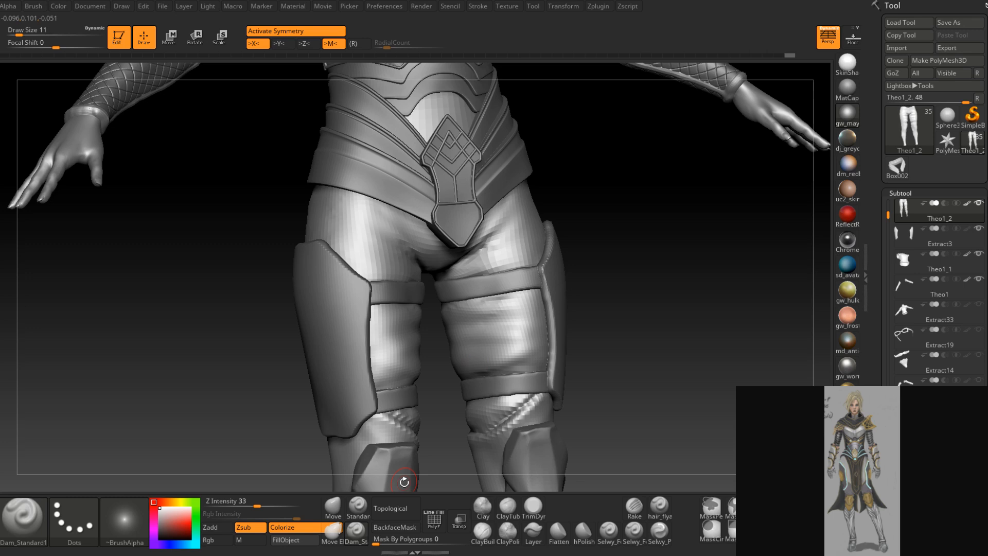
{"action": "right_click_drag", "start_coordinate": [404, 482], "coordinate": [403, 344], "text": "alt"}
{"action": "right_click_drag", "start_coordinate": [494, 257], "coordinate": [515, 274], "text": "ctrl"}
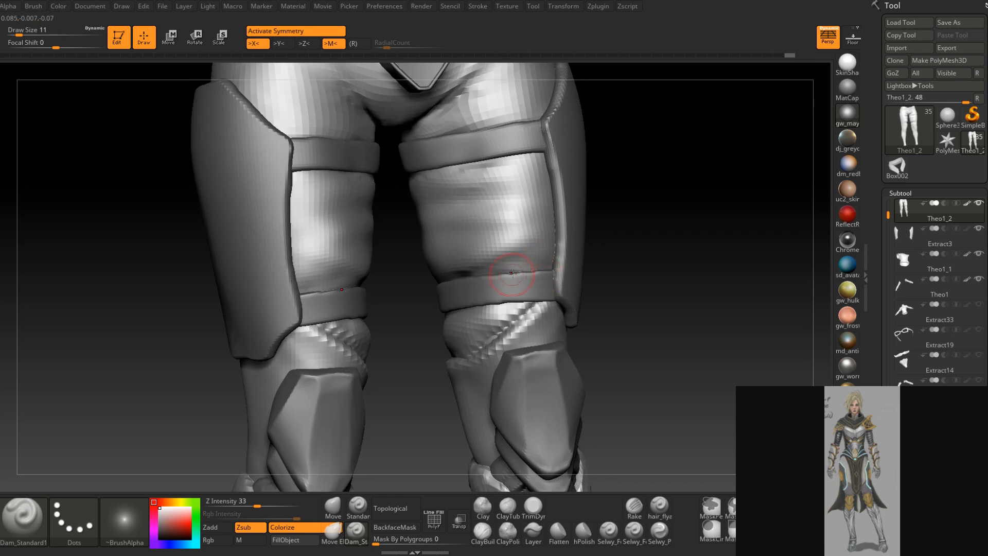
{"action": "mouse_move", "coordinate": [518, 231]}
{"action": "right_mouse_down"}
{"action": "mouse_move", "coordinate": [516, 247]}
{"action": "mouse_move", "coordinate": [496, 254]}
{"action": "mouse_move", "coordinate": [569, 293]}
{"action": "mouse_move", "coordinate": [589, 230]}
{"action": "mouse_move", "coordinate": [518, 311]}
{"action": "mouse_move", "coordinate": [509, 294]}
{"action": "right_mouse_up"}
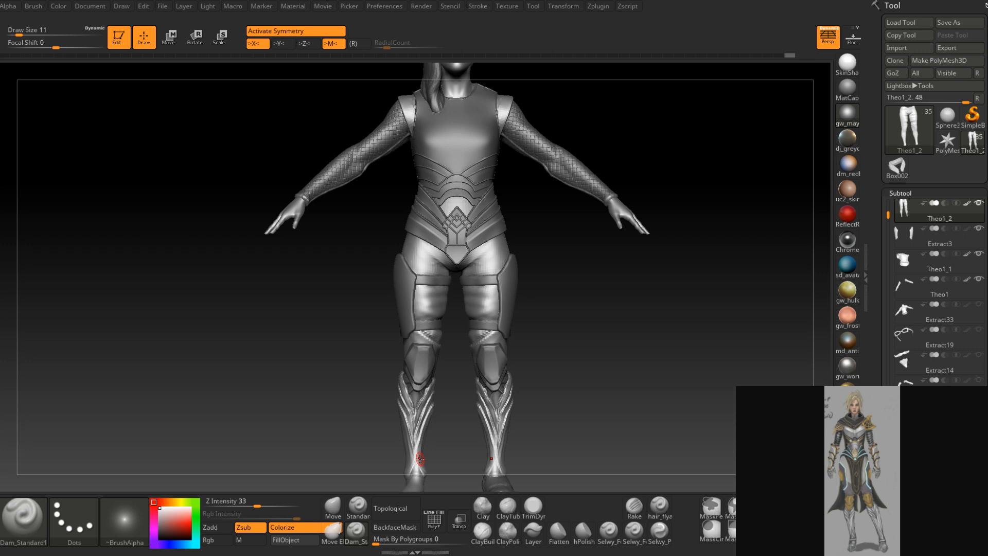
{"action": "right_click_drag", "start_coordinate": [566, 319], "coordinate": [529, 308]}
{"action": "right_click_drag", "start_coordinate": [603, 287], "coordinate": [590, 272], "text": "ctrl"}
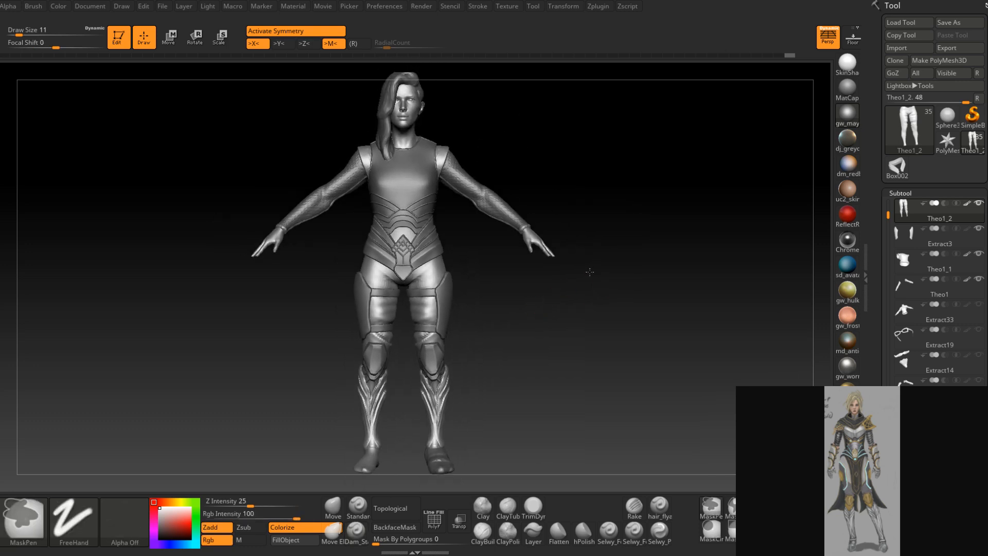
Save the tool over the existing ZTool file in the Theo folder
{"action": "key", "text": "ctrl+s"}
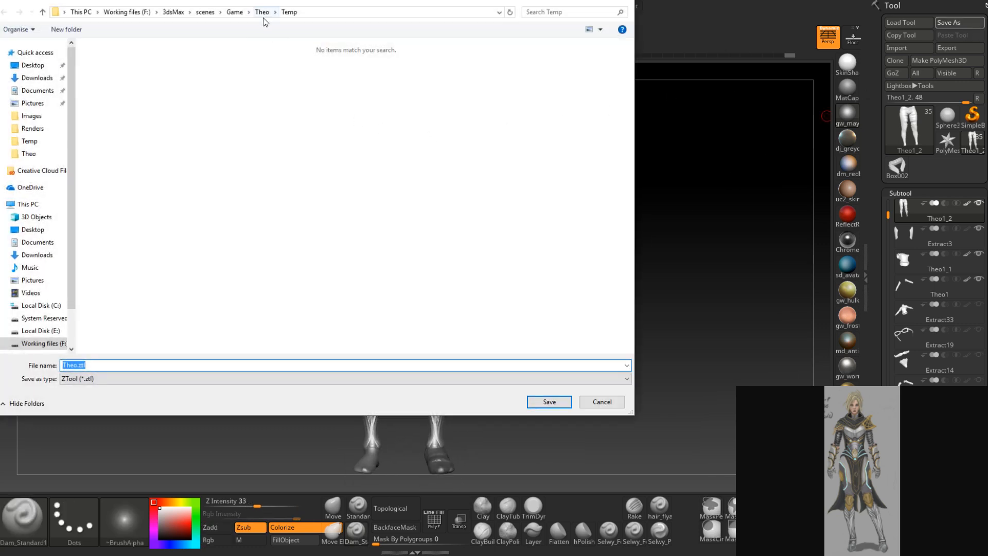
{"action": "left_click", "coordinate": [263, 14]}
{"action": "left_click", "coordinate": [190, 82]}
{"action": "left_click", "coordinate": [549, 403]}
{"action": "left_click", "coordinate": [532, 280]}
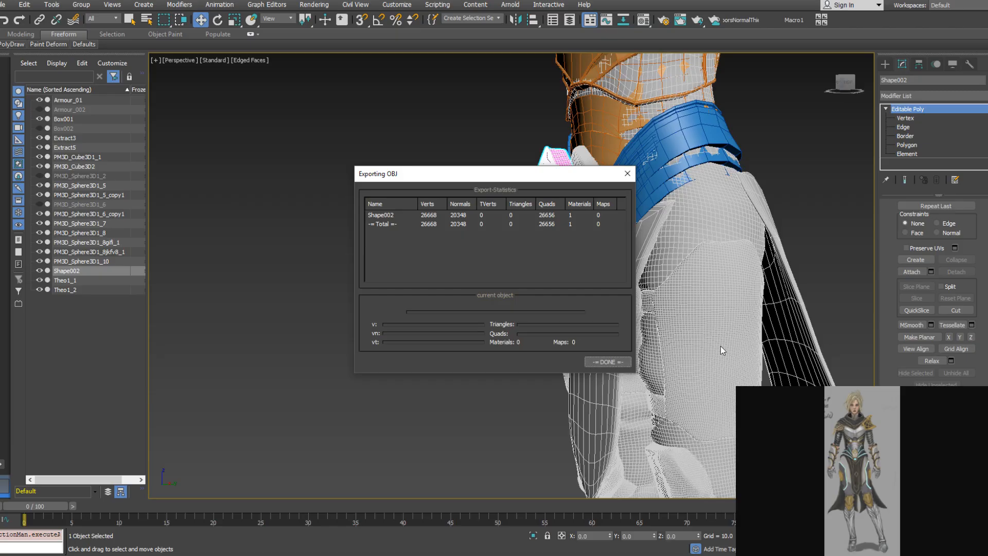
Switch to 3ds Max, close the OBJ export report, and locate the lower legs
{"action": "left_click", "coordinate": [627, 174]}
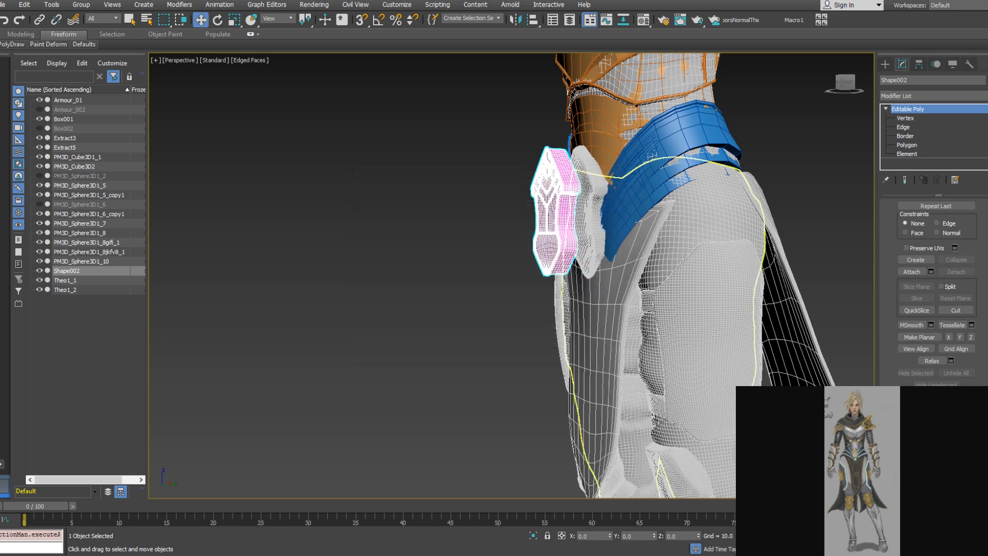
{"action": "scroll", "coordinate": [598, 268], "scroll_direction": "down", "scroll_amount": 5}
{"action": "scroll", "coordinate": [598, 267], "scroll_direction": "up", "scroll_amount": 5}
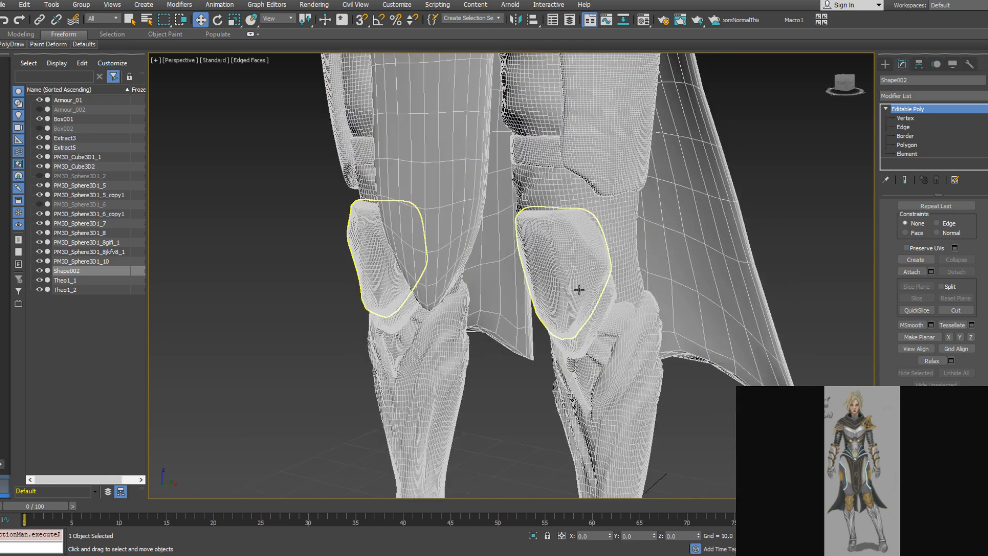
{"action": "middle_click_drag", "start_coordinate": [598, 268], "coordinate": [533, 223]}
{"action": "scroll", "coordinate": [578, 242], "scroll_direction": "up", "scroll_amount": 4}
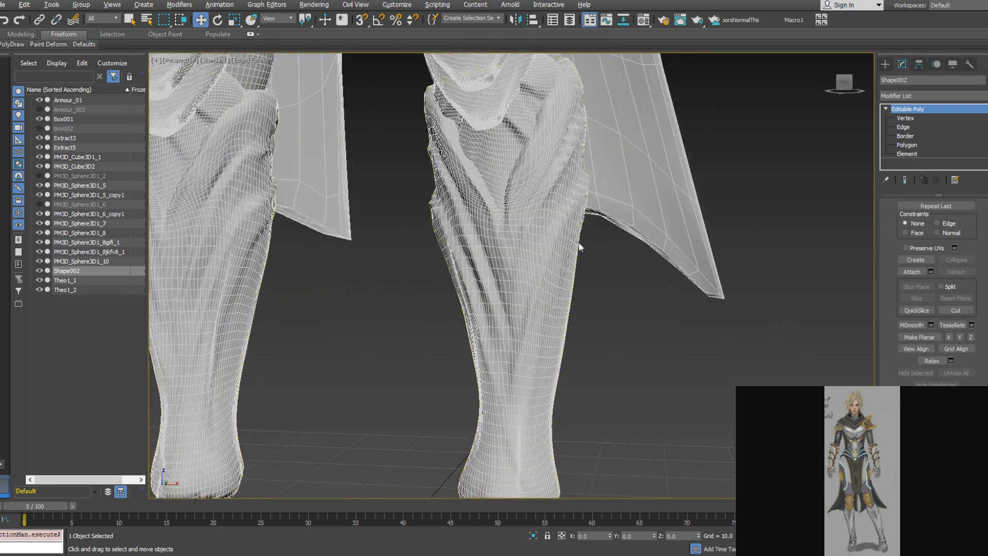
{"action": "scroll", "coordinate": [573, 254], "scroll_direction": "down", "scroll_amount": 5}
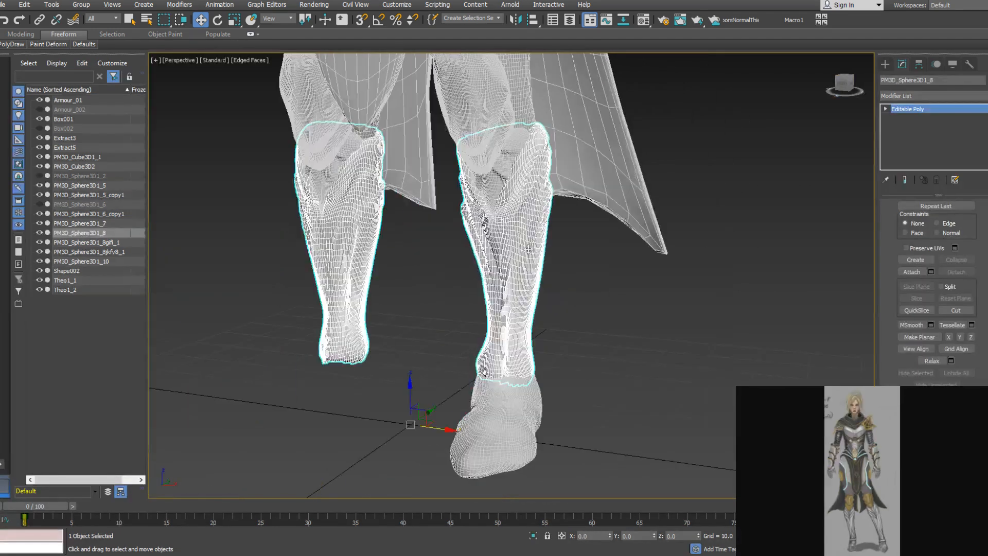
Select the shin mesh PM3D_Sphere3D1_8 and pick it as the PolyDraw drawing surface
{"action": "left_click", "coordinate": [531, 292]}
{"action": "scroll", "coordinate": [531, 292], "scroll_direction": "up", "scroll_amount": 3}
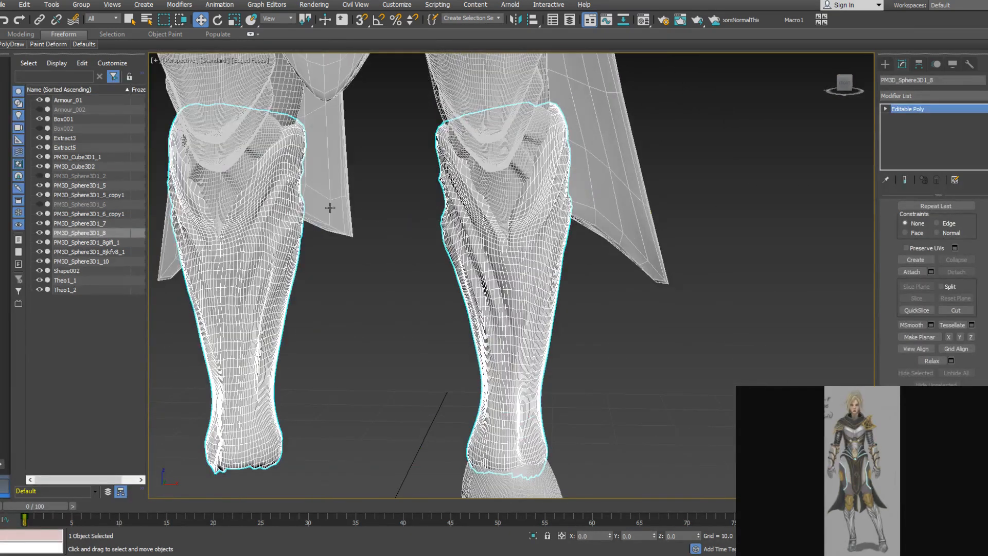
{"action": "mouse_move", "coordinate": [25, 44]}
{"action": "middle_click_drag", "start_coordinate": [388, 117], "coordinate": [489, 278], "text": "alt"}
{"action": "scroll", "coordinate": [489, 242], "scroll_direction": "up", "scroll_amount": 3}
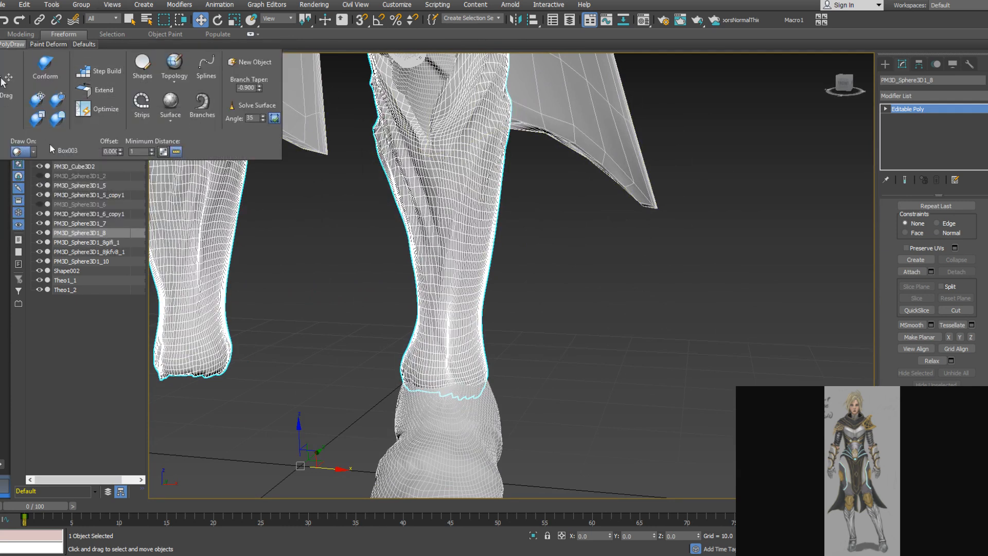
{"action": "left_click", "coordinate": [67, 150]}
{"action": "left_click", "coordinate": [422, 231]}
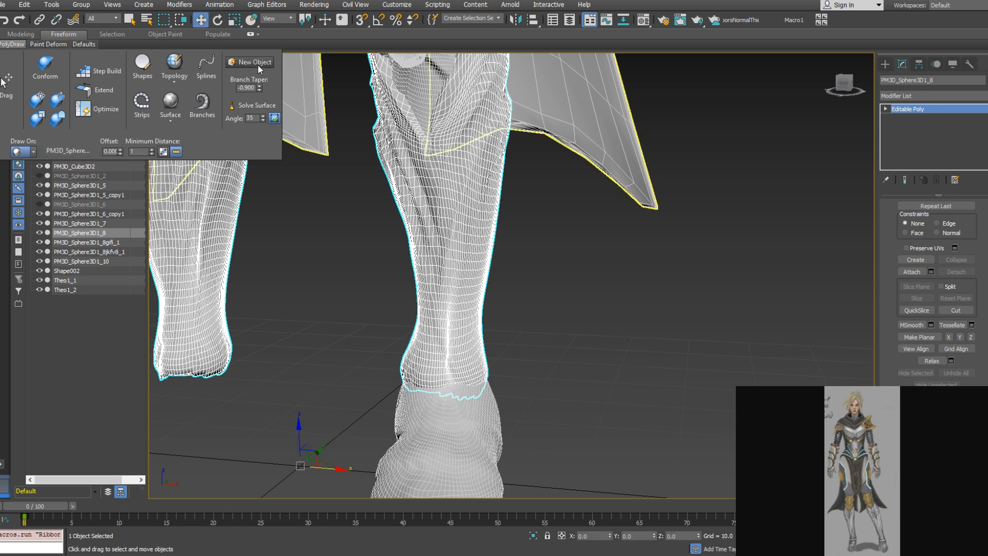
Start a new PolyDraw object and build its first four-vertex polygon on the front of the shin with Step Build
{"action": "left_click", "coordinate": [259, 66]}
{"action": "left_click", "coordinate": [93, 70]}
{"action": "middle_click_drag", "start_coordinate": [489, 299], "coordinate": [444, 291], "text": "alt"}
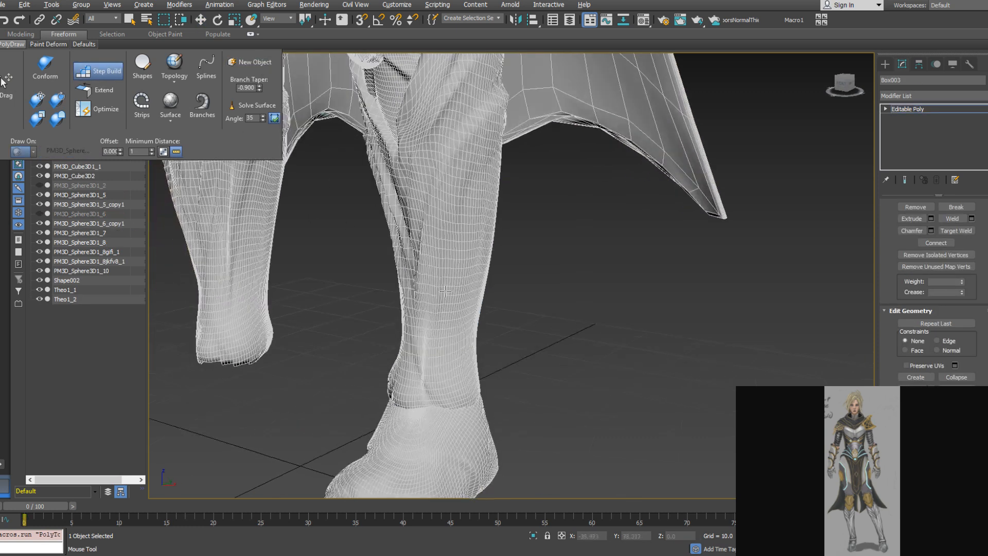
{"action": "left_click", "coordinate": [422, 236]}
{"action": "left_click", "coordinate": [447, 252]}
{"action": "left_click", "coordinate": [454, 212]}
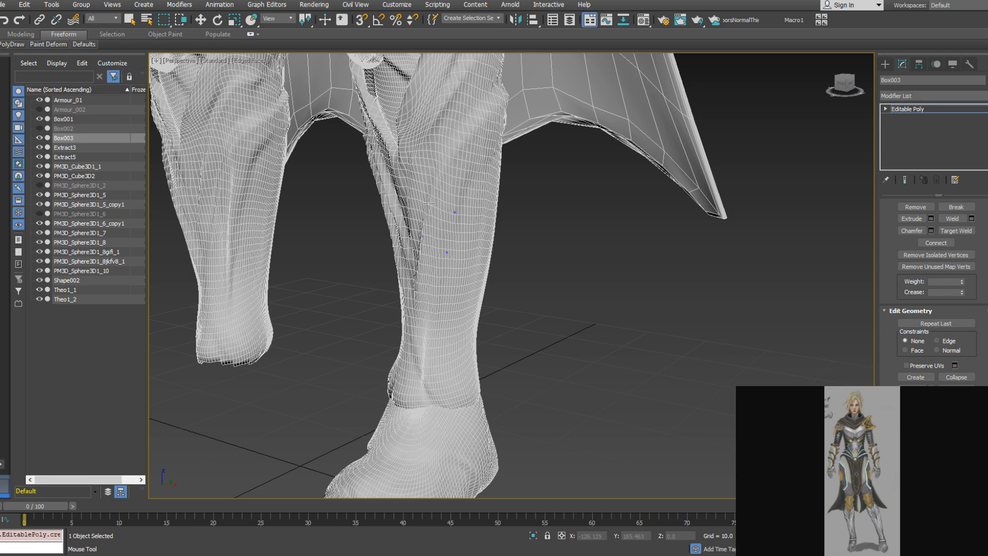
{"action": "left_click", "coordinate": [429, 204]}
{"action": "left_click", "coordinate": [441, 228], "text": "shift"}
{"action": "middle_click_drag", "start_coordinate": [444, 231], "coordinate": [415, 211], "text": "alt"}
Activate the Extend tool and adjust the lower corner vertices of the shin polygon
{"action": "mouse_move", "coordinate": [14, 45]}
{"action": "left_click", "coordinate": [100, 91]}
{"action": "left_click", "coordinate": [424, 237]}
{"action": "left_click", "coordinate": [447, 256]}
{"action": "left_click_drag", "start_coordinate": [447, 256], "coordinate": [463, 240]}
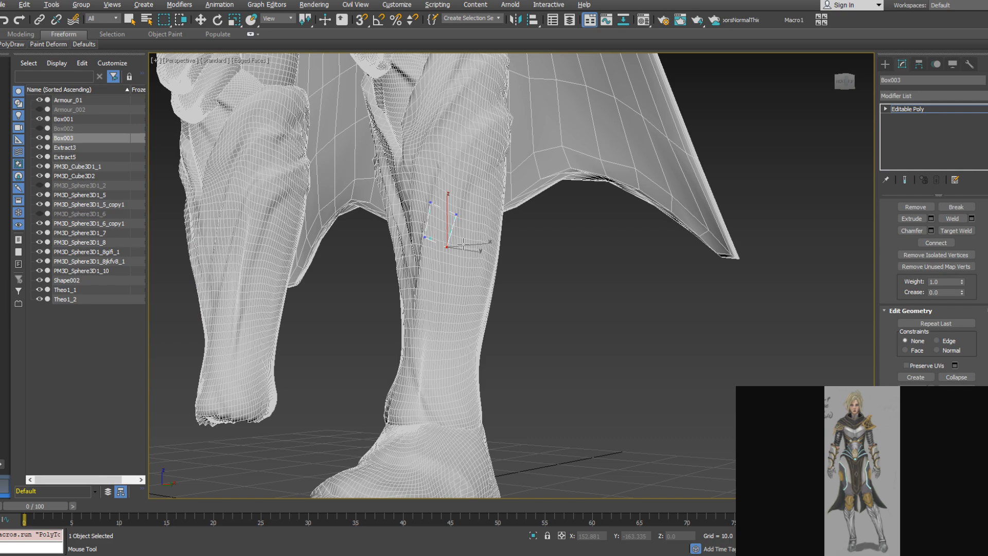
Extend the polygon's lower edge repeatedly into a narrow strip running down the shin
{"action": "middle_click_drag", "start_coordinate": [483, 229], "coordinate": [475, 250], "text": "alt"}
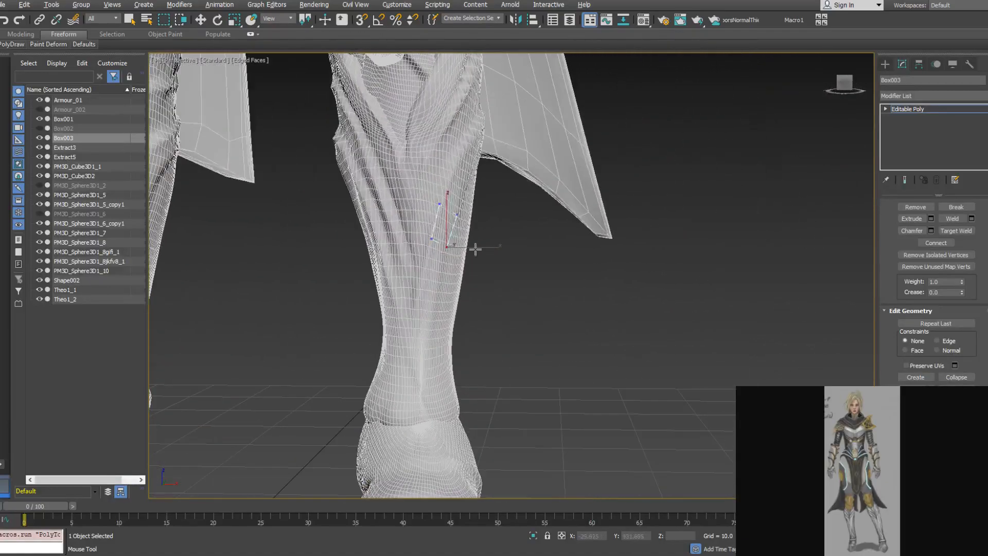
{"action": "left_click_drag", "start_coordinate": [441, 245], "coordinate": [436, 270], "text": "shift"}
{"action": "middle_click_drag", "start_coordinate": [435, 277], "coordinate": [433, 217], "text": "alt"}
{"action": "scroll", "coordinate": [430, 245], "scroll_direction": "up", "scroll_amount": 2}
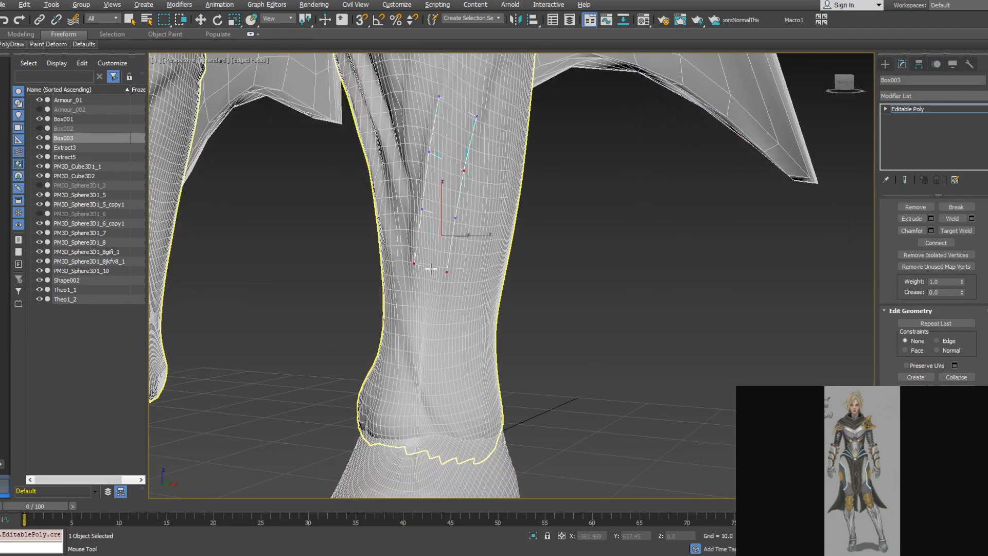
{"action": "mouse_move", "coordinate": [430, 263]}
{"action": "middle_mouse_down", "text": "alt"}
{"action": "mouse_move", "coordinate": [476, 275]}
{"action": "mouse_move", "coordinate": [424, 277]}
{"action": "middle_mouse_up", "text": "alt"}
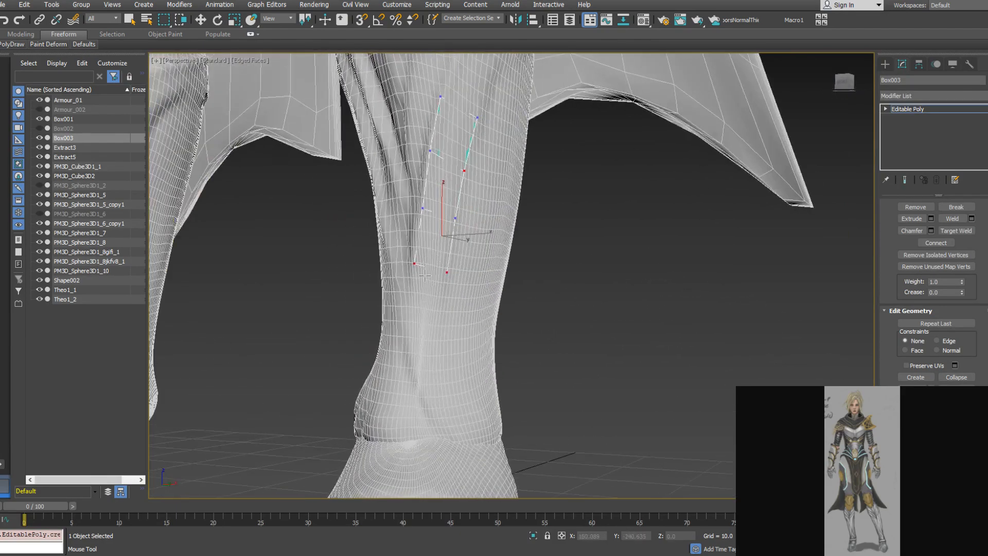
{"action": "middle_click_drag", "start_coordinate": [425, 317], "coordinate": [456, 312], "text": "alt"}
{"action": "scroll", "coordinate": [455, 312], "scroll_direction": "down", "scroll_amount": 5}
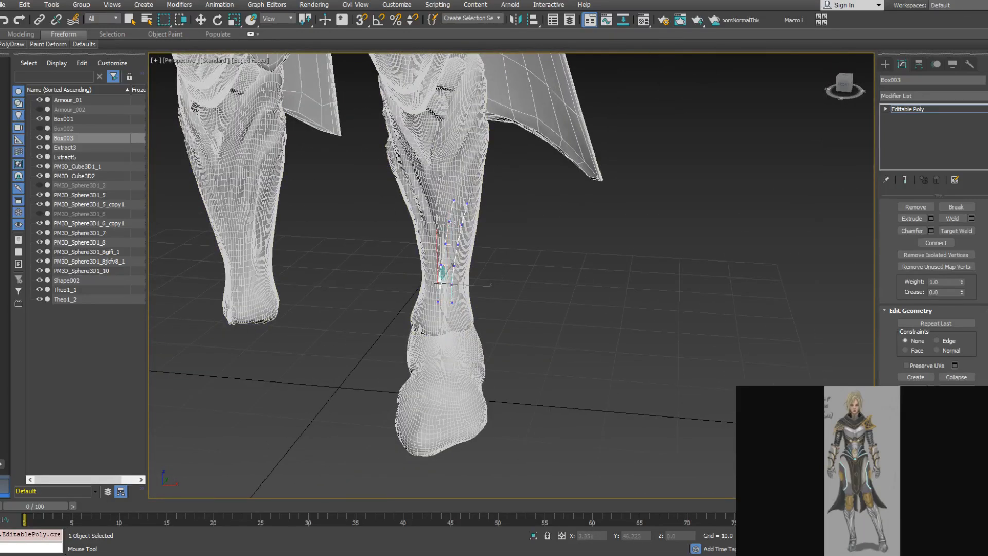
{"action": "mouse_move", "coordinate": [439, 287]}
{"action": "middle_mouse_down", "text": "alt"}
{"action": "mouse_move", "coordinate": [420, 290]}
{"action": "mouse_move", "coordinate": [432, 294]}
{"action": "middle_mouse_up", "text": "alt"}
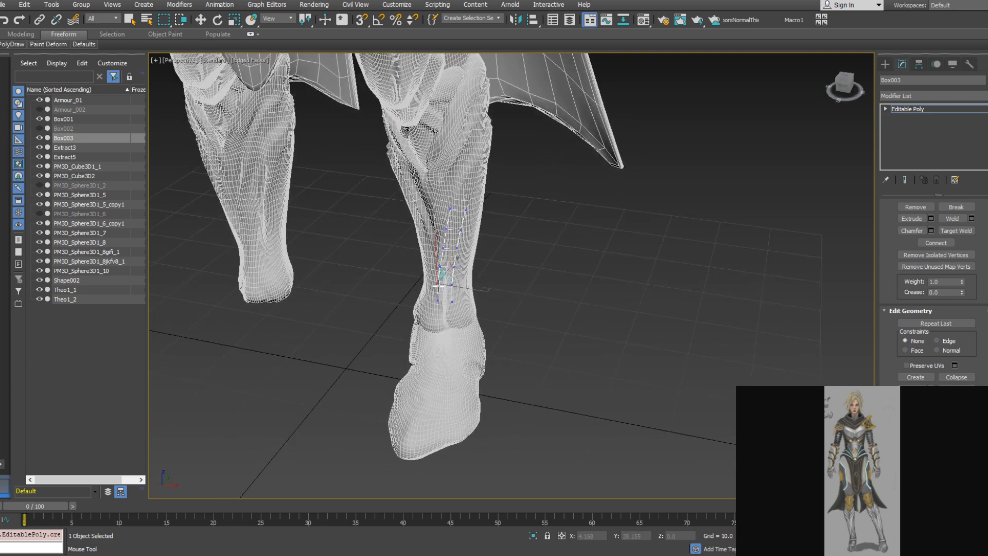
Continue the strip down to the ankle, curving it outward and adjusting its vertices to the leg's surface
{"action": "middle_click_drag", "start_coordinate": [446, 298], "coordinate": [443, 268]}
{"action": "scroll", "coordinate": [482, 294], "scroll_direction": "up", "scroll_amount": 3}
{"action": "mouse_move", "coordinate": [482, 294]}
{"action": "middle_mouse_down", "text": "alt"}
{"action": "mouse_move", "coordinate": [507, 303]}
{"action": "mouse_move", "coordinate": [556, 291]}
{"action": "mouse_move", "coordinate": [481, 290]}
{"action": "middle_mouse_up", "text": "alt"}
{"action": "scroll", "coordinate": [481, 290], "scroll_direction": "up", "scroll_amount": 3}
{"action": "left_click_drag", "start_coordinate": [471, 300], "coordinate": [473, 298]}
{"action": "middle_click_drag", "start_coordinate": [500, 304], "coordinate": [489, 310], "text": "alt"}
{"action": "left_click_drag", "start_coordinate": [487, 298], "coordinate": [500, 337], "text": "shift"}
{"action": "left_click_drag", "start_coordinate": [514, 336], "coordinate": [510, 328]}
{"action": "middle_click_drag", "start_coordinate": [510, 328], "coordinate": [484, 329], "text": "alt"}
{"action": "left_click_drag", "start_coordinate": [499, 332], "coordinate": [521, 360], "text": "shift"}
{"action": "middle_click_drag", "start_coordinate": [521, 360], "coordinate": [553, 370], "text": "alt"}
{"action": "middle_click_drag", "start_coordinate": [523, 326], "coordinate": [530, 305], "text": "alt"}
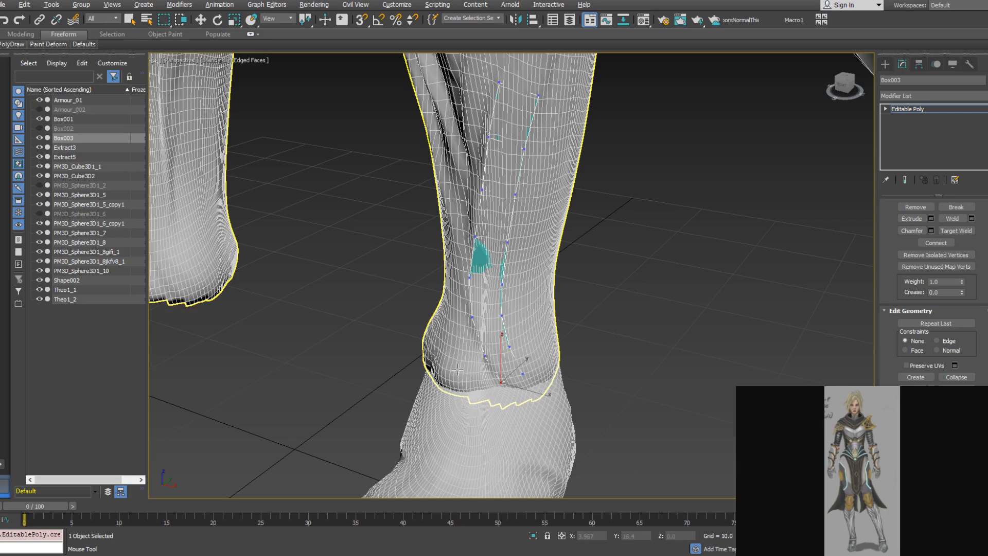
Extend the strip's upper end by another polygon up the shin
{"action": "middle_click_drag", "start_coordinate": [498, 333], "coordinate": [502, 331], "text": "alt"}
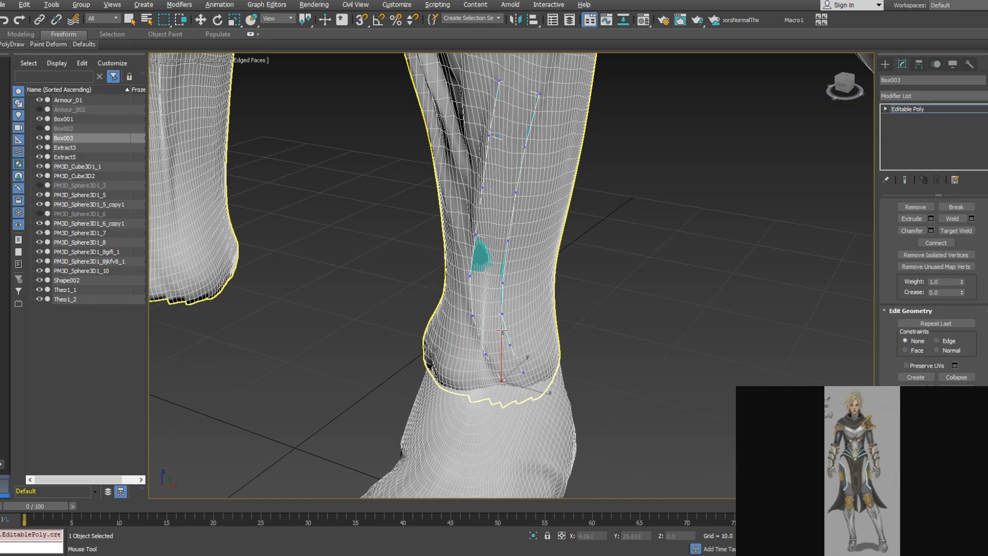
{"action": "middle_click_drag", "start_coordinate": [516, 325], "coordinate": [563, 259], "text": "alt"}
{"action": "middle_click_drag", "start_coordinate": [533, 195], "coordinate": [472, 316]}
{"action": "left_click_drag", "start_coordinate": [471, 318], "coordinate": [510, 272], "text": "shift"}
{"action": "mouse_move", "coordinate": [500, 309]}
{"action": "middle_mouse_down", "text": "alt"}
{"action": "mouse_move", "coordinate": [518, 366]}
{"action": "mouse_move", "coordinate": [494, 305]}
{"action": "middle_mouse_up", "text": "alt"}
{"action": "scroll", "coordinate": [492, 303], "scroll_direction": "down", "scroll_amount": 5}
{"action": "scroll", "coordinate": [492, 303], "scroll_direction": "up", "scroll_amount": 3}
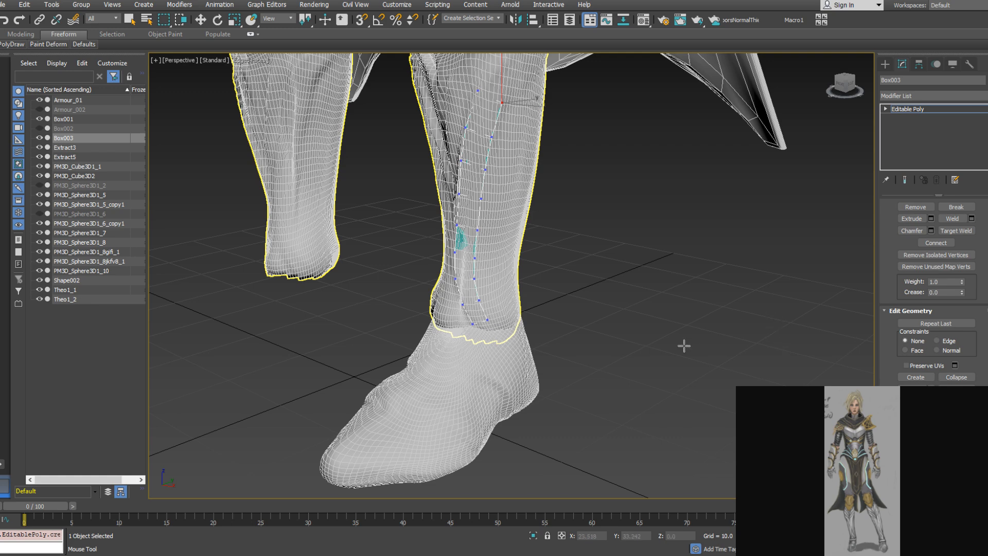
Finish the strip's lower end at the ankle and extend its whole side edge into a second column of polygons
{"action": "middle_click_drag", "start_coordinate": [531, 323], "coordinate": [494, 307], "text": "alt"}
{"action": "scroll", "coordinate": [491, 318], "scroll_direction": "up", "scroll_amount": 3}
{"action": "left_click", "coordinate": [487, 322]}
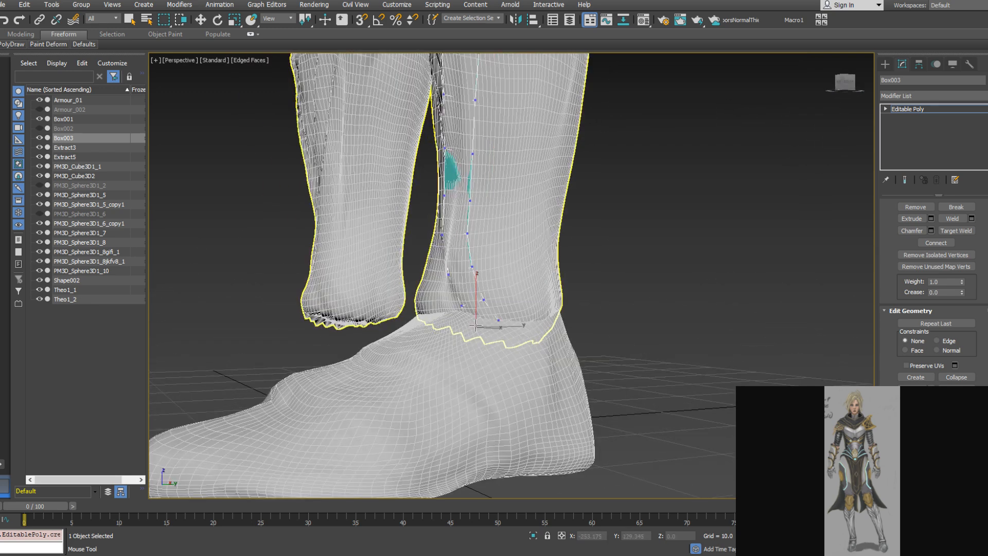
{"action": "middle_click_drag", "start_coordinate": [481, 327], "coordinate": [469, 351], "text": "alt"}
{"action": "left_click_drag", "start_coordinate": [443, 274], "coordinate": [475, 264], "text": "ctrl+shift"}
Shift the second column's outer vertices outward along the upper shin to even out its width
{"action": "middle_click_drag", "start_coordinate": [479, 214], "coordinate": [464, 295]}
{"action": "mouse_move", "coordinate": [472, 242]}
{"action": "left_mouse_down", "text": "ctrl+alt+shift"}
{"action": "mouse_move", "coordinate": [477, 255]}
{"action": "mouse_move", "coordinate": [477, 244]}
{"action": "left_mouse_up", "text": "ctrl+alt+shift"}
{"action": "left_click_drag", "start_coordinate": [459, 293], "coordinate": [467, 299], "text": "ctrl+alt+shift"}
{"action": "left_click_drag", "start_coordinate": [476, 244], "coordinate": [473, 250], "text": "ctrl+alt+shift"}
{"action": "left_click_drag", "start_coordinate": [453, 347], "coordinate": [462, 352], "text": "ctrl+alt+shift"}
{"action": "left_click_drag", "start_coordinate": [450, 395], "coordinate": [458, 399], "text": "ctrl+alt+shift"}
{"action": "left_click_drag", "start_coordinate": [448, 449], "coordinate": [454, 450], "text": "ctrl+alt+shift"}
Adjust the second column's outer vertices just above the ankle
{"action": "middle_click_drag", "start_coordinate": [472, 424], "coordinate": [485, 238]}
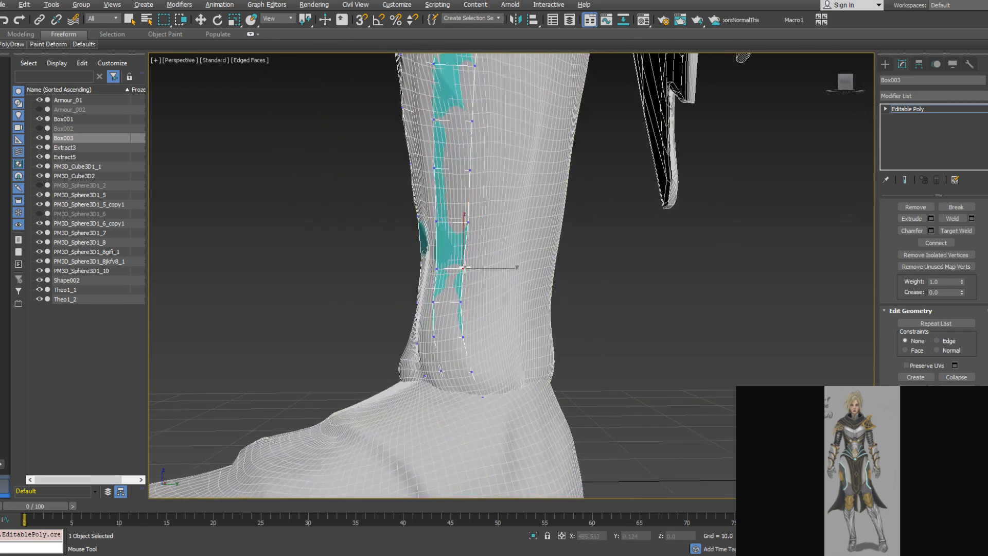
{"action": "left_click_drag", "start_coordinate": [459, 301], "coordinate": [465, 300], "text": "ctrl+alt+shift"}
{"action": "left_click_drag", "start_coordinate": [462, 337], "coordinate": [465, 333], "text": "ctrl+alt+shift"}
{"action": "left_click_drag", "start_coordinate": [471, 371], "coordinate": [472, 370], "text": "ctrl+alt+shift"}
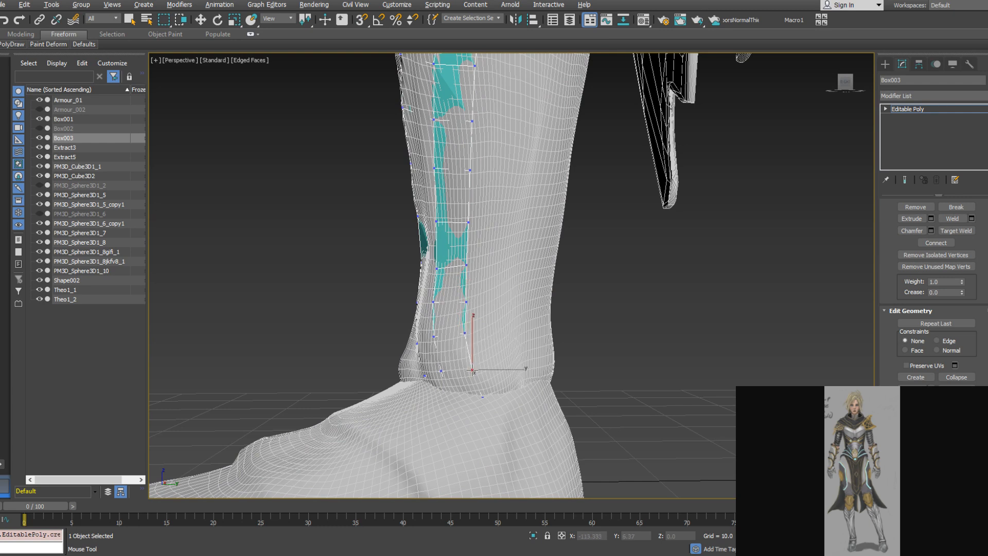
Save the scene and extend the strip's whole outer edge into a third column of polygons around the shin
{"action": "key", "text": "ctrl+s"}
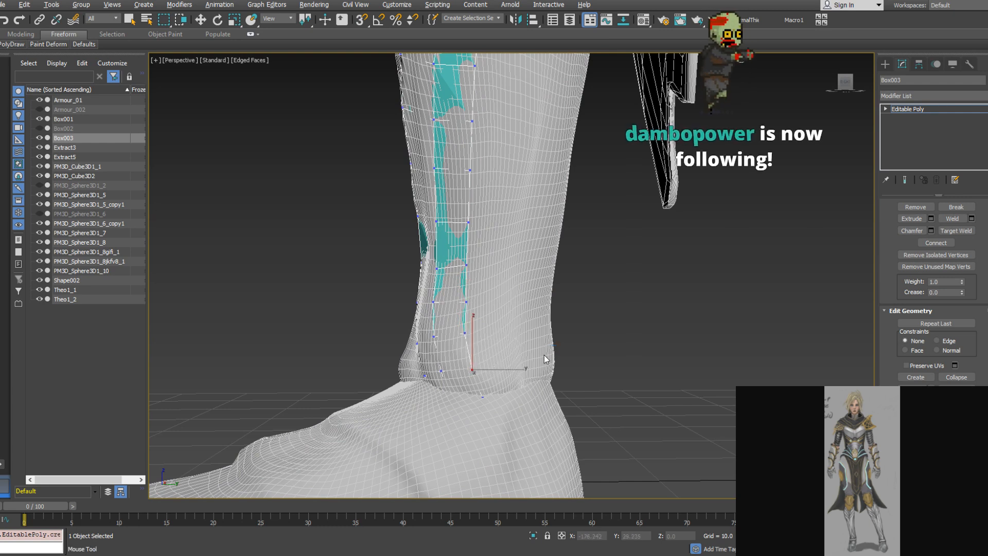
{"action": "middle_click_drag", "start_coordinate": [500, 377], "coordinate": [474, 356]}
{"action": "left_click", "coordinate": [486, 354]}
{"action": "scroll", "coordinate": [474, 356], "scroll_direction": "down", "scroll_amount": 3}
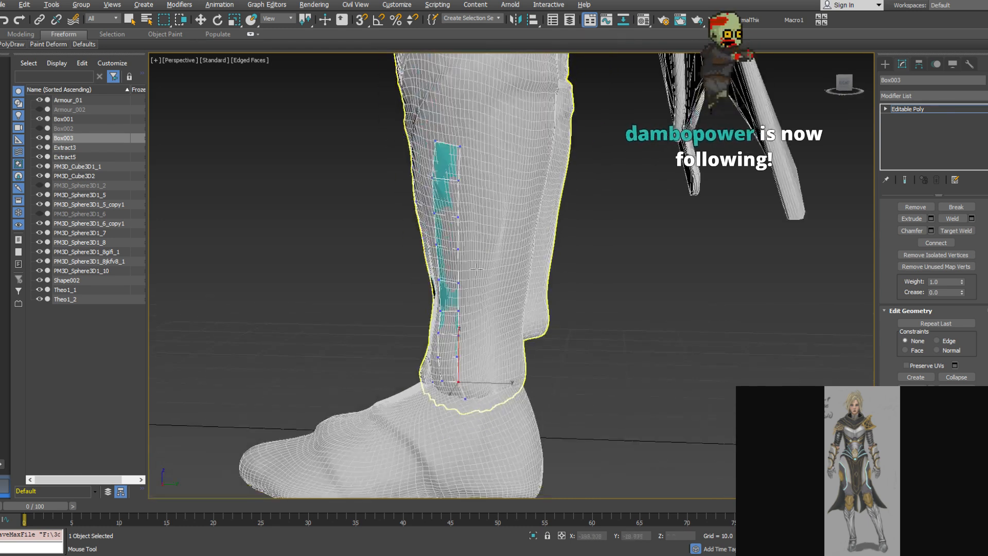
{"action": "left_click_drag", "start_coordinate": [460, 251], "coordinate": [482, 252], "text": "ctrl+shift"}
Position the third column's lowest outer vertices on the ankle
{"action": "middle_click_drag", "start_coordinate": [507, 366], "coordinate": [479, 354], "text": "alt"}
{"action": "middle_click_drag", "start_coordinate": [479, 354], "coordinate": [496, 278]}
{"action": "scroll", "coordinate": [497, 288], "scroll_direction": "up", "scroll_amount": 3}
{"action": "left_click", "coordinate": [501, 329]}
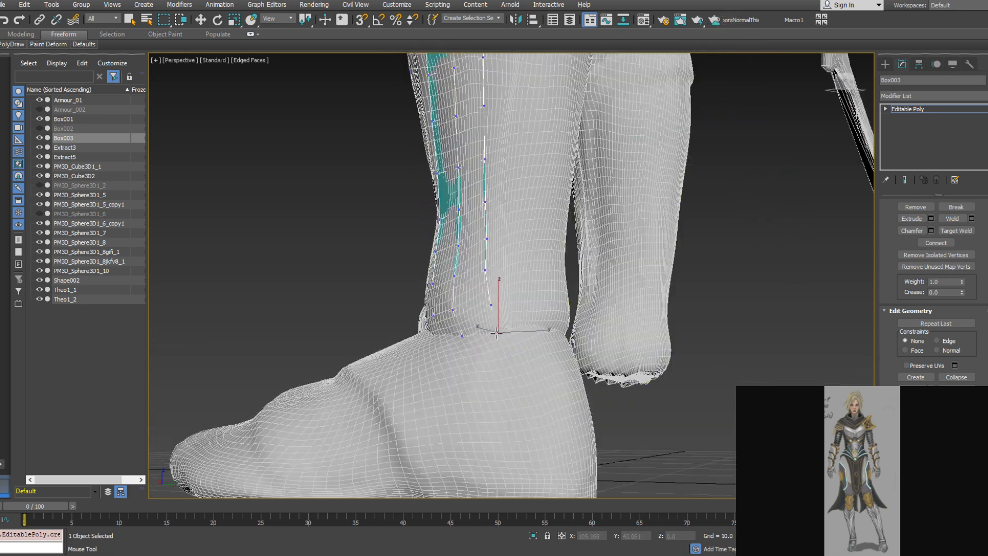
{"action": "key", "text": "F3"}
{"action": "key", "text": "F3"}
{"action": "middle_click_drag", "start_coordinate": [488, 305], "coordinate": [513, 323], "text": "alt"}
{"action": "scroll", "coordinate": [505, 311], "scroll_direction": "up", "scroll_amount": 6}
{"action": "scroll", "coordinate": [504, 310], "scroll_direction": "down", "scroll_amount": 12}
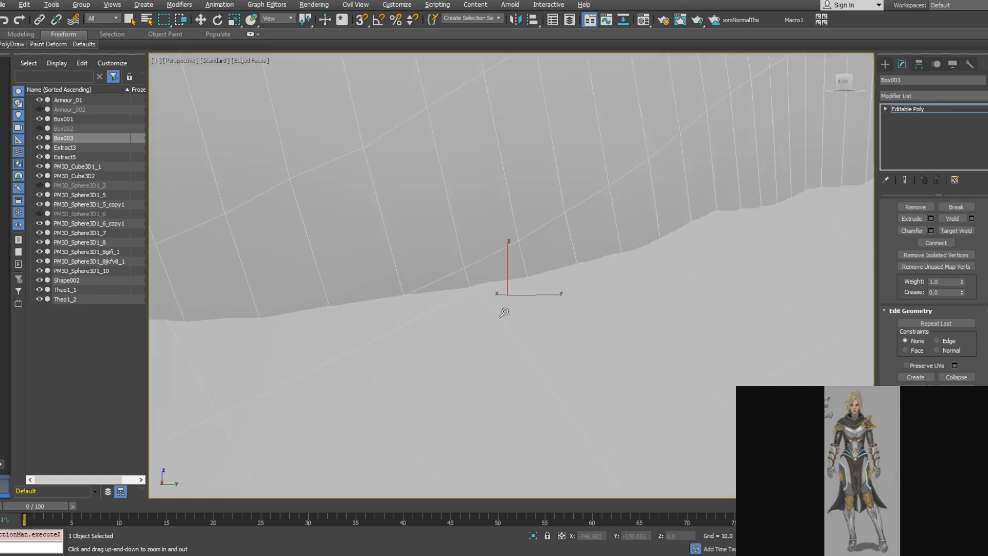
Even out the third column's outer vertices from the ankle up to the upper shin
{"action": "scroll", "coordinate": [504, 306], "scroll_direction": "up", "scroll_amount": 5}
{"action": "middle_click_drag", "start_coordinate": [505, 305], "coordinate": [506, 356], "text": "alt"}
{"action": "middle_click_drag", "start_coordinate": [533, 303], "coordinate": [508, 285], "text": "alt"}
{"action": "left_click_drag", "start_coordinate": [507, 273], "coordinate": [514, 366]}
{"action": "middle_click_drag", "start_coordinate": [520, 255], "coordinate": [509, 237], "text": "alt"}
{"action": "middle_click_drag", "start_coordinate": [508, 236], "coordinate": [502, 273]}
{"action": "left_click_drag", "start_coordinate": [500, 278], "coordinate": [506, 223]}
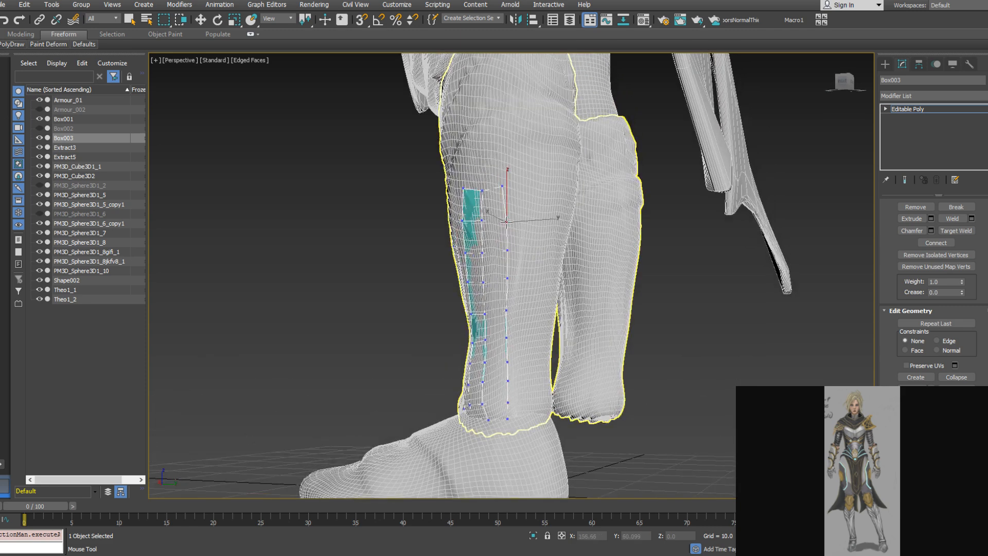
Reposition the outer vertices at the third column's upper end below the knee
{"action": "left_click_drag", "start_coordinate": [502, 186], "coordinate": [509, 192]}
{"action": "middle_click_drag", "start_coordinate": [475, 181], "coordinate": [479, 261], "text": "alt"}
{"action": "left_click_drag", "start_coordinate": [469, 253], "coordinate": [443, 211]}
{"action": "middle_click_drag", "start_coordinate": [446, 212], "coordinate": [468, 207], "text": "alt"}
{"action": "mouse_move", "coordinate": [464, 232]}
{"action": "left_mouse_down"}
{"action": "mouse_move", "coordinate": [484, 237]}
{"action": "mouse_move", "coordinate": [476, 243]}
{"action": "left_mouse_up"}
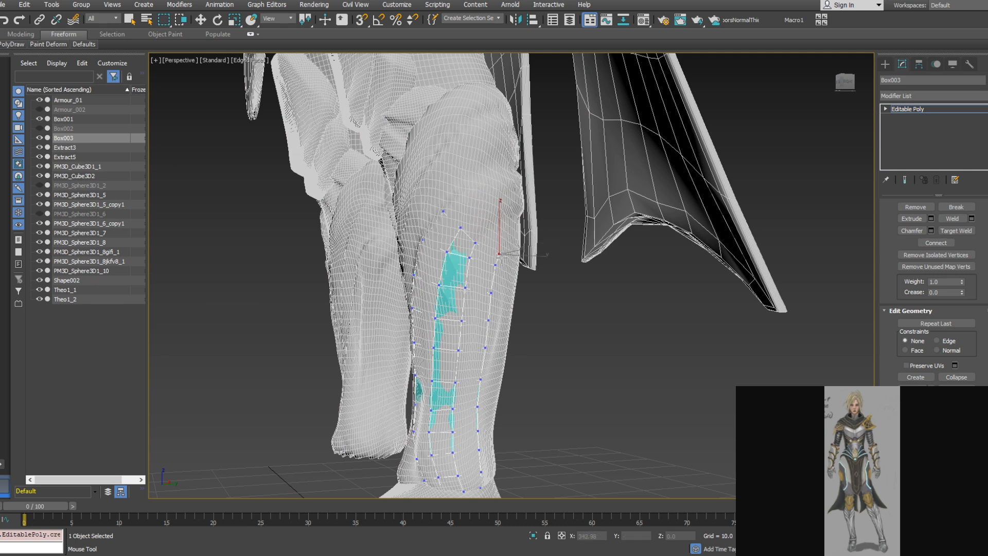
{"action": "middle_click_drag", "start_coordinate": [502, 257], "coordinate": [472, 255], "text": "alt"}
{"action": "left_click_drag", "start_coordinate": [467, 257], "coordinate": [492, 274]}
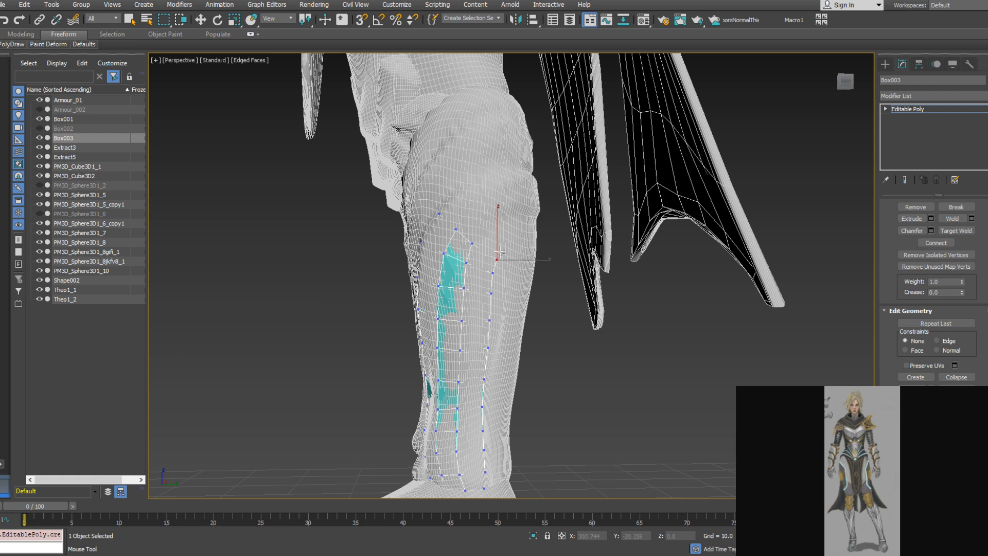
Add another row of vertices above the columns' diagonal upper end and adjust their spacing toward the knee
{"action": "middle_click_drag", "start_coordinate": [500, 252], "coordinate": [486, 258], "text": "alt"}
{"action": "left_click", "coordinate": [459, 195]}
{"action": "left_click", "coordinate": [499, 222]}
{"action": "left_click", "coordinate": [525, 236]}
{"action": "left_click", "coordinate": [480, 209]}
{"action": "left_click", "coordinate": [483, 207]}
{"action": "left_click_drag", "start_coordinate": [462, 193], "coordinate": [470, 190]}
{"action": "left_click", "coordinate": [484, 207]}
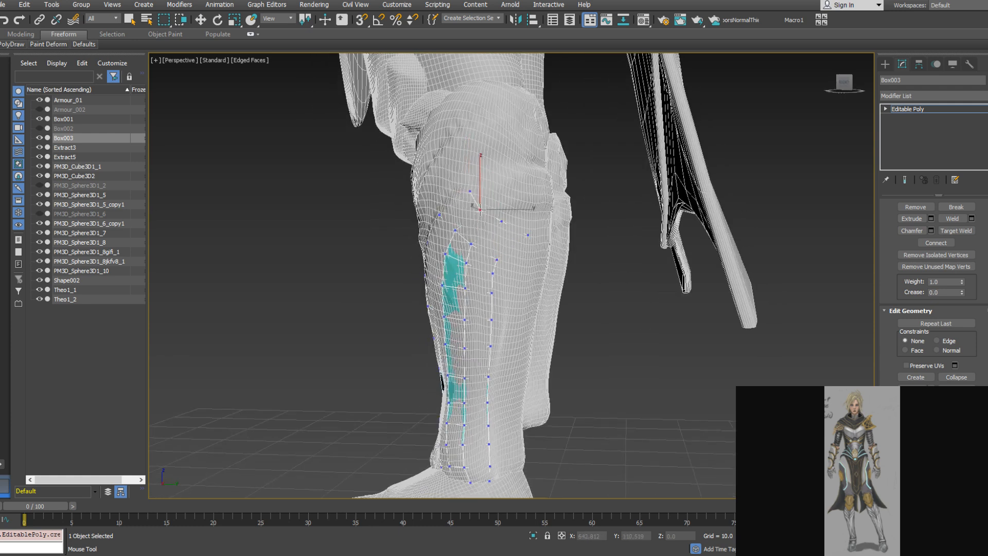
{"action": "left_click_drag", "start_coordinate": [496, 220], "coordinate": [482, 205]}
Extend the third column's top outward by one polygon and weld its corner to the new upper row
{"action": "middle_click_drag", "start_coordinate": [482, 206], "coordinate": [500, 236], "text": "alt"}
{"action": "left_click_drag", "start_coordinate": [509, 247], "coordinate": [504, 271]}
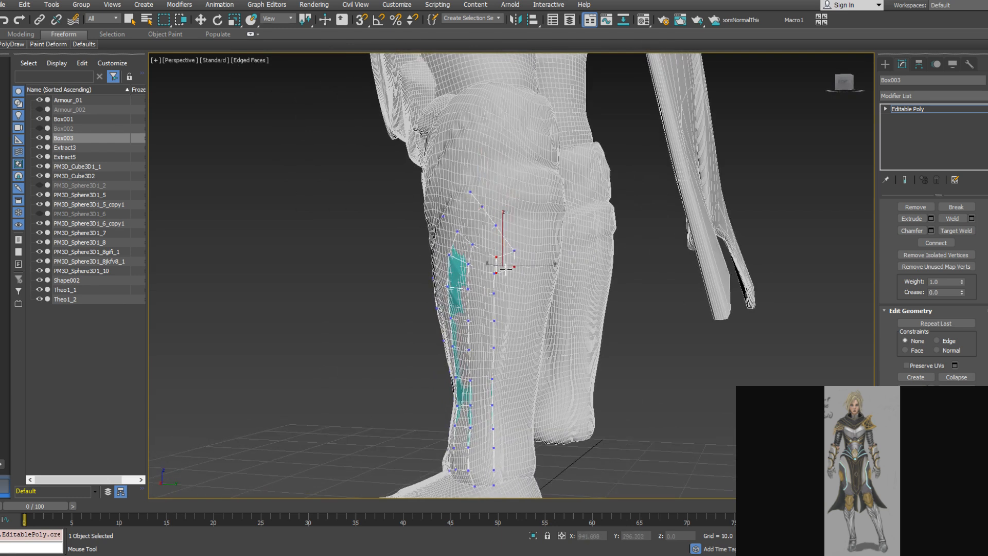
{"action": "middle_click_drag", "start_coordinate": [504, 287], "coordinate": [504, 240]}
{"action": "mouse_move", "coordinate": [18, 45]}
{"action": "left_click", "coordinate": [93, 110]}
{"action": "left_click_drag", "start_coordinate": [495, 226], "coordinate": [505, 191], "text": "shift"}
{"action": "left_click", "coordinate": [496, 178]}
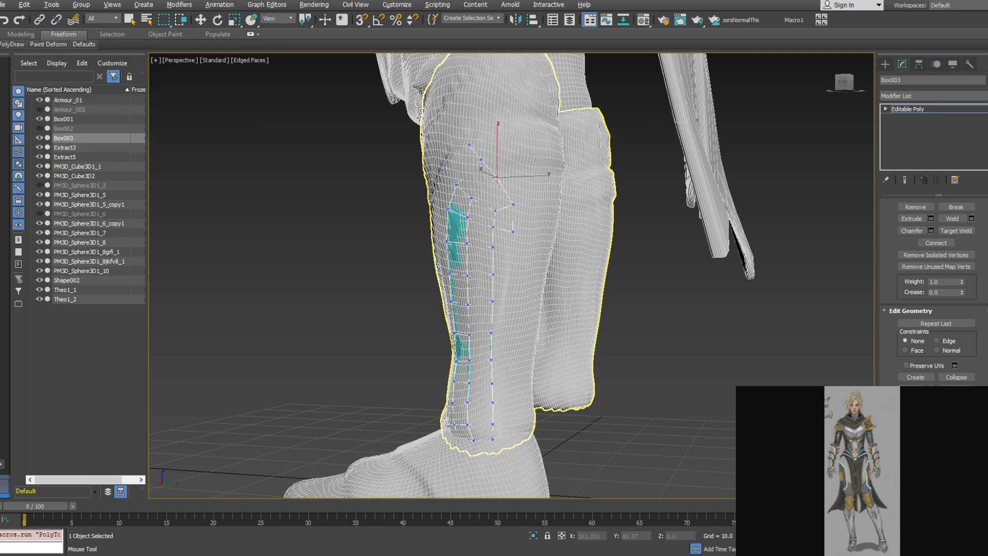
Extend the third column's outer edge into a narrow fourth column and weld its top to the upper polygon's corner
{"action": "mouse_move", "coordinate": [10, 48]}
{"action": "left_click", "coordinate": [97, 90]}
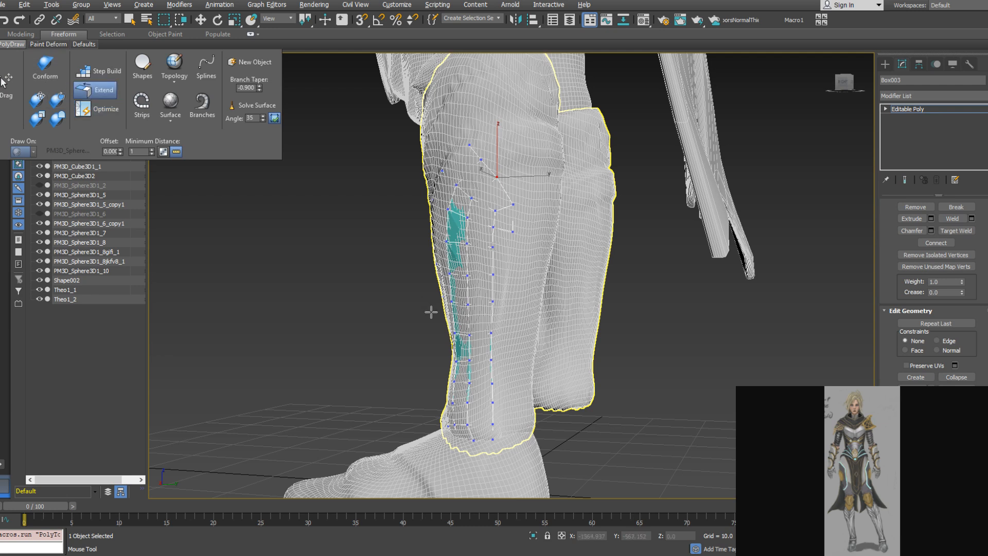
{"action": "left_click_drag", "start_coordinate": [493, 317], "coordinate": [507, 316], "text": "ctrl+shift"}
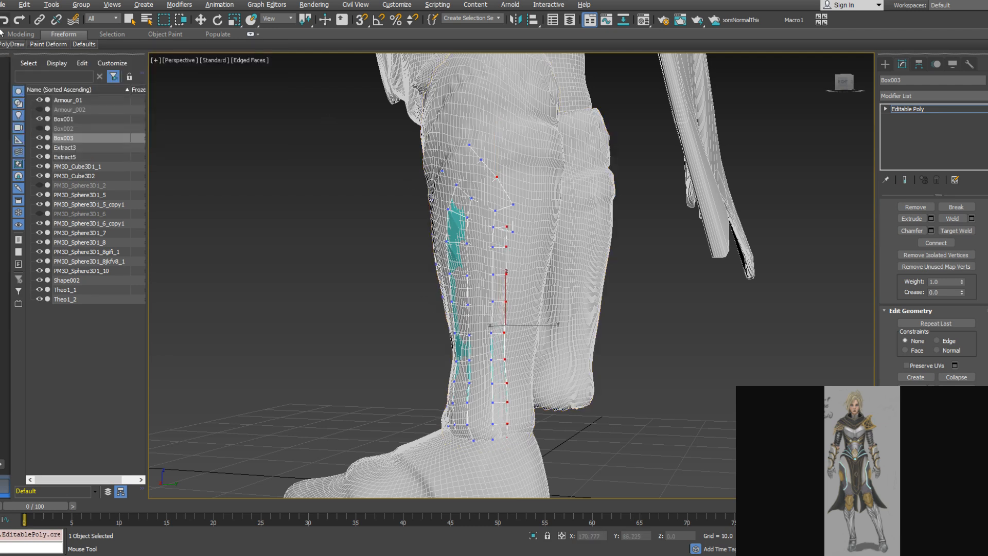
{"action": "mouse_move", "coordinate": [11, 44]}
{"action": "left_click", "coordinate": [109, 117]}
{"action": "left_click_drag", "start_coordinate": [506, 226], "coordinate": [513, 231], "text": "shift"}
{"action": "middle_click_drag", "start_coordinate": [512, 234], "coordinate": [498, 252], "text": "alt"}
{"action": "left_click_drag", "start_coordinate": [506, 247], "coordinate": [513, 251]}
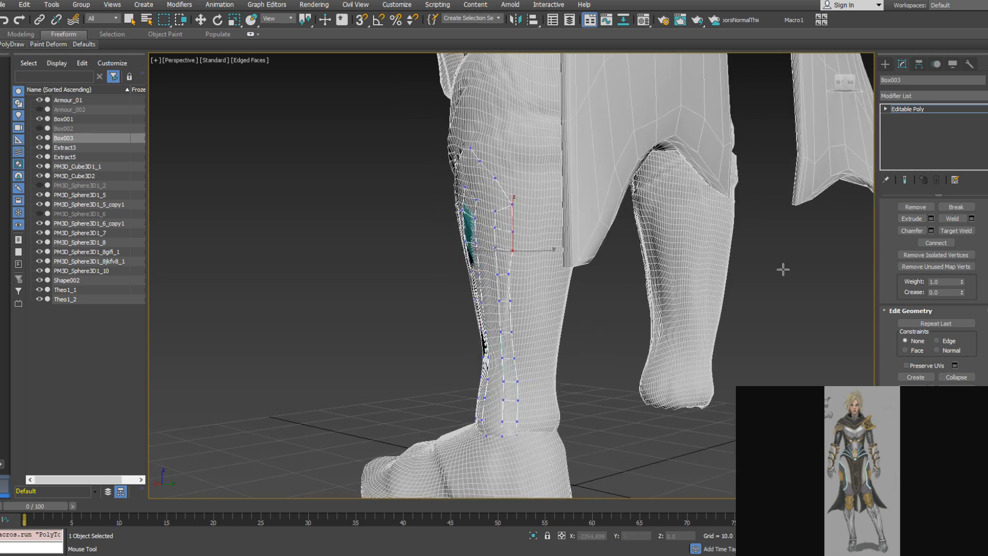
Shift the fourth column's outer vertices outward one by one from the upper shin down to the ankle
{"action": "middle_click_drag", "start_coordinate": [510, 308], "coordinate": [551, 253], "text": "alt"}
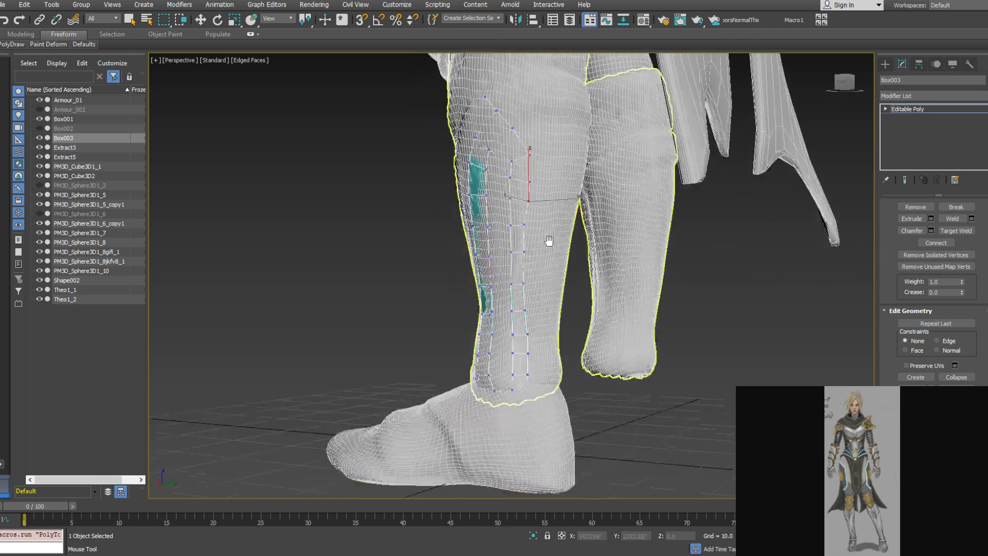
{"action": "scroll", "coordinate": [551, 254], "scroll_direction": "up", "scroll_amount": 3}
{"action": "left_click_drag", "start_coordinate": [514, 214], "coordinate": [520, 218]}
{"action": "left_click_drag", "start_coordinate": [514, 254], "coordinate": [520, 255]}
{"action": "left_click_drag", "start_coordinate": [513, 302], "coordinate": [519, 308]}
{"action": "left_click_drag", "start_coordinate": [515, 341], "coordinate": [518, 345]}
{"action": "middle_click_drag", "start_coordinate": [519, 346], "coordinate": [512, 330], "text": "alt"}
{"action": "middle_click_drag", "start_coordinate": [536, 377], "coordinate": [546, 221]}
{"action": "left_click_drag", "start_coordinate": [529, 304], "coordinate": [530, 299]}
{"action": "middle_click_drag", "start_coordinate": [529, 299], "coordinate": [541, 269], "text": "alt"}
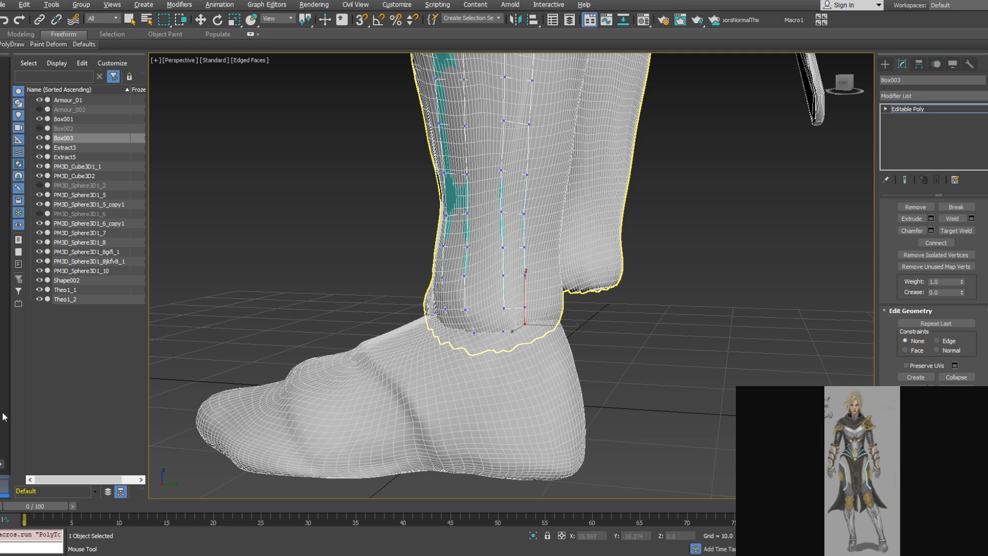
Extend the diagonal edges at the columns' upper end outward into new polygons below the knee
{"action": "middle_click_drag", "start_coordinate": [447, 275], "coordinate": [410, 272], "text": "alt"}
{"action": "scroll", "coordinate": [530, 234], "scroll_direction": "down", "scroll_amount": 3}
{"action": "middle_click_drag", "start_coordinate": [533, 234], "coordinate": [500, 316]}
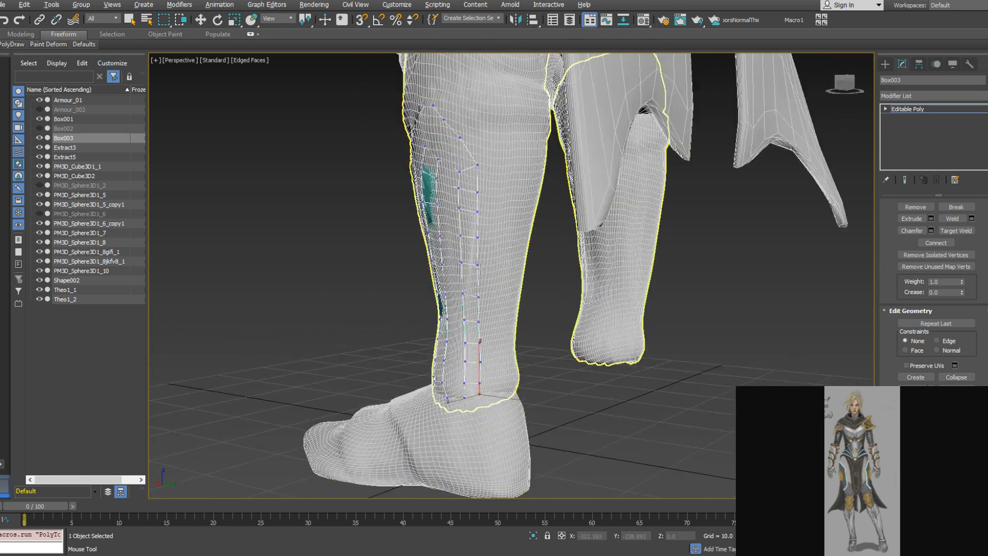
{"action": "middle_click_drag", "start_coordinate": [479, 268], "coordinate": [488, 269], "text": "alt"}
{"action": "mouse_move", "coordinate": [11, 46]}
{"action": "left_click", "coordinate": [97, 89]}
{"action": "middle_click_drag", "start_coordinate": [441, 135], "coordinate": [456, 147], "text": "alt"}
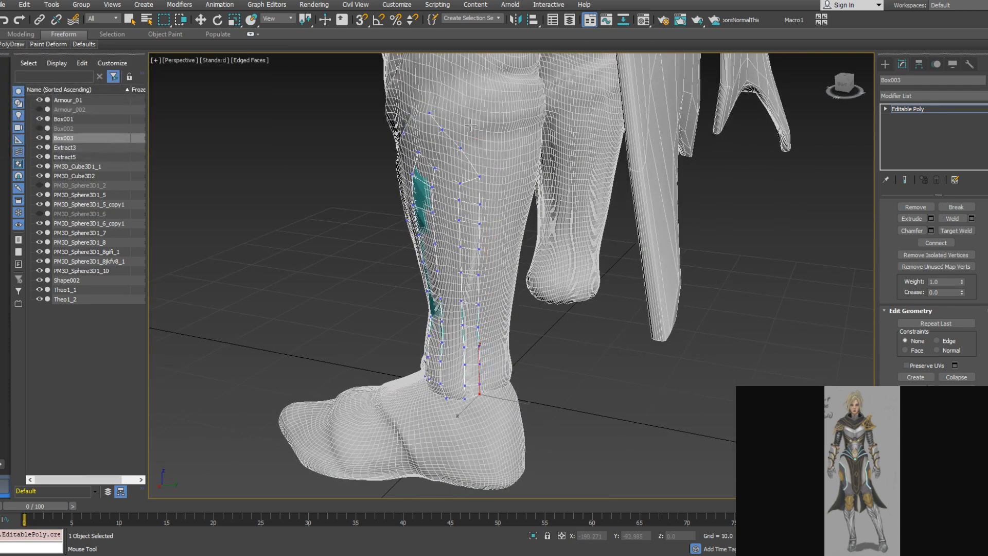
{"action": "left_click_drag", "start_coordinate": [469, 162], "coordinate": [489, 154], "text": "shift"}
{"action": "mouse_move", "coordinate": [451, 119]}
{"action": "left_mouse_down", "text": "ctrl+shift"}
{"action": "mouse_move", "coordinate": [471, 105]}
{"action": "mouse_move", "coordinate": [480, 140]}
{"action": "mouse_move", "coordinate": [470, 117]}
{"action": "left_mouse_up", "text": "ctrl+shift"}
Weld the loose corners of the new upper polygons together with the Optimize tool and tidy their placement
{"action": "mouse_move", "coordinate": [14, 45]}
{"action": "left_click", "coordinate": [96, 110]}
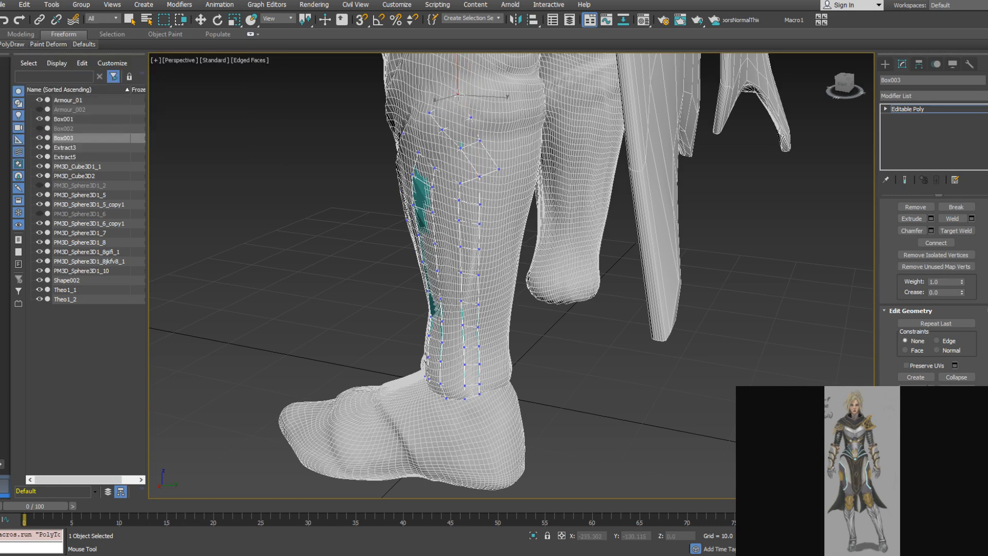
{"action": "mouse_move", "coordinate": [470, 117]}
{"action": "middle_mouse_down", "text": "alt"}
{"action": "mouse_move", "coordinate": [495, 121]}
{"action": "mouse_move", "coordinate": [487, 127]}
{"action": "middle_mouse_up", "text": "alt"}
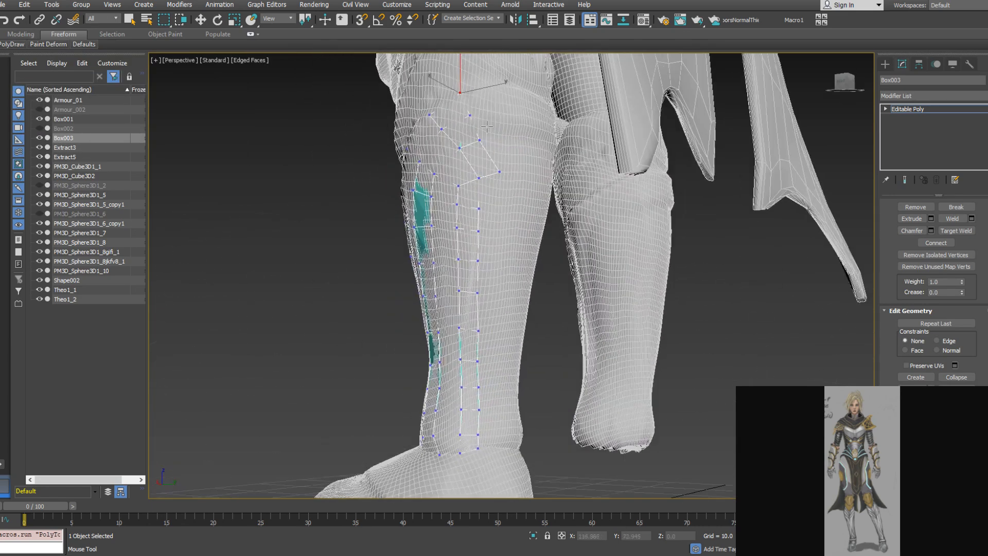
{"action": "left_click", "coordinate": [500, 176]}
{"action": "left_click_drag", "start_coordinate": [479, 140], "coordinate": [477, 114]}
{"action": "middle_click_drag", "start_coordinate": [478, 114], "coordinate": [408, 88], "text": "alt"}
{"action": "left_click", "coordinate": [428, 113]}
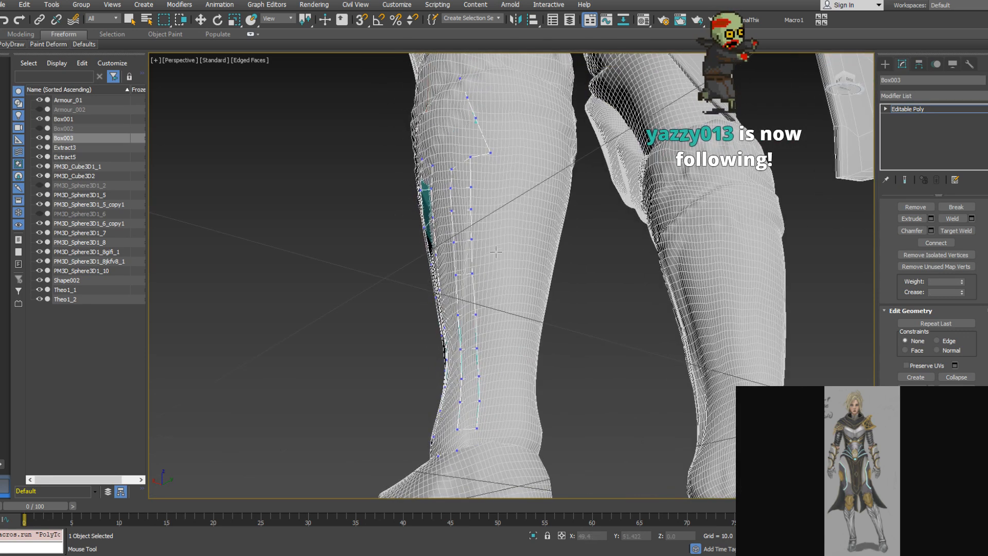
Extend the outermost edge into a fifth narrow column and even out its vertices along the calf
{"action": "mouse_move", "coordinate": [12, 43]}
{"action": "left_click", "coordinate": [82, 89]}
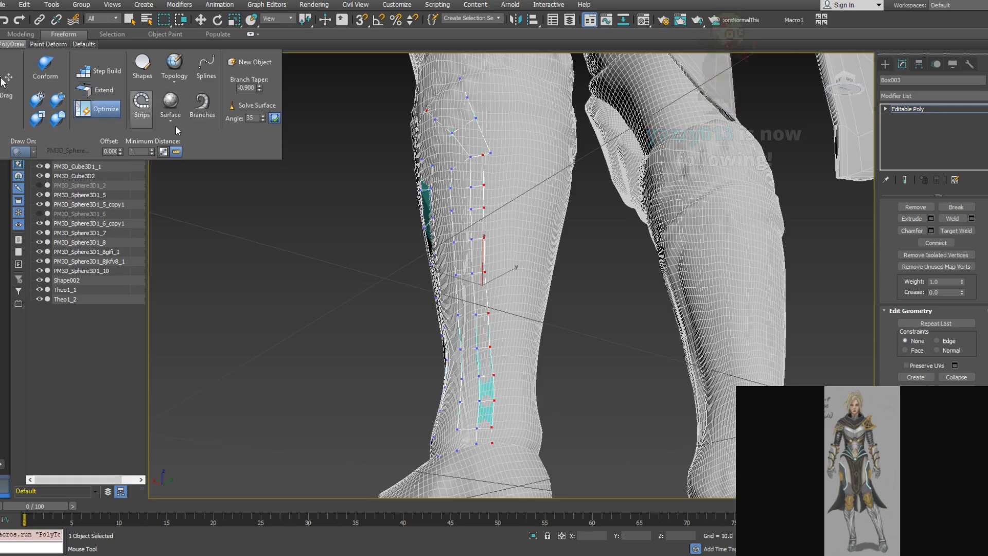
{"action": "middle_click_drag", "start_coordinate": [509, 165], "coordinate": [469, 198], "text": "alt"}
{"action": "left_click_drag", "start_coordinate": [491, 185], "coordinate": [497, 216]}
{"action": "left_click_drag", "start_coordinate": [492, 252], "coordinate": [492, 253]}
{"action": "middle_click_drag", "start_coordinate": [492, 253], "coordinate": [545, 345], "text": "alt"}
{"action": "left_click", "coordinate": [500, 315]}
{"action": "middle_click_drag", "start_coordinate": [504, 168], "coordinate": [494, 296]}
{"action": "scroll", "coordinate": [481, 262], "scroll_direction": "down", "scroll_amount": 3}
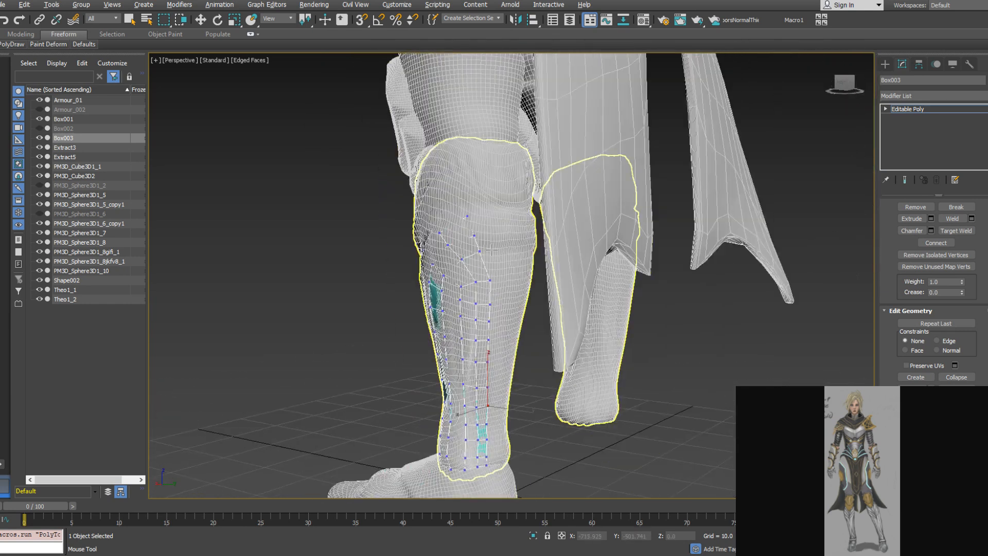
Extend the fifth column's outer edge into another column toward the back of the calf
{"action": "mouse_move", "coordinate": [19, 46]}
{"action": "left_click", "coordinate": [93, 90]}
{"action": "left_click_drag", "start_coordinate": [497, 285], "coordinate": [511, 284], "text": "ctrl+shift"}
{"action": "middle_click_drag", "start_coordinate": [510, 283], "coordinate": [508, 283], "text": "alt"}
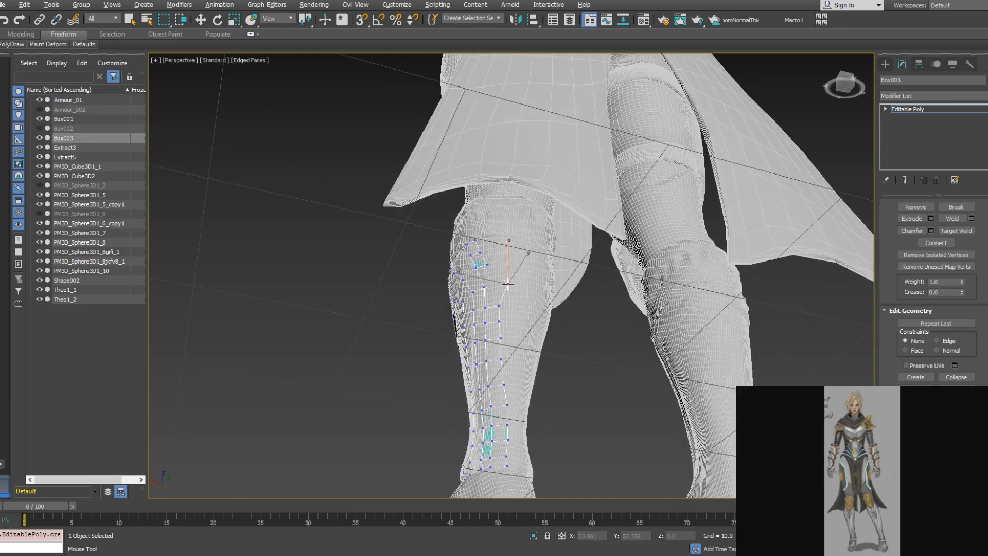
Move the last column's outer vertices toward the middle of the calf's back, from the ankle to below the knee
{"action": "left_click_drag", "start_coordinate": [499, 305], "coordinate": [505, 465], "text": "ctrl+alt+shift"}
{"action": "middle_click_drag", "start_coordinate": [466, 177], "coordinate": [514, 242], "text": "alt"}
{"action": "left_click_drag", "start_coordinate": [502, 244], "coordinate": [518, 224], "text": "ctrl+alt+shift"}
{"action": "left_click_drag", "start_coordinate": [485, 202], "coordinate": [513, 201], "text": "ctrl+alt+shift"}
{"action": "middle_click_drag", "start_coordinate": [513, 201], "coordinate": [529, 215], "text": "alt"}
{"action": "left_click_drag", "start_coordinate": [525, 232], "coordinate": [529, 231], "text": "ctrl+alt+shift"}
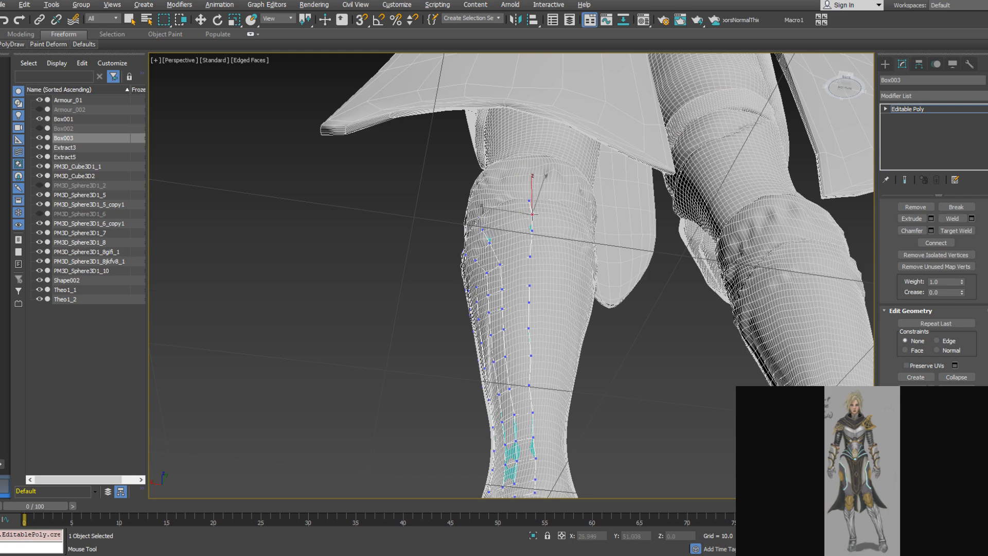
{"action": "middle_click_drag", "start_coordinate": [532, 201], "coordinate": [538, 240], "text": "alt"}
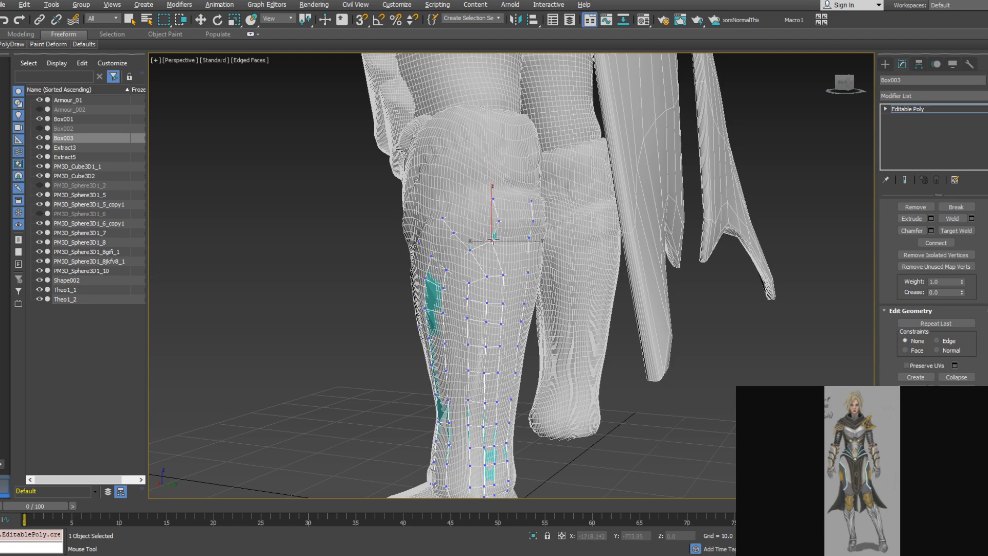
{"action": "middle_click_drag", "start_coordinate": [486, 238], "coordinate": [529, 272], "text": "alt"}
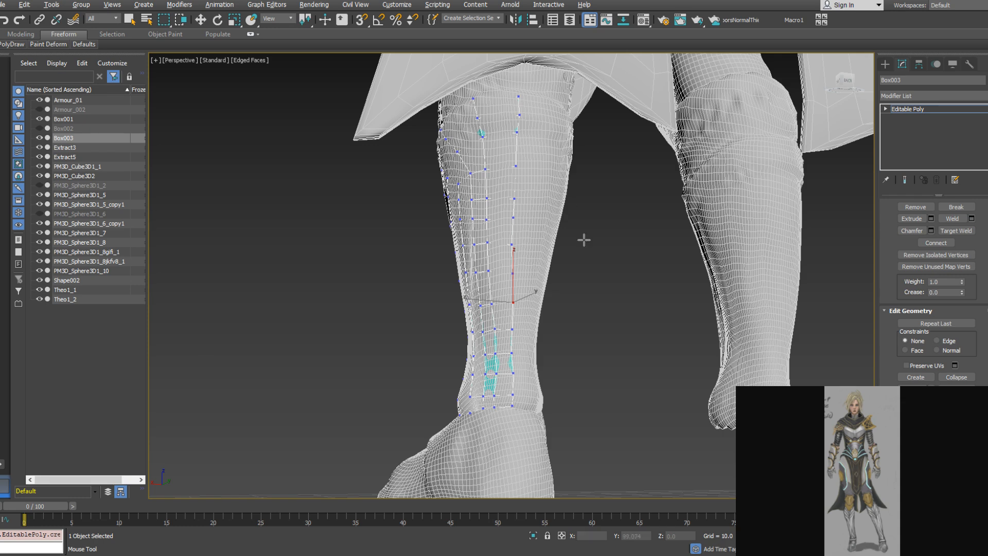
Mirror the shin mesh across the X axis as a copy onto the other leg
{"action": "middle_click_drag", "start_coordinate": [611, 202], "coordinate": [523, 220], "text": "alt"}
{"action": "scroll", "coordinate": [551, 247], "scroll_direction": "down", "scroll_amount": 3}
{"action": "mouse_move", "coordinate": [565, 222]}
{"action": "middle_mouse_down", "text": "alt"}
{"action": "mouse_move", "coordinate": [560, 207]}
{"action": "mouse_move", "coordinate": [593, 227]}
{"action": "mouse_move", "coordinate": [562, 205]}
{"action": "mouse_move", "coordinate": [529, 210]}
{"action": "mouse_move", "coordinate": [542, 242]}
{"action": "mouse_move", "coordinate": [562, 252]}
{"action": "middle_mouse_up", "text": "alt"}
{"action": "scroll", "coordinate": [561, 206], "scroll_direction": "up", "scroll_amount": 2}
{"action": "right_click", "coordinate": [528, 207]}
{"action": "left_click", "coordinate": [515, 20]}
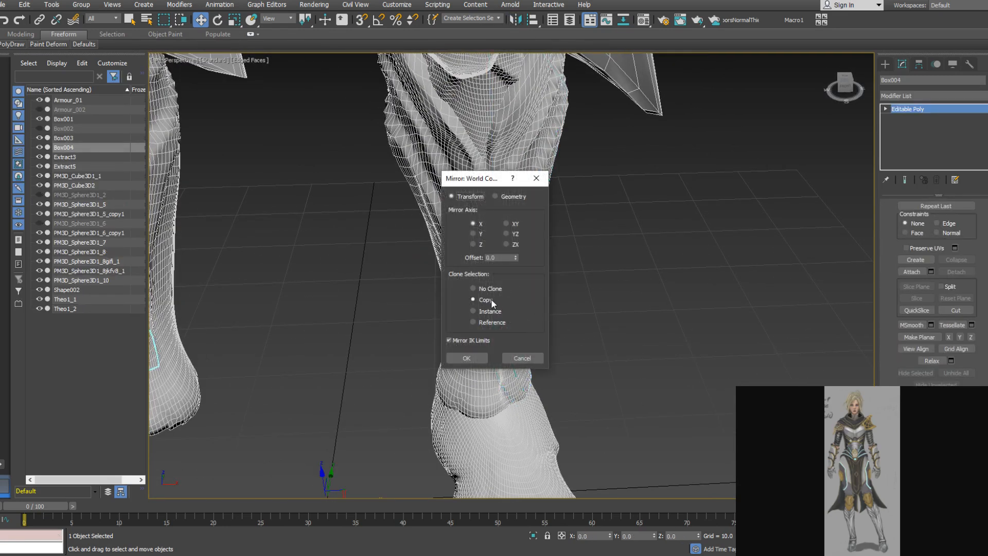
{"action": "left_click", "coordinate": [525, 357]}
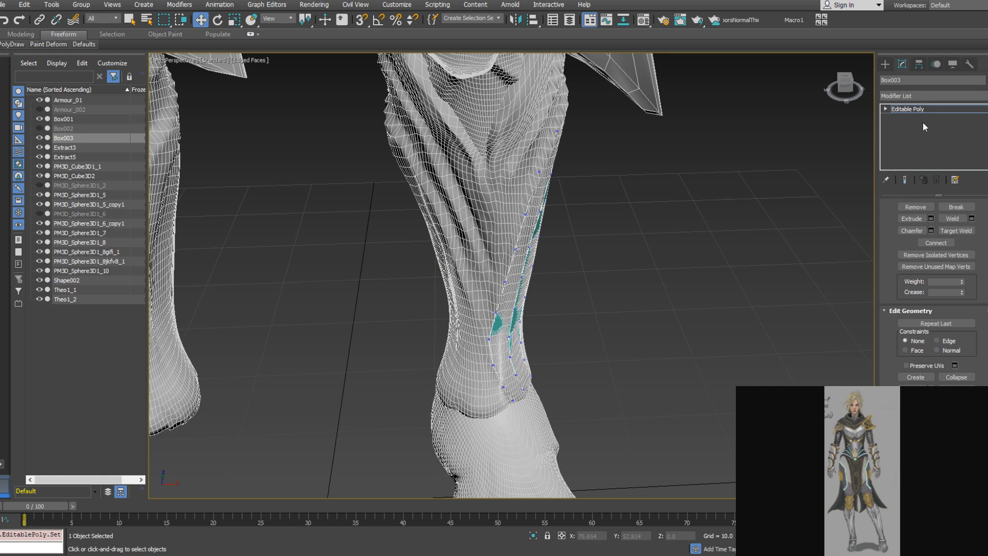
{"action": "left_click", "coordinate": [921, 109]}
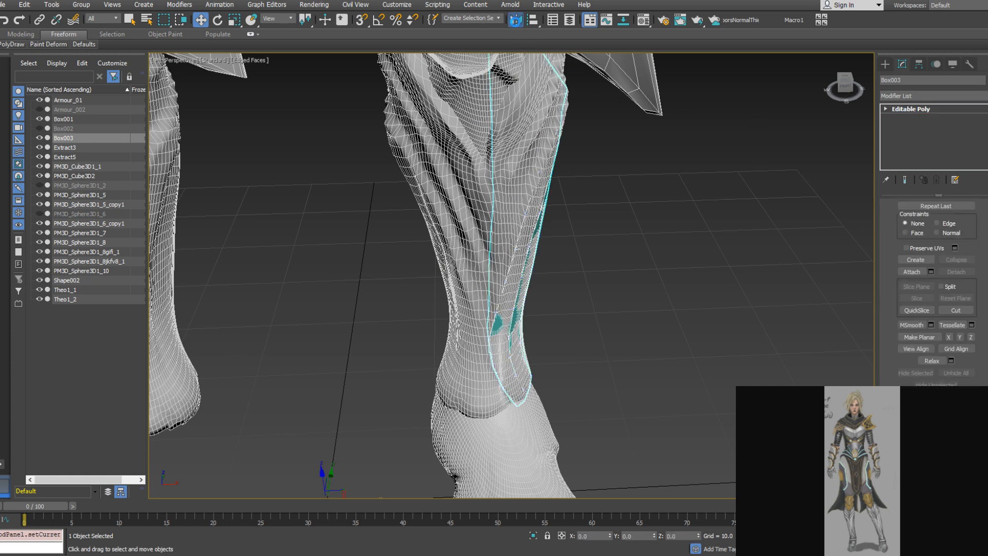
{"action": "left_click", "coordinate": [514, 20]}
{"action": "left_click", "coordinate": [466, 357]}
Select all vertices of the mirrored copy and move them along X onto the inner side of the original leg
{"action": "scroll", "coordinate": [397, 309], "scroll_direction": "down", "scroll_amount": 5}
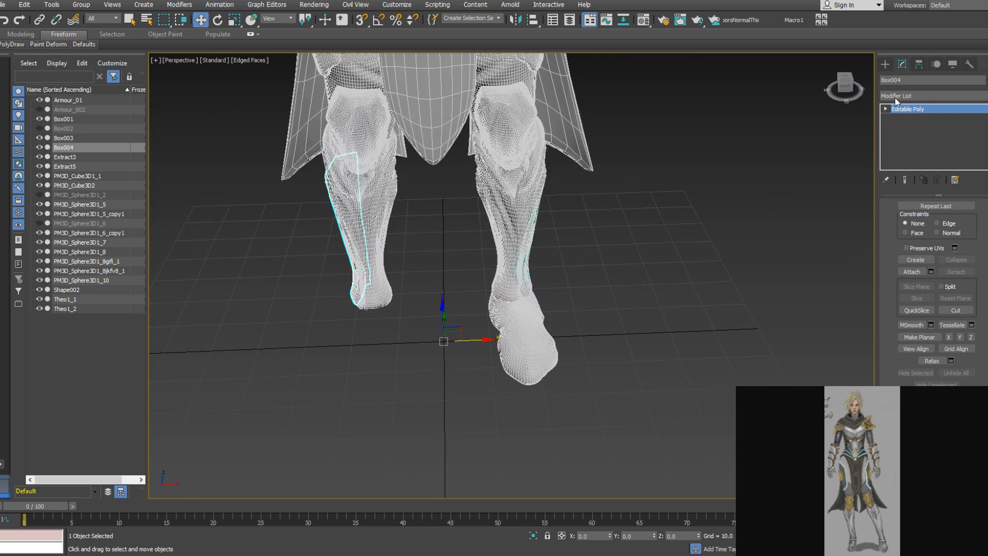
{"action": "left_click", "coordinate": [890, 109]}
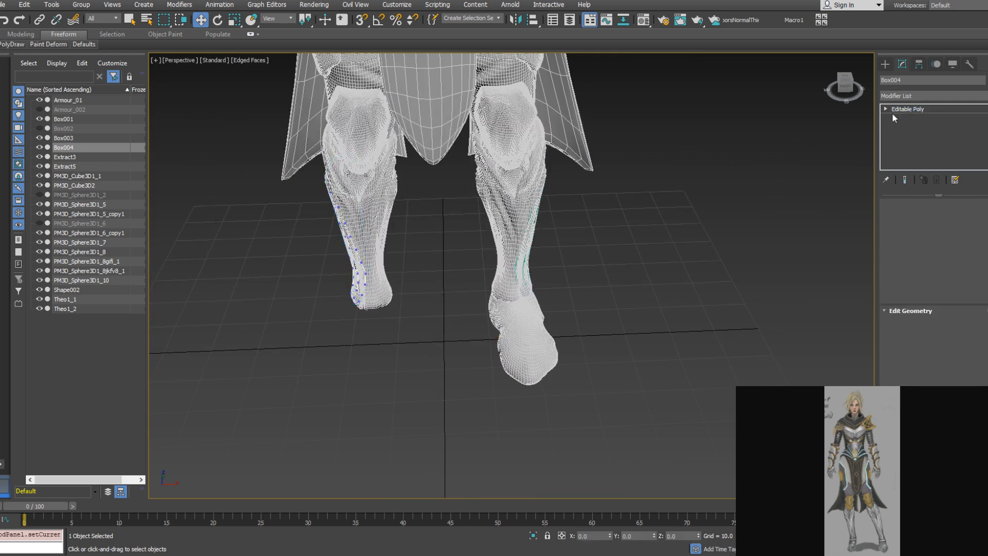
{"action": "left_click", "coordinate": [885, 109]}
{"action": "left_click_drag", "start_coordinate": [425, 436], "coordinate": [425, 436]}
{"action": "left_click_drag", "start_coordinate": [391, 238], "coordinate": [530, 225]}
{"action": "middle_click_drag", "start_coordinate": [556, 223], "coordinate": [356, 209], "text": "alt"}
{"action": "scroll", "coordinate": [528, 224], "scroll_direction": "up", "scroll_amount": 3}
{"action": "mouse_move", "coordinate": [10, 45]}
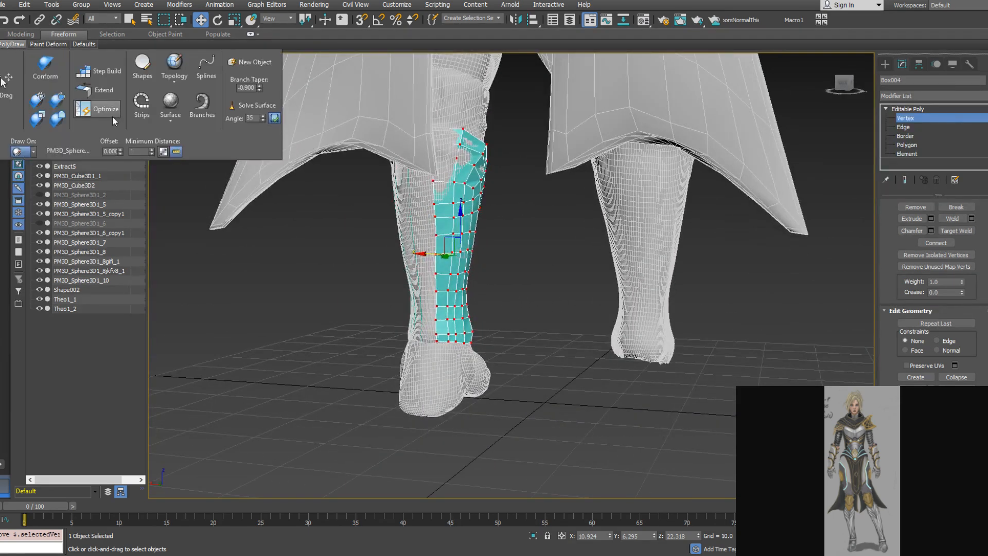
{"action": "left_click", "coordinate": [910, 121]}
Attach the mirrored copy to the original shin mesh
{"action": "middle_click_drag", "start_coordinate": [489, 244], "coordinate": [417, 296], "text": "alt"}
{"action": "scroll", "coordinate": [418, 298], "scroll_direction": "up", "scroll_amount": 3}
{"action": "left_click", "coordinate": [419, 308]}
{"action": "right_click", "coordinate": [418, 308]}
{"action": "left_click", "coordinate": [380, 230]}
{"action": "left_click", "coordinate": [503, 230]}
{"action": "key", "text": "w"}
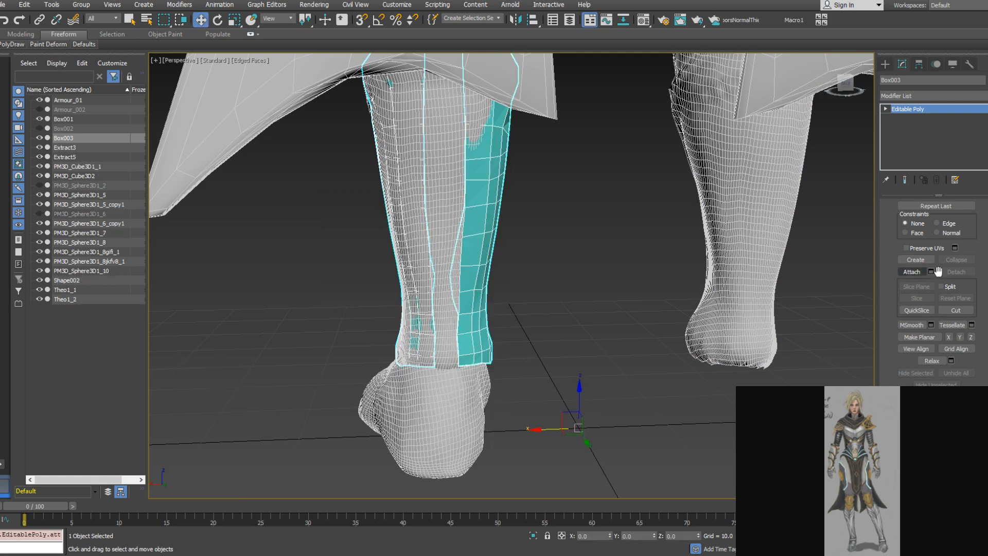
With the Extend tool, pull the inner half's back border vertices across to the outer half's border, from the ankle up the lower calf
{"action": "key", "text": "1"}
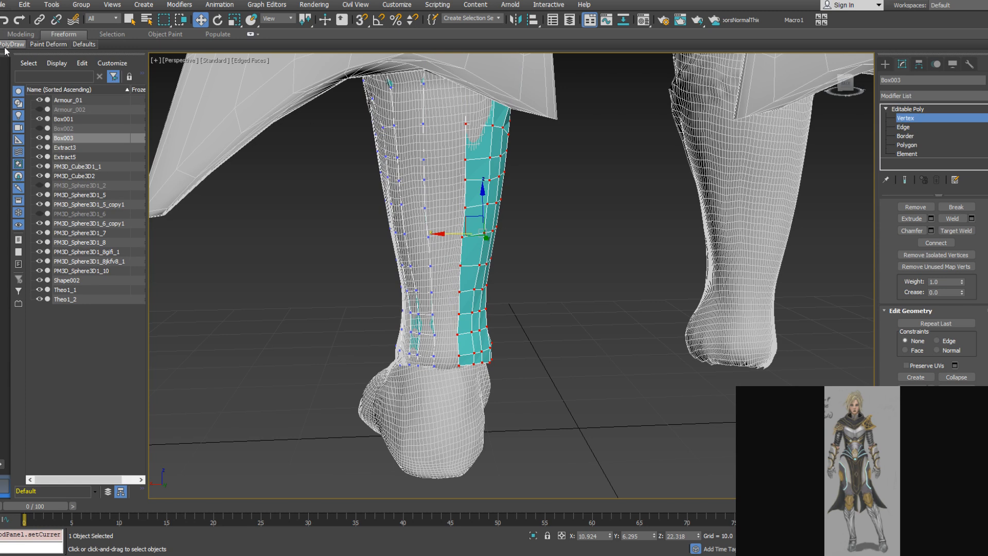
{"action": "mouse_move", "coordinate": [4, 48]}
{"action": "left_click", "coordinate": [97, 109]}
{"action": "middle_click_drag", "start_coordinate": [366, 284], "coordinate": [411, 262], "text": "alt"}
{"action": "scroll", "coordinate": [432, 309], "scroll_direction": "up", "scroll_amount": 2}
{"action": "middle_click_drag", "start_coordinate": [462, 369], "coordinate": [441, 319]}
{"action": "left_click", "coordinate": [448, 275]}
{"action": "left_click", "coordinate": [468, 223]}
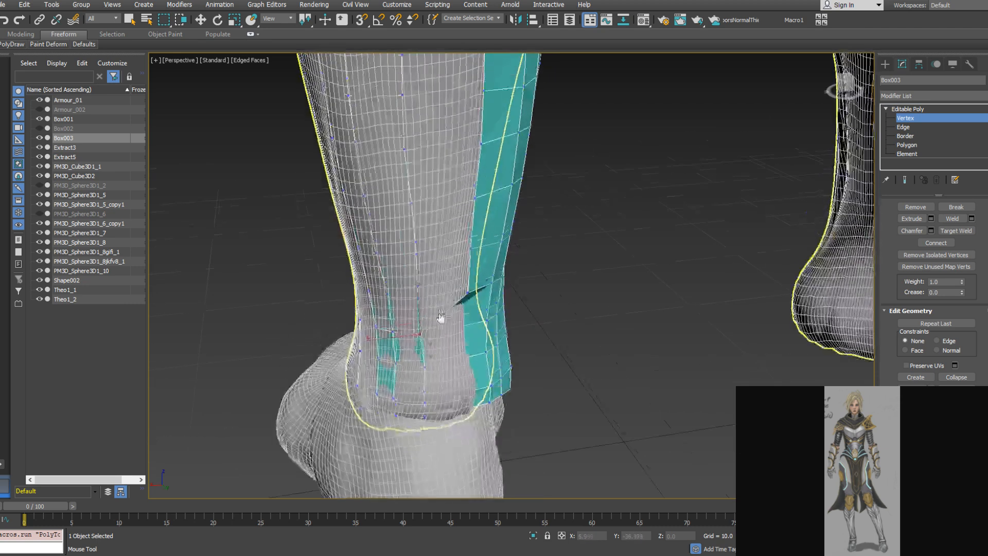
{"action": "left_click", "coordinate": [466, 291]}
{"action": "left_click_drag", "start_coordinate": [468, 251], "coordinate": [418, 252], "text": "shift"}
{"action": "middle_click_drag", "start_coordinate": [431, 236], "coordinate": [428, 319]}
{"action": "left_click_drag", "start_coordinate": [473, 276], "coordinate": [407, 284], "text": "shift"}
{"action": "left_click_drag", "start_coordinate": [407, 235], "coordinate": [403, 234], "text": "shift"}
Close the remaining gap up the calf's back by moving the inner border vertices onto the outer border, up to the back of the knee
{"action": "middle_click_drag", "start_coordinate": [420, 221], "coordinate": [409, 226], "text": "alt"}
{"action": "middle_click_drag", "start_coordinate": [408, 226], "coordinate": [411, 274]}
{"action": "middle_click_drag", "start_coordinate": [411, 274], "coordinate": [409, 207], "text": "alt"}
{"action": "left_click_drag", "start_coordinate": [467, 248], "coordinate": [400, 234], "text": "shift"}
{"action": "left_click_drag", "start_coordinate": [485, 204], "coordinate": [411, 201], "text": "shift"}
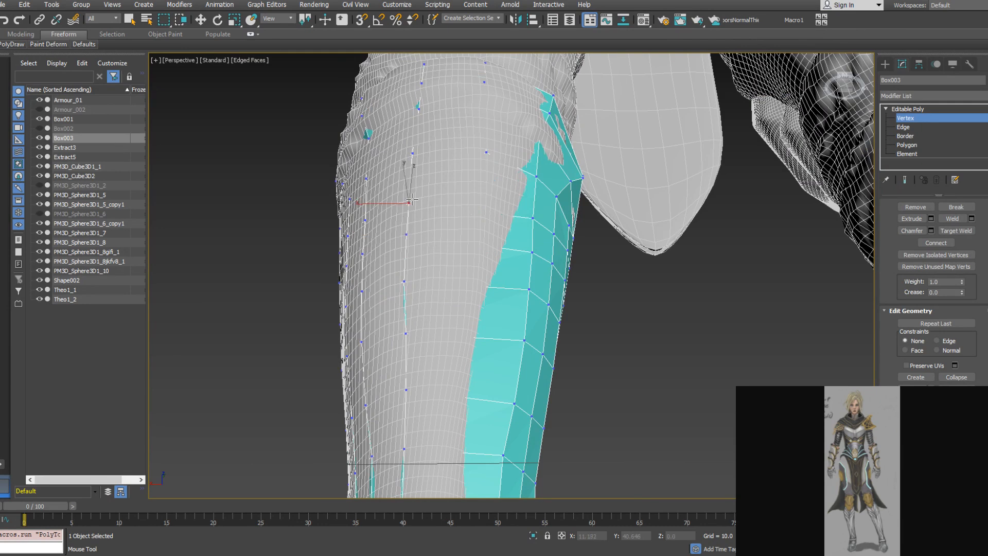
{"action": "left_click_drag", "start_coordinate": [486, 152], "coordinate": [414, 153], "text": "shift"}
{"action": "middle_click_drag", "start_coordinate": [410, 155], "coordinate": [446, 156], "text": "alt"}
{"action": "middle_click_drag", "start_coordinate": [446, 156], "coordinate": [442, 238]}
{"action": "key", "text": "F3"}
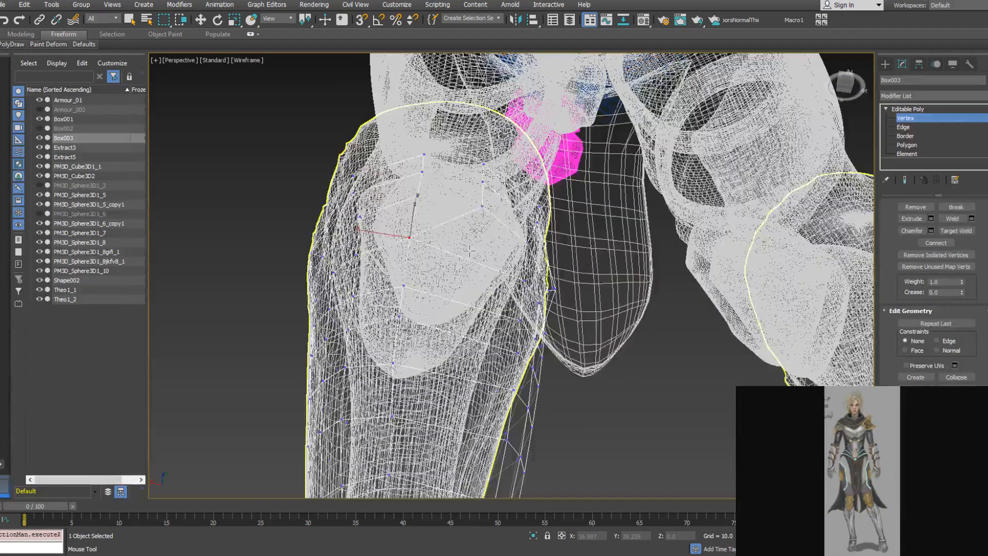
{"action": "middle_click_drag", "start_coordinate": [482, 174], "coordinate": [477, 203], "text": "alt"}
{"action": "left_click", "coordinate": [417, 187]}
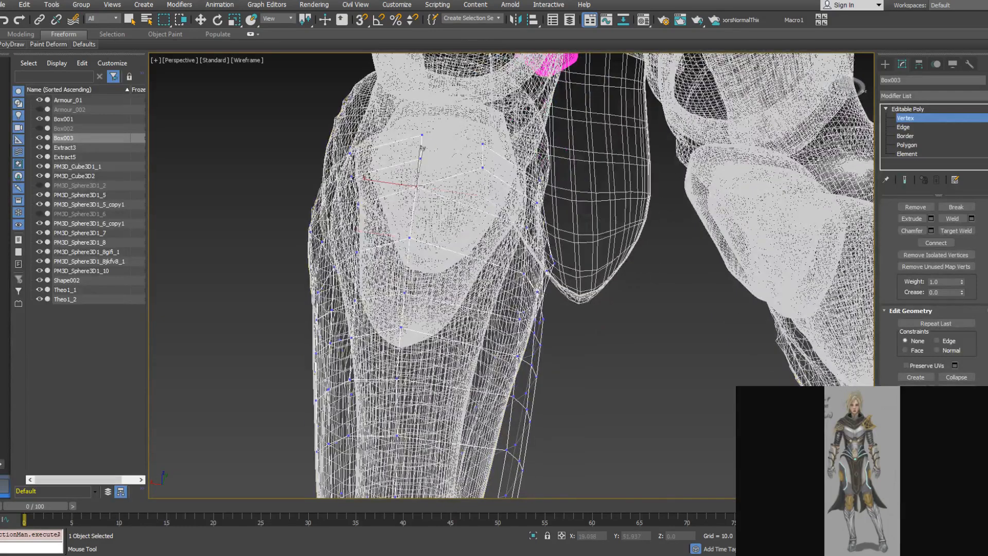
{"action": "left_click_drag", "start_coordinate": [481, 164], "coordinate": [417, 160]}
Move the inner half's selected vertices along X, closer to the inner side of the shin
{"action": "middle_click_drag", "start_coordinate": [482, 149], "coordinate": [517, 347], "text": "alt"}
{"action": "middle_click_drag", "start_coordinate": [506, 394], "coordinate": [569, 454], "text": "alt"}
{"action": "middle_click_drag", "start_coordinate": [485, 53], "coordinate": [295, 161], "text": "alt"}
{"action": "key", "text": "alt+x"}
{"action": "key", "text": "alt+x"}
{"action": "left_click_drag", "start_coordinate": [543, 344], "coordinate": [543, 344]}
{"action": "key", "text": "F3"}
{"action": "middle_click_drag", "start_coordinate": [546, 365], "coordinate": [563, 308], "text": "alt"}
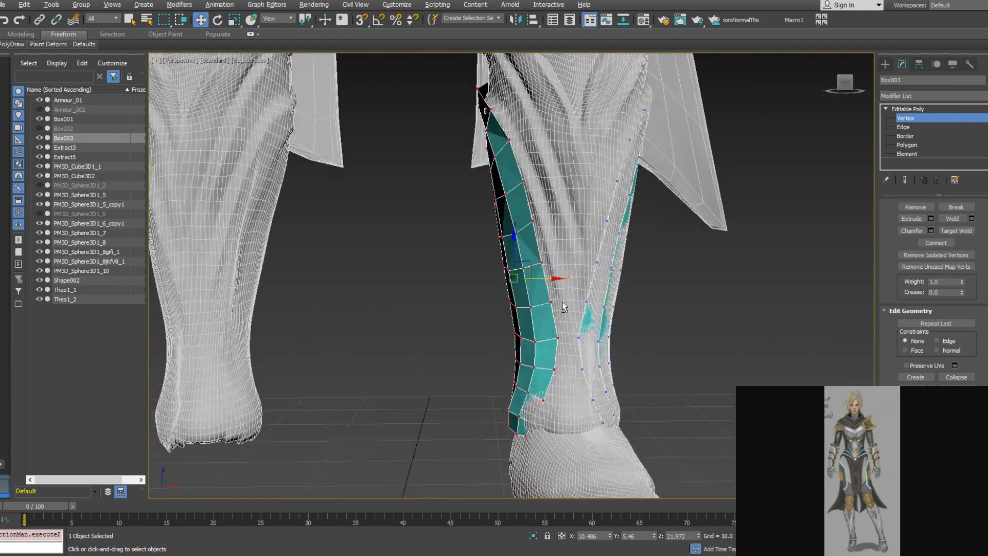
{"action": "left_click_drag", "start_coordinate": [552, 281], "coordinate": [569, 279]}
{"action": "middle_click_drag", "start_coordinate": [569, 278], "coordinate": [709, 282], "text": "alt"}
Fit the inner half of the mesh onto the leg surface with a conform brush, undoing the first stroke
{"action": "mouse_move", "coordinate": [8, 45]}
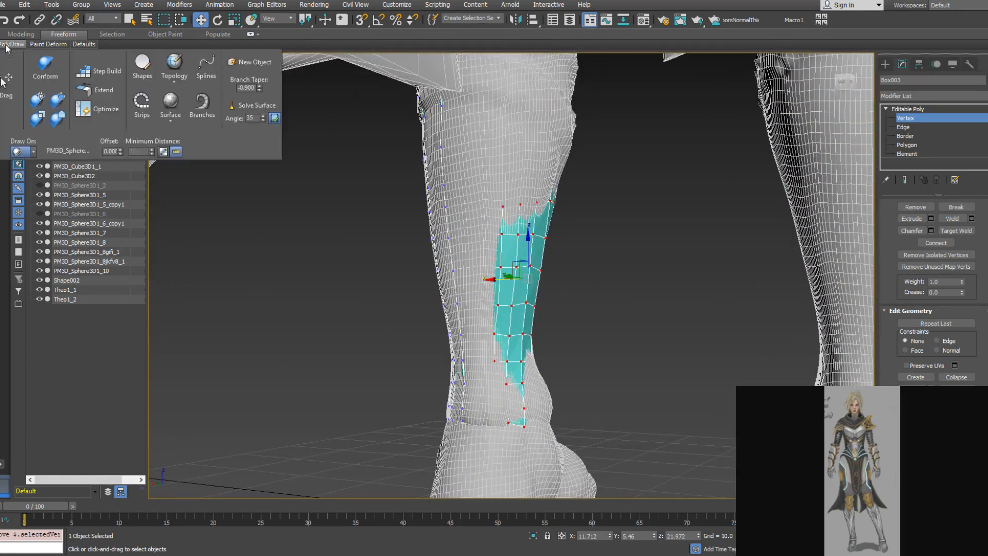
{"action": "left_click", "coordinate": [61, 118]}
{"action": "left_click_drag", "start_coordinate": [500, 282], "coordinate": [479, 212]}
{"action": "key", "text": "ctrl+z"}
{"action": "middle_click_drag", "start_coordinate": [520, 247], "coordinate": [411, 235], "text": "alt"}
{"action": "mouse_move", "coordinate": [508, 268]}
{"action": "left_mouse_down"}
{"action": "mouse_move", "coordinate": [520, 316]}
{"action": "mouse_move", "coordinate": [503, 212]}
{"action": "mouse_move", "coordinate": [497, 222]}
{"action": "mouse_move", "coordinate": [528, 272]}
{"action": "mouse_move", "coordinate": [531, 355]}
{"action": "left_mouse_up"}
{"action": "mouse_move", "coordinate": [531, 355]}
{"action": "middle_mouse_down", "text": "alt"}
{"action": "mouse_move", "coordinate": [538, 396]}
{"action": "mouse_move", "coordinate": [512, 375]}
{"action": "mouse_move", "coordinate": [490, 376]}
{"action": "mouse_move", "coordinate": [435, 312]}
{"action": "middle_mouse_up", "text": "alt"}
With the Extend tool, shift the inner half's front border vertices back toward the inner side, from mid-shin up to the knee
{"action": "mouse_move", "coordinate": [11, 43]}
{"action": "left_click", "coordinate": [100, 91]}
{"action": "middle_click_drag", "start_coordinate": [551, 301], "coordinate": [518, 305], "text": "alt"}
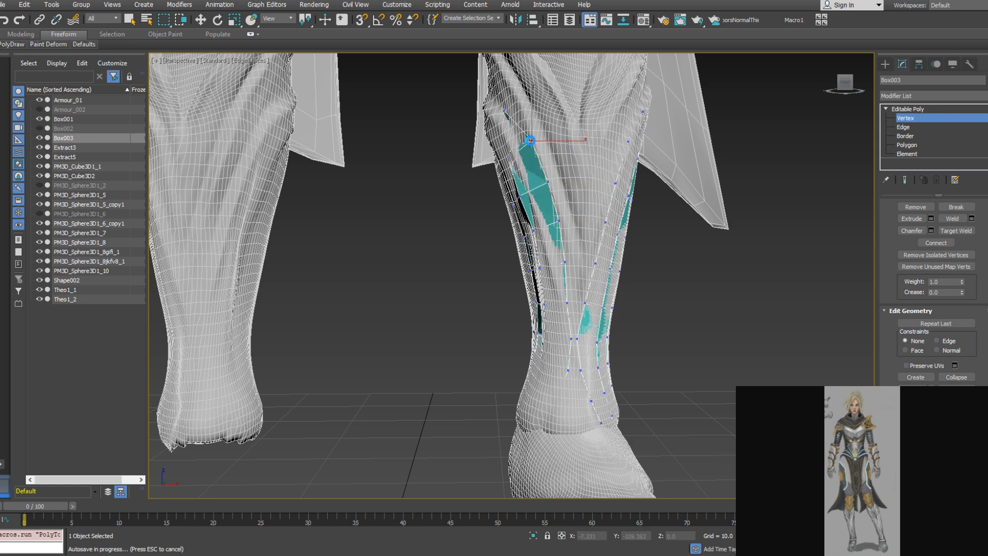
{"action": "middle_click_drag", "start_coordinate": [534, 131], "coordinate": [539, 255], "text": "alt"}
{"action": "middle_click_drag", "start_coordinate": [564, 334], "coordinate": [553, 233], "text": "alt"}
{"action": "left_click", "coordinate": [568, 330]}
{"action": "left_click_drag", "start_coordinate": [565, 250], "coordinate": [549, 255]}
{"action": "left_click_drag", "start_coordinate": [555, 211], "coordinate": [535, 215]}
{"action": "middle_click_drag", "start_coordinate": [536, 219], "coordinate": [565, 218], "text": "alt"}
{"action": "left_click_drag", "start_coordinate": [539, 170], "coordinate": [521, 176]}
{"action": "left_click_drag", "start_coordinate": [510, 138], "coordinate": [502, 146]}
{"action": "middle_click_drag", "start_coordinate": [502, 146], "coordinate": [518, 150], "text": "alt"}
{"action": "key", "text": "F3"}
{"action": "key", "text": "F3"}
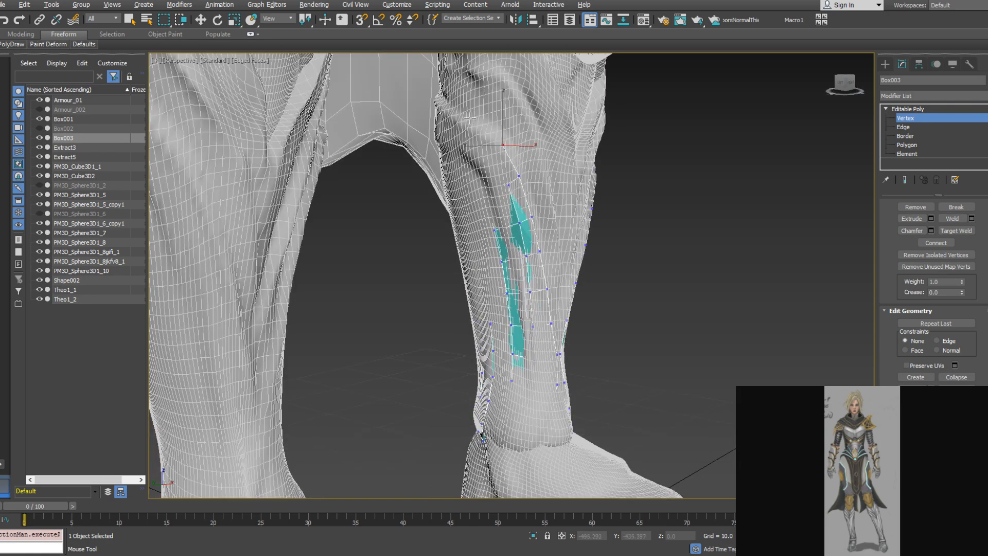
Raise the inner half's upper vertices just below the knee and shift them toward the inner side
{"action": "middle_click_drag", "start_coordinate": [502, 125], "coordinate": [535, 203], "text": "alt"}
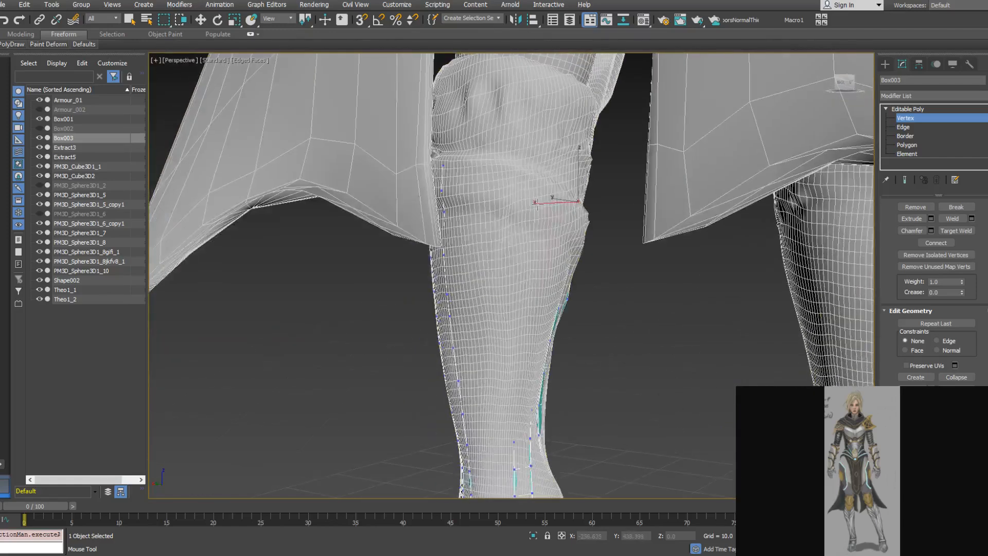
{"action": "key", "text": "F3"}
{"action": "key", "text": "F3"}
{"action": "left_click", "coordinate": [517, 166]}
{"action": "middle_click_drag", "start_coordinate": [514, 170], "coordinate": [541, 154], "text": "alt"}
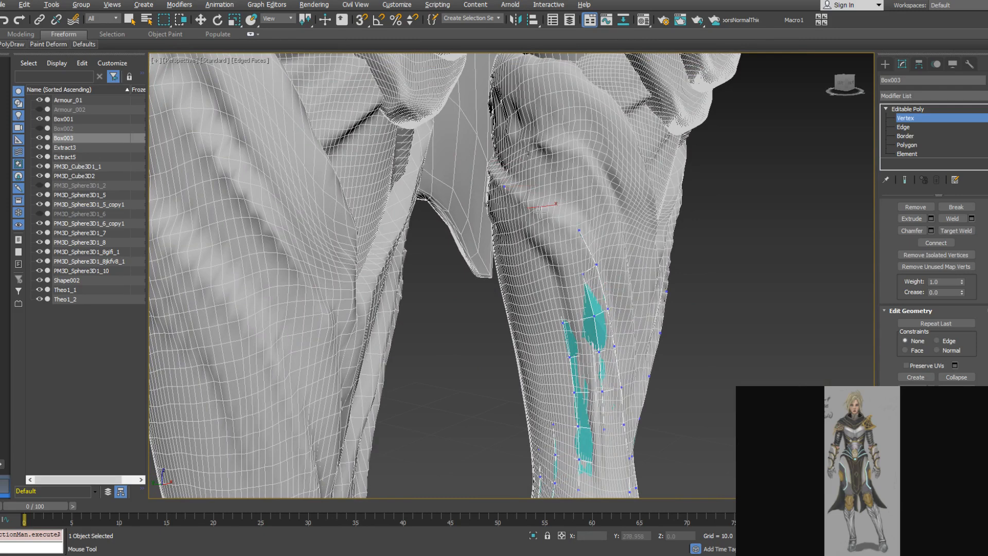
{"action": "middle_click_drag", "start_coordinate": [538, 210], "coordinate": [562, 220], "text": "alt"}
{"action": "left_click_drag", "start_coordinate": [583, 229], "coordinate": [566, 213]}
{"action": "middle_click_drag", "start_coordinate": [592, 219], "coordinate": [543, 234], "text": "alt"}
{"action": "left_click_drag", "start_coordinate": [604, 262], "coordinate": [593, 249]}
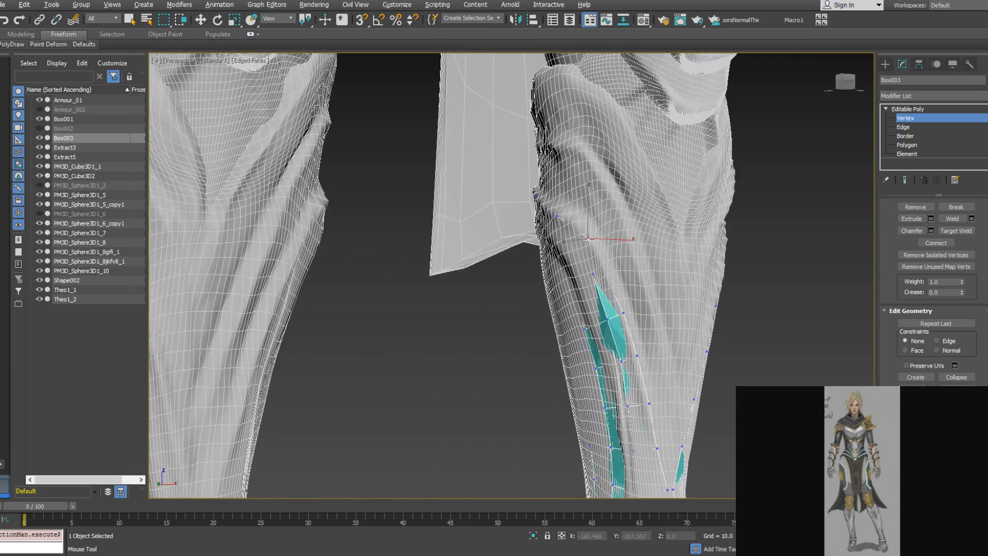
{"action": "left_click_drag", "start_coordinate": [623, 312], "coordinate": [616, 296]}
Examine the shin mesh in wireframe from all sides, from the knee down to the ankle
{"action": "middle_click_drag", "start_coordinate": [616, 297], "coordinate": [637, 302], "text": "alt"}
{"action": "mouse_move", "coordinate": [14, 46]}
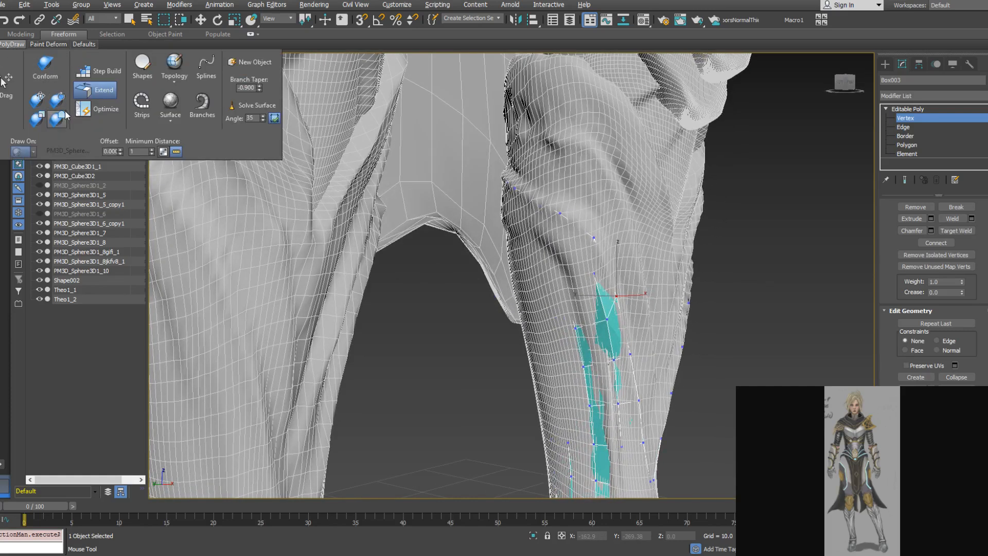
{"action": "left_click", "coordinate": [58, 118]}
{"action": "middle_click_drag", "start_coordinate": [412, 367], "coordinate": [363, 331]}
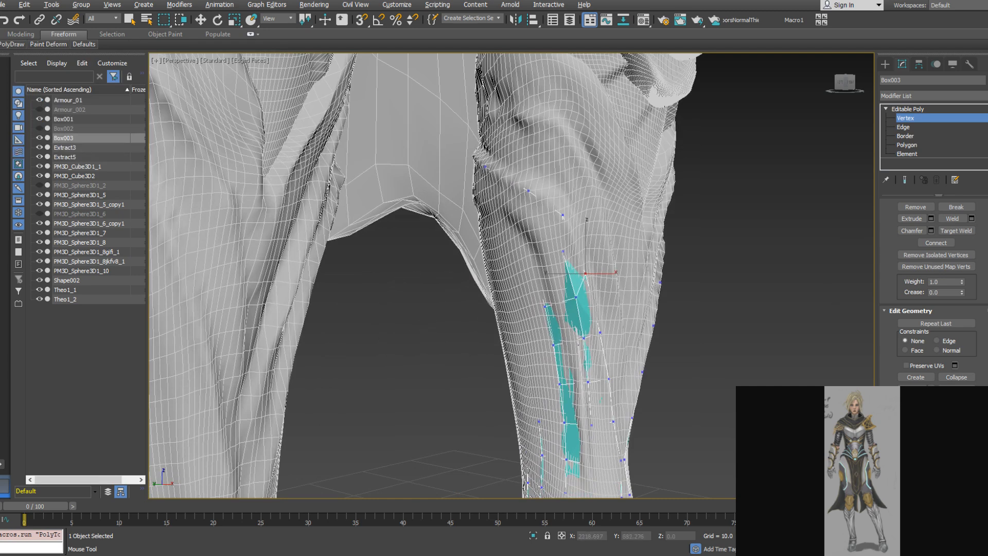
{"action": "scroll", "coordinate": [551, 319], "scroll_direction": "down", "scroll_amount": 4}
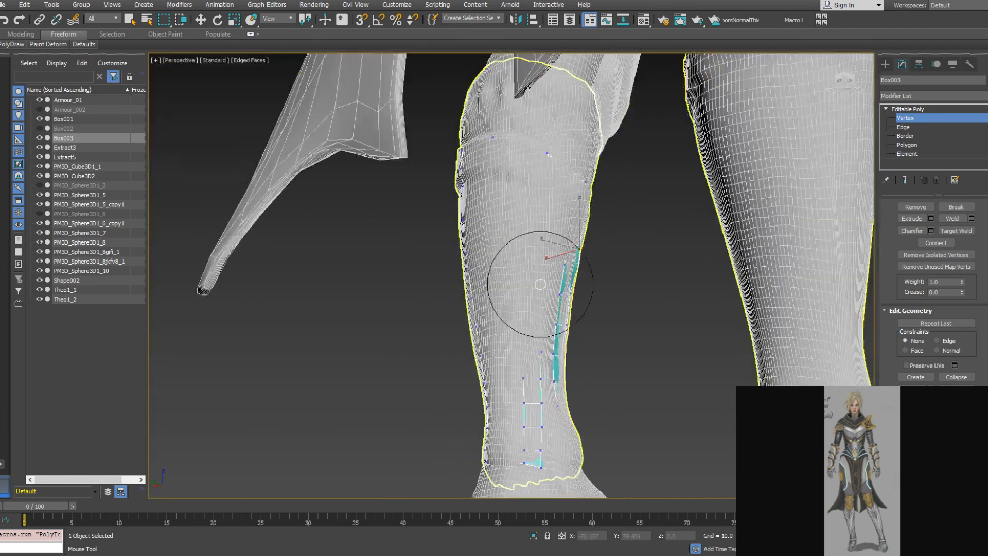
{"action": "mouse_move", "coordinate": [507, 292]}
{"action": "middle_mouse_down", "text": "alt"}
{"action": "mouse_move", "coordinate": [511, 308]}
{"action": "mouse_move", "coordinate": [504, 255]}
{"action": "middle_mouse_up", "text": "alt"}
{"action": "key", "text": "F3"}
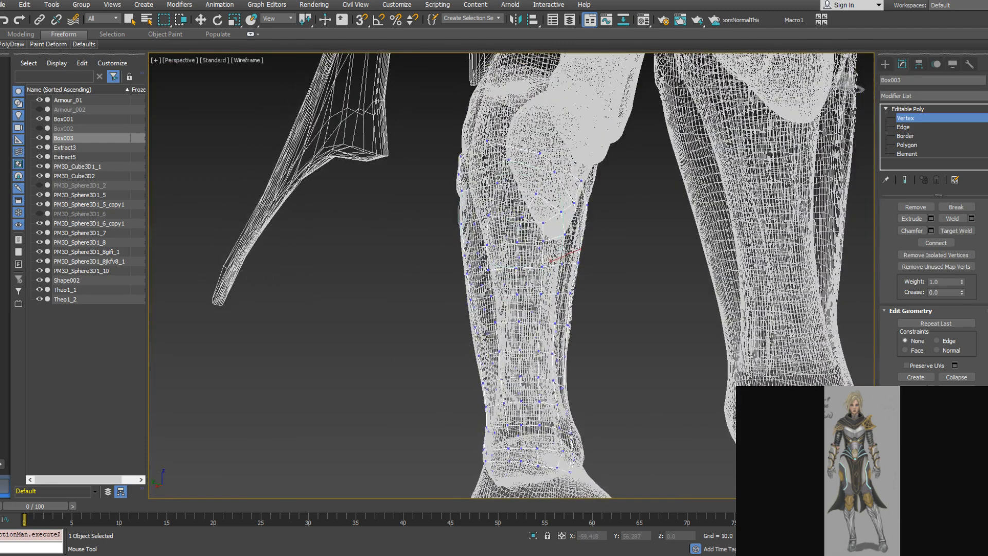
{"action": "middle_click_drag", "start_coordinate": [455, 213], "coordinate": [449, 239], "text": "alt"}
{"action": "scroll", "coordinate": [449, 240], "scroll_direction": "up", "scroll_amount": 5}
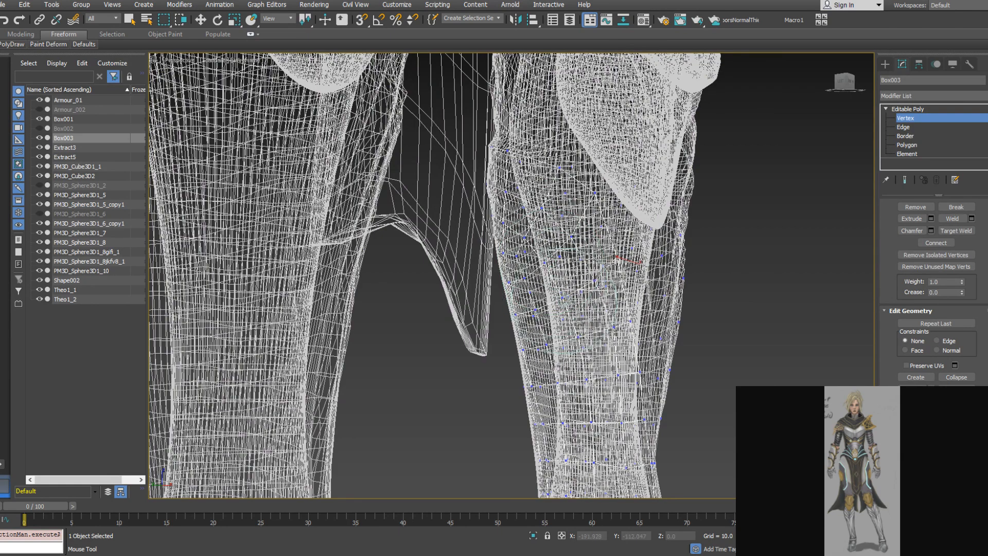
{"action": "middle_click_drag", "start_coordinate": [572, 419], "coordinate": [515, 324]}
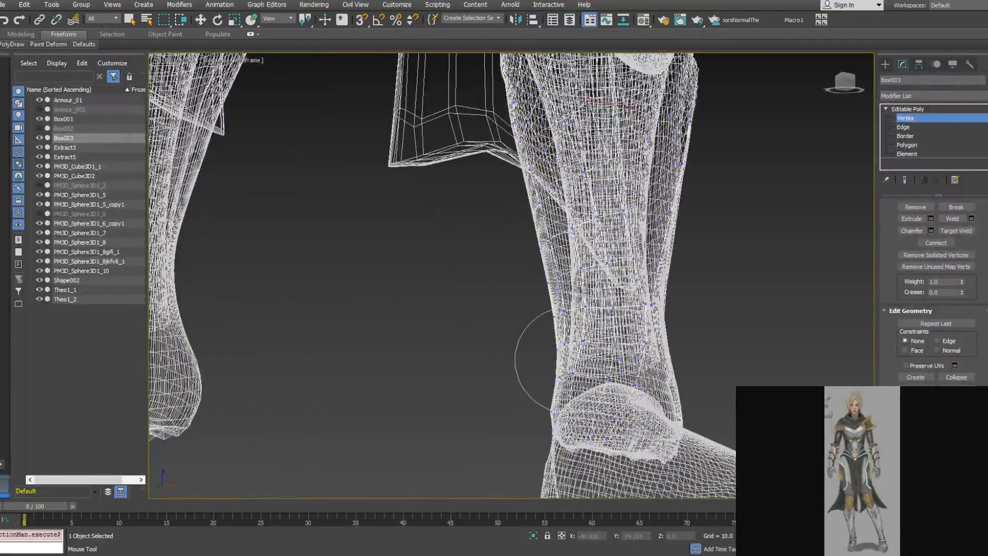
{"action": "middle_click_drag", "start_coordinate": [575, 369], "coordinate": [698, 378], "text": "alt"}
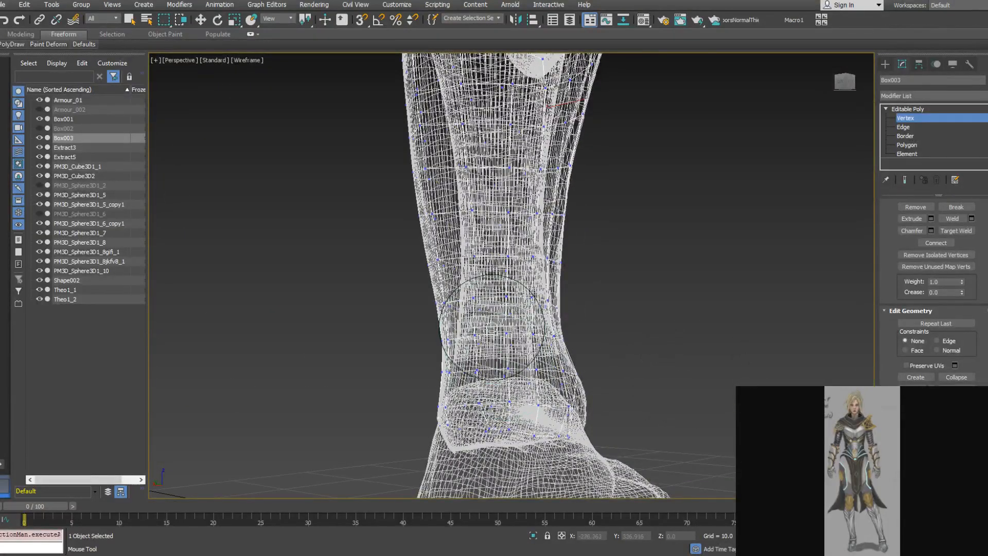
{"action": "middle_click_drag", "start_coordinate": [458, 126], "coordinate": [465, 247]}
{"action": "scroll", "coordinate": [466, 252], "scroll_direction": "down", "scroll_amount": 3}
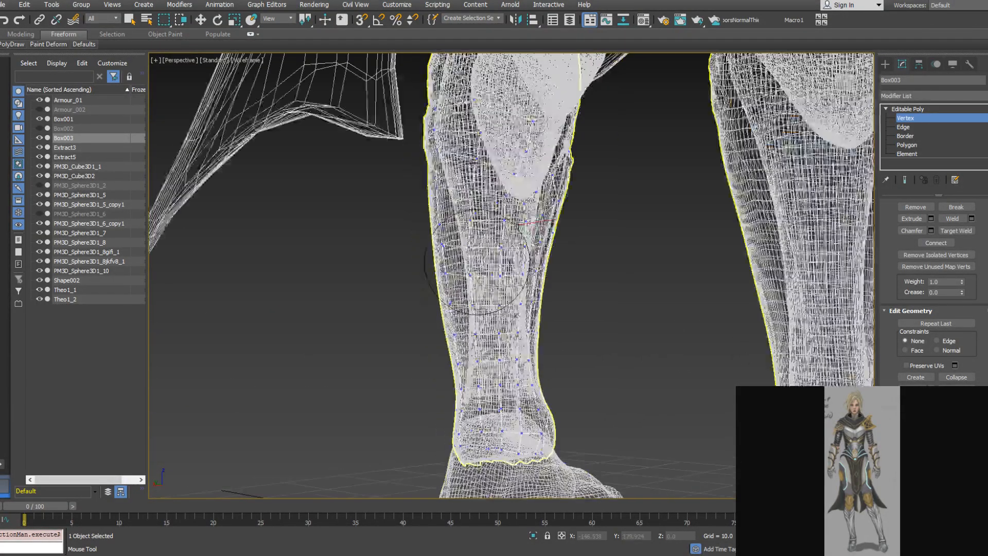
{"action": "mouse_move", "coordinate": [465, 177]}
{"action": "middle_mouse_down", "text": "alt"}
{"action": "mouse_move", "coordinate": [437, 208]}
{"action": "mouse_move", "coordinate": [471, 195]}
{"action": "middle_mouse_up", "text": "alt"}
{"action": "scroll", "coordinate": [471, 195], "scroll_direction": "up", "scroll_amount": 3}
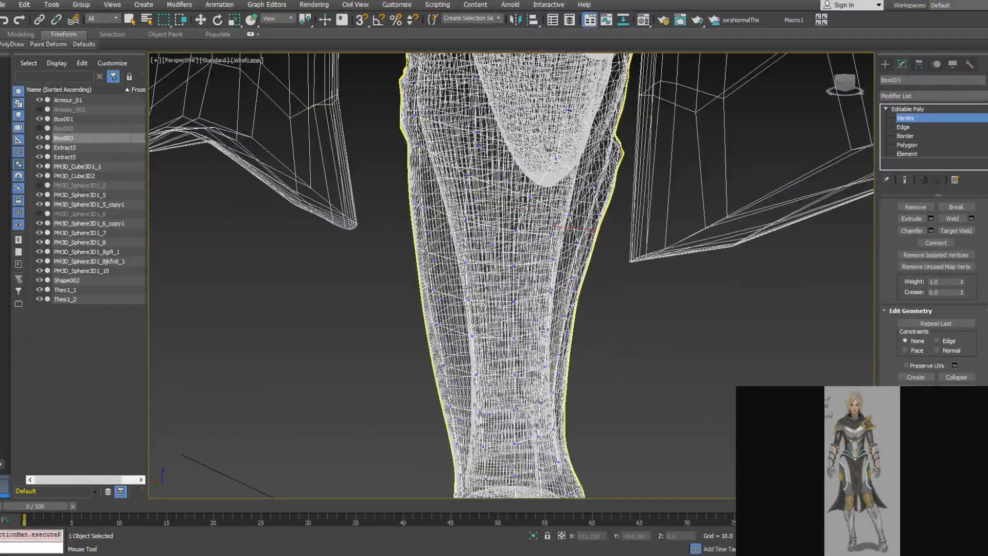
{"action": "middle_click_drag", "start_coordinate": [471, 195], "coordinate": [537, 206], "text": "alt"}
{"action": "scroll", "coordinate": [515, 211], "scroll_direction": "down", "scroll_amount": 3}
{"action": "middle_click_drag", "start_coordinate": [416, 218], "coordinate": [520, 206], "text": "alt"}
{"action": "left_click_drag", "start_coordinate": [417, 219], "coordinate": [416, 234], "text": "alt"}
{"action": "middle_click_drag", "start_coordinate": [416, 234], "coordinate": [414, 229], "text": "alt"}
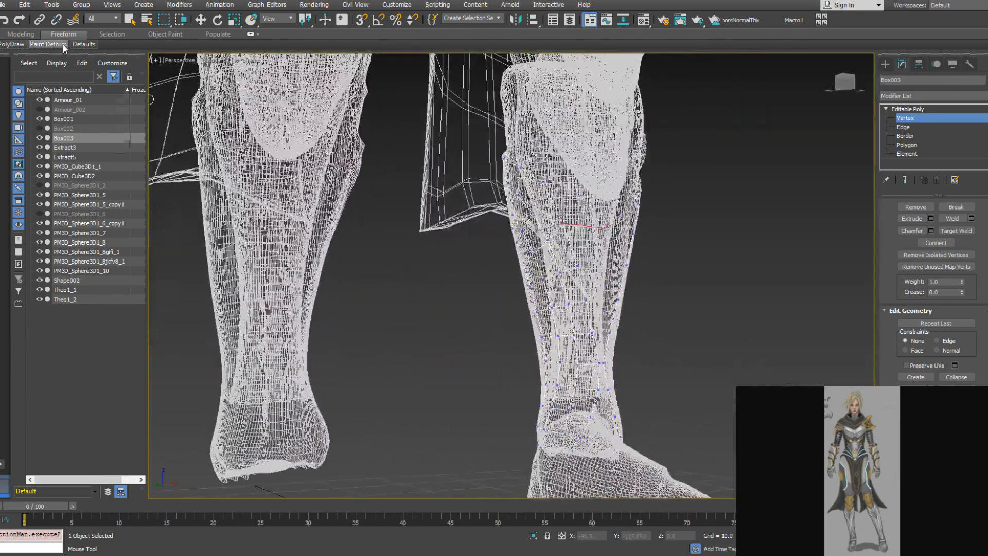
With the Extend tool, place and adjust the mesh's lowest vertices around the ankle to complete the bottom row
{"action": "mouse_move", "coordinate": [13, 46]}
{"action": "left_click", "coordinate": [97, 91]}
{"action": "middle_click_drag", "start_coordinate": [501, 435], "coordinate": [477, 311]}
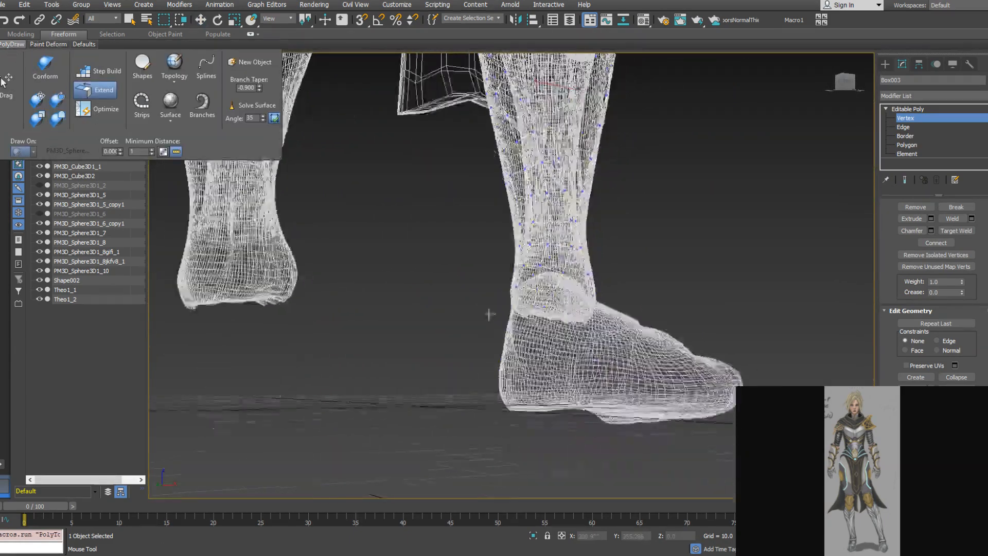
{"action": "scroll", "coordinate": [551, 308], "scroll_direction": "up", "scroll_amount": 3}
{"action": "middle_click_drag", "start_coordinate": [556, 299], "coordinate": [544, 315], "text": "alt"}
{"action": "key", "text": "F3"}
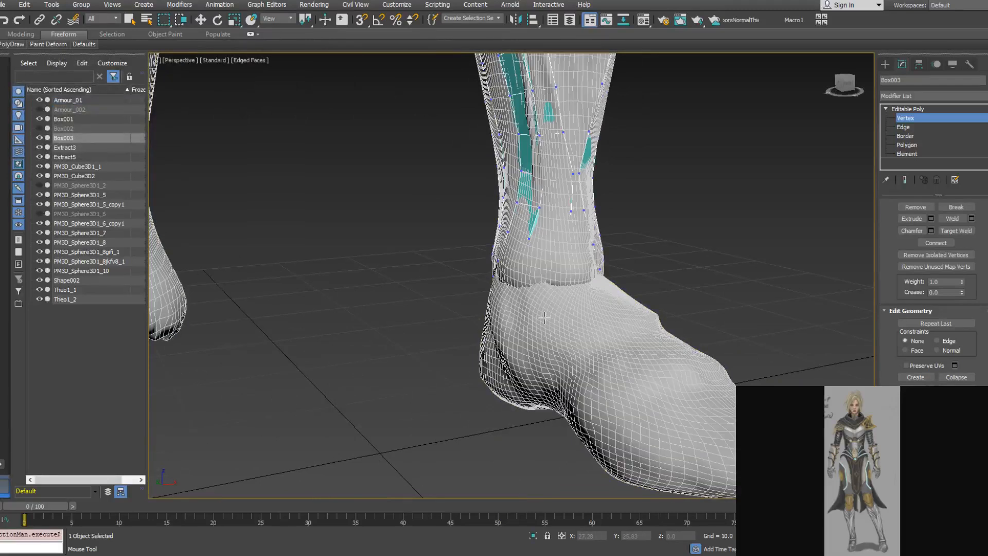
{"action": "middle_click_drag", "start_coordinate": [547, 268], "coordinate": [518, 281], "text": "alt"}
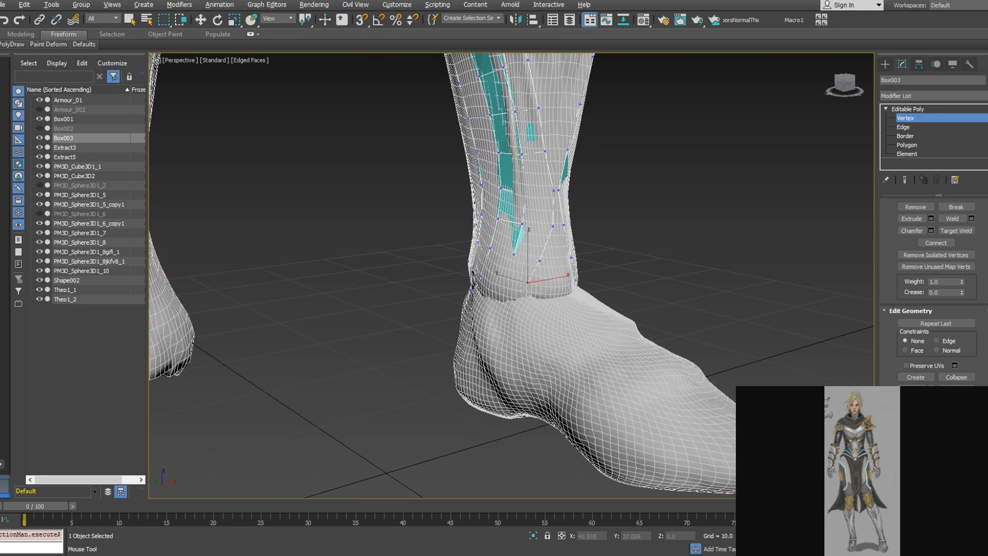
{"action": "key", "text": "F3"}
{"action": "middle_click_drag", "start_coordinate": [525, 287], "coordinate": [525, 284], "text": "alt"}
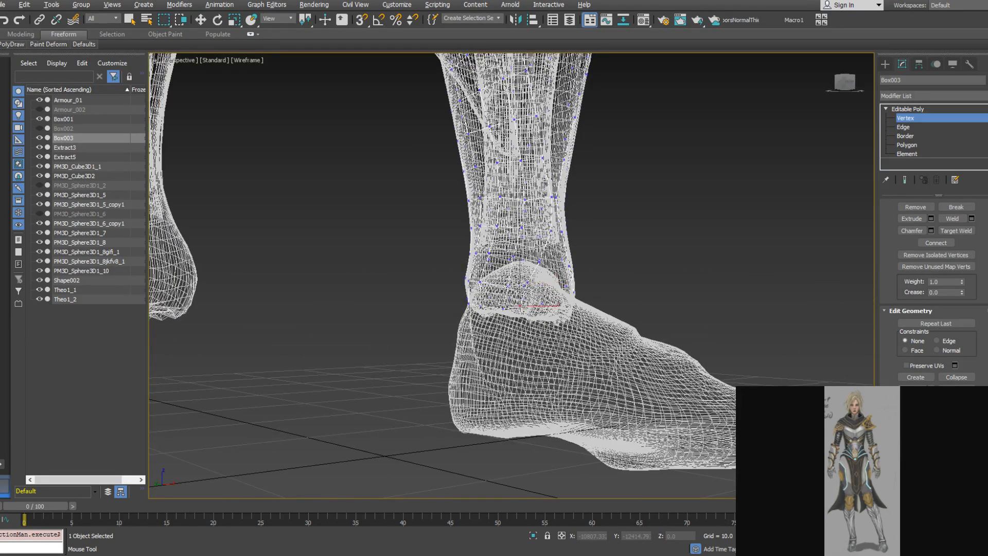
{"action": "middle_click_drag", "start_coordinate": [525, 284], "coordinate": [626, 313], "text": "alt"}
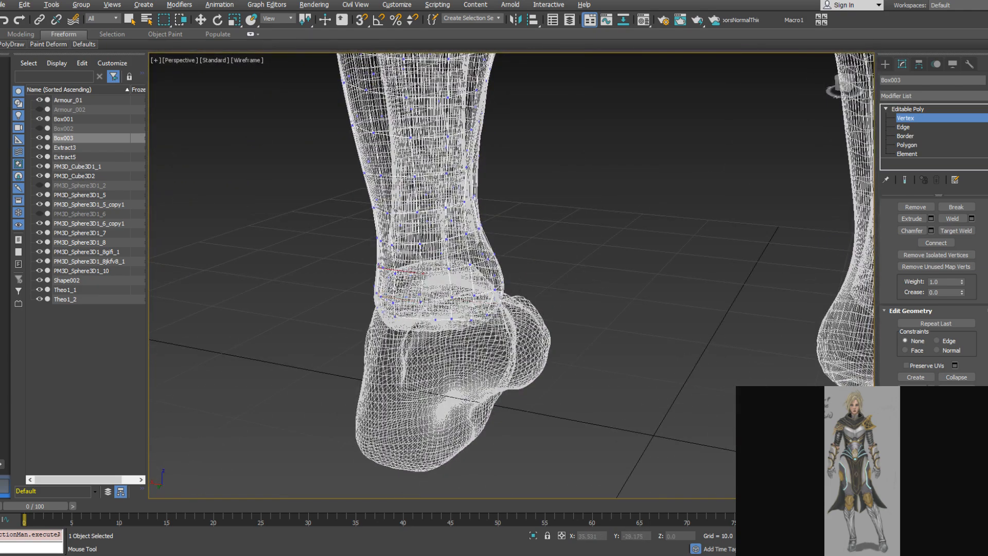
{"action": "left_click_drag", "start_coordinate": [441, 317], "coordinate": [424, 320]}
{"action": "middle_click_drag", "start_coordinate": [424, 320], "coordinate": [493, 352], "text": "alt"}
{"action": "middle_click_drag", "start_coordinate": [447, 315], "coordinate": [468, 326], "text": "alt"}
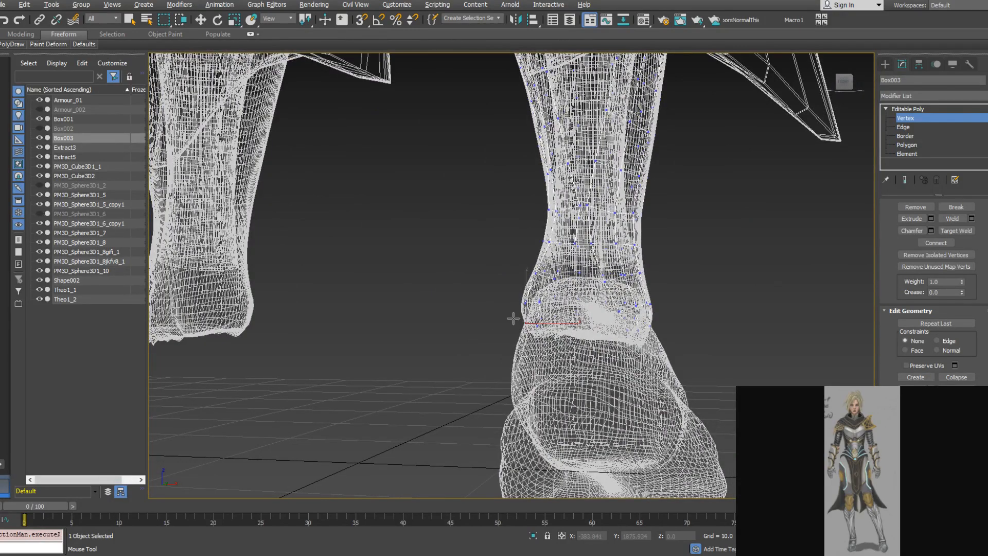
{"action": "mouse_move", "coordinate": [520, 316]}
{"action": "middle_mouse_down", "text": "alt"}
{"action": "mouse_move", "coordinate": [507, 303]}
{"action": "mouse_move", "coordinate": [518, 307]}
{"action": "middle_mouse_up", "text": "alt"}
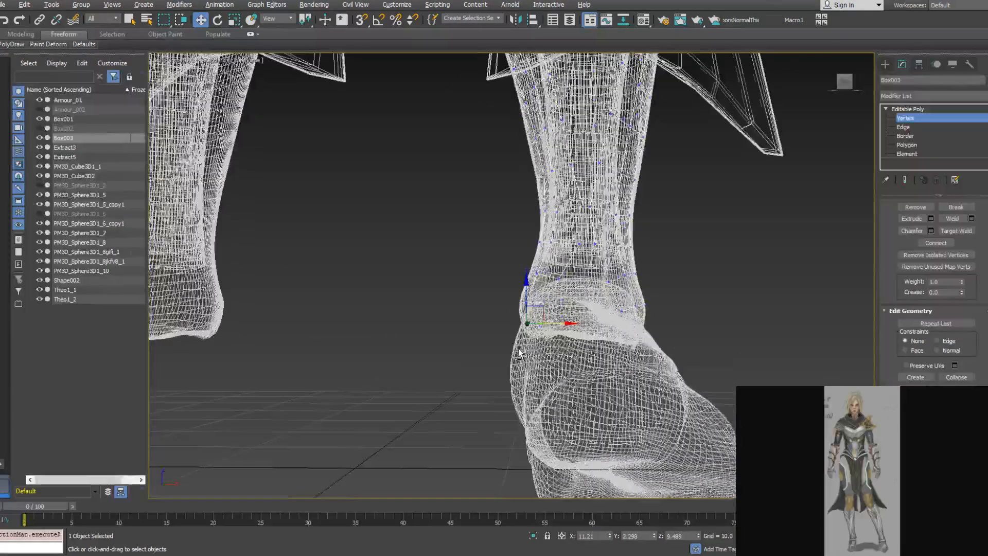
Select the bottom ring of edges around the ankle and scale it outward to about 115%
{"action": "left_click", "coordinate": [904, 127]}
{"action": "middle_click_drag", "start_coordinate": [571, 324], "coordinate": [651, 339], "text": "alt"}
{"action": "right_click", "coordinate": [636, 319]}
{"action": "left_click", "coordinate": [653, 348]}
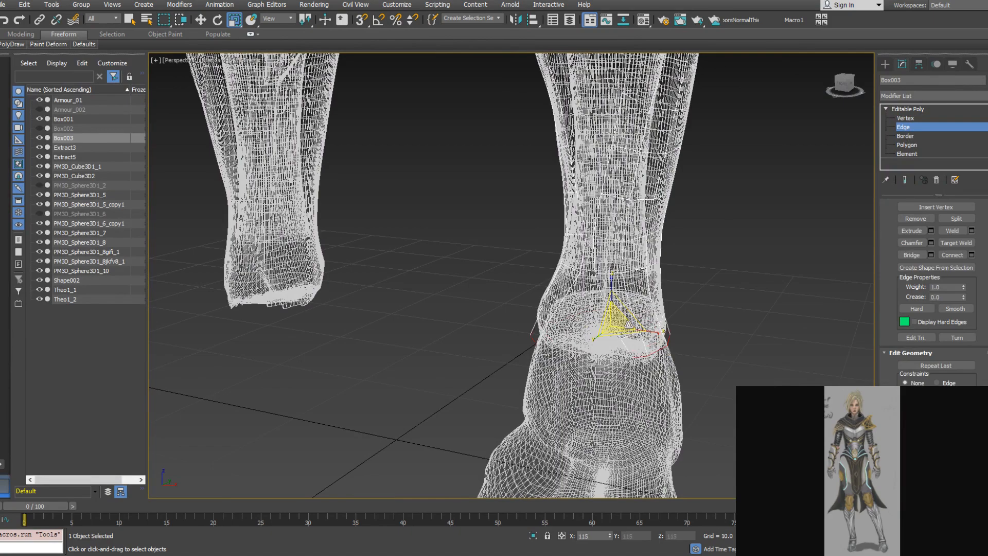
{"action": "middle_click_drag", "start_coordinate": [628, 323], "coordinate": [809, 305], "text": "alt"}
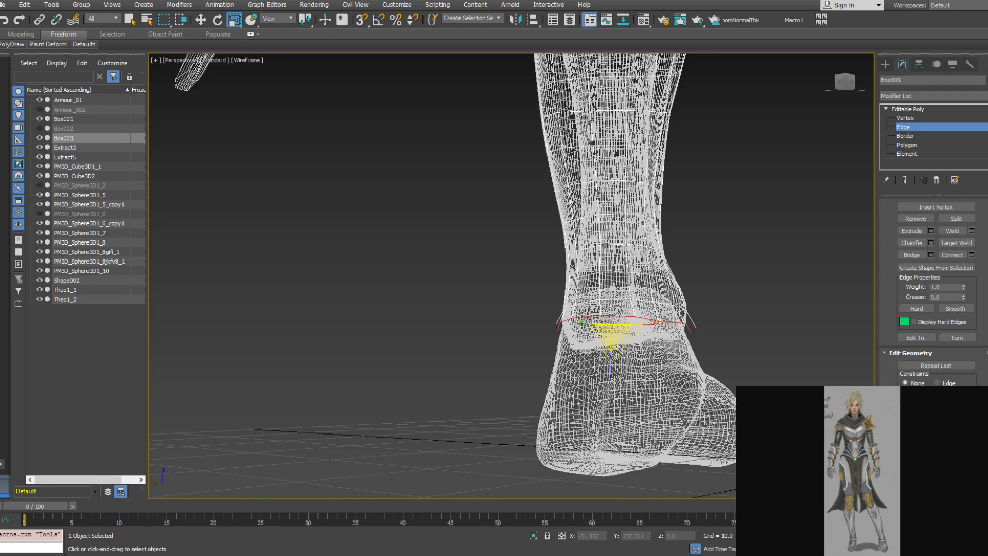
Flatten the bottom edge ring with Make Planar in Z and lower it slightly along Z
{"action": "middle_click_drag", "start_coordinate": [489, 234], "coordinate": [478, 282], "text": "alt"}
{"action": "scroll", "coordinate": [932, 374], "scroll_direction": "down", "scroll_amount": 6}
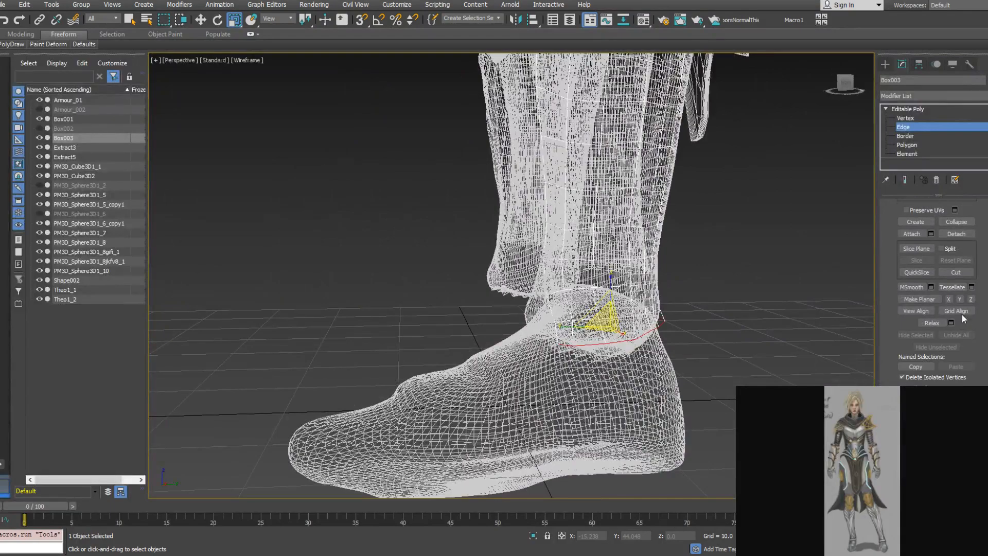
{"action": "left_click", "coordinate": [960, 300]}
{"action": "left_click", "coordinate": [970, 299]}
{"action": "mouse_move", "coordinate": [720, 321]}
{"action": "middle_mouse_down", "text": "alt"}
{"action": "mouse_move", "coordinate": [628, 325]}
{"action": "mouse_move", "coordinate": [723, 329]}
{"action": "mouse_move", "coordinate": [725, 318]}
{"action": "middle_mouse_up", "text": "alt"}
{"action": "key", "text": "w"}
{"action": "left_click_drag", "start_coordinate": [610, 297], "coordinate": [610, 307]}
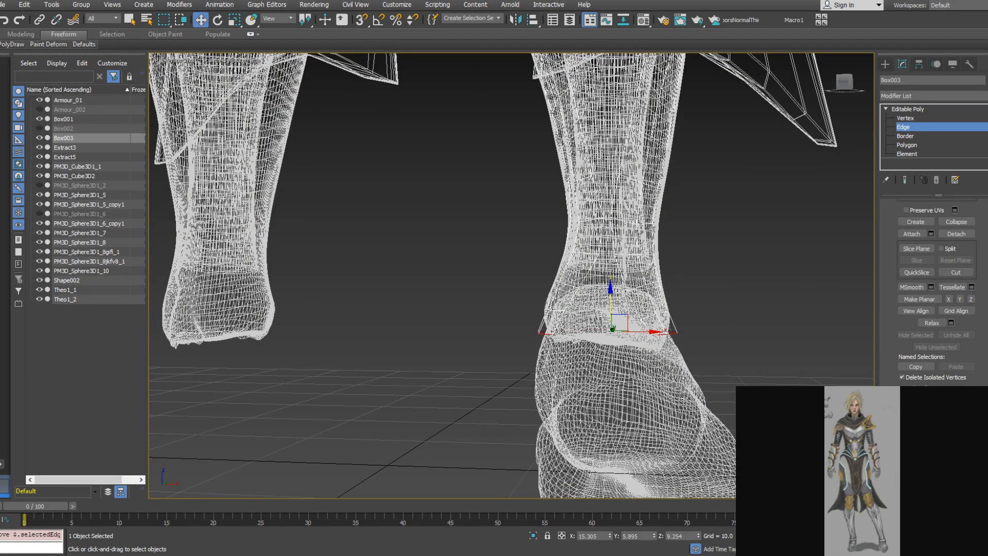
Reposition individual vertices of the bottom ring at the front of the ankle
{"action": "middle_click_drag", "start_coordinate": [743, 344], "coordinate": [663, 329], "text": "alt"}
{"action": "left_click", "coordinate": [904, 118]}
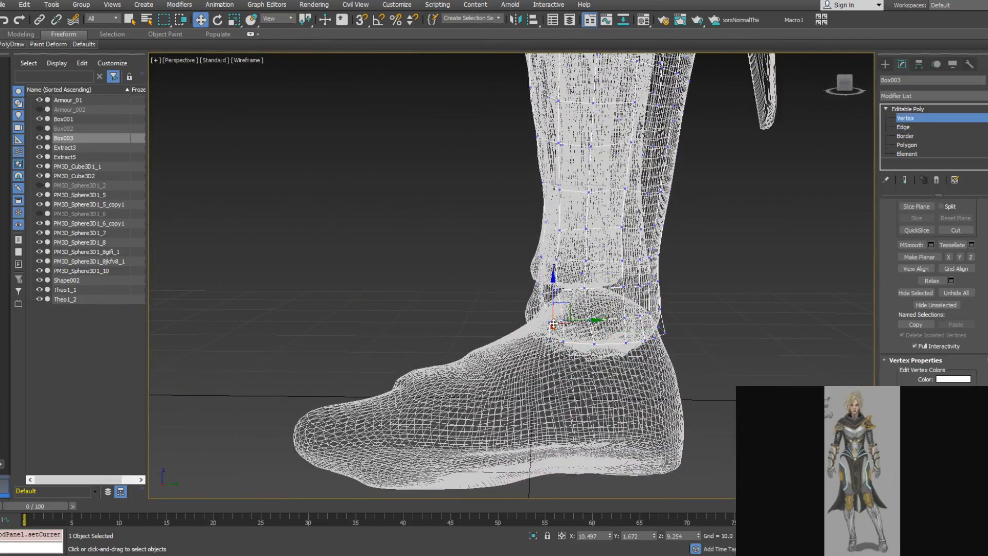
{"action": "middle_click_drag", "start_coordinate": [552, 322], "coordinate": [552, 357], "text": "alt"}
{"action": "left_click_drag", "start_coordinate": [559, 334], "coordinate": [557, 336]}
{"action": "middle_click_drag", "start_coordinate": [557, 338], "coordinate": [650, 332], "text": "alt"}
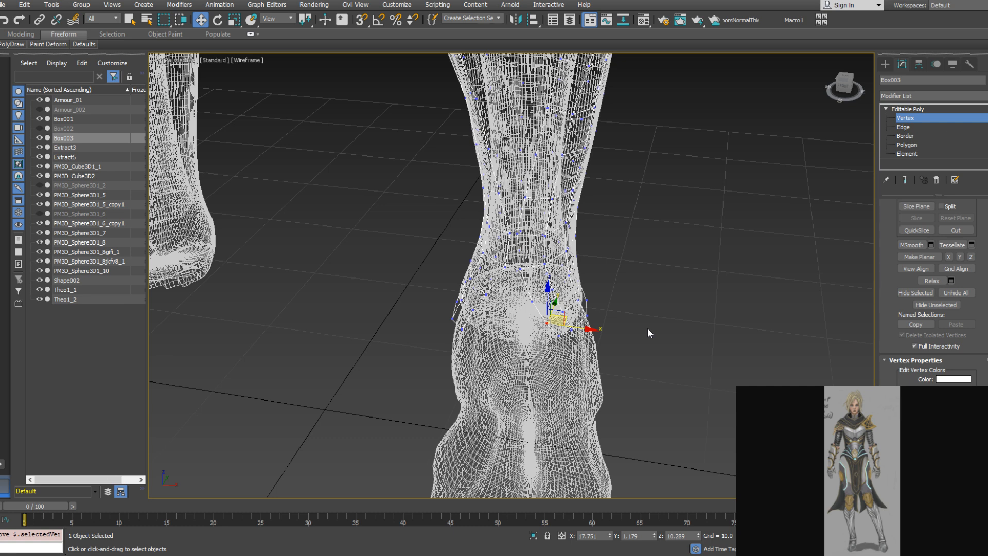
Lower the selected bottom-border vertex on one side of the ankle's front opening
{"action": "middle_click_drag", "start_coordinate": [613, 268], "coordinate": [532, 290], "text": "alt"}
{"action": "scroll", "coordinate": [532, 291], "scroll_direction": "up", "scroll_amount": 3}
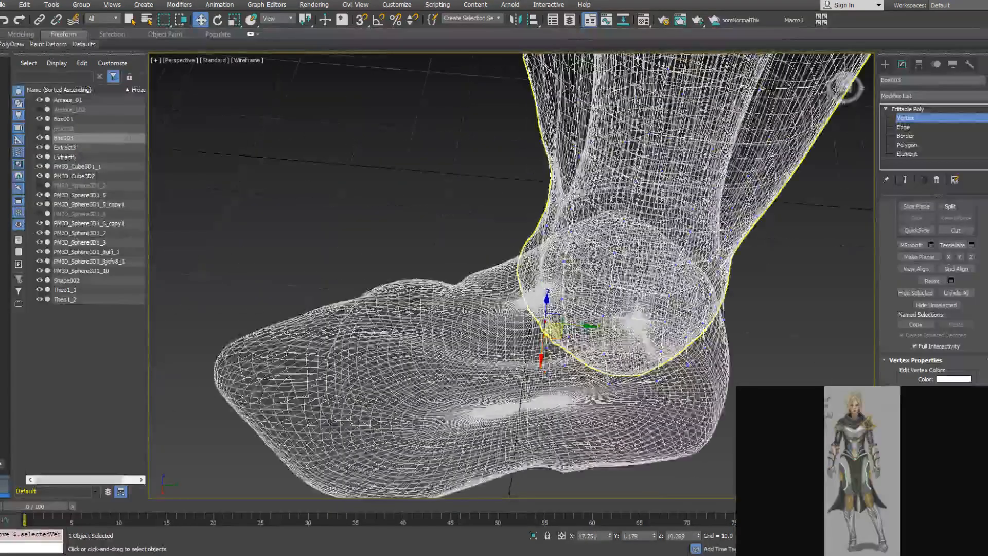
{"action": "left_click_drag", "start_coordinate": [553, 340], "coordinate": [556, 364]}
{"action": "middle_click_drag", "start_coordinate": [556, 364], "coordinate": [554, 351], "text": "alt"}
{"action": "middle_click_drag", "start_coordinate": [638, 335], "coordinate": [663, 335], "text": "alt"}
Pull the bottom-border vertex on the opposite side of the front opening outward and down, and return to shaded display
{"action": "middle_click_drag", "start_coordinate": [451, 410], "coordinate": [507, 321]}
{"action": "left_click", "coordinate": [500, 396]}
{"action": "left_click", "coordinate": [504, 393]}
{"action": "middle_click_drag", "start_coordinate": [504, 393], "coordinate": [486, 435], "text": "alt"}
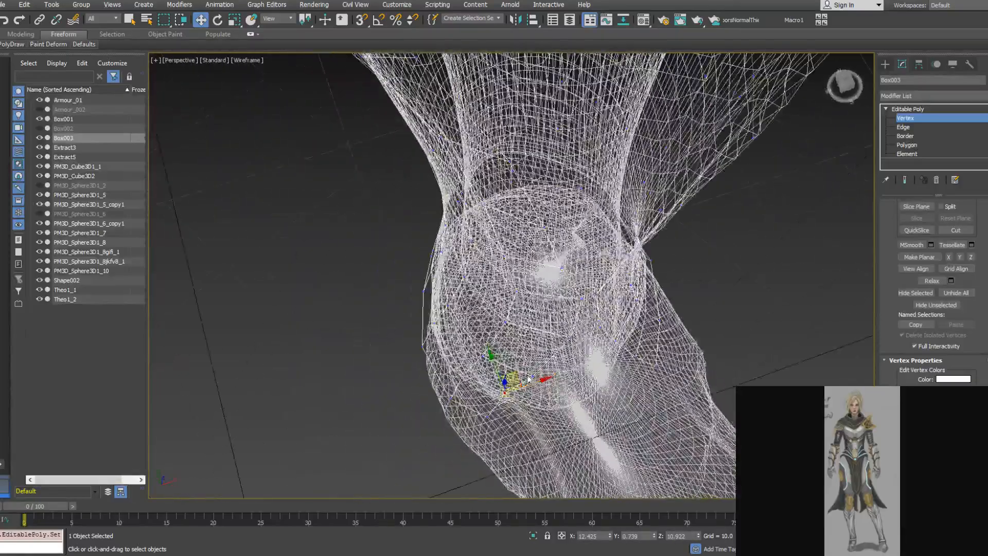
{"action": "left_click_drag", "start_coordinate": [516, 382], "coordinate": [495, 422]}
{"action": "left_click", "coordinate": [487, 416]}
{"action": "mouse_move", "coordinate": [506, 407]}
{"action": "middle_mouse_down", "text": "alt"}
{"action": "mouse_move", "coordinate": [522, 344]}
{"action": "mouse_move", "coordinate": [559, 353]}
{"action": "mouse_move", "coordinate": [410, 313]}
{"action": "mouse_move", "coordinate": [553, 347]}
{"action": "mouse_move", "coordinate": [535, 388]}
{"action": "middle_mouse_up", "text": "alt"}
{"action": "scroll", "coordinate": [556, 353], "scroll_direction": "down", "scroll_amount": 3}
{"action": "key", "text": "F3"}
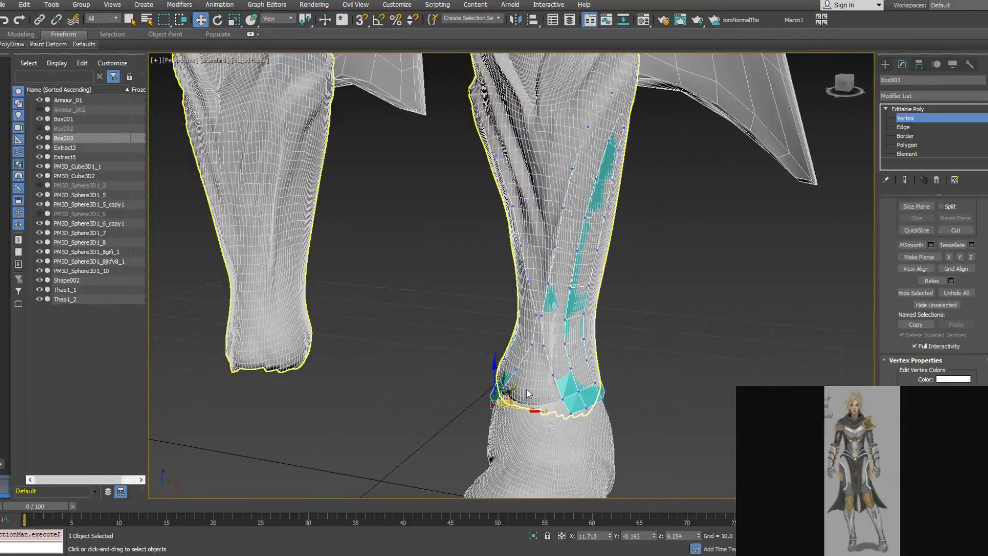
Spread the facing vertices along the front opening just above the ankle slightly apart in X
{"action": "middle_click_drag", "start_coordinate": [567, 295], "coordinate": [609, 320], "text": "alt"}
{"action": "scroll", "coordinate": [581, 269], "scroll_direction": "down", "scroll_amount": 3}
{"action": "scroll", "coordinate": [556, 350], "scroll_direction": "up", "scroll_amount": 3}
{"action": "middle_click_drag", "start_coordinate": [556, 349], "coordinate": [551, 312], "text": "alt"}
{"action": "scroll", "coordinate": [548, 320], "scroll_direction": "down", "scroll_amount": 3}
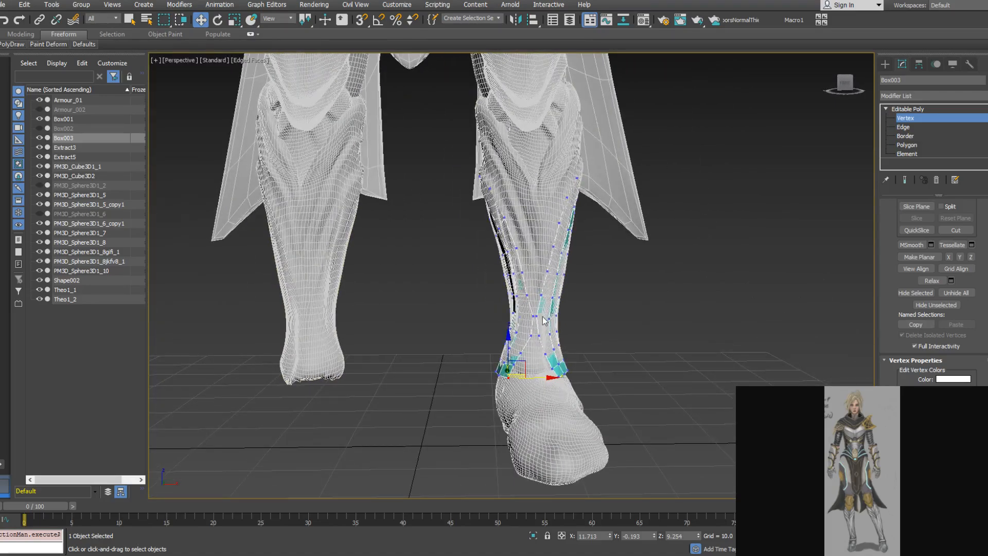
{"action": "middle_click_drag", "start_coordinate": [604, 261], "coordinate": [555, 242], "text": "alt"}
{"action": "scroll", "coordinate": [533, 240], "scroll_direction": "up", "scroll_amount": 3}
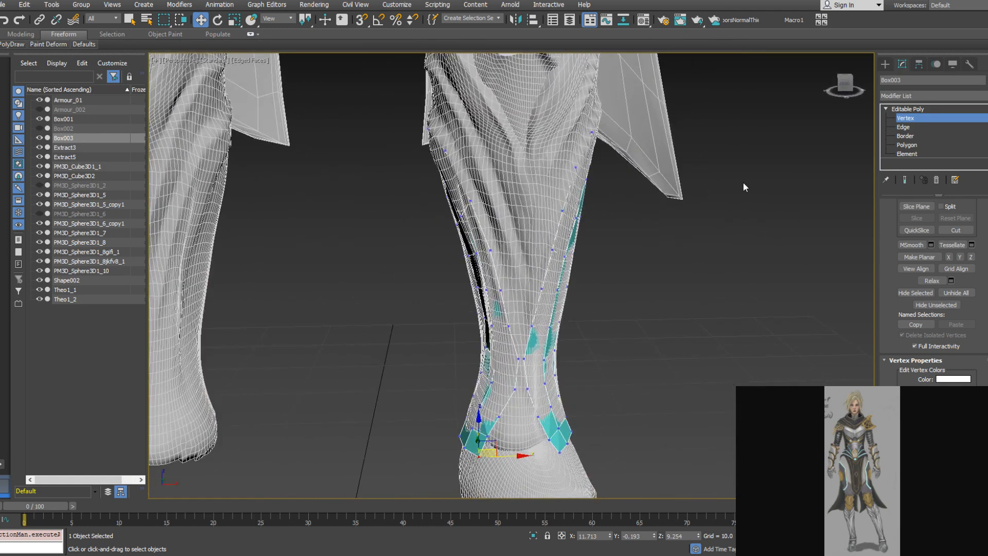
{"action": "left_click", "coordinate": [518, 358]}
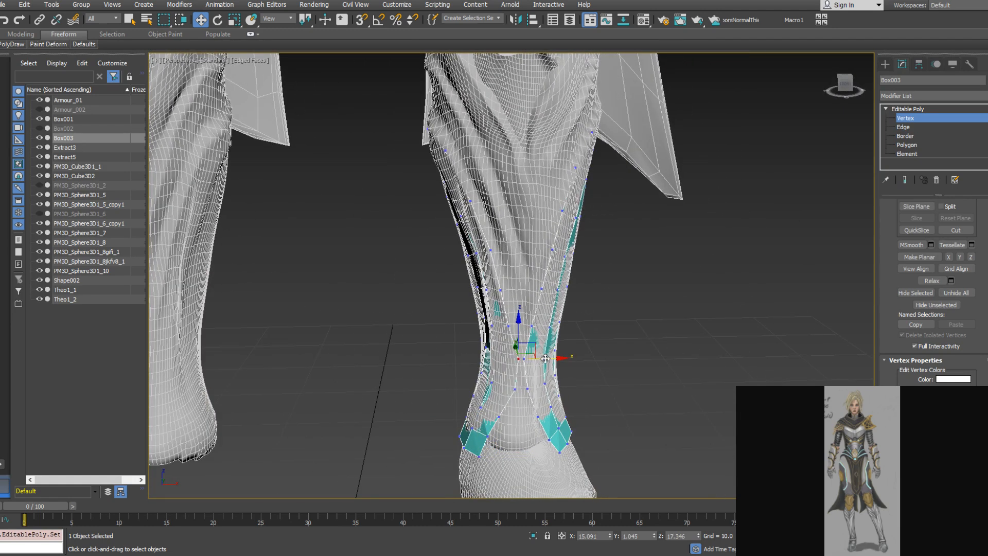
{"action": "left_click", "coordinate": [516, 389]}
{"action": "left_click_drag", "start_coordinate": [544, 390], "coordinate": [540, 389]}
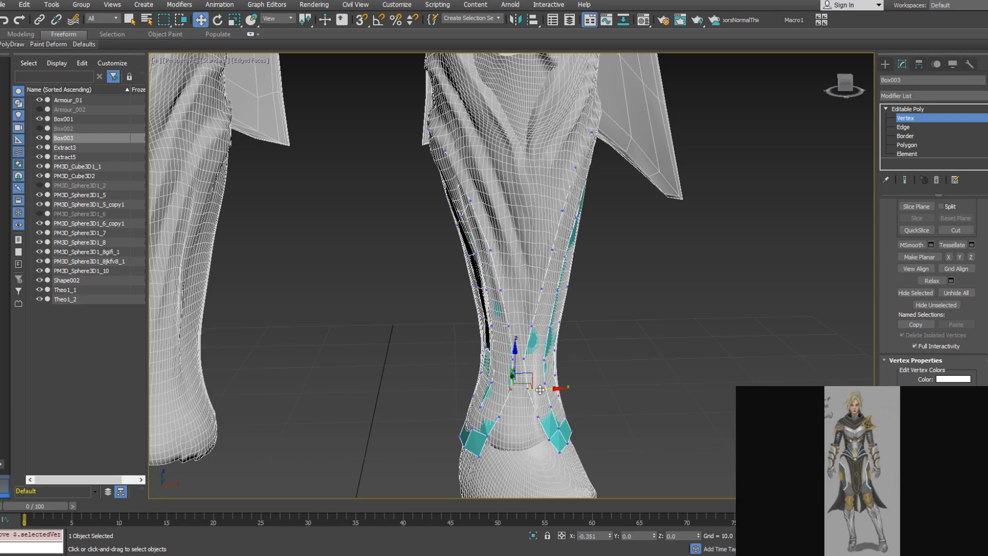
{"action": "left_click", "coordinate": [524, 360]}
{"action": "left_click", "coordinate": [521, 362]}
{"action": "left_click", "coordinate": [524, 359]}
{"action": "left_click_drag", "start_coordinate": [563, 359], "coordinate": [566, 359]}
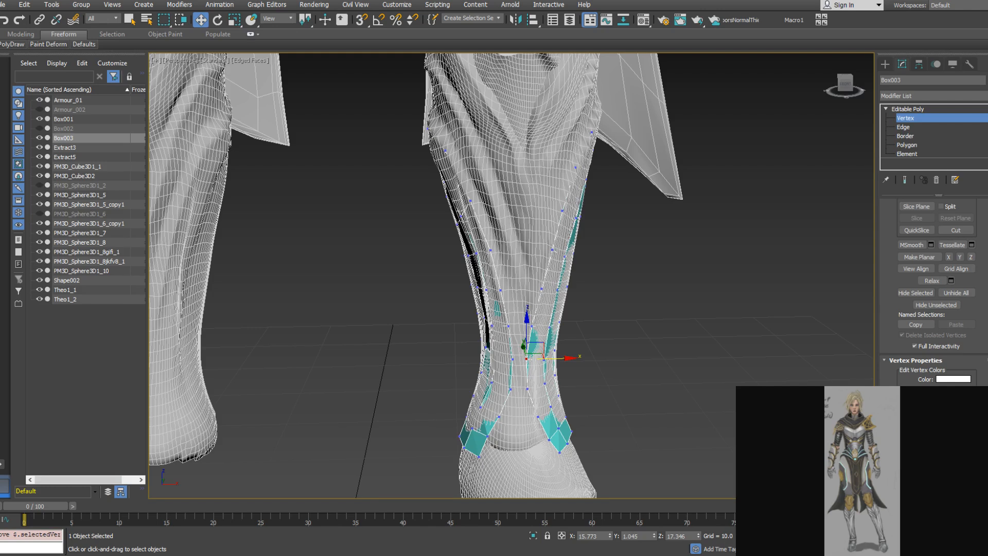
Leave vertex editing and apply a Shell modifier to the shin armour mesh to give it thickness
{"action": "middle_click_drag", "start_coordinate": [603, 394], "coordinate": [656, 391], "text": "alt"}
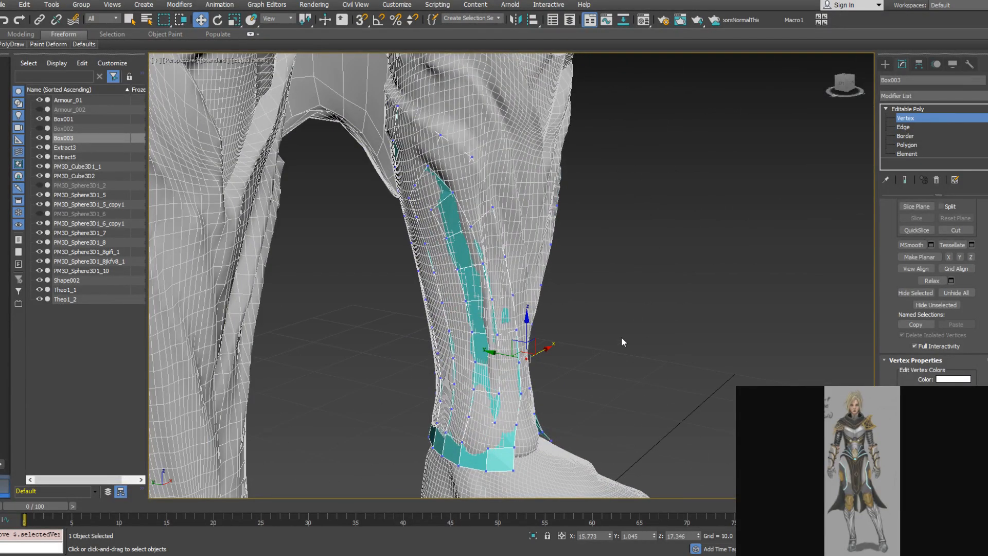
{"action": "left_click", "coordinate": [907, 109]}
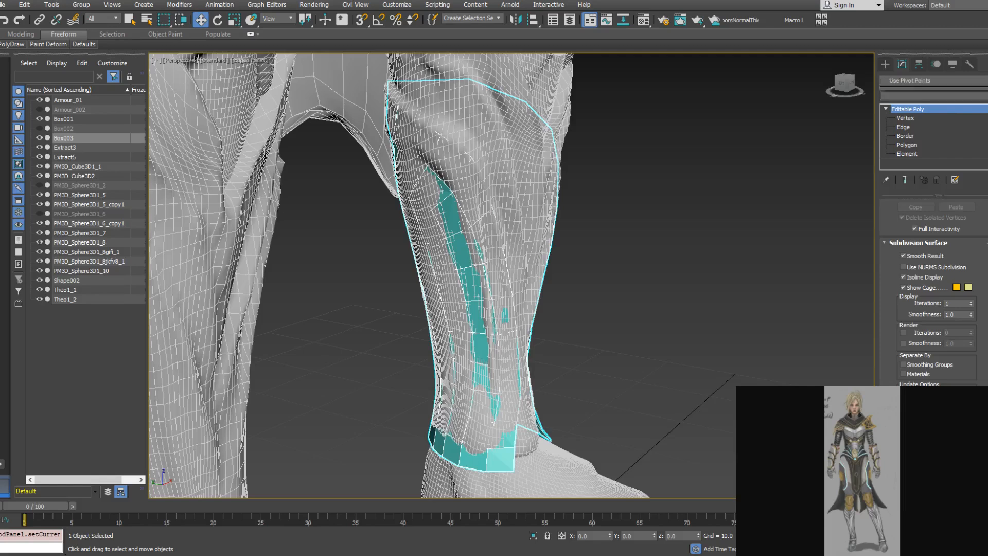
{"action": "left_click", "coordinate": [934, 95]}
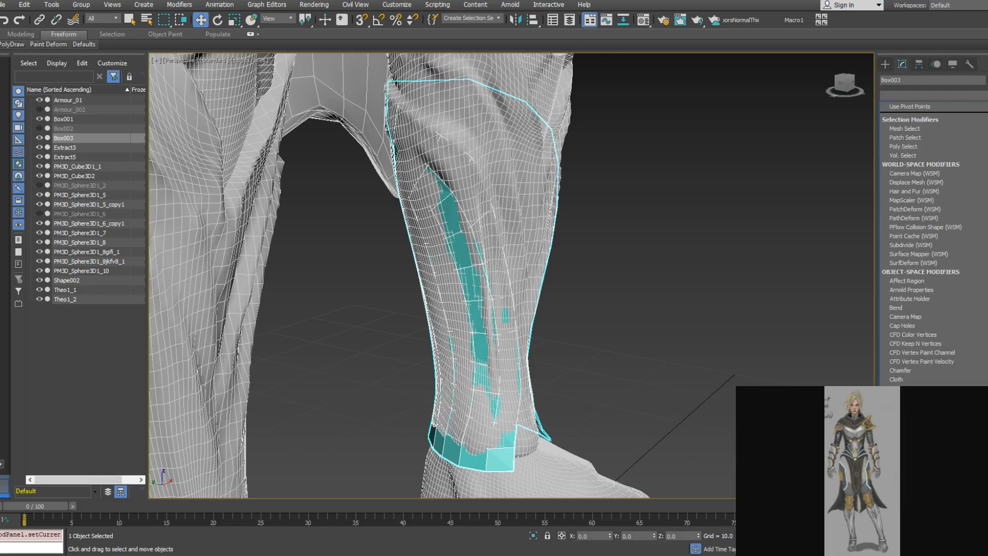
{"action": "scroll", "coordinate": [918, 375], "scroll_direction": "down", "scroll_amount": 9}
{"action": "scroll", "coordinate": [916, 355], "scroll_direction": "down", "scroll_amount": 12}
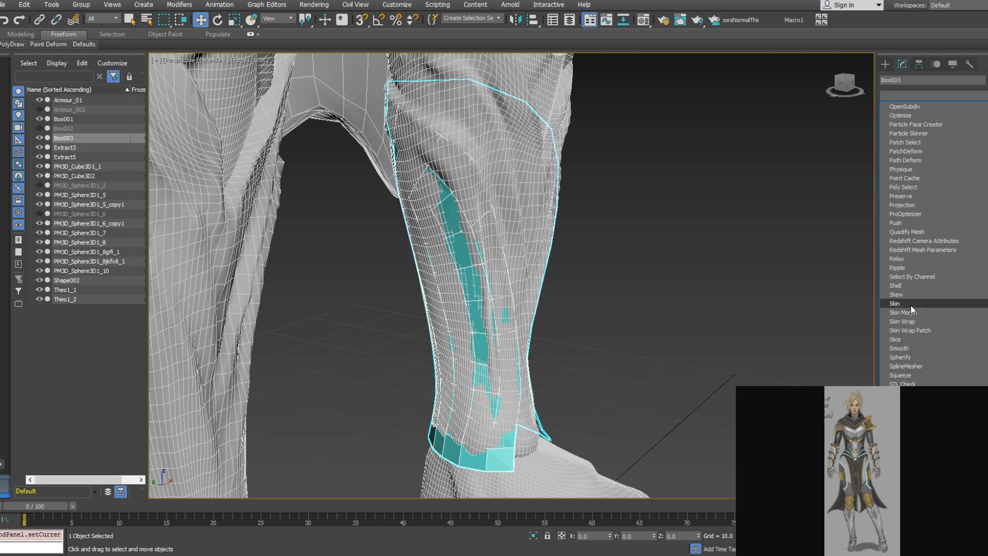
{"action": "left_click", "coordinate": [906, 286]}
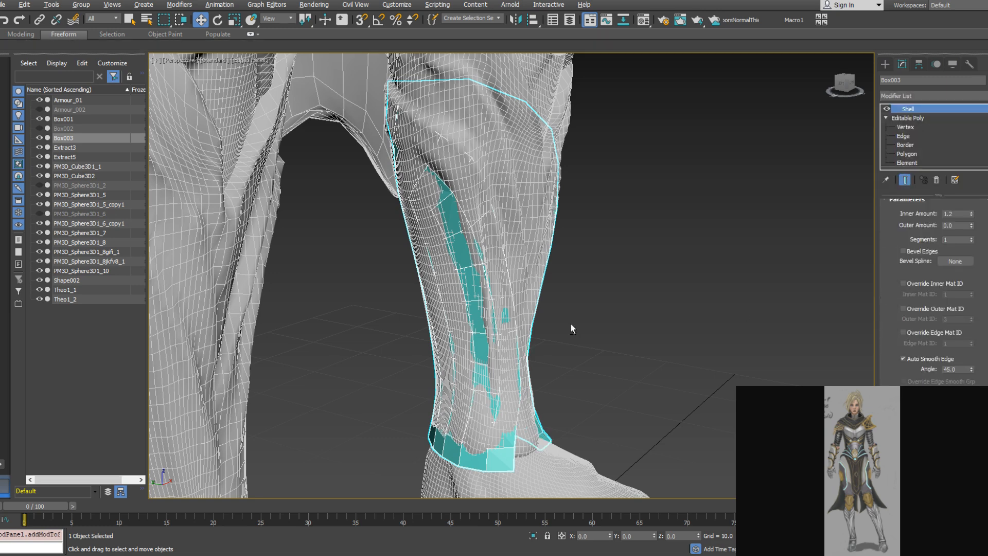
Check the shelled shin armour around the leg, save the scene and collapse its whole modifier stack
{"action": "middle_click_drag", "start_coordinate": [570, 323], "coordinate": [527, 347], "text": "alt"}
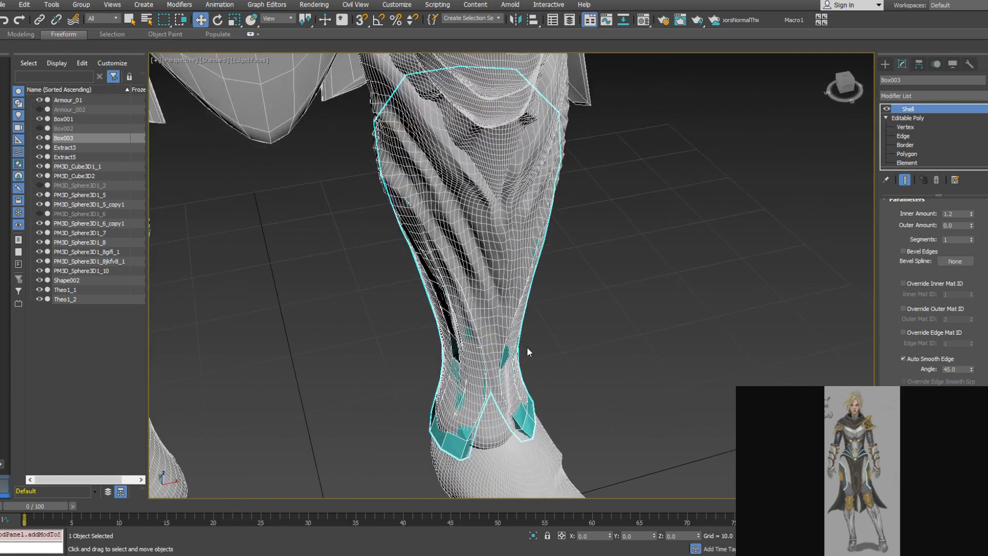
{"action": "key", "text": "F3"}
{"action": "key", "text": "F3"}
{"action": "middle_click_drag", "start_coordinate": [546, 316], "coordinate": [516, 294], "text": "alt"}
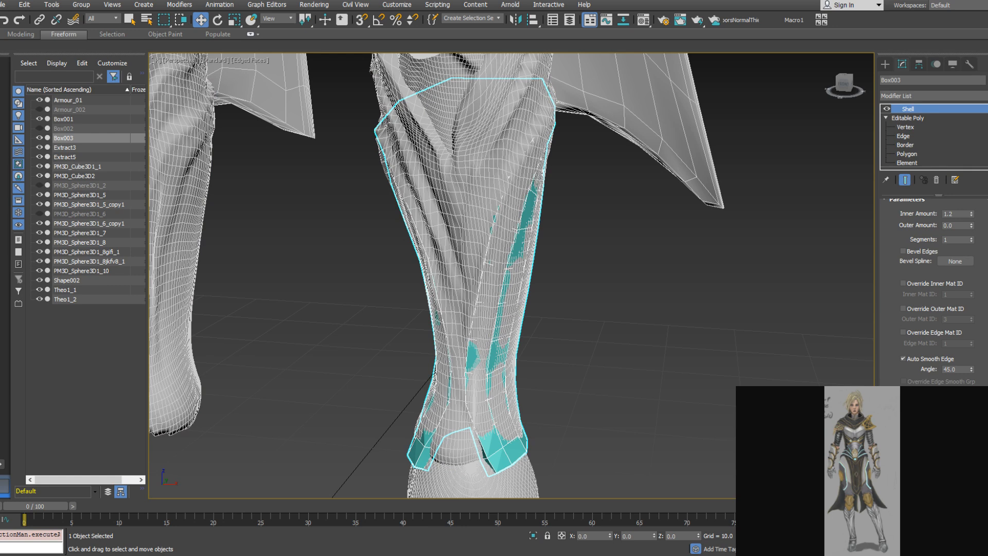
{"action": "middle_click_drag", "start_coordinate": [512, 253], "coordinate": [560, 263], "text": "alt"}
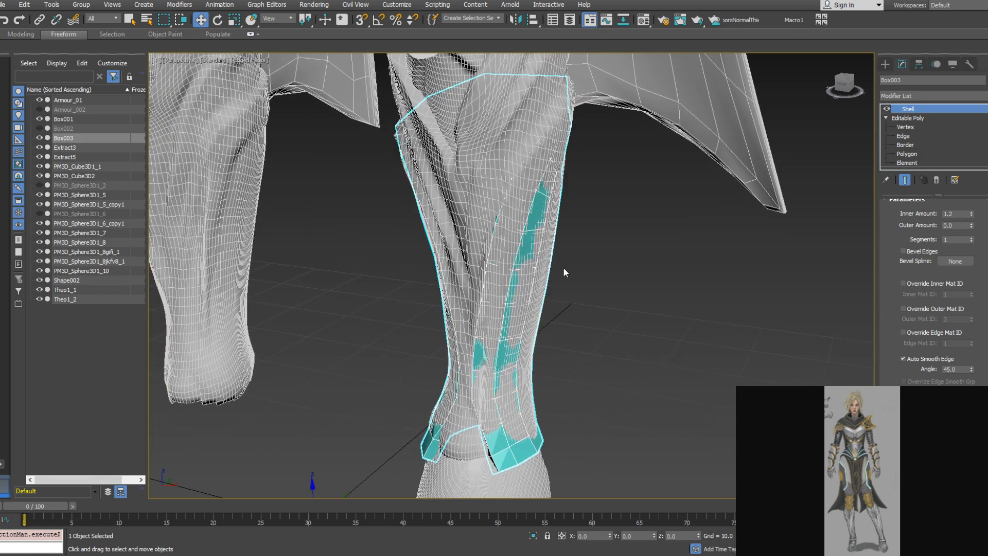
{"action": "key", "text": "ctrl+s"}
{"action": "left_click", "coordinate": [980, 96]}
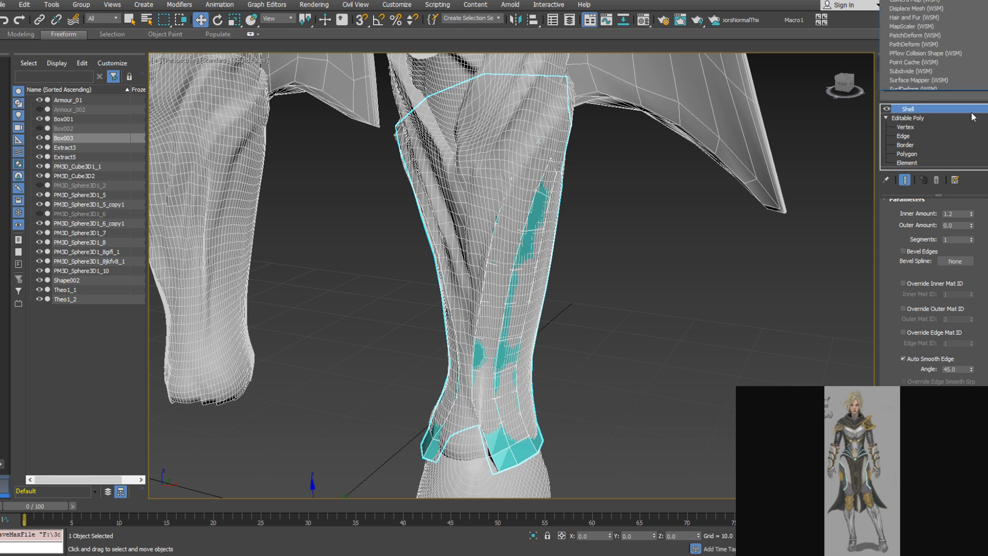
{"action": "left_click", "coordinate": [908, 109]}
{"action": "right_click", "coordinate": [909, 109]}
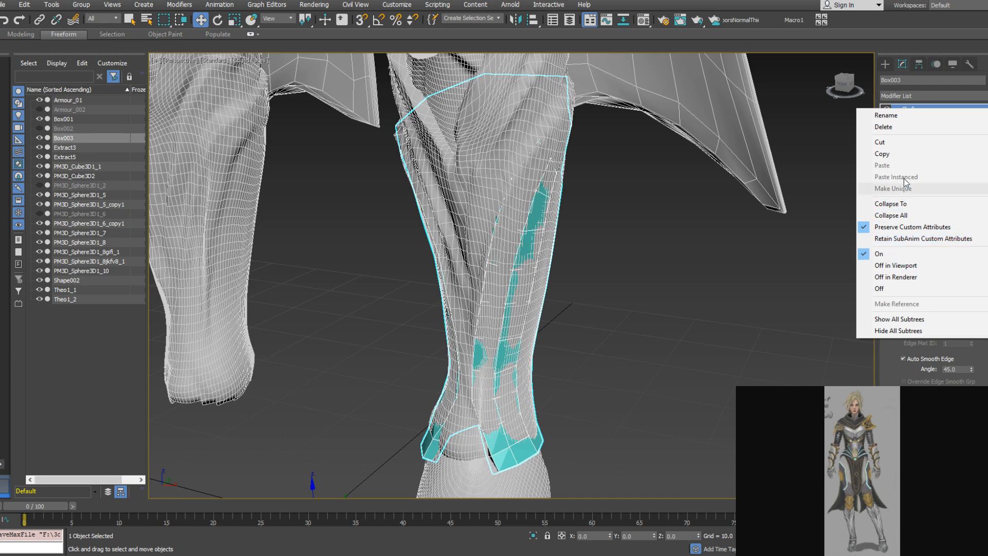
{"action": "left_click", "coordinate": [891, 215]}
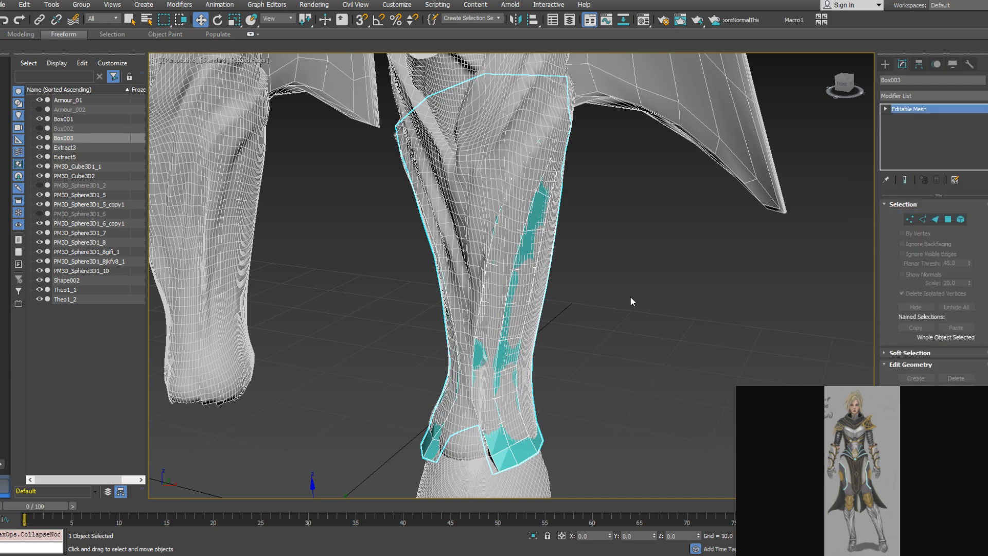
Try a reference clone of the collapsed shin armour beside the leg and delete that clone
{"action": "scroll", "coordinate": [632, 301], "scroll_direction": "down", "scroll_amount": 5}
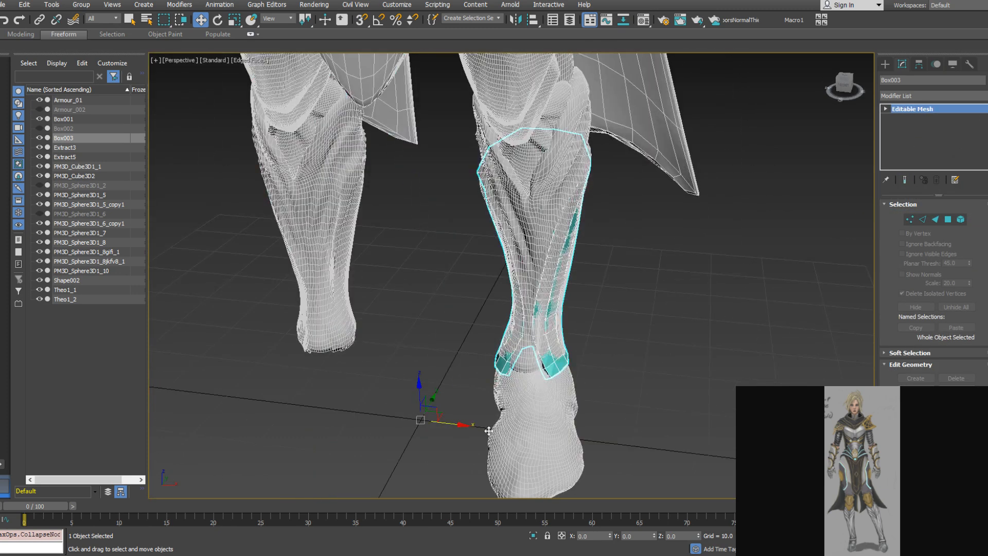
{"action": "left_click_drag", "start_coordinate": [464, 426], "coordinate": [720, 369], "text": "shift"}
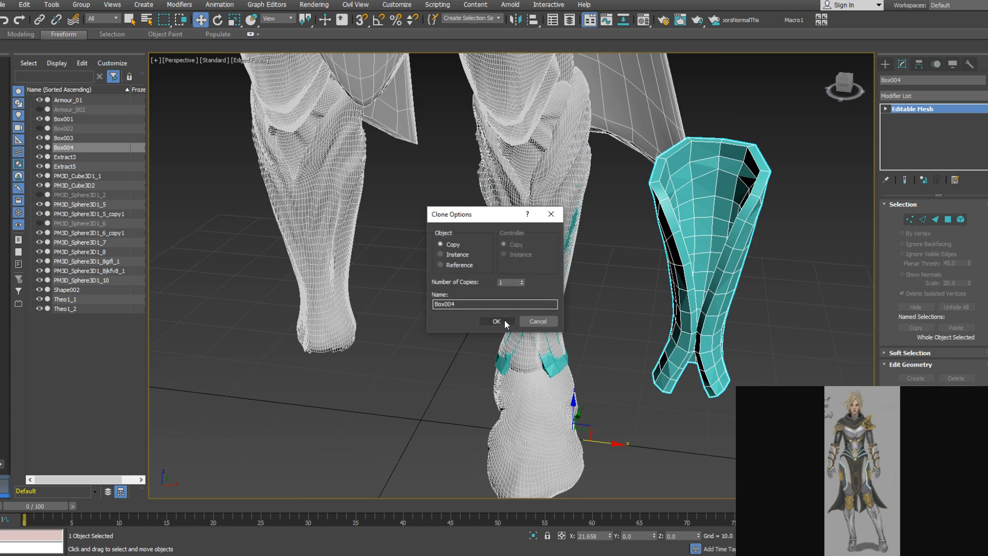
{"action": "left_click", "coordinate": [440, 264]}
{"action": "left_click", "coordinate": [496, 321]}
{"action": "middle_click_drag", "start_coordinate": [593, 293], "coordinate": [595, 277], "text": "alt"}
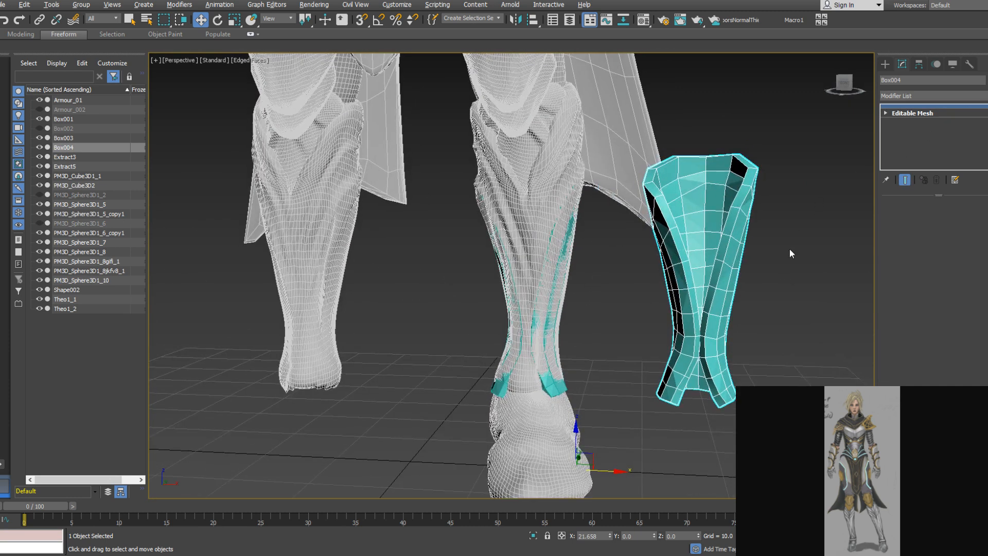
{"action": "key", "text": "Delete"}
Convert the original shin armour to Editable Poly and clone it along X as a Reference named Box004
{"action": "left_click", "coordinate": [552, 382]}
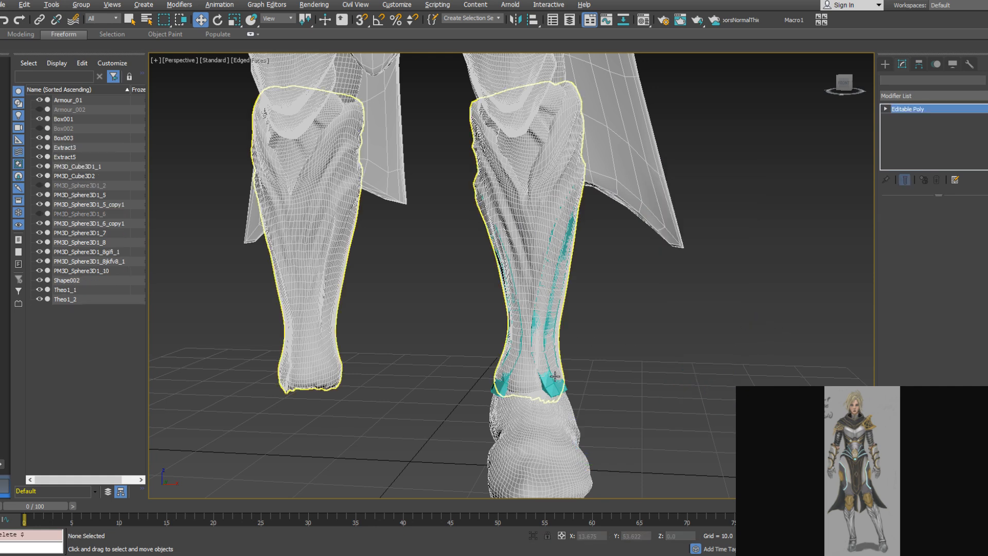
{"action": "left_click", "coordinate": [552, 381]}
{"action": "right_click", "coordinate": [923, 136]}
{"action": "left_click", "coordinate": [924, 214]}
{"action": "left_click_drag", "start_coordinate": [447, 464], "coordinate": [570, 469], "text": "shift"}
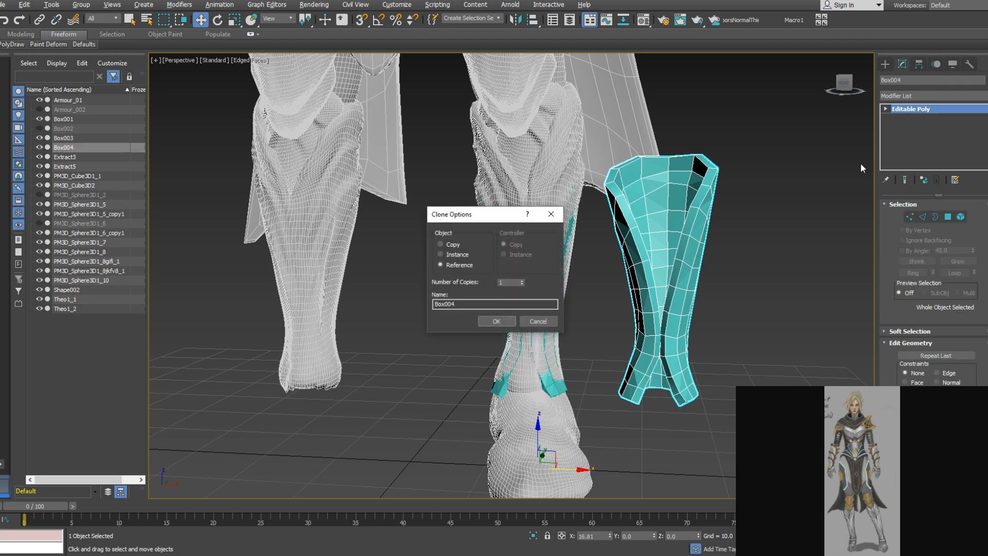
{"action": "left_click", "coordinate": [490, 322]}
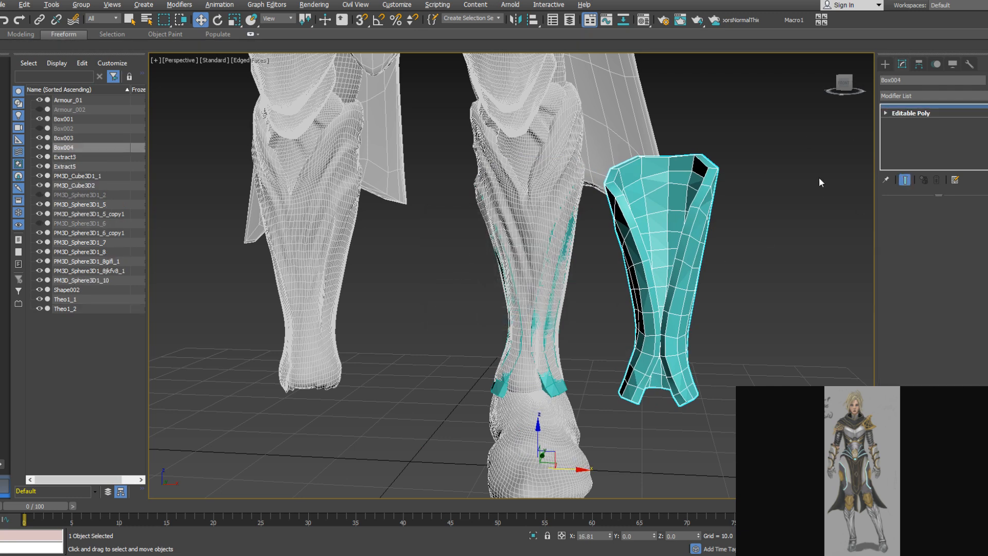
Add two stacked TurboSmooth modifiers to the reference clone of the shin armour
{"action": "left_click", "coordinate": [981, 96]}
{"action": "scroll", "coordinate": [981, 292], "scroll_direction": "down", "scroll_amount": 18}
{"action": "left_click", "coordinate": [905, 455]}
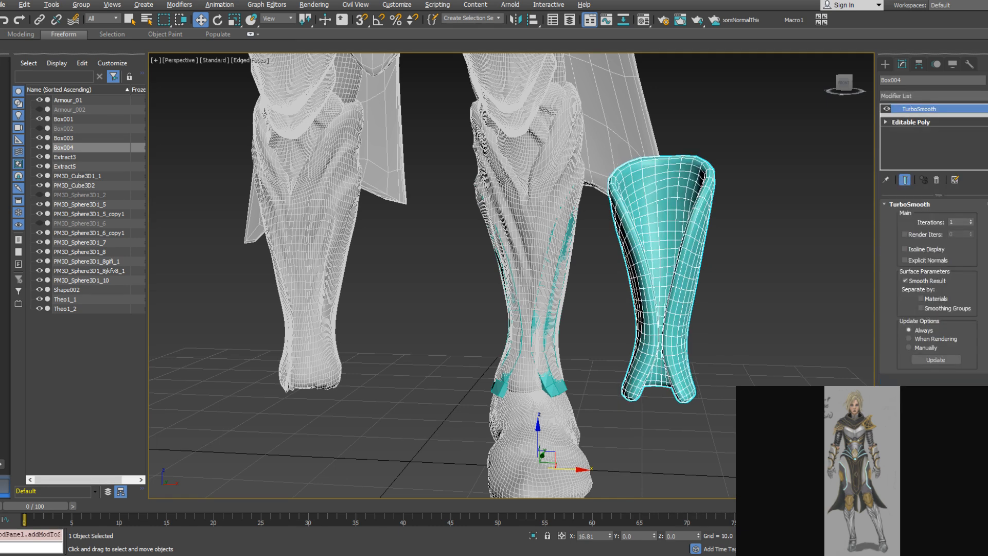
{"action": "left_click", "coordinate": [980, 97]}
{"action": "left_click", "coordinate": [980, 96]}
{"action": "left_click", "coordinate": [981, 97]}
{"action": "scroll", "coordinate": [933, 380], "scroll_direction": "down", "scroll_amount": 18}
{"action": "left_click", "coordinate": [908, 491]}
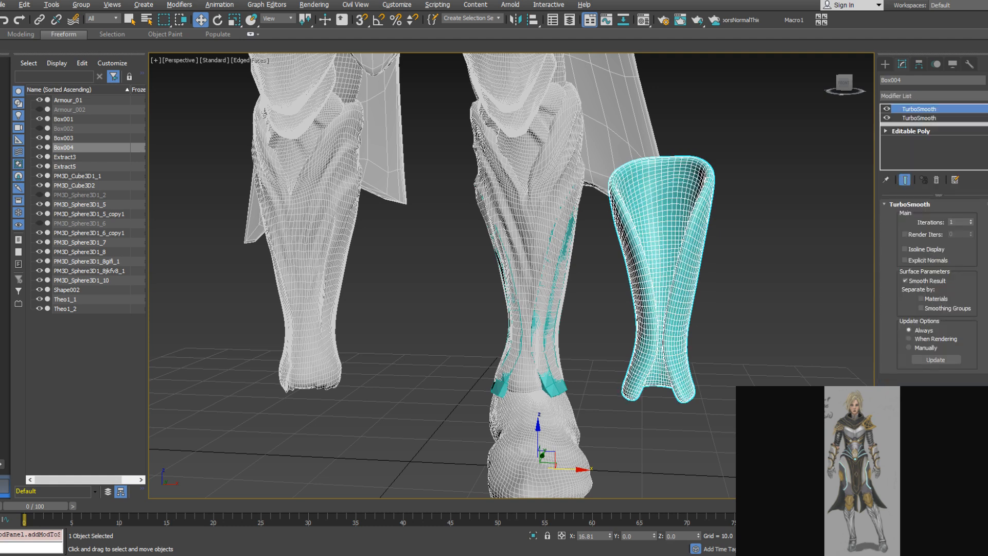
Set the lower TurboSmooth to separate by Smoothing Groups with 2 iterations, and deselect the clone
{"action": "left_click", "coordinate": [915, 118]}
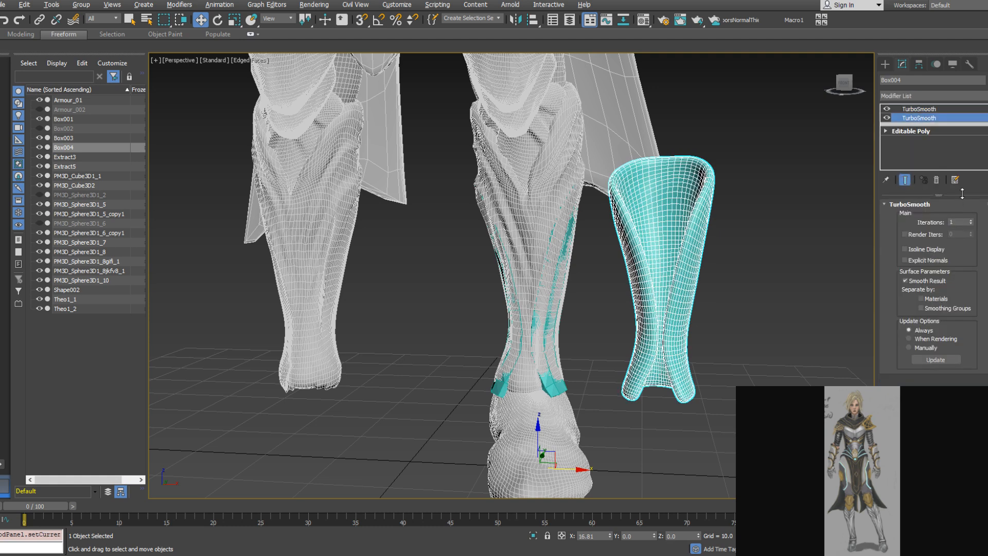
{"action": "left_click", "coordinate": [920, 307]}
{"action": "left_click", "coordinate": [971, 220]}
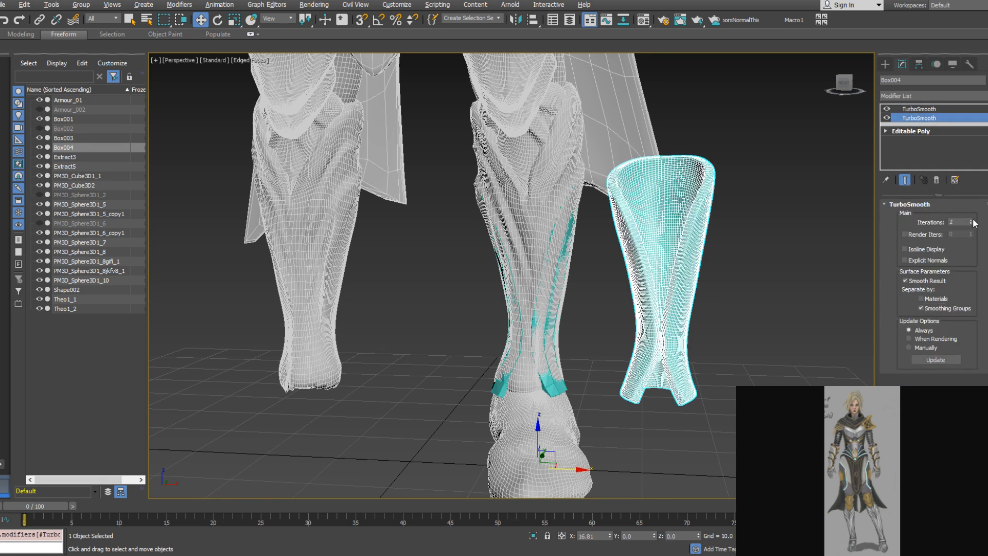
{"action": "middle_click_drag", "start_coordinate": [717, 187], "coordinate": [785, 168], "text": "alt"}
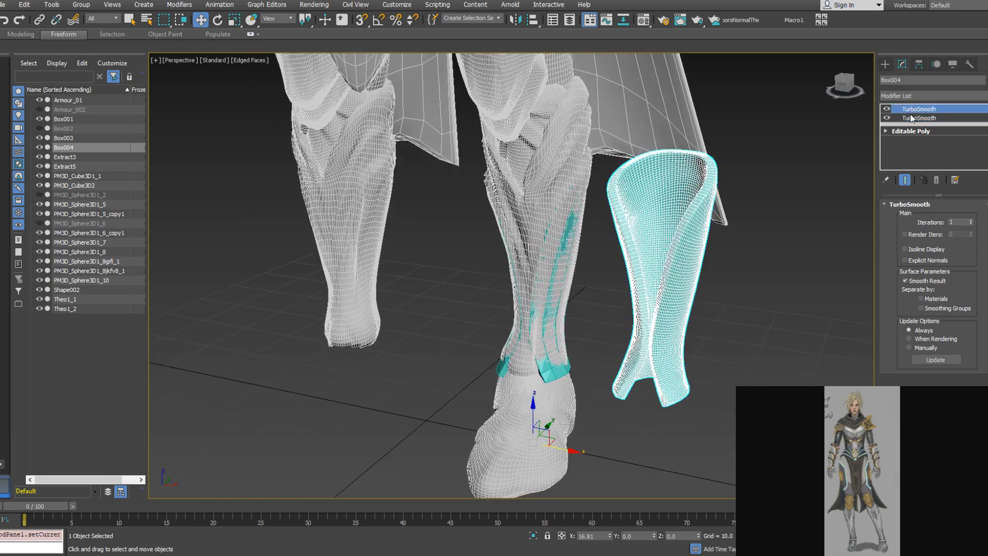
{"action": "left_click", "coordinate": [809, 261]}
Select the whole element of the original shin armour Box003 and assign it to smoothing group 1
{"action": "middle_click_drag", "start_coordinate": [810, 261], "coordinate": [601, 240], "text": "alt"}
{"action": "scroll", "coordinate": [602, 240], "scroll_direction": "up", "scroll_amount": 3}
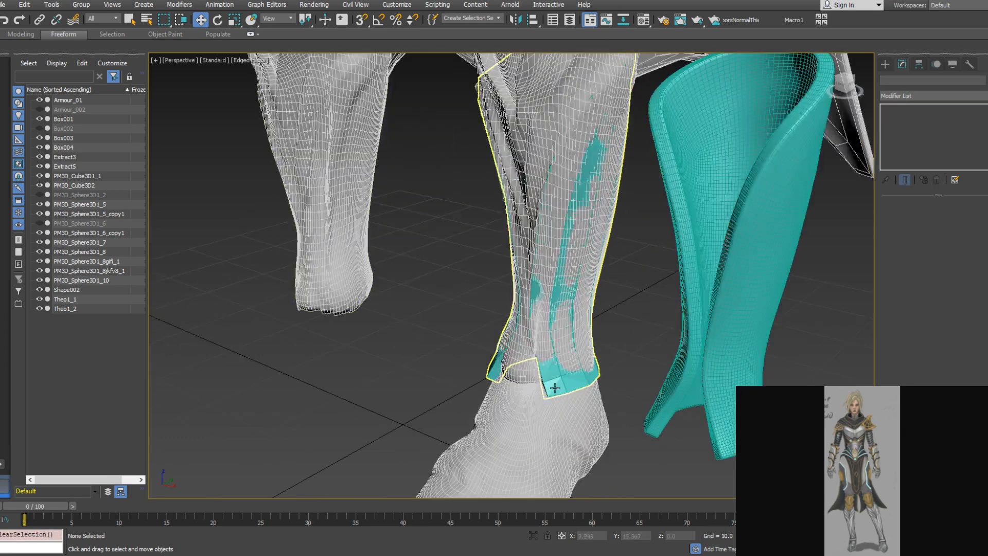
{"action": "left_click", "coordinate": [555, 382]}
{"action": "left_click", "coordinate": [960, 217]}
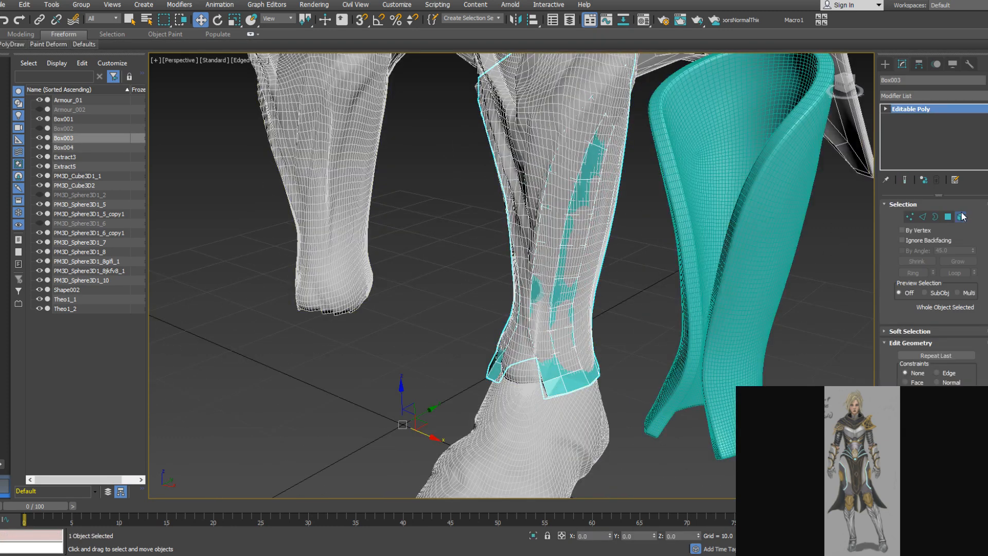
{"action": "left_click", "coordinate": [498, 273]}
{"action": "scroll", "coordinate": [976, 366], "scroll_direction": "down", "scroll_amount": 5}
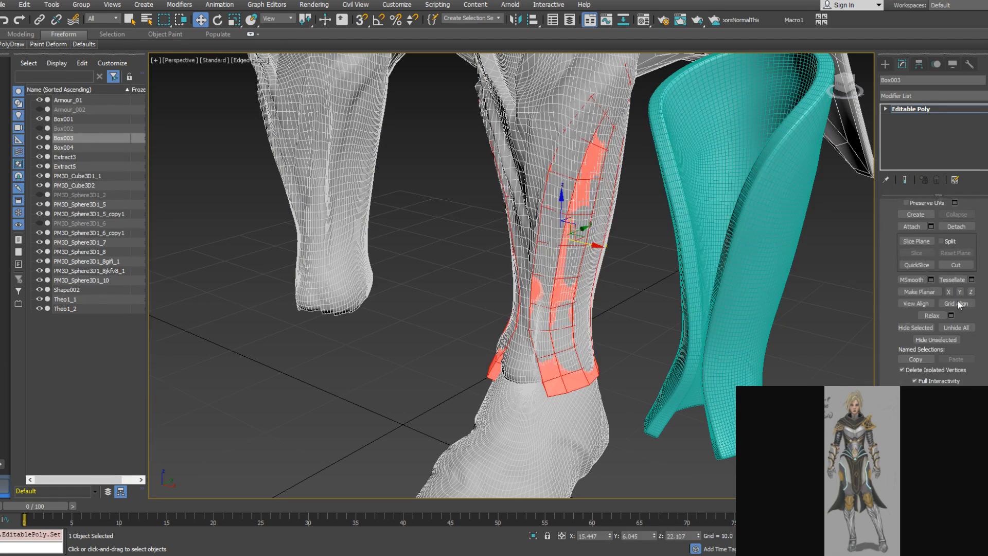
{"action": "scroll", "coordinate": [908, 341], "scroll_direction": "down", "scroll_amount": 5}
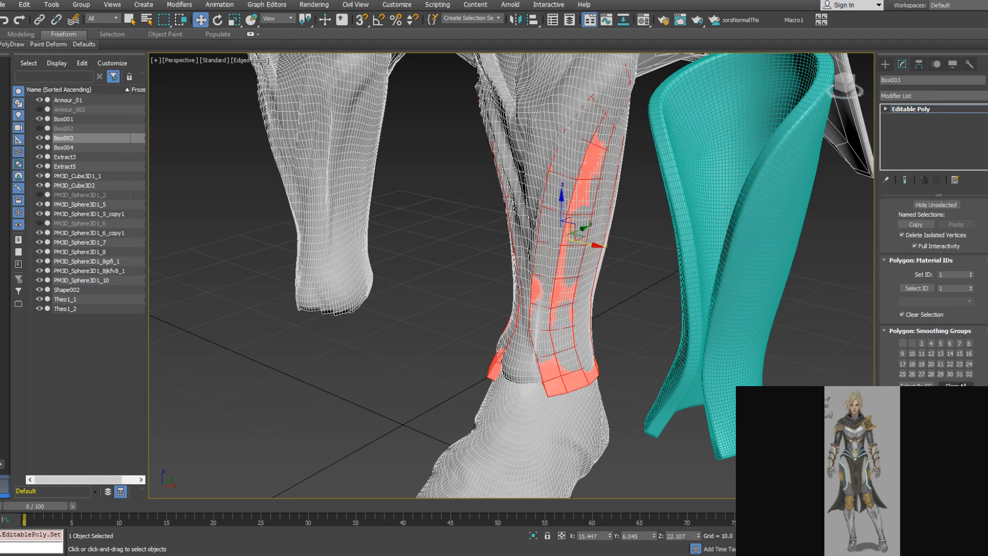
{"action": "left_click", "coordinate": [905, 342]}
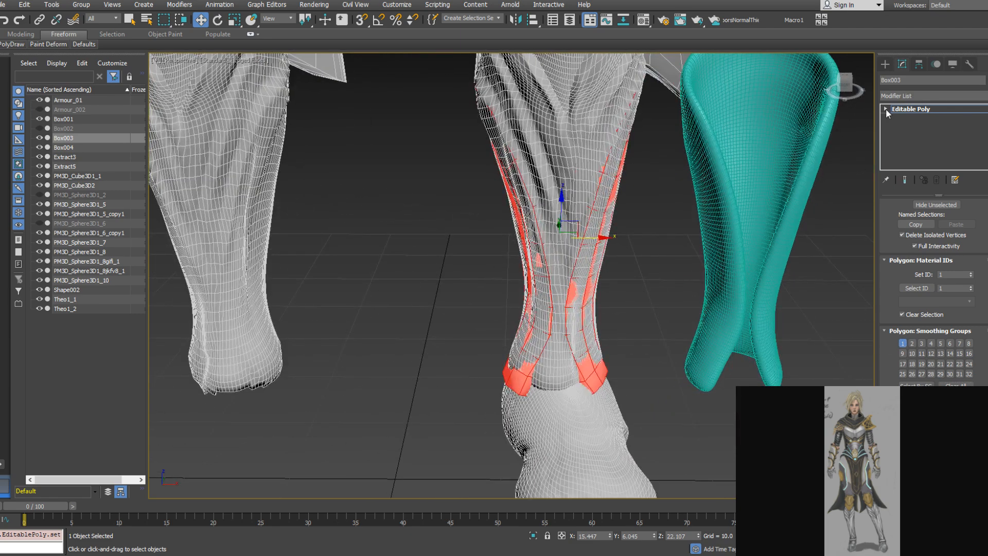
Select the ring of edges along the rim thickness of shin armour Box003 and convert it to a polygon selection
{"action": "left_click", "coordinate": [885, 108]}
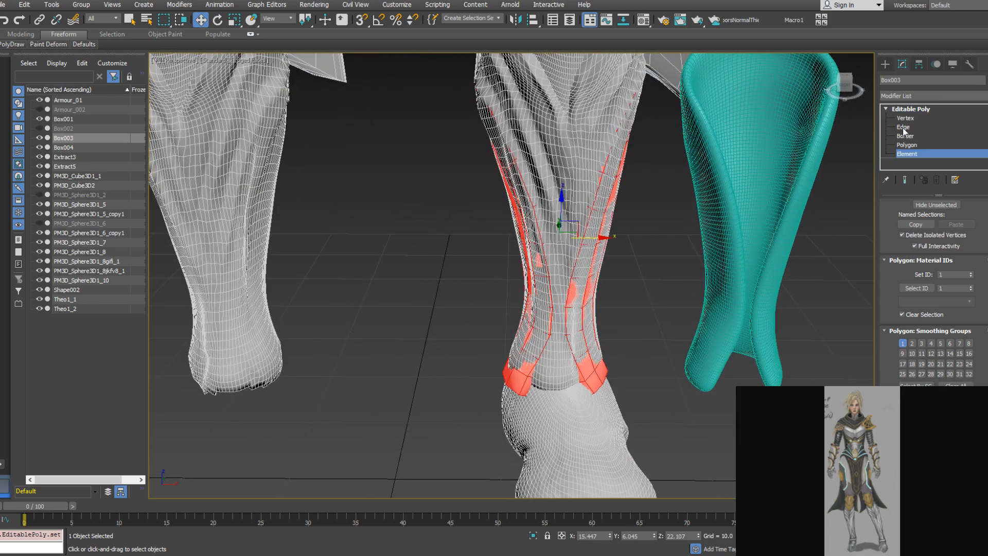
{"action": "left_click", "coordinate": [903, 127]}
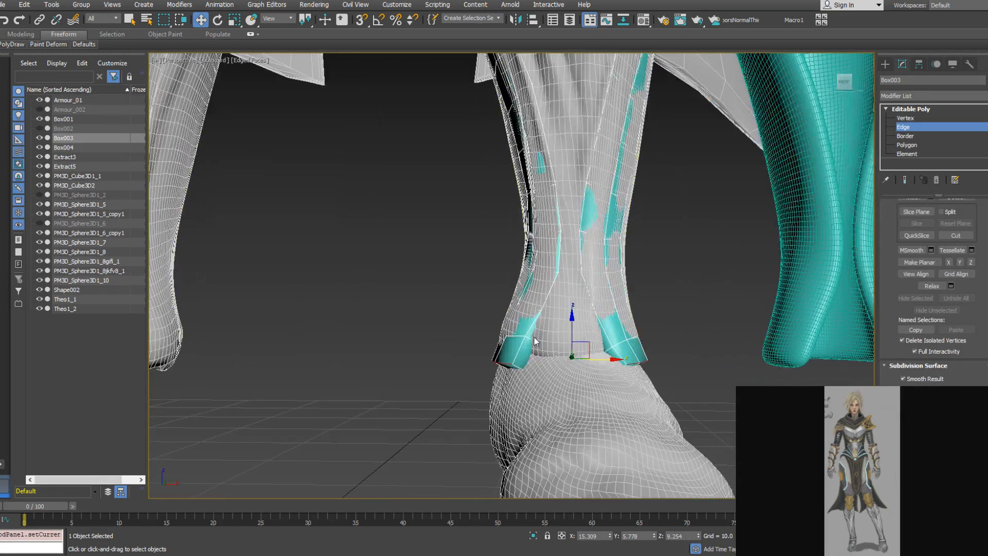
{"action": "scroll", "coordinate": [909, 238], "scroll_direction": "up", "scroll_amount": 5}
{"action": "scroll", "coordinate": [926, 289], "scroll_direction": "up", "scroll_amount": 2}
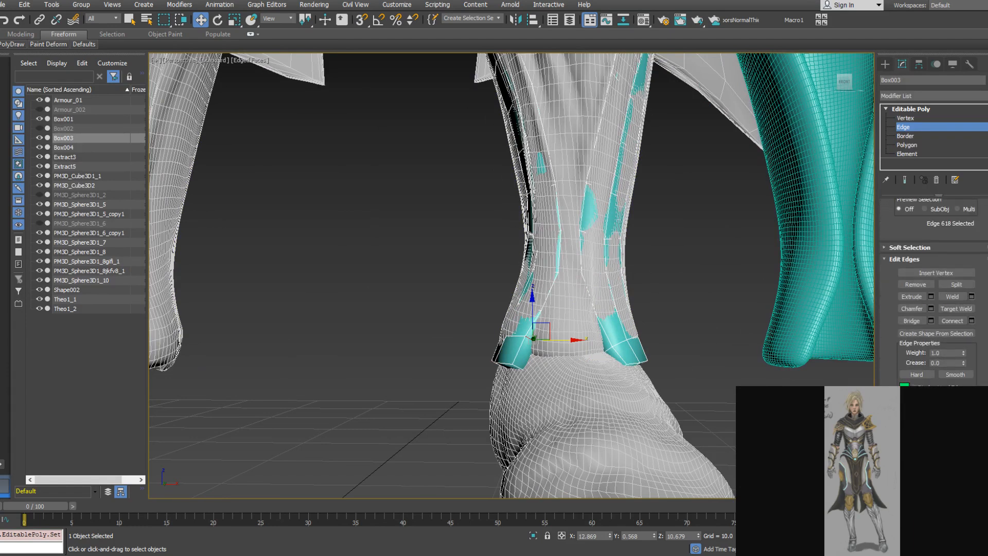
{"action": "scroll", "coordinate": [977, 269], "scroll_direction": "up", "scroll_amount": 2}
{"action": "left_click", "coordinate": [912, 272]}
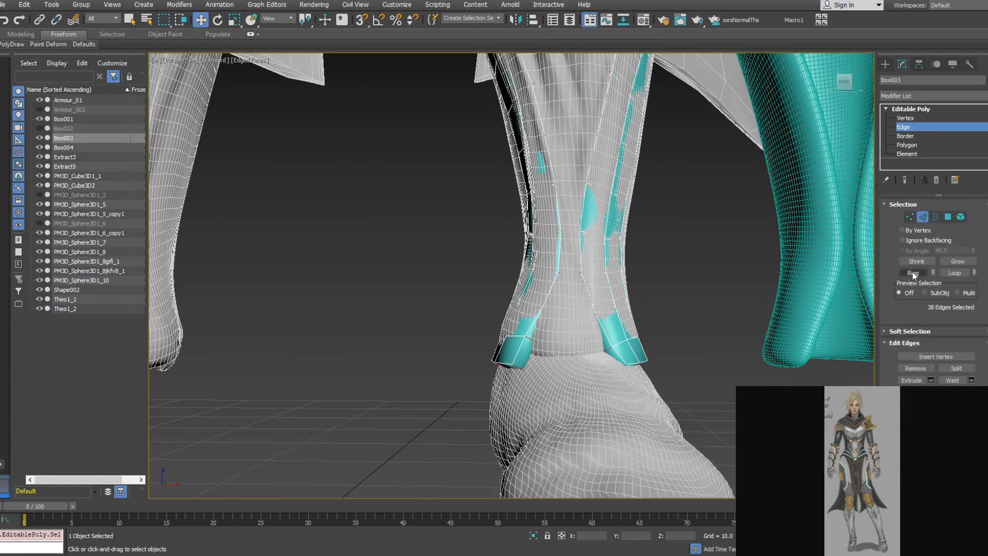
{"action": "right_click", "coordinate": [664, 296]}
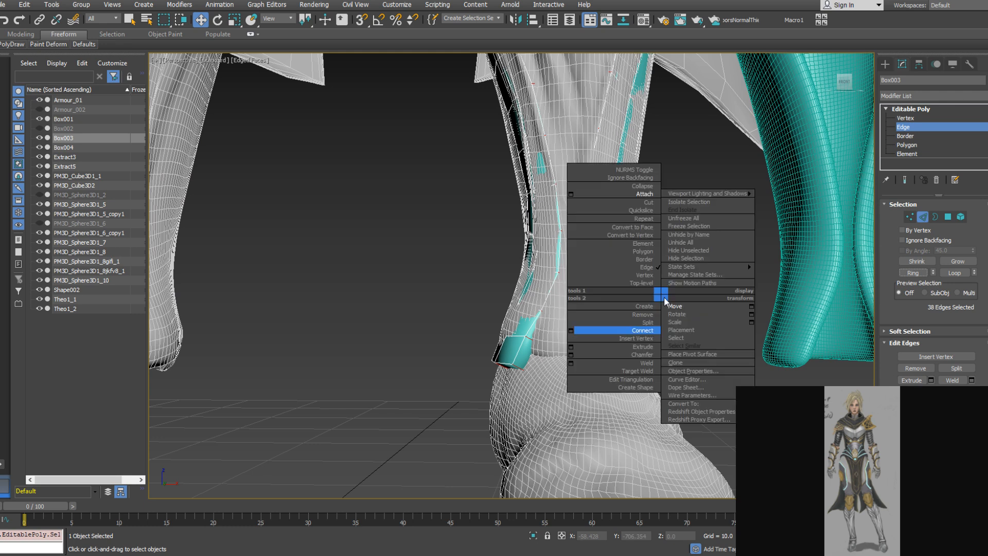
{"action": "left_click", "coordinate": [649, 227]}
{"action": "scroll", "coordinate": [934, 283], "scroll_direction": "down", "scroll_amount": 10}
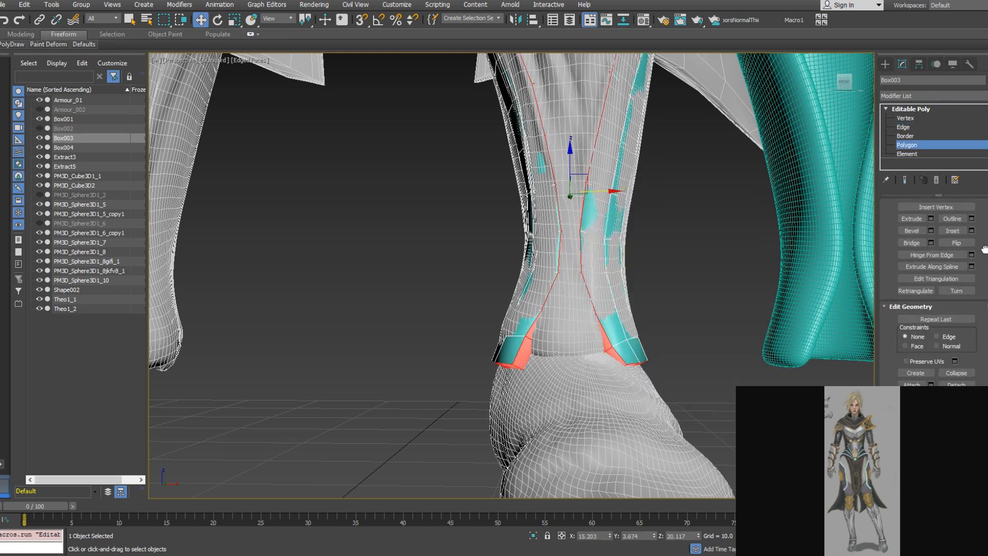
Examine the original shin armour and its smoothed reference clone from several sides and from below
{"action": "middle_click_drag", "start_coordinate": [710, 348], "coordinate": [626, 290], "text": "alt"}
{"action": "middle_click_drag", "start_coordinate": [542, 335], "coordinate": [516, 348], "text": "alt"}
{"action": "middle_click_drag", "start_coordinate": [455, 357], "coordinate": [442, 301], "text": "alt"}
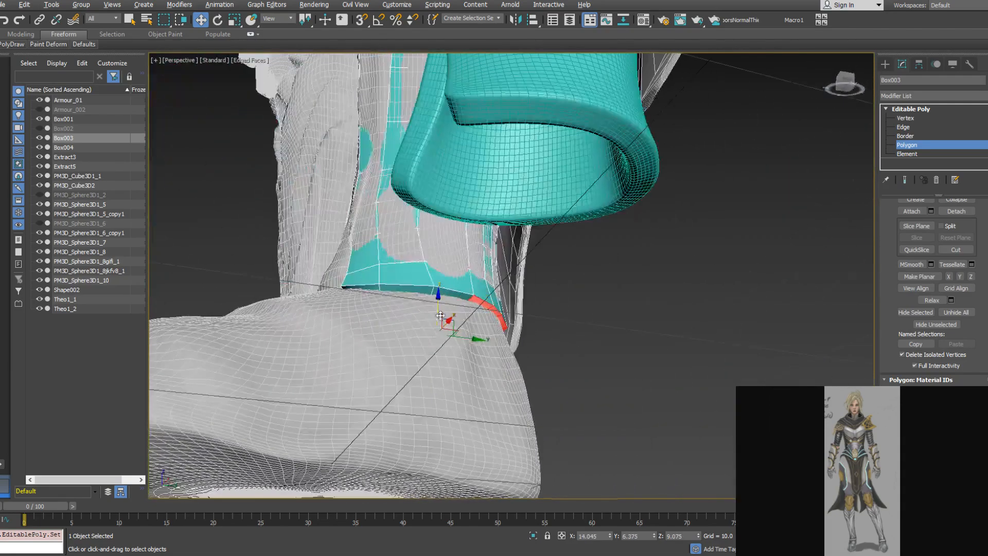
{"action": "middle_click_drag", "start_coordinate": [369, 288], "coordinate": [467, 214], "text": "alt"}
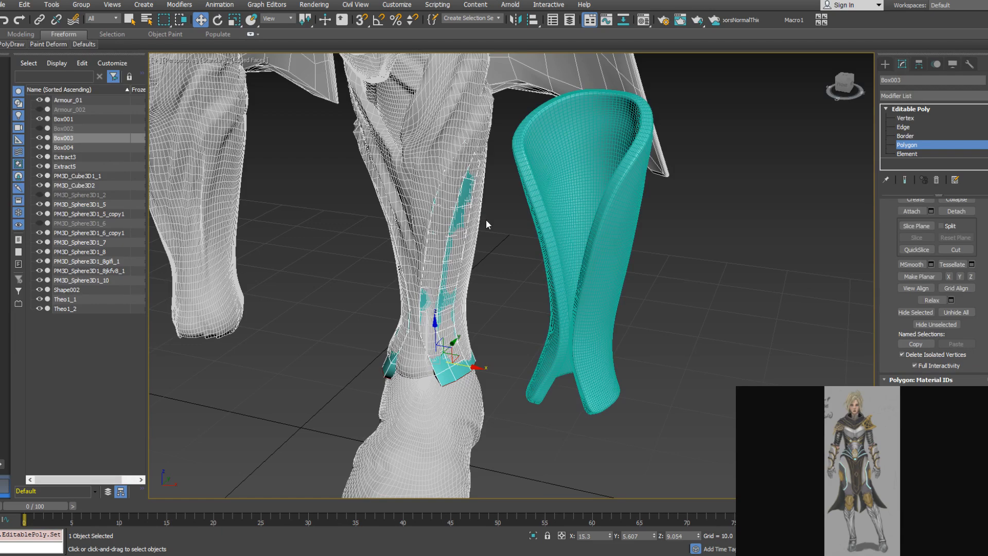
{"action": "middle_click_drag", "start_coordinate": [616, 342], "coordinate": [589, 292], "text": "alt"}
{"action": "middle_click_drag", "start_coordinate": [536, 217], "coordinate": [598, 289], "text": "alt"}
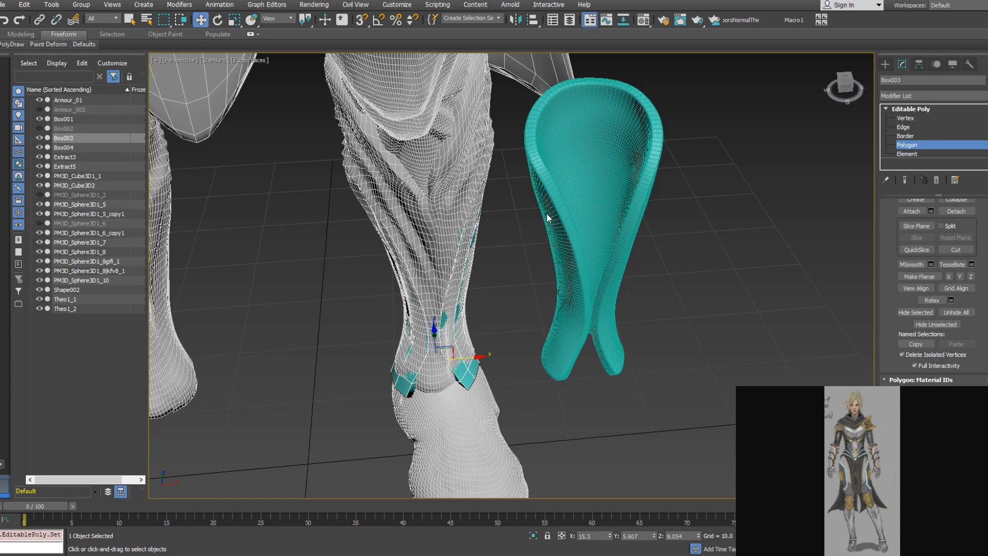
{"action": "middle_click_drag", "start_coordinate": [591, 316], "coordinate": [551, 293], "text": "alt"}
{"action": "scroll", "coordinate": [478, 297], "scroll_direction": "down", "scroll_amount": 3}
{"action": "scroll", "coordinate": [551, 292], "scroll_direction": "up", "scroll_amount": 5}
{"action": "scroll", "coordinate": [551, 292], "scroll_direction": "down", "scroll_amount": 6}
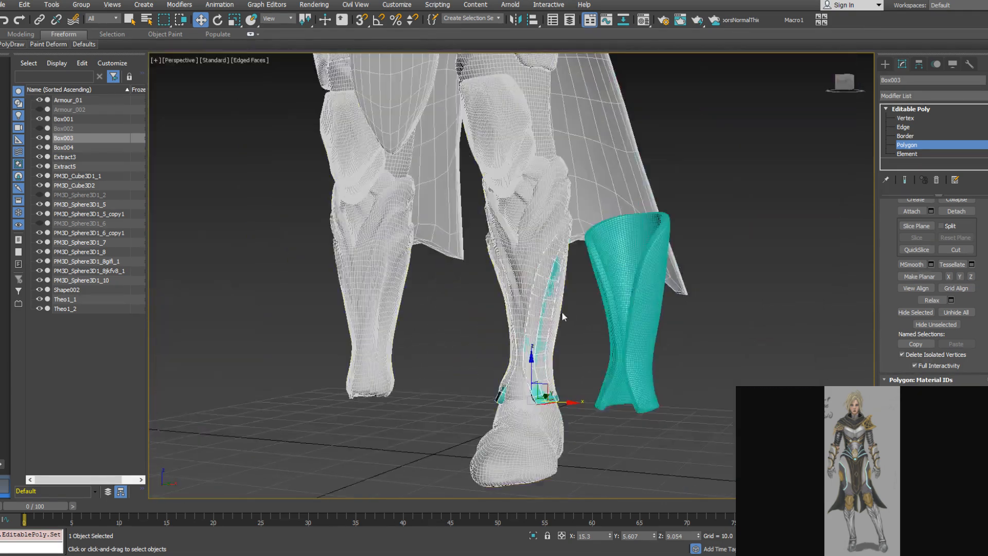
{"action": "scroll", "coordinate": [519, 317], "scroll_direction": "up", "scroll_amount": 2}
{"action": "left_click", "coordinate": [909, 146]}
{"action": "middle_click_drag", "start_coordinate": [532, 239], "coordinate": [553, 307], "text": "alt"}
{"action": "middle_click_drag", "start_coordinate": [645, 294], "coordinate": [646, 273], "text": "alt"}
{"action": "left_click", "coordinate": [660, 291]}
{"action": "middle_click_drag", "start_coordinate": [643, 326], "coordinate": [593, 291], "text": "alt"}
{"action": "scroll", "coordinate": [592, 290], "scroll_direction": "down", "scroll_amount": 3}
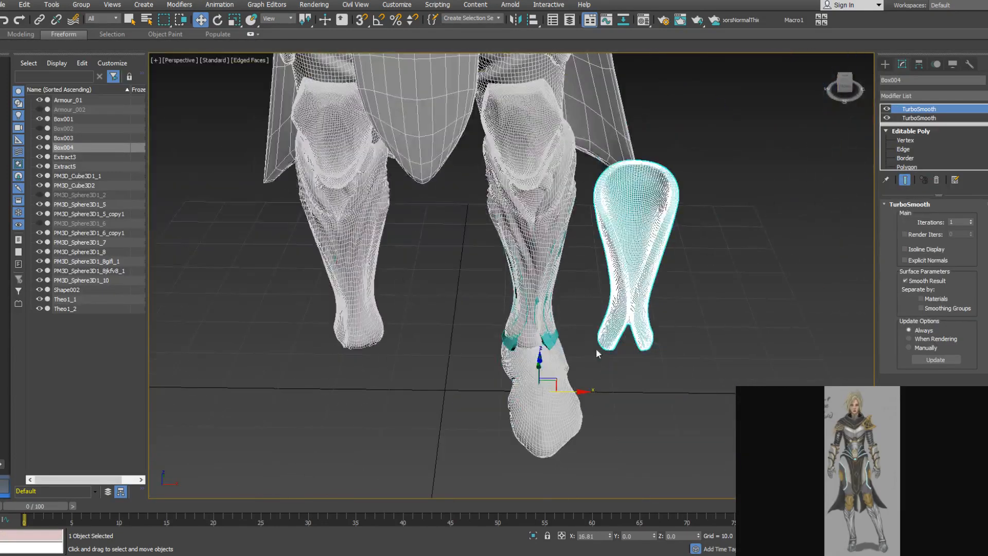
Select the whole element of the original shin armour Box003 and scale it outward to sit over the leg mesh
{"action": "left_click", "coordinate": [551, 313]}
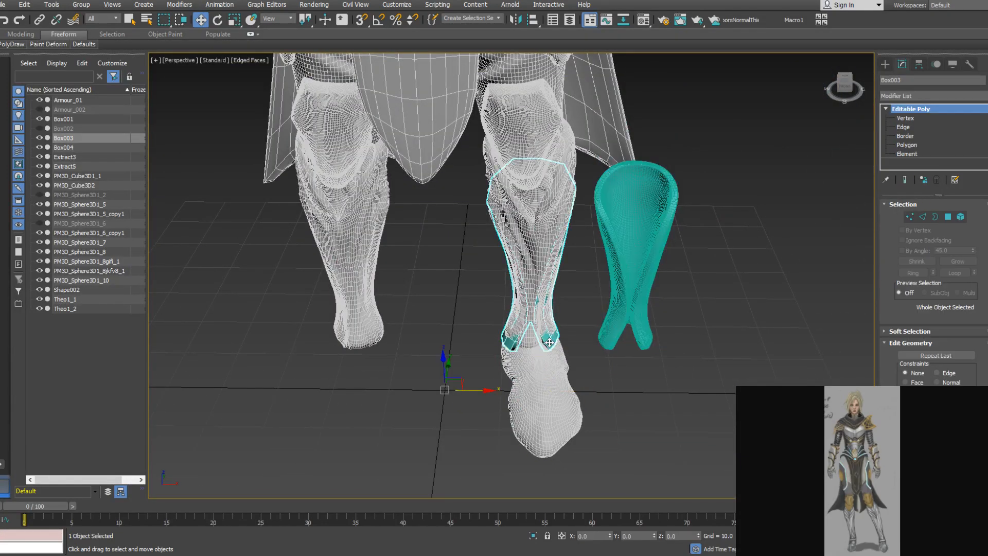
{"action": "scroll", "coordinate": [554, 316], "scroll_direction": "up", "scroll_amount": 2}
{"action": "middle_click_drag", "start_coordinate": [555, 317], "coordinate": [576, 299], "text": "alt"}
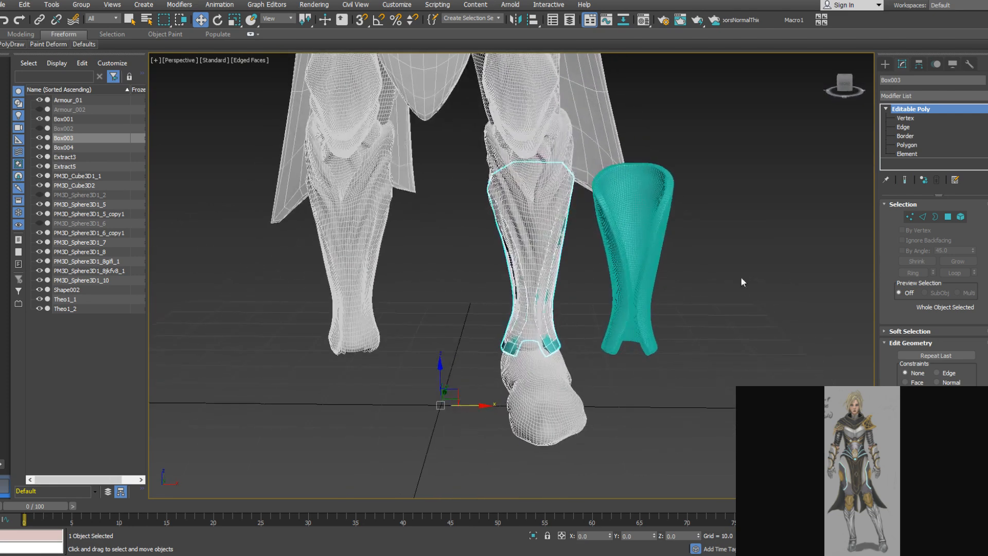
{"action": "left_click", "coordinate": [960, 217]}
{"action": "left_click", "coordinate": [527, 259]}
{"action": "middle_click_drag", "start_coordinate": [527, 260], "coordinate": [527, 257], "text": "alt"}
{"action": "right_click", "coordinate": [535, 260]}
{"action": "left_click", "coordinate": [556, 287]}
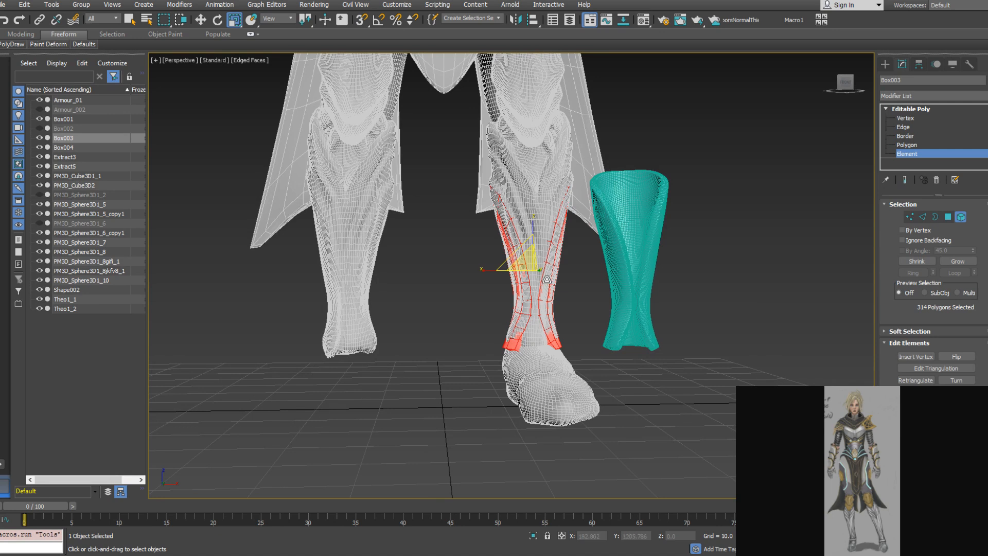
{"action": "middle_click_drag", "start_coordinate": [555, 287], "coordinate": [542, 279], "text": "alt"}
{"action": "mouse_move", "coordinate": [541, 278]}
{"action": "left_mouse_down"}
{"action": "mouse_move", "coordinate": [538, 270]}
{"action": "mouse_move", "coordinate": [539, 281]}
{"action": "left_mouse_up"}
{"action": "left_click", "coordinate": [543, 285]}
{"action": "right_click", "coordinate": [538, 272]}
{"action": "left_click", "coordinate": [546, 281]}
{"action": "left_click_drag", "start_coordinate": [533, 242], "coordinate": [534, 220]}
{"action": "middle_click_drag", "start_coordinate": [525, 225], "coordinate": [532, 275], "text": "alt"}
{"action": "scroll", "coordinate": [538, 221], "scroll_direction": "up", "scroll_amount": 3}
{"action": "left_click_drag", "start_coordinate": [509, 256], "coordinate": [518, 259]}
{"action": "middle_click_drag", "start_coordinate": [548, 253], "coordinate": [531, 227], "text": "alt"}
{"action": "left_click_drag", "start_coordinate": [543, 233], "coordinate": [542, 220]}
{"action": "middle_click_drag", "start_coordinate": [542, 221], "coordinate": [516, 233], "text": "alt"}
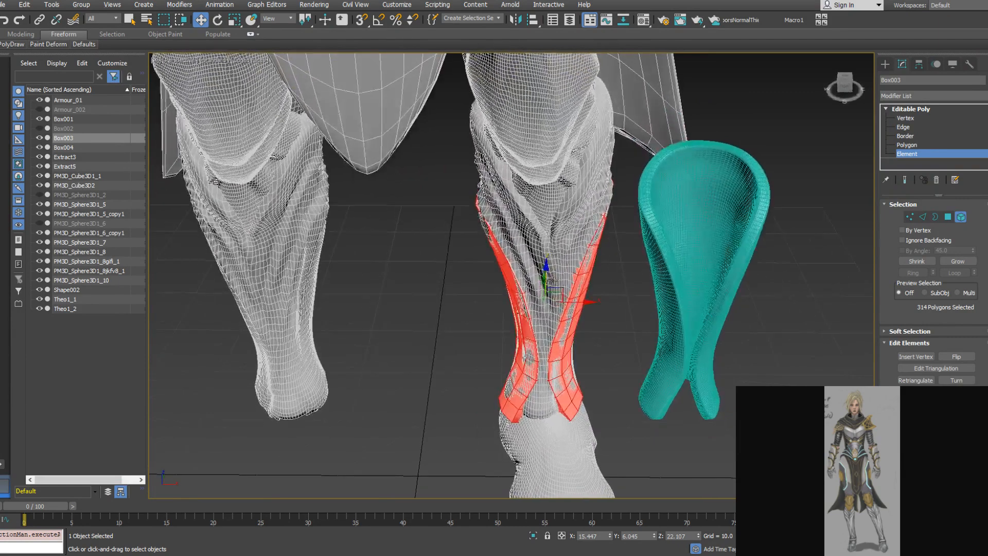
Clone the shin armour element upward along Z twice as elements within Box003, forming three overlapping tiers
{"action": "right_click", "coordinate": [555, 292]}
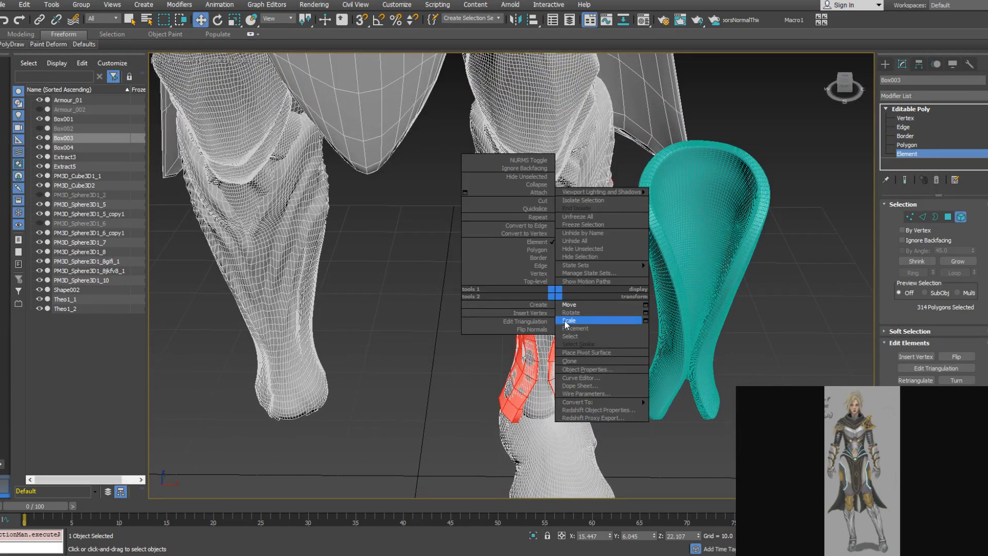
{"action": "middle_click_drag", "start_coordinate": [749, 231], "coordinate": [701, 224], "text": "alt"}
{"action": "middle_click_drag", "start_coordinate": [619, 224], "coordinate": [590, 265]}
{"action": "scroll", "coordinate": [619, 251], "scroll_direction": "down", "scroll_amount": 3}
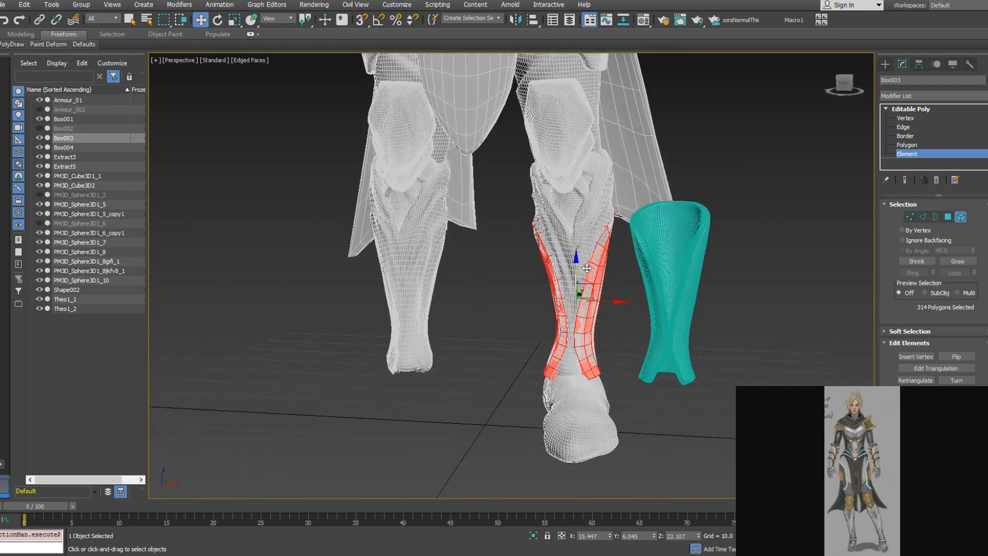
{"action": "left_click_drag", "start_coordinate": [578, 271], "coordinate": [584, 319], "text": "shift"}
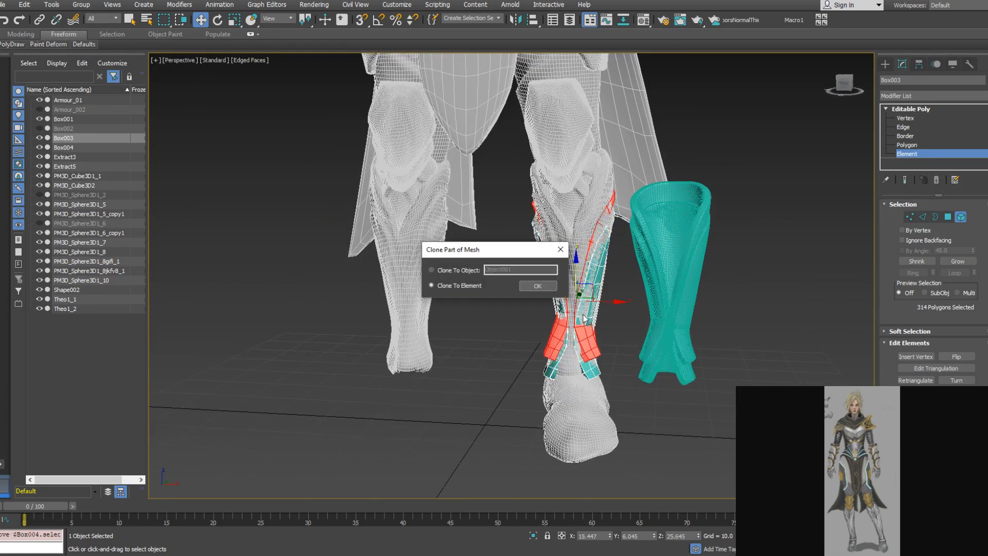
{"action": "left_click", "coordinate": [546, 286]}
{"action": "left_click", "coordinate": [578, 357]}
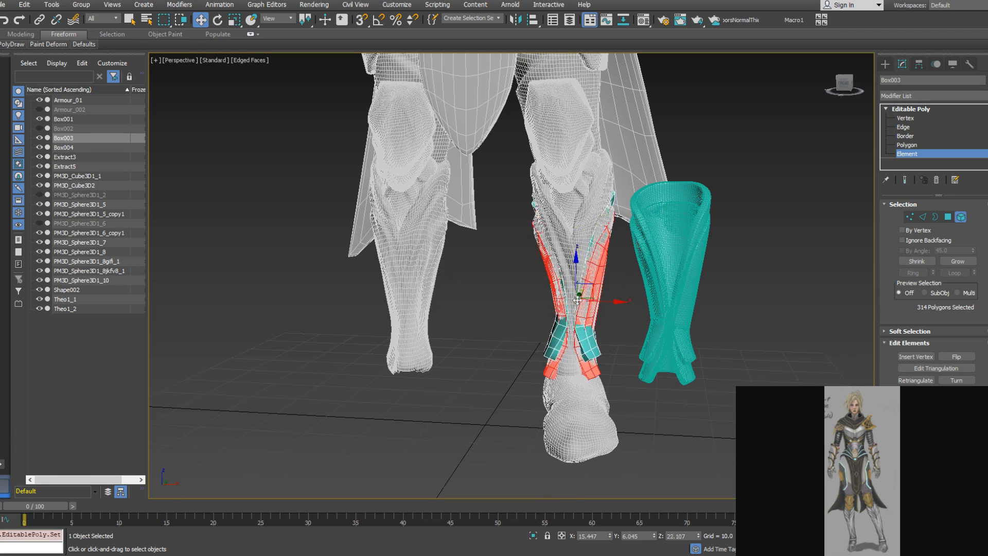
{"action": "left_click_drag", "start_coordinate": [575, 275], "coordinate": [577, 267]}
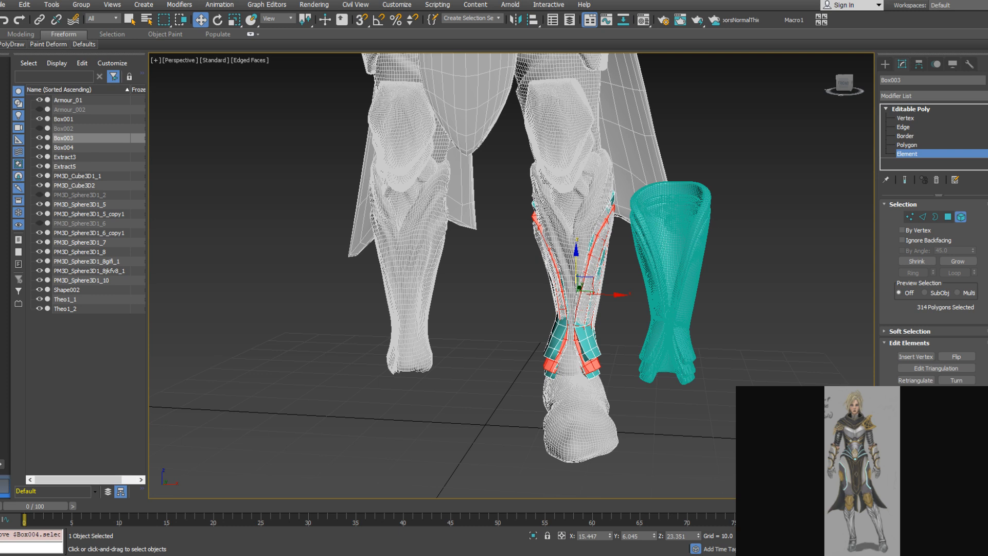
Leave element editing and move the smoothed clone Box004 back onto the leg at X 0
{"action": "left_click", "coordinate": [950, 215]}
{"action": "left_click", "coordinate": [697, 319]}
{"action": "right_click", "coordinate": [711, 334]}
{"action": "left_click", "coordinate": [803, 346]}
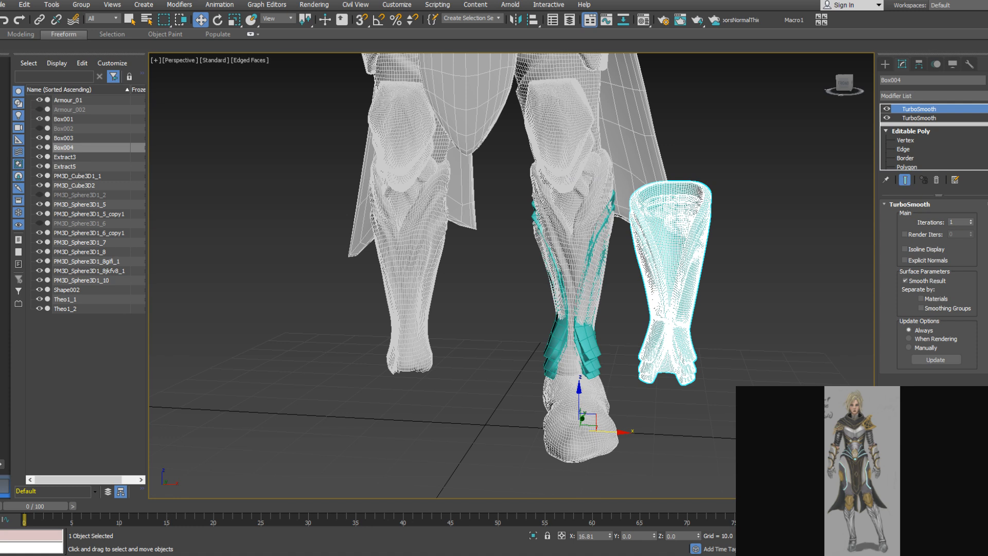
{"action": "key", "text": "ctrl+z"}
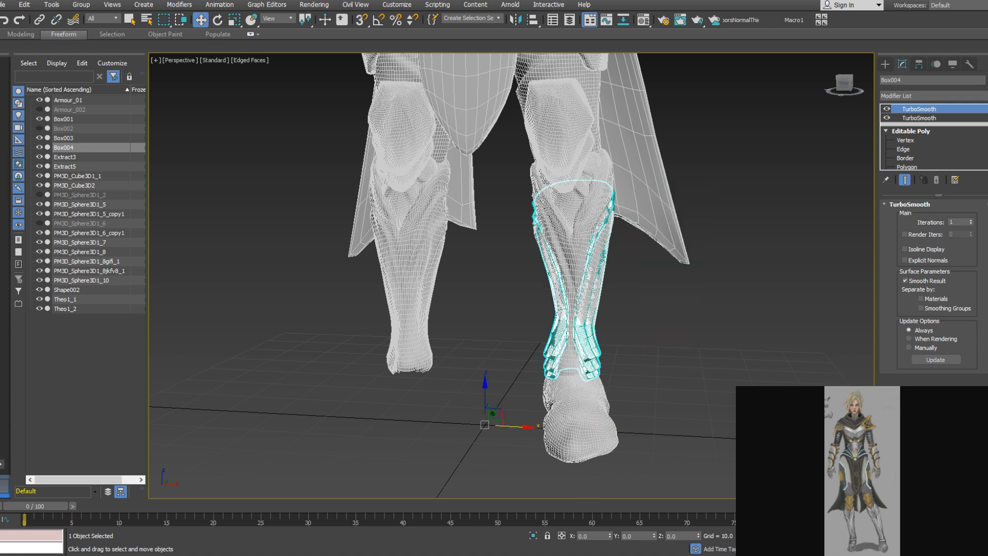
Collapse the whole modifier stack of Box004 with both TurboSmooth modifiers into an Editable Poly
{"action": "right_click", "coordinate": [943, 121]}
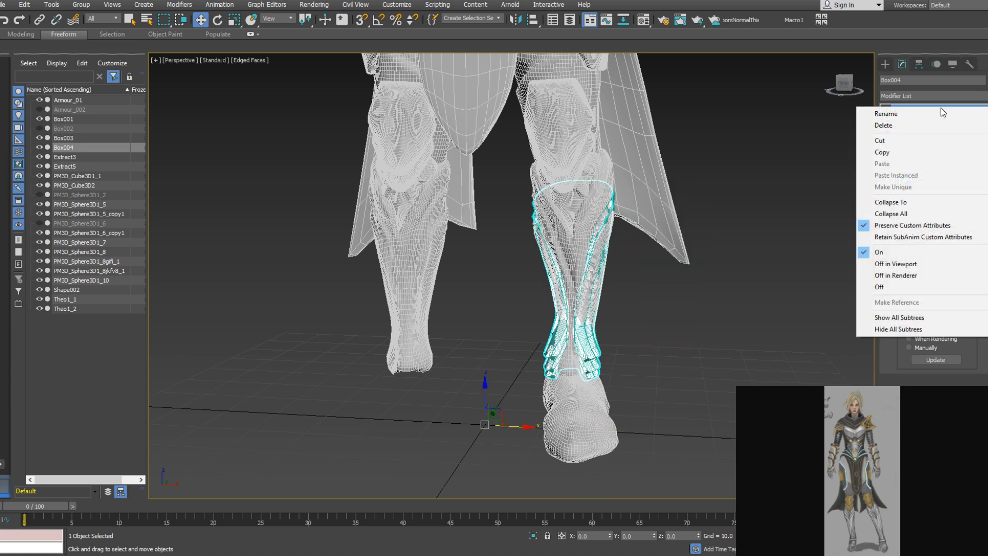
{"action": "left_click", "coordinate": [905, 213]}
{"action": "right_click", "coordinate": [939, 136]}
{"action": "left_click", "coordinate": [921, 204]}
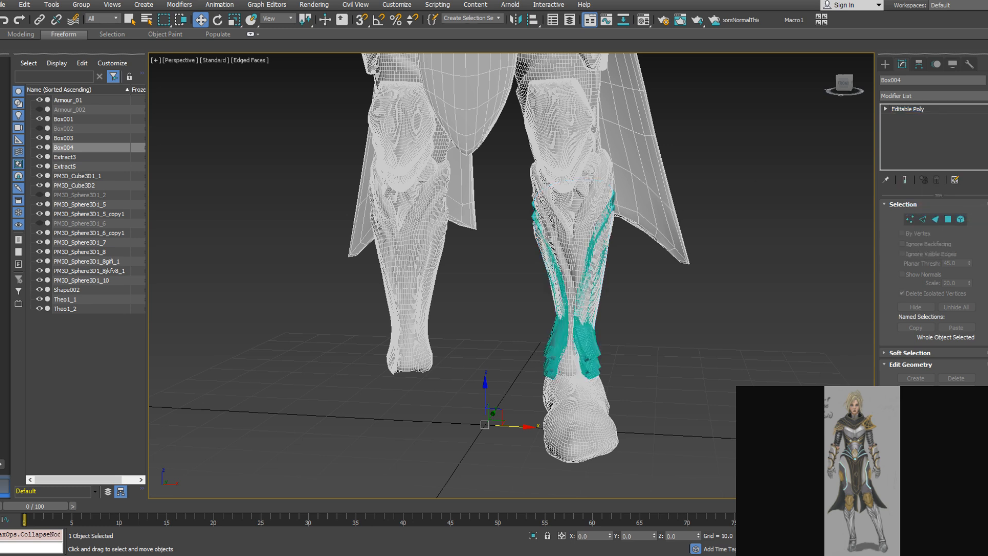
Export only the selected Box004 as an OBJ file named Boots1 into the Temp folder
{"action": "left_click", "coordinate": [2, 5]}
{"action": "mouse_move", "coordinate": [64, 162]}
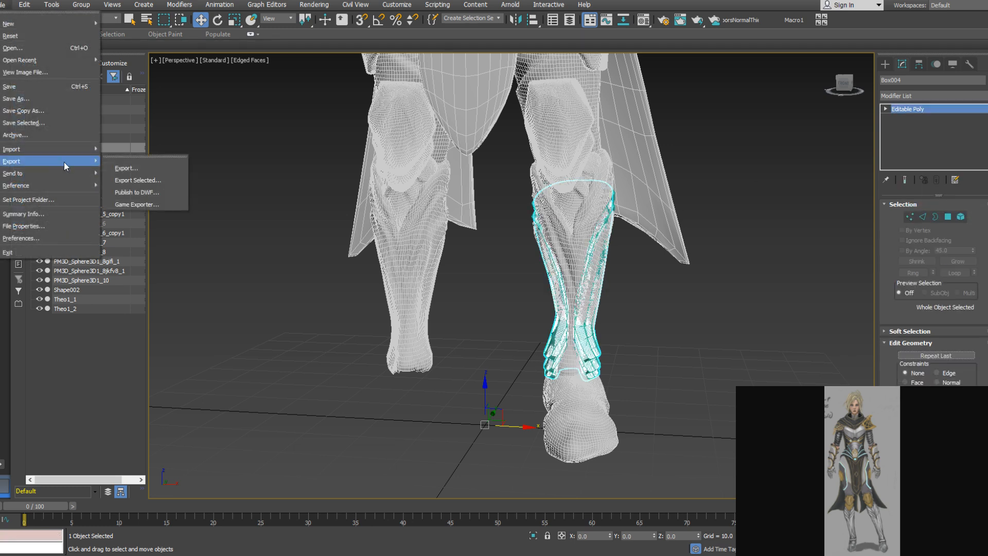
{"action": "left_click", "coordinate": [144, 184]}
{"action": "left_click", "coordinate": [130, 82]}
{"action": "left_click", "coordinate": [129, 315]}
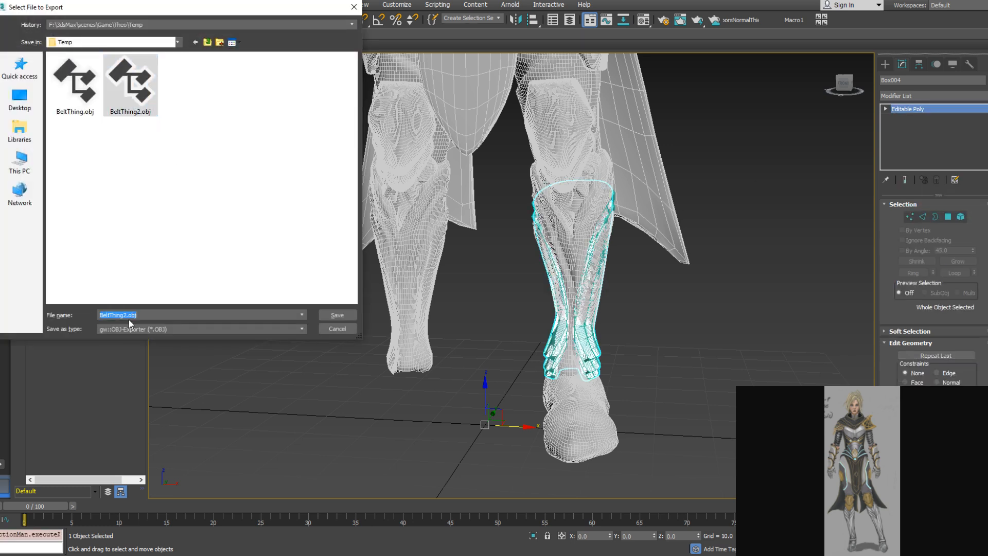
{"action": "type", "text": "Boots1"}
{"action": "key", "text": "Return"}
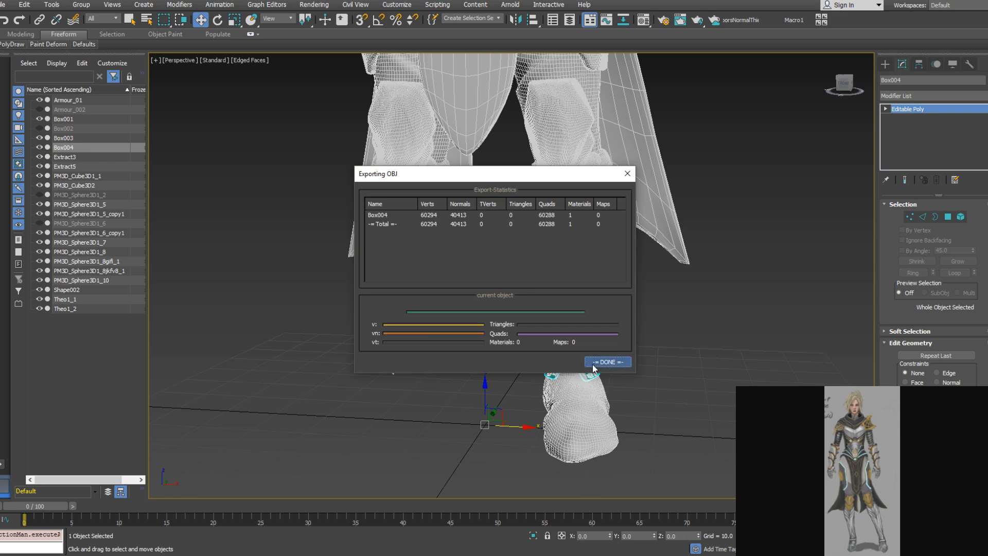
{"action": "left_click", "coordinate": [607, 361]}
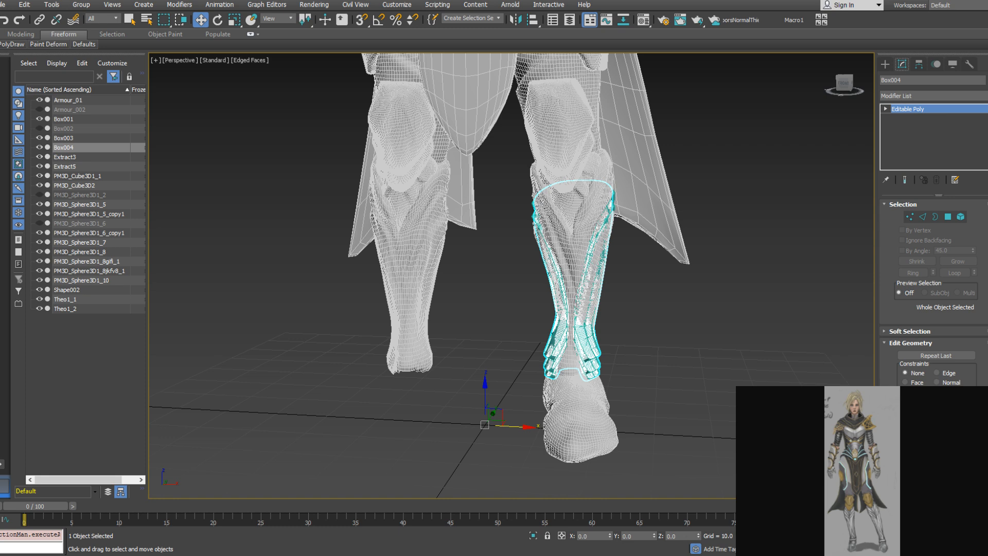
Switch to ZBrush and append a Sphere3D as a new subtool of the character
{"action": "key", "text": "alt+Tab"}
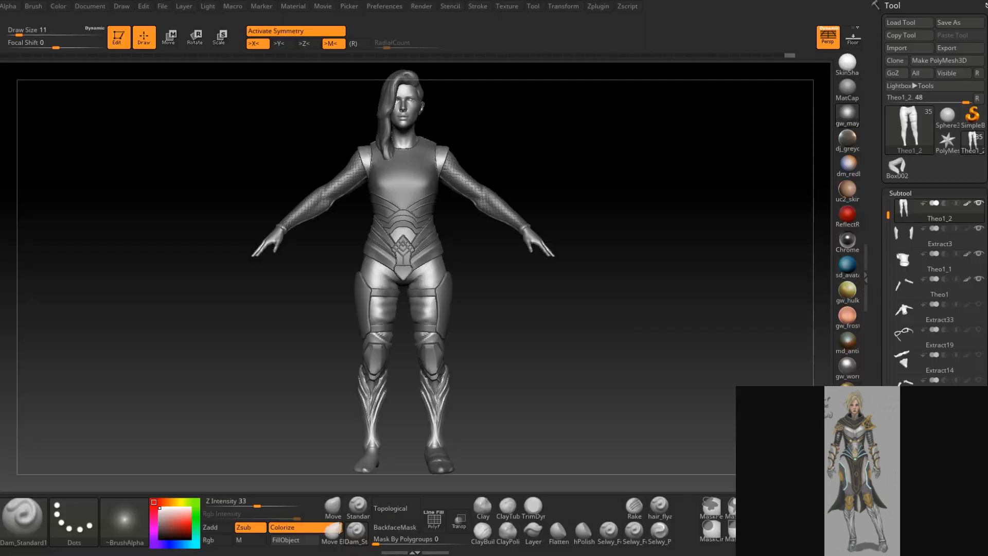
{"action": "right_click_drag", "start_coordinate": [621, 372], "coordinate": [589, 386]}
{"action": "right_click_drag", "start_coordinate": [589, 385], "coordinate": [541, 343], "text": "alt"}
{"action": "left_click", "coordinate": [958, 476]}
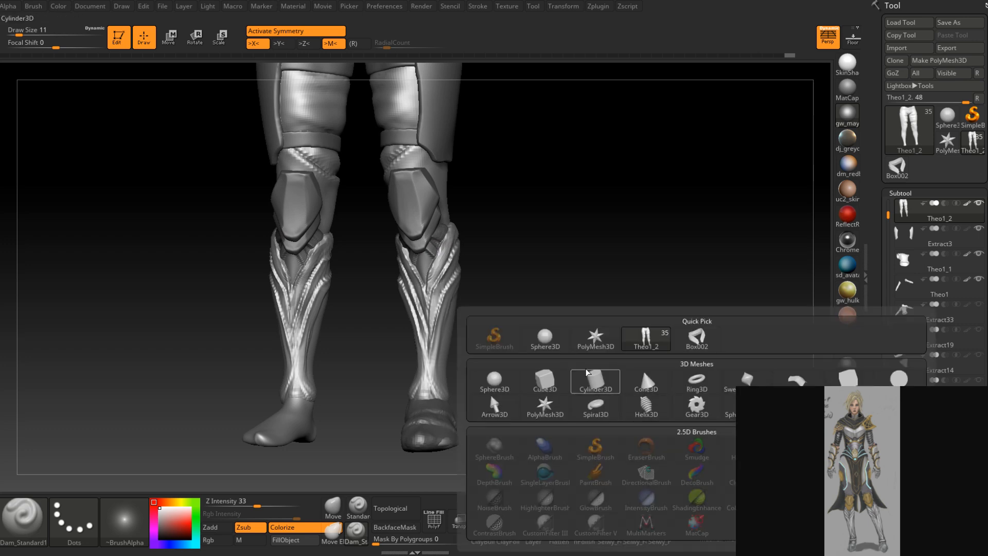
{"action": "left_click", "coordinate": [543, 338]}
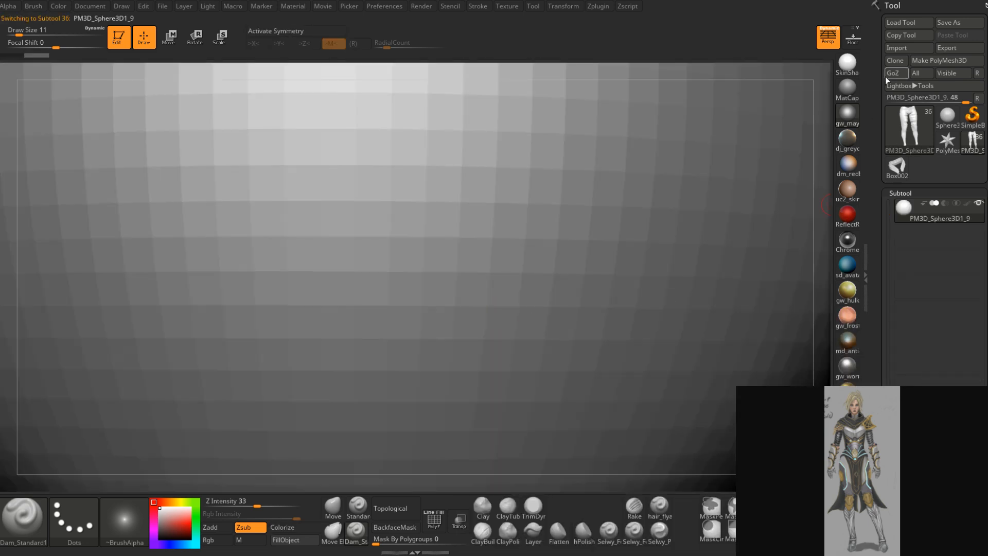
Import Boots1.obj from the Temp folder into the appended sphere subtool and frame it on the legs
{"action": "left_click", "coordinate": [906, 45]}
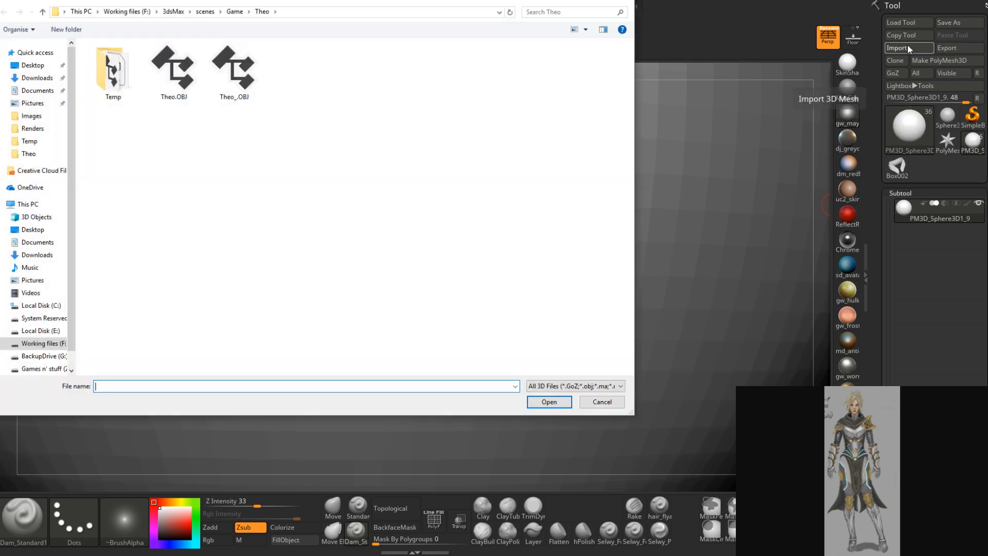
{"action": "double_click", "coordinate": [126, 77]}
{"action": "double_click", "coordinate": [234, 70]}
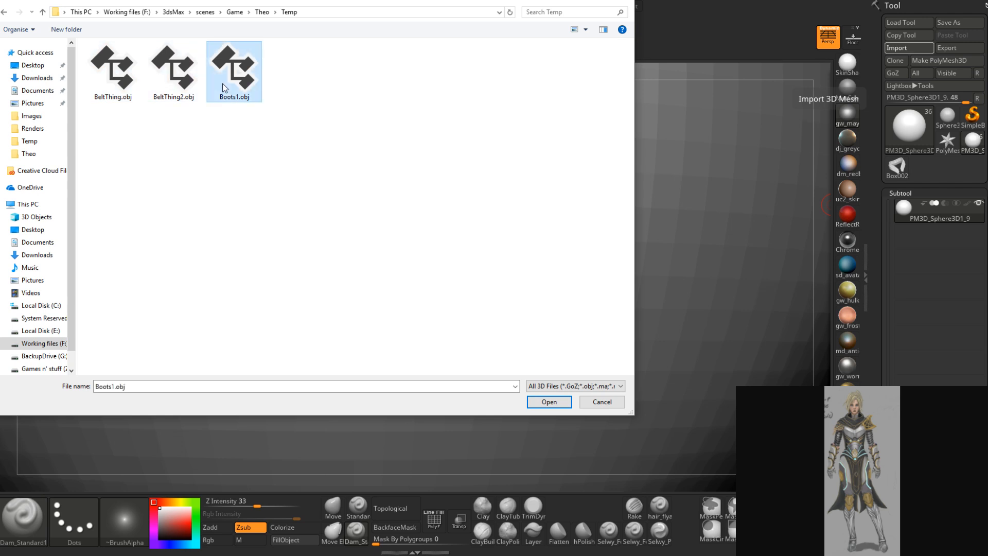
{"action": "left_click_drag", "start_coordinate": [513, 261], "coordinate": [487, 217], "text": "alt"}
{"action": "right_click_drag", "start_coordinate": [487, 217], "coordinate": [481, 313], "text": "ctrl"}
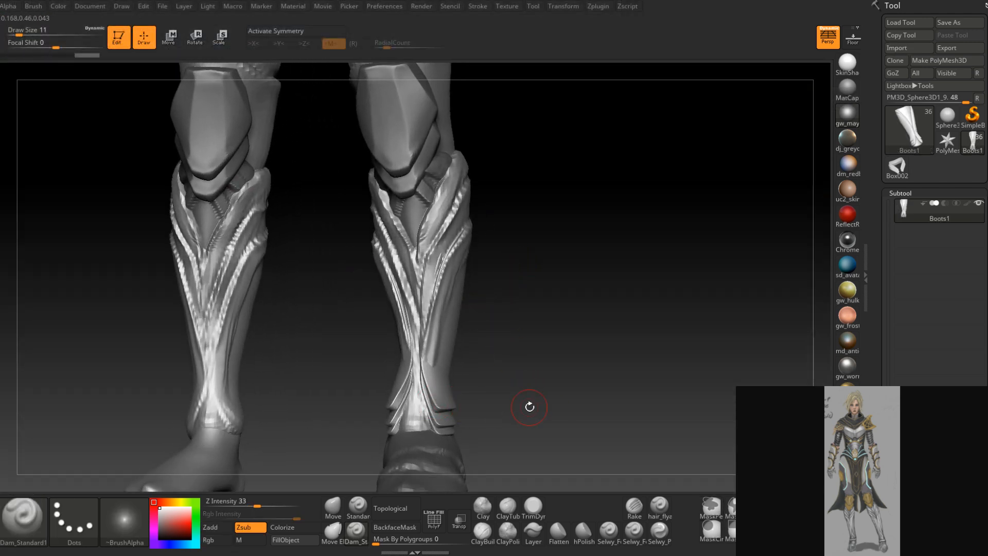
{"action": "left_click_drag", "start_coordinate": [878, 529], "coordinate": [897, 381]}
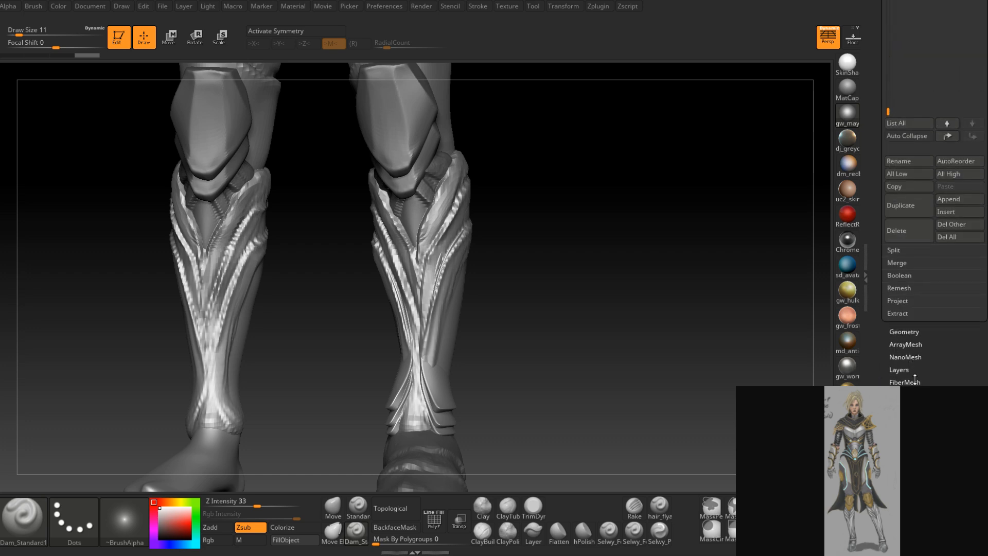
Turn off smooth subdivision and reconstruct the lower subdivision levels of the imported Boots1 mesh
{"action": "left_click", "coordinate": [904, 332]}
{"action": "left_click_drag", "start_coordinate": [888, 303], "coordinate": [888, 541]}
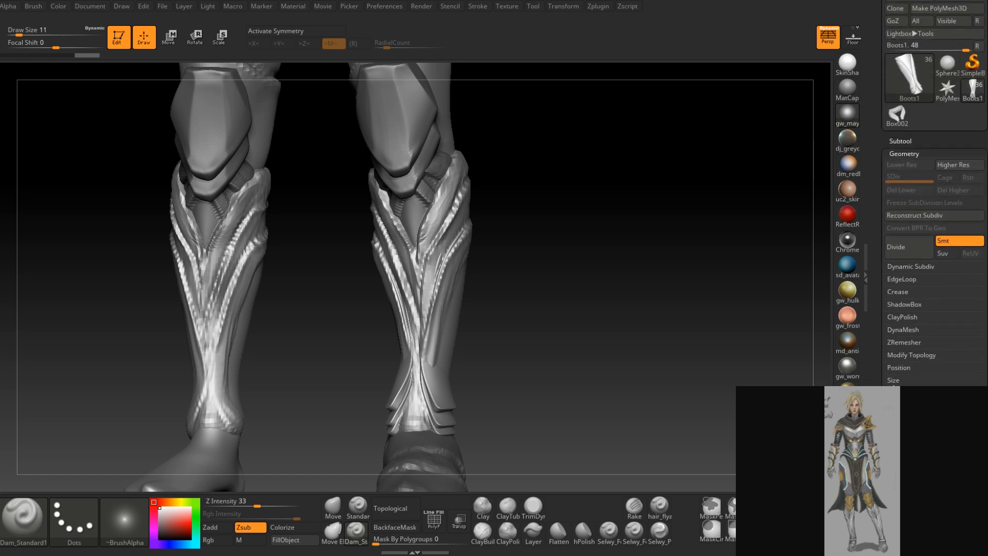
{"action": "left_click_drag", "start_coordinate": [893, 389], "coordinate": [894, 415]}
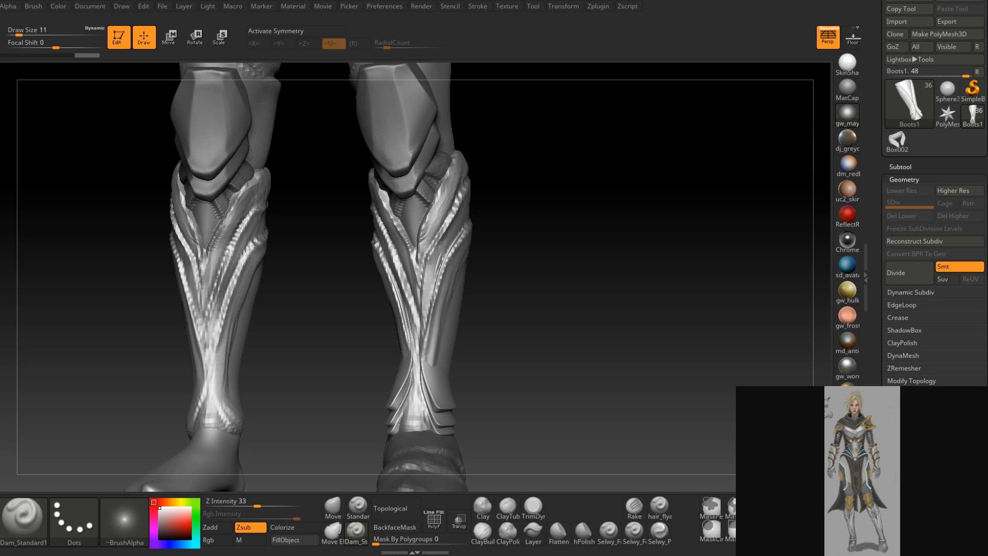
{"action": "left_click_drag", "start_coordinate": [558, 304], "coordinate": [520, 261]}
{"action": "right_click_drag", "start_coordinate": [519, 261], "coordinate": [592, 280], "text": "ctrl"}
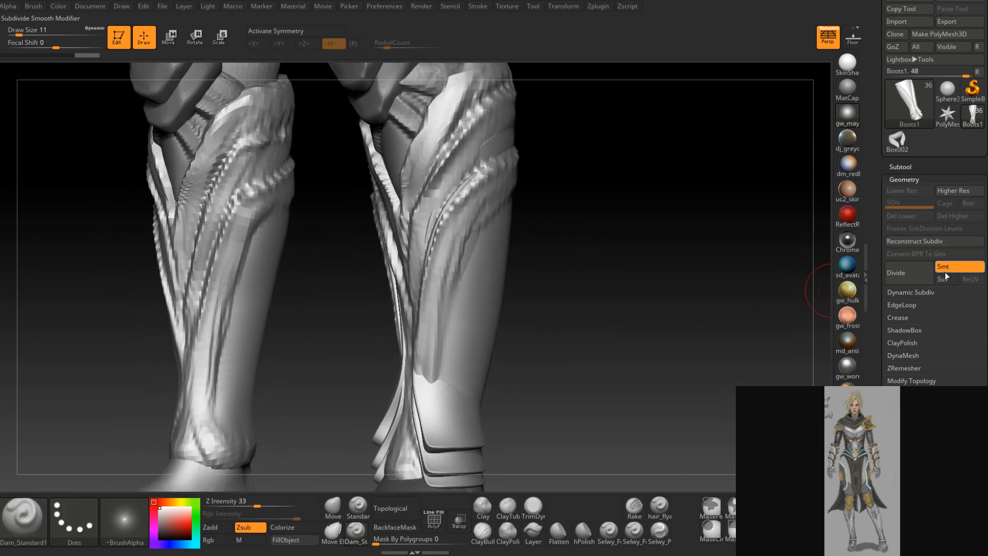
{"action": "left_click", "coordinate": [921, 242]}
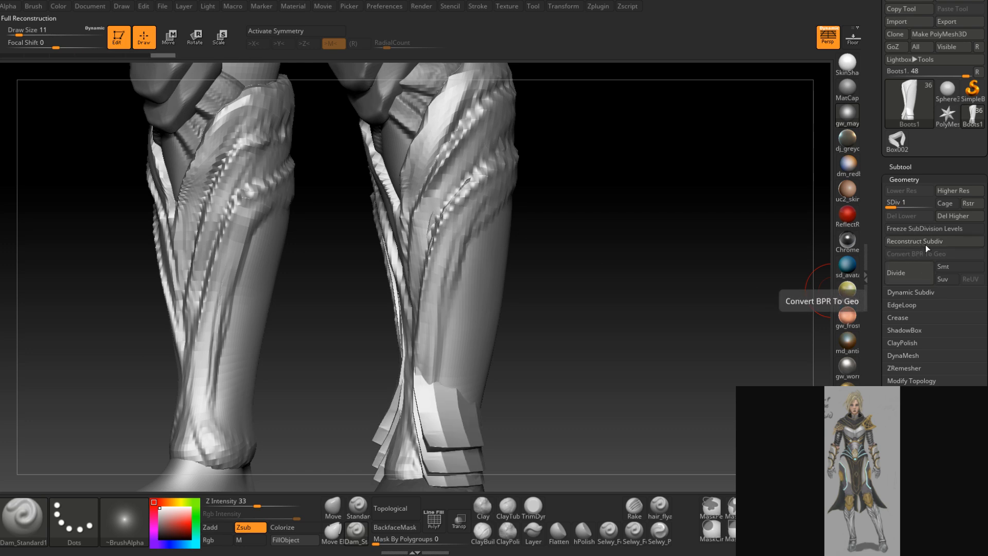
Re-enable smooth subdivision at level 4 and bring the Boots1 mesh down to subdivision level 1
{"action": "left_click_drag", "start_coordinate": [892, 206], "coordinate": [934, 208]}
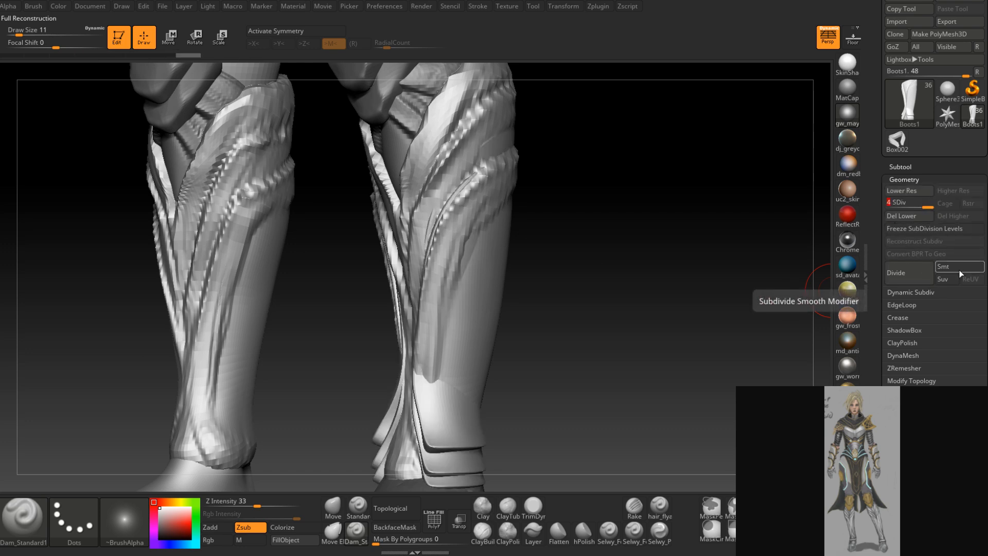
{"action": "left_click", "coordinate": [959, 270]}
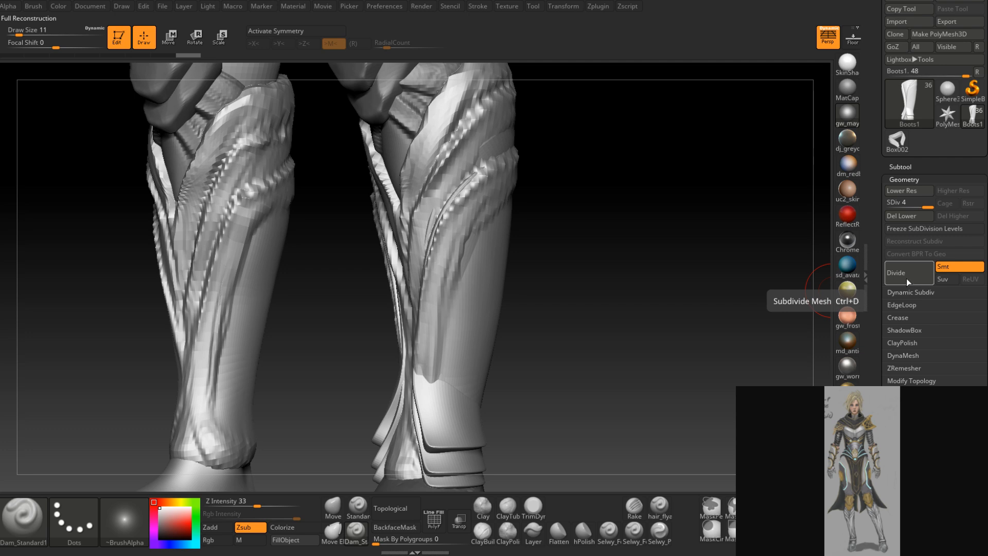
{"action": "left_click_drag", "start_coordinate": [927, 205], "coordinate": [873, 191]}
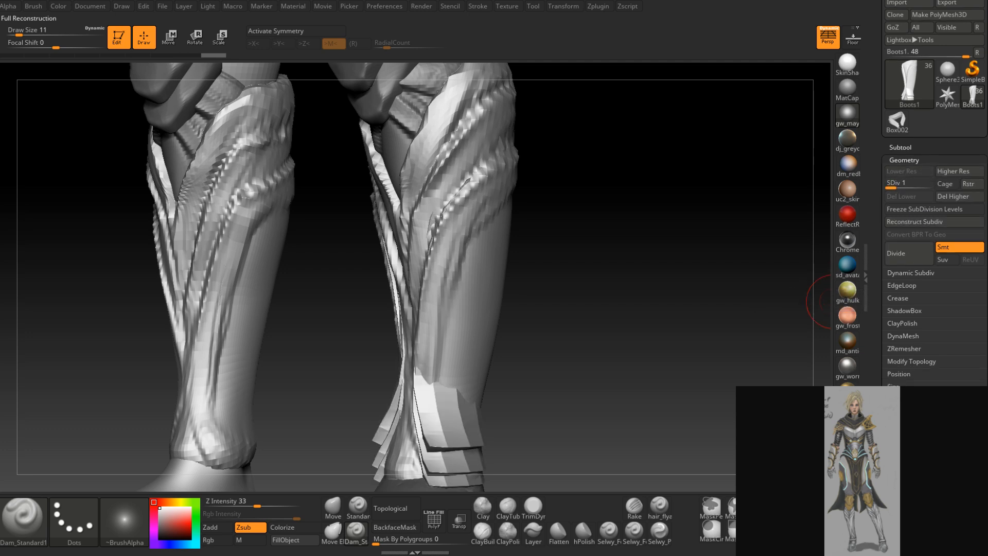
Divide the Boots1 armour into separate polygroups with Auto Groups
{"action": "scroll", "coordinate": [876, 373], "scroll_direction": "down", "scroll_amount": 5}
{"action": "left_click", "coordinate": [901, 197]}
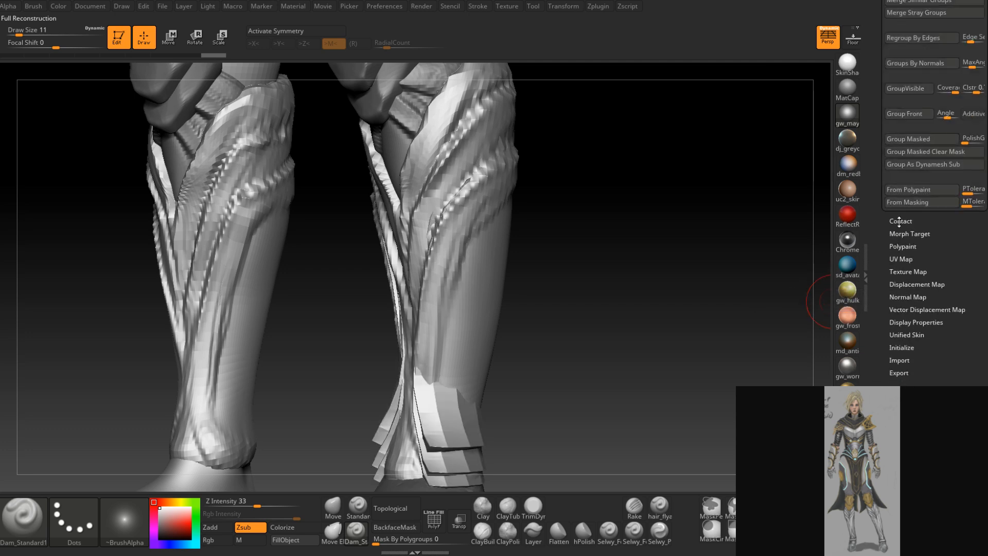
{"action": "scroll", "coordinate": [905, 231], "scroll_direction": "up", "scroll_amount": 3}
{"action": "left_click", "coordinate": [914, 233]}
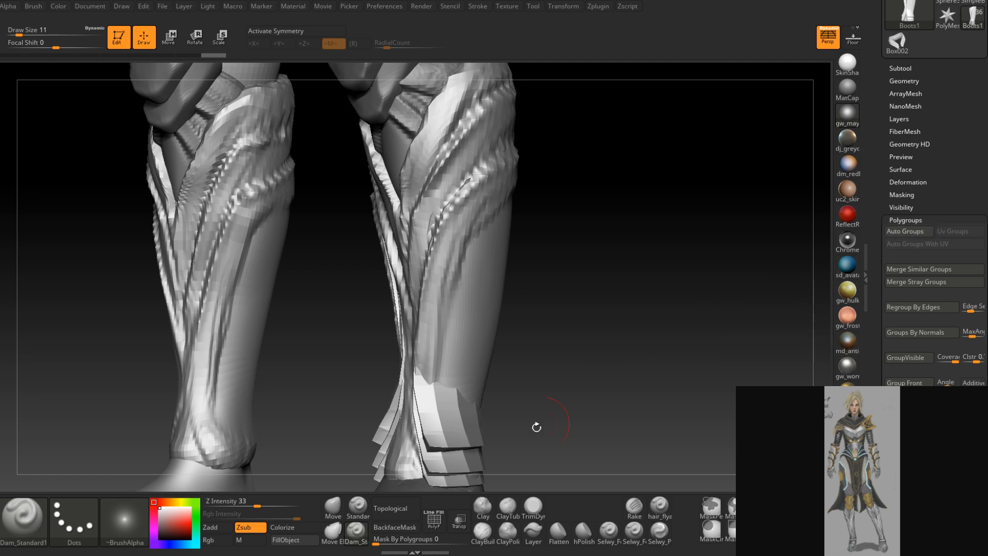
{"action": "left_click", "coordinate": [434, 520]}
{"action": "left_click", "coordinate": [434, 520]}
Isolate a polygroup of the shin armour to inspect its ankle plates and restore the full mesh's visibility
{"action": "left_click_drag", "start_coordinate": [556, 409], "coordinate": [568, 403]}
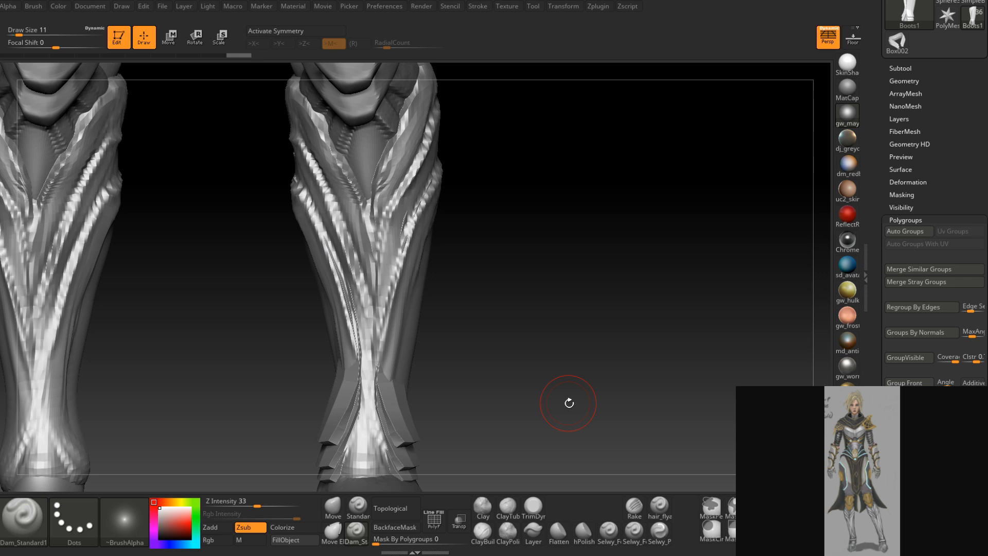
{"action": "left_click_drag", "start_coordinate": [568, 403], "coordinate": [536, 355]}
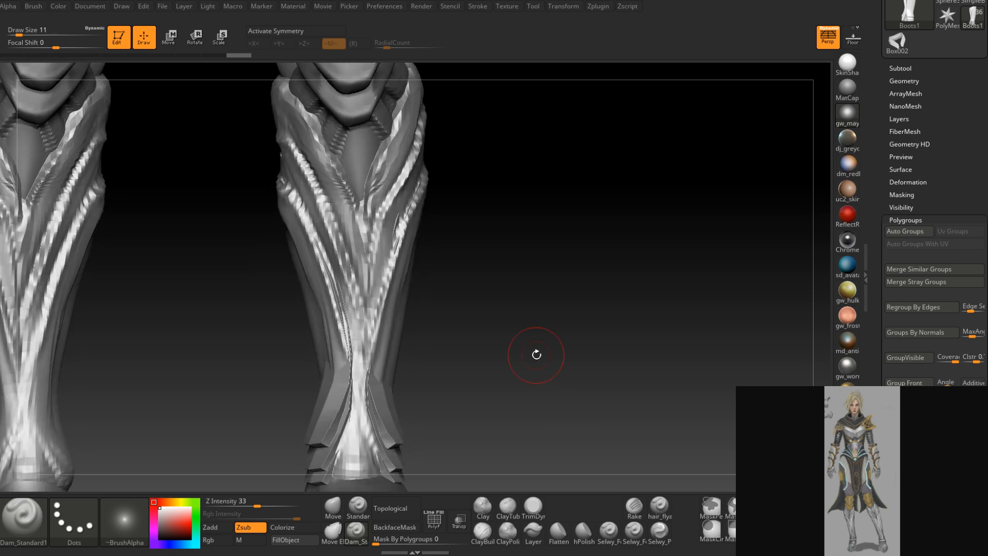
{"action": "mouse_move", "coordinate": [553, 314]}
{"action": "right_mouse_down", "text": "shift"}
{"action": "mouse_move", "coordinate": [487, 347]}
{"action": "mouse_move", "coordinate": [549, 233]}
{"action": "mouse_move", "coordinate": [490, 341]}
{"action": "mouse_move", "coordinate": [483, 322]}
{"action": "mouse_move", "coordinate": [481, 344]}
{"action": "mouse_move", "coordinate": [478, 326]}
{"action": "mouse_move", "coordinate": [526, 295]}
{"action": "mouse_move", "coordinate": [575, 284]}
{"action": "mouse_move", "coordinate": [557, 276]}
{"action": "mouse_move", "coordinate": [507, 329]}
{"action": "right_mouse_up", "text": "shift"}
{"action": "left_click", "coordinate": [476, 343], "text": "ctrl+shift"}
{"action": "left_click", "coordinate": [539, 298], "text": "ctrl"}
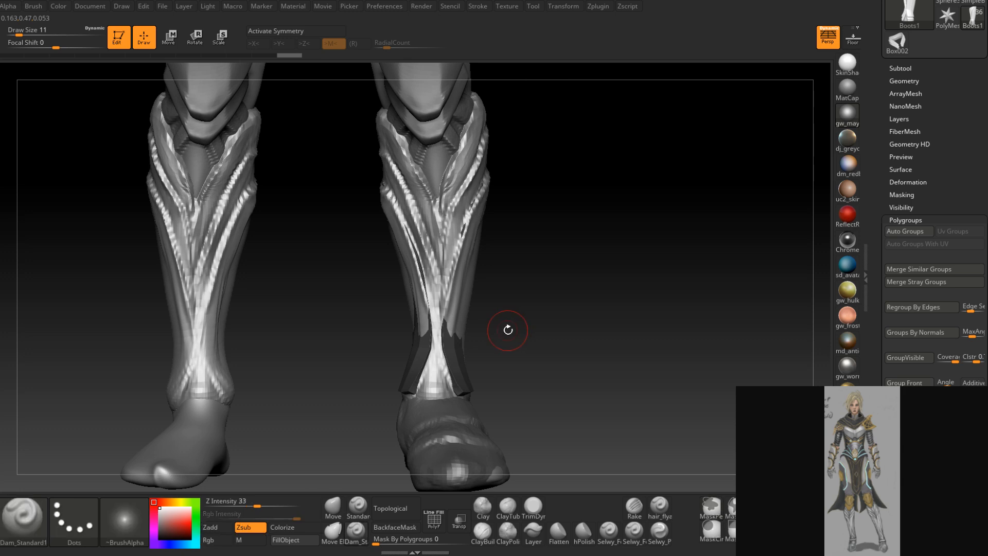
{"action": "left_click", "coordinate": [509, 327], "text": "ctrl+shift"}
{"action": "left_click", "coordinate": [525, 316], "text": "ctrl"}
Show the shin armour's polygroup wireframe with the other subtools transparent and enlarge the brush to Draw Size 83
{"action": "right_click_drag", "start_coordinate": [526, 316], "coordinate": [516, 350]}
{"action": "left_click", "coordinate": [459, 521]}
{"action": "left_click", "coordinate": [459, 521]}
{"action": "left_click", "coordinate": [434, 521]}
{"action": "right_click_drag", "start_coordinate": [461, 455], "coordinate": [507, 283]}
{"action": "mouse_move", "coordinate": [511, 330]}
{"action": "right_mouse_down"}
{"action": "mouse_move", "coordinate": [499, 366]}
{"action": "mouse_move", "coordinate": [478, 350]}
{"action": "mouse_move", "coordinate": [501, 320]}
{"action": "mouse_move", "coordinate": [503, 352]}
{"action": "right_mouse_up"}
{"action": "key", "text": "space"}
{"action": "left_click_drag", "start_coordinate": [471, 294], "coordinate": [485, 286]}
{"action": "mouse_move", "coordinate": [485, 284]}
{"action": "right_mouse_down"}
{"action": "mouse_move", "coordinate": [446, 276]}
{"action": "mouse_move", "coordinate": [493, 289]}
{"action": "mouse_move", "coordinate": [477, 271]}
{"action": "right_mouse_up"}
{"action": "left_click", "coordinate": [460, 520]}
{"action": "left_click_drag", "start_coordinate": [433, 225], "coordinate": [469, 248]}
{"action": "key", "text": "ctrl+z"}
{"action": "key", "text": "ctrl+z"}
{"action": "key", "text": "ctrl+z"}
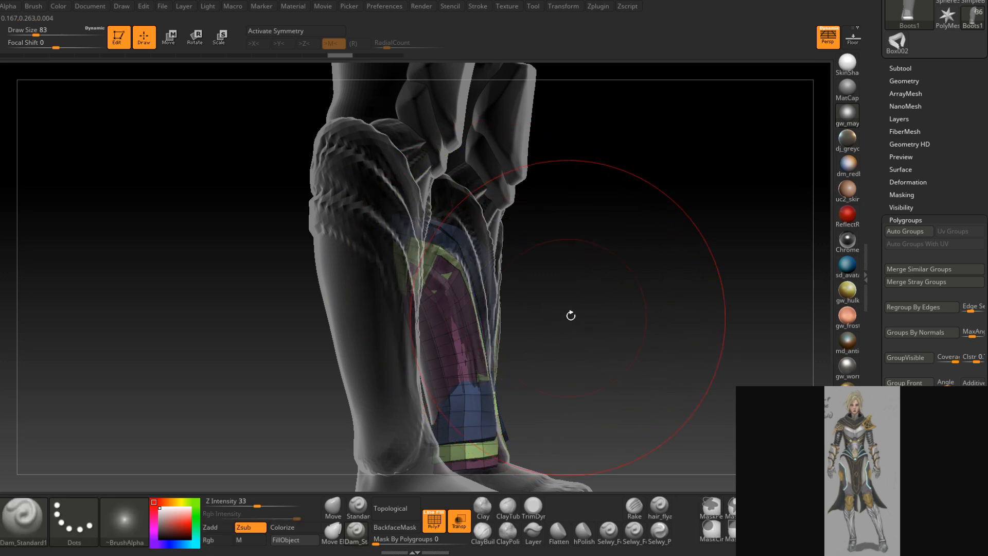
{"action": "right_click_drag", "start_coordinate": [567, 318], "coordinate": [536, 319]}
{"action": "key", "text": "ctrl+z"}
{"action": "key", "text": "ctrl+shift+z"}
{"action": "key", "text": "ctrl+shift+z"}
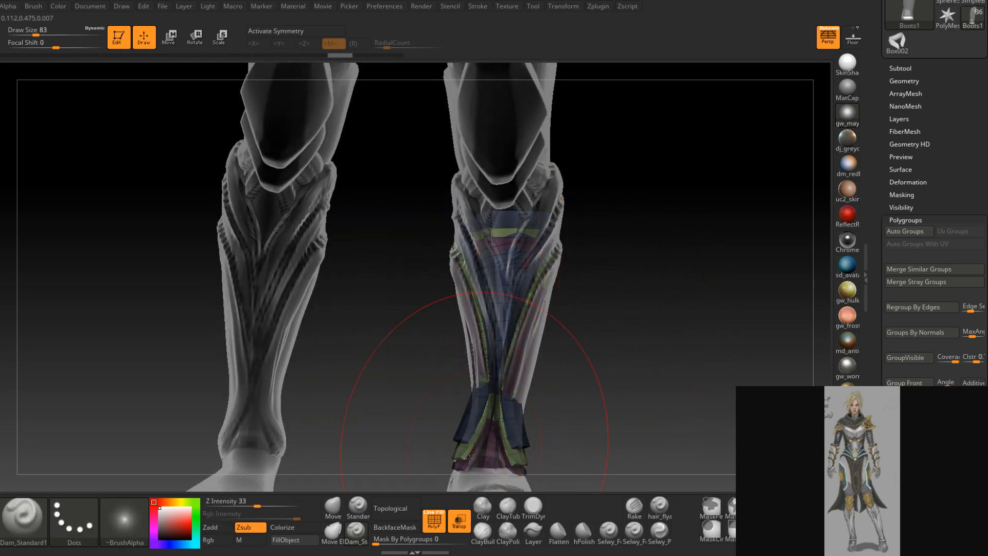
With the Move brush at Draw Size 59, pull the front edge of the shin plates to fit the leg
{"action": "left_click", "coordinate": [333, 508]}
{"action": "right_click_drag", "start_coordinate": [576, 307], "coordinate": [340, 270]}
{"action": "key", "text": "ctrl+shift+z"}
{"action": "key", "text": "ctrl+shift+z"}
{"action": "key", "text": "ctrl+shift+z"}
{"action": "right_click_drag", "start_coordinate": [452, 187], "coordinate": [558, 202]}
{"action": "key", "text": "space"}
{"action": "left_click_drag", "start_coordinate": [560, 207], "coordinate": [552, 208]}
{"action": "right_click_drag", "start_coordinate": [557, 215], "coordinate": [565, 215]}
{"action": "key", "text": "space"}
{"action": "left_click_drag", "start_coordinate": [565, 216], "coordinate": [580, 218]}
{"action": "mouse_move", "coordinate": [560, 235]}
{"action": "right_mouse_down"}
{"action": "mouse_move", "coordinate": [585, 251]}
{"action": "mouse_move", "coordinate": [558, 245]}
{"action": "mouse_move", "coordinate": [575, 233]}
{"action": "right_mouse_up"}
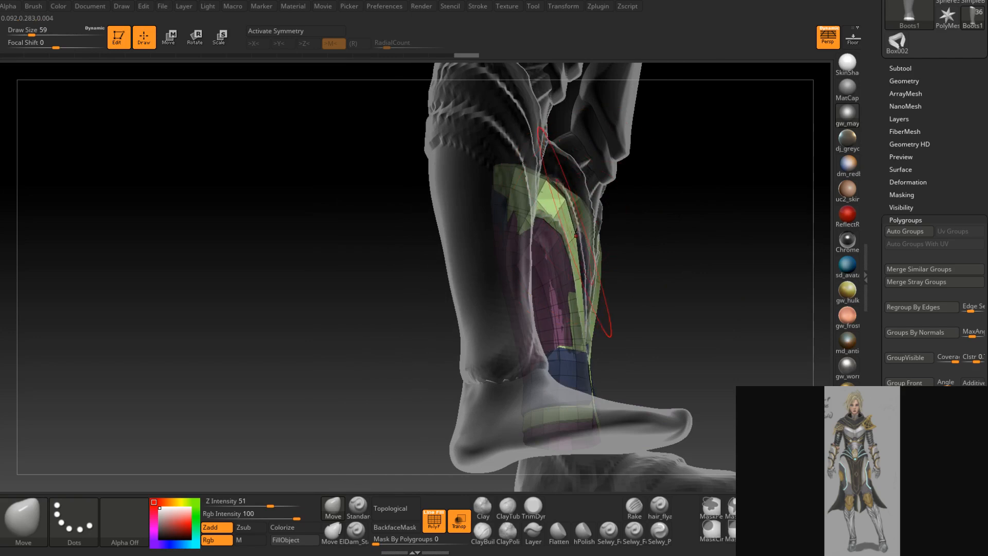
{"action": "left_click_drag", "start_coordinate": [583, 226], "coordinate": [575, 229]}
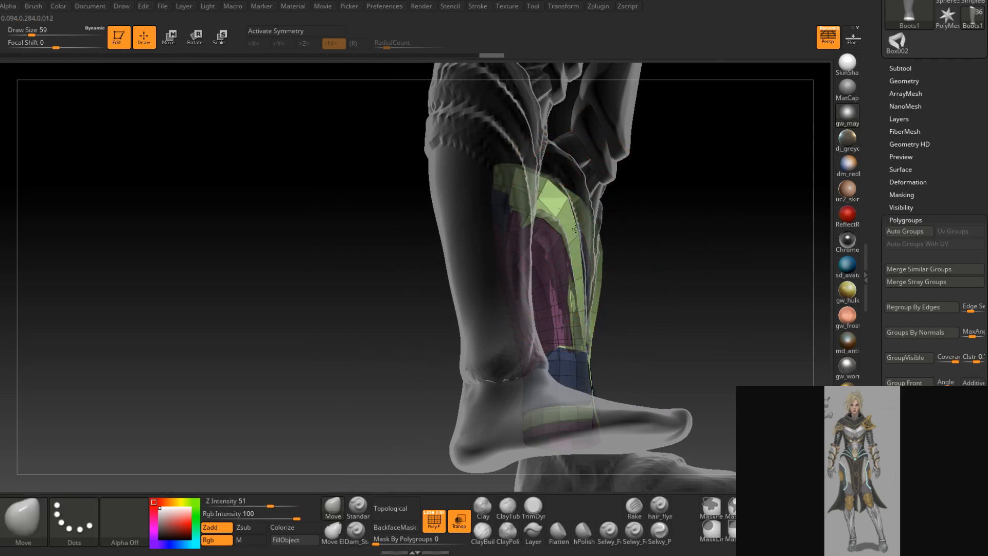
Fit the long front bands and side plates around the shin with the Move brush, reducing it to Draw Size 25
{"action": "mouse_move", "coordinate": [582, 226]}
{"action": "right_mouse_down"}
{"action": "mouse_move", "coordinate": [578, 286]}
{"action": "mouse_move", "coordinate": [564, 268]}
{"action": "right_mouse_up"}
{"action": "key", "text": "space"}
{"action": "left_click_drag", "start_coordinate": [561, 268], "coordinate": [556, 268]}
{"action": "right_click_drag", "start_coordinate": [555, 268], "coordinate": [543, 260]}
{"action": "key", "text": "space"}
{"action": "left_click_drag", "start_coordinate": [548, 260], "coordinate": [546, 261]}
{"action": "mouse_move", "coordinate": [546, 259]}
{"action": "right_mouse_down"}
{"action": "mouse_move", "coordinate": [571, 249]}
{"action": "mouse_move", "coordinate": [552, 261]}
{"action": "mouse_move", "coordinate": [554, 273]}
{"action": "mouse_move", "coordinate": [550, 258]}
{"action": "right_mouse_up"}
{"action": "key", "text": "space"}
{"action": "left_click_drag", "start_coordinate": [551, 258], "coordinate": [542, 258]}
{"action": "right_click_drag", "start_coordinate": [542, 259], "coordinate": [547, 257]}
{"action": "key", "text": "space"}
{"action": "left_click_drag", "start_coordinate": [546, 257], "coordinate": [543, 257]}
{"action": "right_click_drag", "start_coordinate": [532, 259], "coordinate": [536, 258]}
{"action": "key", "text": "space"}
{"action": "left_click_drag", "start_coordinate": [537, 258], "coordinate": [532, 259]}
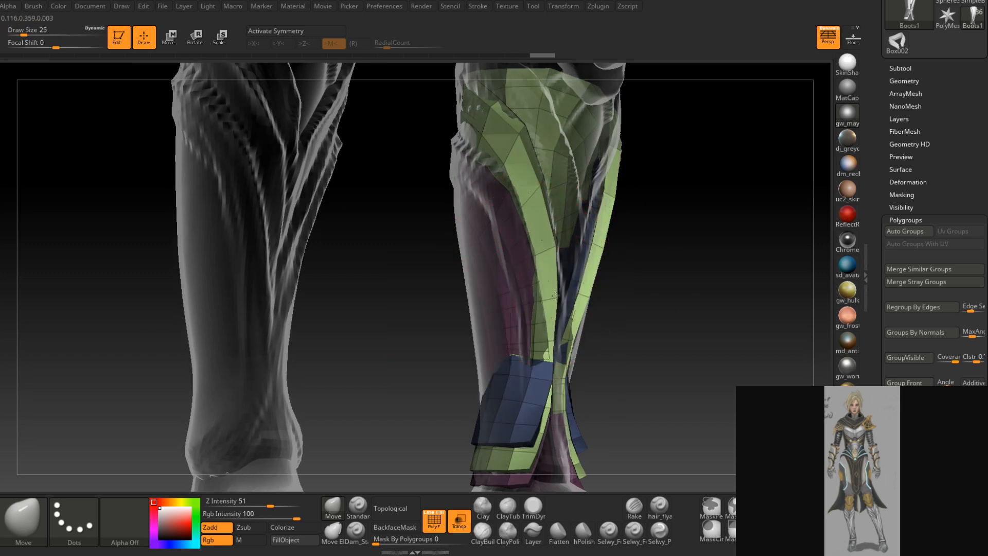
Refine the lower part of the shin bands just above the ankle plates with the Move brush at Draw Size 14
{"action": "mouse_move", "coordinate": [553, 297]}
{"action": "right_mouse_down"}
{"action": "mouse_move", "coordinate": [552, 309]}
{"action": "mouse_move", "coordinate": [583, 282]}
{"action": "right_mouse_up"}
{"action": "key", "text": "space"}
{"action": "left_click_drag", "start_coordinate": [583, 282], "coordinate": [580, 281]}
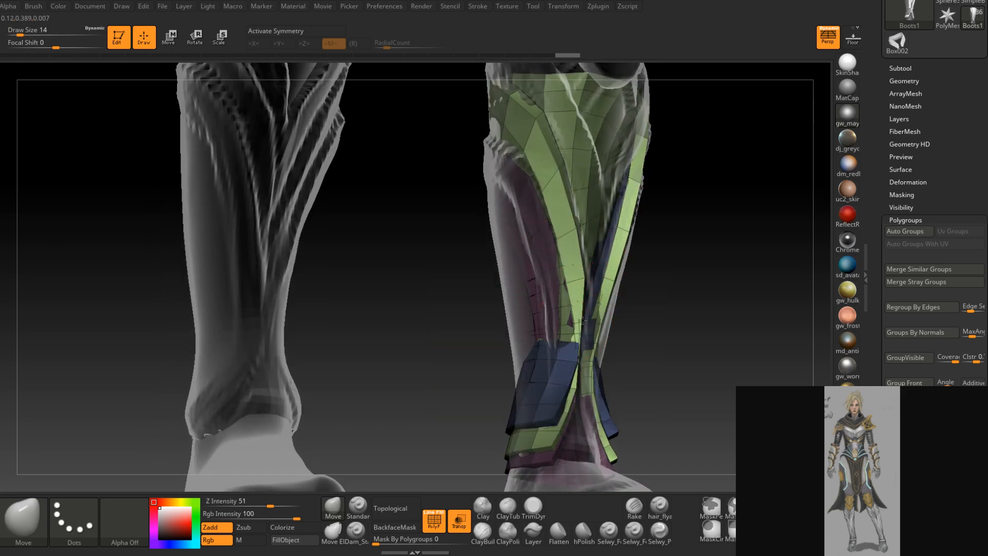
{"action": "mouse_move", "coordinate": [583, 320]}
{"action": "right_mouse_down"}
{"action": "mouse_move", "coordinate": [624, 311]}
{"action": "mouse_move", "coordinate": [582, 261]}
{"action": "mouse_move", "coordinate": [546, 302]}
{"action": "right_mouse_up"}
{"action": "key", "text": "space"}
{"action": "left_click_drag", "start_coordinate": [572, 230], "coordinate": [579, 229]}
{"action": "left_click_drag", "start_coordinate": [549, 303], "coordinate": [544, 307]}
{"action": "right_click_drag", "start_coordinate": [519, 320], "coordinate": [540, 324]}
{"action": "key", "text": "space"}
{"action": "left_click_drag", "start_coordinate": [573, 254], "coordinate": [569, 253]}
Adjust the upper ends of the front shin bands below the knee with the Move brush at Draw Size 31
{"action": "right_click_drag", "start_coordinate": [567, 263], "coordinate": [546, 321], "text": "ctrl"}
{"action": "key", "text": "space"}
{"action": "left_click_drag", "start_coordinate": [569, 261], "coordinate": [555, 263]}
{"action": "right_click_drag", "start_coordinate": [551, 263], "coordinate": [588, 217]}
{"action": "key", "text": "space"}
{"action": "left_click_drag", "start_coordinate": [588, 218], "coordinate": [596, 210]}
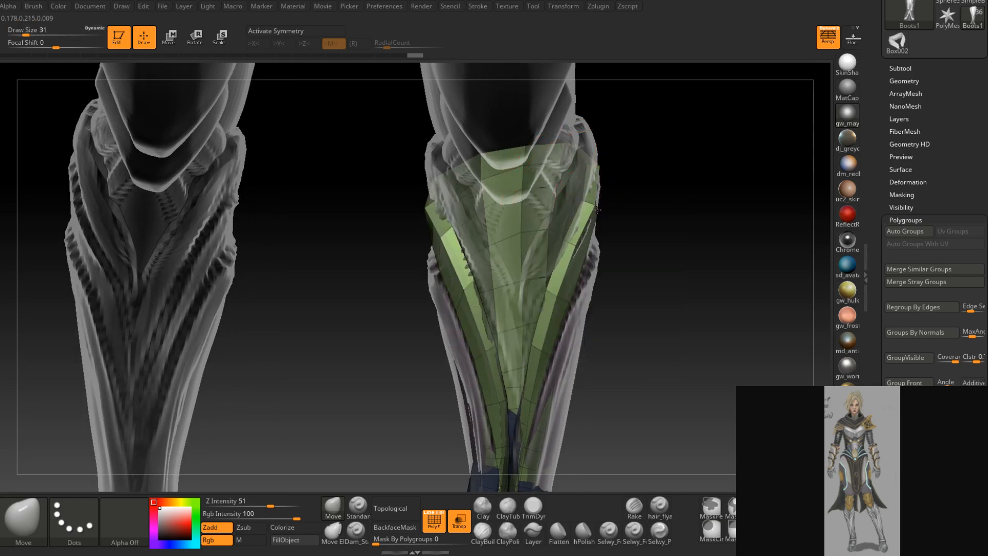
Shape the upper side of the shin bands around the calf with the Move brush, starting at Draw Size 25
{"action": "right_click_drag", "start_coordinate": [602, 226], "coordinate": [575, 236]}
{"action": "key", "text": "space"}
{"action": "left_click_drag", "start_coordinate": [574, 238], "coordinate": [572, 239]}
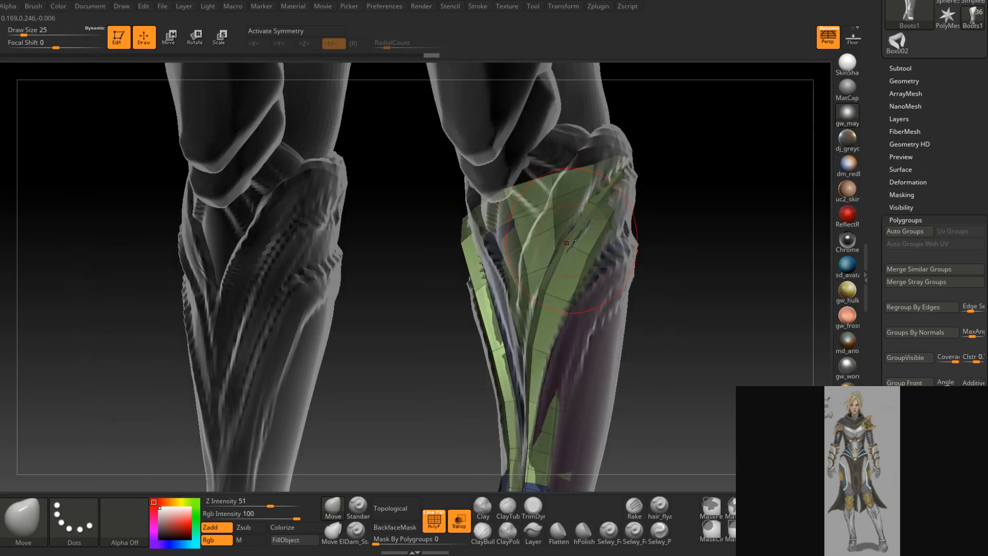
{"action": "mouse_move", "coordinate": [606, 236]}
{"action": "right_mouse_down", "text": "alt"}
{"action": "mouse_move", "coordinate": [578, 276]}
{"action": "mouse_move", "coordinate": [594, 233]}
{"action": "right_mouse_up", "text": "alt"}
{"action": "key", "text": "space"}
{"action": "left_click_drag", "start_coordinate": [594, 233], "coordinate": [588, 233]}
{"action": "right_click_drag", "start_coordinate": [579, 234], "coordinate": [590, 232]}
{"action": "key", "text": "space"}
{"action": "left_click_drag", "start_coordinate": [589, 233], "coordinate": [584, 225]}
{"action": "mouse_move", "coordinate": [596, 229]}
{"action": "right_mouse_down"}
{"action": "mouse_move", "coordinate": [585, 254]}
{"action": "mouse_move", "coordinate": [573, 242]}
{"action": "mouse_move", "coordinate": [595, 257]}
{"action": "mouse_move", "coordinate": [589, 302]}
{"action": "mouse_move", "coordinate": [573, 295]}
{"action": "mouse_move", "coordinate": [582, 282]}
{"action": "right_mouse_up"}
{"action": "key", "text": "space"}
{"action": "left_click_drag", "start_coordinate": [589, 282], "coordinate": [593, 283]}
Set the Move brush to Draw Size 35 and turn off the transparency of the other subtools
{"action": "mouse_move", "coordinate": [600, 296]}
{"action": "right_mouse_down"}
{"action": "mouse_move", "coordinate": [646, 271]}
{"action": "mouse_move", "coordinate": [606, 296]}
{"action": "mouse_move", "coordinate": [557, 296]}
{"action": "right_mouse_up"}
{"action": "key", "text": "shift"}
{"action": "mouse_move", "coordinate": [565, 294]}
{"action": "right_mouse_down"}
{"action": "mouse_move", "coordinate": [538, 308]}
{"action": "mouse_move", "coordinate": [580, 306]}
{"action": "mouse_move", "coordinate": [597, 279]}
{"action": "mouse_move", "coordinate": [551, 271]}
{"action": "mouse_move", "coordinate": [523, 335]}
{"action": "mouse_move", "coordinate": [528, 288]}
{"action": "mouse_move", "coordinate": [640, 307]}
{"action": "mouse_move", "coordinate": [658, 319]}
{"action": "mouse_move", "coordinate": [675, 362]}
{"action": "mouse_move", "coordinate": [684, 360]}
{"action": "mouse_move", "coordinate": [560, 304]}
{"action": "mouse_move", "coordinate": [552, 339]}
{"action": "mouse_move", "coordinate": [546, 328]}
{"action": "right_mouse_up"}
{"action": "key", "text": "bracketleft"}
{"action": "key", "text": "bracketright"}
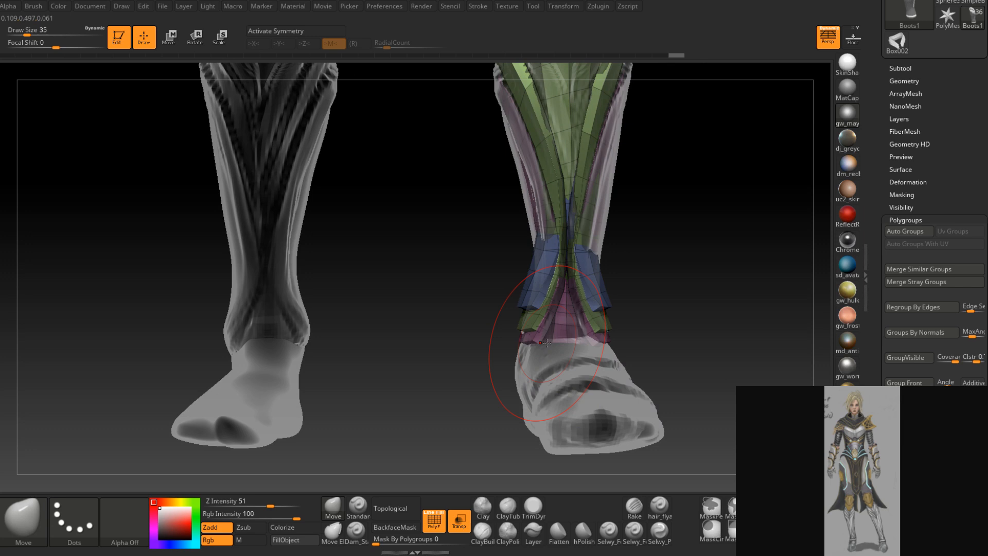
{"action": "left_click", "coordinate": [464, 526]}
{"action": "right_click_drag", "start_coordinate": [563, 165], "coordinate": [504, 282], "text": "alt"}
Isolate the polygroup of the front shin bands for inspection and unhide the rest of the armour
{"action": "left_click", "coordinate": [503, 307], "text": "ctrl+shift"}
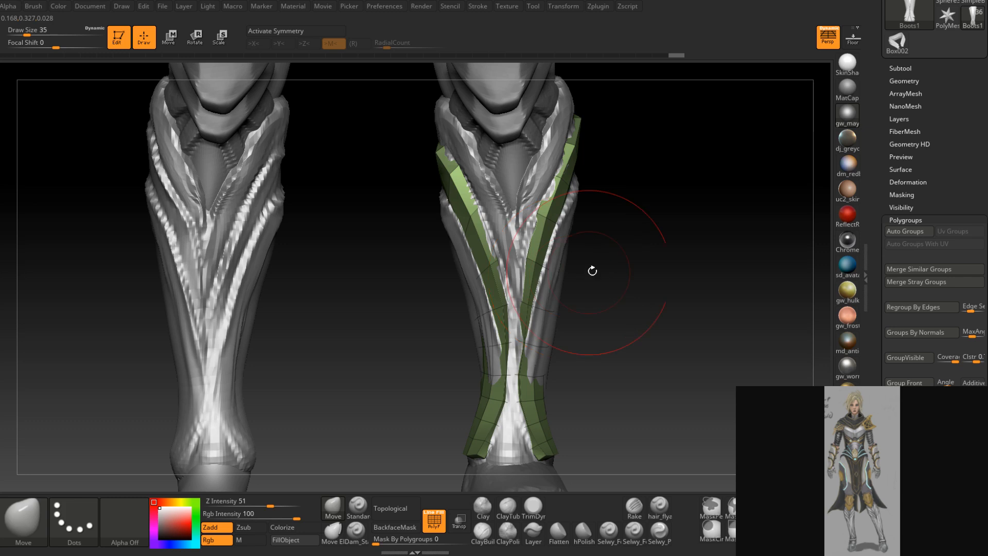
{"action": "left_click", "coordinate": [614, 273], "text": "ctrl"}
{"action": "left_click", "coordinate": [615, 275], "text": "ctrl+shift"}
{"action": "left_click", "coordinate": [615, 276], "text": "ctrl"}
{"action": "right_click_drag", "start_coordinate": [606, 287], "coordinate": [587, 200], "text": "alt"}
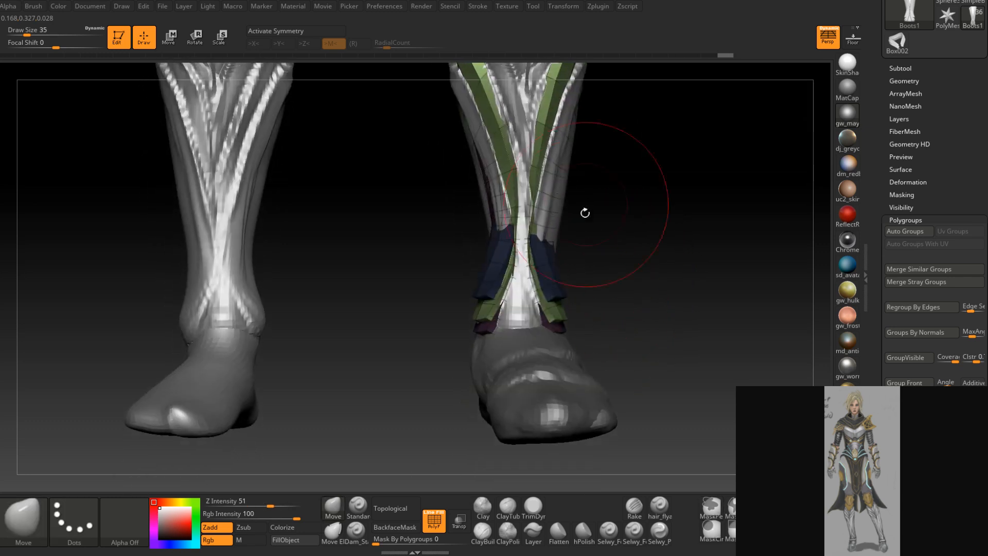
Reshape the overlapping ankle plates with the Move brush, ending at Draw Size 25, and hide the polygroup wireframe
{"action": "right_click_drag", "start_coordinate": [571, 304], "coordinate": [565, 309]}
{"action": "key", "text": "space"}
{"action": "left_click_drag", "start_coordinate": [565, 308], "coordinate": [575, 300]}
{"action": "mouse_move", "coordinate": [575, 300]}
{"action": "right_mouse_down"}
{"action": "mouse_move", "coordinate": [554, 319]}
{"action": "mouse_move", "coordinate": [589, 309]}
{"action": "right_mouse_up"}
{"action": "key", "text": "space"}
{"action": "left_click_drag", "start_coordinate": [572, 309], "coordinate": [560, 309]}
{"action": "left_click_drag", "start_coordinate": [539, 344], "coordinate": [538, 342]}
{"action": "right_click_drag", "start_coordinate": [538, 332], "coordinate": [505, 318]}
{"action": "key", "text": "space"}
{"action": "left_click_drag", "start_coordinate": [505, 317], "coordinate": [502, 344]}
{"action": "mouse_move", "coordinate": [514, 333]}
{"action": "right_mouse_down"}
{"action": "mouse_move", "coordinate": [495, 323]}
{"action": "mouse_move", "coordinate": [538, 281]}
{"action": "mouse_move", "coordinate": [473, 360]}
{"action": "mouse_move", "coordinate": [475, 375]}
{"action": "mouse_move", "coordinate": [529, 342]}
{"action": "mouse_move", "coordinate": [523, 295]}
{"action": "mouse_move", "coordinate": [509, 388]}
{"action": "right_mouse_up"}
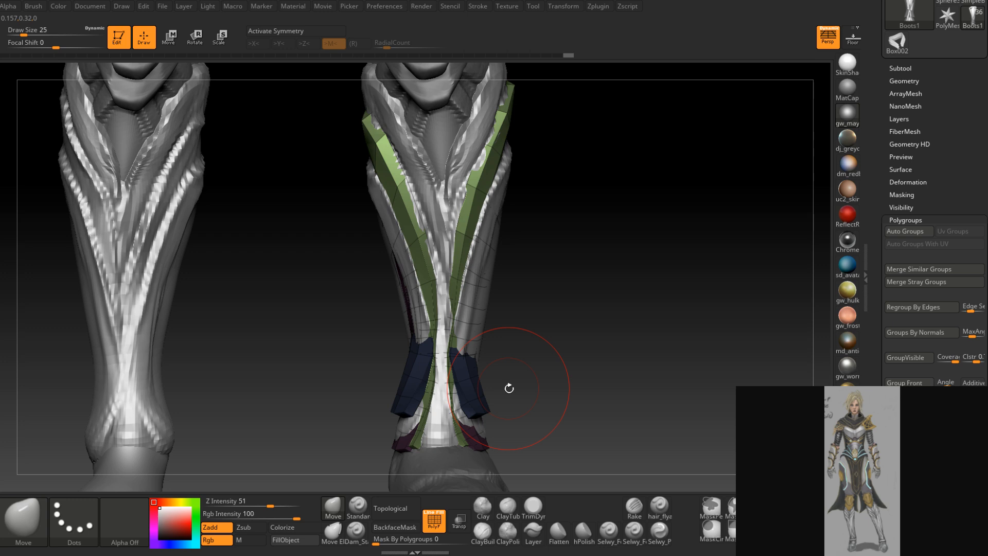
{"action": "left_click", "coordinate": [434, 520]}
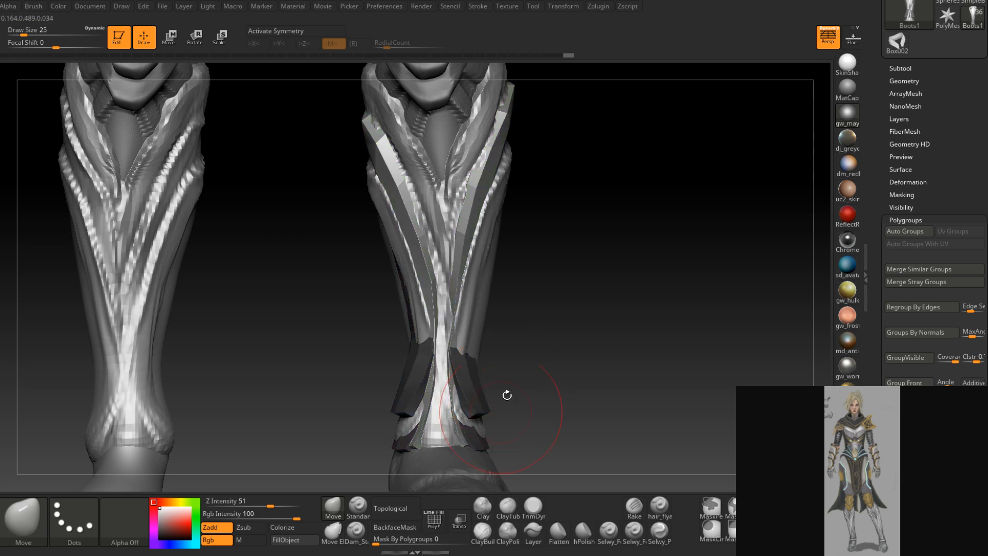
Turn on local symmetry, try X-axis brush symmetry on the shin armour and deactivate it
{"action": "left_click", "coordinate": [447, 7]}
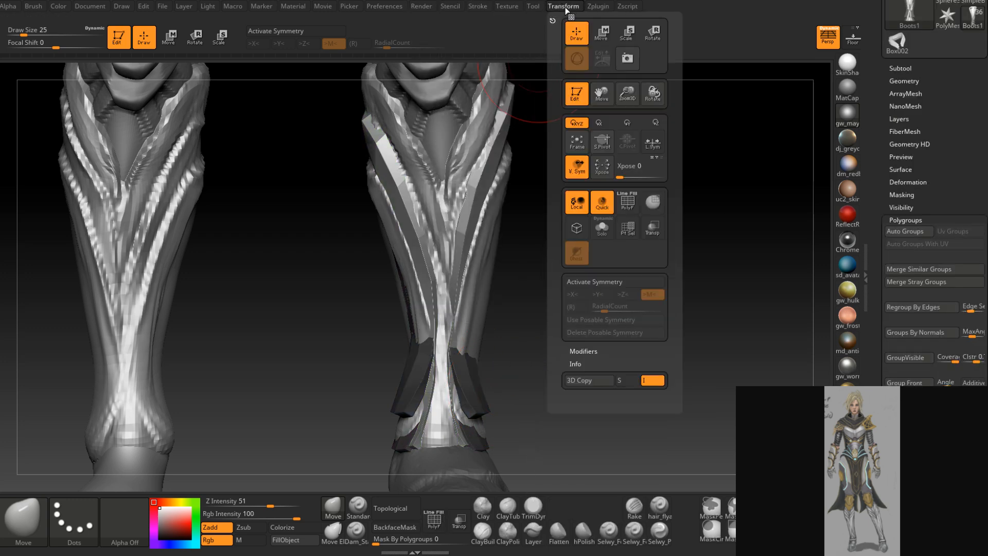
{"action": "left_click", "coordinate": [651, 144]}
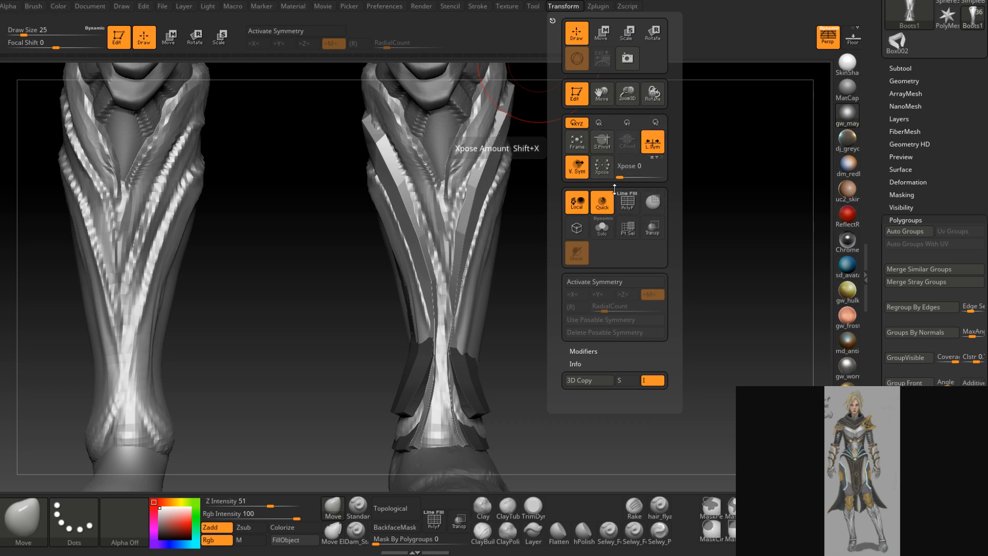
{"action": "left_click", "coordinate": [594, 282]}
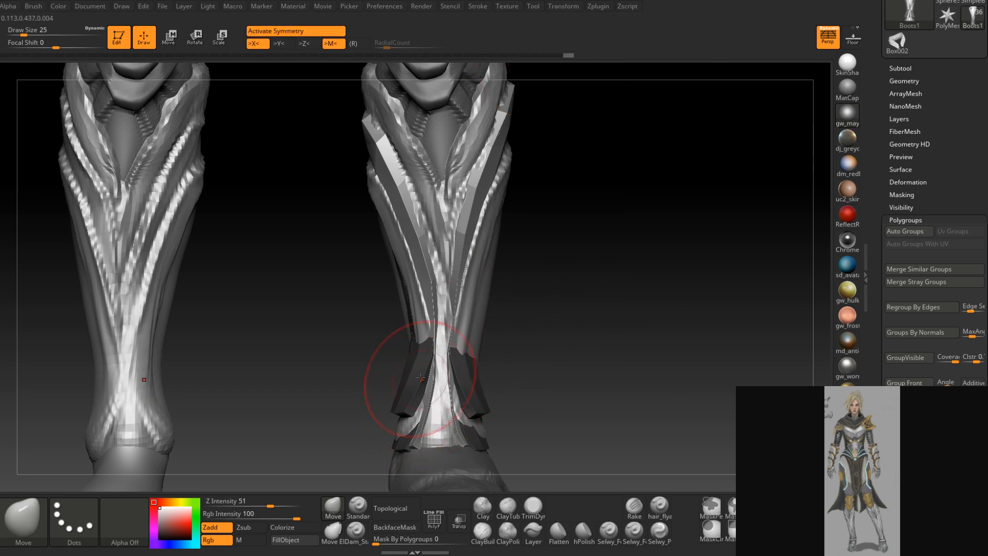
{"action": "mouse_move", "coordinate": [509, 9]}
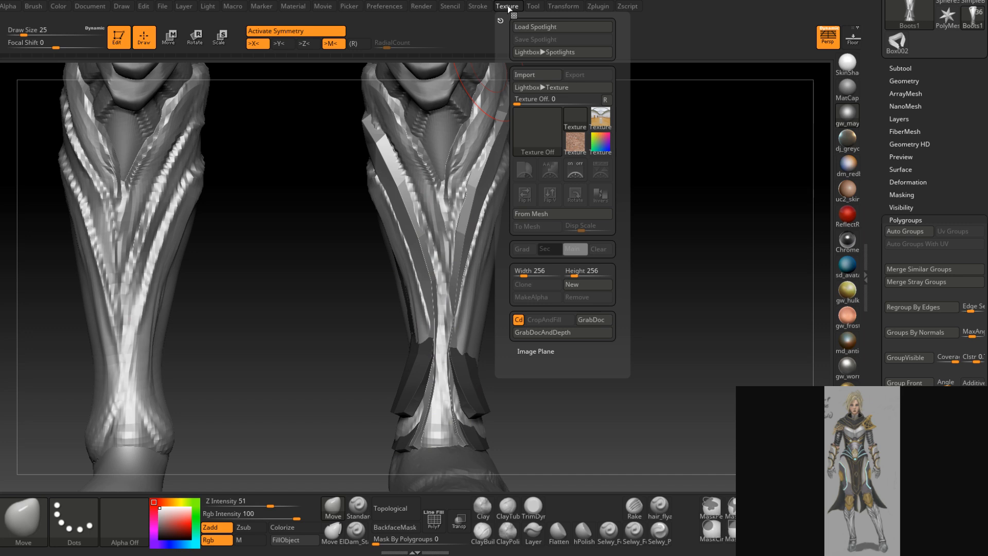
{"action": "mouse_move", "coordinate": [567, 10]}
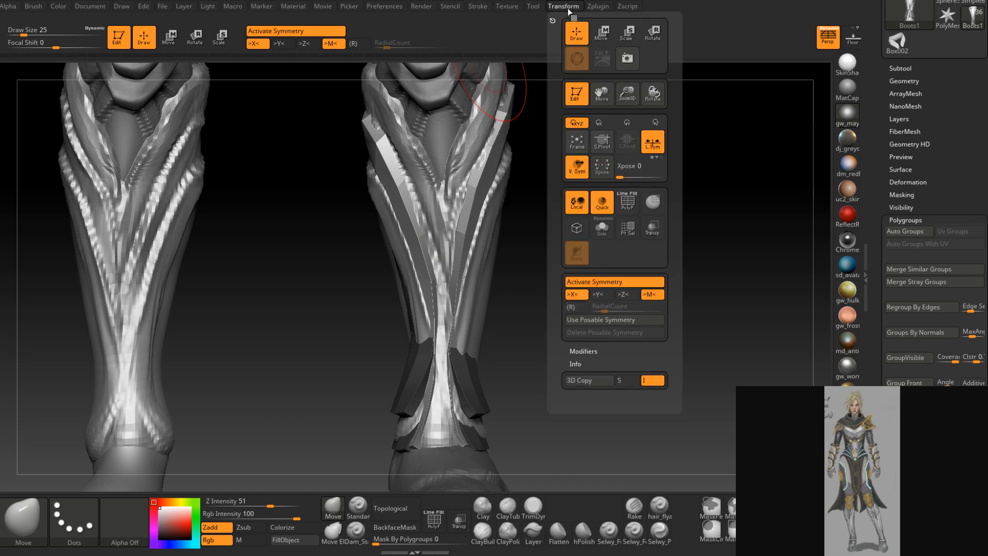
{"action": "left_click", "coordinate": [651, 147]}
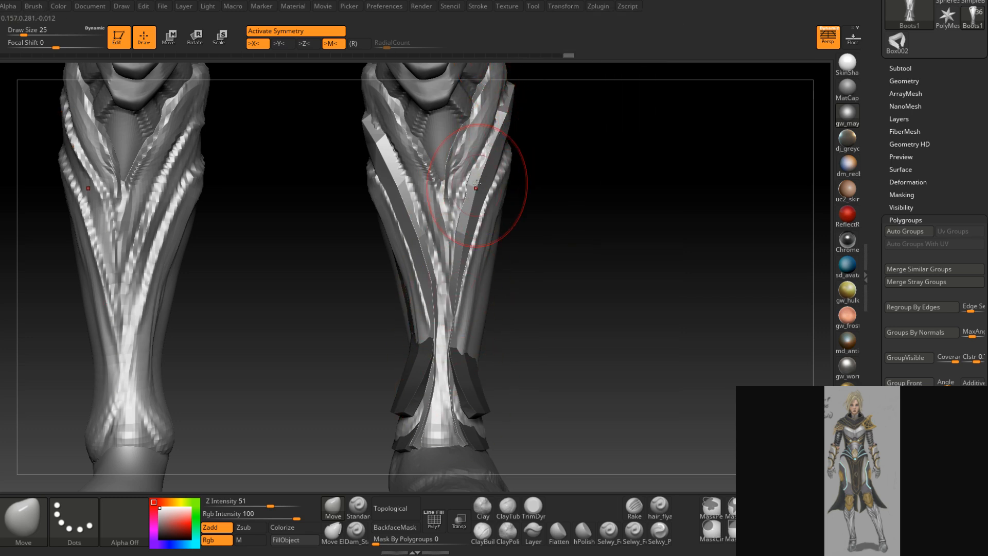
{"action": "left_click", "coordinate": [563, 7]}
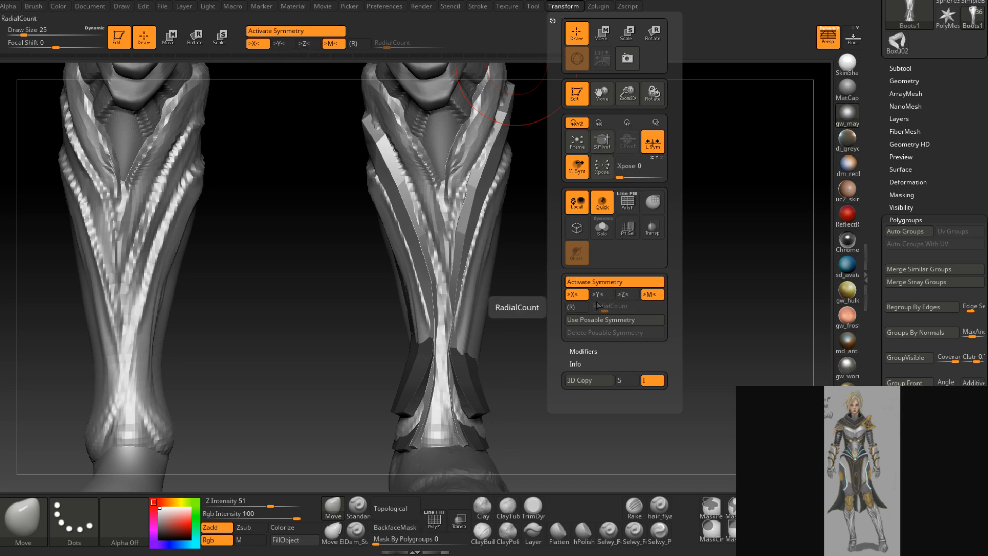
{"action": "left_click", "coordinate": [620, 283]}
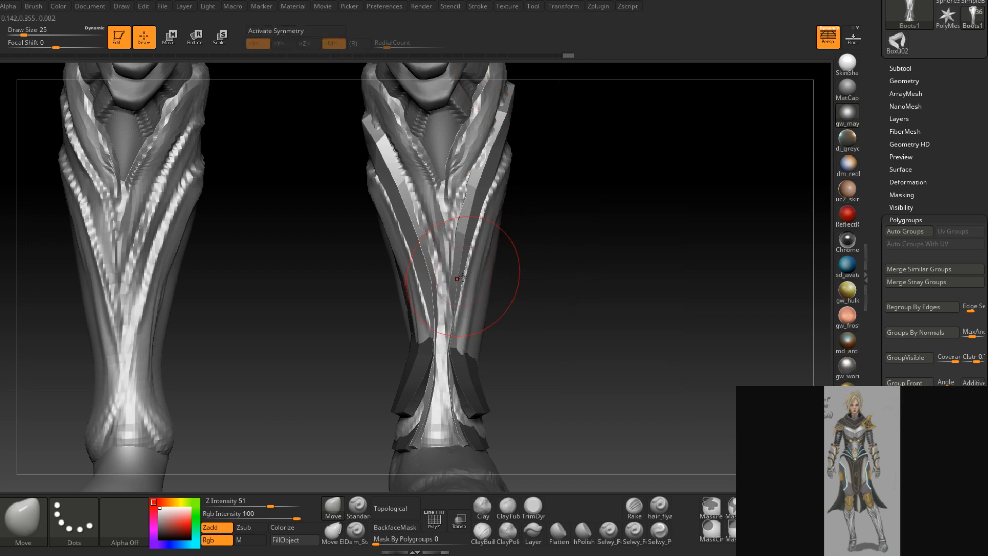
Refine the inner edge of the lower ankle plates with the Move brush, going from Draw Size 14 to 25
{"action": "mouse_move", "coordinate": [466, 384]}
{"action": "right_mouse_down"}
{"action": "mouse_move", "coordinate": [447, 382]}
{"action": "mouse_move", "coordinate": [437, 406]}
{"action": "mouse_move", "coordinate": [476, 355]}
{"action": "mouse_move", "coordinate": [502, 355]}
{"action": "mouse_move", "coordinate": [500, 337]}
{"action": "mouse_move", "coordinate": [466, 329]}
{"action": "mouse_move", "coordinate": [443, 379]}
{"action": "mouse_move", "coordinate": [426, 377]}
{"action": "mouse_move", "coordinate": [441, 363]}
{"action": "right_mouse_up"}
{"action": "key", "text": "s"}
{"action": "left_click_drag", "start_coordinate": [440, 363], "coordinate": [434, 363]}
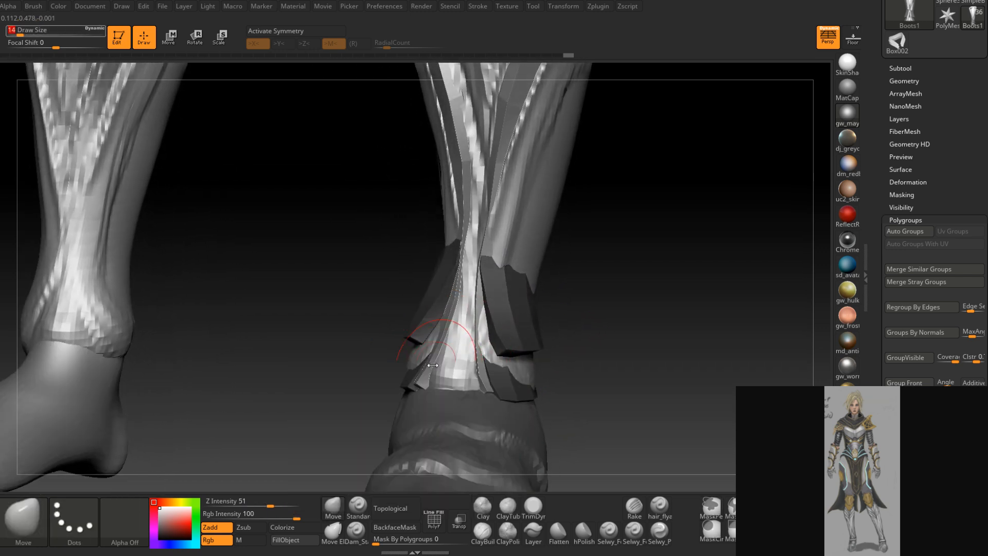
{"action": "right_click_drag", "start_coordinate": [433, 373], "coordinate": [433, 374]}
{"action": "key", "text": "space"}
{"action": "left_click", "coordinate": [434, 375]}
{"action": "left_click_drag", "start_coordinate": [433, 375], "coordinate": [438, 374]}
{"action": "mouse_move", "coordinate": [437, 374]}
{"action": "right_mouse_down"}
{"action": "mouse_move", "coordinate": [453, 324]}
{"action": "mouse_move", "coordinate": [498, 306]}
{"action": "mouse_move", "coordinate": [485, 303]}
{"action": "right_mouse_up"}
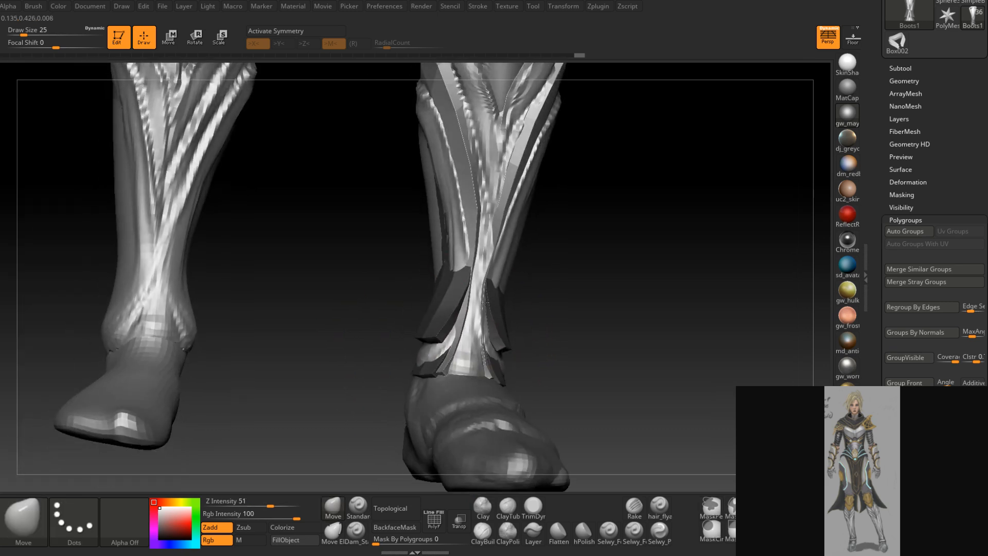
Choose the Selwy_Pinch_B1 brush and tighten the inner edges of the front shin bands and ankle plates at Draw Size 25
{"action": "left_click", "coordinate": [30, 519]}
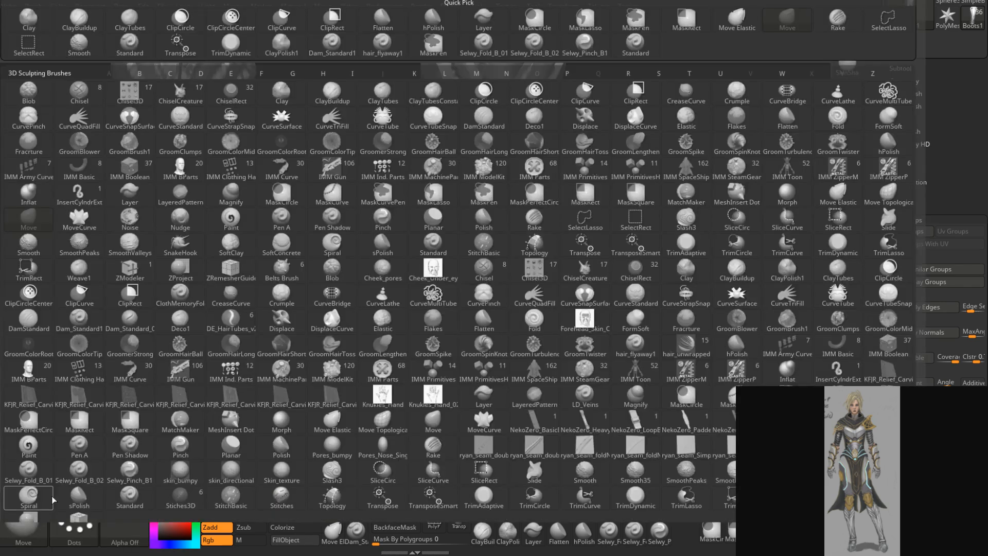
{"action": "left_click", "coordinate": [599, 47]}
{"action": "right_click_drag", "start_coordinate": [506, 337], "coordinate": [483, 349]}
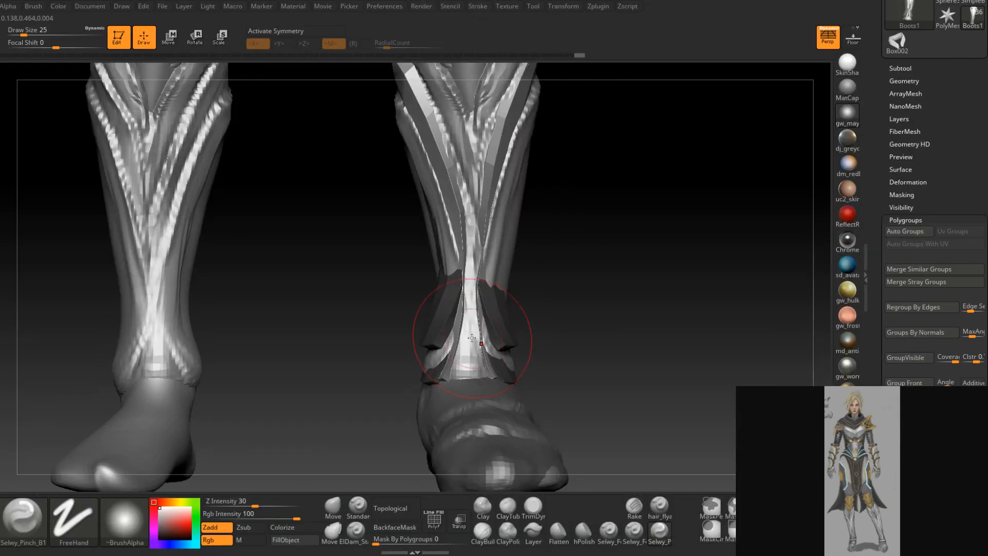
{"action": "right_click_drag", "start_coordinate": [466, 388], "coordinate": [478, 370]}
{"action": "right_click_drag", "start_coordinate": [480, 289], "coordinate": [482, 256]}
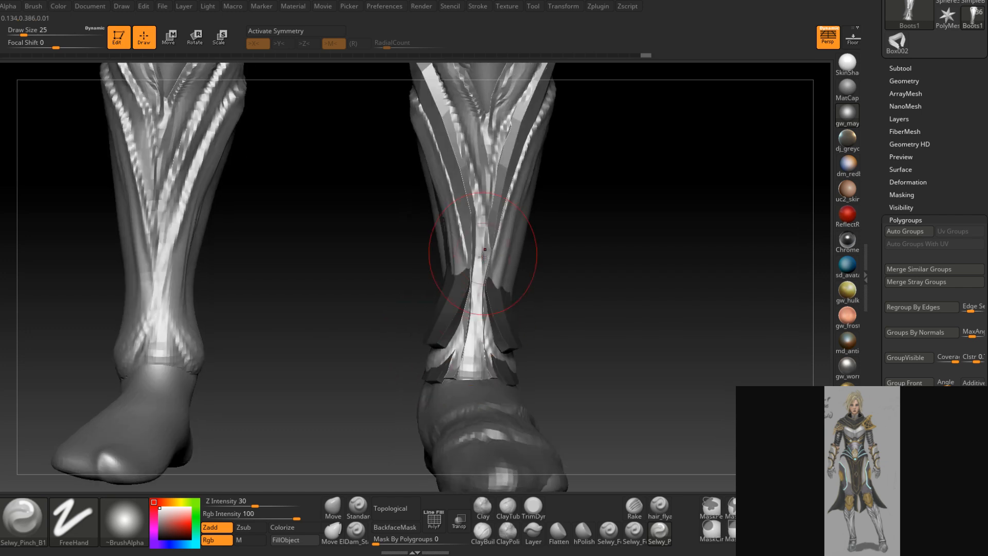
{"action": "mouse_move", "coordinate": [480, 338]}
{"action": "right_mouse_down"}
{"action": "mouse_move", "coordinate": [472, 327]}
{"action": "mouse_move", "coordinate": [488, 329]}
{"action": "right_mouse_up"}
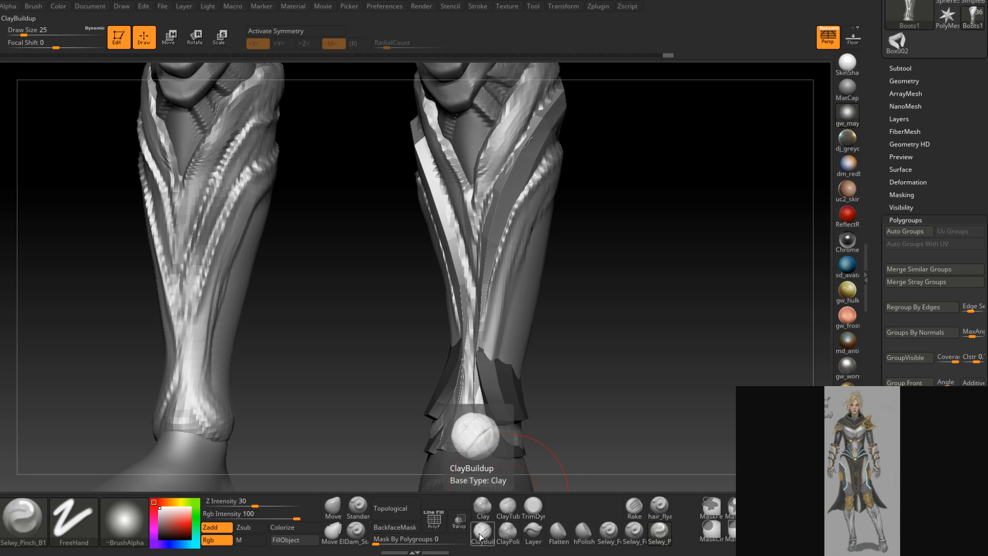
{"action": "right_click_drag", "start_coordinate": [557, 347], "coordinate": [556, 359], "text": "shift"}
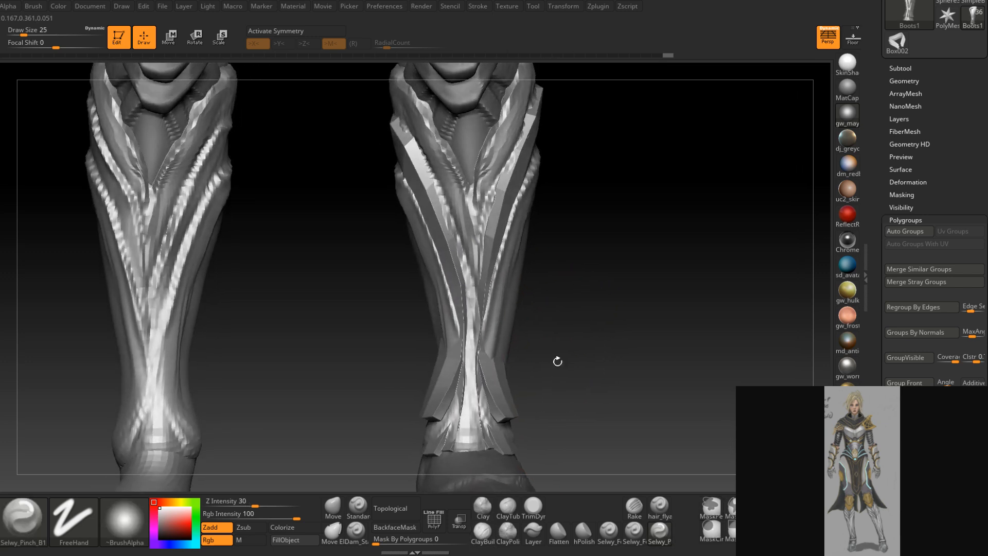
Mask the shin armour except for the polygroup of the upper ankle plates, using isolation to select it, and unhide everything
{"action": "left_click", "coordinate": [506, 413], "text": "ctrl+shift"}
{"action": "left_click", "coordinate": [554, 368], "text": "ctrl"}
{"action": "left_click", "coordinate": [556, 359], "text": "ctrl+shift"}
{"action": "mouse_move", "coordinate": [559, 351]}
{"action": "right_mouse_down"}
{"action": "mouse_move", "coordinate": [549, 320]}
{"action": "mouse_move", "coordinate": [563, 320]}
{"action": "mouse_move", "coordinate": [542, 331]}
{"action": "mouse_move", "coordinate": [561, 343]}
{"action": "right_mouse_up"}
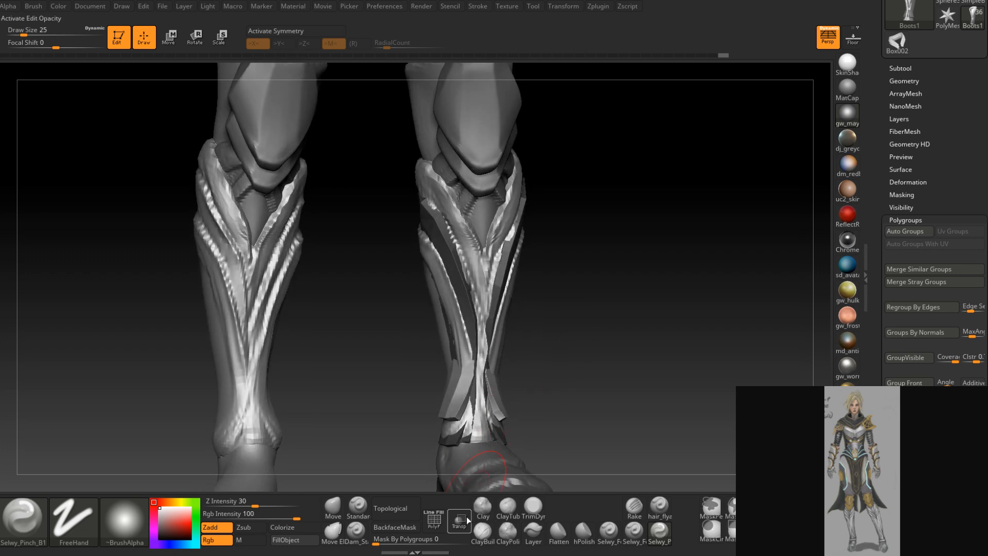
Show transparency and the polygroup wireframe, and set up the Move brush at Draw Size 97 for the outer calf
{"action": "left_click", "coordinate": [459, 521]}
{"action": "left_click", "coordinate": [433, 520]}
{"action": "mouse_move", "coordinate": [486, 355]}
{"action": "right_mouse_down"}
{"action": "mouse_move", "coordinate": [567, 334]}
{"action": "mouse_move", "coordinate": [524, 229]}
{"action": "mouse_move", "coordinate": [529, 271]}
{"action": "mouse_move", "coordinate": [506, 303]}
{"action": "right_mouse_up"}
{"action": "left_click", "coordinate": [336, 507]}
{"action": "key", "text": "space"}
{"action": "left_click_drag", "start_coordinate": [505, 255], "coordinate": [515, 254]}
{"action": "right_click_drag", "start_coordinate": [515, 256], "coordinate": [491, 274]}
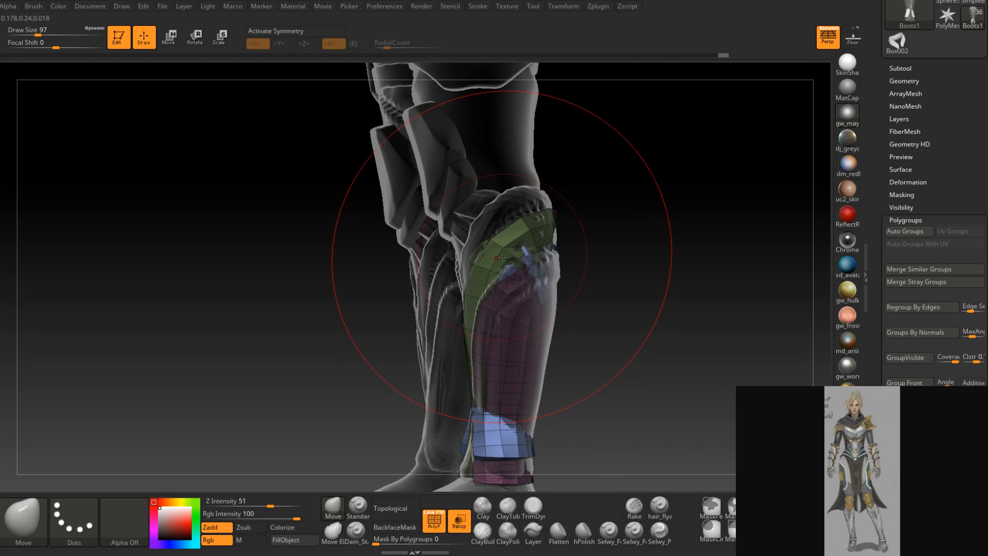
Adjust the blue polygroup from the outer side of the leg with the Move brush, going from Draw Size 90 to 140
{"action": "key", "text": "space"}
{"action": "left_click_drag", "start_coordinate": [502, 257], "coordinate": [494, 262]}
{"action": "key", "text": "space"}
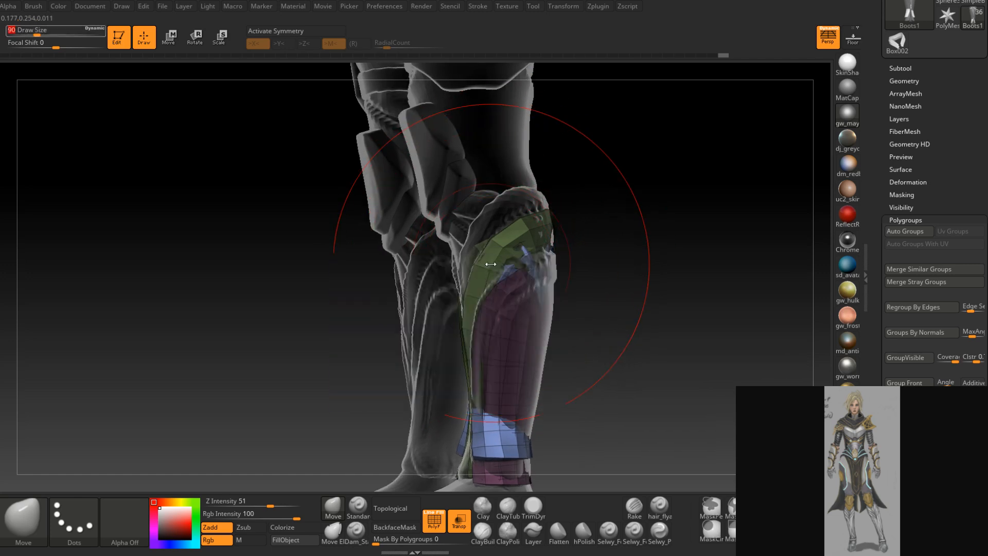
{"action": "right_click_drag", "start_coordinate": [492, 252], "coordinate": [490, 253]}
{"action": "key", "text": "space"}
{"action": "left_click_drag", "start_coordinate": [492, 252], "coordinate": [529, 227]}
{"action": "key", "text": "space"}
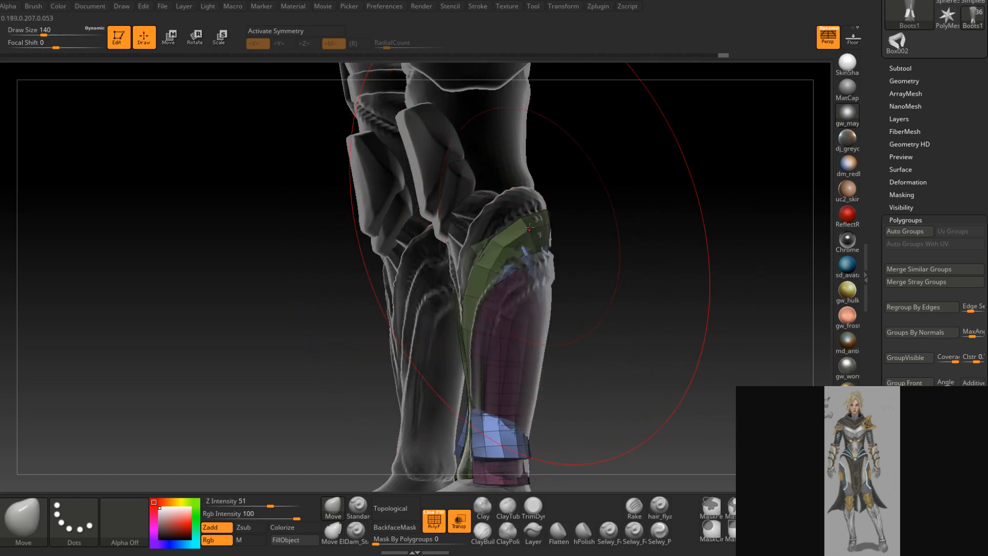
Pull the blue upper band out around the knee with the Move brush, adapting the Draw Size to each area
{"action": "mouse_move", "coordinate": [512, 154]}
{"action": "right_mouse_down"}
{"action": "mouse_move", "coordinate": [532, 272]}
{"action": "mouse_move", "coordinate": [496, 276]}
{"action": "right_mouse_up"}
{"action": "key", "text": "space"}
{"action": "left_click_drag", "start_coordinate": [489, 284], "coordinate": [469, 282]}
{"action": "mouse_move", "coordinate": [468, 282]}
{"action": "right_mouse_down", "text": "ctrl"}
{"action": "mouse_move", "coordinate": [478, 304]}
{"action": "mouse_move", "coordinate": [467, 284]}
{"action": "right_mouse_up", "text": "ctrl"}
{"action": "key", "text": "space"}
{"action": "left_click_drag", "start_coordinate": [467, 282], "coordinate": [459, 280]}
{"action": "mouse_move", "coordinate": [459, 281]}
{"action": "right_mouse_down"}
{"action": "mouse_move", "coordinate": [442, 252]}
{"action": "mouse_move", "coordinate": [453, 267]}
{"action": "right_mouse_up"}
{"action": "key", "text": "space"}
{"action": "left_click_drag", "start_coordinate": [474, 272], "coordinate": [467, 271]}
{"action": "right_click_drag", "start_coordinate": [451, 264], "coordinate": [474, 348]}
Shape the tip of the blue band beside the knee with the Move brush, ending at Draw Size 12
{"action": "right_click_drag", "start_coordinate": [466, 272], "coordinate": [483, 277]}
{"action": "key", "text": "space"}
{"action": "left_click_drag", "start_coordinate": [469, 282], "coordinate": [461, 283]}
{"action": "mouse_move", "coordinate": [456, 289]}
{"action": "right_mouse_down"}
{"action": "mouse_move", "coordinate": [483, 271]}
{"action": "mouse_move", "coordinate": [450, 259]}
{"action": "mouse_move", "coordinate": [487, 218]}
{"action": "mouse_move", "coordinate": [478, 247]}
{"action": "mouse_move", "coordinate": [484, 236]}
{"action": "mouse_move", "coordinate": [472, 241]}
{"action": "right_mouse_up"}
{"action": "left_click_drag", "start_coordinate": [471, 218], "coordinate": [473, 215]}
{"action": "right_click_drag", "start_coordinate": [472, 215], "coordinate": [483, 211]}
{"action": "key", "text": "space"}
{"action": "left_click_drag", "start_coordinate": [479, 212], "coordinate": [465, 203]}
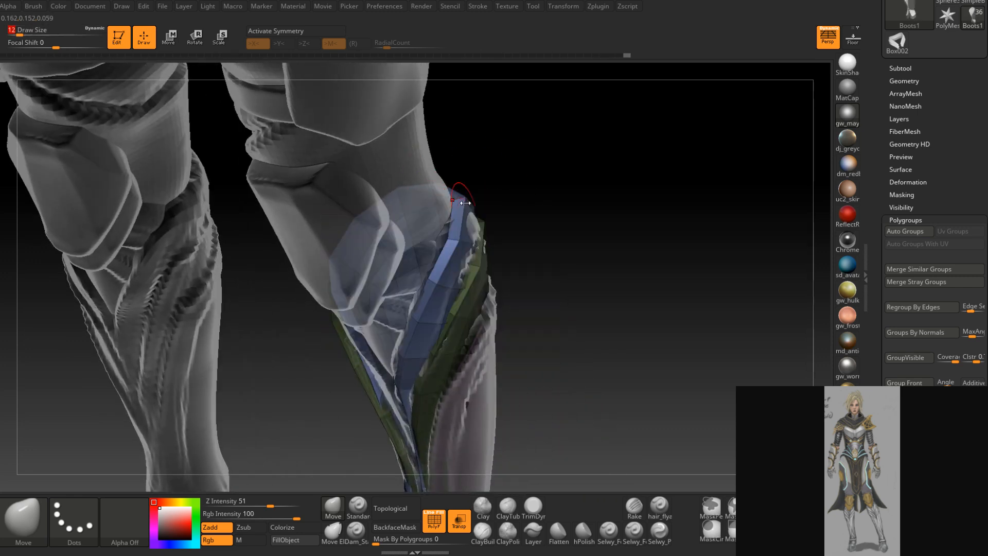
Refine the outer edge of the blue knee band from the front with Move, ending at Draw Size 6
{"action": "right_click_drag", "start_coordinate": [463, 240], "coordinate": [446, 237]}
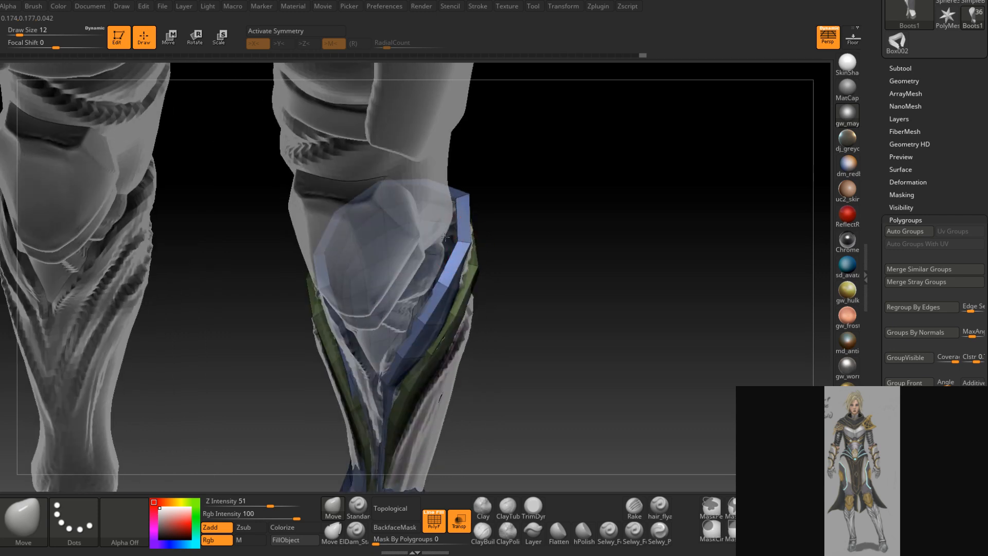
{"action": "left_click_drag", "start_coordinate": [465, 247], "coordinate": [472, 243]}
{"action": "right_click_drag", "start_coordinate": [476, 243], "coordinate": [455, 262]}
{"action": "key", "text": "space"}
{"action": "left_click_drag", "start_coordinate": [473, 252], "coordinate": [480, 252]}
{"action": "mouse_move", "coordinate": [480, 252]}
{"action": "right_mouse_down"}
{"action": "mouse_move", "coordinate": [473, 262]}
{"action": "mouse_move", "coordinate": [487, 261]}
{"action": "mouse_move", "coordinate": [494, 282]}
{"action": "mouse_move", "coordinate": [470, 221]}
{"action": "right_mouse_up"}
{"action": "key", "text": "space"}
{"action": "left_click_drag", "start_coordinate": [464, 241], "coordinate": [452, 242]}
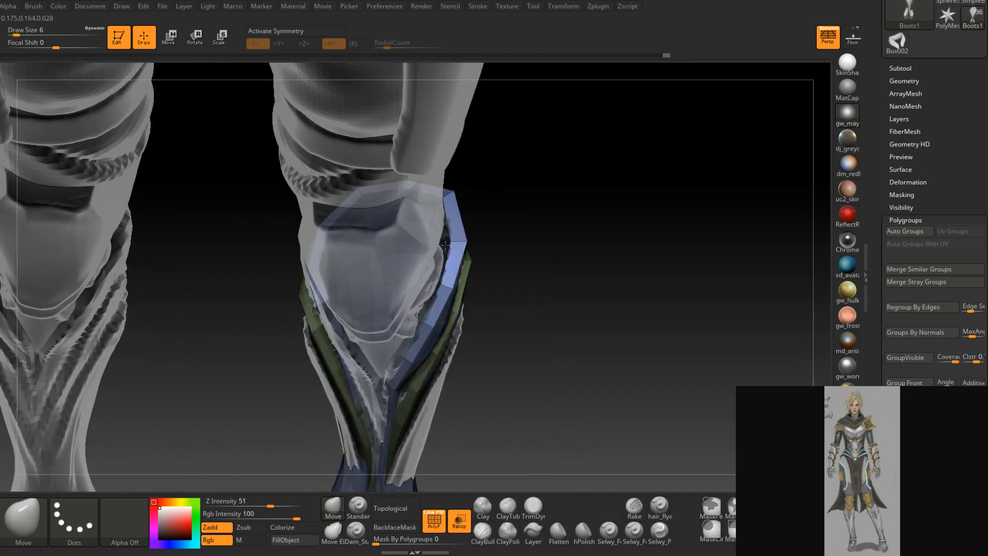
Fit the top rim of the blue band around the knee from above, using Move at Draw Size 20
{"action": "mouse_move", "coordinate": [448, 253]}
{"action": "right_mouse_down"}
{"action": "mouse_move", "coordinate": [482, 296]}
{"action": "mouse_move", "coordinate": [466, 265]}
{"action": "right_mouse_up"}
{"action": "key", "text": "space"}
{"action": "left_click_drag", "start_coordinate": [456, 262], "coordinate": [465, 262]}
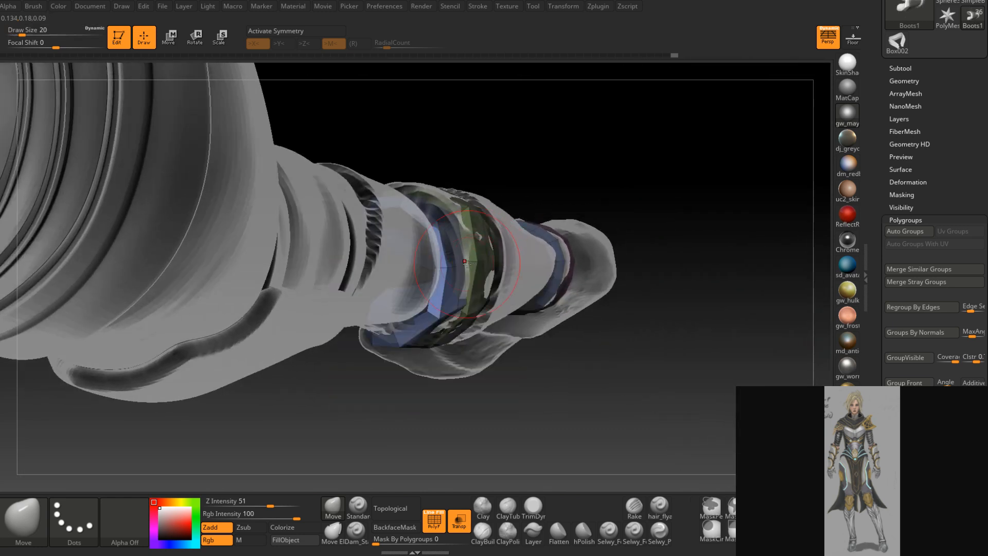
{"action": "right_click_drag", "start_coordinate": [439, 267], "coordinate": [431, 276]}
{"action": "key", "text": "space"}
{"action": "left_click_drag", "start_coordinate": [425, 279], "coordinate": [427, 278]}
Even out the back and inner rim of the blue band with Move at Draw Sizes 12 and 18
{"action": "mouse_move", "coordinate": [434, 253]}
{"action": "right_mouse_down"}
{"action": "mouse_move", "coordinate": [470, 276]}
{"action": "mouse_move", "coordinate": [434, 290]}
{"action": "mouse_move", "coordinate": [461, 251]}
{"action": "mouse_move", "coordinate": [441, 221]}
{"action": "mouse_move", "coordinate": [449, 251]}
{"action": "right_mouse_up"}
{"action": "key", "text": "space"}
{"action": "left_click_drag", "start_coordinate": [452, 255], "coordinate": [437, 251]}
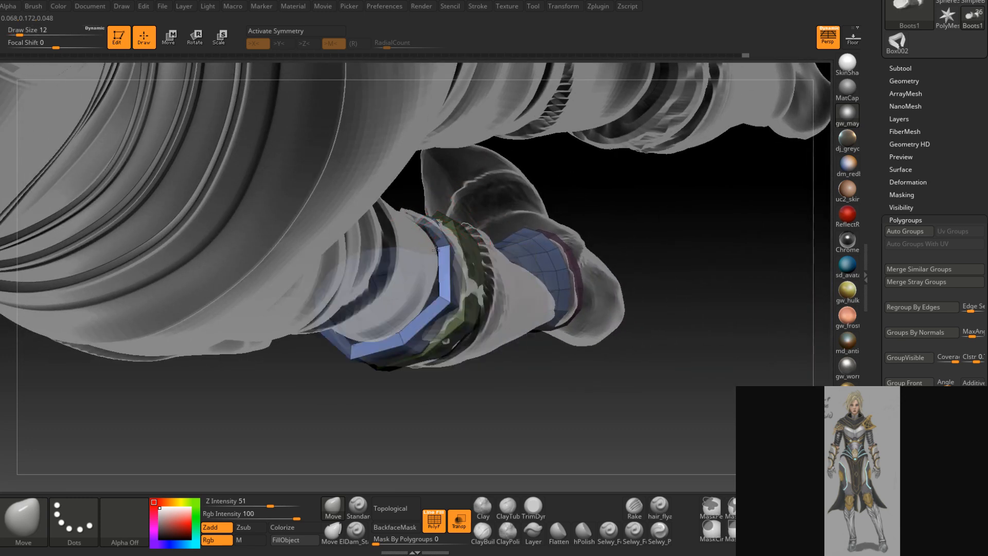
{"action": "mouse_move", "coordinate": [449, 299]}
{"action": "right_mouse_down"}
{"action": "mouse_move", "coordinate": [455, 259]}
{"action": "mouse_move", "coordinate": [449, 284]}
{"action": "right_mouse_up"}
{"action": "key", "text": "space"}
{"action": "left_click_drag", "start_coordinate": [437, 266], "coordinate": [442, 264]}
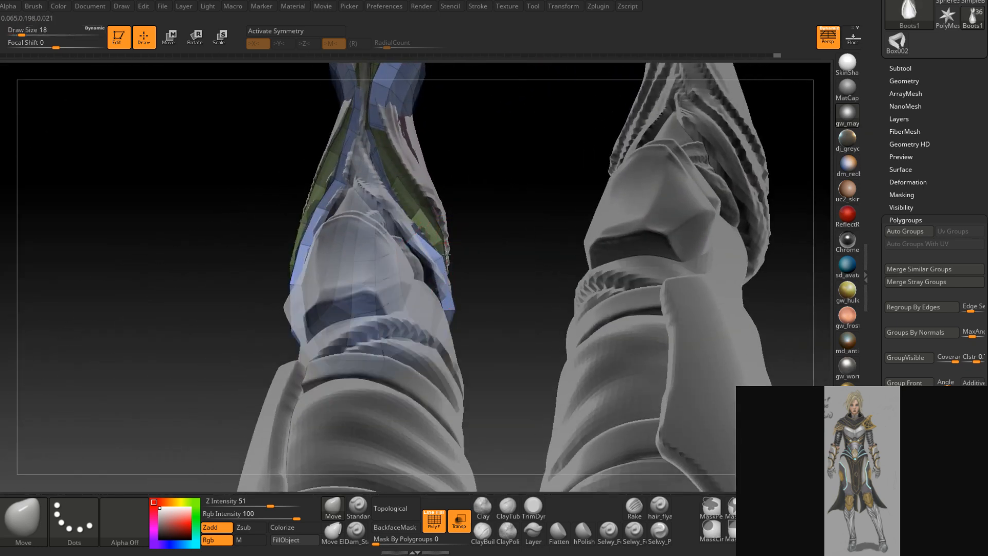
Adjust the blue band on the inner side of the knee with the Move brush at Draw Size 29
{"action": "right_click_drag", "start_coordinate": [450, 308], "coordinate": [544, 270]}
{"action": "right_click_drag", "start_coordinate": [512, 271], "coordinate": [607, 246]}
{"action": "key", "text": "space"}
{"action": "left_click_drag", "start_coordinate": [482, 231], "coordinate": [489, 231]}
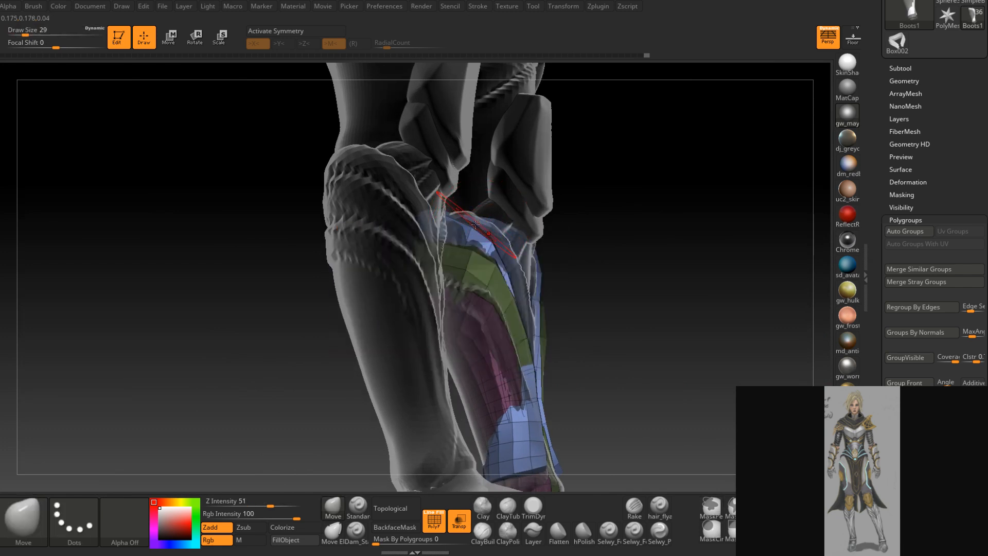
{"action": "right_click_drag", "start_coordinate": [485, 211], "coordinate": [433, 241]}
Fit the blue ankle plates closer to the leg with the Move brush at Draw Sizes 71 and 49
{"action": "right_click_drag", "start_coordinate": [476, 367], "coordinate": [494, 267], "text": "alt"}
{"action": "mouse_move", "coordinate": [520, 309]}
{"action": "right_mouse_down"}
{"action": "mouse_move", "coordinate": [494, 329]}
{"action": "mouse_move", "coordinate": [467, 328]}
{"action": "mouse_move", "coordinate": [514, 308]}
{"action": "right_mouse_up"}
{"action": "right_click_drag", "start_coordinate": [503, 276], "coordinate": [499, 306], "text": "ctrl"}
{"action": "key", "text": "space"}
{"action": "left_click_drag", "start_coordinate": [492, 291], "coordinate": [497, 290]}
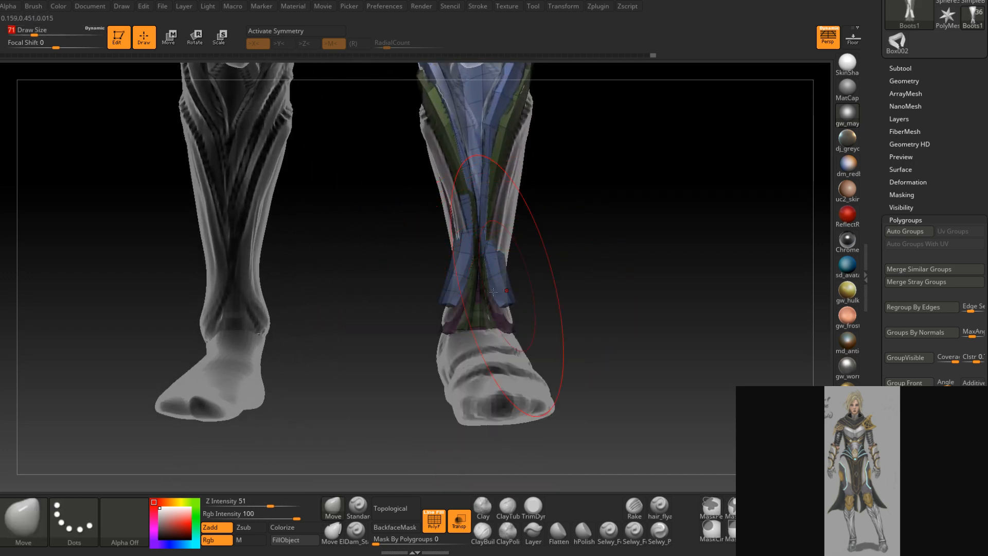
{"action": "right_click_drag", "start_coordinate": [486, 343], "coordinate": [540, 297]}
{"action": "key", "text": "space"}
{"action": "left_click_drag", "start_coordinate": [527, 296], "coordinate": [518, 295]}
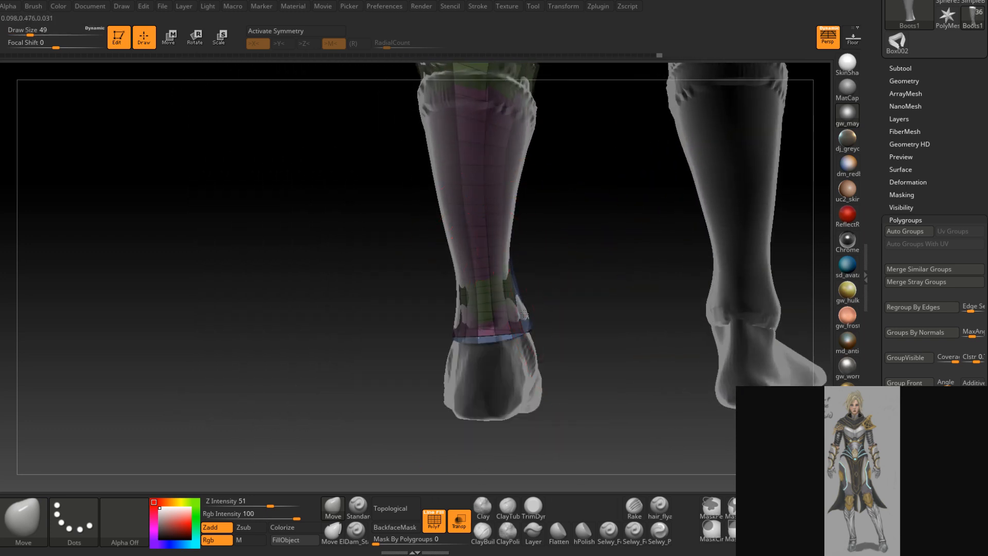
Tuck the blue ankle plate in around the heel and ankle sides with successive Move brush adjustments
{"action": "right_click_drag", "start_coordinate": [518, 319], "coordinate": [533, 318]}
{"action": "left_click_drag", "start_coordinate": [492, 324], "coordinate": [487, 323]}
{"action": "mouse_move", "coordinate": [487, 323]}
{"action": "right_mouse_down"}
{"action": "mouse_move", "coordinate": [527, 319]}
{"action": "mouse_move", "coordinate": [482, 307]}
{"action": "right_mouse_up"}
{"action": "key", "text": "space"}
{"action": "left_click_drag", "start_coordinate": [482, 307], "coordinate": [474, 309]}
{"action": "right_click_drag", "start_coordinate": [461, 282], "coordinate": [443, 284]}
{"action": "left_click_drag", "start_coordinate": [441, 286], "coordinate": [446, 286]}
{"action": "mouse_move", "coordinate": [446, 286]}
{"action": "right_mouse_down"}
{"action": "mouse_move", "coordinate": [474, 279]}
{"action": "mouse_move", "coordinate": [448, 268]}
{"action": "right_mouse_up"}
{"action": "key", "text": "space"}
{"action": "mouse_move", "coordinate": [448, 268]}
{"action": "left_mouse_down"}
{"action": "mouse_move", "coordinate": [459, 267]}
{"action": "mouse_move", "coordinate": [444, 266]}
{"action": "left_mouse_up"}
Align the blue band along the centre of the shin with the Move brush, ending at Draw Size 16
{"action": "mouse_move", "coordinate": [437, 266]}
{"action": "right_mouse_down"}
{"action": "mouse_move", "coordinate": [408, 315]}
{"action": "mouse_move", "coordinate": [440, 347]}
{"action": "mouse_move", "coordinate": [431, 216]}
{"action": "right_mouse_up"}
{"action": "right_click_drag", "start_coordinate": [431, 216], "coordinate": [415, 294], "text": "alt"}
{"action": "key", "text": "space"}
{"action": "left_click_drag", "start_coordinate": [415, 294], "coordinate": [406, 293]}
{"action": "mouse_move", "coordinate": [387, 221]}
{"action": "right_mouse_down"}
{"action": "mouse_move", "coordinate": [371, 230]}
{"action": "mouse_move", "coordinate": [374, 327]}
{"action": "right_mouse_up"}
{"action": "key", "text": "space"}
{"action": "left_click_drag", "start_coordinate": [374, 327], "coordinate": [366, 327]}
{"action": "mouse_move", "coordinate": [373, 331]}
{"action": "right_mouse_down"}
{"action": "mouse_move", "coordinate": [361, 349]}
{"action": "mouse_move", "coordinate": [400, 332]}
{"action": "mouse_move", "coordinate": [409, 316]}
{"action": "right_mouse_up"}
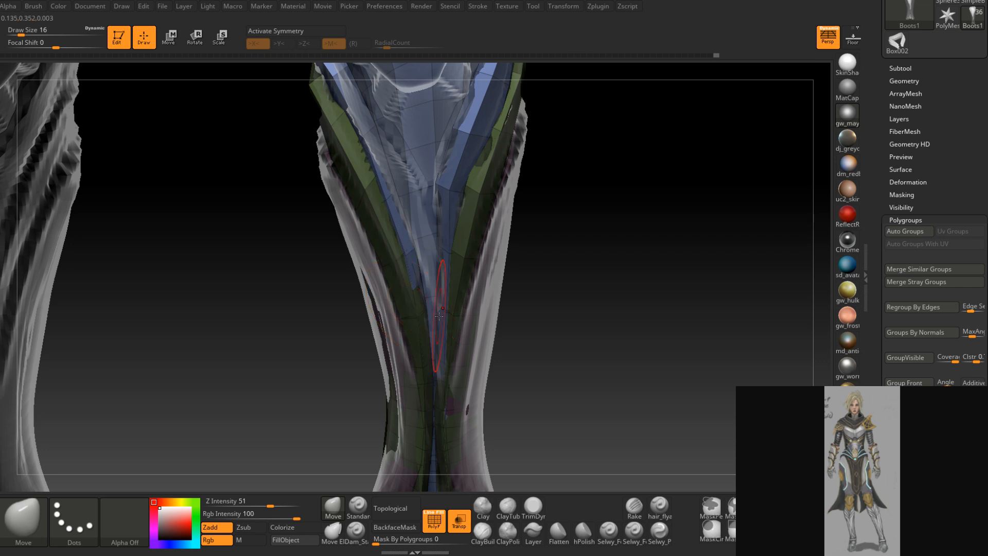
{"action": "mouse_move", "coordinate": [424, 318]}
{"action": "right_mouse_down"}
{"action": "mouse_move", "coordinate": [384, 320]}
{"action": "mouse_move", "coordinate": [437, 355]}
{"action": "mouse_move", "coordinate": [437, 308]}
{"action": "mouse_move", "coordinate": [488, 196]}
{"action": "right_mouse_up"}
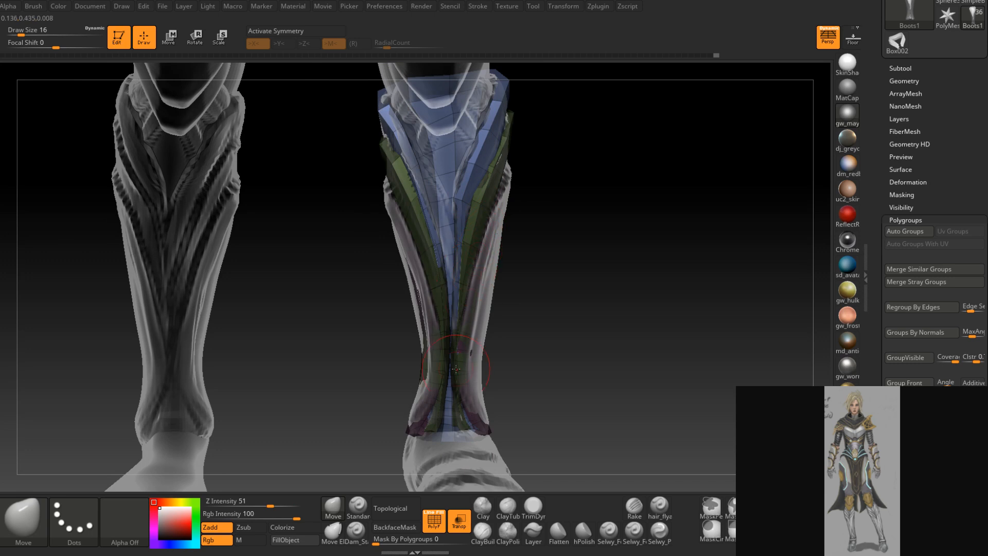
Use the Selwy_Pinch_B1 brush on the front seam of the shin bands at Draw Size 16
{"action": "left_click", "coordinate": [23, 519]}
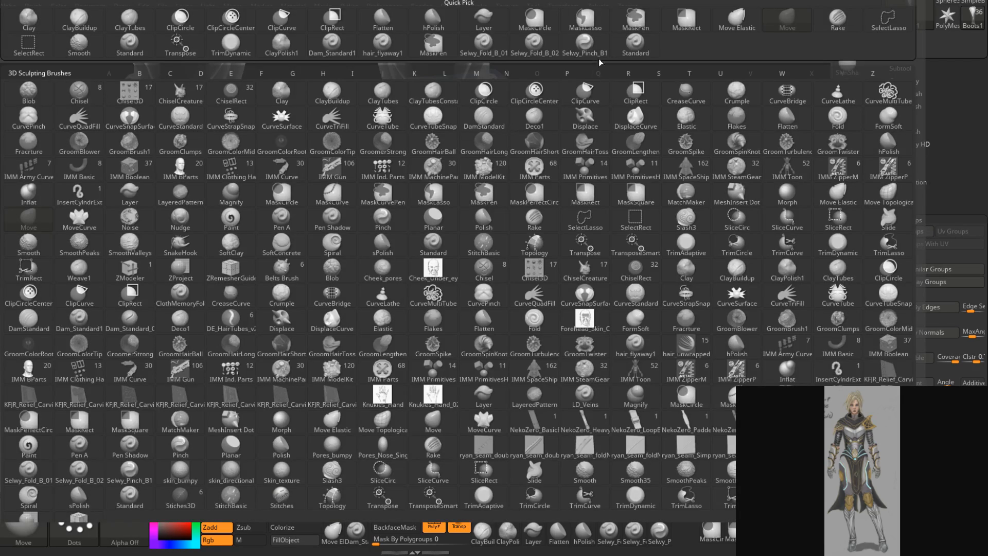
{"action": "left_click", "coordinate": [585, 44]}
{"action": "mouse_move", "coordinate": [557, 132]}
{"action": "right_mouse_down"}
{"action": "mouse_move", "coordinate": [466, 226]}
{"action": "mouse_move", "coordinate": [515, 267]}
{"action": "mouse_move", "coordinate": [494, 303]}
{"action": "right_mouse_up"}
Switch back to Move at Draw Size 27 and adjust the blue band on the inner side of the shin
{"action": "left_click", "coordinate": [332, 507]}
{"action": "right_click_drag", "start_coordinate": [399, 340], "coordinate": [442, 272]}
{"action": "key", "text": "space"}
{"action": "left_click_drag", "start_coordinate": [469, 205], "coordinate": [473, 205]}
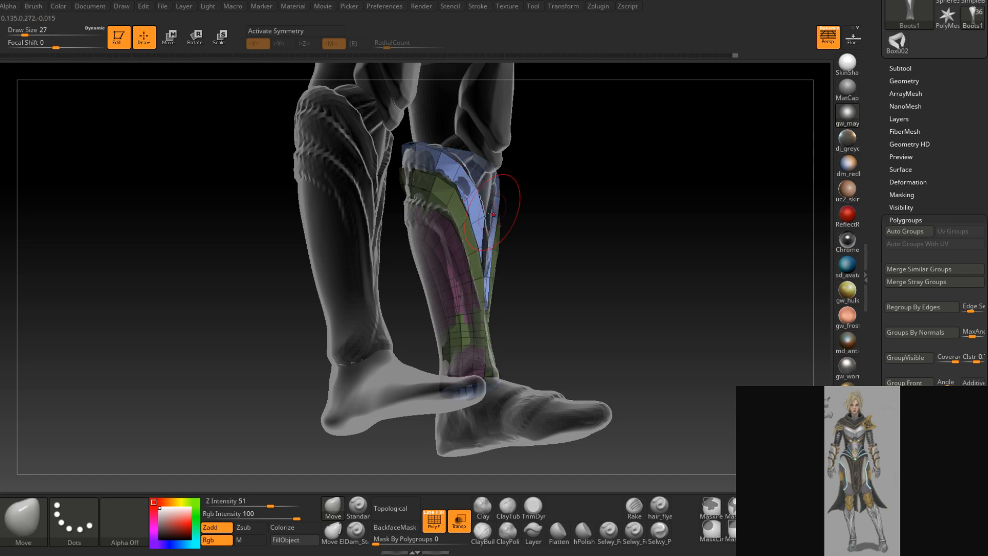
{"action": "right_click_drag", "start_coordinate": [486, 249], "coordinate": [466, 252]}
Pinch the front edges of the blue shin band with Selwy_Pinch_B1 at Draw Size 22
{"action": "left_click", "coordinate": [43, 522]}
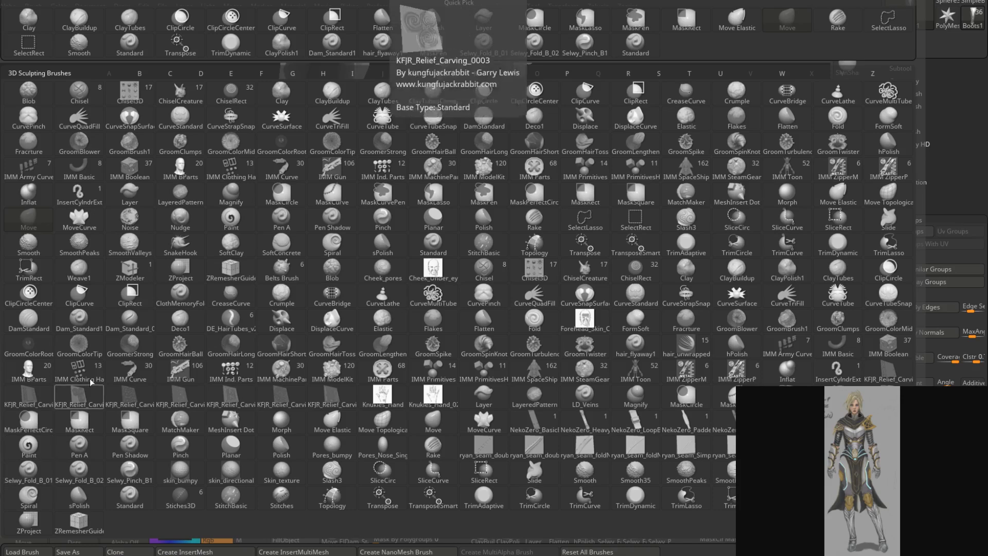
{"action": "left_click", "coordinate": [560, 98]}
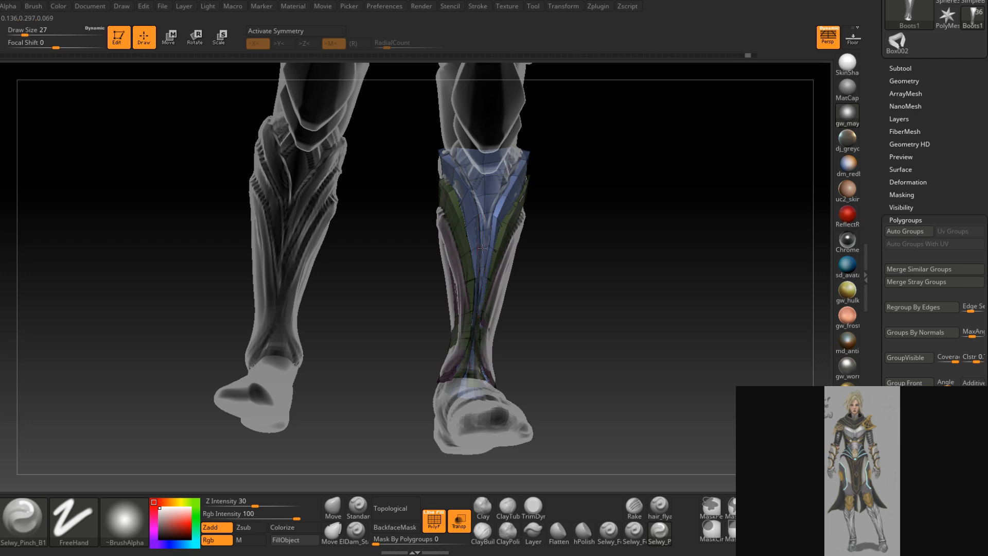
{"action": "right_click_drag", "start_coordinate": [482, 346], "coordinate": [486, 252]}
{"action": "key", "text": "space"}
{"action": "left_click_drag", "start_coordinate": [489, 248], "coordinate": [483, 249]}
{"action": "right_click_drag", "start_coordinate": [483, 248], "coordinate": [506, 251]}
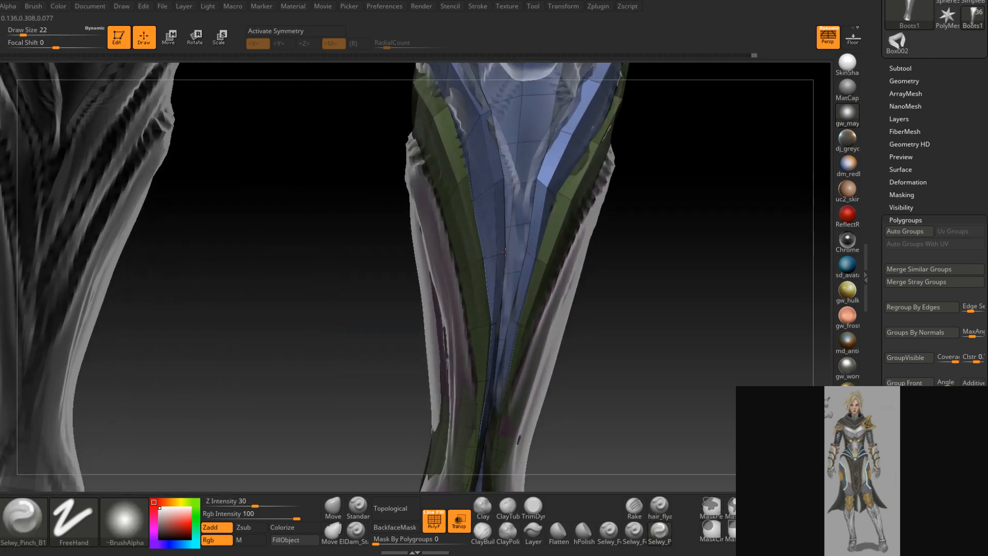
{"action": "right_click_drag", "start_coordinate": [497, 343], "coordinate": [501, 329]}
Reshape the V-shaped front edges of the blue band with the Move brush at Draw Size 9
{"action": "key", "text": "space"}
{"action": "left_click_drag", "start_coordinate": [531, 259], "coordinate": [525, 259]}
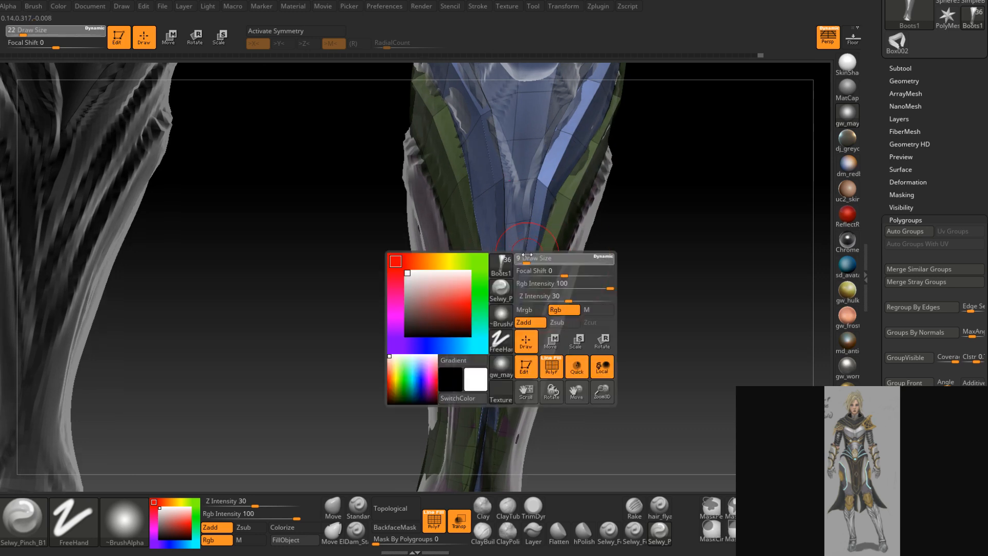
{"action": "left_click", "coordinate": [333, 507]}
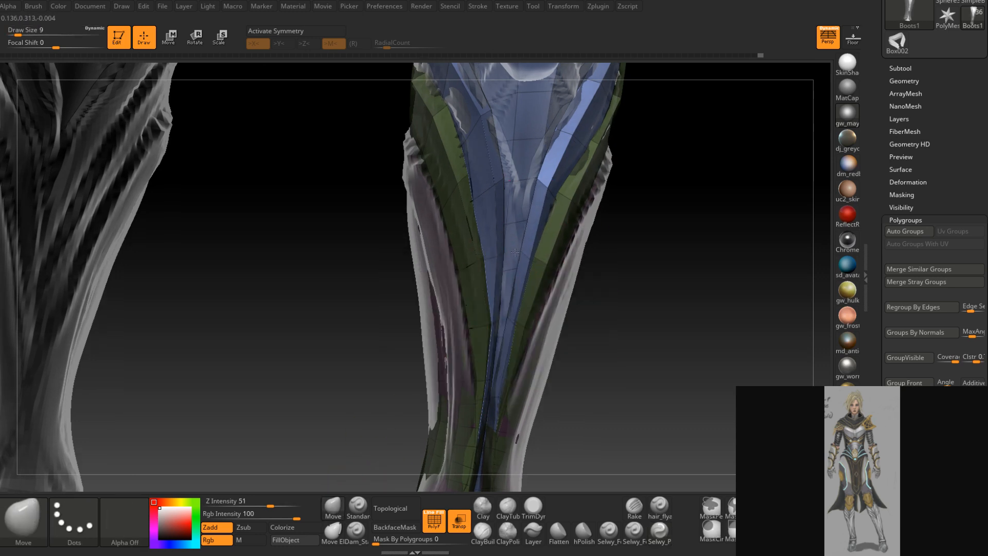
{"action": "right_click_drag", "start_coordinate": [531, 261], "coordinate": [535, 225]}
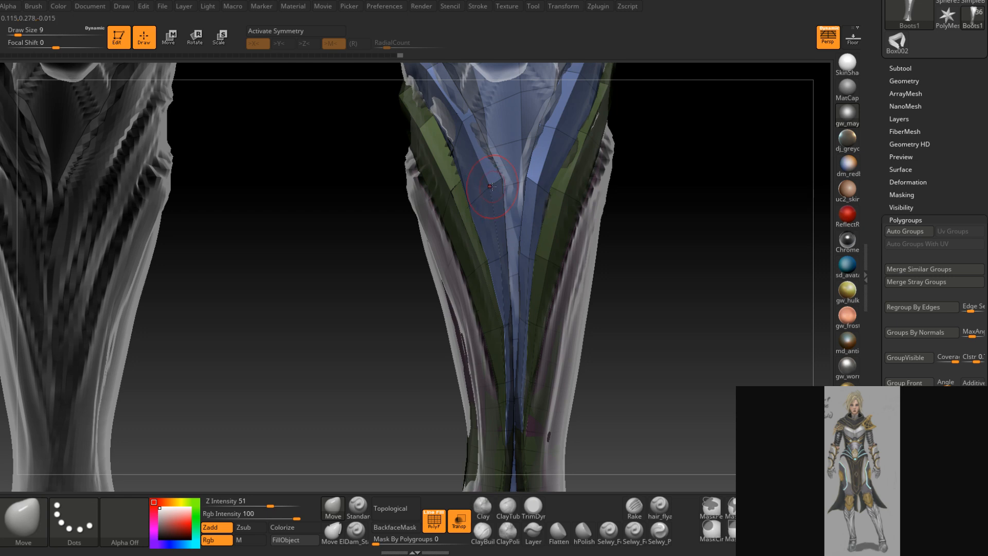
{"action": "mouse_move", "coordinate": [529, 183]}
{"action": "right_mouse_down"}
{"action": "mouse_move", "coordinate": [519, 175]}
{"action": "mouse_move", "coordinate": [529, 201]}
{"action": "mouse_move", "coordinate": [514, 255]}
{"action": "mouse_move", "coordinate": [510, 154]}
{"action": "mouse_move", "coordinate": [506, 206]}
{"action": "mouse_move", "coordinate": [525, 284]}
{"action": "mouse_move", "coordinate": [541, 284]}
{"action": "mouse_move", "coordinate": [527, 266]}
{"action": "mouse_move", "coordinate": [473, 290]}
{"action": "right_mouse_up"}
Adjust the lower end of the blue shin band at the ankle with Move at Draw Size 23
{"action": "mouse_move", "coordinate": [500, 329]}
{"action": "right_mouse_down", "text": "ctrl"}
{"action": "mouse_move", "coordinate": [503, 342]}
{"action": "mouse_move", "coordinate": [465, 352]}
{"action": "mouse_move", "coordinate": [494, 369]}
{"action": "right_mouse_up", "text": "ctrl"}
{"action": "key", "text": "space"}
{"action": "left_click_drag", "start_coordinate": [468, 325], "coordinate": [475, 326]}
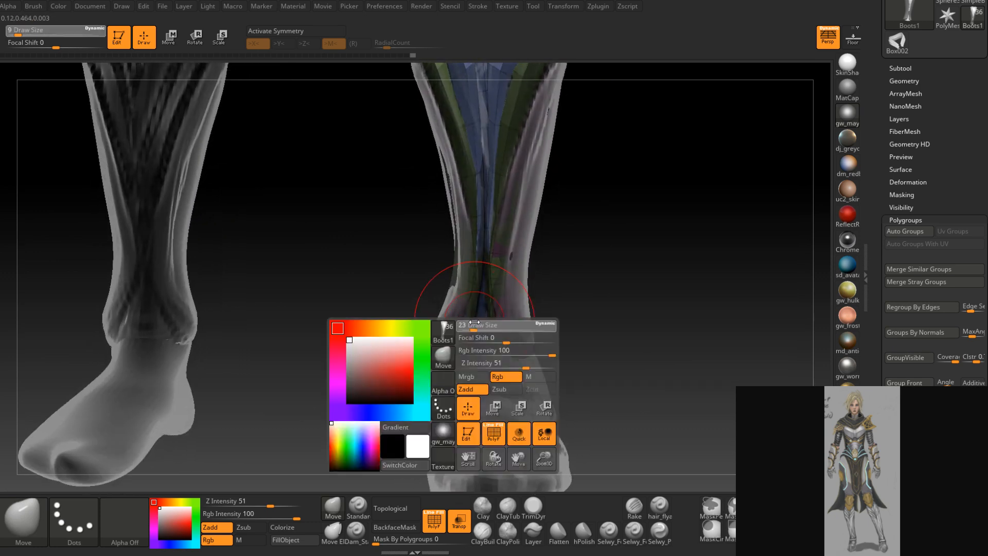
{"action": "mouse_move", "coordinate": [472, 353]}
{"action": "right_mouse_down"}
{"action": "mouse_move", "coordinate": [466, 330]}
{"action": "mouse_move", "coordinate": [485, 390]}
{"action": "mouse_move", "coordinate": [489, 353]}
{"action": "mouse_move", "coordinate": [474, 307]}
{"action": "mouse_move", "coordinate": [486, 294]}
{"action": "mouse_move", "coordinate": [507, 303]}
{"action": "right_mouse_up"}
Clear the mask and mask everything except the pink calf and ankle polygroup, isolating it first and unhiding the rest
{"action": "left_click_drag", "start_coordinate": [513, 347], "coordinate": [538, 366], "text": "ctrl"}
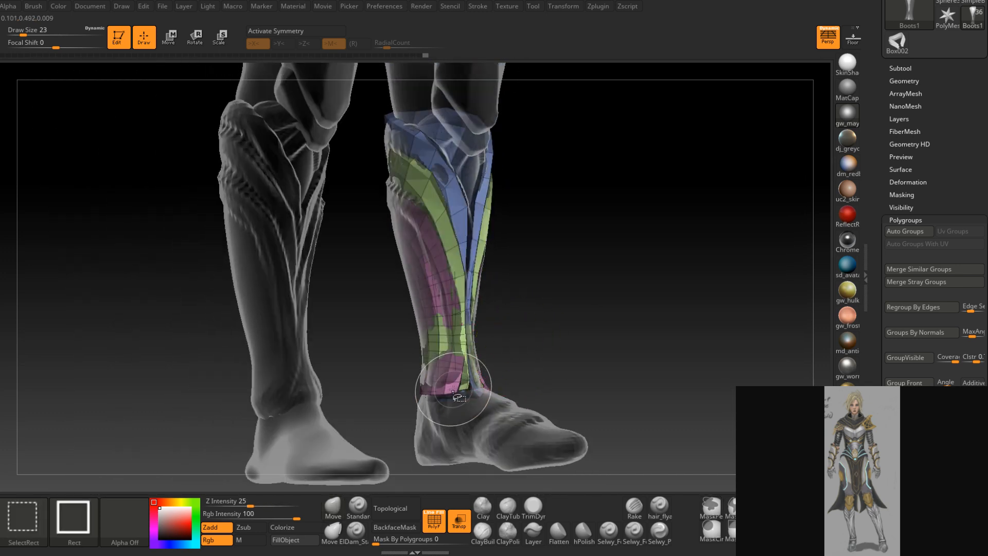
{"action": "left_click", "coordinate": [453, 391], "text": "ctrl+shift"}
{"action": "left_click", "coordinate": [515, 337], "text": "ctrl"}
{"action": "left_click", "coordinate": [524, 328], "text": "ctrl+shift"}
{"action": "left_click", "coordinate": [530, 324], "text": "ctrl"}
Move the pink ankle plate outward over the inner side of the ankle, ending at Draw Size 31
{"action": "right_click_drag", "start_coordinate": [530, 322], "coordinate": [490, 328]}
{"action": "key", "text": "space"}
{"action": "left_click_drag", "start_coordinate": [498, 340], "coordinate": [505, 337]}
{"action": "mouse_move", "coordinate": [507, 334]}
{"action": "right_mouse_down"}
{"action": "mouse_move", "coordinate": [475, 335]}
{"action": "mouse_move", "coordinate": [504, 334]}
{"action": "right_mouse_up"}
{"action": "key", "text": "space"}
{"action": "left_click_drag", "start_coordinate": [493, 338], "coordinate": [501, 337]}
{"action": "mouse_move", "coordinate": [509, 332]}
{"action": "right_mouse_down"}
{"action": "mouse_move", "coordinate": [444, 335]}
{"action": "mouse_move", "coordinate": [455, 333]}
{"action": "right_mouse_up"}
{"action": "key", "text": "space"}
{"action": "left_click_drag", "start_coordinate": [457, 333], "coordinate": [447, 333]}
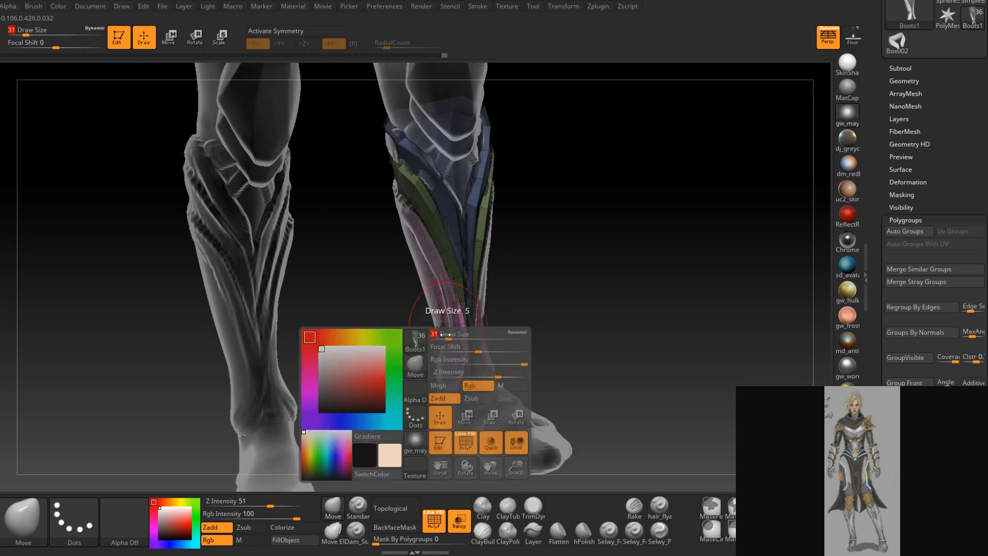
Extend the pink plate around the outer side and front of the ankle with Move at Draw Size 41
{"action": "right_click_drag", "start_coordinate": [436, 338], "coordinate": [523, 331]}
{"action": "key", "text": "space"}
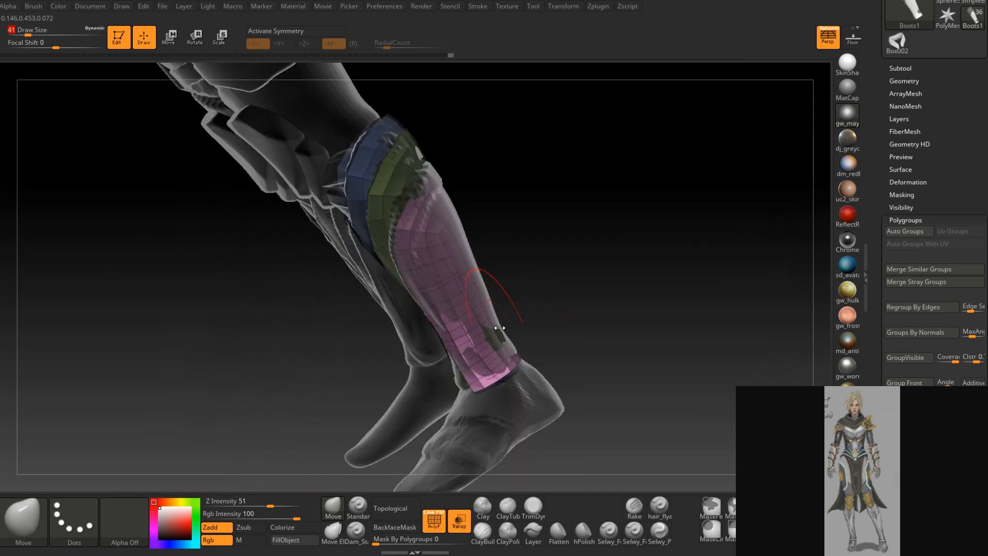
{"action": "left_click_drag", "start_coordinate": [491, 331], "coordinate": [499, 328]}
{"action": "mouse_move", "coordinate": [500, 329]}
{"action": "right_mouse_down"}
{"action": "mouse_move", "coordinate": [517, 330]}
{"action": "mouse_move", "coordinate": [500, 365]}
{"action": "mouse_move", "coordinate": [523, 307]}
{"action": "right_mouse_up"}
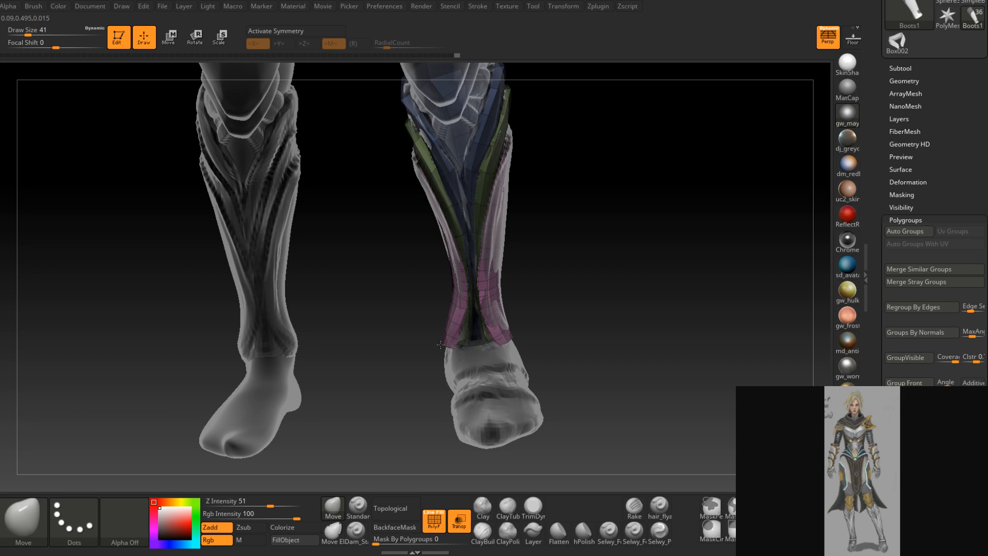
{"action": "mouse_move", "coordinate": [442, 344]}
{"action": "right_mouse_down"}
{"action": "mouse_move", "coordinate": [414, 350]}
{"action": "mouse_move", "coordinate": [422, 331]}
{"action": "mouse_move", "coordinate": [455, 350]}
{"action": "right_mouse_up"}
Refine the pink plate's flared lower edge and its lower calf area with the Move brush at varying Draw Sizes
{"action": "key", "text": "space"}
{"action": "left_click_drag", "start_coordinate": [455, 339], "coordinate": [448, 338]}
{"action": "mouse_move", "coordinate": [430, 336]}
{"action": "right_mouse_down"}
{"action": "mouse_move", "coordinate": [439, 334]}
{"action": "mouse_move", "coordinate": [442, 353]}
{"action": "right_mouse_up"}
{"action": "key", "text": "space"}
{"action": "left_click_drag", "start_coordinate": [446, 342], "coordinate": [447, 338]}
{"action": "mouse_move", "coordinate": [446, 338]}
{"action": "right_mouse_down", "text": "alt"}
{"action": "mouse_move", "coordinate": [438, 411]}
{"action": "mouse_move", "coordinate": [433, 309]}
{"action": "right_mouse_up", "text": "alt"}
{"action": "key", "text": "space"}
{"action": "left_click_drag", "start_coordinate": [423, 287], "coordinate": [443, 284]}
Pull the pink plate out over the back of the calf with the Move brush at Draw Size 59
{"action": "right_click_drag", "start_coordinate": [448, 301], "coordinate": [424, 309]}
{"action": "key", "text": "space"}
{"action": "left_click_drag", "start_coordinate": [424, 309], "coordinate": [418, 310]}
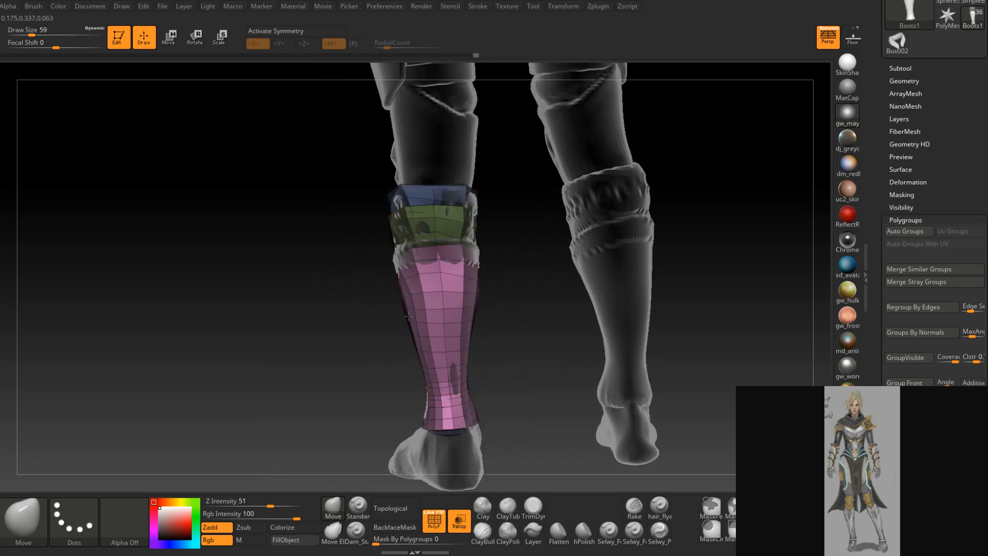
{"action": "right_click_drag", "start_coordinate": [407, 316], "coordinate": [439, 324]}
Turn off transparency and fit the pink plate's upper calf edge with the Move brush at Draw Size 46
{"action": "left_click", "coordinate": [458, 524]}
{"action": "mouse_move", "coordinate": [375, 320]}
{"action": "right_mouse_down"}
{"action": "mouse_move", "coordinate": [456, 308]}
{"action": "mouse_move", "coordinate": [410, 252]}
{"action": "mouse_move", "coordinate": [347, 234]}
{"action": "mouse_move", "coordinate": [398, 263]}
{"action": "mouse_move", "coordinate": [438, 250]}
{"action": "mouse_move", "coordinate": [484, 274]}
{"action": "right_mouse_up"}
{"action": "key", "text": "space"}
{"action": "left_click_drag", "start_coordinate": [484, 274], "coordinate": [479, 274]}
{"action": "mouse_move", "coordinate": [480, 260]}
{"action": "right_mouse_down"}
{"action": "mouse_move", "coordinate": [495, 249]}
{"action": "mouse_move", "coordinate": [531, 292]}
{"action": "mouse_move", "coordinate": [465, 281]}
{"action": "right_mouse_up"}
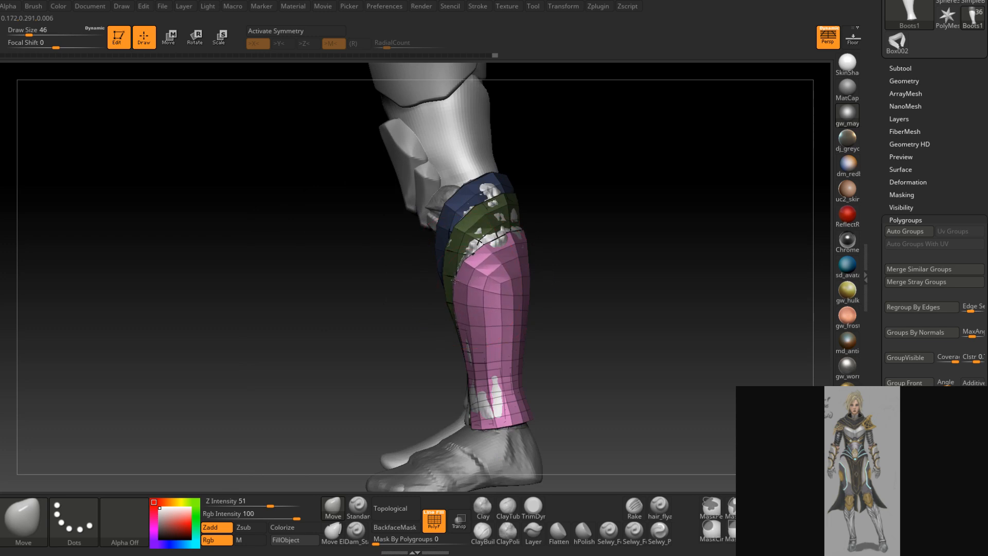
Fit the pink plate's upper outer calf edge with the Move brush at Draw Size 35
{"action": "mouse_move", "coordinate": [492, 237]}
{"action": "right_mouse_down"}
{"action": "mouse_move", "coordinate": [526, 247]}
{"action": "mouse_move", "coordinate": [506, 241]}
{"action": "right_mouse_up"}
{"action": "key", "text": "space"}
{"action": "left_click_drag", "start_coordinate": [507, 240], "coordinate": [502, 240]}
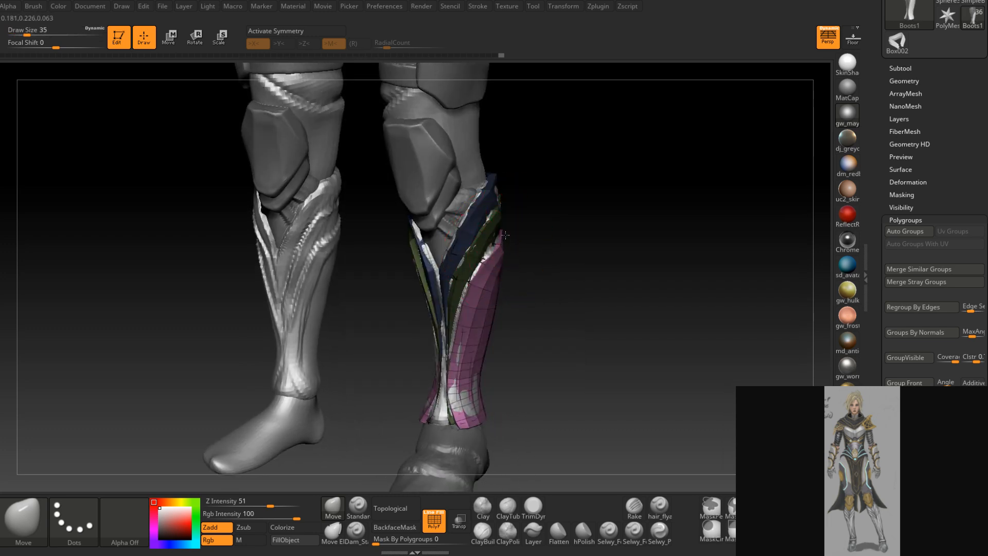
{"action": "right_click_drag", "start_coordinate": [507, 240], "coordinate": [537, 233]}
{"action": "right_click", "coordinate": [536, 233]}
Refine the pink plate around the front of the shin with Move at Draw Size 49 and clear the mask
{"action": "right_click_drag", "start_coordinate": [446, 264], "coordinate": [426, 266]}
{"action": "key", "text": "space"}
{"action": "left_click_drag", "start_coordinate": [426, 265], "coordinate": [432, 265]}
{"action": "right_click_drag", "start_coordinate": [422, 265], "coordinate": [473, 260]}
{"action": "right_click_drag", "start_coordinate": [425, 306], "coordinate": [355, 334]}
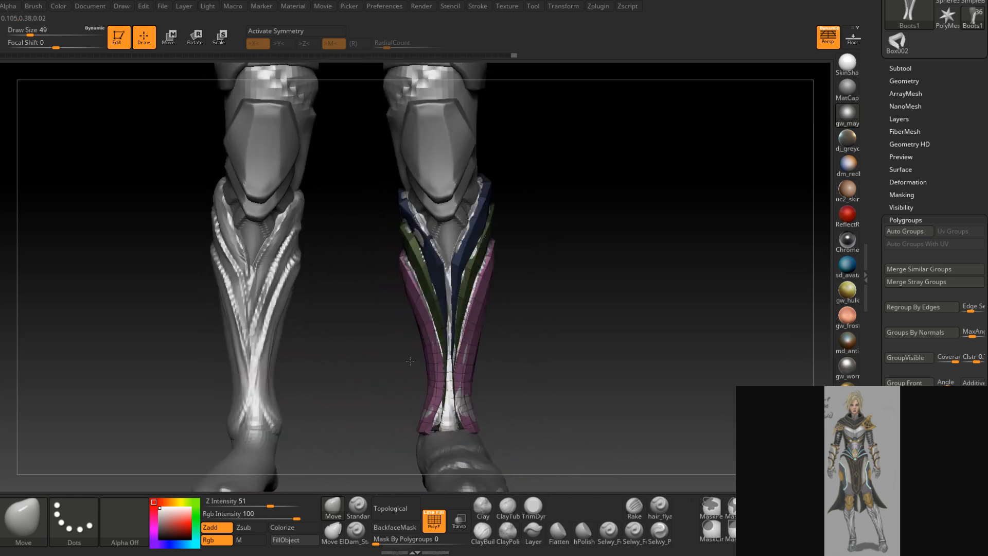
{"action": "right_click_drag", "start_coordinate": [498, 334], "coordinate": [436, 315]}
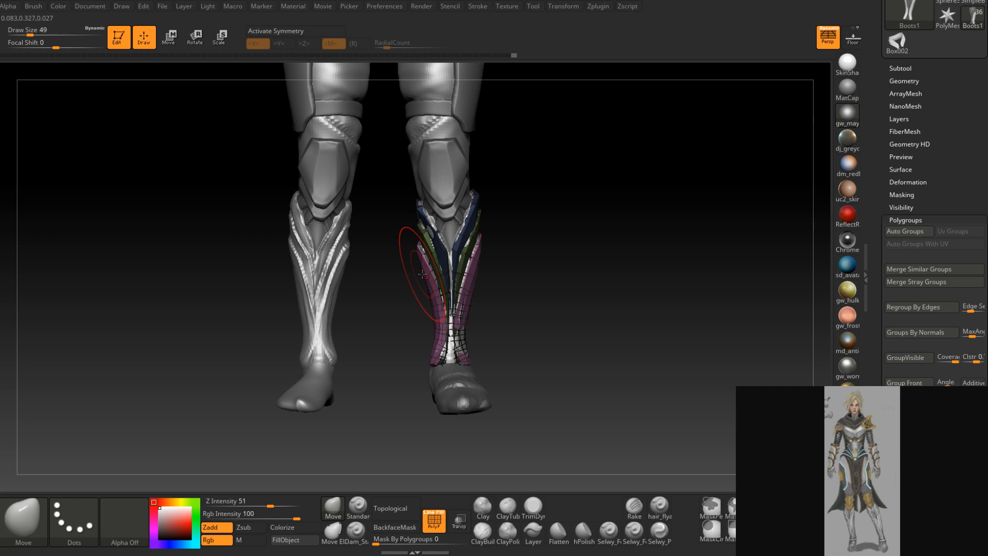
{"action": "right_click_drag", "start_coordinate": [430, 271], "coordinate": [470, 275]}
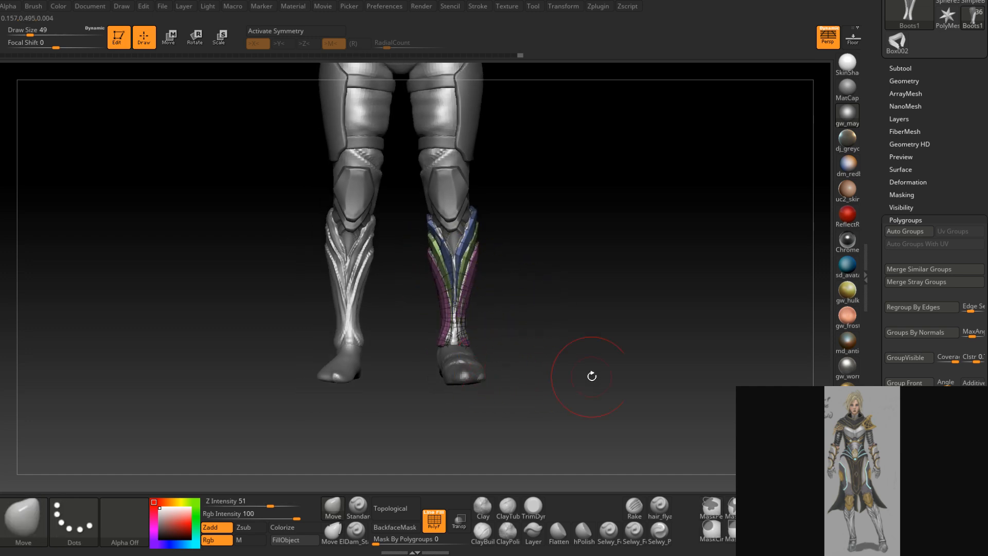
Hide the old shin armour subtool PM3D_Sphere3D1_8 and make the Boots1 subtool active again
{"action": "left_click", "coordinate": [899, 68]}
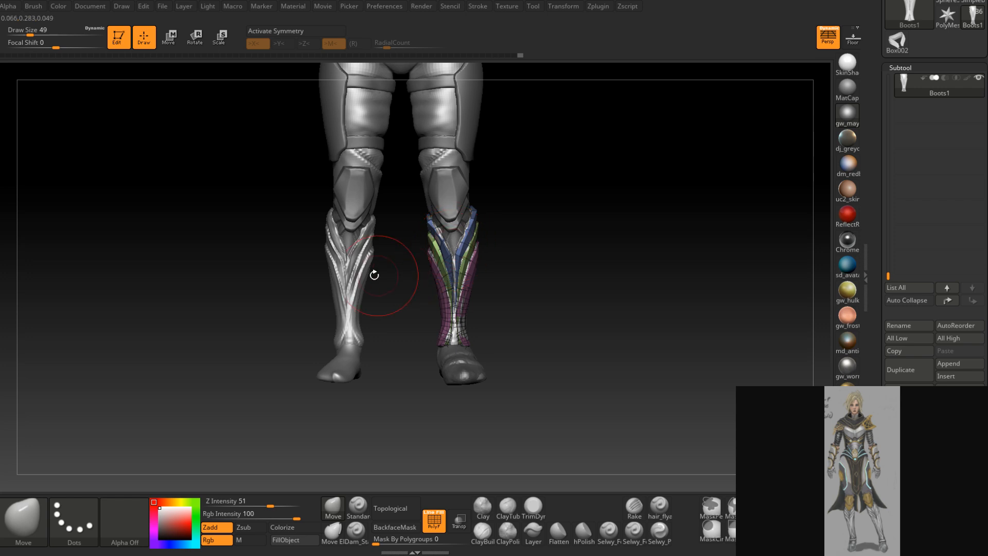
{"action": "left_click", "coordinate": [359, 290], "text": "alt"}
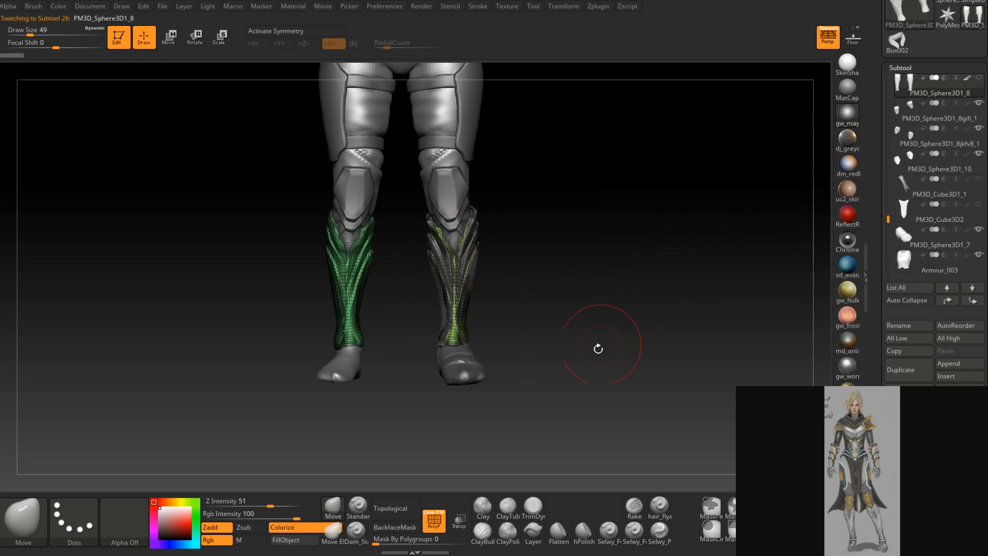
{"action": "left_click", "coordinate": [470, 240], "text": "alt"}
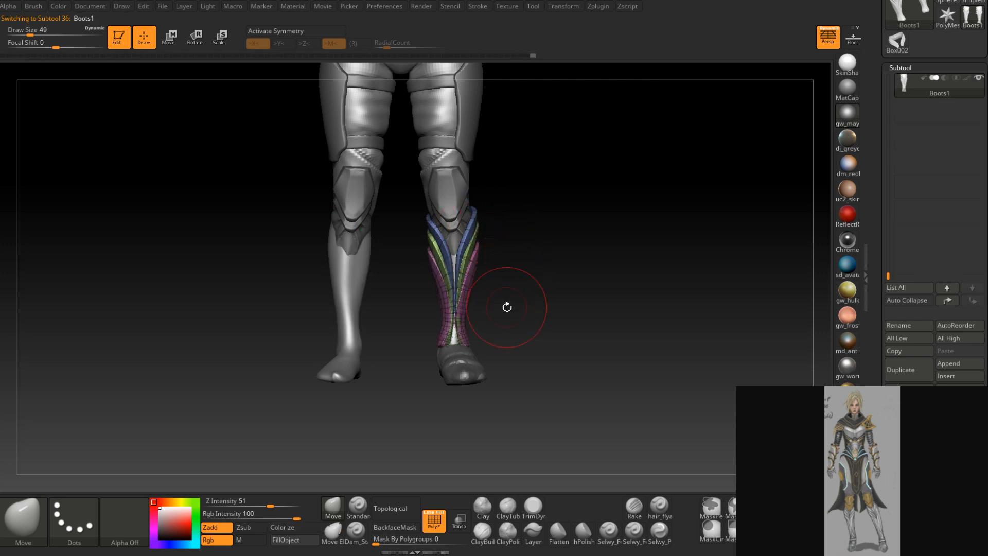
Mask everything except the green plate and adjust its lower section near the ankle with Move at Draw Size 37
{"action": "right_click_drag", "start_coordinate": [509, 301], "coordinate": [472, 326]}
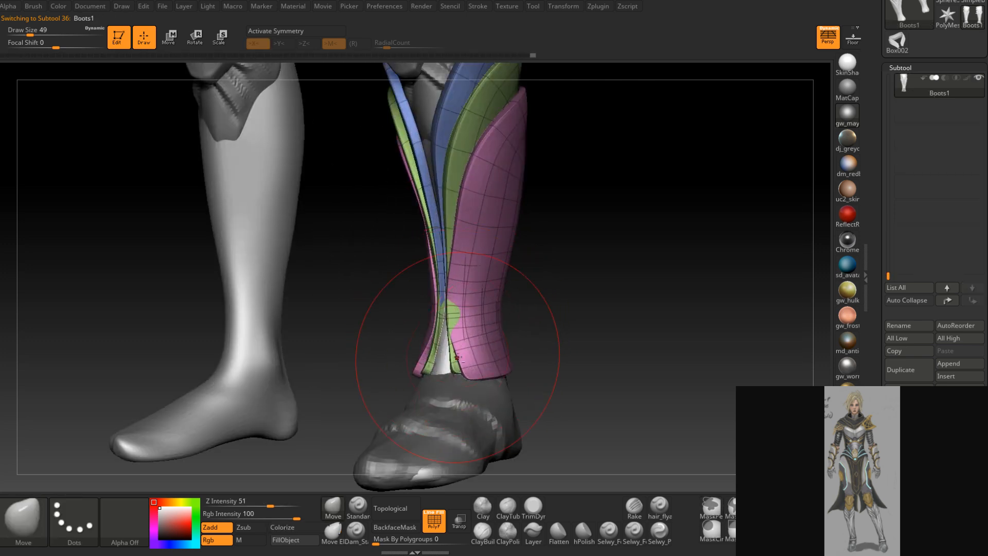
{"action": "left_click", "coordinate": [441, 383], "text": "ctrl+shift"}
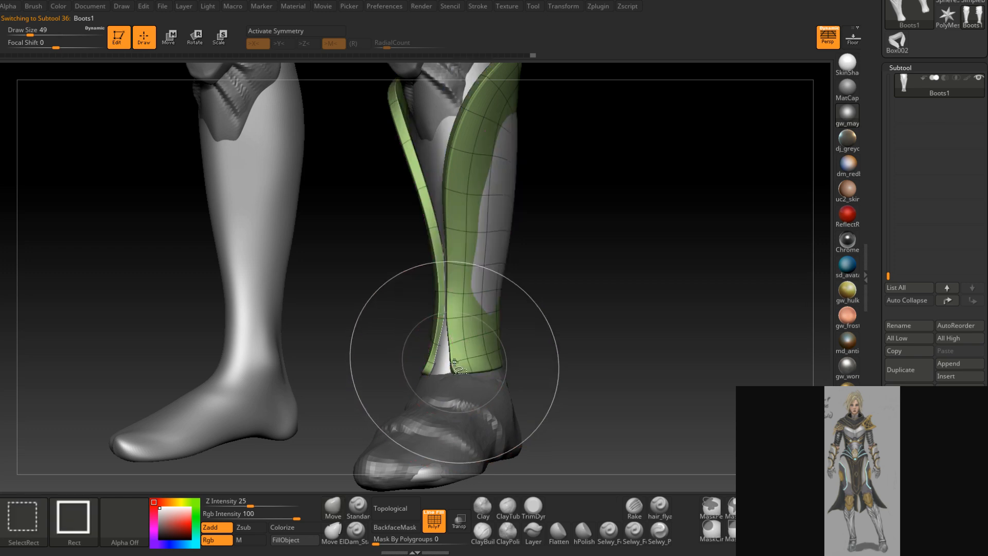
{"action": "left_click", "coordinate": [537, 303], "text": "ctrl+shift"}
{"action": "mouse_move", "coordinate": [536, 307]}
{"action": "right_mouse_down"}
{"action": "mouse_move", "coordinate": [554, 312]}
{"action": "mouse_move", "coordinate": [409, 330]}
{"action": "right_mouse_up"}
{"action": "key", "text": "space"}
{"action": "left_click_drag", "start_coordinate": [448, 319], "coordinate": [444, 320]}
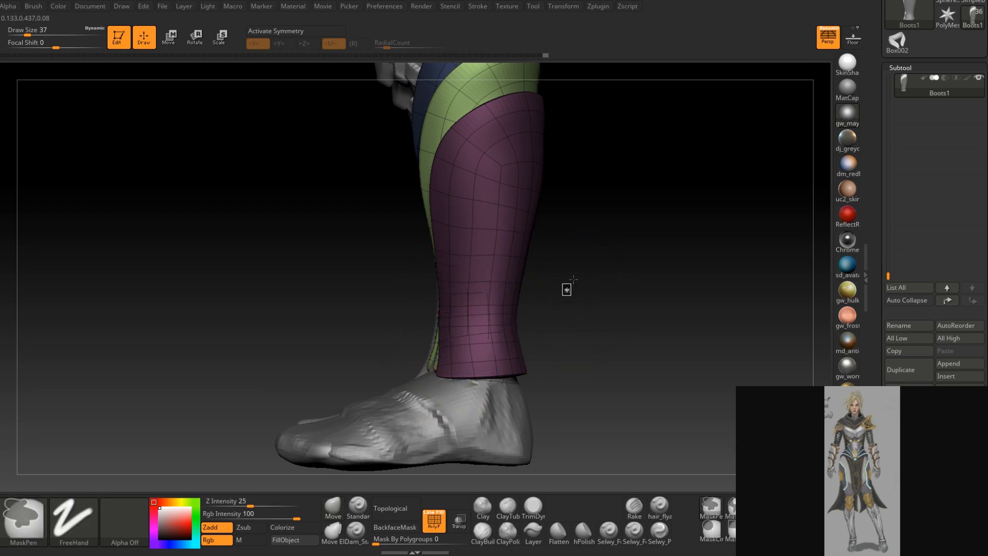
Mask everything except the pink plate and adjust its lower front edge with the Move brush
{"action": "left_click", "coordinate": [452, 351], "text": "ctrl+shift"}
{"action": "left_click", "coordinate": [551, 301], "text": "ctrl+shift"}
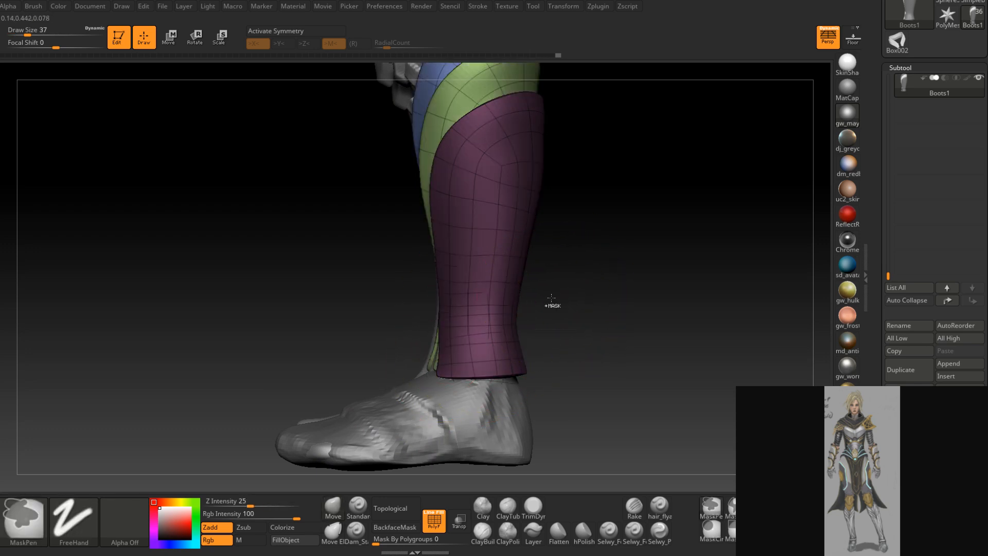
{"action": "key", "text": "space"}
{"action": "left_click_drag", "start_coordinate": [438, 352], "coordinate": [445, 340]}
{"action": "mouse_move", "coordinate": [445, 340]}
{"action": "right_mouse_down"}
{"action": "mouse_move", "coordinate": [484, 342]}
{"action": "mouse_move", "coordinate": [487, 333]}
{"action": "mouse_move", "coordinate": [465, 331]}
{"action": "mouse_move", "coordinate": [493, 330]}
{"action": "mouse_move", "coordinate": [454, 328]}
{"action": "right_mouse_up"}
{"action": "mouse_move", "coordinate": [467, 326]}
{"action": "right_mouse_down", "text": "ctrl"}
{"action": "mouse_move", "coordinate": [464, 289]}
{"action": "mouse_move", "coordinate": [465, 334]}
{"action": "right_mouse_up", "text": "ctrl"}
{"action": "right_click_drag", "start_coordinate": [466, 335], "coordinate": [429, 302]}
{"action": "left_click_drag", "start_coordinate": [417, 275], "coordinate": [410, 254], "text": "shift"}
Reshape the pink plate along the front of the lower shin with the Move brush at varying Draw Sizes
{"action": "key", "text": "space"}
{"action": "left_click_drag", "start_coordinate": [416, 301], "coordinate": [420, 301]}
{"action": "right_click_drag", "start_coordinate": [419, 296], "coordinate": [430, 299]}
{"action": "key", "text": "space"}
{"action": "left_click_drag", "start_coordinate": [418, 300], "coordinate": [420, 300]}
{"action": "right_click_drag", "start_coordinate": [416, 301], "coordinate": [451, 304]}
{"action": "mouse_move", "coordinate": [450, 336]}
{"action": "right_mouse_down"}
{"action": "mouse_move", "coordinate": [411, 334]}
{"action": "mouse_move", "coordinate": [440, 343]}
{"action": "right_mouse_up"}
Pull the pink plate's lower front corner into shape above the foot with Move at Draw Size 51
{"action": "key", "text": "space"}
{"action": "left_click_drag", "start_coordinate": [441, 344], "coordinate": [458, 343]}
{"action": "left_click_drag", "start_coordinate": [428, 308], "coordinate": [425, 306]}
{"action": "key", "text": "space"}
{"action": "left_click_drag", "start_coordinate": [444, 363], "coordinate": [435, 363]}
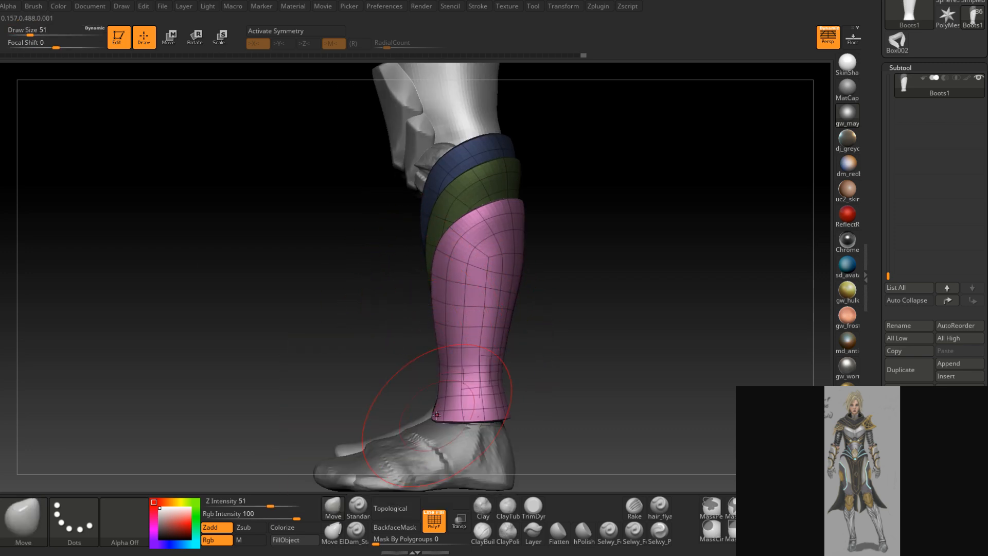
{"action": "mouse_move", "coordinate": [427, 414]}
{"action": "right_mouse_down"}
{"action": "mouse_move", "coordinate": [449, 399]}
{"action": "mouse_move", "coordinate": [431, 415]}
{"action": "right_mouse_up"}
{"action": "left_click_drag", "start_coordinate": [420, 409], "coordinate": [427, 411]}
Set the Move brush to Z Intensity 10 and Draw Size 37 for refining the pink plate's lower heel edge
{"action": "mouse_move", "coordinate": [428, 411]}
{"action": "right_mouse_down"}
{"action": "mouse_move", "coordinate": [401, 393]}
{"action": "mouse_move", "coordinate": [403, 384]}
{"action": "mouse_move", "coordinate": [516, 410]}
{"action": "mouse_move", "coordinate": [513, 358]}
{"action": "right_mouse_up"}
{"action": "key", "text": "space"}
{"action": "left_click", "coordinate": [517, 410]}
{"action": "key", "text": "space"}
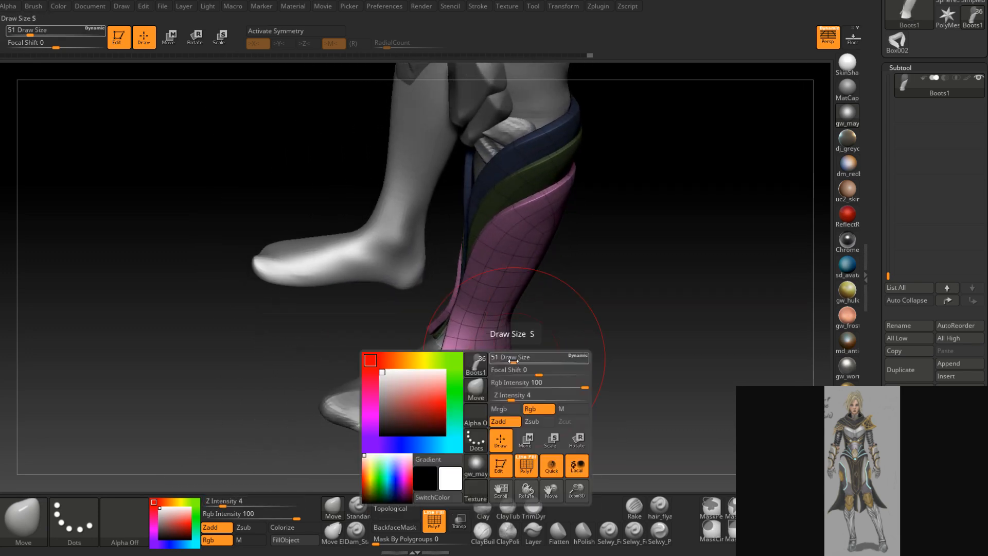
{"action": "left_click_drag", "start_coordinate": [516, 398], "coordinate": [522, 399]}
{"action": "right_click_drag", "start_coordinate": [516, 349], "coordinate": [526, 344]}
{"action": "key", "text": "space"}
{"action": "left_click_drag", "start_coordinate": [525, 344], "coordinate": [520, 344]}
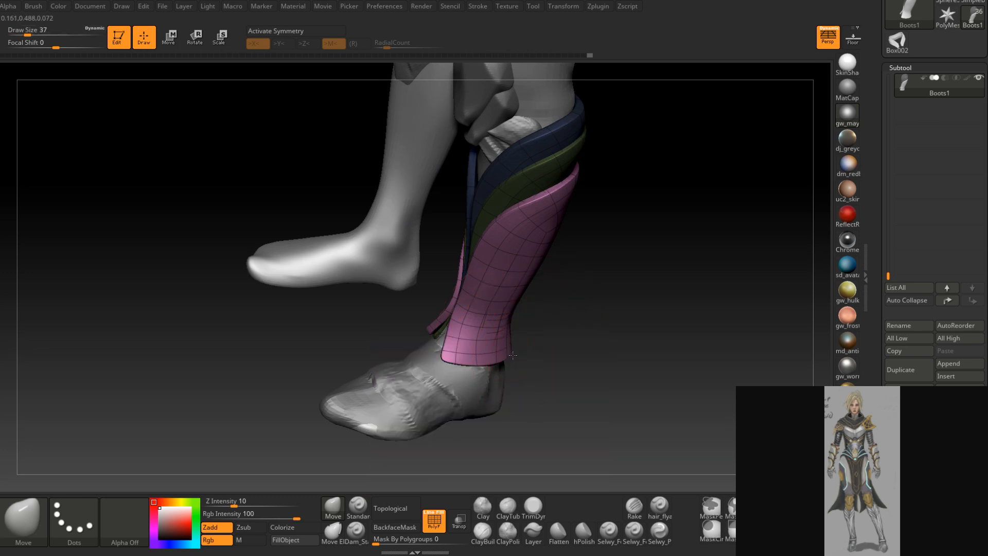
Set Z Intensity to 39 and shape the pink plate's lower heel edge and ankle front, raising Draw Size to 54
{"action": "key", "text": "space"}
{"action": "mouse_move", "coordinate": [530, 393]}
{"action": "left_mouse_down"}
{"action": "mouse_move", "coordinate": [590, 392]}
{"action": "mouse_move", "coordinate": [538, 394]}
{"action": "mouse_move", "coordinate": [560, 395]}
{"action": "left_mouse_up"}
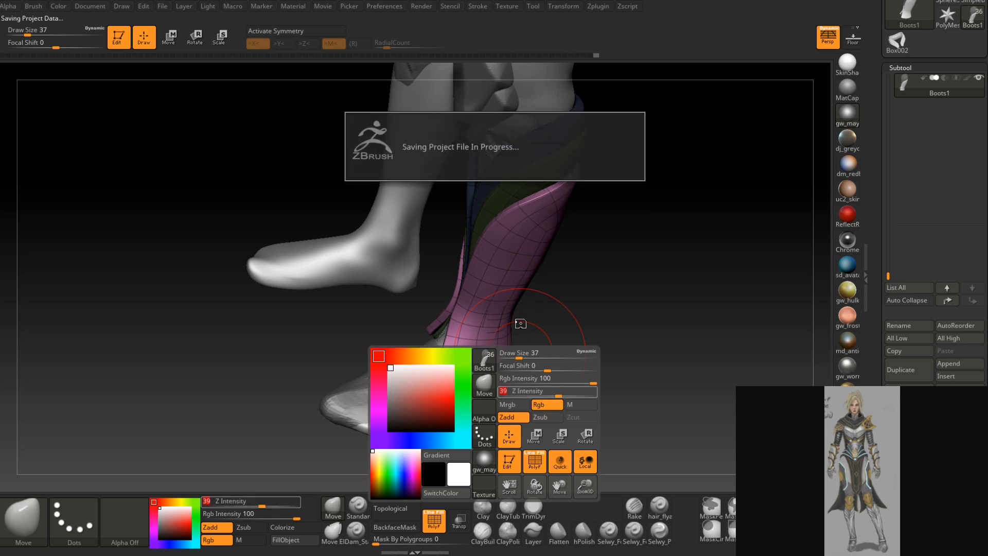
{"action": "mouse_move", "coordinate": [509, 352]}
{"action": "left_mouse_down"}
{"action": "mouse_move", "coordinate": [493, 353]}
{"action": "mouse_move", "coordinate": [536, 304]}
{"action": "mouse_move", "coordinate": [522, 320]}
{"action": "left_mouse_up"}
{"action": "right_click_drag", "start_coordinate": [515, 315], "coordinate": [497, 311]}
{"action": "key", "text": "space"}
{"action": "left_click_drag", "start_coordinate": [497, 309], "coordinate": [504, 310]}
{"action": "mouse_move", "coordinate": [503, 309]}
{"action": "right_mouse_down"}
{"action": "mouse_move", "coordinate": [545, 329]}
{"action": "mouse_move", "coordinate": [502, 305]}
{"action": "mouse_move", "coordinate": [525, 320]}
{"action": "mouse_move", "coordinate": [532, 293]}
{"action": "mouse_move", "coordinate": [521, 300]}
{"action": "mouse_move", "coordinate": [532, 298]}
{"action": "right_mouse_up"}
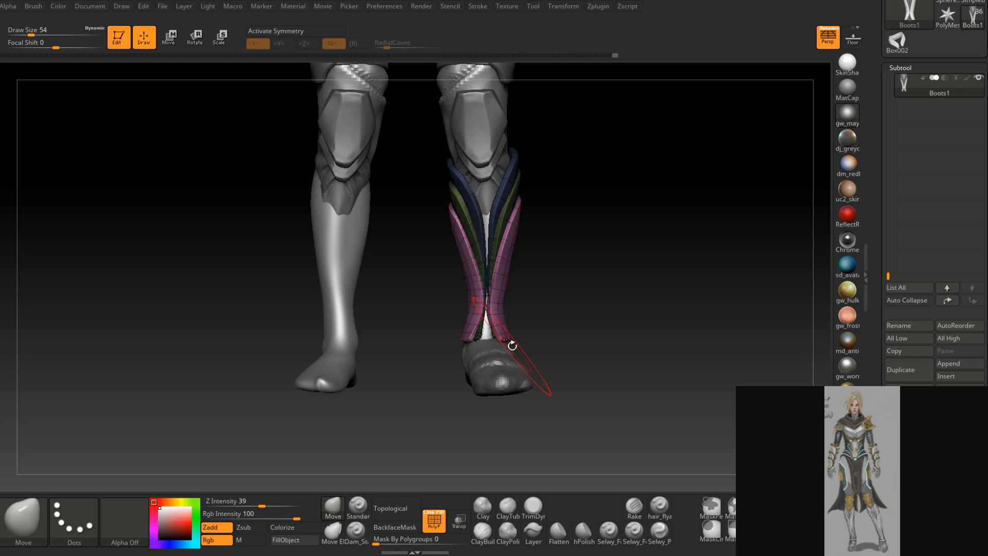
{"action": "left_click_drag", "start_coordinate": [612, 272], "coordinate": [520, 294]}
Isolate the green plate's polygroup and mask every other plate of the shin armour
{"action": "right_click_drag", "start_coordinate": [496, 310], "coordinate": [460, 351], "text": "alt"}
{"action": "right_click_drag", "start_coordinate": [459, 352], "coordinate": [507, 272], "text": "ctrl"}
{"action": "mouse_move", "coordinate": [507, 272]}
{"action": "right_mouse_down"}
{"action": "mouse_move", "coordinate": [478, 264]}
{"action": "mouse_move", "coordinate": [509, 257]}
{"action": "mouse_move", "coordinate": [540, 283]}
{"action": "mouse_move", "coordinate": [531, 276]}
{"action": "mouse_move", "coordinate": [580, 283]}
{"action": "mouse_move", "coordinate": [540, 280]}
{"action": "mouse_move", "coordinate": [528, 294]}
{"action": "mouse_move", "coordinate": [535, 289]}
{"action": "mouse_move", "coordinate": [525, 280]}
{"action": "right_mouse_up"}
{"action": "key", "text": "ctrl+shift"}
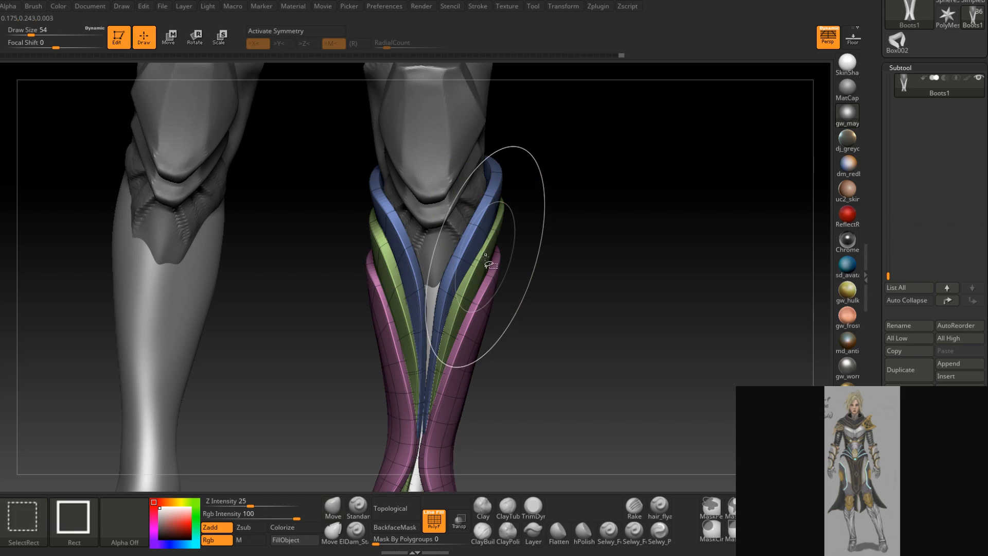
{"action": "left_click", "coordinate": [486, 253], "text": "ctrl+shift"}
{"action": "left_click", "coordinate": [512, 254], "text": "ctrl"}
{"action": "left_click", "coordinate": [513, 254], "text": "ctrl+shift"}
{"action": "left_click", "coordinate": [514, 254], "text": "ctrl"}
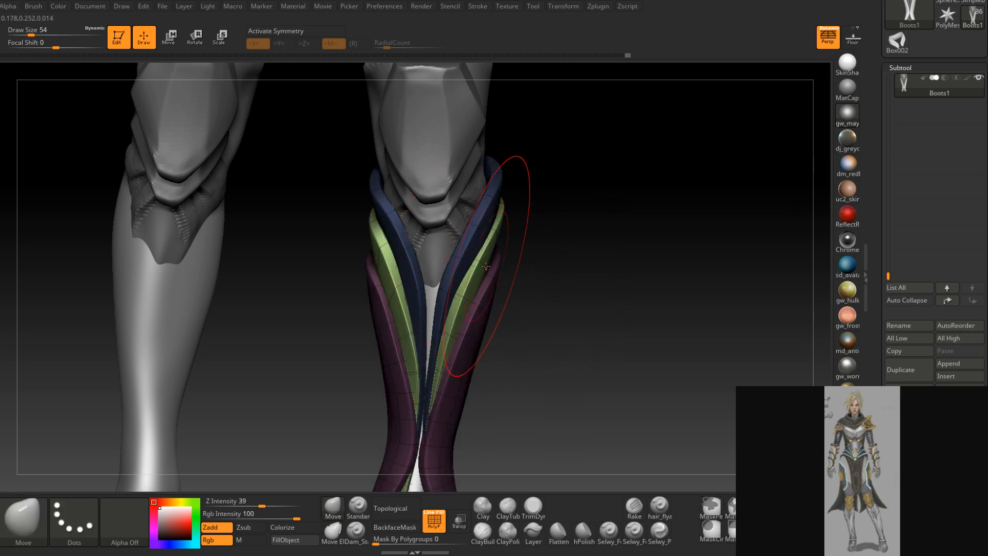
Adjust the green plate's upper outer edge below the knee with the Move brush at Draw Size 41
{"action": "right_click_drag", "start_coordinate": [486, 261], "coordinate": [494, 257]}
{"action": "key", "text": "space"}
{"action": "left_click_drag", "start_coordinate": [495, 257], "coordinate": [501, 249]}
{"action": "mouse_move", "coordinate": [500, 249]}
{"action": "right_mouse_down"}
{"action": "mouse_move", "coordinate": [491, 275]}
{"action": "mouse_move", "coordinate": [530, 283]}
{"action": "mouse_move", "coordinate": [525, 238]}
{"action": "mouse_move", "coordinate": [553, 253]}
{"action": "right_mouse_up"}
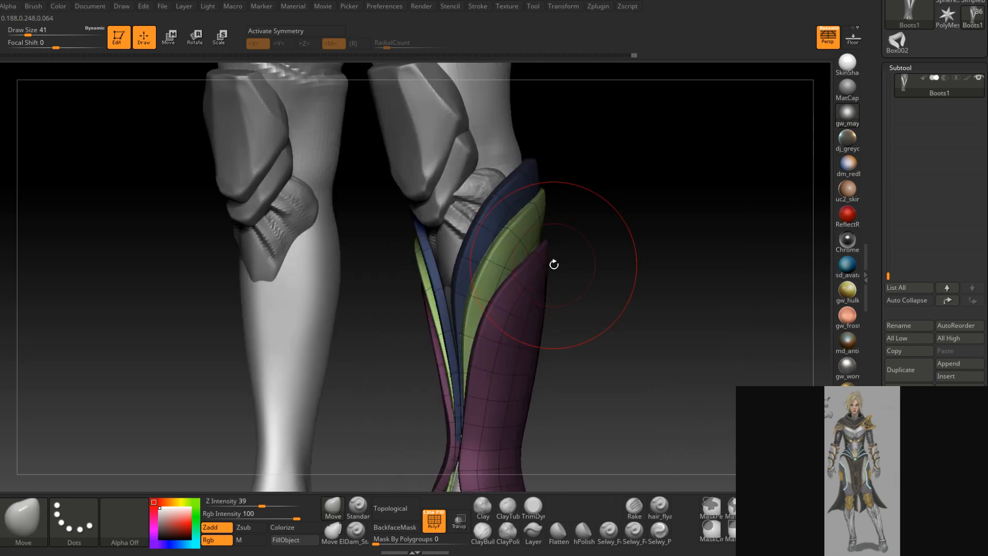
{"action": "mouse_move", "coordinate": [554, 264]}
{"action": "right_mouse_down"}
{"action": "mouse_move", "coordinate": [554, 256]}
{"action": "mouse_move", "coordinate": [595, 260]}
{"action": "mouse_move", "coordinate": [640, 243]}
{"action": "mouse_move", "coordinate": [624, 260]}
{"action": "mouse_move", "coordinate": [619, 206]}
{"action": "mouse_move", "coordinate": [592, 265]}
{"action": "right_mouse_up"}
{"action": "key", "text": "space"}
{"action": "left_click_drag", "start_coordinate": [623, 207], "coordinate": [619, 206]}
Fit the green plate around the back of the upper calf with Move at Draw Size 33
{"action": "mouse_move", "coordinate": [615, 243]}
{"action": "right_mouse_down"}
{"action": "mouse_move", "coordinate": [626, 232]}
{"action": "mouse_move", "coordinate": [540, 228]}
{"action": "right_mouse_up"}
{"action": "key", "text": "space"}
{"action": "left_click_drag", "start_coordinate": [540, 229], "coordinate": [538, 227]}
{"action": "mouse_move", "coordinate": [538, 228]}
{"action": "right_mouse_down"}
{"action": "mouse_move", "coordinate": [535, 246]}
{"action": "mouse_move", "coordinate": [514, 239]}
{"action": "mouse_move", "coordinate": [537, 253]}
{"action": "right_mouse_up"}
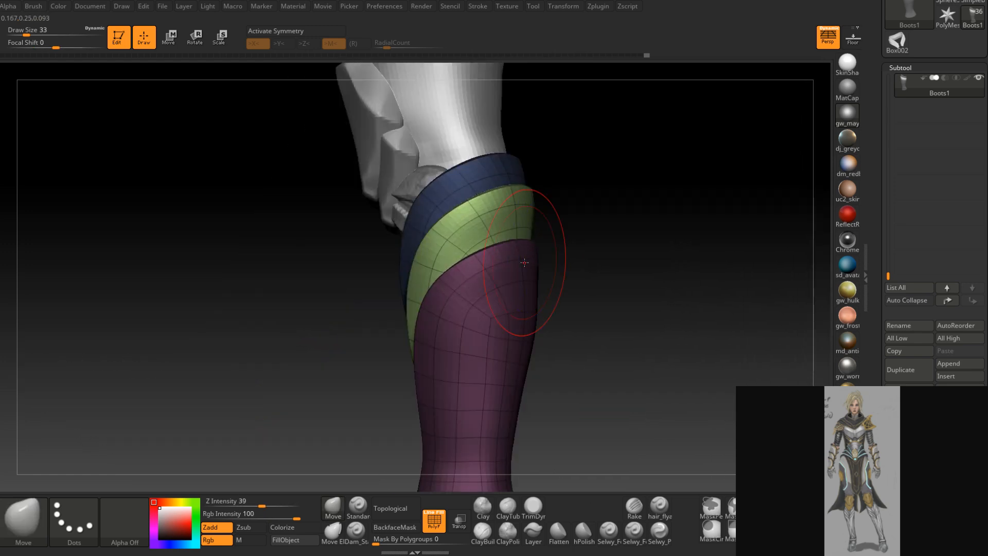
{"action": "right_click_drag", "start_coordinate": [524, 262], "coordinate": [505, 281]}
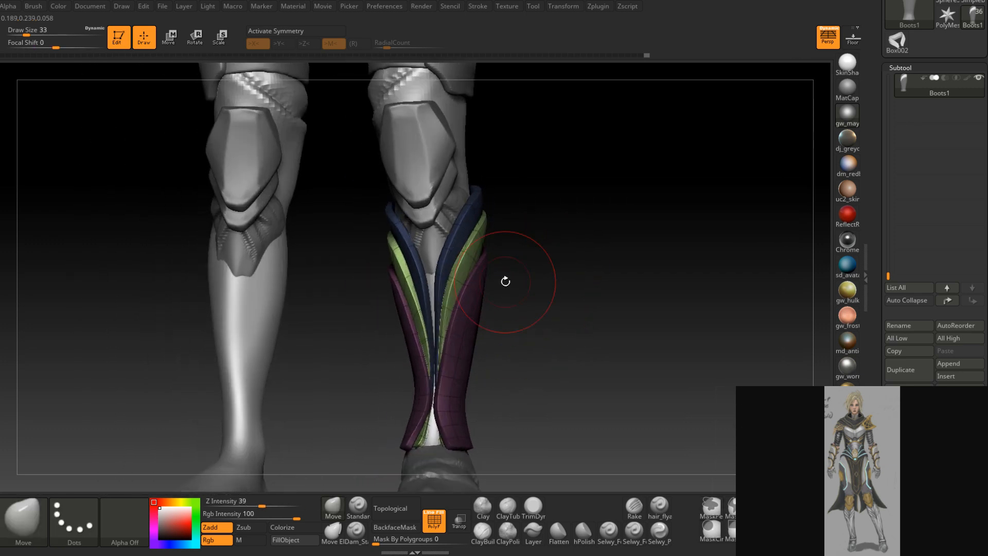
{"action": "mouse_move", "coordinate": [505, 281]}
{"action": "right_mouse_down"}
{"action": "mouse_move", "coordinate": [481, 307]}
{"action": "mouse_move", "coordinate": [509, 260]}
{"action": "right_mouse_up"}
{"action": "right_click", "coordinate": [481, 308]}
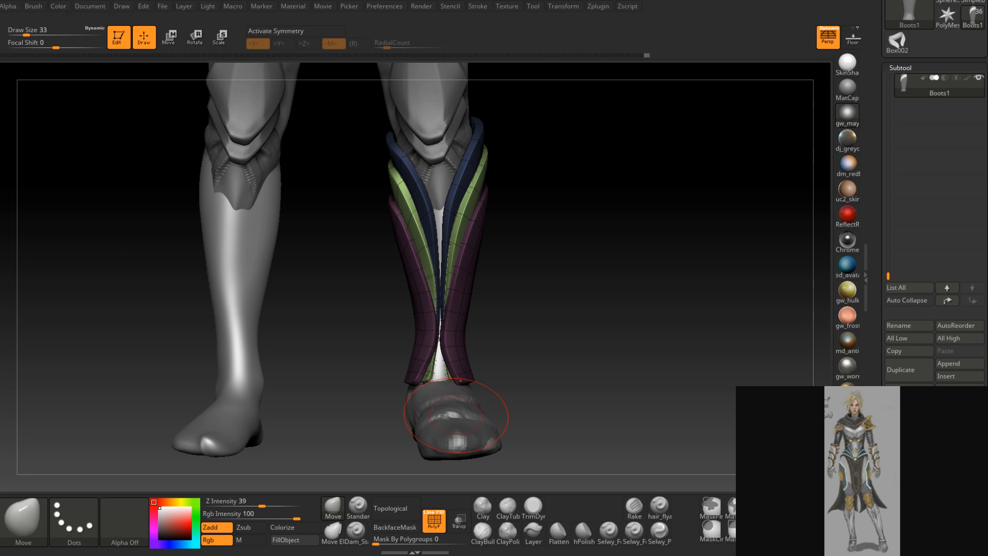
Save the tool as Theo.ZTL in the Theo folder, overwriting the existing file, and save the current work
{"action": "scroll", "coordinate": [936, 129], "scroll_direction": "up", "scroll_amount": 3}
{"action": "left_click", "coordinate": [958, 21]}
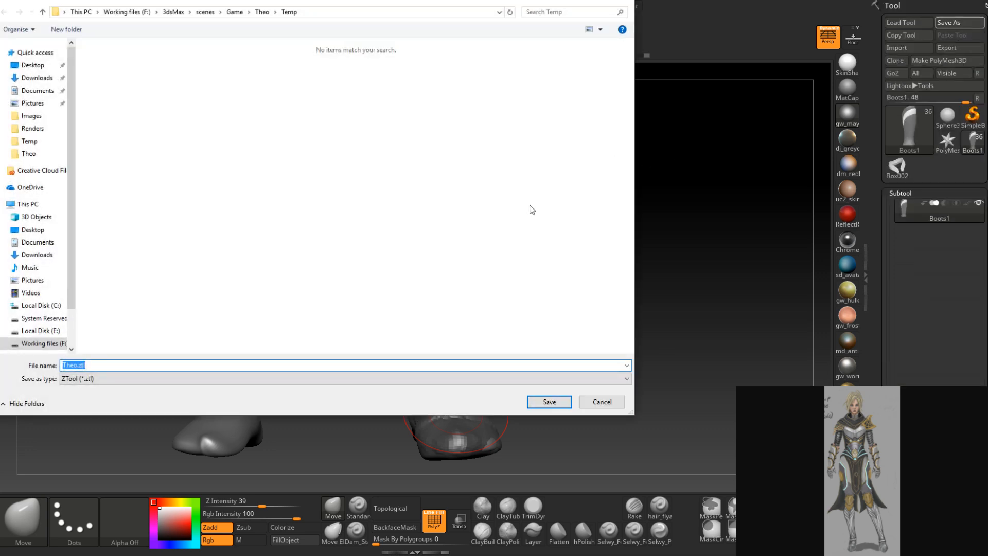
{"action": "left_click", "coordinate": [262, 12]}
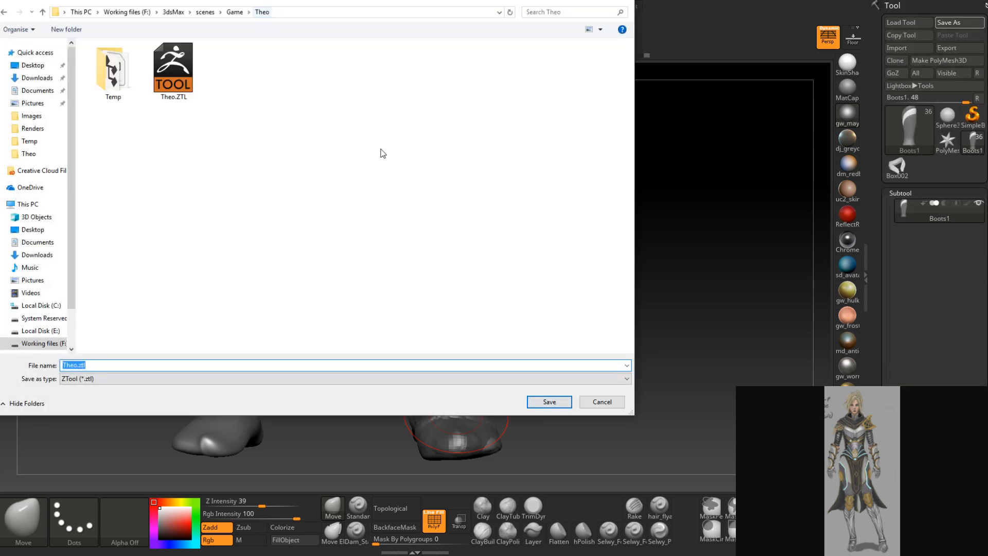
{"action": "left_click", "coordinate": [549, 401]}
{"action": "left_click", "coordinate": [524, 278]}
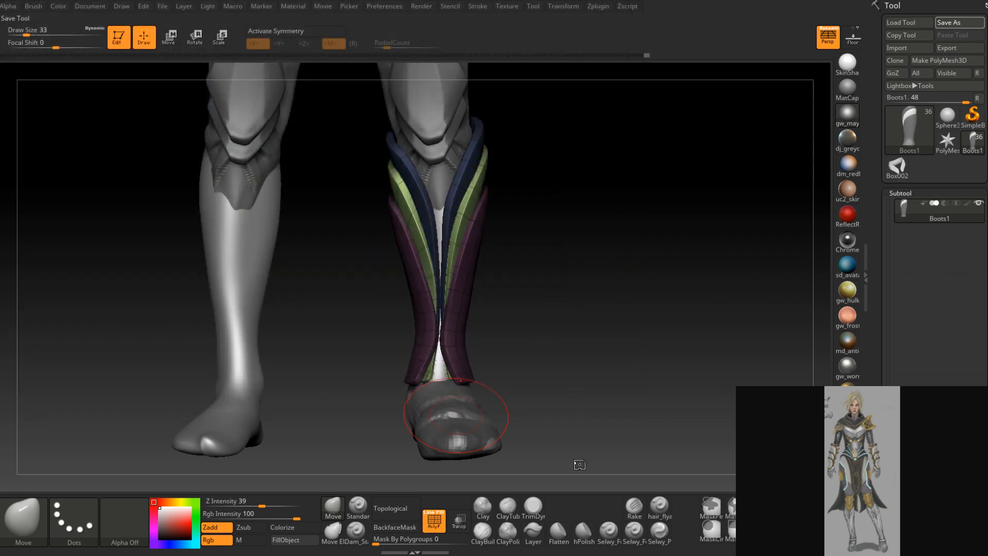
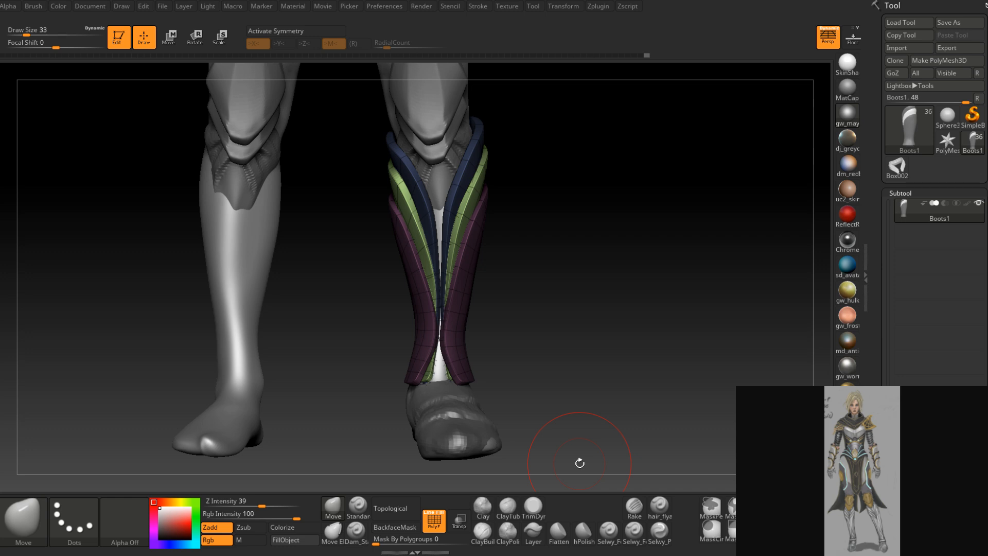
{"action": "key", "text": "ctrl+s"}
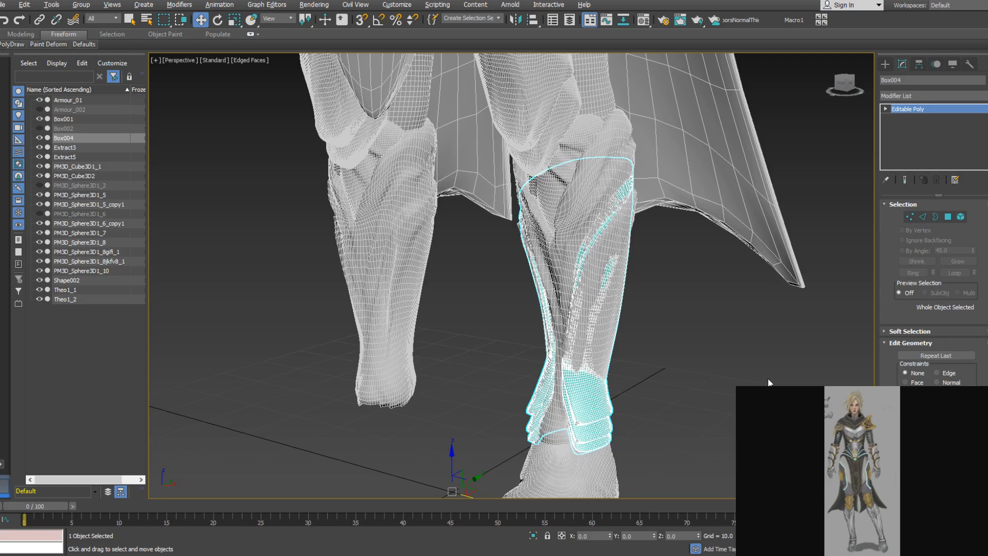
Switch to 3ds Max and delete Box004 and the old shin armour mesh PM3D_Sphere3D1_8
{"action": "key", "text": "Delete"}
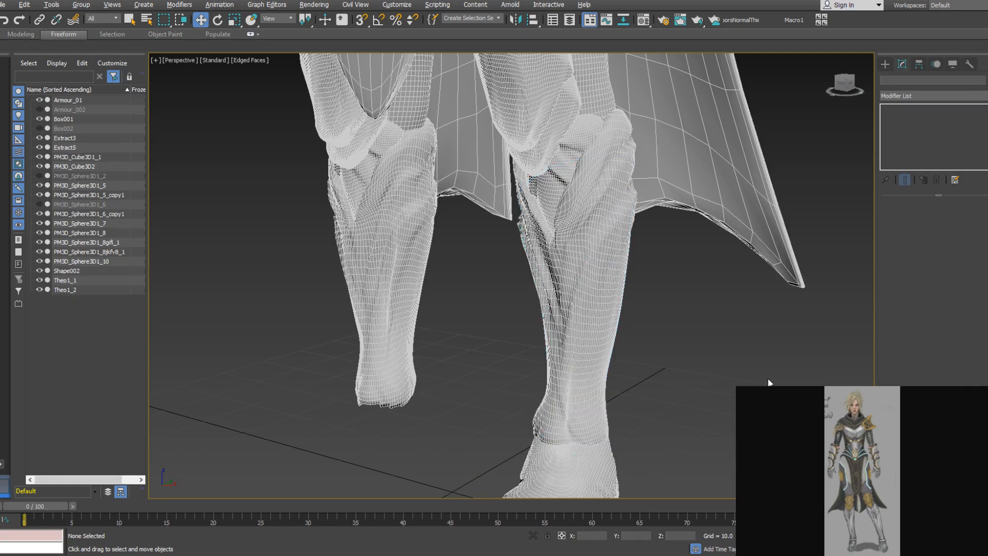
{"action": "left_click", "coordinate": [607, 309]}
{"action": "key", "text": "Delete"}
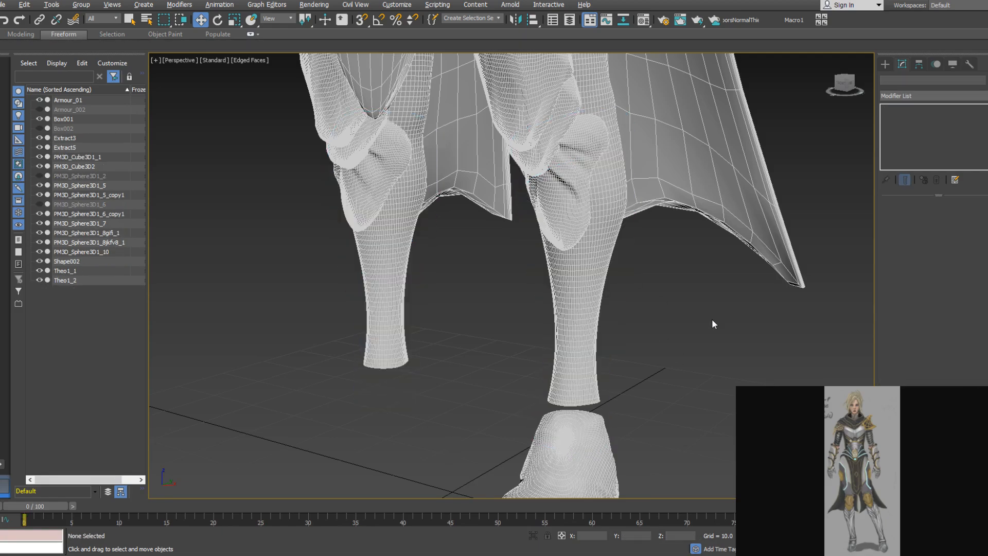
Select the lower knee guard mesh and start a new PolyDraw object on its surface with Step Build
{"action": "middle_click_drag", "start_coordinate": [588, 275], "coordinate": [589, 235], "text": "alt"}
{"action": "left_click", "coordinate": [571, 232]}
{"action": "left_click", "coordinate": [584, 234]}
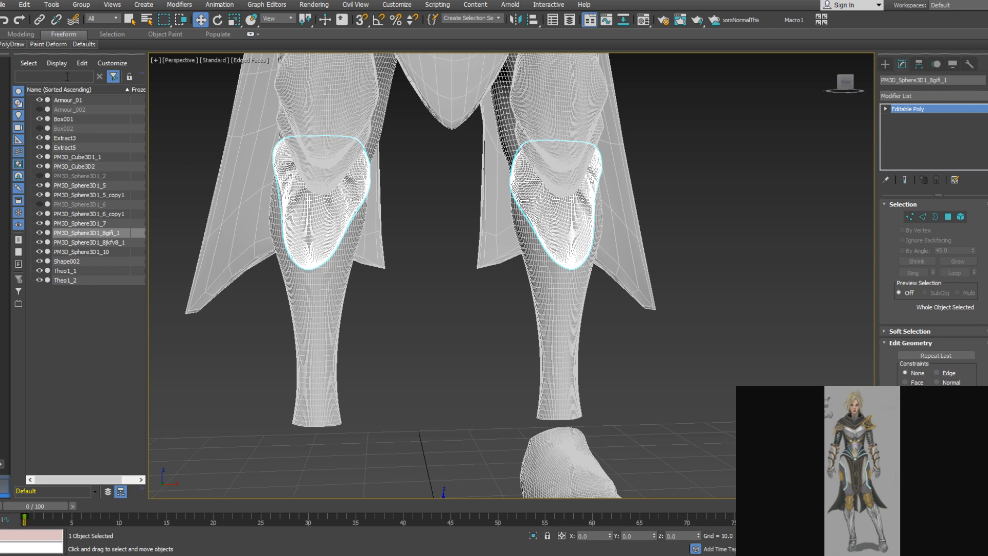
{"action": "left_click", "coordinate": [18, 43]}
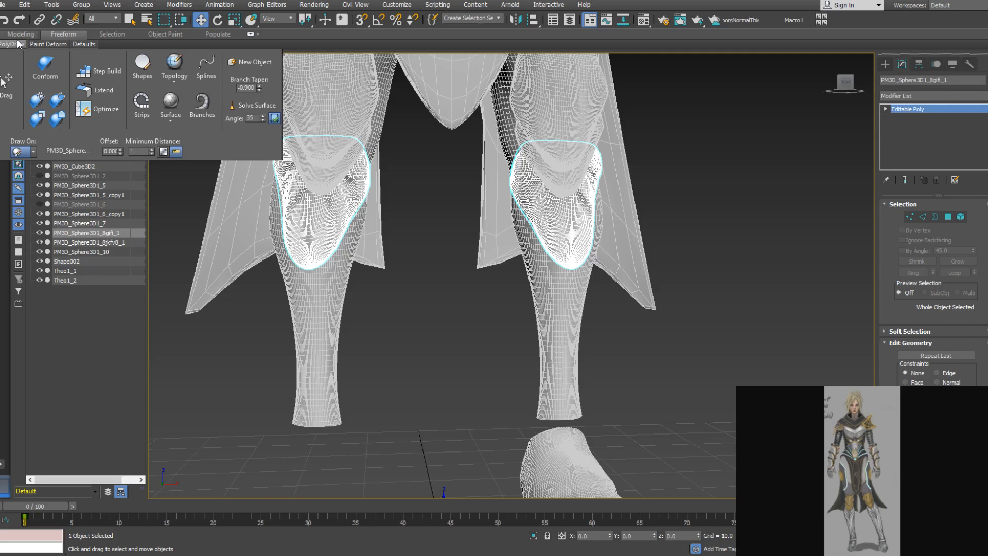
{"action": "left_click", "coordinate": [56, 119]}
{"action": "key", "text": "w"}
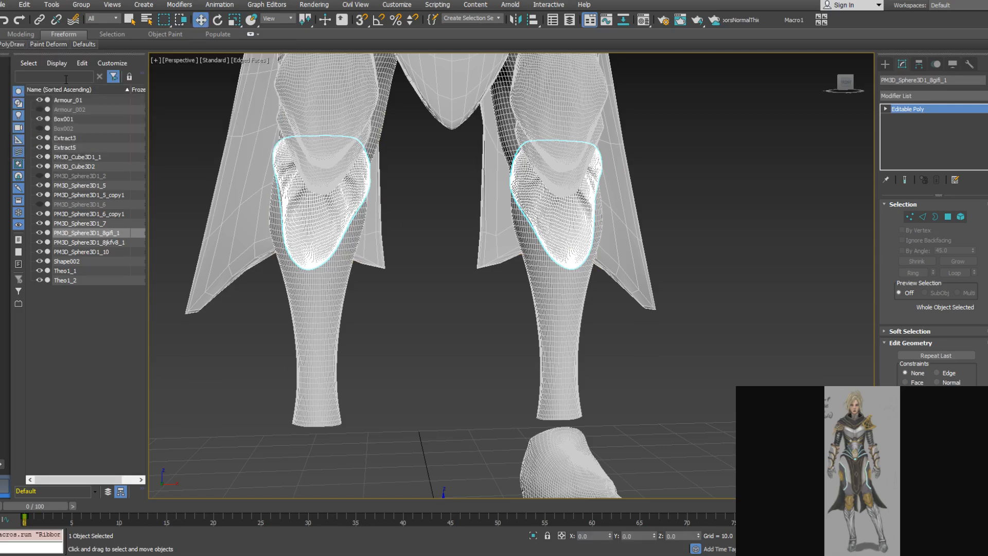
{"action": "mouse_move", "coordinate": [14, 46]}
{"action": "left_click", "coordinate": [102, 73]}
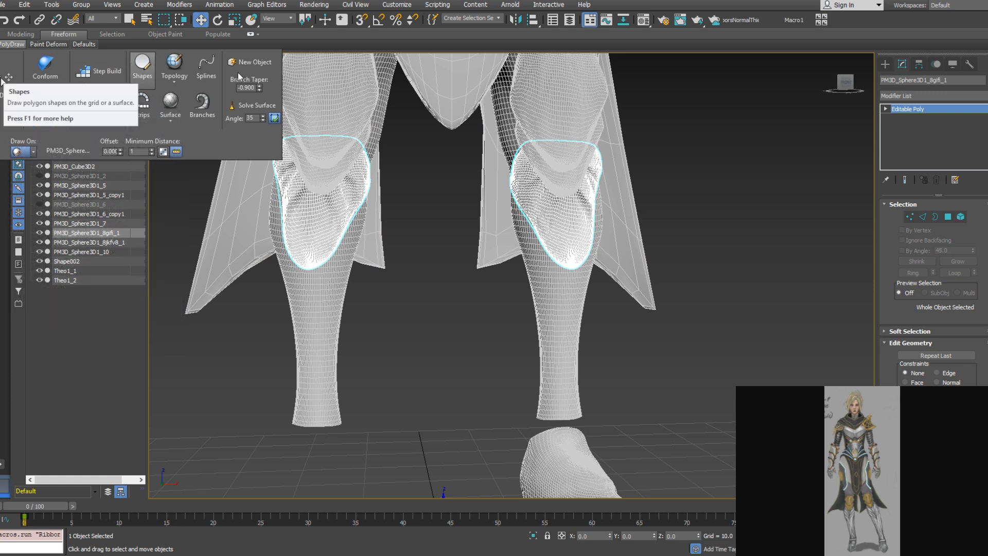
{"action": "left_click", "coordinate": [103, 76]}
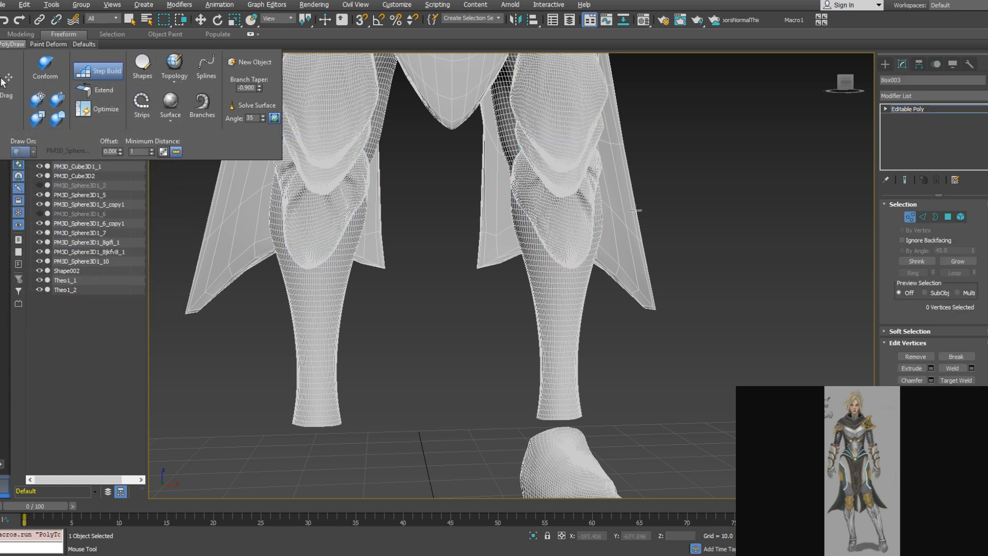
Place four Step Build vertices beside the fold on the knee guard's outer side and fill them with a quad
{"action": "middle_click_drag", "start_coordinate": [631, 204], "coordinate": [584, 212], "text": "alt"}
{"action": "scroll", "coordinate": [514, 209], "scroll_direction": "up", "scroll_amount": 3}
{"action": "left_click", "coordinate": [499, 212]}
{"action": "left_click", "coordinate": [520, 225]}
{"action": "left_click", "coordinate": [531, 209]}
{"action": "mouse_move", "coordinate": [510, 190]}
{"action": "left_mouse_down", "text": "shift"}
{"action": "mouse_move", "coordinate": [519, 225]}
{"action": "mouse_move", "coordinate": [530, 211]}
{"action": "left_mouse_up", "text": "shift"}
{"action": "mouse_move", "coordinate": [530, 211]}
{"action": "middle_mouse_down", "text": "alt"}
{"action": "mouse_move", "coordinate": [620, 214]}
{"action": "mouse_move", "coordinate": [468, 201]}
{"action": "mouse_move", "coordinate": [455, 210]}
{"action": "middle_mouse_up", "text": "alt"}
{"action": "scroll", "coordinate": [468, 202], "scroll_direction": "up", "scroll_amount": 3}
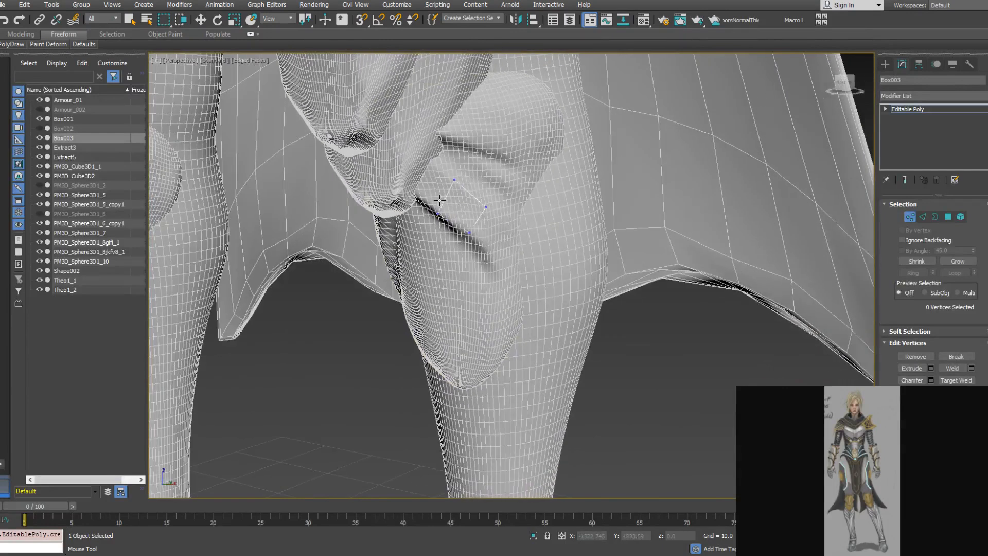
Extend the new quad of Box003 with another polygon along the fold towards its lower outer end, using the PolyDraw Extend tool
{"action": "left_click", "coordinate": [48, 44]}
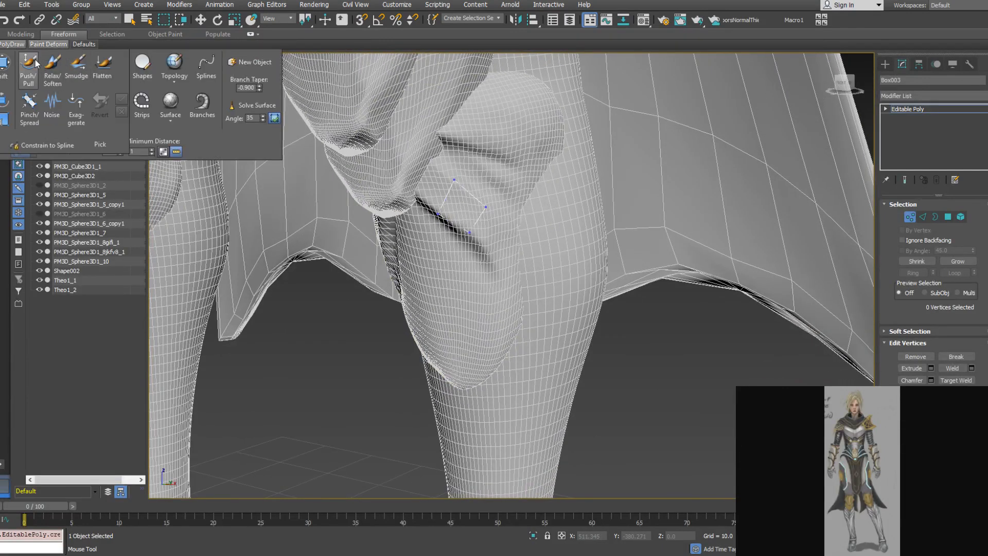
{"action": "left_click", "coordinate": [17, 45]}
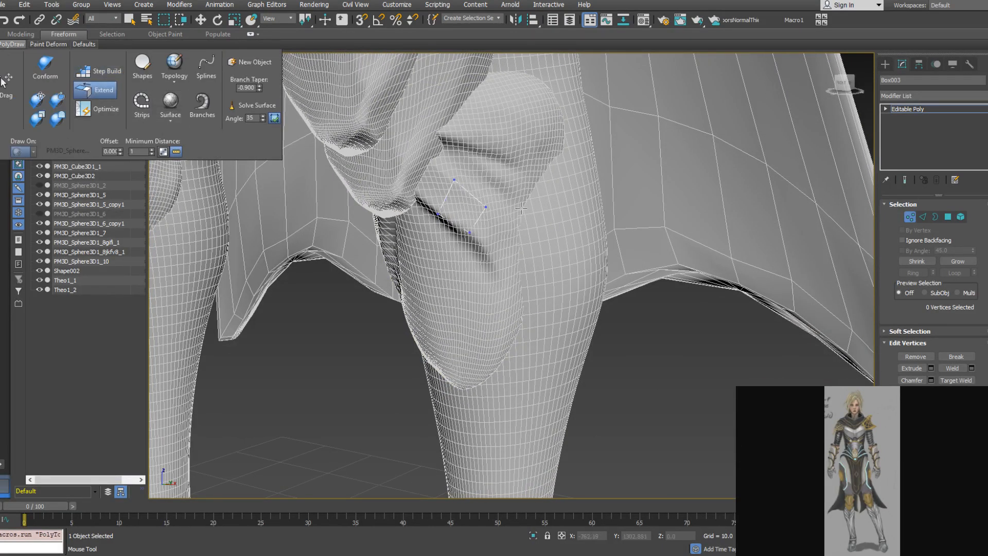
{"action": "left_click", "coordinate": [438, 208]}
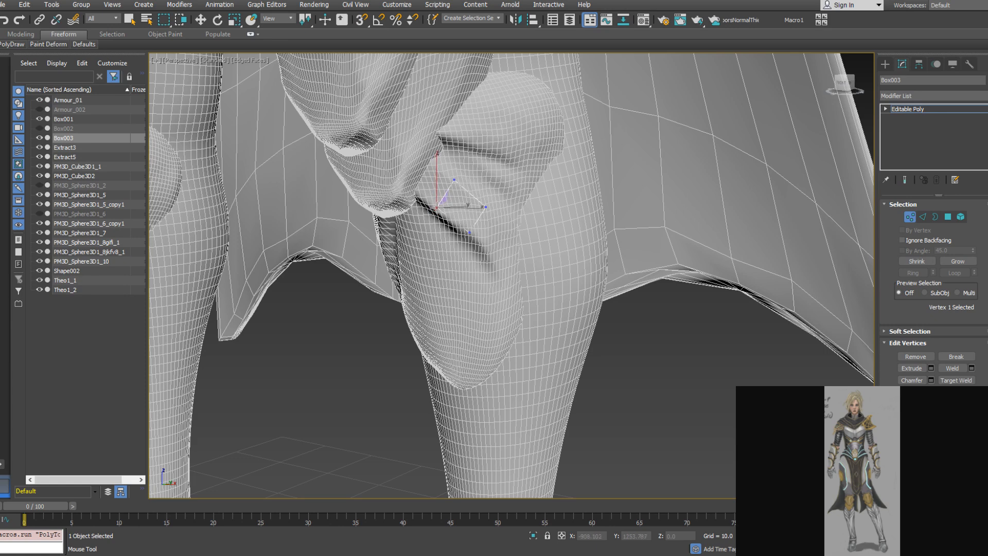
{"action": "mouse_move", "coordinate": [443, 205]}
{"action": "middle_mouse_down", "text": "alt"}
{"action": "mouse_move", "coordinate": [466, 180]}
{"action": "mouse_move", "coordinate": [440, 199]}
{"action": "middle_mouse_up", "text": "alt"}
{"action": "left_click", "coordinate": [515, 241]}
{"action": "left_click", "coordinate": [499, 266]}
{"action": "left_click", "coordinate": [500, 265]}
{"action": "middle_click_drag", "start_coordinate": [506, 262], "coordinate": [504, 259], "text": "alt"}
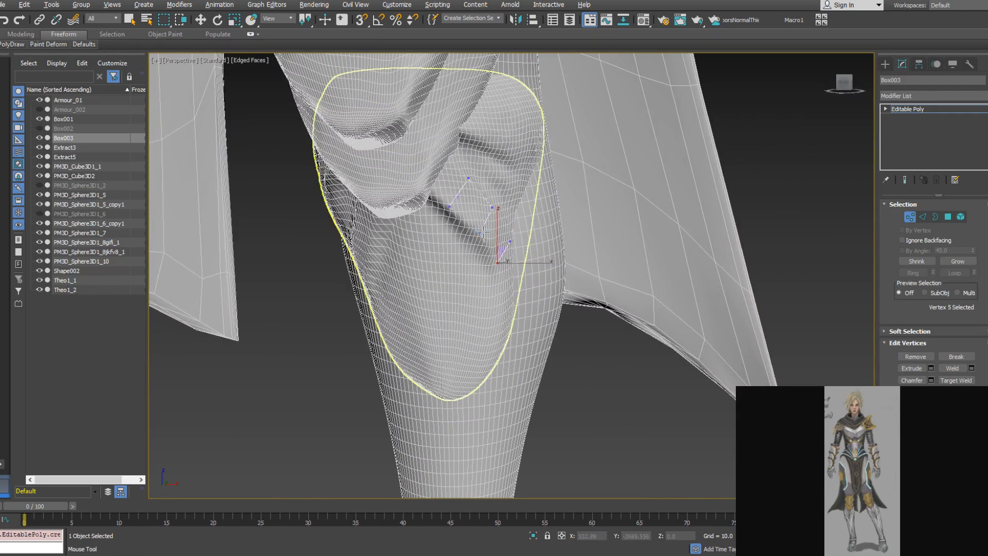
{"action": "middle_click_drag", "start_coordinate": [479, 219], "coordinate": [477, 230], "text": "alt"}
{"action": "scroll", "coordinate": [478, 230], "scroll_direction": "down", "scroll_amount": 3}
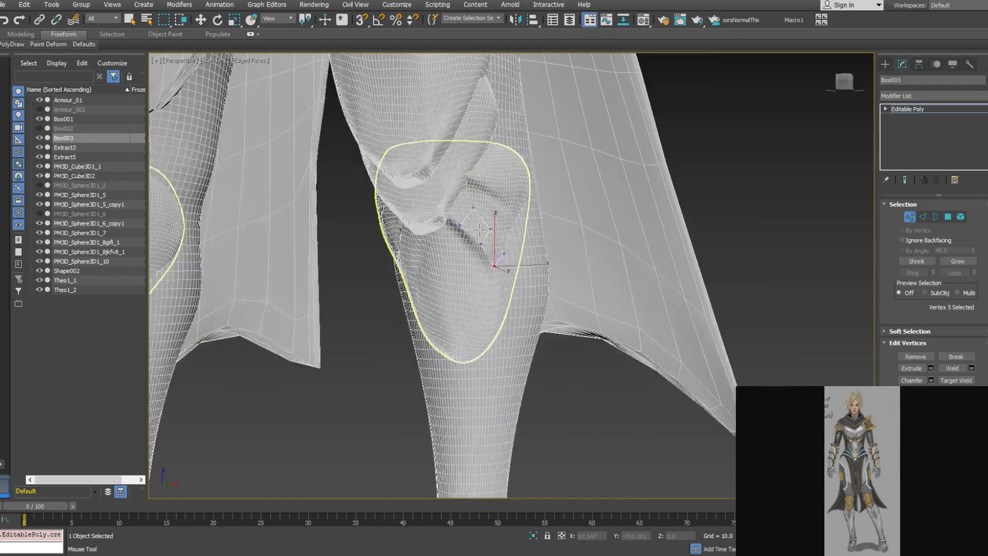
Hide the overlapping meshes PM3D_Sphere3D1_8jkfv8_1 and PM3D_Sphere3D1_10 so the lower knee guard is unobstructed, and reselect Box003
{"action": "key", "text": "w"}
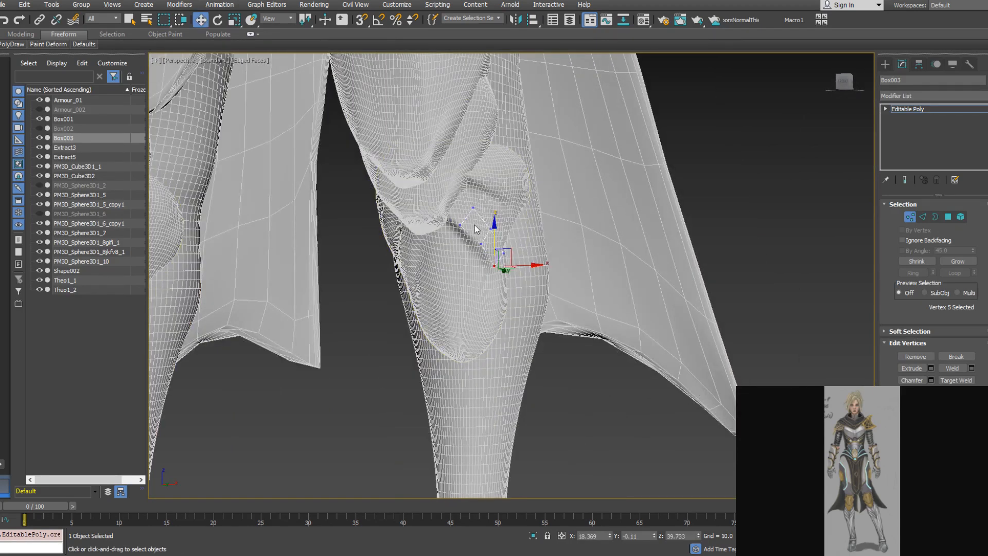
{"action": "left_click", "coordinate": [920, 218]}
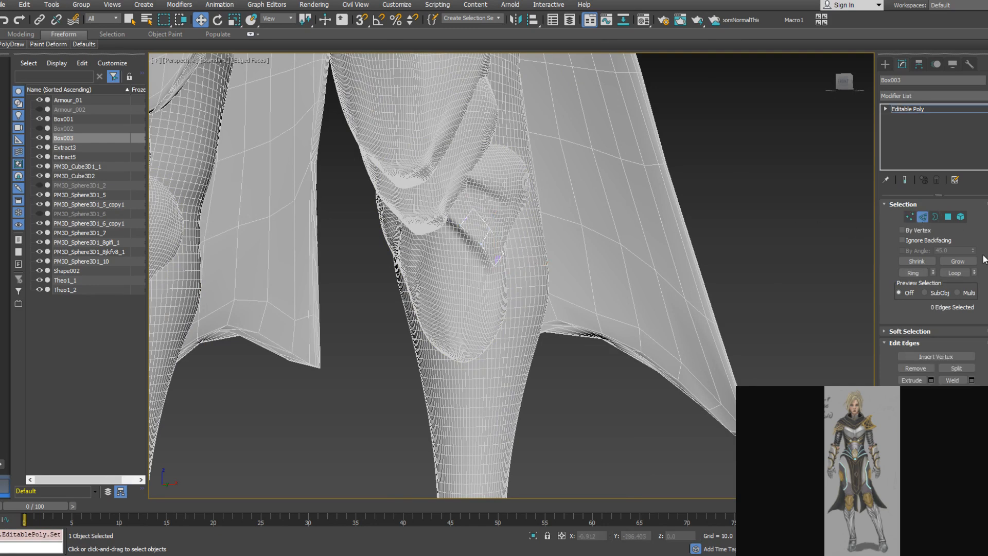
{"action": "left_click", "coordinate": [85, 252]}
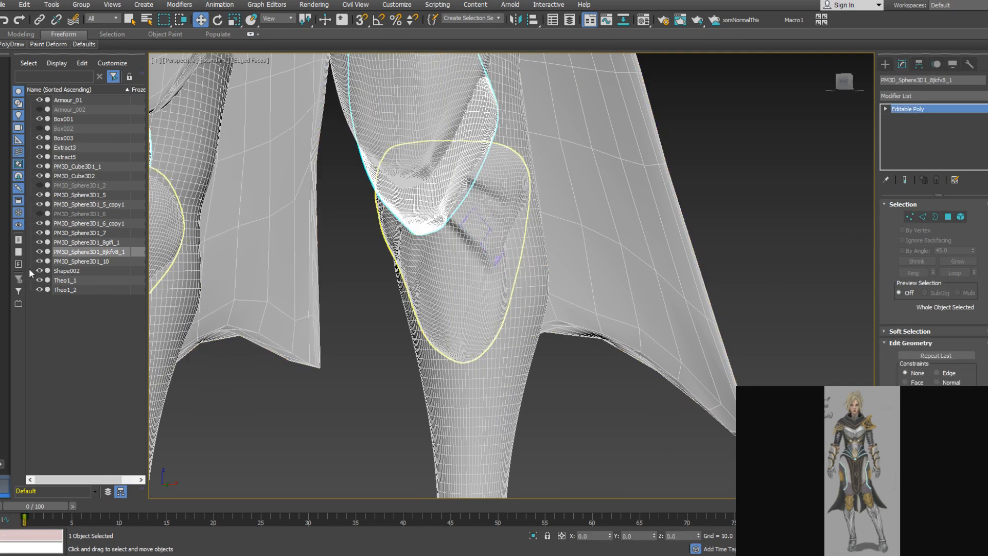
{"action": "left_click", "coordinate": [42, 252]}
{"action": "left_click", "coordinate": [437, 144]}
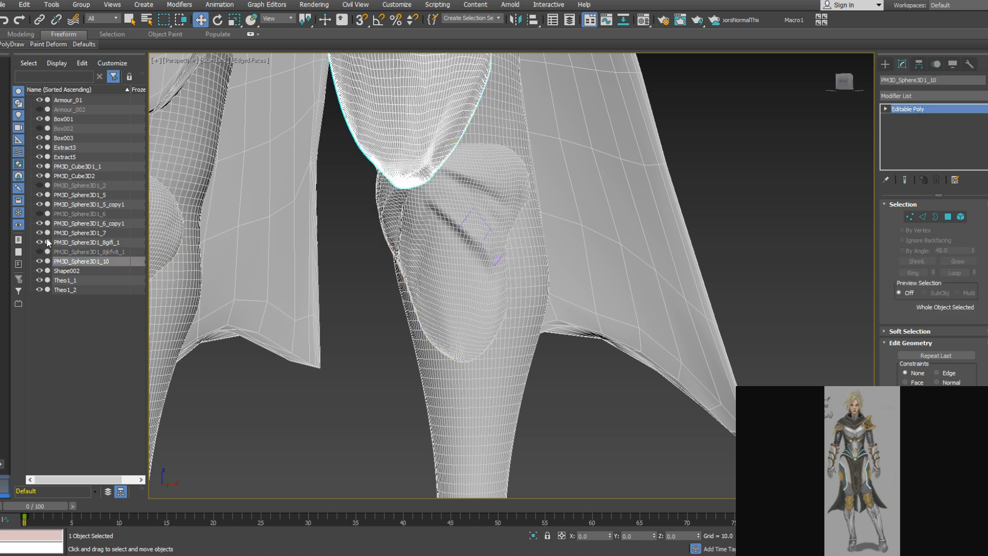
{"action": "left_click", "coordinate": [41, 259]}
{"action": "left_click", "coordinate": [469, 215]}
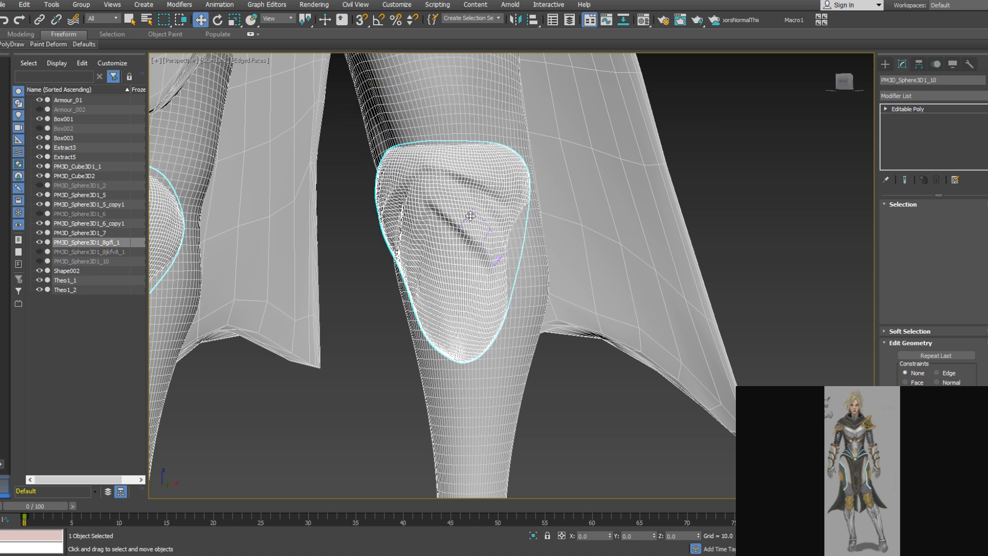
{"action": "left_click", "coordinate": [469, 216]}
Extend Box003's polygon strip up along the fold to the knee guard's inner edge and shift an upper vertex outward from the crease
{"action": "left_click", "coordinate": [910, 216]}
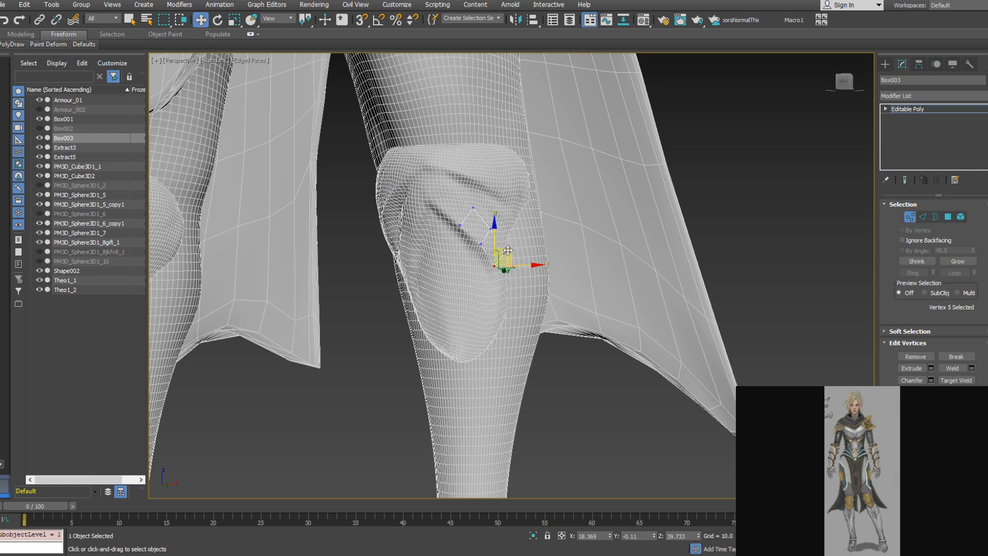
{"action": "left_click", "coordinate": [6, 51]}
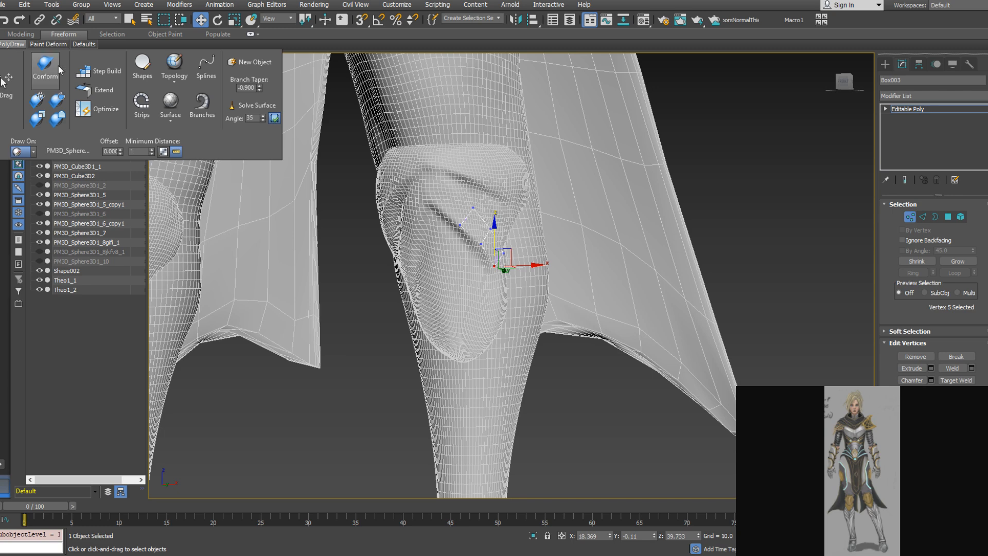
{"action": "left_click", "coordinate": [100, 93]}
{"action": "middle_click_drag", "start_coordinate": [494, 234], "coordinate": [471, 242], "text": "alt"}
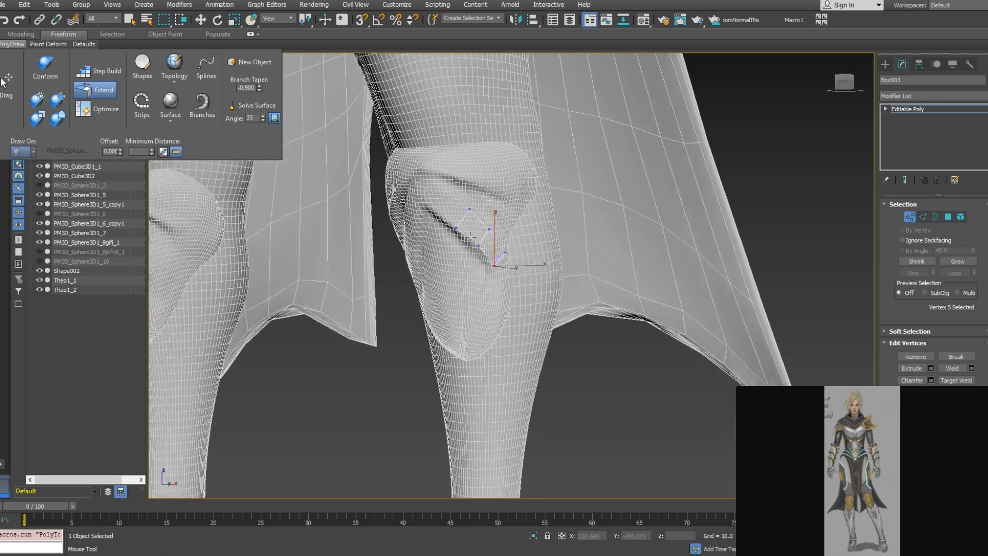
{"action": "left_click_drag", "start_coordinate": [462, 219], "coordinate": [433, 195], "text": "shift"}
{"action": "middle_click_drag", "start_coordinate": [434, 196], "coordinate": [447, 189], "text": "alt"}
{"action": "left_click_drag", "start_coordinate": [447, 189], "coordinate": [428, 176], "text": "shift"}
{"action": "middle_click_drag", "start_coordinate": [471, 198], "coordinate": [447, 217], "text": "alt"}
{"action": "left_click_drag", "start_coordinate": [471, 207], "coordinate": [463, 199]}
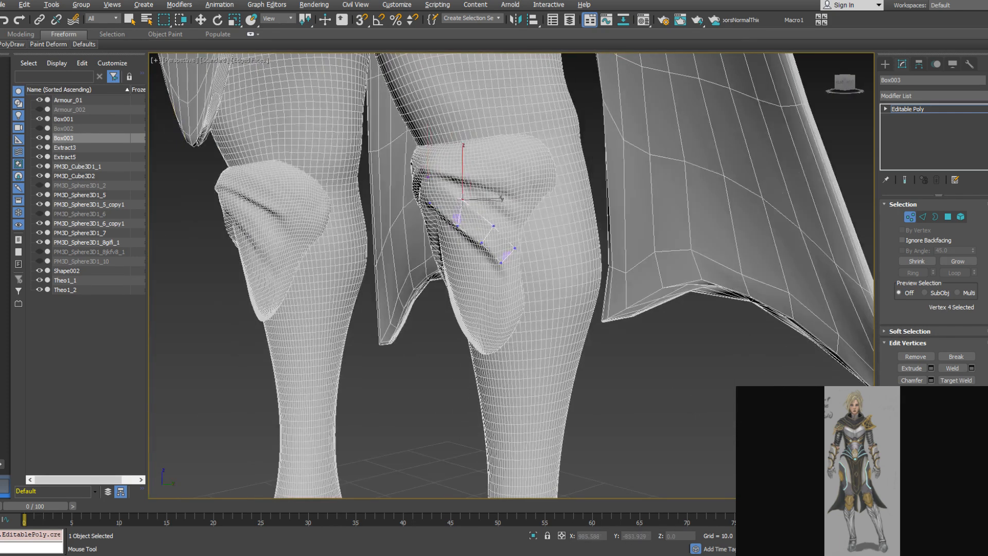
Adjust the vertices of the retopology strip along the fold, down to its lower outer end
{"action": "middle_click_drag", "start_coordinate": [456, 216], "coordinate": [553, 229], "text": "alt"}
{"action": "left_click", "coordinate": [454, 222]}
{"action": "scroll", "coordinate": [476, 188], "scroll_direction": "up", "scroll_amount": 4}
{"action": "left_click", "coordinate": [484, 295]}
{"action": "scroll", "coordinate": [509, 282], "scroll_direction": "down", "scroll_amount": 3}
{"action": "left_click", "coordinate": [520, 283]}
{"action": "left_click", "coordinate": [535, 261], "text": "ctrl"}
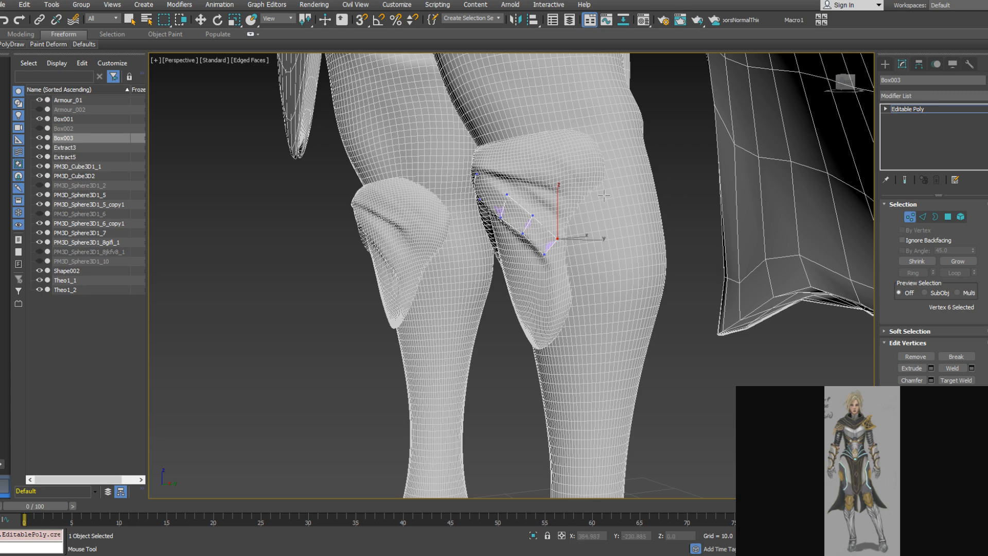
Reposition the lower end vertices of the retopology strip below the knee pad's diagonal fold
{"action": "scroll", "coordinate": [553, 241], "scroll_direction": "up", "scroll_amount": 5}
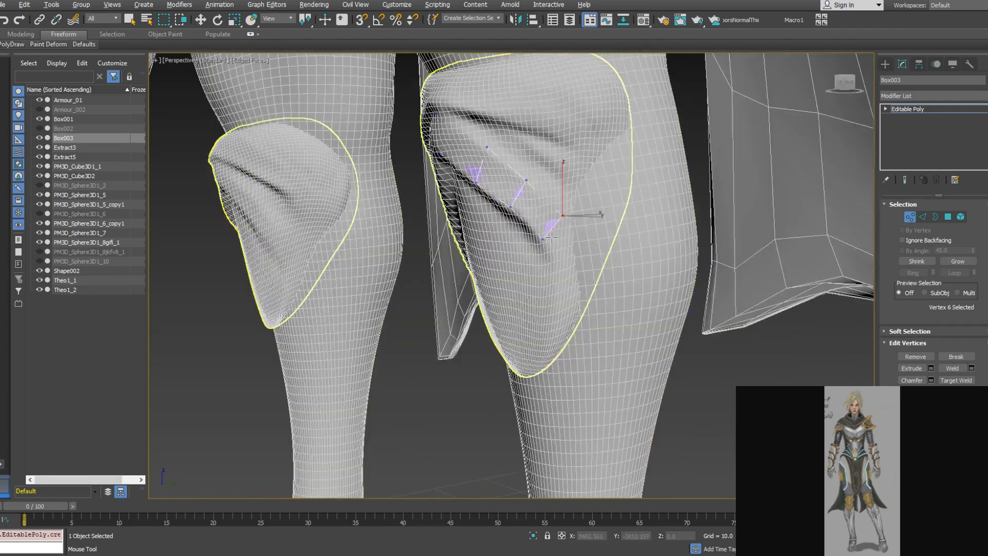
{"action": "middle_click_drag", "start_coordinate": [551, 236], "coordinate": [568, 250], "text": "alt"}
{"action": "left_click", "coordinate": [576, 244]}
{"action": "left_click", "coordinate": [562, 273]}
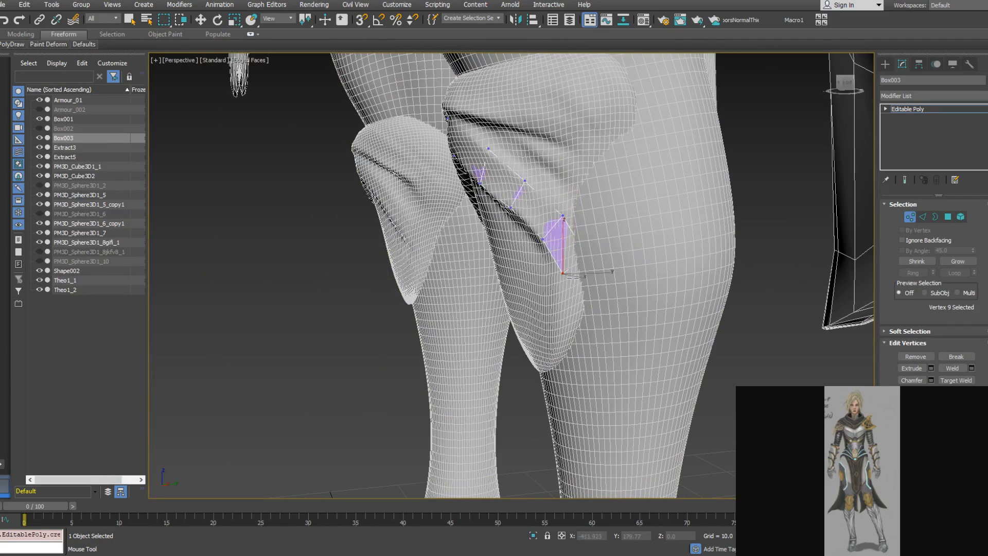
Attach the leg mesh to the knee-pad mesh with Match Material IDs to Material, then clear the selection
{"action": "scroll", "coordinate": [573, 278], "scroll_direction": "down", "scroll_amount": 6}
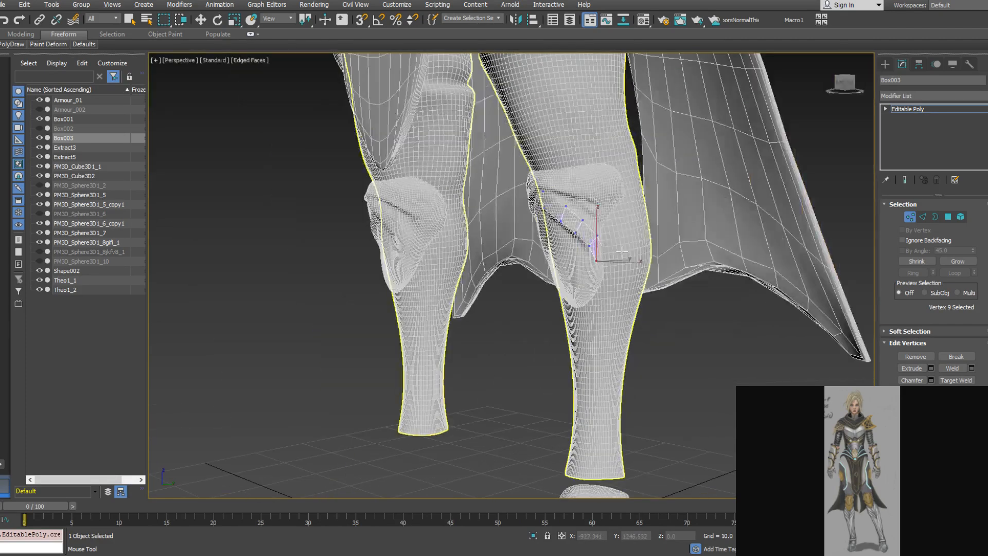
{"action": "key", "text": "w"}
{"action": "scroll", "coordinate": [587, 259], "scroll_direction": "up", "scroll_amount": 4}
{"action": "left_click", "coordinate": [903, 215]}
{"action": "left_click", "coordinate": [532, 287]}
{"action": "right_click", "coordinate": [532, 286]}
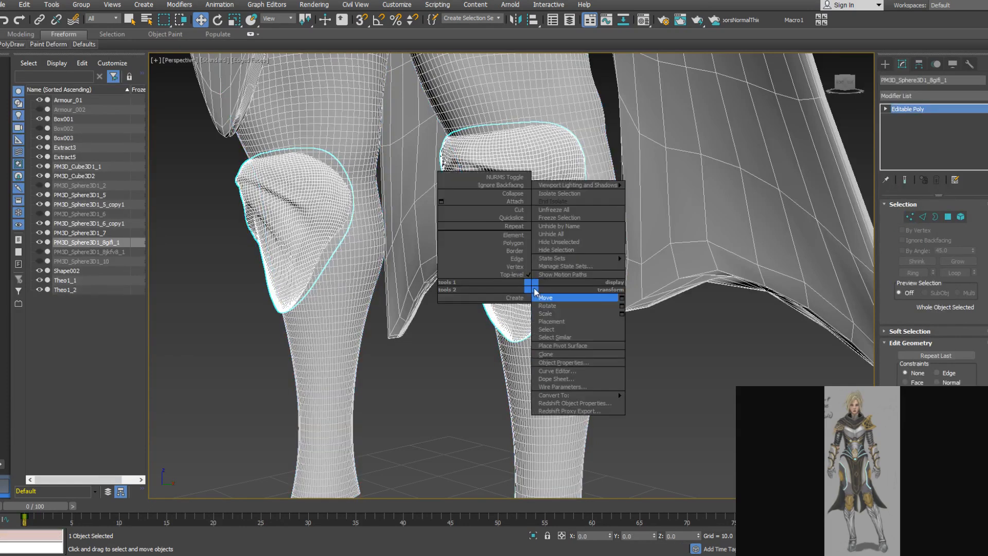
{"action": "left_click", "coordinate": [515, 201]}
{"action": "left_click", "coordinate": [581, 286]}
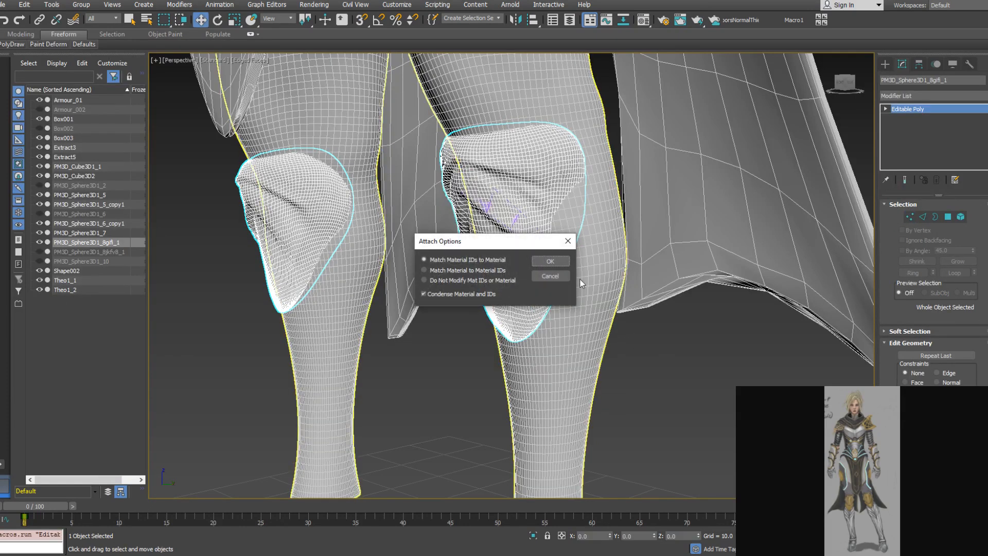
{"action": "key", "text": "Return"}
{"action": "left_click", "coordinate": [690, 354]}
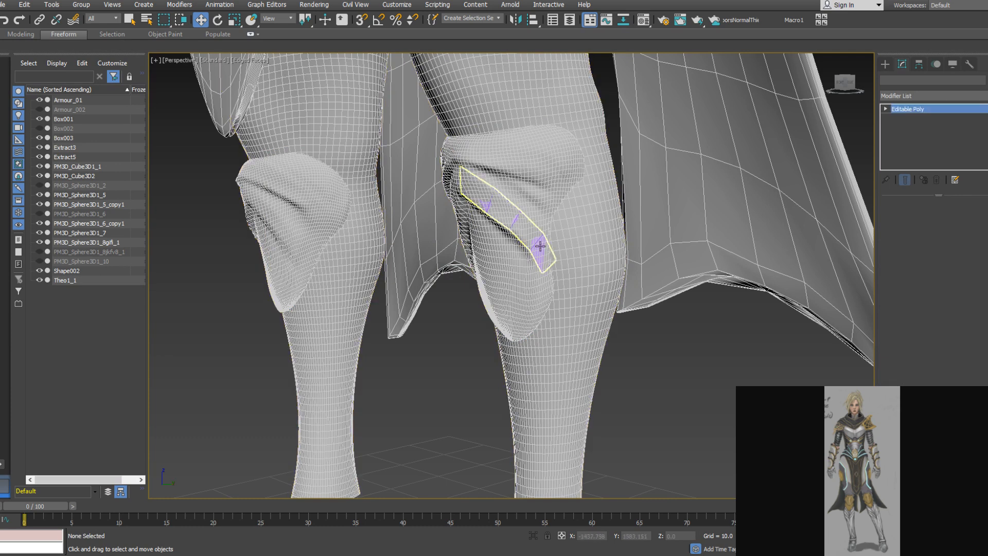
Edit the vertices of Box003 and use PolyDraw Extend to lengthen the strip down the knee pad's outer side
{"action": "left_click", "coordinate": [540, 246]}
{"action": "key", "text": "1"}
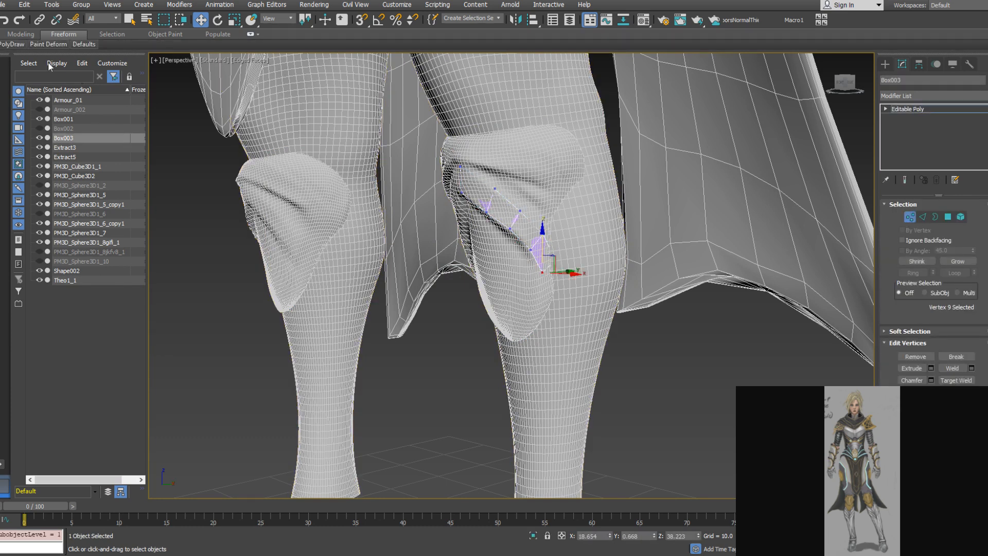
{"action": "left_click", "coordinate": [20, 44]}
{"action": "left_click", "coordinate": [98, 90]}
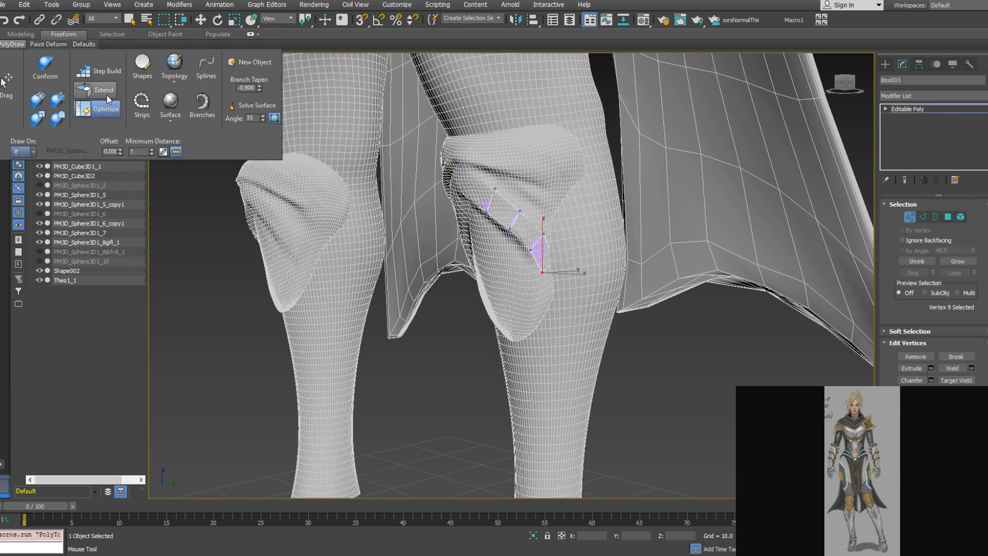
{"action": "left_click_drag", "start_coordinate": [554, 259], "coordinate": [559, 258]}
{"action": "middle_click_drag", "start_coordinate": [559, 259], "coordinate": [516, 276], "text": "alt"}
{"action": "left_click_drag", "start_coordinate": [551, 265], "coordinate": [568, 301], "text": "shift"}
{"action": "middle_click_drag", "start_coordinate": [567, 300], "coordinate": [608, 297], "text": "alt"}
{"action": "middle_click_drag", "start_coordinate": [508, 207], "coordinate": [500, 229]}
Extend the strip's whole lower border to add a row of polygons along the knee pad's fold
{"action": "left_click", "coordinate": [21, 46]}
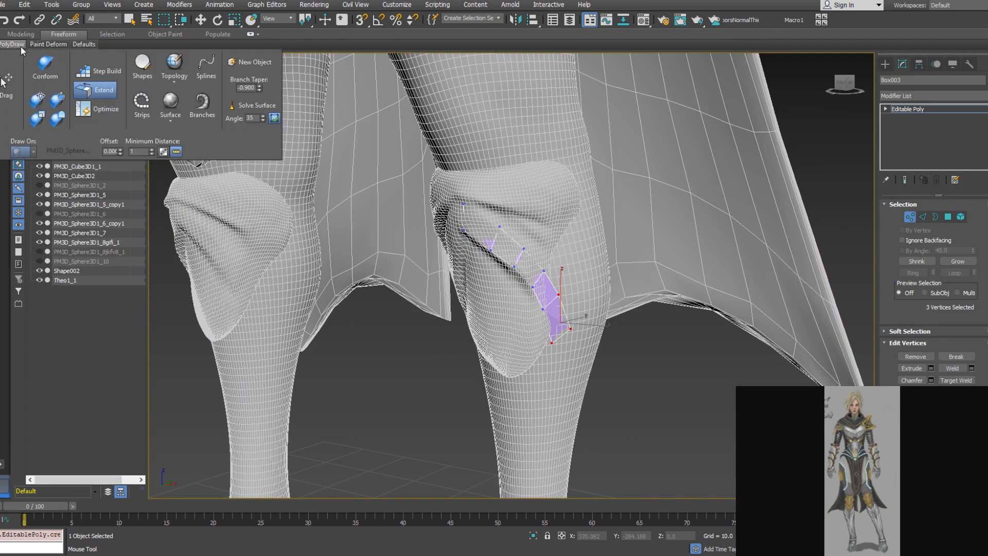
{"action": "middle_click_drag", "start_coordinate": [474, 238], "coordinate": [515, 233], "text": "alt"}
{"action": "scroll", "coordinate": [499, 268], "scroll_direction": "down", "scroll_amount": 3}
{"action": "left_click_drag", "start_coordinate": [520, 229], "coordinate": [520, 237]}
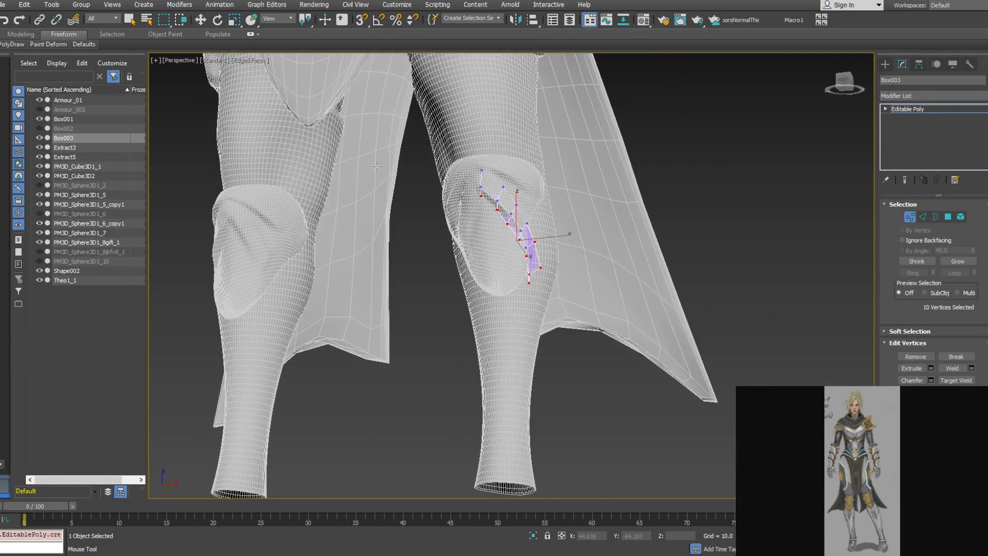
Reposition the new row's vertices over the knee pad, following its fold and outer lower edge
{"action": "mouse_move", "coordinate": [20, 46]}
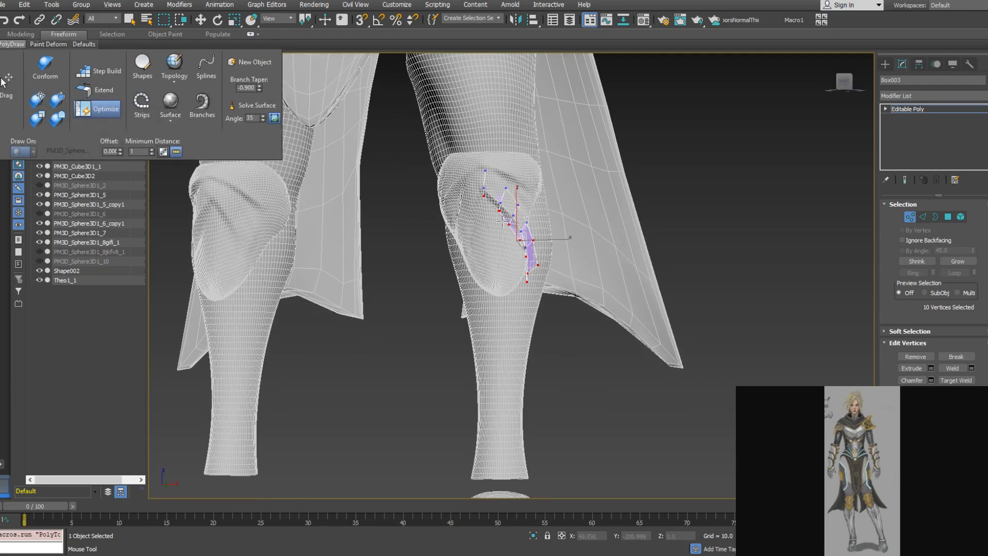
{"action": "scroll", "coordinate": [497, 219], "scroll_direction": "up", "scroll_amount": 5}
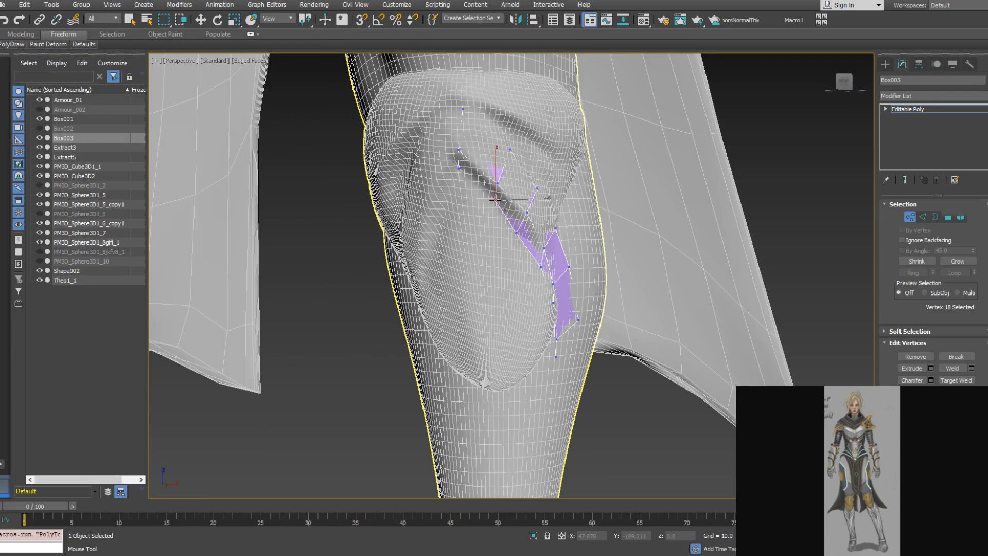
{"action": "middle_click_drag", "start_coordinate": [497, 200], "coordinate": [519, 221], "text": "alt"}
{"action": "scroll", "coordinate": [479, 189], "scroll_direction": "down", "scroll_amount": 3}
{"action": "left_click", "coordinate": [500, 197]}
{"action": "left_click_drag", "start_coordinate": [530, 246], "coordinate": [509, 216]}
{"action": "left_click", "coordinate": [513, 218]}
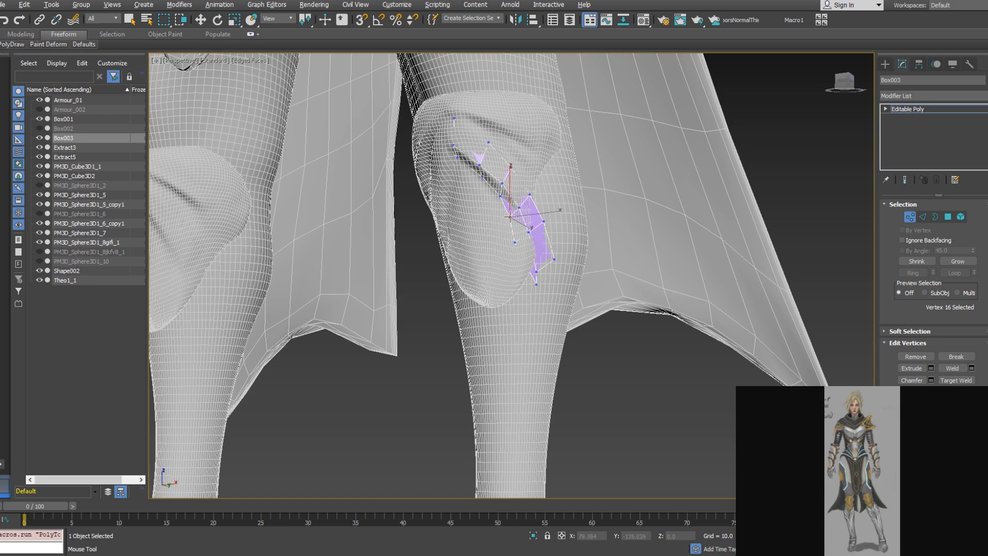
{"action": "middle_click_drag", "start_coordinate": [517, 229], "coordinate": [524, 230], "text": "alt"}
{"action": "left_click_drag", "start_coordinate": [533, 285], "coordinate": [513, 273]}
{"action": "middle_click_drag", "start_coordinate": [513, 273], "coordinate": [535, 253], "text": "alt"}
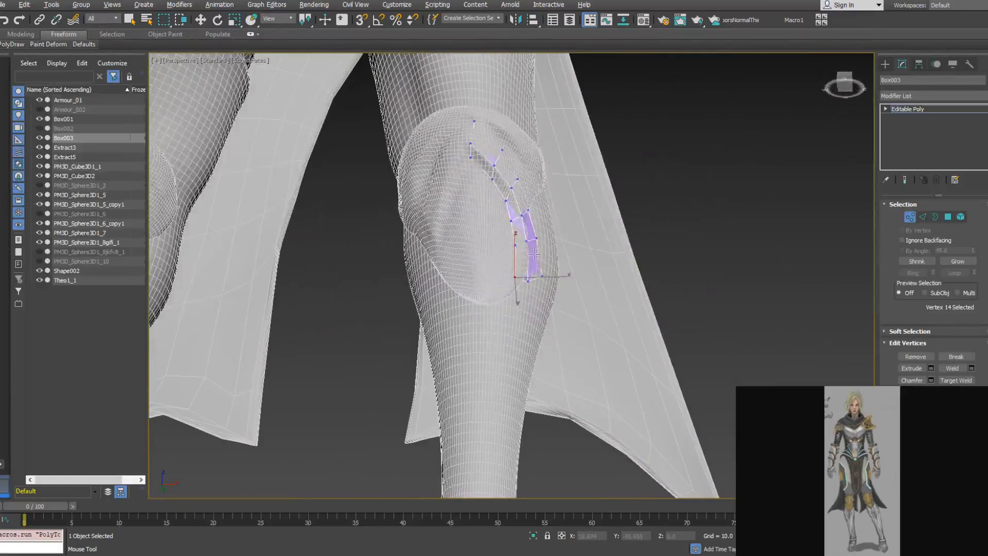
Extend the strip's inner border with the Extend tool to add polygons toward the knee pad's centre
{"action": "left_click", "coordinate": [11, 44]}
{"action": "left_click", "coordinate": [95, 90]}
{"action": "middle_click_drag", "start_coordinate": [319, 169], "coordinate": [503, 206], "text": "alt"}
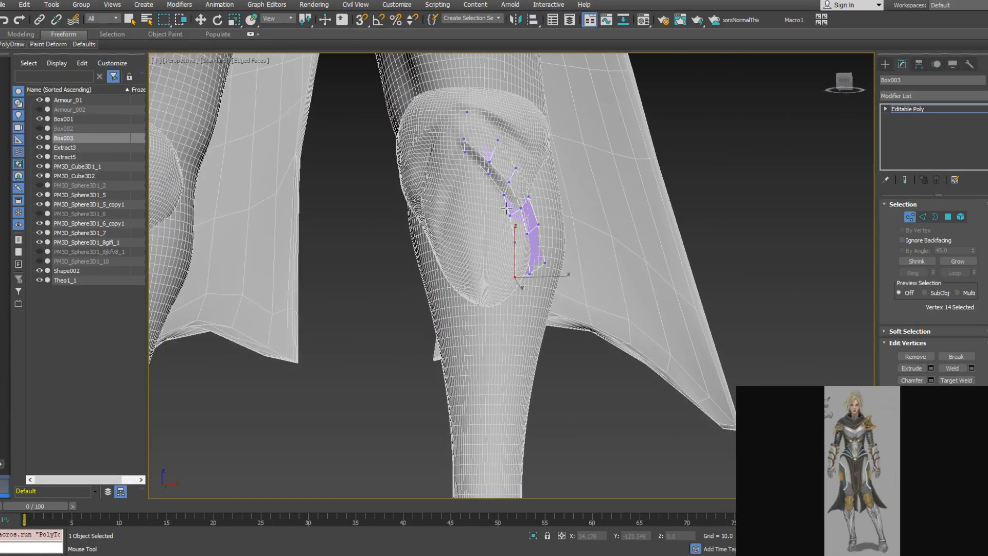
{"action": "left_click_drag", "start_coordinate": [506, 207], "coordinate": [497, 248], "text": "shift"}
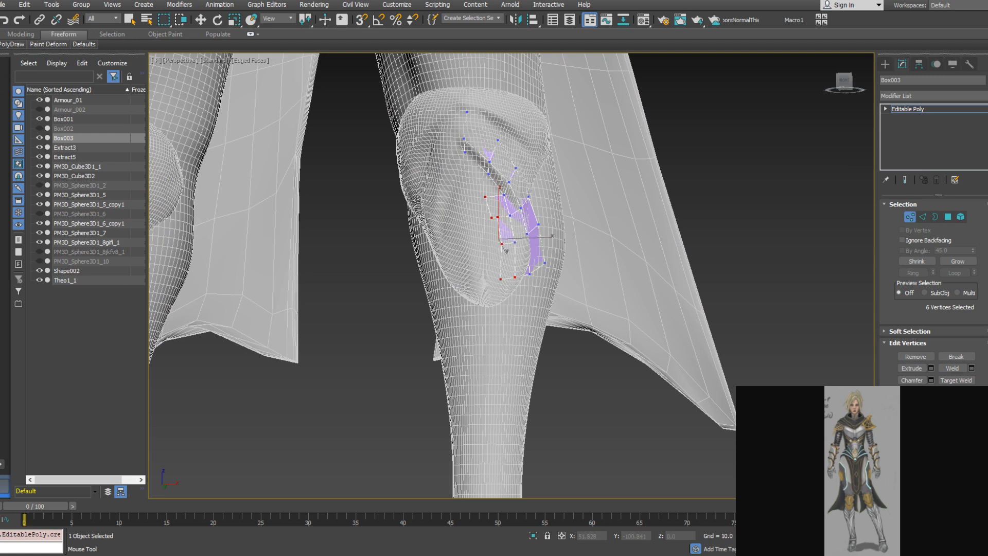
Move the newly extended vertices inward so they line up down the knee pad's centre line
{"action": "left_click", "coordinate": [486, 217]}
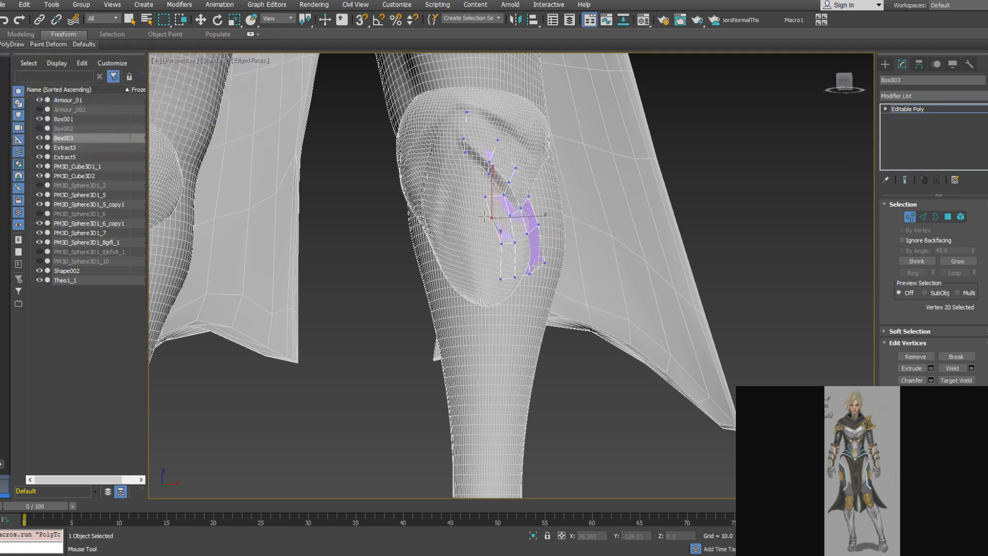
{"action": "left_click_drag", "start_coordinate": [501, 243], "coordinate": [485, 246]}
{"action": "middle_click_drag", "start_coordinate": [487, 236], "coordinate": [502, 246], "text": "alt"}
{"action": "left_click", "coordinate": [493, 219]}
{"action": "left_click_drag", "start_coordinate": [493, 219], "coordinate": [481, 282]}
Extend the inner polygons up toward the fold and adjust the centre-line and outer-edge vertices
{"action": "mouse_move", "coordinate": [11, 46]}
{"action": "left_click", "coordinate": [98, 89]}
{"action": "left_click_drag", "start_coordinate": [489, 194], "coordinate": [481, 181], "text": "shift"}
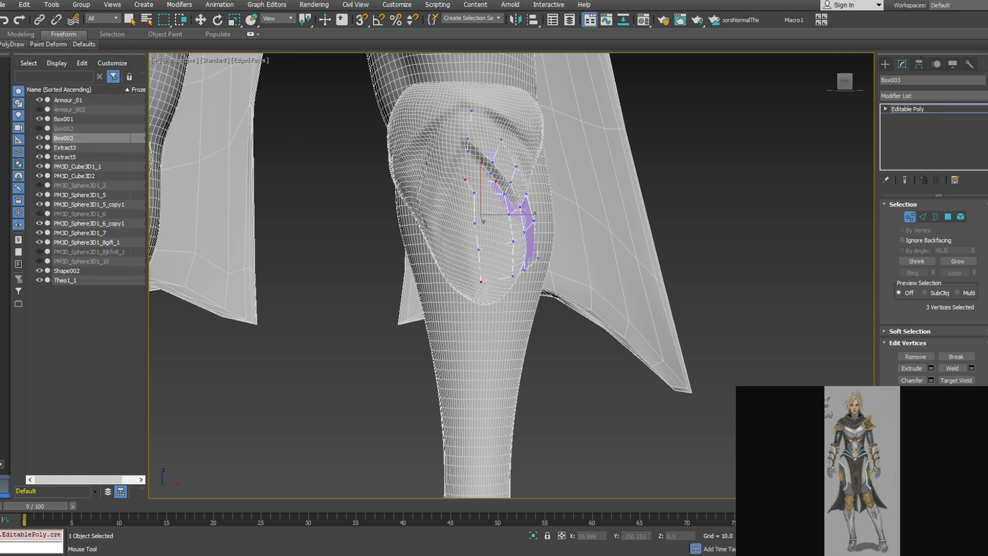
{"action": "left_click", "coordinate": [491, 174]}
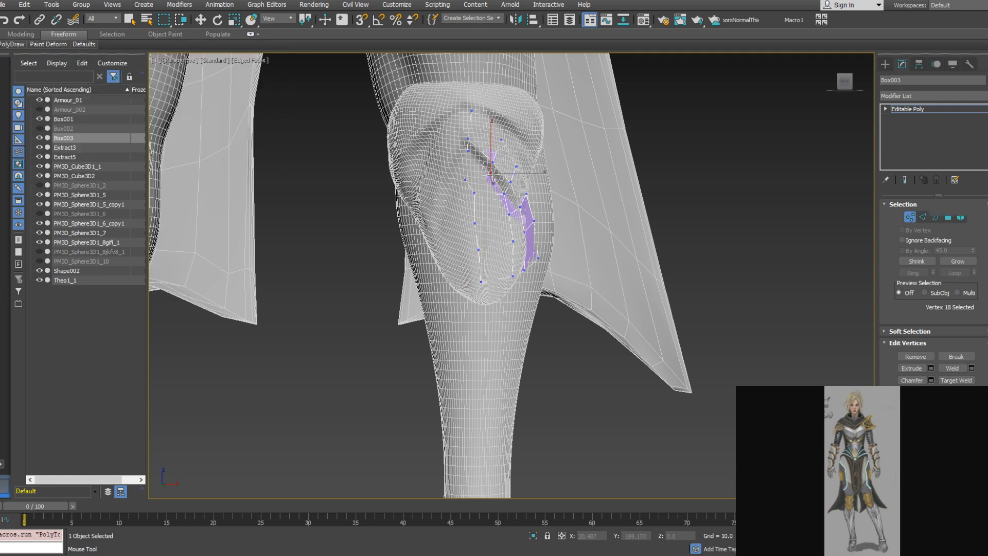
{"action": "left_click_drag", "start_coordinate": [491, 175], "coordinate": [472, 188]}
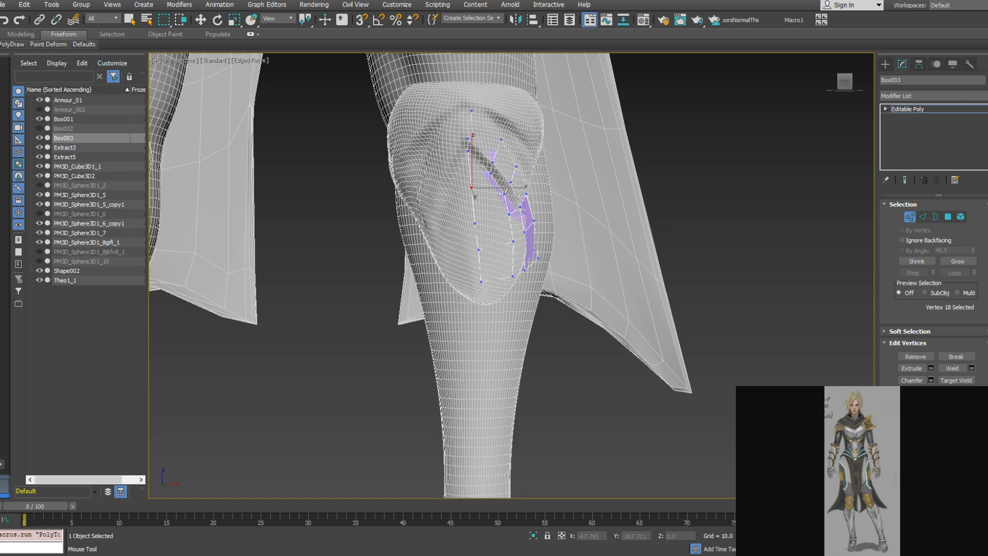
{"action": "middle_click_drag", "start_coordinate": [454, 185], "coordinate": [473, 194], "text": "alt"}
{"action": "left_click", "coordinate": [512, 180]}
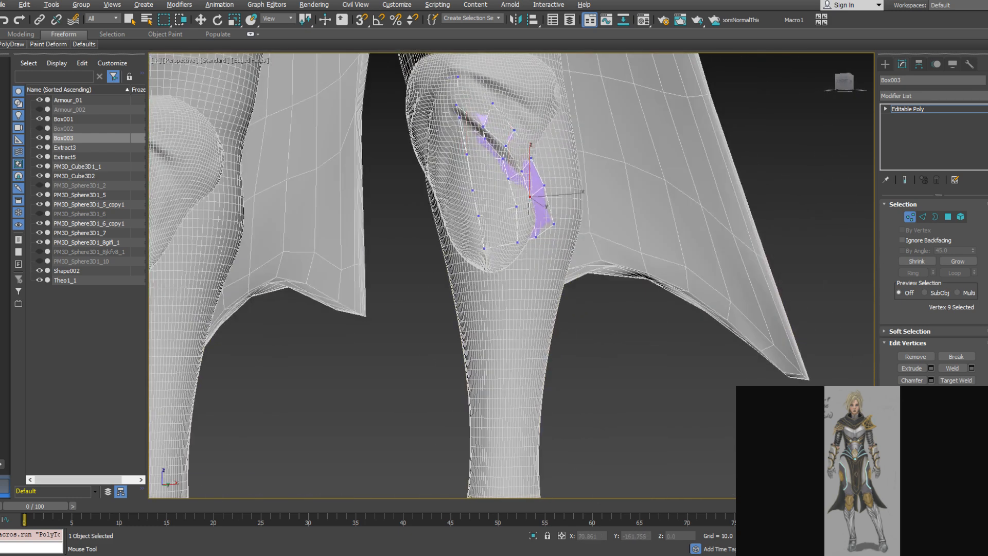
{"action": "left_click", "coordinate": [517, 242]}
Extend the mesh's lower edges past the knee pad's tip onto the top of the shin
{"action": "middle_click_drag", "start_coordinate": [517, 242], "coordinate": [491, 149], "text": "alt"}
{"action": "mouse_move", "coordinate": [3, 45]}
{"action": "left_click", "coordinate": [99, 92]}
{"action": "scroll", "coordinate": [488, 187], "scroll_direction": "down", "scroll_amount": 3}
{"action": "left_click_drag", "start_coordinate": [512, 140], "coordinate": [512, 171], "text": "shift"}
{"action": "left_click_drag", "start_coordinate": [481, 152], "coordinate": [482, 179], "text": "shift"}
{"action": "middle_click_drag", "start_coordinate": [508, 190], "coordinate": [483, 181], "text": "alt"}
{"action": "left_click_drag", "start_coordinate": [472, 179], "coordinate": [477, 183], "text": "ctrl+alt+shift"}
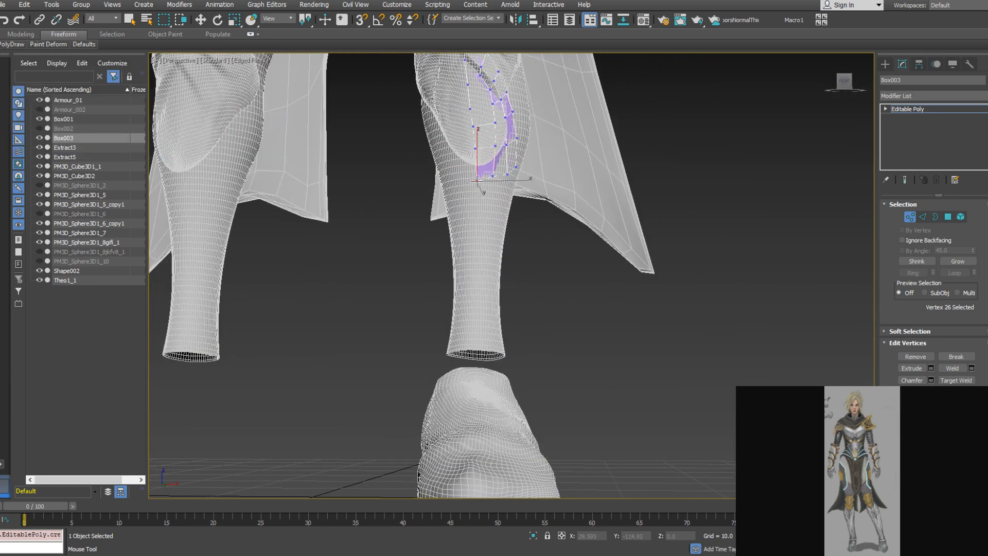
Reposition the vertices of the bottom row just below the knee pad, out toward the side of the shin
{"action": "middle_click_drag", "start_coordinate": [501, 185], "coordinate": [466, 193], "text": "alt"}
{"action": "left_click_drag", "start_coordinate": [519, 166], "coordinate": [522, 166], "text": "ctrl+alt+shift"}
{"action": "left_click", "coordinate": [509, 168]}
{"action": "left_click", "coordinate": [492, 174]}
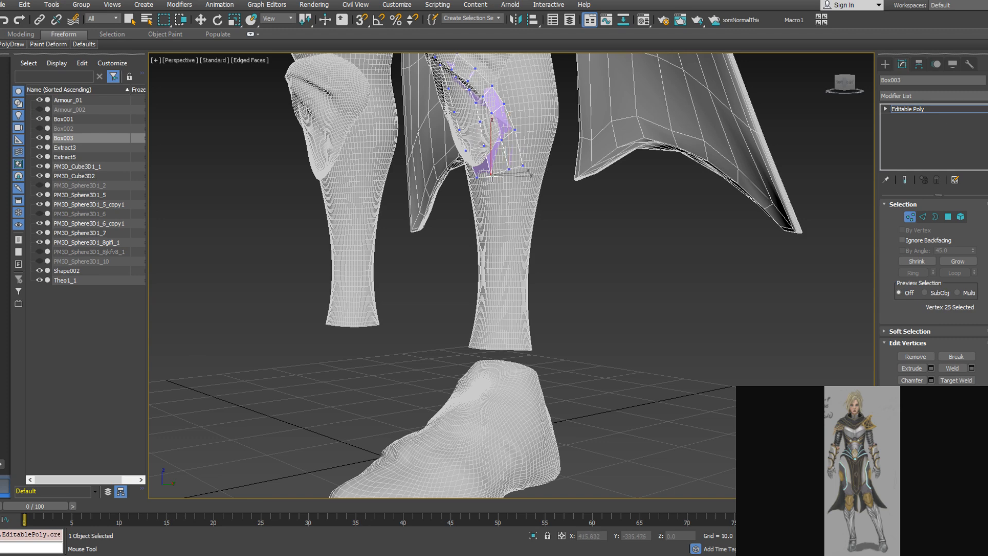
Extend the bottom border one row farther down the shin and adjust the new row's vertices
{"action": "middle_click_drag", "start_coordinate": [491, 174], "coordinate": [525, 176], "text": "alt"}
{"action": "left_click_drag", "start_coordinate": [493, 179], "coordinate": [495, 215], "text": "ctrl+shift"}
{"action": "middle_click_drag", "start_coordinate": [500, 211], "coordinate": [514, 202], "text": "alt"}
{"action": "left_click", "coordinate": [518, 197]}
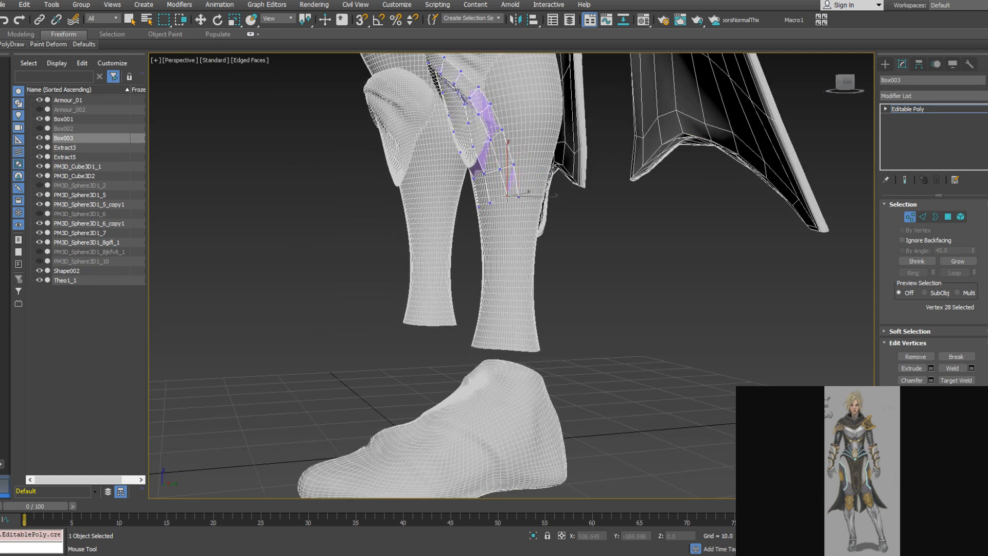
{"action": "left_click_drag", "start_coordinate": [506, 198], "coordinate": [502, 201]}
Extend the bottom border repeatedly down the shin in rows until the mesh nears the ankle opening
{"action": "middle_click_drag", "start_coordinate": [500, 203], "coordinate": [519, 204], "text": "alt"}
{"action": "left_click_drag", "start_coordinate": [501, 203], "coordinate": [502, 276], "text": "ctrl+shift"}
{"action": "middle_click_drag", "start_coordinate": [502, 277], "coordinate": [487, 280], "text": "alt"}
{"action": "left_click_drag", "start_coordinate": [499, 272], "coordinate": [498, 295], "text": "ctrl+shift"}
{"action": "mouse_move", "coordinate": [494, 304]}
{"action": "middle_mouse_down", "text": "alt"}
{"action": "mouse_move", "coordinate": [544, 306]}
{"action": "mouse_move", "coordinate": [500, 305]}
{"action": "middle_mouse_up", "text": "alt"}
{"action": "left_click_drag", "start_coordinate": [497, 300], "coordinate": [497, 319], "text": "ctrl+shift"}
{"action": "middle_click_drag", "start_coordinate": [498, 325], "coordinate": [563, 327], "text": "alt"}
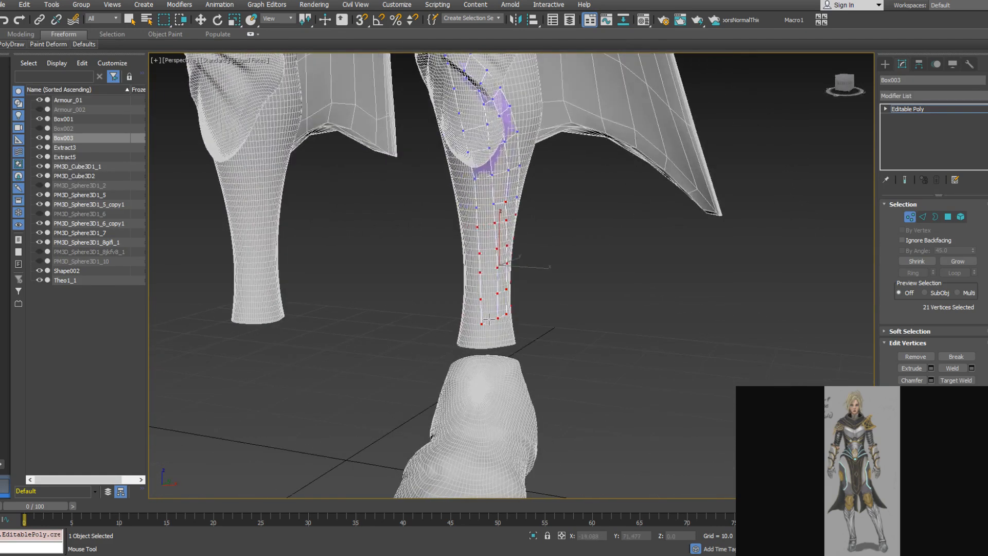
Reposition the shin vertices along the side and ankle so the rows and columns are evenly spaced
{"action": "middle_click_drag", "start_coordinate": [507, 340], "coordinate": [427, 343], "text": "alt"}
{"action": "left_click", "coordinate": [519, 329]}
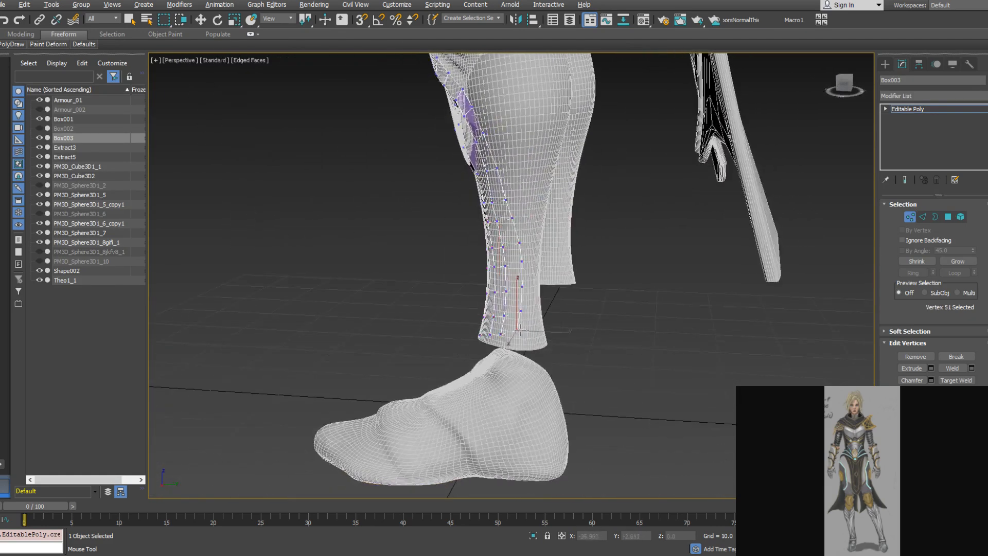
{"action": "middle_click_drag", "start_coordinate": [499, 346], "coordinate": [425, 319], "text": "alt"}
{"action": "left_click_drag", "start_coordinate": [514, 311], "coordinate": [514, 321]}
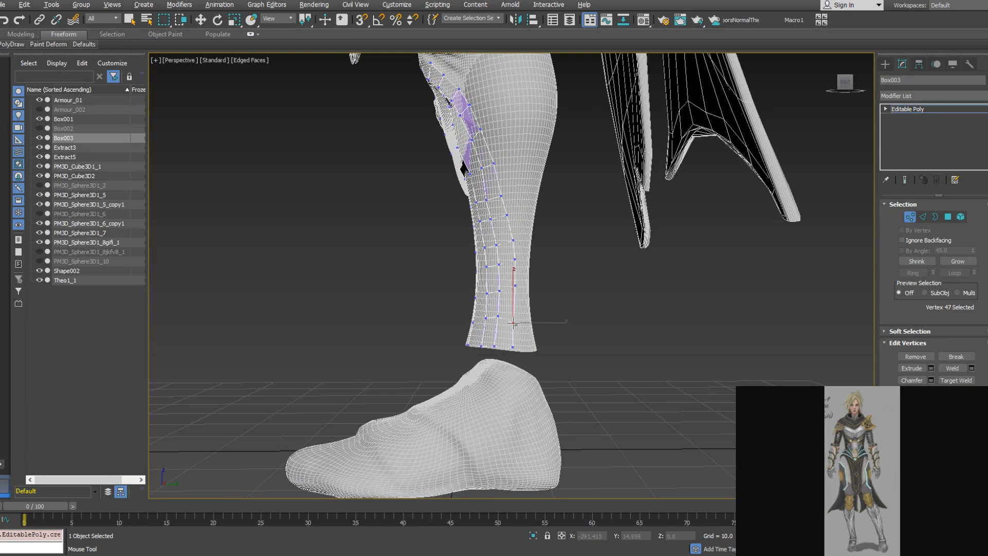
{"action": "left_click", "coordinate": [498, 318]}
{"action": "left_click", "coordinate": [488, 322]}
{"action": "left_click", "coordinate": [500, 292]}
{"action": "left_click", "coordinate": [512, 268]}
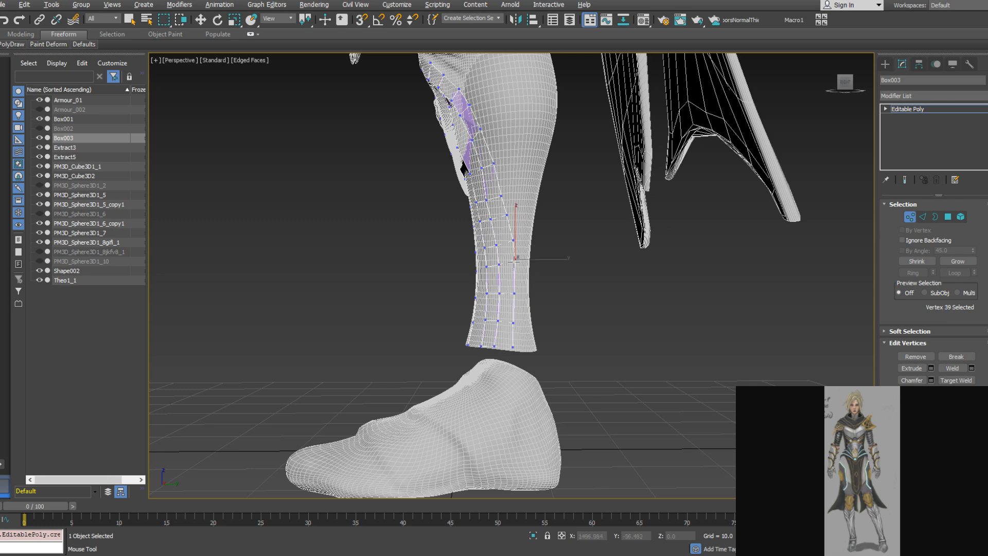
{"action": "middle_click_drag", "start_coordinate": [510, 269], "coordinate": [484, 276], "text": "alt"}
{"action": "left_click", "coordinate": [486, 267]}
Mirror the shin guard mesh on the X axis as a copy
{"action": "key", "text": "w"}
{"action": "middle_click_drag", "start_coordinate": [534, 250], "coordinate": [578, 234], "text": "alt"}
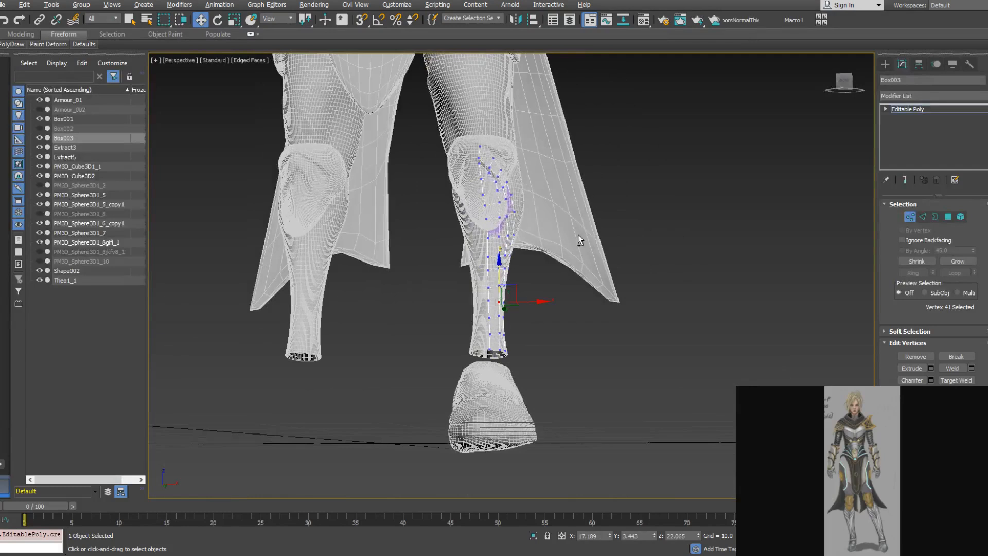
{"action": "left_click", "coordinate": [514, 20]}
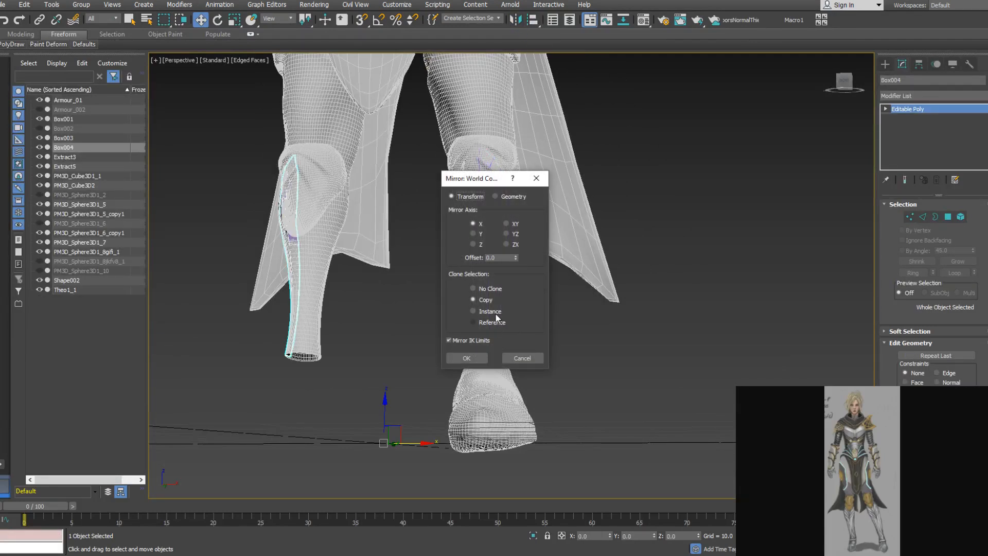
{"action": "left_click", "coordinate": [477, 360]}
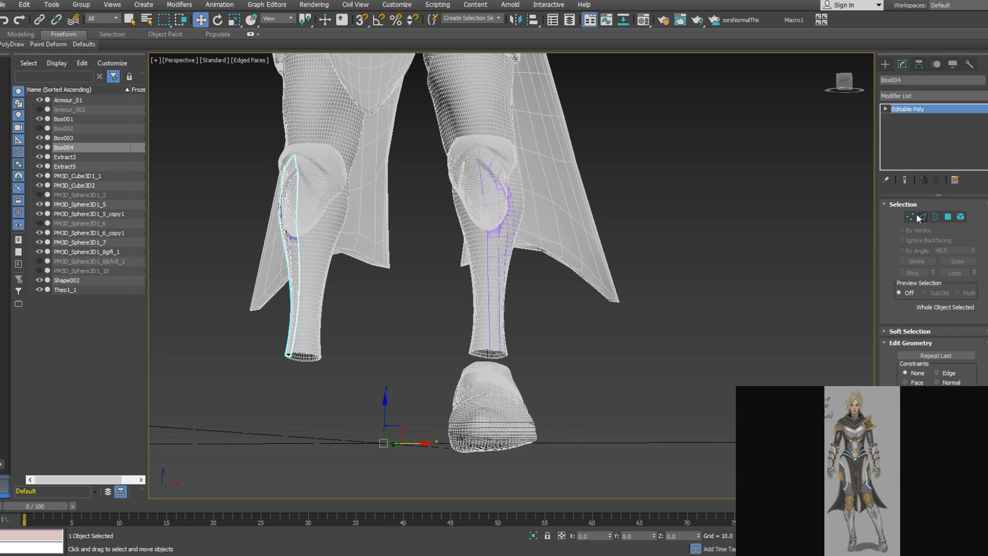
Attach the mirrored copy to Box003 in vertex editing mode
{"action": "left_click", "coordinate": [490, 231]}
{"action": "key", "text": "1"}
{"action": "right_click", "coordinate": [493, 226]}
{"action": "left_click", "coordinate": [467, 126]}
{"action": "middle_click_drag", "start_coordinate": [332, 208], "coordinate": [370, 257], "text": "alt"}
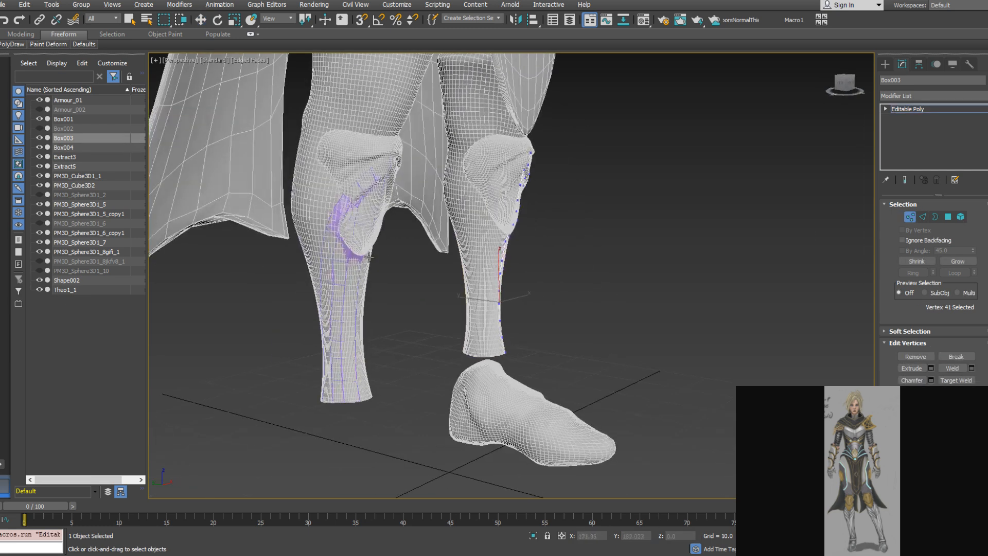
{"action": "left_click", "coordinate": [349, 256]}
{"action": "key", "text": "w"}
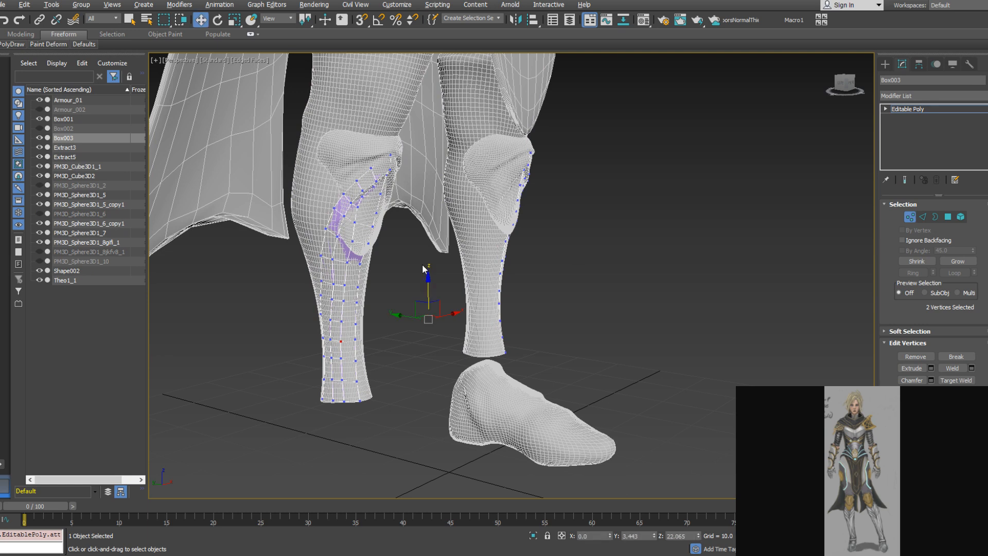
Select all vertices of the mirrored half and move them across to the original half on the other leg
{"action": "middle_click_drag", "start_coordinate": [422, 264], "coordinate": [393, 265], "text": "alt"}
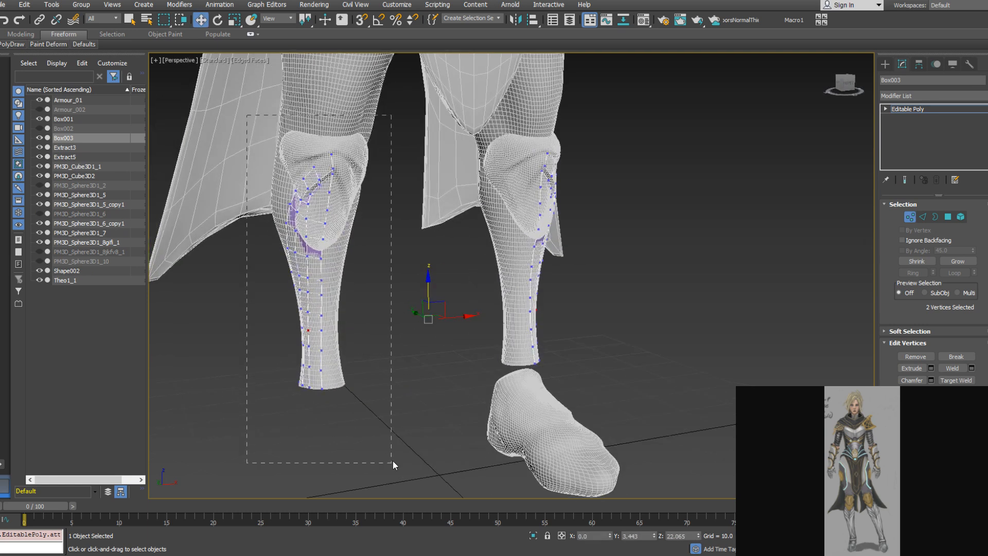
{"action": "left_click_drag", "start_coordinate": [393, 461], "coordinate": [393, 462]}
{"action": "middle_click_drag", "start_coordinate": [393, 462], "coordinate": [367, 354], "text": "alt"}
{"action": "left_click_drag", "start_coordinate": [342, 273], "coordinate": [577, 253]}
{"action": "middle_click_drag", "start_coordinate": [578, 253], "coordinate": [557, 290], "text": "alt"}
{"action": "scroll", "coordinate": [556, 291], "scroll_direction": "up", "scroll_amount": 3}
{"action": "mouse_move", "coordinate": [558, 277]}
{"action": "left_mouse_down"}
{"action": "mouse_move", "coordinate": [549, 271]}
{"action": "mouse_move", "coordinate": [557, 270]}
{"action": "left_mouse_up"}
{"action": "mouse_move", "coordinate": [557, 271]}
{"action": "middle_mouse_down", "text": "alt"}
{"action": "mouse_move", "coordinate": [585, 283]}
{"action": "mouse_move", "coordinate": [591, 269]}
{"action": "mouse_move", "coordinate": [560, 259]}
{"action": "mouse_move", "coordinate": [559, 283]}
{"action": "middle_mouse_up", "text": "alt"}
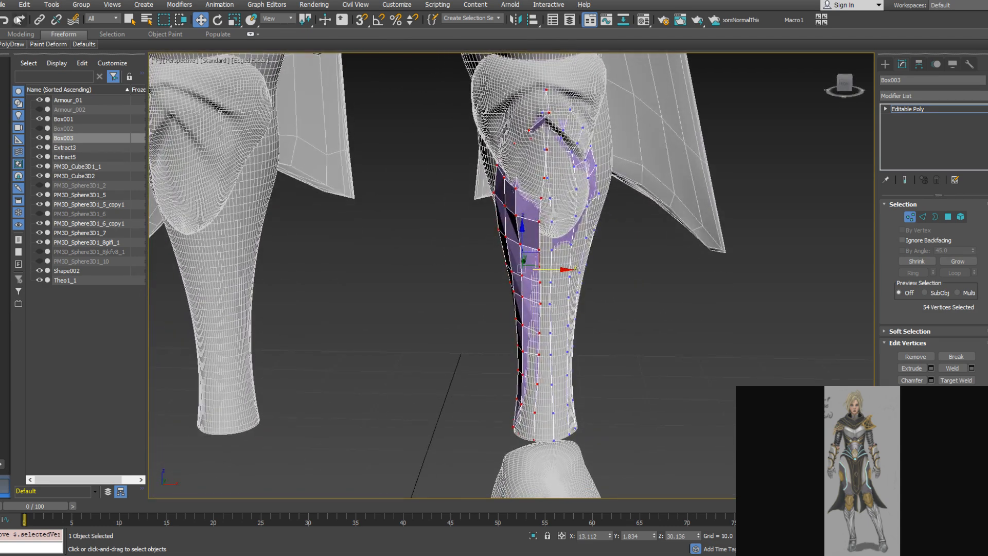
Weld the overlapping centre-seam vertices of the two halves at the peak of the knee fold with the PolyDraw Optimize tool
{"action": "mouse_move", "coordinate": [48, 45]}
{"action": "mouse_move", "coordinate": [18, 47]}
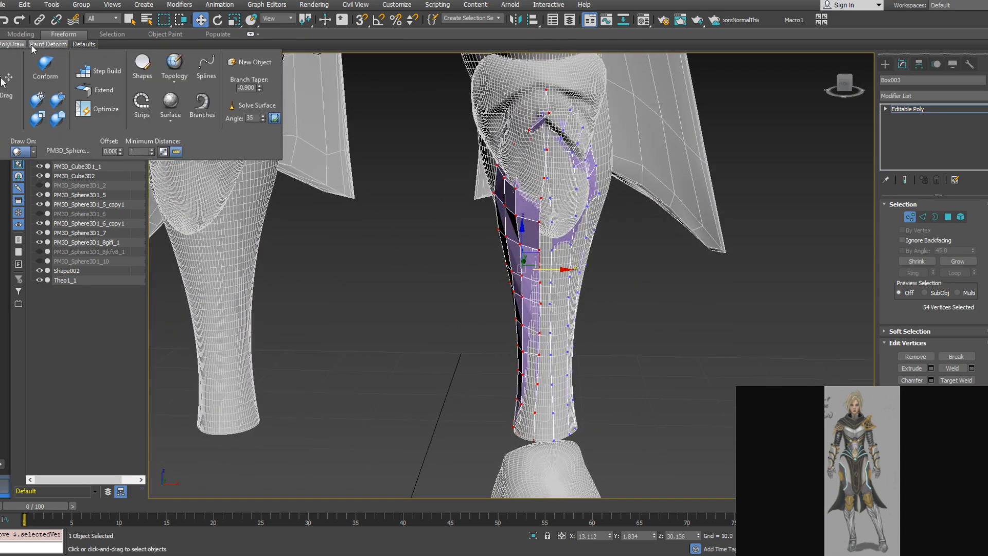
{"action": "left_click", "coordinate": [113, 115]}
{"action": "left_click", "coordinate": [548, 161]}
{"action": "left_click", "coordinate": [548, 129]}
{"action": "key", "text": "ctrl+z"}
{"action": "middle_click_drag", "start_coordinate": [560, 138], "coordinate": [558, 165]}
{"action": "key", "text": "F3"}
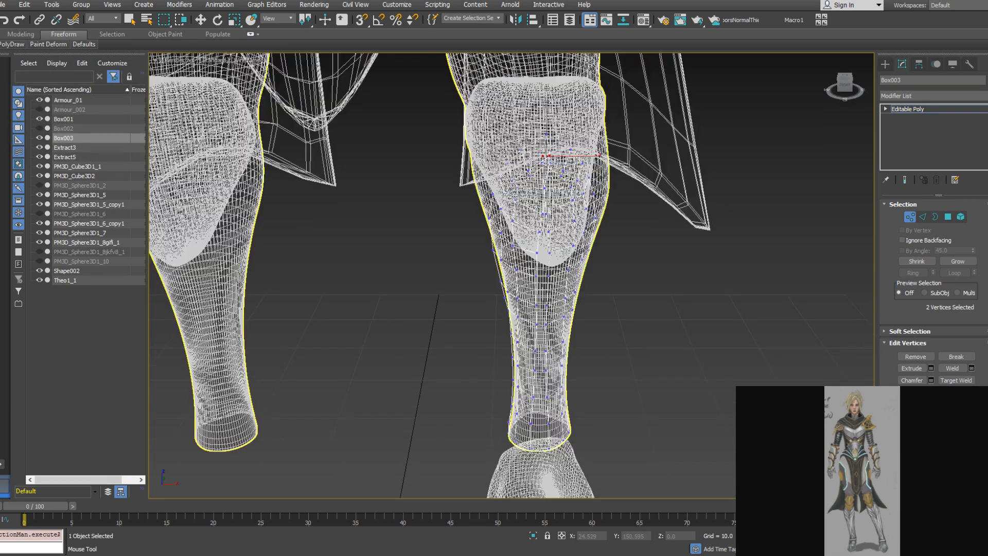
{"action": "scroll", "coordinate": [540, 119], "scroll_direction": "up", "scroll_amount": 6}
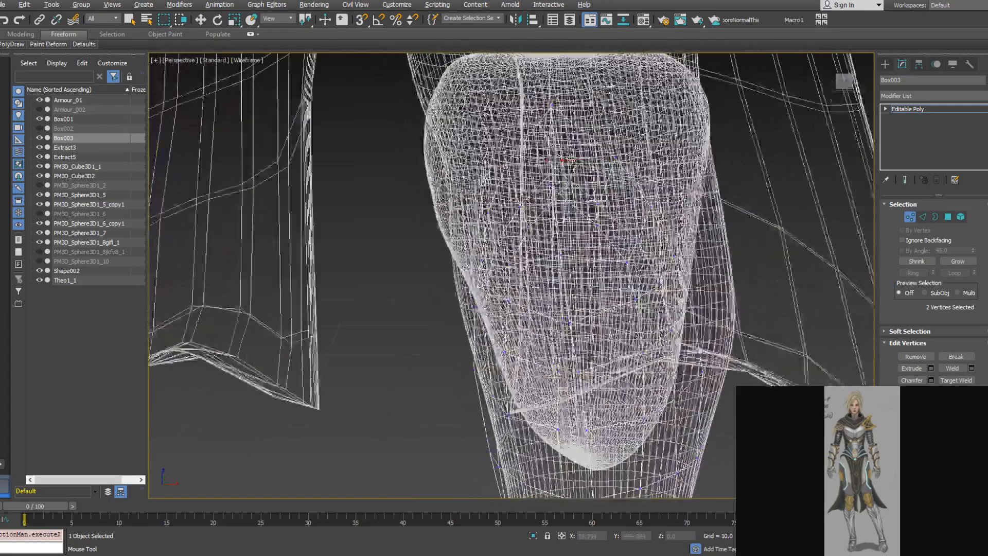
{"action": "mouse_move", "coordinate": [549, 158]}
{"action": "middle_mouse_down", "text": "alt"}
{"action": "mouse_move", "coordinate": [586, 162]}
{"action": "mouse_move", "coordinate": [565, 164]}
{"action": "middle_mouse_up", "text": "alt"}
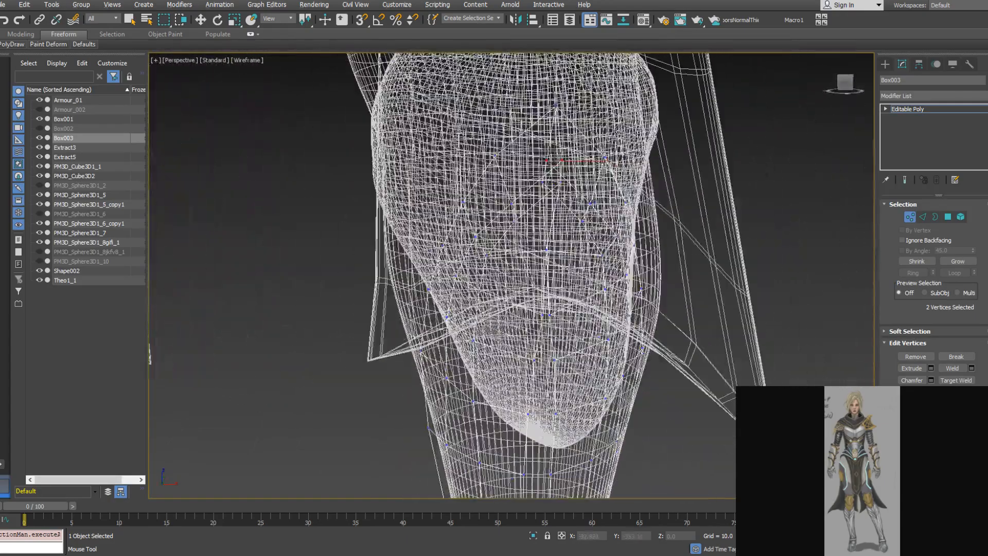
{"action": "left_click", "coordinate": [546, 159], "text": "ctrl"}
{"action": "left_click_drag", "start_coordinate": [554, 182], "coordinate": [543, 182]}
{"action": "key", "text": "F3"}
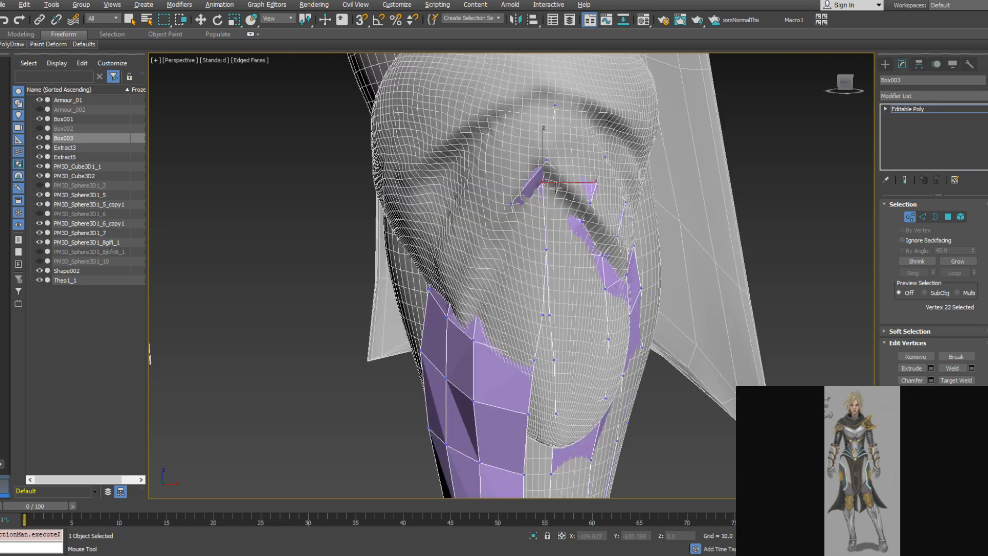
Merge the remaining seam vertex pairs of both halves at the top and middle of the knee plate
{"action": "middle_click_drag", "start_coordinate": [548, 168], "coordinate": [537, 158], "text": "alt"}
{"action": "left_click", "coordinate": [541, 155]}
{"action": "left_click", "coordinate": [542, 101]}
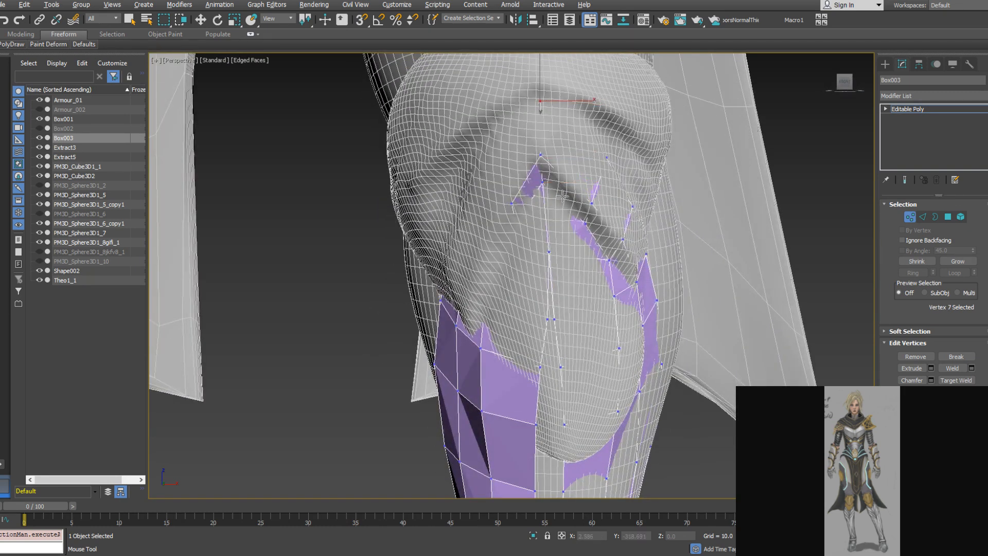
{"action": "key", "text": "F3"}
{"action": "middle_click_drag", "start_coordinate": [551, 287], "coordinate": [544, 303], "text": "alt"}
{"action": "left_click", "coordinate": [536, 271]}
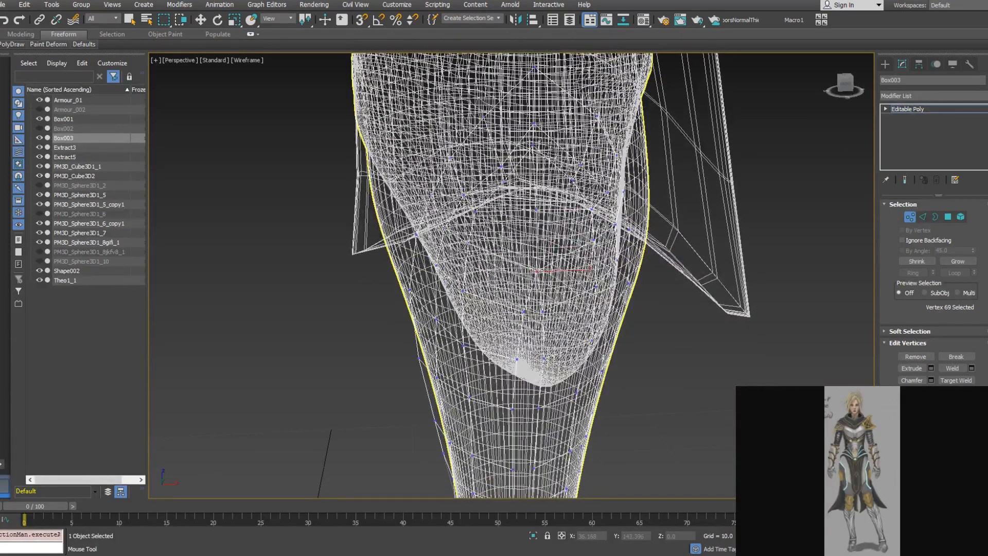
{"action": "left_click", "coordinate": [534, 311]}
Merge the seam vertex pairs around the kneecap's lower tip and the top of the shin
{"action": "middle_click_drag", "start_coordinate": [544, 338], "coordinate": [503, 247], "text": "alt"}
{"action": "left_click", "coordinate": [519, 249]}
{"action": "mouse_move", "coordinate": [507, 314]}
{"action": "left_mouse_down"}
{"action": "mouse_move", "coordinate": [533, 314]}
{"action": "mouse_move", "coordinate": [523, 314]}
{"action": "left_mouse_up"}
{"action": "middle_click_drag", "start_coordinate": [530, 383], "coordinate": [520, 252]}
{"action": "left_click", "coordinate": [502, 263]}
{"action": "mouse_move", "coordinate": [502, 263]}
{"action": "left_mouse_down"}
{"action": "mouse_move", "coordinate": [522, 261]}
{"action": "mouse_move", "coordinate": [510, 262]}
{"action": "left_mouse_up"}
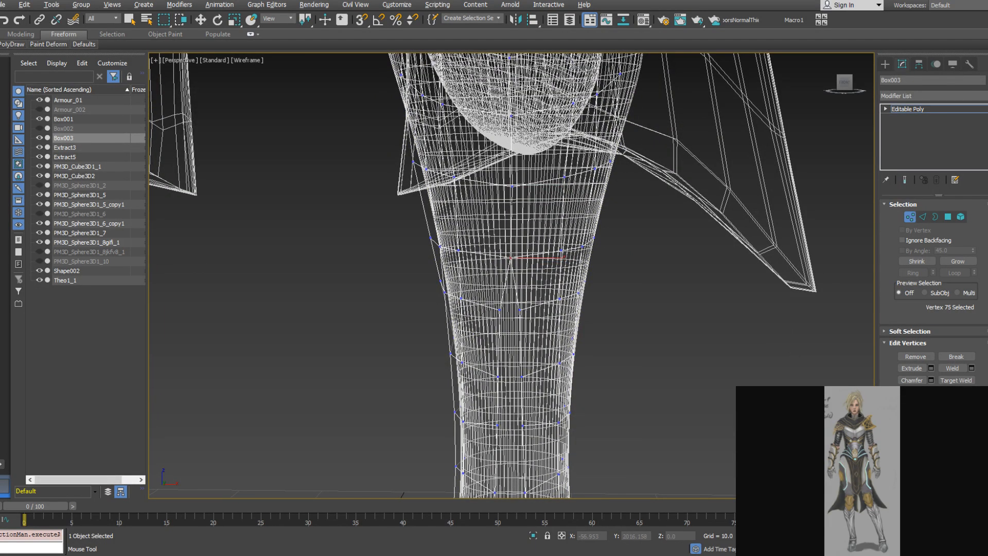
Merge the remaining front-seam vertex pairs one by one down the shin to the ankle edge
{"action": "left_click", "coordinate": [499, 309]}
{"action": "middle_click_drag", "start_coordinate": [499, 309], "coordinate": [502, 255]}
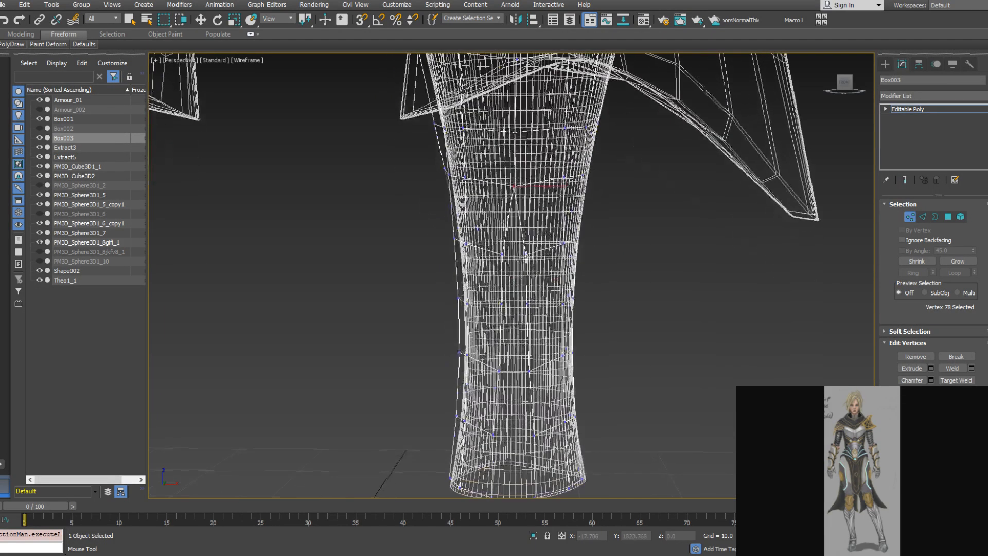
{"action": "mouse_move", "coordinate": [501, 255]}
{"action": "left_mouse_down"}
{"action": "mouse_move", "coordinate": [525, 255]}
{"action": "mouse_move", "coordinate": [514, 248]}
{"action": "left_mouse_up"}
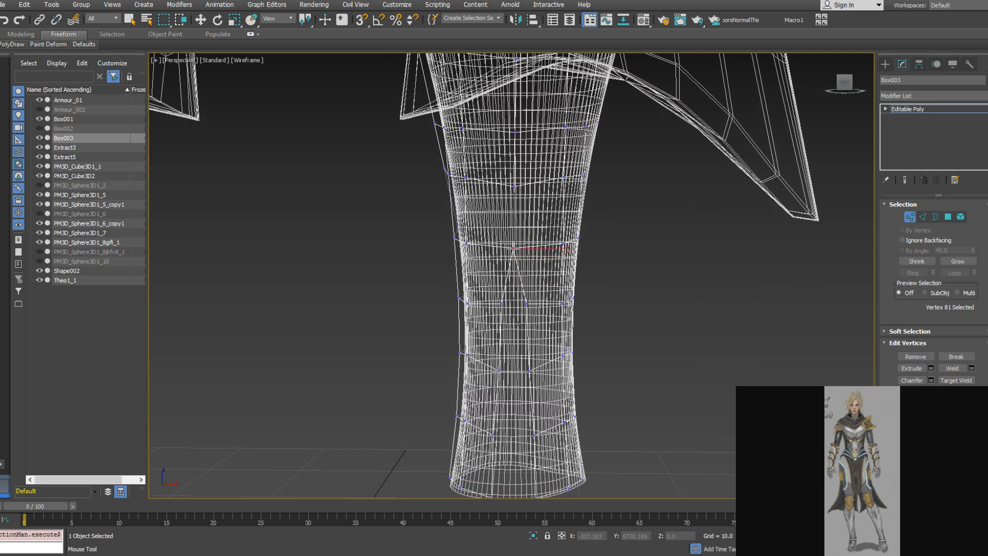
{"action": "mouse_move", "coordinate": [503, 304]}
{"action": "left_mouse_down"}
{"action": "mouse_move", "coordinate": [526, 304]}
{"action": "mouse_move", "coordinate": [514, 303]}
{"action": "left_mouse_up"}
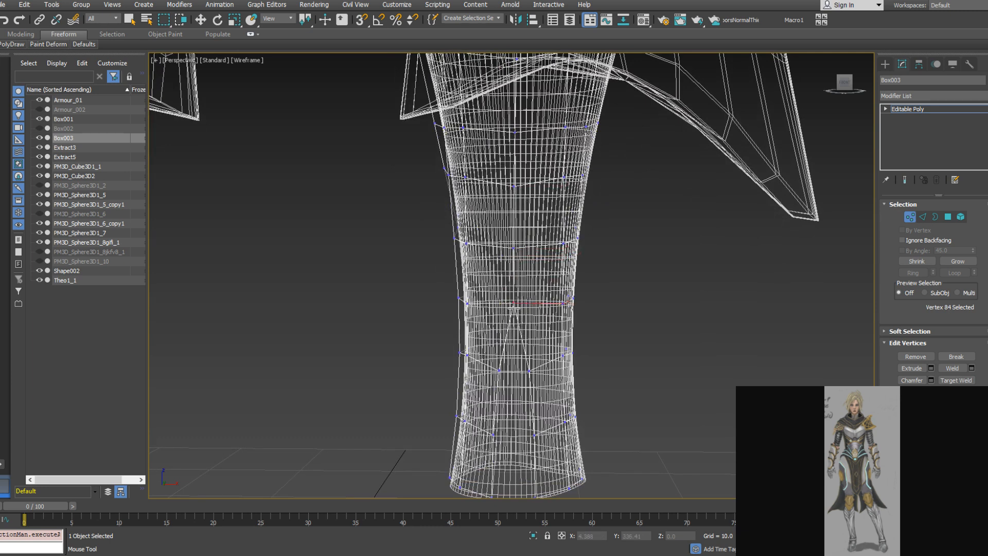
{"action": "mouse_move", "coordinate": [499, 371]}
{"action": "left_mouse_down"}
{"action": "mouse_move", "coordinate": [528, 370]}
{"action": "mouse_move", "coordinate": [512, 369]}
{"action": "left_mouse_up"}
{"action": "mouse_move", "coordinate": [492, 434]}
{"action": "left_mouse_down"}
{"action": "mouse_move", "coordinate": [534, 435]}
{"action": "mouse_move", "coordinate": [512, 435]}
{"action": "left_mouse_up"}
{"action": "middle_click_drag", "start_coordinate": [522, 440], "coordinate": [498, 384]}
{"action": "mouse_move", "coordinate": [489, 349]}
{"action": "left_mouse_down"}
{"action": "mouse_move", "coordinate": [532, 350]}
{"action": "mouse_move", "coordinate": [508, 350]}
{"action": "left_mouse_up"}
Fit the mirrored half's vertices beside the kneecap fold onto the sculpted surface
{"action": "mouse_move", "coordinate": [508, 351]}
{"action": "middle_mouse_down", "text": "alt"}
{"action": "mouse_move", "coordinate": [557, 317]}
{"action": "mouse_move", "coordinate": [492, 335]}
{"action": "middle_mouse_up", "text": "alt"}
{"action": "key", "text": "F3"}
{"action": "middle_click_drag", "start_coordinate": [460, 297], "coordinate": [478, 310], "text": "alt"}
{"action": "scroll", "coordinate": [476, 261], "scroll_direction": "down", "scroll_amount": 3}
{"action": "middle_click_drag", "start_coordinate": [483, 247], "coordinate": [462, 237], "text": "alt"}
{"action": "middle_click_drag", "start_coordinate": [466, 188], "coordinate": [447, 253]}
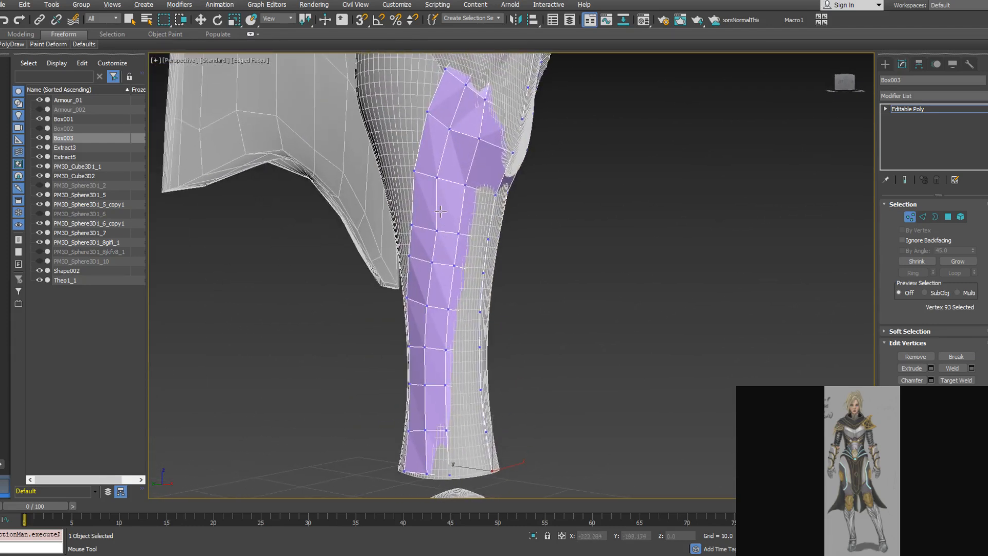
{"action": "middle_click_drag", "start_coordinate": [440, 211], "coordinate": [456, 209], "text": "alt"}
{"action": "middle_click_drag", "start_coordinate": [454, 163], "coordinate": [441, 222]}
{"action": "mouse_move", "coordinate": [6, 44]}
{"action": "left_click", "coordinate": [101, 91]}
{"action": "middle_click_drag", "start_coordinate": [488, 142], "coordinate": [454, 196], "text": "alt"}
{"action": "left_click", "coordinate": [449, 200]}
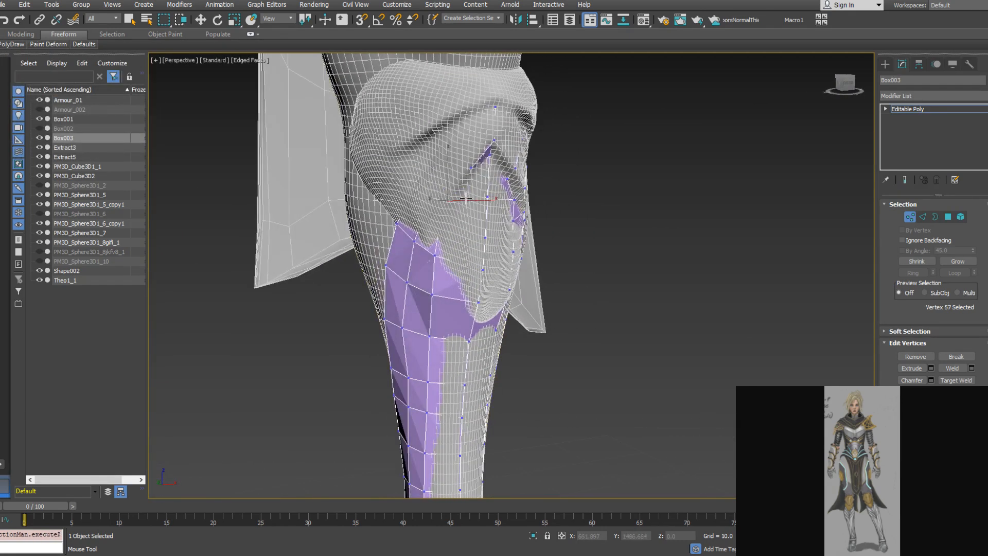
{"action": "key", "text": "F3"}
{"action": "key", "text": "F3"}
{"action": "left_click", "coordinate": [449, 194]}
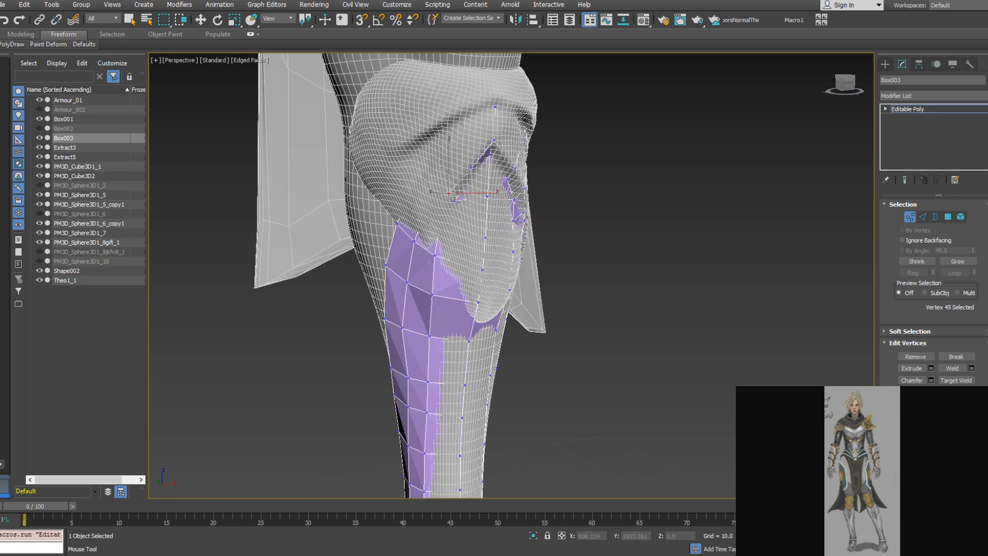
{"action": "left_click_drag", "start_coordinate": [443, 216], "coordinate": [444, 222]}
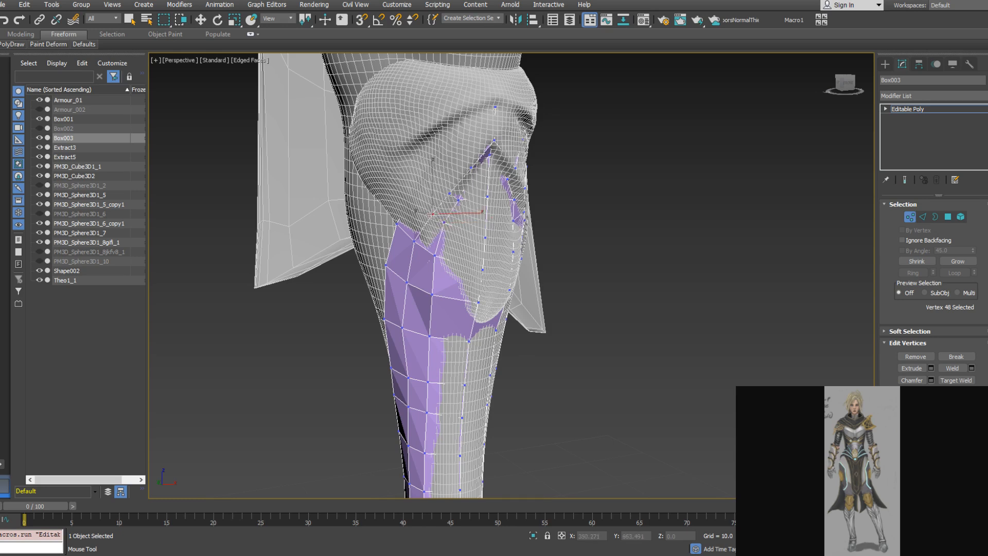
Adjust the mirrored half's vertices along the side of the kneecap so they follow the sculpt
{"action": "middle_click_drag", "start_coordinate": [444, 223], "coordinate": [448, 219], "text": "alt"}
{"action": "key", "text": "F3"}
{"action": "key", "text": "F3"}
{"action": "left_click", "coordinate": [460, 138]}
{"action": "left_click", "coordinate": [460, 138], "text": "alt"}
{"action": "left_click_drag", "start_coordinate": [409, 193], "coordinate": [406, 191]}
{"action": "middle_click_drag", "start_coordinate": [413, 213], "coordinate": [394, 198], "text": "alt"}
{"action": "left_click_drag", "start_coordinate": [423, 205], "coordinate": [425, 204]}
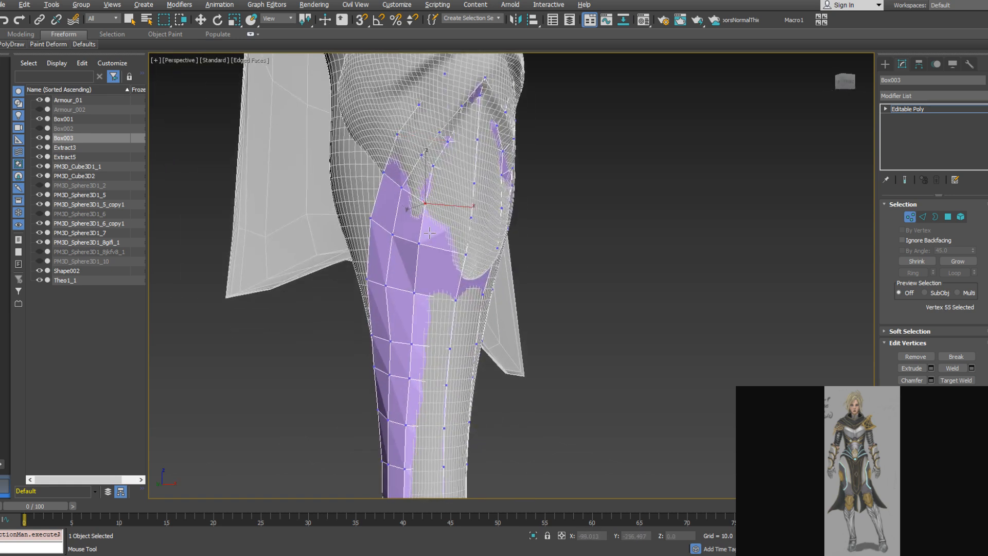
{"action": "left_click_drag", "start_coordinate": [419, 243], "coordinate": [421, 242]}
Shift the outer-edge vertices of the mirrored half along the upper shin onto the sculpted leg
{"action": "middle_click_drag", "start_coordinate": [419, 240], "coordinate": [444, 238], "text": "alt"}
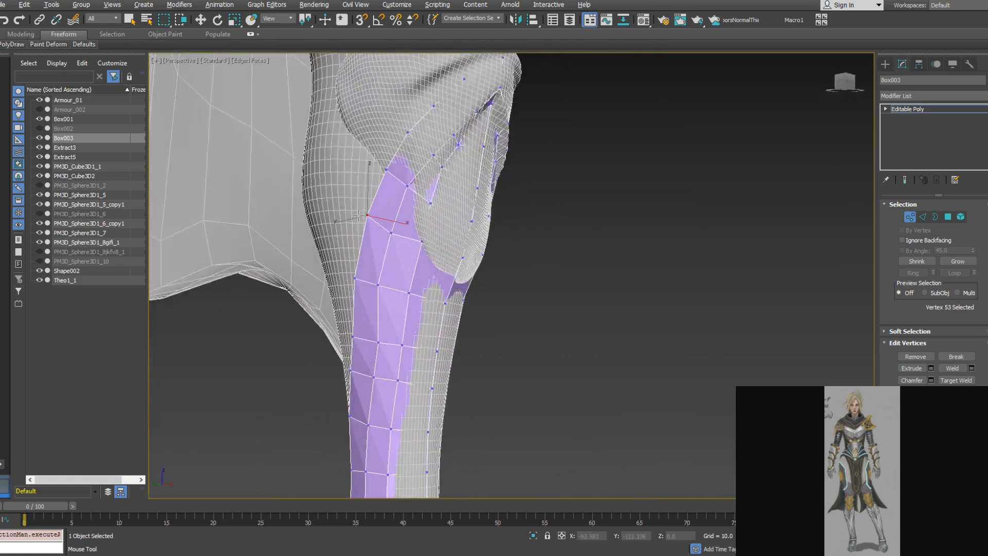
{"action": "left_click", "coordinate": [356, 278]}
{"action": "left_click_drag", "start_coordinate": [356, 279], "coordinate": [359, 282]}
{"action": "middle_click_drag", "start_coordinate": [359, 282], "coordinate": [375, 228], "text": "alt"}
{"action": "left_click", "coordinate": [361, 220]}
{"action": "left_click_drag", "start_coordinate": [362, 220], "coordinate": [362, 215]}
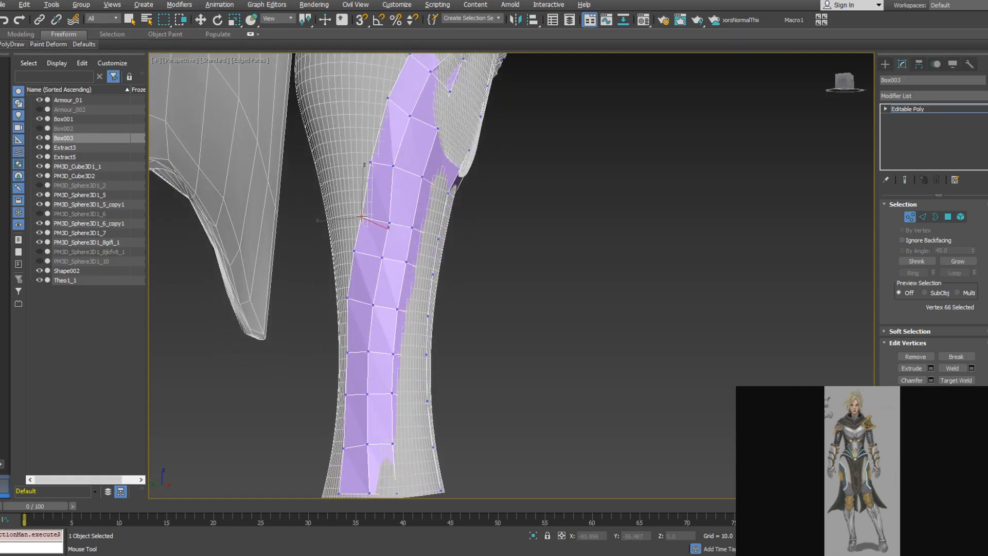
{"action": "left_click_drag", "start_coordinate": [354, 251], "coordinate": [357, 255]}
{"action": "left_click_drag", "start_coordinate": [347, 298], "coordinate": [350, 303]}
Nudge the outer-edge vertices of the mirrored half along the lower shin onto the sculpted leg
{"action": "middle_click_drag", "start_coordinate": [359, 321], "coordinate": [374, 343], "text": "alt"}
{"action": "middle_click_drag", "start_coordinate": [375, 344], "coordinate": [395, 269]}
{"action": "left_click_drag", "start_coordinate": [361, 276], "coordinate": [359, 278]}
{"action": "middle_click_drag", "start_coordinate": [365, 282], "coordinate": [386, 286], "text": "alt"}
{"action": "left_click_drag", "start_coordinate": [362, 317], "coordinate": [361, 316]}
{"action": "left_click_drag", "start_coordinate": [362, 368], "coordinate": [364, 370]}
{"action": "left_click_drag", "start_coordinate": [362, 413], "coordinate": [360, 410]}
Fit the mirrored half's middle vertex column to the sculpt from the ankle up to mid-shin
{"action": "middle_click_drag", "start_coordinate": [426, 353], "coordinate": [394, 378], "text": "alt"}
{"action": "left_click_drag", "start_coordinate": [382, 428], "coordinate": [384, 428]}
{"action": "left_click_drag", "start_coordinate": [381, 381], "coordinate": [383, 382]}
{"action": "left_click_drag", "start_coordinate": [378, 330], "coordinate": [381, 330]}
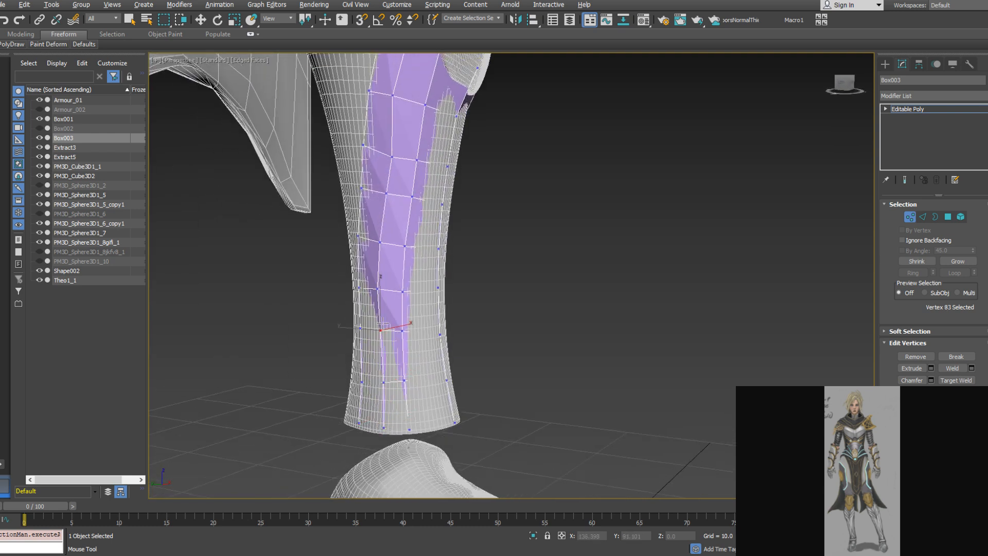
{"action": "left_click", "coordinate": [380, 287]}
{"action": "left_click", "coordinate": [386, 193]}
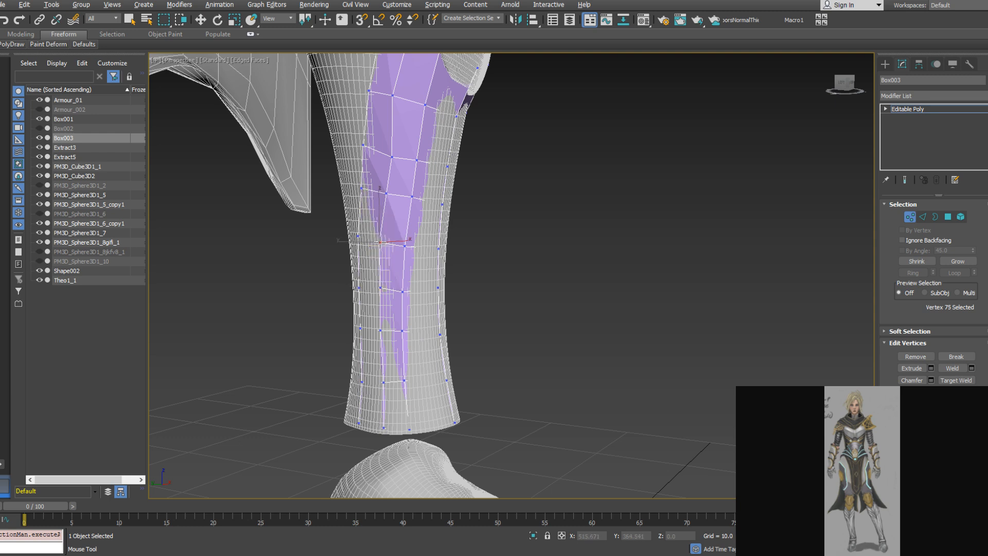
{"action": "left_click_drag", "start_coordinate": [386, 193], "coordinate": [359, 188]}
{"action": "left_click", "coordinate": [362, 188]}
Fit the mirrored half's middle vertex column to the sculpt from the upper shin to beside the kneecap
{"action": "middle_click_drag", "start_coordinate": [409, 179], "coordinate": [393, 178], "text": "alt"}
{"action": "middle_click_drag", "start_coordinate": [394, 178], "coordinate": [382, 255]}
{"action": "left_click_drag", "start_coordinate": [378, 235], "coordinate": [373, 235]}
{"action": "left_click_drag", "start_coordinate": [374, 177], "coordinate": [379, 177]}
{"action": "left_click_drag", "start_coordinate": [388, 120], "coordinate": [391, 124]}
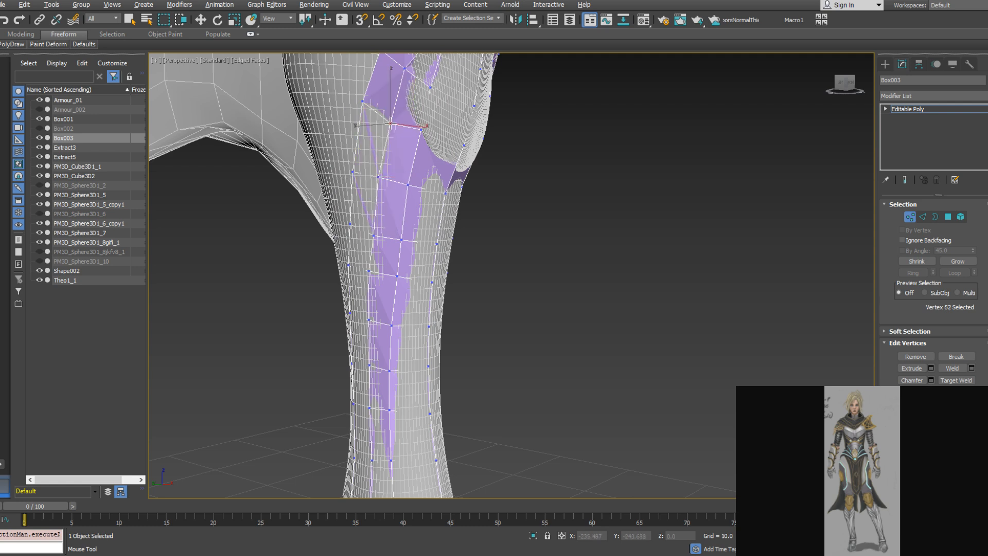
Reposition the mirrored half's vertex column nearest the front seam on the sculpt, from below the kneecap to the ankle
{"action": "middle_click_drag", "start_coordinate": [406, 149], "coordinate": [393, 150], "text": "alt"}
{"action": "left_click_drag", "start_coordinate": [408, 182], "coordinate": [417, 185]}
{"action": "left_click", "coordinate": [407, 242]}
{"action": "left_click_drag", "start_coordinate": [407, 242], "coordinate": [408, 278]}
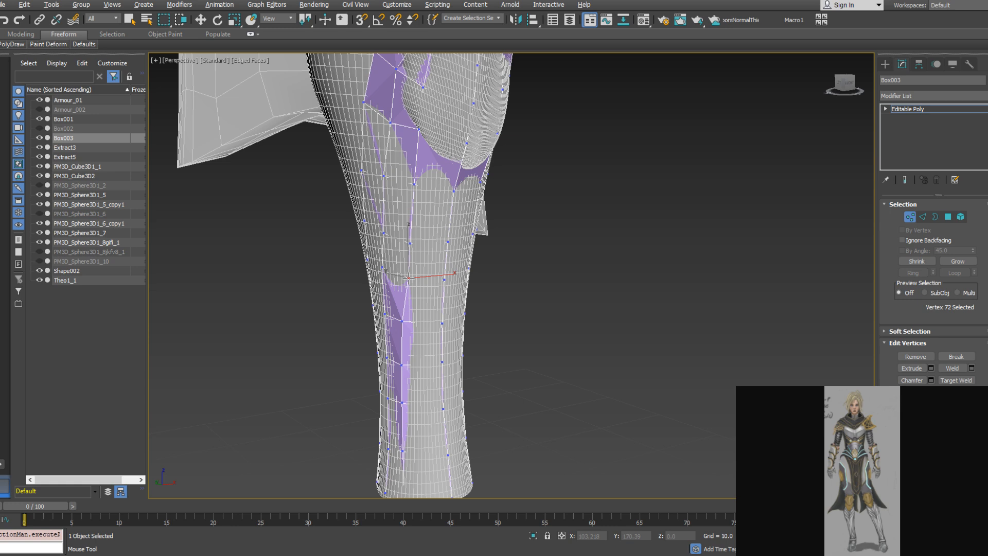
{"action": "left_click_drag", "start_coordinate": [404, 324], "coordinate": [407, 324]}
{"action": "left_click_drag", "start_coordinate": [404, 367], "coordinate": [408, 367]}
{"action": "left_click", "coordinate": [405, 402]}
{"action": "left_click_drag", "start_coordinate": [403, 402], "coordinate": [408, 403]}
{"action": "left_click", "coordinate": [403, 450]}
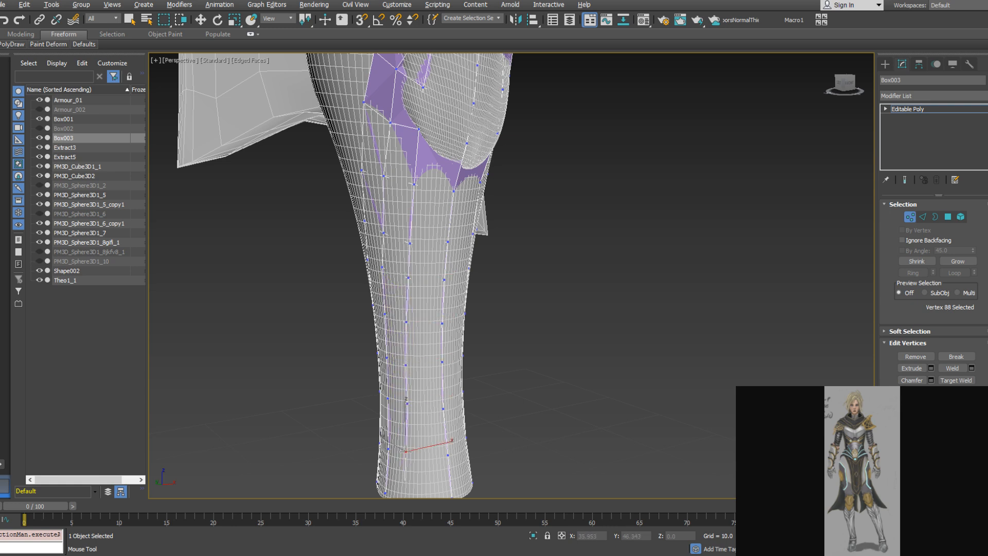
Leave vertex editing and add a Shell modifier to the whole shin guard mesh
{"action": "scroll", "coordinate": [422, 242], "scroll_direction": "down", "scroll_amount": 3}
{"action": "middle_click_drag", "start_coordinate": [423, 241], "coordinate": [419, 280]}
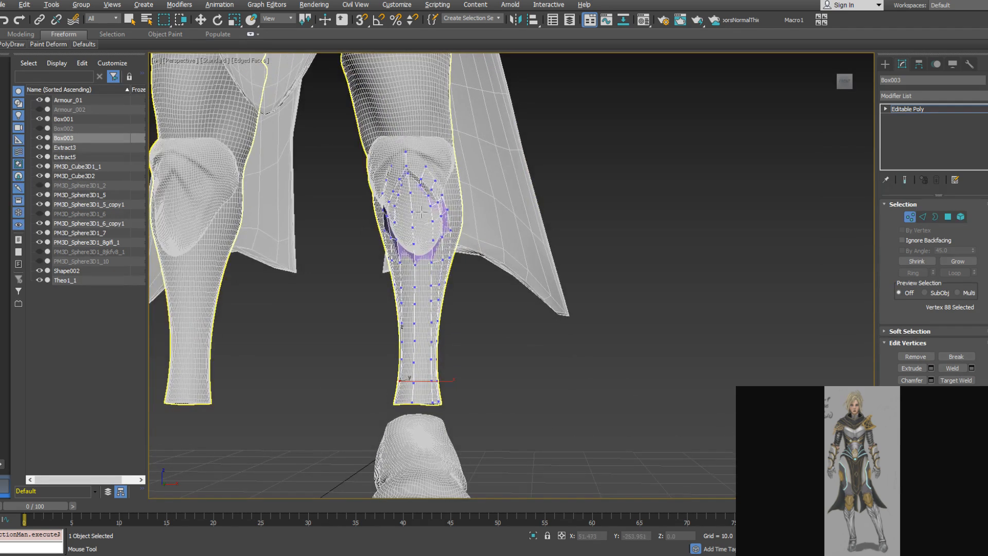
{"action": "middle_click_drag", "start_coordinate": [421, 210], "coordinate": [392, 207], "text": "alt"}
{"action": "left_click", "coordinate": [910, 217]}
{"action": "middle_click_drag", "start_coordinate": [658, 235], "coordinate": [476, 278], "text": "alt"}
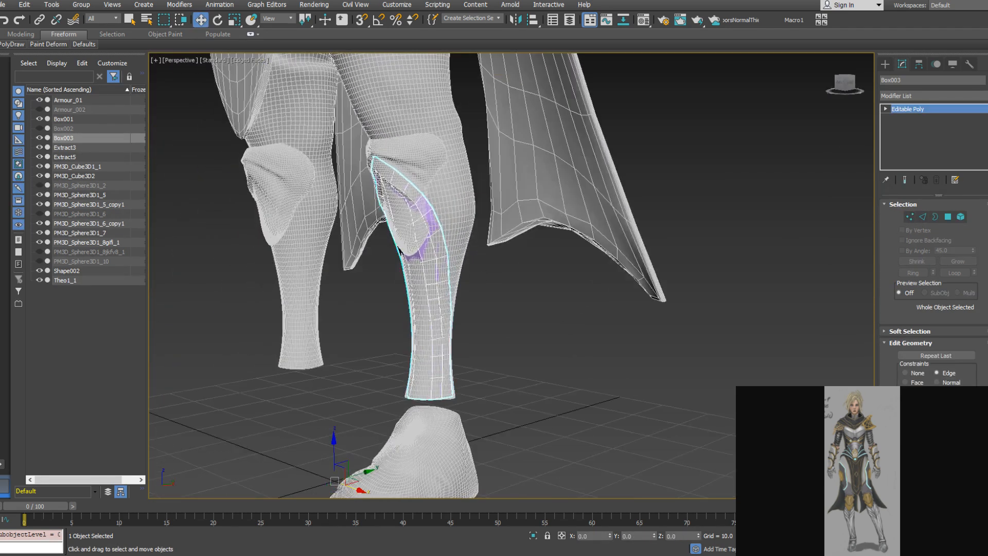
{"action": "left_click", "coordinate": [934, 96]}
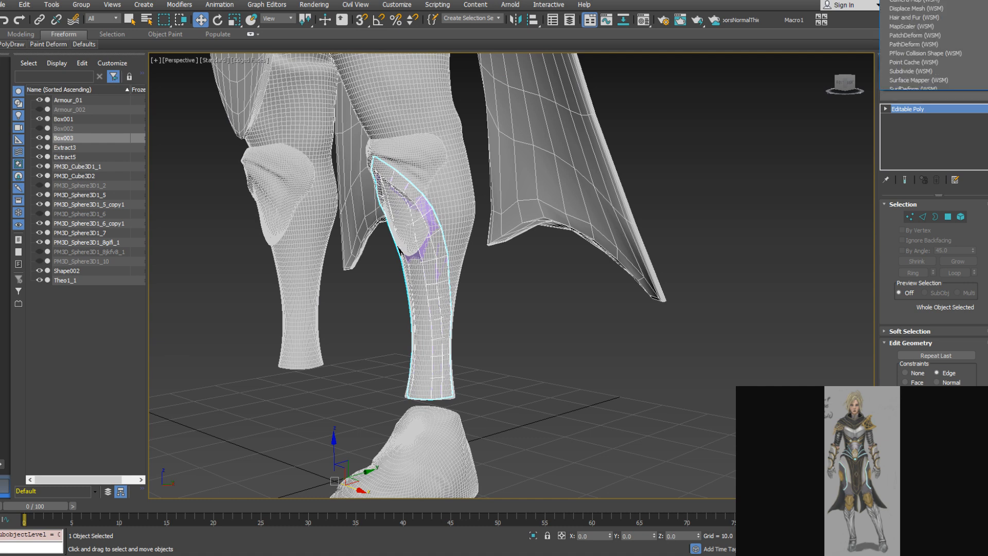
{"action": "key", "text": "Escape"}
{"action": "left_click", "coordinate": [933, 96]}
{"action": "left_click_drag", "start_coordinate": [987, 134], "coordinate": [987, 360]}
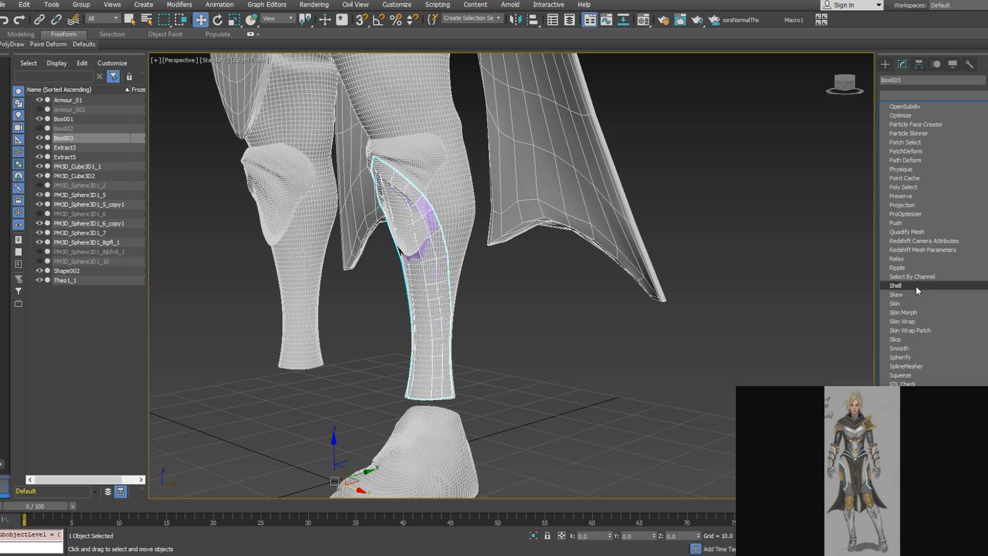
{"action": "left_click", "coordinate": [898, 285]}
Collapse the shin guard's modifier stack and convert the mesh to Editable Poly
{"action": "right_click", "coordinate": [954, 126]}
{"action": "left_click", "coordinate": [916, 238]}
{"action": "right_click", "coordinate": [905, 150]}
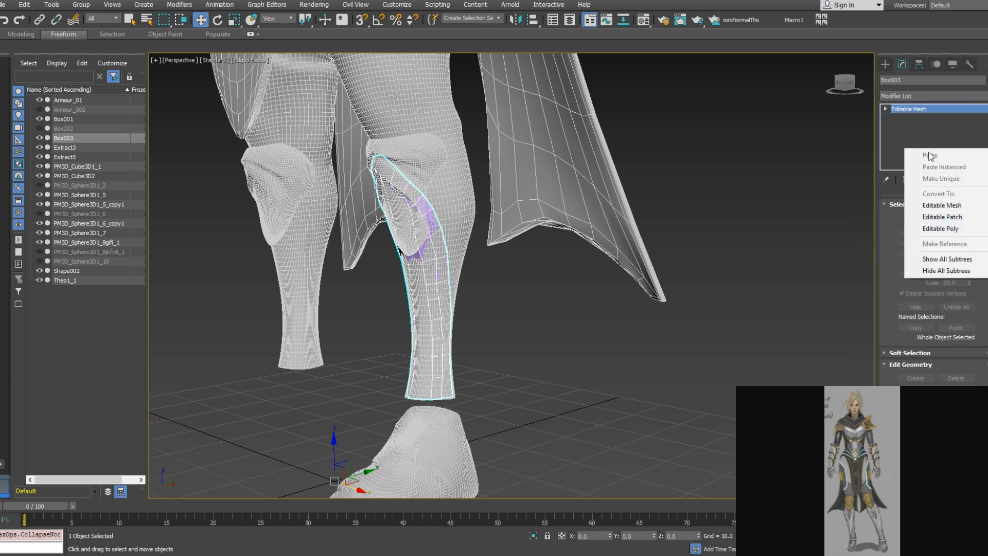
{"action": "left_click", "coordinate": [941, 229]}
Add a TurboSmooth modifier to the shin guard with 2 iterations, separated by smoothing groups
{"action": "left_click", "coordinate": [931, 96]}
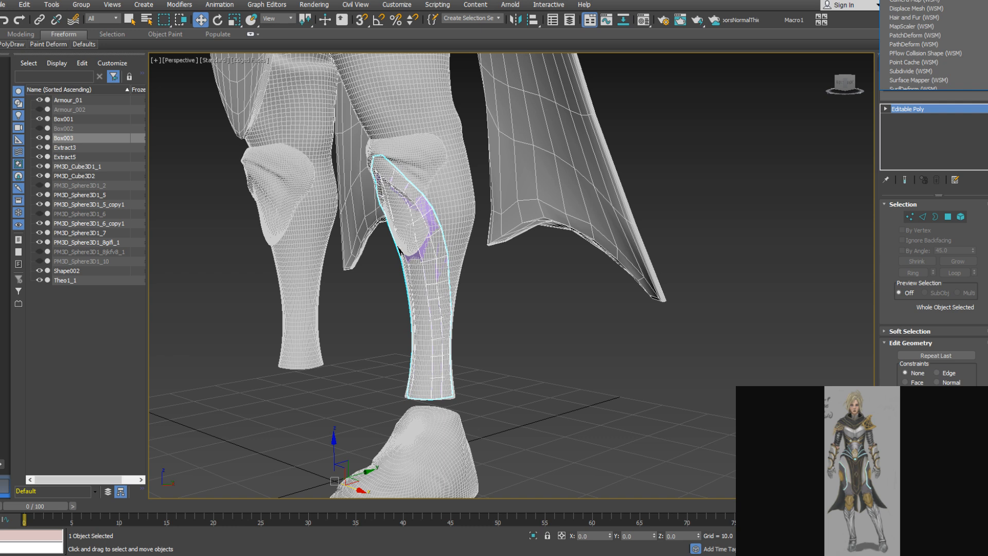
{"action": "scroll", "coordinate": [933, 237], "scroll_direction": "down", "scroll_amount": 20}
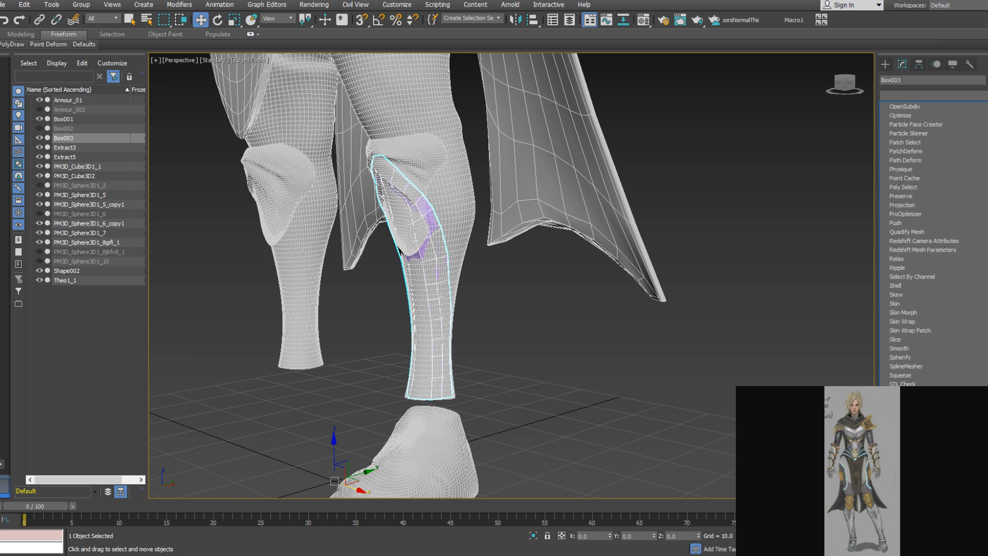
{"action": "left_click", "coordinate": [904, 456]}
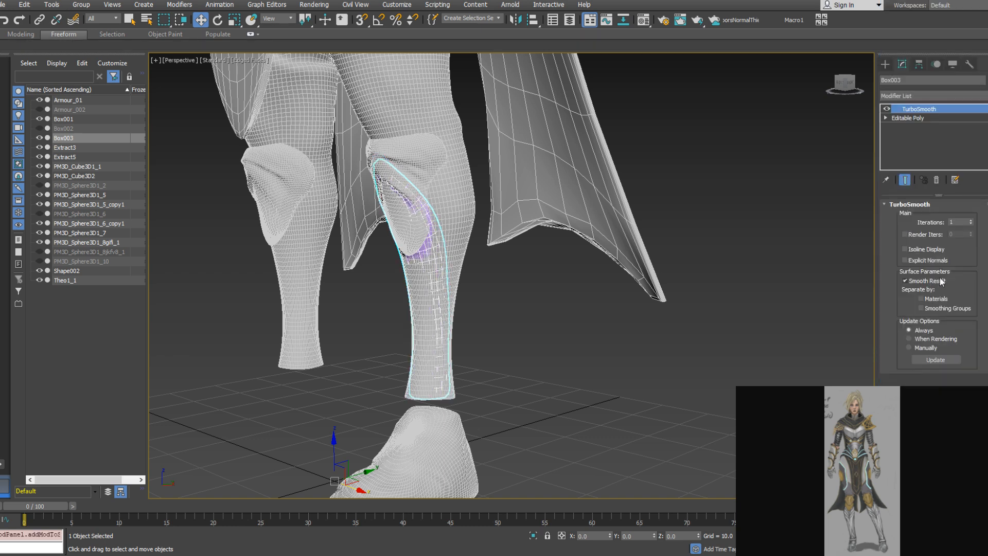
{"action": "left_click", "coordinate": [971, 220]}
{"action": "left_click", "coordinate": [921, 308]}
{"action": "middle_click_drag", "start_coordinate": [519, 266], "coordinate": [625, 282], "text": "alt"}
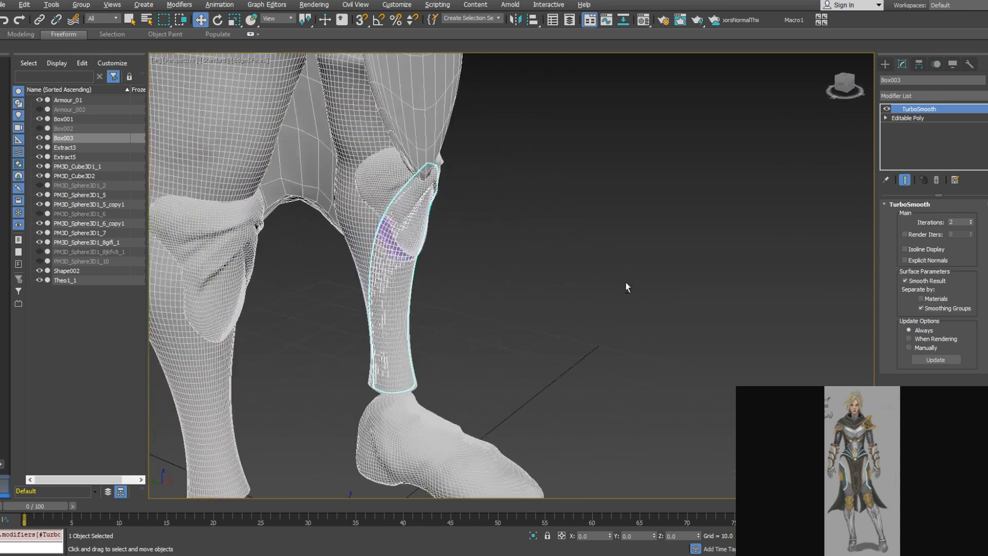
{"action": "middle_click_drag", "start_coordinate": [481, 262], "coordinate": [484, 255], "text": "alt"}
{"action": "scroll", "coordinate": [483, 255], "scroll_direction": "up", "scroll_amount": 3}
{"action": "middle_click_drag", "start_coordinate": [515, 216], "coordinate": [411, 198], "text": "alt"}
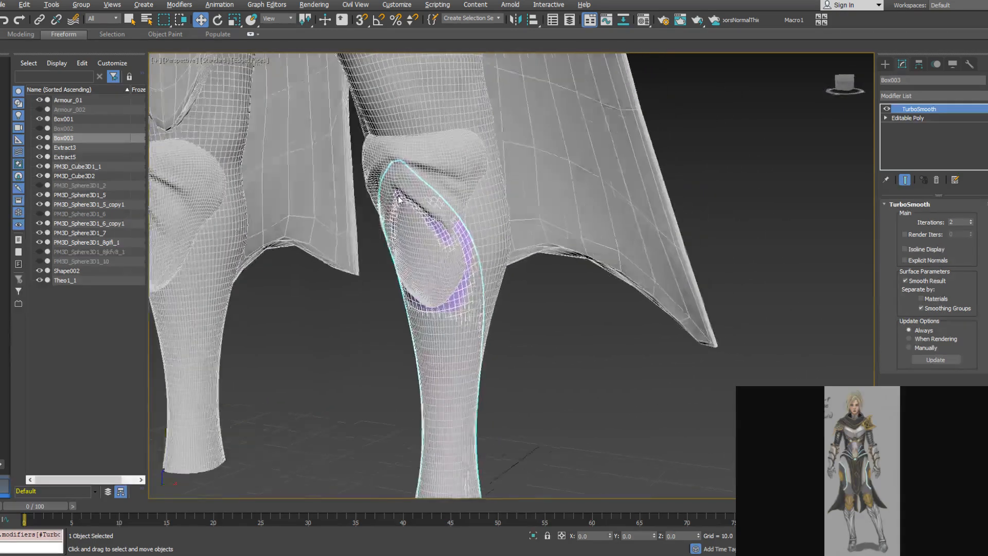
Add a second TurboSmooth modifier on top of the shin guard's stack
{"action": "left_click", "coordinate": [985, 96]}
{"action": "left_click", "coordinate": [985, 96]}
{"action": "left_click", "coordinate": [985, 96]}
{"action": "scroll", "coordinate": [985, 154], "scroll_direction": "down", "scroll_amount": 18}
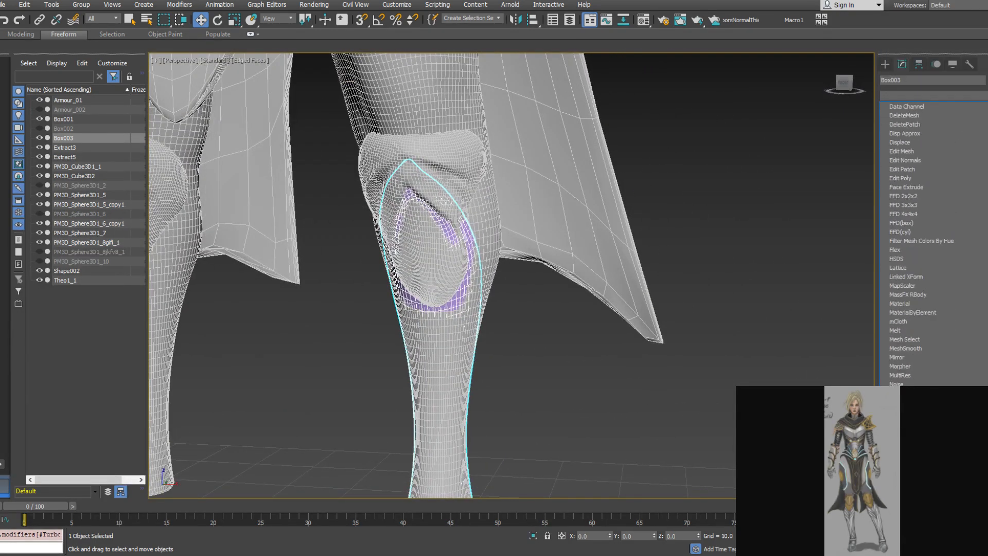
{"action": "key", "text": "Return"}
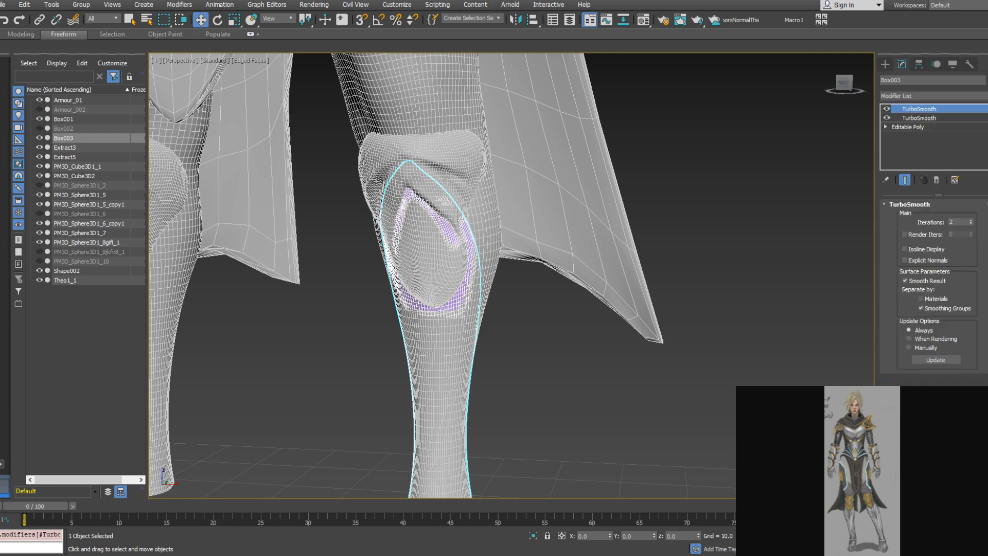
Collapse the shin guard's two TurboSmooth modifiers and convert the result to Editable Poly
{"action": "right_click", "coordinate": [937, 161]}
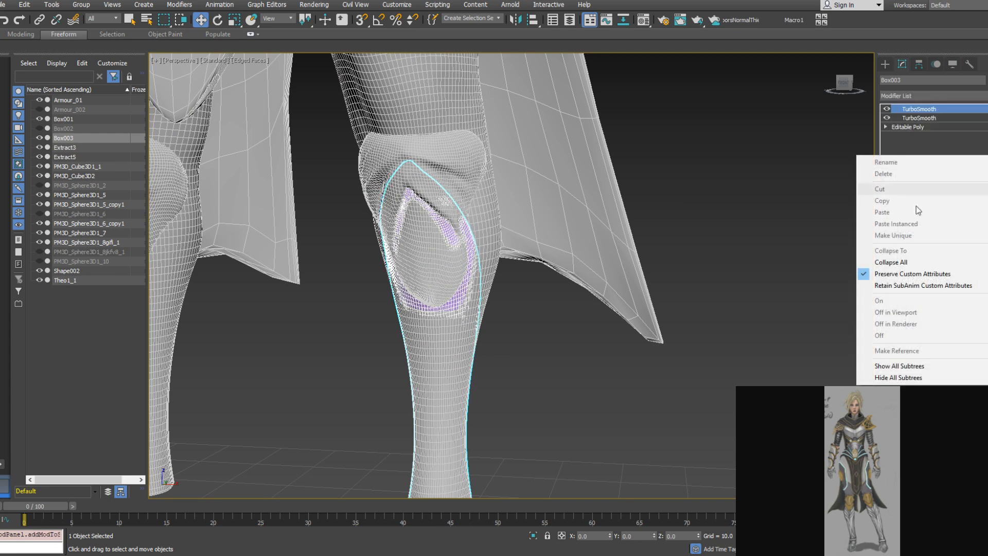
{"action": "left_click", "coordinate": [874, 261]}
{"action": "right_click", "coordinate": [920, 161]}
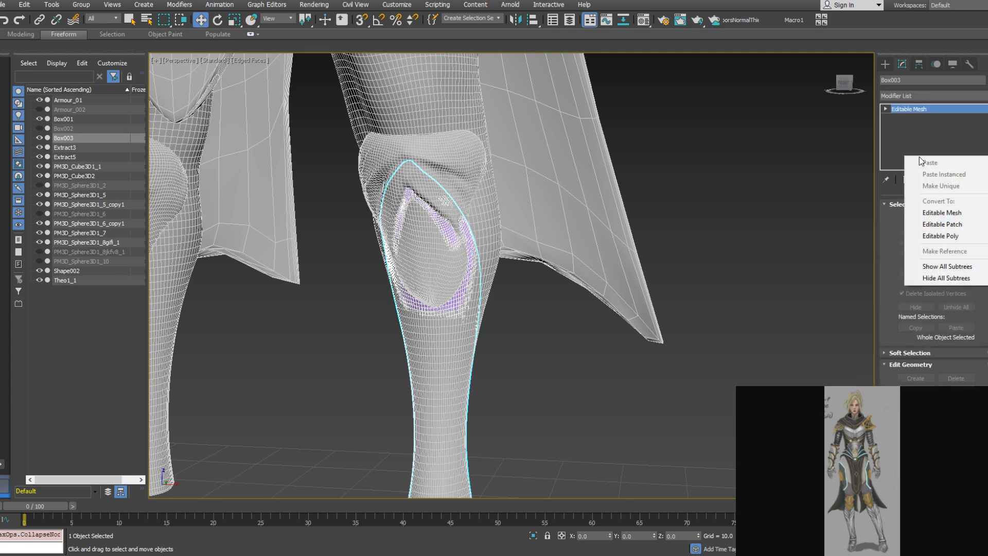
{"action": "left_click", "coordinate": [939, 236]}
Clone the shin guard as a second element of the same mesh, slightly offset from the original
{"action": "left_click", "coordinate": [960, 216]}
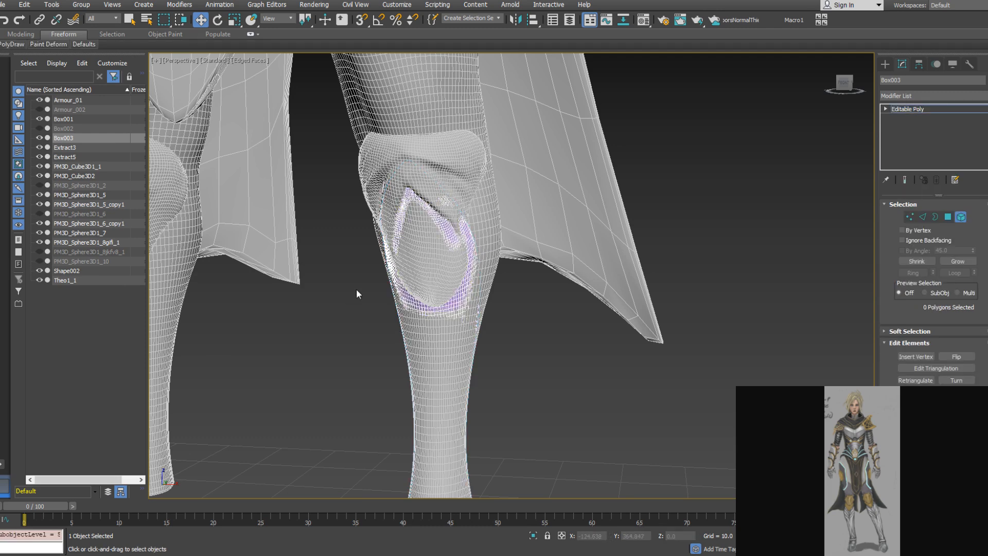
{"action": "left_click", "coordinate": [432, 319]}
{"action": "mouse_move", "coordinate": [432, 319]}
{"action": "middle_mouse_down", "text": "alt"}
{"action": "mouse_move", "coordinate": [422, 298]}
{"action": "mouse_move", "coordinate": [427, 311]}
{"action": "middle_mouse_up", "text": "alt"}
{"action": "left_click_drag", "start_coordinate": [427, 312], "coordinate": [448, 305], "text": "shift"}
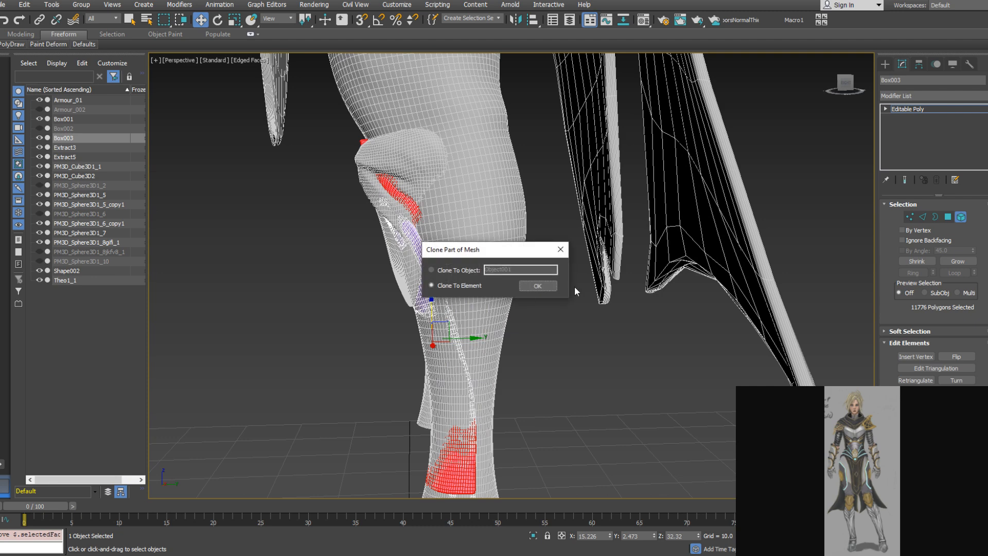
{"action": "left_click", "coordinate": [535, 286]}
{"action": "middle_click_drag", "start_coordinate": [530, 288], "coordinate": [621, 300], "text": "alt"}
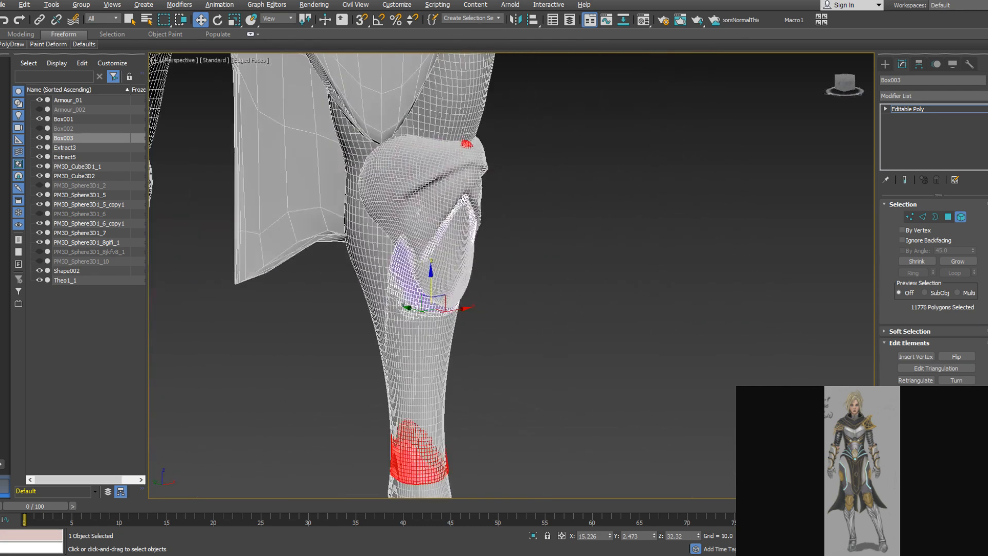
{"action": "left_click", "coordinate": [959, 220]}
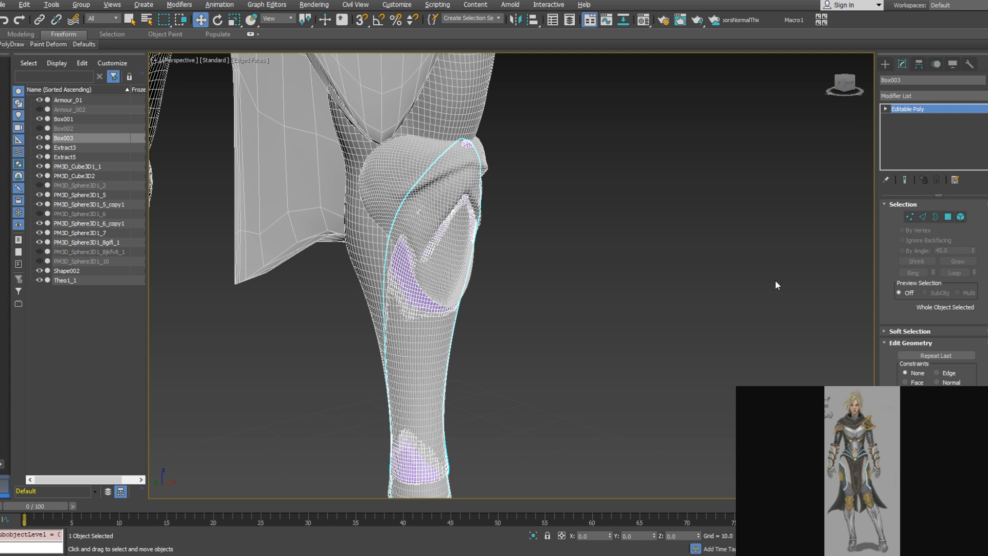
{"action": "middle_click_drag", "start_coordinate": [618, 240], "coordinate": [489, 196], "text": "alt"}
{"action": "scroll", "coordinate": [500, 216], "scroll_direction": "down", "scroll_amount": 3}
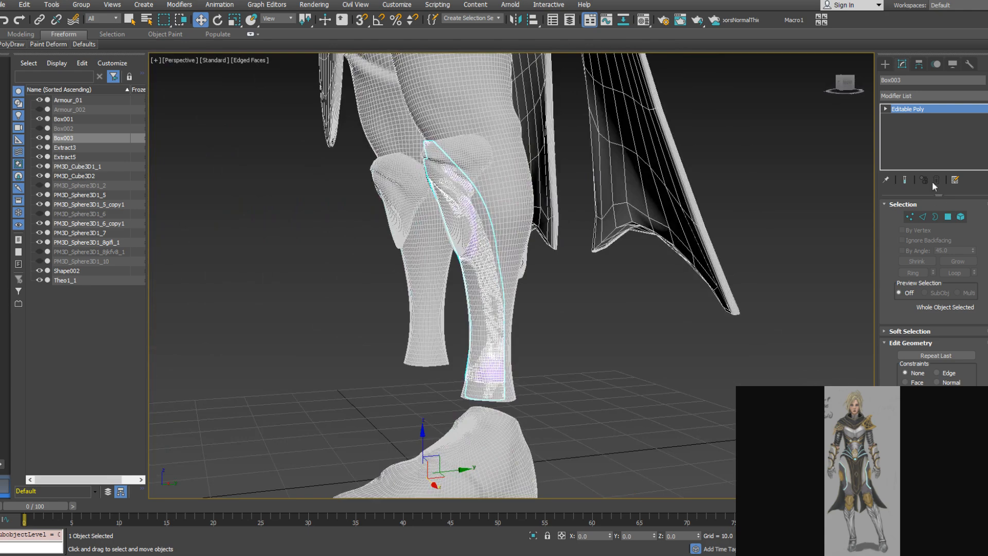
{"action": "key", "text": "5"}
{"action": "left_click", "coordinate": [962, 217]}
{"action": "middle_click_drag", "start_coordinate": [496, 313], "coordinate": [499, 350], "text": "alt"}
{"action": "middle_click_drag", "start_coordinate": [497, 353], "coordinate": [497, 307]}
{"action": "scroll", "coordinate": [499, 309], "scroll_direction": "up", "scroll_amount": 2}
{"action": "middle_click_drag", "start_coordinate": [499, 265], "coordinate": [502, 314]}
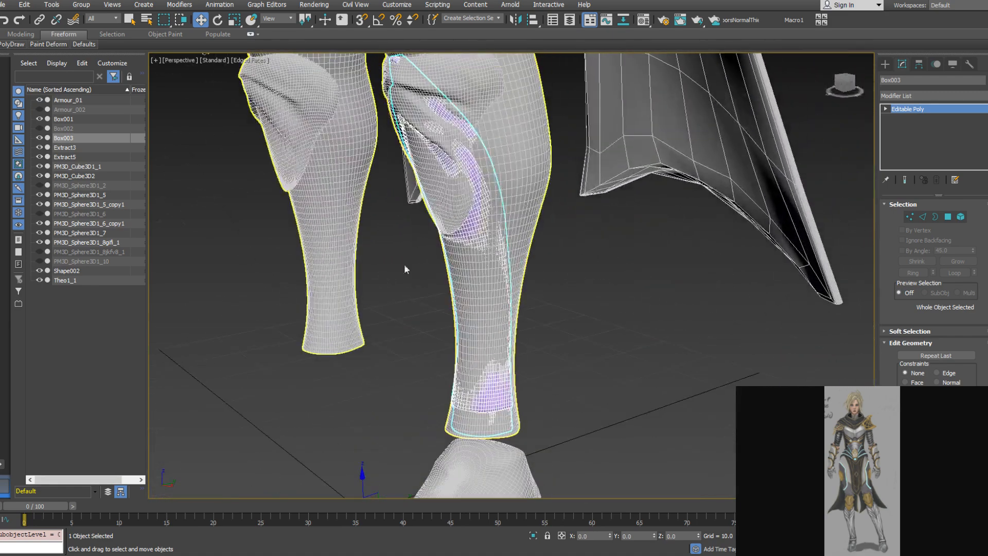
Export the two-layer shin guard as Boots2.obj into the Temp folder using the OBJ exporter
{"action": "left_click", "coordinate": [4, 4]}
{"action": "mouse_move", "coordinate": [83, 161]}
{"action": "left_click", "coordinate": [150, 181]}
{"action": "left_click", "coordinate": [194, 107]}
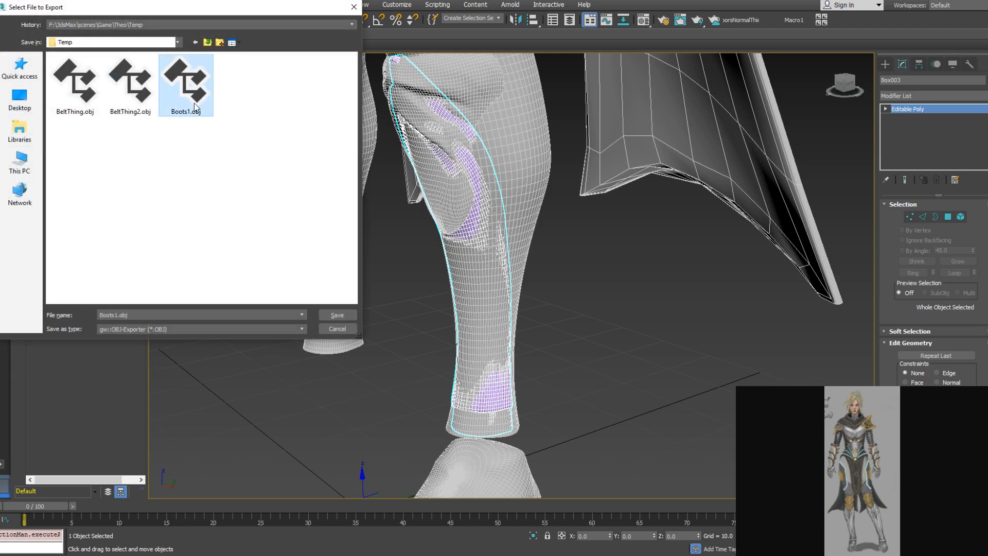
{"action": "double_click", "coordinate": [118, 316]}
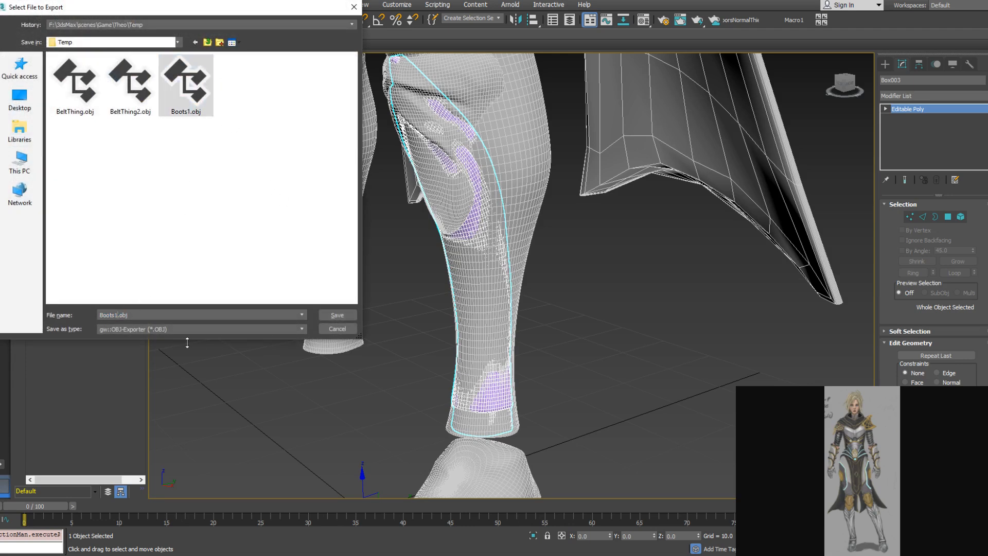
{"action": "type", "text": "Boots2"}
{"action": "key", "text": "Return"}
{"action": "left_click", "coordinate": [453, 363]}
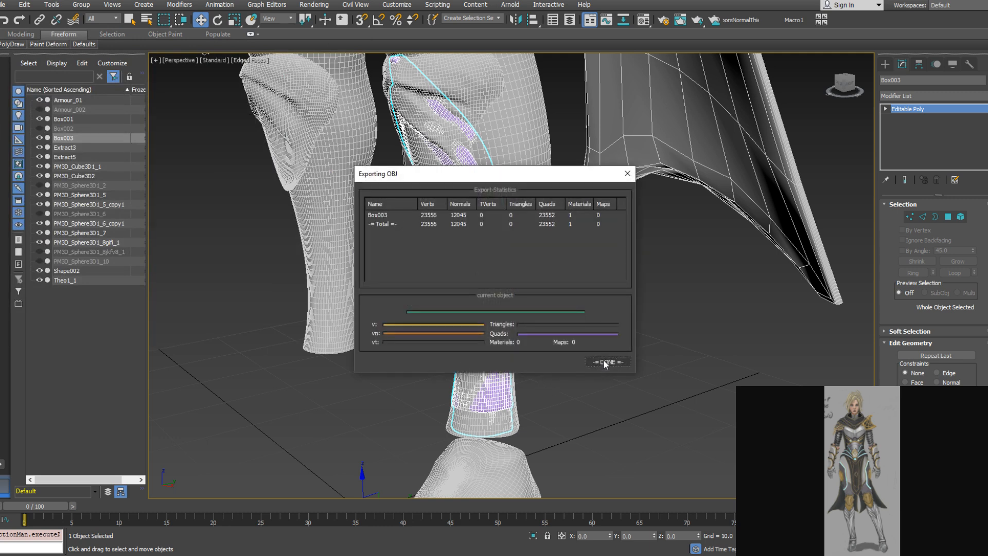
{"action": "left_click", "coordinate": [605, 362]}
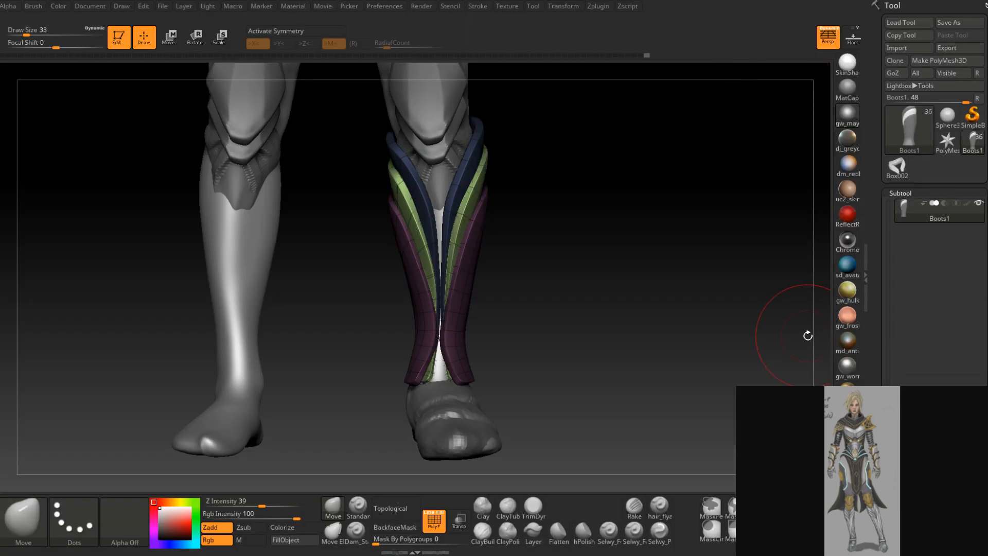
Switch to ZBrush and append a Sphere3D subtool as a placeholder for the shin guard
{"action": "left_click_drag", "start_coordinate": [653, 245], "coordinate": [595, 283]}
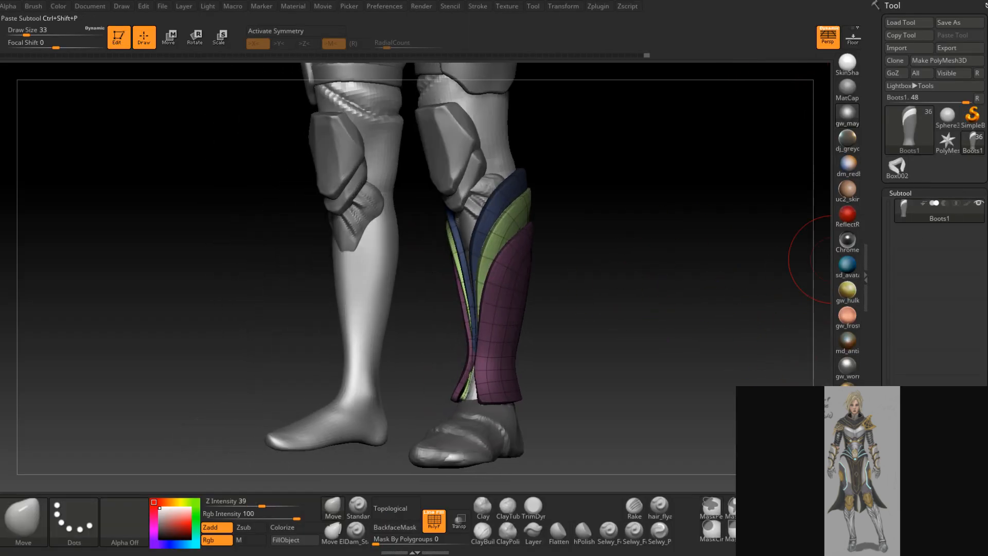
{"action": "left_click", "coordinate": [959, 462]}
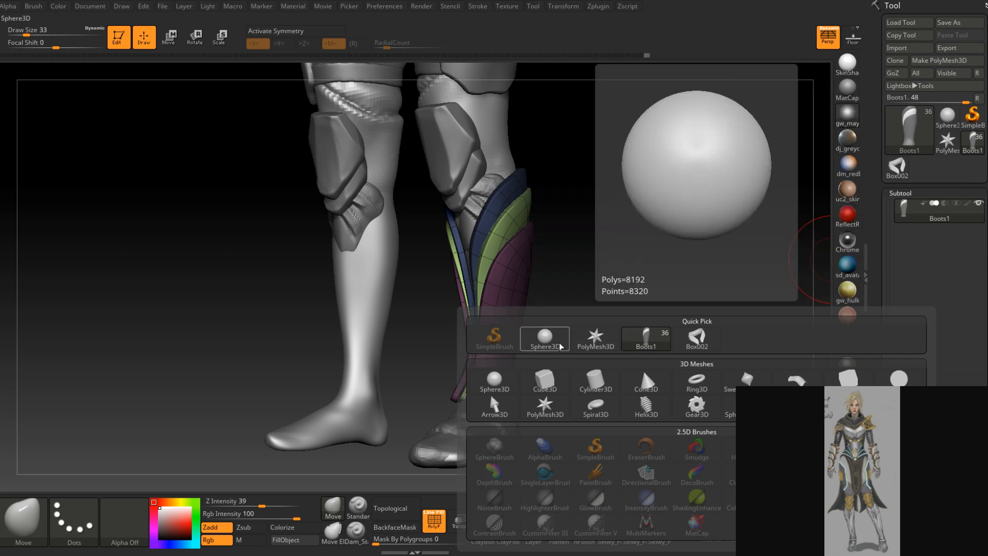
{"action": "left_click", "coordinate": [545, 337]}
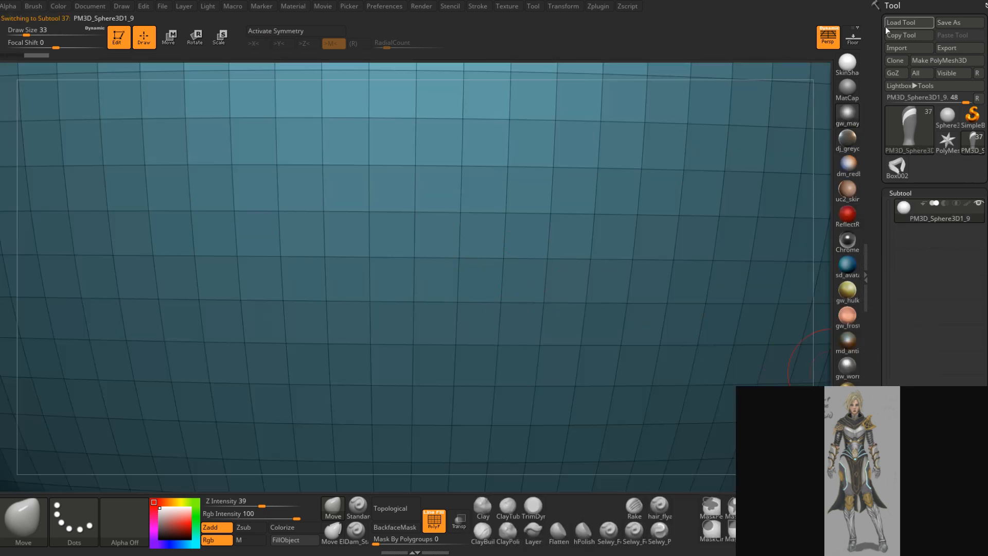
Import Boots2.obj from the Temp folder in place of the appended sphere
{"action": "left_click", "coordinate": [906, 48]}
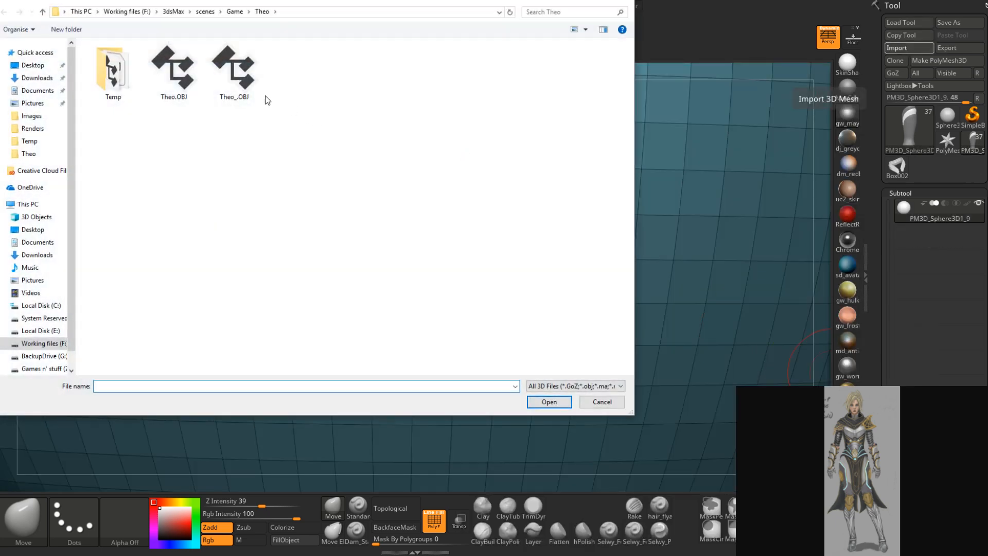
{"action": "double_click", "coordinate": [113, 72]}
{"action": "left_click", "coordinate": [290, 87]}
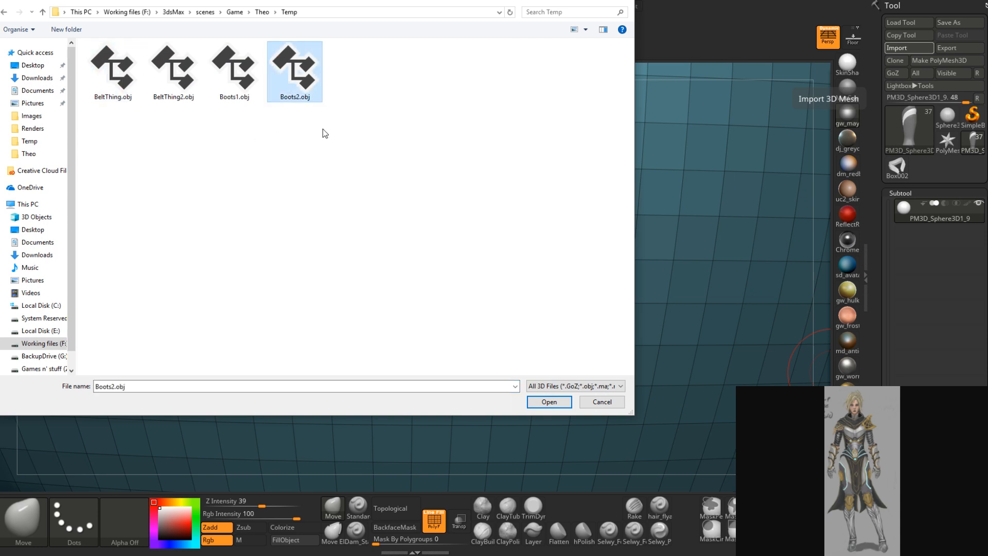
{"action": "left_click", "coordinate": [549, 401]}
{"action": "left_click_drag", "start_coordinate": [614, 291], "coordinate": [678, 305]}
{"action": "right_click_drag", "start_coordinate": [678, 305], "coordinate": [556, 309], "text": "alt"}
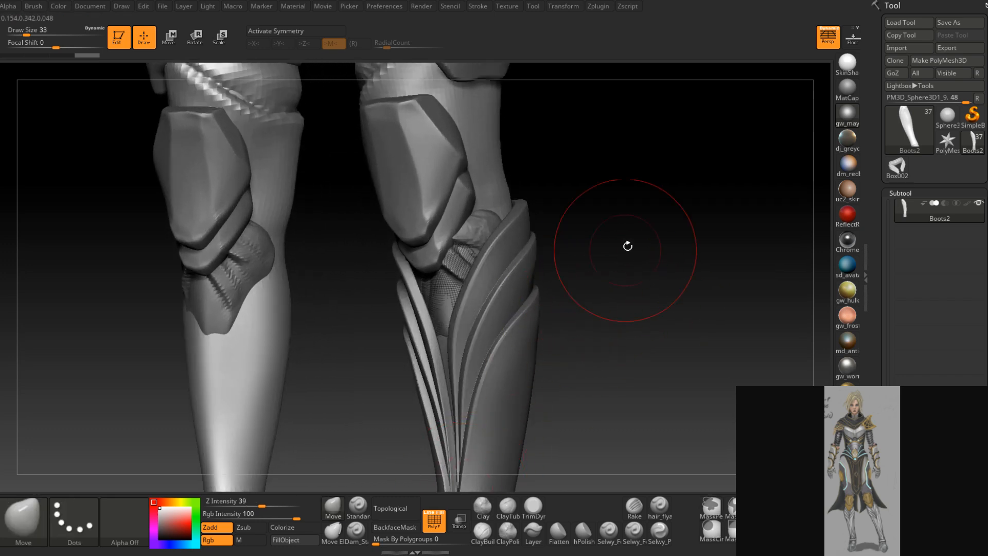
Hide the lower knee plate and kneecap subtools that cover the shin guard
{"action": "left_click", "coordinate": [463, 210], "text": "alt"}
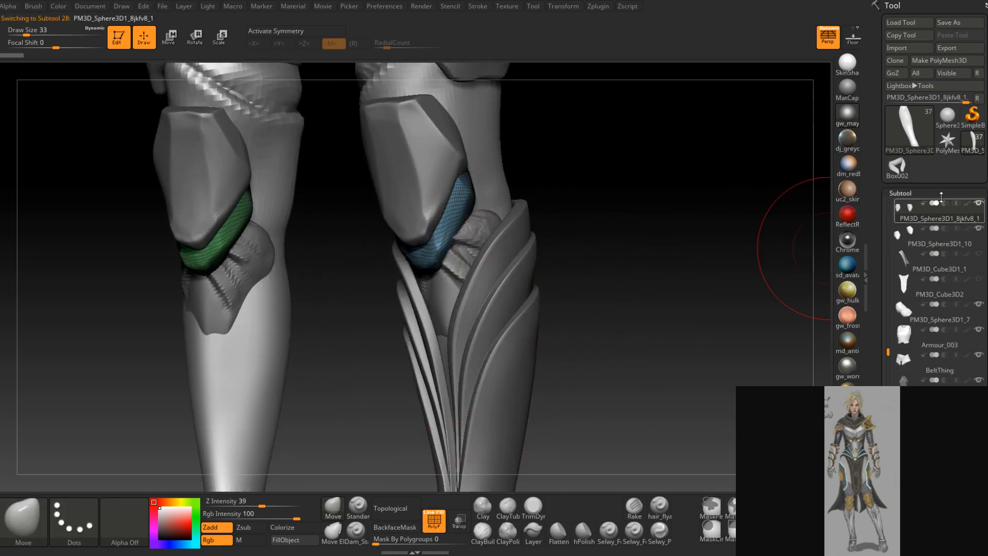
{"action": "left_click", "coordinate": [450, 198], "text": "alt"}
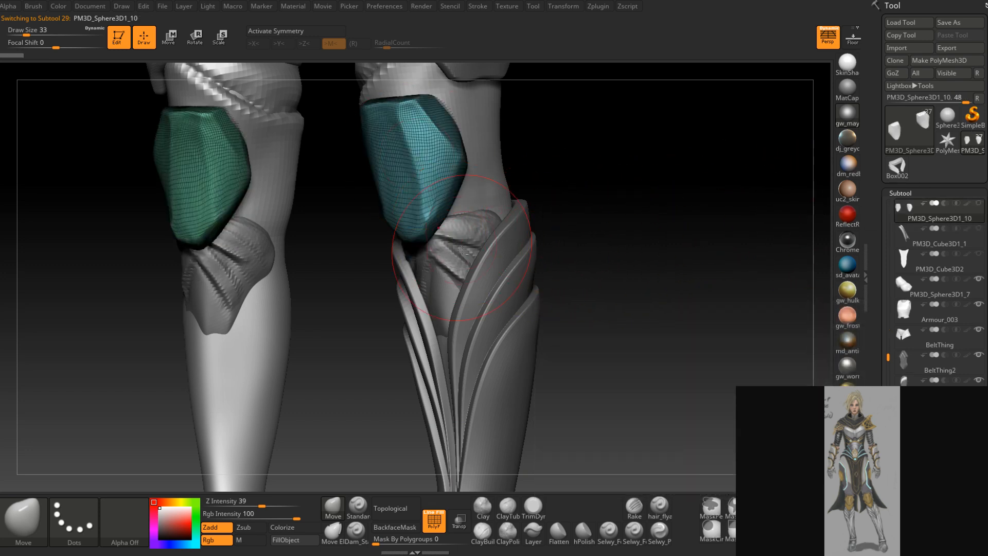
{"action": "left_click", "coordinate": [448, 288], "text": "alt"}
{"action": "left_click_drag", "start_coordinate": [606, 243], "coordinate": [650, 221]}
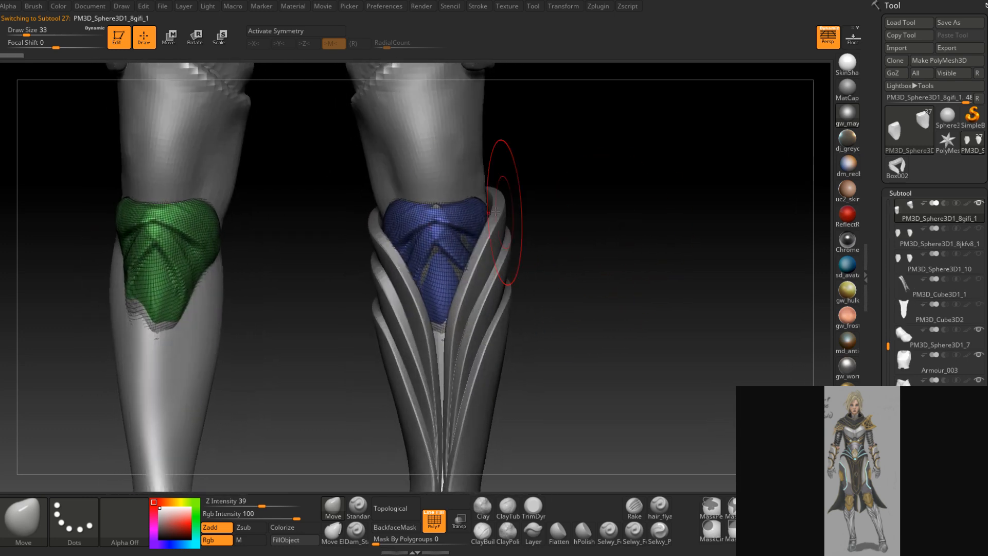
Select the Boots2 subtool and split its two layers into separate polygroups with Auto Groups
{"action": "left_click", "coordinate": [436, 207], "text": "alt"}
{"action": "left_click_drag", "start_coordinate": [575, 220], "coordinate": [573, 331]}
{"action": "left_click_drag", "start_coordinate": [884, 478], "coordinate": [884, 236]}
{"action": "left_click_drag", "start_coordinate": [884, 479], "coordinate": [861, 228]}
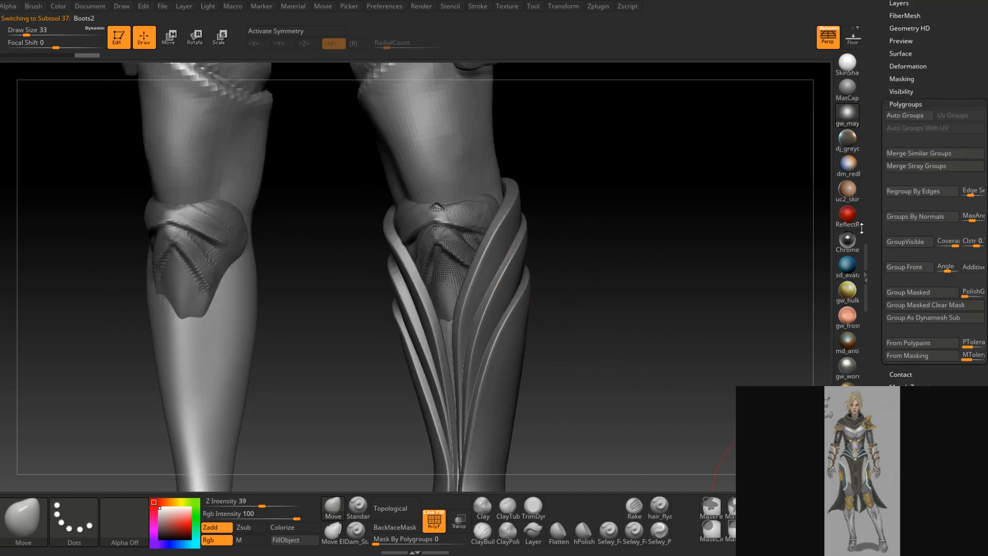
{"action": "left_click", "coordinate": [898, 117]}
{"action": "mouse_move", "coordinate": [650, 247]}
{"action": "left_mouse_down"}
{"action": "mouse_move", "coordinate": [633, 241]}
{"action": "mouse_move", "coordinate": [643, 256]}
{"action": "left_mouse_up"}
{"action": "left_click_drag", "start_coordinate": [663, 259], "coordinate": [554, 307]}
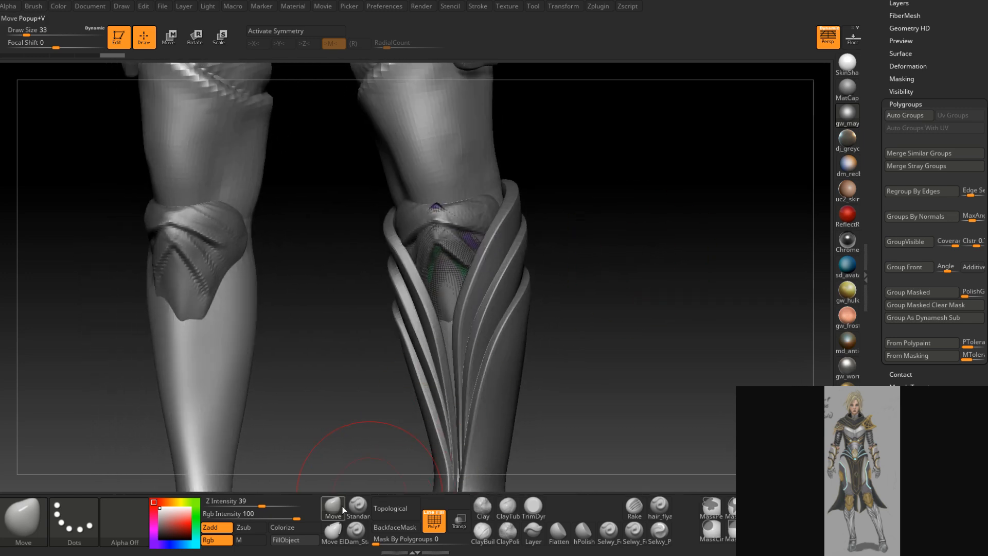
{"action": "key", "text": "ctrl+shift"}
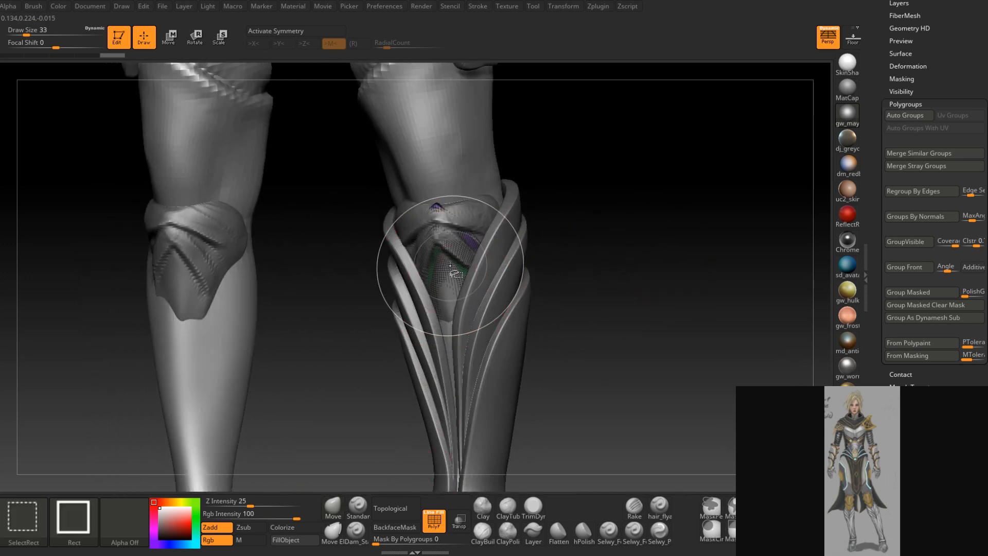
Hide the folded knee wrap subtool and reselect Boots2
{"action": "left_click", "coordinate": [494, 211], "text": "alt"}
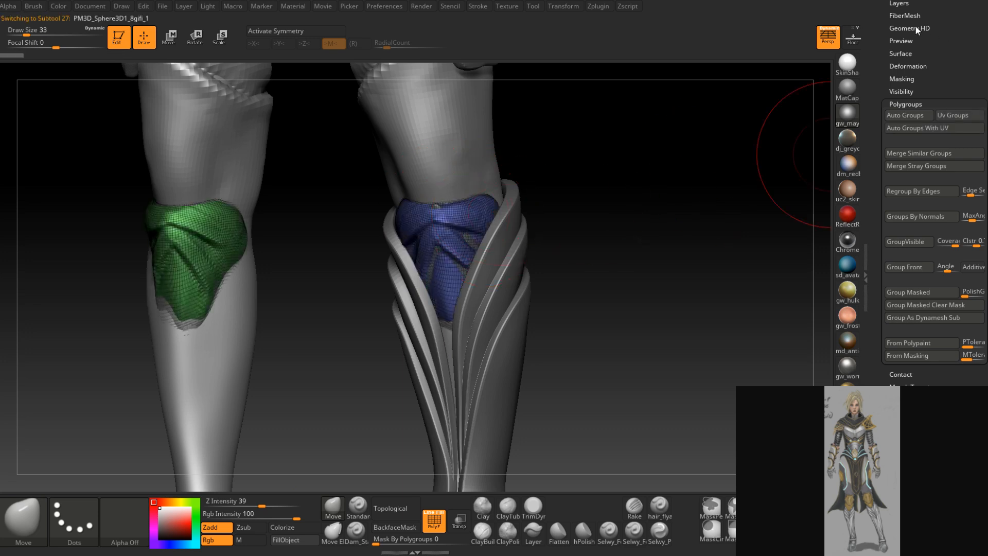
{"action": "scroll", "coordinate": [885, 48], "scroll_direction": "up", "scroll_amount": 4}
{"action": "left_click", "coordinate": [905, 58]}
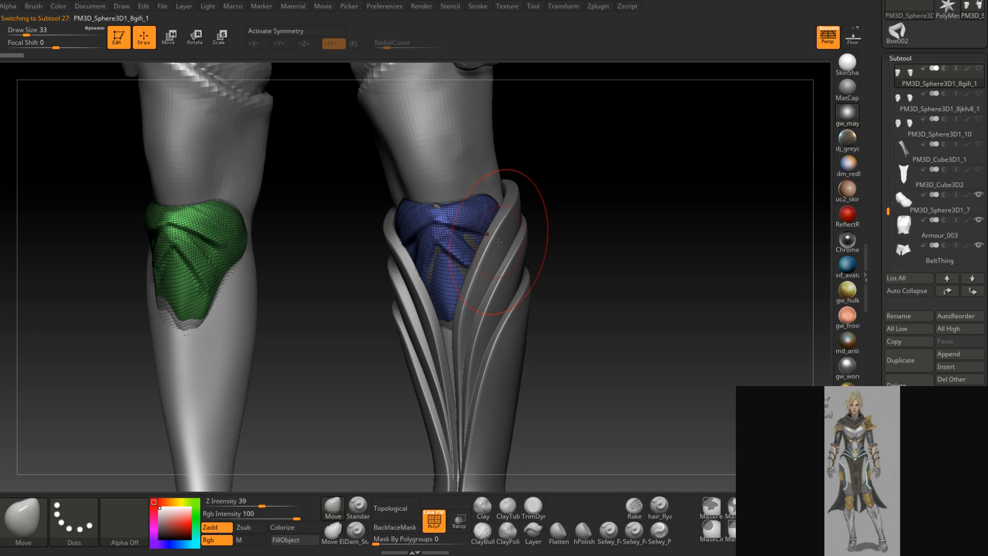
{"action": "left_click", "coordinate": [476, 246], "text": "alt"}
{"action": "mouse_move", "coordinate": [596, 240]}
{"action": "left_mouse_down"}
{"action": "mouse_move", "coordinate": [572, 245]}
{"action": "mouse_move", "coordinate": [620, 254]}
{"action": "mouse_move", "coordinate": [558, 251]}
{"action": "left_mouse_up"}
{"action": "left_click", "coordinate": [445, 258], "text": "ctrl+shift"}
{"action": "left_click", "coordinate": [604, 275], "text": "ctrl"}
{"action": "left_click", "coordinate": [608, 276], "text": "ctrl+shift"}
{"action": "left_click", "coordinate": [621, 274], "text": "ctrl"}
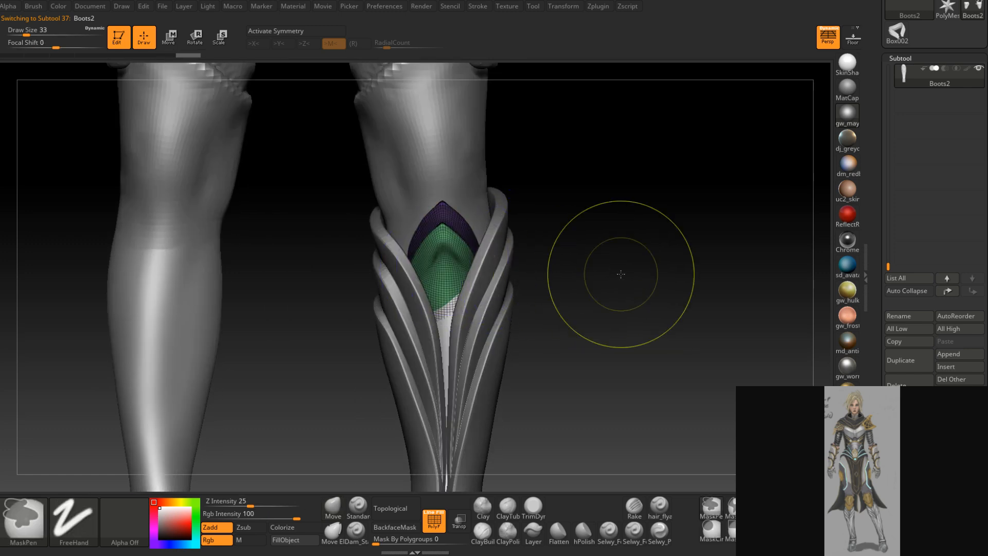
{"action": "left_click_drag", "start_coordinate": [644, 285], "coordinate": [700, 278], "text": "ctrl"}
Reconstruct the lower subdivision levels of Boots2, return it to level 4 and enable Smt
{"action": "left_click", "coordinate": [904, 494]}
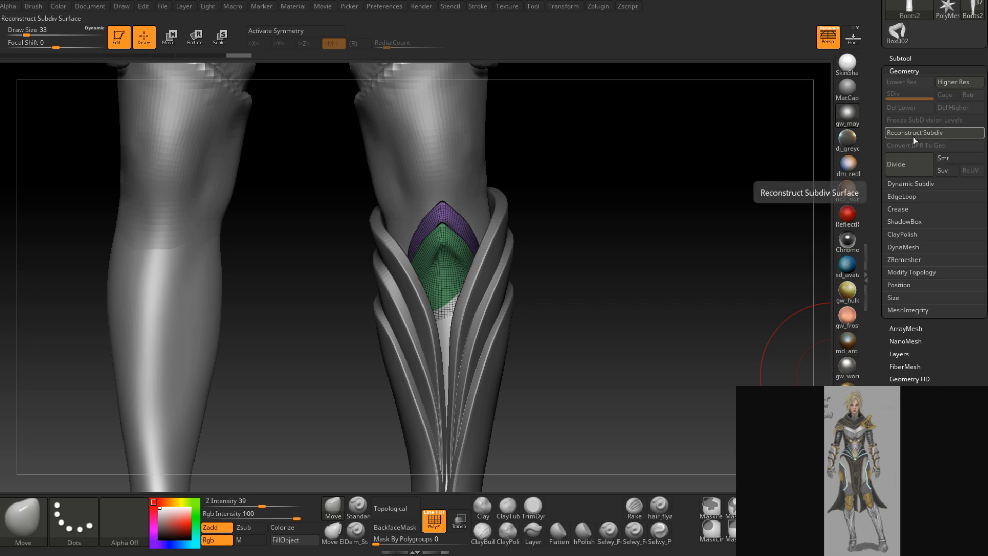
{"action": "left_click", "coordinate": [914, 134]}
{"action": "left_click", "coordinate": [914, 134]}
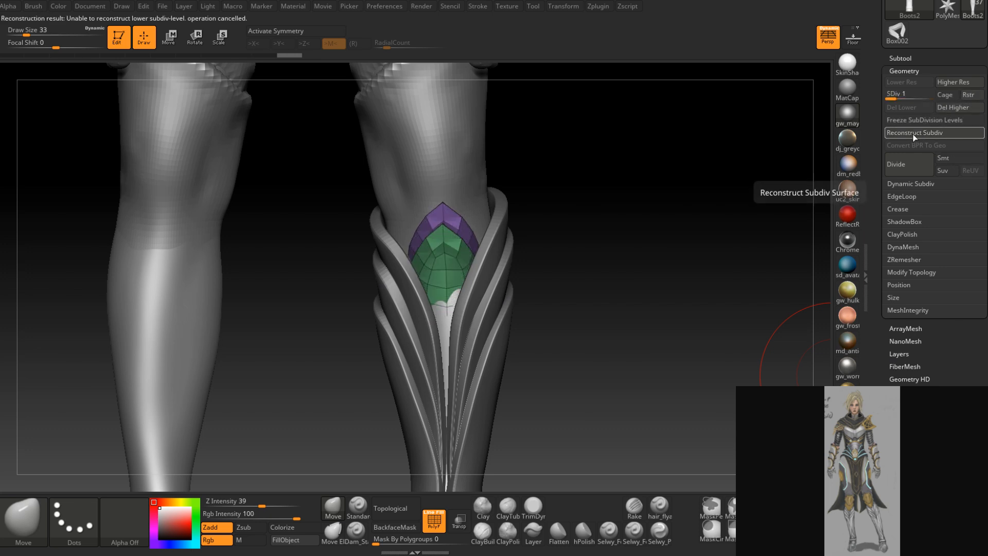
{"action": "left_click_drag", "start_coordinate": [892, 98], "coordinate": [940, 102]}
{"action": "left_click", "coordinate": [964, 161]}
{"action": "left_click_drag", "start_coordinate": [559, 251], "coordinate": [476, 252]}
{"action": "left_click", "coordinate": [455, 247], "text": "ctrl+shift"}
{"action": "left_click", "coordinate": [612, 284], "text": "ctrl"}
{"action": "left_click", "coordinate": [625, 284], "text": "ctrl+shift"}
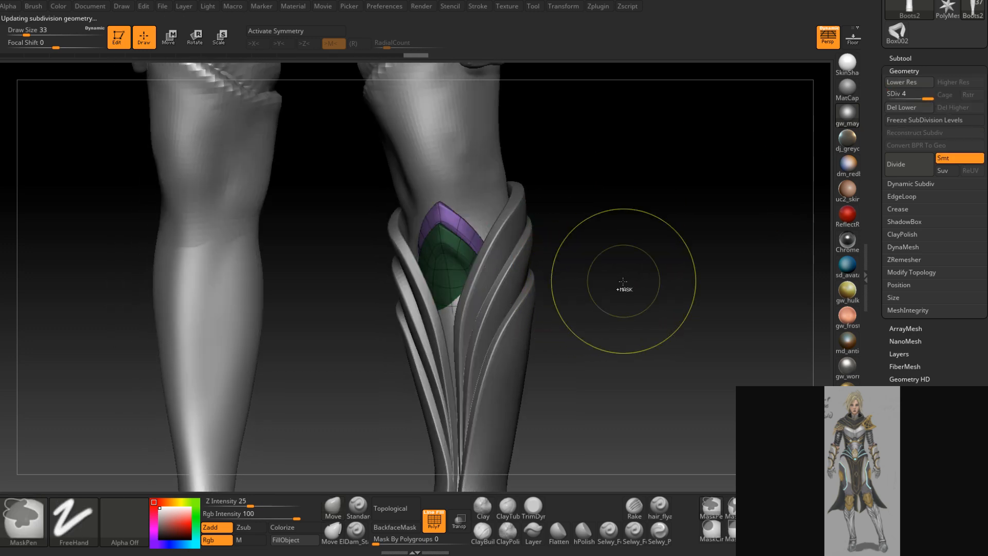
{"action": "mouse_move", "coordinate": [622, 282]}
{"action": "left_mouse_down"}
{"action": "mouse_move", "coordinate": [659, 280]}
{"action": "mouse_move", "coordinate": [601, 271]}
{"action": "mouse_move", "coordinate": [595, 281]}
{"action": "left_mouse_up"}
{"action": "right_click_drag", "start_coordinate": [595, 281], "coordinate": [621, 310], "text": "ctrl"}
{"action": "mouse_move", "coordinate": [620, 310]}
{"action": "left_mouse_down", "text": "ctrl"}
{"action": "mouse_move", "coordinate": [645, 282]}
{"action": "mouse_move", "coordinate": [607, 298]}
{"action": "mouse_move", "coordinate": [541, 264]}
{"action": "left_mouse_up", "text": "ctrl"}
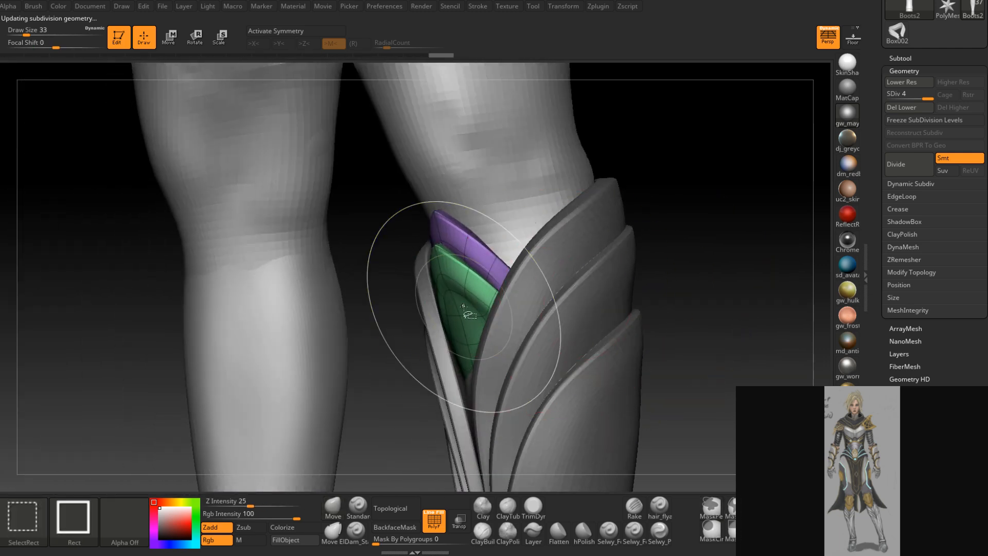
Lower Boots2 to subdivision level 1 and mask the purple layer, leaving the green one editable
{"action": "key", "text": "shift+d"}
{"action": "key", "text": "shift+d"}
{"action": "key", "text": "shift+d"}
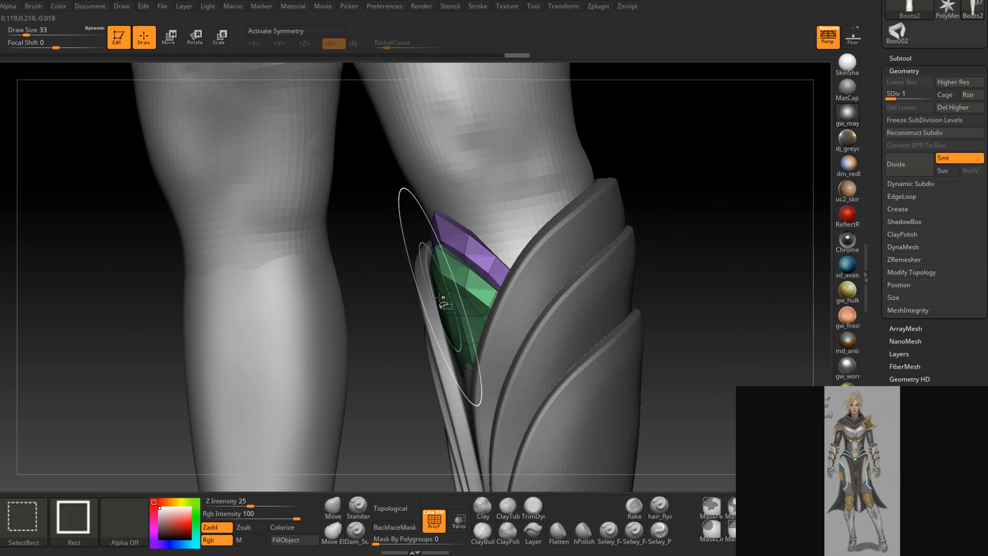
{"action": "left_click", "coordinate": [451, 297], "text": "ctrl+shift"}
{"action": "left_click", "coordinate": [734, 276], "text": "ctrl+shift"}
{"action": "mouse_move", "coordinate": [696, 284]}
{"action": "left_mouse_down"}
{"action": "mouse_move", "coordinate": [731, 294]}
{"action": "mouse_move", "coordinate": [659, 196]}
{"action": "mouse_move", "coordinate": [530, 211]}
{"action": "left_mouse_up"}
Turn on transparency and pull the green layer's lower end down to the boot's ankle hem using the Move brush at Draw Size 83
{"action": "left_click", "coordinate": [459, 521]}
{"action": "left_click_drag", "start_coordinate": [391, 288], "coordinate": [400, 270]}
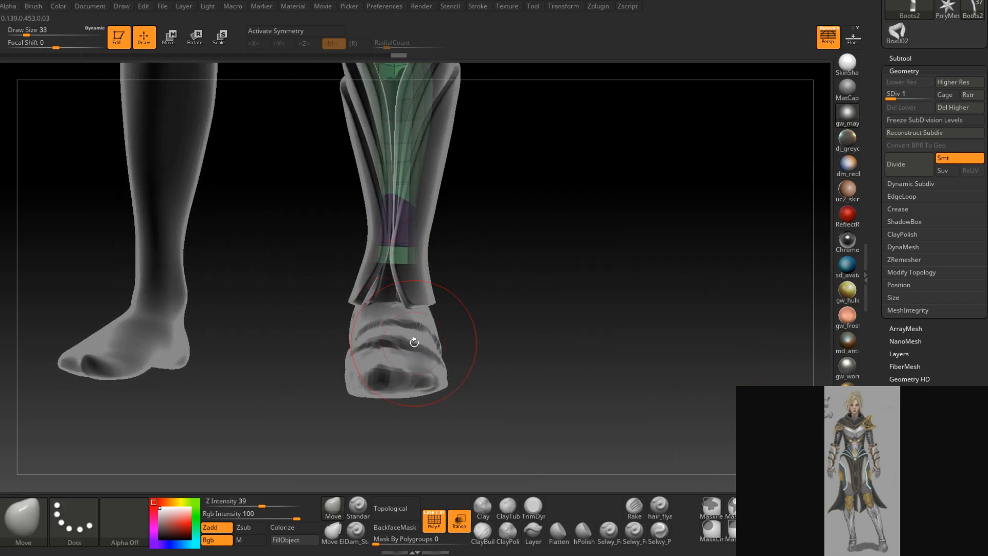
{"action": "mouse_move", "coordinate": [414, 343]}
{"action": "left_mouse_down"}
{"action": "mouse_move", "coordinate": [426, 267]}
{"action": "mouse_move", "coordinate": [459, 267]}
{"action": "left_mouse_up"}
{"action": "key", "text": "space"}
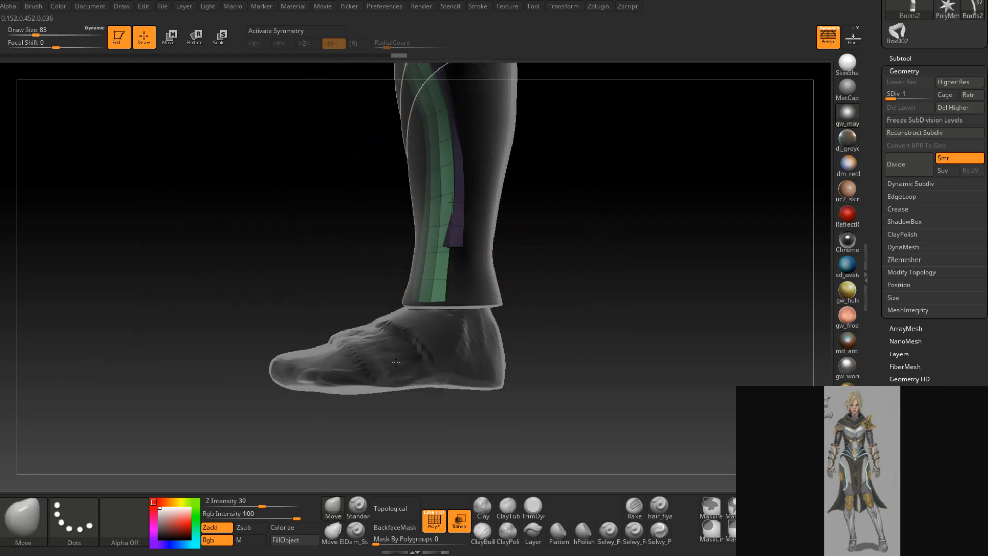
{"action": "left_click_drag", "start_coordinate": [397, 356], "coordinate": [452, 301]}
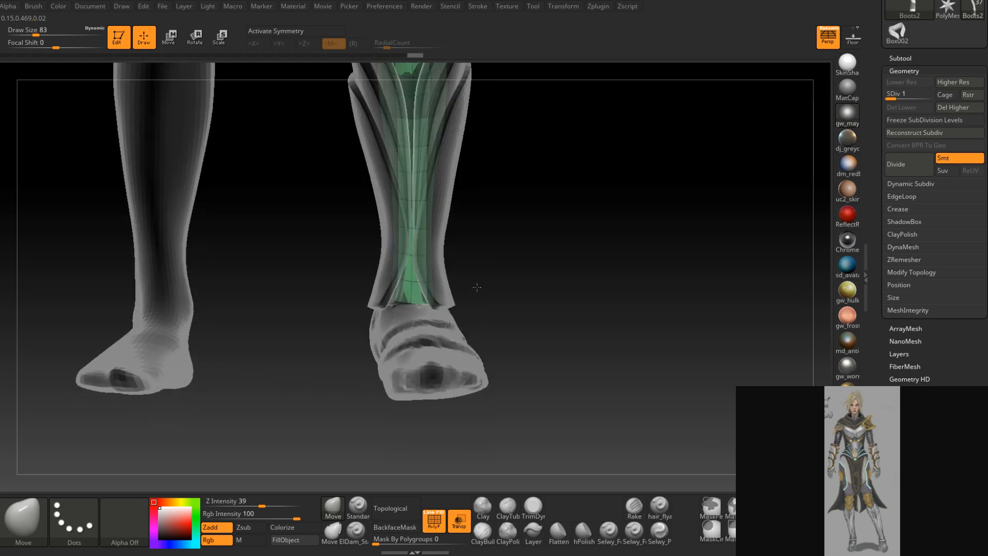
Turn off transparency and fit the green layer against the front of the shin using the Move brush
{"action": "left_click", "coordinate": [459, 526]}
{"action": "mouse_move", "coordinate": [448, 331]}
{"action": "right_mouse_down"}
{"action": "mouse_move", "coordinate": [422, 296]}
{"action": "mouse_move", "coordinate": [416, 305]}
{"action": "mouse_move", "coordinate": [455, 291]}
{"action": "right_mouse_up"}
{"action": "key", "text": "space"}
{"action": "left_click_drag", "start_coordinate": [407, 310], "coordinate": [397, 309]}
{"action": "mouse_move", "coordinate": [387, 314]}
{"action": "right_mouse_down"}
{"action": "mouse_move", "coordinate": [401, 336]}
{"action": "mouse_move", "coordinate": [360, 318]}
{"action": "right_mouse_up"}
{"action": "mouse_move", "coordinate": [427, 319]}
{"action": "right_mouse_down"}
{"action": "mouse_move", "coordinate": [396, 320]}
{"action": "mouse_move", "coordinate": [387, 294]}
{"action": "mouse_move", "coordinate": [404, 250]}
{"action": "mouse_move", "coordinate": [452, 203]}
{"action": "mouse_move", "coordinate": [465, 327]}
{"action": "mouse_move", "coordinate": [450, 216]}
{"action": "mouse_move", "coordinate": [404, 259]}
{"action": "right_mouse_up"}
{"action": "key", "text": "space"}
{"action": "left_click_drag", "start_coordinate": [402, 259], "coordinate": [417, 252]}
{"action": "left_click_drag", "start_coordinate": [393, 206], "coordinate": [387, 208]}
{"action": "mouse_move", "coordinate": [393, 208]}
{"action": "right_mouse_down"}
{"action": "mouse_move", "coordinate": [406, 263]}
{"action": "mouse_move", "coordinate": [398, 282]}
{"action": "right_mouse_up"}
{"action": "key", "text": "space"}
{"action": "left_click_drag", "start_coordinate": [405, 278], "coordinate": [399, 272]}
Refine the green layer's fit beneath the side plates with the Move brush at Draw Size 71, using transparency temporarily
{"action": "left_click", "coordinate": [459, 519]}
{"action": "right_click_drag", "start_coordinate": [463, 401], "coordinate": [411, 293]}
{"action": "key", "text": "space"}
{"action": "left_click_drag", "start_coordinate": [410, 296], "coordinate": [409, 299]}
{"action": "mouse_move", "coordinate": [400, 307]}
{"action": "right_mouse_down"}
{"action": "mouse_move", "coordinate": [387, 256]}
{"action": "mouse_move", "coordinate": [379, 289]}
{"action": "mouse_move", "coordinate": [448, 302]}
{"action": "mouse_move", "coordinate": [450, 422]}
{"action": "right_mouse_up"}
{"action": "key", "text": "space"}
{"action": "key", "text": "shift"}
{"action": "left_click", "coordinate": [459, 521]}
{"action": "mouse_move", "coordinate": [461, 371]}
{"action": "right_mouse_down"}
{"action": "mouse_move", "coordinate": [446, 383]}
{"action": "mouse_move", "coordinate": [431, 343]}
{"action": "mouse_move", "coordinate": [350, 314]}
{"action": "right_mouse_up"}
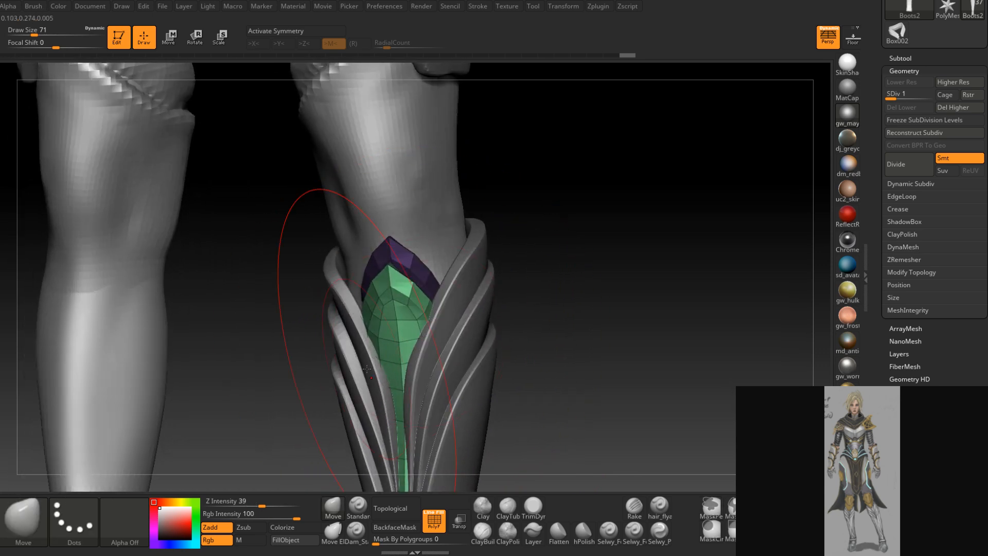
Adjust the green layer's narrow lower end between the side plates above the ankle with smaller Move strokes, around Draw Size 31
{"action": "mouse_move", "coordinate": [972, 11]}
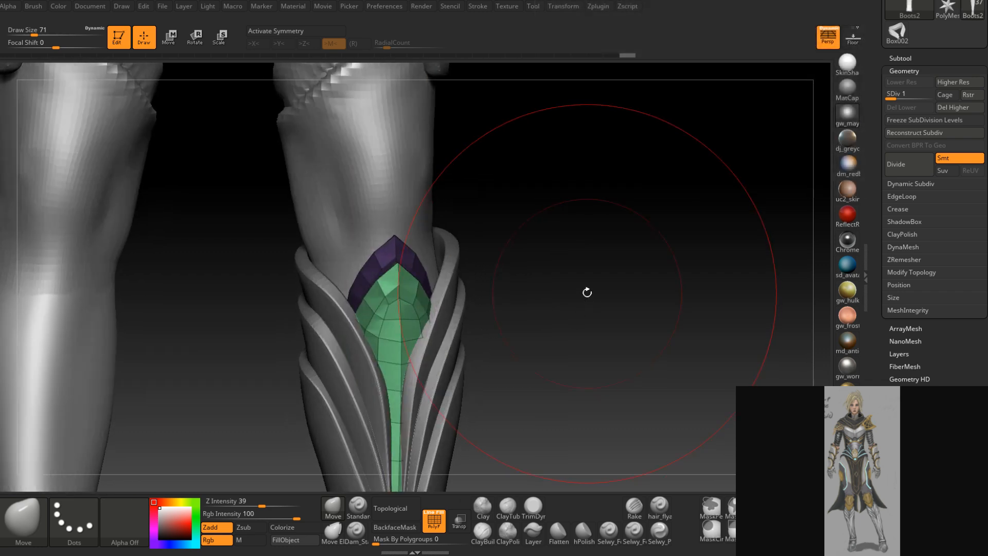
{"action": "mouse_move", "coordinate": [485, 343]}
{"action": "right_mouse_down"}
{"action": "mouse_move", "coordinate": [413, 328]}
{"action": "mouse_move", "coordinate": [417, 343]}
{"action": "mouse_move", "coordinate": [446, 329]}
{"action": "mouse_move", "coordinate": [458, 340]}
{"action": "mouse_move", "coordinate": [449, 263]}
{"action": "right_mouse_up"}
{"action": "mouse_move", "coordinate": [521, 242]}
{"action": "right_mouse_down"}
{"action": "mouse_move", "coordinate": [463, 267]}
{"action": "mouse_move", "coordinate": [422, 337]}
{"action": "right_mouse_up"}
{"action": "key", "text": "space"}
{"action": "left_click_drag", "start_coordinate": [417, 341], "coordinate": [415, 342]}
{"action": "mouse_move", "coordinate": [414, 341]}
{"action": "right_mouse_down"}
{"action": "mouse_move", "coordinate": [424, 345]}
{"action": "mouse_move", "coordinate": [407, 353]}
{"action": "mouse_move", "coordinate": [408, 363]}
{"action": "mouse_move", "coordinate": [446, 330]}
{"action": "mouse_move", "coordinate": [397, 356]}
{"action": "mouse_move", "coordinate": [437, 283]}
{"action": "mouse_move", "coordinate": [429, 320]}
{"action": "mouse_move", "coordinate": [432, 312]}
{"action": "right_mouse_up"}
{"action": "key", "text": "space"}
{"action": "left_click_drag", "start_coordinate": [431, 310], "coordinate": [427, 309]}
{"action": "right_click_drag", "start_coordinate": [430, 309], "coordinate": [463, 328]}
{"action": "key", "text": "space"}
{"action": "left_click_drag", "start_coordinate": [464, 328], "coordinate": [459, 330]}
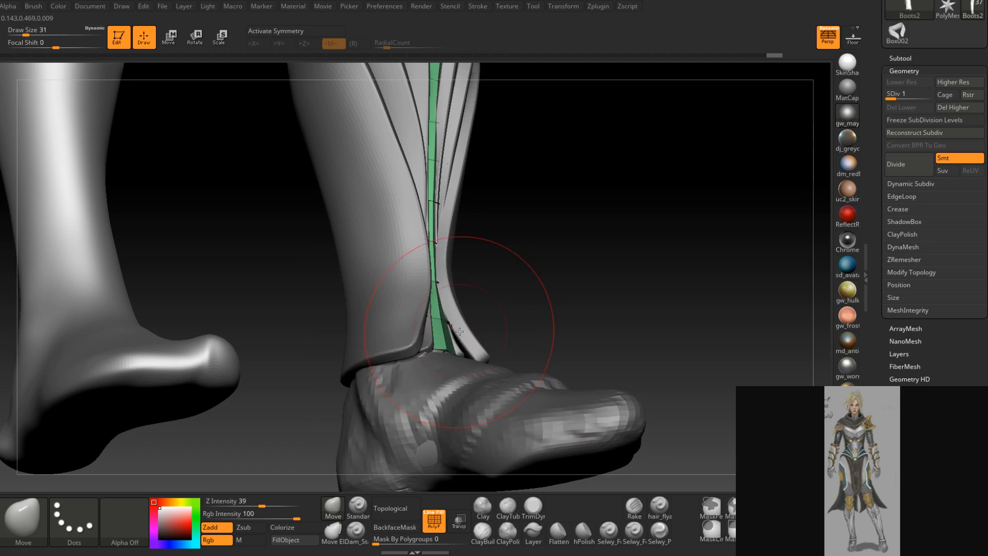
{"action": "right_click_drag", "start_coordinate": [460, 322], "coordinate": [456, 262]}
{"action": "key", "text": "space"}
{"action": "left_click_drag", "start_coordinate": [456, 256], "coordinate": [459, 258]}
{"action": "mouse_move", "coordinate": [486, 236]}
{"action": "right_mouse_down"}
{"action": "mouse_move", "coordinate": [387, 243]}
{"action": "mouse_move", "coordinate": [366, 219]}
{"action": "mouse_move", "coordinate": [414, 247]}
{"action": "mouse_move", "coordinate": [478, 251]}
{"action": "mouse_move", "coordinate": [452, 248]}
{"action": "mouse_move", "coordinate": [478, 228]}
{"action": "mouse_move", "coordinate": [482, 202]}
{"action": "mouse_move", "coordinate": [477, 249]}
{"action": "mouse_move", "coordinate": [492, 238]}
{"action": "mouse_move", "coordinate": [476, 249]}
{"action": "right_mouse_up"}
{"action": "key", "text": "bracketleft"}
Invert the mask to free the purple layer and pull its peak toward the knee using the Move brush at Draw Size 44
{"action": "left_click", "coordinate": [507, 229], "text": "ctrl"}
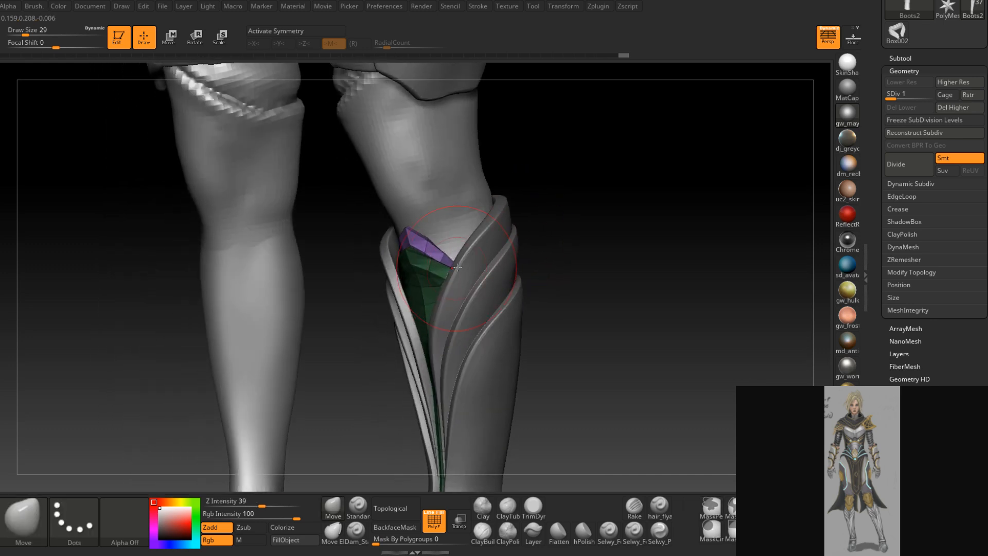
{"action": "key", "text": "space"}
{"action": "left_click_drag", "start_coordinate": [460, 268], "coordinate": [466, 268]}
{"action": "right_click_drag", "start_coordinate": [470, 268], "coordinate": [459, 266]}
{"action": "mouse_move", "coordinate": [512, 225]}
{"action": "right_mouse_down"}
{"action": "mouse_move", "coordinate": [459, 274]}
{"action": "mouse_move", "coordinate": [405, 277]}
{"action": "mouse_move", "coordinate": [393, 257]}
{"action": "mouse_move", "coordinate": [435, 225]}
{"action": "right_mouse_up"}
{"action": "left_click_drag", "start_coordinate": [435, 225], "coordinate": [437, 227]}
{"action": "right_click_drag", "start_coordinate": [546, 232], "coordinate": [440, 236]}
{"action": "key", "text": "s"}
{"action": "left_click_drag", "start_coordinate": [440, 235], "coordinate": [437, 235]}
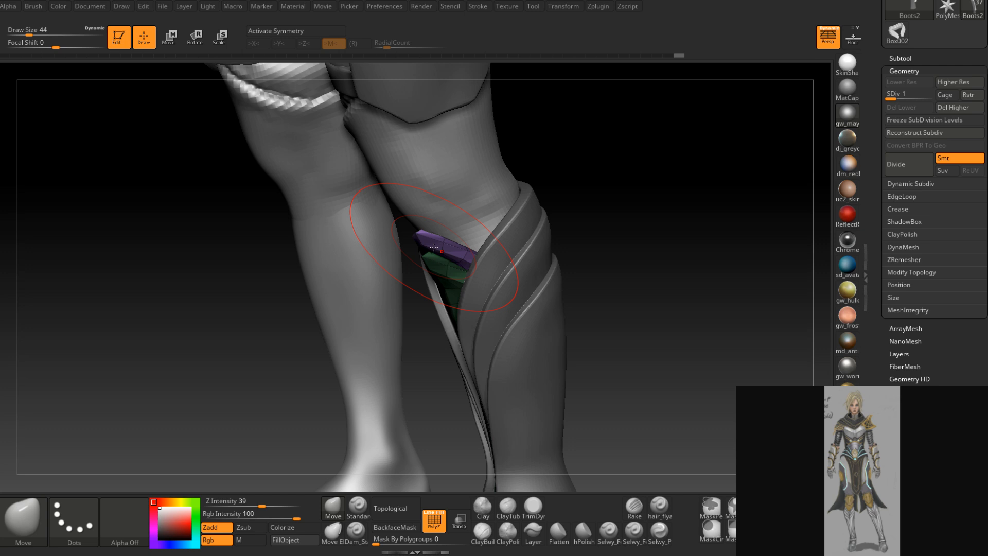
Tuck the purple layer's side ends behind the outer plates with the Move brush at Draw Size 29
{"action": "mouse_move", "coordinate": [434, 247]}
{"action": "right_mouse_down"}
{"action": "mouse_move", "coordinate": [499, 242]}
{"action": "mouse_move", "coordinate": [509, 261]}
{"action": "mouse_move", "coordinate": [500, 262]}
{"action": "right_mouse_up"}
{"action": "key", "text": "space"}
{"action": "left_click_drag", "start_coordinate": [505, 263], "coordinate": [489, 250]}
{"action": "mouse_move", "coordinate": [491, 250]}
{"action": "right_mouse_down"}
{"action": "mouse_move", "coordinate": [532, 255]}
{"action": "mouse_move", "coordinate": [475, 295]}
{"action": "mouse_move", "coordinate": [488, 280]}
{"action": "right_mouse_up"}
{"action": "key", "text": "space"}
{"action": "left_click_drag", "start_coordinate": [488, 280], "coordinate": [462, 274]}
{"action": "mouse_move", "coordinate": [462, 274]}
{"action": "right_mouse_down"}
{"action": "mouse_move", "coordinate": [494, 268]}
{"action": "mouse_move", "coordinate": [321, 267]}
{"action": "mouse_move", "coordinate": [360, 272]}
{"action": "mouse_move", "coordinate": [389, 297]}
{"action": "right_mouse_up"}
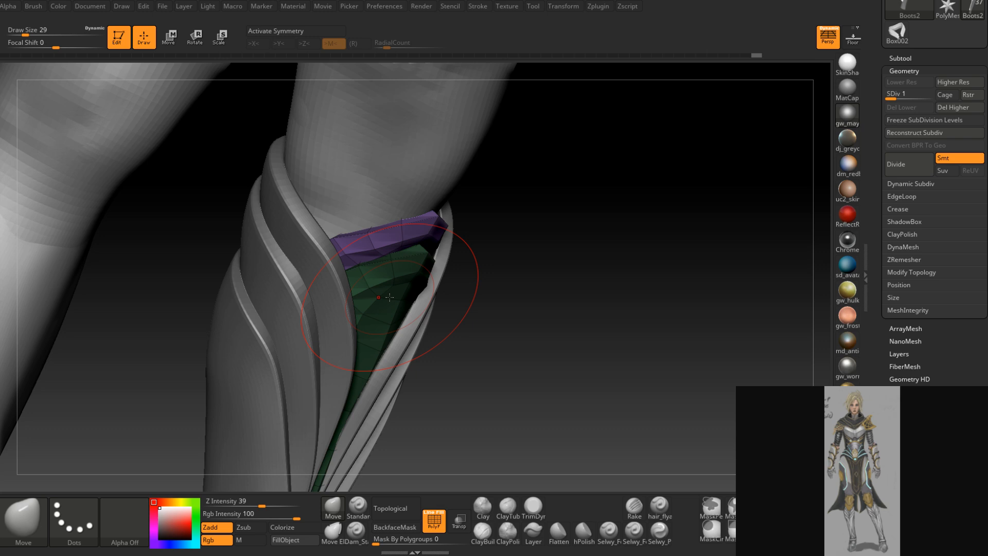
Even out the purple layer's curve around the back and front of the knee, finishing with Draw Size 31
{"action": "mouse_move", "coordinate": [411, 267]}
{"action": "right_mouse_down"}
{"action": "mouse_move", "coordinate": [386, 261]}
{"action": "mouse_move", "coordinate": [382, 237]}
{"action": "mouse_move", "coordinate": [417, 232]}
{"action": "mouse_move", "coordinate": [427, 309]}
{"action": "mouse_move", "coordinate": [402, 296]}
{"action": "mouse_move", "coordinate": [415, 283]}
{"action": "right_mouse_up"}
{"action": "key", "text": "space"}
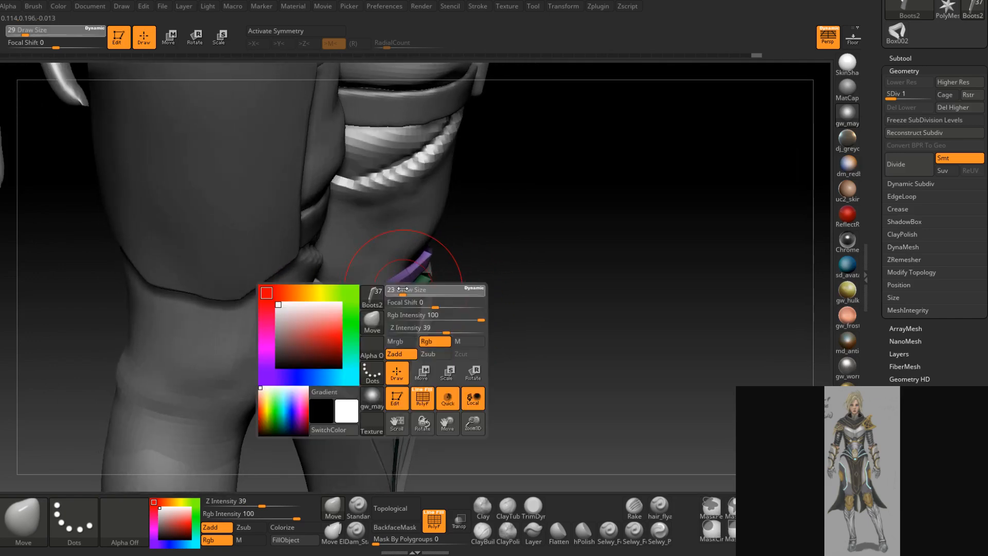
{"action": "left_click_drag", "start_coordinate": [415, 288], "coordinate": [408, 288]}
{"action": "mouse_move", "coordinate": [398, 284]}
{"action": "right_mouse_down"}
{"action": "mouse_move", "coordinate": [371, 289]}
{"action": "mouse_move", "coordinate": [382, 301]}
{"action": "mouse_move", "coordinate": [386, 284]}
{"action": "right_mouse_up"}
{"action": "key", "text": "space"}
{"action": "left_click_drag", "start_coordinate": [386, 287], "coordinate": [383, 287]}
{"action": "mouse_move", "coordinate": [384, 286]}
{"action": "right_mouse_down"}
{"action": "mouse_move", "coordinate": [419, 237]}
{"action": "mouse_move", "coordinate": [481, 269]}
{"action": "mouse_move", "coordinate": [437, 293]}
{"action": "mouse_move", "coordinate": [426, 259]}
{"action": "mouse_move", "coordinate": [462, 287]}
{"action": "mouse_move", "coordinate": [525, 278]}
{"action": "right_mouse_up"}
{"action": "right_click", "coordinate": [470, 279]}
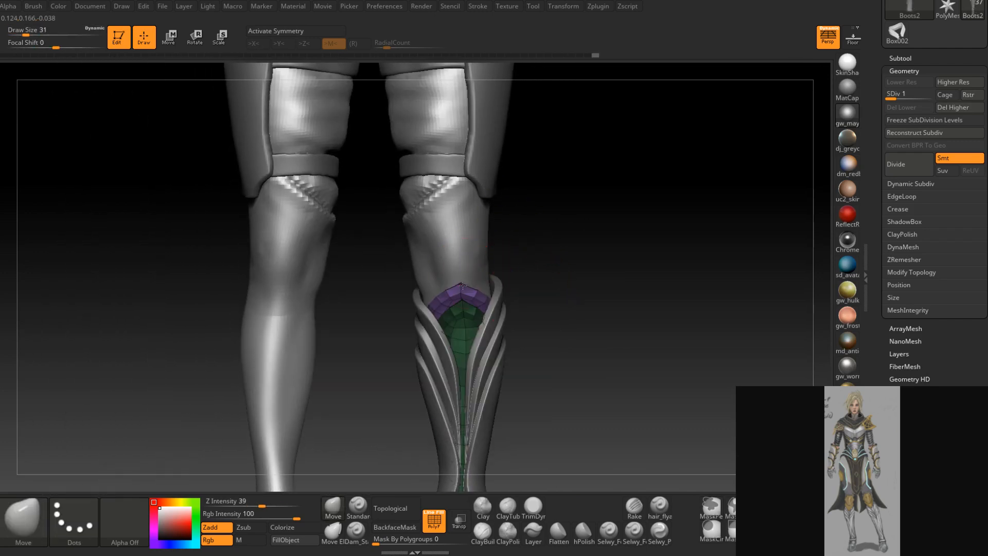
Raise Boots2 to subdivision level 4 and adjust the purple layer's rim with the Move brush at Draw Size 39
{"action": "key", "text": "d"}
{"action": "key", "text": "d"}
{"action": "key", "text": "d"}
{"action": "key", "text": "ctrl"}
{"action": "mouse_move", "coordinate": [536, 324]}
{"action": "right_mouse_down"}
{"action": "mouse_move", "coordinate": [540, 291]}
{"action": "mouse_move", "coordinate": [526, 326]}
{"action": "mouse_move", "coordinate": [527, 298]}
{"action": "mouse_move", "coordinate": [518, 390]}
{"action": "mouse_move", "coordinate": [519, 364]}
{"action": "right_mouse_up"}
{"action": "right_click_drag", "start_coordinate": [519, 364], "coordinate": [524, 357]}
{"action": "key", "text": "space"}
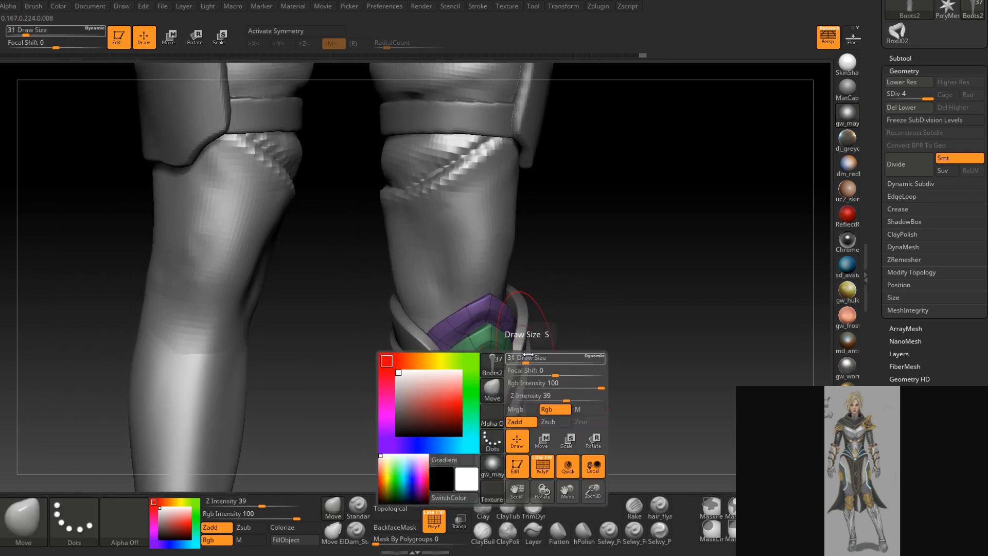
{"action": "left_click", "coordinate": [524, 358]}
{"action": "key", "text": "space"}
{"action": "left_click", "coordinate": [522, 364]}
{"action": "left_click_drag", "start_coordinate": [520, 356], "coordinate": [524, 352]}
{"action": "mouse_move", "coordinate": [527, 347]}
{"action": "right_mouse_down"}
{"action": "mouse_move", "coordinate": [524, 364]}
{"action": "mouse_move", "coordinate": [523, 341]}
{"action": "right_mouse_up"}
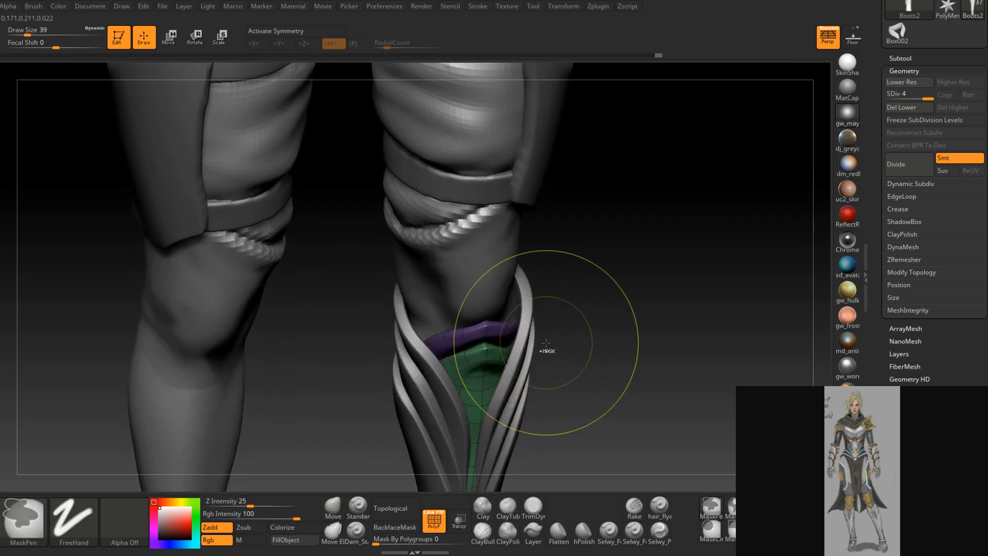
Isolate the purple layer to rebuild the mask, leaving it editable and the rest of Boots2 protected
{"action": "left_click", "coordinate": [507, 333], "text": "ctrl+shift"}
{"action": "left_click", "coordinate": [562, 335], "text": "ctrl"}
{"action": "left_click", "coordinate": [563, 335], "text": "ctrl+shift"}
{"action": "left_click", "coordinate": [559, 337], "text": "ctrl"}
Turn on transparency and lower Boots2 to subdivision level 1
{"action": "right_click_drag", "start_coordinate": [558, 339], "coordinate": [462, 352]}
{"action": "left_click", "coordinate": [462, 519]}
{"action": "mouse_move", "coordinate": [476, 406]}
{"action": "right_mouse_down"}
{"action": "mouse_move", "coordinate": [535, 376]}
{"action": "mouse_move", "coordinate": [525, 326]}
{"action": "mouse_move", "coordinate": [561, 321]}
{"action": "right_mouse_up"}
{"action": "key", "text": "space"}
{"action": "left_click_drag", "start_coordinate": [512, 300], "coordinate": [509, 299]}
{"action": "mouse_move", "coordinate": [484, 305]}
{"action": "right_mouse_down"}
{"action": "mouse_move", "coordinate": [530, 309]}
{"action": "mouse_move", "coordinate": [553, 353]}
{"action": "mouse_move", "coordinate": [540, 354]}
{"action": "mouse_move", "coordinate": [543, 346]}
{"action": "right_mouse_up"}
{"action": "key", "text": "shift+d"}
{"action": "key", "text": "shift+d"}
{"action": "key", "text": "shift+d"}
Pull the purple layer's sides behind the outer plates with Move at Draw Size 37, ending at subdivision level 4 with transparency off
{"action": "key", "text": "space"}
{"action": "left_click_drag", "start_coordinate": [543, 346], "coordinate": [546, 345]}
{"action": "right_click_drag", "start_coordinate": [546, 347], "coordinate": [556, 355]}
{"action": "left_click_drag", "start_coordinate": [546, 378], "coordinate": [558, 376]}
{"action": "left_click_drag", "start_coordinate": [576, 418], "coordinate": [566, 416]}
{"action": "mouse_move", "coordinate": [566, 416]}
{"action": "right_mouse_down", "text": "alt"}
{"action": "mouse_move", "coordinate": [562, 333]}
{"action": "mouse_move", "coordinate": [569, 339]}
{"action": "right_mouse_up", "text": "alt"}
{"action": "key", "text": "space"}
{"action": "left_click_drag", "start_coordinate": [570, 339], "coordinate": [567, 339]}
{"action": "right_click_drag", "start_coordinate": [566, 339], "coordinate": [577, 332]}
{"action": "left_click_drag", "start_coordinate": [569, 340], "coordinate": [629, 353]}
{"action": "right_click_drag", "start_coordinate": [629, 305], "coordinate": [641, 291]}
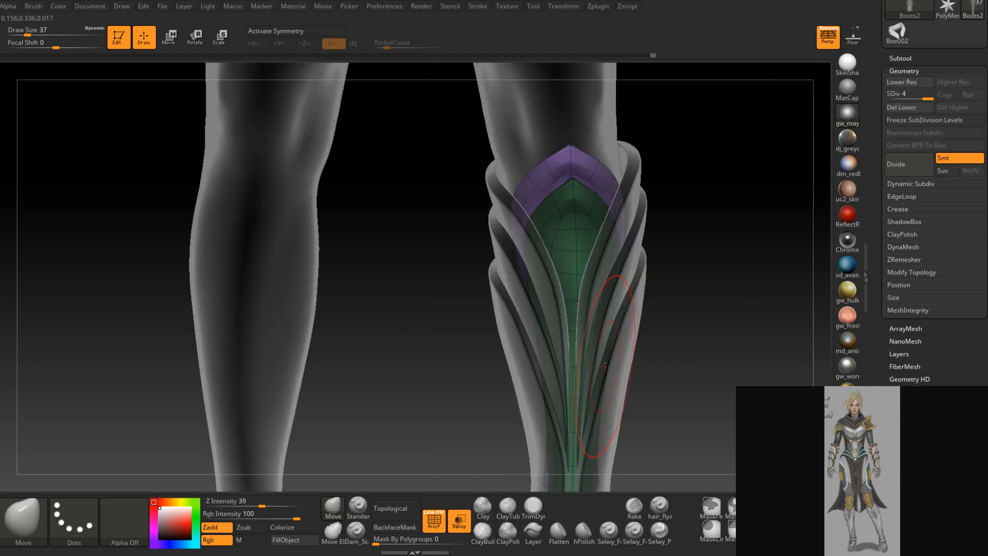
{"action": "left_click", "coordinate": [459, 521]}
{"action": "right_click_drag", "start_coordinate": [675, 341], "coordinate": [570, 353], "text": "alt"}
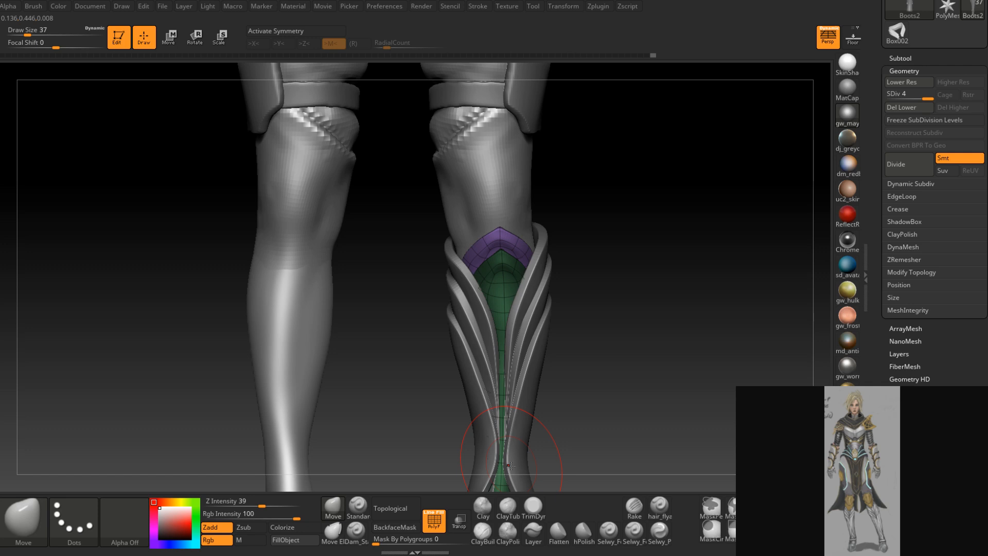
Sharpen the crease along the purple layer's inner rim with the Dam_Standard brush at Draw Size 7 and smooth it
{"action": "left_click", "coordinate": [357, 534]}
{"action": "mouse_move", "coordinate": [439, 324]}
{"action": "right_mouse_down", "text": "ctrl"}
{"action": "mouse_move", "coordinate": [449, 343]}
{"action": "mouse_move", "coordinate": [473, 310]}
{"action": "right_mouse_up", "text": "ctrl"}
{"action": "key", "text": "space"}
{"action": "left_click_drag", "start_coordinate": [508, 240], "coordinate": [492, 239]}
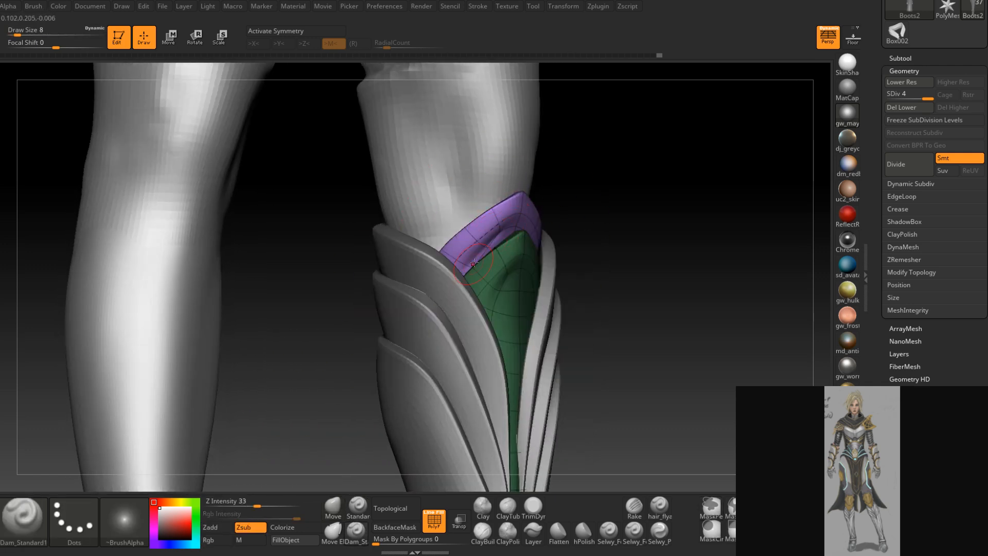
{"action": "right_click_drag", "start_coordinate": [467, 268], "coordinate": [458, 315]}
{"action": "key", "text": "space"}
{"action": "left_click", "coordinate": [477, 249]}
{"action": "left_click_drag", "start_coordinate": [496, 228], "coordinate": [499, 237], "text": "shift"}
{"action": "right_click_drag", "start_coordinate": [497, 309], "coordinate": [472, 325]}
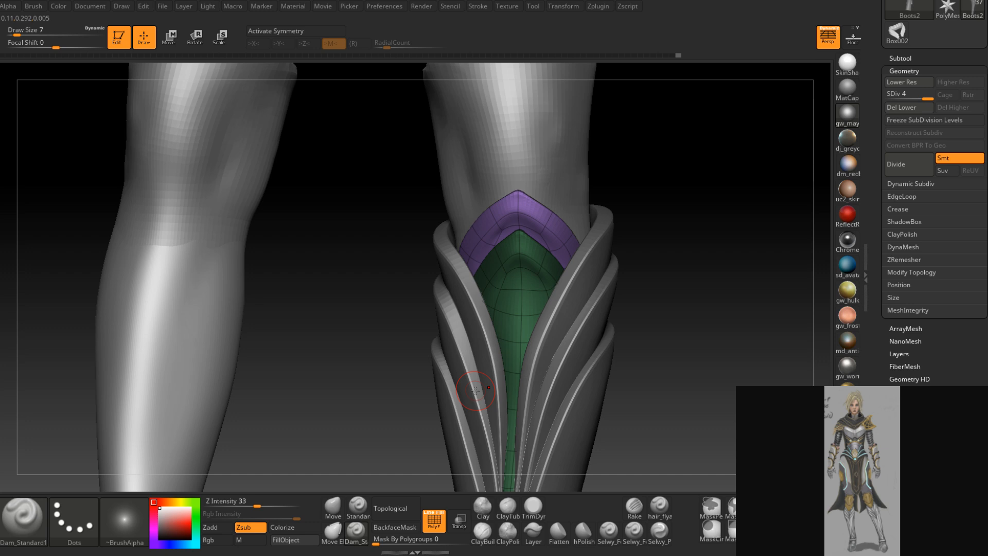
Turn off the polyframe display and examine the shin armour from the front and side
{"action": "mouse_move", "coordinate": [475, 390]}
{"action": "right_mouse_down"}
{"action": "mouse_move", "coordinate": [437, 387]}
{"action": "mouse_move", "coordinate": [444, 329]}
{"action": "mouse_move", "coordinate": [579, 295]}
{"action": "mouse_move", "coordinate": [537, 344]}
{"action": "right_mouse_up"}
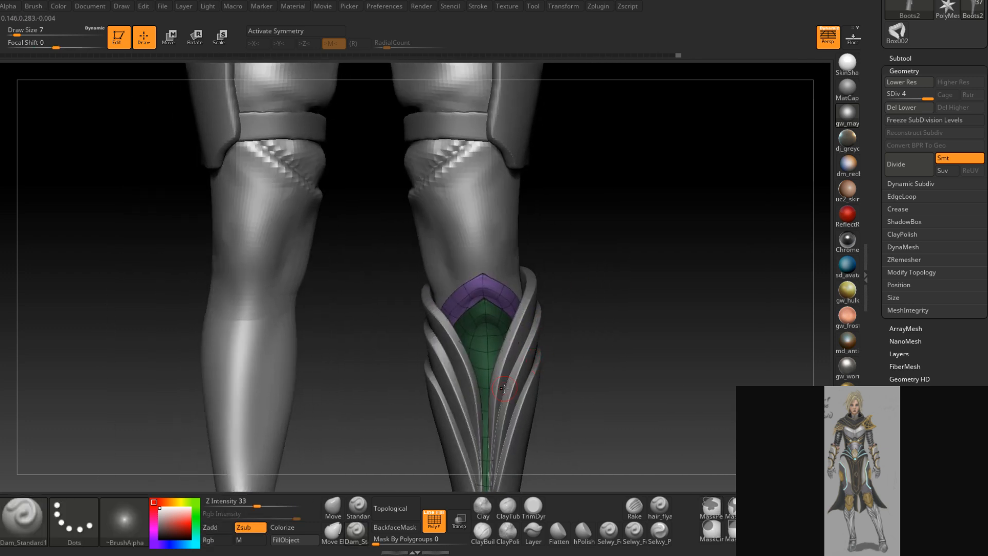
{"action": "mouse_move", "coordinate": [504, 389]}
{"action": "right_mouse_down", "text": "ctrl"}
{"action": "mouse_move", "coordinate": [542, 285]}
{"action": "mouse_move", "coordinate": [493, 288]}
{"action": "mouse_move", "coordinate": [547, 308]}
{"action": "mouse_move", "coordinate": [522, 354]}
{"action": "mouse_move", "coordinate": [520, 341]}
{"action": "right_mouse_up", "text": "ctrl"}
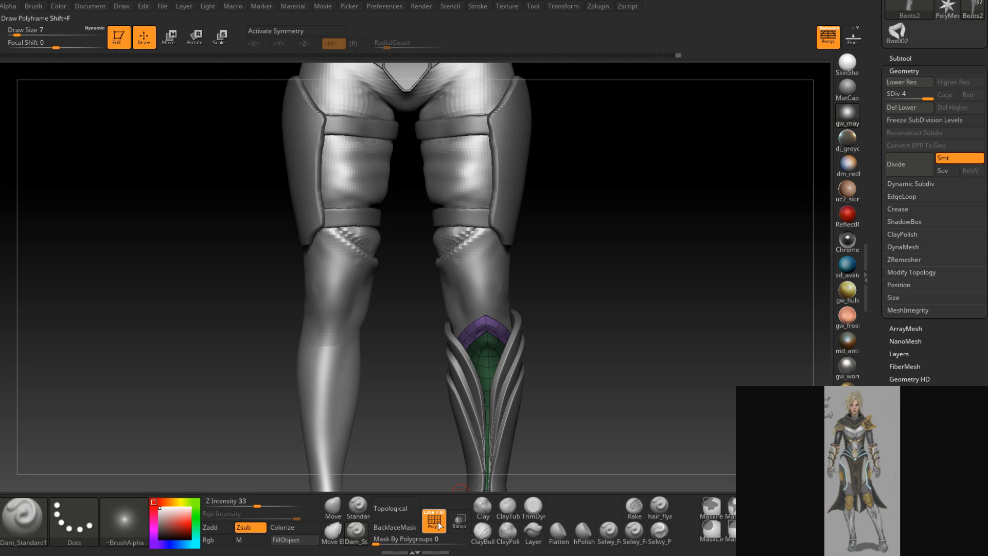
{"action": "key", "text": "shift+f"}
{"action": "right_click_drag", "start_coordinate": [508, 374], "coordinate": [464, 434]}
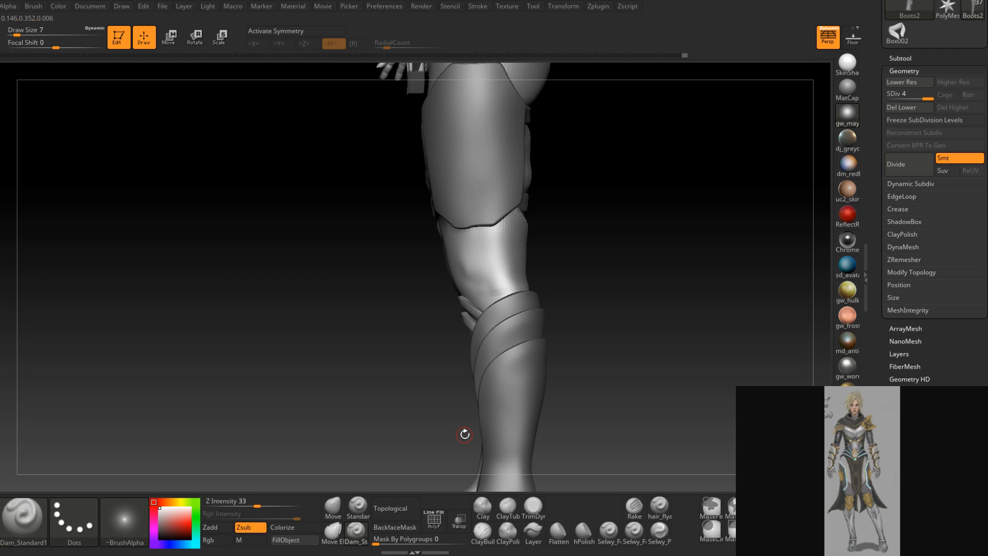
{"action": "mouse_move", "coordinate": [464, 433]}
{"action": "right_mouse_down"}
{"action": "mouse_move", "coordinate": [529, 348]}
{"action": "mouse_move", "coordinate": [498, 353]}
{"action": "mouse_move", "coordinate": [476, 402]}
{"action": "mouse_move", "coordinate": [513, 304]}
{"action": "mouse_move", "coordinate": [497, 341]}
{"action": "mouse_move", "coordinate": [481, 335]}
{"action": "mouse_move", "coordinate": [514, 330]}
{"action": "right_mouse_up"}
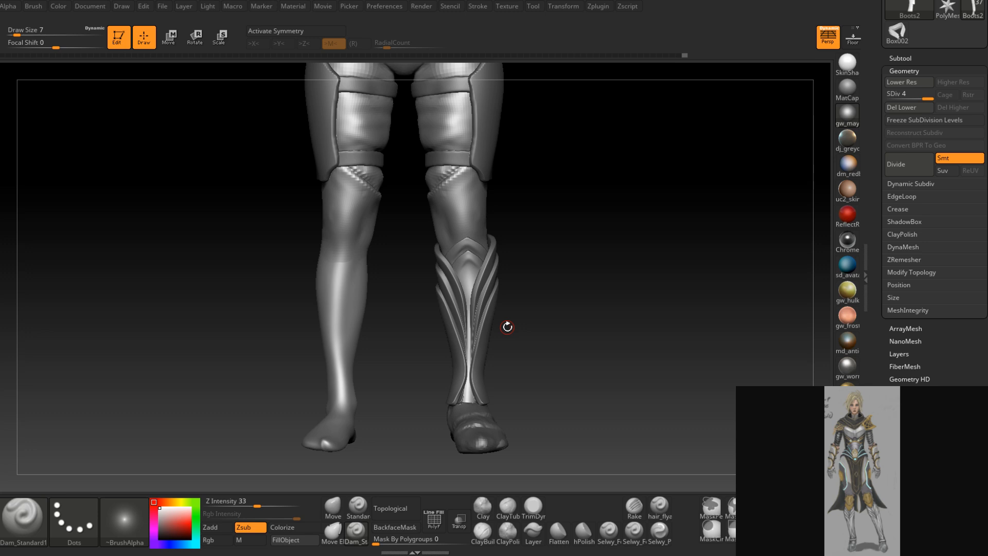
{"action": "right_click_drag", "start_coordinate": [547, 352], "coordinate": [486, 318]}
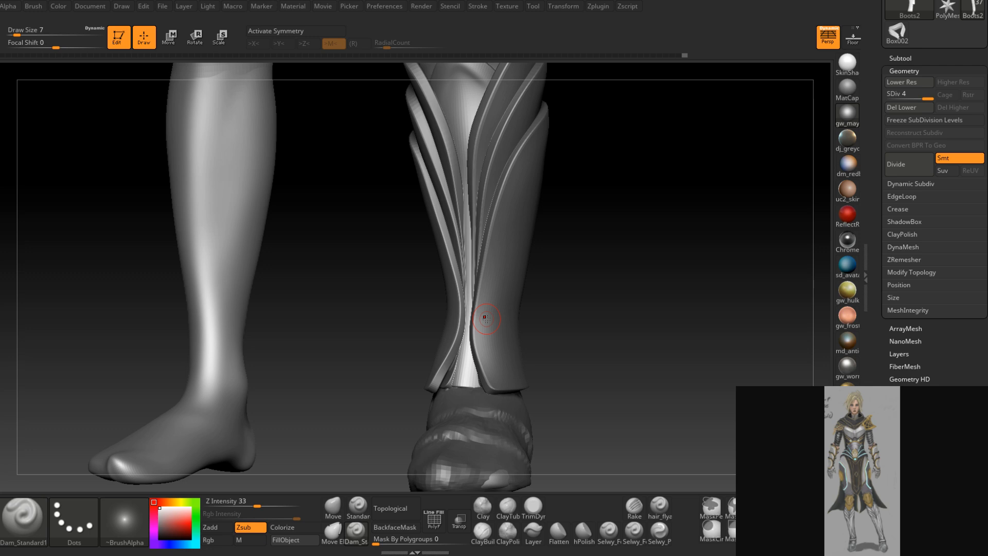
{"action": "mouse_move", "coordinate": [503, 279]}
{"action": "right_mouse_down"}
{"action": "mouse_move", "coordinate": [510, 282]}
{"action": "mouse_move", "coordinate": [494, 336]}
{"action": "mouse_move", "coordinate": [463, 332]}
{"action": "right_mouse_up"}
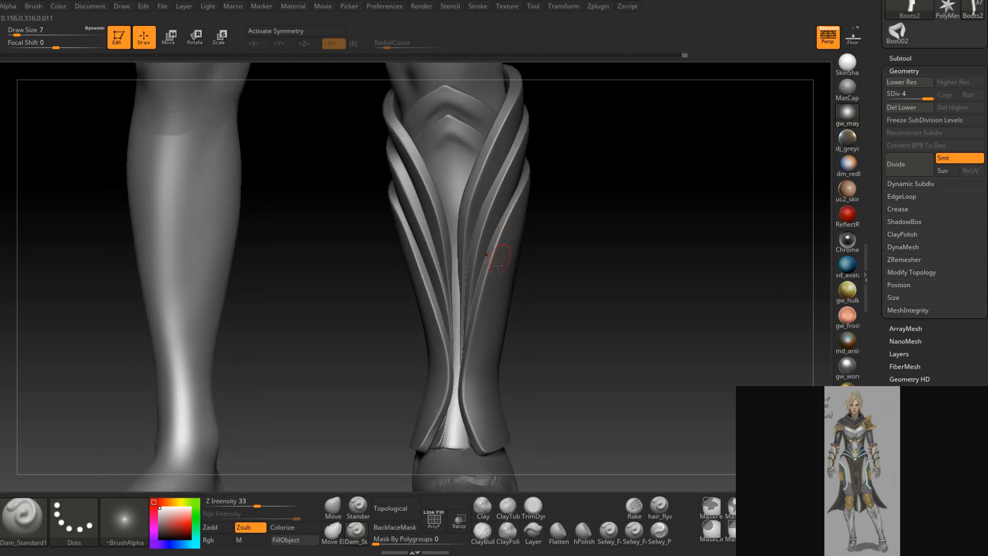
Carve down the green layer's narrow lower strip between the side plates using subtractive ClayBuildup strokes at Draw Size 18
{"action": "left_click", "coordinate": [482, 530]}
{"action": "key", "text": "space"}
{"action": "left_click_drag", "start_coordinate": [458, 280], "coordinate": [455, 388], "text": "alt"}
{"action": "left_click_drag", "start_coordinate": [458, 309], "coordinate": [453, 417], "text": "alt"}
{"action": "mouse_move", "coordinate": [453, 288]}
{"action": "right_mouse_down"}
{"action": "mouse_move", "coordinate": [472, 280]}
{"action": "mouse_move", "coordinate": [461, 385]}
{"action": "right_mouse_up"}
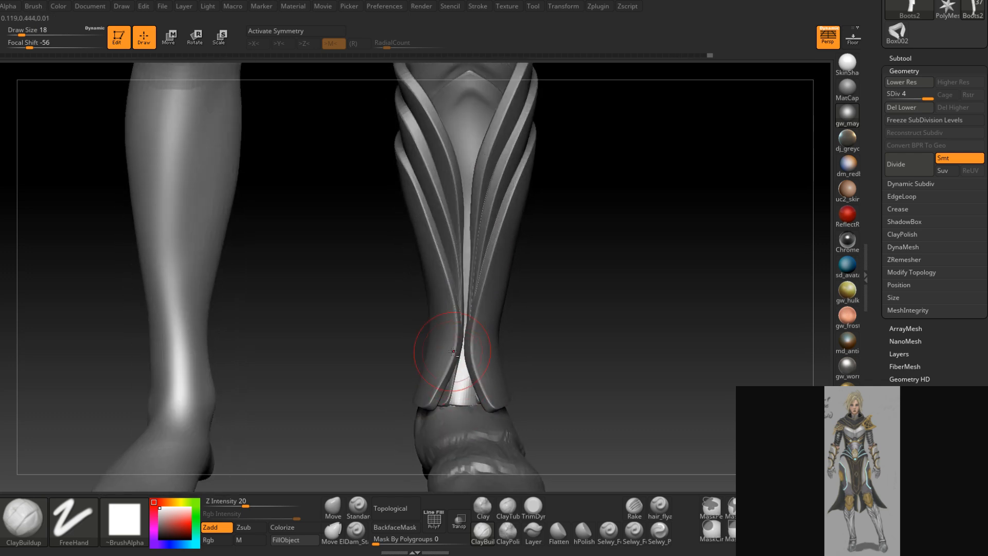
{"action": "left_click_drag", "start_coordinate": [459, 378], "coordinate": [454, 402], "text": "alt"}
{"action": "right_click_drag", "start_coordinate": [456, 400], "coordinate": [471, 399]}
{"action": "left_click_drag", "start_coordinate": [467, 383], "coordinate": [472, 409], "text": "alt"}
{"action": "mouse_move", "coordinate": [474, 406]}
{"action": "right_mouse_down"}
{"action": "mouse_move", "coordinate": [467, 355]}
{"action": "mouse_move", "coordinate": [485, 361]}
{"action": "right_mouse_up"}
{"action": "left_click_drag", "start_coordinate": [471, 373], "coordinate": [475, 399], "text": "alt"}
{"action": "right_click_drag", "start_coordinate": [476, 394], "coordinate": [459, 389]}
{"action": "left_click_drag", "start_coordinate": [459, 381], "coordinate": [459, 404], "text": "alt"}
{"action": "right_click_drag", "start_coordinate": [467, 361], "coordinate": [476, 335]}
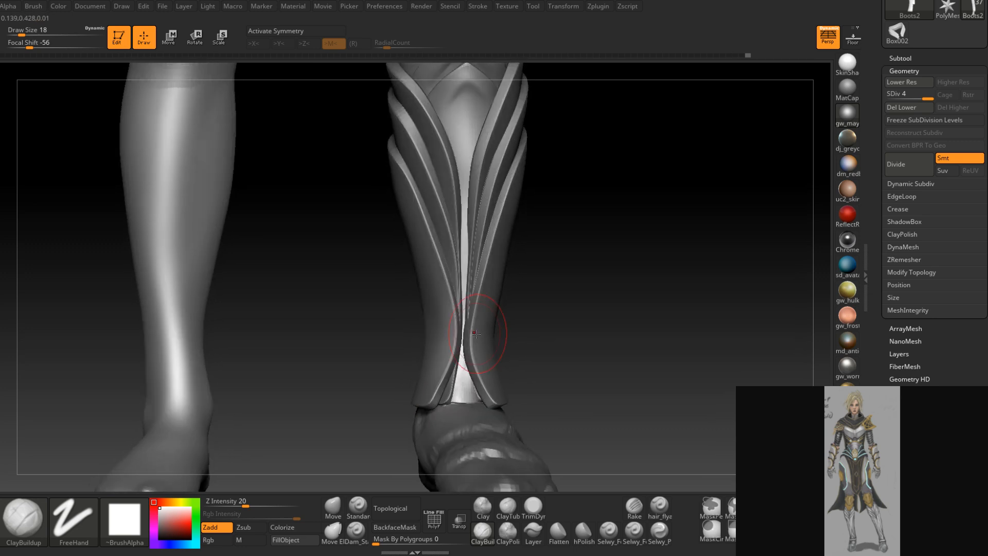
{"action": "right_click_drag", "start_coordinate": [491, 234], "coordinate": [506, 232]}
{"action": "left_click_drag", "start_coordinate": [504, 231], "coordinate": [500, 258]}
{"action": "mouse_move", "coordinate": [500, 258]}
{"action": "right_mouse_down"}
{"action": "mouse_move", "coordinate": [483, 235]}
{"action": "mouse_move", "coordinate": [509, 208]}
{"action": "mouse_move", "coordinate": [480, 308]}
{"action": "right_mouse_up"}
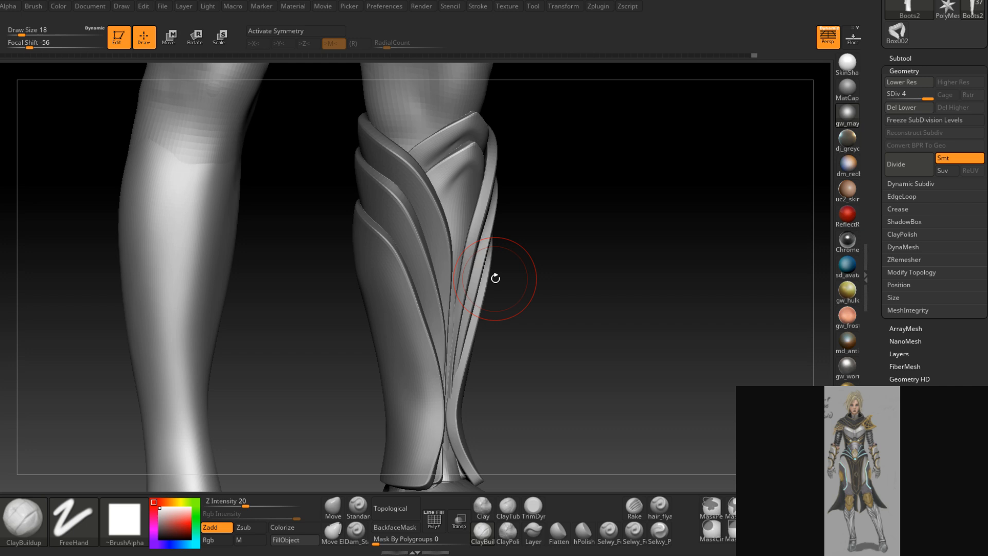
Carve a V-shaped crease below the green layer's tip with Dam_Standard at Draw Size 5, undoing the first attempt and smoothing the result
{"action": "mouse_move", "coordinate": [495, 278]}
{"action": "left_mouse_down"}
{"action": "mouse_move", "coordinate": [502, 265]}
{"action": "mouse_move", "coordinate": [453, 237]}
{"action": "mouse_move", "coordinate": [437, 279]}
{"action": "mouse_move", "coordinate": [481, 203]}
{"action": "left_mouse_up"}
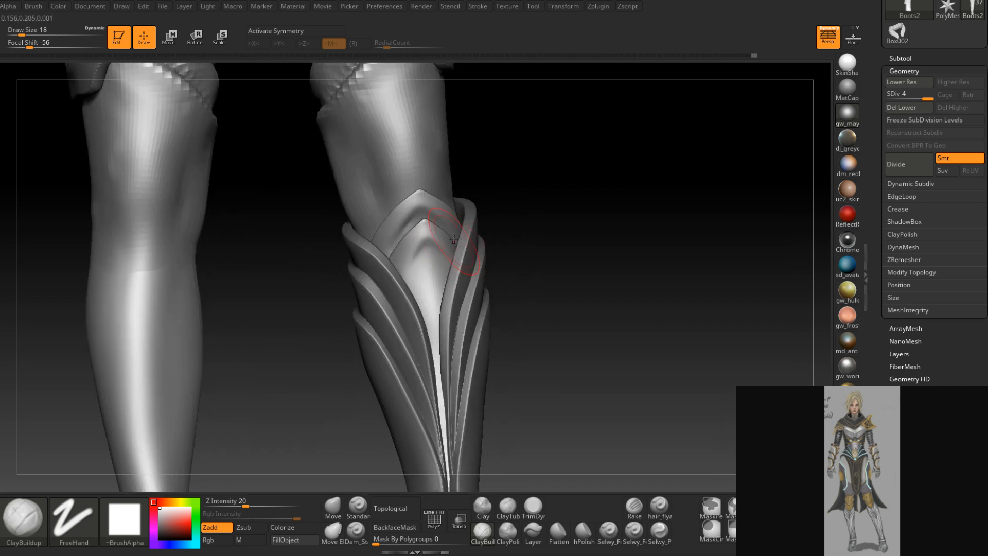
{"action": "left_click", "coordinate": [356, 531]}
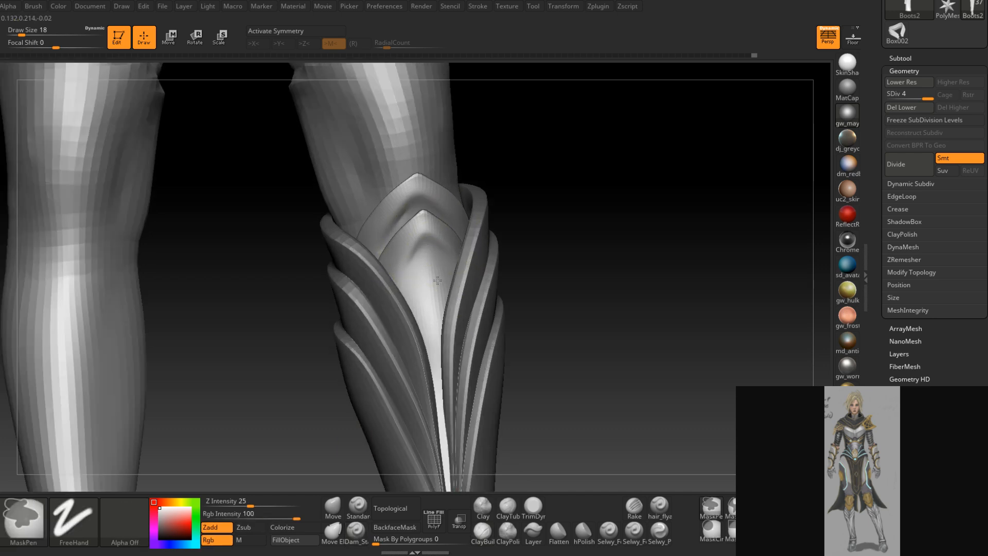
{"action": "left_click_drag", "start_coordinate": [425, 242], "coordinate": [399, 286]}
{"action": "key", "text": "ctrl+z"}
{"action": "key", "text": "ctrl+z"}
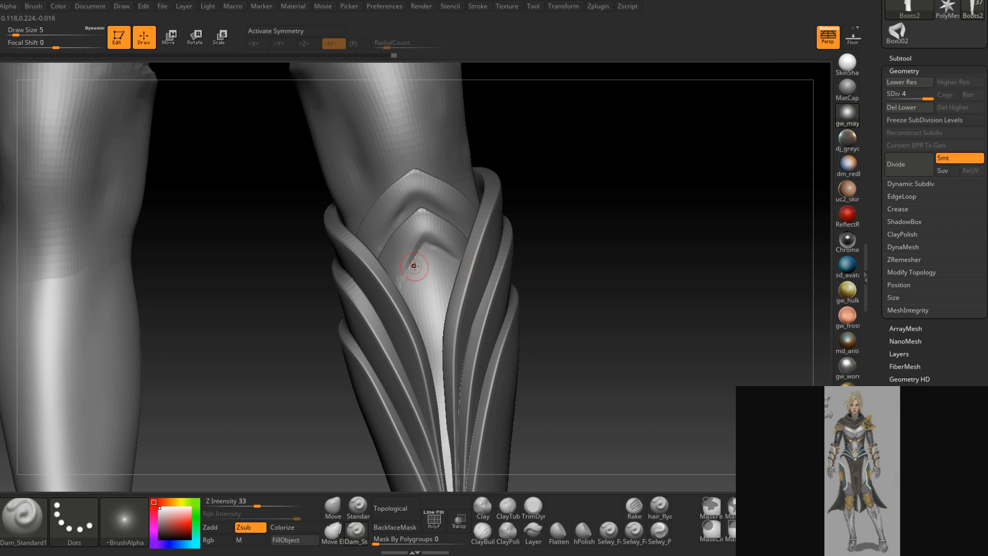
{"action": "right_click_drag", "start_coordinate": [412, 265], "coordinate": [424, 233]}
{"action": "left_click_drag", "start_coordinate": [423, 232], "coordinate": [462, 258]}
{"action": "right_click_drag", "start_coordinate": [489, 287], "coordinate": [435, 253]}
{"action": "mouse_move", "coordinate": [420, 235]}
{"action": "left_mouse_down", "text": "shift"}
{"action": "mouse_move", "coordinate": [398, 300]}
{"action": "mouse_move", "coordinate": [417, 250]}
{"action": "left_mouse_up", "text": "shift"}
{"action": "right_click_drag", "start_coordinate": [399, 258], "coordinate": [433, 251]}
{"action": "left_click_drag", "start_coordinate": [454, 270], "coordinate": [440, 252], "text": "shift"}
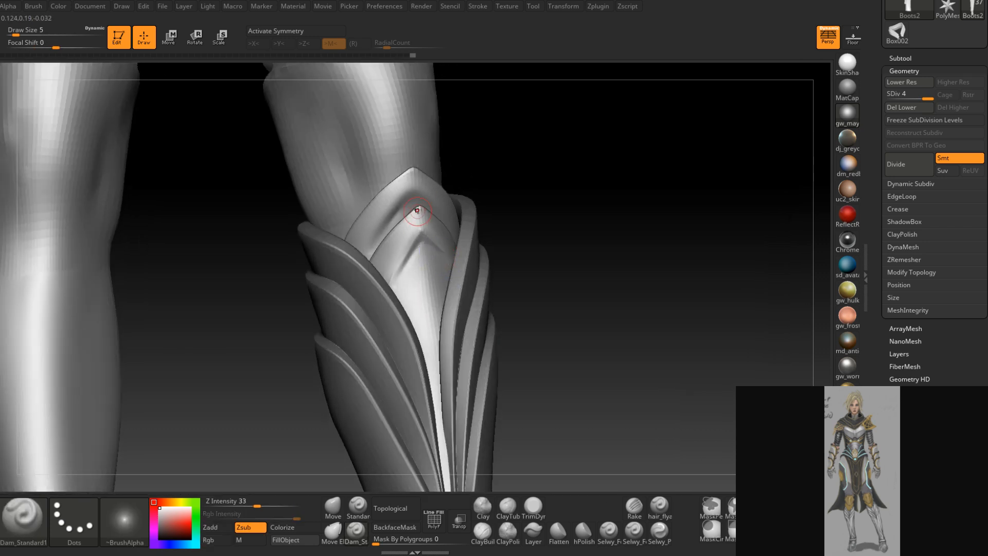
Define the seam between the green layer's pointed upper edge and the purple layer with Dam_Standard strokes
{"action": "left_click_drag", "start_coordinate": [407, 211], "coordinate": [372, 261]}
{"action": "right_click_drag", "start_coordinate": [376, 260], "coordinate": [344, 253]}
{"action": "left_click_drag", "start_coordinate": [409, 200], "coordinate": [438, 217]}
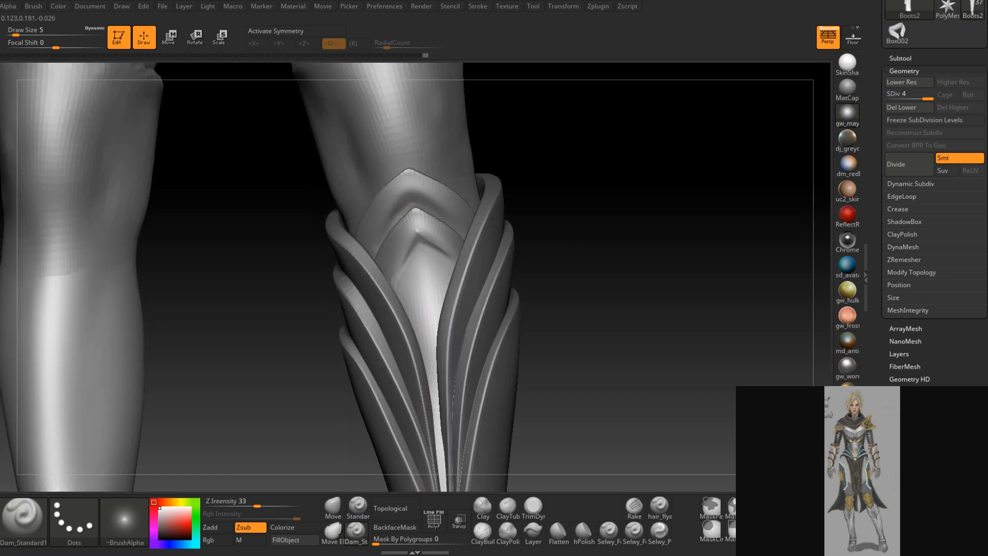
{"action": "right_click_drag", "start_coordinate": [422, 204], "coordinate": [449, 201]}
{"action": "left_click_drag", "start_coordinate": [416, 198], "coordinate": [362, 266]}
{"action": "right_click_drag", "start_coordinate": [400, 226], "coordinate": [379, 218]}
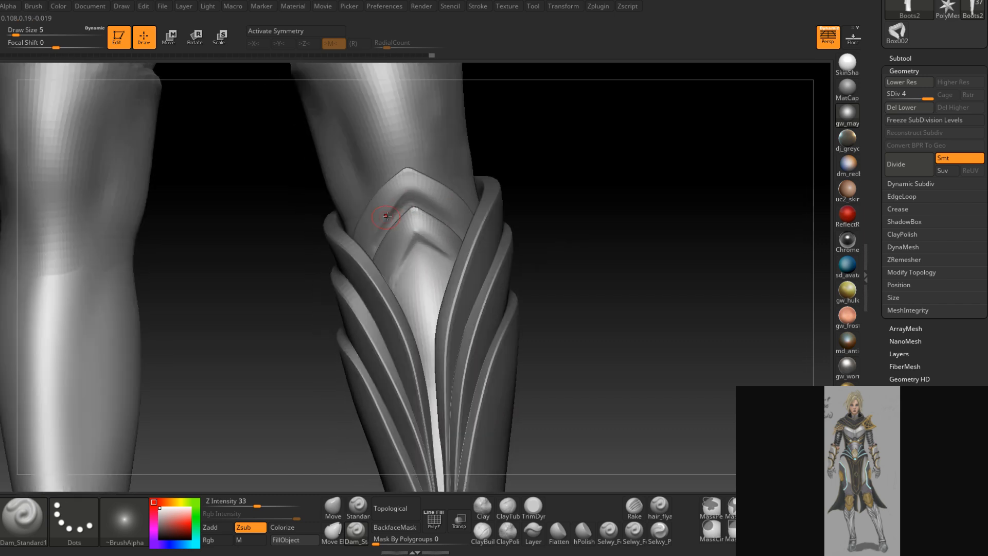
Smooth the purple layer's crease beside the outer side plate
{"action": "right_click_drag", "start_coordinate": [494, 238], "coordinate": [453, 226]}
{"action": "left_click_drag", "start_coordinate": [441, 216], "coordinate": [465, 227], "text": "shift"}
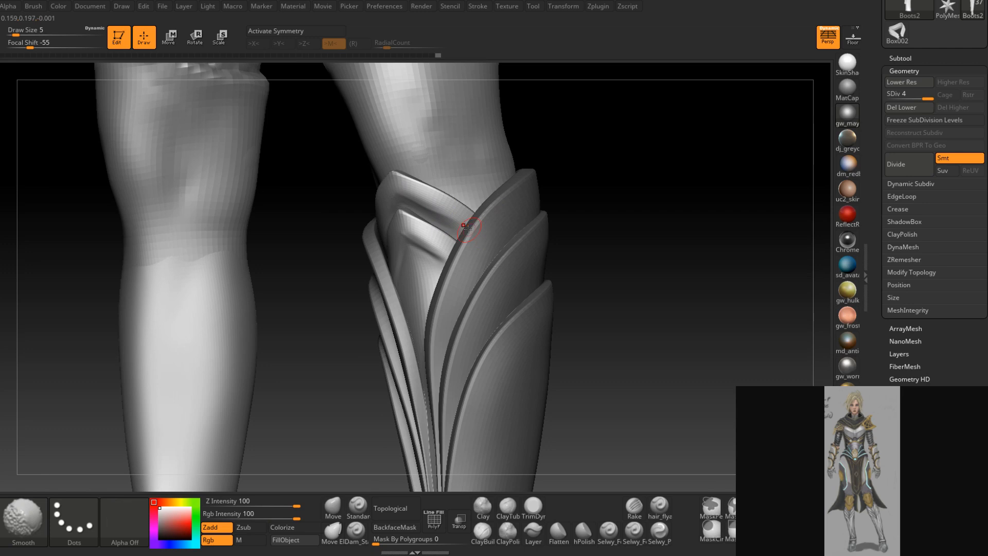
{"action": "right_click_drag", "start_coordinate": [465, 227], "coordinate": [480, 231]}
{"action": "left_click_drag", "start_coordinate": [445, 221], "coordinate": [440, 207], "text": "shift"}
{"action": "mouse_move", "coordinate": [314, 257]}
{"action": "right_mouse_down"}
{"action": "mouse_move", "coordinate": [341, 259]}
{"action": "mouse_move", "coordinate": [375, 232]}
{"action": "right_mouse_up"}
{"action": "right_click_drag", "start_coordinate": [460, 303], "coordinate": [437, 262]}
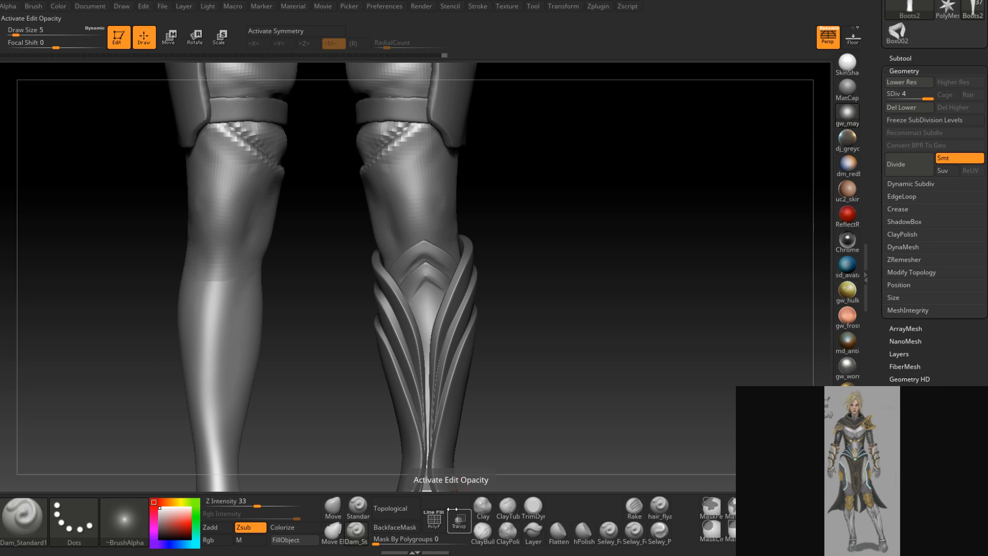
Examine the shin armour's proportions against the whole figure
{"action": "right_click_drag", "start_coordinate": [597, 320], "coordinate": [505, 421]}
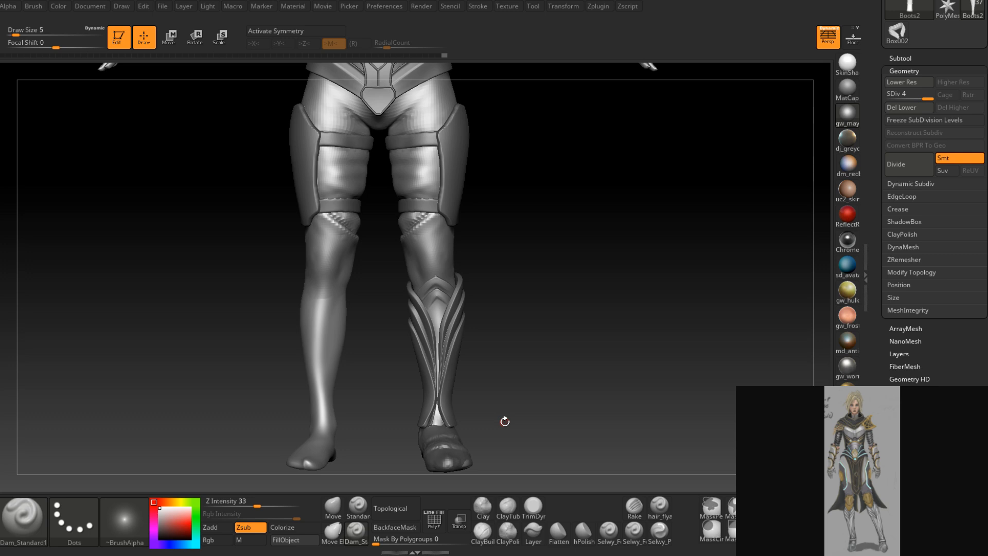
{"action": "right_click_drag", "start_coordinate": [530, 309], "coordinate": [492, 281], "text": "ctrl"}
{"action": "right_click_drag", "start_coordinate": [491, 283], "coordinate": [480, 295]}
{"action": "right_click_drag", "start_coordinate": [481, 296], "coordinate": [474, 477], "text": "alt"}
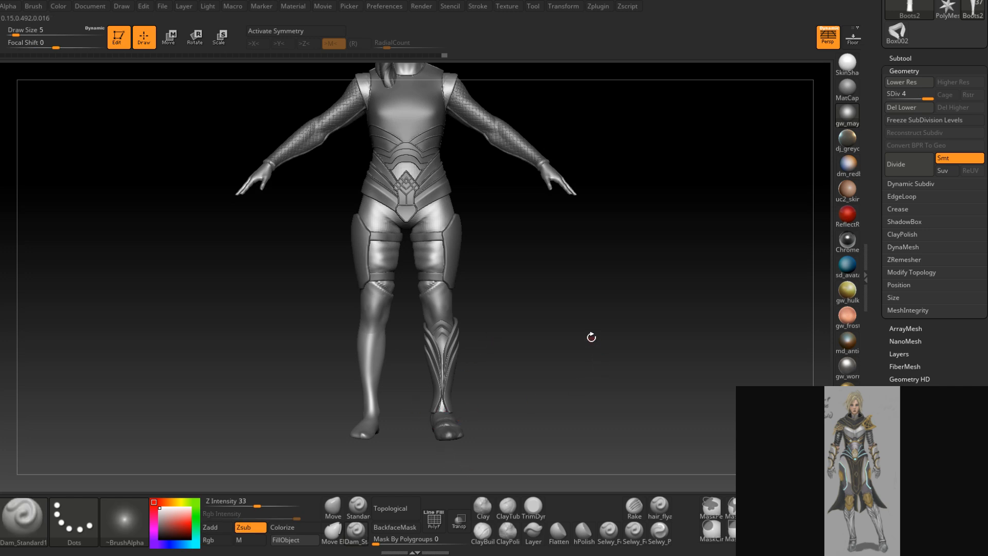
{"action": "right_click_drag", "start_coordinate": [591, 337], "coordinate": [564, 329]}
{"action": "right_click_drag", "start_coordinate": [540, 365], "coordinate": [552, 369]}
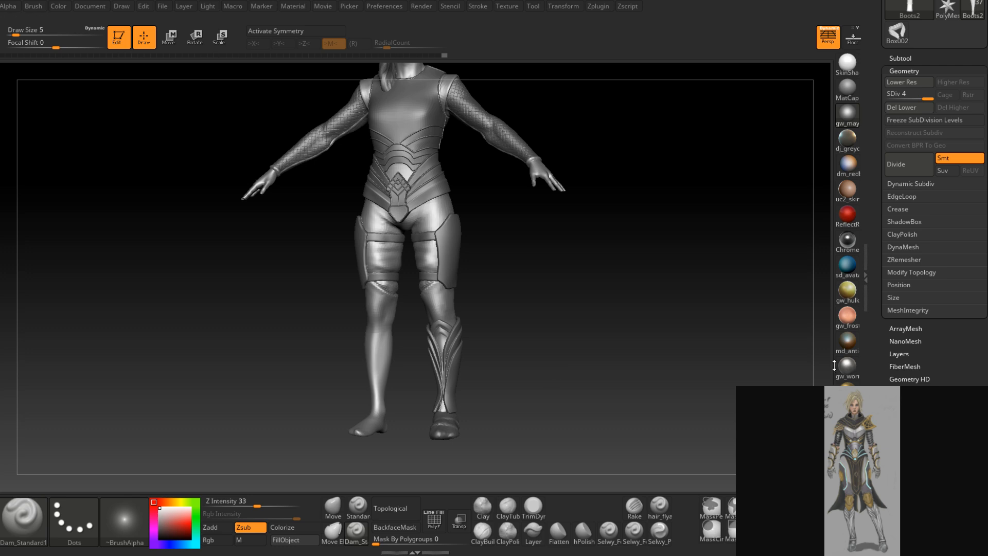
Make Boots1 the active subtool, clear any mask on it, and lower it to subdivision level 1
{"action": "left_click_drag", "start_coordinate": [641, 329], "coordinate": [592, 358]}
{"action": "mouse_move", "coordinate": [592, 359]}
{"action": "right_mouse_down", "text": "shift"}
{"action": "mouse_move", "coordinate": [564, 365]}
{"action": "mouse_move", "coordinate": [553, 283]}
{"action": "mouse_move", "coordinate": [573, 335]}
{"action": "right_mouse_up", "text": "shift"}
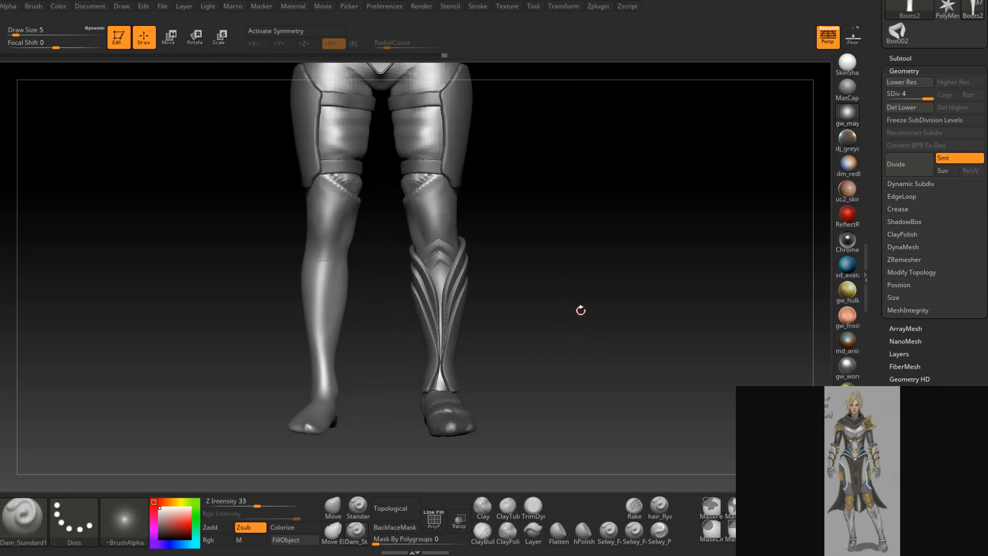
{"action": "right_click_drag", "start_coordinate": [540, 311], "coordinate": [583, 335], "text": "alt"}
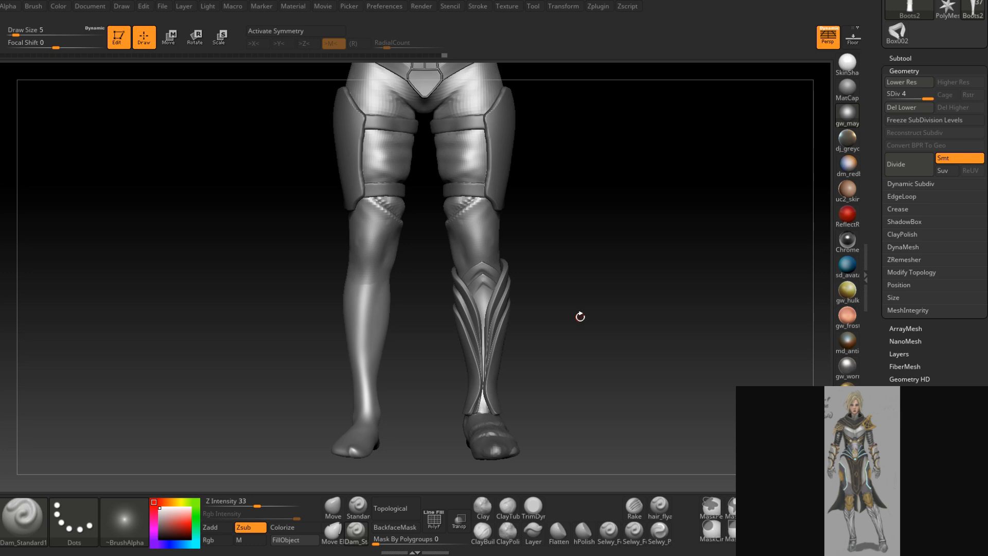
{"action": "left_click_drag", "start_coordinate": [605, 285], "coordinate": [591, 284]}
{"action": "right_click_drag", "start_coordinate": [592, 285], "coordinate": [512, 298]}
{"action": "left_click", "coordinate": [446, 279], "text": "alt"}
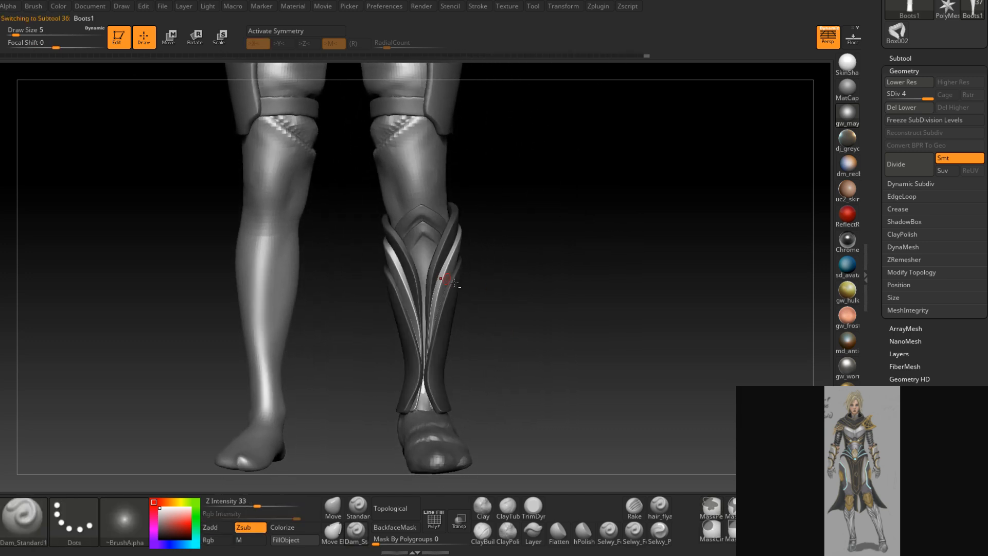
{"action": "left_click_drag", "start_coordinate": [518, 299], "coordinate": [533, 268], "text": "ctrl"}
{"action": "key", "text": "shift+d"}
{"action": "key", "text": "shift+d"}
{"action": "key", "text": "shift+d"}
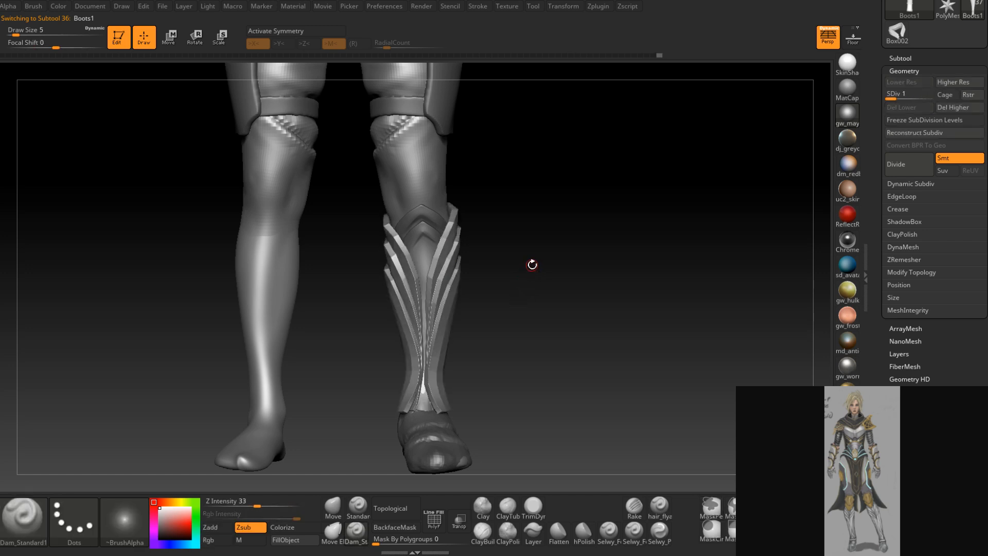
Reshape the upper ends of the shin armour's outer side plates with the Move brush
{"action": "key", "text": "b"}
{"action": "key", "text": "m"}
{"action": "key", "text": "v"}
{"action": "key", "text": "space"}
{"action": "mouse_move", "coordinate": [474, 292]}
{"action": "left_mouse_down"}
{"action": "mouse_move", "coordinate": [499, 291]}
{"action": "mouse_move", "coordinate": [472, 286]}
{"action": "mouse_move", "coordinate": [467, 264]}
{"action": "mouse_move", "coordinate": [467, 287]}
{"action": "left_mouse_up"}
{"action": "key", "text": "space"}
{"action": "key", "text": "space"}
{"action": "mouse_move", "coordinate": [470, 235]}
{"action": "left_mouse_down"}
{"action": "mouse_move", "coordinate": [469, 248]}
{"action": "mouse_move", "coordinate": [458, 219]}
{"action": "left_mouse_up"}
{"action": "mouse_move", "coordinate": [463, 225]}
{"action": "right_mouse_down"}
{"action": "mouse_move", "coordinate": [466, 277]}
{"action": "mouse_move", "coordinate": [465, 242]}
{"action": "mouse_move", "coordinate": [467, 251]}
{"action": "right_mouse_up"}
Pull the side plates' rear tips with the Move brush at Draw Size 39, undoing the unwanted changes
{"action": "key", "text": "bracketleft"}
{"action": "key", "text": "bracketleft"}
{"action": "key", "text": "space"}
{"action": "left_click", "coordinate": [466, 258]}
{"action": "key", "text": "space"}
{"action": "left_click_drag", "start_coordinate": [467, 251], "coordinate": [464, 250]}
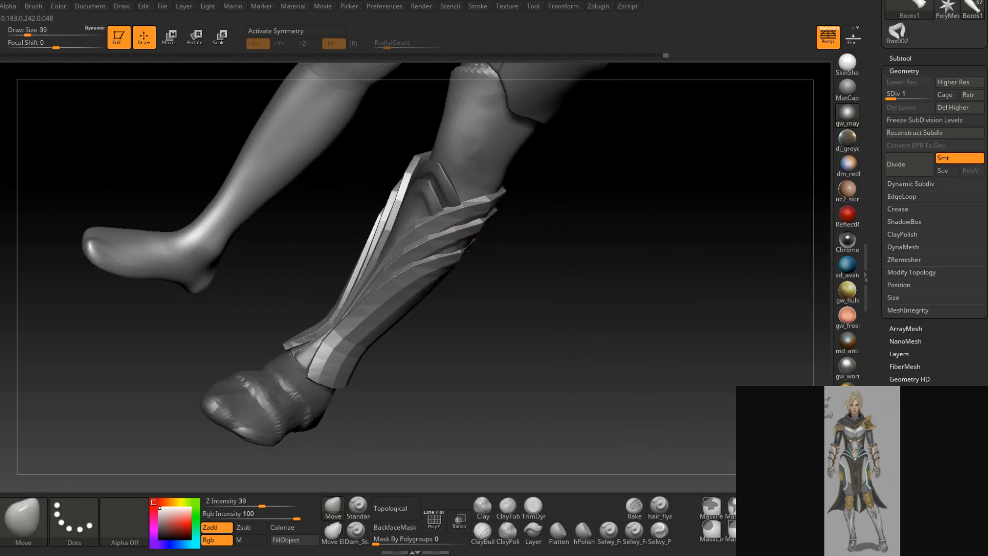
{"action": "mouse_move", "coordinate": [465, 251]}
{"action": "right_mouse_down"}
{"action": "mouse_move", "coordinate": [488, 261]}
{"action": "mouse_move", "coordinate": [473, 307]}
{"action": "right_mouse_up"}
{"action": "key", "text": "ctrl"}
{"action": "key", "text": "ctrl+z"}
{"action": "key", "text": "d"}
{"action": "key", "text": "ctrl+z"}
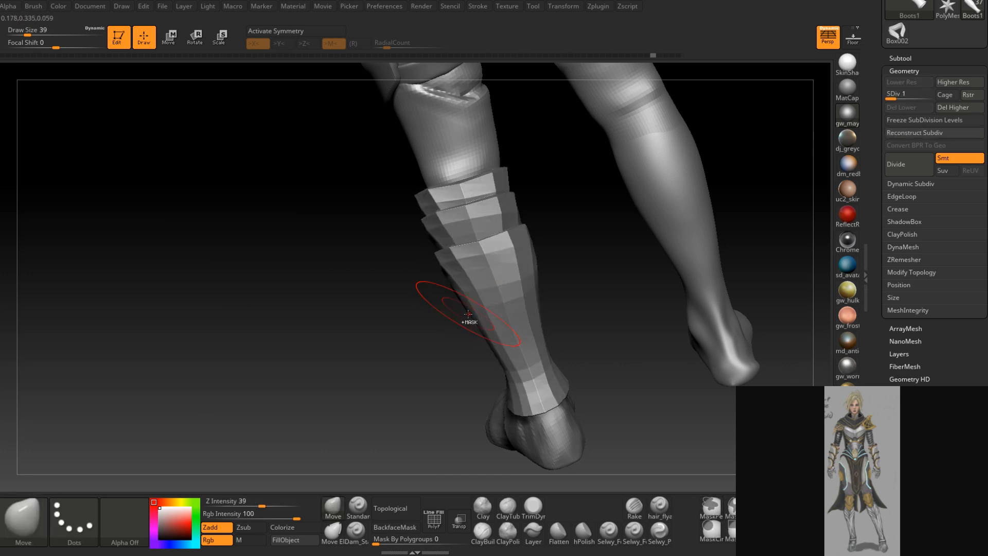
Refine the upper tip of the outermost shin plate with a smaller Move brush at Draw Size 33
{"action": "right_click_drag", "start_coordinate": [467, 313], "coordinate": [502, 269]}
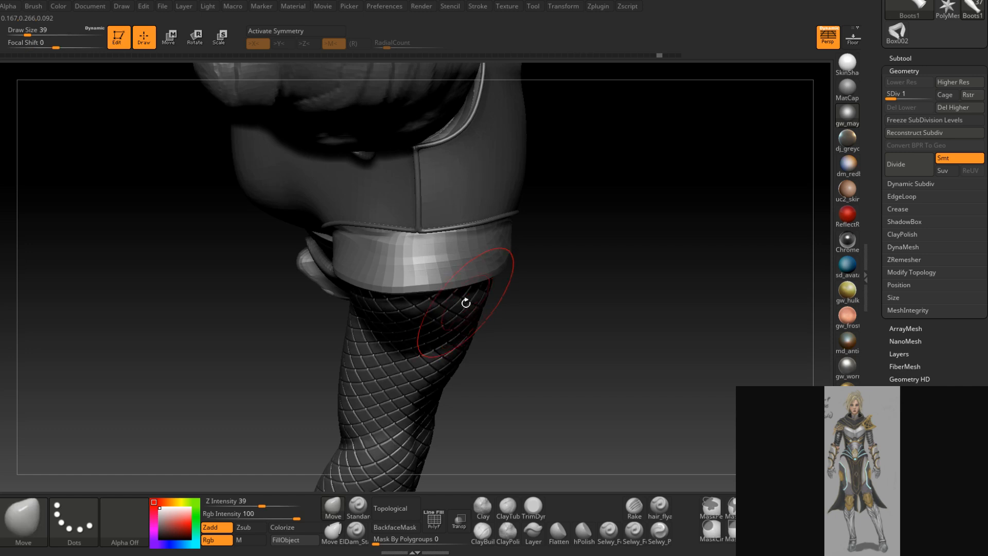
{"action": "right_click_drag", "start_coordinate": [463, 302], "coordinate": [508, 316]}
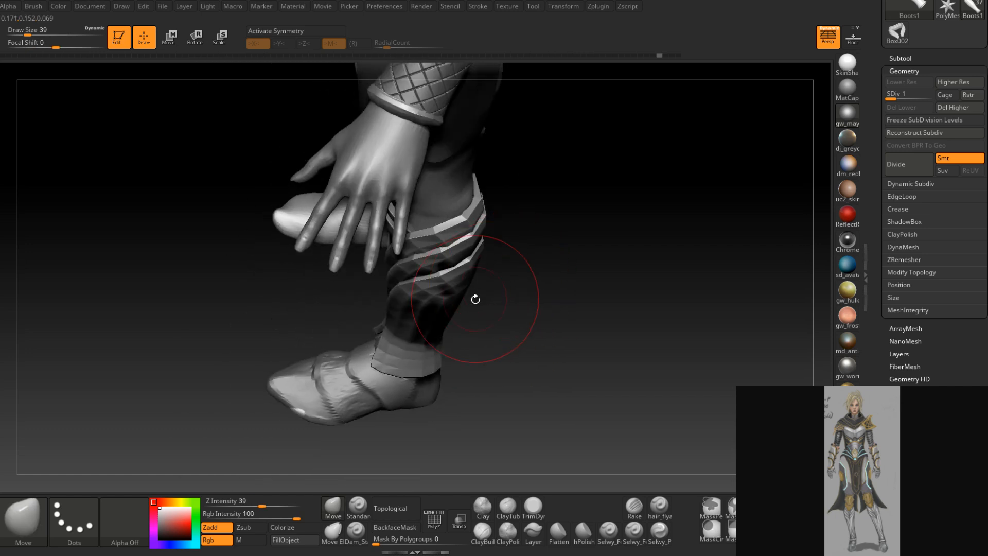
{"action": "right_click_drag", "start_coordinate": [474, 297], "coordinate": [494, 302]}
{"action": "key", "text": "space"}
{"action": "left_click_drag", "start_coordinate": [491, 302], "coordinate": [483, 300]}
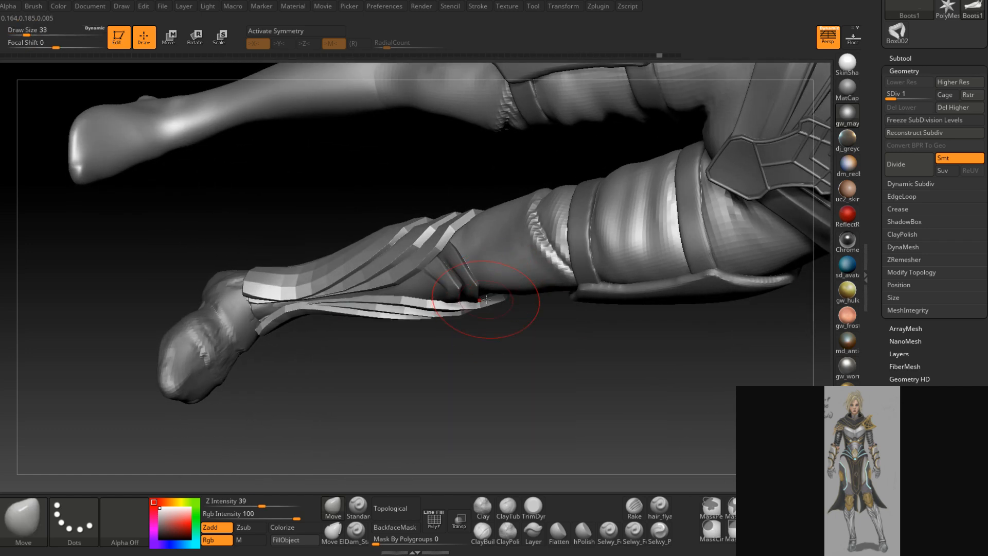
{"action": "right_click_drag", "start_coordinate": [486, 299], "coordinate": [495, 215]}
{"action": "mouse_move", "coordinate": [510, 277]}
{"action": "right_mouse_down"}
{"action": "mouse_move", "coordinate": [479, 308]}
{"action": "mouse_move", "coordinate": [502, 336]}
{"action": "right_mouse_up"}
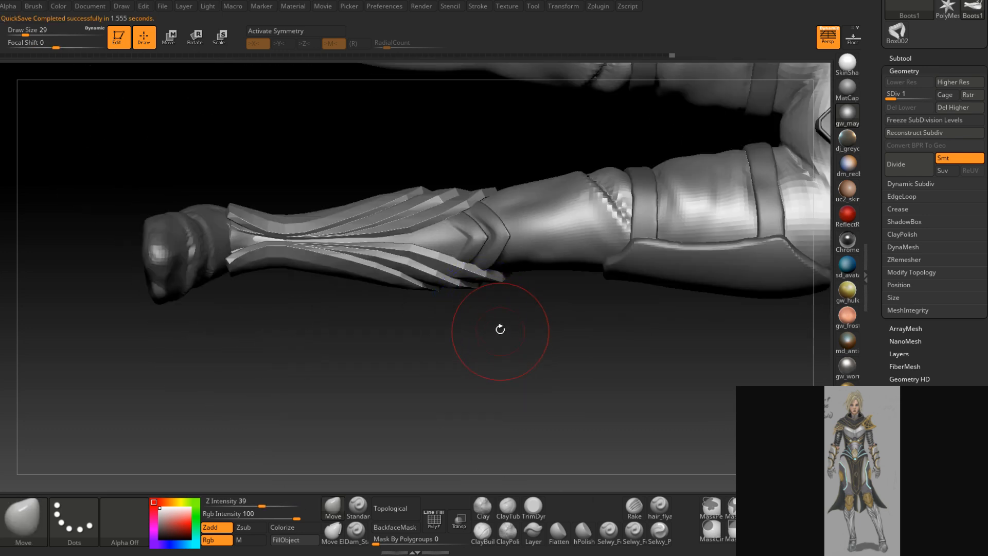
Return Boots1 to its highest subdivision level and make the inner layer Boots2 the active subtool
{"action": "key", "text": "d"}
{"action": "key", "text": "d"}
{"action": "key", "text": "d"}
{"action": "mouse_move", "coordinate": [502, 341]}
{"action": "right_mouse_down"}
{"action": "mouse_move", "coordinate": [548, 345]}
{"action": "mouse_move", "coordinate": [628, 326]}
{"action": "mouse_move", "coordinate": [625, 337]}
{"action": "right_mouse_up"}
{"action": "right_click_drag", "start_coordinate": [553, 395], "coordinate": [608, 258], "text": "alt"}
{"action": "left_click", "coordinate": [485, 311], "text": "alt"}
{"action": "mouse_move", "coordinate": [485, 312]}
{"action": "right_mouse_down"}
{"action": "mouse_move", "coordinate": [437, 314]}
{"action": "mouse_move", "coordinate": [437, 368]}
{"action": "mouse_move", "coordinate": [463, 335]}
{"action": "mouse_move", "coordinate": [500, 323]}
{"action": "mouse_move", "coordinate": [482, 373]}
{"action": "mouse_move", "coordinate": [484, 318]}
{"action": "mouse_move", "coordinate": [465, 318]}
{"action": "right_mouse_up"}
{"action": "left_click", "coordinate": [483, 325], "text": "alt"}
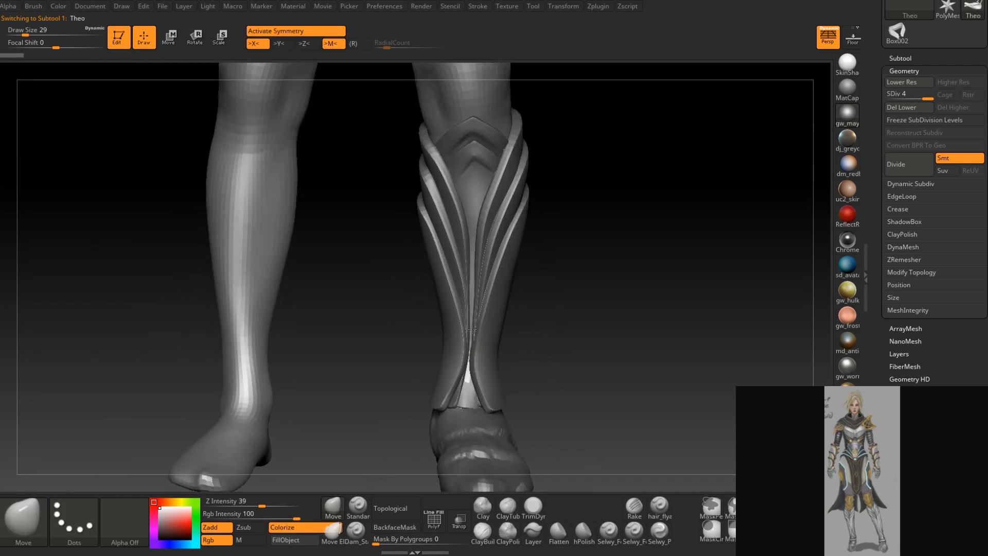
{"action": "left_click", "coordinate": [470, 389], "text": "alt"}
{"action": "mouse_move", "coordinate": [470, 389]}
{"action": "right_mouse_down", "text": "ctrl"}
{"action": "mouse_move", "coordinate": [476, 402]}
{"action": "mouse_move", "coordinate": [482, 355]}
{"action": "mouse_move", "coordinate": [464, 352]}
{"action": "right_mouse_up", "text": "ctrl"}
Build up the inner layer where the shin plates meet above the boot using ClayBuildup at Draw Sizes 18 and 11, and smooth it
{"action": "left_click", "coordinate": [484, 530]}
{"action": "key", "text": "space"}
{"action": "left_click_drag", "start_coordinate": [468, 355], "coordinate": [464, 355]}
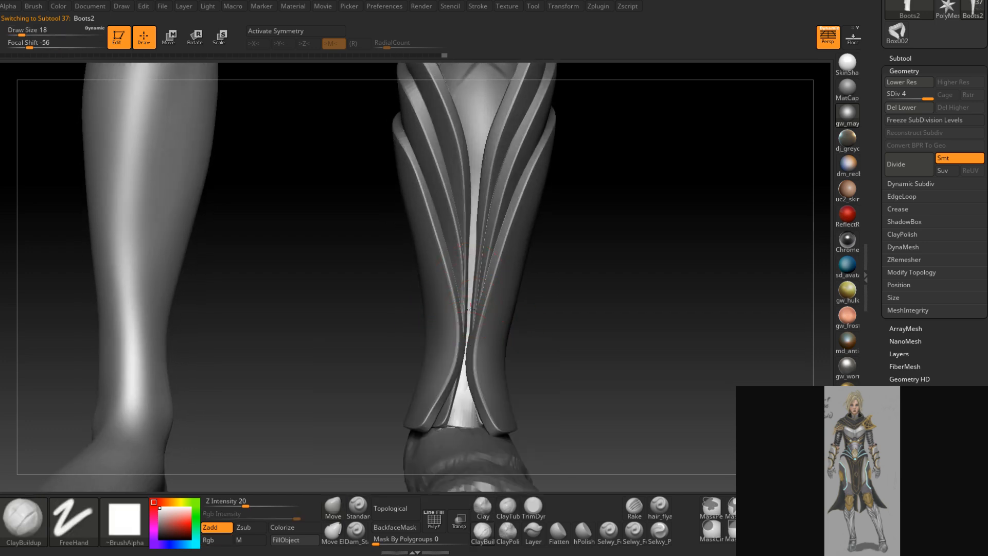
{"action": "right_click_drag", "start_coordinate": [469, 309], "coordinate": [464, 394]}
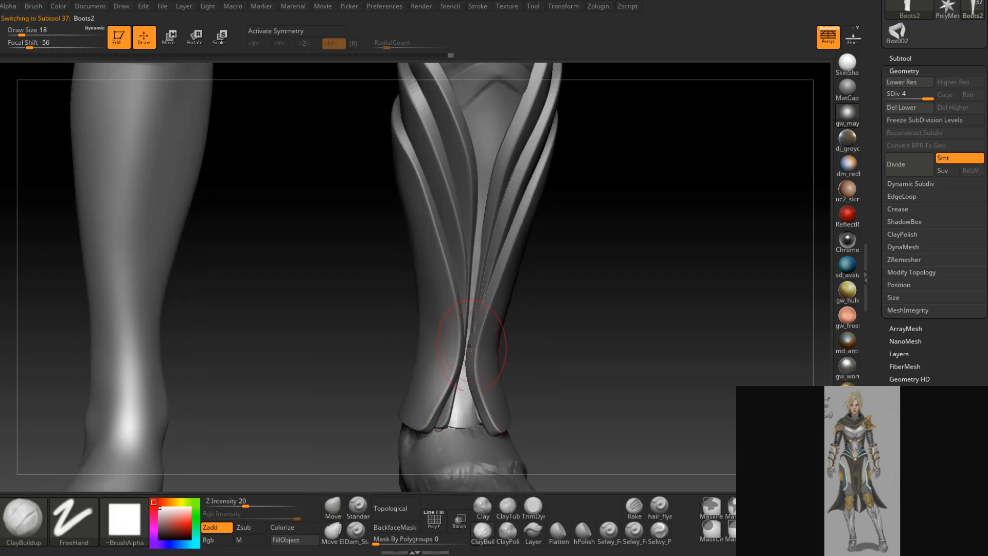
{"action": "right_click_drag", "start_coordinate": [470, 347], "coordinate": [472, 352]}
{"action": "key", "text": "space"}
{"action": "left_click_drag", "start_coordinate": [471, 355], "coordinate": [467, 355]}
{"action": "mouse_move", "coordinate": [461, 399]}
{"action": "right_mouse_down", "text": "shift"}
{"action": "mouse_move", "coordinate": [468, 341]}
{"action": "mouse_move", "coordinate": [466, 365]}
{"action": "right_mouse_up", "text": "shift"}
{"action": "mouse_move", "coordinate": [466, 366]}
{"action": "left_mouse_down", "text": "shift"}
{"action": "mouse_move", "coordinate": [463, 393]}
{"action": "mouse_move", "coordinate": [467, 366]}
{"action": "left_mouse_up", "text": "shift"}
{"action": "mouse_move", "coordinate": [468, 363]}
{"action": "right_mouse_down", "text": "ctrl"}
{"action": "mouse_move", "coordinate": [491, 323]}
{"action": "mouse_move", "coordinate": [474, 340]}
{"action": "mouse_move", "coordinate": [479, 401]}
{"action": "right_mouse_up", "text": "ctrl"}
{"action": "right_click_drag", "start_coordinate": [478, 401], "coordinate": [491, 346], "text": "ctrl"}
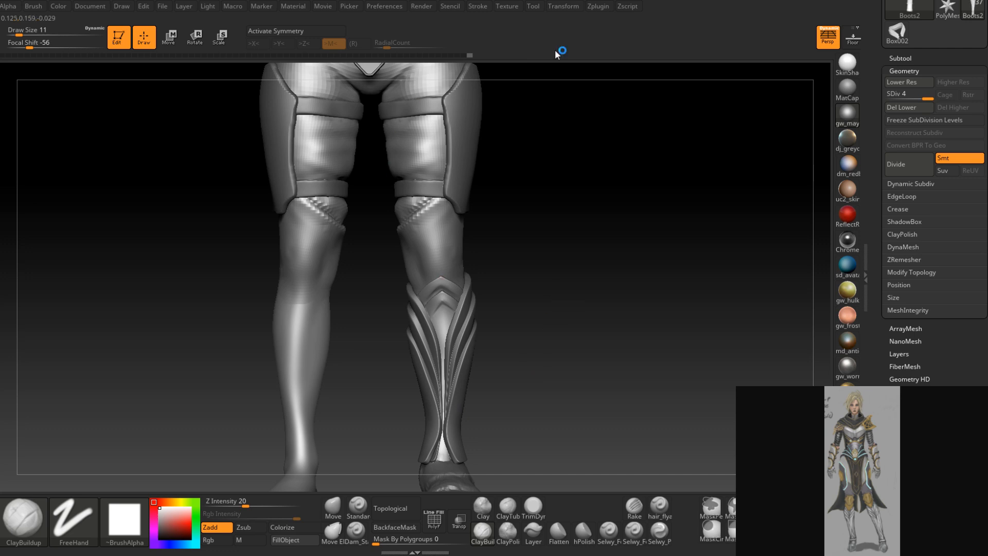
Save the tool as Theo.ZTL in the Theo folder, replacing the existing file
{"action": "scroll", "coordinate": [934, 103], "scroll_direction": "up", "scroll_amount": 3}
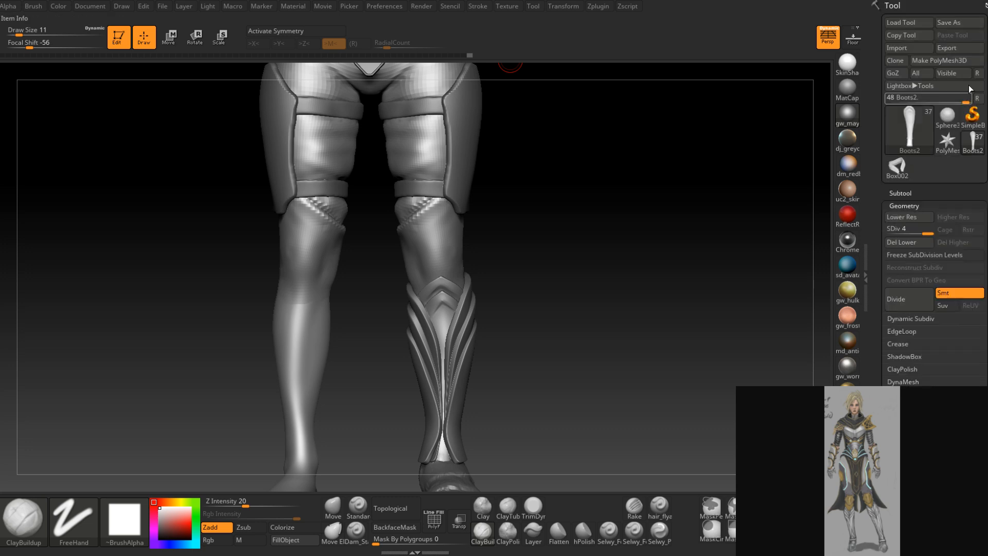
{"action": "left_click", "coordinate": [949, 22]}
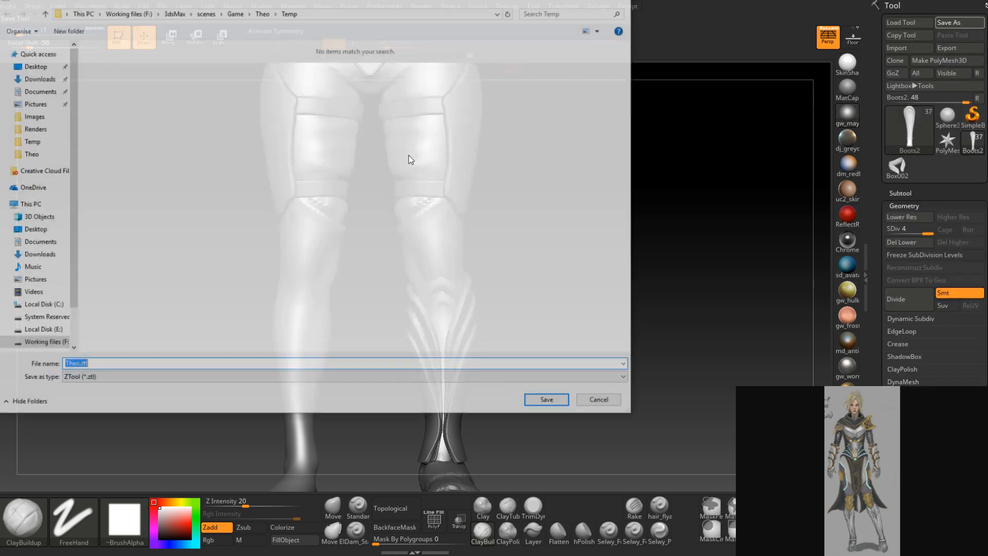
{"action": "left_click", "coordinate": [262, 11]}
{"action": "double_click", "coordinate": [175, 75]}
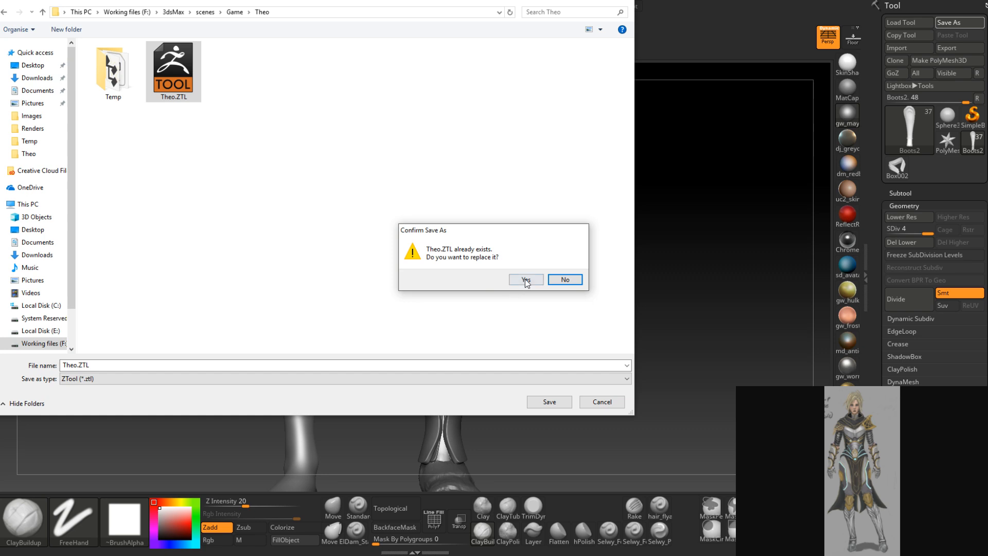
{"action": "left_click", "coordinate": [525, 281]}
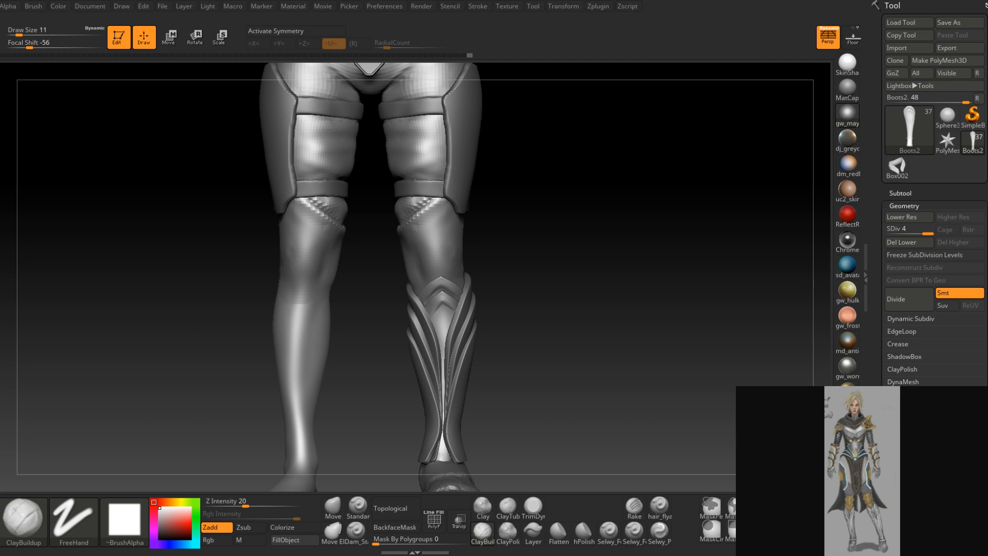
Switch to 3ds Max and delete both old knee-guard elements from the leg mesh
{"action": "key", "text": "alt+Tab"}
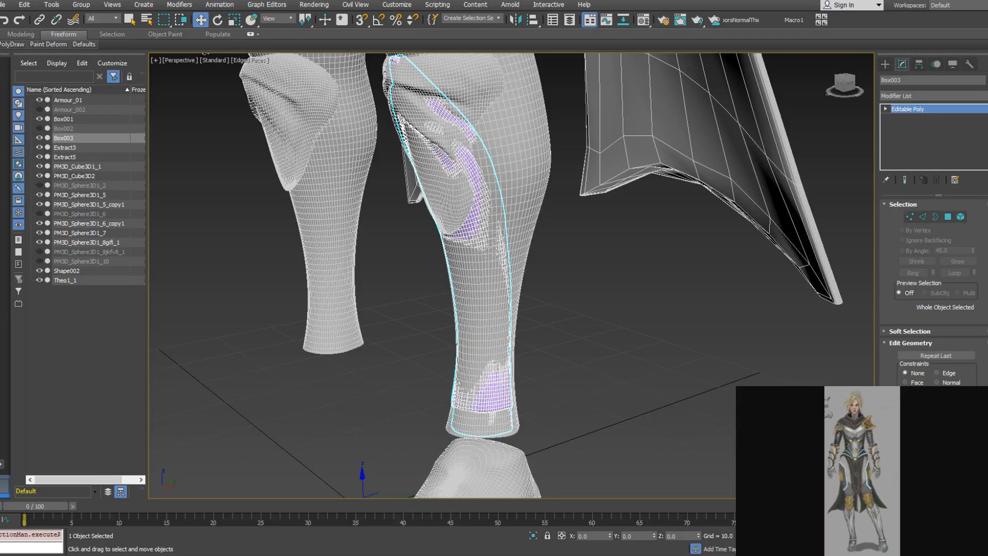
{"action": "scroll", "coordinate": [538, 285], "scroll_direction": "down", "scroll_amount": 5}
{"action": "scroll", "coordinate": [538, 285], "scroll_direction": "up", "scroll_amount": 2}
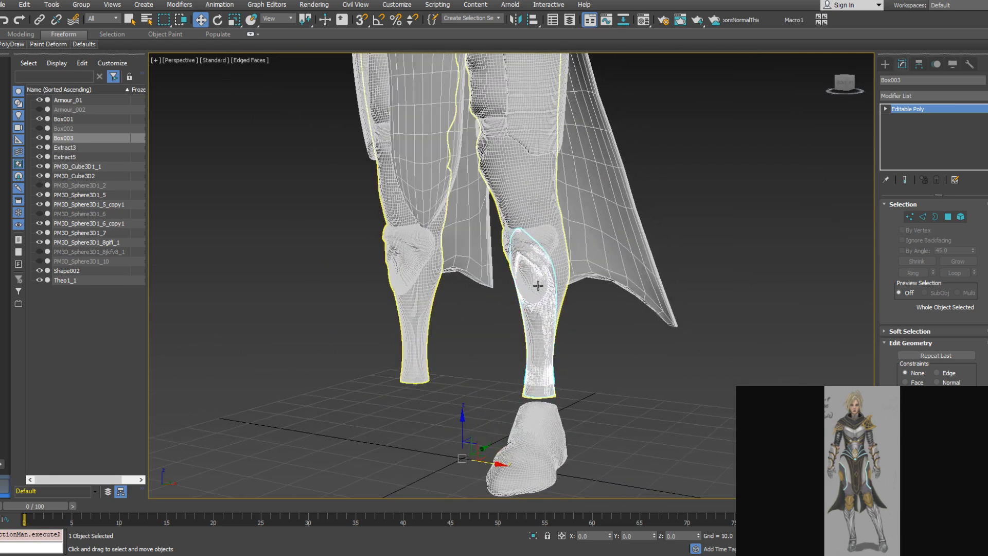
{"action": "left_click", "coordinate": [619, 362]}
{"action": "scroll", "coordinate": [594, 347], "scroll_direction": "up", "scroll_amount": 4}
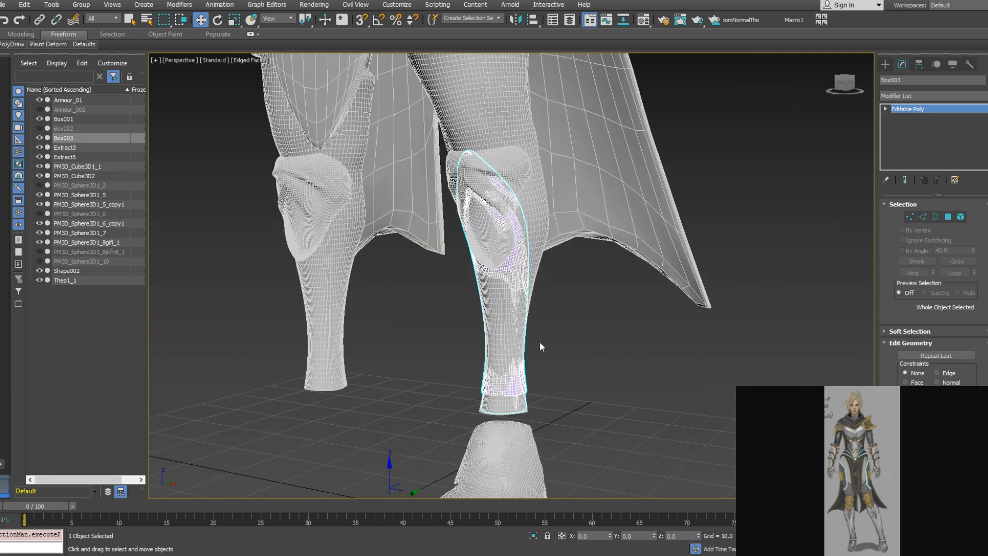
{"action": "left_click", "coordinate": [487, 226]}
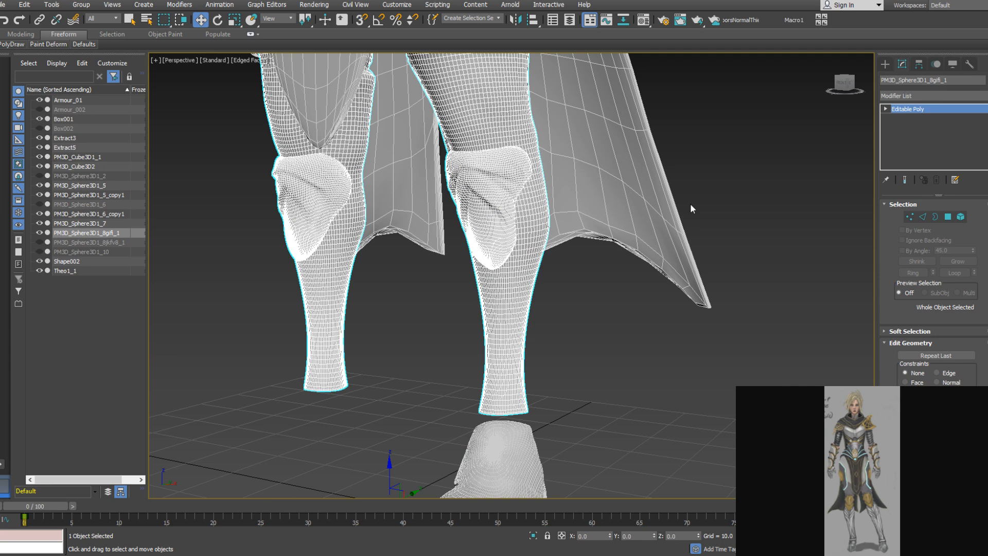
{"action": "left_click", "coordinate": [960, 217]}
{"action": "left_click", "coordinate": [488, 180]}
{"action": "key", "text": "Delete"}
{"action": "left_click", "coordinate": [291, 186]}
{"action": "key", "text": "Delete"}
{"action": "scroll", "coordinate": [632, 260], "scroll_direction": "up", "scroll_amount": 3}
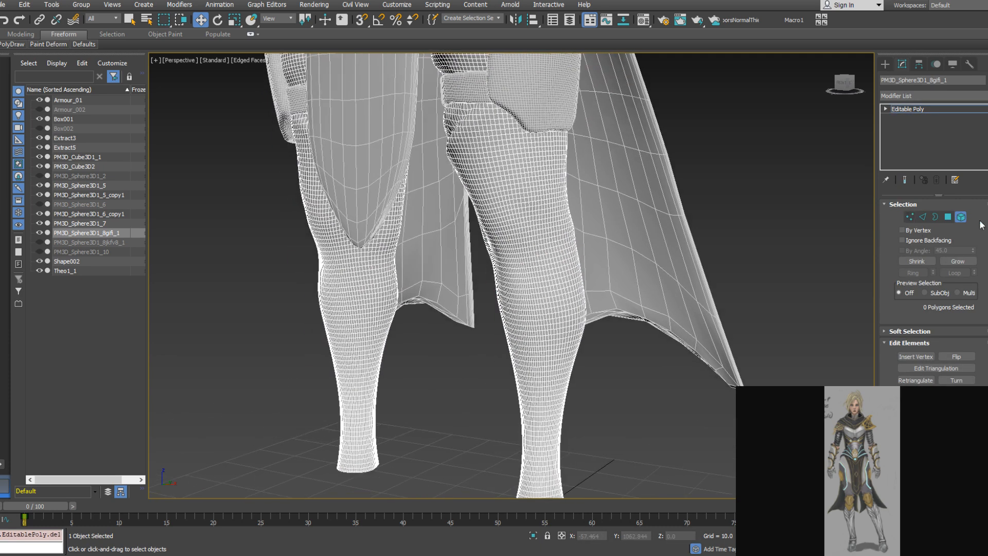
{"action": "left_click", "coordinate": [962, 220]}
Unhide PM3D_Sphere3D1_8jkfv8_1 and PM3D_Sphere3D1_10, and select the PM3D_Sphere3D1_8jkfv8_1 knee guards
{"action": "left_click", "coordinate": [40, 242]}
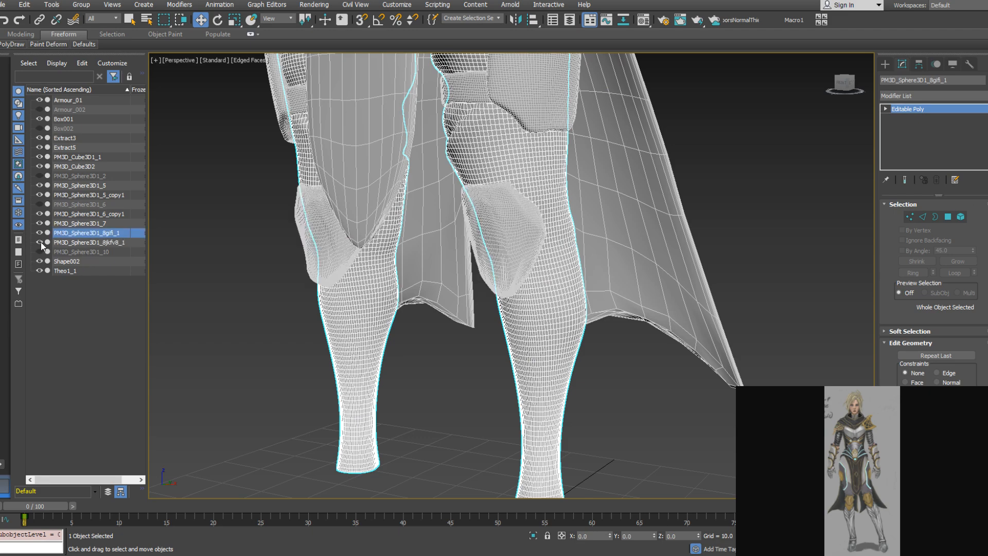
{"action": "left_click", "coordinate": [40, 251]}
{"action": "middle_click_drag", "start_coordinate": [494, 301], "coordinate": [550, 368], "text": "alt"}
{"action": "middle_click_drag", "start_coordinate": [577, 328], "coordinate": [544, 318], "text": "alt"}
{"action": "left_click", "coordinate": [589, 296]}
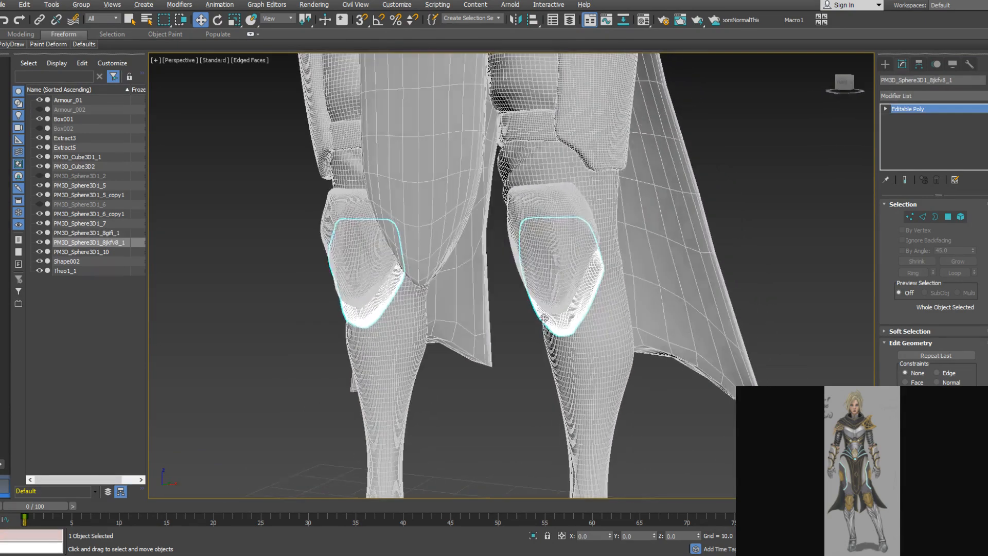
{"action": "scroll", "coordinate": [544, 318], "scroll_direction": "up", "scroll_amount": 3}
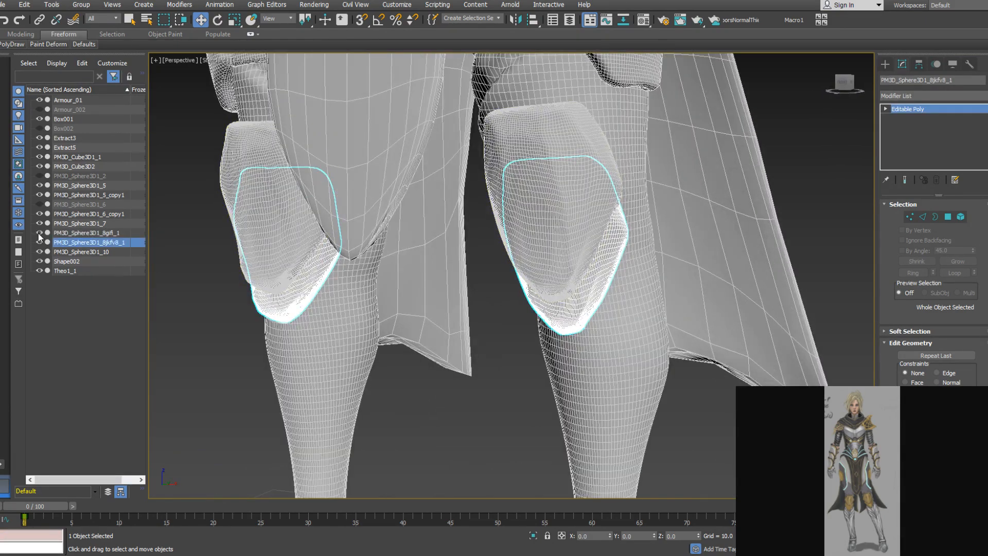
Compare the overlapping knee guards and hide PM3D_Sphere3D1_10, keeping the selected pair unobstructed
{"action": "left_click", "coordinate": [40, 251]}
{"action": "left_click", "coordinate": [40, 251]}
{"action": "left_click", "coordinate": [40, 251]}
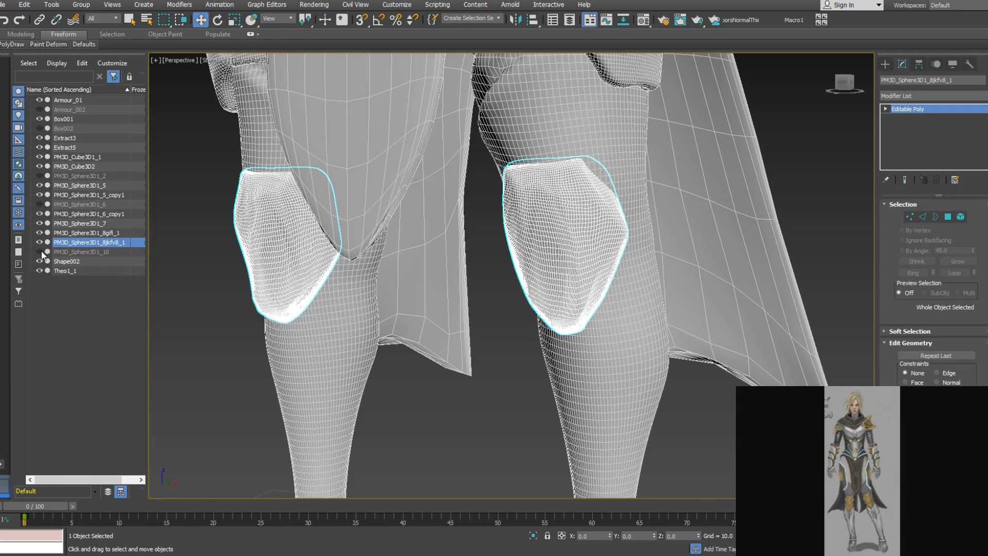
{"action": "mouse_move", "coordinate": [611, 235]}
{"action": "middle_mouse_down", "text": "alt"}
{"action": "mouse_move", "coordinate": [591, 235]}
{"action": "mouse_move", "coordinate": [603, 233]}
{"action": "middle_mouse_up", "text": "alt"}
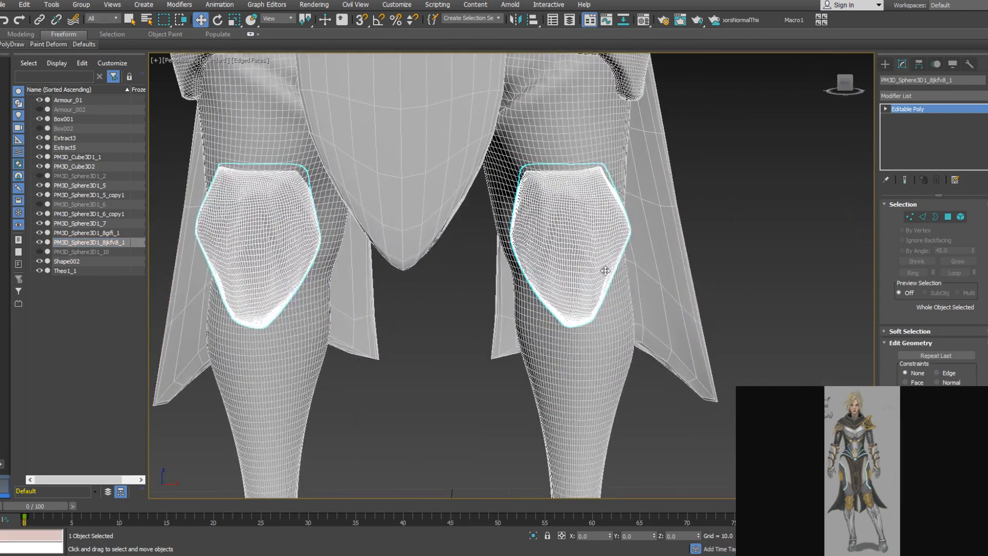
{"action": "scroll", "coordinate": [604, 270], "scroll_direction": "up", "scroll_amount": 4}
{"action": "middle_click_drag", "start_coordinate": [570, 261], "coordinate": [549, 314]}
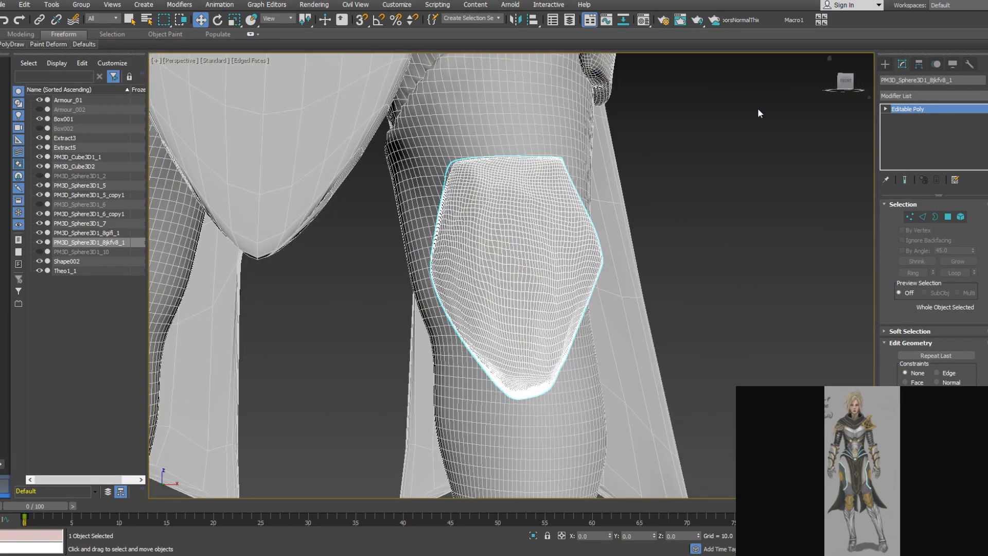
Start a first quad of Box003 near the knee guard's upper edge with PolyDraw Step Build
{"action": "mouse_move", "coordinate": [7, 45]}
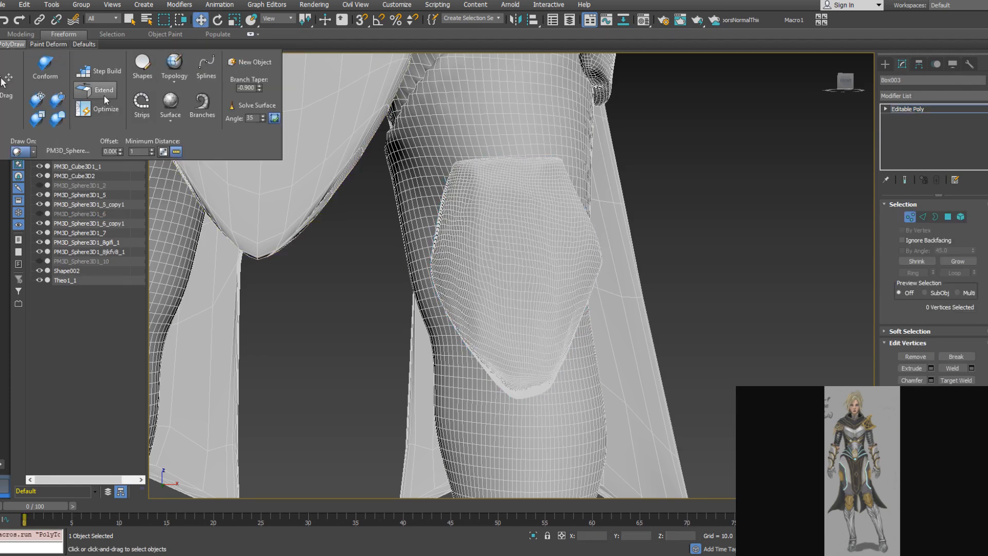
{"action": "left_click", "coordinate": [102, 72]}
{"action": "scroll", "coordinate": [504, 178], "scroll_direction": "up", "scroll_amount": 2}
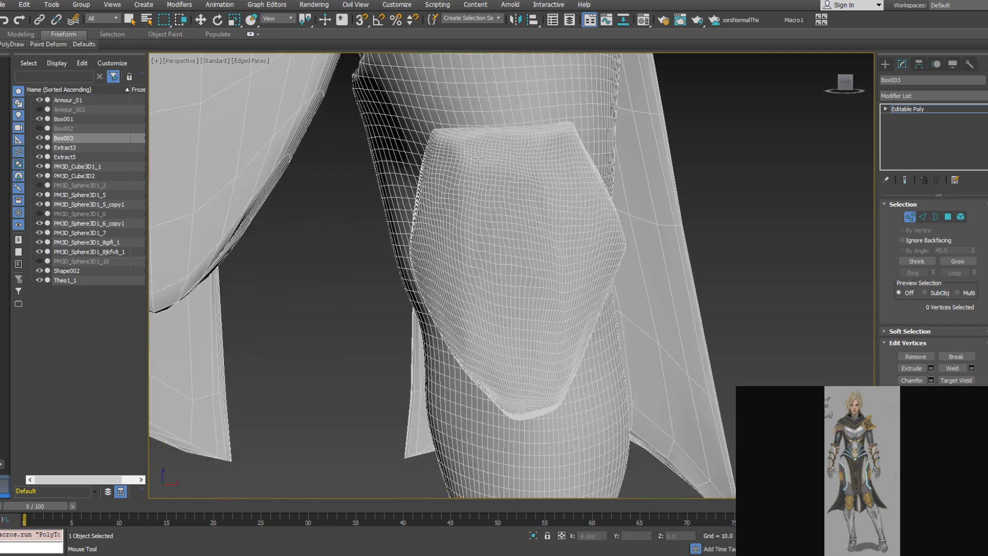
{"action": "left_click", "coordinate": [460, 142]}
{"action": "left_click_drag", "start_coordinate": [457, 143], "coordinate": [540, 138], "text": "shift"}
Shape the first quad into a narrow face at the knee guard's upper centre with the PolyDraw Extend tool
{"action": "mouse_move", "coordinate": [14, 45]}
{"action": "left_click", "coordinate": [98, 90]}
{"action": "mouse_move", "coordinate": [453, 169]}
{"action": "left_mouse_down"}
{"action": "mouse_move", "coordinate": [477, 185]}
{"action": "mouse_move", "coordinate": [468, 179]}
{"action": "left_mouse_up"}
{"action": "left_click_drag", "start_coordinate": [540, 174], "coordinate": [538, 181]}
{"action": "mouse_move", "coordinate": [538, 181]}
{"action": "middle_mouse_down", "text": "alt"}
{"action": "mouse_move", "coordinate": [478, 189]}
{"action": "mouse_move", "coordinate": [527, 166]}
{"action": "middle_mouse_up", "text": "alt"}
{"action": "left_click_drag", "start_coordinate": [468, 180], "coordinate": [470, 203]}
{"action": "left_click_drag", "start_coordinate": [537, 181], "coordinate": [540, 198]}
{"action": "middle_click_drag", "start_coordinate": [539, 201], "coordinate": [509, 185], "text": "alt"}
{"action": "left_click_drag", "start_coordinate": [462, 147], "coordinate": [500, 140]}
{"action": "left_click_drag", "start_coordinate": [468, 199], "coordinate": [501, 195]}
{"action": "middle_click_drag", "start_coordinate": [502, 195], "coordinate": [517, 155], "text": "alt"}
Extend the quad into a strip down the knee guard's centre to its lower tip and adjust the strip's vertices
{"action": "scroll", "coordinate": [516, 198], "scroll_direction": "down", "scroll_amount": 5}
{"action": "scroll", "coordinate": [520, 150], "scroll_direction": "up", "scroll_amount": 8}
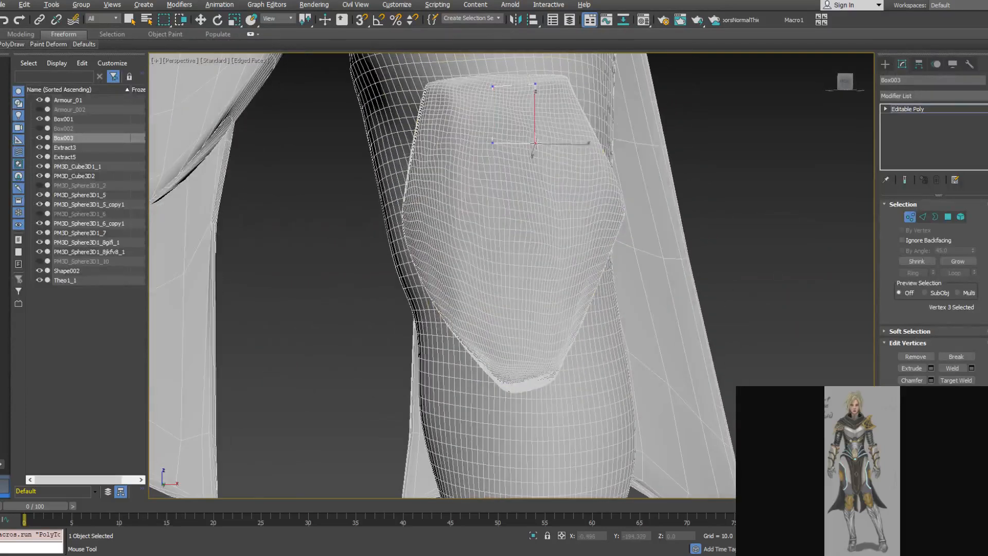
{"action": "left_click_drag", "start_coordinate": [521, 147], "coordinate": [534, 369], "text": "shift"}
{"action": "mouse_move", "coordinate": [518, 332]}
{"action": "left_mouse_down", "text": "ctrl+alt+shift"}
{"action": "mouse_move", "coordinate": [517, 311]}
{"action": "mouse_move", "coordinate": [555, 329]}
{"action": "mouse_move", "coordinate": [555, 308]}
{"action": "mouse_move", "coordinate": [516, 318]}
{"action": "left_mouse_up", "text": "ctrl+alt+shift"}
{"action": "left_click_drag", "start_coordinate": [513, 368], "coordinate": [523, 373], "text": "ctrl+alt+shift"}
{"action": "mouse_move", "coordinate": [542, 366]}
{"action": "middle_mouse_down", "text": "alt"}
{"action": "mouse_move", "coordinate": [565, 342]}
{"action": "mouse_move", "coordinate": [545, 320]}
{"action": "mouse_move", "coordinate": [493, 370]}
{"action": "mouse_move", "coordinate": [545, 355]}
{"action": "middle_mouse_up", "text": "alt"}
{"action": "left_click_drag", "start_coordinate": [541, 198], "coordinate": [545, 198], "text": "ctrl+alt+shift"}
{"action": "left_click_drag", "start_coordinate": [534, 142], "coordinate": [536, 140], "text": "ctrl+alt+shift"}
{"action": "left_click", "coordinate": [551, 260]}
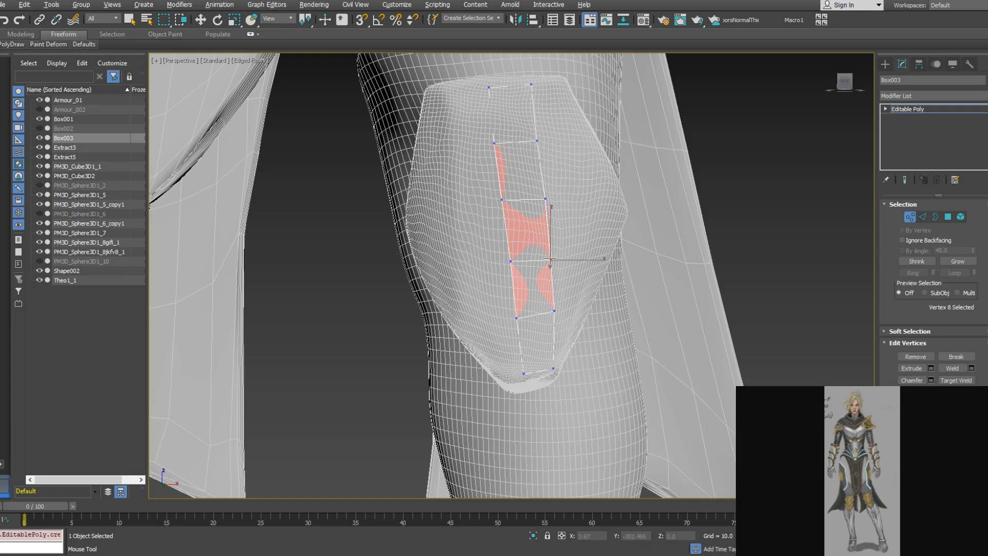
Extend new faces outward from the central strip's outer edge, at the upper quad and along the strip's full length
{"action": "middle_click_drag", "start_coordinate": [550, 262], "coordinate": [530, 206], "text": "alt"}
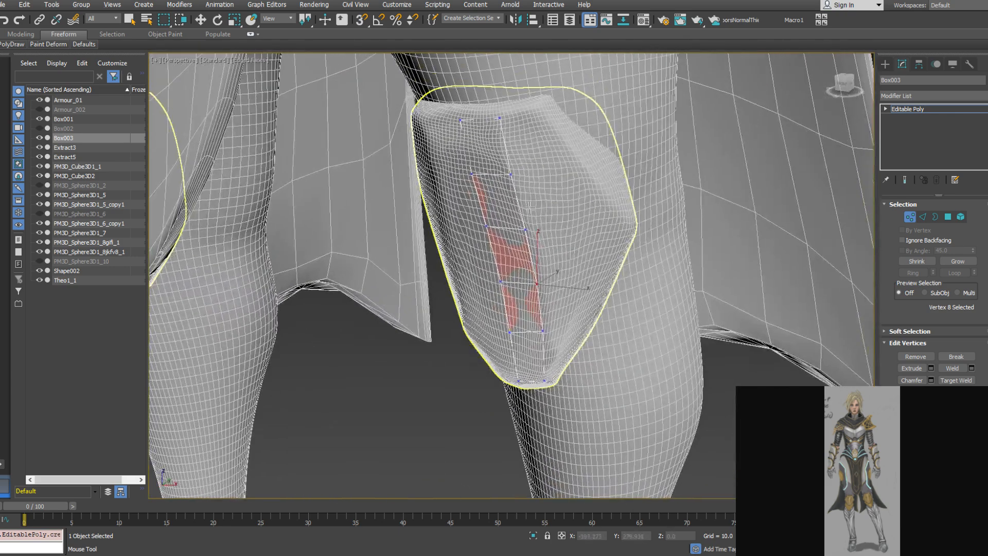
{"action": "left_click_drag", "start_coordinate": [511, 158], "coordinate": [557, 148], "text": "shift"}
{"action": "middle_click_drag", "start_coordinate": [557, 148], "coordinate": [538, 143], "text": "alt"}
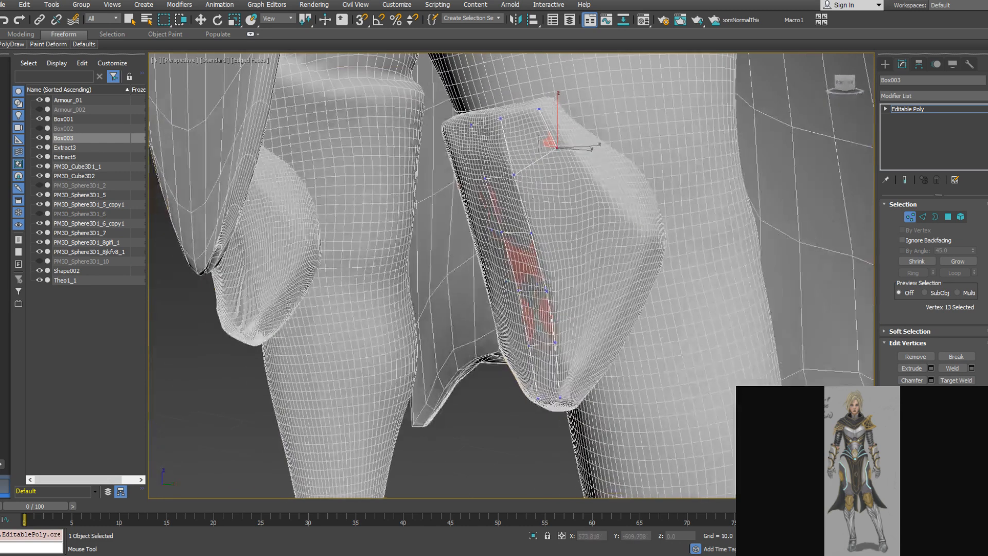
{"action": "left_click_drag", "start_coordinate": [552, 274], "coordinate": [562, 274], "text": "ctrl+shift"}
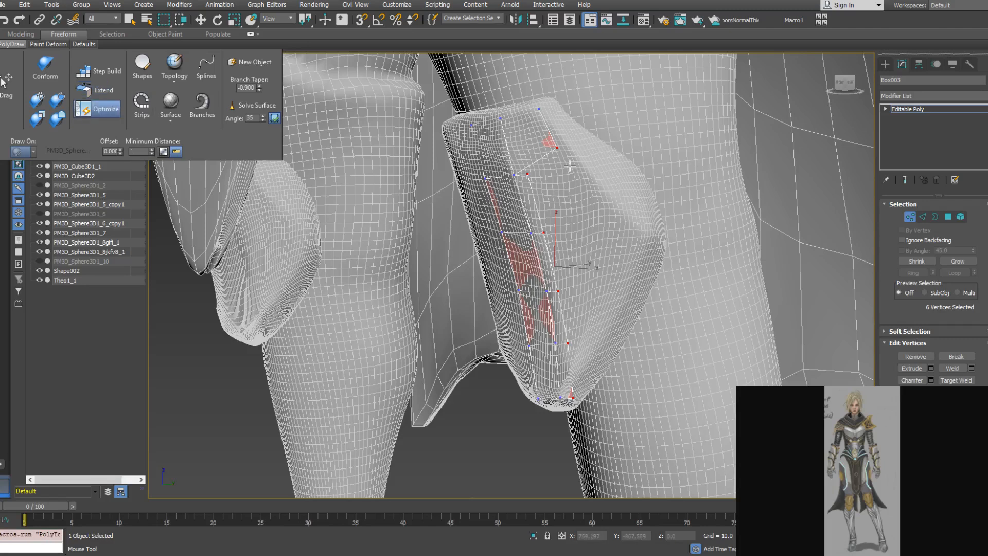
Join the new faces at the upper quad and spread their outer vertices to the knee guard's outer ridge with PolyDraw
{"action": "left_click_drag", "start_coordinate": [528, 175], "coordinate": [556, 148]}
{"action": "middle_click_drag", "start_coordinate": [555, 174], "coordinate": [575, 176], "text": "alt"}
{"action": "left_click_drag", "start_coordinate": [538, 232], "coordinate": [575, 204]}
{"action": "left_click_drag", "start_coordinate": [549, 289], "coordinate": [580, 191]}
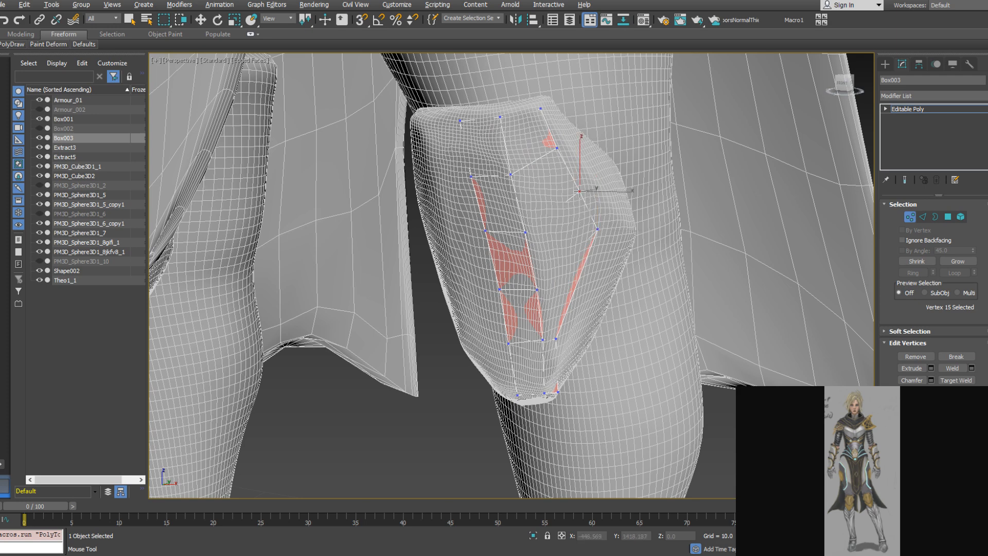
{"action": "middle_click_drag", "start_coordinate": [611, 218], "coordinate": [580, 210], "text": "alt"}
{"action": "left_click_drag", "start_coordinate": [570, 343], "coordinate": [599, 309]}
{"action": "left_click_drag", "start_coordinate": [576, 398], "coordinate": [589, 360]}
{"action": "middle_click_drag", "start_coordinate": [589, 359], "coordinate": [567, 294], "text": "alt"}
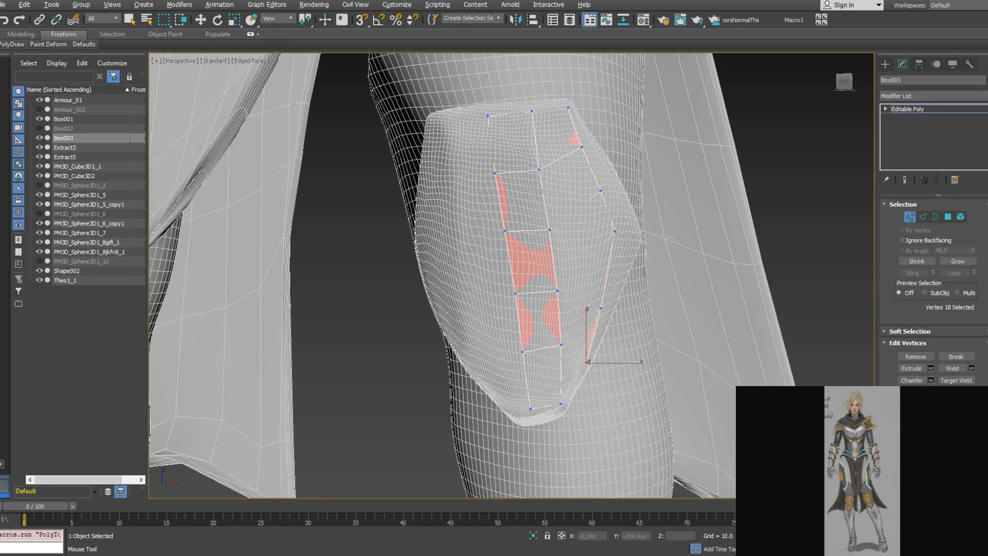
Carry the outer row of faces down to the knee guard's lower tip and place its end vertices
{"action": "middle_click_drag", "start_coordinate": [830, 239], "coordinate": [583, 219], "text": "alt"}
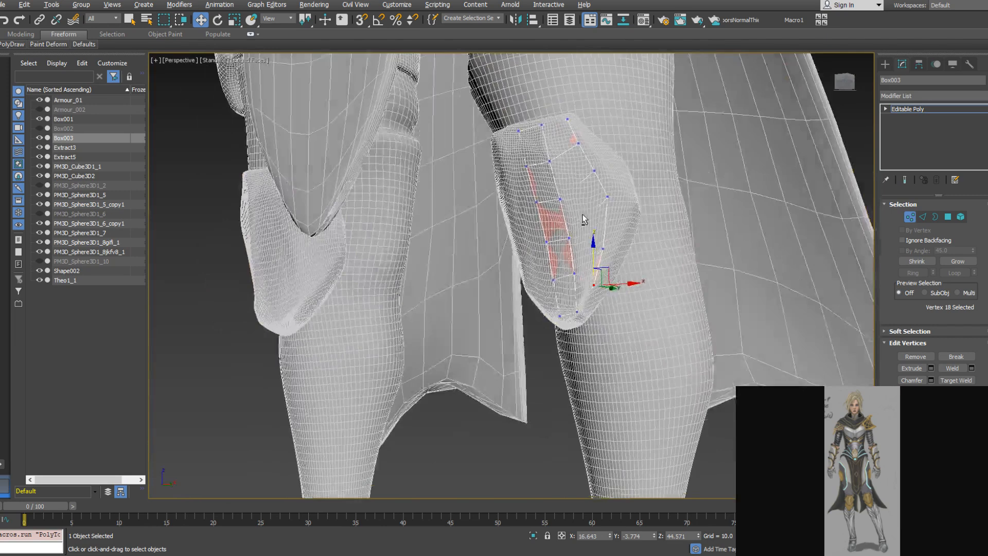
{"action": "middle_click_drag", "start_coordinate": [583, 219], "coordinate": [591, 180], "text": "alt"}
{"action": "left_click", "coordinate": [590, 309]}
{"action": "left_click", "coordinate": [574, 329]}
{"action": "mouse_move", "coordinate": [575, 328]}
{"action": "middle_mouse_down", "text": "alt"}
{"action": "mouse_move", "coordinate": [582, 317]}
{"action": "mouse_move", "coordinate": [584, 332]}
{"action": "middle_mouse_up", "text": "alt"}
{"action": "left_click", "coordinate": [587, 317]}
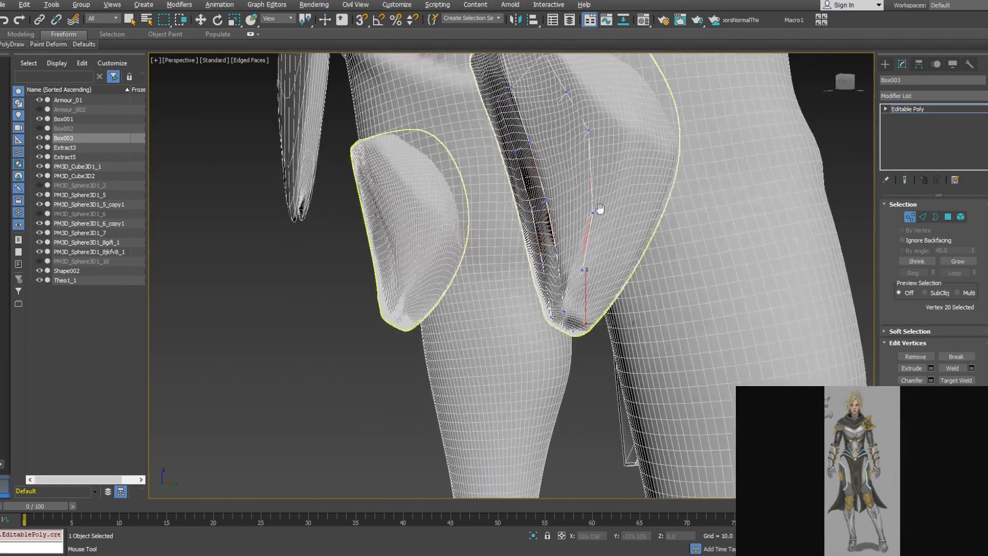
Reposition the outer row's vertices along the knee guard's side ridge, from the upper corner to the lower side
{"action": "scroll", "coordinate": [596, 214], "scroll_direction": "down", "scroll_amount": 2}
{"action": "middle_click_drag", "start_coordinate": [594, 237], "coordinate": [607, 210], "text": "alt"}
{"action": "left_click", "coordinate": [605, 208]}
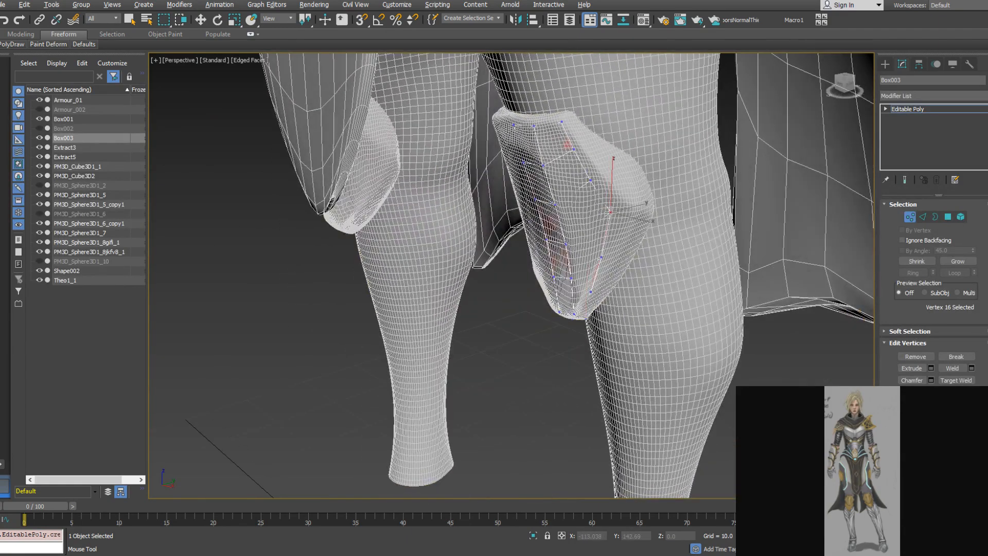
{"action": "scroll", "coordinate": [625, 206], "scroll_direction": "up", "scroll_amount": 3}
{"action": "middle_click_drag", "start_coordinate": [611, 212], "coordinate": [598, 179], "text": "alt"}
{"action": "left_click", "coordinate": [592, 179]}
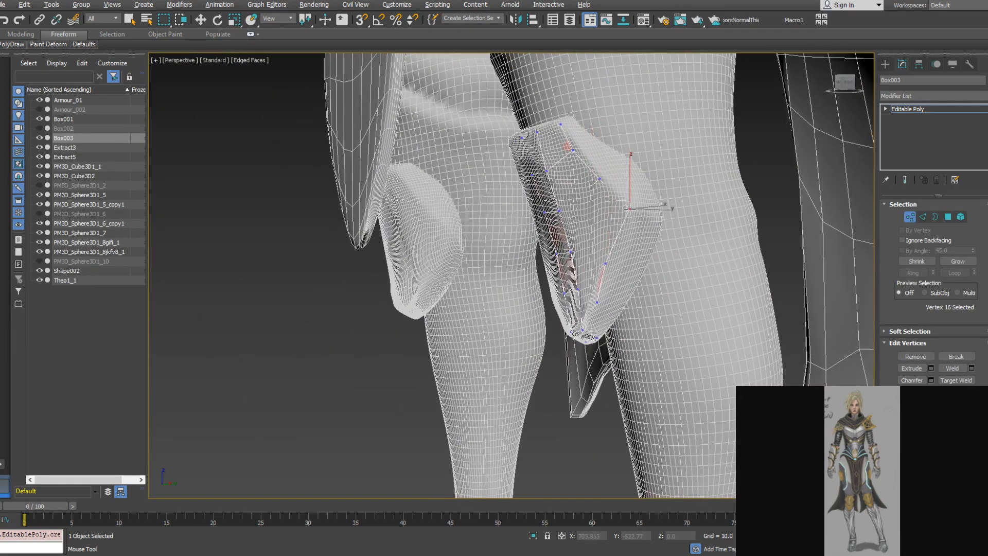
{"action": "mouse_move", "coordinate": [610, 263]}
{"action": "middle_mouse_down", "text": "alt"}
{"action": "mouse_move", "coordinate": [654, 265]}
{"action": "mouse_move", "coordinate": [618, 268]}
{"action": "middle_mouse_up", "text": "alt"}
{"action": "left_click", "coordinate": [596, 302]}
{"action": "middle_click_drag", "start_coordinate": [596, 303], "coordinate": [611, 252], "text": "alt"}
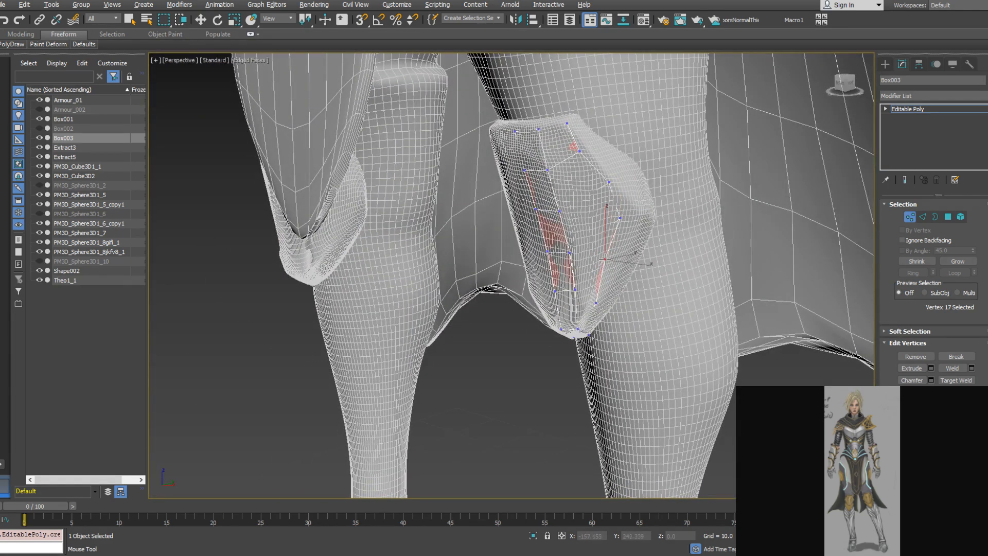
{"action": "left_click_drag", "start_coordinate": [596, 303], "coordinate": [596, 294]}
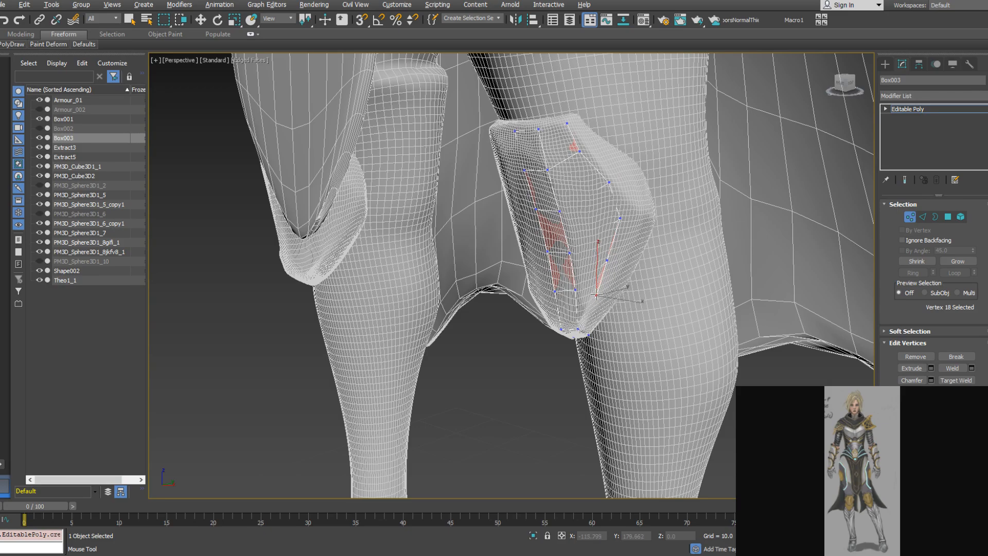
{"action": "left_click", "coordinate": [607, 183]}
{"action": "mouse_move", "coordinate": [606, 185]}
{"action": "middle_mouse_down", "text": "alt"}
{"action": "mouse_move", "coordinate": [613, 160]}
{"action": "mouse_move", "coordinate": [629, 185]}
{"action": "mouse_move", "coordinate": [575, 198]}
{"action": "mouse_move", "coordinate": [611, 173]}
{"action": "middle_mouse_up", "text": "alt"}
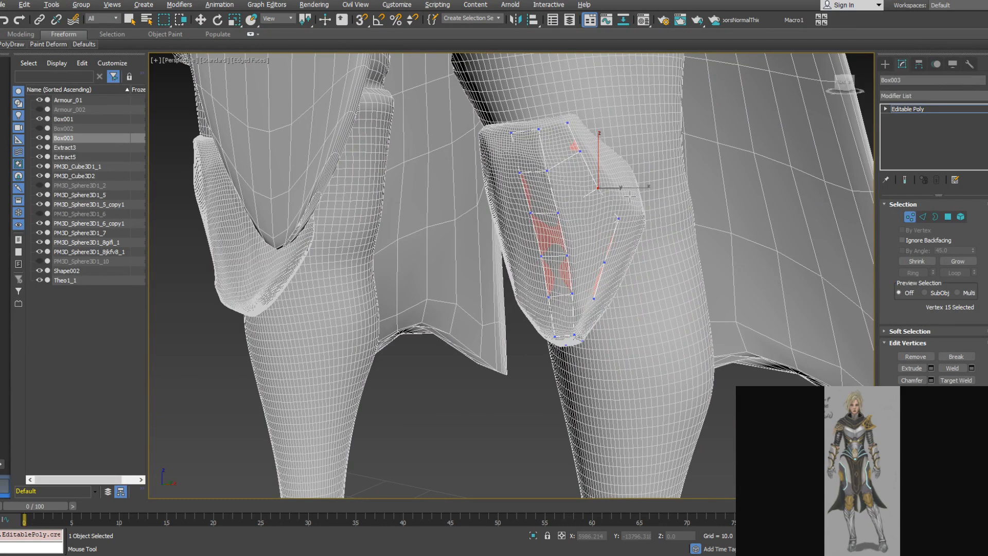
Merge the surplus vertices into the strip's end vertices at the knee guard's lower tip with PolyDraw Optimize
{"action": "middle_click_drag", "start_coordinate": [552, 147], "coordinate": [603, 161], "text": "alt"}
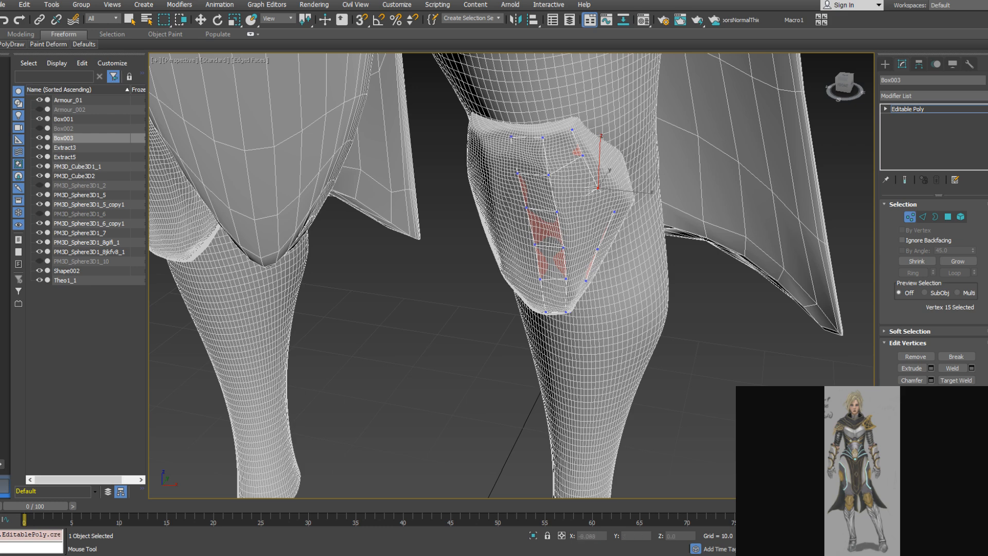
{"action": "middle_click_drag", "start_coordinate": [599, 231], "coordinate": [603, 281], "text": "alt"}
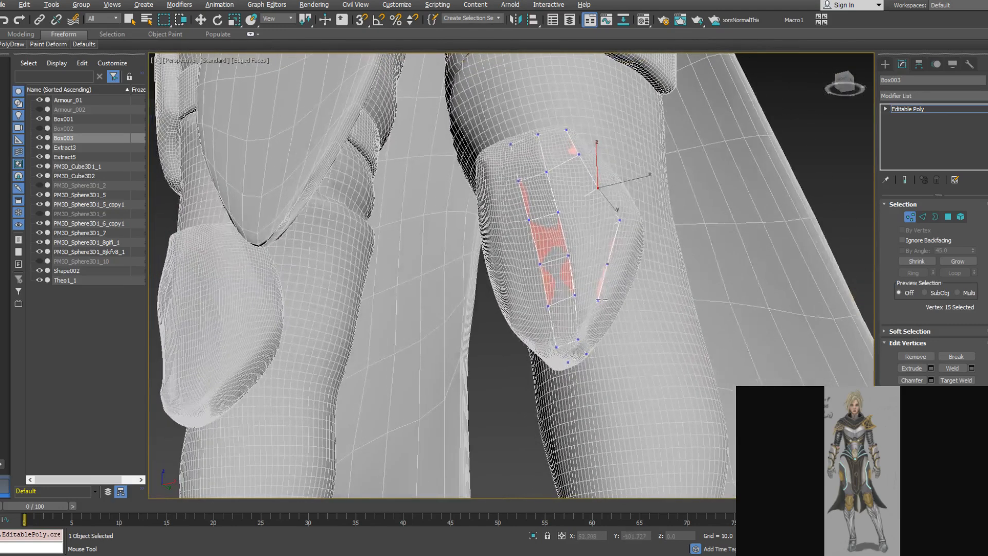
{"action": "mouse_move", "coordinate": [13, 45]}
{"action": "left_click", "coordinate": [104, 114]}
{"action": "left_click_drag", "start_coordinate": [586, 355], "coordinate": [558, 349], "text": "shift"}
{"action": "middle_click_drag", "start_coordinate": [557, 347], "coordinate": [574, 260], "text": "alt"}
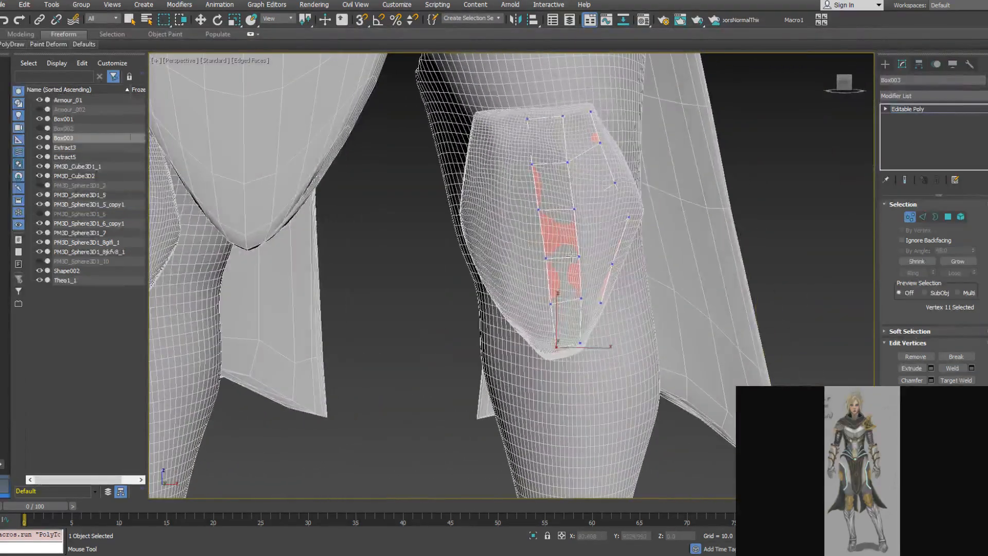
Leave vertex editing and mirror Box003 across the X axis as a copy
{"action": "left_click", "coordinate": [910, 216]}
{"action": "middle_click_drag", "start_coordinate": [409, 304], "coordinate": [533, 229], "text": "alt"}
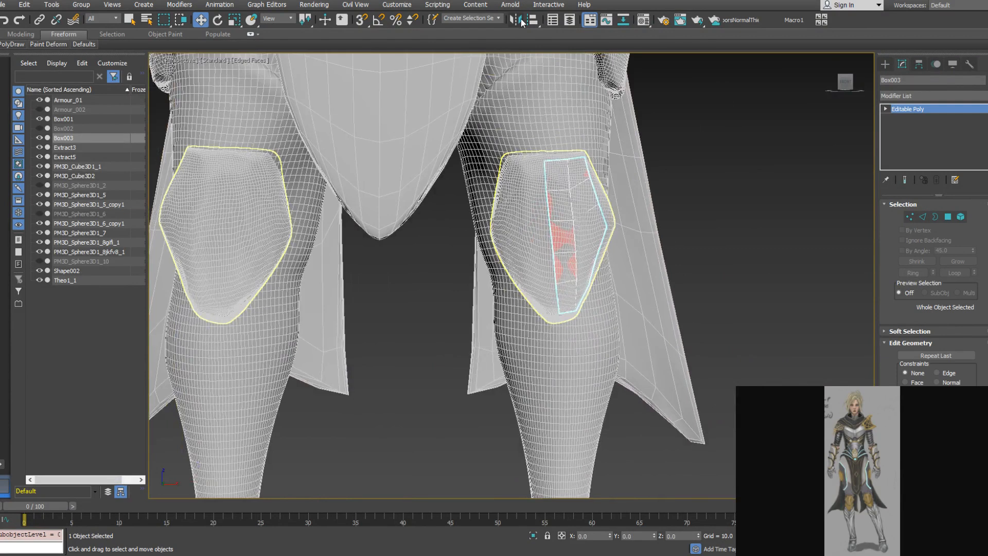
{"action": "left_click", "coordinate": [515, 20]}
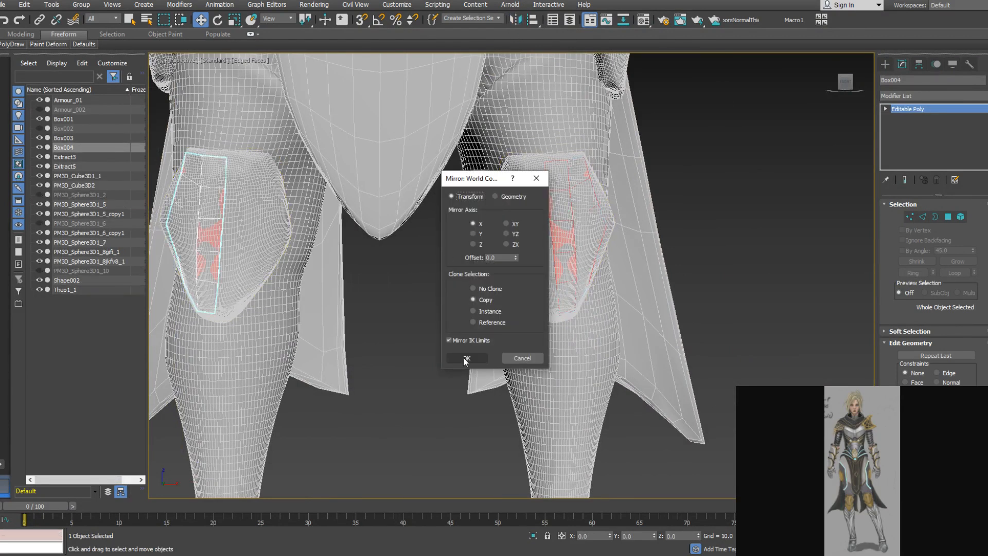
{"action": "left_click", "coordinate": [465, 358]}
Attach the mirrored copy on the opposite knee to Box003
{"action": "left_click", "coordinate": [559, 237]}
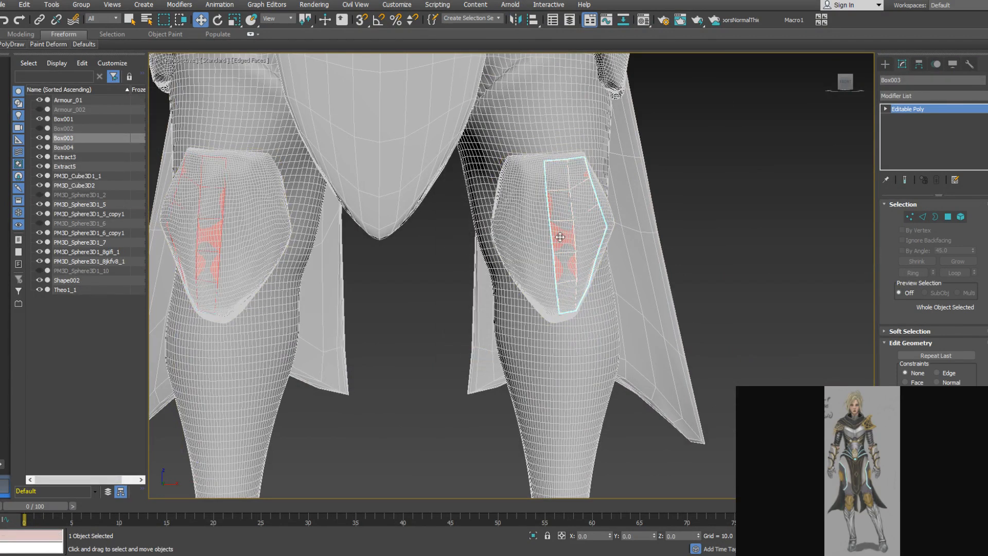
{"action": "right_click", "coordinate": [560, 237]}
{"action": "left_click", "coordinate": [540, 149]}
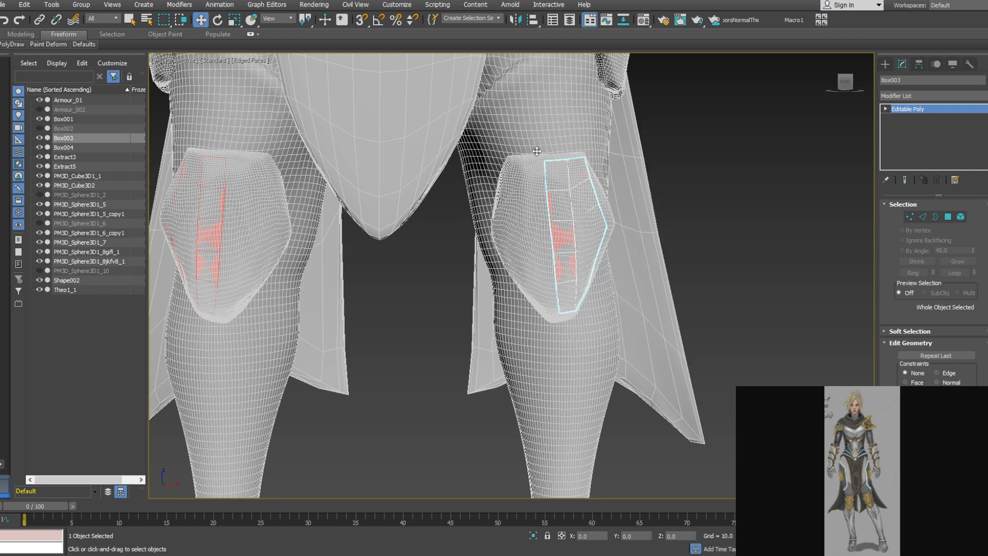
{"action": "left_click", "coordinate": [216, 234]}
Select all vertices of the mirrored half and move them along X onto the original half's knee guard
{"action": "key", "text": "w"}
{"action": "left_click", "coordinate": [910, 216]}
{"action": "left_click_drag", "start_coordinate": [297, 393], "coordinate": [146, 104]}
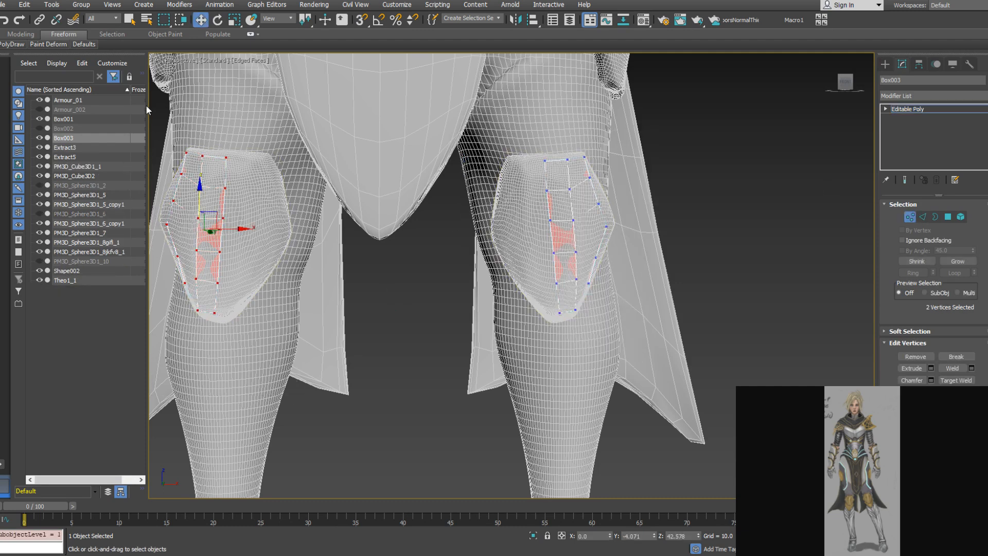
{"action": "left_click_drag", "start_coordinate": [241, 228], "coordinate": [557, 227]}
Turn and shift the mirrored half so its centre edge lines up with the original strip
{"action": "middle_click_drag", "start_coordinate": [557, 228], "coordinate": [409, 278], "text": "alt"}
{"action": "scroll", "coordinate": [438, 241], "scroll_direction": "up", "scroll_amount": 4}
{"action": "right_click", "coordinate": [418, 205]}
{"action": "left_click", "coordinate": [422, 208]}
{"action": "middle_click_drag", "start_coordinate": [403, 196], "coordinate": [408, 161], "text": "alt"}
{"action": "left_click_drag", "start_coordinate": [404, 235], "coordinate": [416, 226]}
{"action": "right_click", "coordinate": [412, 214]}
{"action": "left_click", "coordinate": [418, 220]}
{"action": "middle_click_drag", "start_coordinate": [418, 223], "coordinate": [393, 203], "text": "alt"}
{"action": "left_click_drag", "start_coordinate": [392, 198], "coordinate": [420, 201]}
{"action": "middle_click_drag", "start_coordinate": [421, 202], "coordinate": [442, 131], "text": "alt"}
{"action": "left_click_drag", "start_coordinate": [400, 176], "coordinate": [399, 188]}
{"action": "middle_click_drag", "start_coordinate": [399, 188], "coordinate": [416, 242], "text": "alt"}
Refine the mirrored half's rotation and position so it covers the knee guard's inner side
{"action": "right_click", "coordinate": [418, 224]}
{"action": "left_click", "coordinate": [427, 238]}
{"action": "left_click_drag", "start_coordinate": [415, 245], "coordinate": [404, 247]}
{"action": "middle_click_drag", "start_coordinate": [404, 246], "coordinate": [419, 181], "text": "alt"}
{"action": "left_click_drag", "start_coordinate": [422, 189], "coordinate": [425, 194]}
{"action": "middle_click_drag", "start_coordinate": [425, 195], "coordinate": [443, 229], "text": "alt"}
{"action": "key", "text": "w"}
{"action": "left_click_drag", "start_coordinate": [367, 217], "coordinate": [354, 215]}
{"action": "mouse_move", "coordinate": [474, 213]}
{"action": "middle_mouse_down", "text": "alt"}
{"action": "mouse_move", "coordinate": [507, 210]}
{"action": "mouse_move", "coordinate": [407, 232]}
{"action": "mouse_move", "coordinate": [395, 202]}
{"action": "middle_mouse_up", "text": "alt"}
{"action": "right_click", "coordinate": [407, 231]}
{"action": "left_click", "coordinate": [415, 257]}
{"action": "left_click_drag", "start_coordinate": [398, 208], "coordinate": [395, 200]}
{"action": "middle_click_drag", "start_coordinate": [395, 200], "coordinate": [422, 208], "text": "alt"}
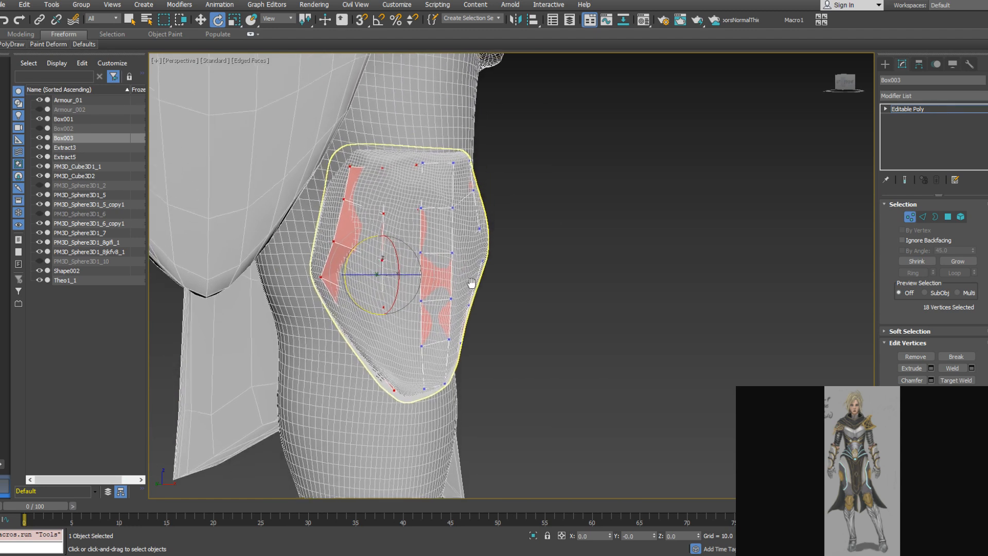
{"action": "middle_click_drag", "start_coordinate": [502, 237], "coordinate": [402, 156], "text": "alt"}
Weld the two uppermost pairs of centre-seam vertices between the mirrored and original halves
{"action": "left_click_drag", "start_coordinate": [400, 153], "coordinate": [419, 169]}
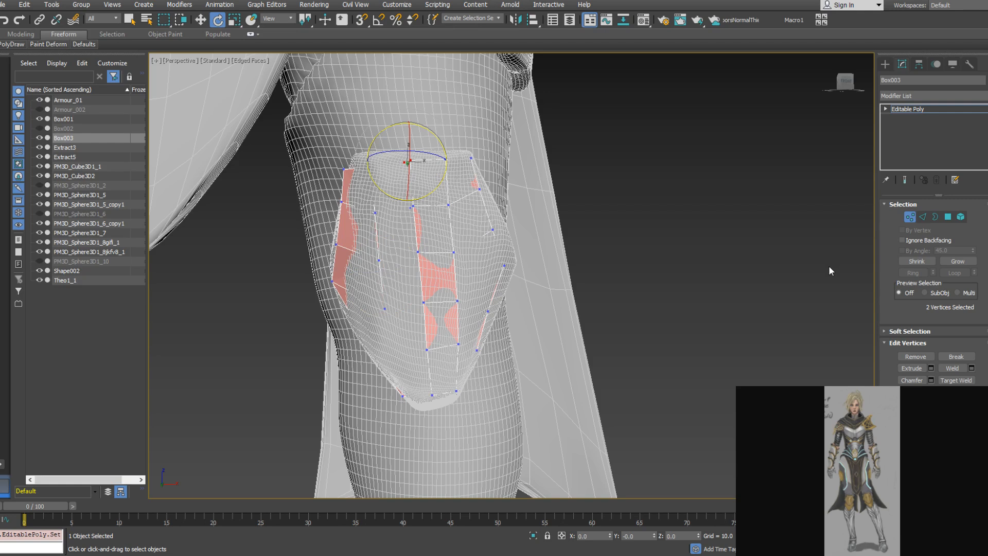
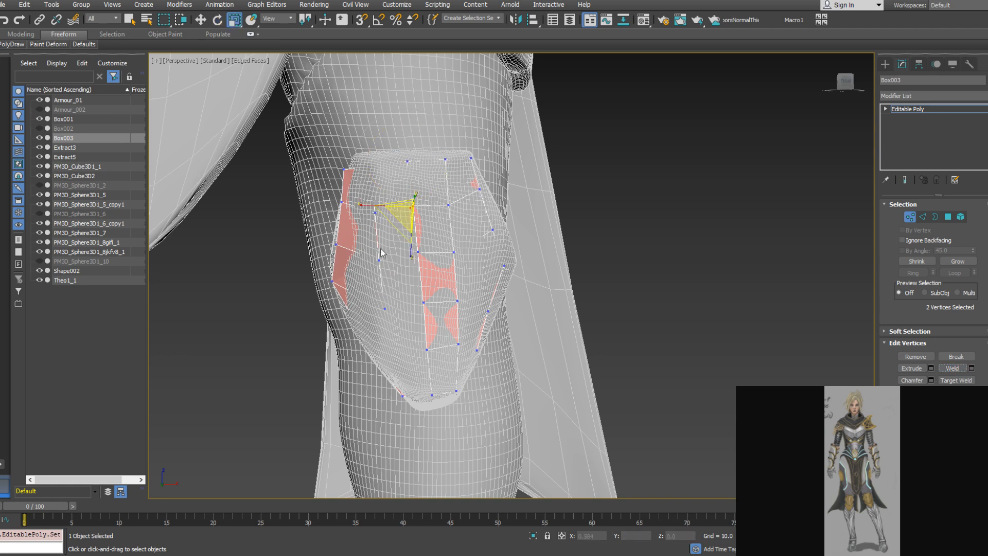
{"action": "left_click_drag", "start_coordinate": [406, 213], "coordinate": [422, 453]}
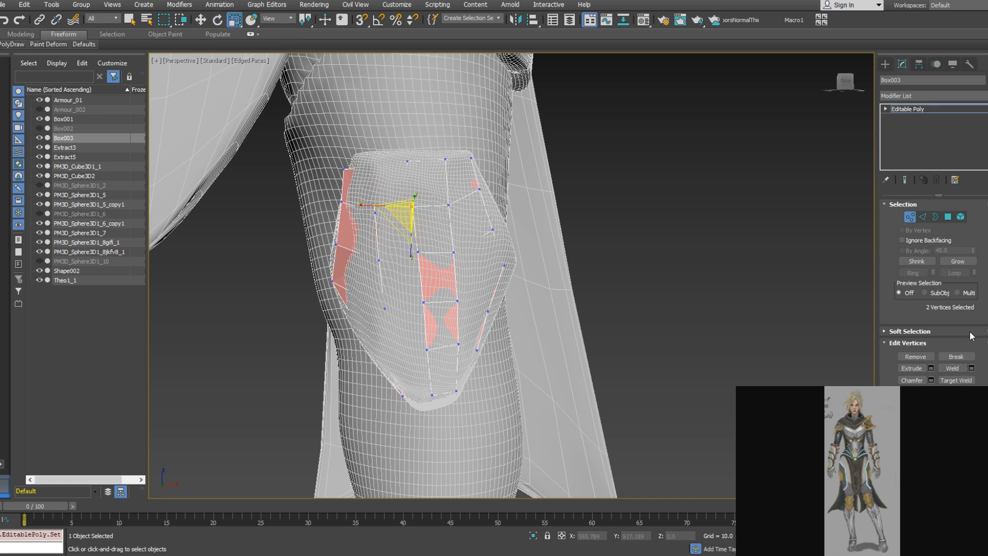
{"action": "left_click", "coordinate": [948, 369]}
{"action": "mouse_move", "coordinate": [558, 379]}
{"action": "middle_mouse_down"}
{"action": "mouse_move", "coordinate": [539, 364]}
{"action": "mouse_move", "coordinate": [521, 196]}
{"action": "mouse_move", "coordinate": [487, 280]}
{"action": "mouse_move", "coordinate": [507, 291]}
{"action": "mouse_move", "coordinate": [510, 360]}
{"action": "middle_mouse_up"}
{"action": "scroll", "coordinate": [538, 355], "scroll_direction": "down", "scroll_amount": 4}
{"action": "middle_click_drag", "start_coordinate": [507, 297], "coordinate": [513, 391]}
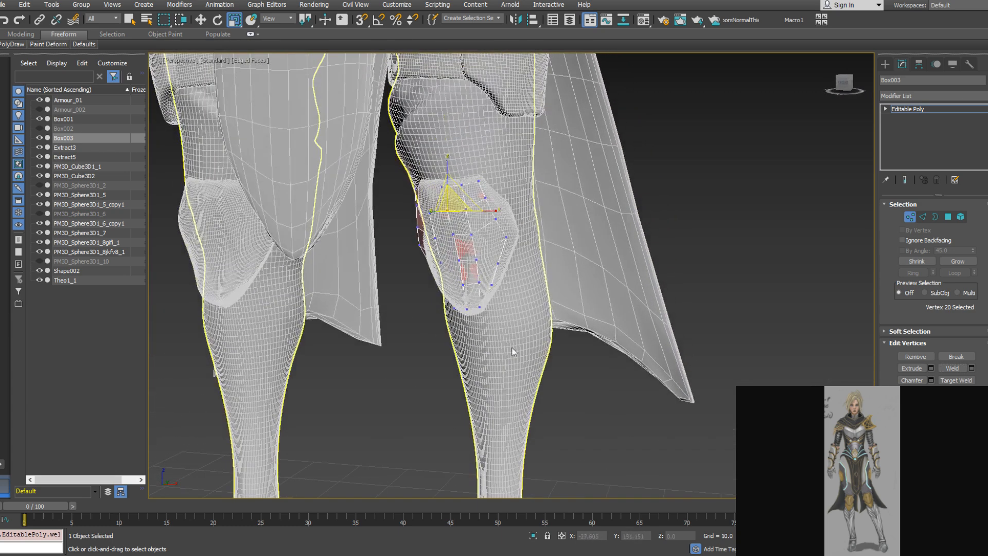
Weld the remaining pairs of centre-seam vertices down the middle of the knee guard, above its lower tip
{"action": "scroll", "coordinate": [473, 189], "scroll_direction": "up", "scroll_amount": 3}
{"action": "middle_click_drag", "start_coordinate": [468, 241], "coordinate": [455, 257], "text": "alt"}
{"action": "left_click_drag", "start_coordinate": [453, 271], "coordinate": [440, 320]}
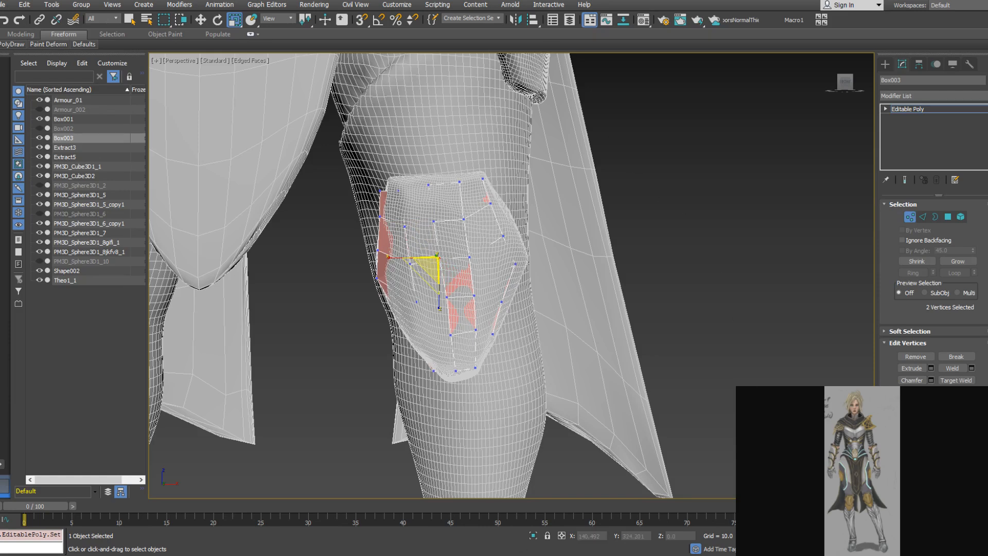
{"action": "left_click", "coordinate": [939, 369]}
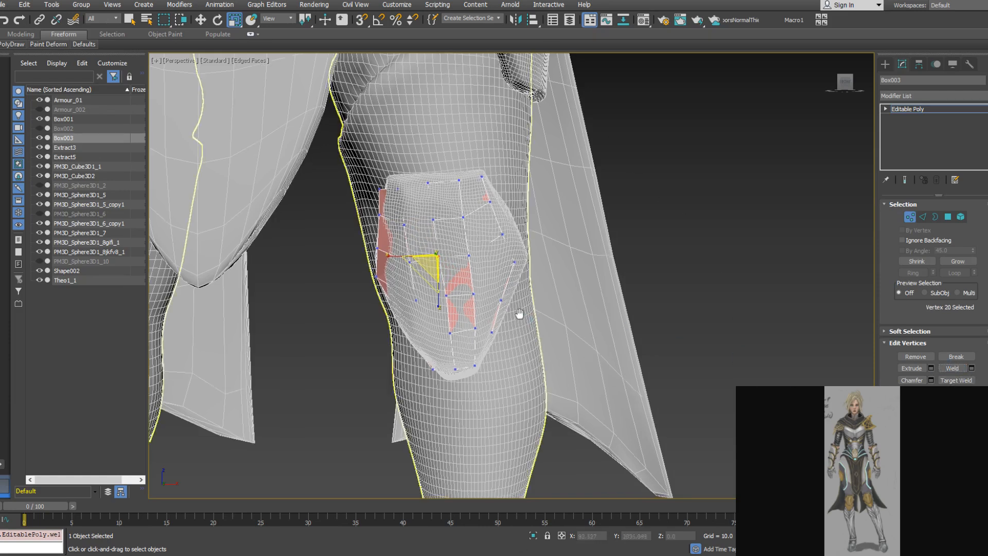
{"action": "scroll", "coordinate": [449, 272], "scroll_direction": "up", "scroll_amount": 3}
{"action": "left_click_drag", "start_coordinate": [430, 244], "coordinate": [433, 245]}
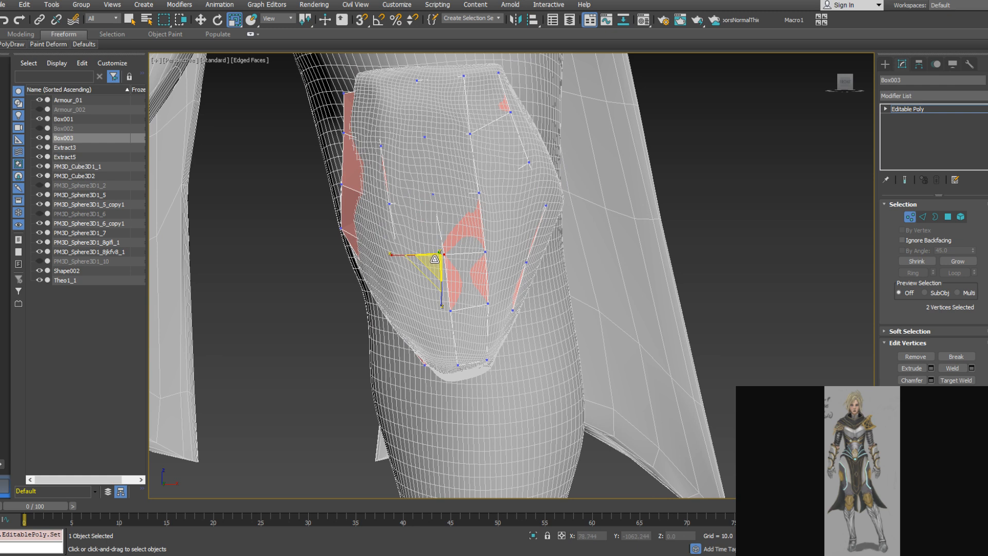
{"action": "left_click", "coordinate": [950, 369]}
{"action": "left_click_drag", "start_coordinate": [448, 319], "coordinate": [456, 306]}
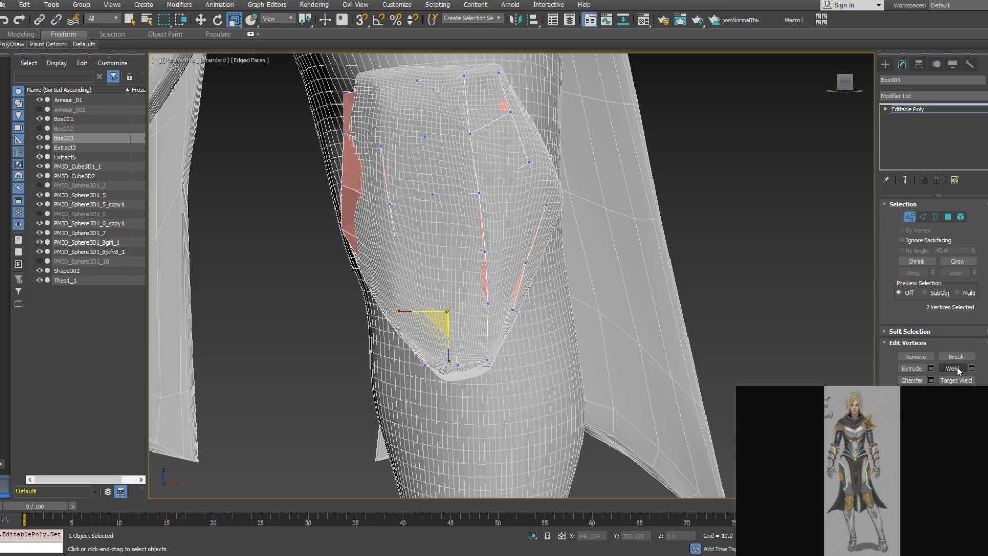
Weld the last pair of seam vertices at the knee guard's lower tip, using wireframe display to select them
{"action": "left_click_drag", "start_coordinate": [442, 352], "coordinate": [441, 350]}
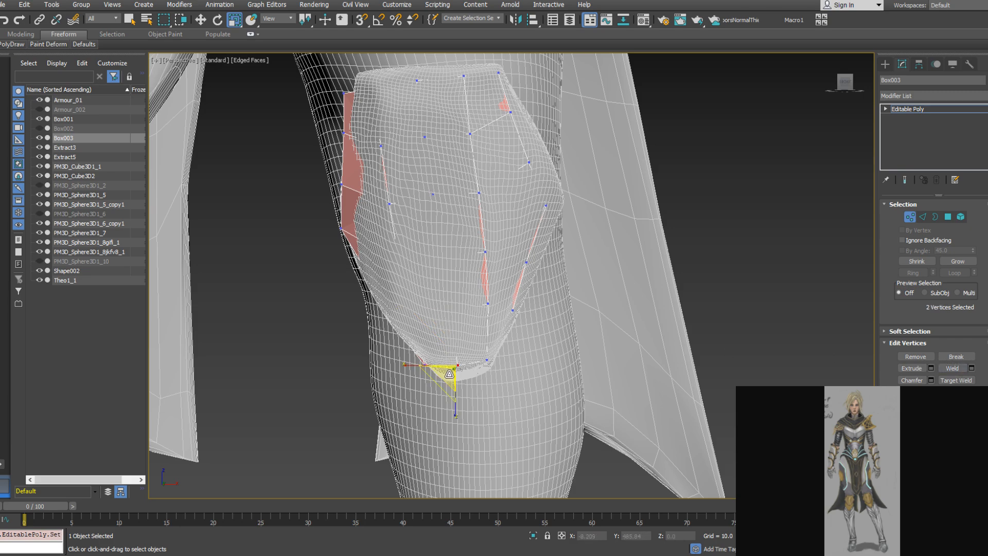
{"action": "key", "text": "F3"}
{"action": "middle_click_drag", "start_coordinate": [459, 346], "coordinate": [489, 316], "text": "alt"}
{"action": "left_click_drag", "start_coordinate": [450, 371], "coordinate": [433, 466]}
{"action": "middle_click_drag", "start_coordinate": [472, 324], "coordinate": [509, 325], "text": "alt"}
{"action": "left_click", "coordinate": [951, 368]}
Leave vertex editing, restore shaded display, hide PM3D_Sphere3D1_8jkfv8_1 and select Box003
{"action": "middle_click_drag", "start_coordinate": [455, 234], "coordinate": [402, 256], "text": "alt"}
{"action": "middle_click_drag", "start_coordinate": [402, 256], "coordinate": [437, 229]}
{"action": "scroll", "coordinate": [419, 287], "scroll_direction": "down", "scroll_amount": 3}
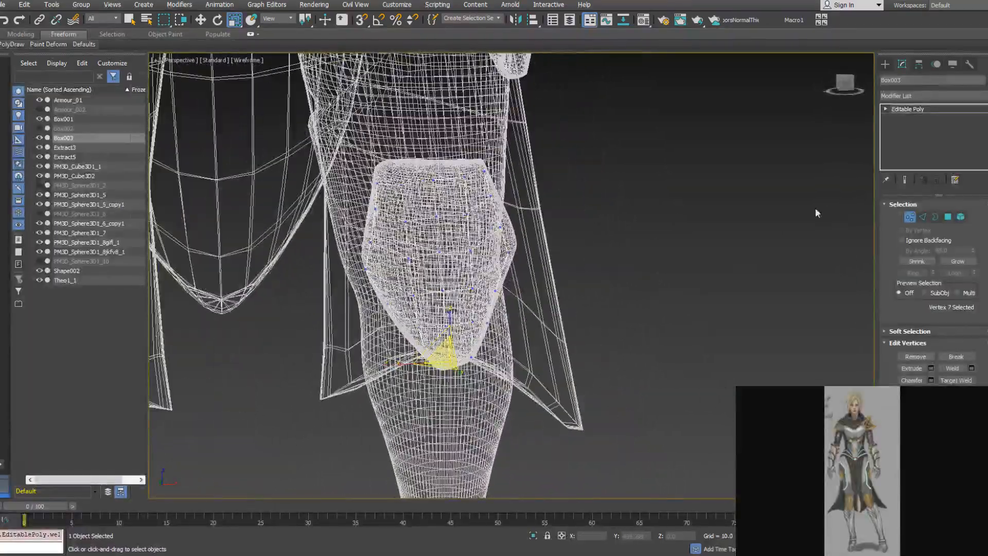
{"action": "left_click", "coordinate": [906, 215]}
{"action": "key", "text": "z"}
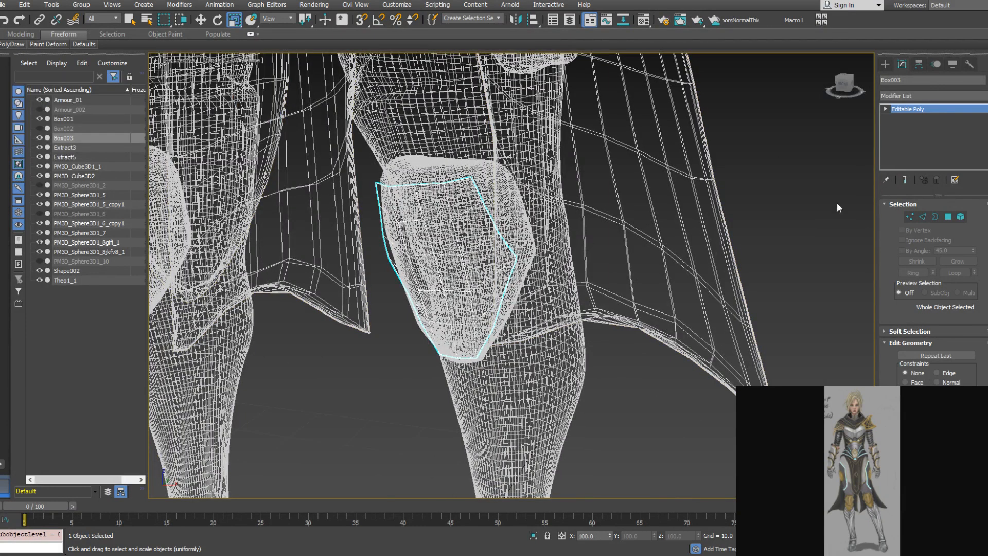
{"action": "middle_click_drag", "start_coordinate": [458, 244], "coordinate": [463, 289]}
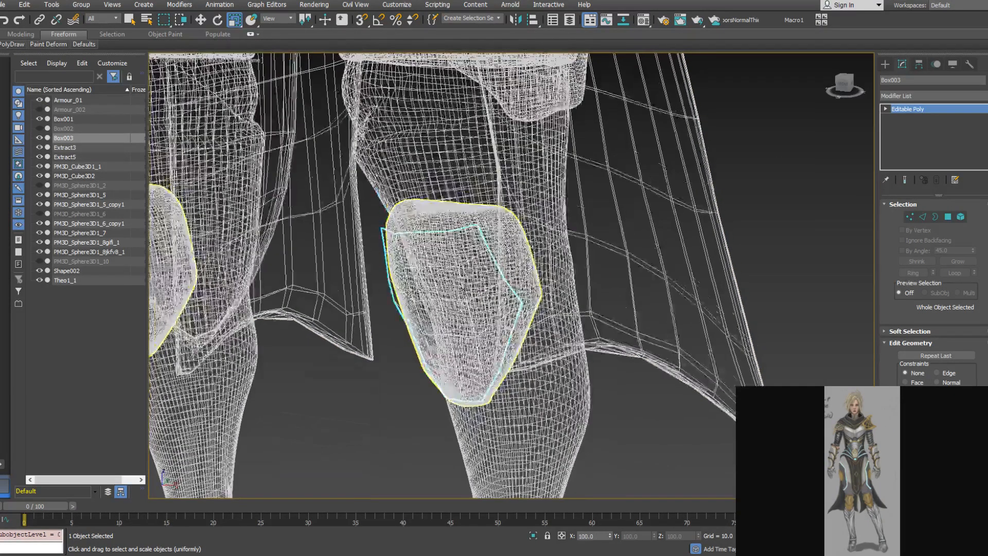
{"action": "key", "text": "F3"}
{"action": "left_click", "coordinate": [451, 263]}
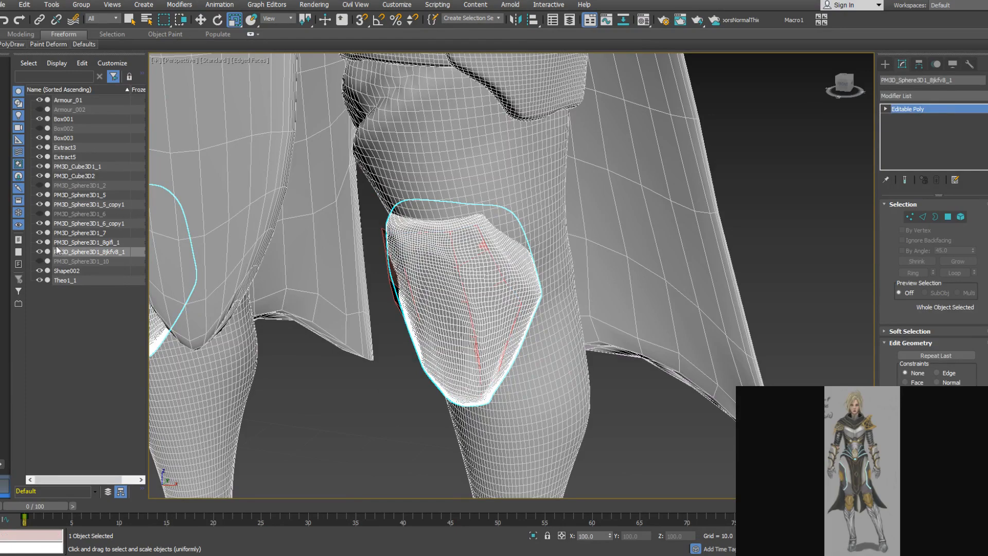
{"action": "left_click", "coordinate": [39, 252]}
{"action": "left_click", "coordinate": [452, 291]}
{"action": "mouse_move", "coordinate": [452, 291]}
{"action": "middle_mouse_down", "text": "alt"}
{"action": "mouse_move", "coordinate": [470, 295]}
{"action": "mouse_move", "coordinate": [506, 234]}
{"action": "mouse_move", "coordinate": [462, 292]}
{"action": "middle_mouse_up", "text": "alt"}
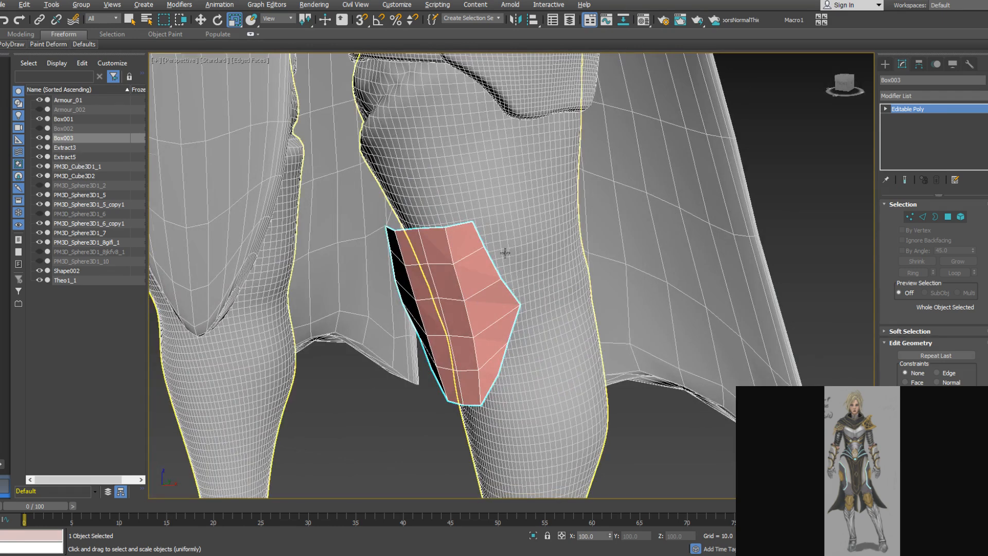
Add a Shell modifier with an inner amount of 1.2 to the knee guard
{"action": "middle_click_drag", "start_coordinate": [509, 249], "coordinate": [521, 285], "text": "alt"}
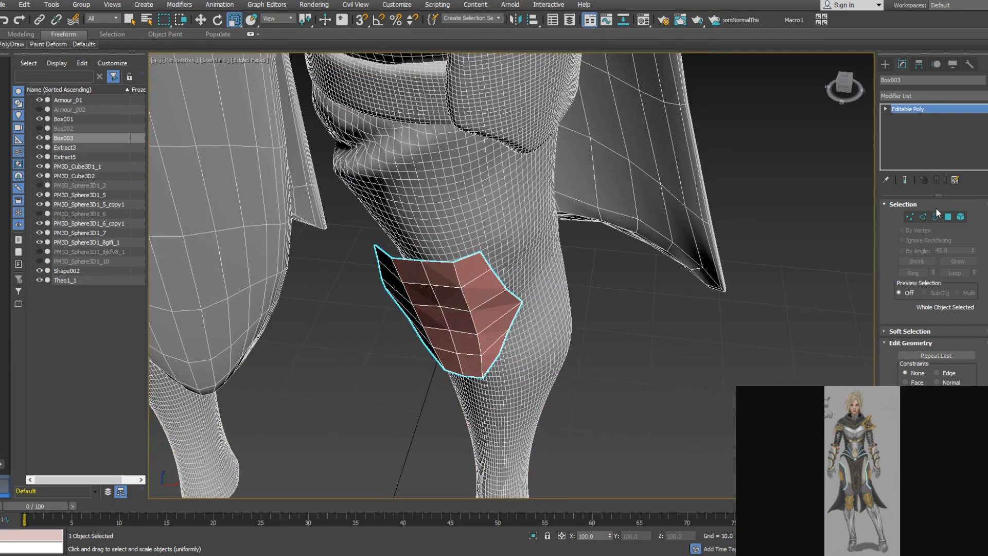
{"action": "left_click", "coordinate": [981, 96]}
{"action": "left_click", "coordinate": [981, 96]}
{"action": "left_click", "coordinate": [981, 95]}
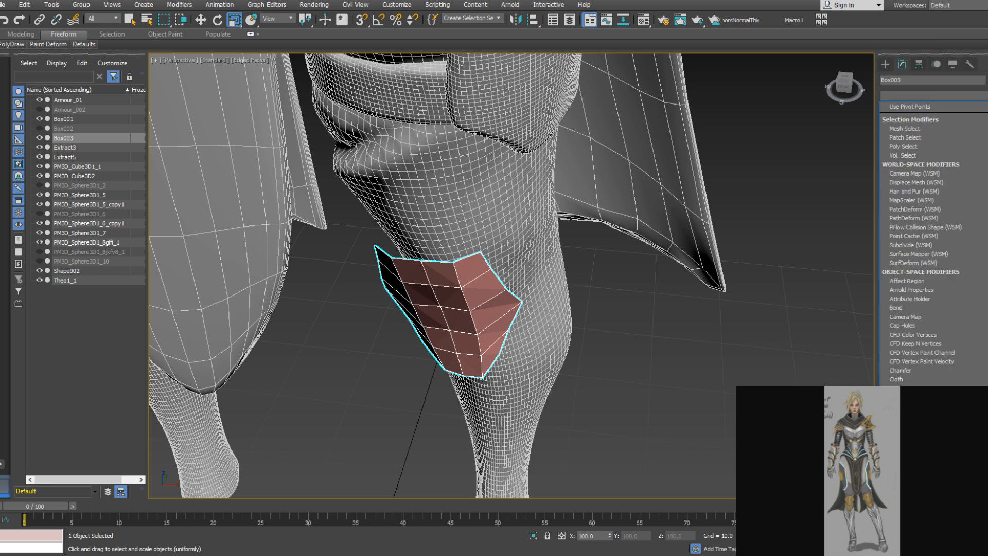
{"action": "scroll", "coordinate": [913, 304], "scroll_direction": "down", "scroll_amount": 15}
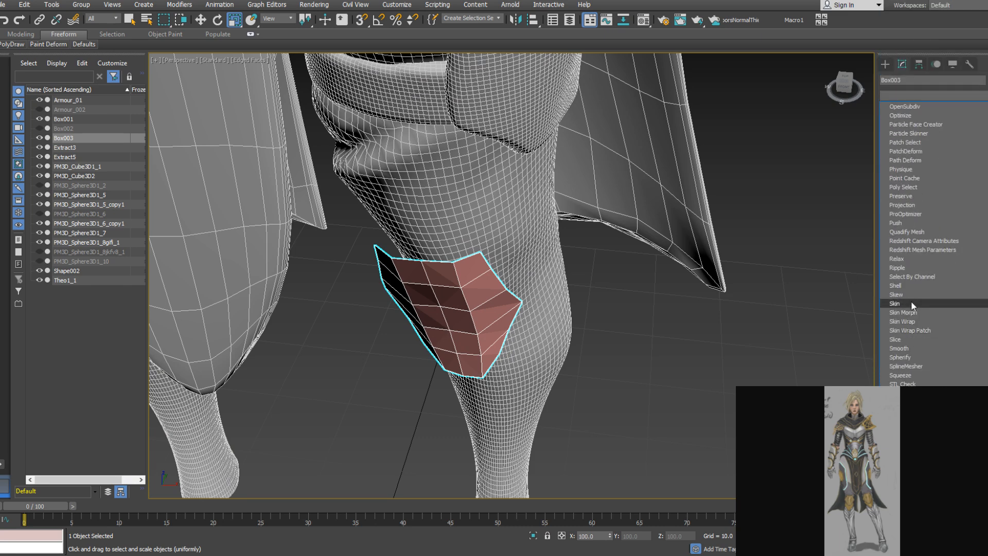
{"action": "left_click", "coordinate": [908, 286]}
{"action": "middle_click_drag", "start_coordinate": [603, 307], "coordinate": [408, 266], "text": "alt"}
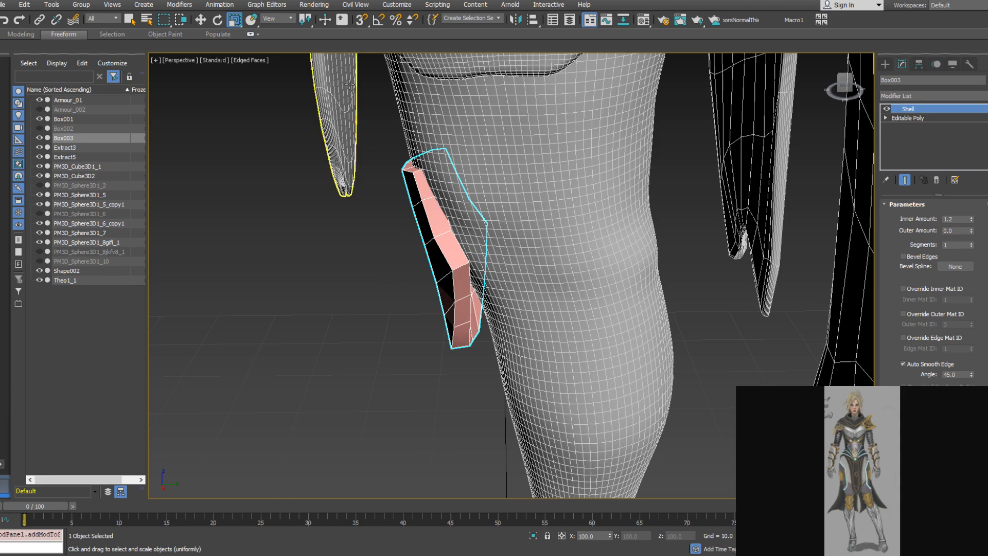
{"action": "middle_click_drag", "start_coordinate": [495, 220], "coordinate": [566, 234], "text": "alt"}
{"action": "scroll", "coordinate": [529, 238], "scroll_direction": "down", "scroll_amount": 5}
{"action": "scroll", "coordinate": [503, 265], "scroll_direction": "up", "scroll_amount": 5}
Collapse the knee guard's Shell modifier into its editable poly
{"action": "right_click", "coordinate": [908, 149]}
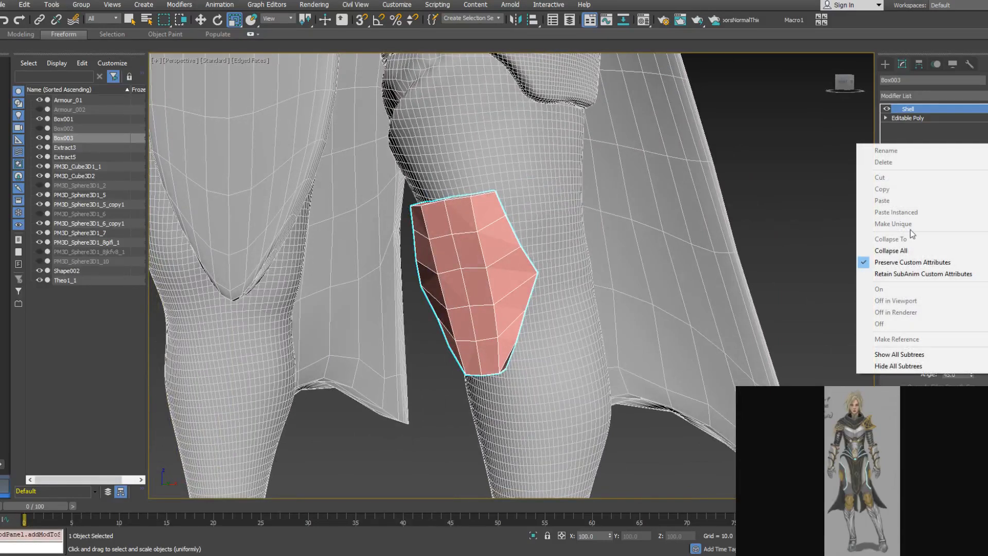
{"action": "left_click", "coordinate": [914, 230]}
{"action": "right_click", "coordinate": [960, 142]}
{"action": "left_click", "coordinate": [946, 222]}
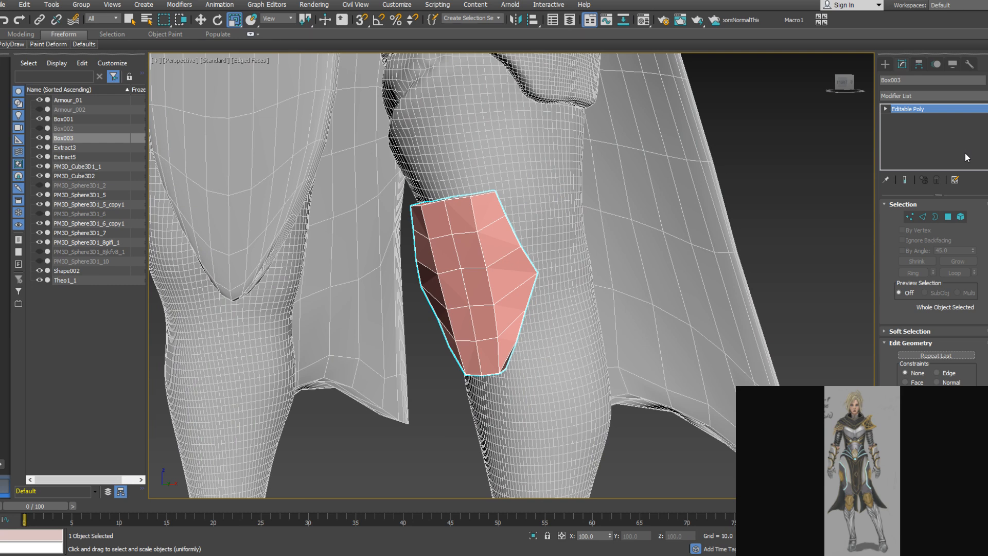
Add a TurboSmooth modifier to the knee guard, separated by smoothing groups, with 2 iterations
{"action": "left_click", "coordinate": [961, 96]}
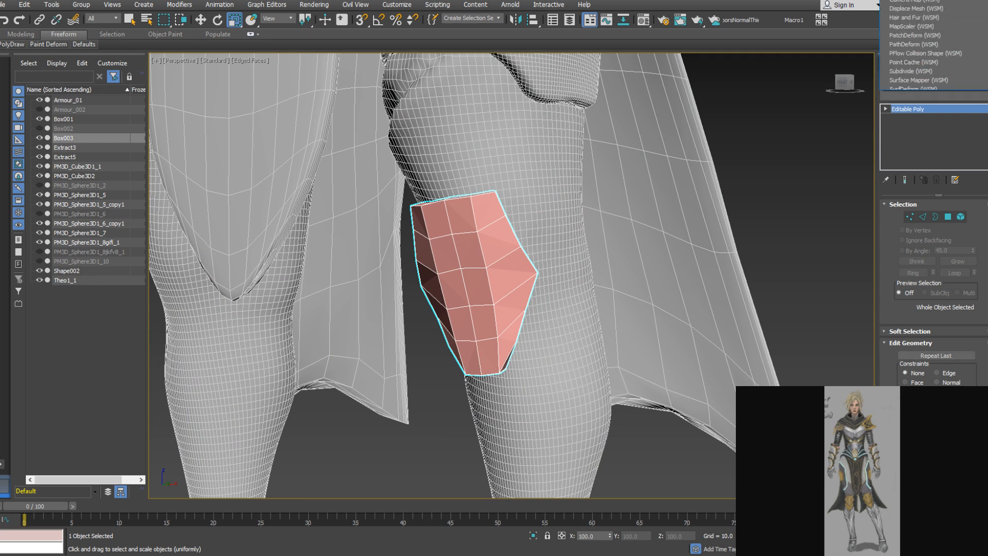
{"action": "left_click", "coordinate": [961, 96]}
{"action": "left_click", "coordinate": [961, 96]}
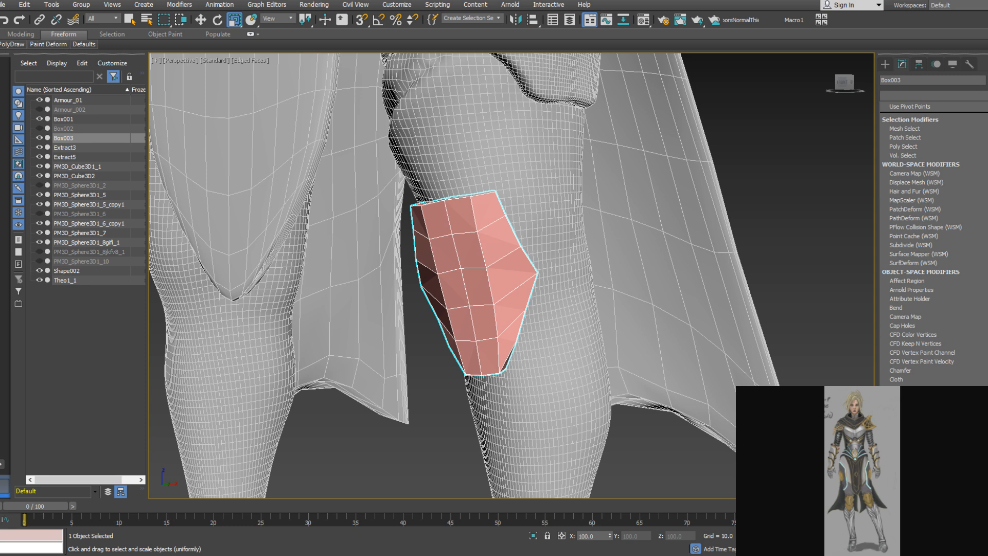
{"action": "scroll", "coordinate": [926, 247], "scroll_direction": "down", "scroll_amount": 15}
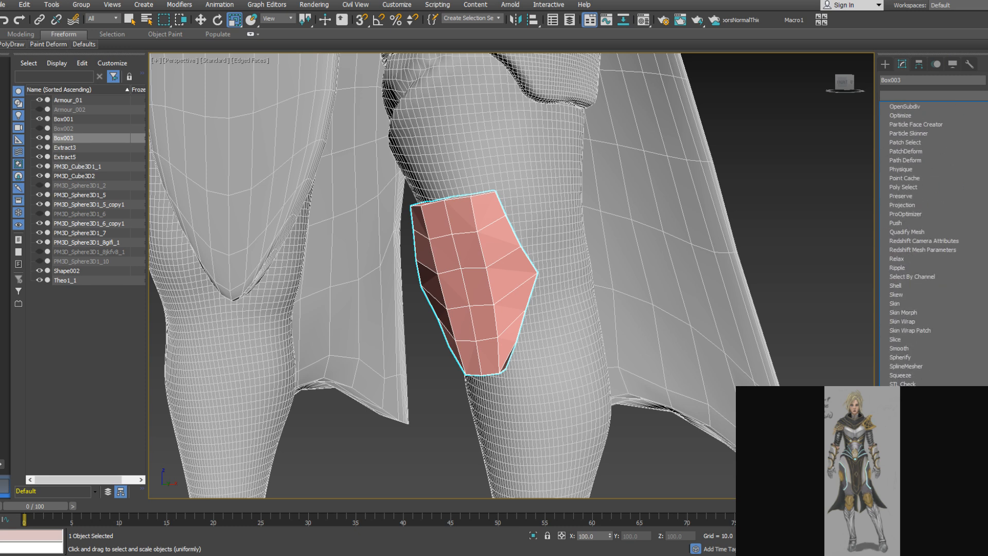
{"action": "left_click", "coordinate": [916, 456]}
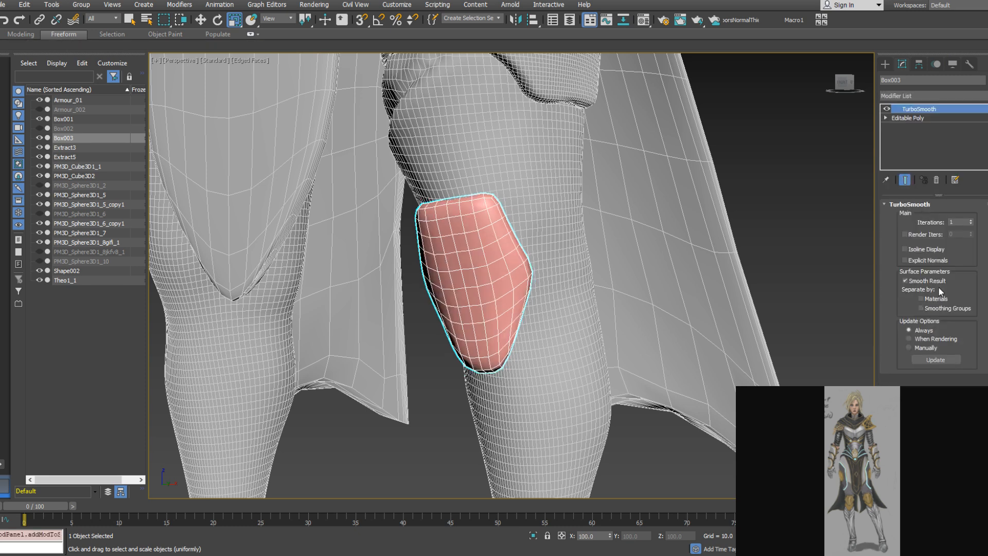
{"action": "left_click", "coordinate": [922, 308]}
{"action": "left_click", "coordinate": [971, 220]}
{"action": "mouse_move", "coordinate": [586, 237]}
{"action": "middle_mouse_down", "text": "alt"}
{"action": "mouse_move", "coordinate": [549, 262]}
{"action": "mouse_move", "coordinate": [604, 243]}
{"action": "mouse_move", "coordinate": [570, 216]}
{"action": "mouse_move", "coordinate": [527, 214]}
{"action": "mouse_move", "coordinate": [604, 233]}
{"action": "middle_mouse_up", "text": "alt"}
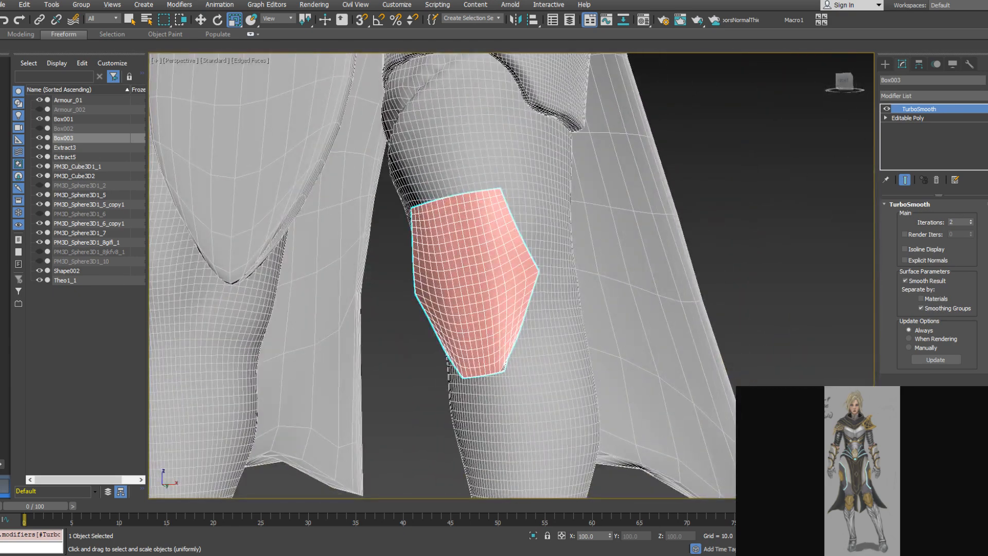
Stack a second TurboSmooth modifier with 1 iteration on top of the first one
{"action": "left_click", "coordinate": [984, 98]}
{"action": "left_click", "coordinate": [984, 98]}
{"action": "left_click", "coordinate": [983, 98]}
{"action": "scroll", "coordinate": [983, 98], "scroll_direction": "down", "scroll_amount": 15}
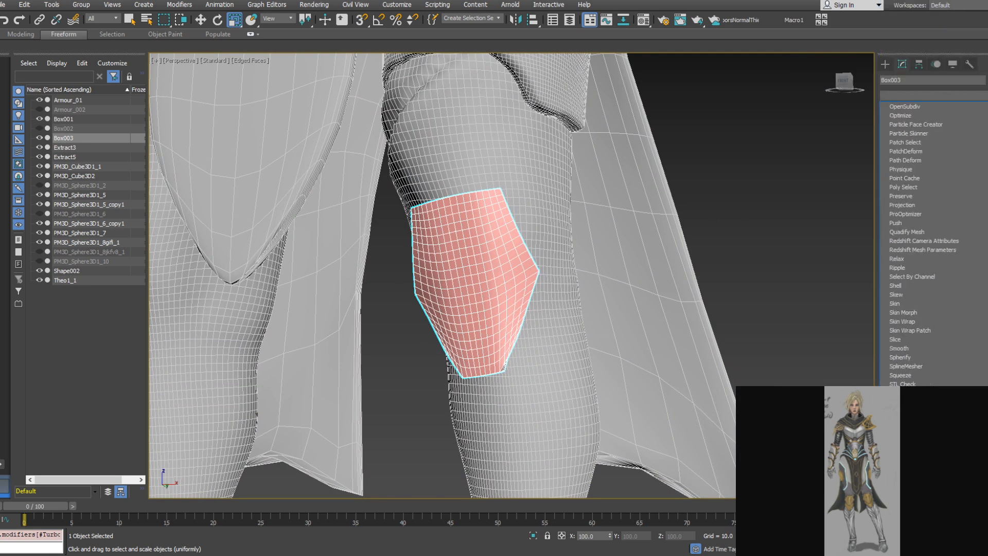
{"action": "left_click", "coordinate": [904, 455]}
{"action": "middle_click_drag", "start_coordinate": [536, 230], "coordinate": [566, 236], "text": "alt"}
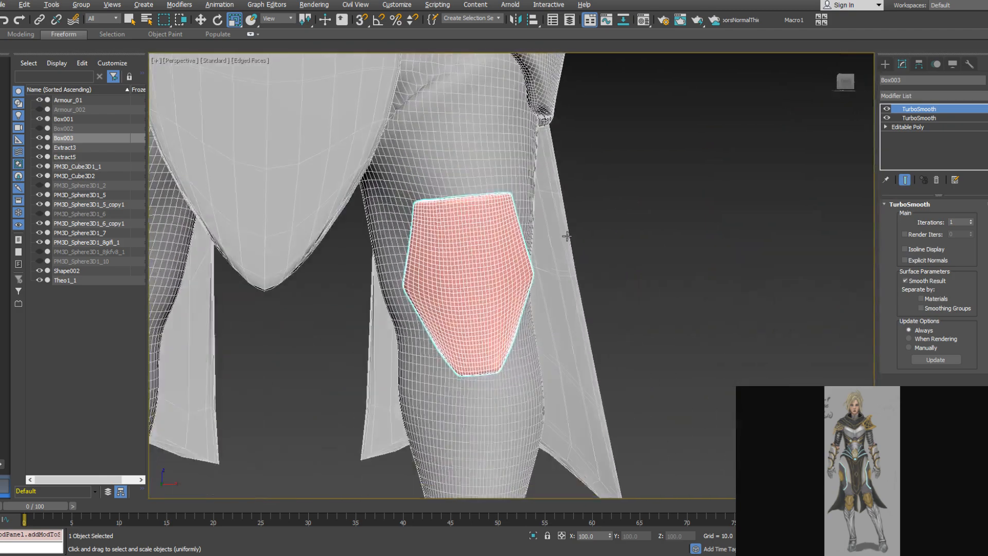
Collapse both TurboSmooth modifiers and convert the knee guard to an Editable Poly
{"action": "middle_click_drag", "start_coordinate": [570, 289], "coordinate": [587, 223], "text": "alt"}
{"action": "scroll", "coordinate": [568, 211], "scroll_direction": "down", "scroll_amount": 4}
{"action": "right_click", "coordinate": [954, 149]}
{"action": "left_click", "coordinate": [931, 263]}
{"action": "right_click", "coordinate": [906, 151]}
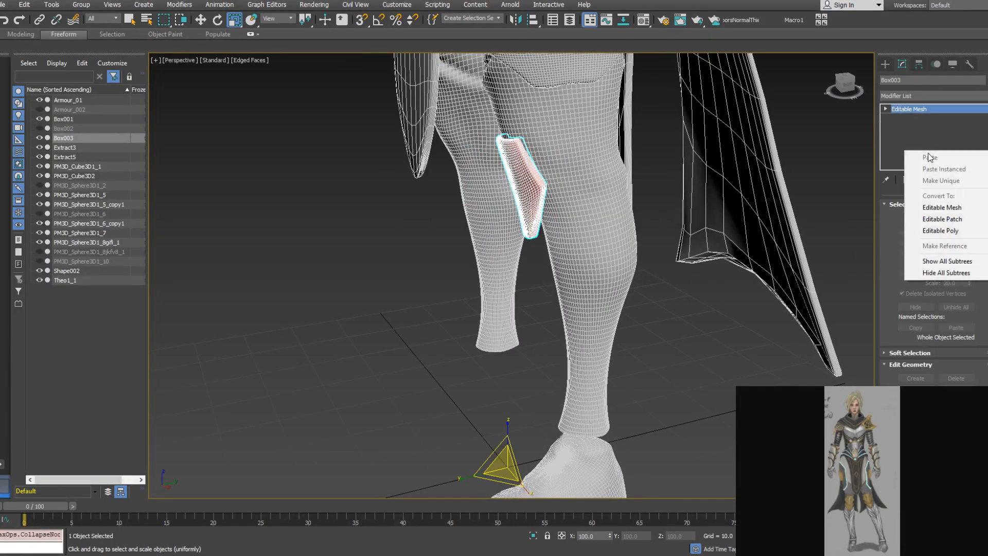
{"action": "left_click", "coordinate": [940, 230]}
Clone the knee guard element slightly downward as a second overlapping plate and nudge the copy 0.71 along X
{"action": "left_click", "coordinate": [542, 202]}
{"action": "middle_click_drag", "start_coordinate": [543, 202], "coordinate": [538, 164], "text": "alt"}
{"action": "right_click", "coordinate": [561, 196]}
{"action": "left_click", "coordinate": [567, 202]}
{"action": "mouse_move", "coordinate": [538, 164]}
{"action": "left_mouse_down", "text": "shift"}
{"action": "mouse_move", "coordinate": [559, 201]}
{"action": "mouse_move", "coordinate": [577, 206]}
{"action": "mouse_move", "coordinate": [565, 214]}
{"action": "left_mouse_up", "text": "shift"}
{"action": "left_click", "coordinate": [537, 285]}
{"action": "mouse_move", "coordinate": [543, 285]}
{"action": "middle_mouse_down", "text": "alt"}
{"action": "mouse_move", "coordinate": [653, 192]}
{"action": "mouse_move", "coordinate": [650, 165]}
{"action": "mouse_move", "coordinate": [640, 209]}
{"action": "middle_mouse_up", "text": "alt"}
{"action": "left_click_drag", "start_coordinate": [575, 224], "coordinate": [579, 224]}
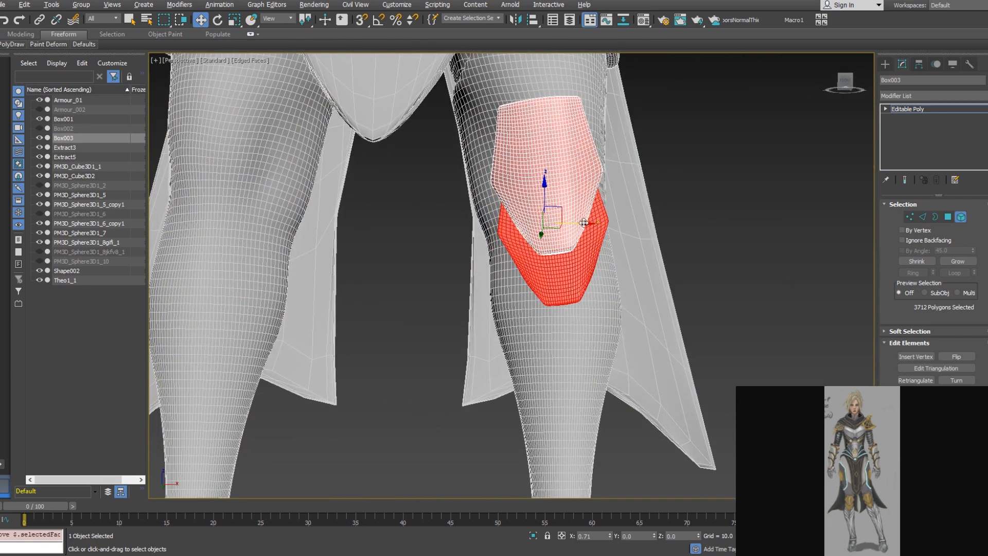
{"action": "scroll", "coordinate": [577, 206], "scroll_direction": "down", "scroll_amount": 5}
{"action": "middle_click_drag", "start_coordinate": [580, 188], "coordinate": [621, 310], "text": "alt"}
{"action": "scroll", "coordinate": [610, 218], "scroll_direction": "down", "scroll_amount": 3}
{"action": "scroll", "coordinate": [613, 310], "scroll_direction": "down", "scroll_amount": 4}
{"action": "scroll", "coordinate": [628, 283], "scroll_direction": "up", "scroll_amount": 6}
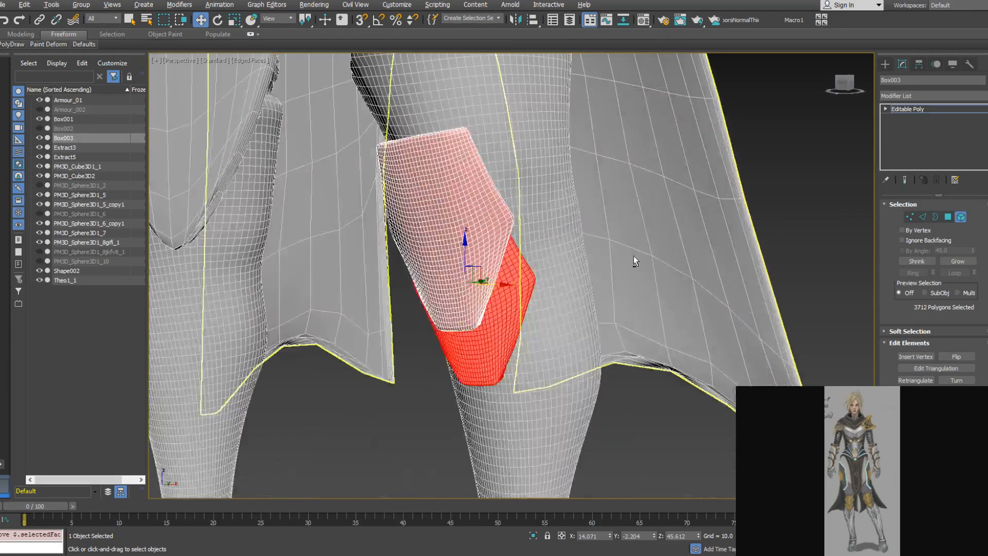
{"action": "middle_click_drag", "start_coordinate": [634, 255], "coordinate": [693, 256], "text": "alt"}
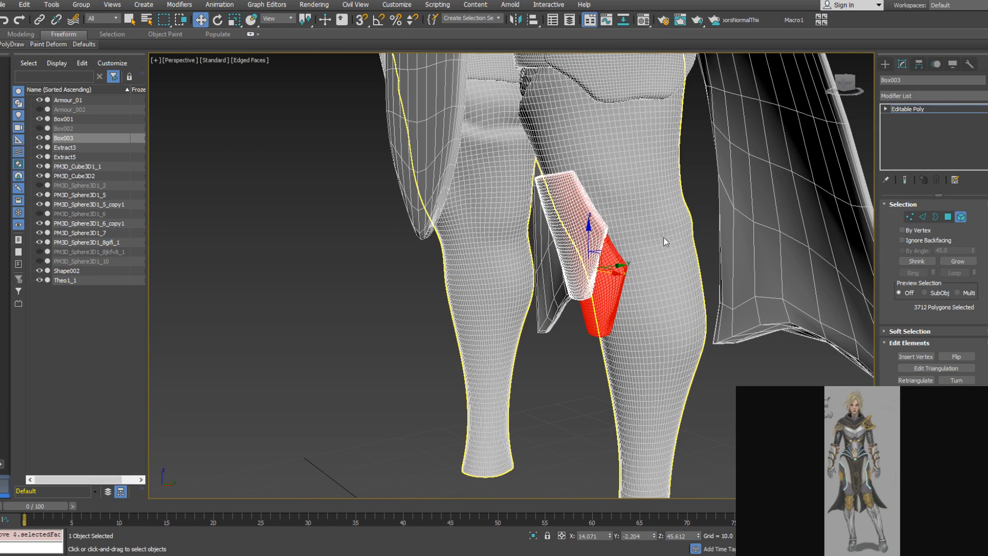
{"action": "mouse_move", "coordinate": [654, 198]}
{"action": "middle_mouse_down", "text": "alt"}
{"action": "mouse_move", "coordinate": [637, 198]}
{"action": "mouse_move", "coordinate": [656, 194]}
{"action": "middle_mouse_up", "text": "alt"}
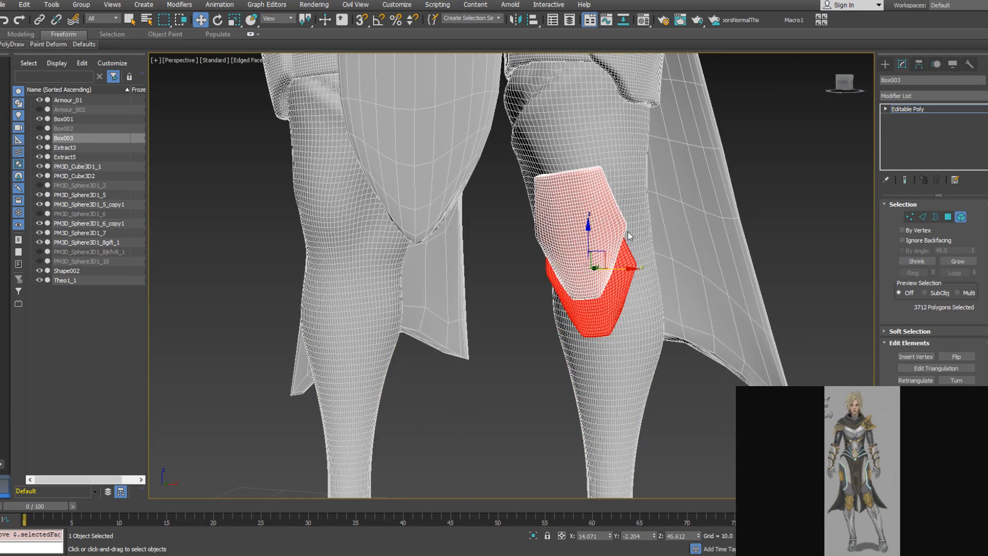
Undo the element clone and the stack collapse, back to the two TurboSmooth modifiers
{"action": "key", "text": "ctrl+z"}
{"action": "key", "text": "ctrl+z"}
{"action": "key", "text": "ctrl+z"}
{"action": "key", "text": "ctrl+z"}
{"action": "key", "text": "ctrl+z"}
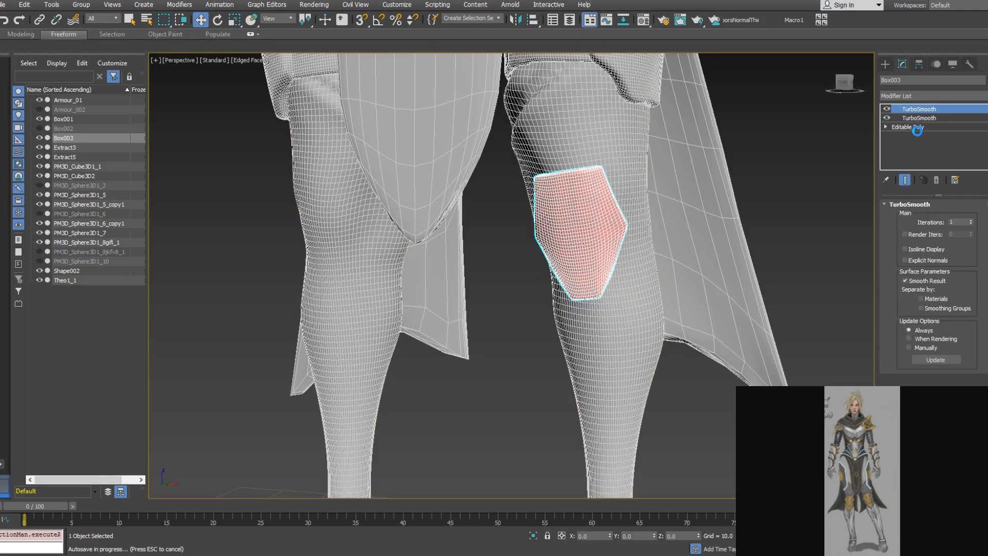
In the base Editable Poly, select the ten polygons of the two central columns on the knee guard's front
{"action": "left_click", "coordinate": [917, 127]}
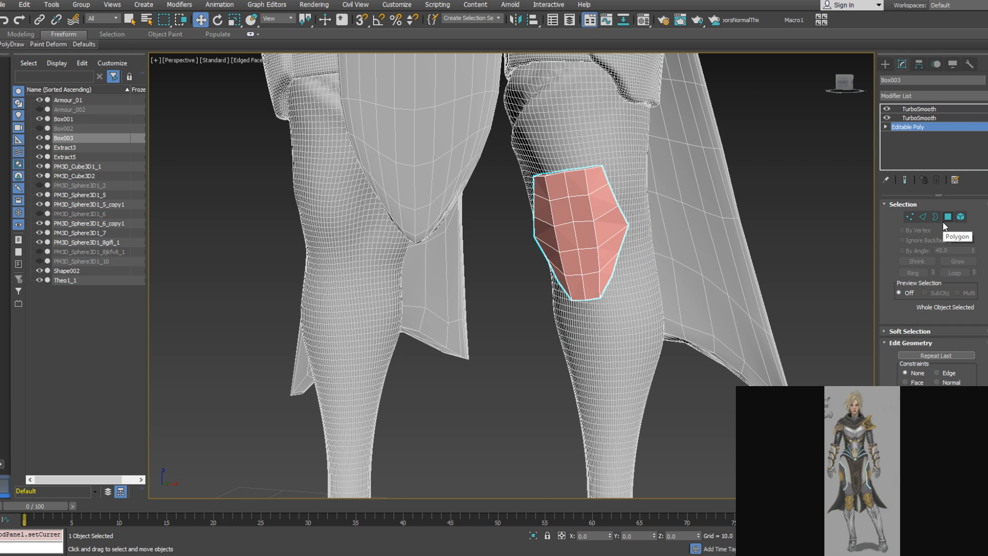
{"action": "left_click", "coordinate": [947, 217]}
{"action": "left_click", "coordinate": [563, 191]}
{"action": "left_click", "coordinate": [581, 192], "text": "ctrl"}
{"action": "left_click", "coordinate": [582, 211], "text": "ctrl"}
{"action": "left_click", "coordinate": [563, 213], "text": "ctrl"}
{"action": "left_click", "coordinate": [569, 238], "text": "ctrl"}
{"action": "left_click", "coordinate": [581, 233], "text": "ctrl"}
{"action": "left_click", "coordinate": [574, 264], "text": "ctrl"}
{"action": "left_click", "coordinate": [577, 286], "text": "ctrl"}
{"action": "left_click", "coordinate": [590, 285], "text": "ctrl"}
{"action": "left_click", "coordinate": [585, 265], "text": "ctrl"}
{"action": "middle_click_drag", "start_coordinate": [620, 197], "coordinate": [598, 207], "text": "alt"}
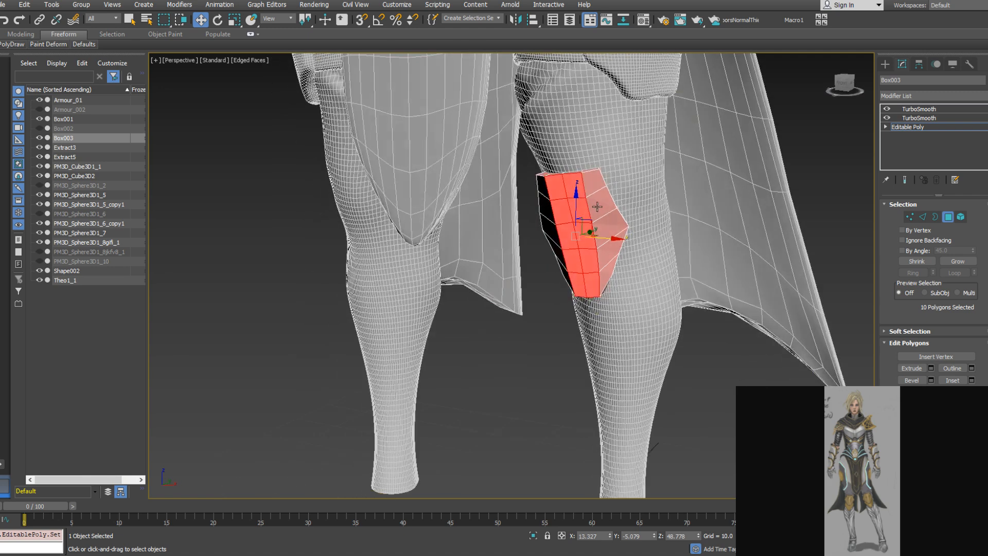
Bevel the ten selected front polygons with a height of 1.445 and an outline of -1.0
{"action": "scroll", "coordinate": [598, 207], "scroll_direction": "up", "scroll_amount": 3}
{"action": "scroll", "coordinate": [588, 149], "scroll_direction": "down", "scroll_amount": 3}
{"action": "right_click", "coordinate": [589, 222]}
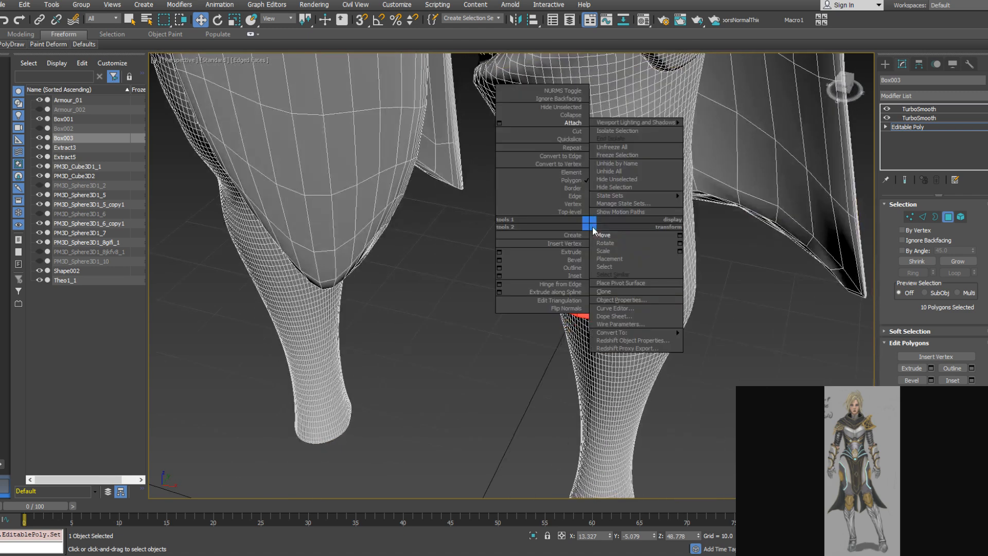
{"action": "left_click", "coordinate": [498, 260]}
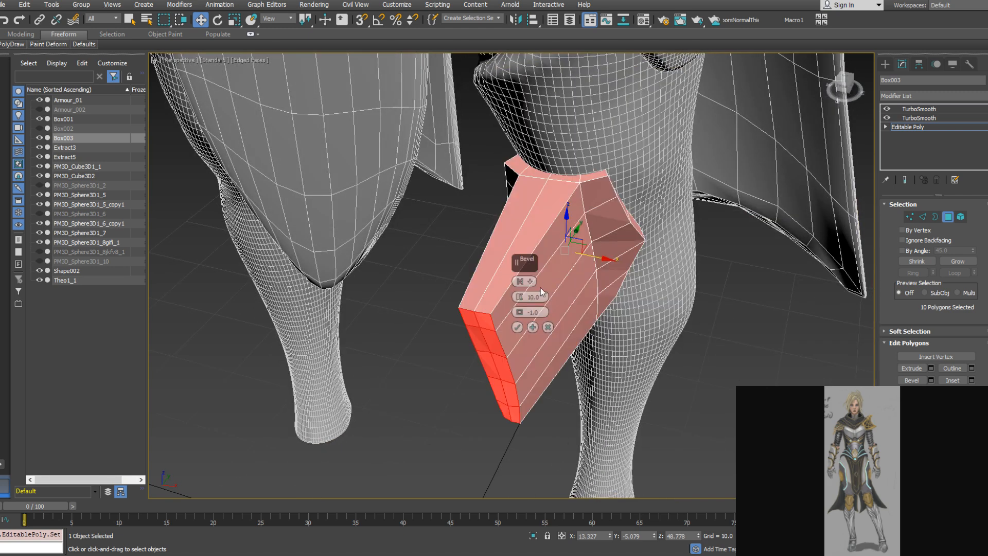
{"action": "left_click_drag", "start_coordinate": [519, 314], "coordinate": [523, 337]}
{"action": "middle_click_drag", "start_coordinate": [530, 329], "coordinate": [530, 219], "text": "alt"}
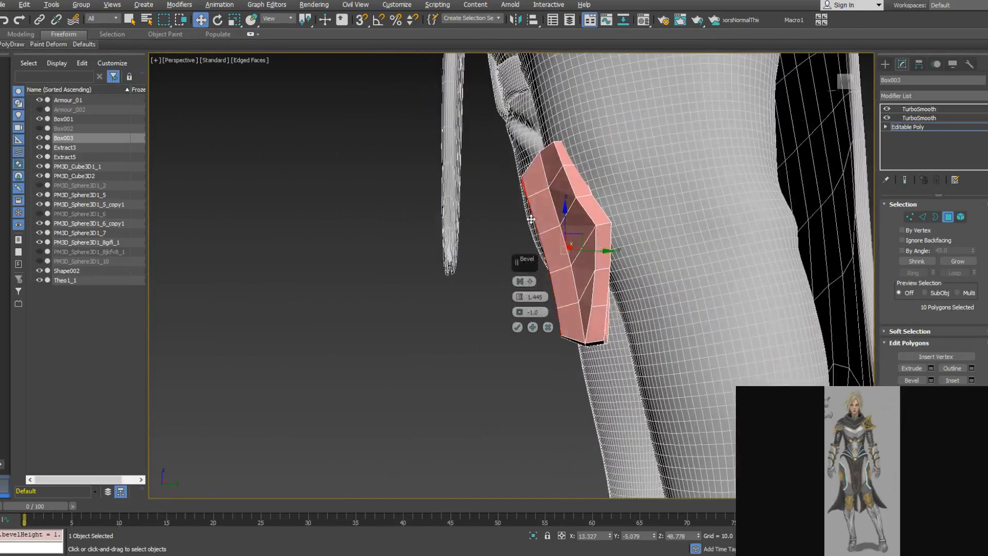
{"action": "left_click", "coordinate": [910, 217]}
{"action": "left_click", "coordinate": [948, 218]}
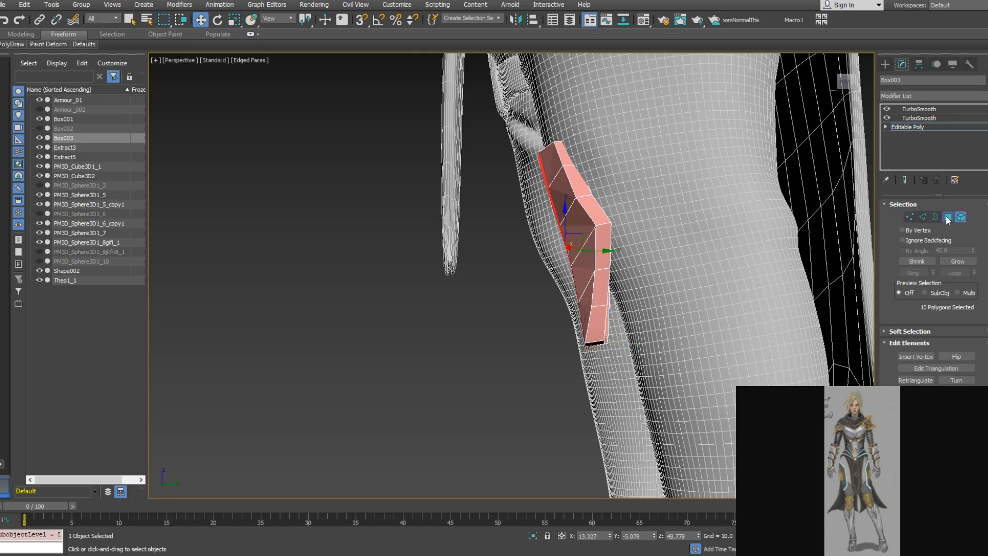
{"action": "left_click", "coordinate": [912, 380]}
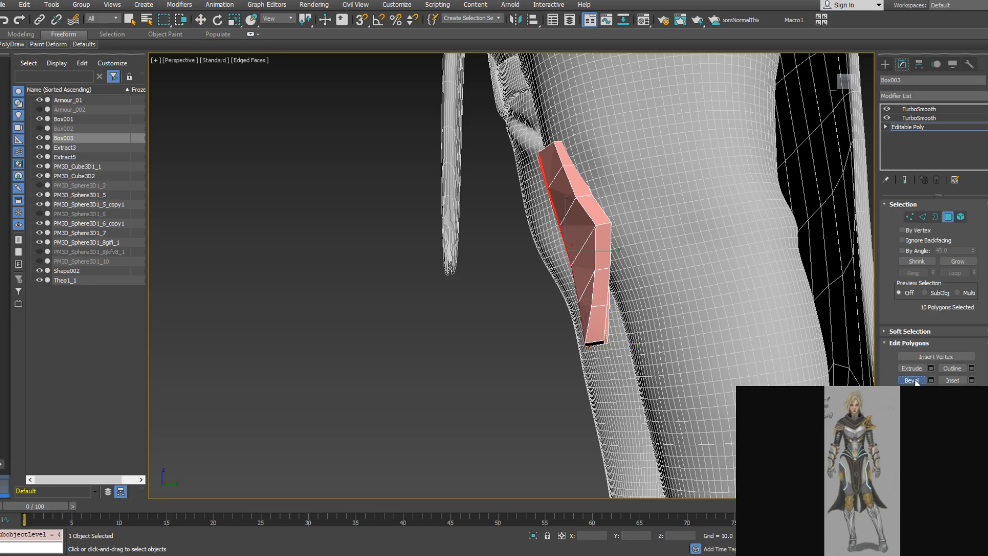
{"action": "left_click", "coordinate": [930, 380]}
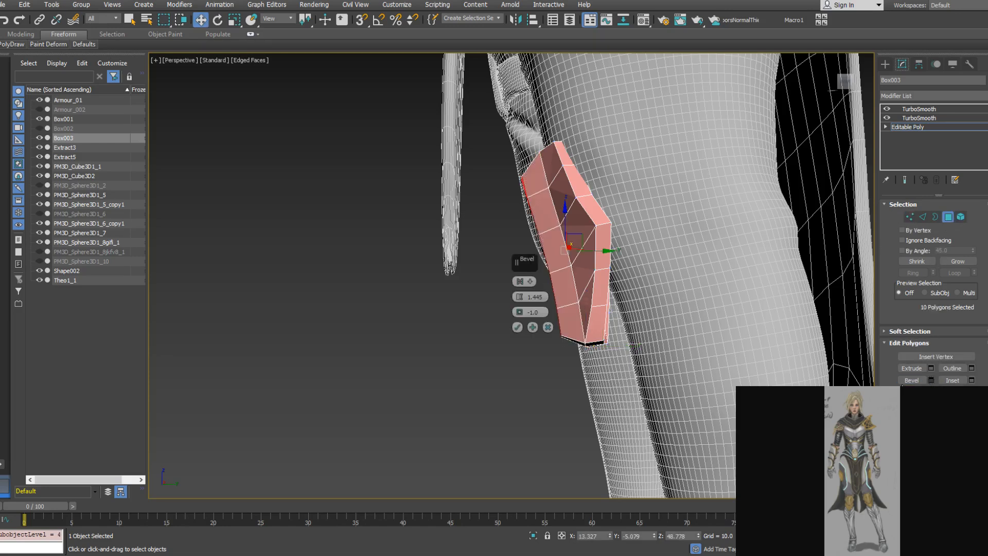
{"action": "left_click", "coordinate": [535, 329]}
{"action": "middle_click_drag", "start_coordinate": [572, 311], "coordinate": [803, 195], "text": "alt"}
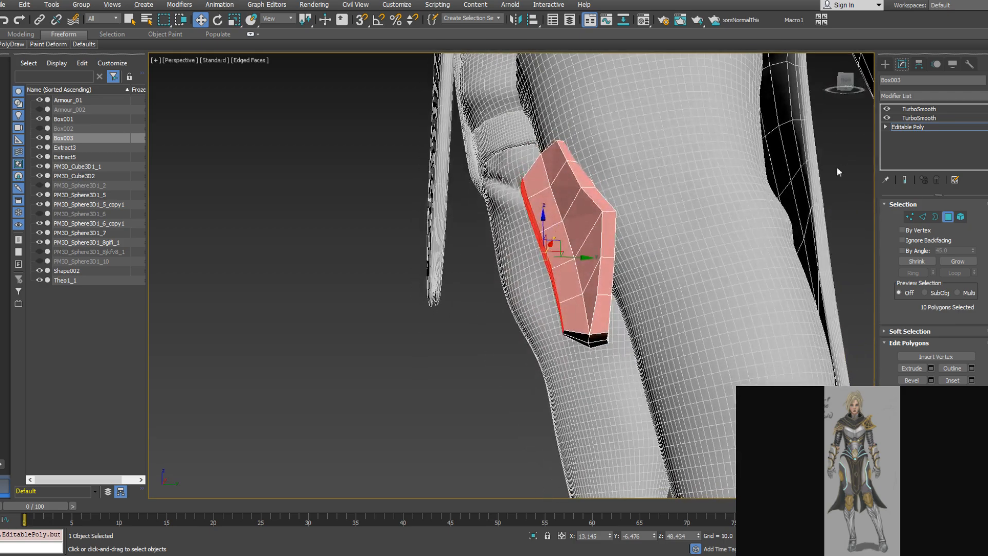
{"action": "middle_click_drag", "start_coordinate": [649, 268], "coordinate": [756, 193], "text": "alt"}
{"action": "middle_click_drag", "start_coordinate": [592, 259], "coordinate": [661, 282], "text": "alt"}
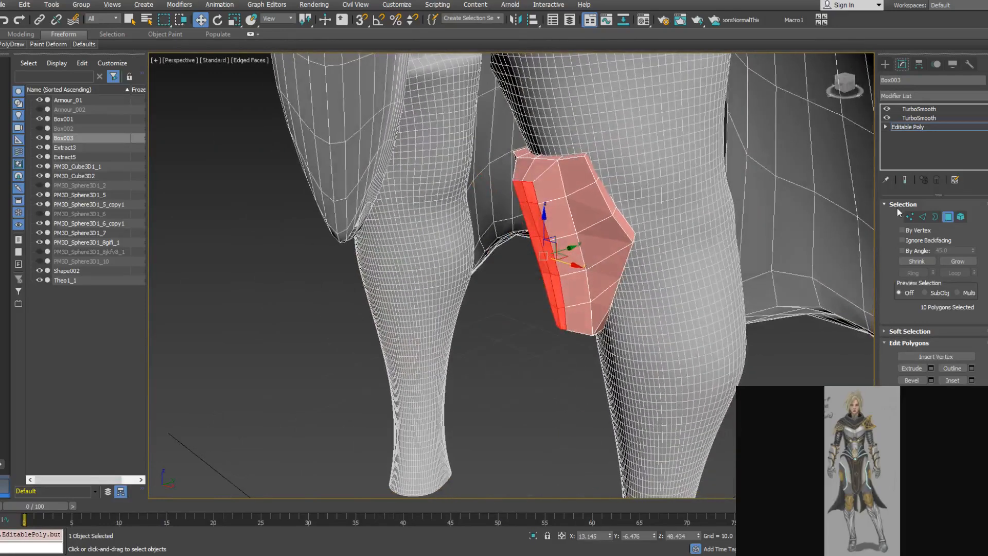
Assign smoothing group 1 to the whole knee guard element and switch to polygon editing
{"action": "left_click", "coordinate": [960, 218]}
{"action": "left_click", "coordinate": [607, 248]}
{"action": "scroll", "coordinate": [969, 350], "scroll_direction": "down", "scroll_amount": 5}
{"action": "scroll", "coordinate": [934, 288], "scroll_direction": "down", "scroll_amount": 3}
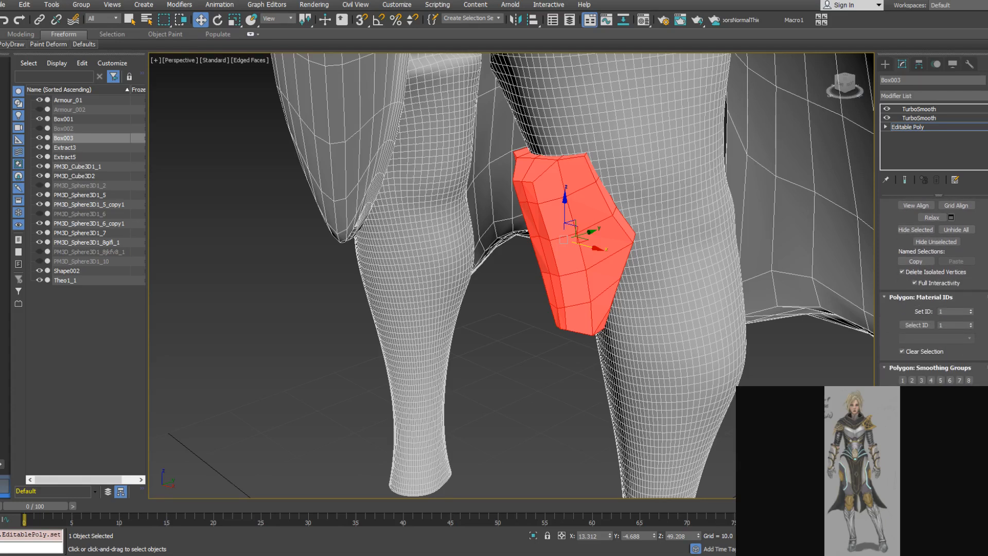
{"action": "left_click", "coordinate": [903, 380]}
{"action": "left_click", "coordinate": [886, 127]}
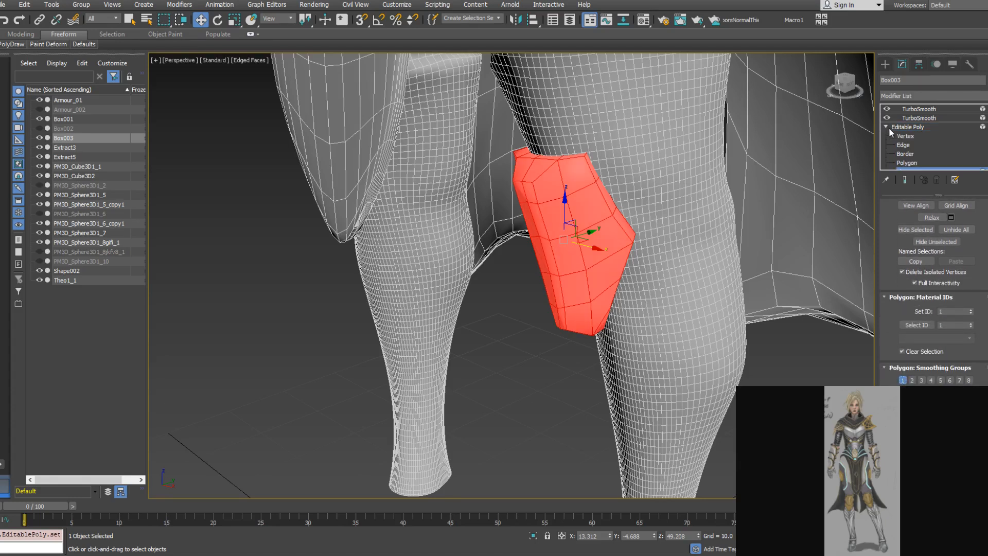
{"action": "left_click", "coordinate": [919, 164]}
Select the polygons along the knee guard's upper rim and at its lower tip
{"action": "left_click", "coordinate": [538, 192]}
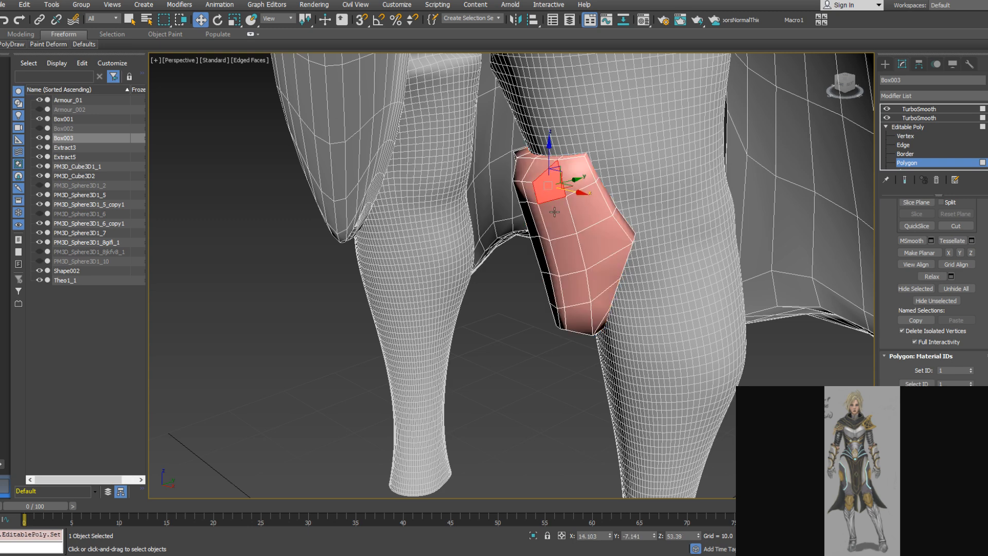
{"action": "left_click", "coordinate": [560, 222], "text": "ctrl"}
{"action": "middle_click_drag", "start_coordinate": [574, 248], "coordinate": [601, 259], "text": "alt"}
{"action": "left_click", "coordinate": [512, 179]}
{"action": "left_click", "coordinate": [537, 180], "text": "ctrl"}
{"action": "left_click", "coordinate": [499, 158], "text": "ctrl"}
{"action": "left_click", "coordinate": [512, 159], "text": "ctrl"}
{"action": "left_click", "coordinate": [545, 162], "text": "ctrl"}
{"action": "left_click", "coordinate": [564, 156], "text": "ctrl"}
{"action": "middle_click_drag", "start_coordinate": [563, 156], "coordinate": [595, 109], "text": "alt"}
{"action": "left_click", "coordinate": [551, 336], "text": "ctrl"}
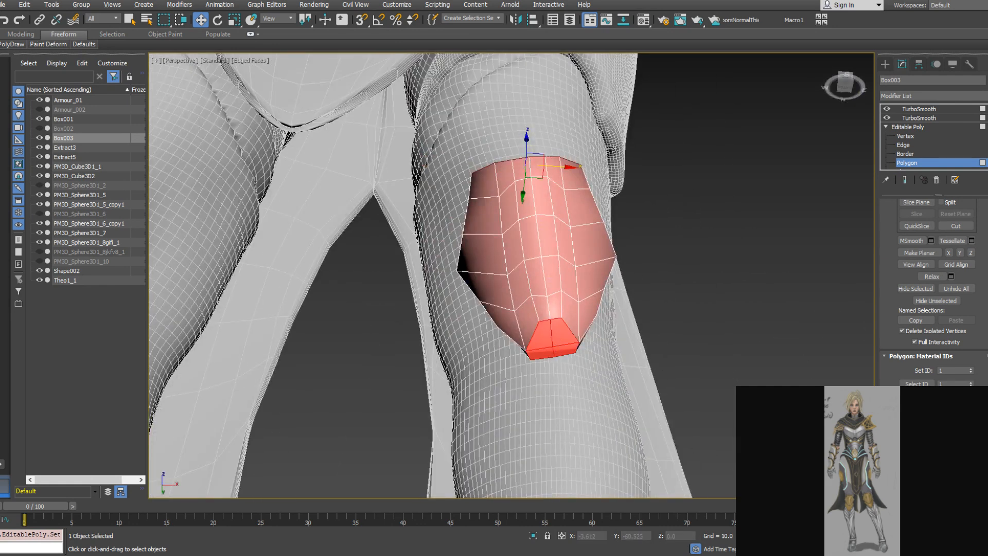
Select the rim polygons along the lower side edge of the knee guard
{"action": "middle_click_drag", "start_coordinate": [620, 281], "coordinate": [512, 321], "text": "alt"}
{"action": "left_click", "coordinate": [583, 325]}
{"action": "middle_click_drag", "start_coordinate": [581, 267], "coordinate": [659, 242], "text": "alt"}
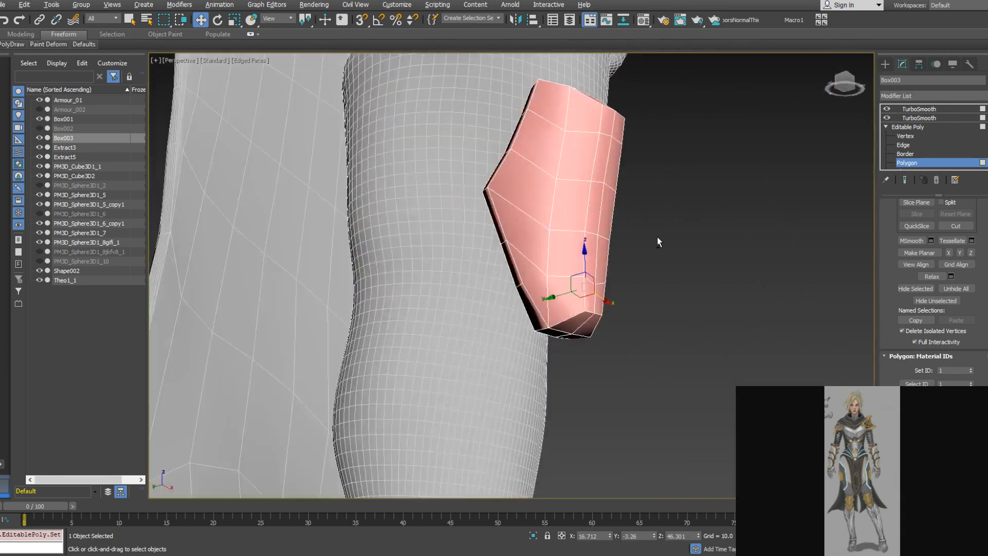
{"action": "left_click", "coordinate": [494, 224], "text": "ctrl"}
{"action": "left_click", "coordinate": [529, 298], "text": "ctrl"}
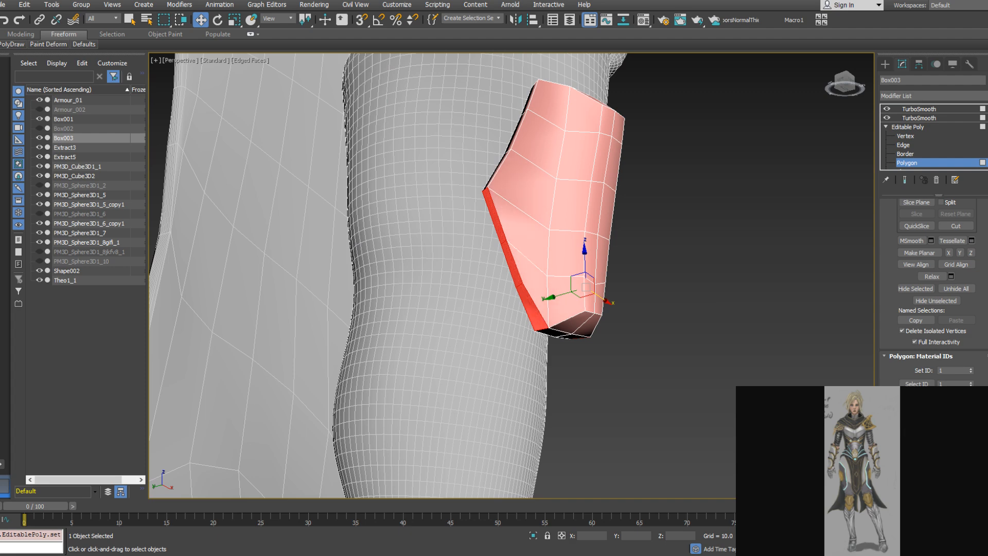
Select the rim polygons along the upper side edges of the knee guard, including the three on the opposite side
{"action": "middle_click_drag", "start_coordinate": [543, 157], "coordinate": [549, 194], "text": "alt"}
{"action": "left_click", "coordinate": [506, 198]}
{"action": "left_click", "coordinate": [526, 162], "text": "ctrl"}
{"action": "middle_click_drag", "start_coordinate": [525, 162], "coordinate": [492, 167], "text": "alt"}
{"action": "left_click", "coordinate": [559, 132]}
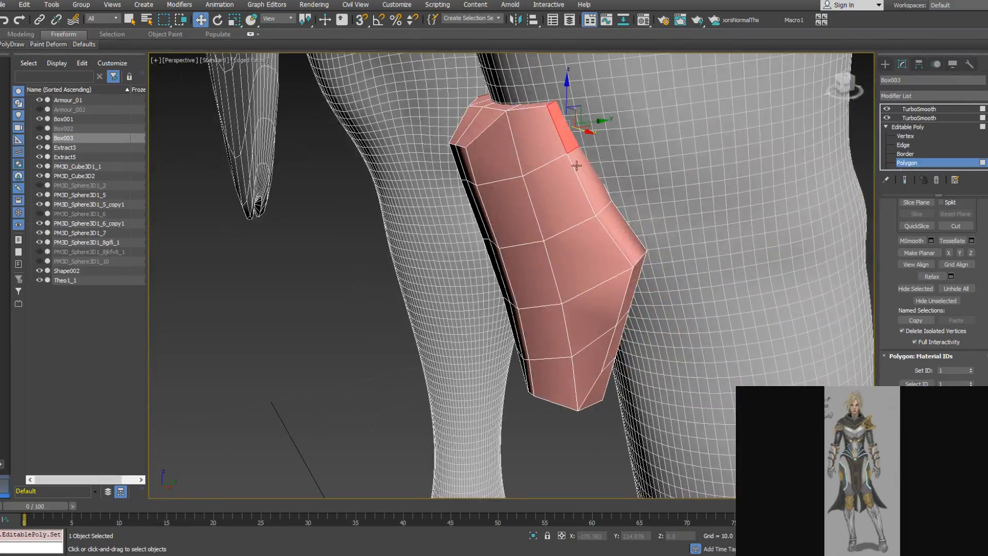
{"action": "left_click", "coordinate": [586, 180], "text": "ctrl"}
{"action": "left_click", "coordinate": [620, 234], "text": "ctrl"}
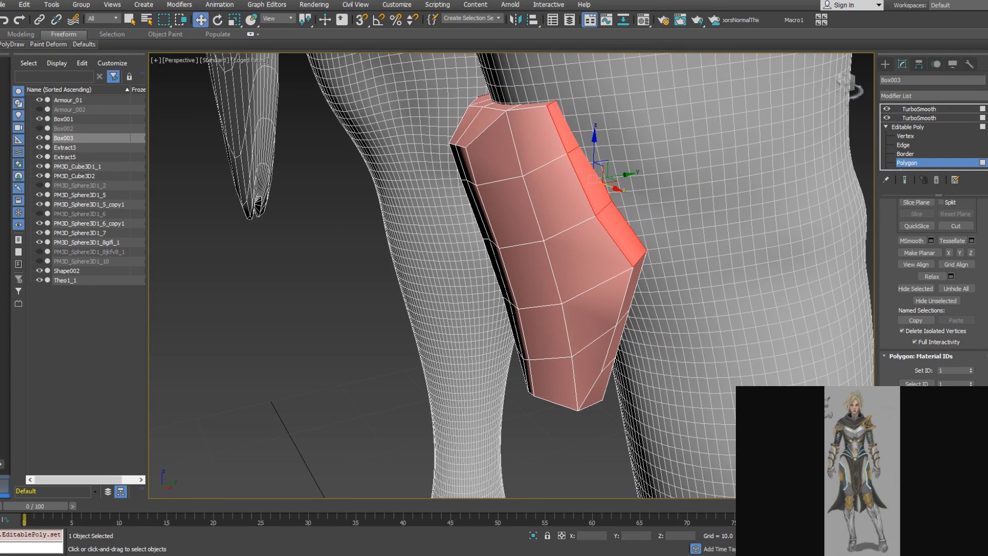
Select the ten polygons on the raised central strip of the knee guard's front
{"action": "middle_click_drag", "start_coordinate": [527, 217], "coordinate": [583, 178], "text": "alt"}
{"action": "left_click", "coordinate": [538, 128]}
{"action": "left_click", "coordinate": [552, 127], "text": "ctrl"}
{"action": "left_click", "coordinate": [557, 155], "text": "ctrl"}
{"action": "left_click", "coordinate": [542, 164], "text": "ctrl"}
{"action": "left_click", "coordinate": [548, 200], "text": "ctrl"}
{"action": "left_click", "coordinate": [562, 210], "text": "ctrl"}
{"action": "left_click", "coordinate": [569, 246], "text": "ctrl"}
{"action": "left_click", "coordinate": [556, 264], "text": "ctrl"}
{"action": "left_click", "coordinate": [560, 289], "text": "ctrl"}
{"action": "left_click", "coordinate": [570, 292], "text": "ctrl"}
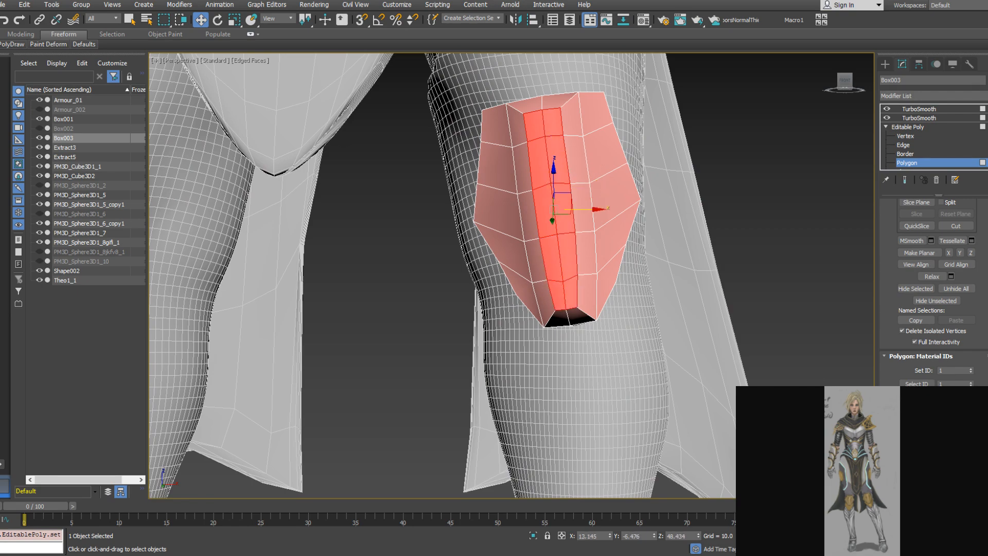
Leave polygon editing and activate the uppermost TurboSmooth modifier to check the smoothed knee guard
{"action": "middle_click_drag", "start_coordinate": [556, 136], "coordinate": [559, 175], "text": "alt"}
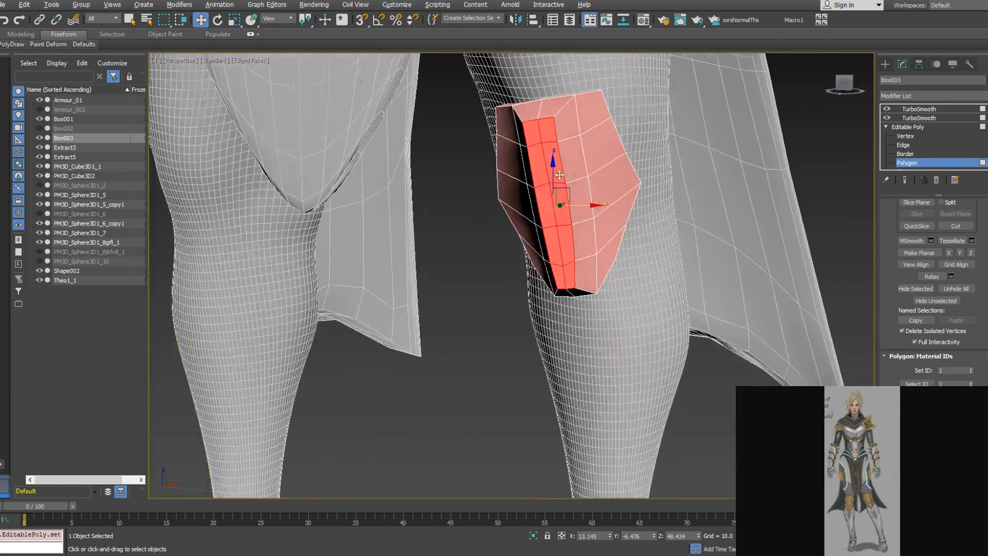
{"action": "left_click", "coordinate": [931, 161]}
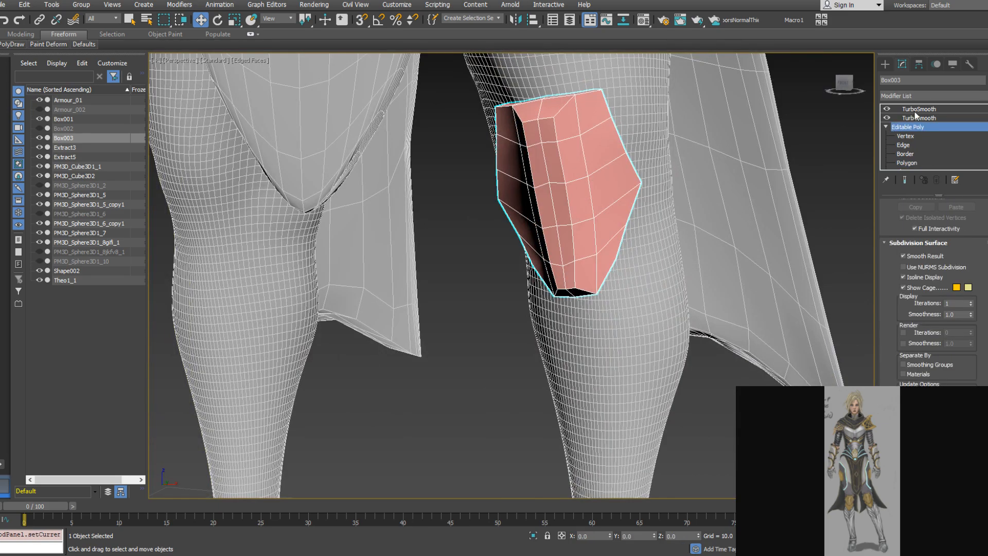
{"action": "left_click", "coordinate": [920, 110]}
{"action": "middle_click_drag", "start_coordinate": [604, 166], "coordinate": [623, 216], "text": "alt"}
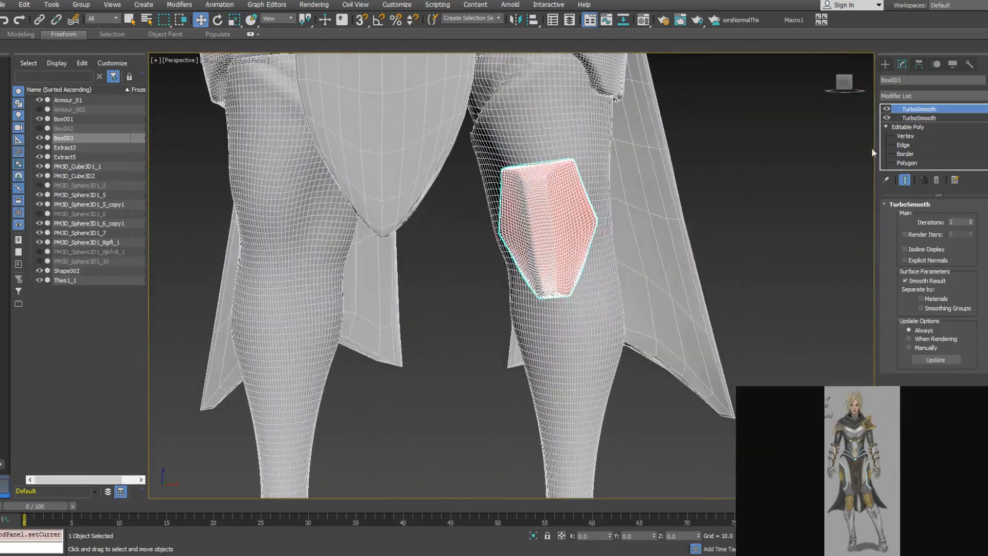
Add an Edit Poly modifier above the TurboSmooth modifiers and collapse the whole stack of the knee guard
{"action": "right_click", "coordinate": [920, 108]}
{"action": "left_click", "coordinate": [984, 96]}
{"action": "left_click", "coordinate": [983, 96]}
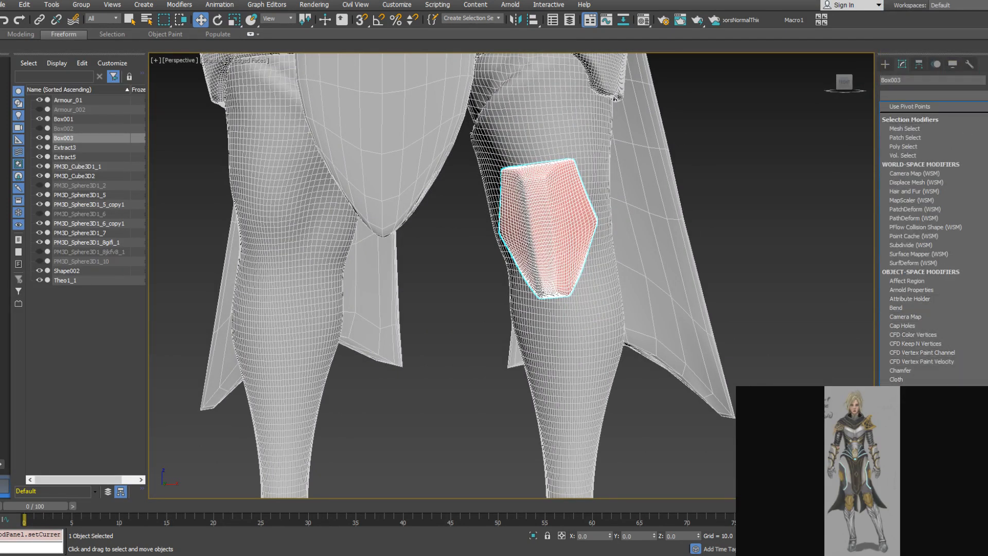
{"action": "left_click", "coordinate": [952, 478]}
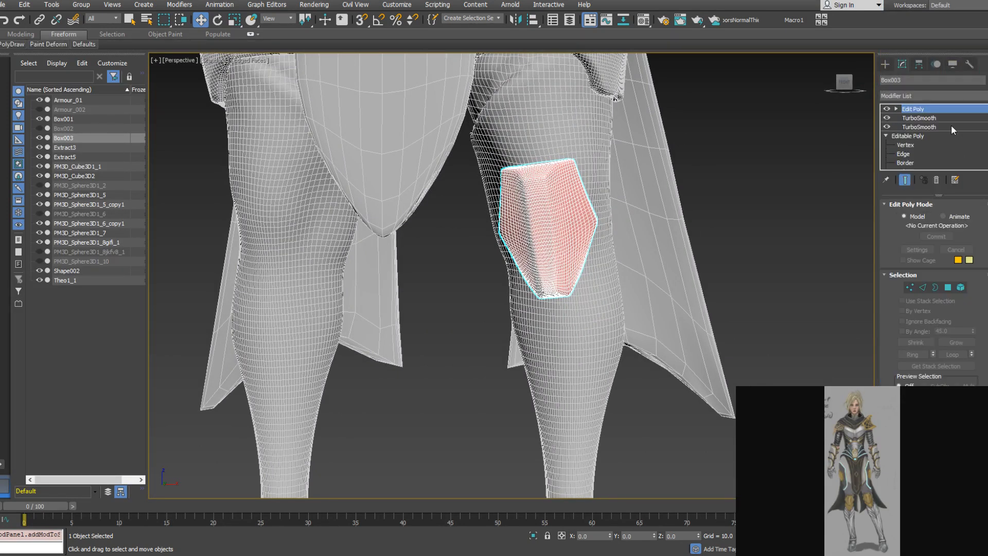
{"action": "right_click", "coordinate": [940, 109]}
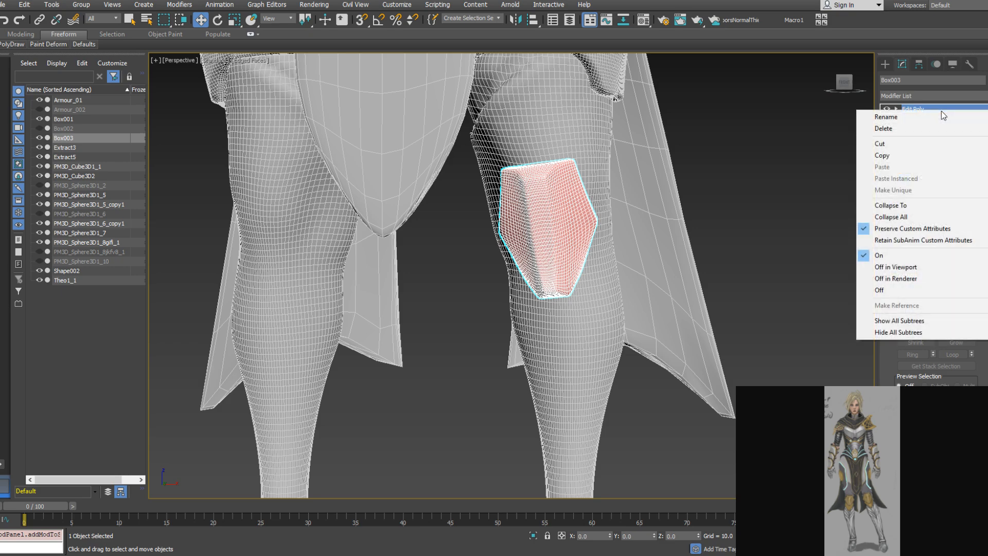
{"action": "left_click", "coordinate": [914, 217]}
{"action": "middle_click_drag", "start_coordinate": [545, 226], "coordinate": [591, 216], "text": "alt"}
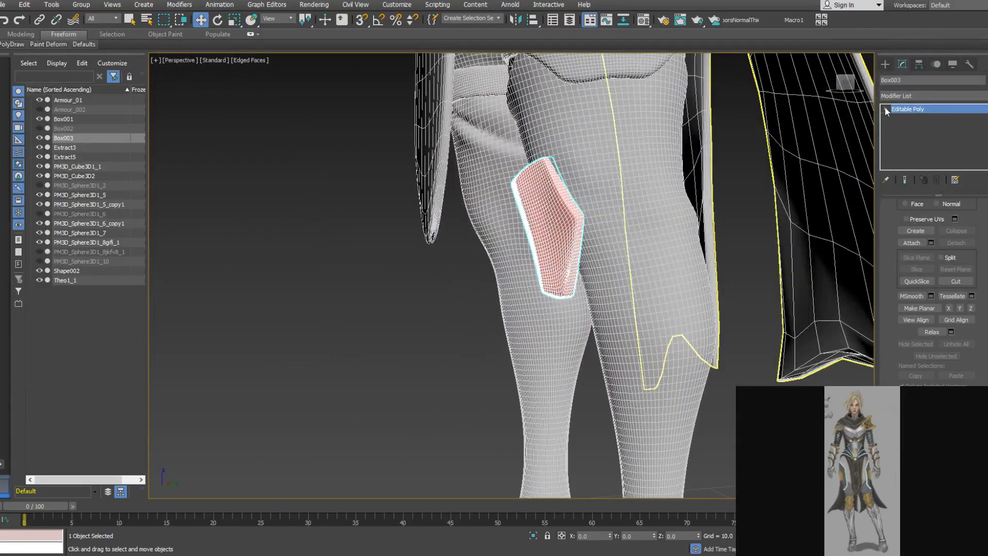
Clone the knee guard element within the same object and place the copy lower, partly behind the first plate
{"action": "left_click", "coordinate": [885, 109]}
{"action": "left_click", "coordinate": [906, 154]}
{"action": "left_click", "coordinate": [566, 247]}
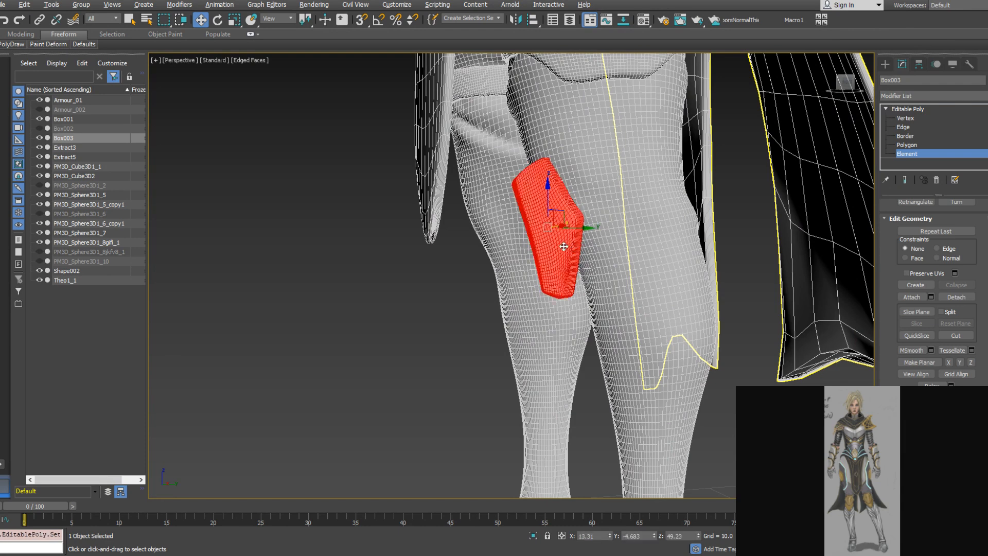
{"action": "middle_click_drag", "start_coordinate": [566, 247], "coordinate": [572, 227], "text": "alt"}
{"action": "mouse_move", "coordinate": [565, 211]}
{"action": "left_mouse_down", "text": "shift"}
{"action": "mouse_move", "coordinate": [598, 266]}
{"action": "mouse_move", "coordinate": [595, 255]}
{"action": "left_mouse_up", "text": "shift"}
{"action": "left_click", "coordinate": [541, 286]}
{"action": "mouse_move", "coordinate": [540, 286]}
{"action": "middle_mouse_down", "text": "alt"}
{"action": "mouse_move", "coordinate": [538, 249]}
{"action": "mouse_move", "coordinate": [690, 214]}
{"action": "mouse_move", "coordinate": [672, 224]}
{"action": "middle_mouse_up", "text": "alt"}
{"action": "left_click_drag", "start_coordinate": [605, 274], "coordinate": [616, 272]}
{"action": "mouse_move", "coordinate": [605, 263]}
{"action": "middle_mouse_down", "text": "alt"}
{"action": "mouse_move", "coordinate": [585, 275]}
{"action": "mouse_move", "coordinate": [613, 278]}
{"action": "middle_mouse_up", "text": "alt"}
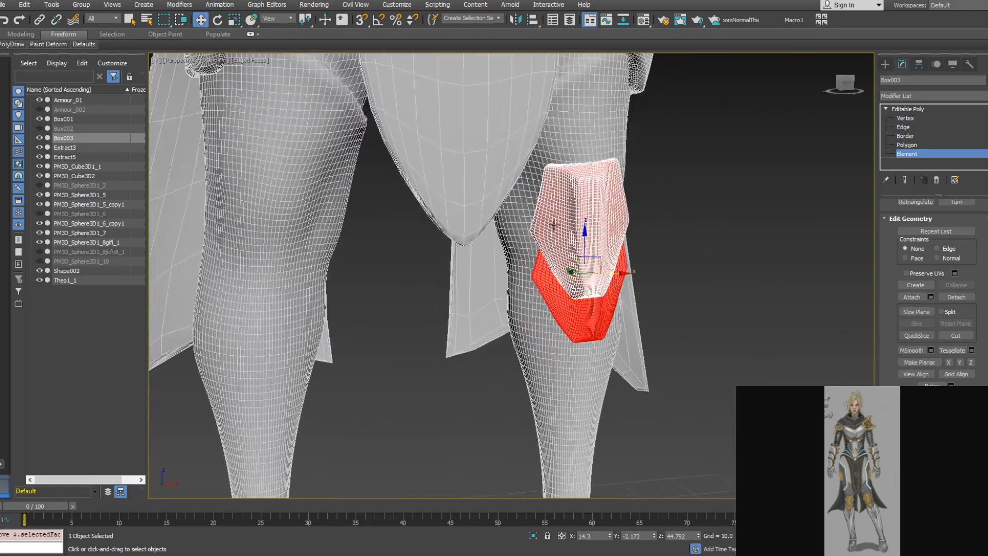
{"action": "left_click", "coordinate": [907, 108]}
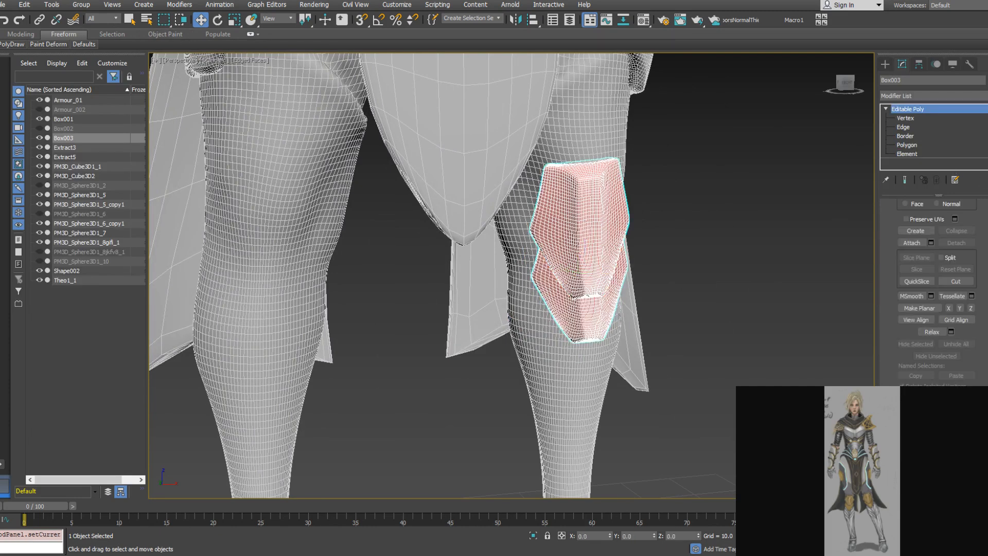
Export the selected knee guard object as Knees1.obj into the Temp folder
{"action": "left_click", "coordinate": [3, 5]}
{"action": "mouse_move", "coordinate": [52, 149]}
{"action": "left_click", "coordinate": [133, 185]}
{"action": "left_click", "coordinate": [244, 93]}
{"action": "double_click", "coordinate": [119, 315]}
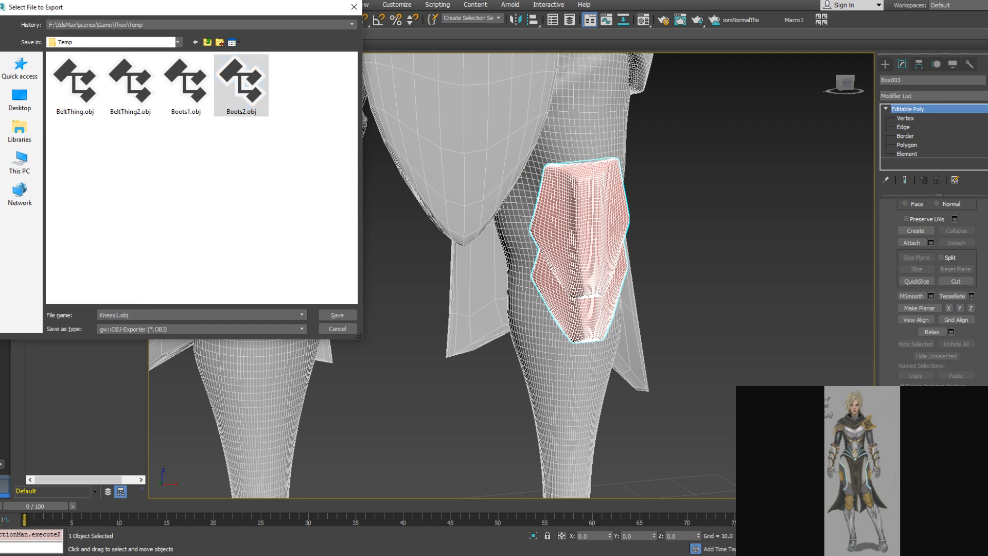
{"action": "key", "text": "Return"}
{"action": "left_click", "coordinate": [435, 359]}
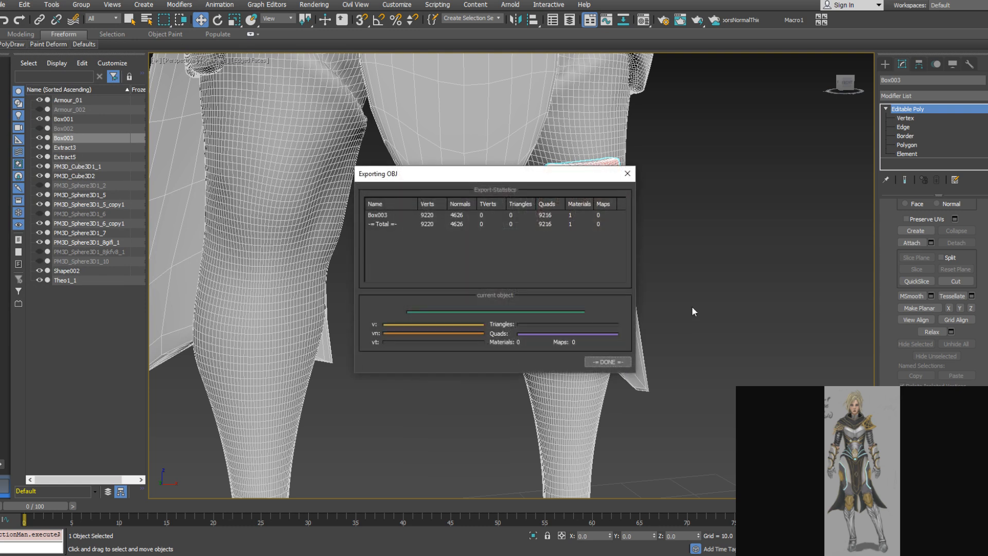
{"action": "left_click", "coordinate": [607, 362]}
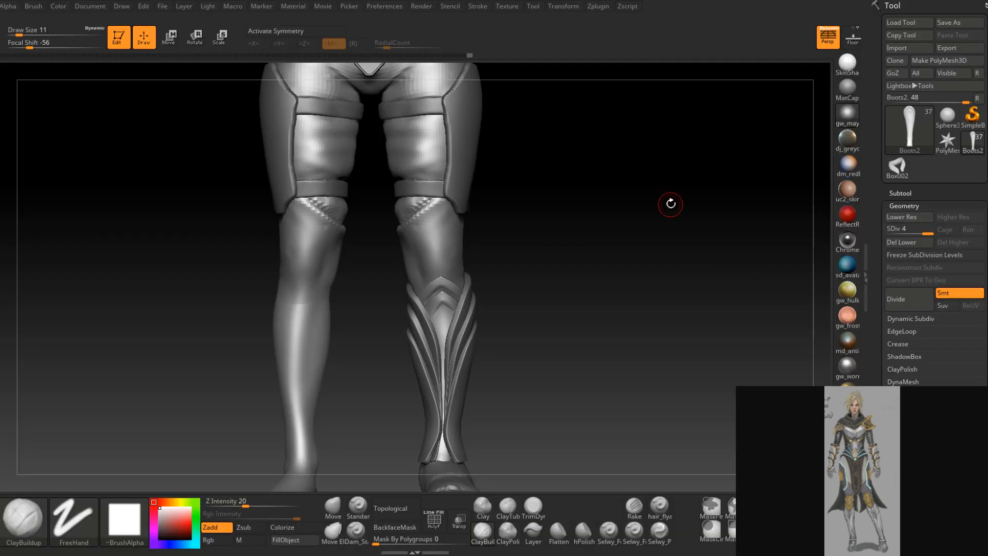
Switch to ZBrush and append a Sphere3D as a new subtool to the character
{"action": "left_click_drag", "start_coordinate": [670, 204], "coordinate": [648, 238]}
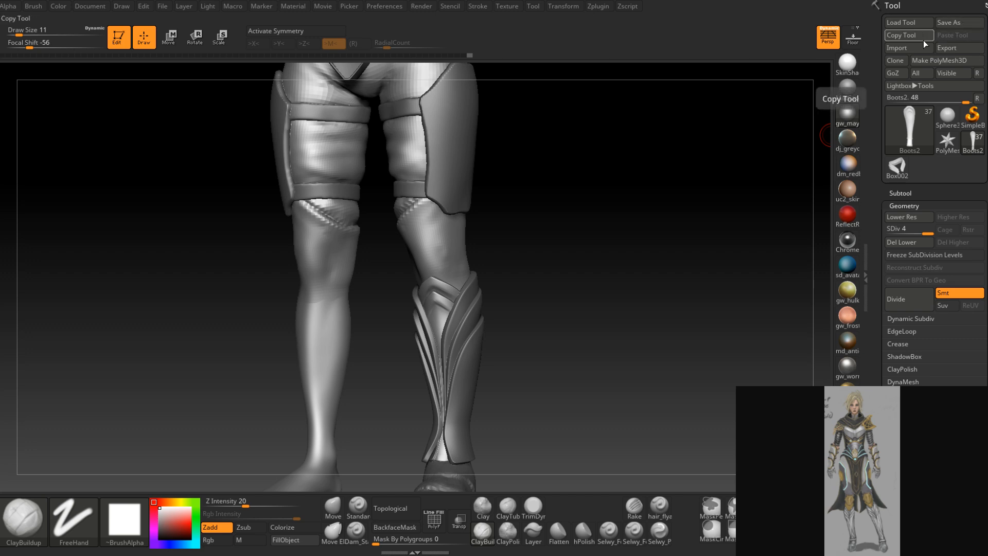
{"action": "left_click", "coordinate": [900, 193]}
{"action": "left_click", "coordinate": [958, 477]}
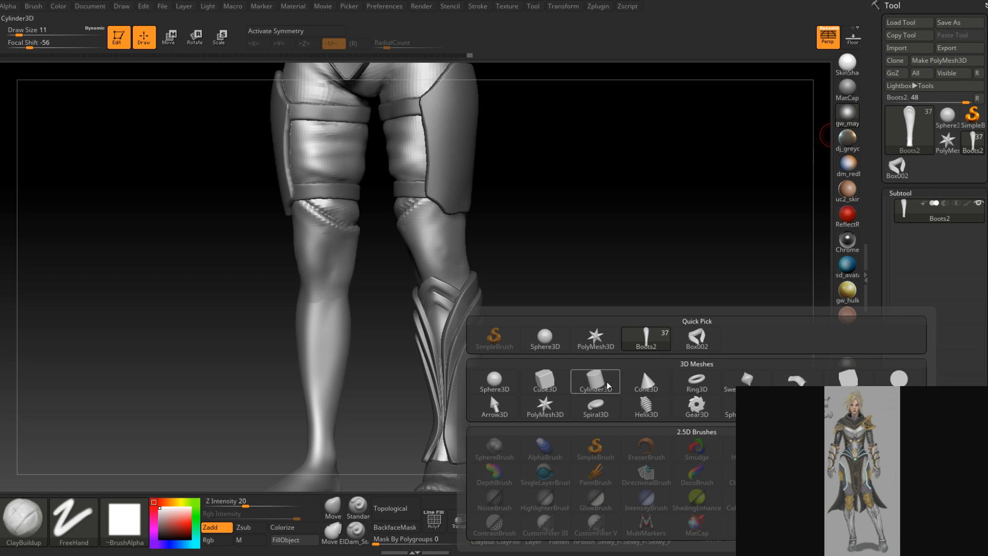
{"action": "left_click", "coordinate": [544, 338]}
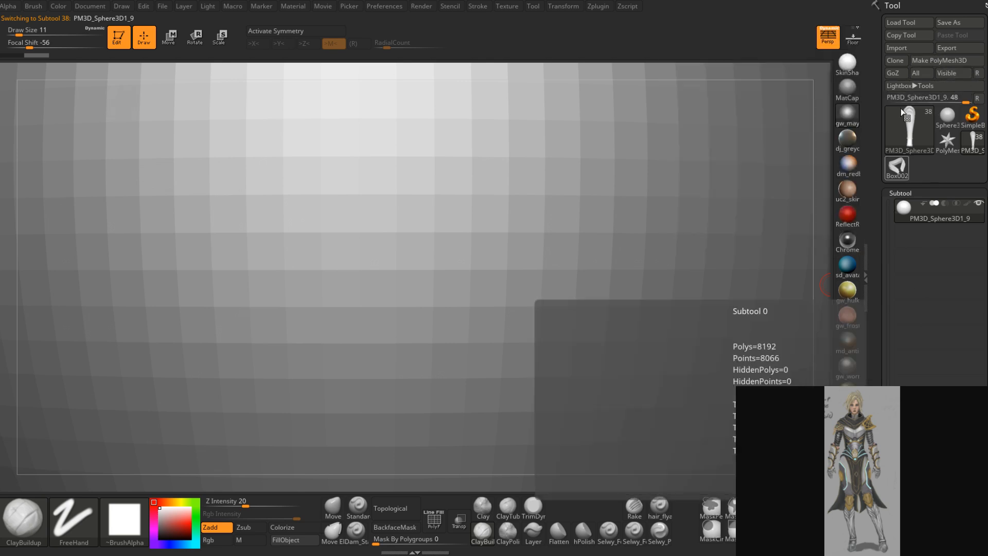
Replace the new sphere subtool by importing Knees1.obj from the Temp folder
{"action": "left_click", "coordinate": [899, 47]}
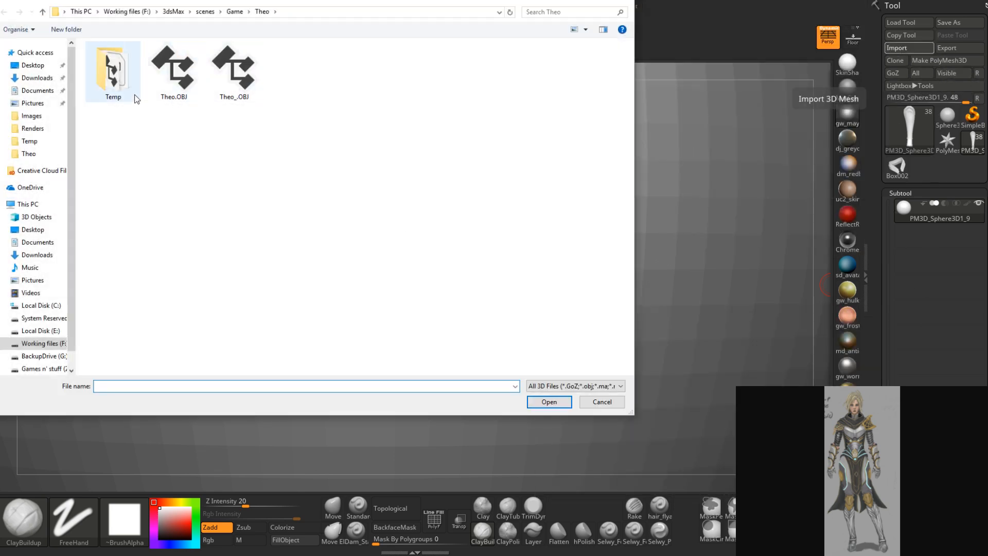
{"action": "double_click", "coordinate": [115, 77]}
{"action": "double_click", "coordinate": [338, 75]}
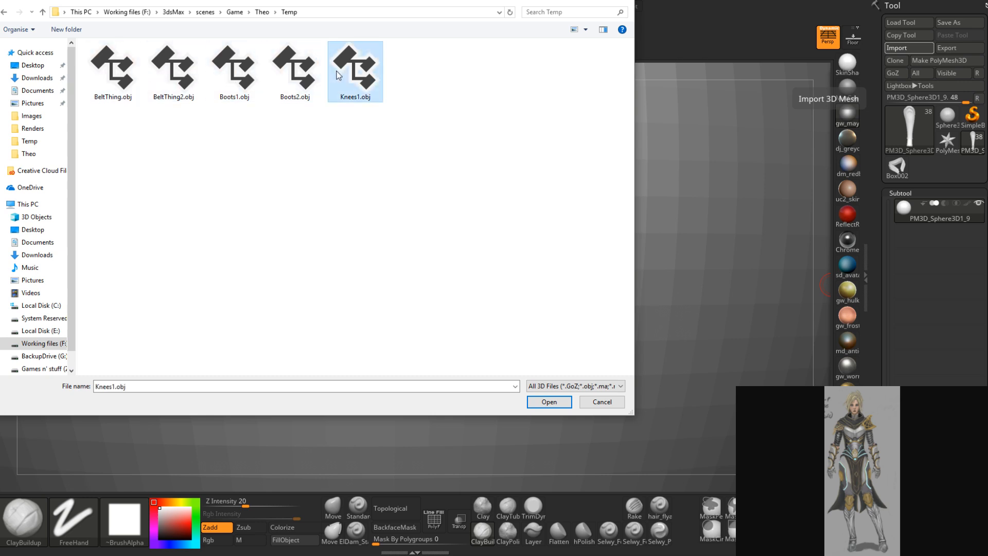
{"action": "left_click_drag", "start_coordinate": [568, 251], "coordinate": [457, 254]}
Adjust the two knee plates with the transform gizmo so they sit over the knee and the top of the shin armour
{"action": "left_click", "coordinate": [218, 36]}
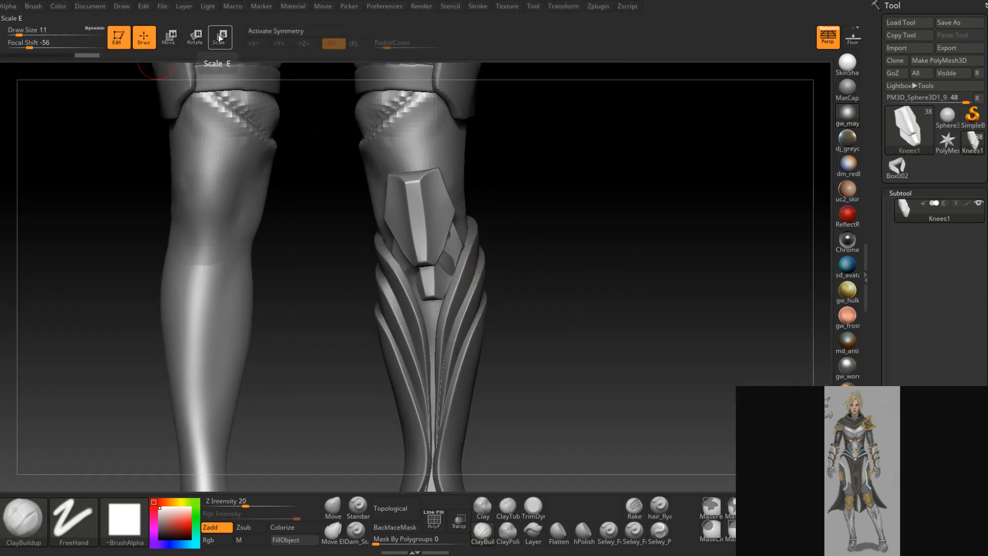
{"action": "left_click_drag", "start_coordinate": [570, 209], "coordinate": [586, 305], "text": "alt"}
{"action": "left_click", "coordinate": [319, 86]}
{"action": "left_click_drag", "start_coordinate": [574, 339], "coordinate": [463, 324]}
{"action": "left_click_drag", "start_coordinate": [485, 284], "coordinate": [461, 235]}
{"action": "mouse_move", "coordinate": [561, 248]}
{"action": "left_mouse_down"}
{"action": "mouse_move", "coordinate": [654, 247]}
{"action": "mouse_move", "coordinate": [562, 242]}
{"action": "left_mouse_up"}
{"action": "left_click_drag", "start_coordinate": [415, 280], "coordinate": [431, 264]}
{"action": "left_click_drag", "start_coordinate": [551, 310], "coordinate": [507, 277], "text": "alt"}
{"action": "left_click_drag", "start_coordinate": [486, 177], "coordinate": [492, 168]}
{"action": "left_click_drag", "start_coordinate": [656, 204], "coordinate": [701, 219]}
{"action": "left_click_drag", "start_coordinate": [390, 211], "coordinate": [380, 211]}
{"action": "left_click_drag", "start_coordinate": [601, 252], "coordinate": [556, 253]}
{"action": "left_click_drag", "start_coordinate": [652, 208], "coordinate": [667, 278], "text": "alt"}
{"action": "left_click_drag", "start_coordinate": [667, 277], "coordinate": [716, 258], "text": "shift"}
{"action": "left_click", "coordinate": [486, 230], "text": "alt"}
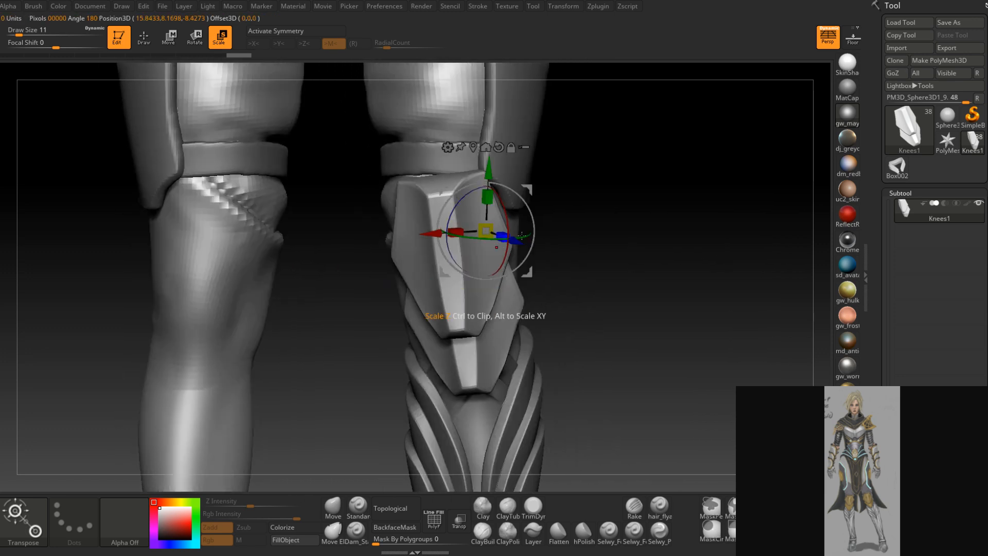
{"action": "left_click", "coordinate": [436, 231], "text": "alt"}
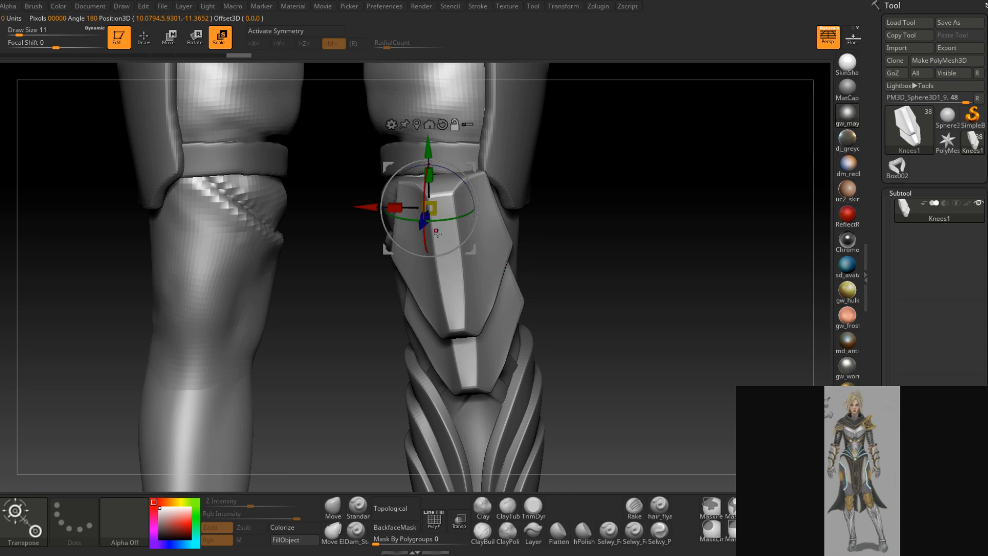
{"action": "key", "text": "ctrl+z"}
{"action": "key", "text": "ctrl+z"}
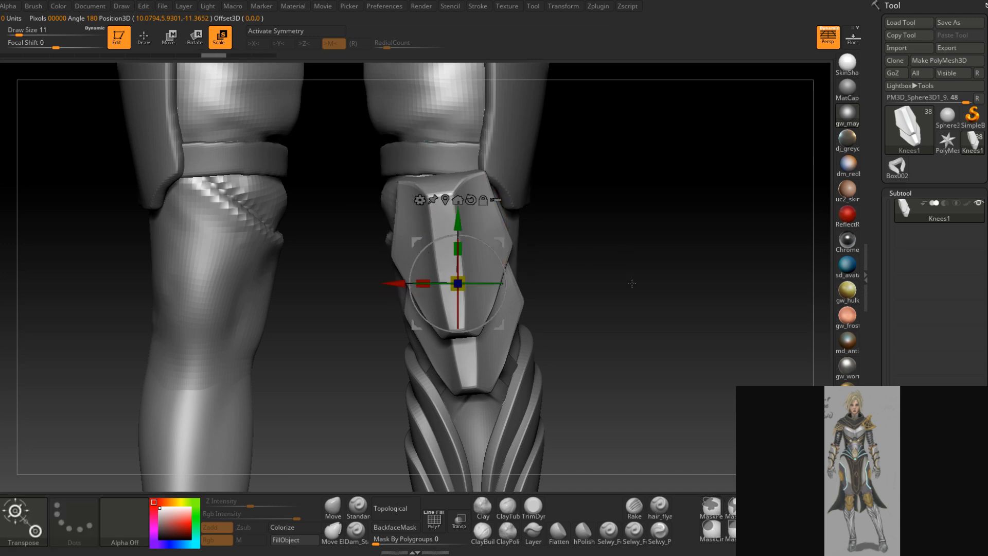
Reconstruct the knee plates' lower subdivision levels with Smt off, return to the highest level and turn Smt back on
{"action": "left_click_drag", "start_coordinate": [632, 284], "coordinate": [608, 287]}
{"action": "left_click_drag", "start_coordinate": [882, 552], "coordinate": [882, 384]}
{"action": "left_click", "coordinate": [904, 452]}
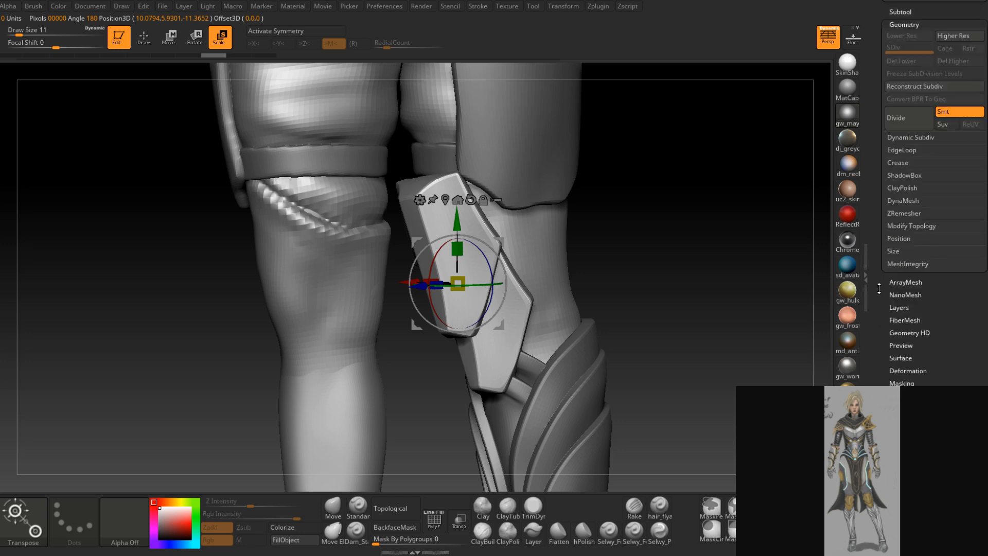
{"action": "left_click_drag", "start_coordinate": [878, 288], "coordinate": [889, 377]}
{"action": "left_click", "coordinate": [955, 292]}
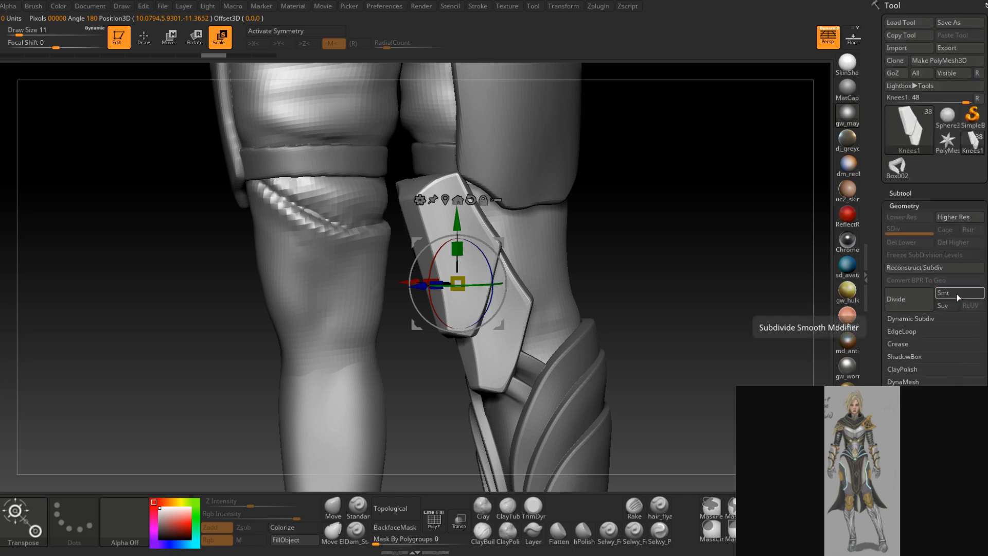
{"action": "left_click", "coordinate": [911, 267]}
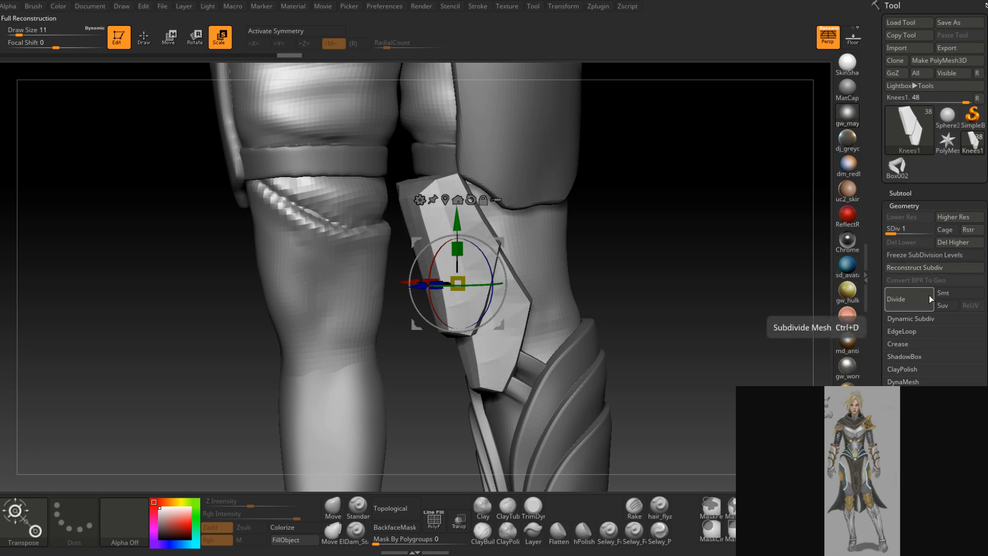
{"action": "left_click", "coordinate": [928, 231]}
{"action": "left_click", "coordinate": [970, 298]}
Bring up the Polygroups options for the knee plates, return to Draw mode and inspect the plates from the side
{"action": "scroll", "coordinate": [933, 232], "scroll_direction": "down", "scroll_amount": 5}
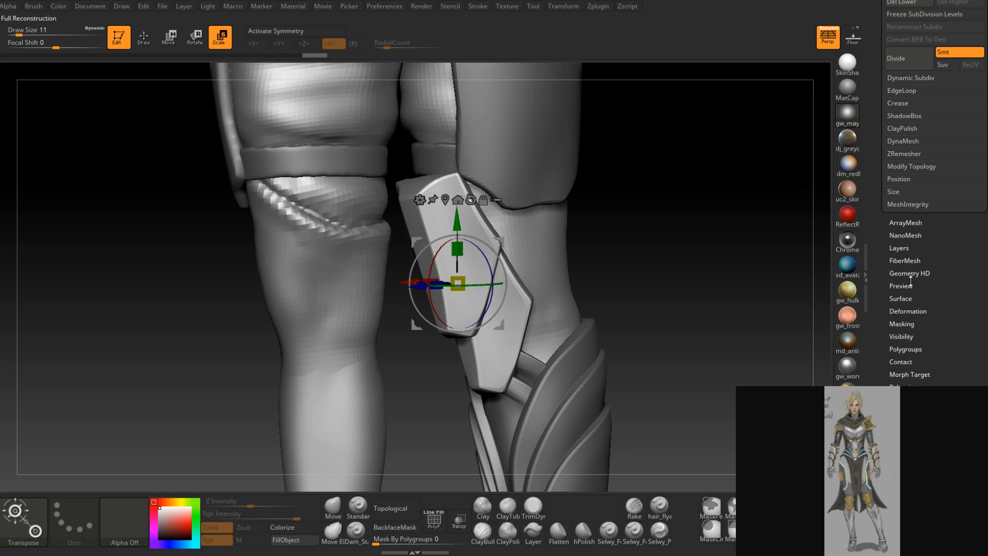
{"action": "left_click", "coordinate": [908, 349]}
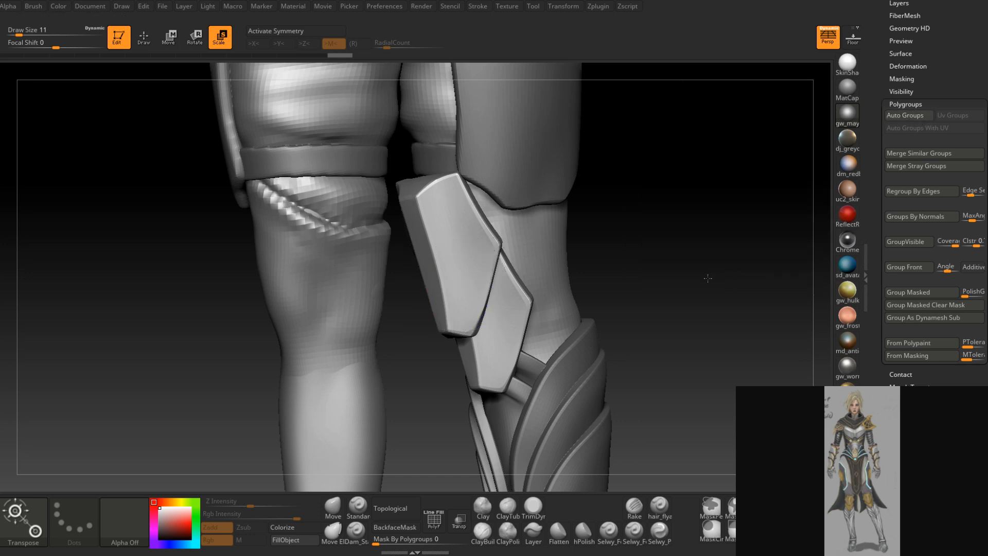
{"action": "left_click_drag", "start_coordinate": [713, 278], "coordinate": [611, 290]}
{"action": "left_click", "coordinate": [145, 37]}
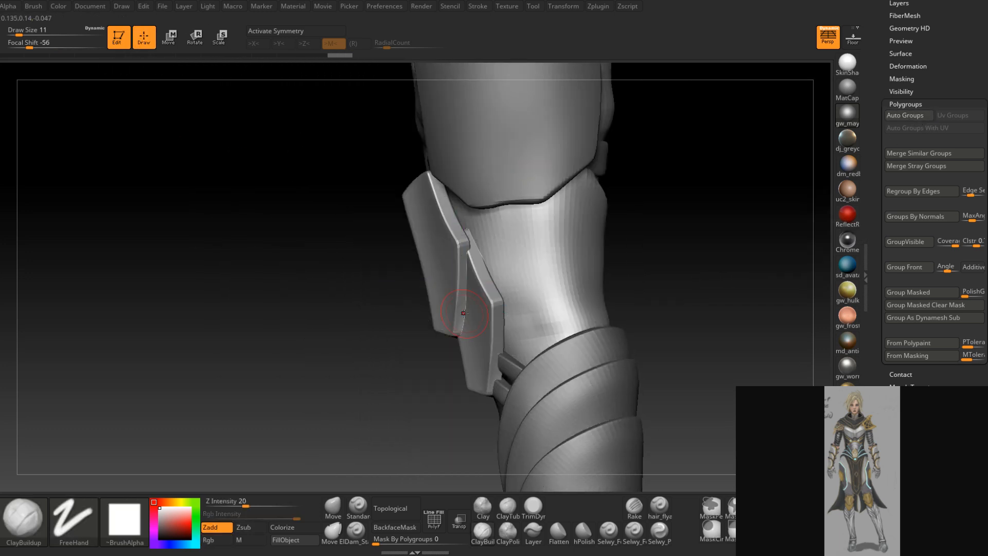
{"action": "left_click_drag", "start_coordinate": [628, 231], "coordinate": [594, 243]}
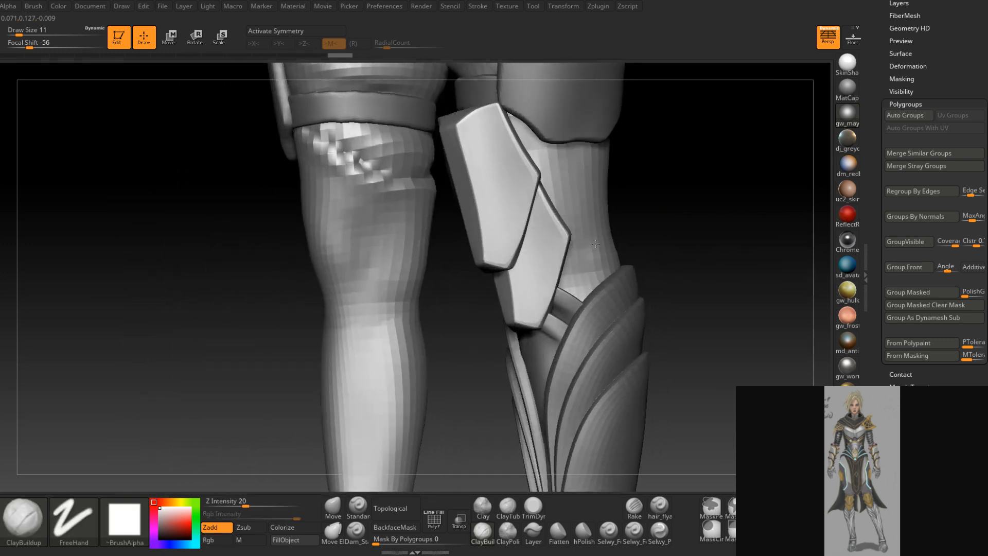
{"action": "left_click_drag", "start_coordinate": [766, 240], "coordinate": [789, 238]}
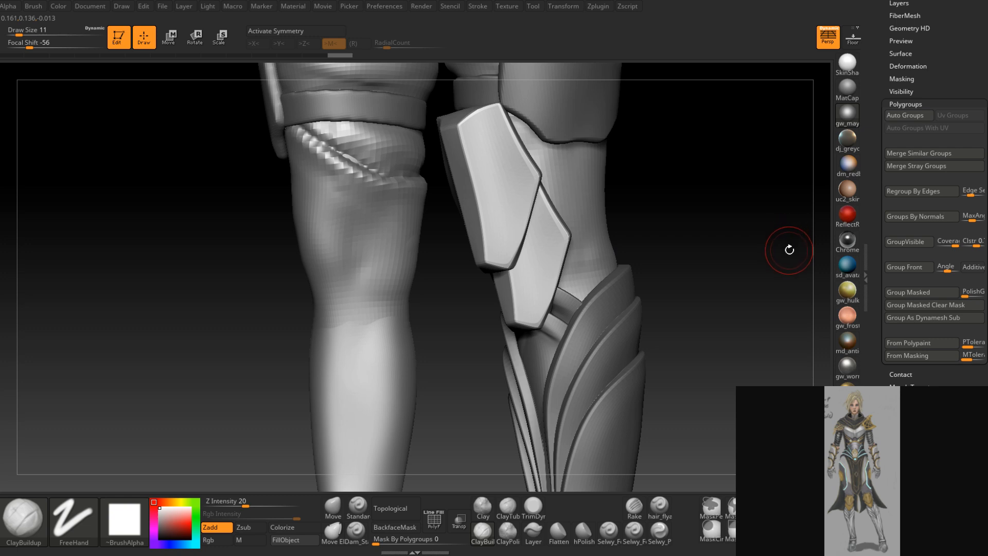
Mask only the lower knee plate by isolating it, masking it fully and showing the rest of the mesh again
{"action": "mouse_move", "coordinate": [696, 247]}
{"action": "left_mouse_down"}
{"action": "mouse_move", "coordinate": [660, 250]}
{"action": "mouse_move", "coordinate": [540, 221]}
{"action": "mouse_move", "coordinate": [410, 286]}
{"action": "mouse_move", "coordinate": [570, 303]}
{"action": "mouse_move", "coordinate": [525, 297]}
{"action": "left_mouse_up"}
{"action": "key", "text": "ctrl+shift"}
{"action": "left_click", "coordinate": [524, 297], "text": "ctrl+shift"}
{"action": "left_click", "coordinate": [641, 316], "text": "ctrl"}
{"action": "left_click", "coordinate": [654, 313], "text": "ctrl+shift"}
{"action": "mouse_move", "coordinate": [655, 313]}
{"action": "left_mouse_down"}
{"action": "mouse_move", "coordinate": [682, 308]}
{"action": "mouse_move", "coordinate": [650, 298]}
{"action": "left_mouse_up"}
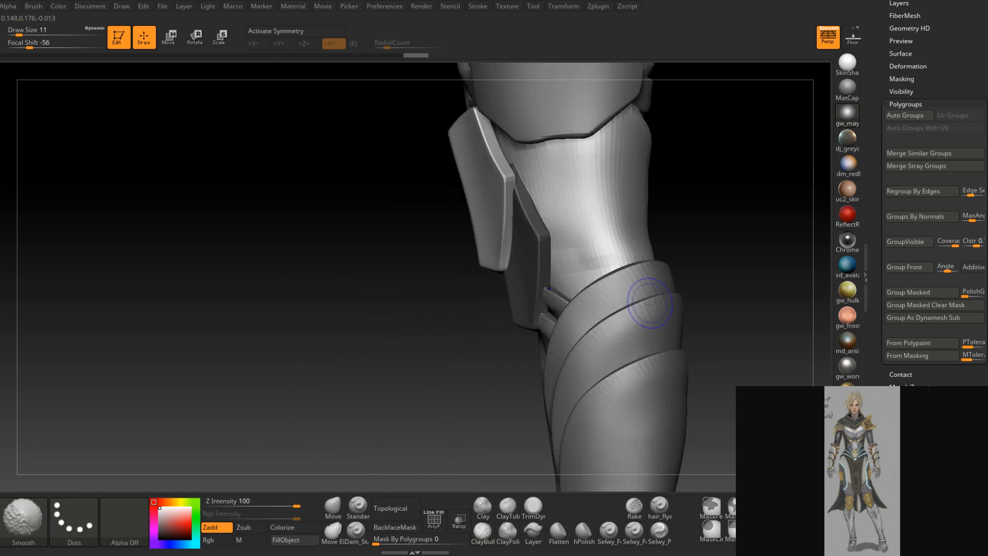
{"action": "left_click_drag", "start_coordinate": [723, 276], "coordinate": [790, 242]}
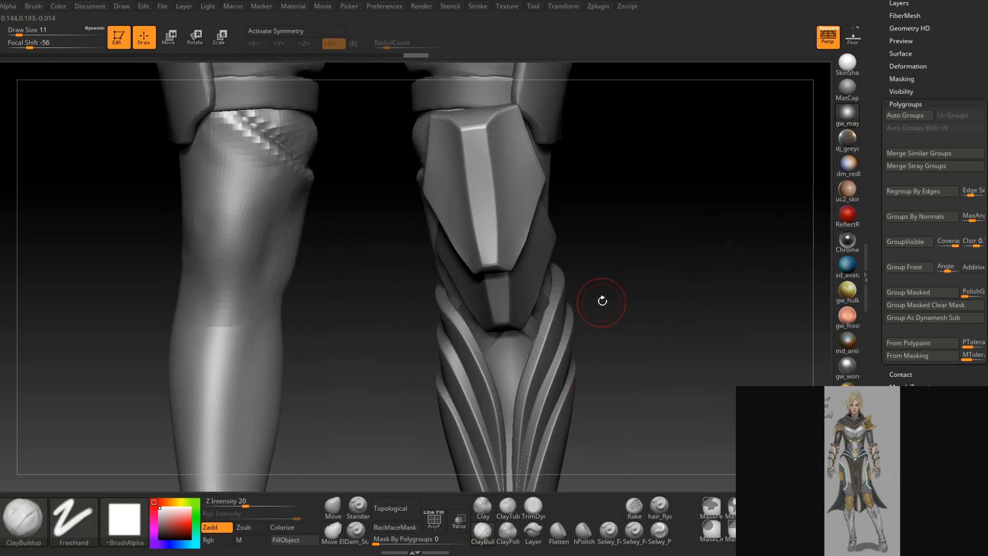
Invert the mask onto the upper knee plate, drop to the lowest subdivision level and choose the Move brush
{"action": "key", "text": "x"}
{"action": "key", "text": "x"}
{"action": "left_click", "coordinate": [614, 300], "text": "ctrl"}
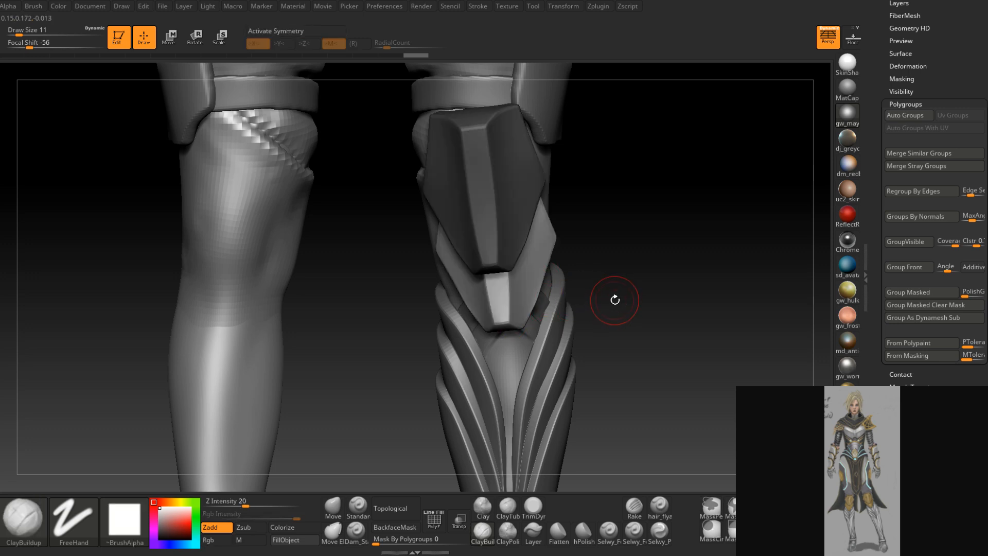
{"action": "left_click_drag", "start_coordinate": [614, 300], "coordinate": [615, 299], "text": "ctrl"}
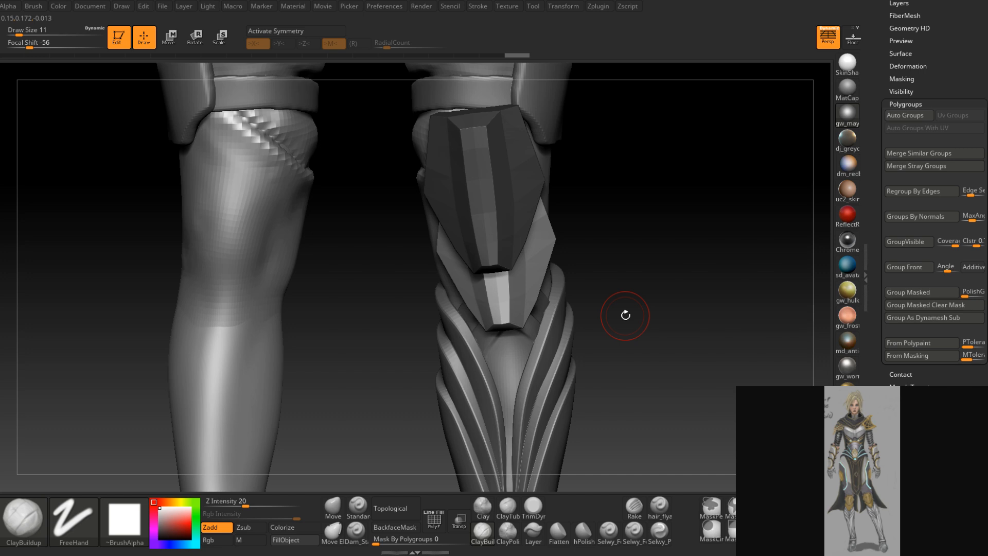
{"action": "left_click", "coordinate": [332, 506]}
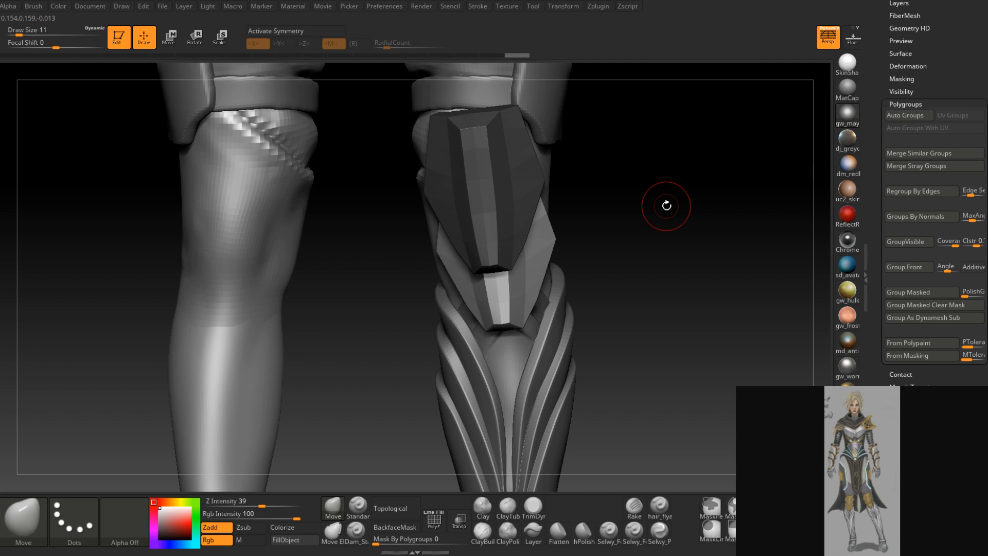
Reshape the lower knee plate's profile with the Move brush, varying the Draw Size up to 54
{"action": "left_click_drag", "start_coordinate": [666, 205], "coordinate": [479, 343]}
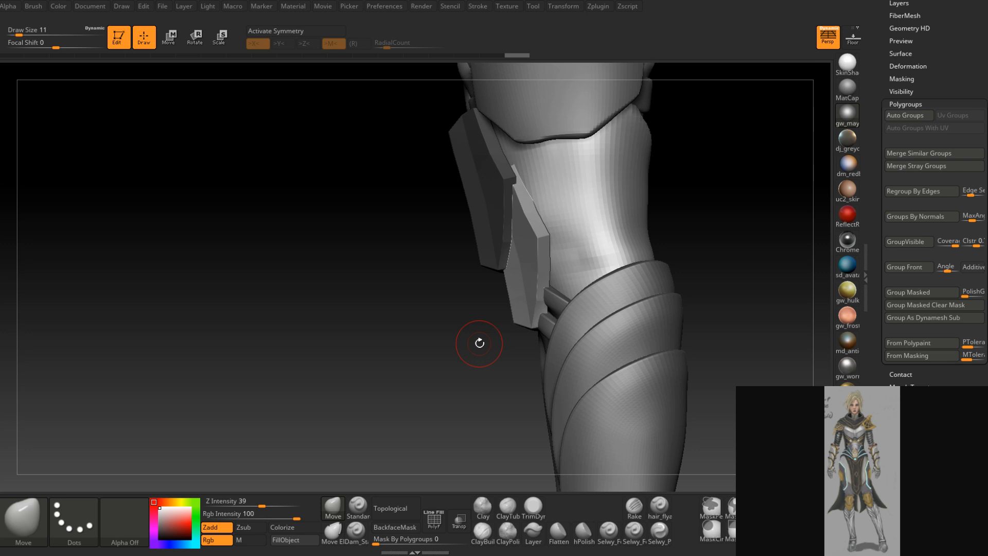
{"action": "left_click_drag", "start_coordinate": [479, 343], "coordinate": [478, 344]}
{"action": "key", "text": "space"}
{"action": "mouse_move", "coordinate": [545, 293]}
{"action": "left_mouse_down"}
{"action": "mouse_move", "coordinate": [555, 292]}
{"action": "mouse_move", "coordinate": [537, 315]}
{"action": "left_mouse_up"}
{"action": "mouse_move", "coordinate": [538, 315]}
{"action": "right_mouse_down"}
{"action": "mouse_move", "coordinate": [579, 304]}
{"action": "mouse_move", "coordinate": [578, 288]}
{"action": "mouse_move", "coordinate": [510, 310]}
{"action": "right_mouse_up"}
{"action": "key", "text": "space"}
{"action": "left_click_drag", "start_coordinate": [520, 312], "coordinate": [498, 284]}
{"action": "mouse_move", "coordinate": [573, 307]}
{"action": "right_mouse_down"}
{"action": "mouse_move", "coordinate": [506, 332]}
{"action": "mouse_move", "coordinate": [527, 319]}
{"action": "mouse_move", "coordinate": [489, 232]}
{"action": "mouse_move", "coordinate": [434, 209]}
{"action": "mouse_move", "coordinate": [463, 193]}
{"action": "right_mouse_up"}
{"action": "key", "text": "space"}
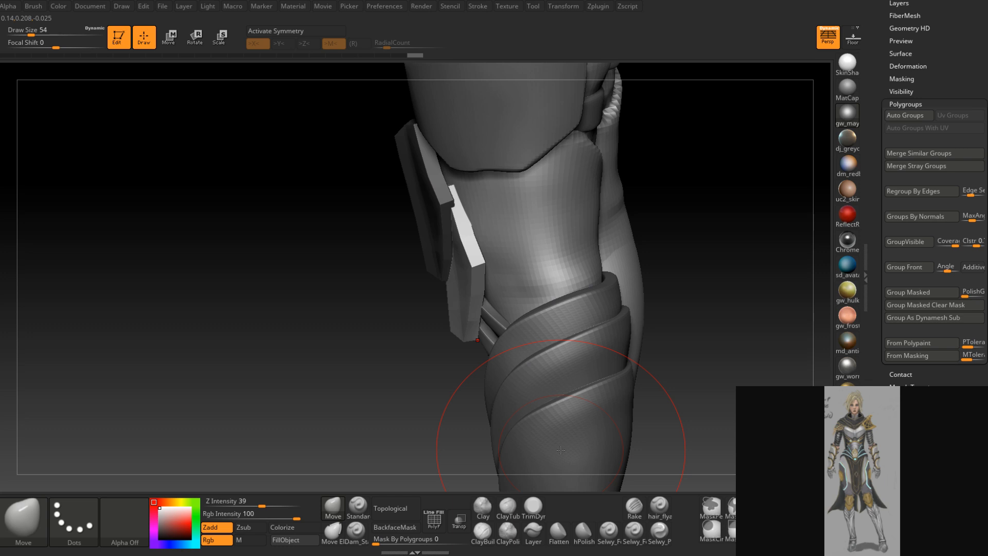
{"action": "mouse_move", "coordinate": [560, 449]}
{"action": "right_mouse_down"}
{"action": "mouse_move", "coordinate": [490, 248]}
{"action": "mouse_move", "coordinate": [431, 155]}
{"action": "right_mouse_up"}
Isolate the lower knee plate, refine its shape with the Move brush at Draw Size 44 and 35, and show both plates again
{"action": "left_click", "coordinate": [493, 265], "text": "ctrl+shift"}
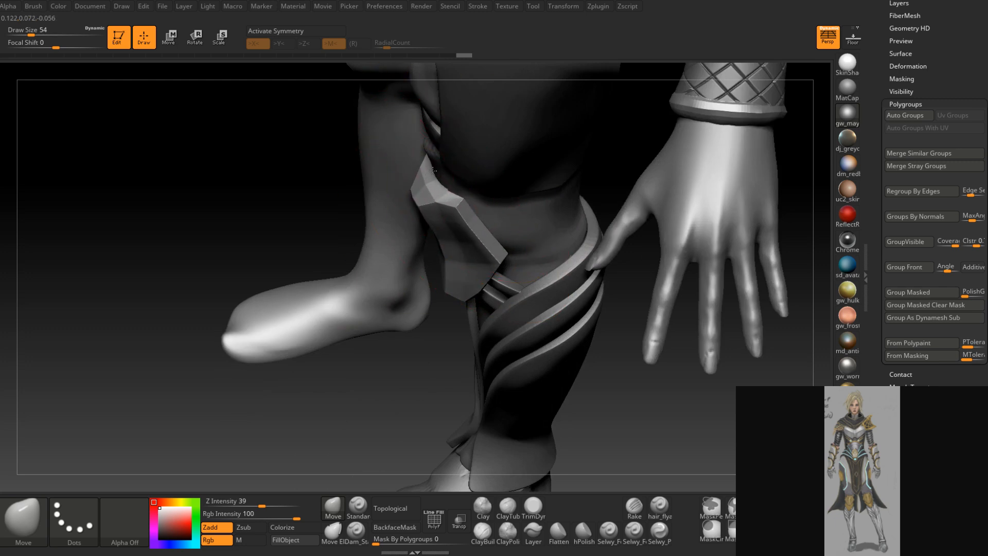
{"action": "mouse_move", "coordinate": [431, 170]}
{"action": "right_mouse_down"}
{"action": "mouse_move", "coordinate": [409, 161]}
{"action": "mouse_move", "coordinate": [416, 189]}
{"action": "mouse_move", "coordinate": [441, 210]}
{"action": "right_mouse_up"}
{"action": "right_click_drag", "start_coordinate": [441, 278], "coordinate": [426, 234], "text": "ctrl"}
{"action": "key", "text": "space"}
{"action": "left_click_drag", "start_coordinate": [426, 234], "coordinate": [414, 219]}
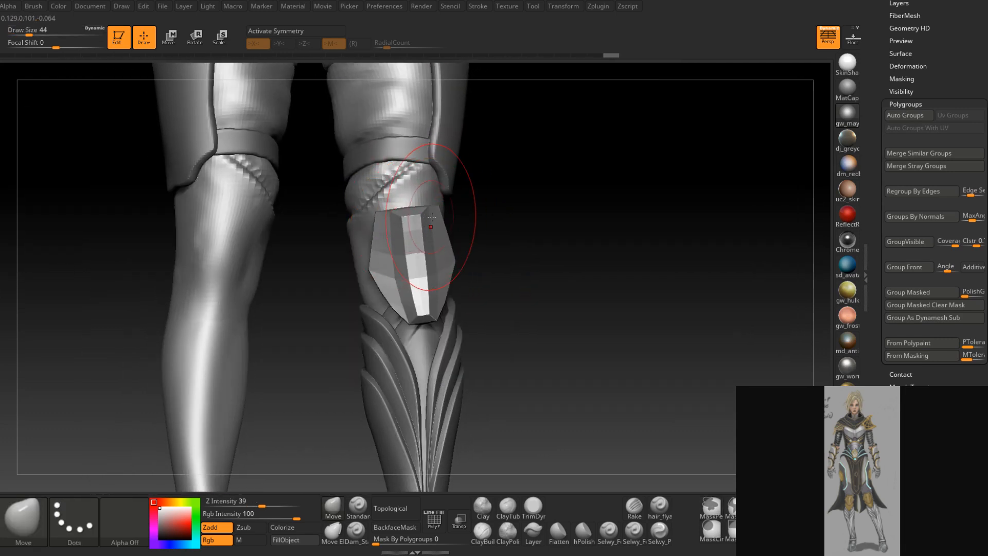
{"action": "right_click_drag", "start_coordinate": [431, 218], "coordinate": [437, 229], "text": "shift"}
{"action": "mouse_move", "coordinate": [515, 236]}
{"action": "right_mouse_down"}
{"action": "mouse_move", "coordinate": [441, 262]}
{"action": "mouse_move", "coordinate": [483, 259]}
{"action": "right_mouse_up"}
{"action": "key", "text": "space"}
{"action": "left_click_drag", "start_coordinate": [482, 252], "coordinate": [476, 255]}
{"action": "right_click_drag", "start_coordinate": [482, 252], "coordinate": [544, 225]}
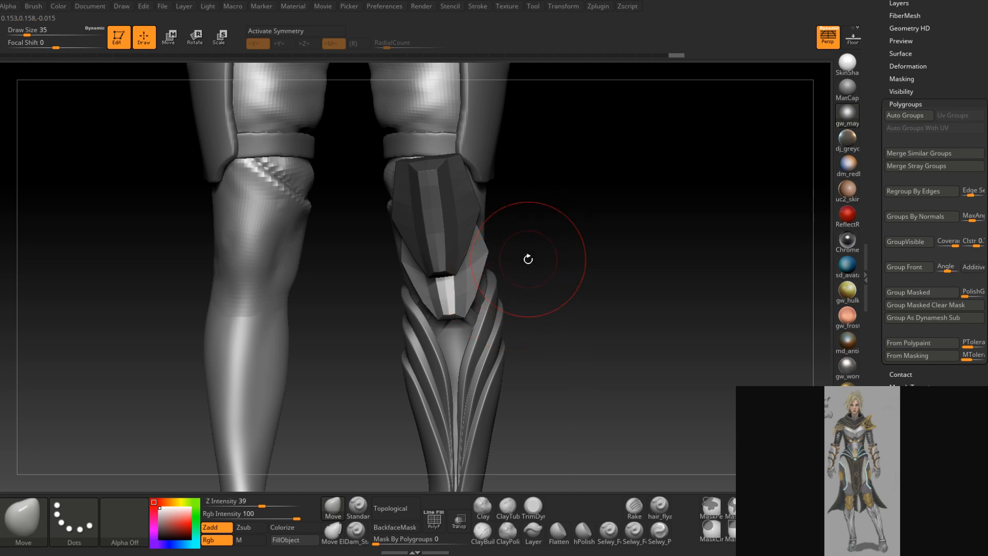
Swap the mask to the lower plate and start bending the upper knee plate with the Move brush at Draw Size 25
{"action": "right_click_drag", "start_coordinate": [536, 256], "coordinate": [456, 267]}
{"action": "key", "text": "space"}
{"action": "left_click_drag", "start_coordinate": [427, 282], "coordinate": [435, 278]}
{"action": "key", "text": "space"}
{"action": "left_click_drag", "start_coordinate": [456, 239], "coordinate": [448, 238]}
{"action": "mouse_move", "coordinate": [427, 272]}
{"action": "right_mouse_down"}
{"action": "mouse_move", "coordinate": [496, 239]}
{"action": "mouse_move", "coordinate": [564, 247]}
{"action": "mouse_move", "coordinate": [401, 251]}
{"action": "mouse_move", "coordinate": [419, 240]}
{"action": "right_mouse_up"}
{"action": "key", "text": "space"}
{"action": "left_click_drag", "start_coordinate": [419, 239], "coordinate": [424, 237]}
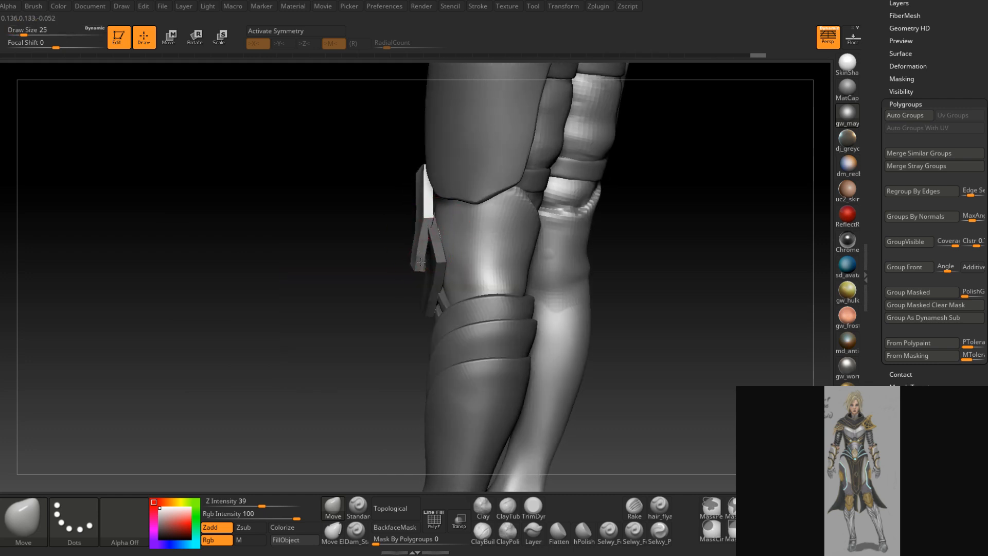
Adjust the outer side edge of the upper knee plate with the Move brush at Draw Size 22
{"action": "right_click_drag", "start_coordinate": [432, 217], "coordinate": [438, 218]}
{"action": "key", "text": "space"}
{"action": "left_click_drag", "start_coordinate": [432, 218], "coordinate": [418, 219]}
{"action": "right_click_drag", "start_coordinate": [414, 219], "coordinate": [425, 222]}
{"action": "key", "text": "space"}
{"action": "left_click_drag", "start_coordinate": [428, 221], "coordinate": [429, 220]}
{"action": "right_click_drag", "start_coordinate": [431, 220], "coordinate": [425, 219]}
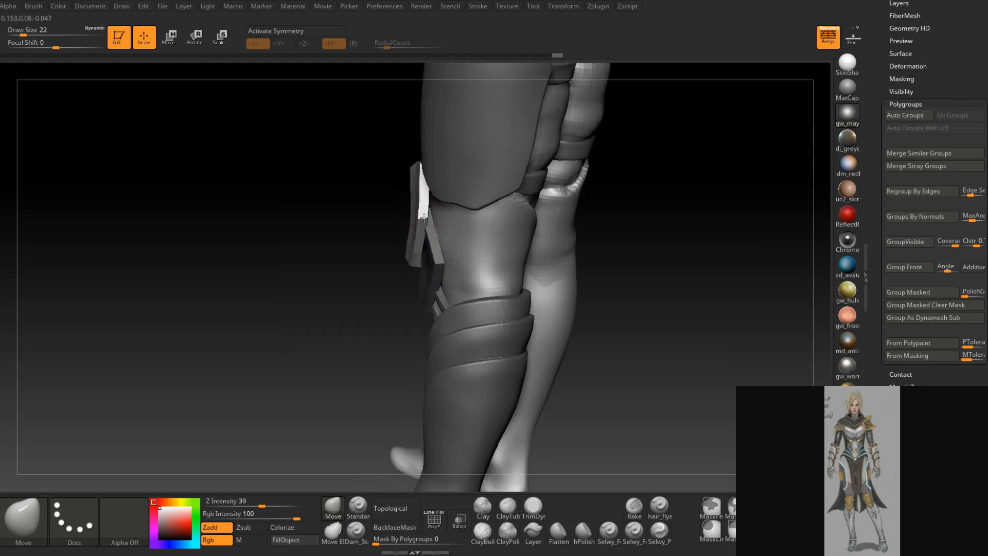
{"action": "left_click_drag", "start_coordinate": [421, 218], "coordinate": [425, 217]}
Shape the inner side and upper corners of the upper knee plate around the knee at Draw Size 25 and 29
{"action": "mouse_move", "coordinate": [425, 217]}
{"action": "right_mouse_down"}
{"action": "mouse_move", "coordinate": [440, 212]}
{"action": "mouse_move", "coordinate": [422, 202]}
{"action": "mouse_move", "coordinate": [484, 216]}
{"action": "right_mouse_up"}
{"action": "key", "text": "space"}
{"action": "left_click_drag", "start_coordinate": [484, 215], "coordinate": [485, 215]}
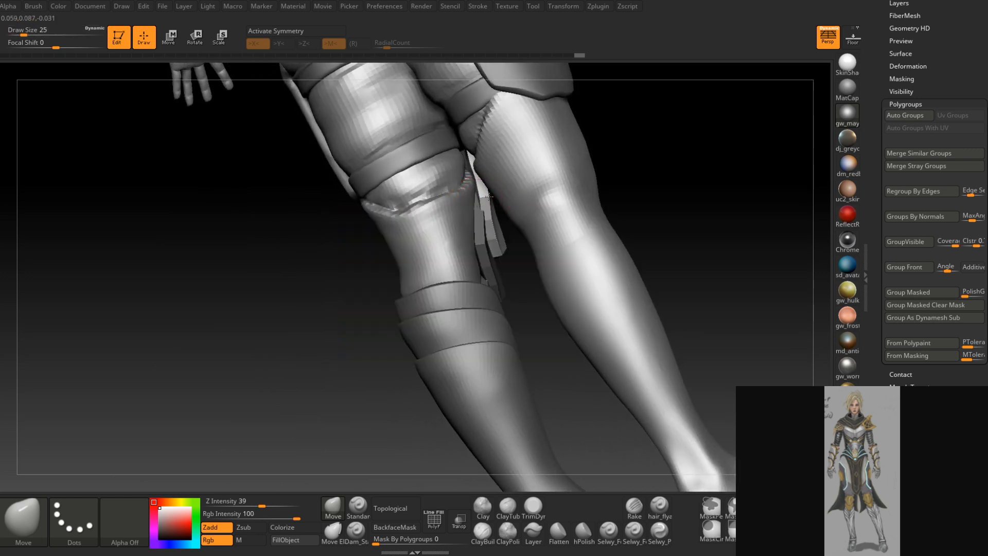
{"action": "right_click_drag", "start_coordinate": [487, 196], "coordinate": [566, 167]}
{"action": "key", "text": "space"}
{"action": "left_click_drag", "start_coordinate": [573, 153], "coordinate": [580, 151]}
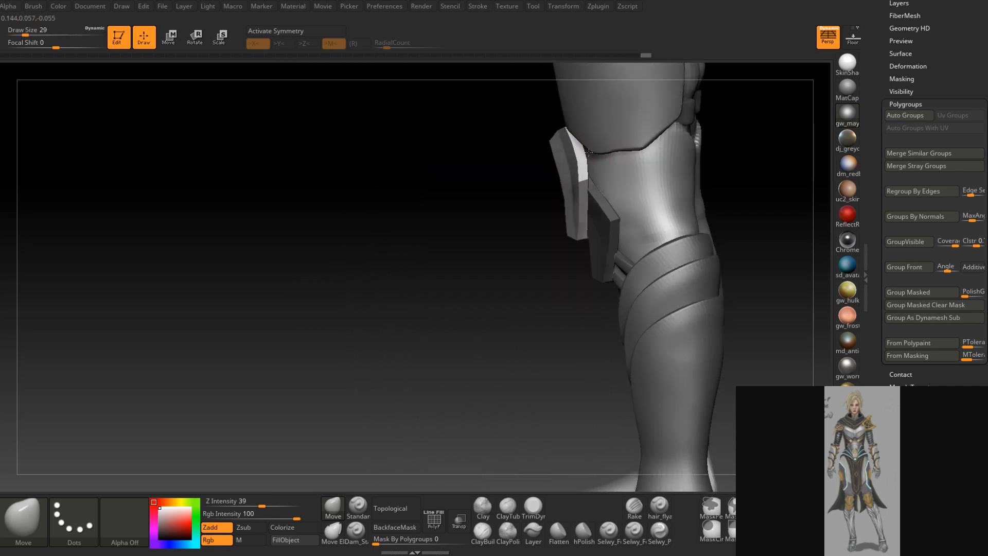
{"action": "right_click_drag", "start_coordinate": [585, 154], "coordinate": [588, 160]}
{"action": "key", "text": "space"}
{"action": "left_click_drag", "start_coordinate": [588, 161], "coordinate": [582, 161]}
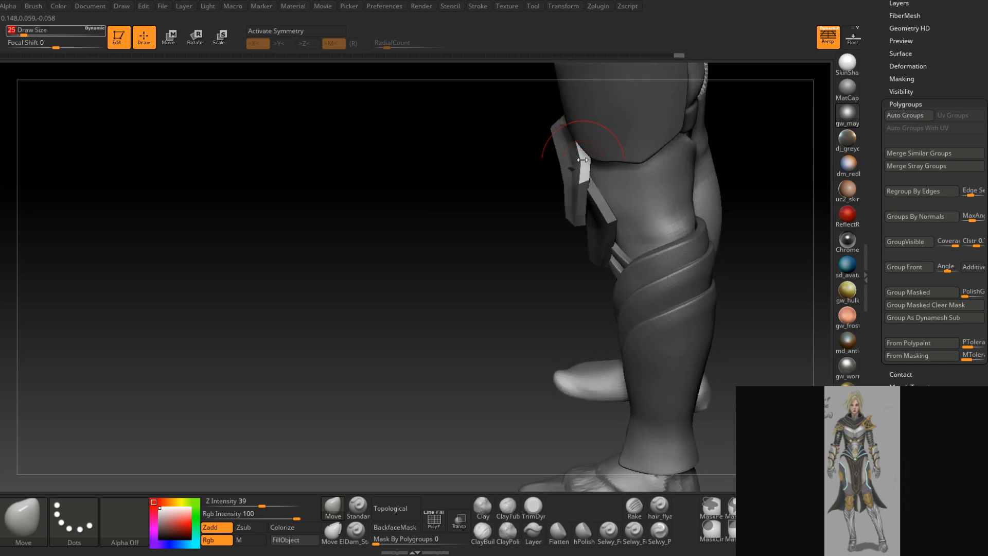
Enlarge the Move brush to Draw Size 83 and adjust the upper knee plate's overall form from the front and side
{"action": "mouse_move", "coordinate": [579, 155]}
{"action": "right_mouse_down"}
{"action": "mouse_move", "coordinate": [557, 172]}
{"action": "mouse_move", "coordinate": [606, 178]}
{"action": "mouse_move", "coordinate": [536, 150]}
{"action": "mouse_move", "coordinate": [547, 199]}
{"action": "mouse_move", "coordinate": [620, 205]}
{"action": "mouse_move", "coordinate": [572, 210]}
{"action": "mouse_move", "coordinate": [628, 217]}
{"action": "right_mouse_up"}
{"action": "key", "text": "ctrl"}
{"action": "key", "text": "space"}
{"action": "left_click_drag", "start_coordinate": [581, 174], "coordinate": [569, 162]}
{"action": "key", "text": "space"}
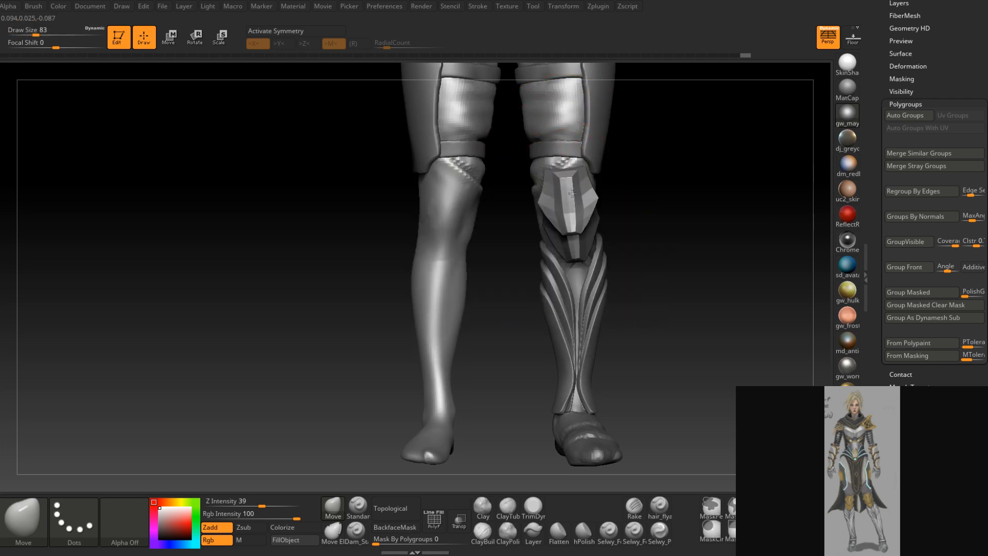
{"action": "right_click_drag", "start_coordinate": [572, 199], "coordinate": [622, 203]}
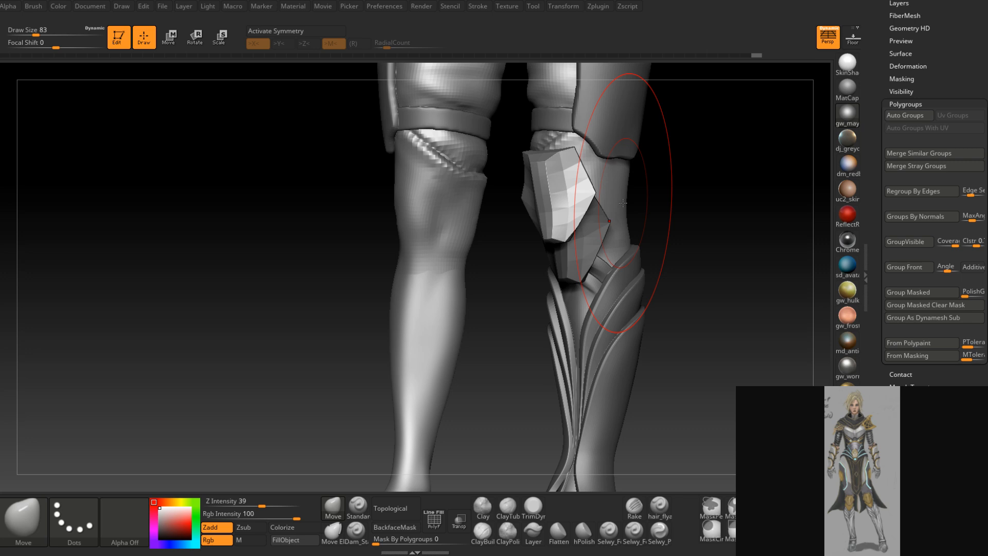
{"action": "mouse_move", "coordinate": [679, 214]}
{"action": "right_mouse_down"}
{"action": "mouse_move", "coordinate": [715, 214]}
{"action": "mouse_move", "coordinate": [704, 200]}
{"action": "mouse_move", "coordinate": [642, 203]}
{"action": "mouse_move", "coordinate": [643, 242]}
{"action": "right_mouse_up"}
{"action": "right_click_drag", "start_coordinate": [643, 242], "coordinate": [585, 282], "text": "alt"}
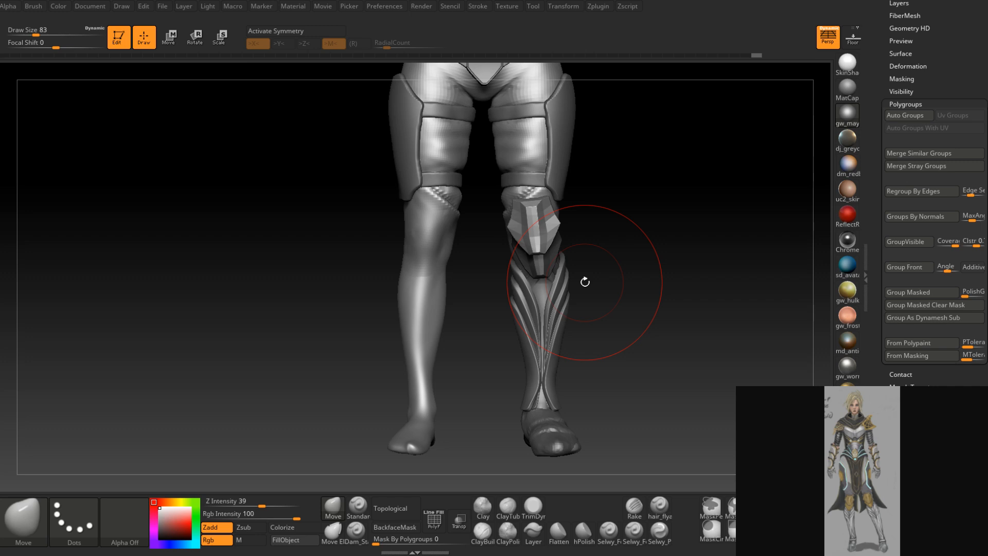
{"action": "mouse_move", "coordinate": [585, 282]}
{"action": "right_mouse_down"}
{"action": "mouse_move", "coordinate": [643, 246]}
{"action": "mouse_move", "coordinate": [572, 265]}
{"action": "mouse_move", "coordinate": [546, 312]}
{"action": "mouse_move", "coordinate": [546, 259]}
{"action": "mouse_move", "coordinate": [542, 324]}
{"action": "mouse_move", "coordinate": [516, 296]}
{"action": "mouse_move", "coordinate": [527, 282]}
{"action": "right_mouse_up"}
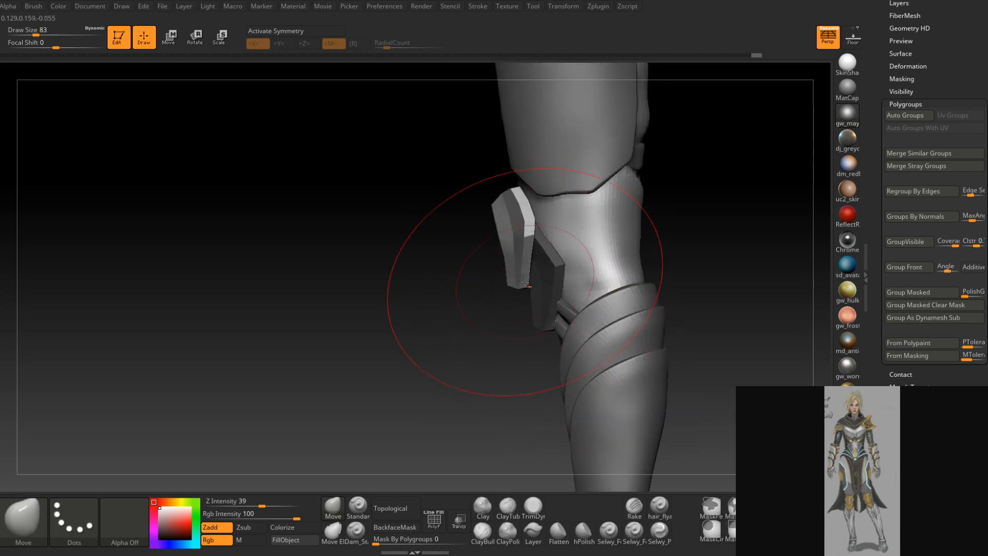
Refine the lower tip of the upper knee plate against the lower plate, reducing the Draw Size from 59 to 11
{"action": "right_click", "coordinate": [519, 288]}
{"action": "left_click_drag", "start_coordinate": [522, 287], "coordinate": [517, 288]}
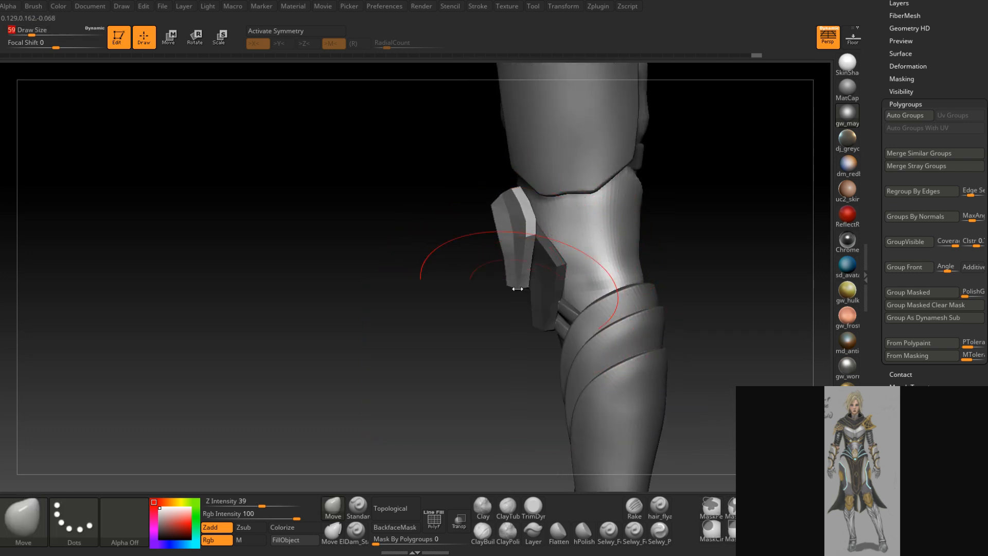
{"action": "mouse_move", "coordinate": [544, 291]}
{"action": "right_mouse_down"}
{"action": "mouse_move", "coordinate": [525, 288]}
{"action": "mouse_move", "coordinate": [566, 267]}
{"action": "mouse_move", "coordinate": [544, 279]}
{"action": "right_mouse_up"}
{"action": "right_click", "coordinate": [543, 278]}
{"action": "mouse_move", "coordinate": [546, 280]}
{"action": "left_mouse_down"}
{"action": "mouse_move", "coordinate": [535, 280]}
{"action": "mouse_move", "coordinate": [541, 286]}
{"action": "left_mouse_up"}
{"action": "right_click", "coordinate": [543, 284]}
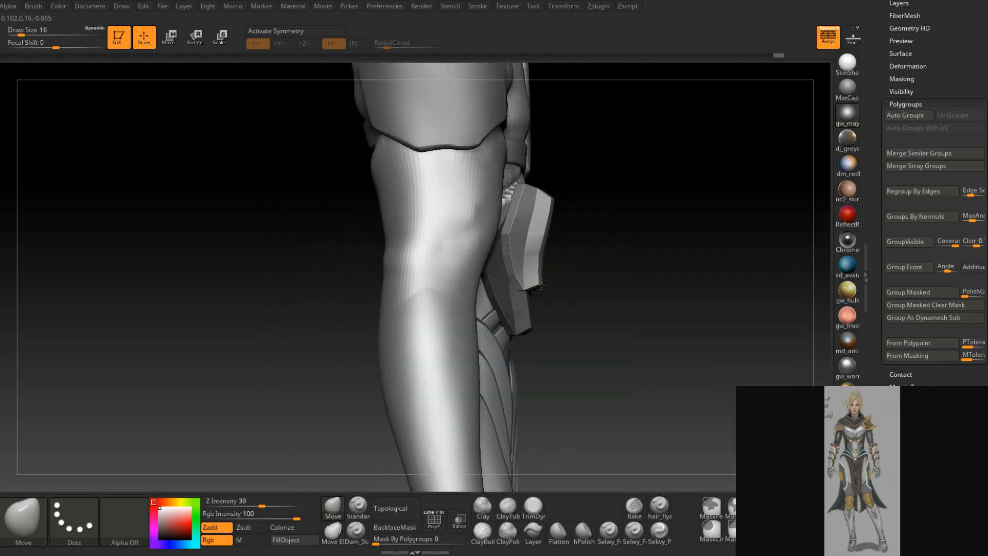
{"action": "right_click_drag", "start_coordinate": [533, 288], "coordinate": [544, 265]}
{"action": "right_click_drag", "start_coordinate": [549, 335], "coordinate": [552, 303]}
{"action": "right_click", "coordinate": [551, 302]}
{"action": "left_click_drag", "start_coordinate": [552, 302], "coordinate": [550, 302]}
{"action": "right_click_drag", "start_coordinate": [549, 305], "coordinate": [495, 323]}
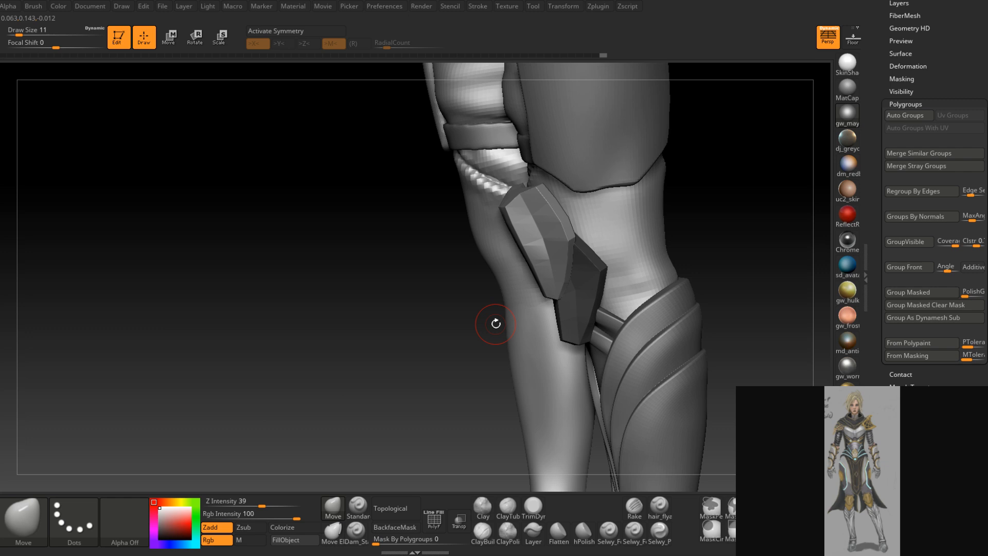
{"action": "mouse_move", "coordinate": [585, 253]}
{"action": "right_mouse_down"}
{"action": "mouse_move", "coordinate": [545, 258]}
{"action": "mouse_move", "coordinate": [540, 234]}
{"action": "mouse_move", "coordinate": [589, 241]}
{"action": "mouse_move", "coordinate": [525, 247]}
{"action": "right_mouse_up"}
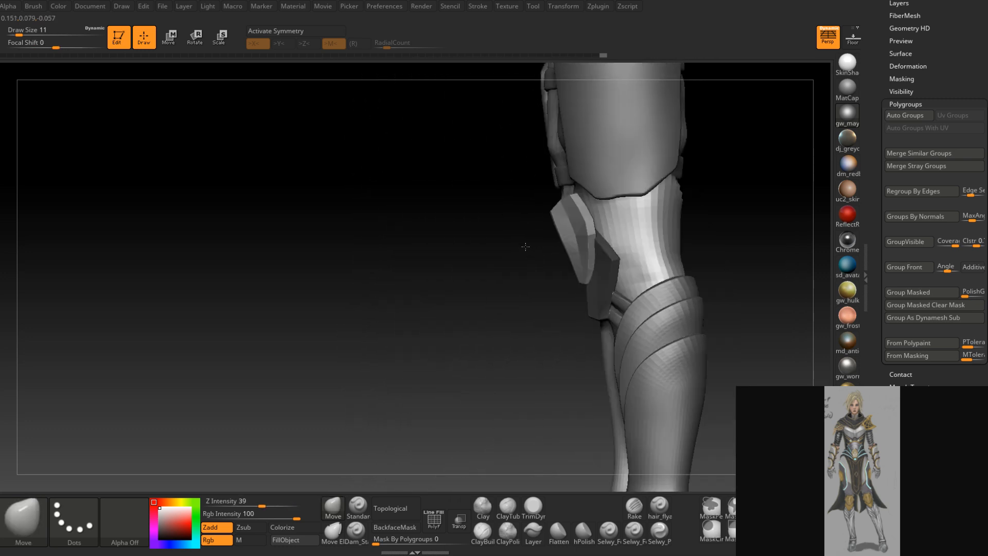
Pull the upper knee plate's top outer corner into shape with the Move brush at Draw Size 27
{"action": "mouse_move", "coordinate": [577, 220]}
{"action": "right_mouse_down", "text": "alt"}
{"action": "mouse_move", "coordinate": [558, 283]}
{"action": "mouse_move", "coordinate": [549, 279]}
{"action": "mouse_move", "coordinate": [558, 258]}
{"action": "mouse_move", "coordinate": [550, 260]}
{"action": "right_mouse_up", "text": "alt"}
{"action": "key", "text": "space"}
{"action": "left_click", "coordinate": [553, 264]}
{"action": "key", "text": "space"}
{"action": "left_click", "coordinate": [549, 260]}
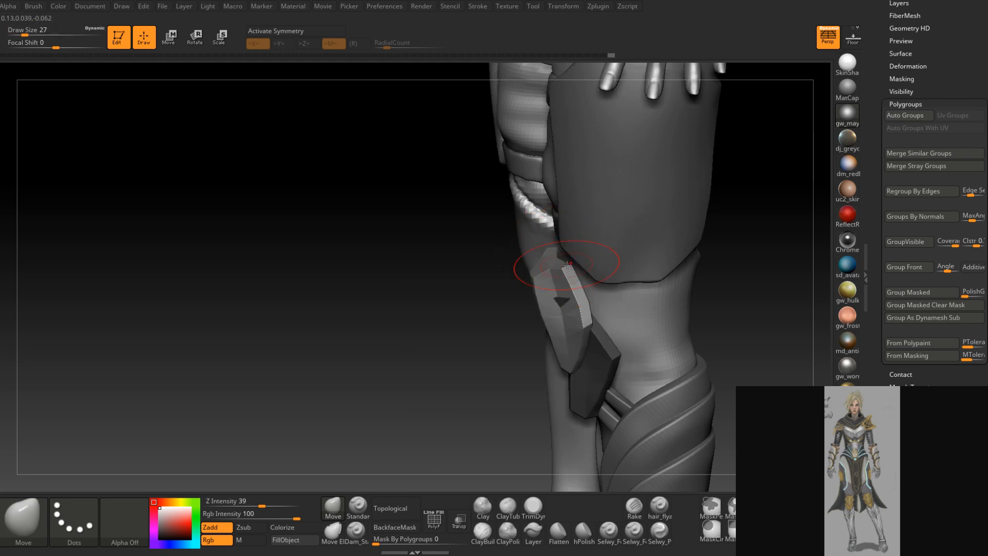
{"action": "key", "text": "space"}
{"action": "left_click", "coordinate": [573, 265]}
{"action": "right_click_drag", "start_coordinate": [574, 266], "coordinate": [586, 339]}
Invert the mask to free the lower knee plate, set the Draw Size to 22 and snap to the front view
{"action": "left_click", "coordinate": [540, 390], "text": "ctrl"}
{"action": "key", "text": "space"}
{"action": "left_click_drag", "start_coordinate": [550, 300], "coordinate": [554, 299]}
{"action": "right_click_drag", "start_coordinate": [554, 297], "coordinate": [574, 312]}
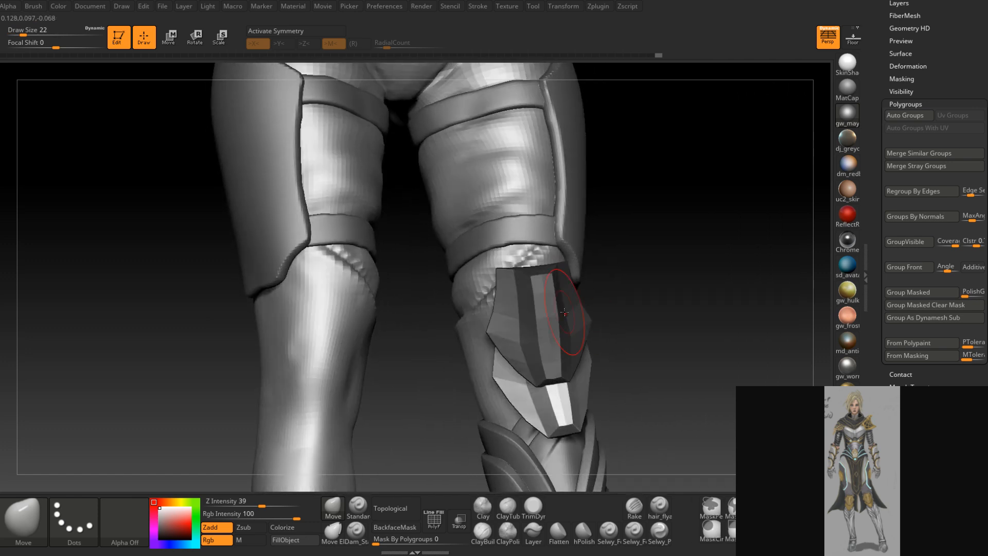
{"action": "right_click_drag", "start_coordinate": [723, 319], "coordinate": [697, 322], "text": "shift"}
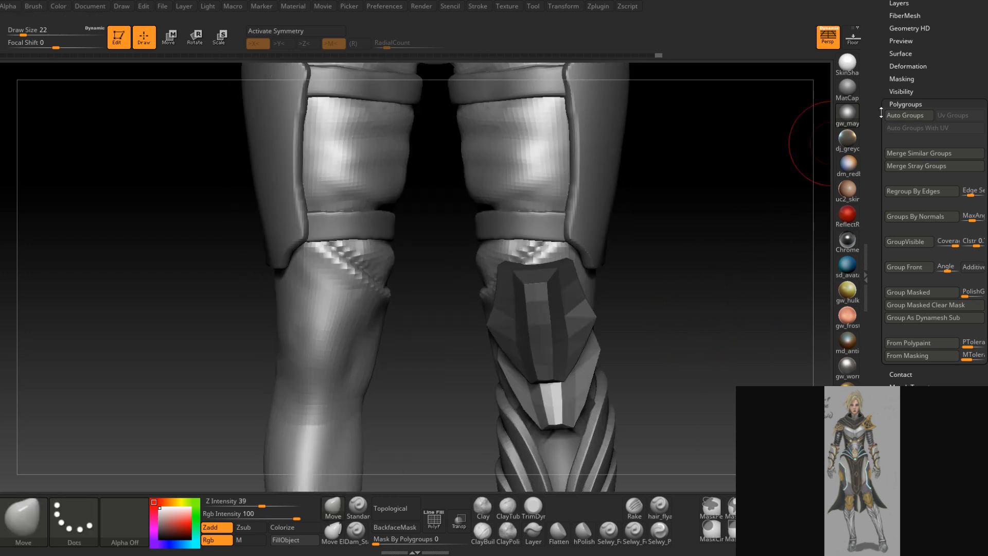
Delete the Knees1 knee plate subtool from the character and confirm the deletion
{"action": "left_click_drag", "start_coordinate": [882, 118], "coordinate": [889, 206]}
{"action": "left_click", "coordinate": [906, 194]}
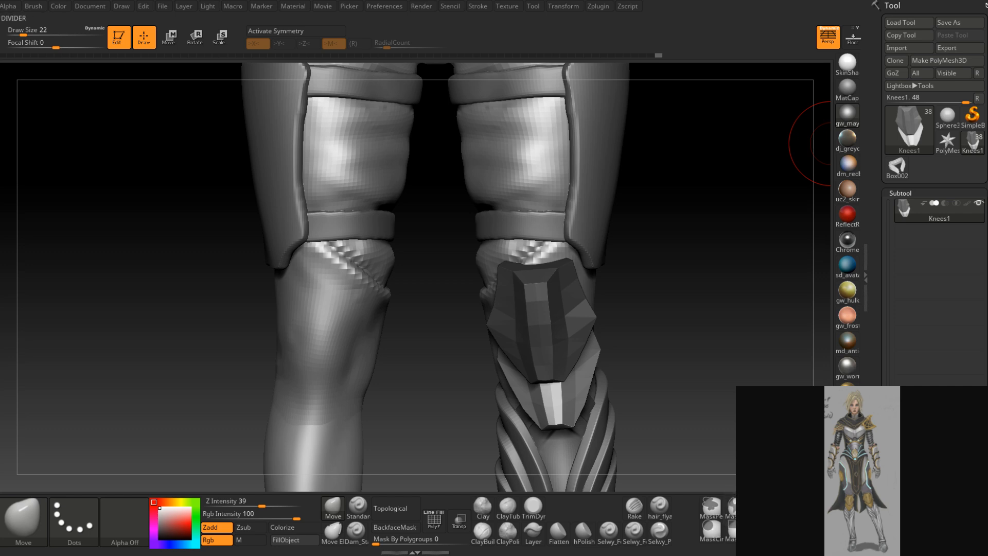
{"action": "left_click", "coordinate": [908, 507]}
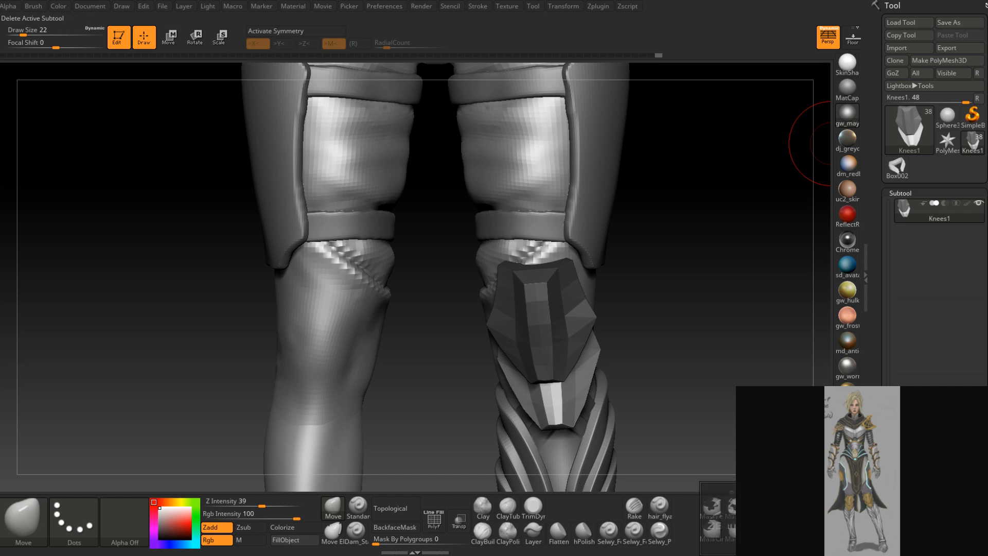
{"action": "left_click", "coordinate": [761, 535]}
Make the Theo1_2 legs the active subtool and bring the thighs into close view
{"action": "left_click_drag", "start_coordinate": [645, 372], "coordinate": [567, 298], "text": "alt"}
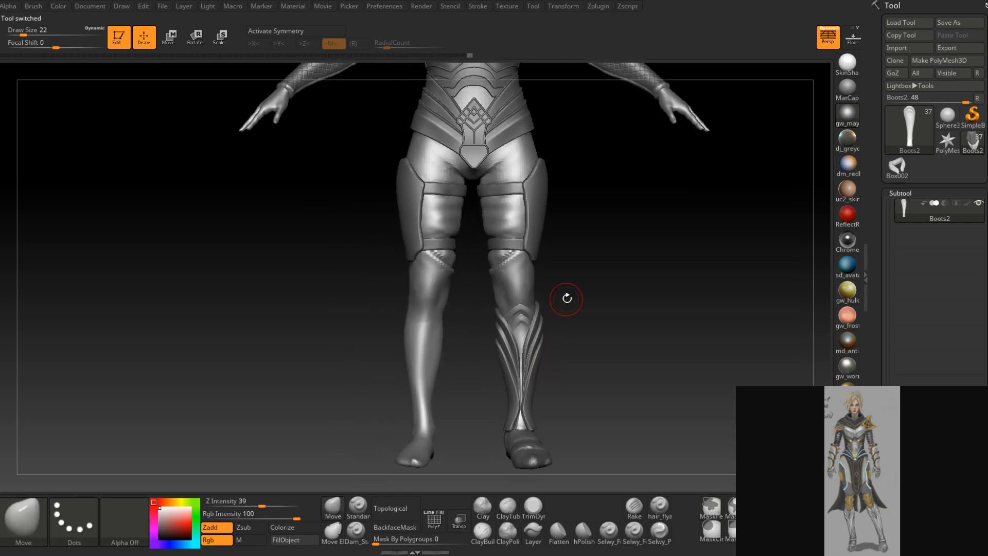
{"action": "left_click", "coordinate": [522, 292], "text": "alt"}
{"action": "right_click_drag", "start_coordinate": [530, 280], "coordinate": [548, 259], "text": "ctrl"}
{"action": "right_click_drag", "start_coordinate": [549, 259], "coordinate": [537, 315], "text": "ctrl"}
{"action": "mouse_move", "coordinate": [549, 280]}
{"action": "right_mouse_down", "text": "alt"}
{"action": "mouse_move", "coordinate": [543, 329]}
{"action": "mouse_move", "coordinate": [542, 307]}
{"action": "mouse_move", "coordinate": [496, 304]}
{"action": "mouse_move", "coordinate": [569, 299]}
{"action": "mouse_move", "coordinate": [546, 266]}
{"action": "mouse_move", "coordinate": [533, 320]}
{"action": "mouse_move", "coordinate": [535, 302]}
{"action": "mouse_move", "coordinate": [525, 328]}
{"action": "mouse_move", "coordinate": [515, 327]}
{"action": "mouse_move", "coordinate": [529, 328]}
{"action": "right_mouse_up", "text": "alt"}
{"action": "right_click", "coordinate": [529, 328]}
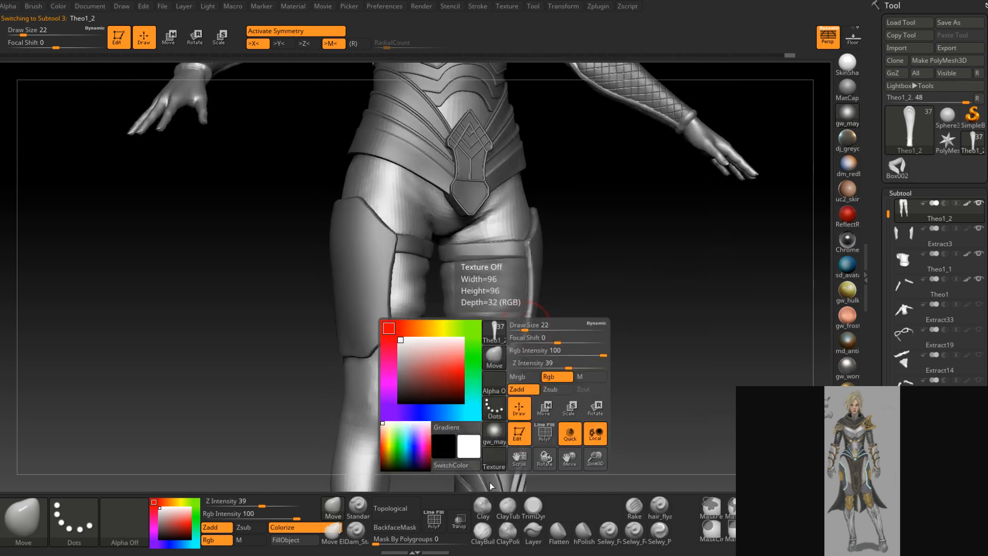
{"action": "left_click", "coordinate": [482, 506]}
Work over the legs' thigh area symmetrically with the Move brush, raising the Draw Size to 37
{"action": "mouse_move", "coordinate": [496, 275]}
{"action": "right_mouse_down", "text": "ctrl"}
{"action": "mouse_move", "coordinate": [495, 318]}
{"action": "mouse_move", "coordinate": [470, 319]}
{"action": "right_mouse_up", "text": "ctrl"}
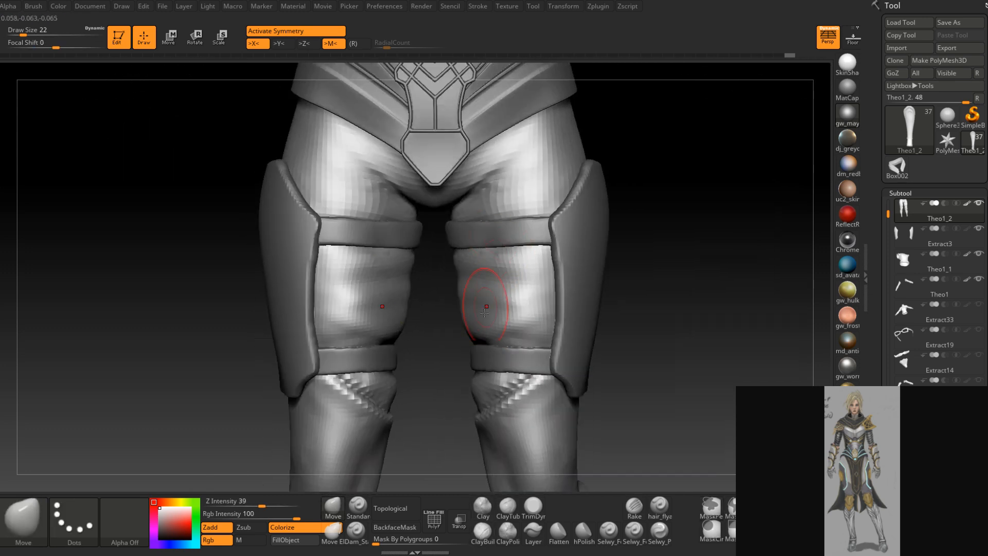
{"action": "mouse_move", "coordinate": [535, 308]}
{"action": "right_mouse_down"}
{"action": "mouse_move", "coordinate": [478, 331]}
{"action": "mouse_move", "coordinate": [522, 325]}
{"action": "mouse_move", "coordinate": [496, 320]}
{"action": "mouse_move", "coordinate": [506, 327]}
{"action": "mouse_move", "coordinate": [515, 311]}
{"action": "mouse_move", "coordinate": [529, 349]}
{"action": "mouse_move", "coordinate": [534, 310]}
{"action": "mouse_move", "coordinate": [532, 332]}
{"action": "mouse_move", "coordinate": [553, 294]}
{"action": "mouse_move", "coordinate": [548, 318]}
{"action": "mouse_move", "coordinate": [554, 310]}
{"action": "mouse_move", "coordinate": [573, 342]}
{"action": "mouse_move", "coordinate": [556, 342]}
{"action": "mouse_move", "coordinate": [587, 269]}
{"action": "mouse_move", "coordinate": [548, 232]}
{"action": "mouse_move", "coordinate": [556, 293]}
{"action": "right_mouse_up"}
{"action": "right_click", "coordinate": [512, 313]}
{"action": "left_click", "coordinate": [481, 314]}
{"action": "right_click", "coordinate": [507, 331]}
{"action": "left_click", "coordinate": [492, 332]}
{"action": "right_click", "coordinate": [526, 322]}
{"action": "left_click", "coordinate": [525, 321]}
{"action": "right_click_drag", "start_coordinate": [566, 247], "coordinate": [558, 361], "text": "alt"}
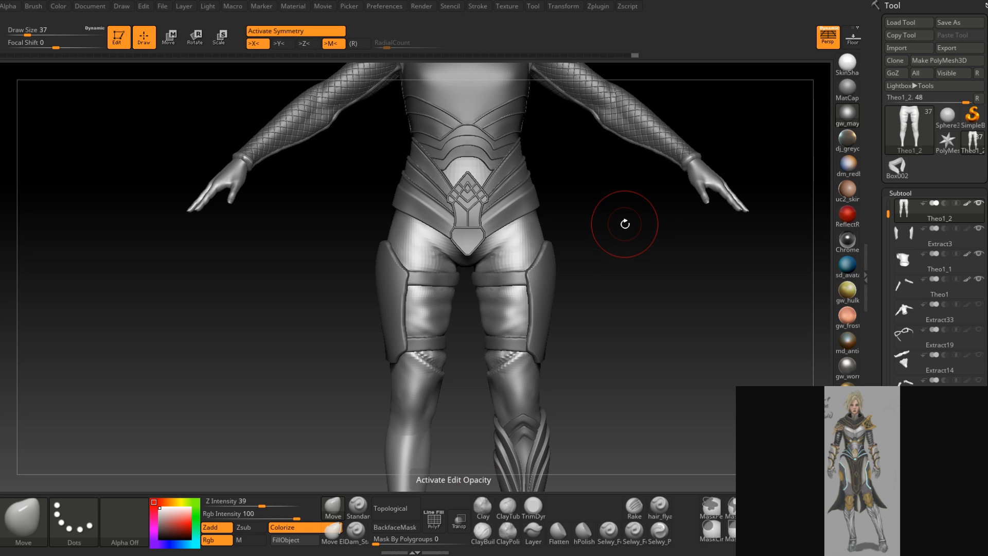
Inspect the character's armour from several angles, from the legs up to the torso and head
{"action": "left_click_drag", "start_coordinate": [566, 211], "coordinate": [520, 310]}
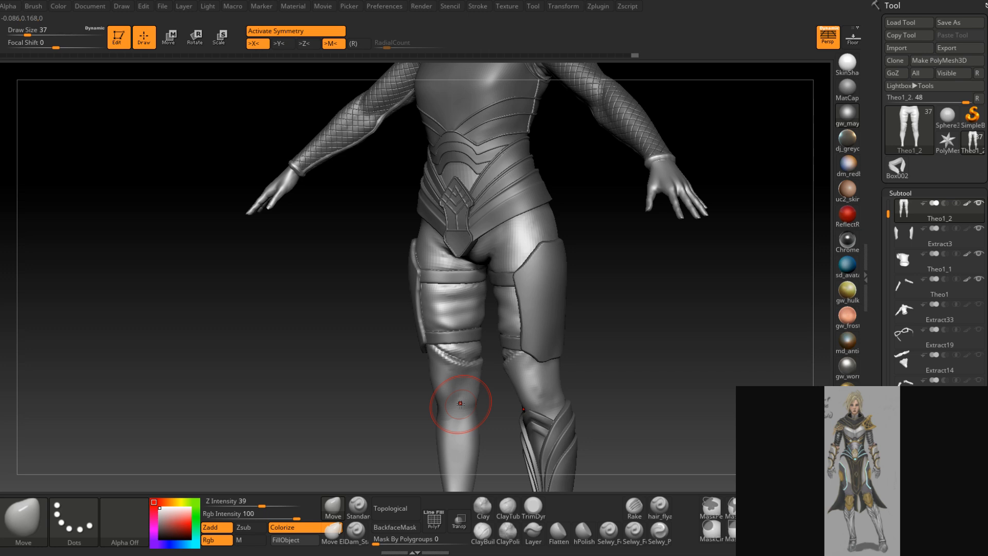
{"action": "left_click_drag", "start_coordinate": [593, 271], "coordinate": [588, 317]}
{"action": "left_click_drag", "start_coordinate": [588, 317], "coordinate": [558, 300]}
{"action": "right_click_drag", "start_coordinate": [559, 299], "coordinate": [554, 294]}
{"action": "right_click_drag", "start_coordinate": [548, 291], "coordinate": [540, 359], "text": "alt"}
{"action": "right_click_drag", "start_coordinate": [517, 309], "coordinate": [544, 301]}
{"action": "mouse_move", "coordinate": [538, 296]}
{"action": "right_mouse_down", "text": "alt"}
{"action": "mouse_move", "coordinate": [530, 355]}
{"action": "mouse_move", "coordinate": [513, 344]}
{"action": "mouse_move", "coordinate": [513, 368]}
{"action": "right_mouse_up", "text": "alt"}
{"action": "mouse_move", "coordinate": [513, 311]}
{"action": "right_mouse_down", "text": "alt"}
{"action": "mouse_move", "coordinate": [510, 373]}
{"action": "mouse_move", "coordinate": [501, 324]}
{"action": "mouse_move", "coordinate": [476, 381]}
{"action": "right_mouse_up", "text": "alt"}
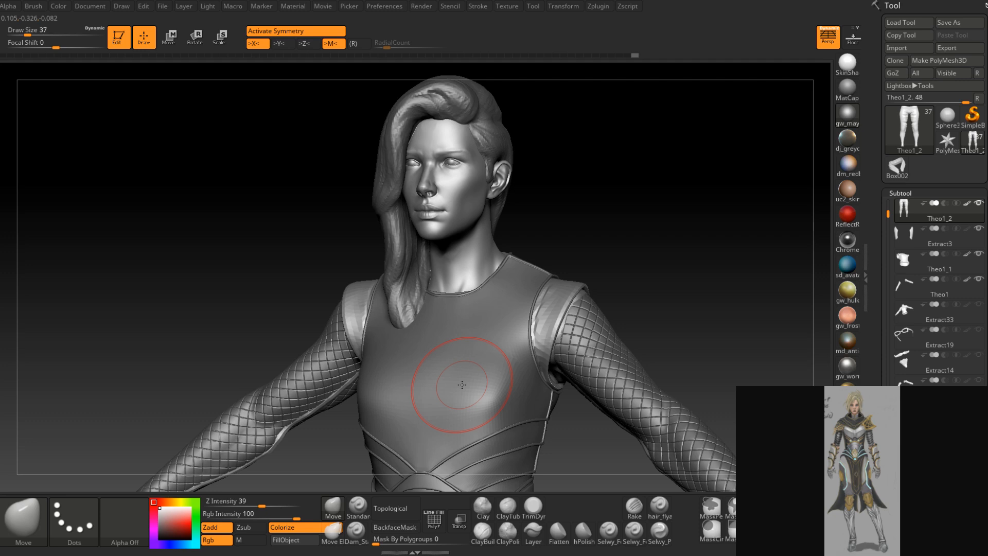
{"action": "mouse_move", "coordinate": [489, 309]}
{"action": "right_mouse_down"}
{"action": "mouse_move", "coordinate": [496, 276]}
{"action": "mouse_move", "coordinate": [481, 320]}
{"action": "mouse_move", "coordinate": [500, 338]}
{"action": "mouse_move", "coordinate": [538, 327]}
{"action": "mouse_move", "coordinate": [493, 265]}
{"action": "mouse_move", "coordinate": [473, 343]}
{"action": "right_mouse_up"}
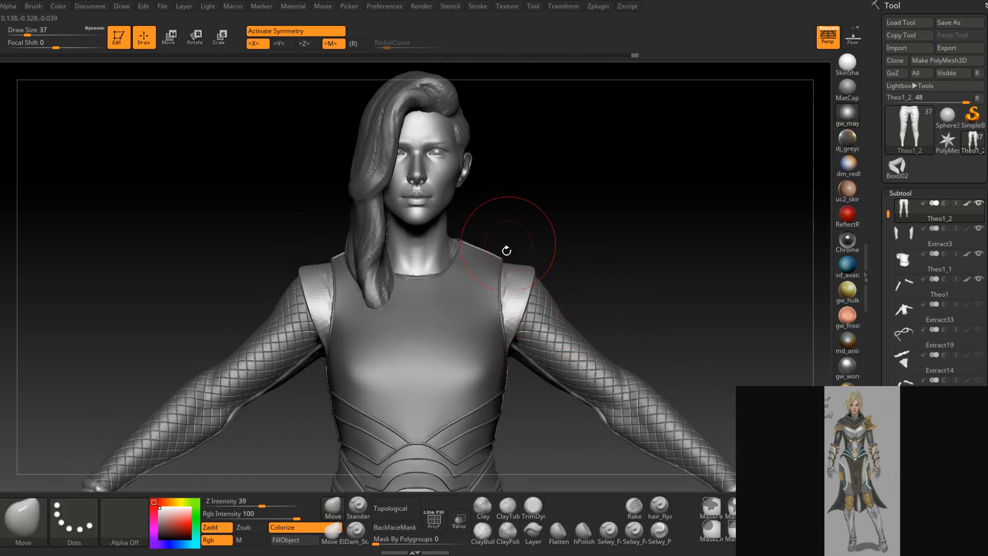
Build up the shoulder-blade forms on the back of Armour_003 symmetrically with the ClayBuildup brush at Draw Size 23
{"action": "mouse_move", "coordinate": [506, 250]}
{"action": "right_mouse_down"}
{"action": "mouse_move", "coordinate": [236, 294]}
{"action": "mouse_move", "coordinate": [622, 227]}
{"action": "mouse_move", "coordinate": [569, 316]}
{"action": "mouse_move", "coordinate": [533, 294]}
{"action": "mouse_move", "coordinate": [584, 261]}
{"action": "right_mouse_up"}
{"action": "left_click", "coordinate": [608, 177], "text": "alt"}
{"action": "mouse_move", "coordinate": [606, 164]}
{"action": "right_mouse_down", "text": "alt"}
{"action": "mouse_move", "coordinate": [576, 269]}
{"action": "mouse_move", "coordinate": [559, 280]}
{"action": "right_mouse_up", "text": "alt"}
{"action": "left_click", "coordinate": [486, 531]}
{"action": "key", "text": "space"}
{"action": "mouse_move", "coordinate": [558, 269]}
{"action": "left_mouse_down"}
{"action": "mouse_move", "coordinate": [544, 291]}
{"action": "mouse_move", "coordinate": [547, 278]}
{"action": "left_mouse_up"}
{"action": "right_click_drag", "start_coordinate": [555, 281], "coordinate": [535, 236]}
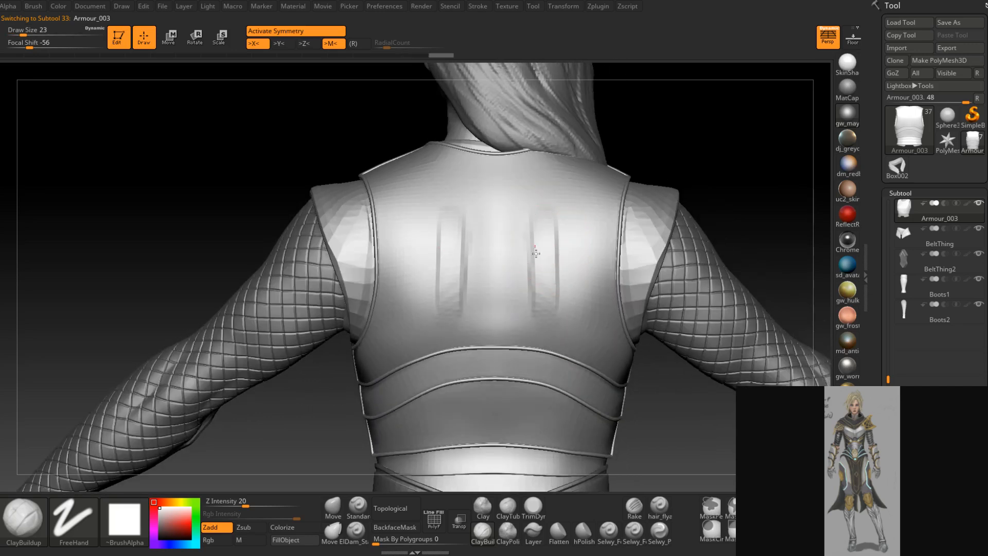
{"action": "left_click_drag", "start_coordinate": [564, 325], "coordinate": [552, 320]}
{"action": "left_click_drag", "start_coordinate": [557, 211], "coordinate": [548, 288]}
{"action": "mouse_move", "coordinate": [543, 236]}
{"action": "left_mouse_down"}
{"action": "mouse_move", "coordinate": [547, 278]}
{"action": "mouse_move", "coordinate": [550, 257]}
{"action": "left_mouse_up"}
{"action": "mouse_move", "coordinate": [550, 258]}
{"action": "right_mouse_down"}
{"action": "mouse_move", "coordinate": [565, 203]}
{"action": "mouse_move", "coordinate": [570, 247]}
{"action": "right_mouse_up"}
{"action": "mouse_move", "coordinate": [570, 247]}
{"action": "left_mouse_down"}
{"action": "mouse_move", "coordinate": [567, 286]}
{"action": "mouse_move", "coordinate": [570, 253]}
{"action": "mouse_move", "coordinate": [581, 327]}
{"action": "mouse_move", "coordinate": [564, 328]}
{"action": "left_mouse_up"}
{"action": "right_click_drag", "start_coordinate": [549, 208], "coordinate": [554, 221]}
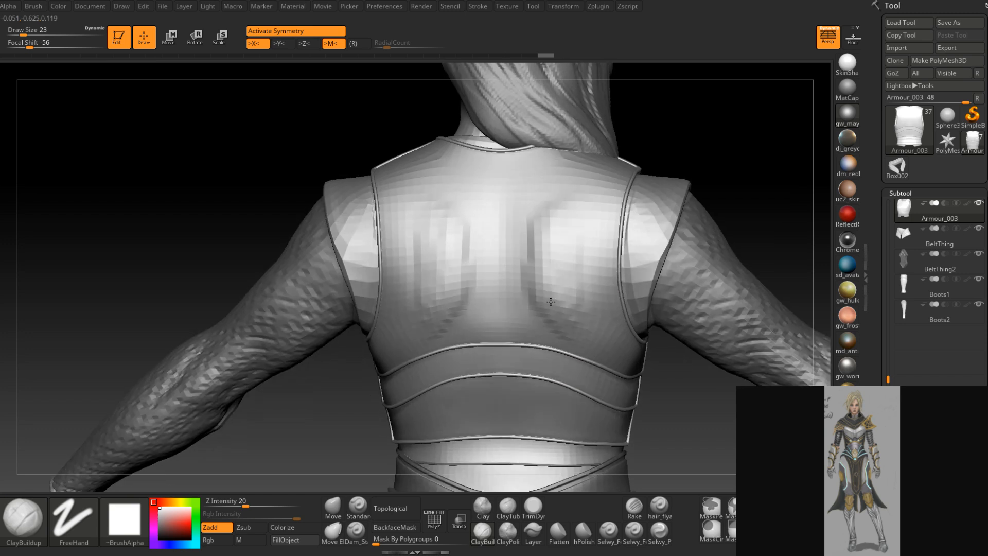
{"action": "left_click_drag", "start_coordinate": [572, 221], "coordinate": [567, 288]}
{"action": "left_click_drag", "start_coordinate": [584, 255], "coordinate": [579, 317]}
{"action": "right_click_drag", "start_coordinate": [578, 267], "coordinate": [572, 300]}
Smooth the shoulder-blade clay strokes into the upper back of Armour_003, adjusting the brush size between passes
{"action": "key", "text": "["}
{"action": "mouse_move", "coordinate": [571, 302]}
{"action": "left_mouse_down", "text": "shift"}
{"action": "mouse_move", "coordinate": [568, 264]}
{"action": "mouse_move", "coordinate": [567, 298]}
{"action": "left_mouse_up", "text": "shift"}
{"action": "right_click_drag", "start_coordinate": [567, 299], "coordinate": [566, 284]}
{"action": "left_click_drag", "start_coordinate": [571, 223], "coordinate": [564, 286], "text": "shift"}
{"action": "right_click_drag", "start_coordinate": [564, 286], "coordinate": [563, 278]}
{"action": "left_click_drag", "start_coordinate": [562, 278], "coordinate": [574, 300], "text": "shift"}
{"action": "right_click_drag", "start_coordinate": [574, 299], "coordinate": [571, 294]}
{"action": "key", "text": "space"}
{"action": "left_click_drag", "start_coordinate": [571, 294], "coordinate": [568, 294]}
{"action": "left_click_drag", "start_coordinate": [565, 288], "coordinate": [560, 314], "text": "shift"}
{"action": "right_click_drag", "start_coordinate": [561, 309], "coordinate": [549, 288]}
{"action": "left_click_drag", "start_coordinate": [549, 278], "coordinate": [557, 299], "text": "shift"}
{"action": "right_click_drag", "start_coordinate": [556, 299], "coordinate": [572, 288]}
{"action": "left_click_drag", "start_coordinate": [572, 278], "coordinate": [566, 238], "text": "shift"}
{"action": "right_click_drag", "start_coordinate": [566, 236], "coordinate": [549, 239]}
{"action": "left_click_drag", "start_coordinate": [550, 239], "coordinate": [551, 228], "text": "shift"}
{"action": "right_click_drag", "start_coordinate": [552, 232], "coordinate": [571, 253]}
{"action": "left_click_drag", "start_coordinate": [571, 250], "coordinate": [583, 213], "text": "shift"}
{"action": "right_click_drag", "start_coordinate": [589, 205], "coordinate": [551, 275]}
{"action": "left_click_drag", "start_coordinate": [552, 275], "coordinate": [561, 321], "text": "shift"}
{"action": "right_click_drag", "start_coordinate": [560, 326], "coordinate": [545, 331]}
Add finer ClayBuildup strokes along the spine and lower back of Armour_003, reducing the Draw Size to 12
{"action": "key", "text": "space"}
{"action": "left_click_drag", "start_coordinate": [549, 337], "coordinate": [552, 341]}
{"action": "mouse_move", "coordinate": [552, 342]}
{"action": "right_mouse_down"}
{"action": "mouse_move", "coordinate": [535, 330]}
{"action": "mouse_move", "coordinate": [513, 265]}
{"action": "mouse_move", "coordinate": [537, 282]}
{"action": "right_mouse_up"}
{"action": "left_click_drag", "start_coordinate": [536, 282], "coordinate": [540, 309]}
{"action": "mouse_move", "coordinate": [540, 309]}
{"action": "right_mouse_down"}
{"action": "mouse_move", "coordinate": [562, 254]}
{"action": "mouse_move", "coordinate": [555, 216]}
{"action": "mouse_move", "coordinate": [569, 322]}
{"action": "mouse_move", "coordinate": [565, 264]}
{"action": "right_mouse_up"}
{"action": "key", "text": "space"}
{"action": "left_click_drag", "start_coordinate": [564, 263], "coordinate": [560, 272]}
{"action": "mouse_move", "coordinate": [560, 273]}
{"action": "right_mouse_down"}
{"action": "mouse_move", "coordinate": [574, 226]}
{"action": "mouse_move", "coordinate": [573, 301]}
{"action": "mouse_move", "coordinate": [536, 283]}
{"action": "mouse_move", "coordinate": [542, 330]}
{"action": "mouse_move", "coordinate": [535, 308]}
{"action": "mouse_move", "coordinate": [525, 315]}
{"action": "right_mouse_up"}
{"action": "key", "text": "s"}
{"action": "left_click_drag", "start_coordinate": [524, 315], "coordinate": [522, 315]}
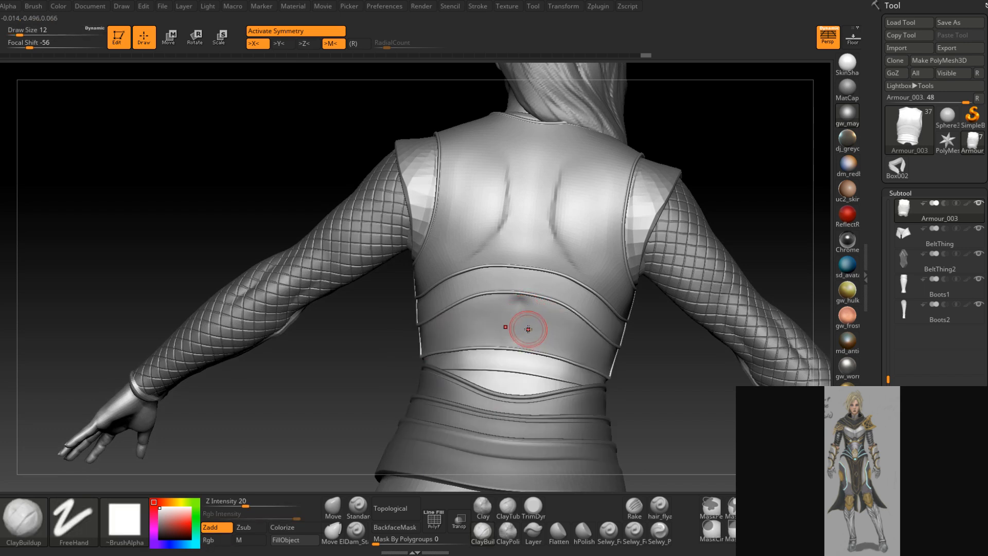
Smooth the clay strokes on the middle of the lower back of Armour_003
{"action": "right_click_drag", "start_coordinate": [527, 329], "coordinate": [526, 312]}
{"action": "left_click_drag", "start_coordinate": [527, 312], "coordinate": [529, 311], "text": "shift"}
{"action": "right_click_drag", "start_coordinate": [530, 311], "coordinate": [526, 306]}
{"action": "left_click_drag", "start_coordinate": [526, 307], "coordinate": [526, 307], "text": "shift"}
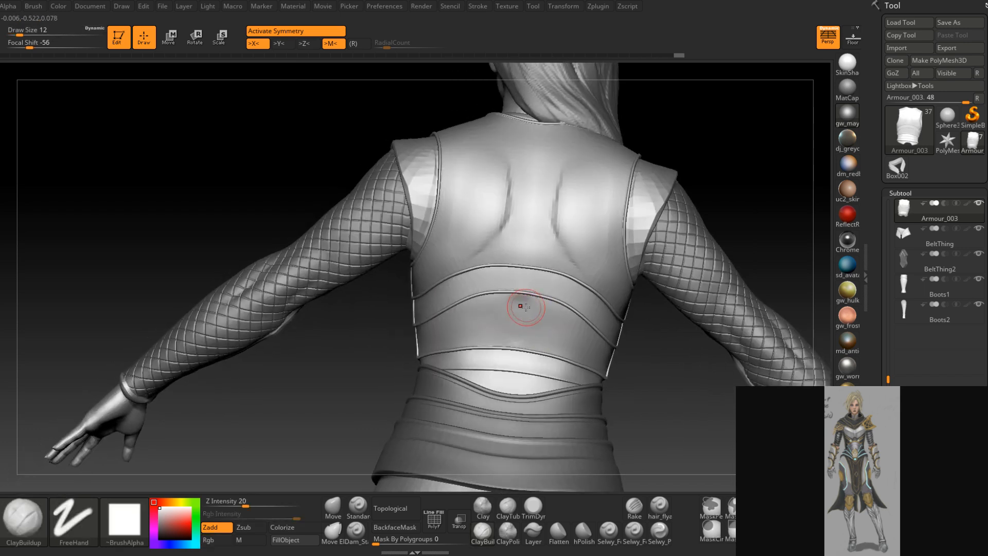
{"action": "right_click_drag", "start_coordinate": [525, 308], "coordinate": [541, 335]}
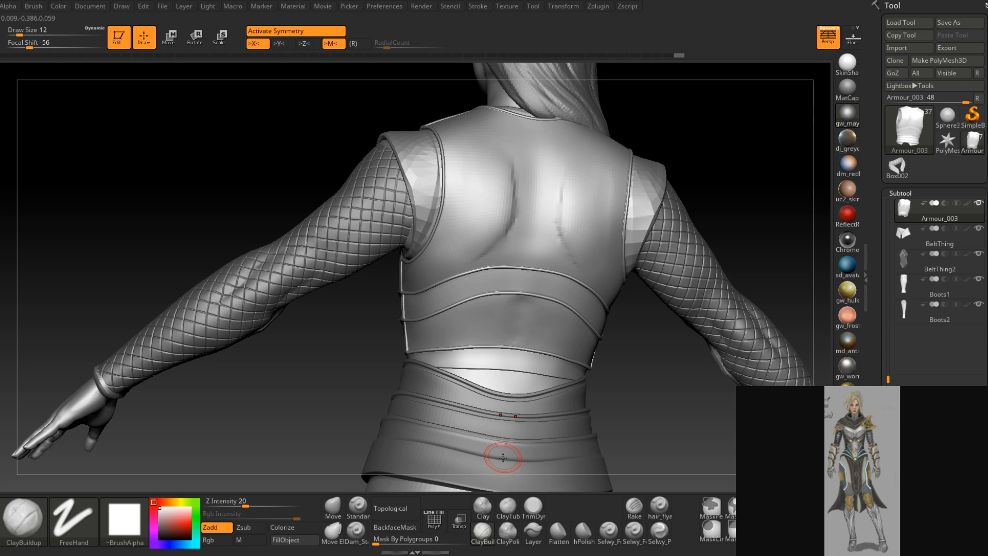
{"action": "mouse_move", "coordinate": [563, 334]}
{"action": "right_mouse_down"}
{"action": "mouse_move", "coordinate": [535, 324]}
{"action": "mouse_move", "coordinate": [546, 327]}
{"action": "right_mouse_up"}
{"action": "left_click_drag", "start_coordinate": [518, 332], "coordinate": [521, 315], "text": "shift"}
{"action": "right_click_drag", "start_coordinate": [530, 288], "coordinate": [527, 278]}
Add a short ClayBuildup stroke to the lower back at Draw Size 9 and check the torso from the front
{"action": "right_click_drag", "start_coordinate": [528, 278], "coordinate": [525, 293], "text": "ctrl"}
{"action": "key", "text": "space"}
{"action": "left_click_drag", "start_coordinate": [526, 286], "coordinate": [528, 282]}
{"action": "right_click_drag", "start_coordinate": [529, 279], "coordinate": [520, 281]}
{"action": "left_click_drag", "start_coordinate": [521, 280], "coordinate": [530, 278]}
{"action": "mouse_move", "coordinate": [533, 278]}
{"action": "right_mouse_down"}
{"action": "mouse_move", "coordinate": [555, 313]}
{"action": "mouse_move", "coordinate": [524, 329]}
{"action": "right_mouse_up"}
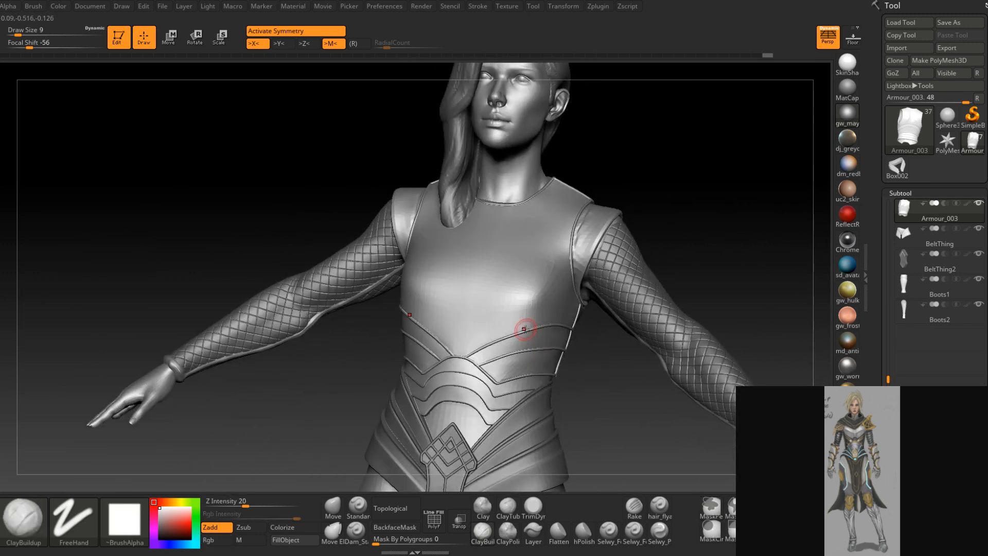
{"action": "right_click_drag", "start_coordinate": [525, 330], "coordinate": [536, 309]}
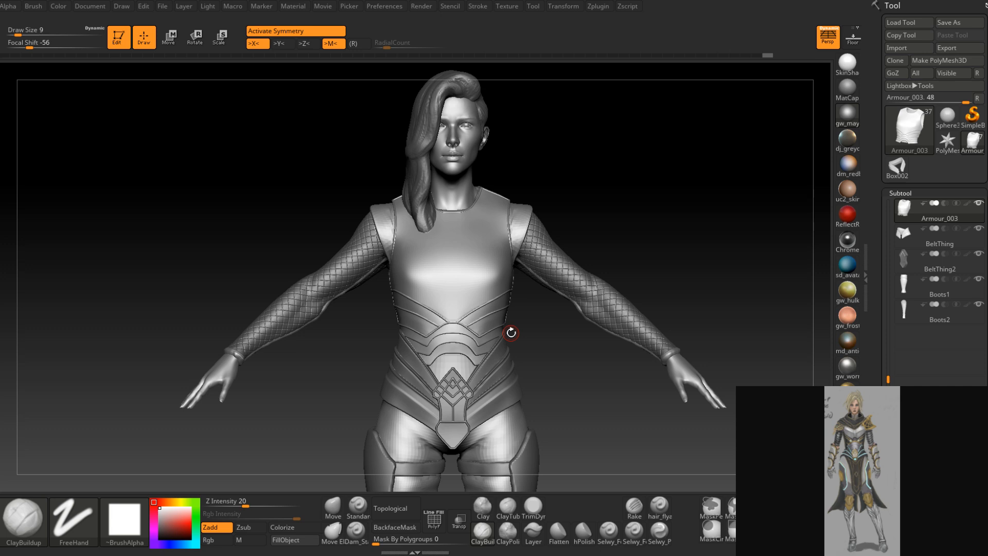
Lower the subdivision level of Armour_003 and switch to the Move brush at Draw Size 112
{"action": "mouse_move", "coordinate": [552, 337]}
{"action": "right_mouse_down", "text": "alt"}
{"action": "mouse_move", "coordinate": [536, 347]}
{"action": "mouse_move", "coordinate": [522, 324]}
{"action": "right_mouse_up", "text": "alt"}
{"action": "mouse_move", "coordinate": [521, 324]}
{"action": "right_mouse_down", "text": "ctrl"}
{"action": "mouse_move", "coordinate": [522, 304]}
{"action": "mouse_move", "coordinate": [485, 282]}
{"action": "mouse_move", "coordinate": [478, 312]}
{"action": "right_mouse_up", "text": "ctrl"}
{"action": "key", "text": "space"}
{"action": "left_click_drag", "start_coordinate": [482, 314], "coordinate": [496, 314]}
{"action": "key", "text": "ctrl+d"}
{"action": "key", "text": "shift+d"}
{"action": "key", "text": "shift+d"}
{"action": "left_click", "coordinate": [333, 506]}
{"action": "key", "text": "shift+d"}
{"action": "key", "text": "shift+d"}
{"action": "key", "text": "space"}
{"action": "left_click_drag", "start_coordinate": [466, 312], "coordinate": [447, 322]}
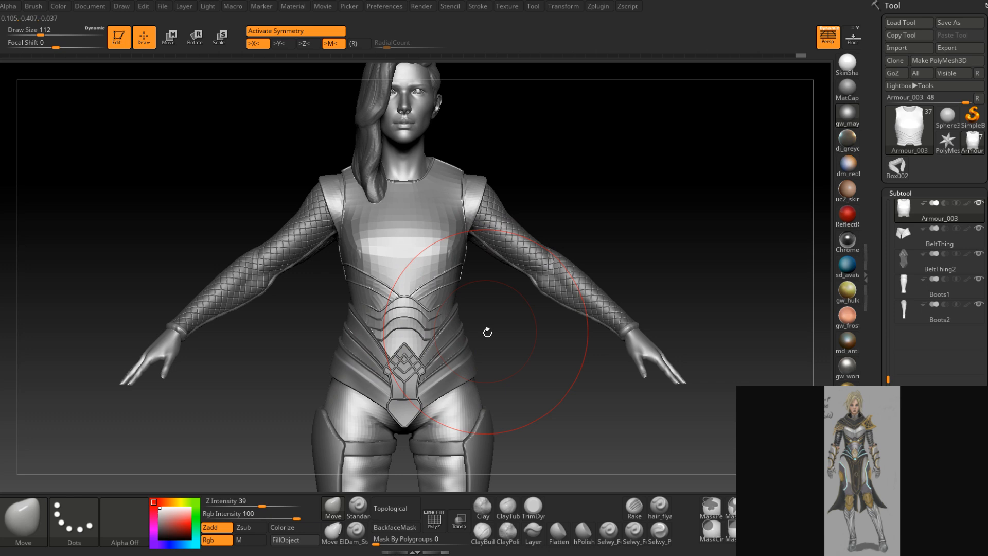
Try reshaping the sides of the Armour_003 waist with the large Move brush and undo the changes
{"action": "key", "text": "ctrl+z"}
{"action": "left_click_drag", "start_coordinate": [519, 348], "coordinate": [505, 346]}
{"action": "left_click_drag", "start_coordinate": [466, 317], "coordinate": [460, 318]}
{"action": "left_click_drag", "start_coordinate": [517, 334], "coordinate": [527, 334]}
{"action": "mouse_move", "coordinate": [462, 329]}
{"action": "left_mouse_down"}
{"action": "mouse_move", "coordinate": [448, 330]}
{"action": "mouse_move", "coordinate": [519, 326]}
{"action": "mouse_move", "coordinate": [451, 363]}
{"action": "left_mouse_up"}
{"action": "key", "text": "ctrl+z"}
{"action": "key", "text": "ctrl+z"}
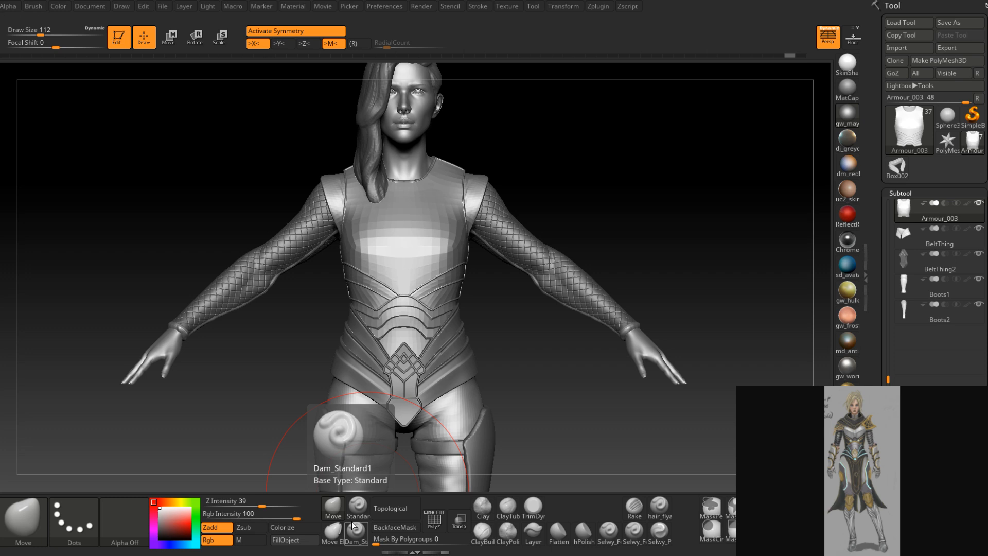
Reduce the Move brush's Draw Size to 25 and examine the waist and belt armour from several angles
{"action": "mouse_move", "coordinate": [574, 363]}
{"action": "right_mouse_down"}
{"action": "mouse_move", "coordinate": [522, 364]}
{"action": "mouse_move", "coordinate": [495, 346]}
{"action": "mouse_move", "coordinate": [450, 379]}
{"action": "right_mouse_up"}
{"action": "mouse_move", "coordinate": [560, 385]}
{"action": "right_mouse_down"}
{"action": "mouse_move", "coordinate": [495, 390]}
{"action": "mouse_move", "coordinate": [472, 370]}
{"action": "mouse_move", "coordinate": [444, 369]}
{"action": "right_mouse_up"}
{"action": "right_click_drag", "start_coordinate": [444, 368], "coordinate": [479, 391], "text": "ctrl"}
{"action": "key", "text": "space"}
{"action": "left_click_drag", "start_coordinate": [503, 346], "coordinate": [481, 348]}
{"action": "right_click_drag", "start_coordinate": [481, 349], "coordinate": [492, 437]}
{"action": "right_click_drag", "start_coordinate": [484, 366], "coordinate": [572, 359]}
{"action": "right_click_drag", "start_coordinate": [430, 359], "coordinate": [518, 353]}
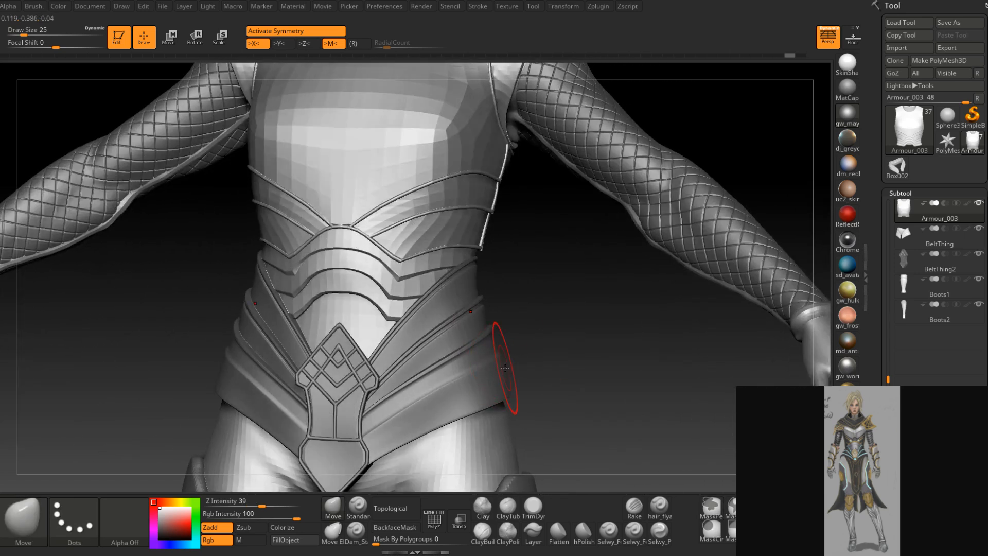
{"action": "right_click_drag", "start_coordinate": [505, 368], "coordinate": [531, 312], "text": "alt"}
{"action": "right_click_drag", "start_coordinate": [531, 312], "coordinate": [538, 288], "text": "ctrl"}
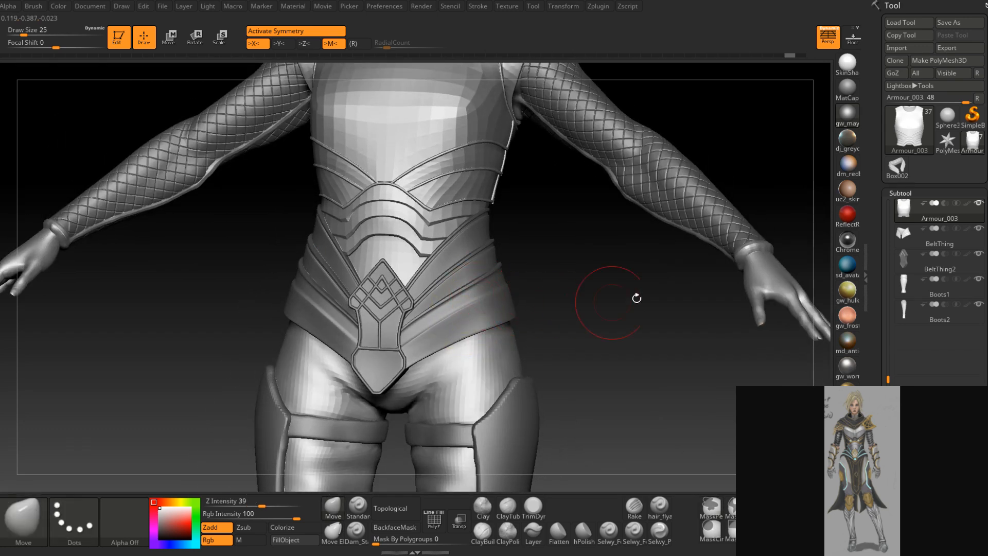
Delete the two PM3D_Sphere3D1_6 subtools from the character and confirm each deletion
{"action": "left_click_drag", "start_coordinate": [888, 340], "coordinate": [888, 309]}
{"action": "left_click", "coordinate": [908, 294]}
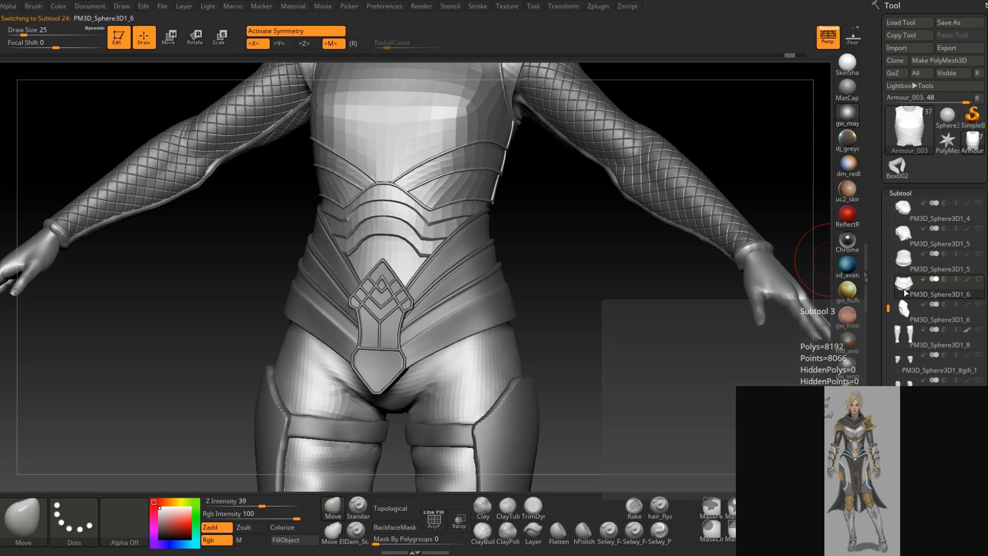
{"action": "key", "text": "Return"}
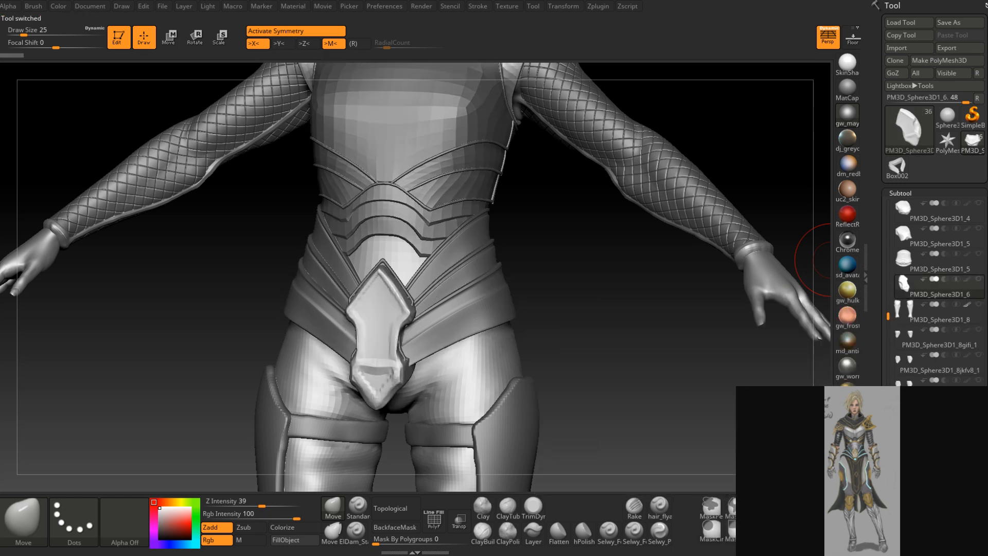
{"action": "key", "text": "Return"}
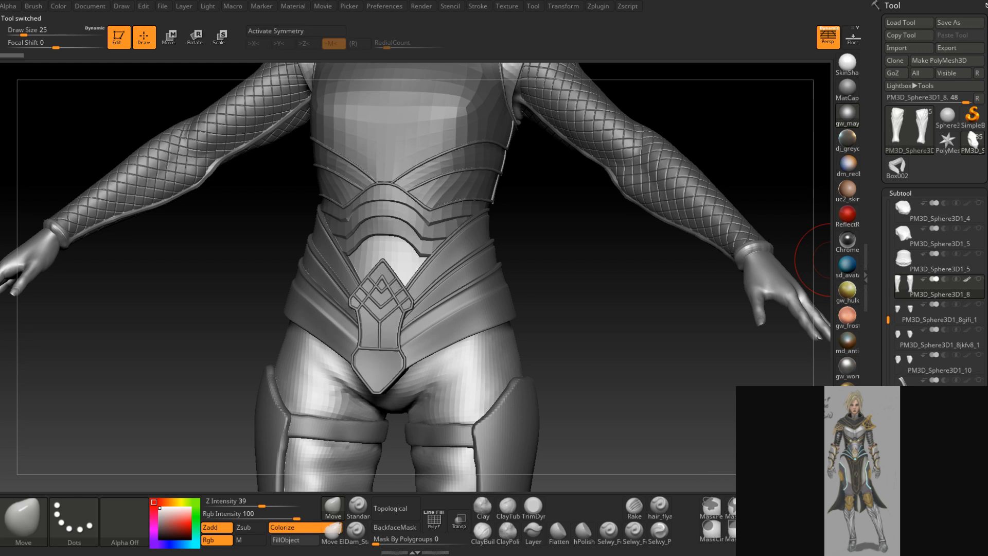
Delete the PM3D_Sphere3D1_8 shin piece subtool and confirm the deletion
{"action": "left_click_drag", "start_coordinate": [652, 430], "coordinate": [550, 349], "text": "alt"}
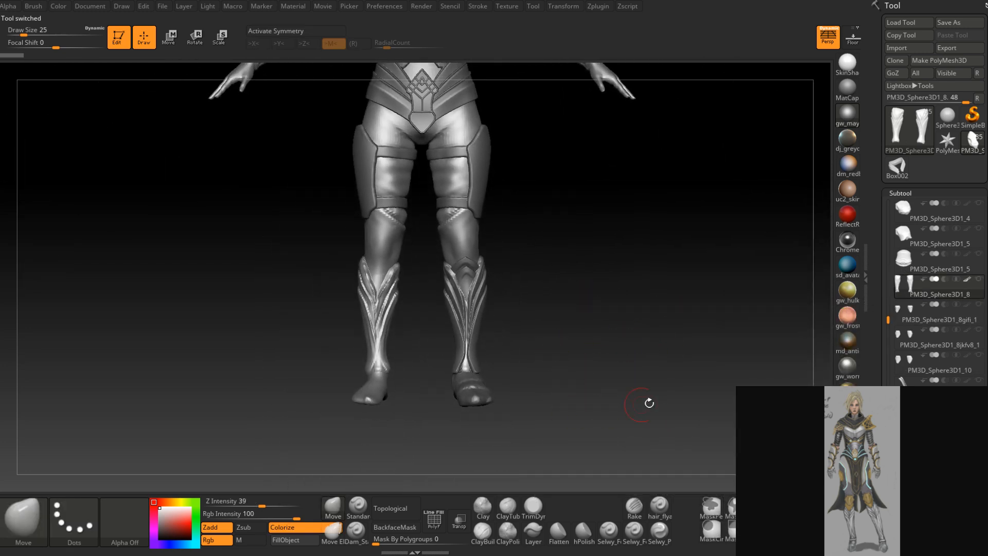
{"action": "left_click", "coordinate": [908, 497]}
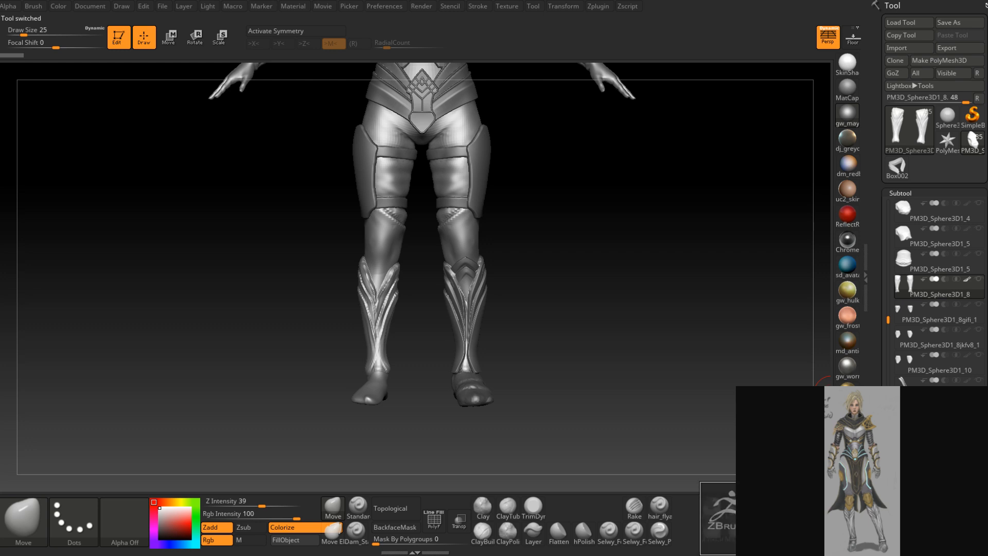
{"action": "key", "text": "Return"}
Select the lower of the two PM3D_Sphere3D1_5 subtools, check it on the figure and delete it
{"action": "left_click", "coordinate": [904, 262]}
{"action": "left_click_drag", "start_coordinate": [624, 235], "coordinate": [615, 406], "text": "alt"}
{"action": "left_click_drag", "start_coordinate": [555, 329], "coordinate": [556, 381]}
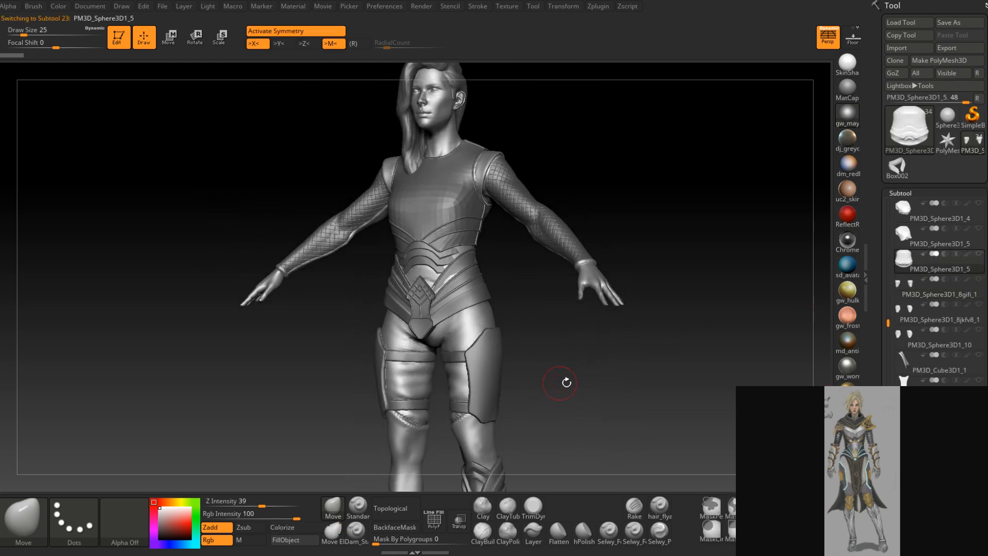
{"action": "left_click", "coordinate": [908, 496]}
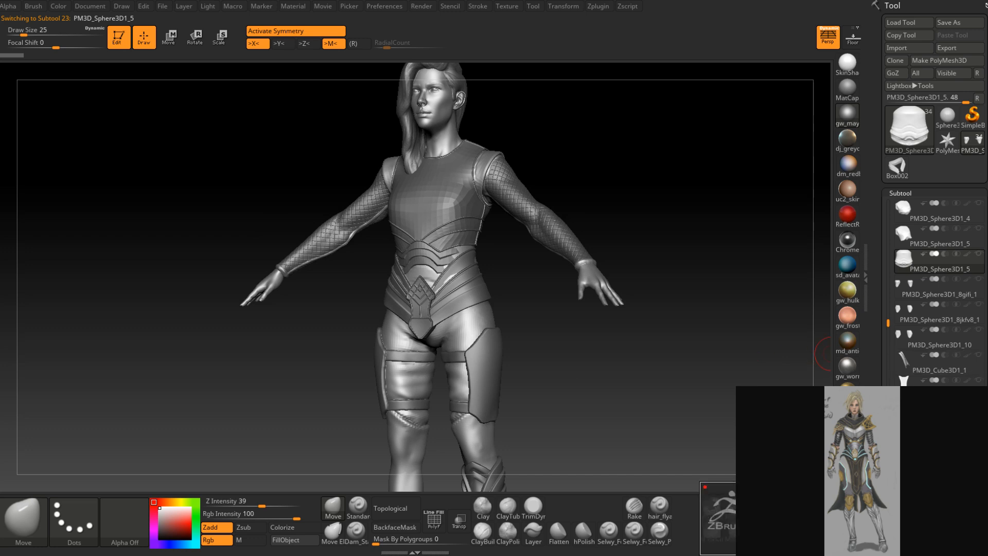
{"action": "key", "text": "Return"}
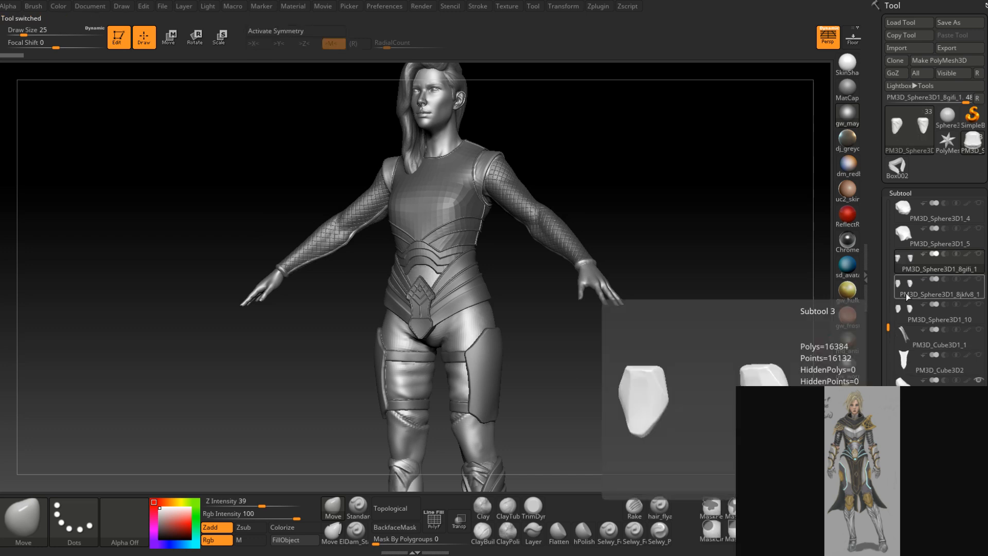
Compare the leftover knee plate subtools on the legs and delete PM3D_Sphere3D1_10
{"action": "left_click", "coordinate": [906, 293]}
{"action": "left_click_drag", "start_coordinate": [673, 393], "coordinate": [682, 366], "text": "shift"}
{"action": "left_click", "coordinate": [906, 315]}
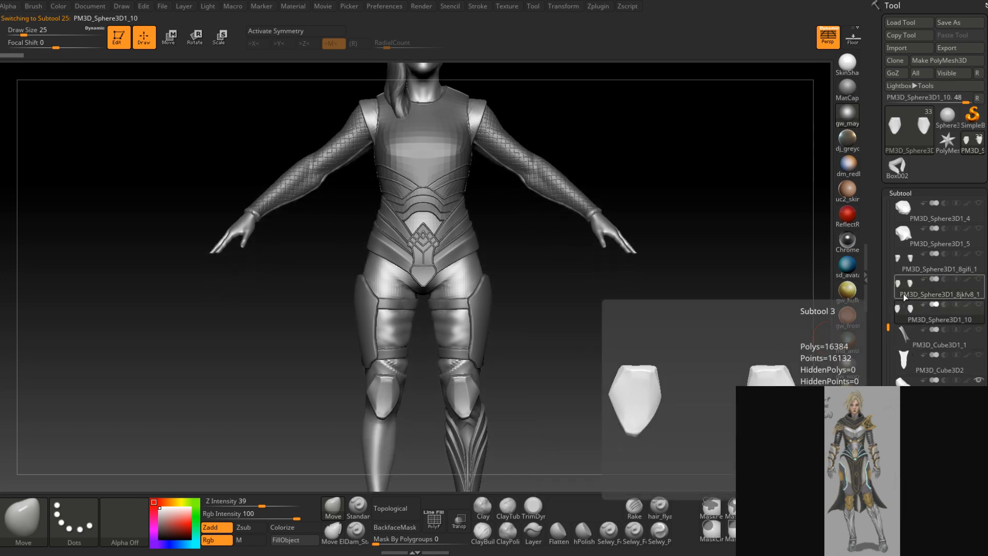
{"action": "left_click", "coordinate": [908, 516]}
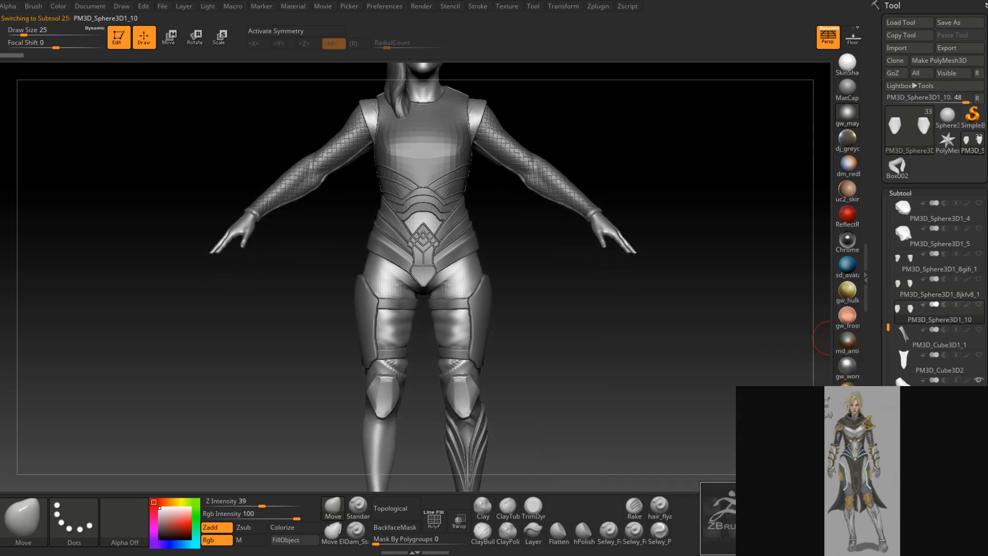
{"action": "left_click", "coordinate": [771, 535]}
Delete the remaining knee plate subtools PM3D_Sphere3D1_8jkfv8_1 and PM3D_Sphere3D1_8gifi_1, confirming each deletion
{"action": "left_click", "coordinate": [901, 291]}
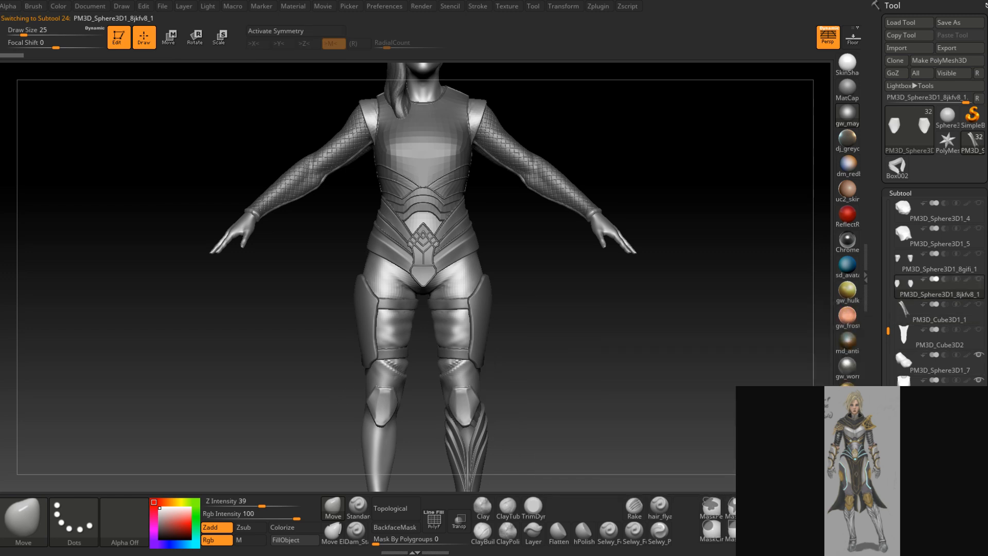
{"action": "left_click", "coordinate": [782, 536]}
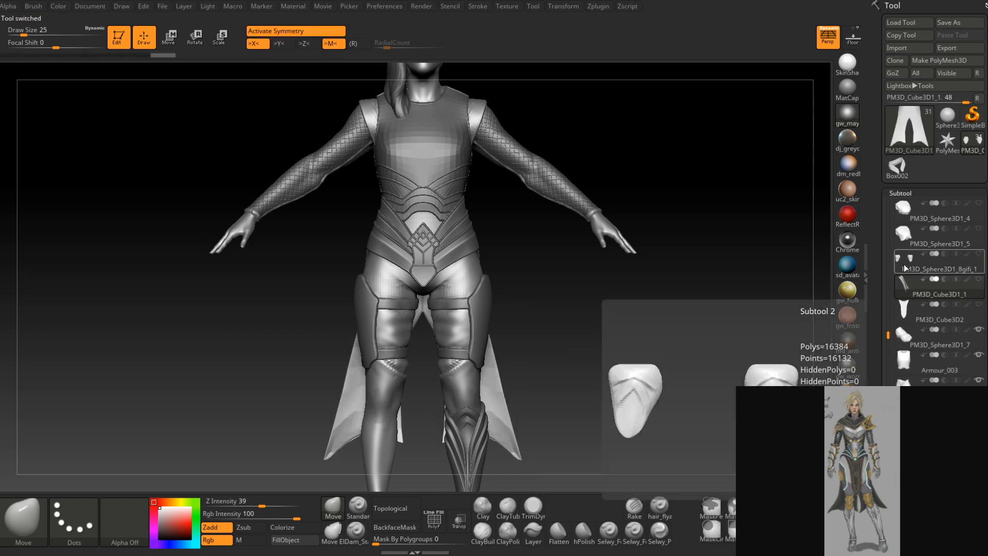
{"action": "key", "text": "ctrl+s"}
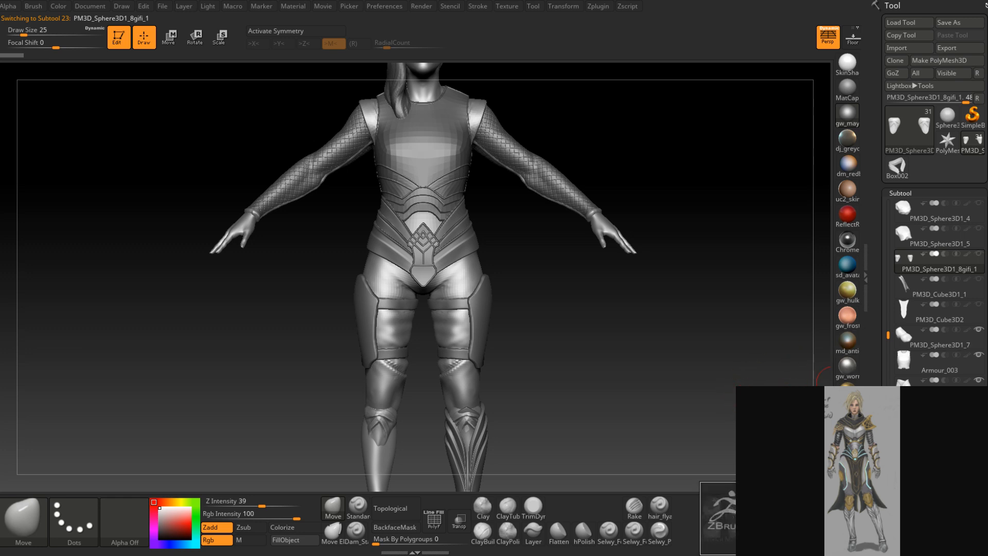
{"action": "left_click", "coordinate": [844, 533]}
Make the PM3D_Cube3D1_1 and PM3D_Cube3D2 cloth panels visible on the figure
{"action": "left_click_drag", "start_coordinate": [655, 362], "coordinate": [613, 362]}
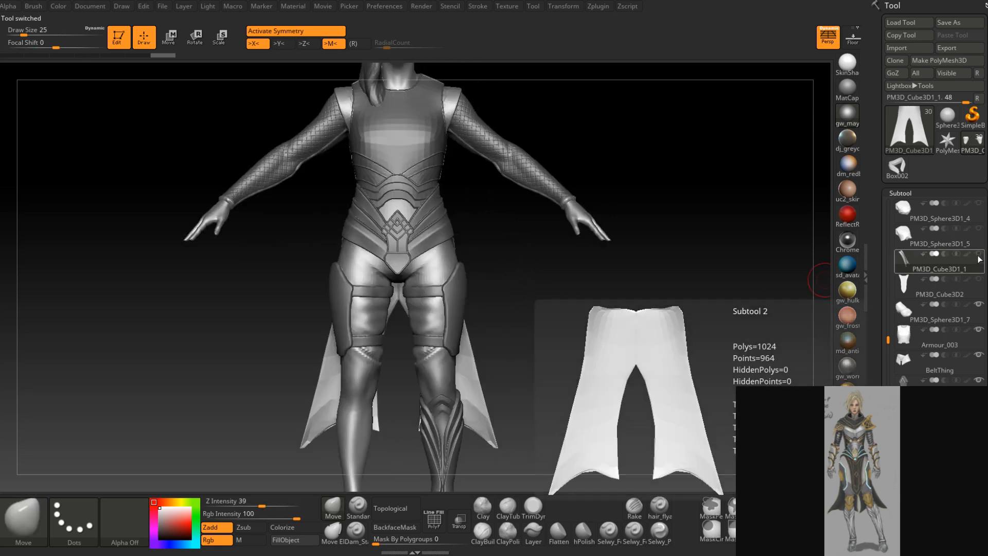
{"action": "left_click", "coordinate": [978, 279]}
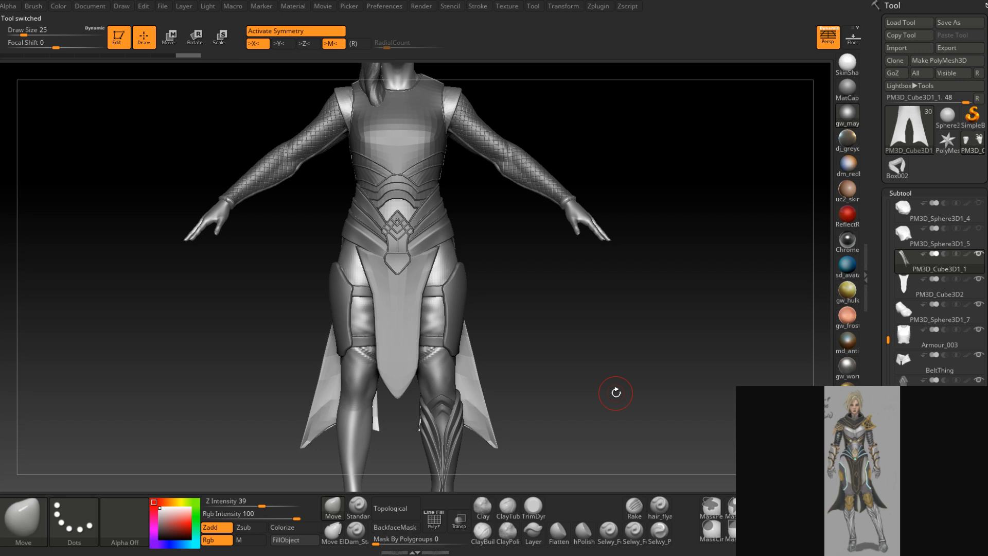
Select the remaining PM3D_Sphere3D1_5 subtool, check the figure from an angle and delete it
{"action": "left_click_drag", "start_coordinate": [888, 340], "coordinate": [890, 315]}
{"action": "left_click", "coordinate": [910, 313]}
{"action": "left_click_drag", "start_coordinate": [613, 317], "coordinate": [646, 381], "text": "alt"}
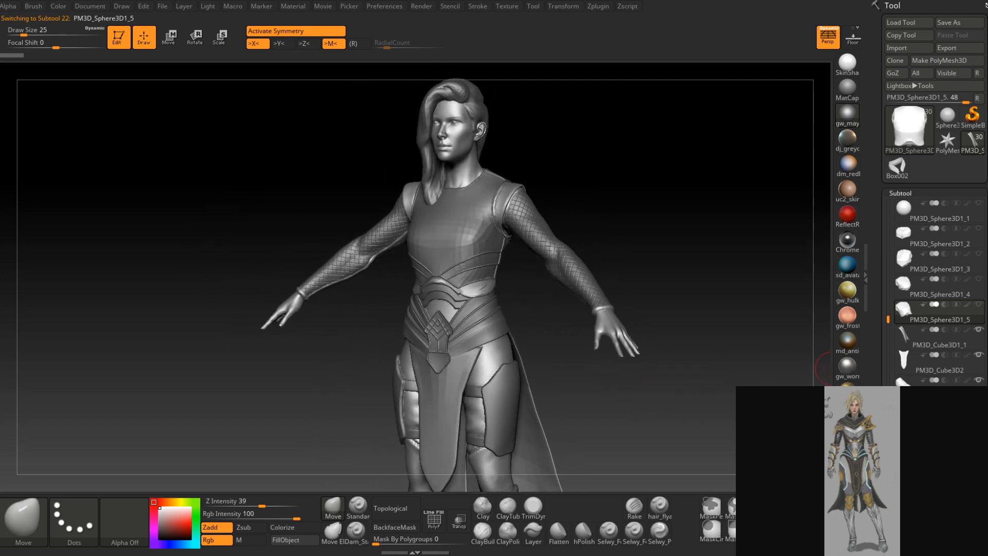
{"action": "left_click", "coordinate": [904, 515]}
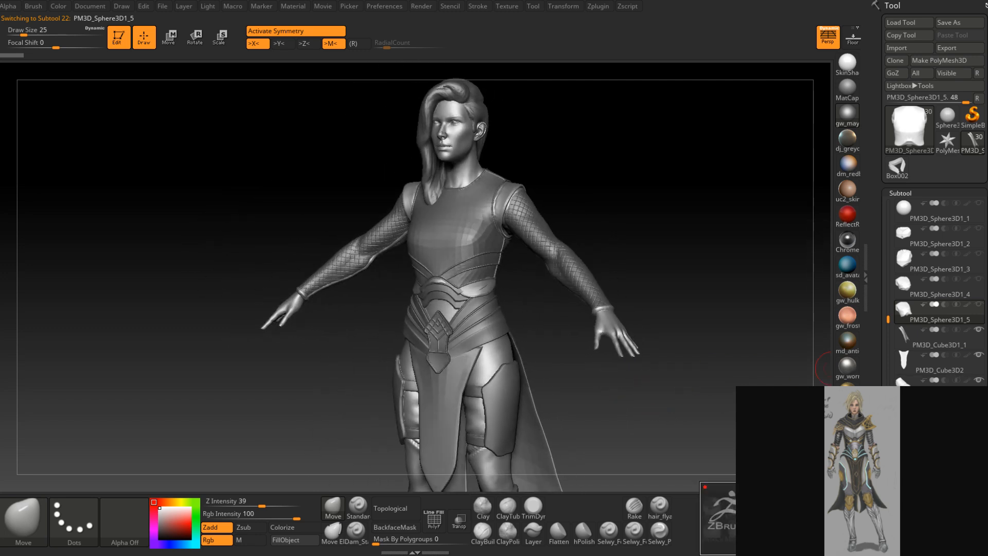
{"action": "left_click", "coordinate": [874, 538]}
Delete the PM3D_Sphere3D1_4 and PM3D_Sphere3D1_3 subtools, confirming each deletion
{"action": "left_click", "coordinate": [902, 290]}
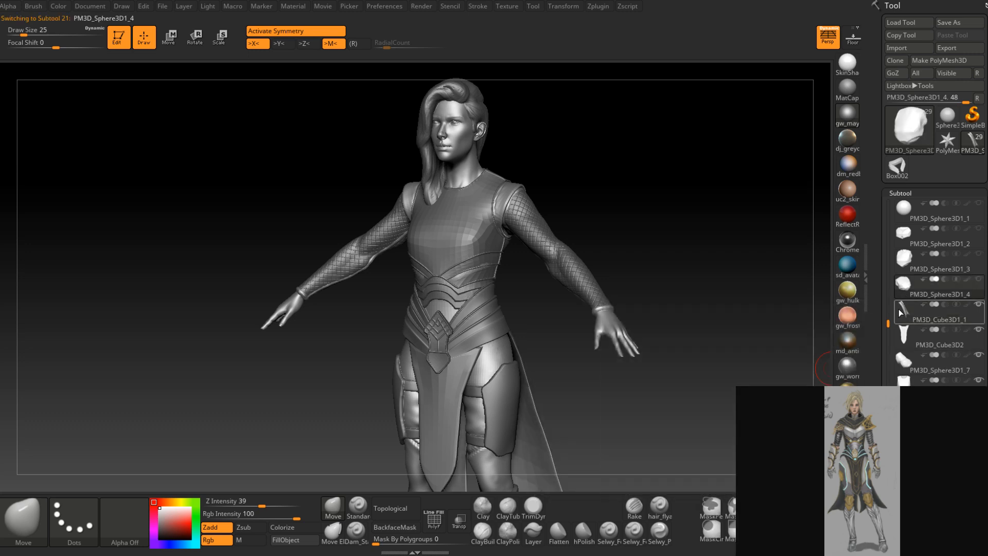
{"action": "left_click", "coordinate": [902, 515]}
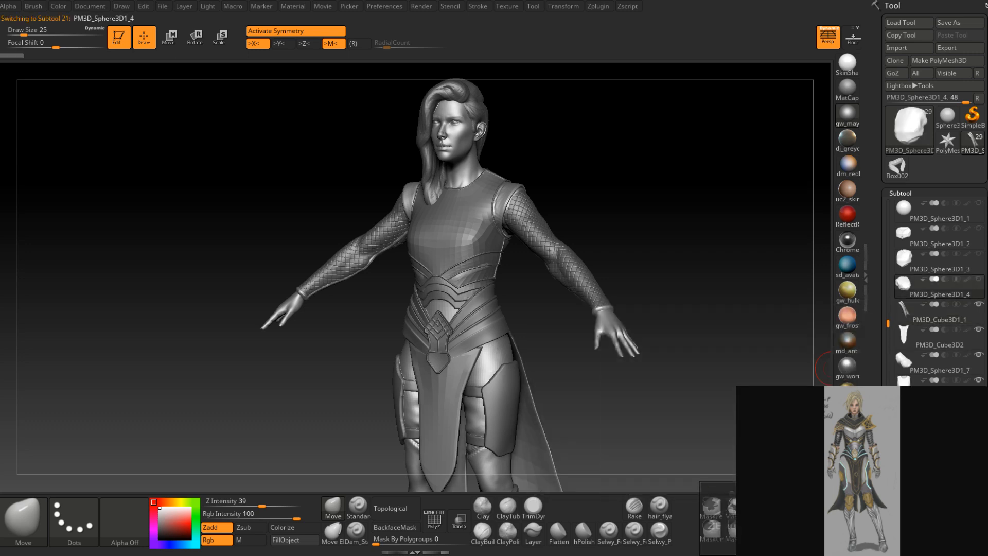
{"action": "left_click", "coordinate": [875, 537]}
{"action": "left_click", "coordinate": [904, 264]}
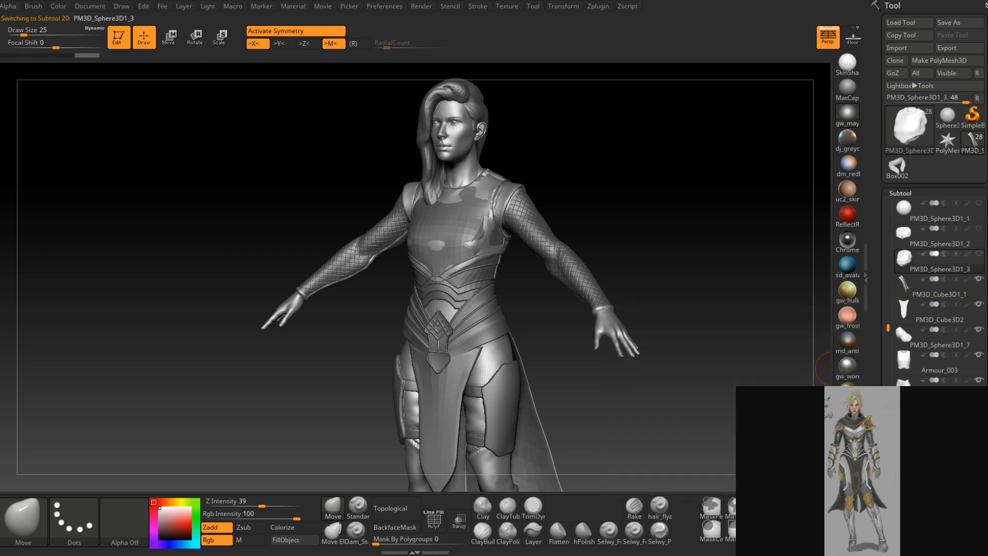
{"action": "left_click", "coordinate": [903, 514]}
{"action": "left_click", "coordinate": [874, 538]}
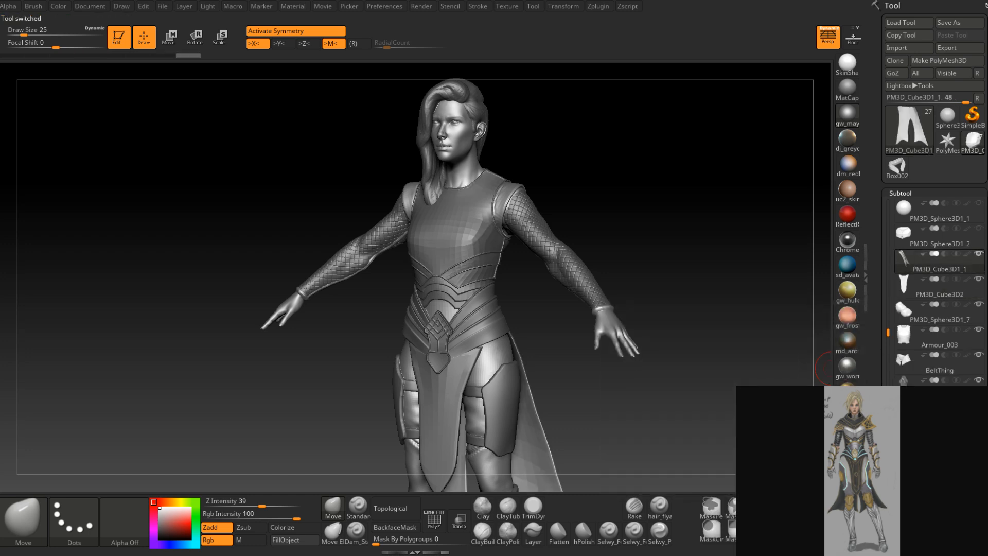
Check the PM3D_Sphere3D1_2 subtool on the figure and make the Armour_003 breastplate active again
{"action": "left_click", "coordinate": [906, 235]}
{"action": "left_click_drag", "start_coordinate": [758, 315], "coordinate": [688, 376], "text": "alt"}
{"action": "left_click", "coordinate": [456, 334], "text": "alt"}
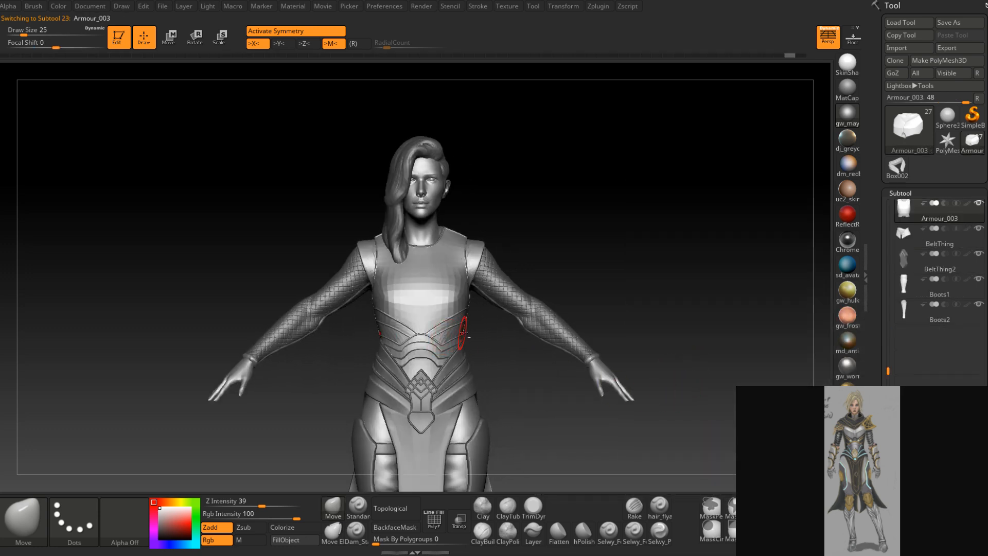
{"action": "left_click_drag", "start_coordinate": [628, 302], "coordinate": [607, 308]}
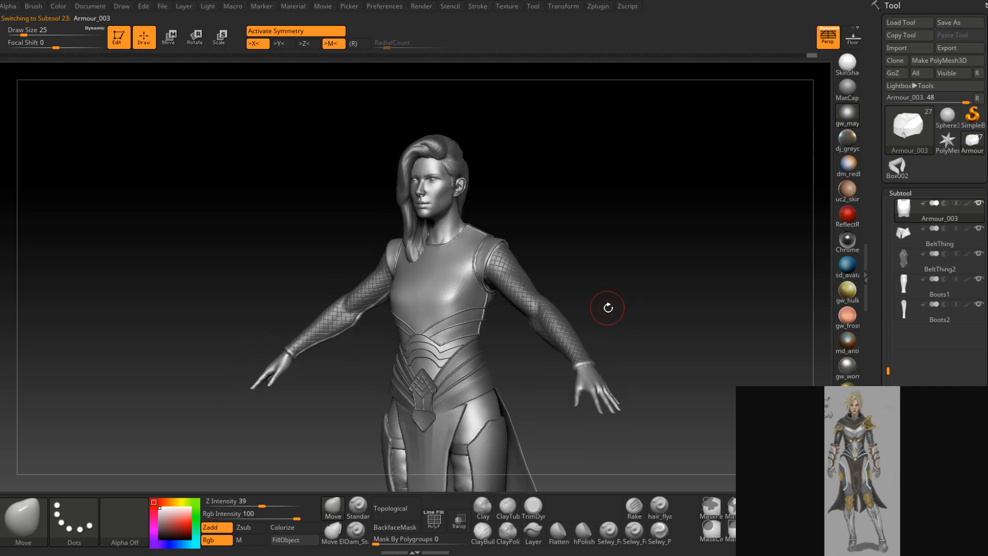
{"action": "left_click_drag", "start_coordinate": [888, 369], "coordinate": [888, 349]}
{"action": "mouse_move", "coordinate": [905, 361]}
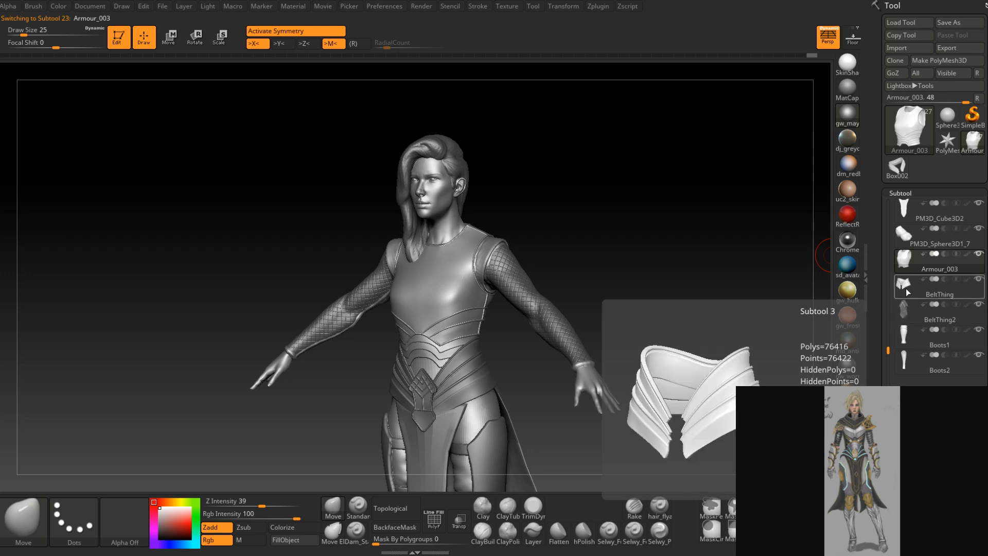
Select the Boots1 shin armour on the figure and mirror it across the X axis, merged into one subtool
{"action": "left_click_drag", "start_coordinate": [888, 350], "coordinate": [892, 309]}
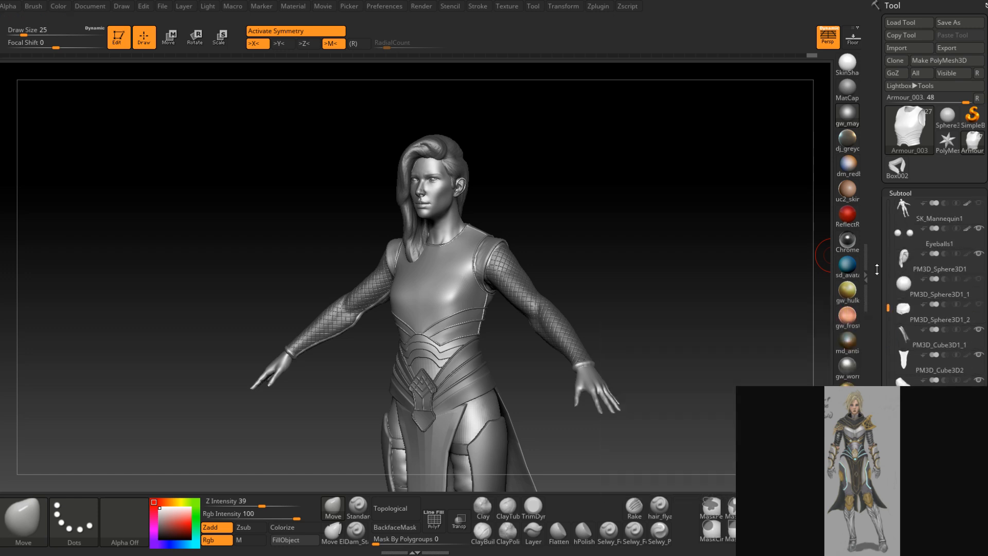
{"action": "left_click_drag", "start_coordinate": [665, 361], "coordinate": [690, 293]}
{"action": "left_click_drag", "start_coordinate": [689, 329], "coordinate": [656, 318]}
{"action": "left_click_drag", "start_coordinate": [649, 353], "coordinate": [651, 340], "text": "alt"}
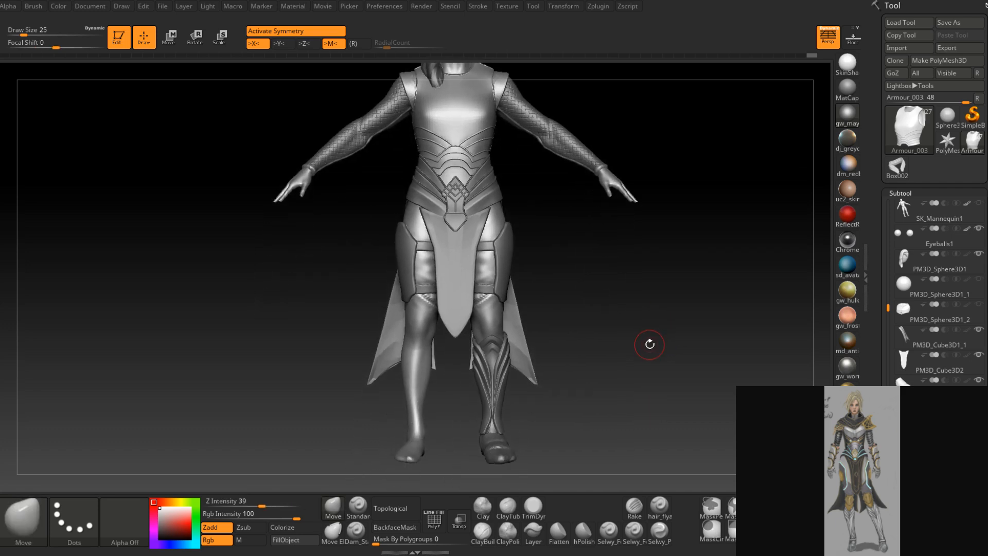
{"action": "left_click", "coordinate": [500, 397], "text": "alt"}
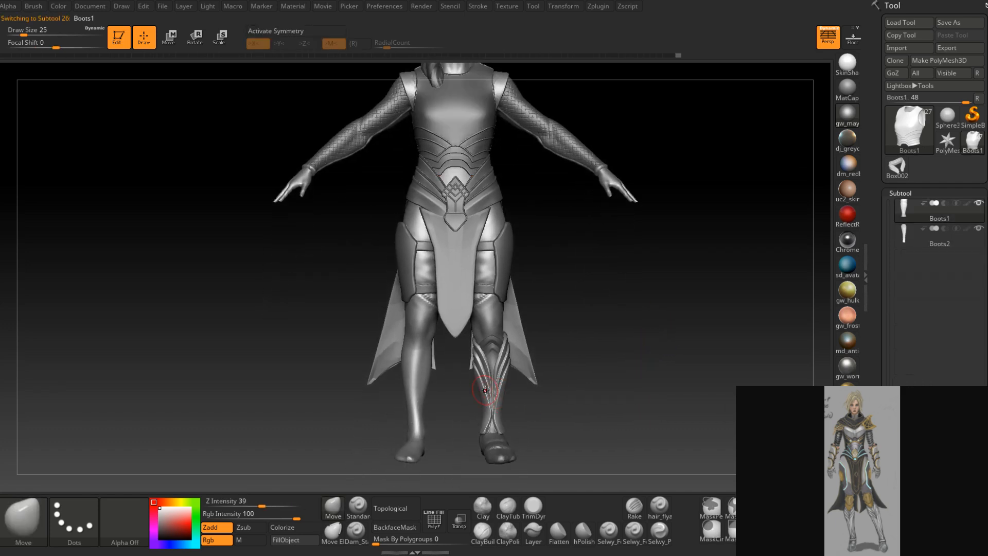
{"action": "left_click", "coordinate": [598, 6]}
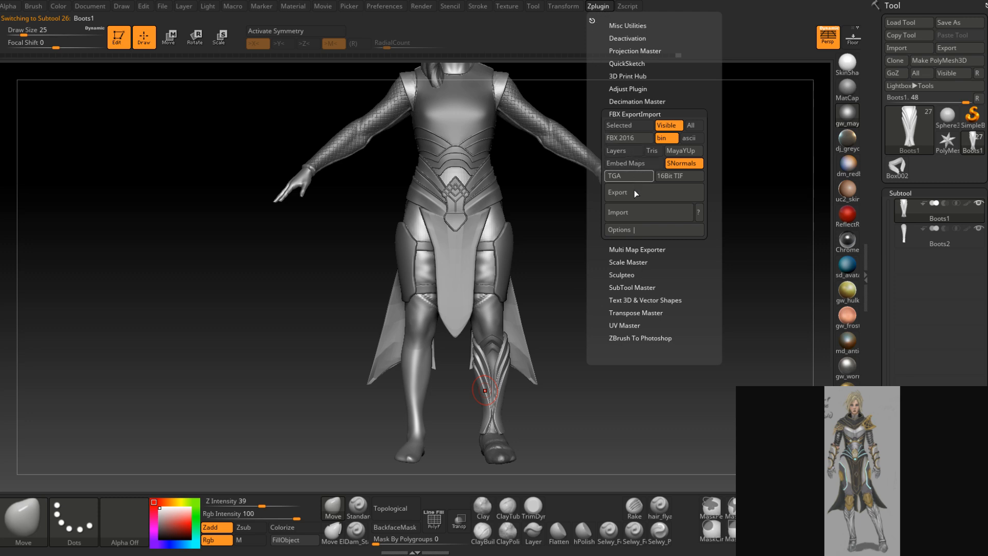
{"action": "left_click", "coordinate": [638, 288]}
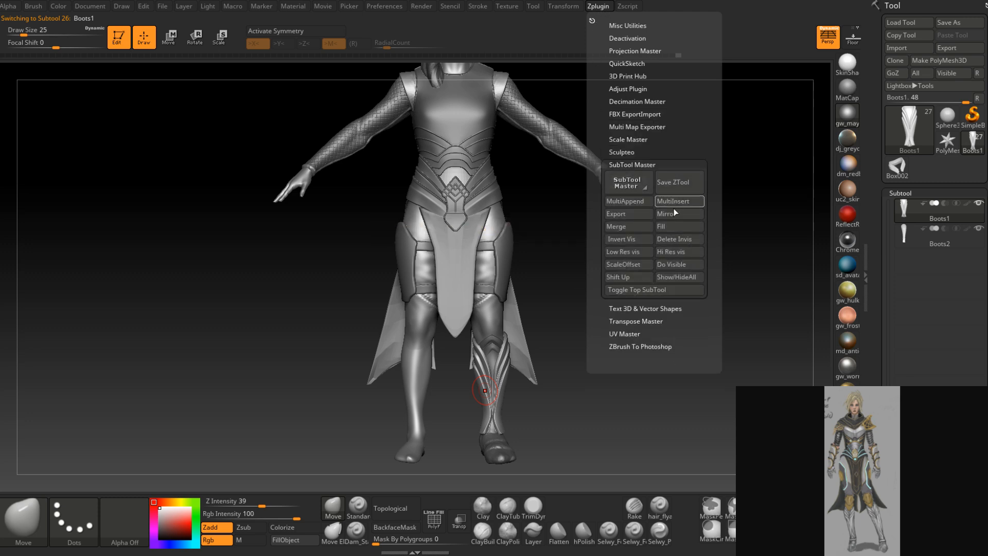
{"action": "left_click", "coordinate": [676, 213]}
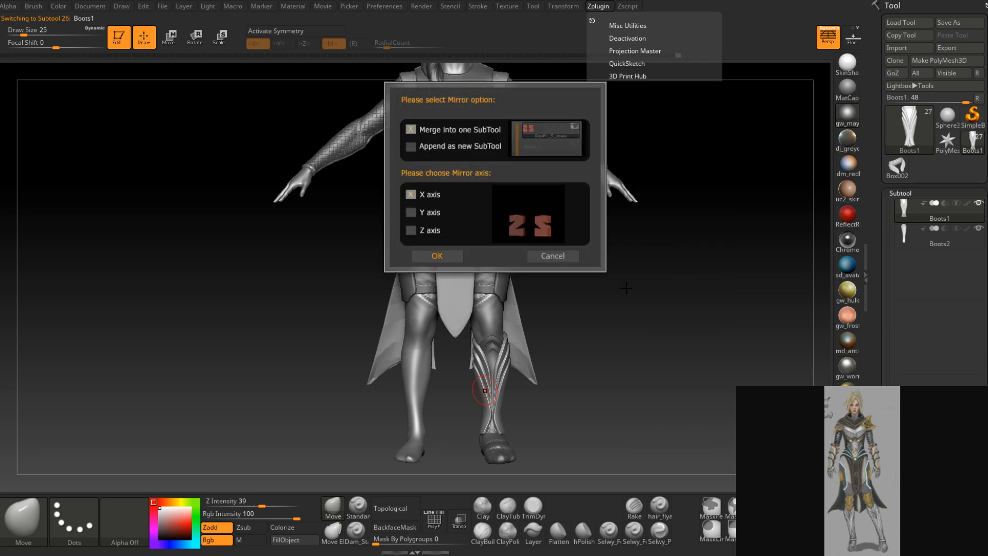
{"action": "left_click", "coordinate": [458, 258]}
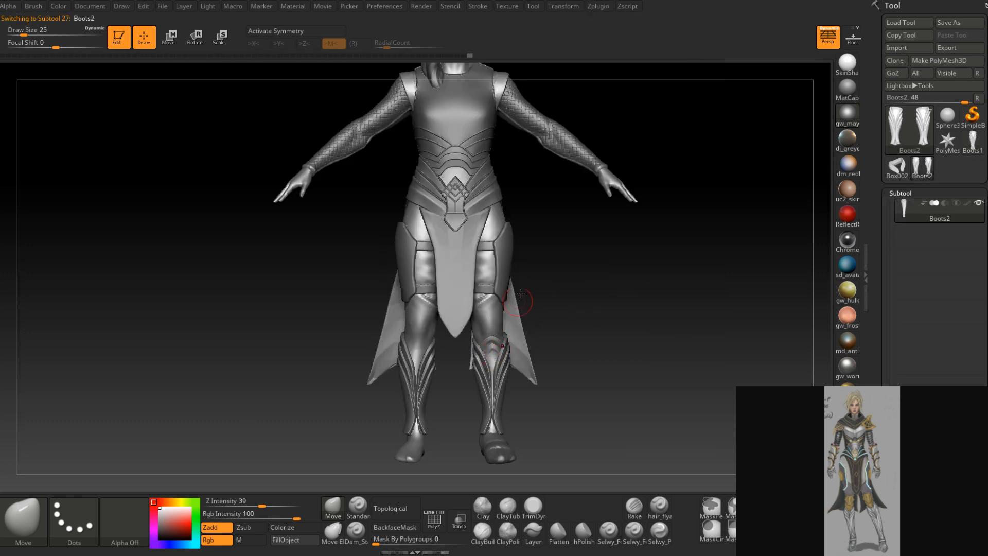
Mirror the Boots2 subtool to the other leg with SubTool Master's Mirror command
{"action": "left_click", "coordinate": [597, 6]}
{"action": "left_click", "coordinate": [675, 215]}
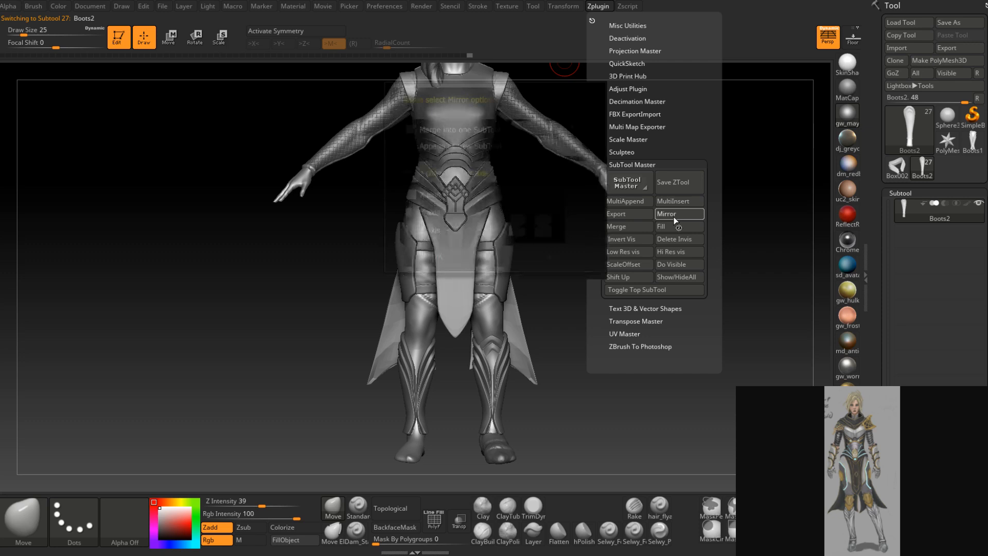
{"action": "left_click", "coordinate": [458, 258]}
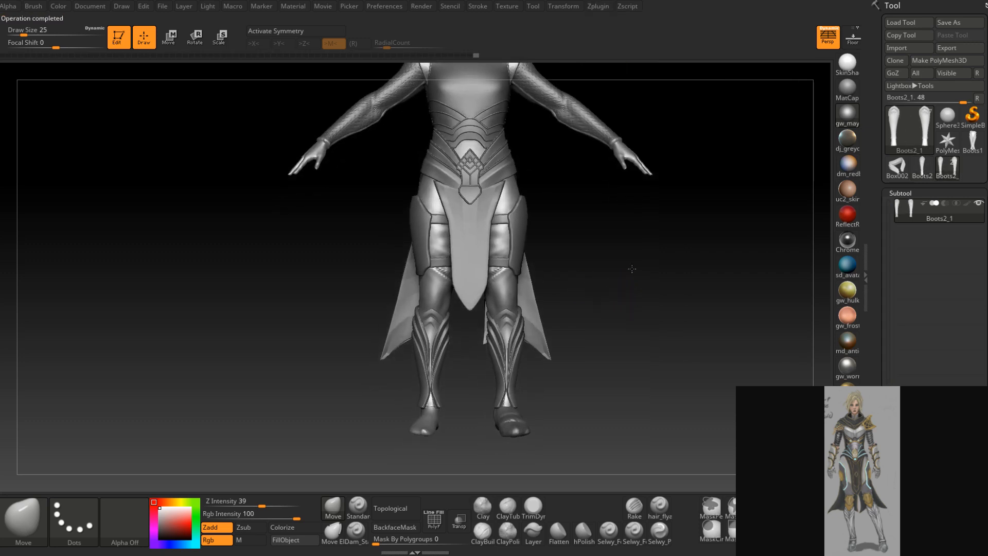
Frame the whole figure from the front and record a turntable movie of it
{"action": "mouse_move", "coordinate": [582, 302]}
{"action": "right_mouse_down", "text": "ctrl"}
{"action": "mouse_move", "coordinate": [593, 279]}
{"action": "mouse_move", "coordinate": [579, 335]}
{"action": "right_mouse_up", "text": "ctrl"}
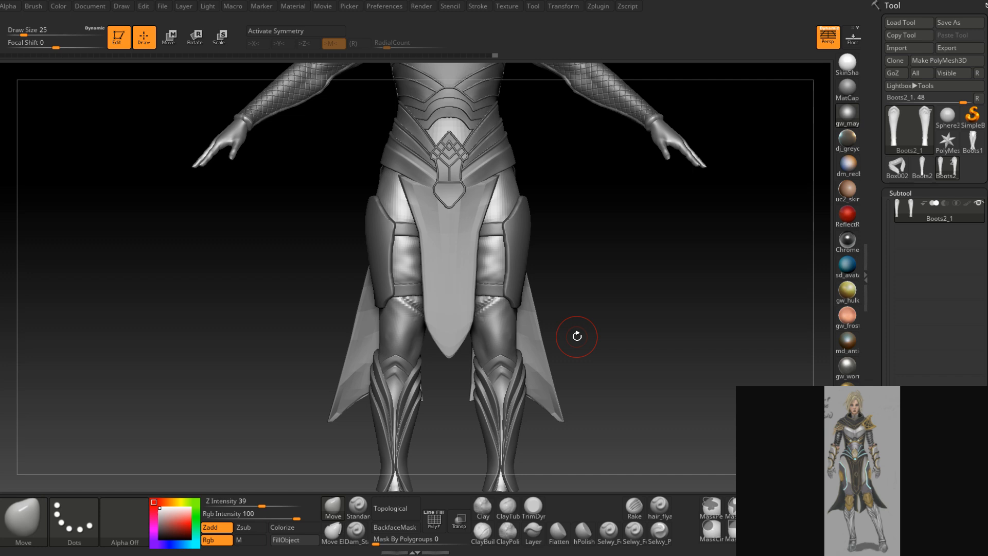
{"action": "right_click_drag", "start_coordinate": [647, 271], "coordinate": [523, 322]}
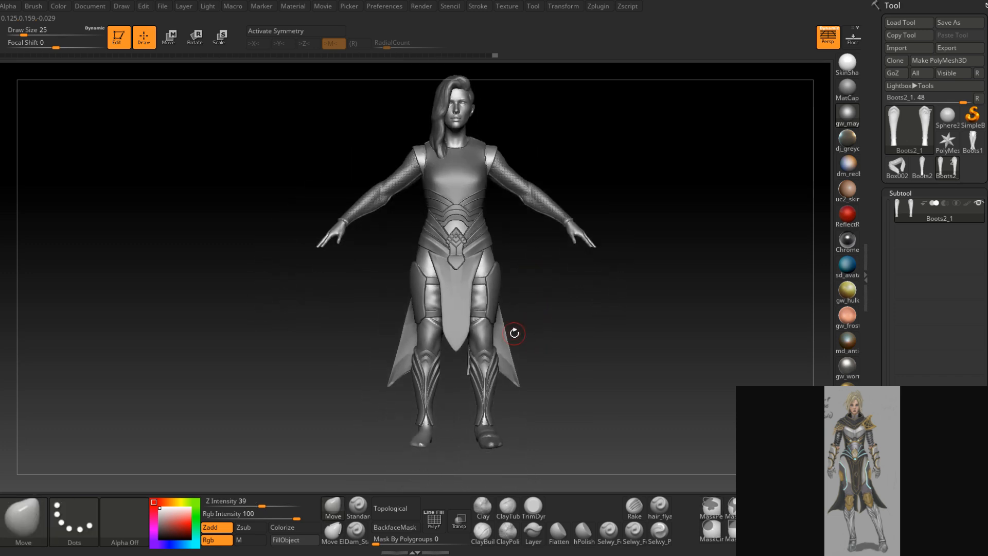
{"action": "mouse_move", "coordinate": [584, 300]}
{"action": "right_mouse_down"}
{"action": "mouse_move", "coordinate": [543, 342]}
{"action": "mouse_move", "coordinate": [545, 355]}
{"action": "right_mouse_up"}
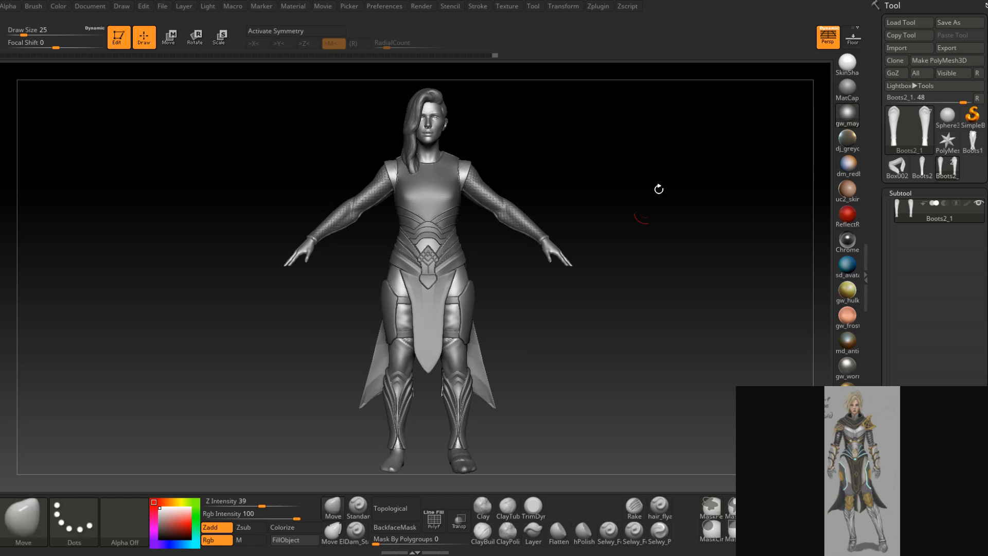
{"action": "left_click", "coordinate": [423, 7]}
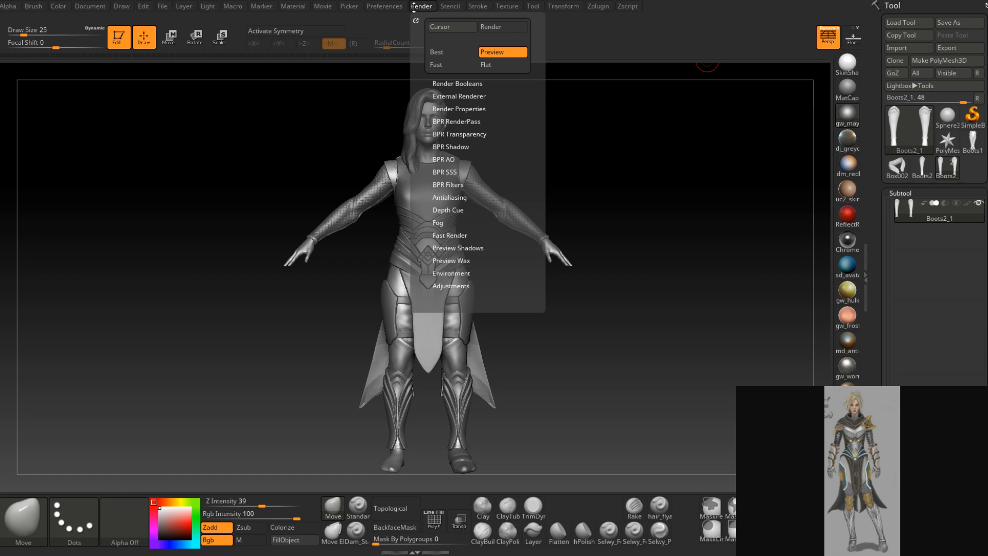
{"action": "left_click", "coordinate": [386, 7]}
{"action": "left_click", "coordinate": [322, 7]}
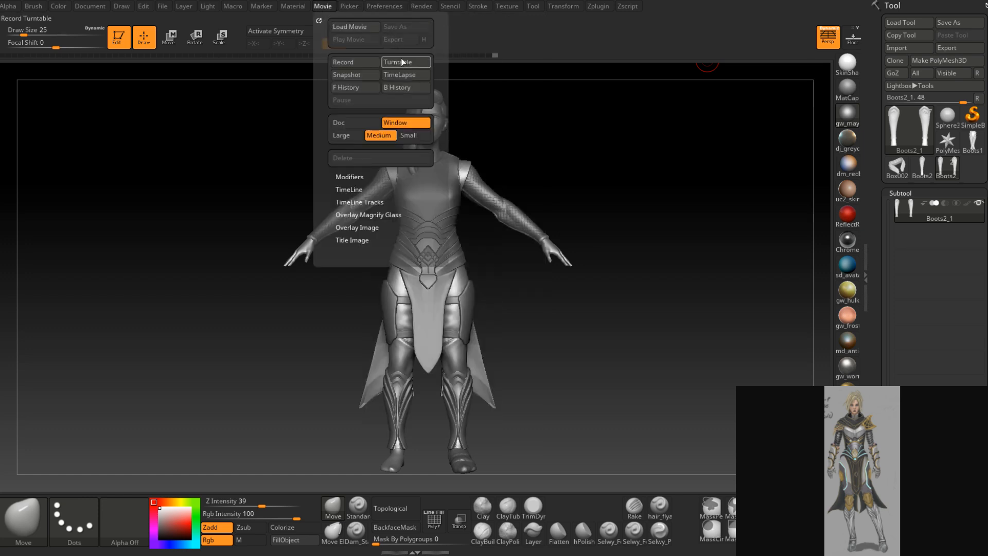
{"action": "left_click", "coordinate": [429, 67]}
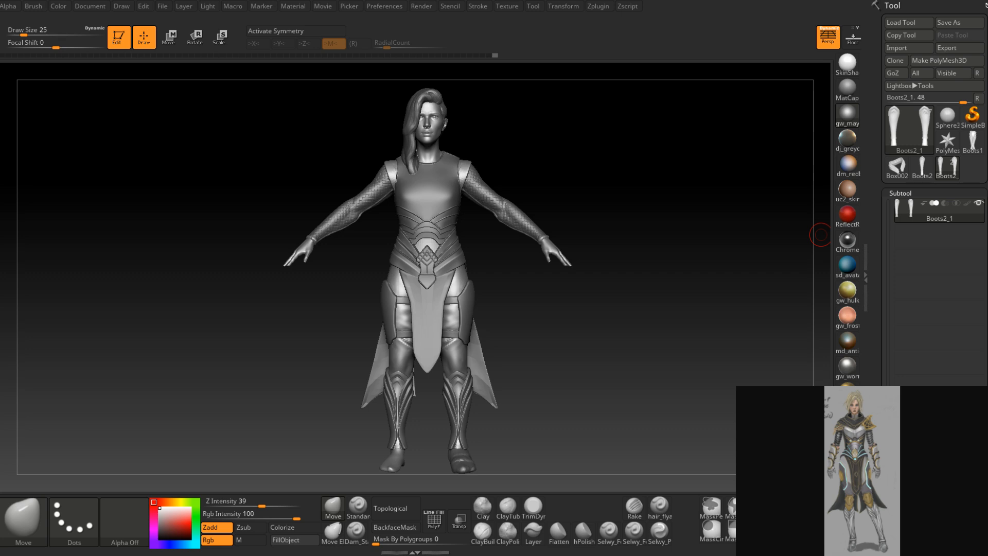
Save the tool over the existing Theo.ZTL file in the Theo folder
{"action": "left_click", "coordinate": [948, 23]}
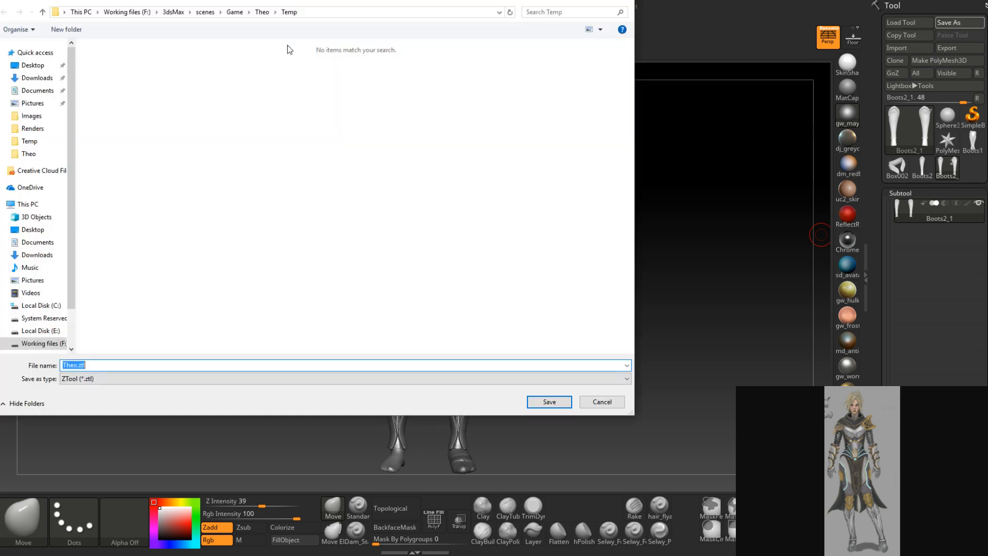
{"action": "left_click", "coordinate": [262, 12]}
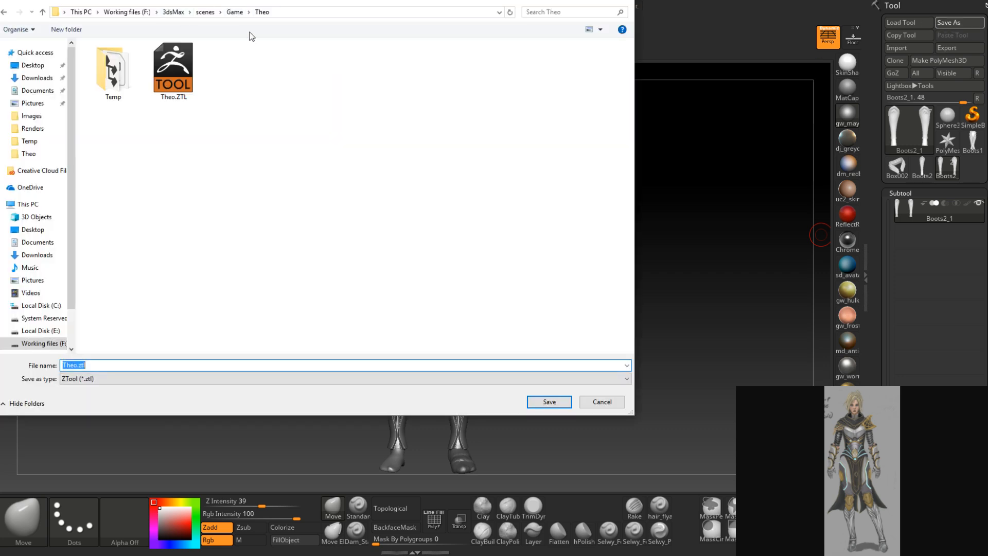
{"action": "left_click", "coordinate": [189, 85]}
{"action": "double_click", "coordinate": [189, 85]}
{"action": "left_click", "coordinate": [518, 284]}
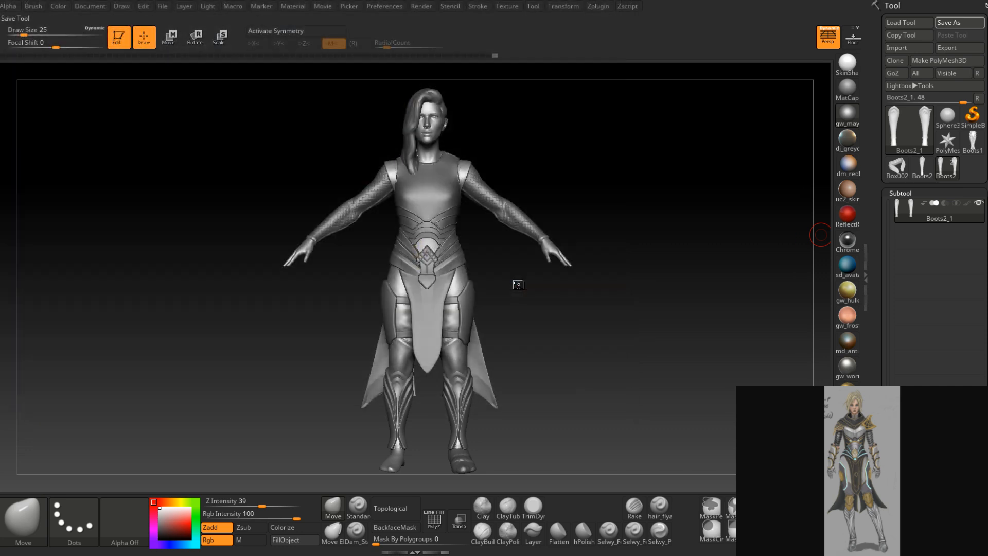